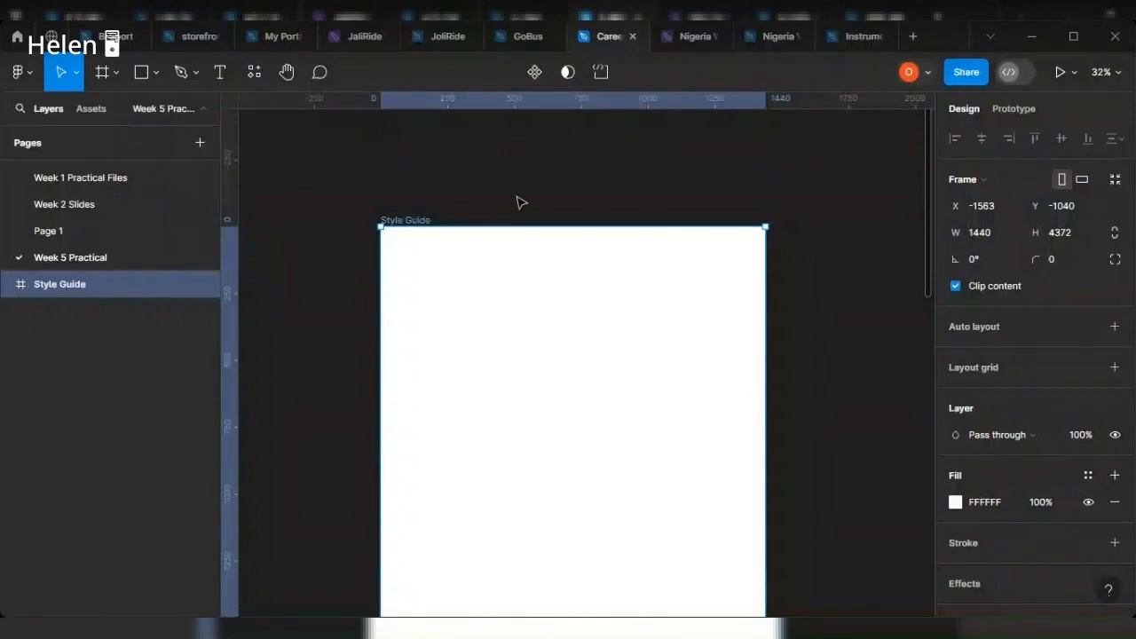
click(648, 166)
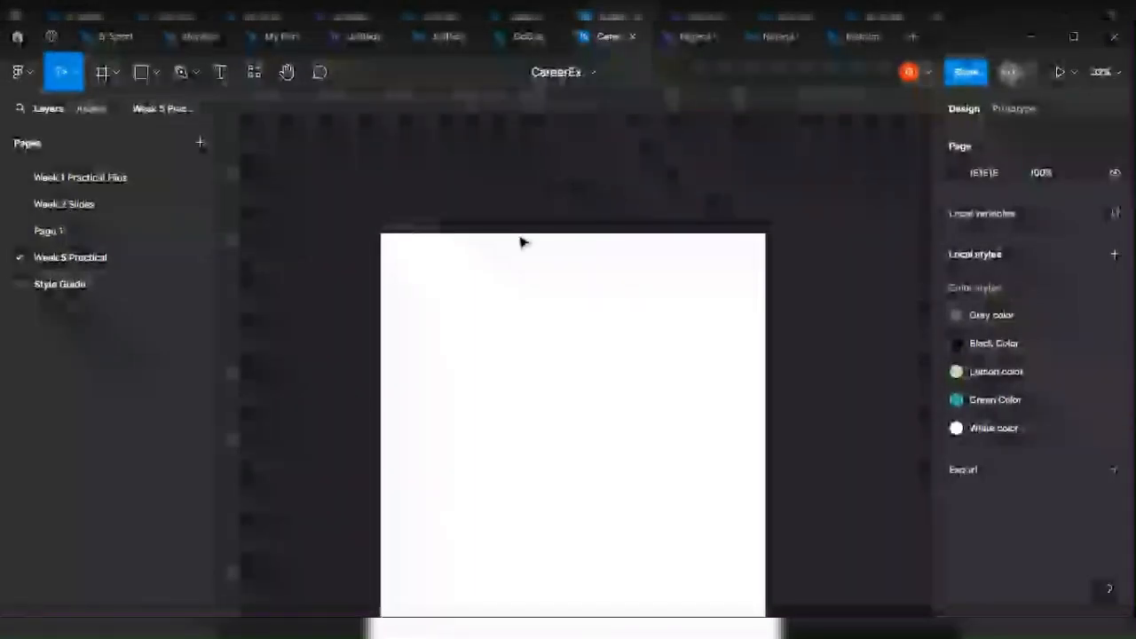
click(405, 227)
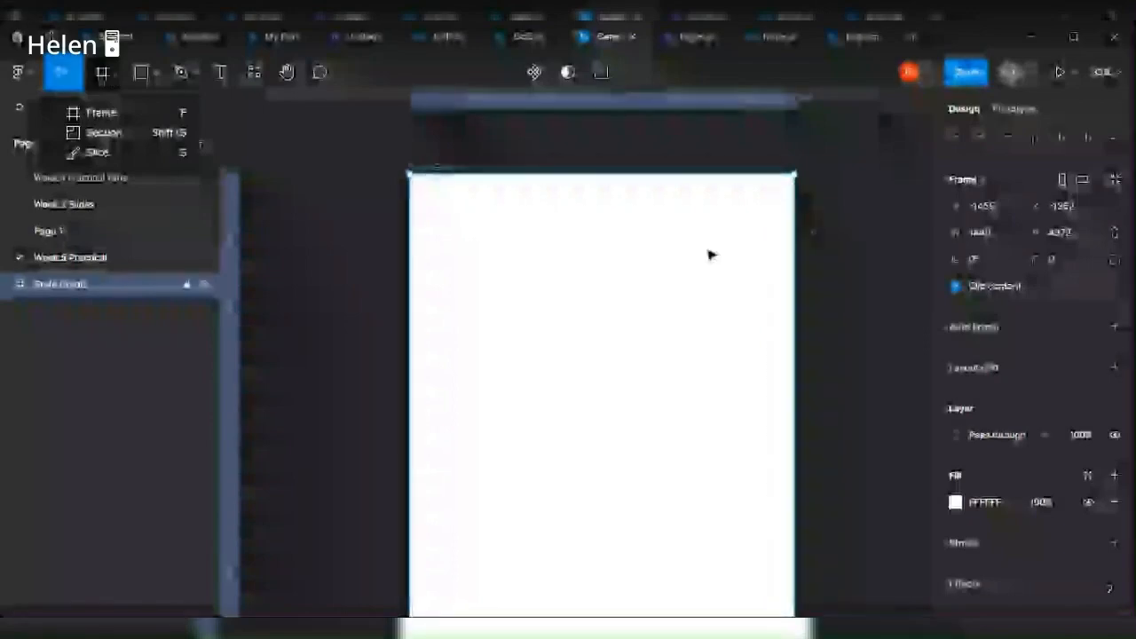
key(f)
click(351, 196)
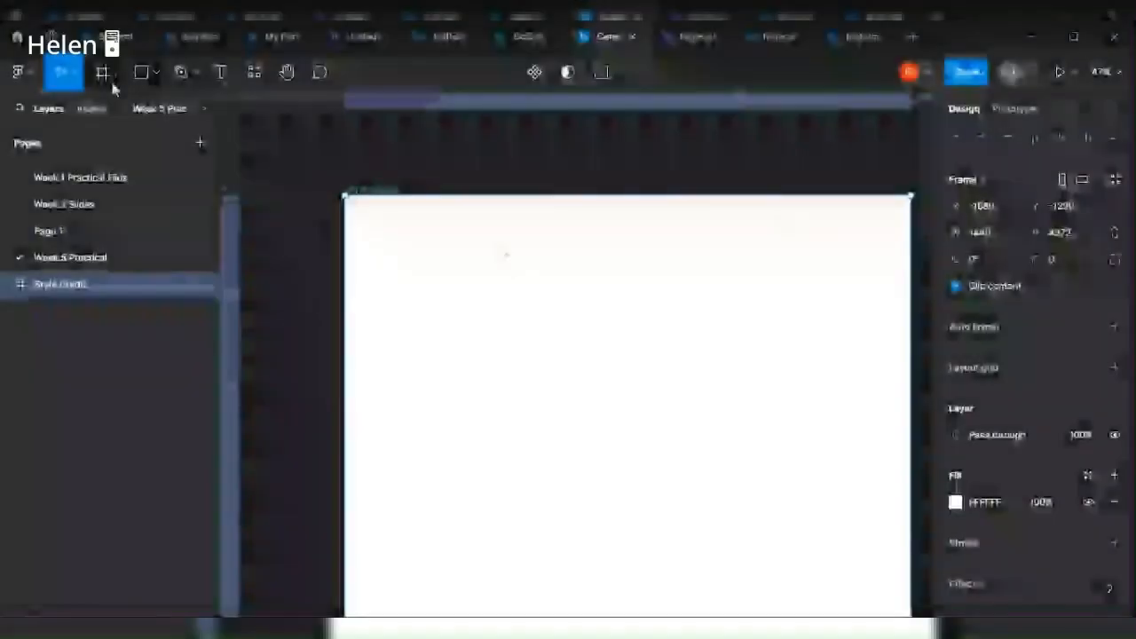
Draw a full-width rectangle of about 1440 × 127 along the Style Guide frame's upper edge and fill it with dark navy blue.
click(149, 78)
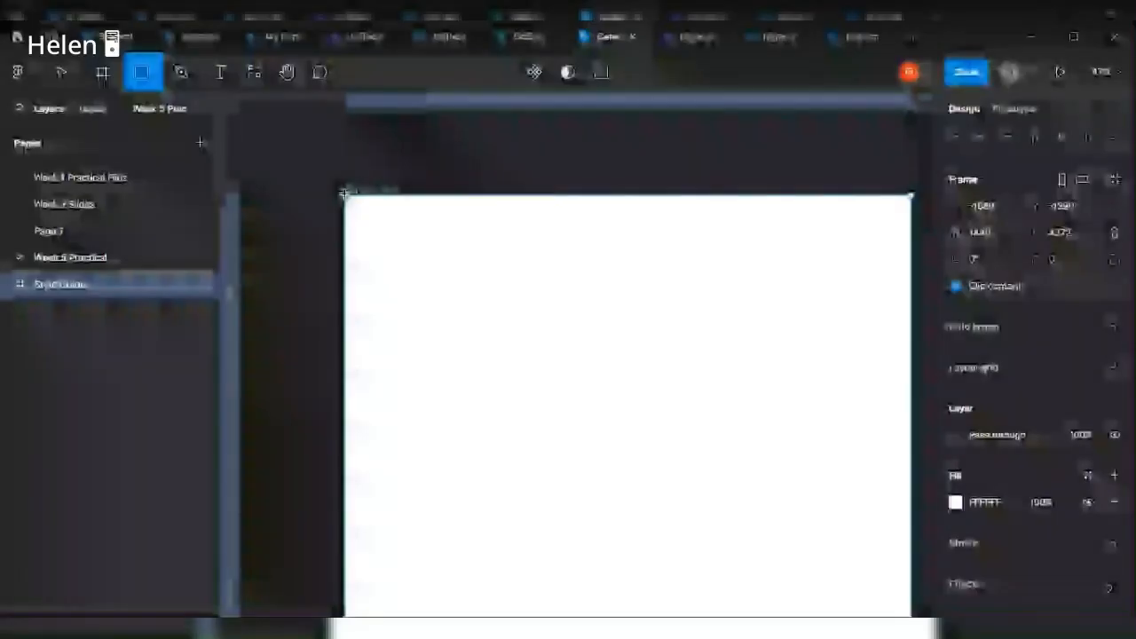
drag(345, 194, 817, 245)
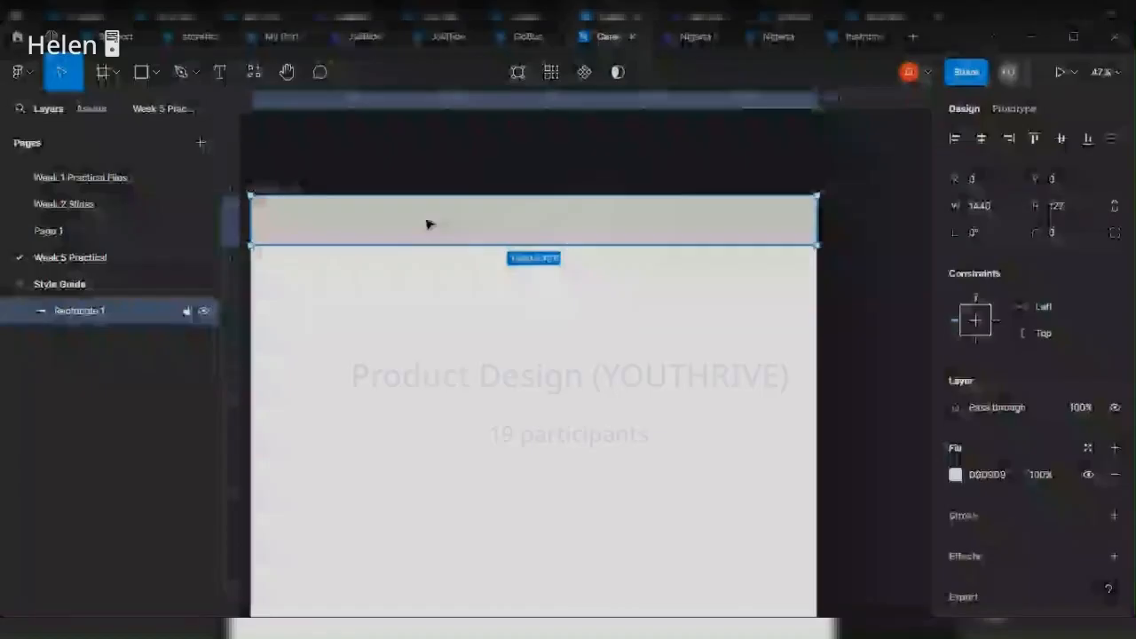
click(955, 475)
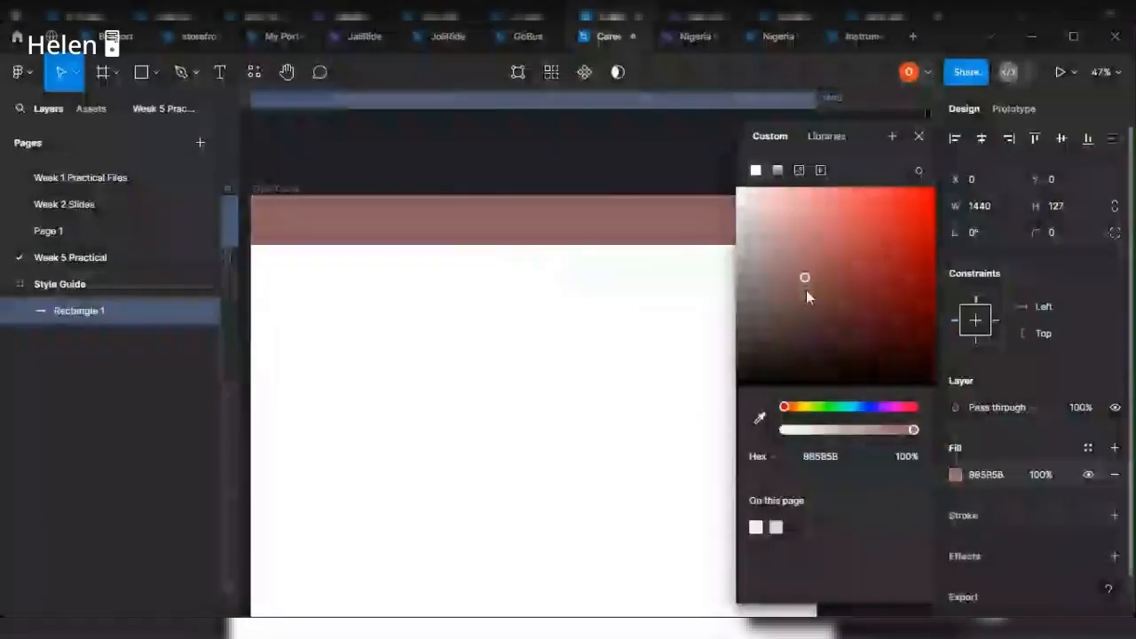
drag(806, 290, 806, 303)
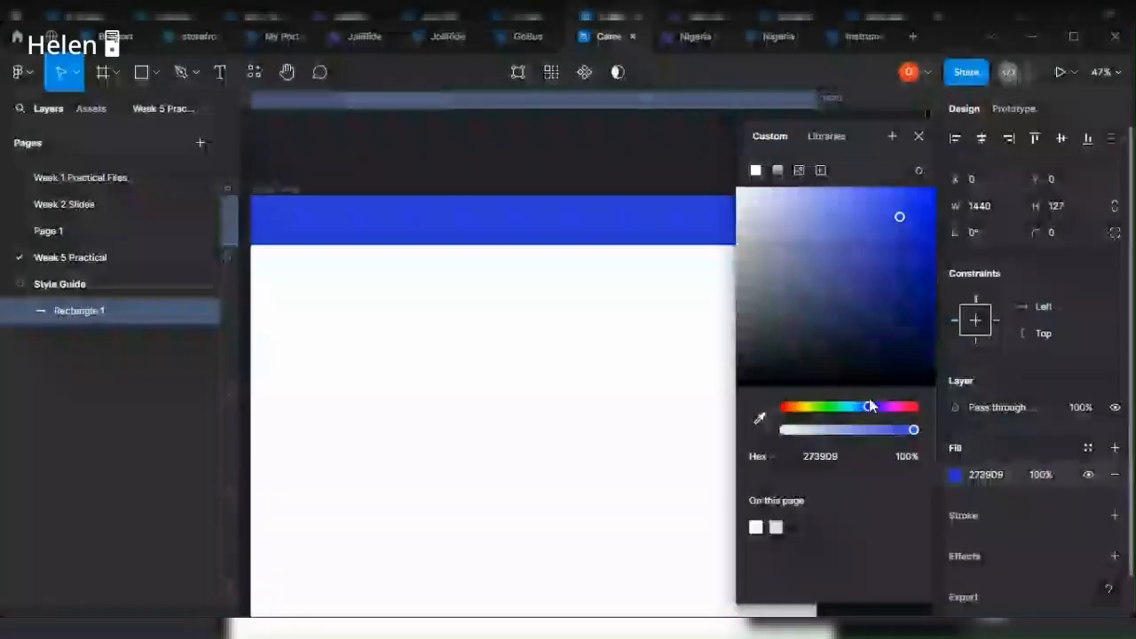
drag(870, 405, 874, 405)
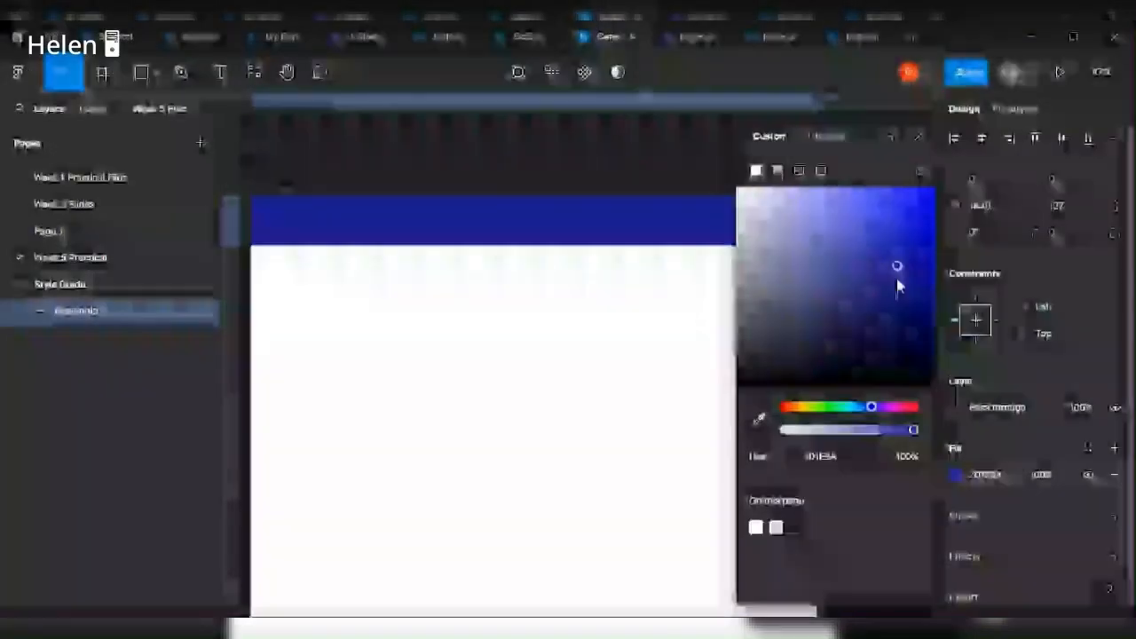
drag(896, 279, 886, 375)
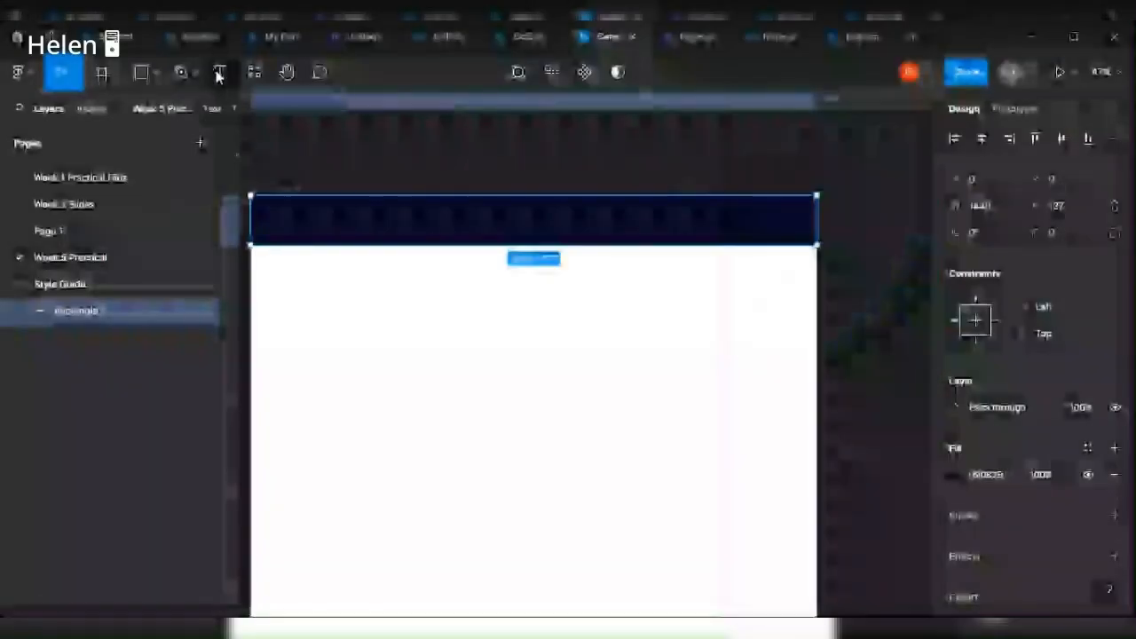
Add the text "Style Guide" on the left side of the navy banner.
click(220, 72)
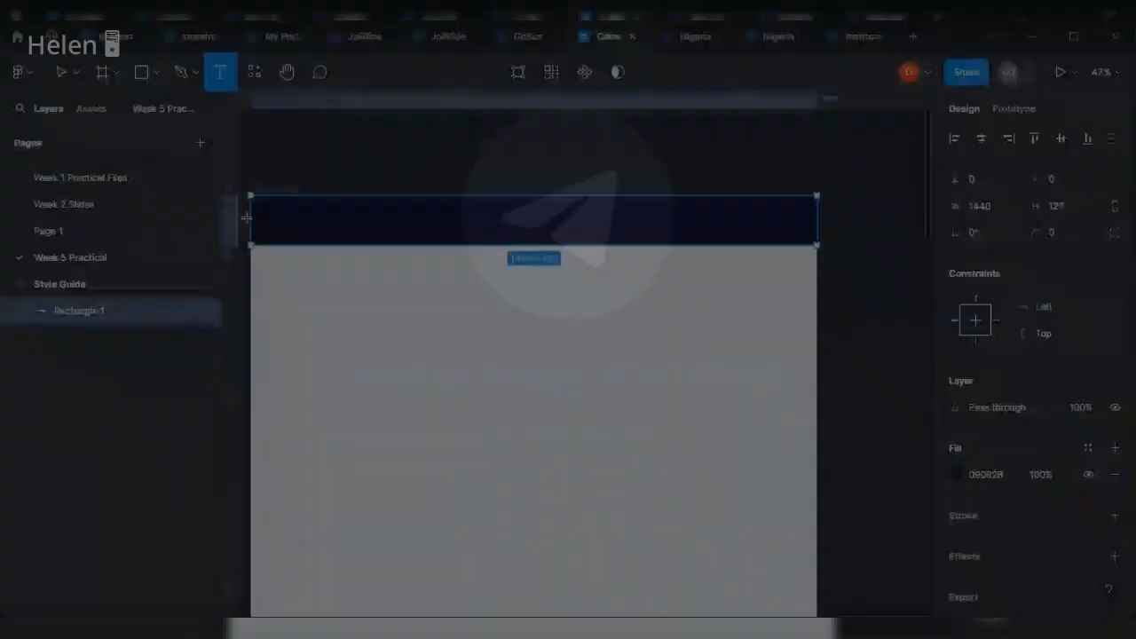
click(266, 217)
text(S)
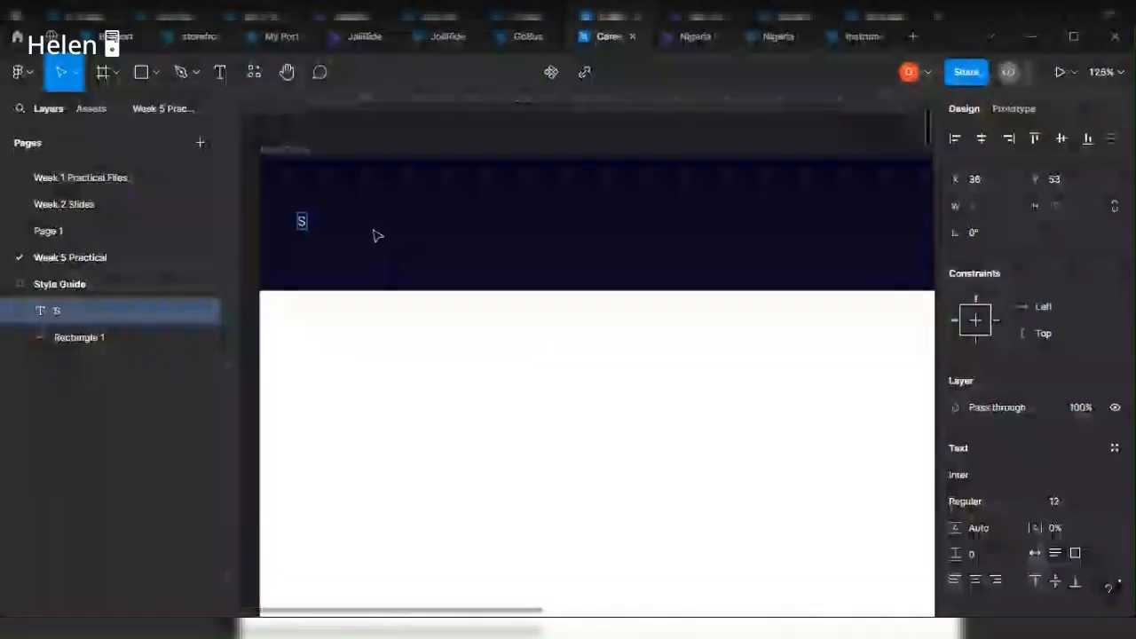
text(tyl)
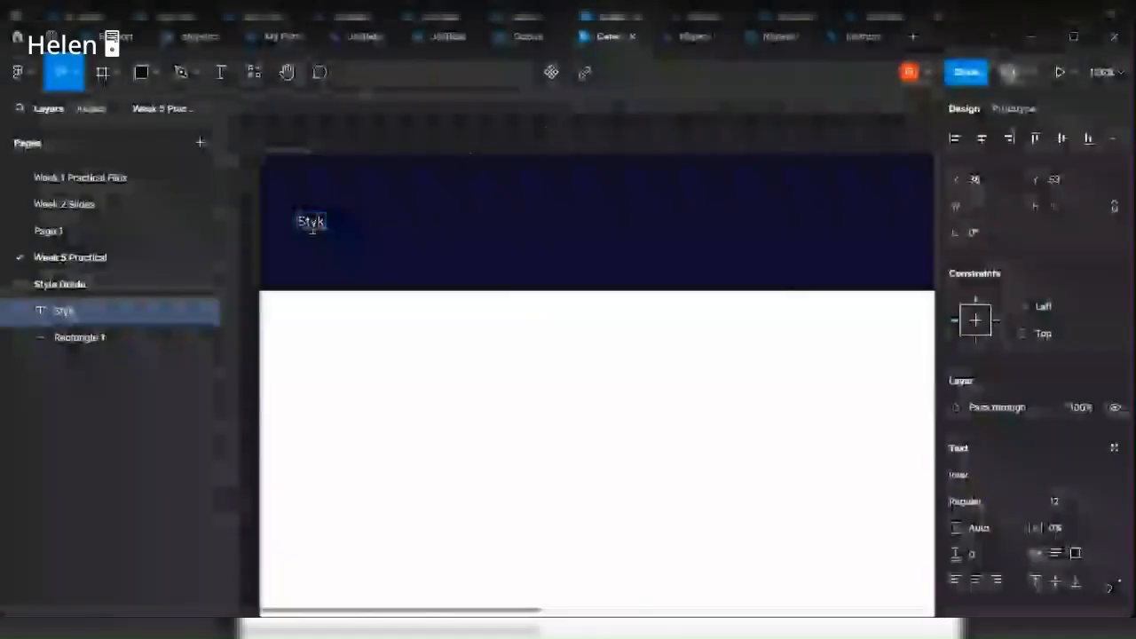
key(BackSpace)
text(le Guide)
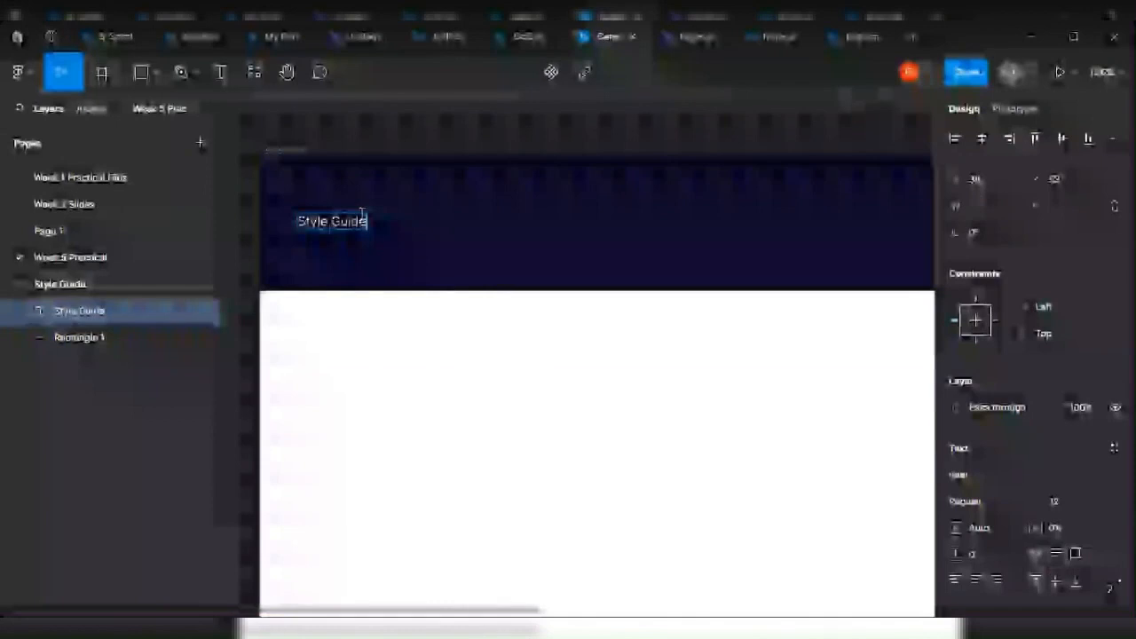
key(Escape)
Change the "Style Guide" text's font to Urbanist with the Bold weight.
scroll(959, 444, down, 2)
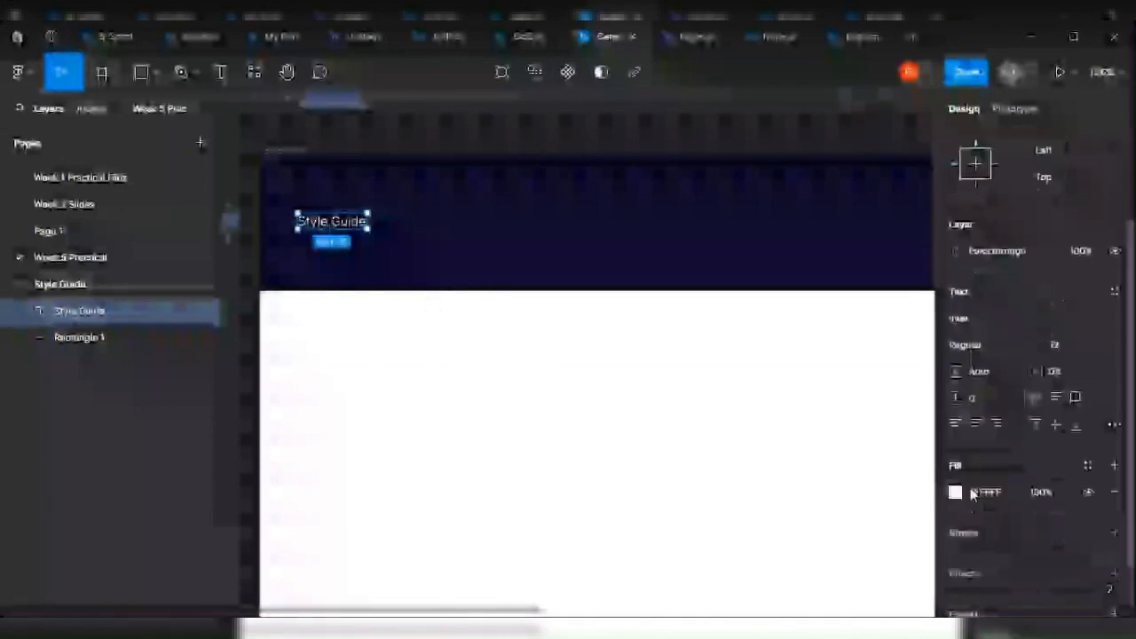
click(970, 308)
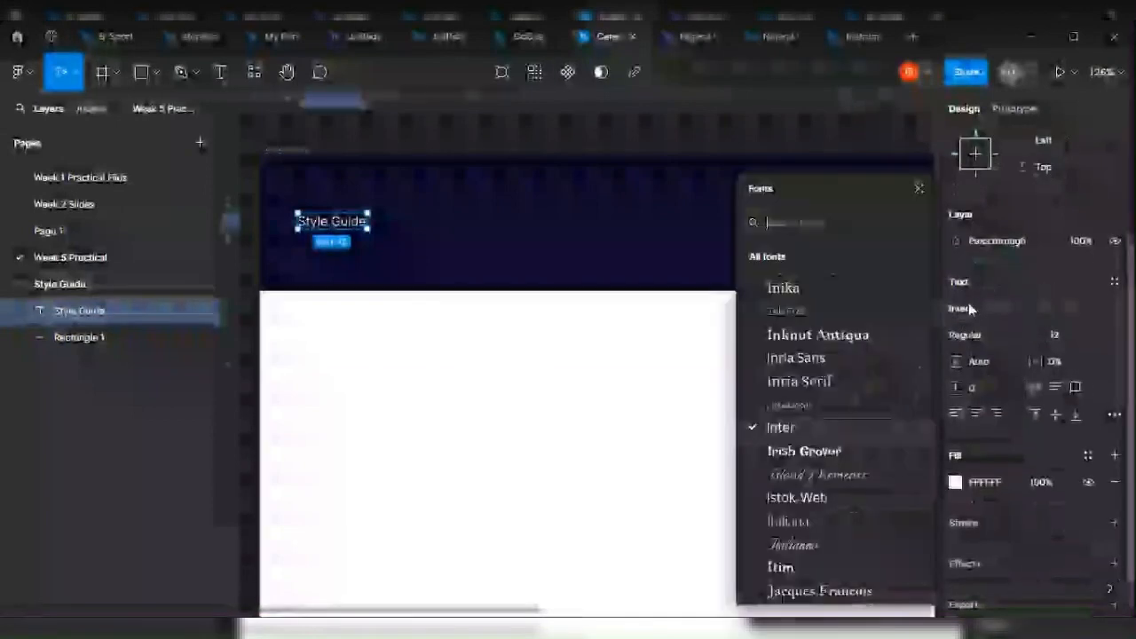
text(urb)
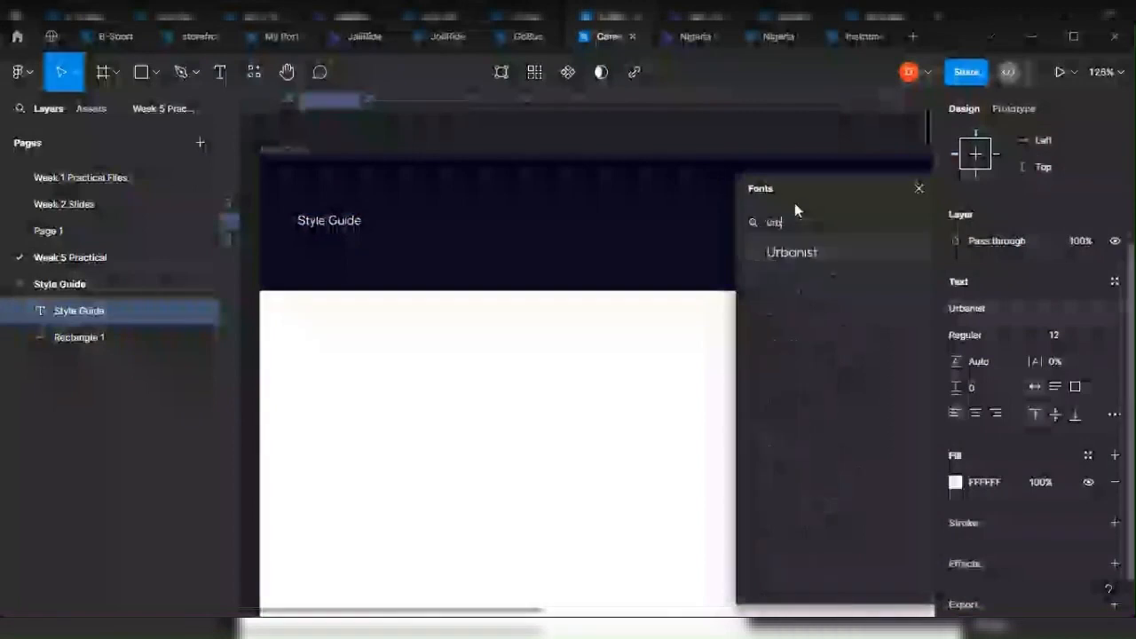
text(an)
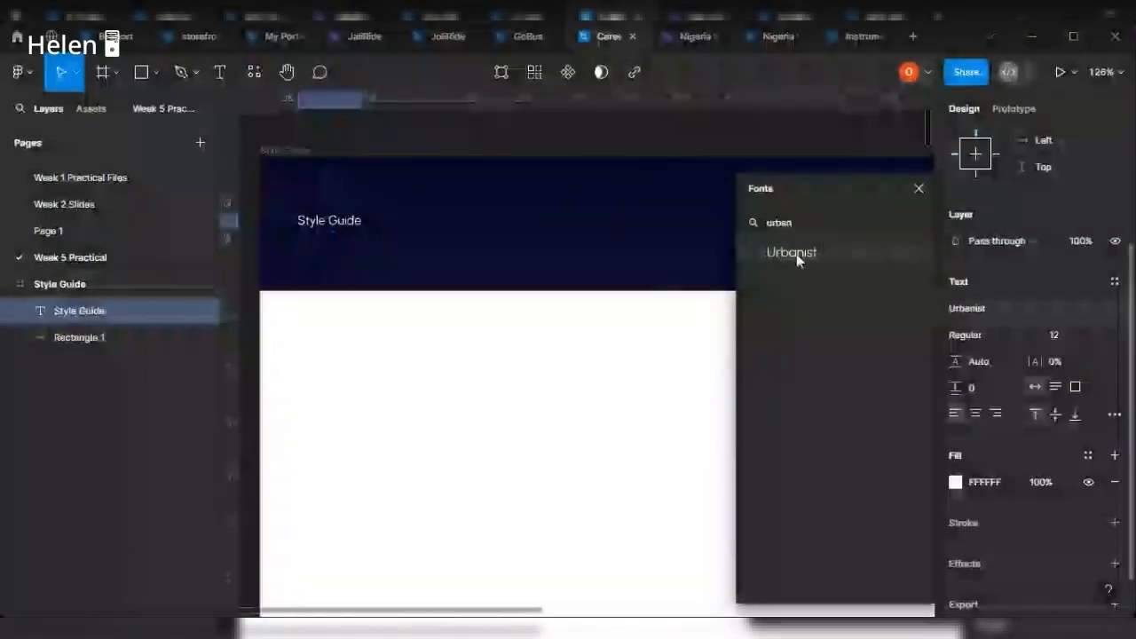
click(797, 254)
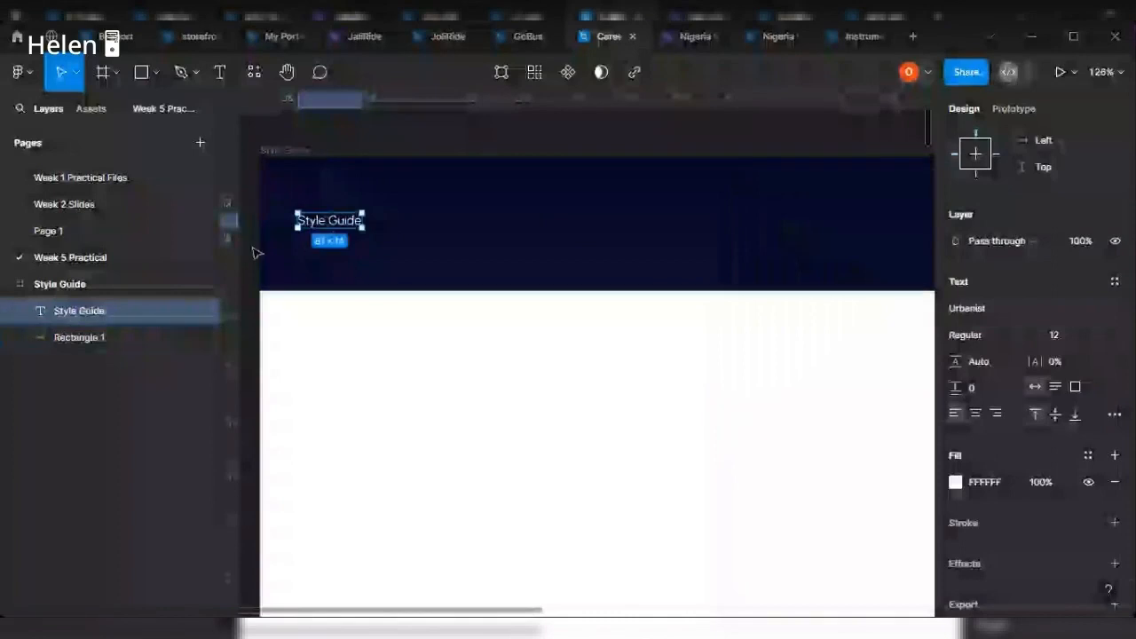
click(1029, 335)
click(1002, 309)
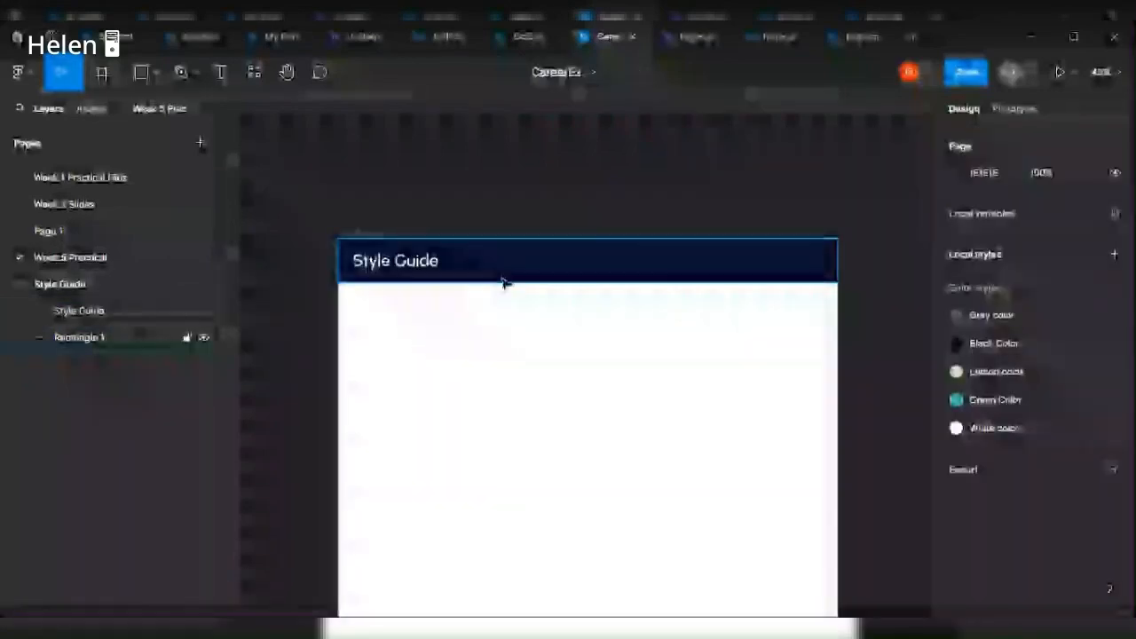
Try to set the navy banner rectangle's height to 15.
click(515, 251)
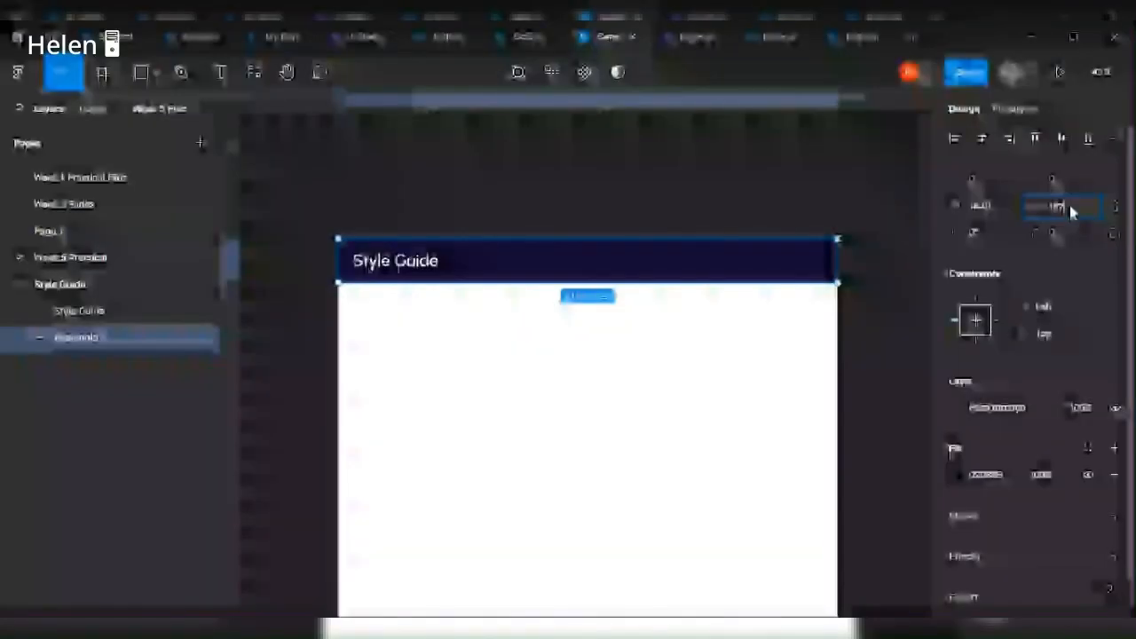
click(1070, 205)
text(15)
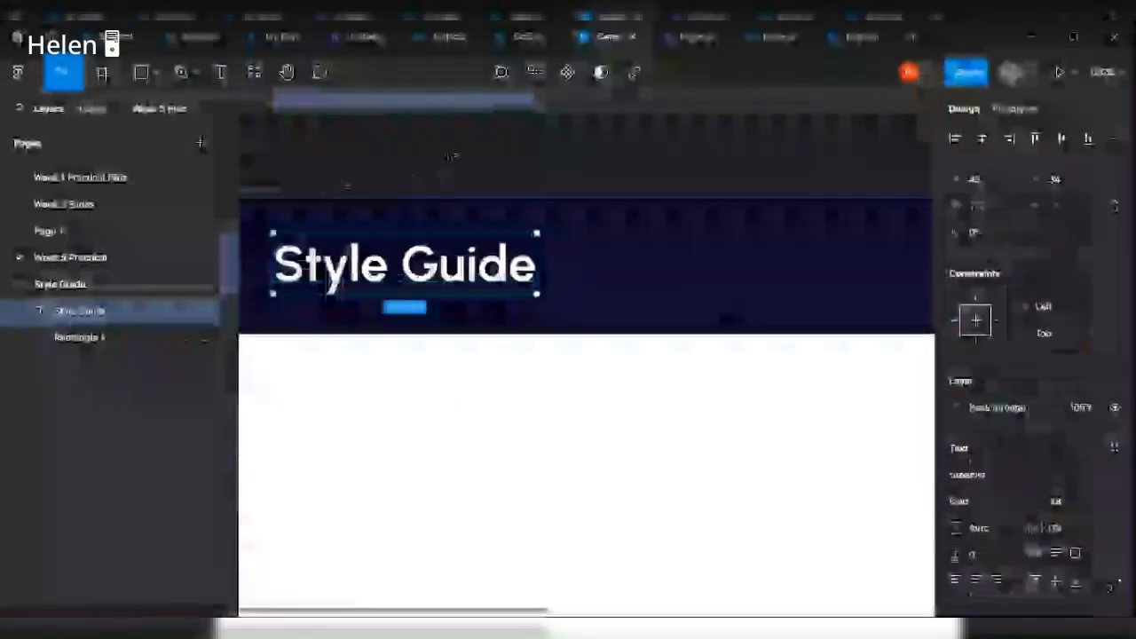
Set the font size of the "Style Guide" heading to 50.
scroll(411, 197, down, 3)
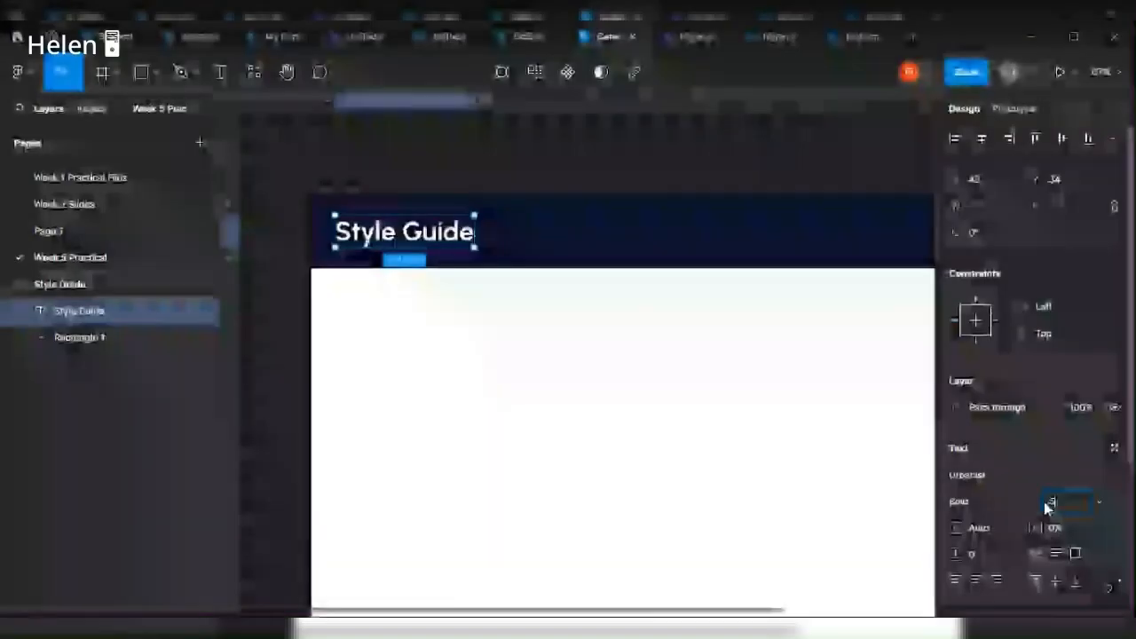
click(1047, 506)
text(54)
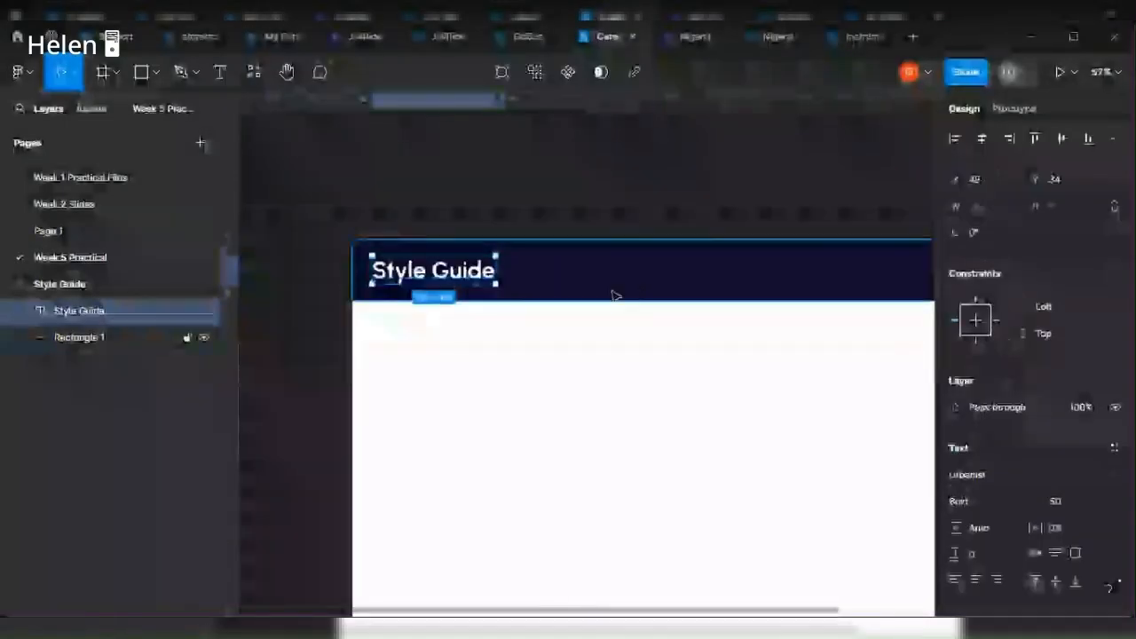
scroll(629, 344, down, 2)
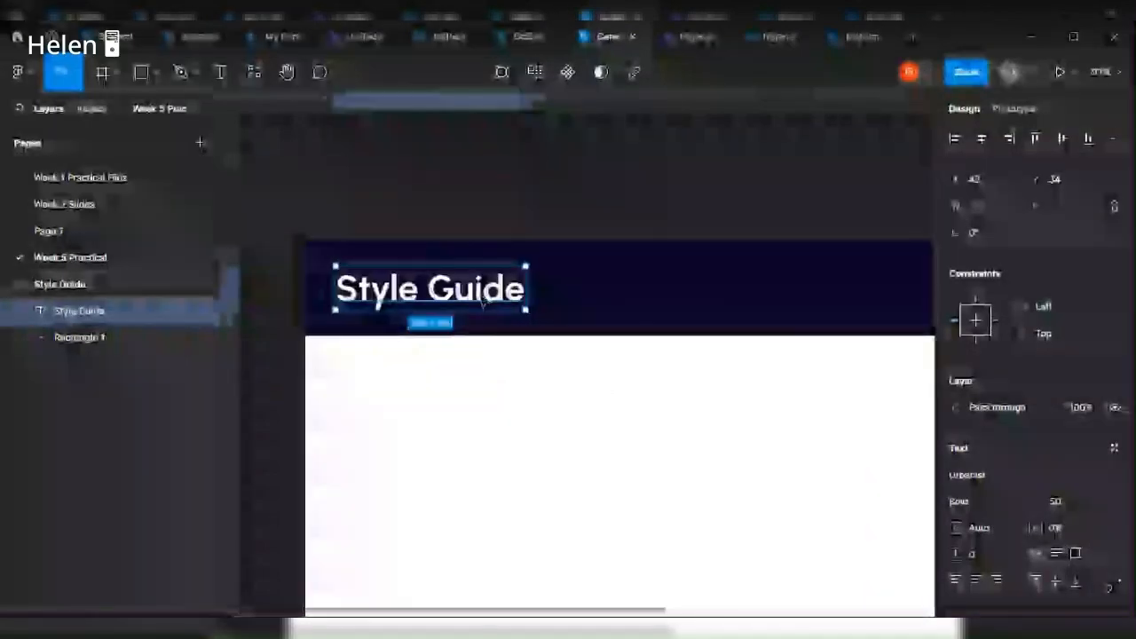
scroll(482, 298, down, 1)
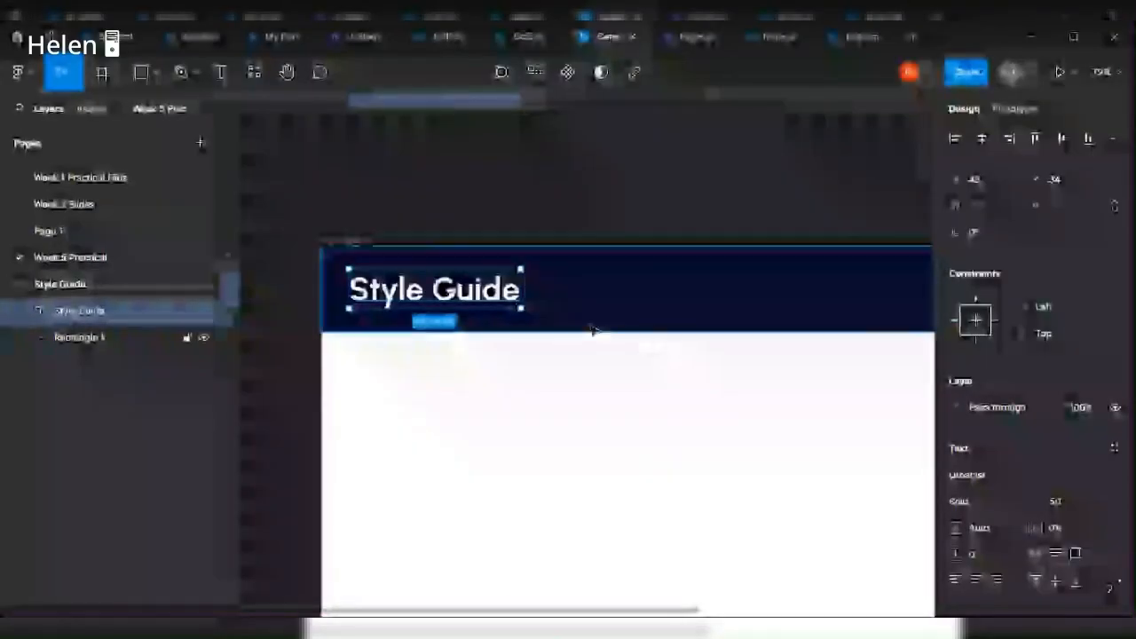
scroll(593, 330, down, 4)
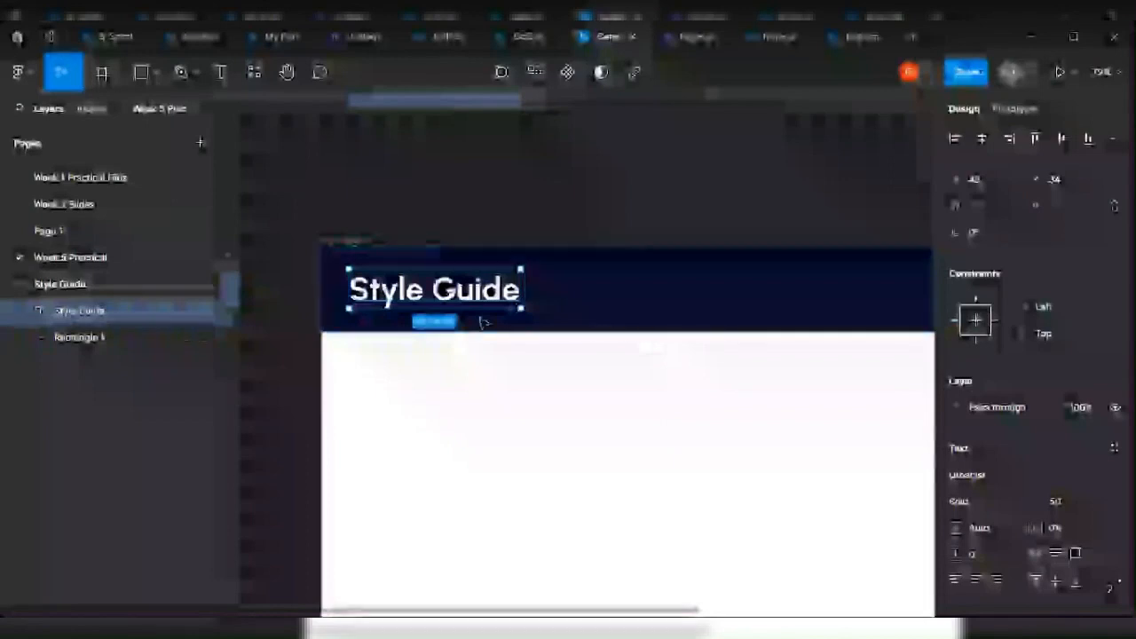
scroll(524, 315, up, 1)
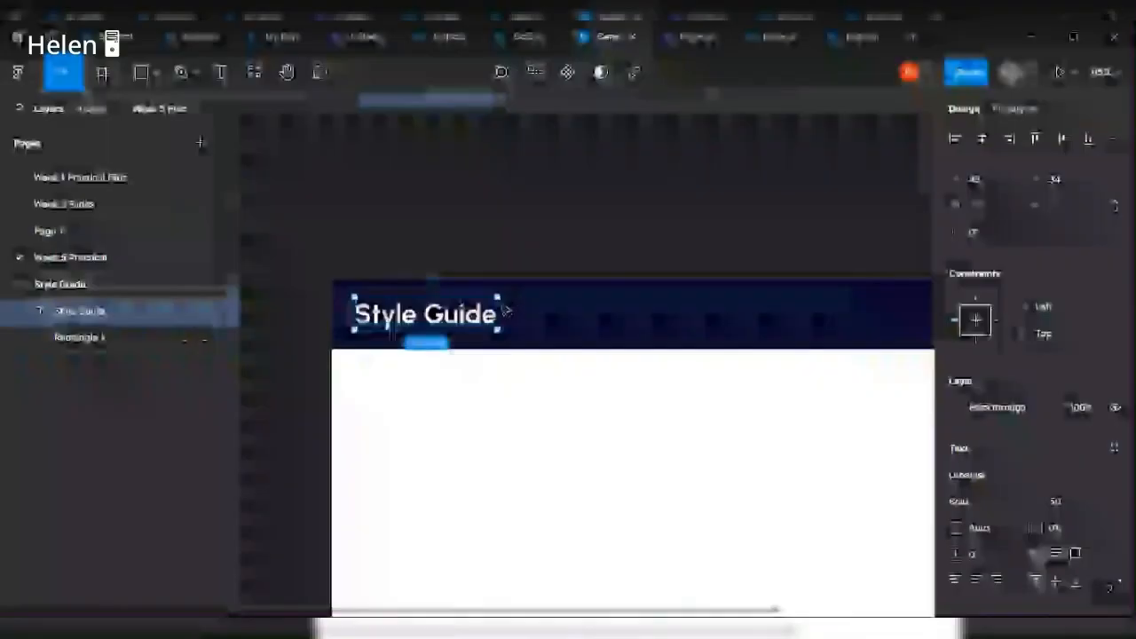
Wrap the heading text and banner rectangle together in auto layout and widen the resulting frame to the full 1440 page width.
shift+click(589, 311)
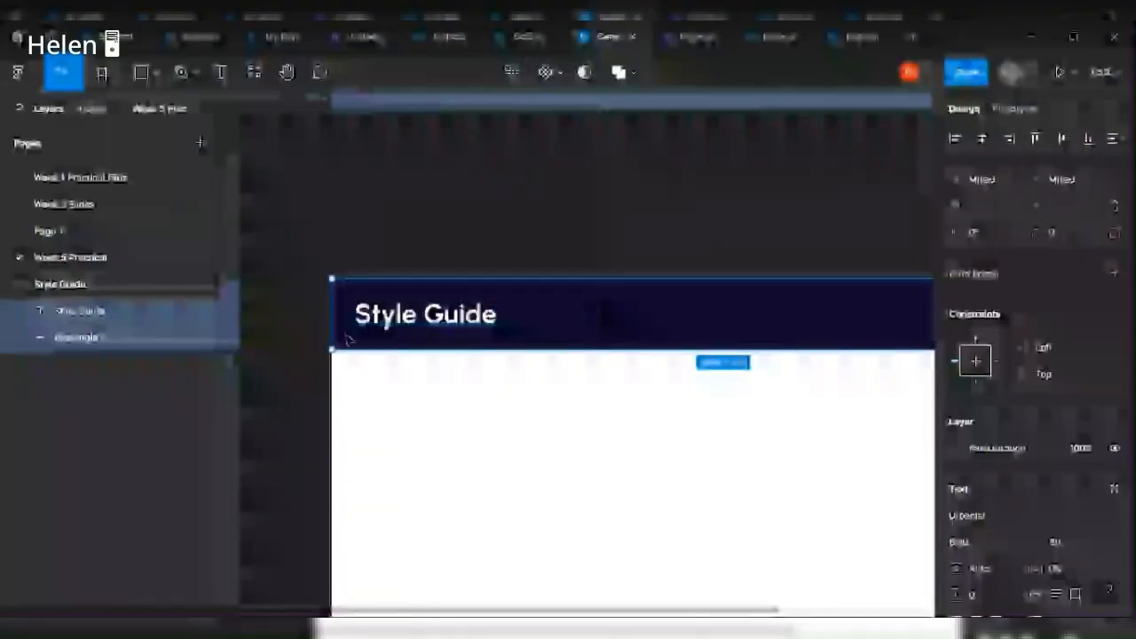
right_click(390, 337)
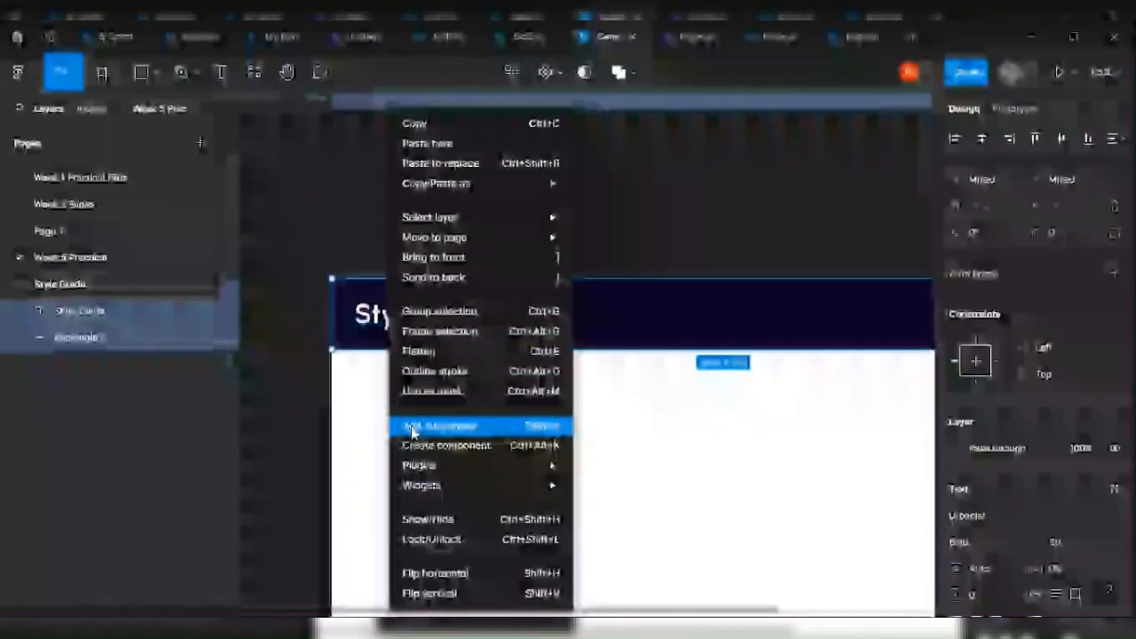
click(411, 429)
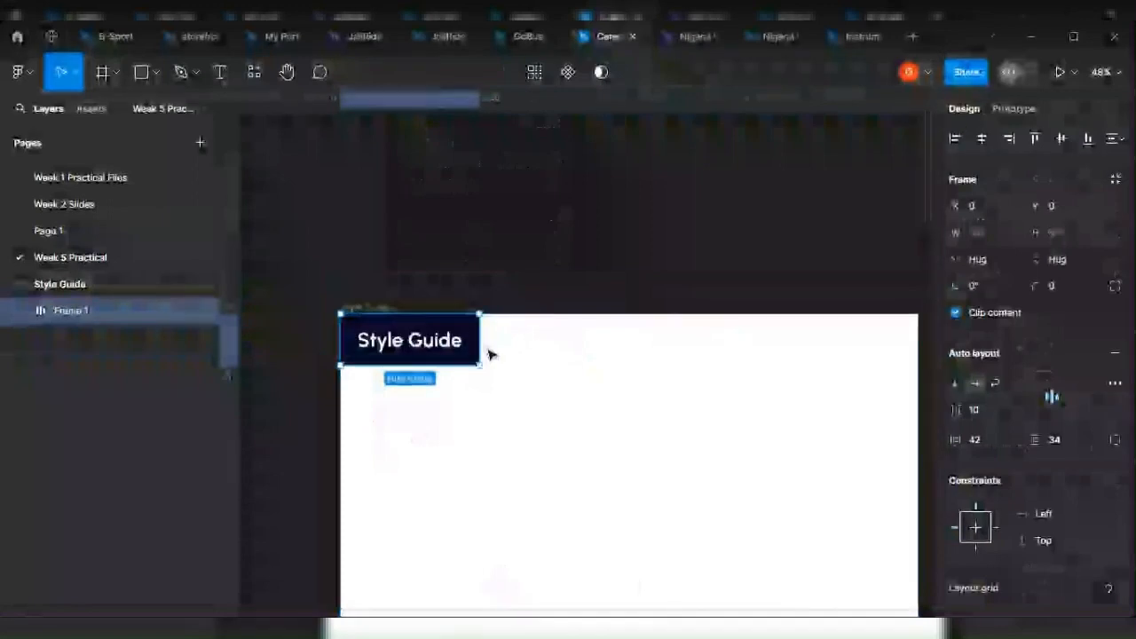
drag(480, 338, 737, 332)
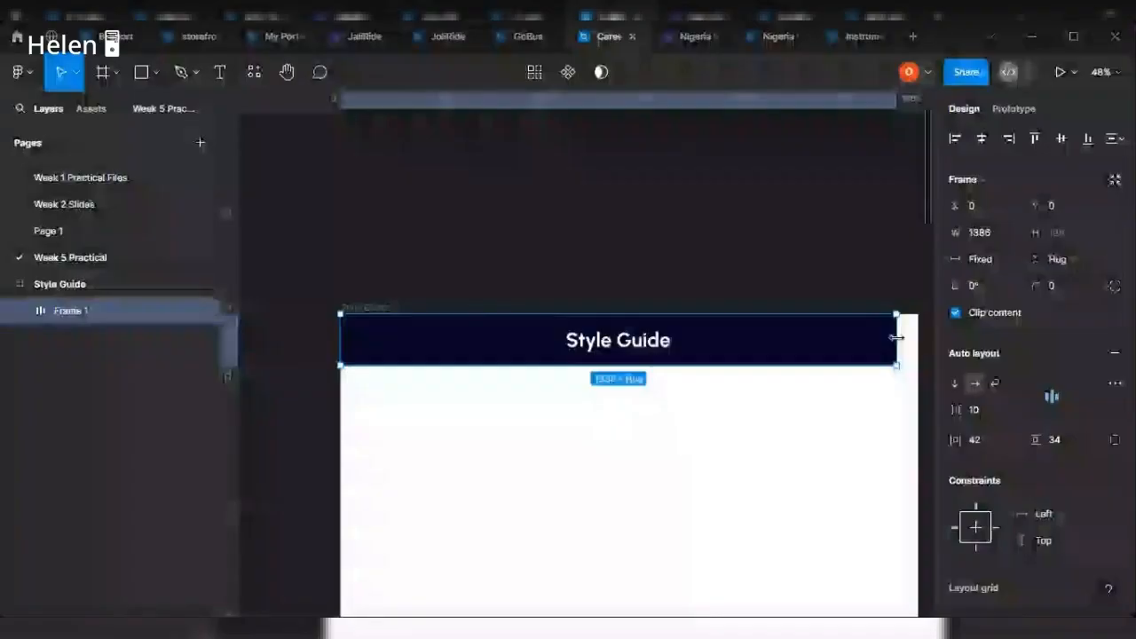
drag(900, 332, 915, 339)
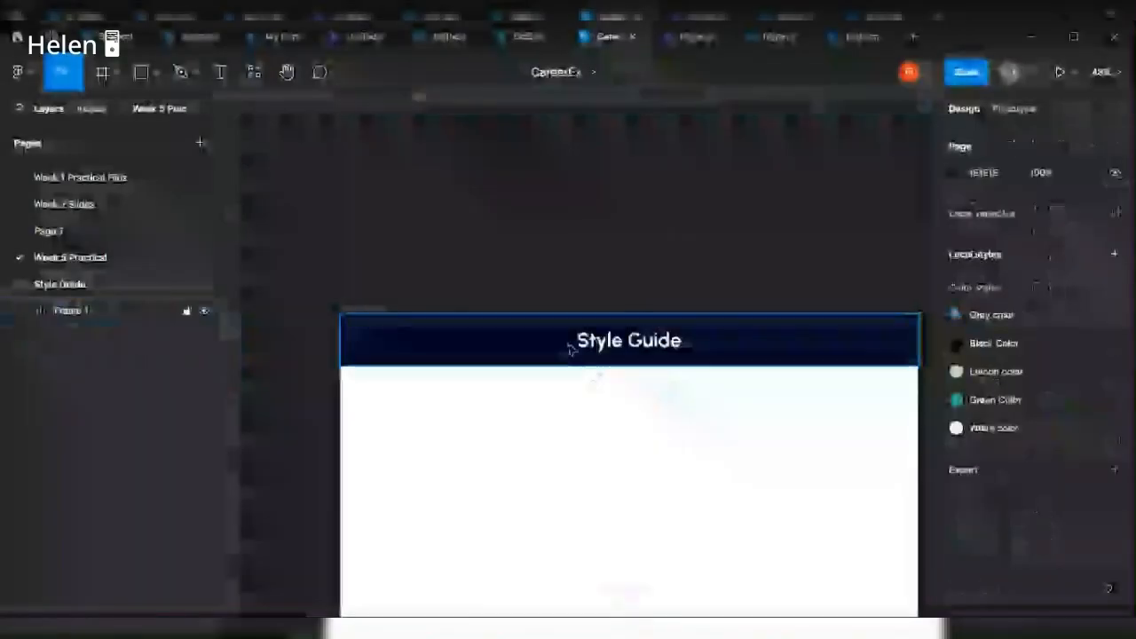
Remove the auto layout from the banner frame and expand its contents in the layer list.
click(568, 347)
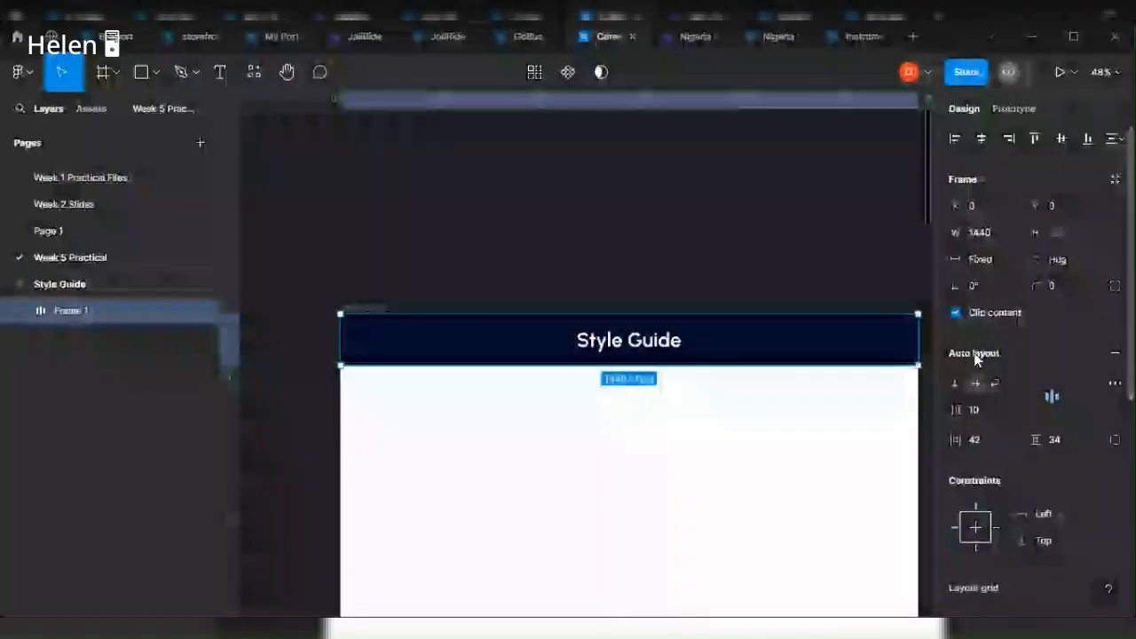
click(1116, 354)
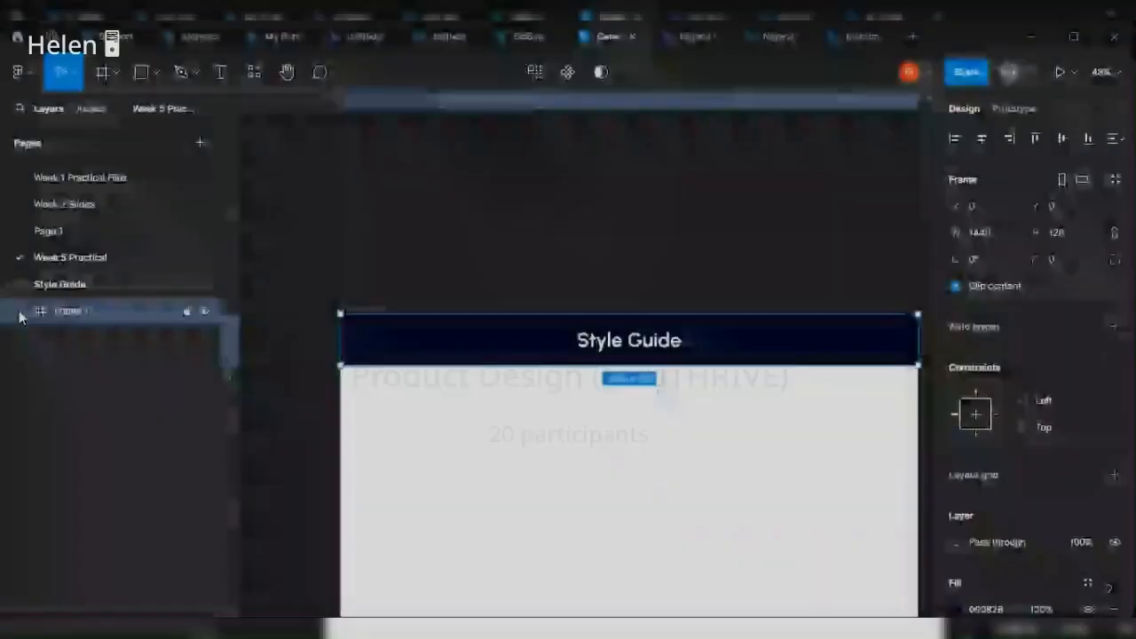
click(22, 310)
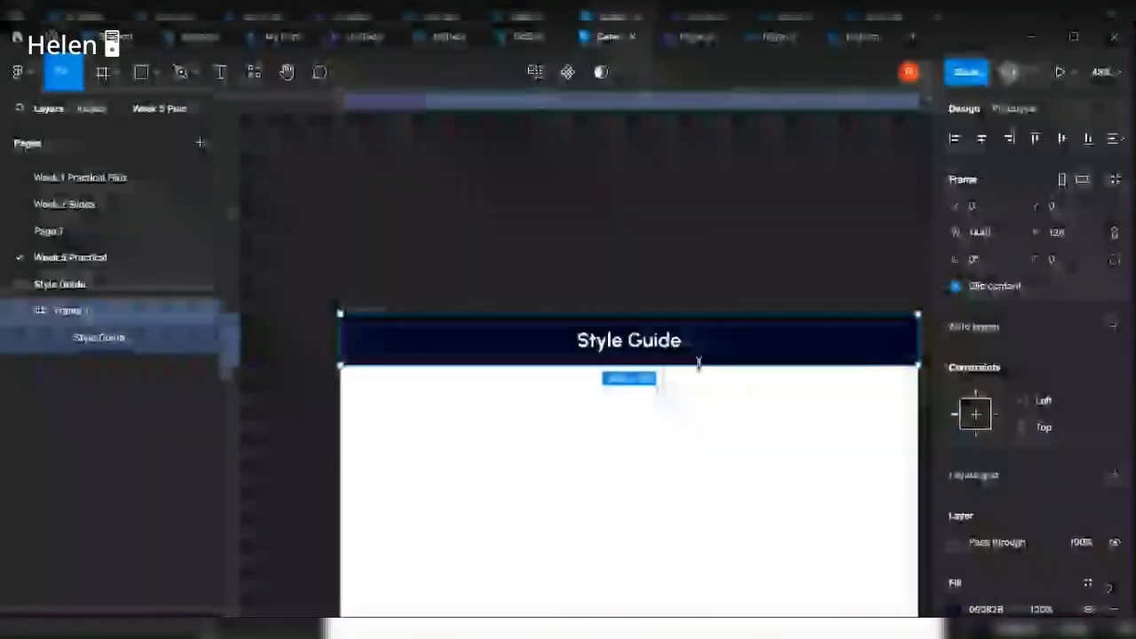
Apply auto layout to the banner frame and align the "Style Guide" heading to its left side.
key(shift+a)
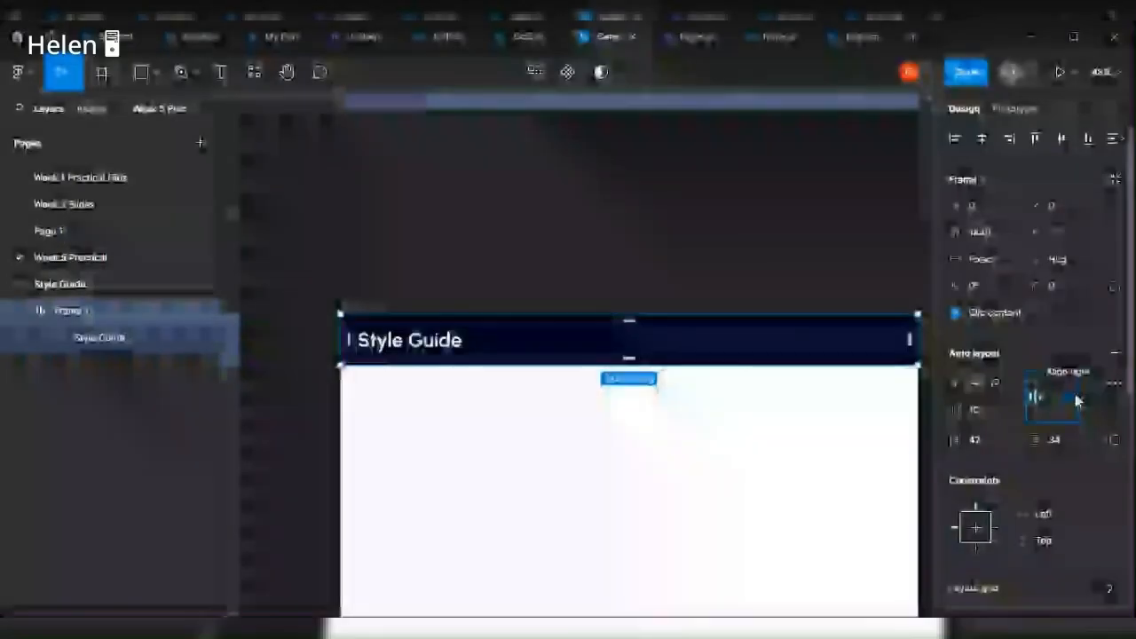
click(1071, 398)
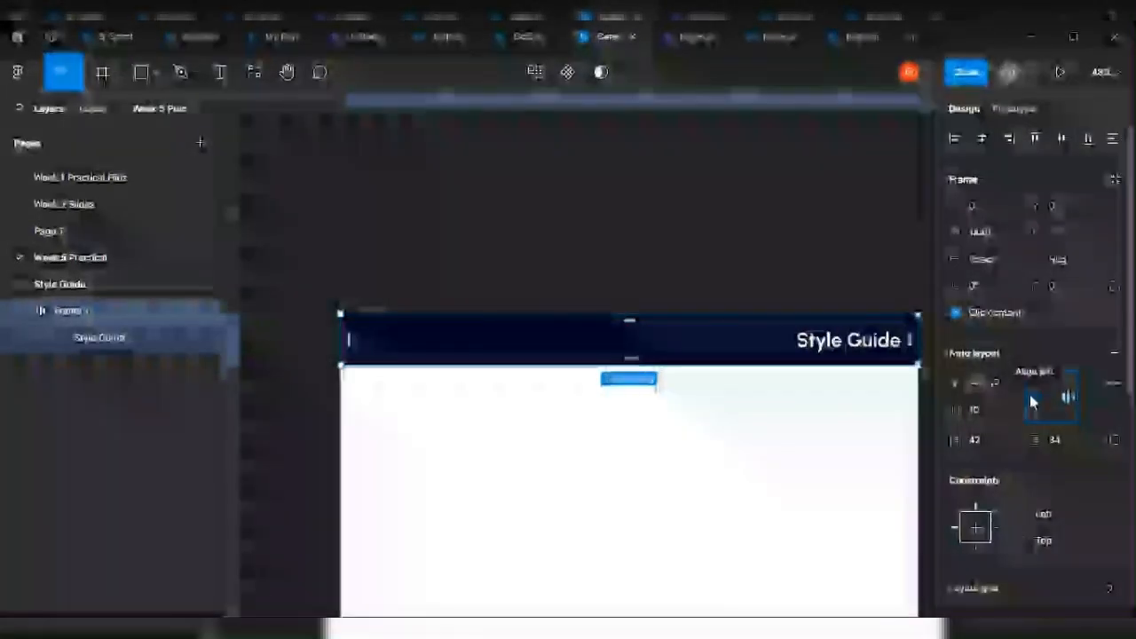
click(1031, 402)
Try reducing the banner's left padding to 0 and raising it to 7, and open the horizontal padding for editing.
scroll(354, 341, up, 5)
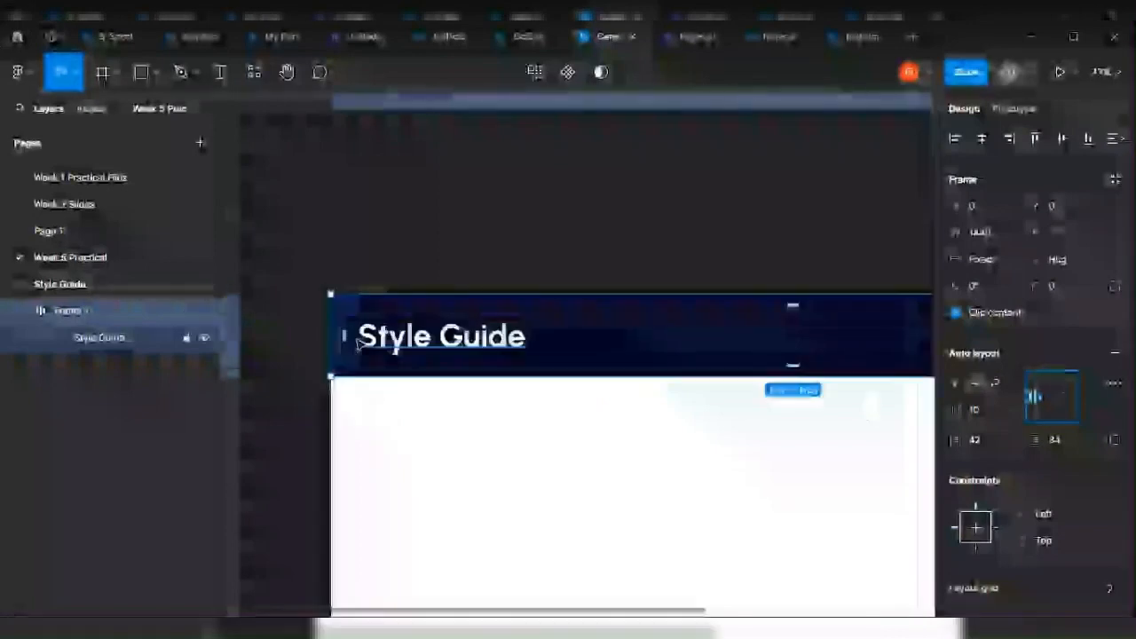
scroll(353, 342, up, 2)
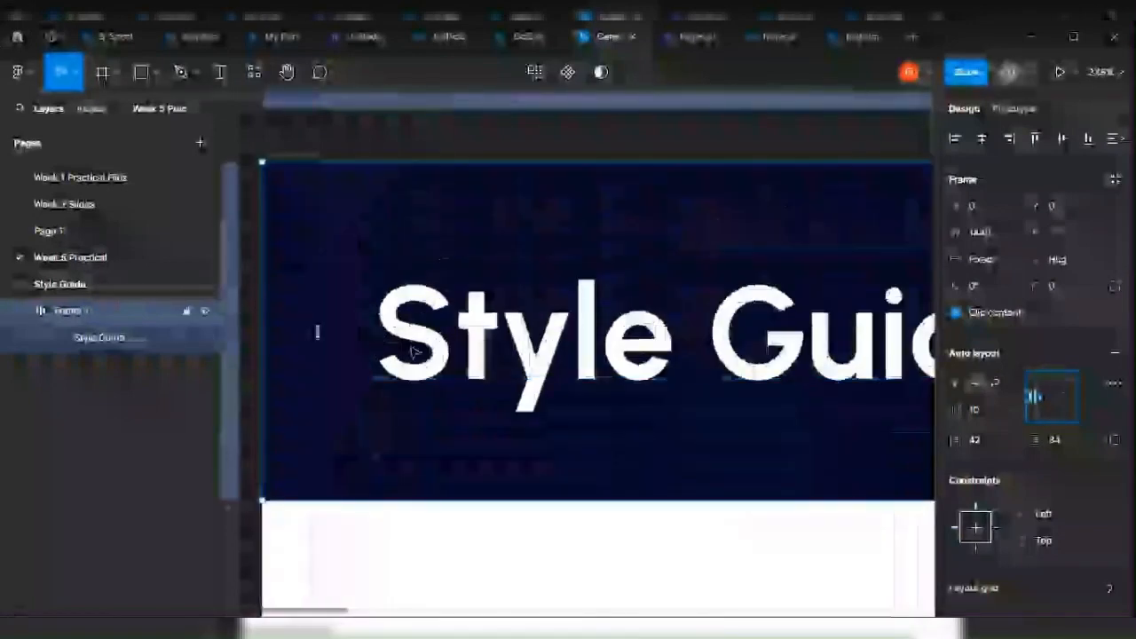
scroll(395, 348, down, 2)
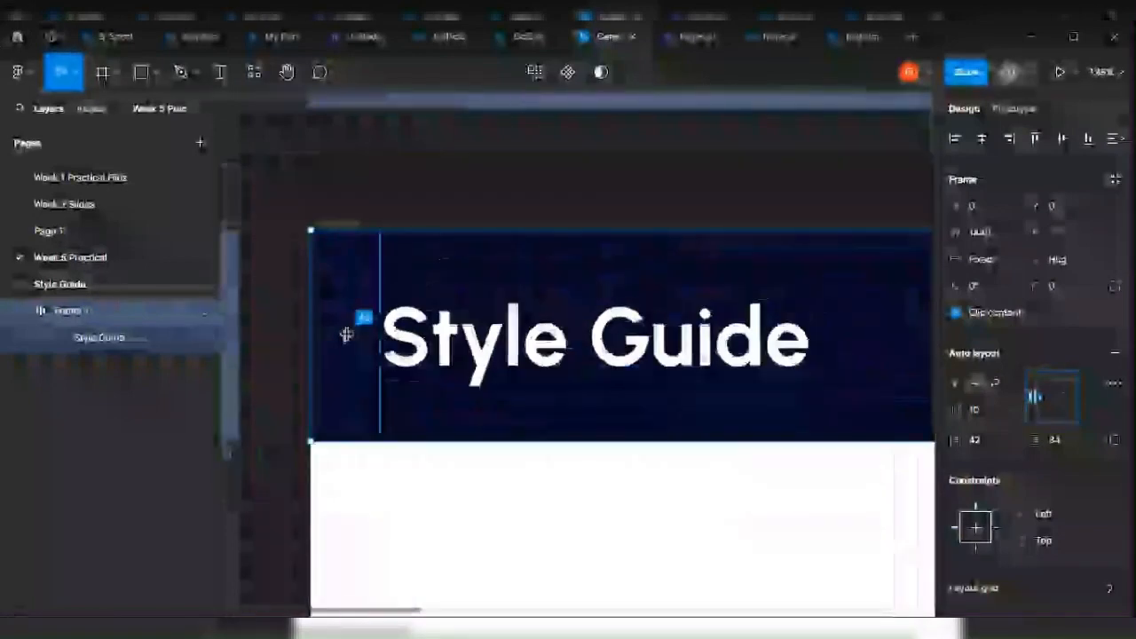
drag(347, 335, 271, 354)
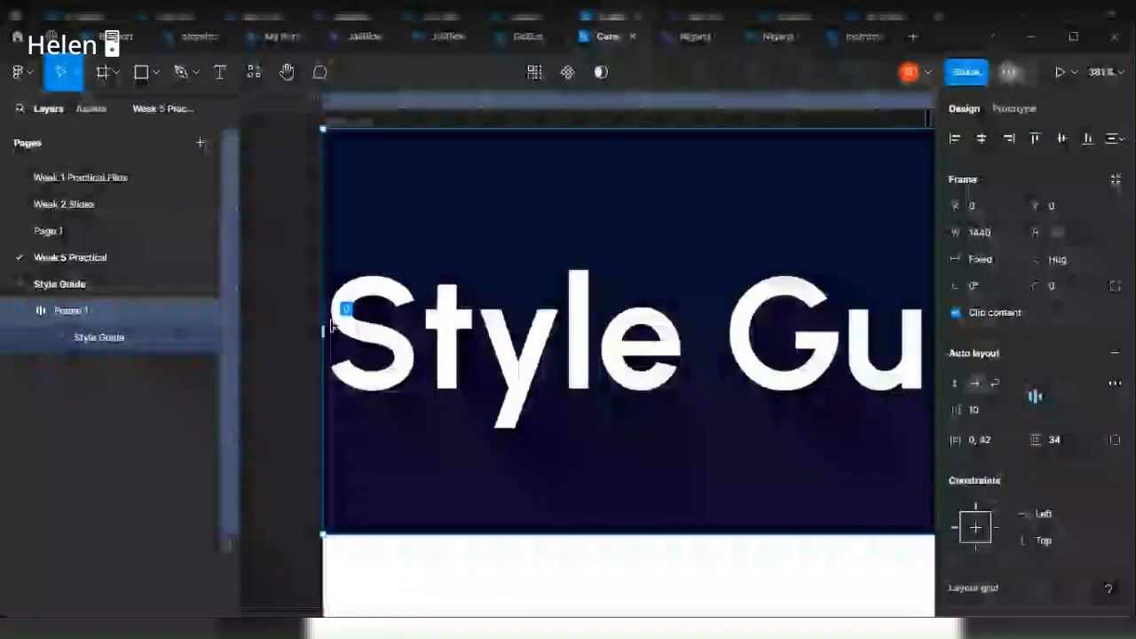
drag(332, 327, 356, 329)
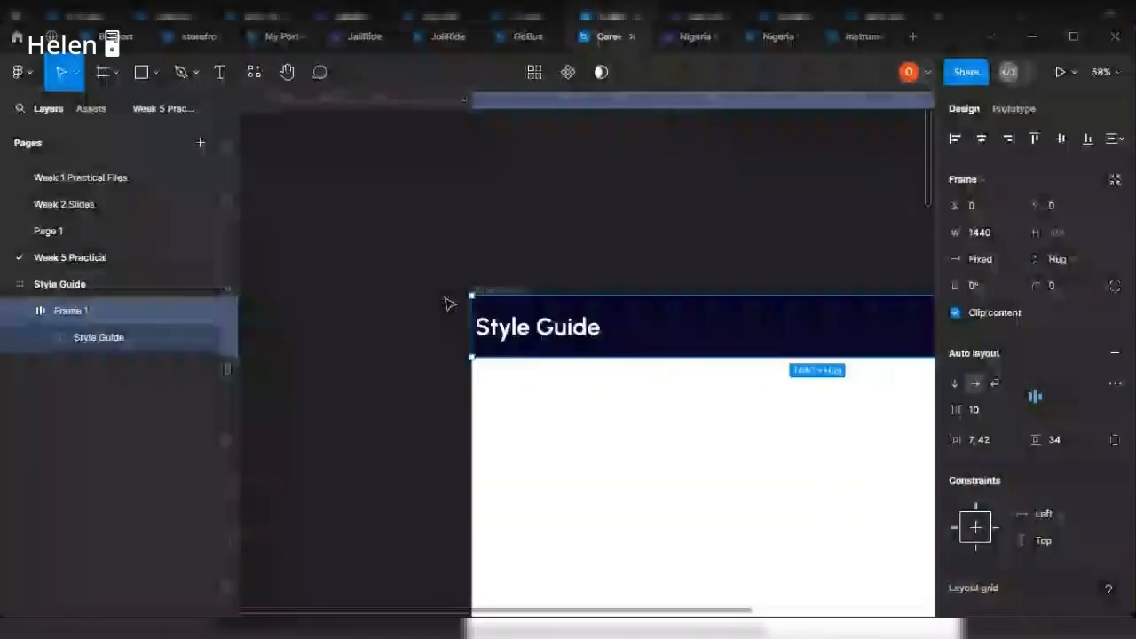
click(976, 441)
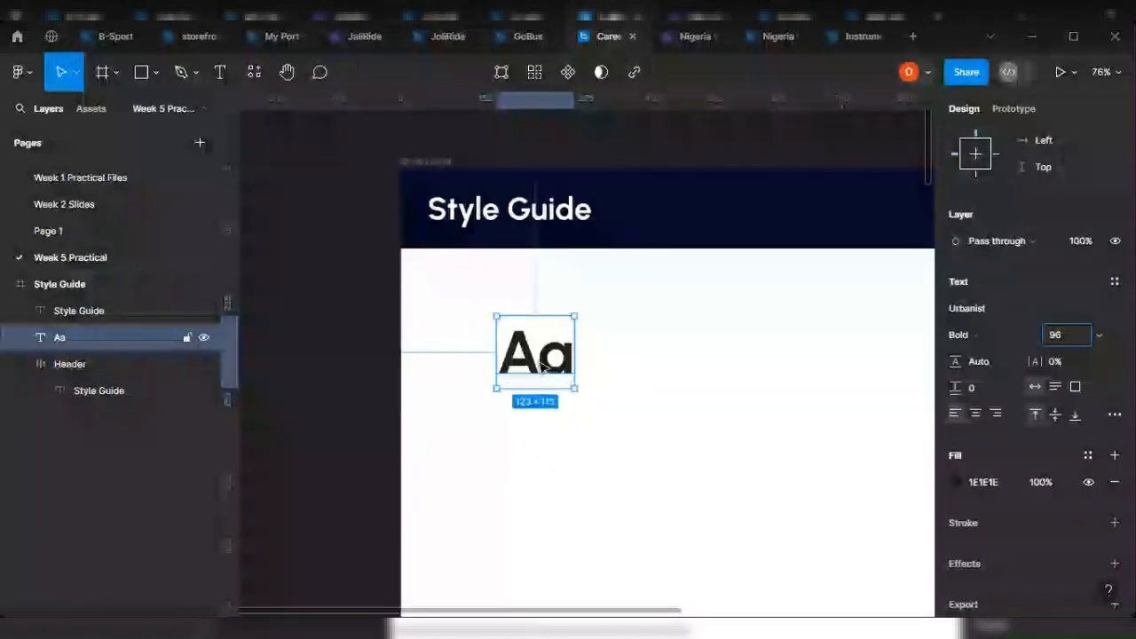
Move the "Aa" text to about X 50, Y 207, beneath the banner near the page's left edge.
scroll(542, 364, down, 3)
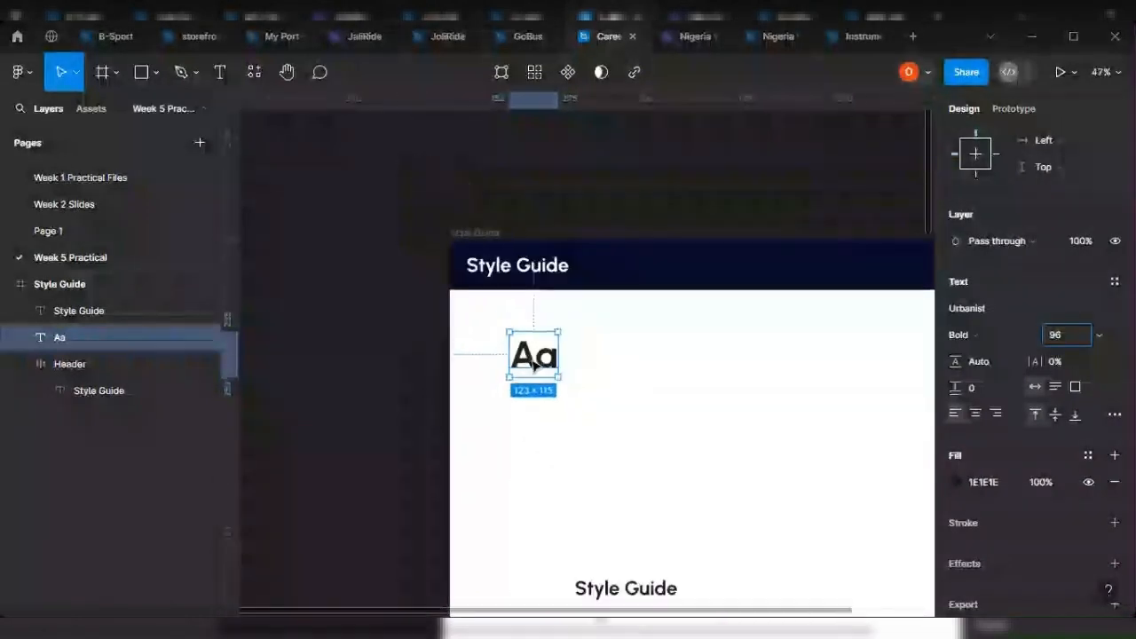
scroll(533, 360, up, 6)
drag(515, 355, 473, 344)
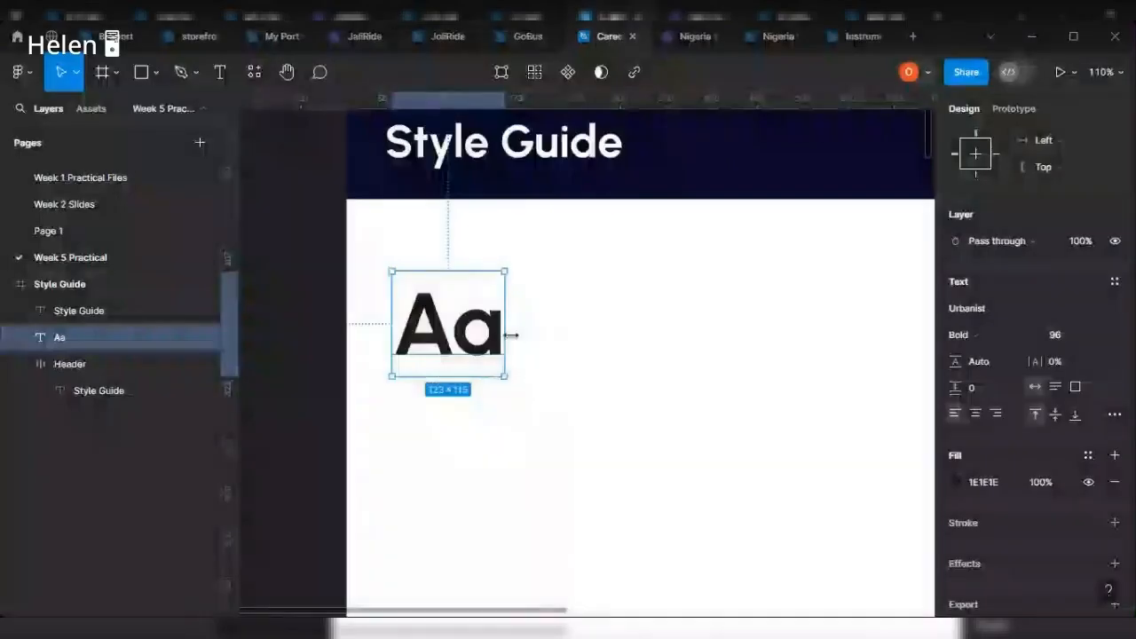
Duplicate the "Aa" text in place and select the front copy.
scroll(512, 303, up, 3)
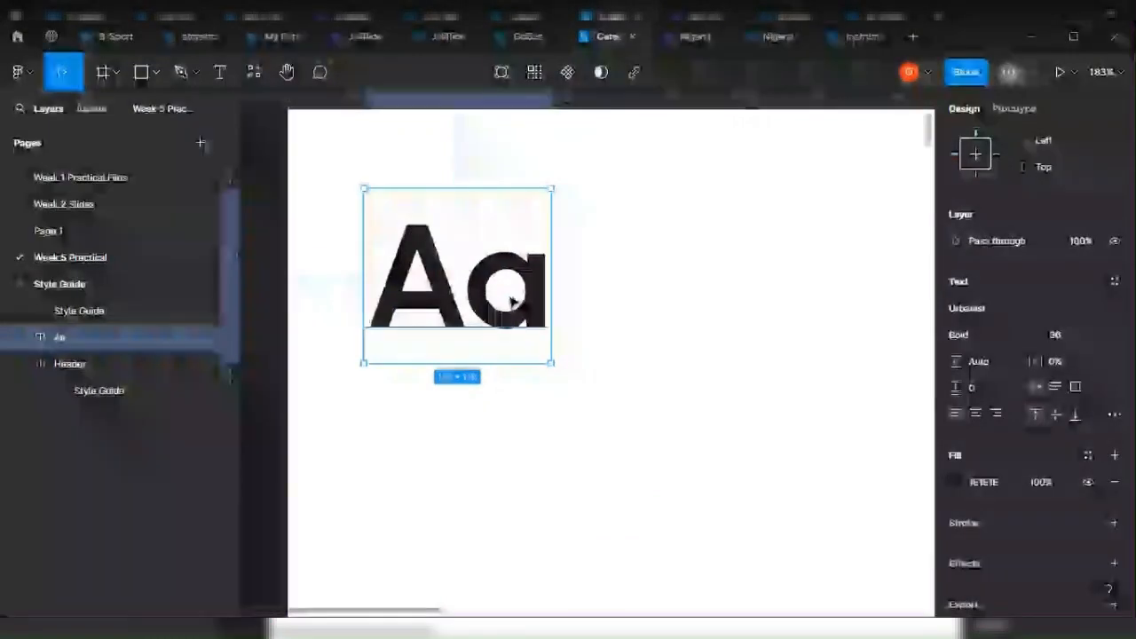
key(ctrl+d)
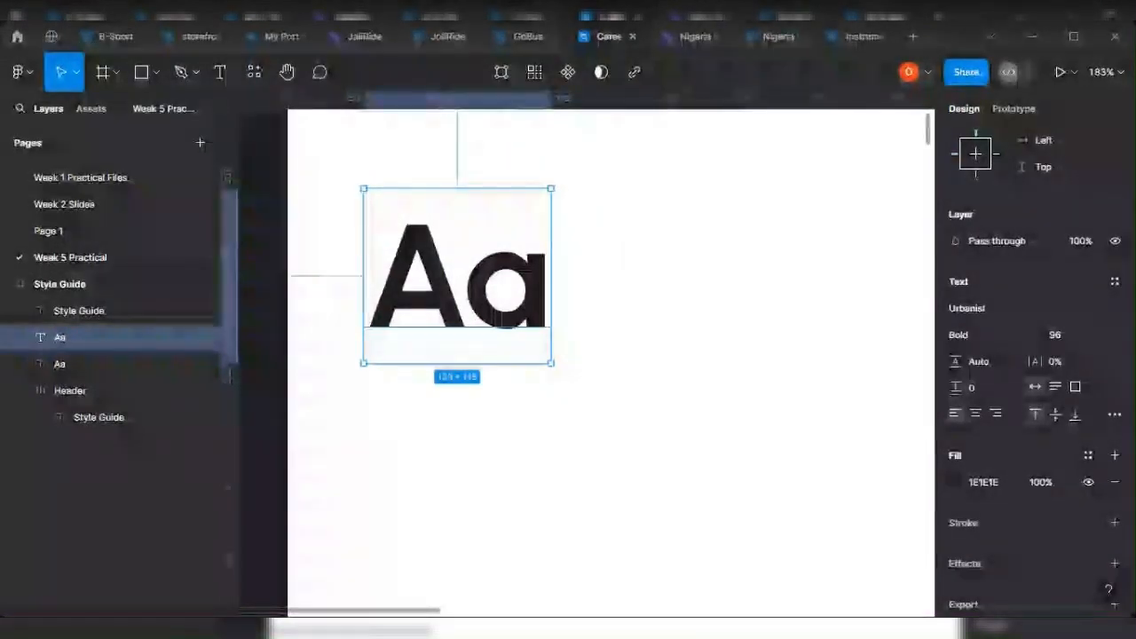
click(613, 267)
click(464, 314)
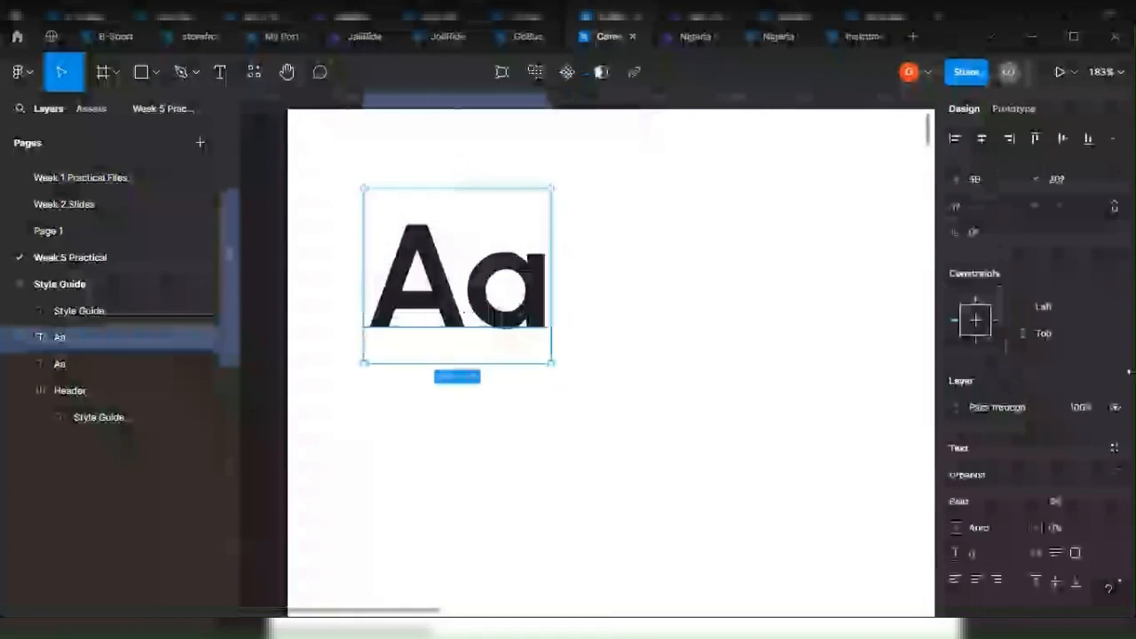
Try a red fill on the front "Aa" copy and undo the colour change.
scroll(1041, 447, down, 1)
scroll(1040, 446, down, 2)
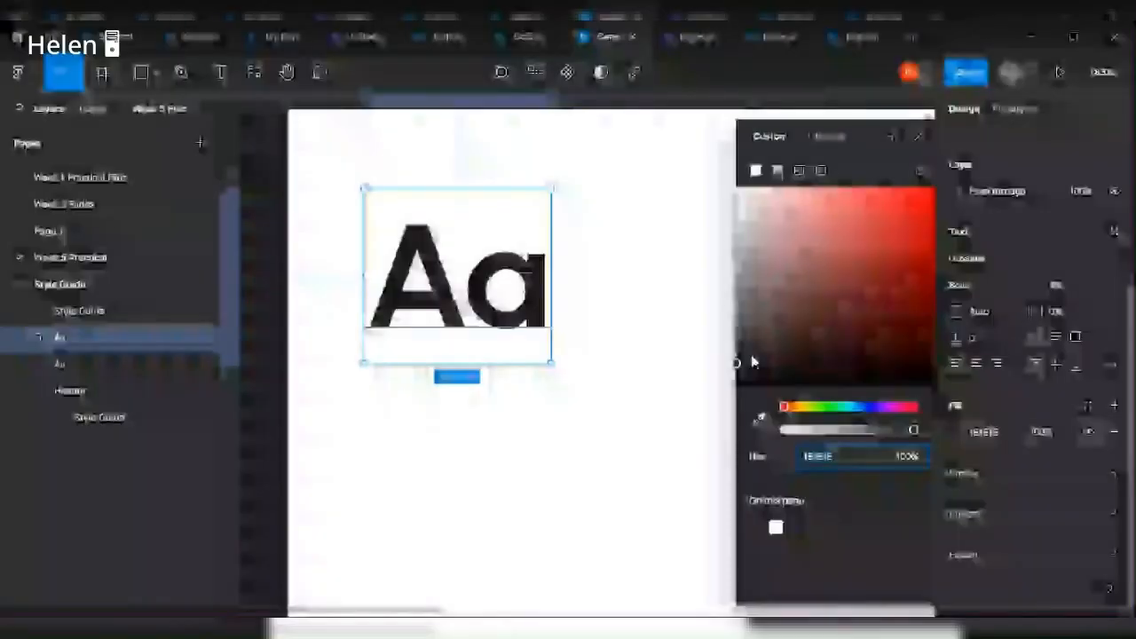
click(883, 231)
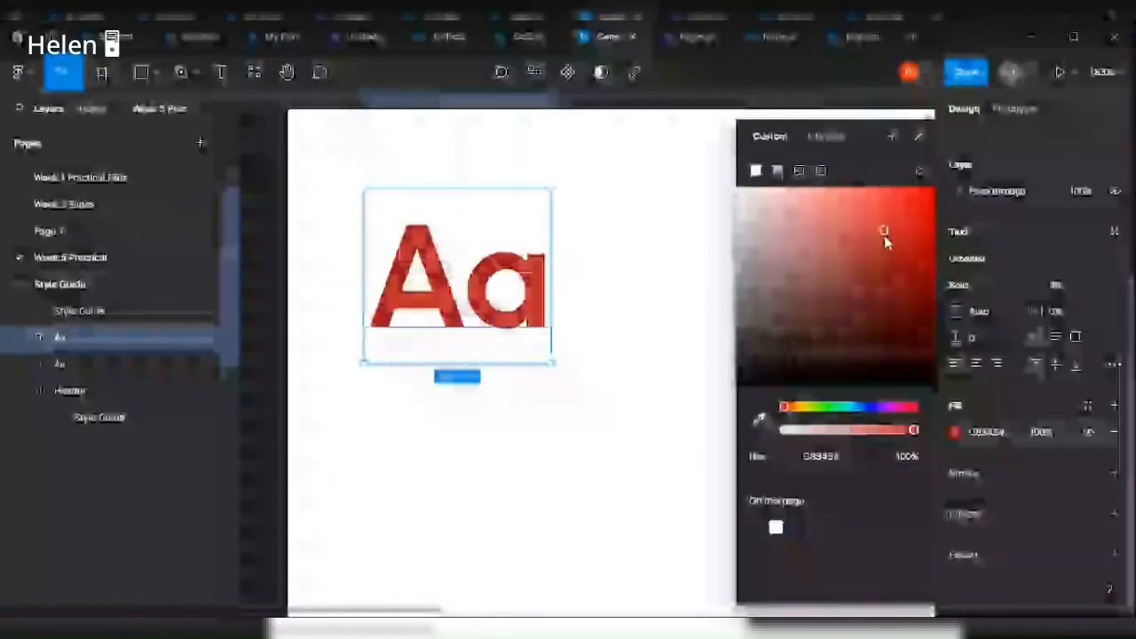
key(ctrl+z)
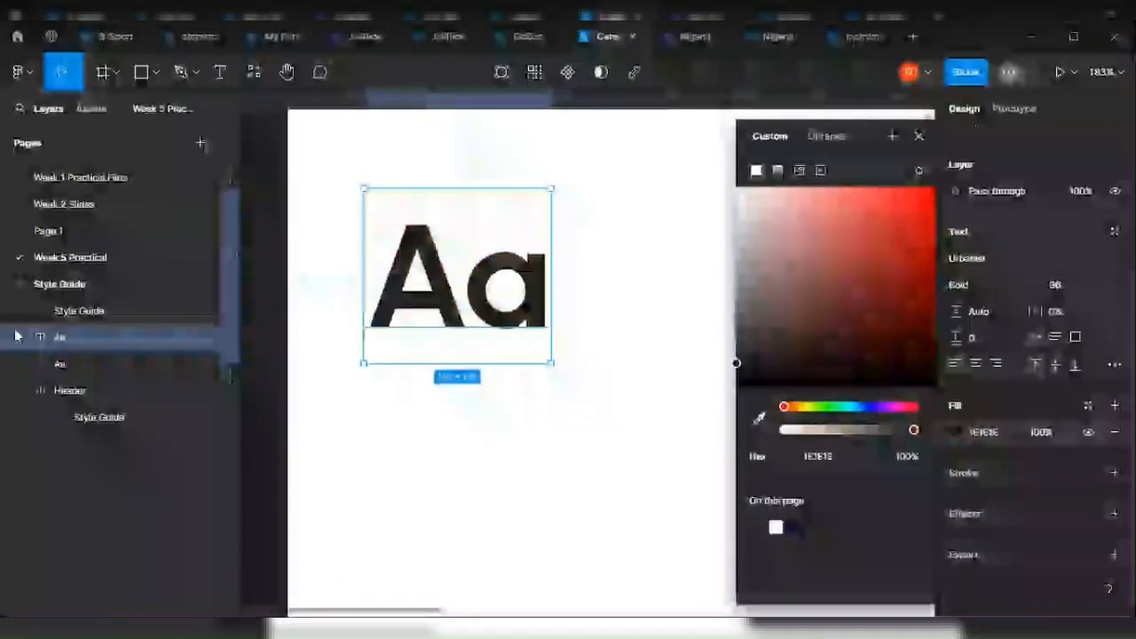
Offset the back "Aa" copy slightly to the right and replace its fill with an outside stroke in grey 737373.
click(55, 360)
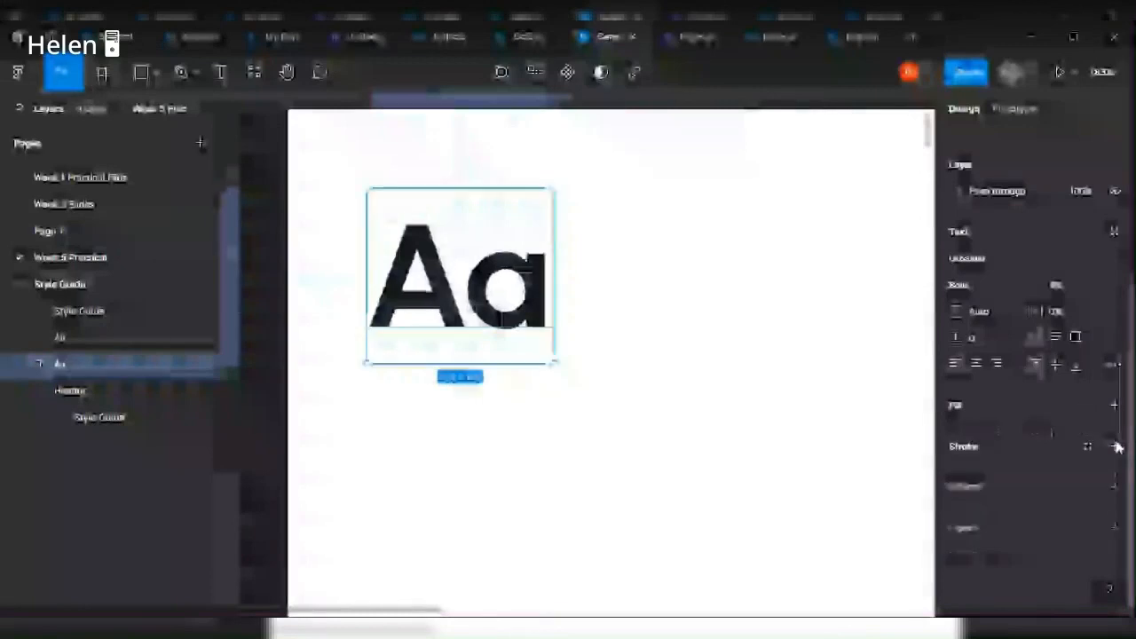
click(1115, 446)
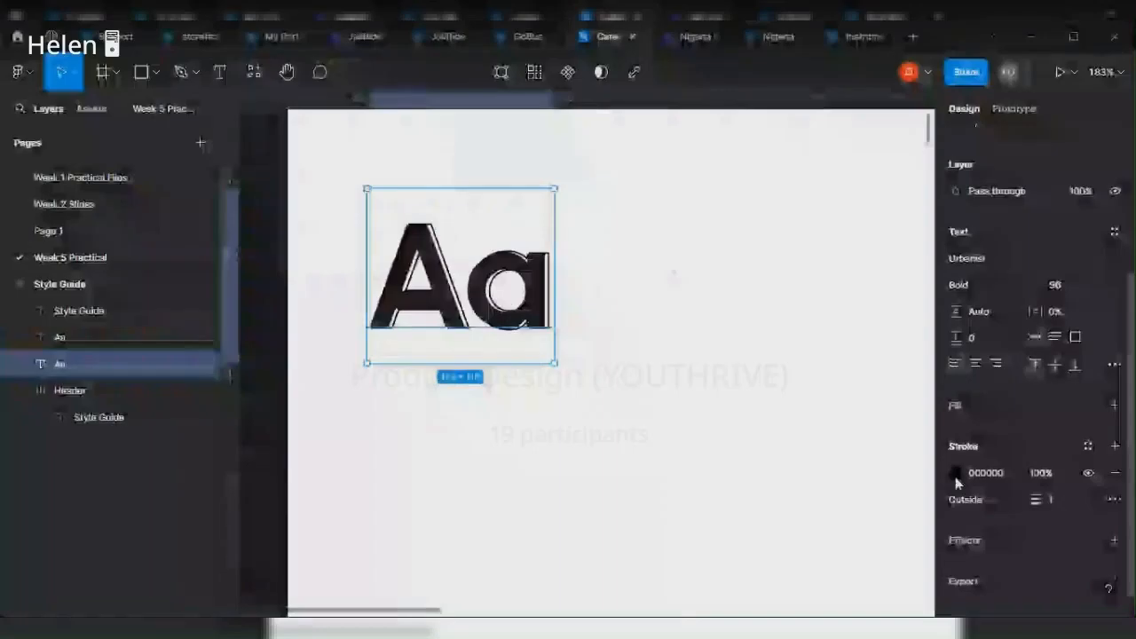
click(956, 473)
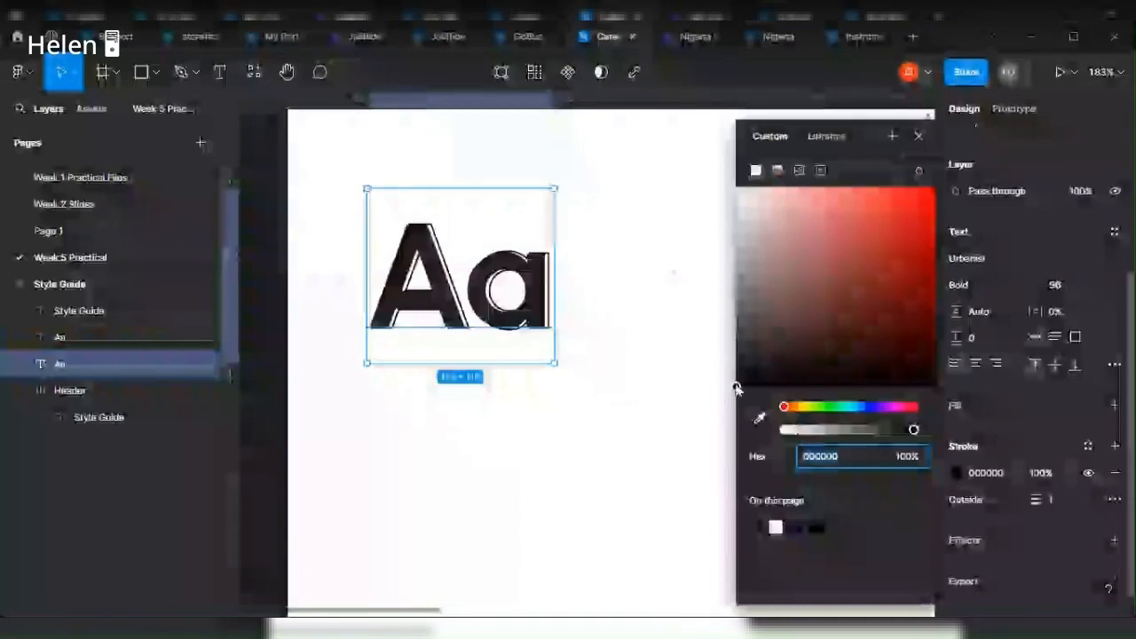
mouse_move(736, 388)
mouse_down()
mouse_move(718, 317)
mouse_move(731, 282)
mouse_move(700, 236)
mouse_move(678, 302)
mouse_up()
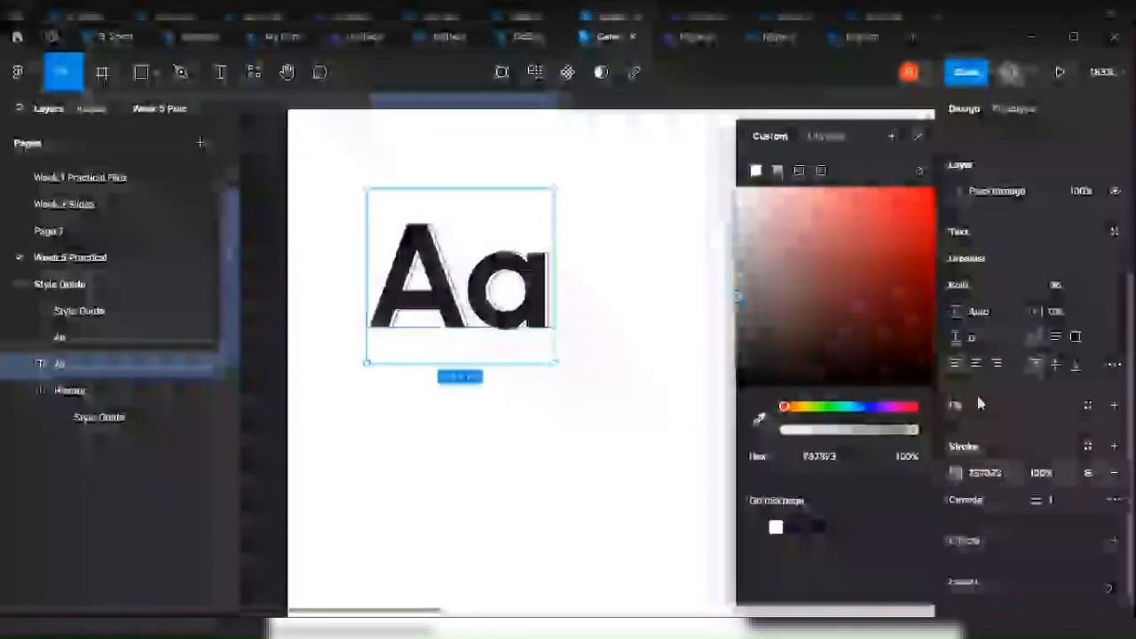
click(918, 137)
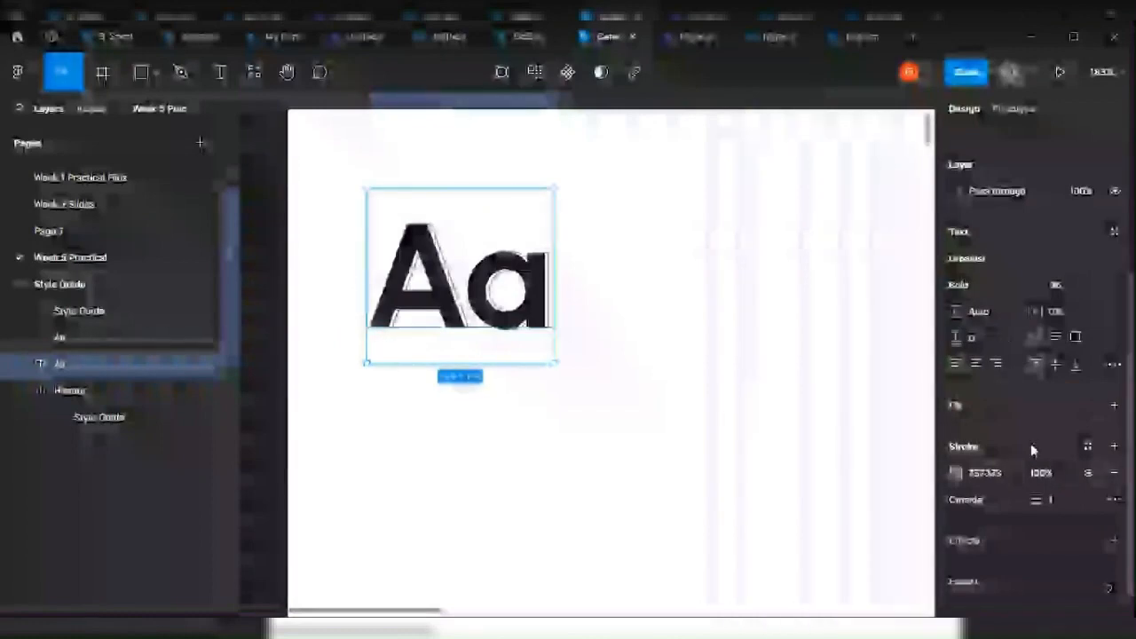
Set the back "Aa" copy's stroke style to Dash after comparing it with Solid.
click(1115, 503)
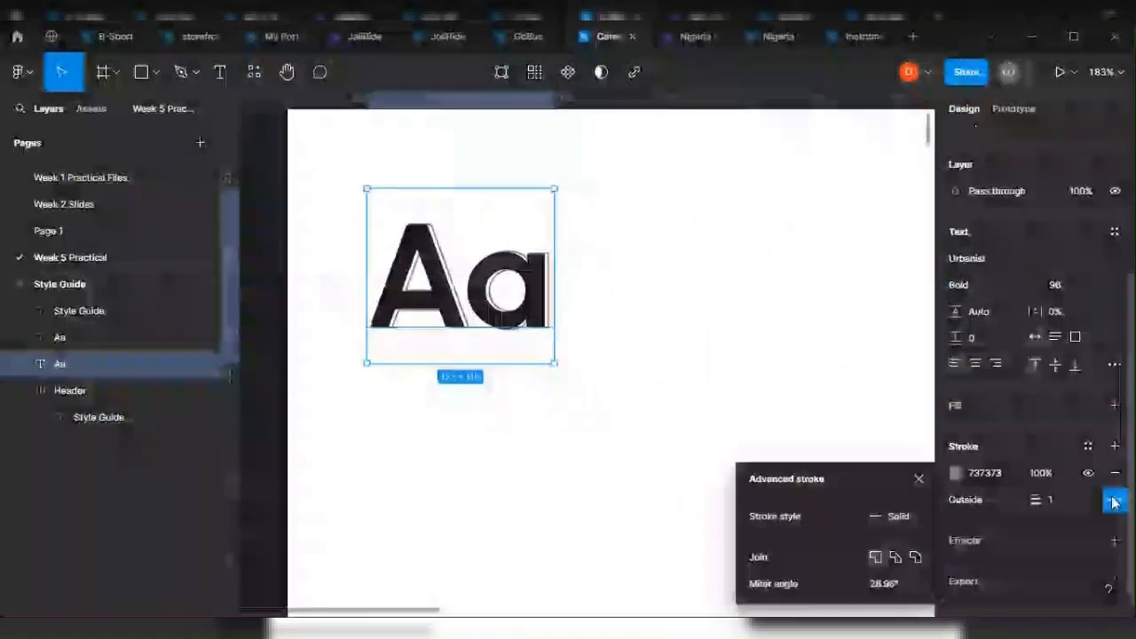
click(888, 515)
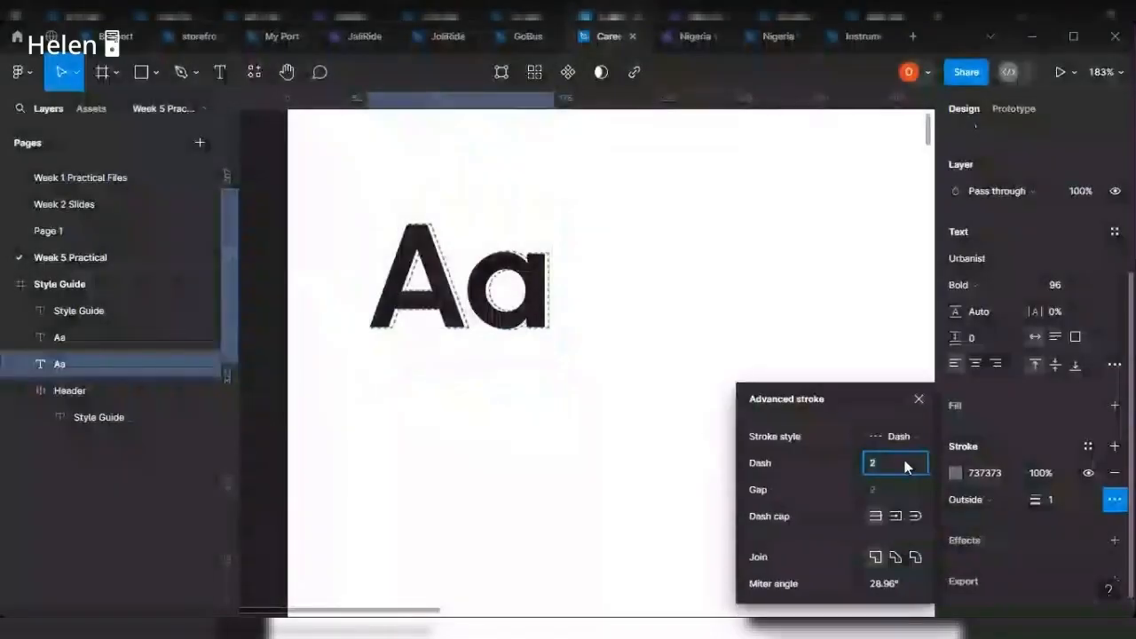
click(906, 439)
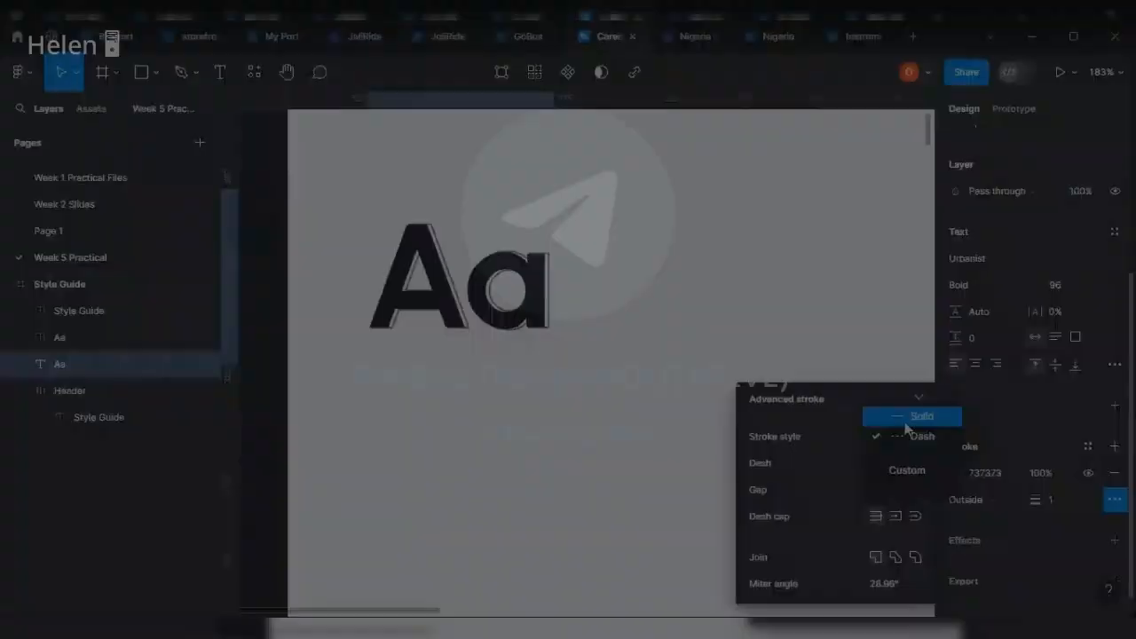
click(912, 417)
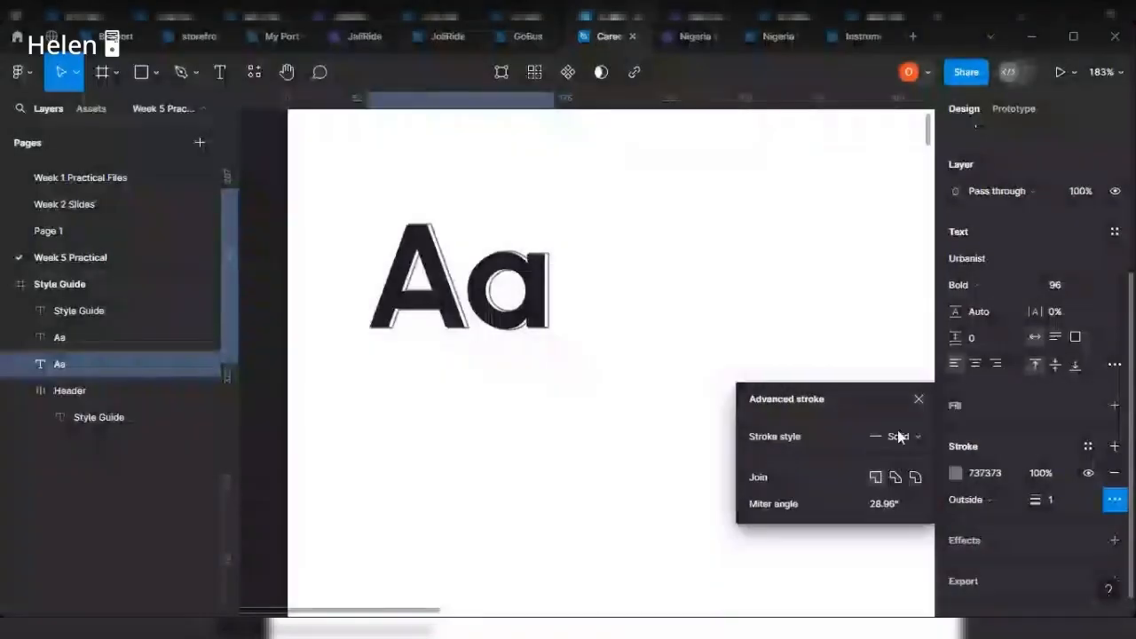
click(897, 435)
click(891, 486)
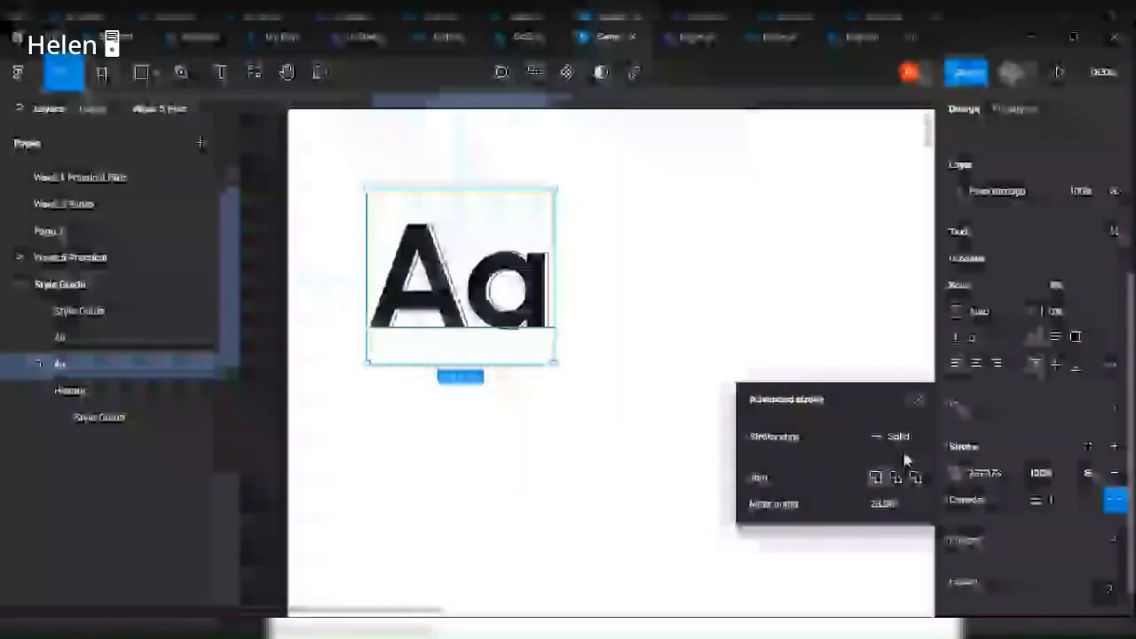
click(897, 436)
click(895, 456)
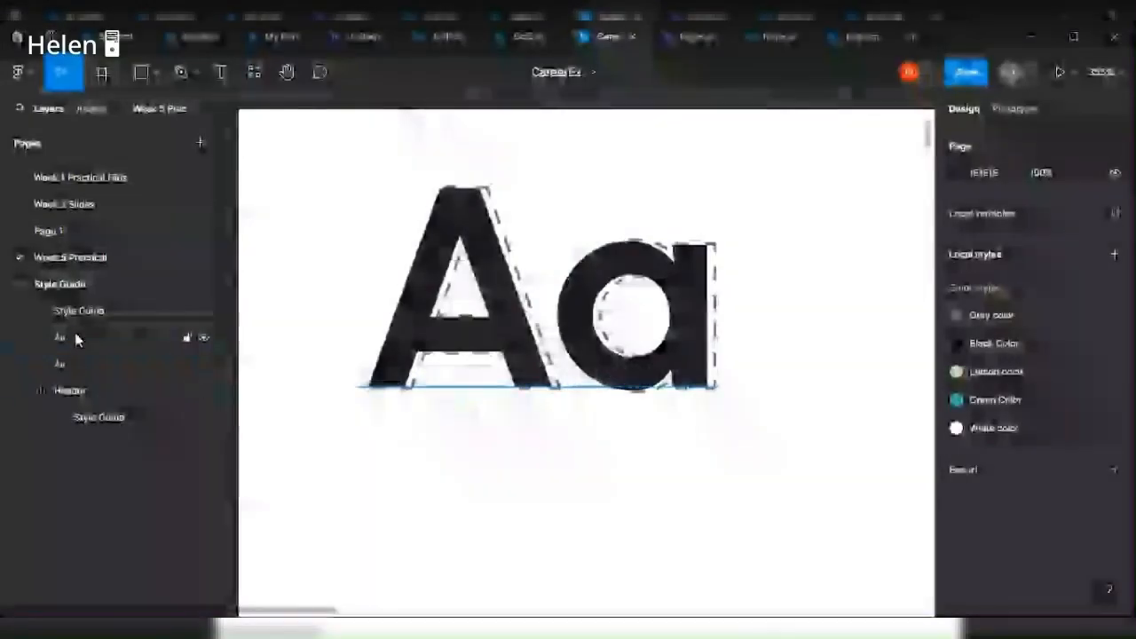
Set the stroke weight of the back "Aa" copy's dashed outline to 2.
click(71, 336)
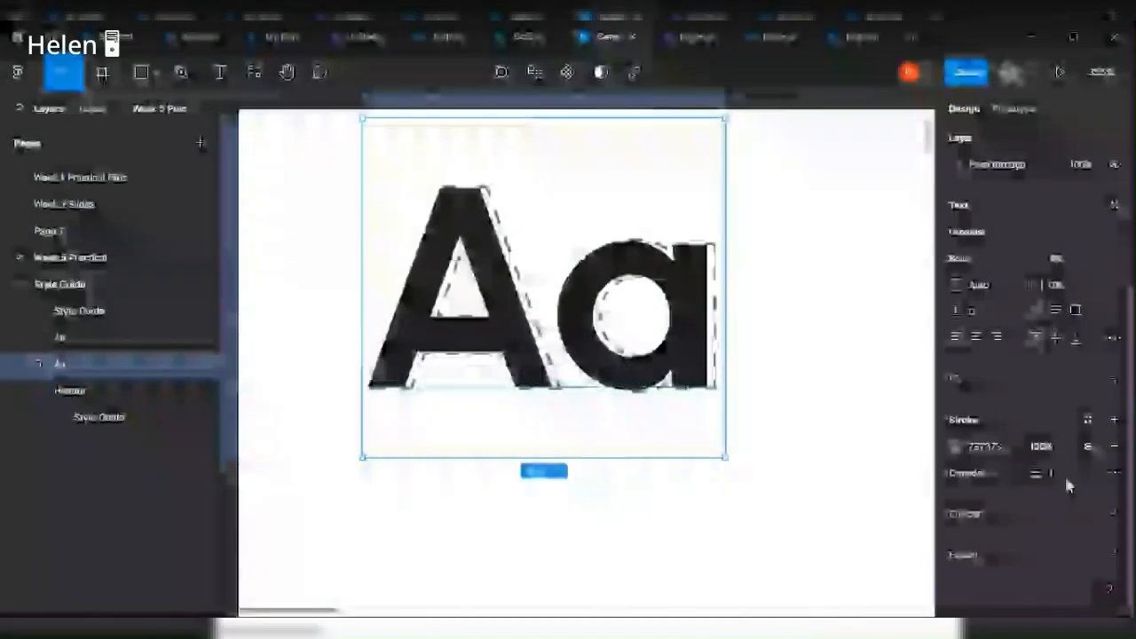
click(1065, 473)
text(2)
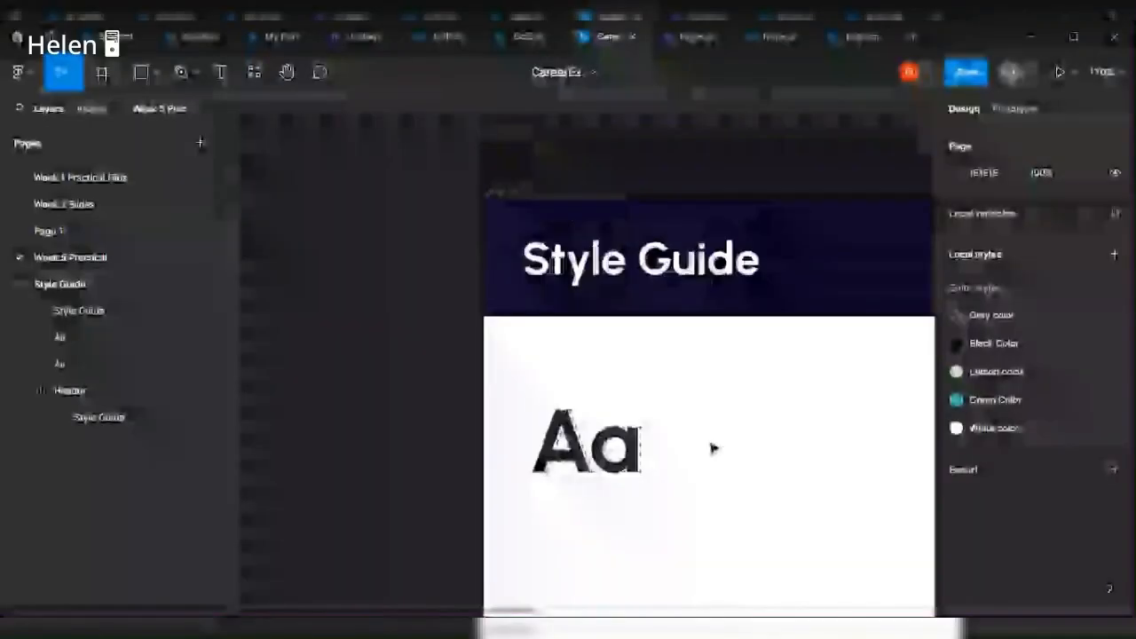
Group the two overlapping "Aa" texts and rename the group Alphabet.
scroll(684, 521, up, 2)
drag(693, 513, 436, 336)
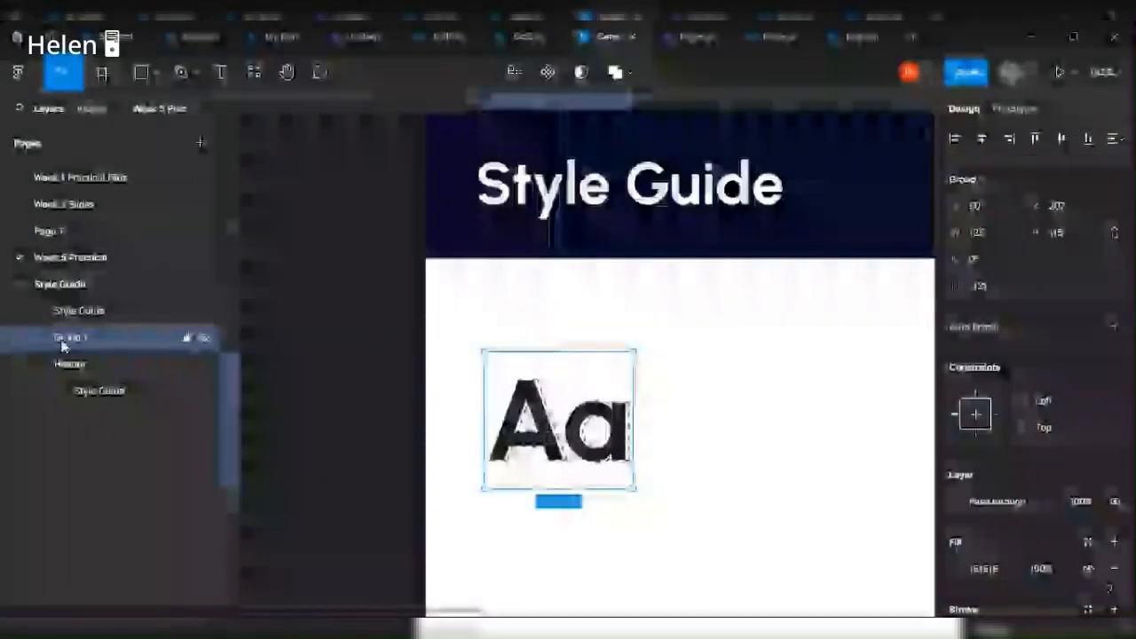
double_click(62, 343)
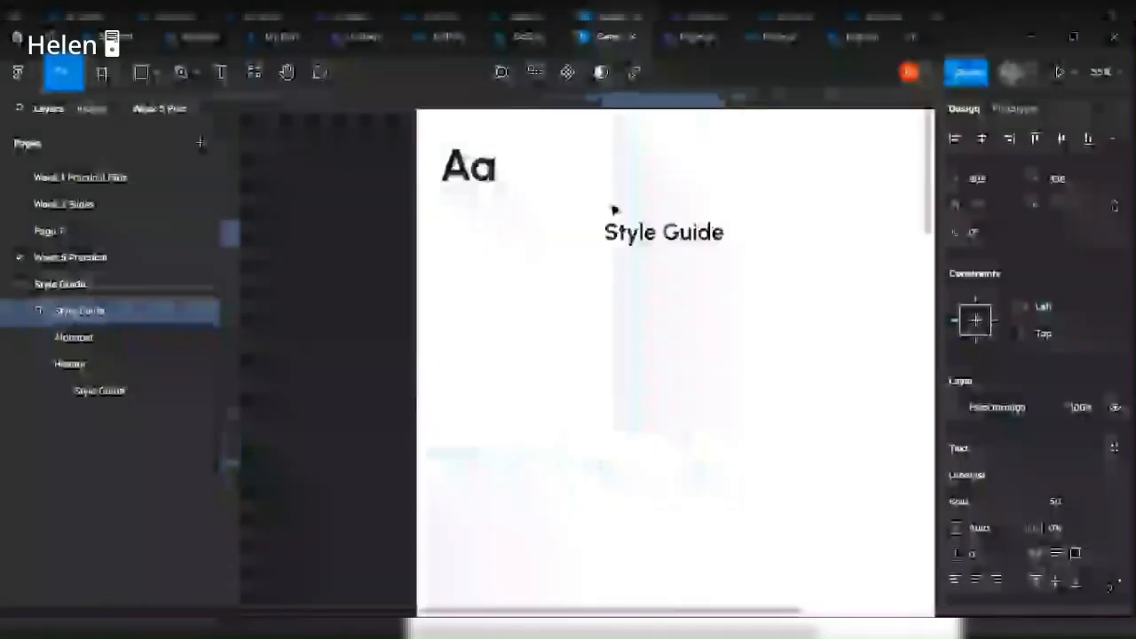
Add a light grey rectangle about 174 × 145 to the right of the "Aa" group, with a corner radius of 5.
click(622, 226)
scroll(622, 226, up, 5)
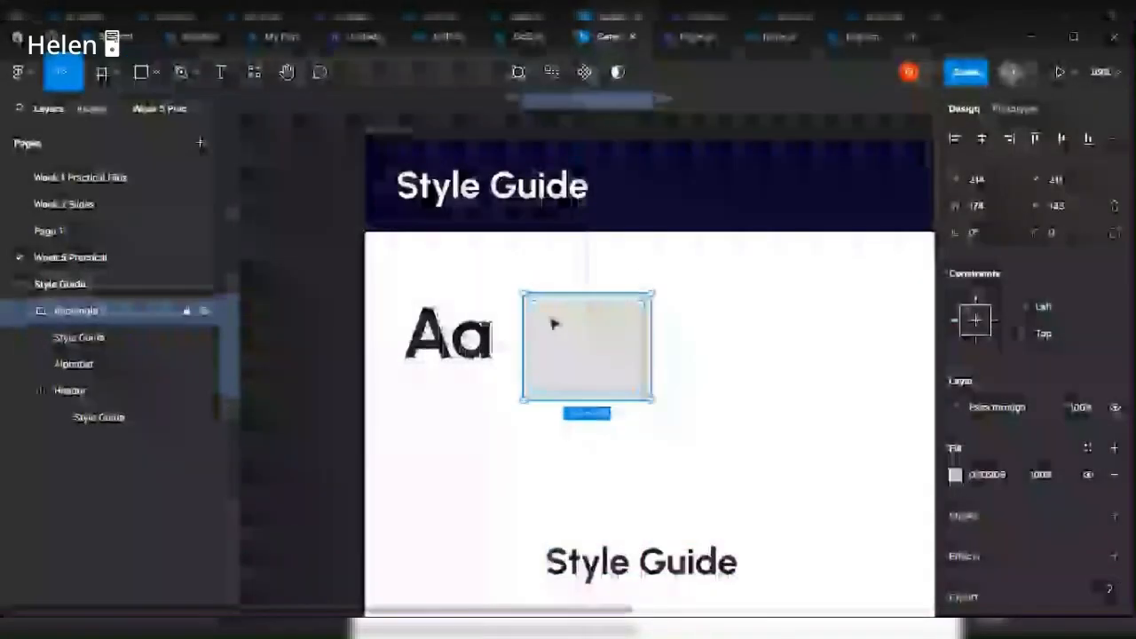
scroll(559, 323, up, 4)
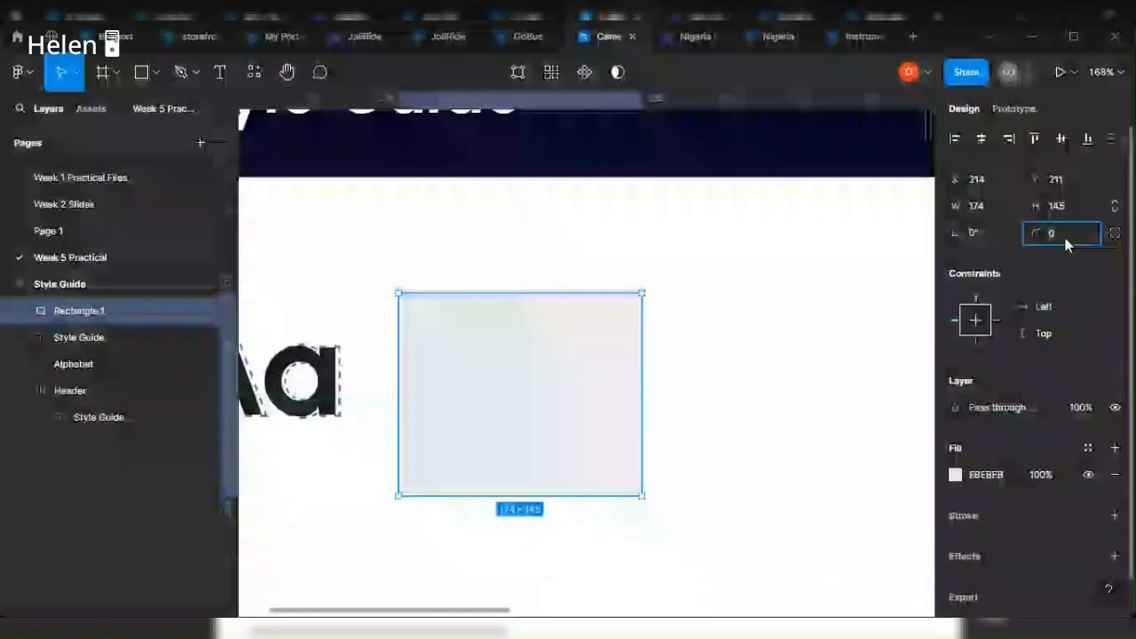
text(5)
key(Return)
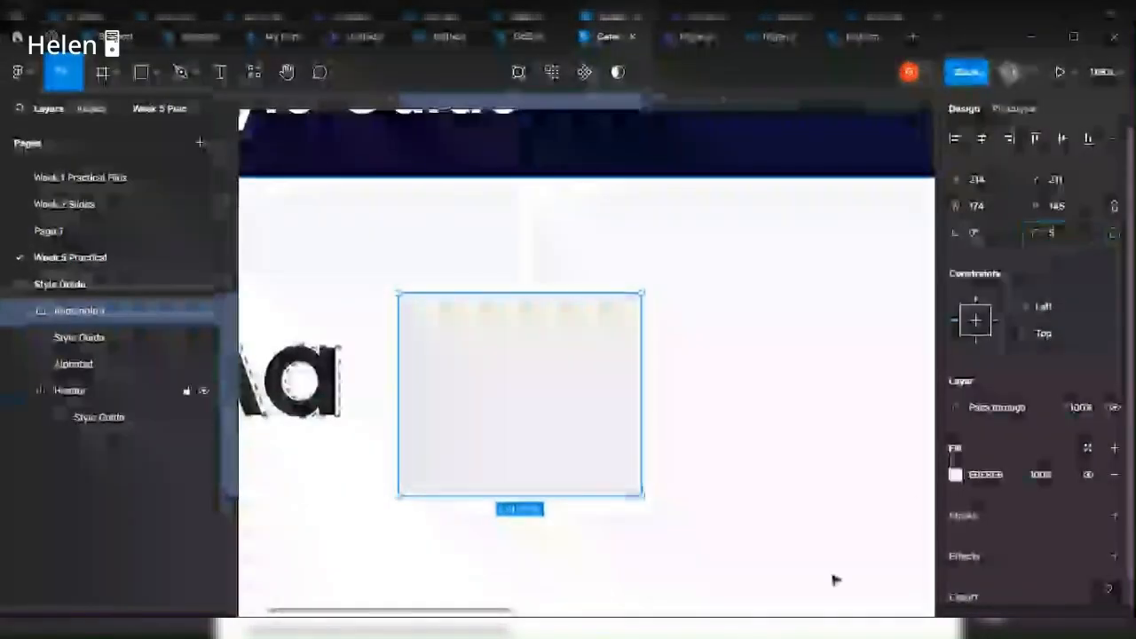
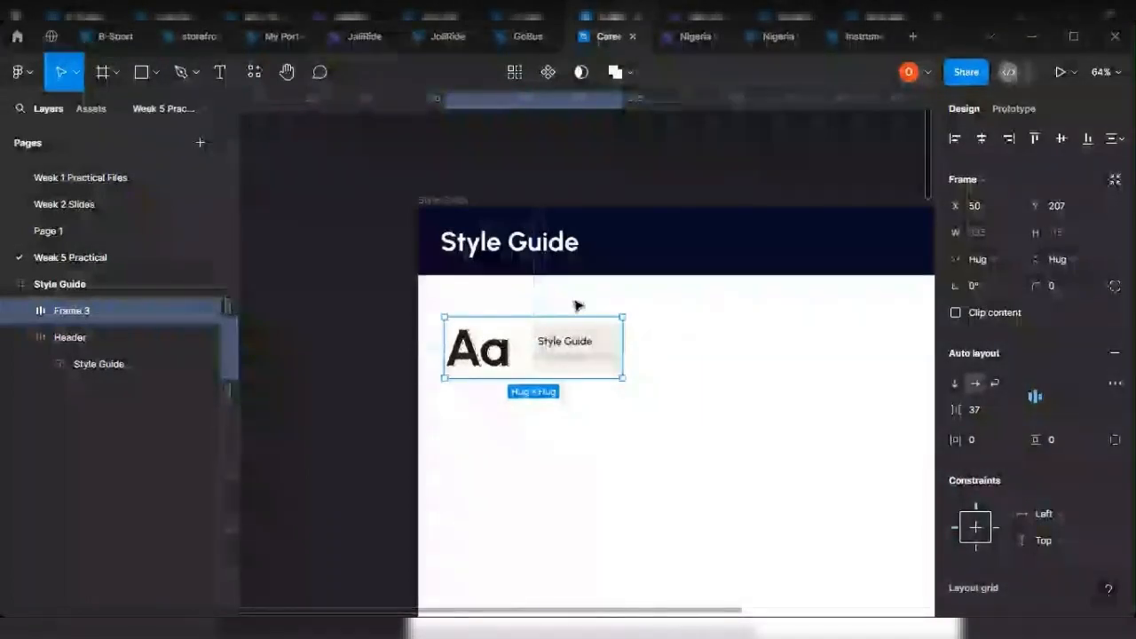
click(606, 454)
scroll(470, 381, down, 3)
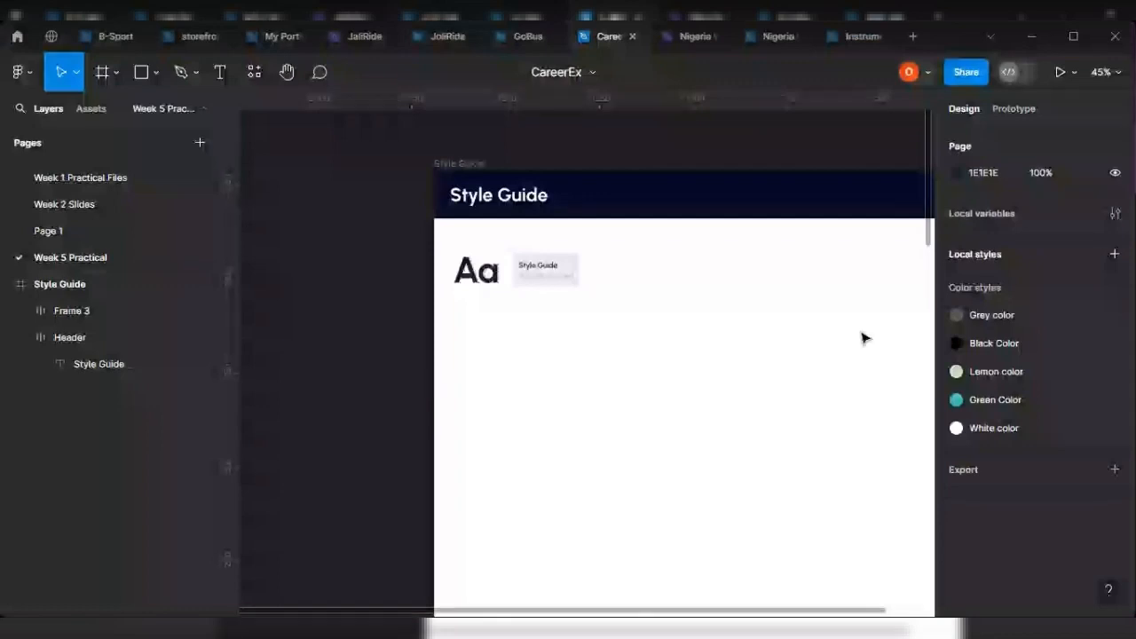
scroll(487, 502, right, 3)
scroll(589, 406, down, 3)
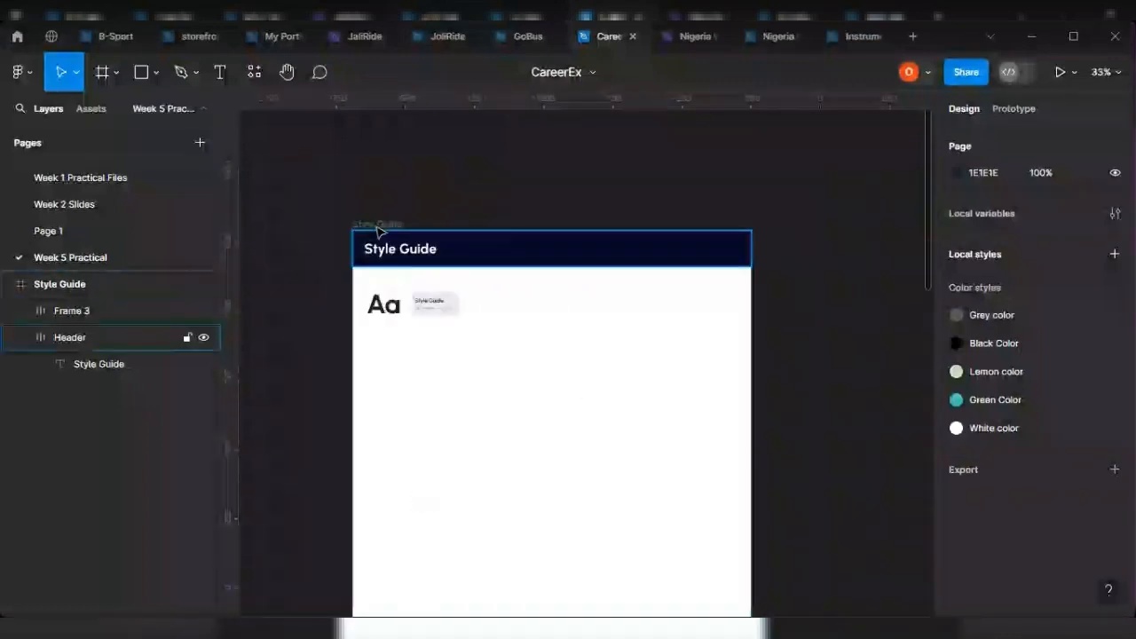
click(377, 226)
click(373, 300)
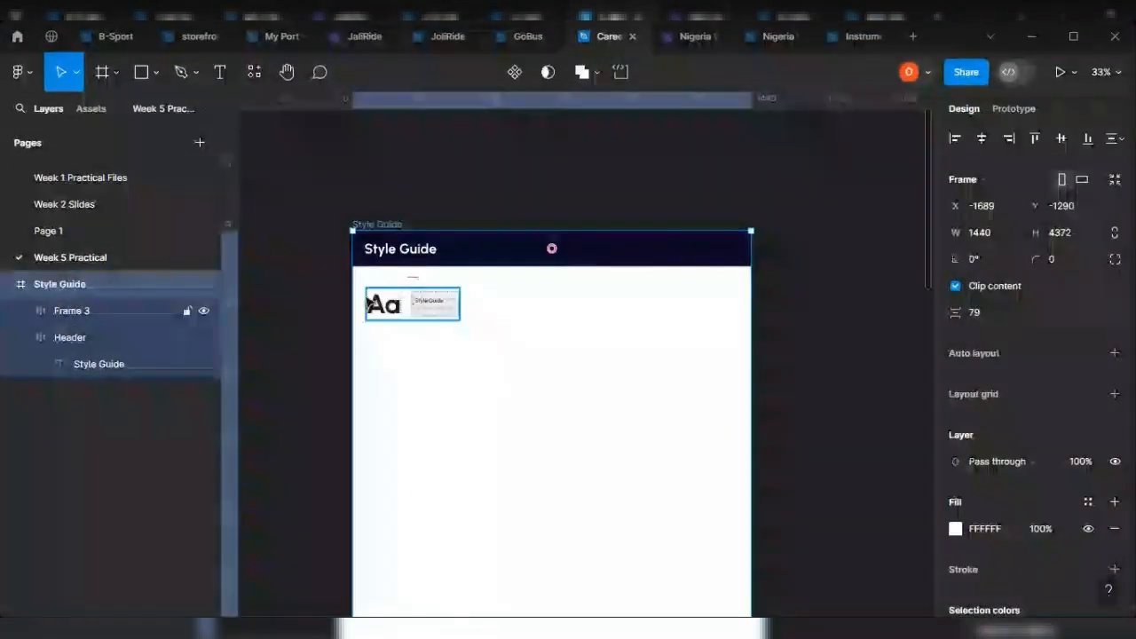
scroll(363, 304, up, 3)
scroll(362, 303, up, 2)
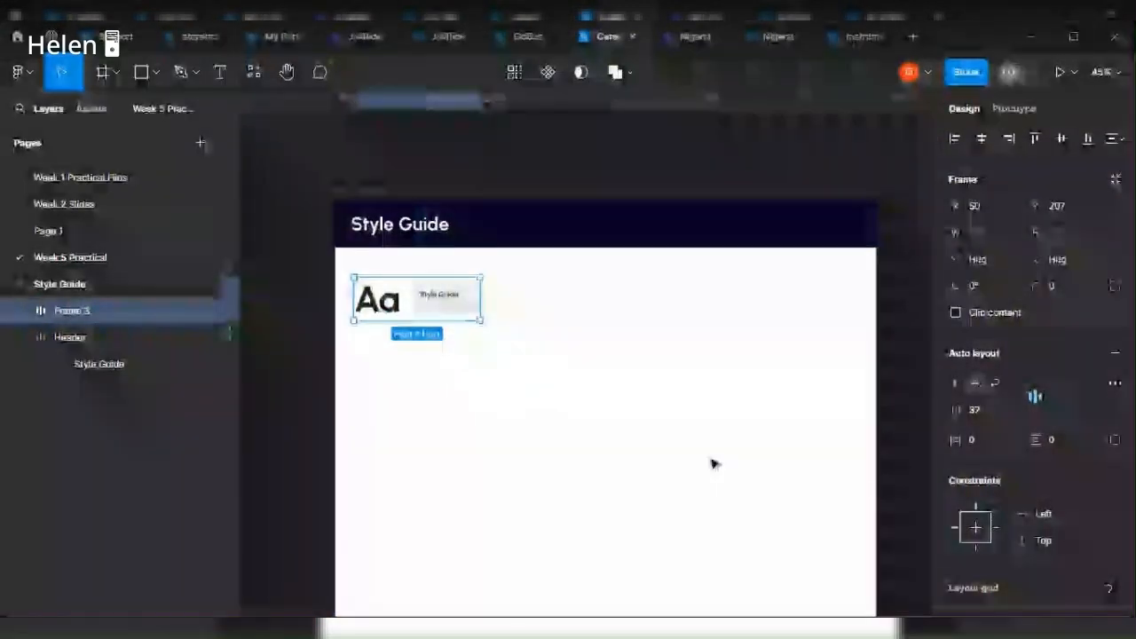
Try out a vertical ruler guide on the Style Guide frame, moving it from the "Aa" sample to the frame's left edge.
click(347, 195)
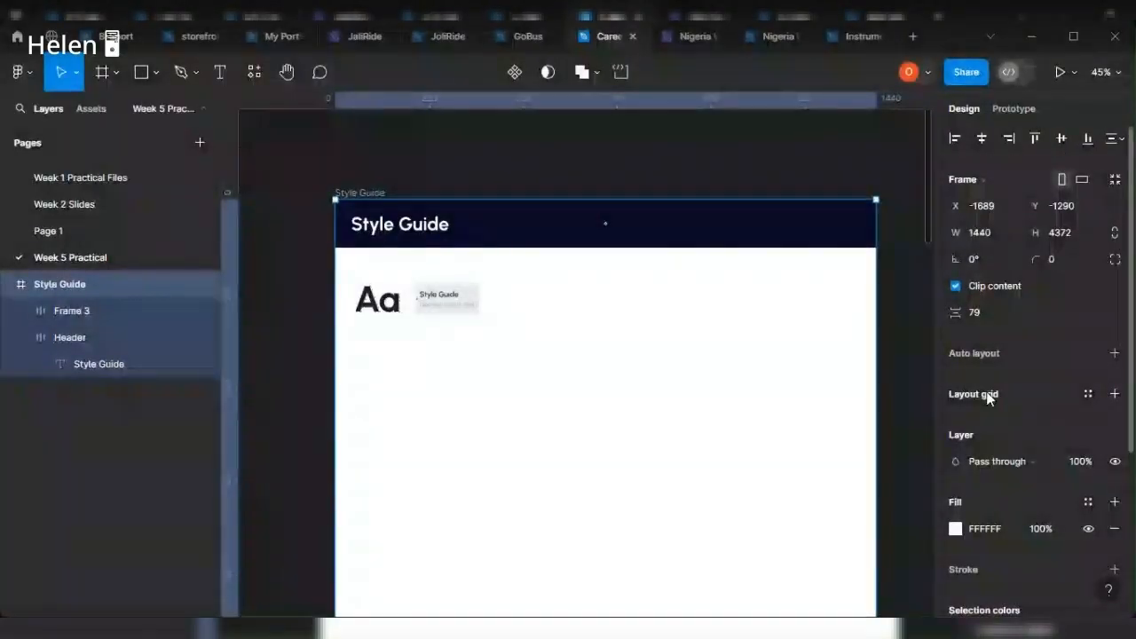
drag(229, 269, 331, 298)
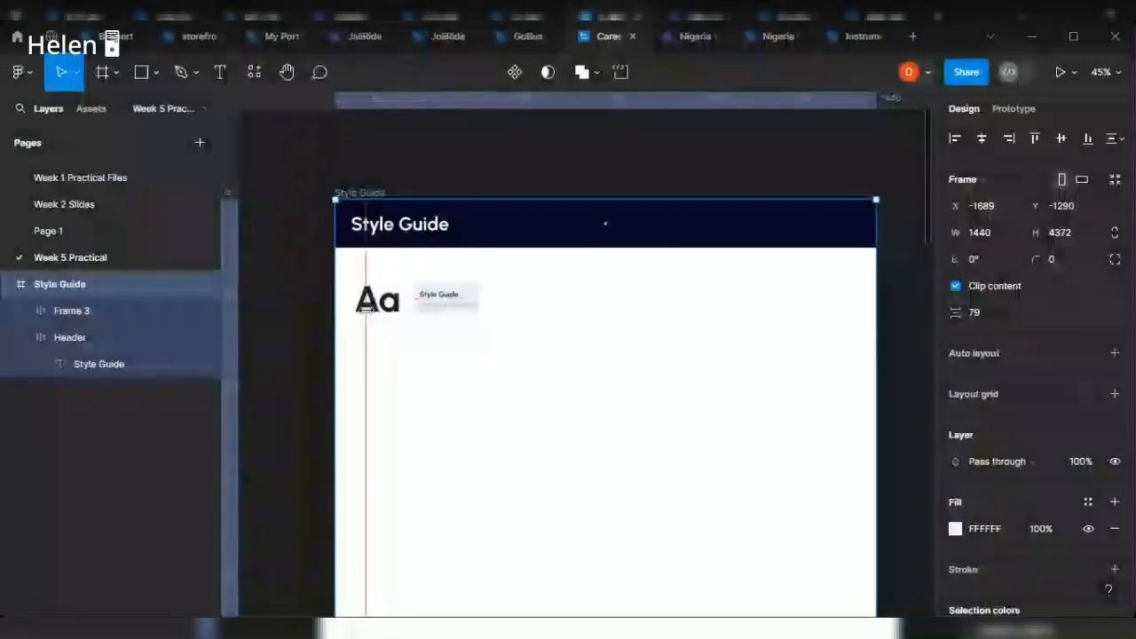
drag(365, 310, 335, 307)
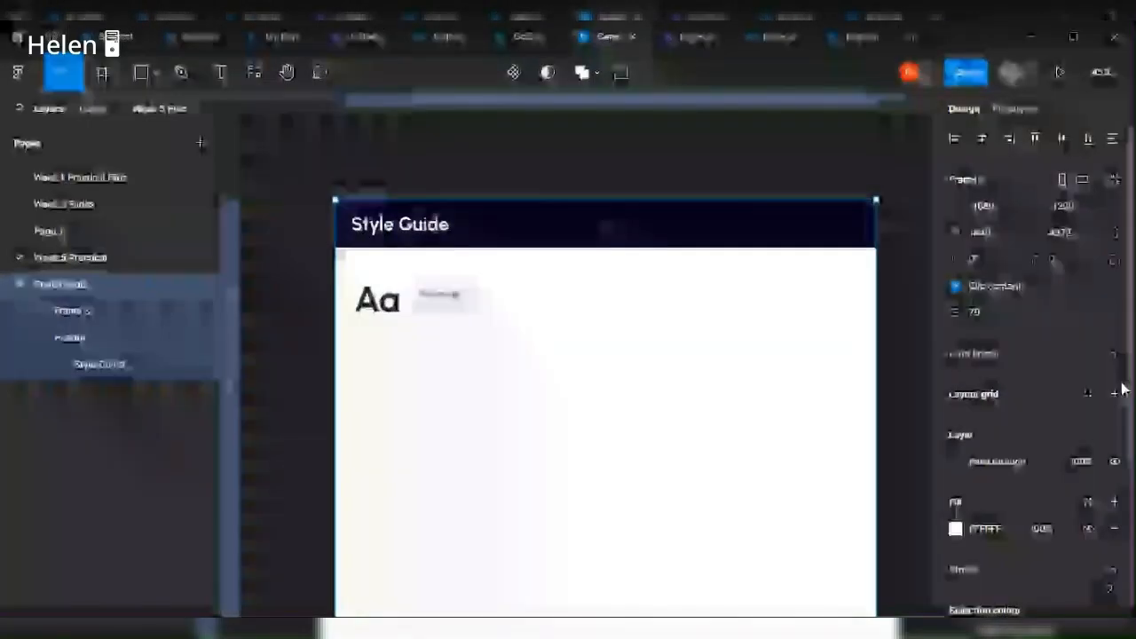
Add a layout grid to the Style Guide frame and open the grid's settings.
click(1117, 393)
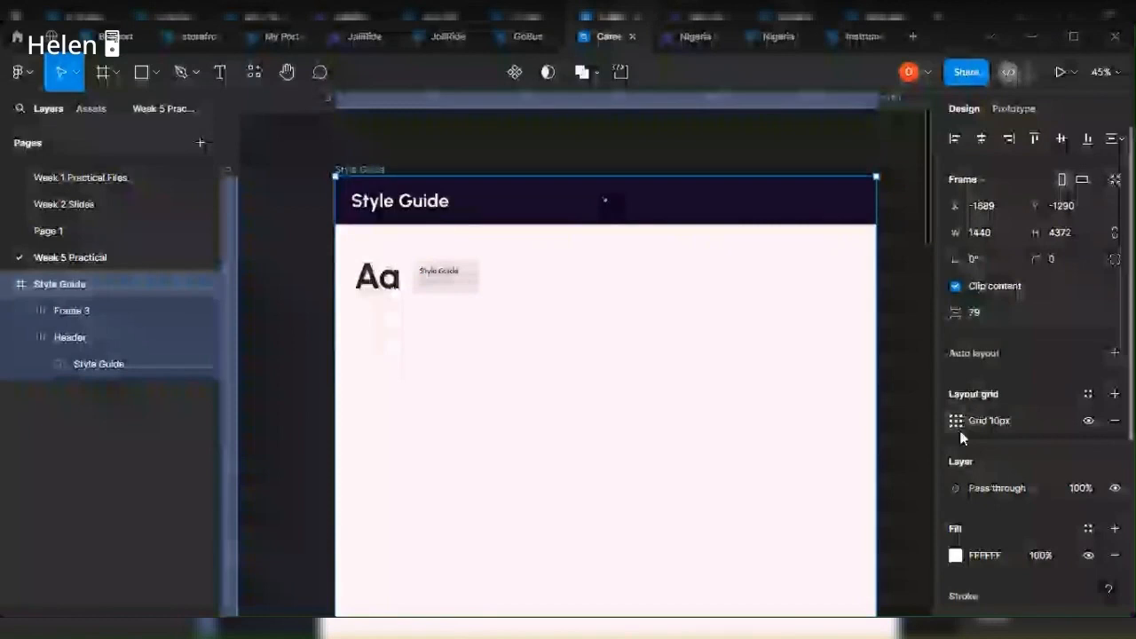
click(957, 423)
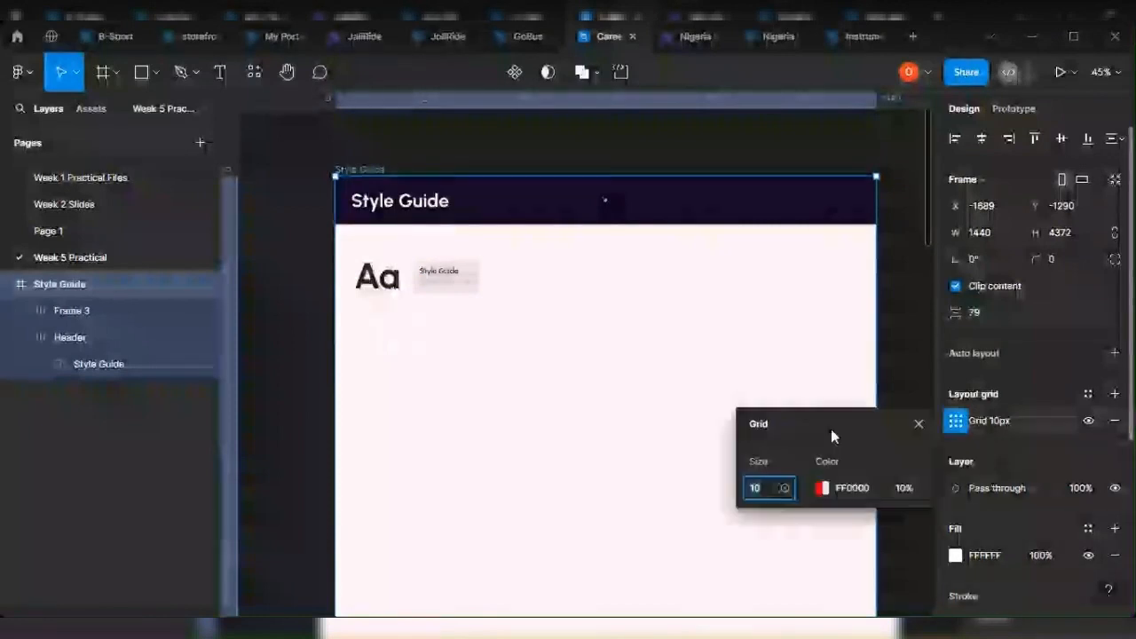
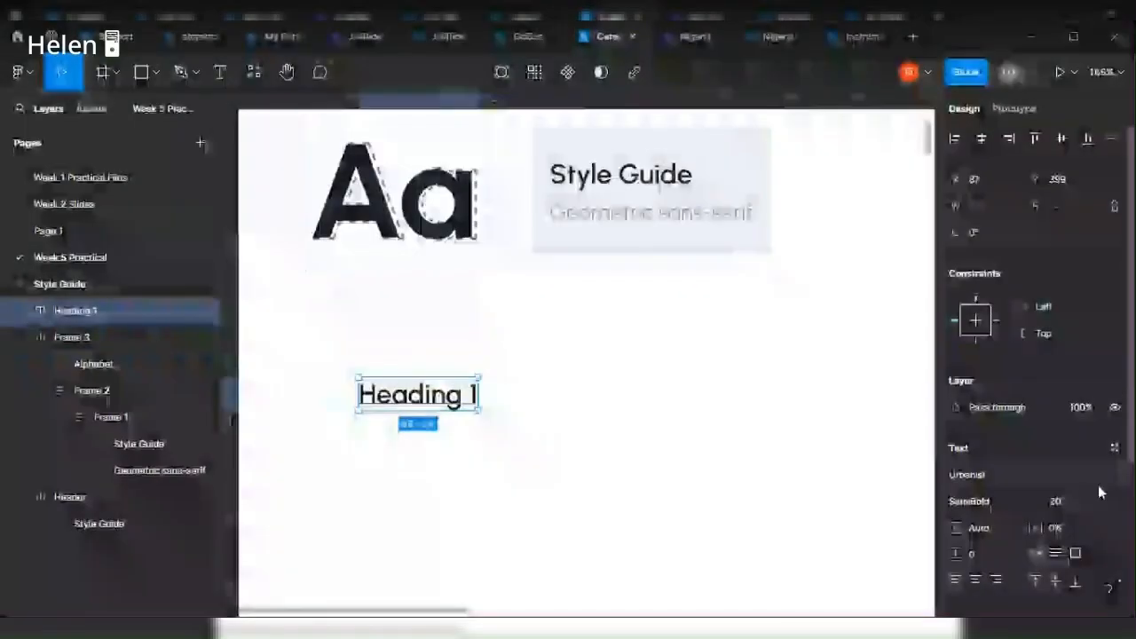
Set the font size of the "Heading 1" text to 48 and place a duplicate directly below it.
click(1096, 494)
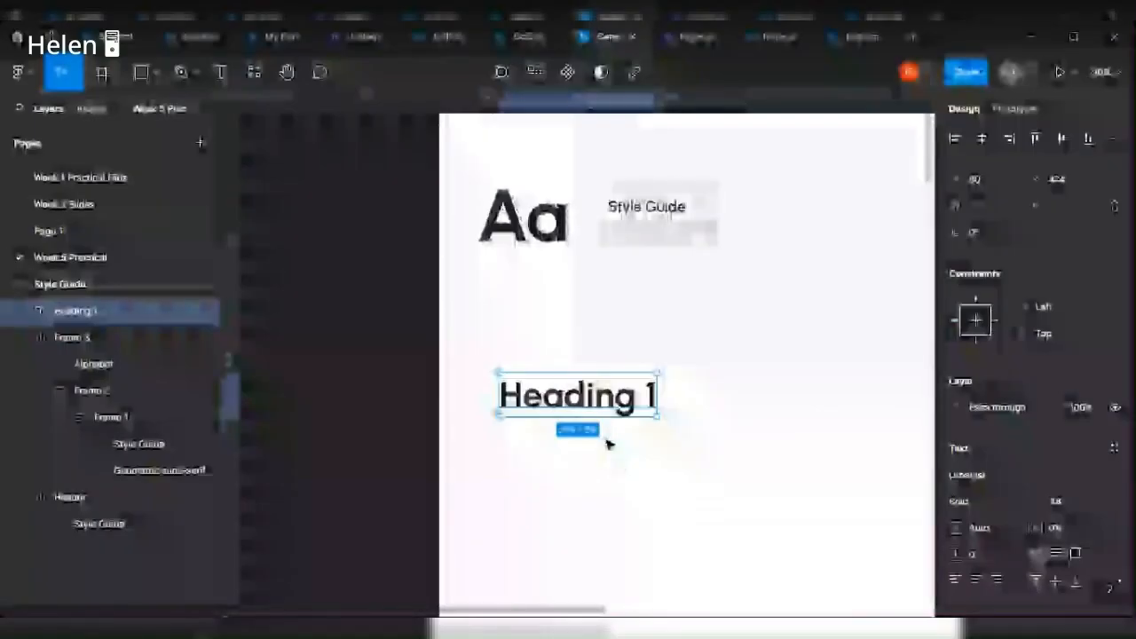
drag(609, 400, 612, 460)
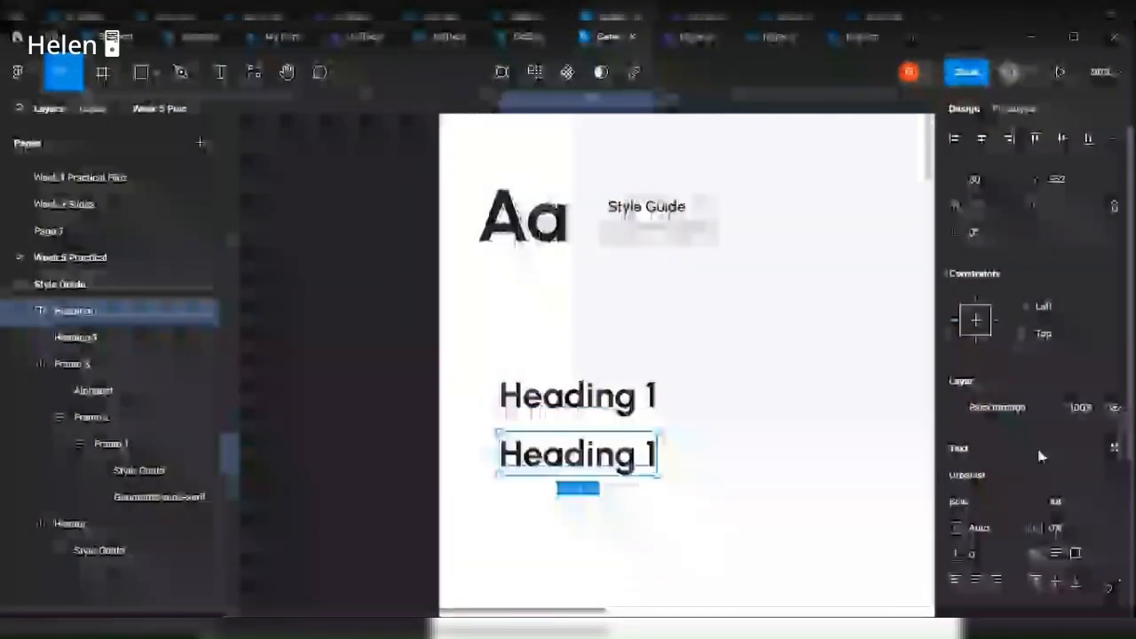
Set the lower "Heading 1" copy to Medium weight and font size 32.
click(1009, 502)
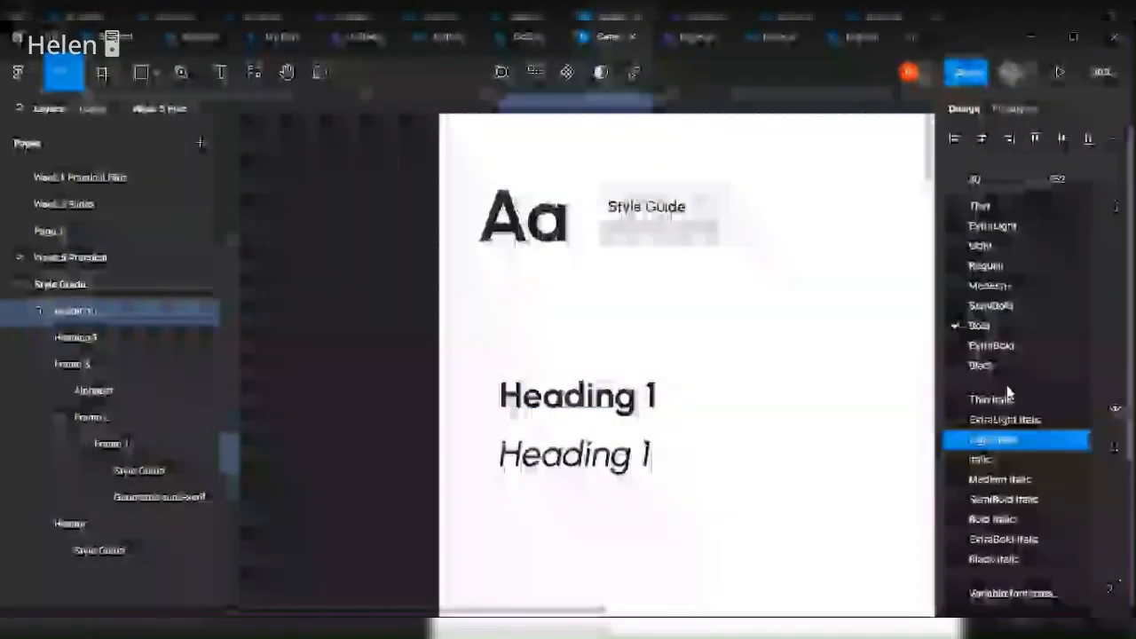
click(998, 285)
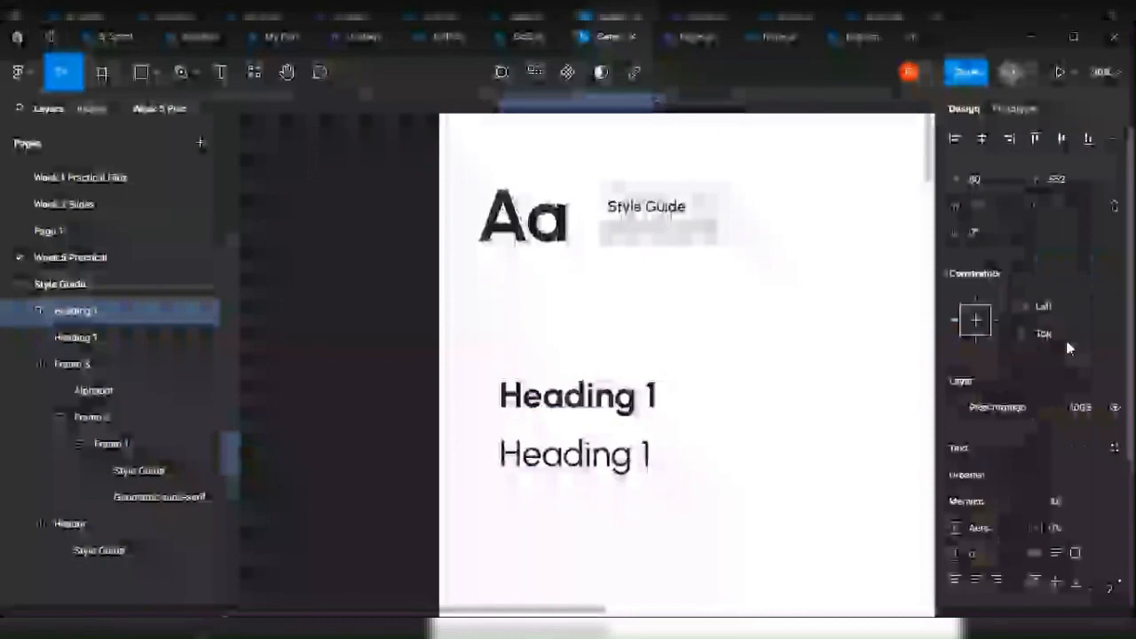
click(1099, 503)
click(1088, 443)
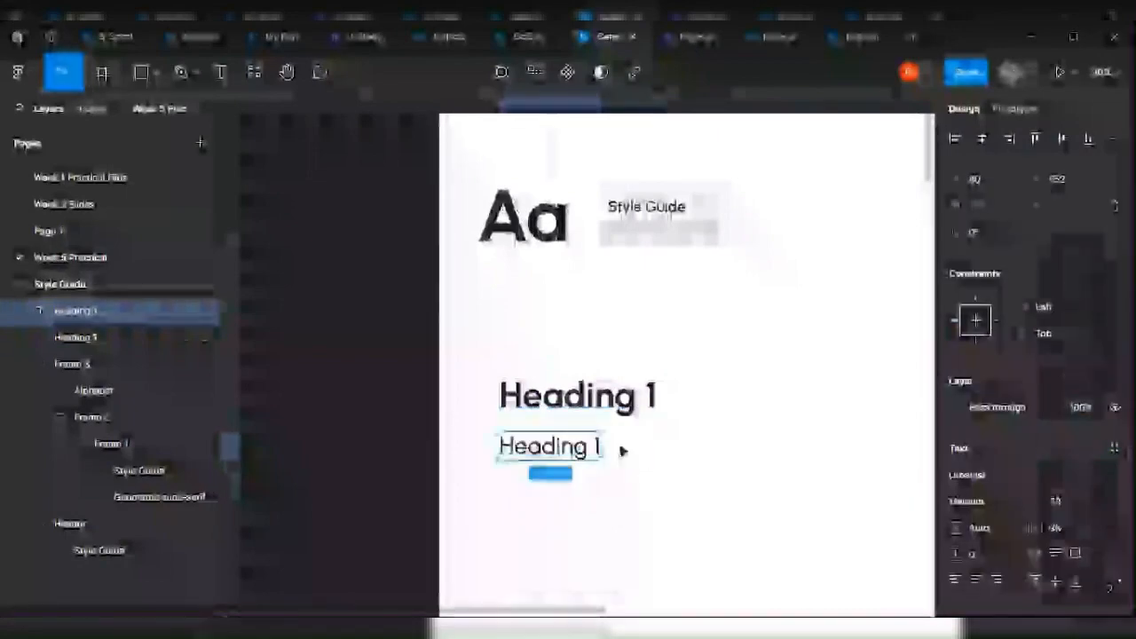
Check the grey fill of the "Geometric sans-serif" text and set the lower "Heading 1" copy's fill to 999999.
scroll(578, 451, up, 5)
scroll(696, 466, up, 3)
click(717, 267)
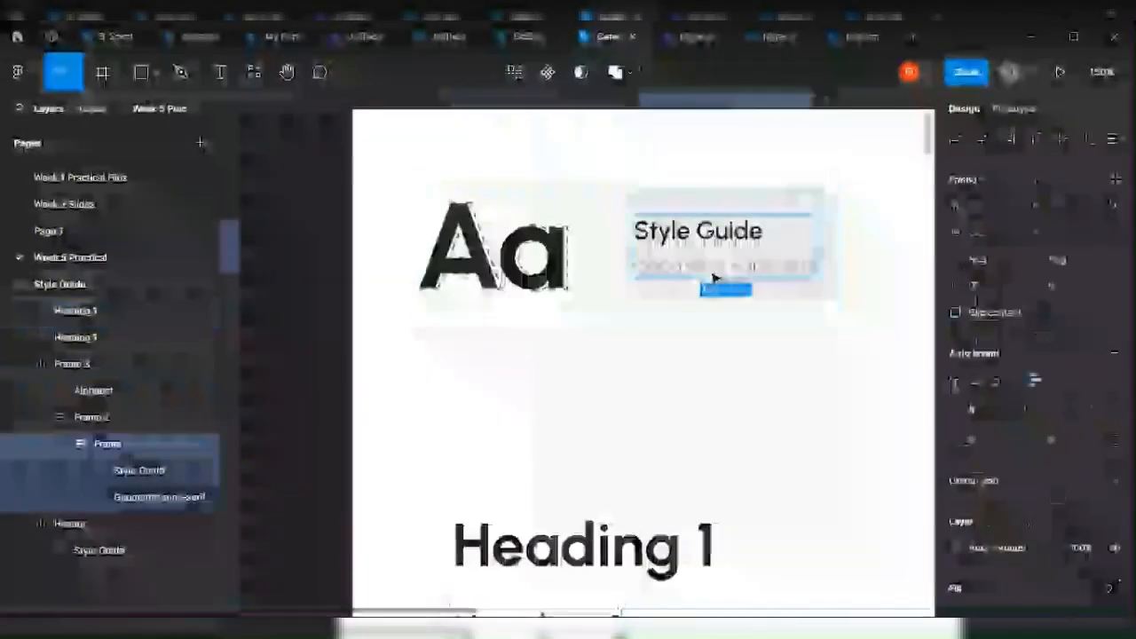
click(717, 269)
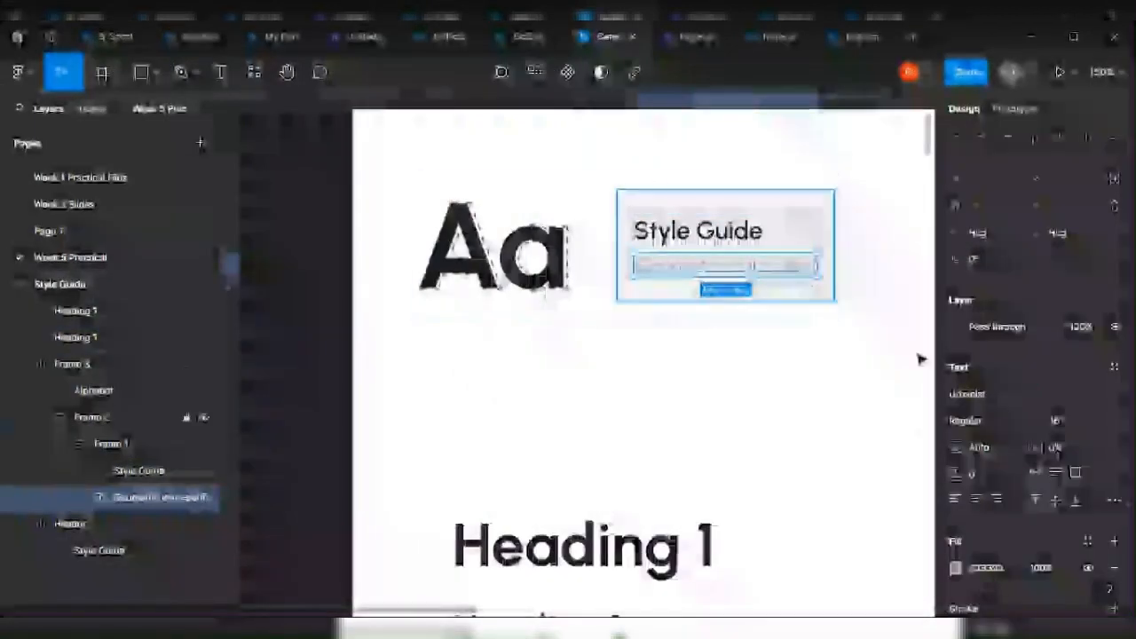
scroll(685, 436, down, 3)
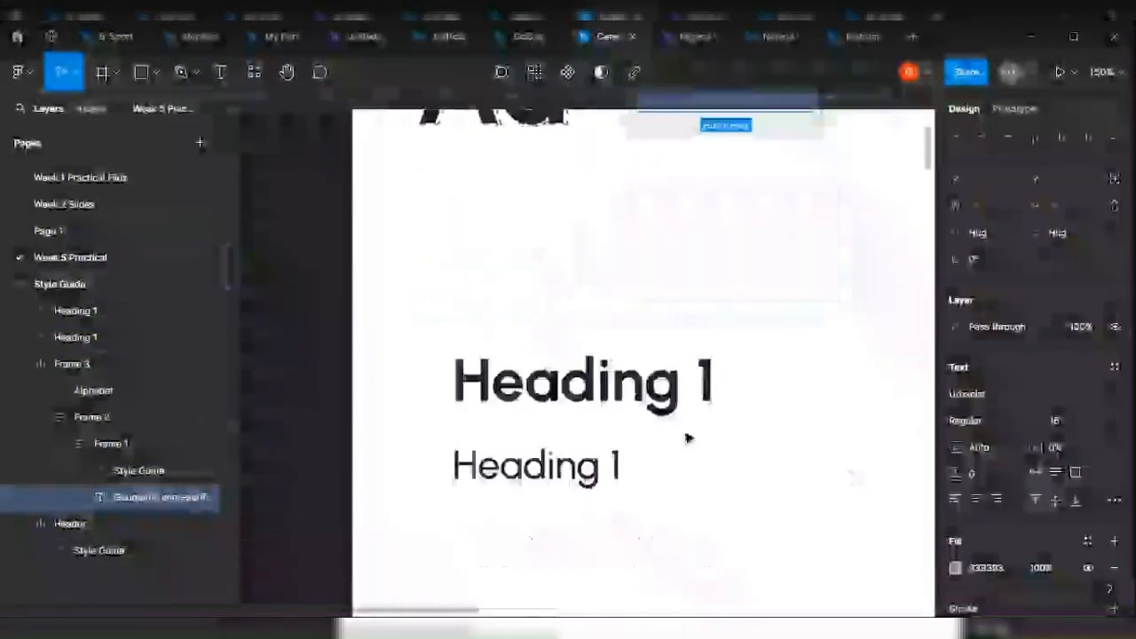
click(586, 459)
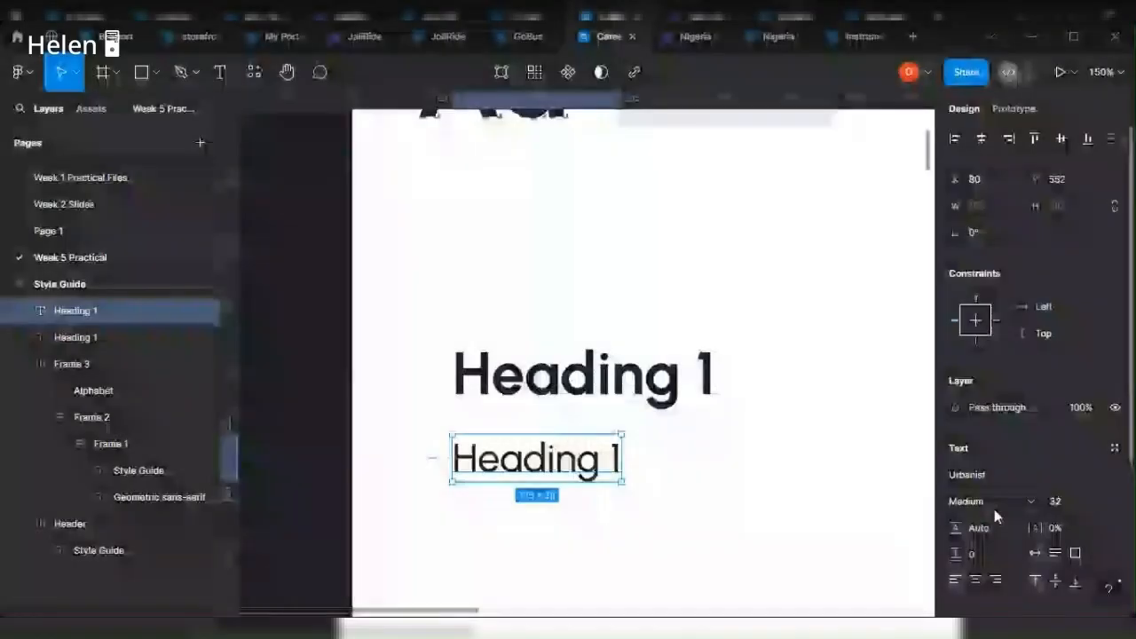
scroll(995, 509, down, 2)
click(1001, 482)
text(999)
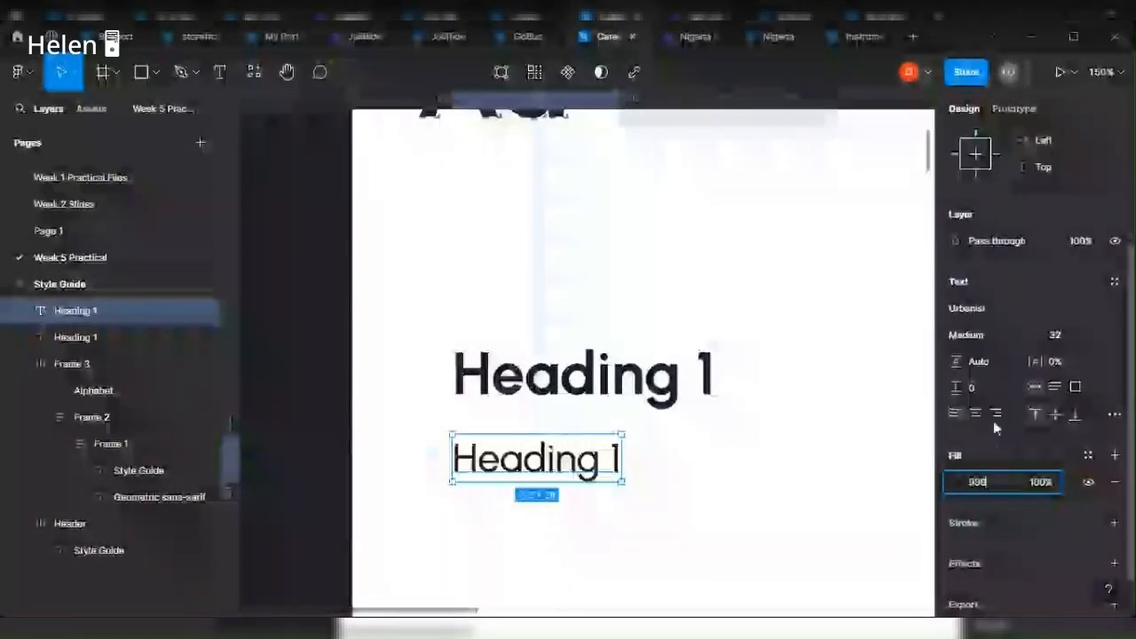
text(999)
click(761, 482)
Shift the grey "Heading 1" copy to X 84 and change its text to "Urbanist Bold".
click(573, 465)
scroll(616, 479, down, 3)
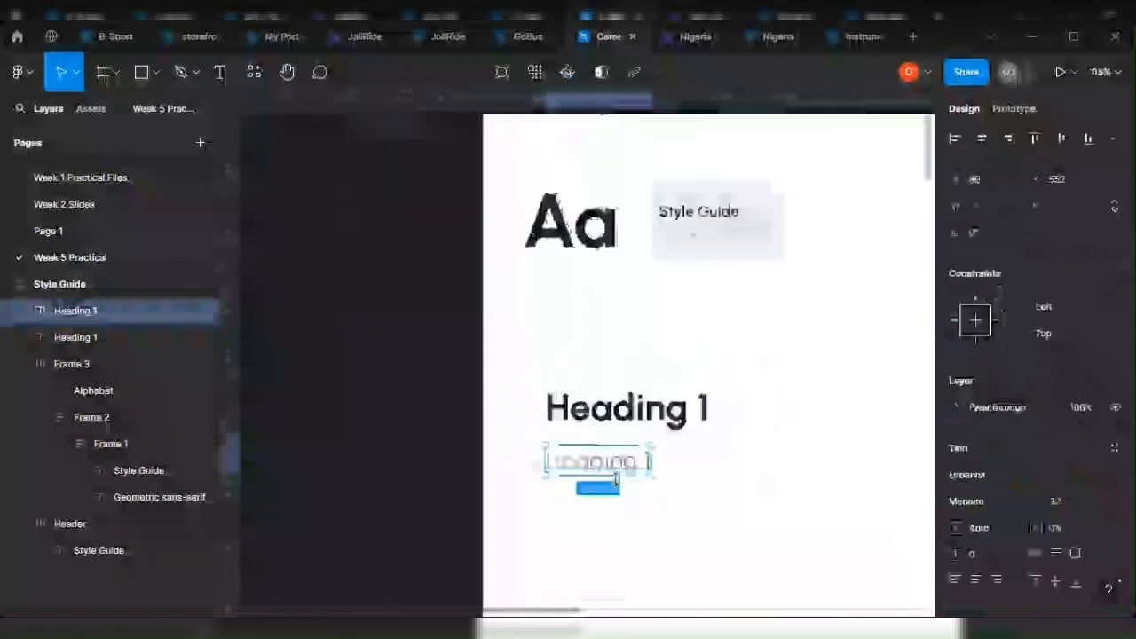
scroll(616, 479, up, 5)
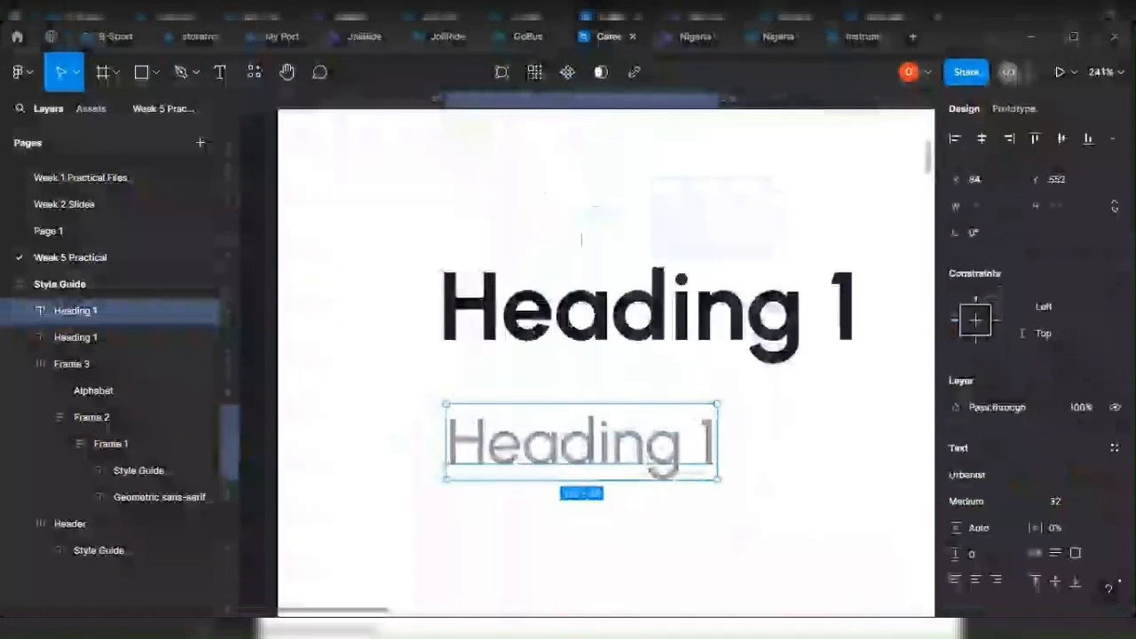
double_click(550, 454)
text(Urban)
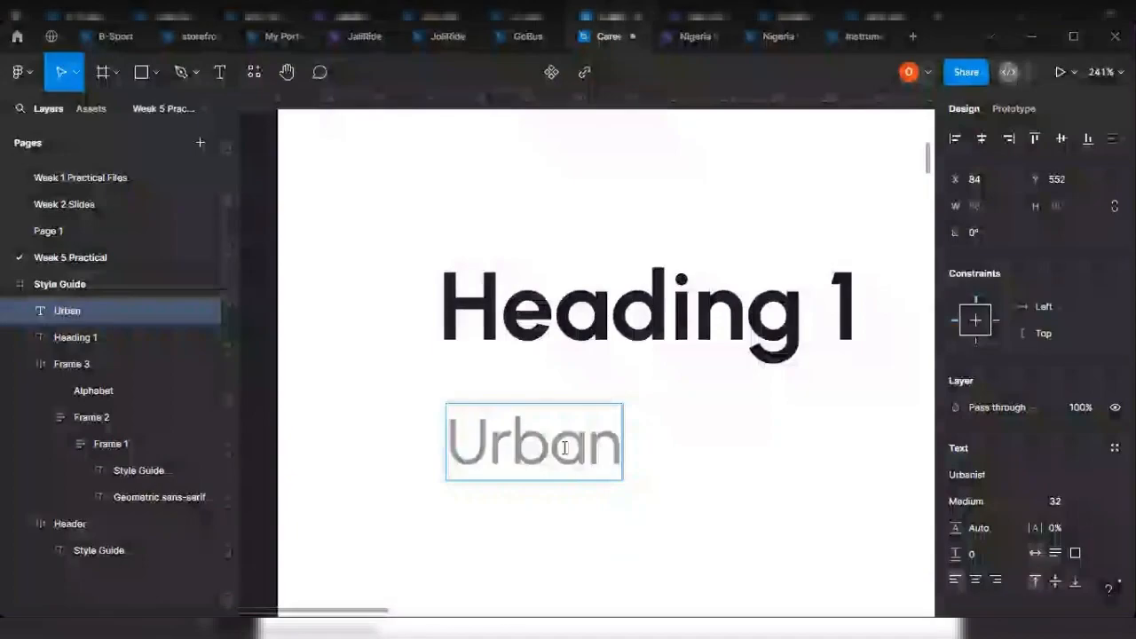
text(ist B)
text(old)
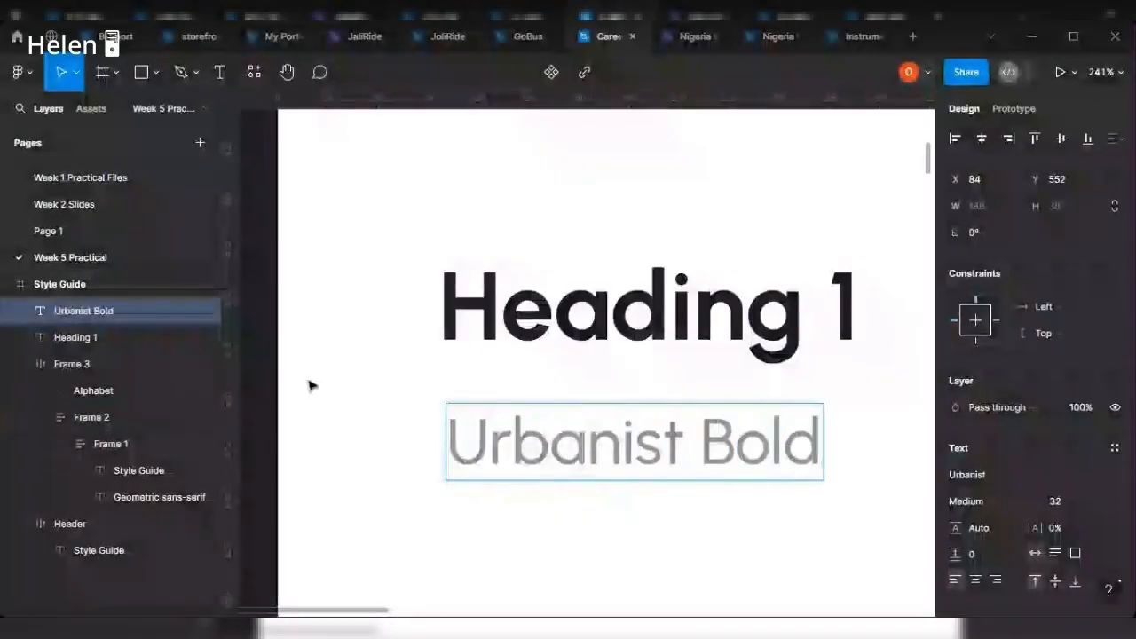
click(497, 293)
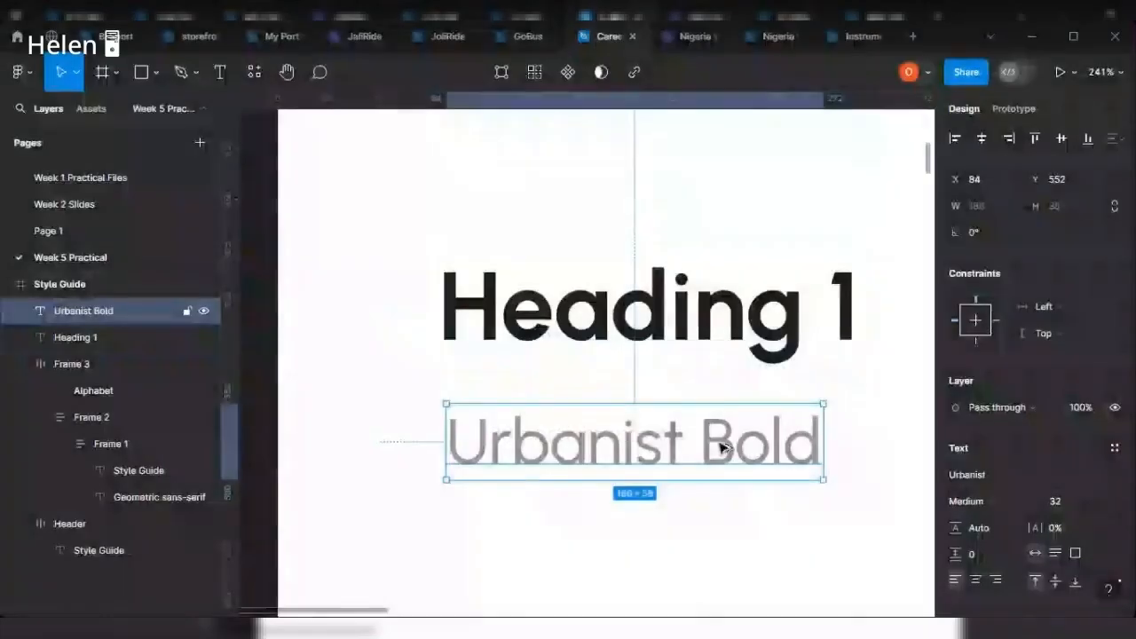
Duplicate the "Urbanist Bold" text directly below at Y 597 and change the copy's text to "48px".
drag(718, 444, 719, 534)
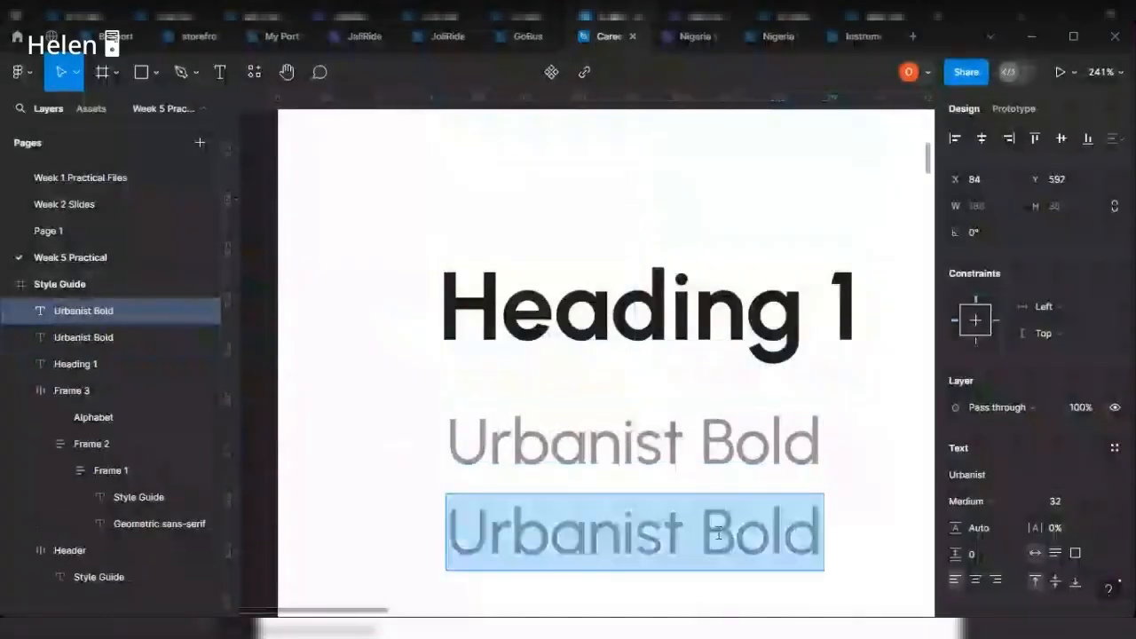
text(48px)
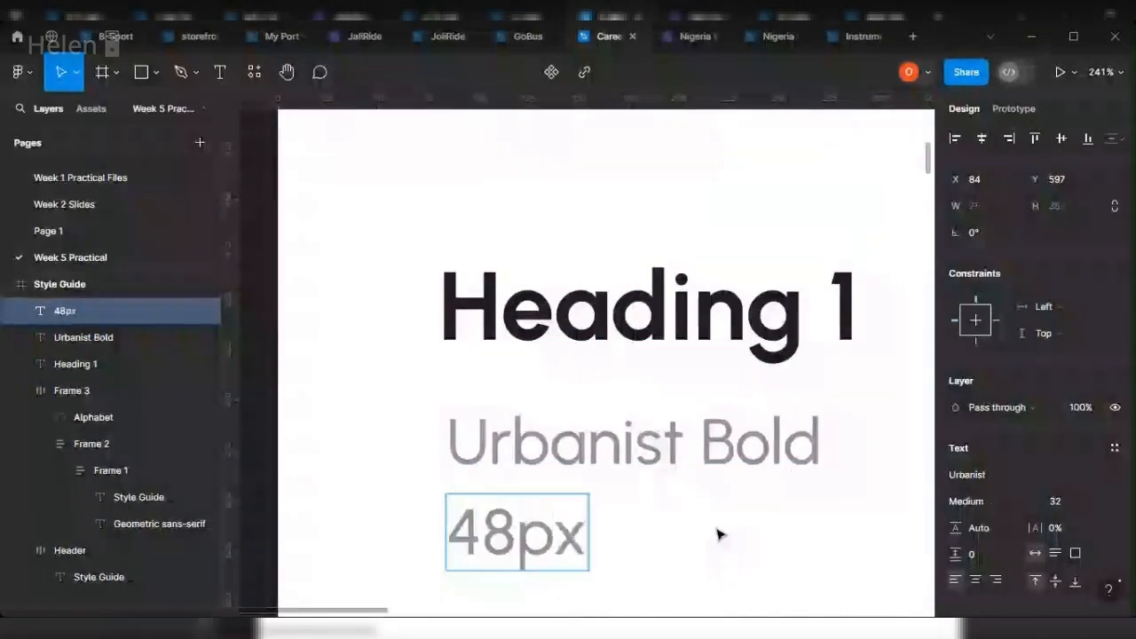
click(330, 397)
scroll(332, 399, down, 5)
scroll(466, 472, up, 3)
click(433, 464)
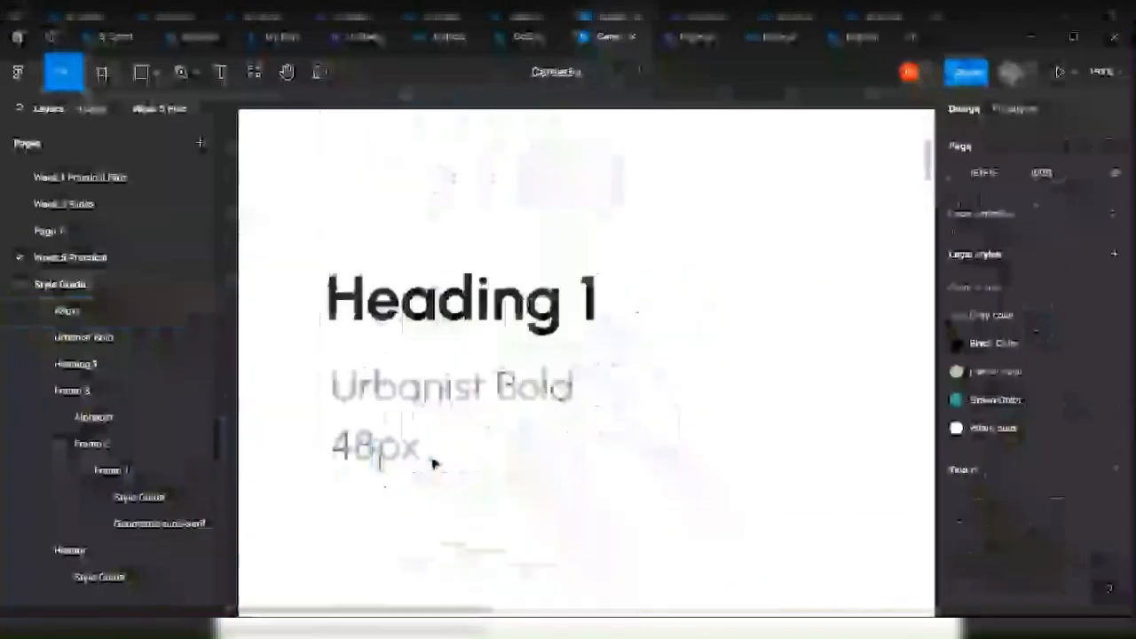
click(406, 393)
click(636, 410)
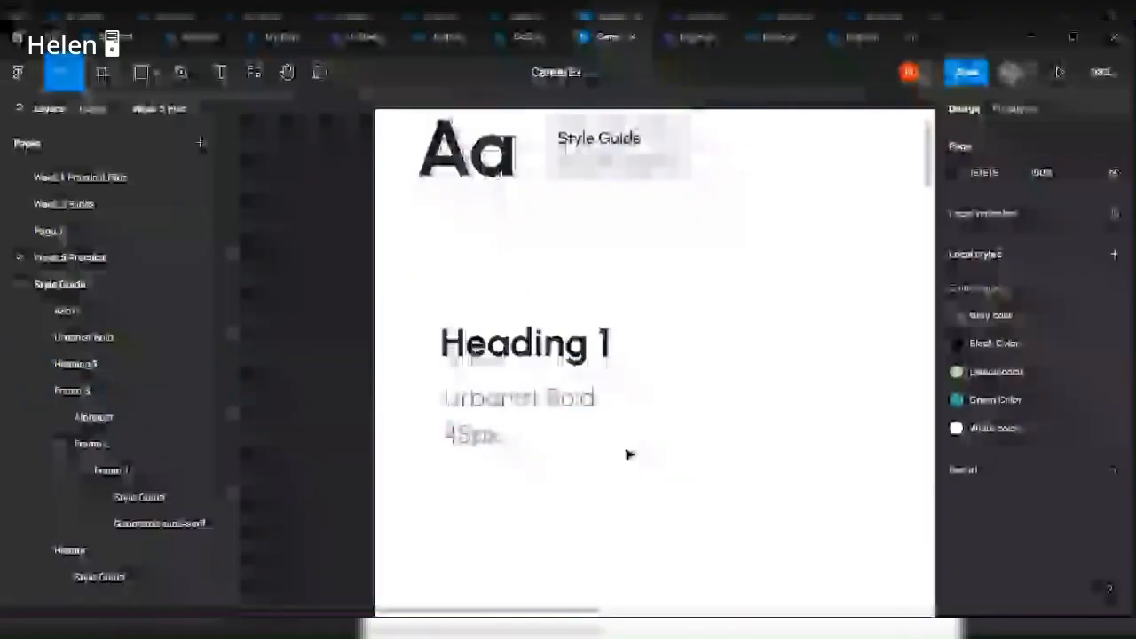
scroll(627, 457, down, 3)
scroll(625, 469, up, 3)
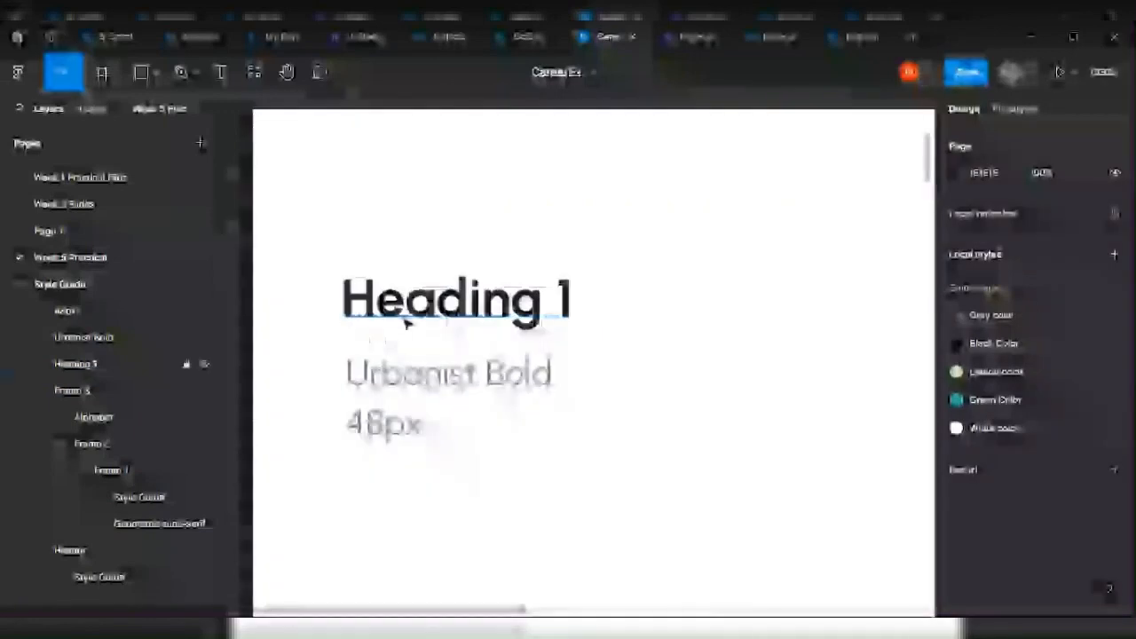
click(468, 304)
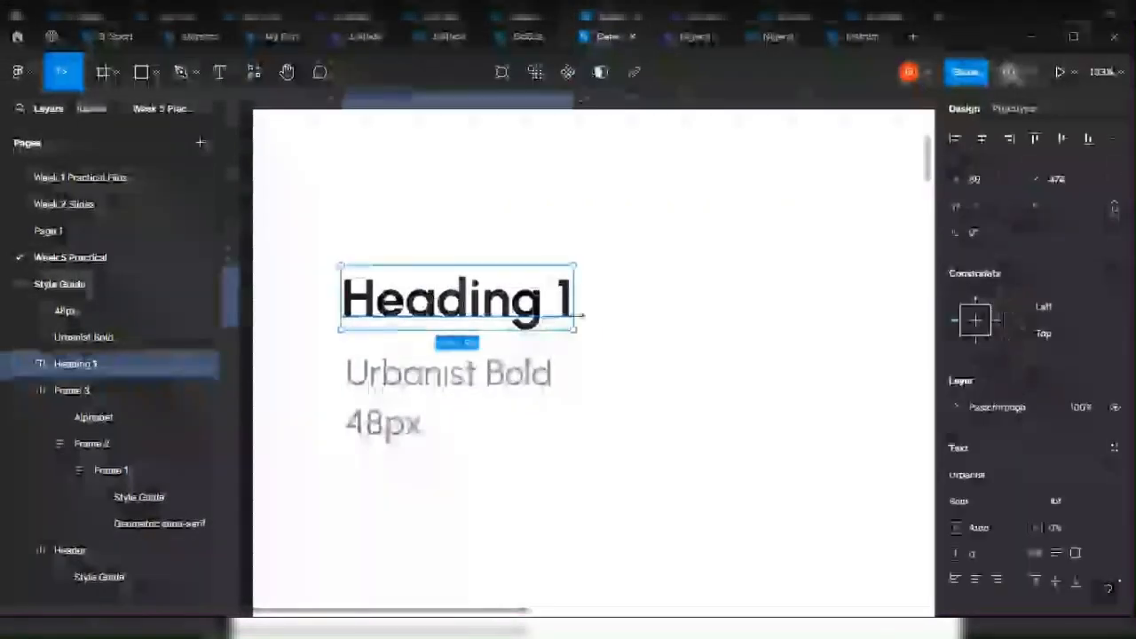
click(670, 415)
scroll(641, 391, down, 3)
Try out a copy of the "Heading 1" text with random filler letters to its right, and delete the copy.
click(571, 341)
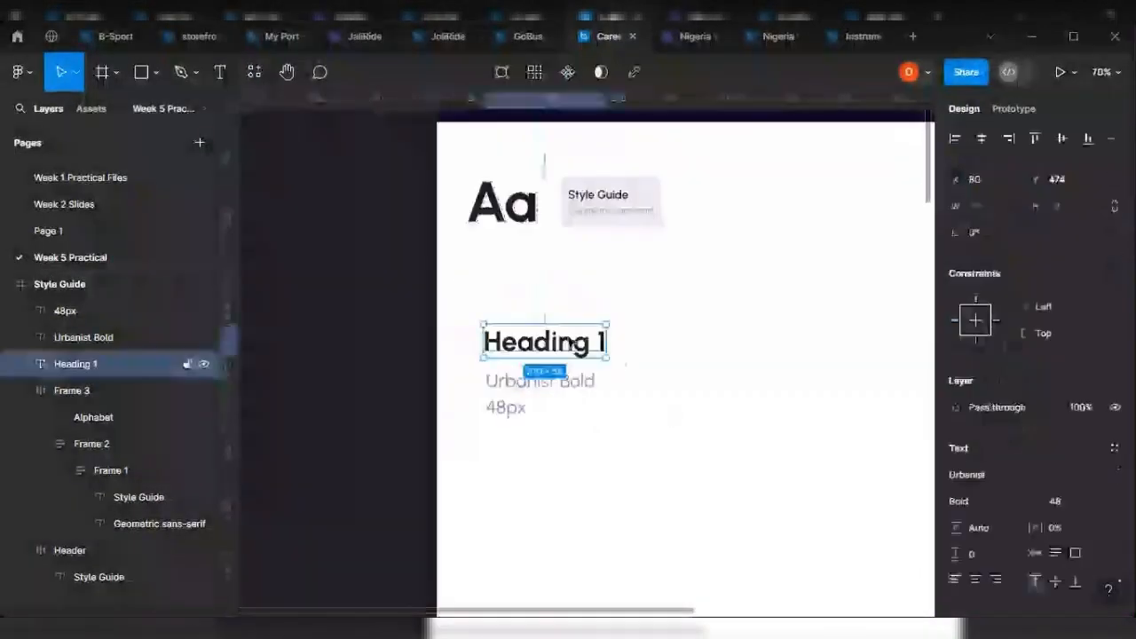
drag(571, 339, 793, 310)
key(Return)
text(eheiuhishfijsgyufdsiufvoeuyaf)
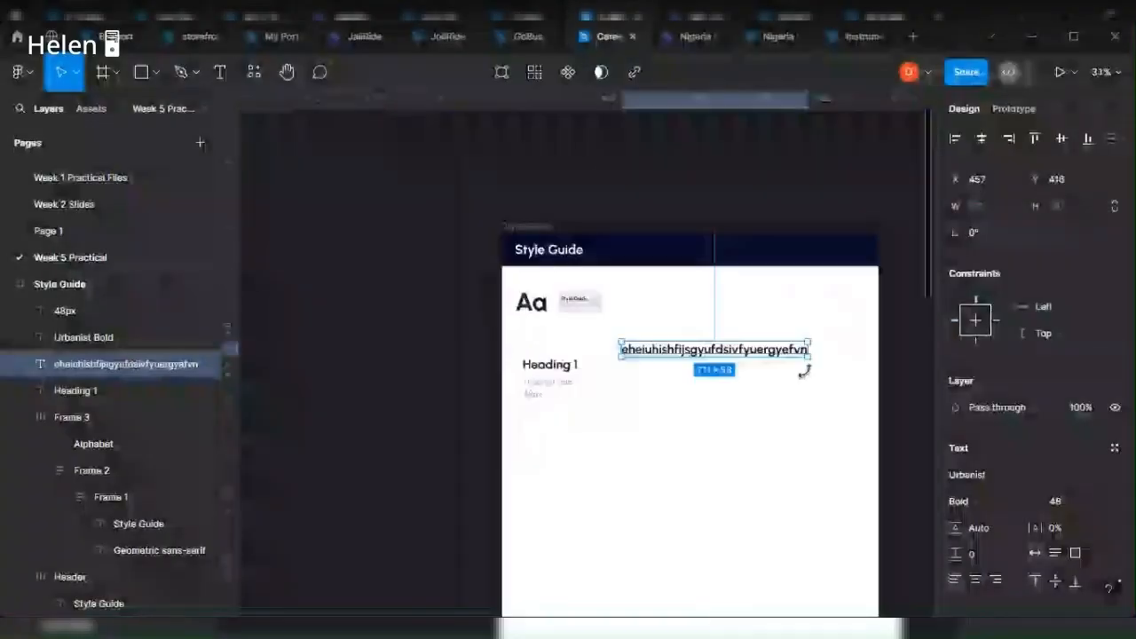
key(Escape)
key(Delete)
Set the font size of the grey "48px" text to 24.
scroll(560, 405, up, 3)
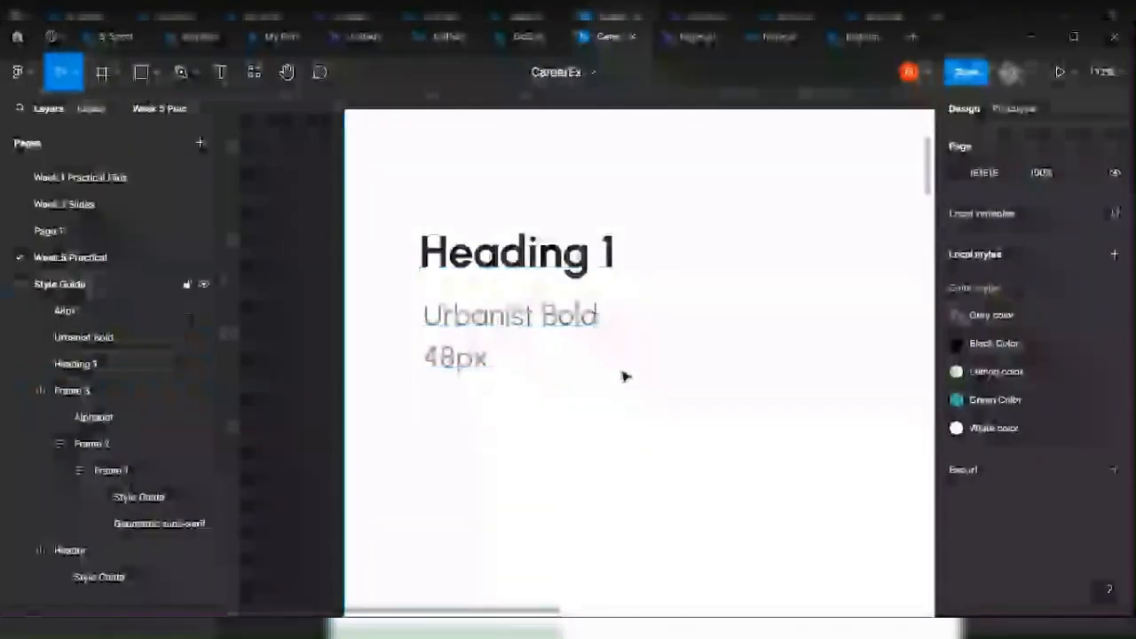
scroll(624, 377, up, 2)
click(507, 376)
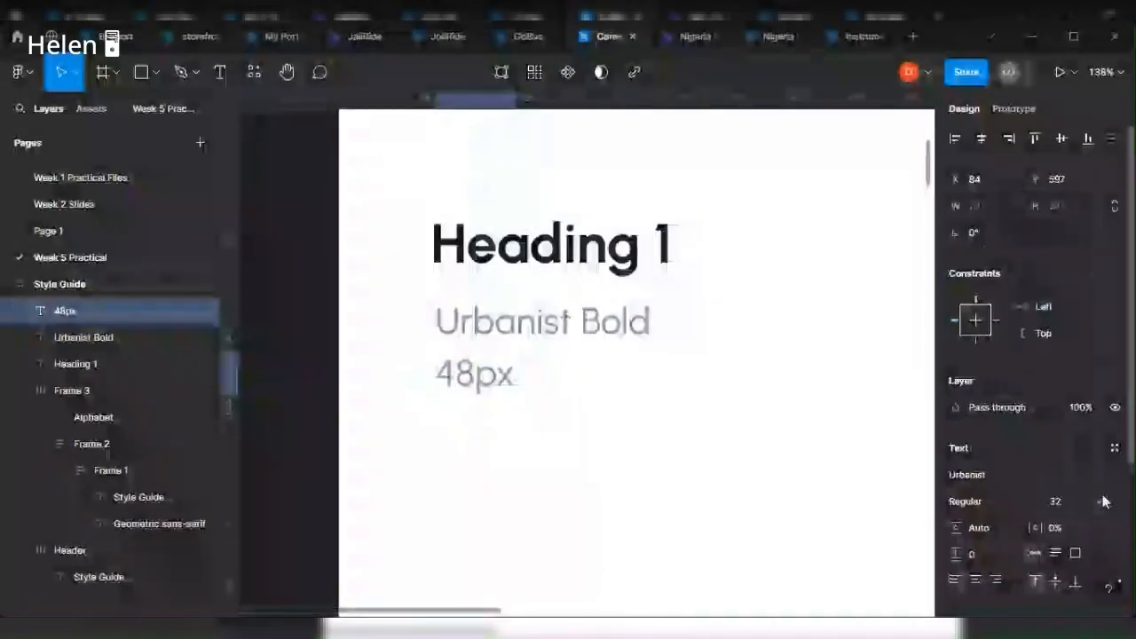
click(1103, 503)
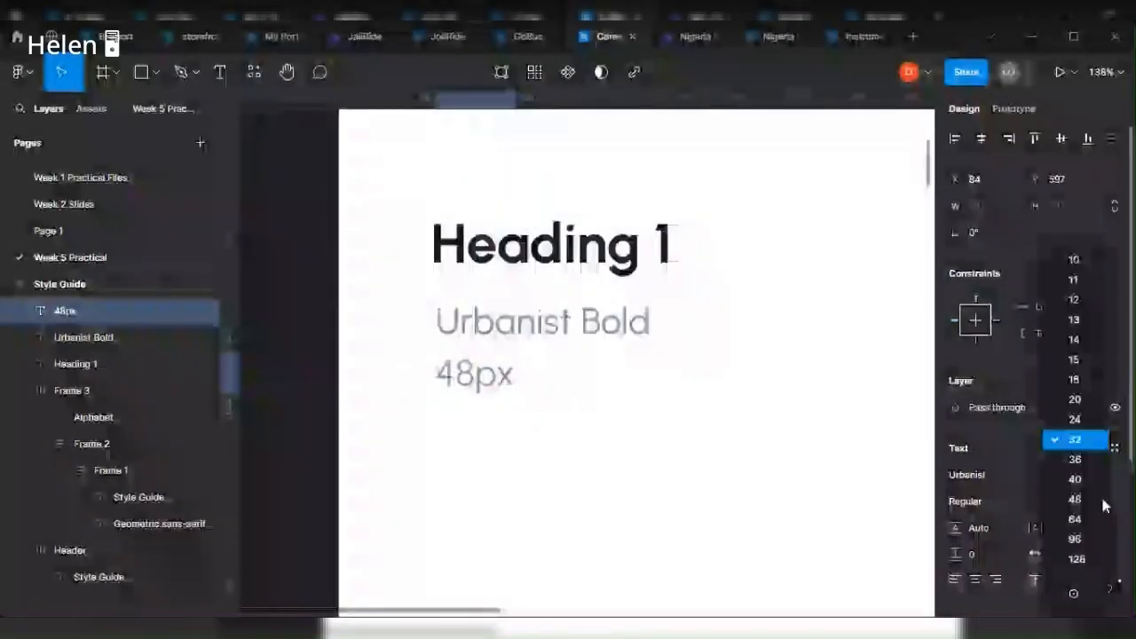
key(Up)
key(Up)
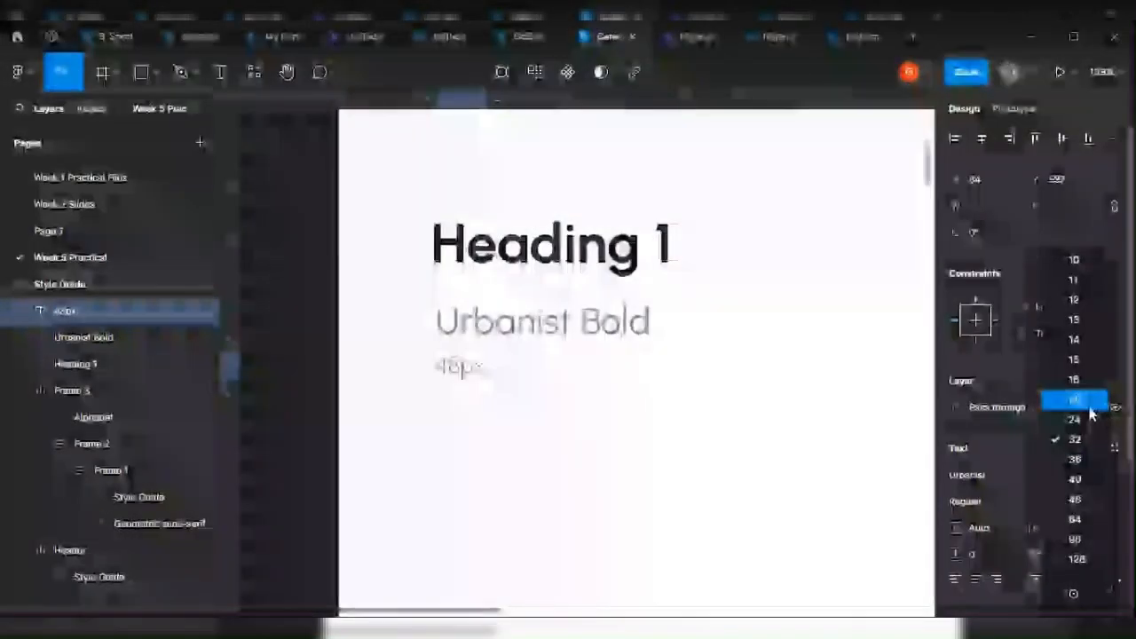
key(Down)
key(Return)
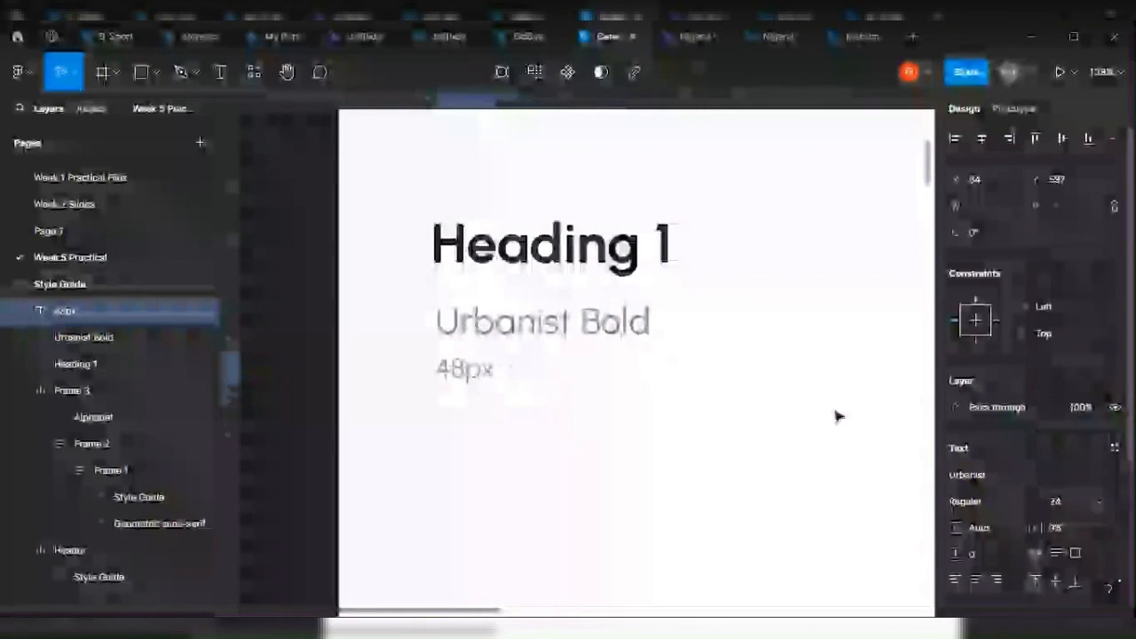
Align the left edges of the "Heading 1", "Urbanist Bold" and "48px" texts.
shift+click(515, 329)
shift+click(534, 270)
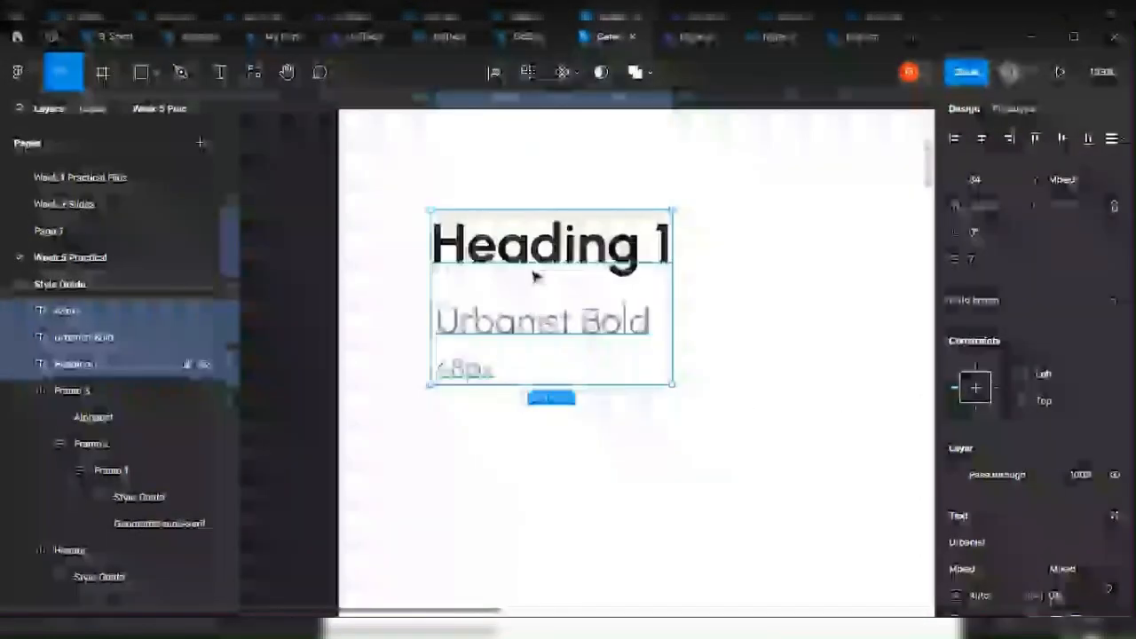
click(957, 139)
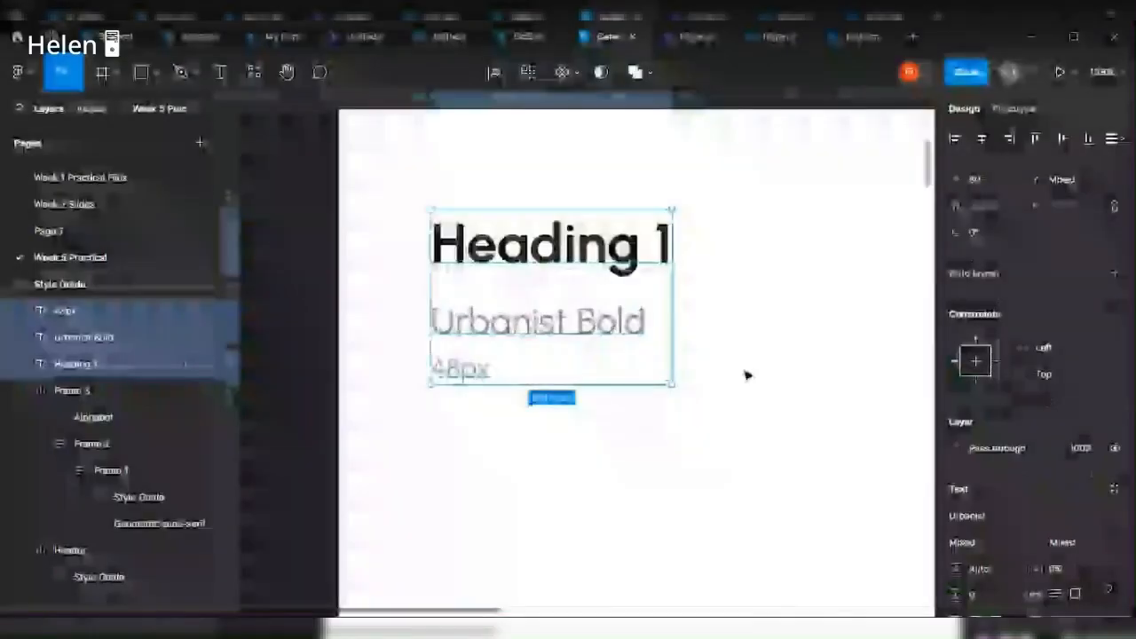
click(629, 399)
Group the "Urbanist Bold" and "48px" texts into a vertical auto layout frame.
scroll(599, 381, up, 5)
click(533, 355)
shift+click(563, 293)
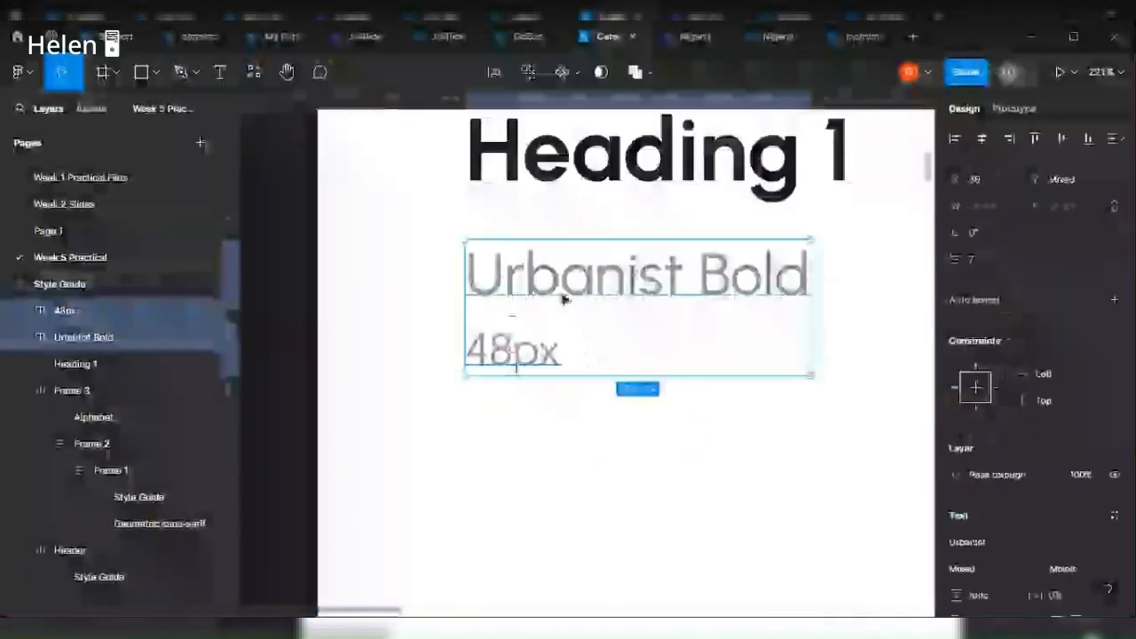
right_click(563, 302)
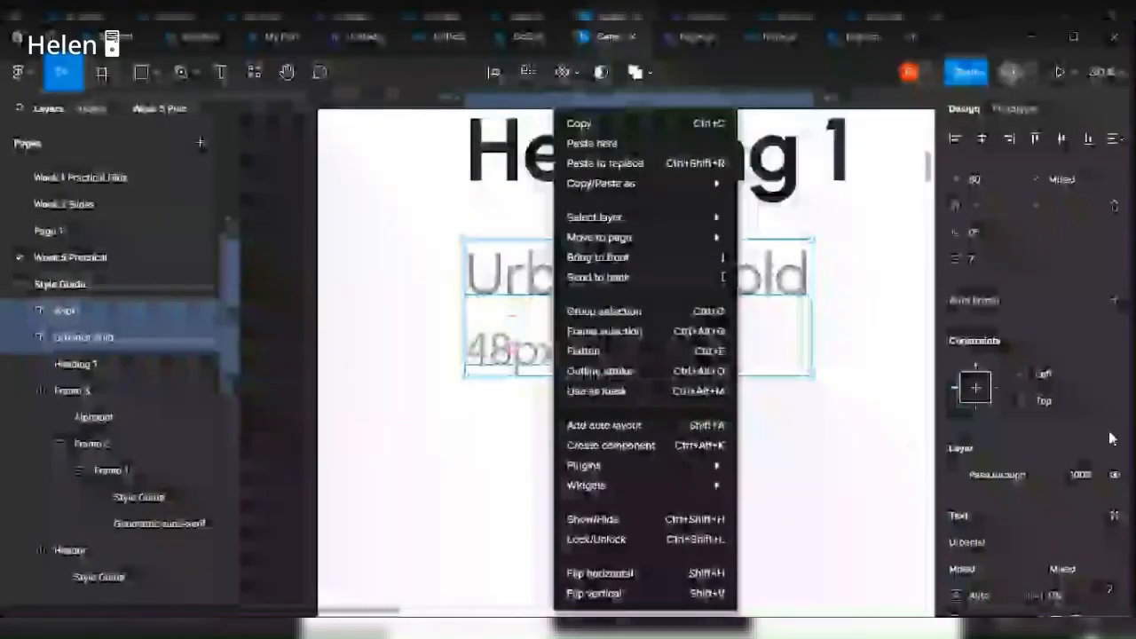
key(Escape)
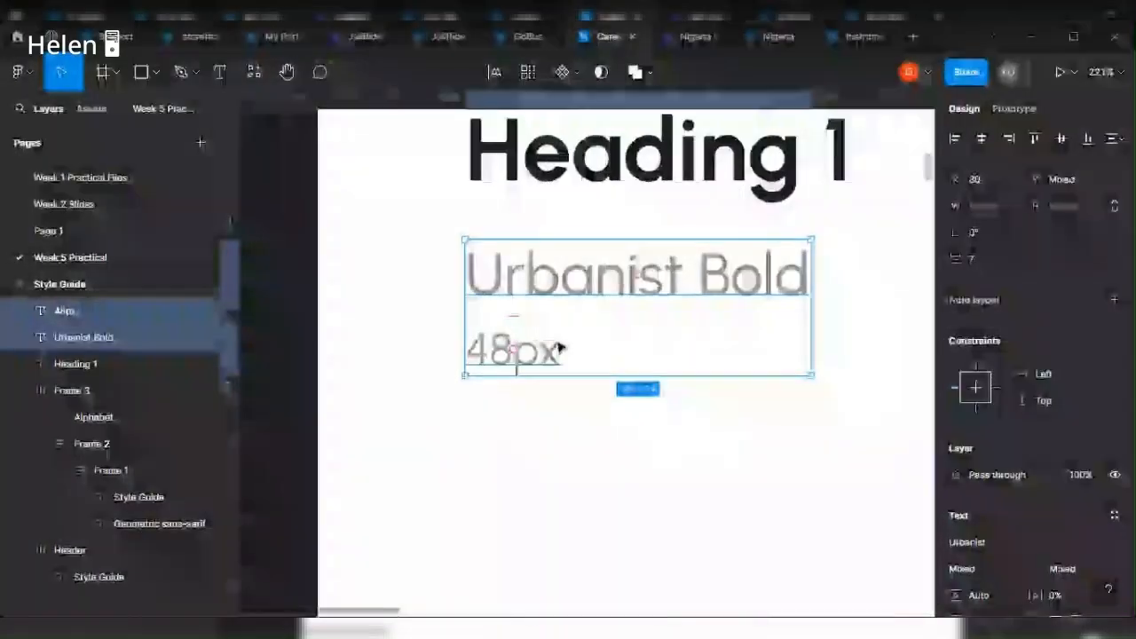
right_click(572, 293)
click(734, 427)
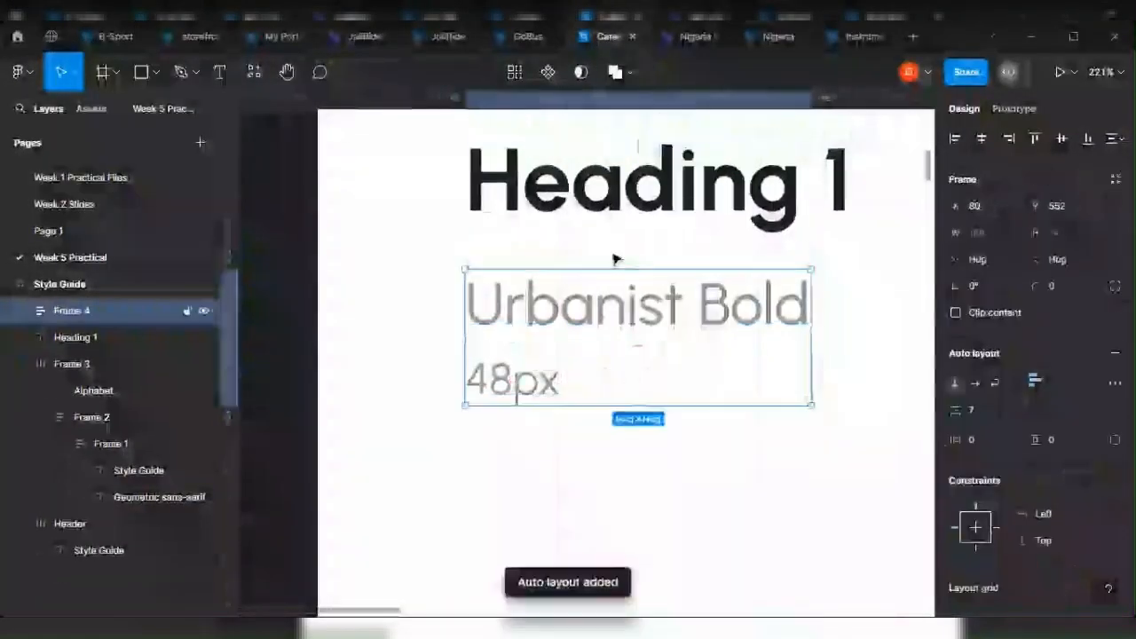
Combine the "Heading 1" text and the grey label frame into one vertical auto layout frame.
shift+click(626, 211)
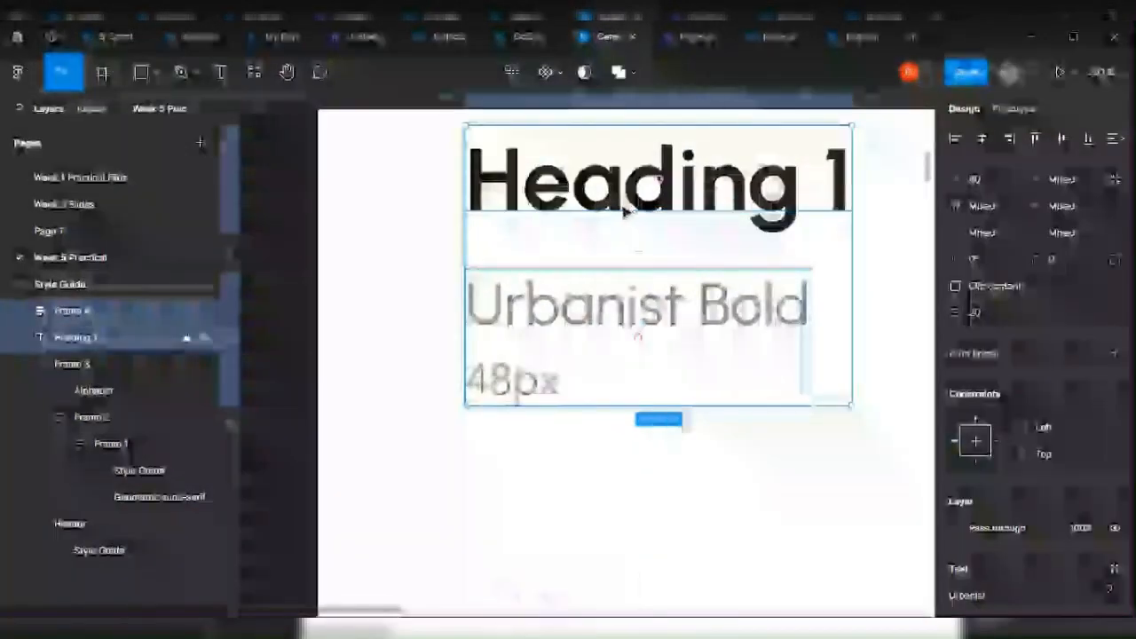
key(shift+a)
scroll(599, 335, down, 3)
scroll(684, 305, up, 4)
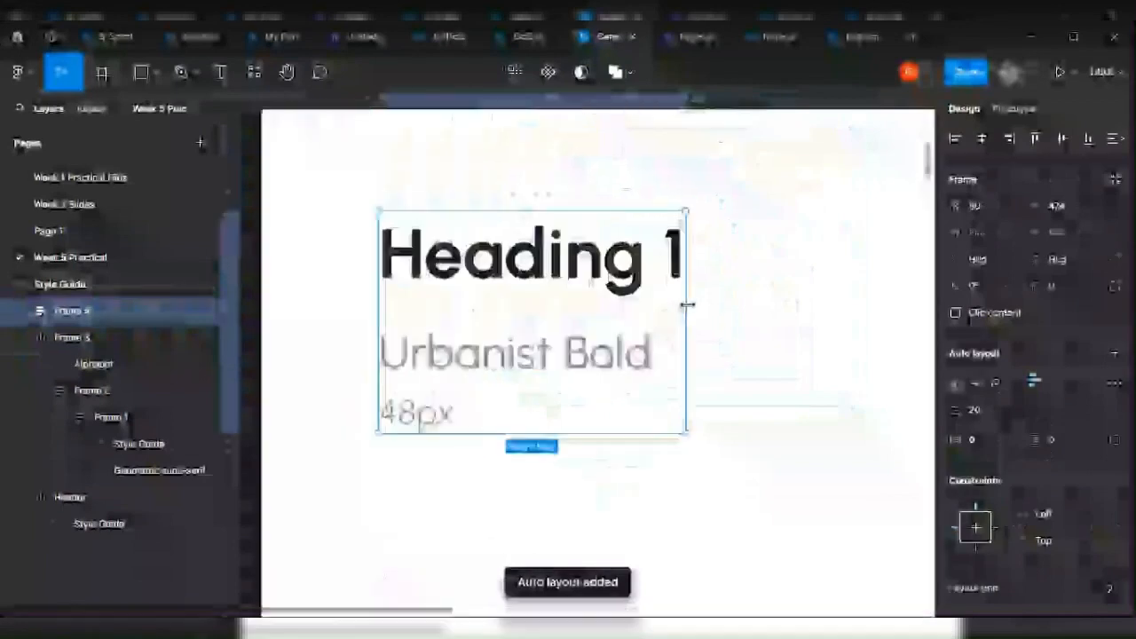
Reposition the whole "Heading 1" specimen frame below the "Aa" sample at about X 97, Y 458.
drag(527, 328, 518, 361)
click(518, 361)
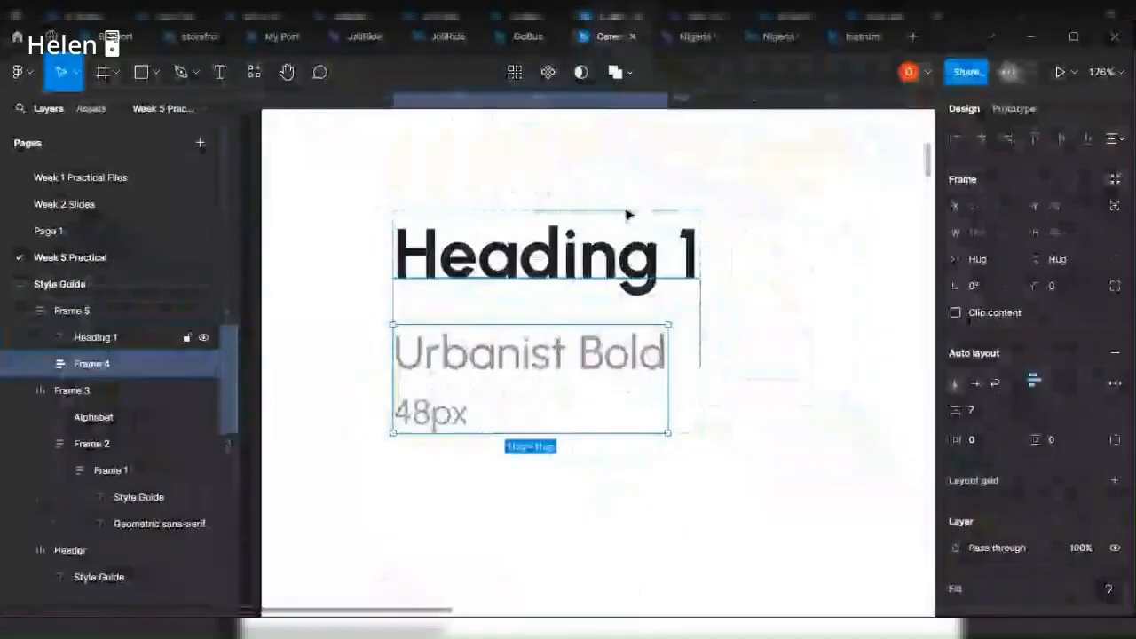
click(632, 232)
key(Escape)
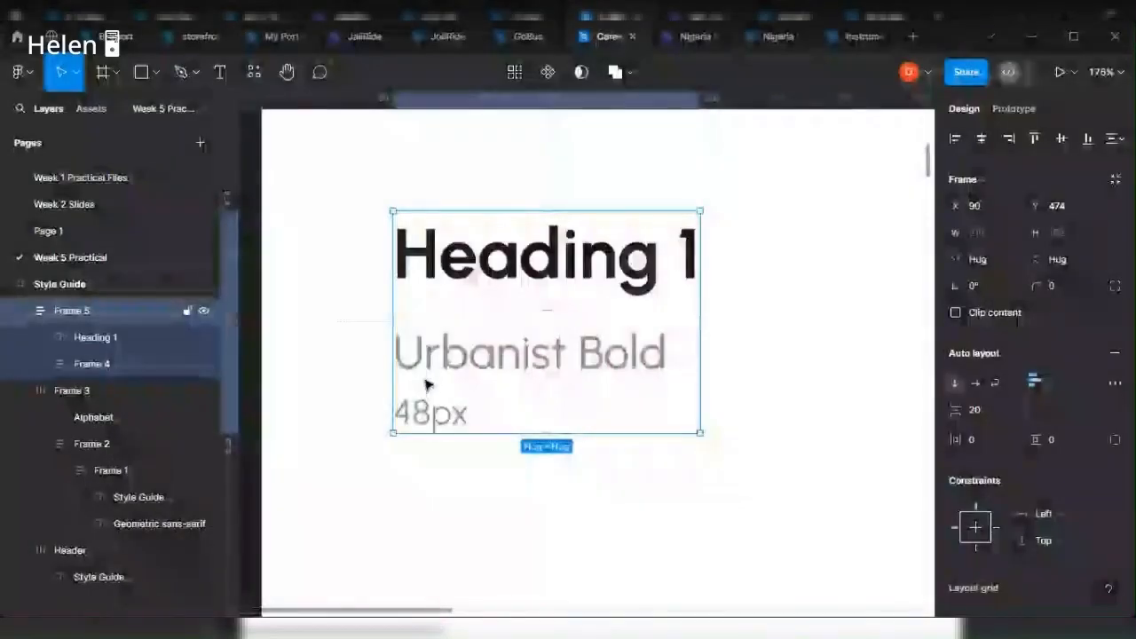
scroll(613, 338, down, 5)
scroll(557, 317, up, 2)
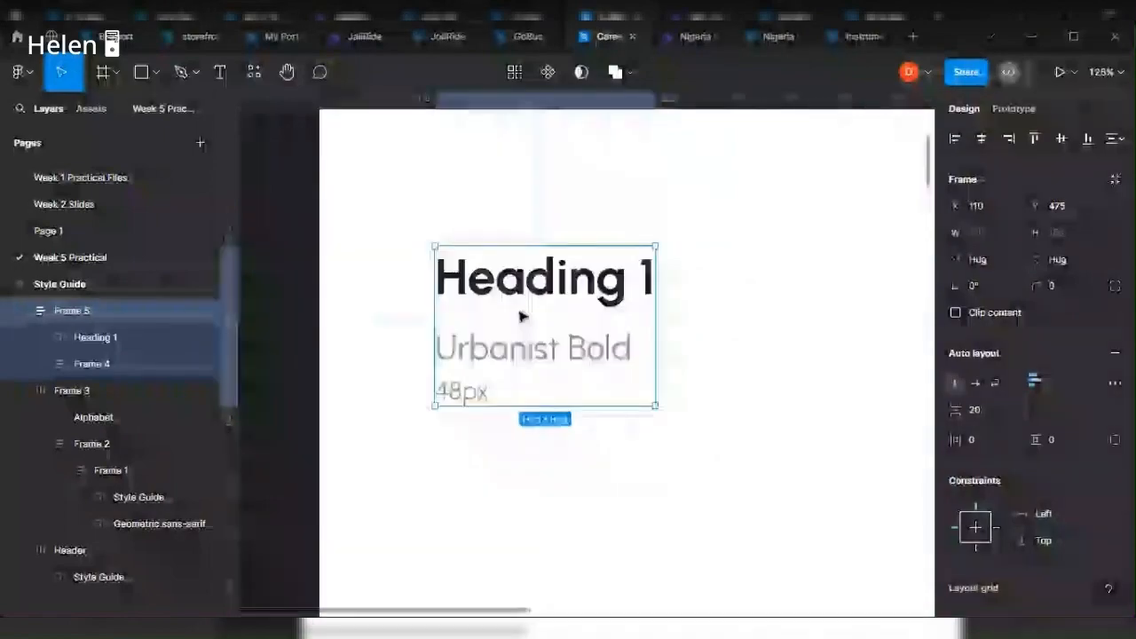
scroll(555, 315, down, 2)
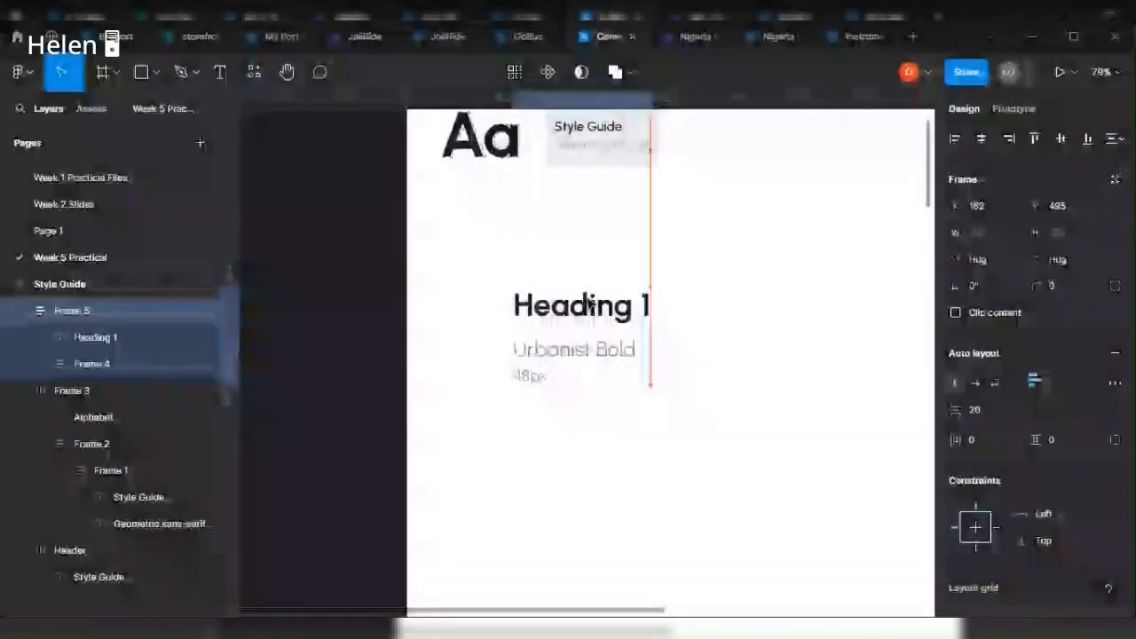
scroll(641, 154, up, 1)
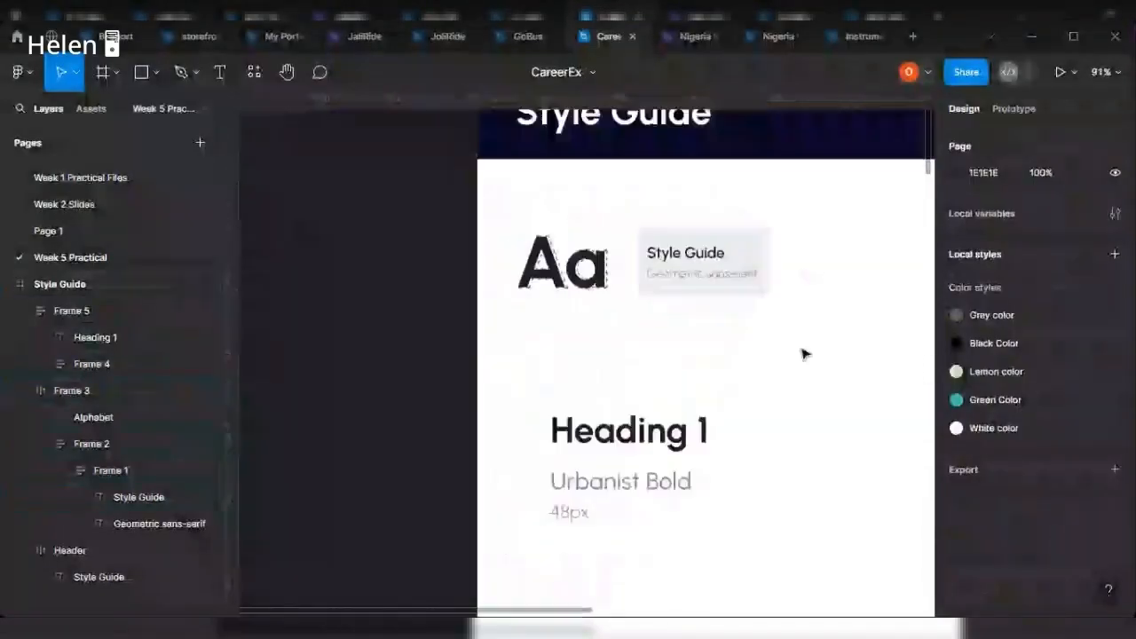
Wrap the "Heading 1" specimen in an outer auto layout frame and widen that frame to about 257.
scroll(710, 347, down, 2)
click(622, 340)
scroll(626, 318, up, 3)
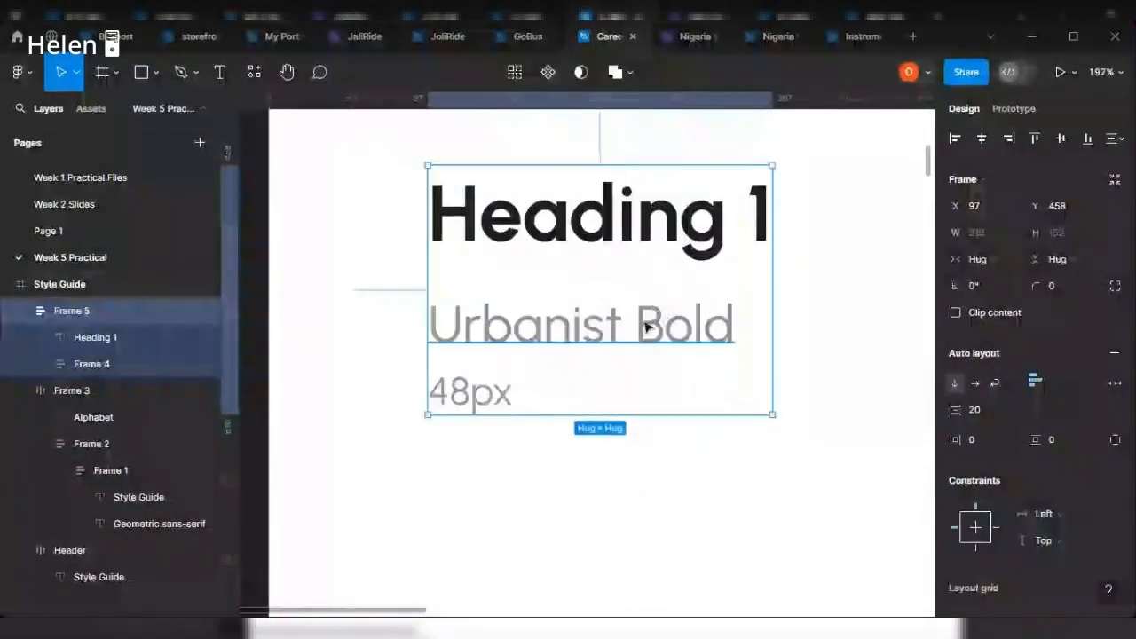
scroll(601, 232, down, 2)
right_click(602, 233)
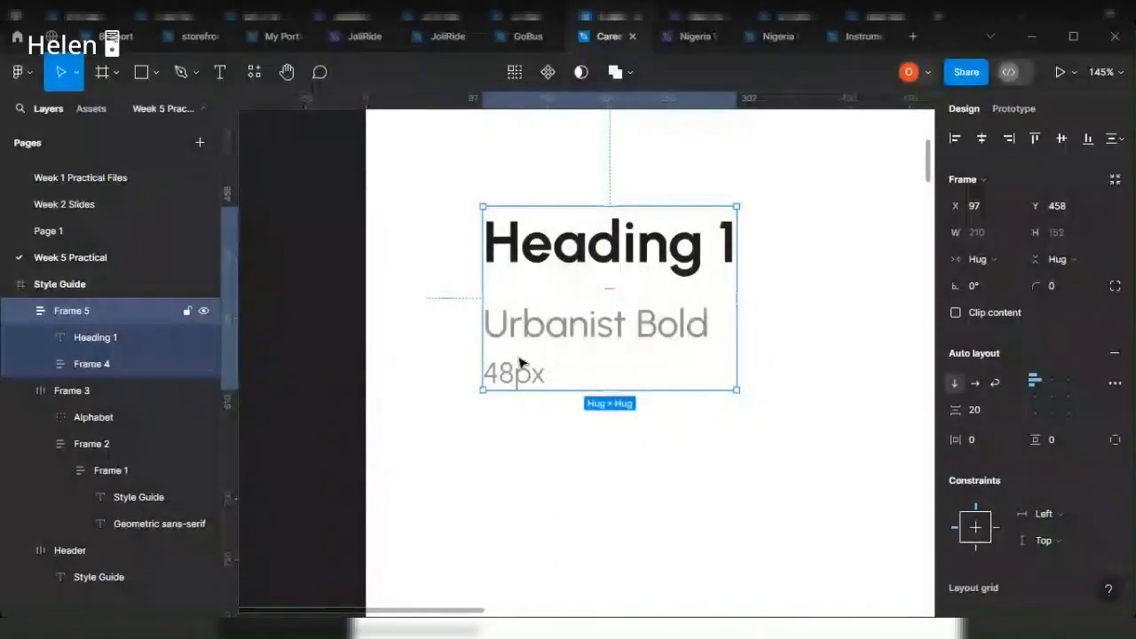
key(shift+a)
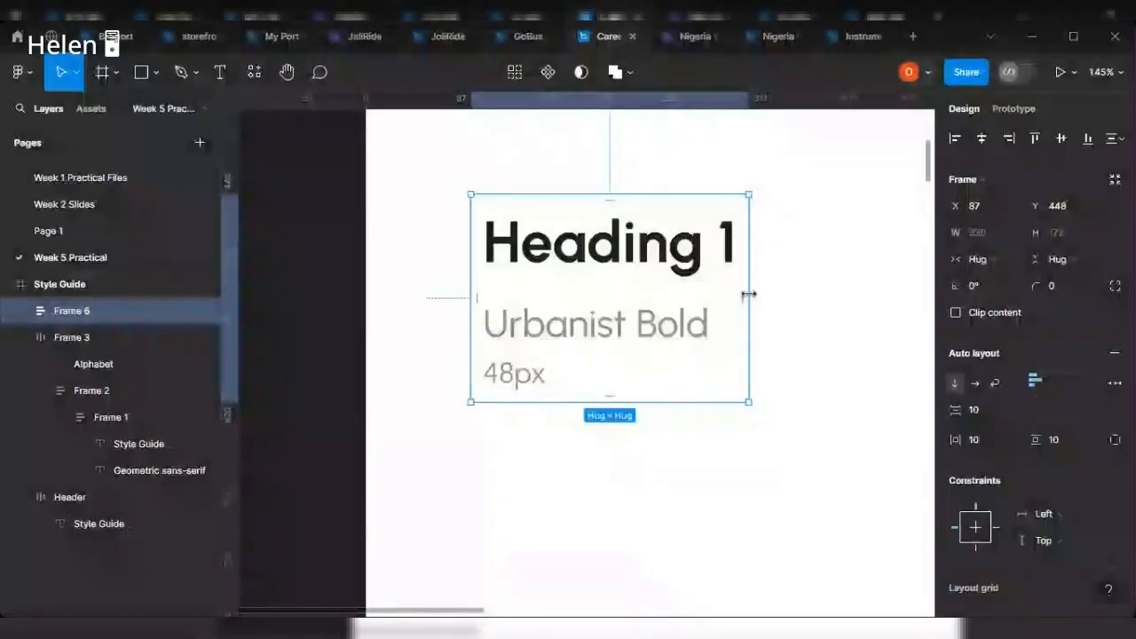
drag(749, 295, 782, 294)
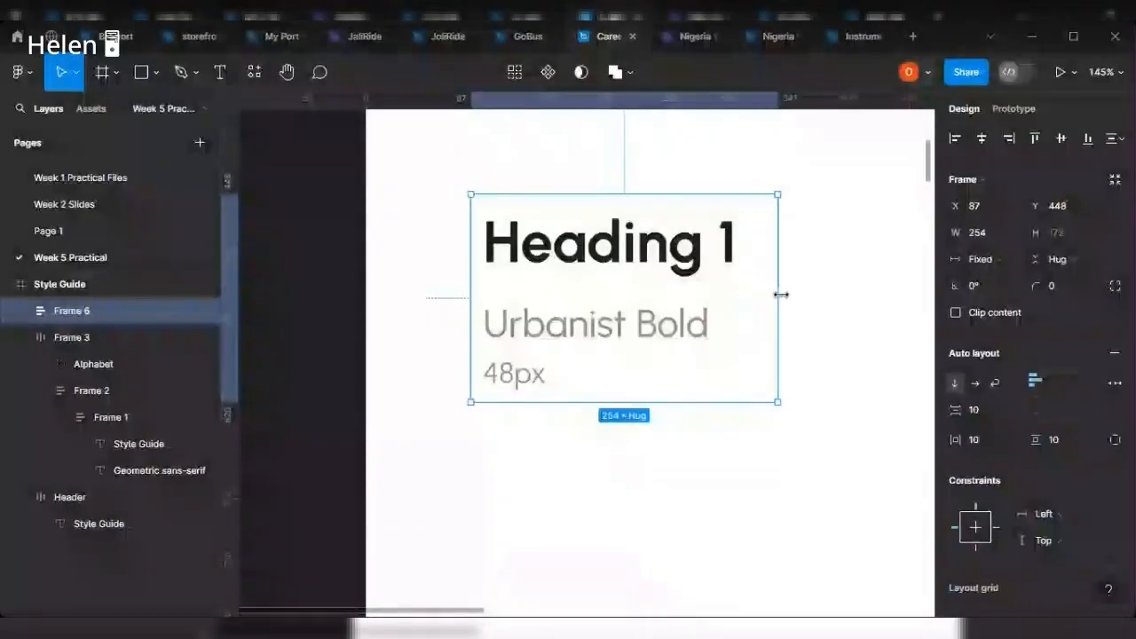
drag(471, 298, 439, 306)
drag(612, 193, 619, 175)
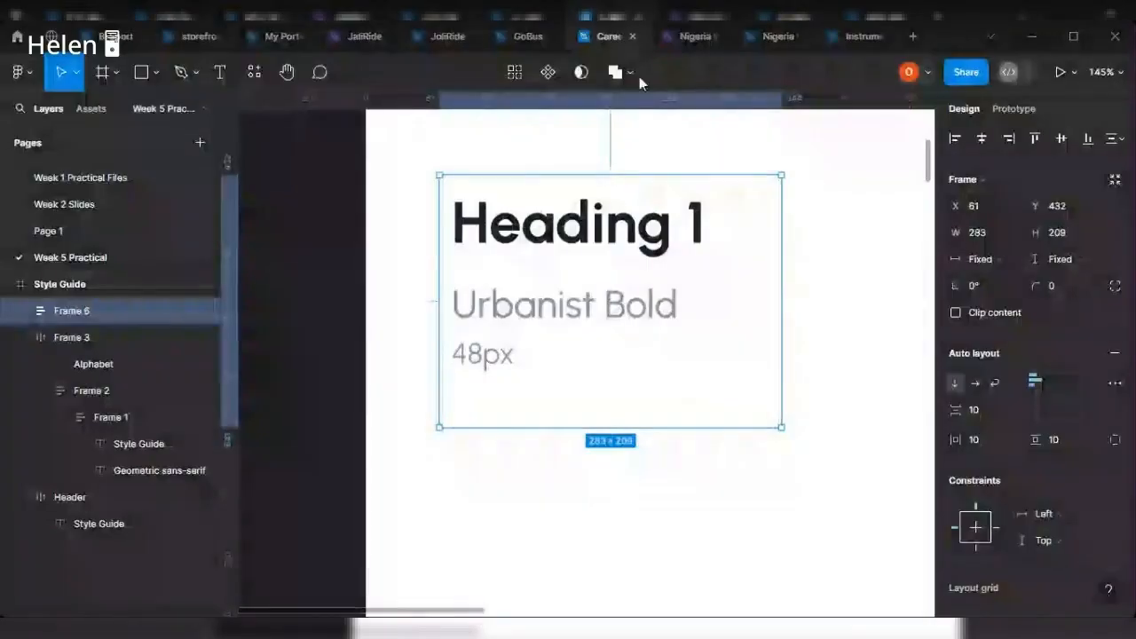
key(ctrl+z)
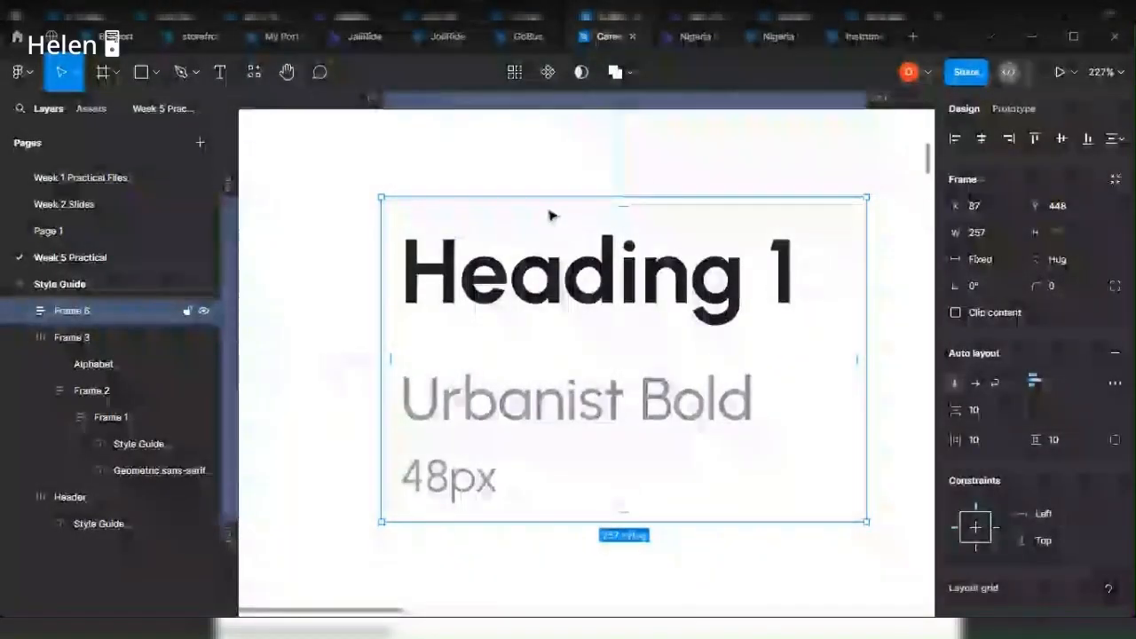
Increase the outer specimen frame's top padding, and set its vertical padding to 25.
drag(625, 207, 627, 240)
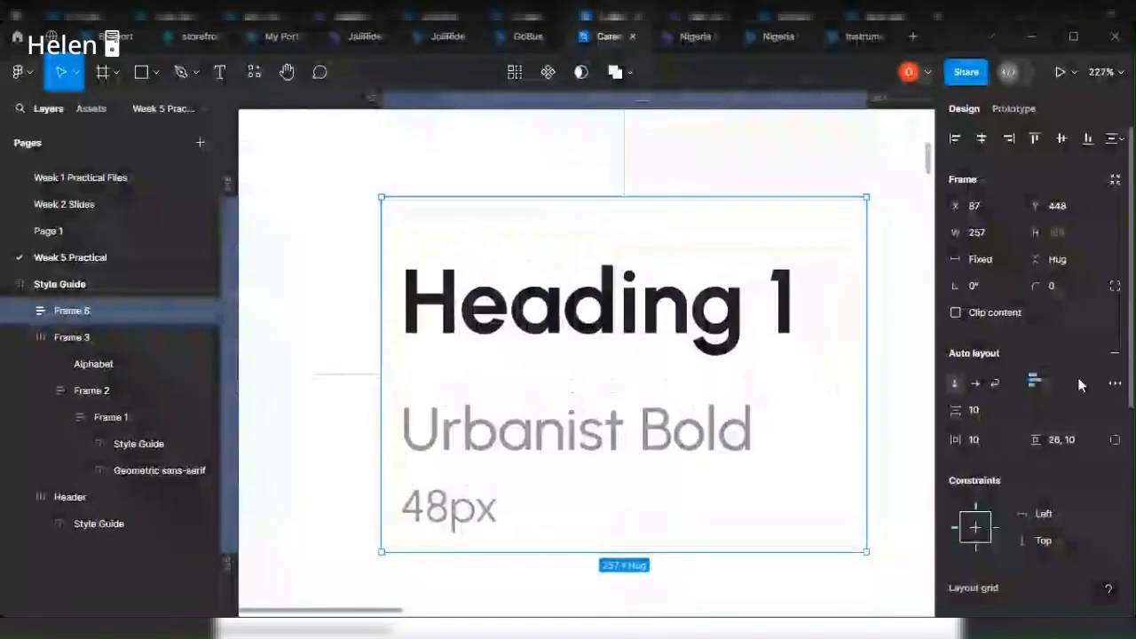
click(1062, 441)
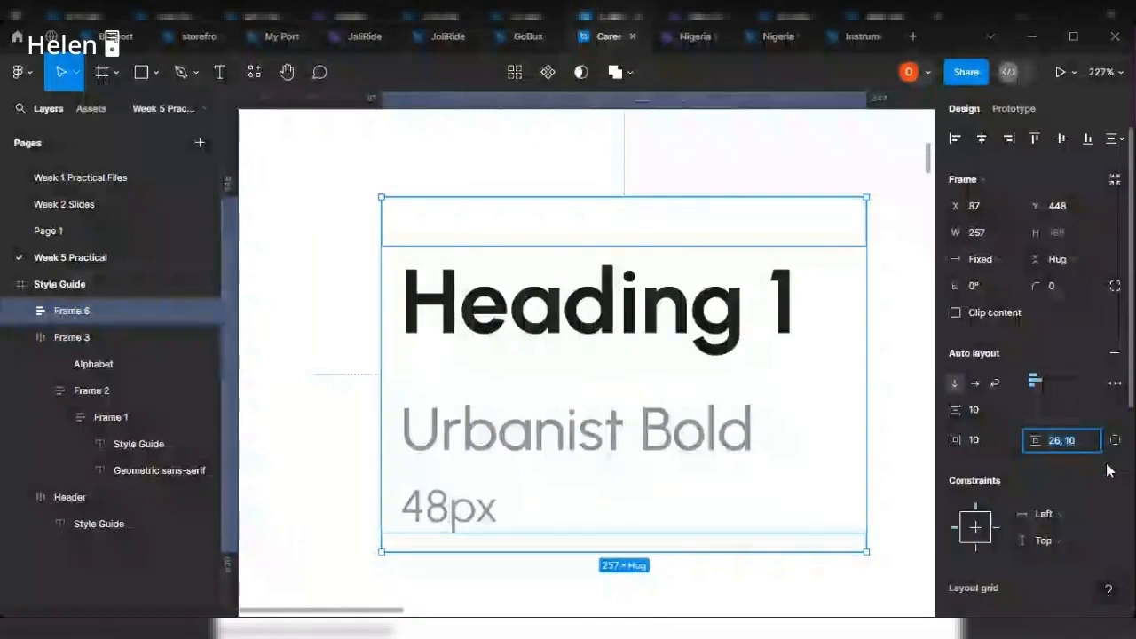
text(25)
key(Return)
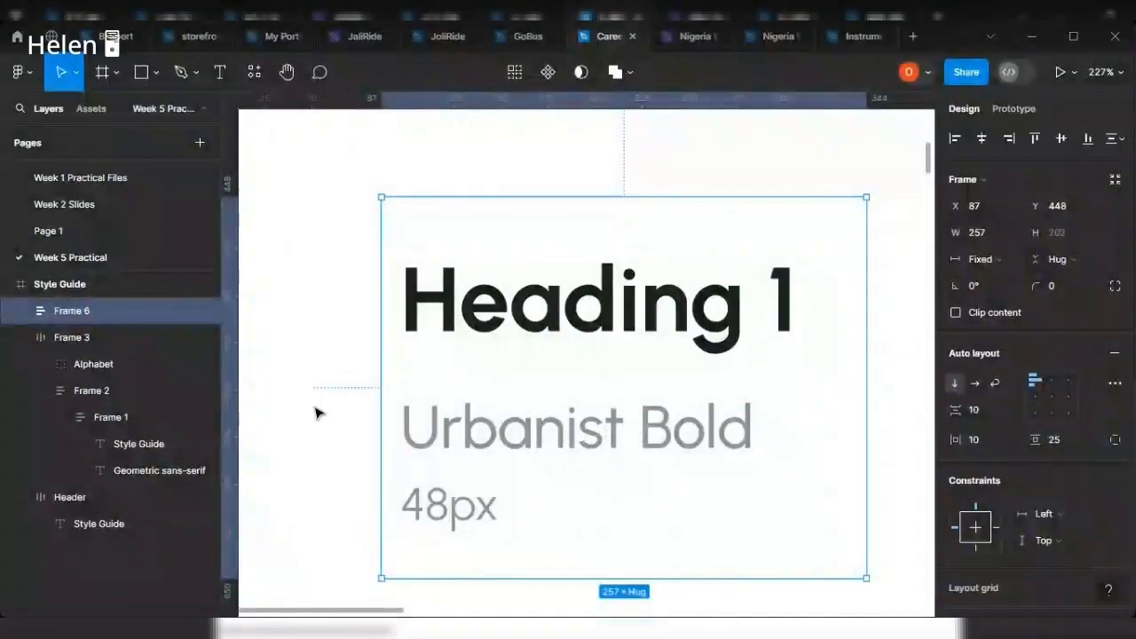
click(978, 439)
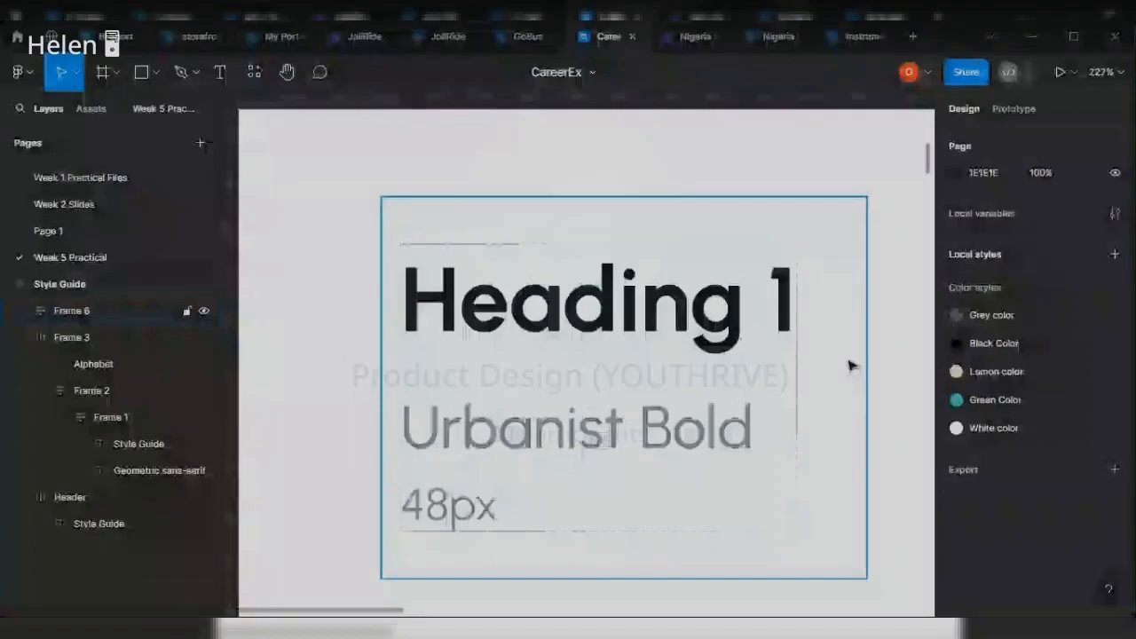
text(25)
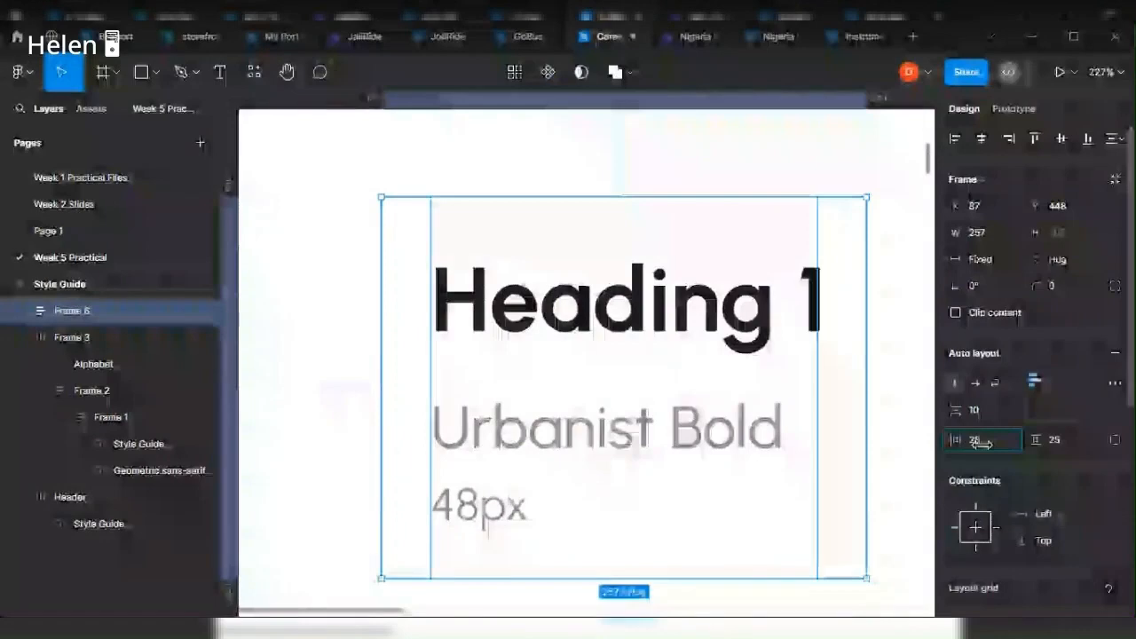
drag(982, 445, 898, 448)
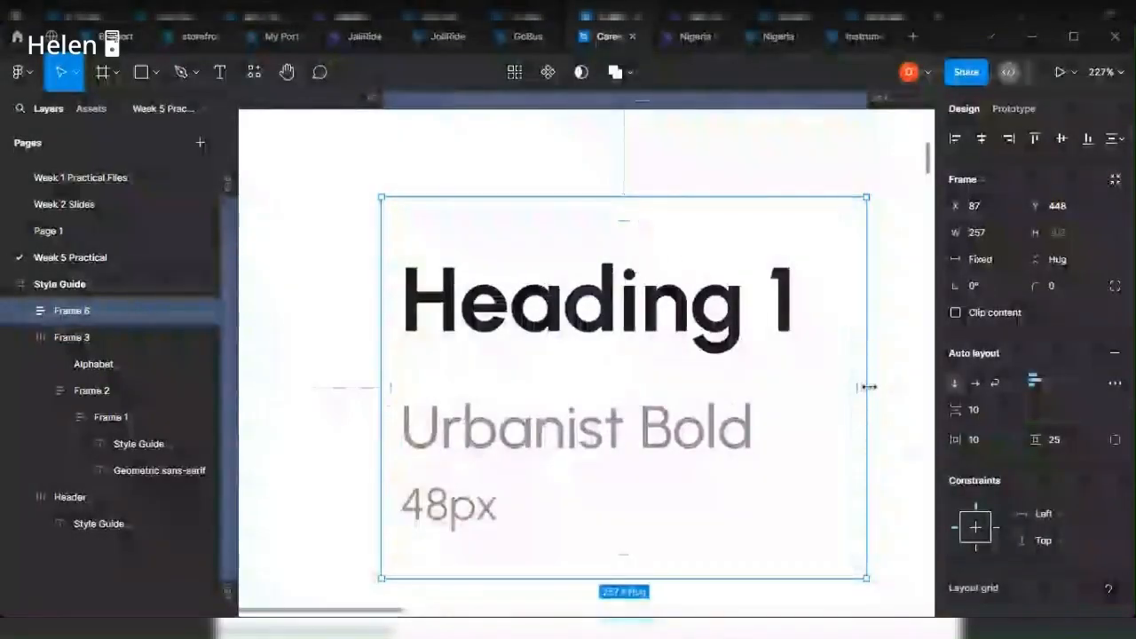
Set the outer specimen frame's horizontal padding to 25 and widen the frame to about 277.
scroll(452, 381, down, 2)
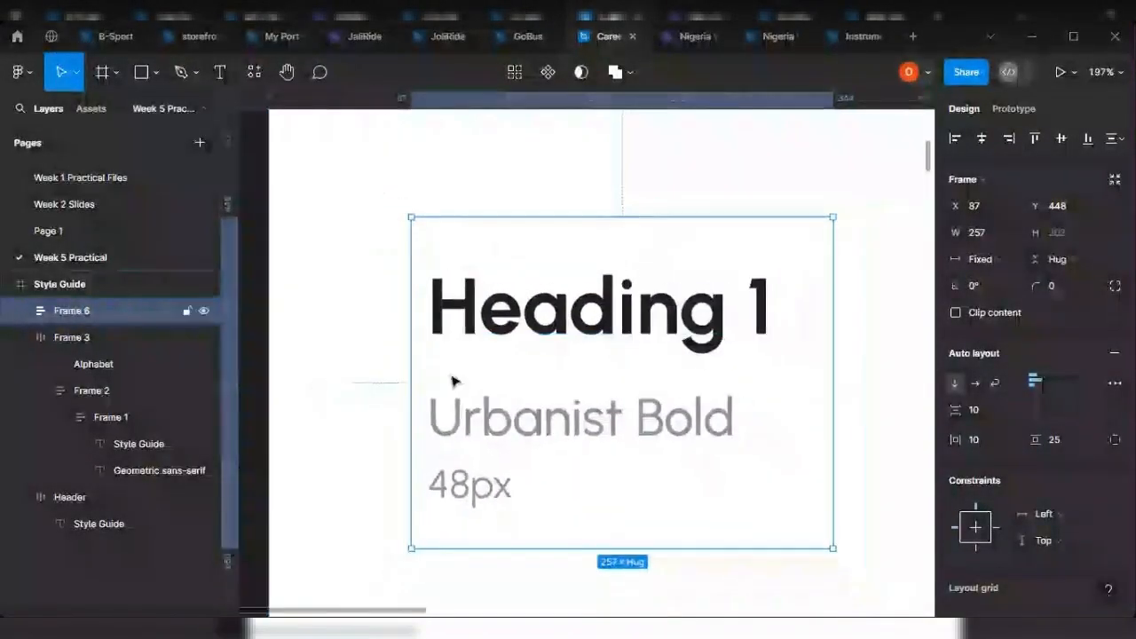
drag(422, 382, 443, 384)
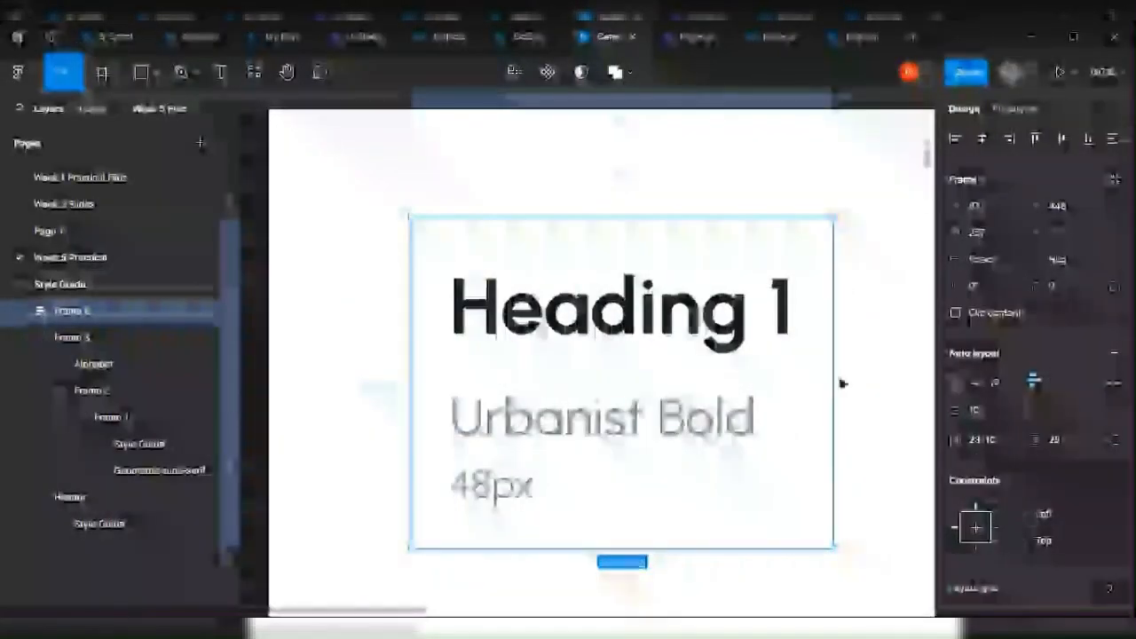
click(1000, 441)
text(25)
key(Return)
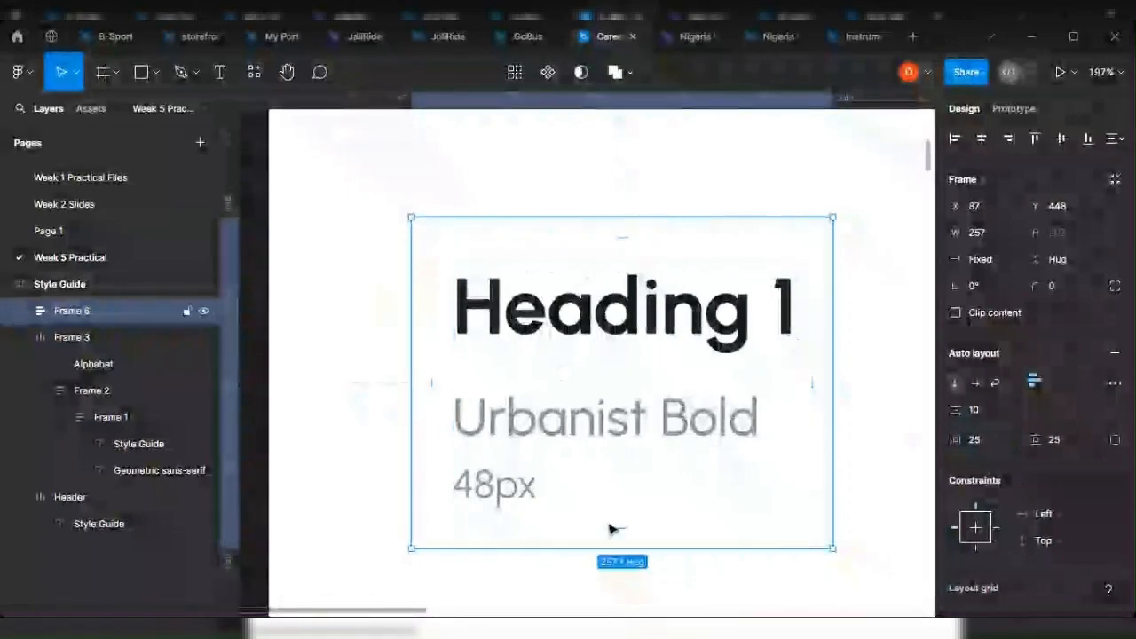
scroll(767, 325, down, 3)
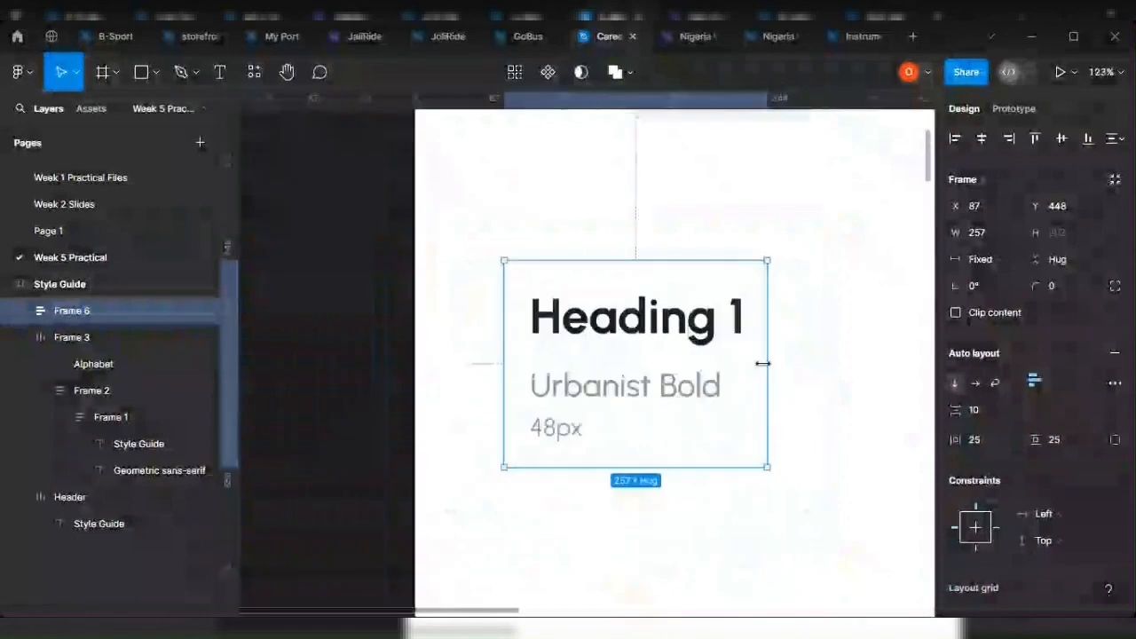
drag(761, 362, 788, 364)
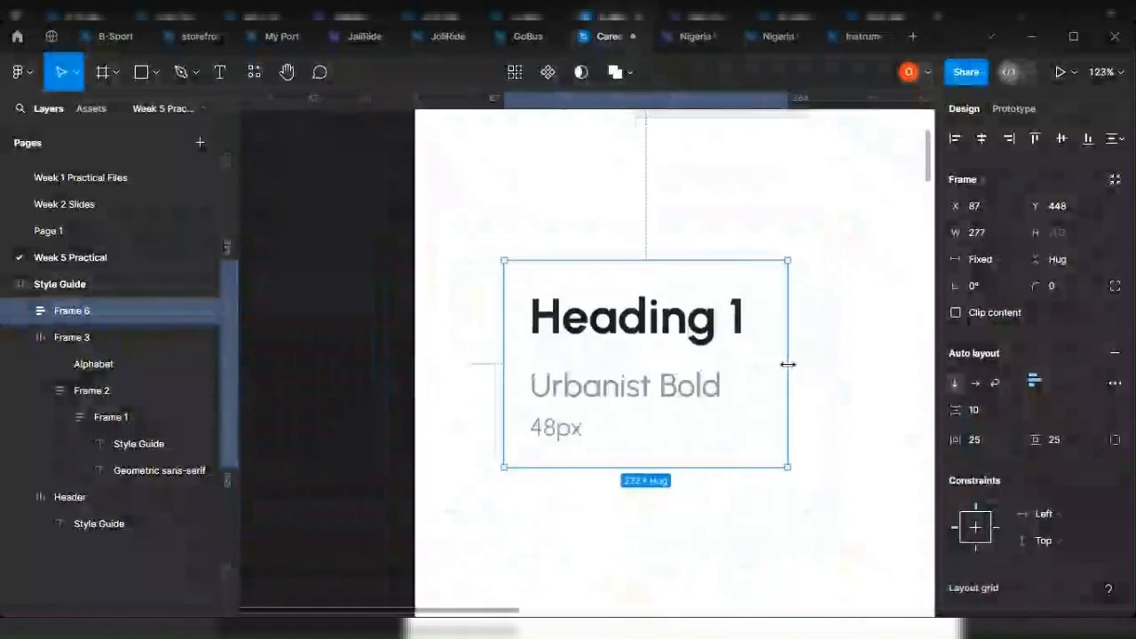
Add a fill to the Heading 1 card, sampling the light grey background behind the "Style Guide" and "Geometric sans-serif" text.
scroll(870, 395, up, 2)
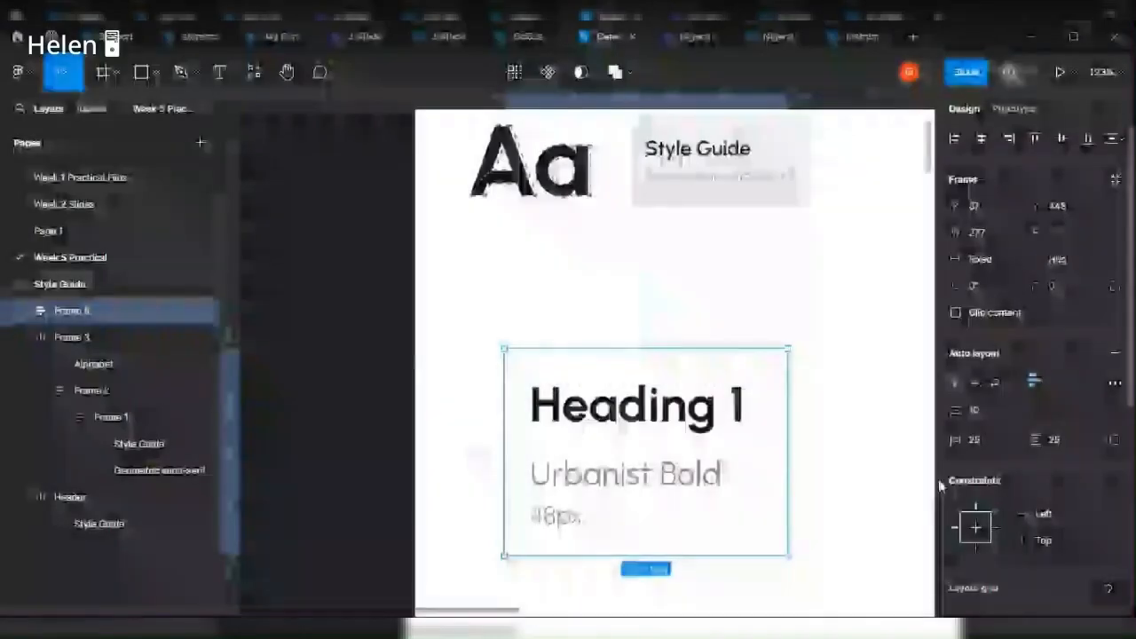
scroll(1117, 349, down, 5)
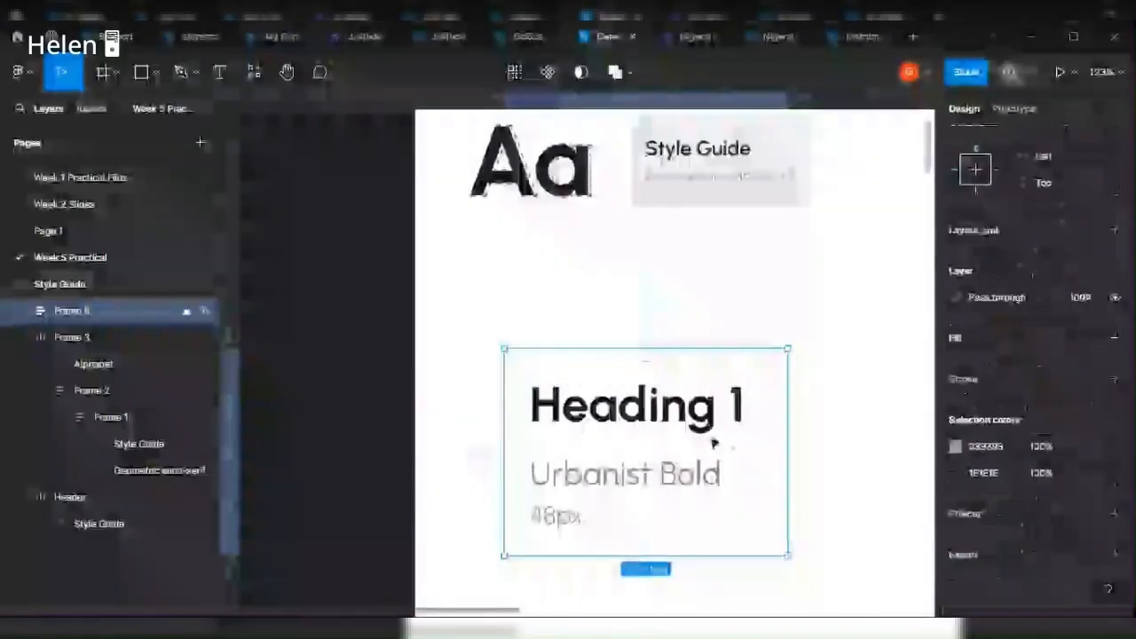
click(1115, 339)
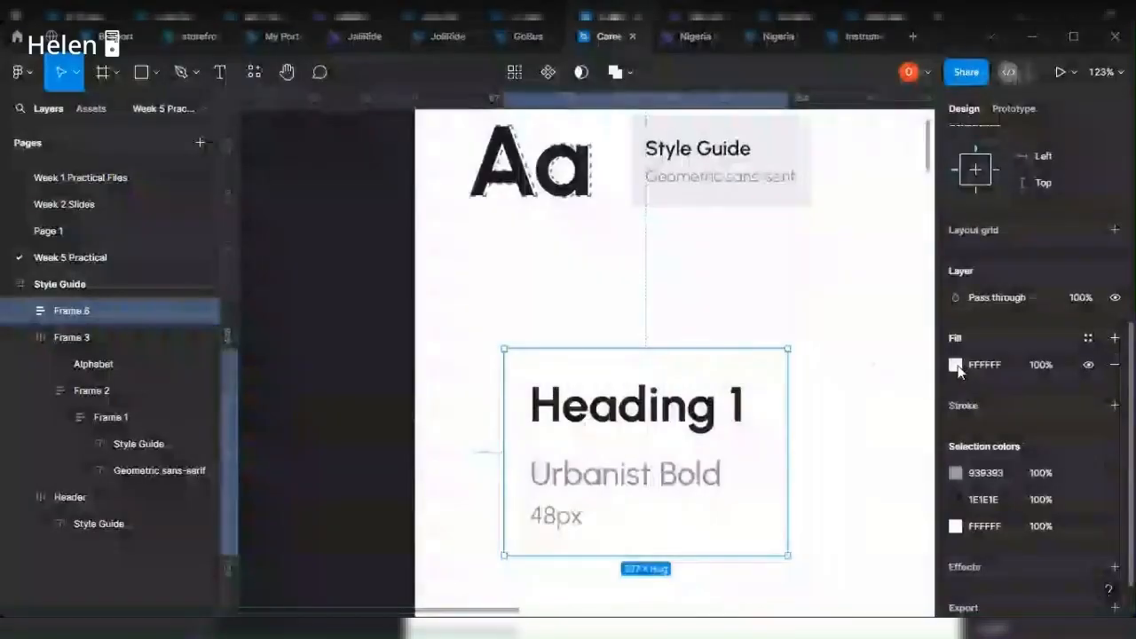
click(956, 365)
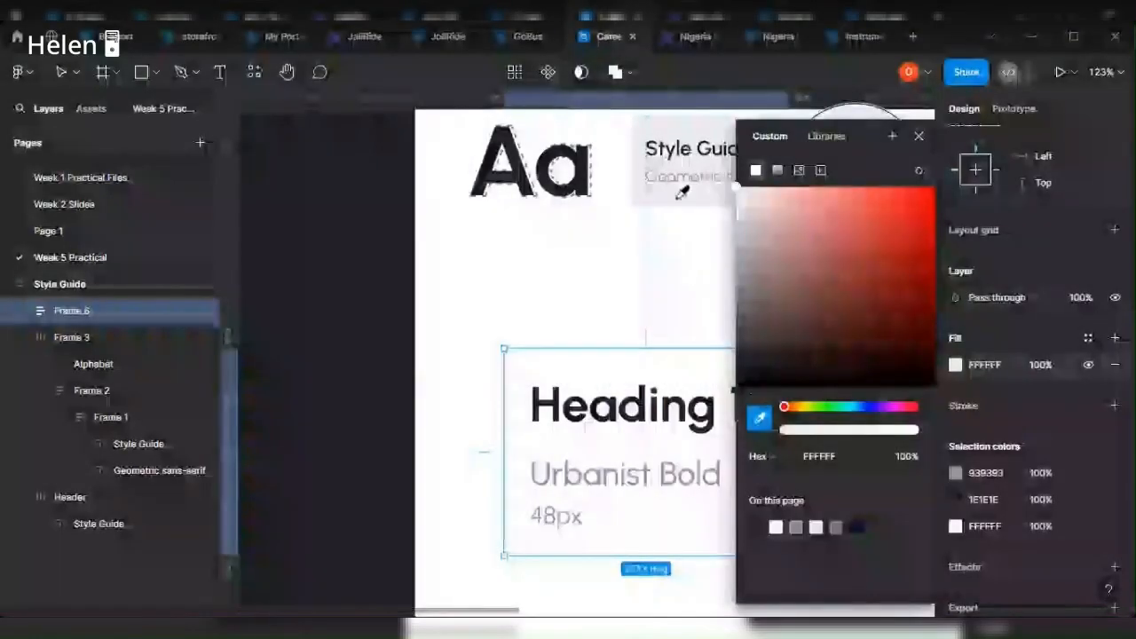
click(678, 194)
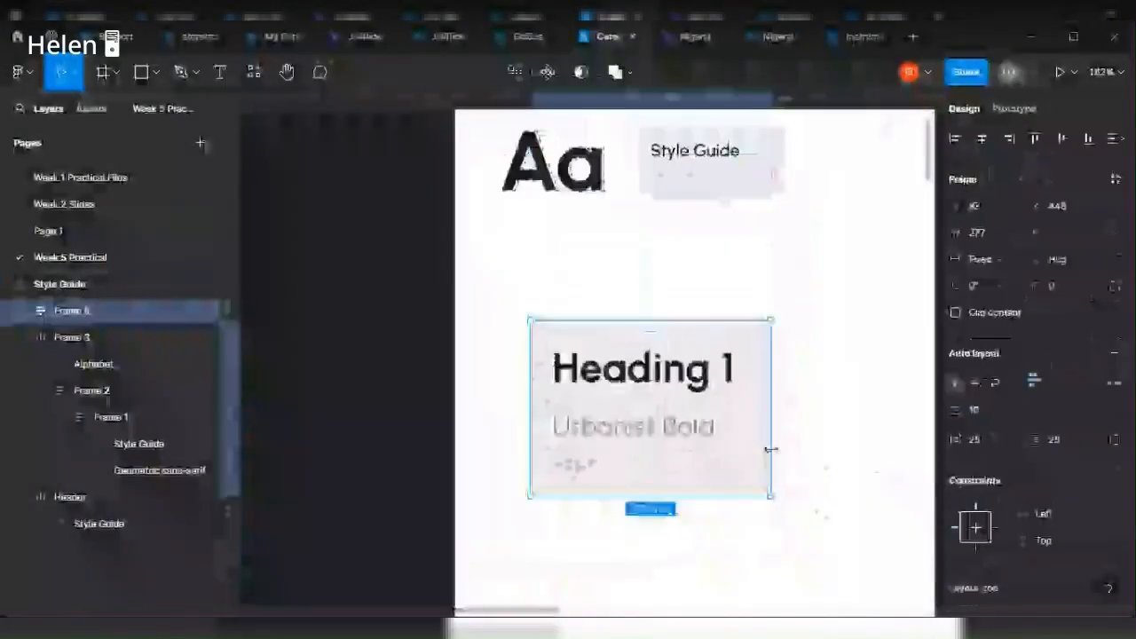
Round the Heading 1 card's corners to a radius of 5 and adjust its fill to a lighter grey.
scroll(772, 450, down, 2)
click(1062, 288)
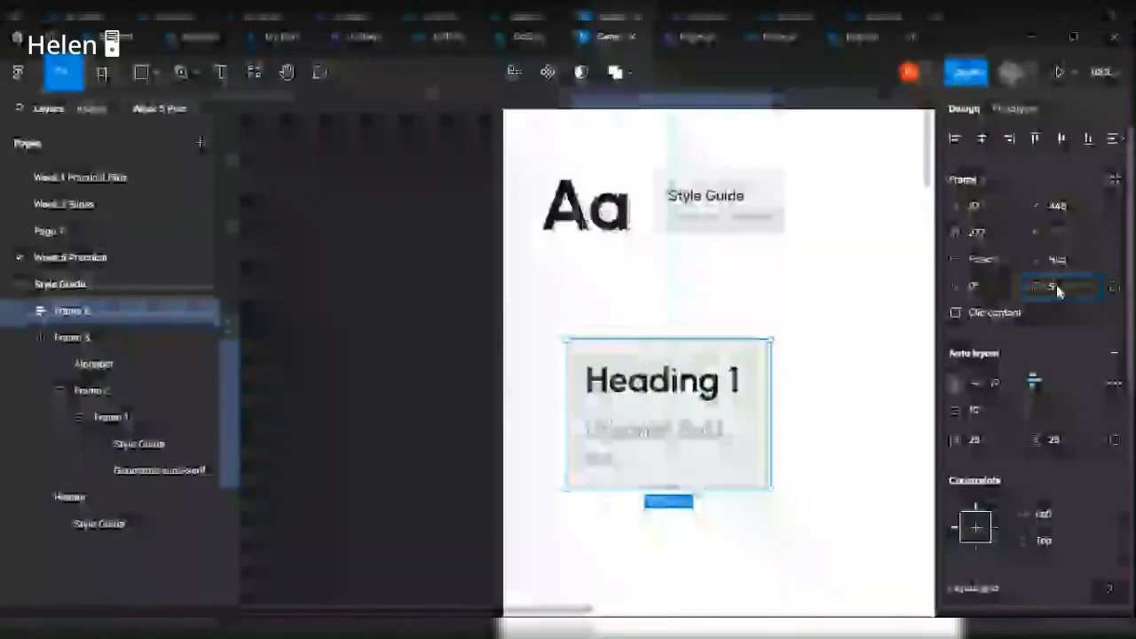
scroll(1030, 355, down, 5)
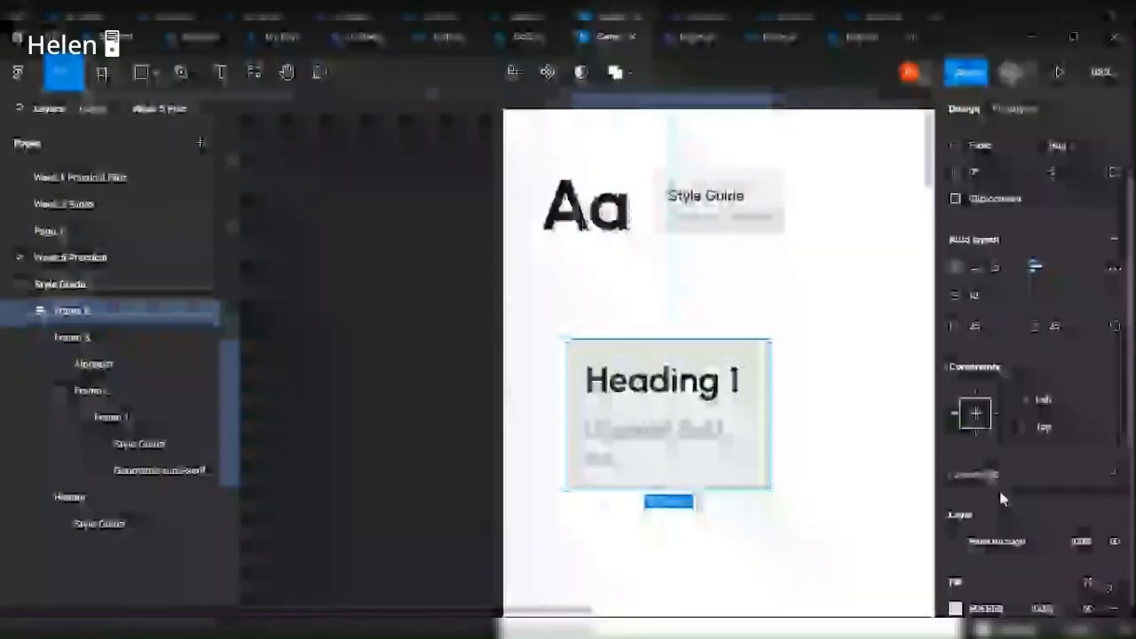
click(956, 390)
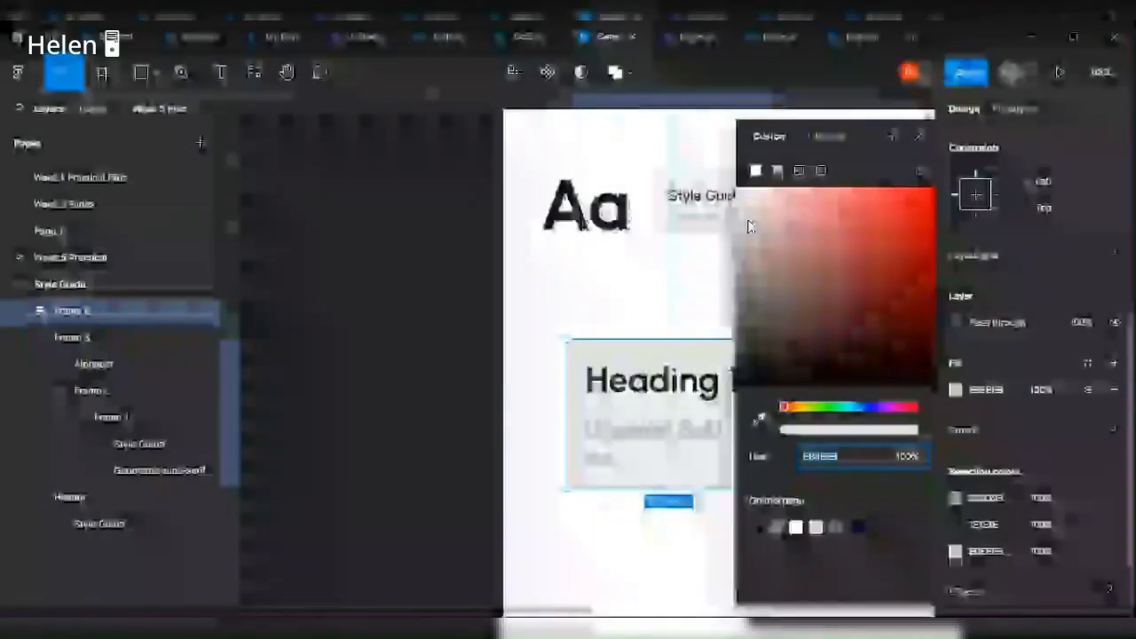
drag(735, 206, 721, 199)
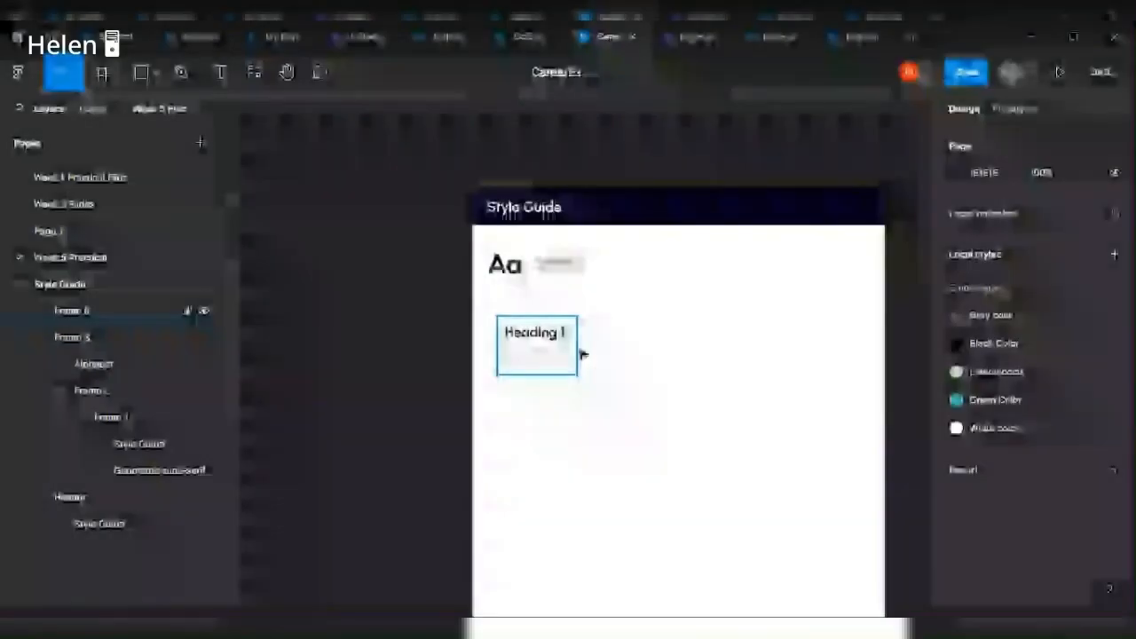
Duplicate the Heading 1 card beside the original in the same row, at about X 415, Y 448.
key(ctrl+d)
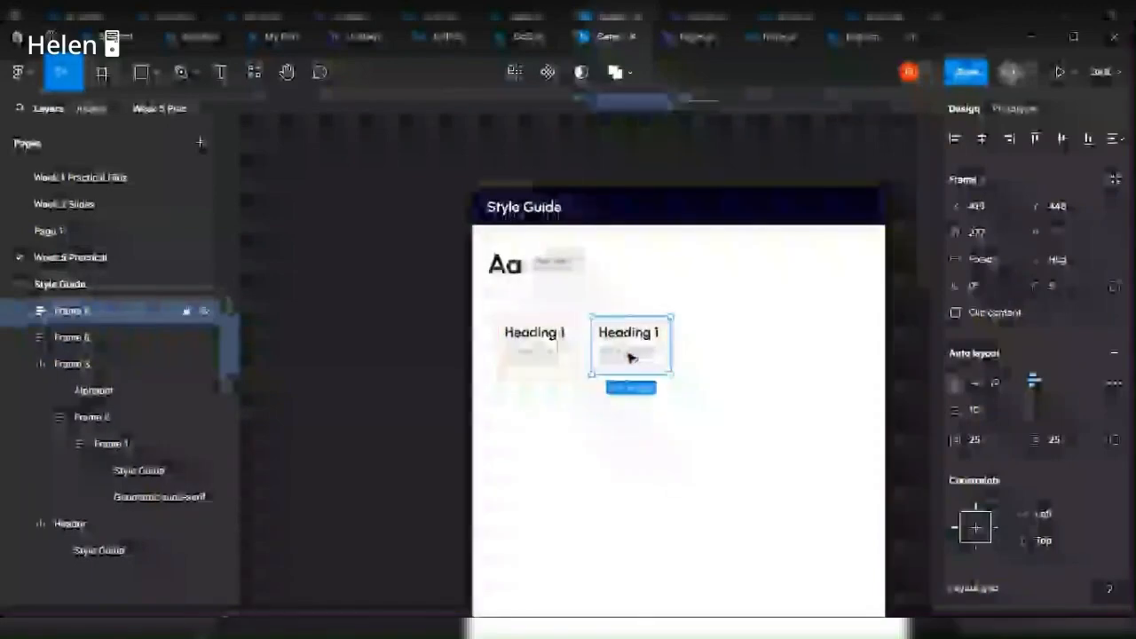
key(shift+2)
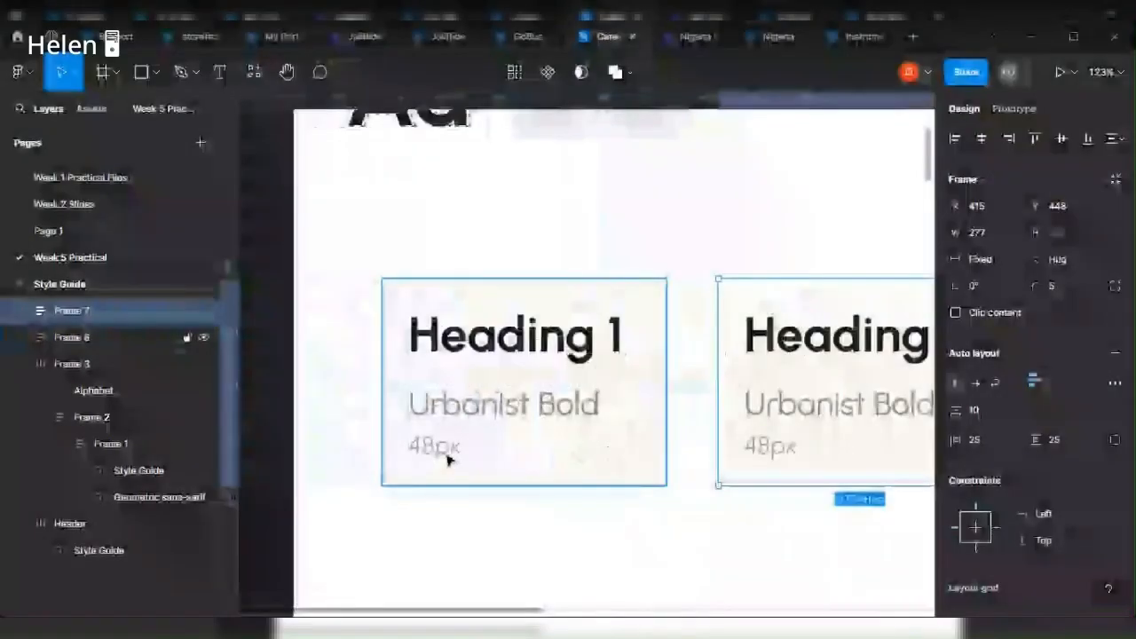
double_click(502, 373)
scroll(661, 350, right, 5)
Change the second card's title to "Heading 2" and its size label to "44px".
click(662, 351)
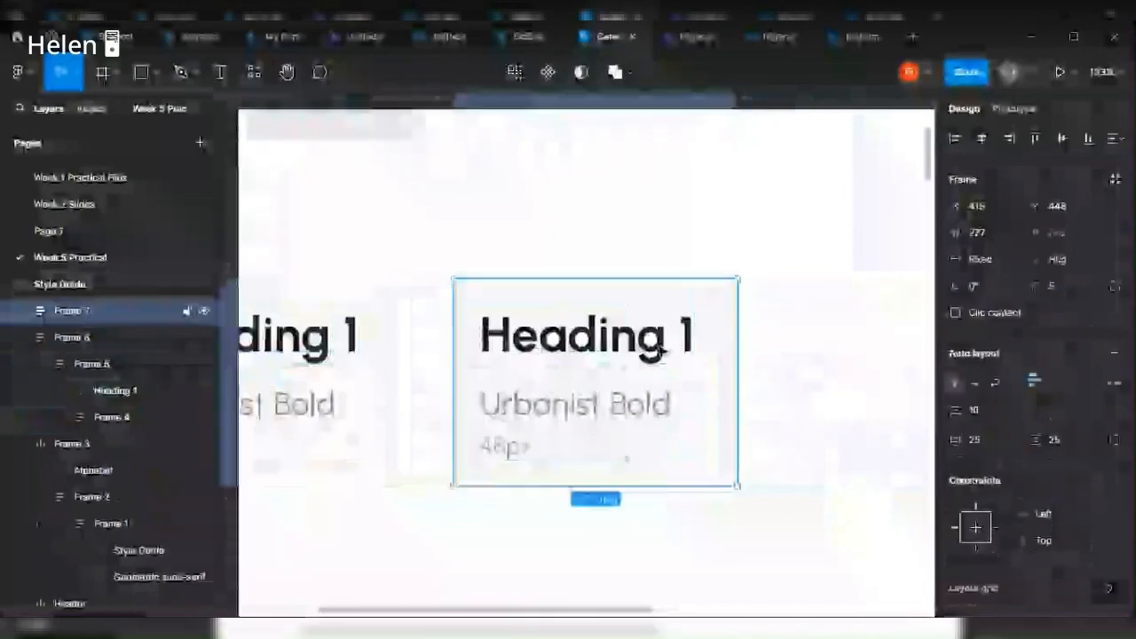
double_click(664, 342)
click(681, 332)
drag(681, 331, 725, 359)
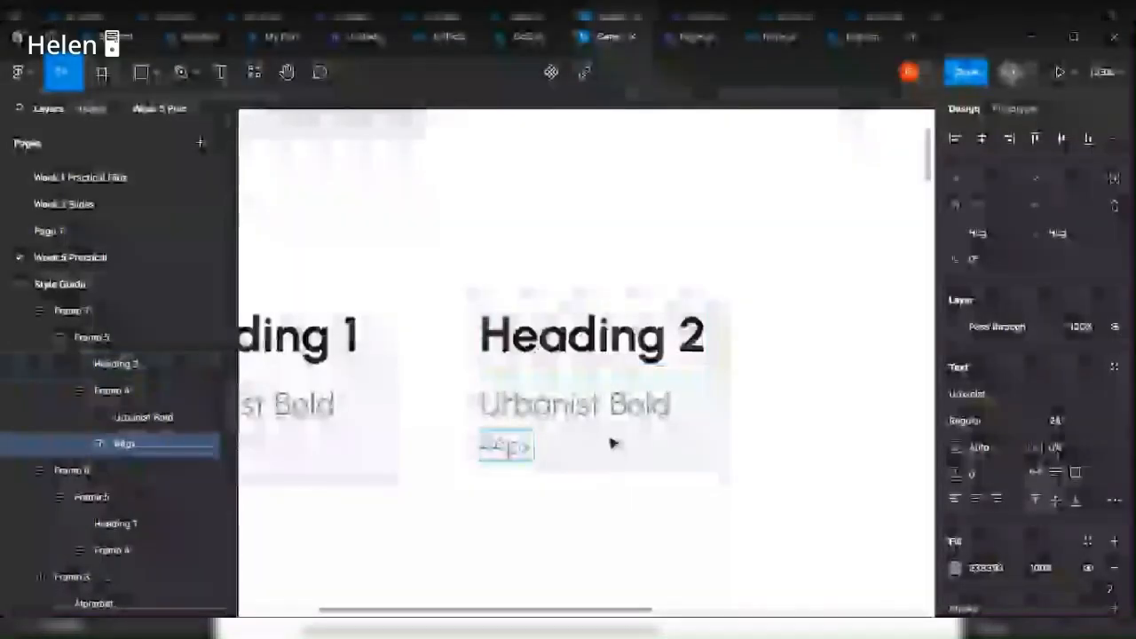
key(Escape)
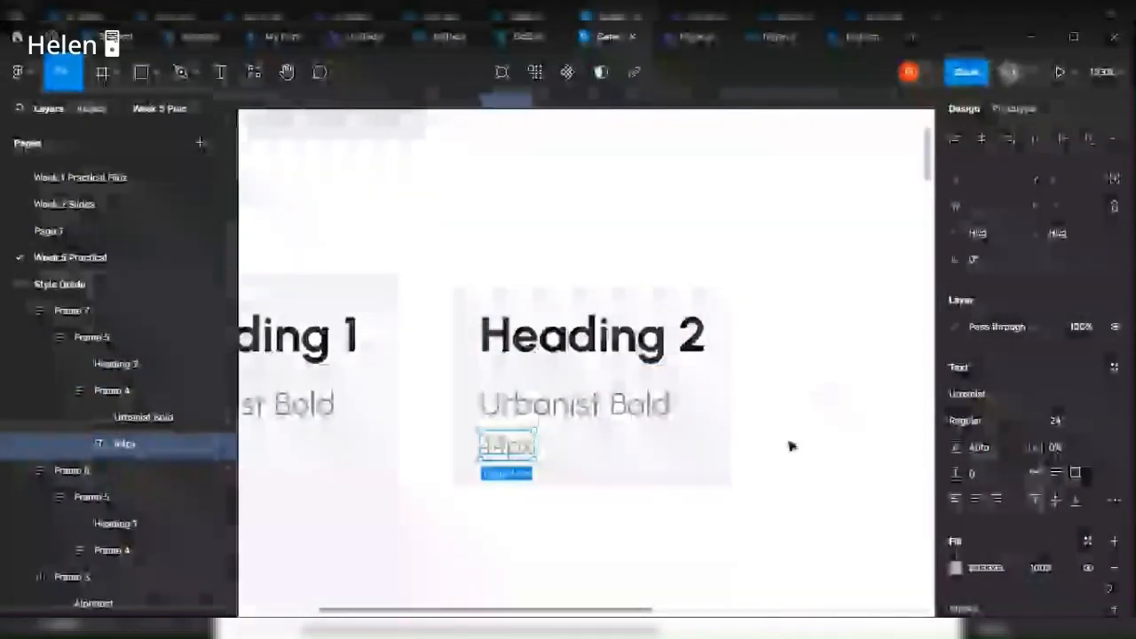
Duplicate the Heading 2 card beside itself in the same row, at about X 743, Y 448.
click(685, 428)
scroll(636, 412, down, 5)
drag(630, 413, 781, 399)
scroll(779, 399, up, 5)
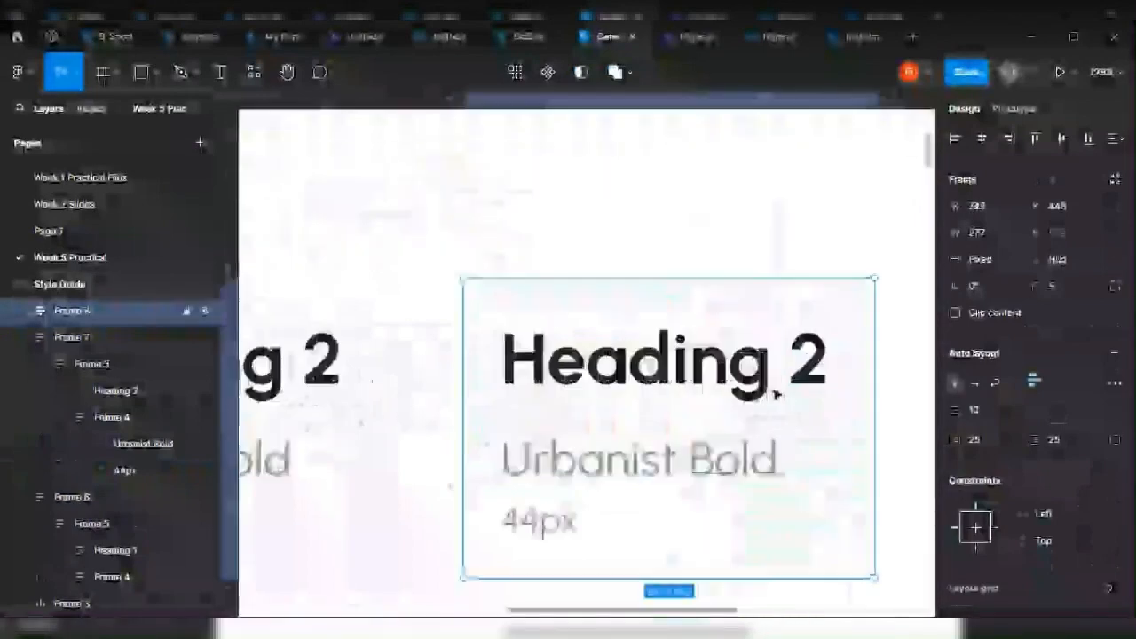
Change the third card's title text to "Heading 3".
double_click(815, 364)
double_click(817, 364)
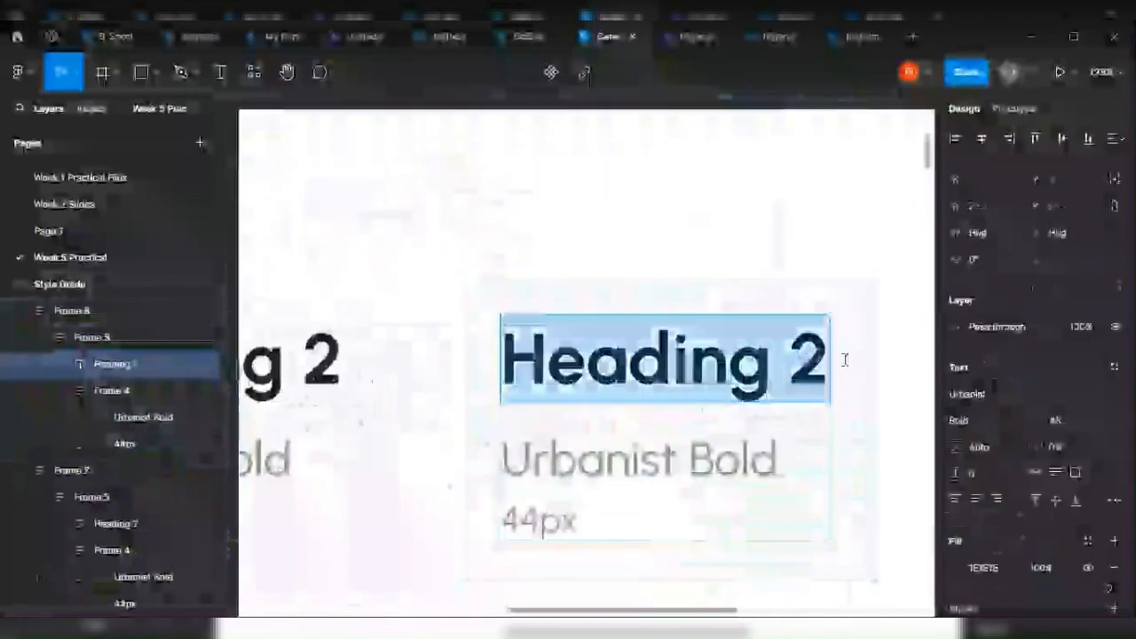
double_click(835, 362)
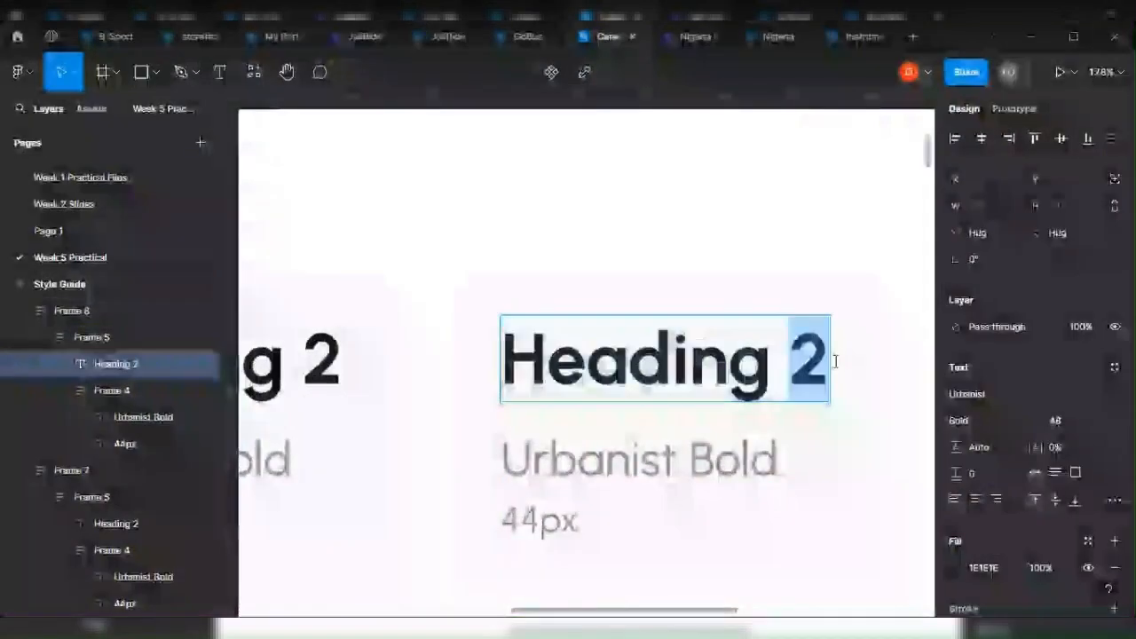
text(3)
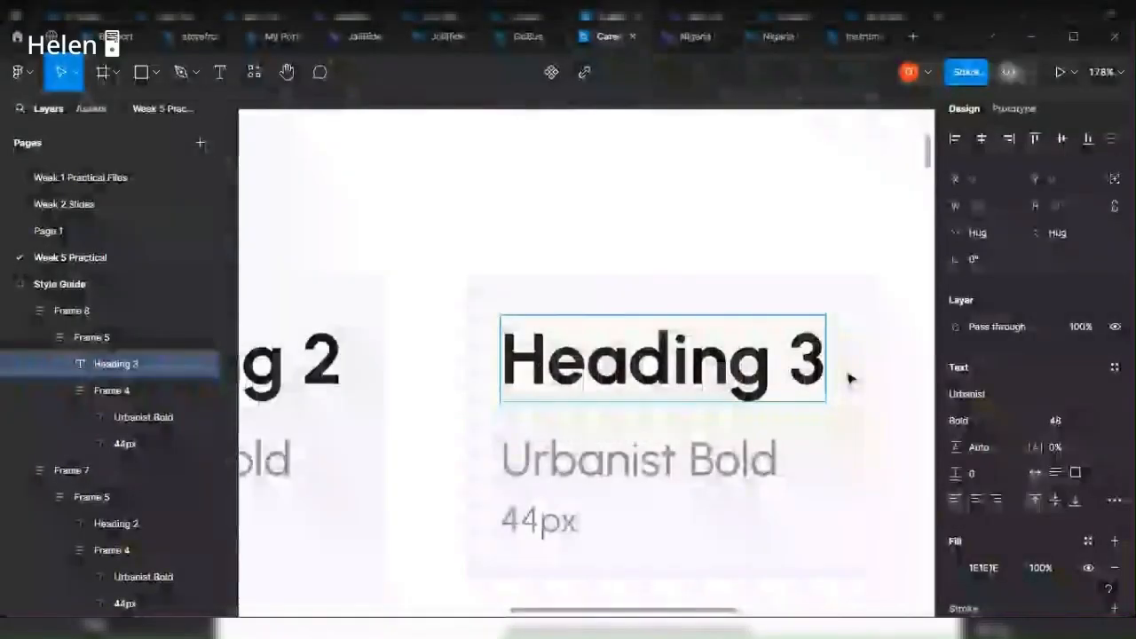
key(Escape)
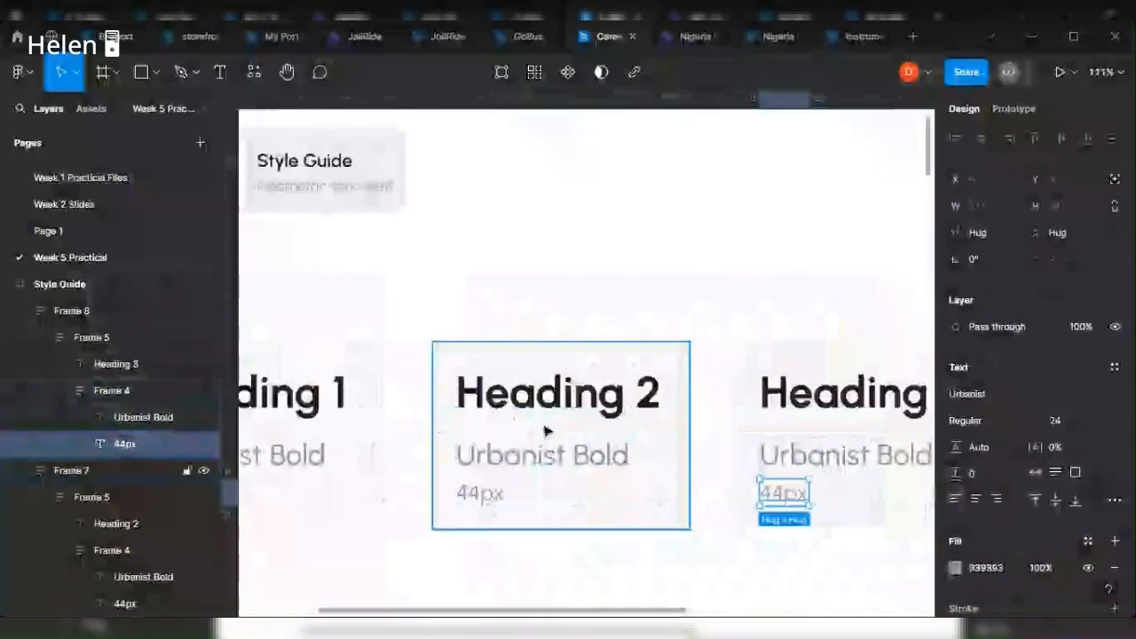
Reduce the "Heading 2" title's font size to match its 44px label.
click(561, 407)
double_click(561, 408)
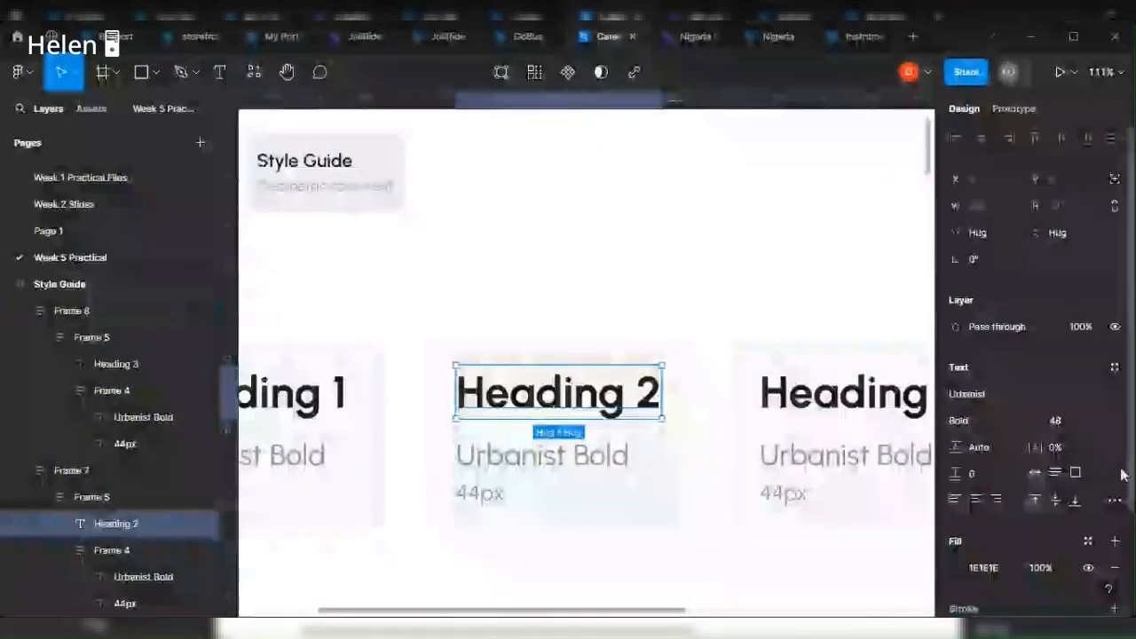
click(1094, 420)
click(1062, 422)
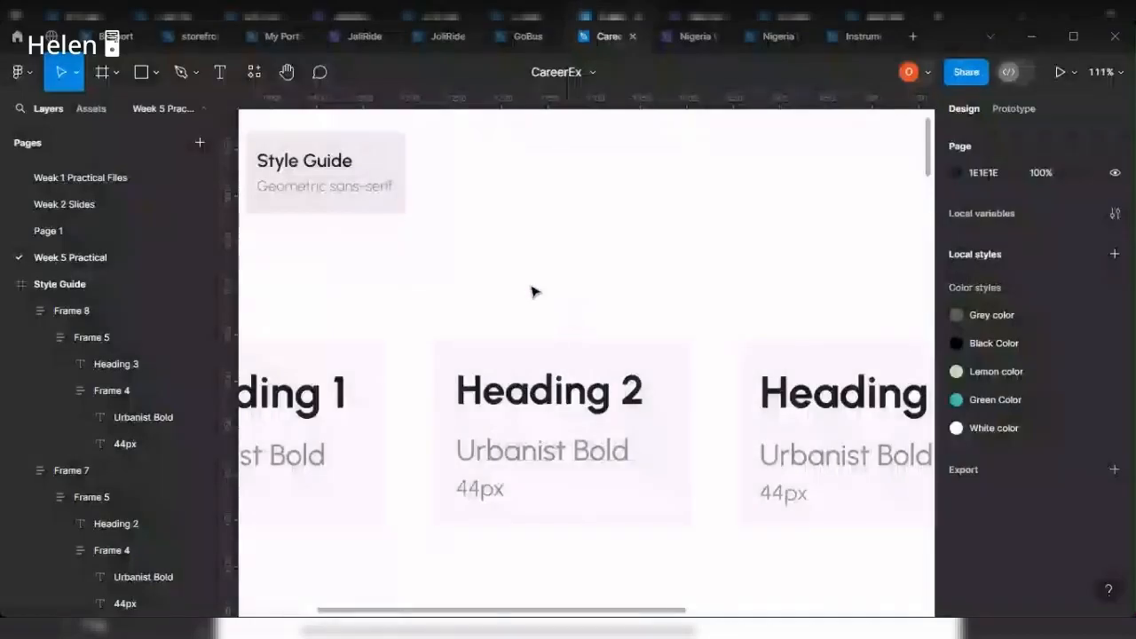
Change the third card's size label to "40px" and set its "Heading 3" title to font size 40.
scroll(533, 292, right, 2)
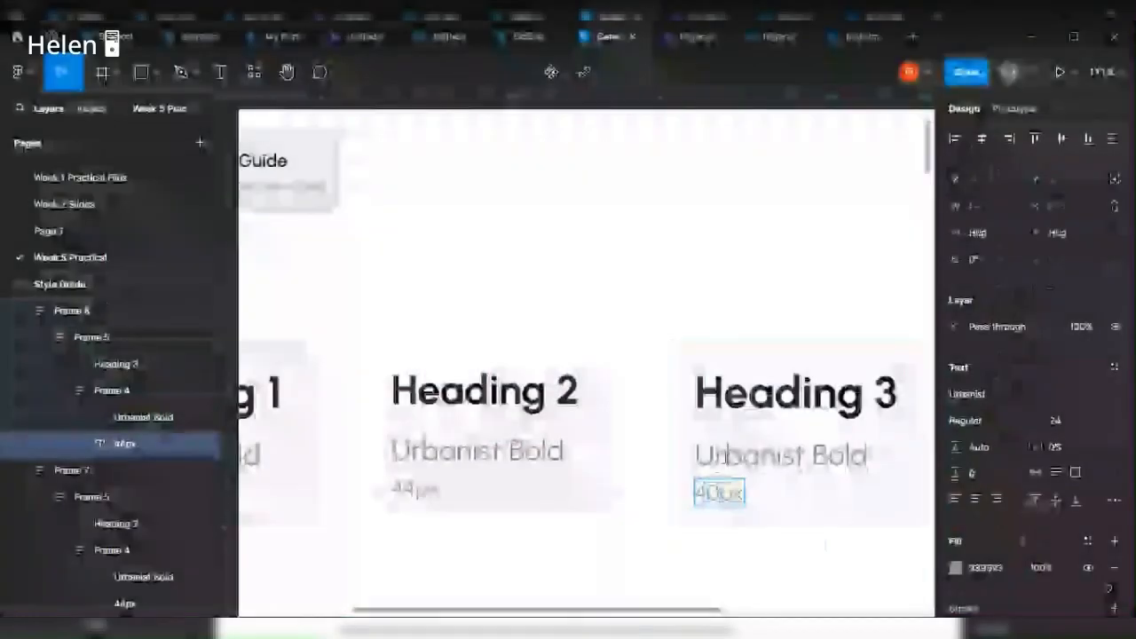
double_click(836, 391)
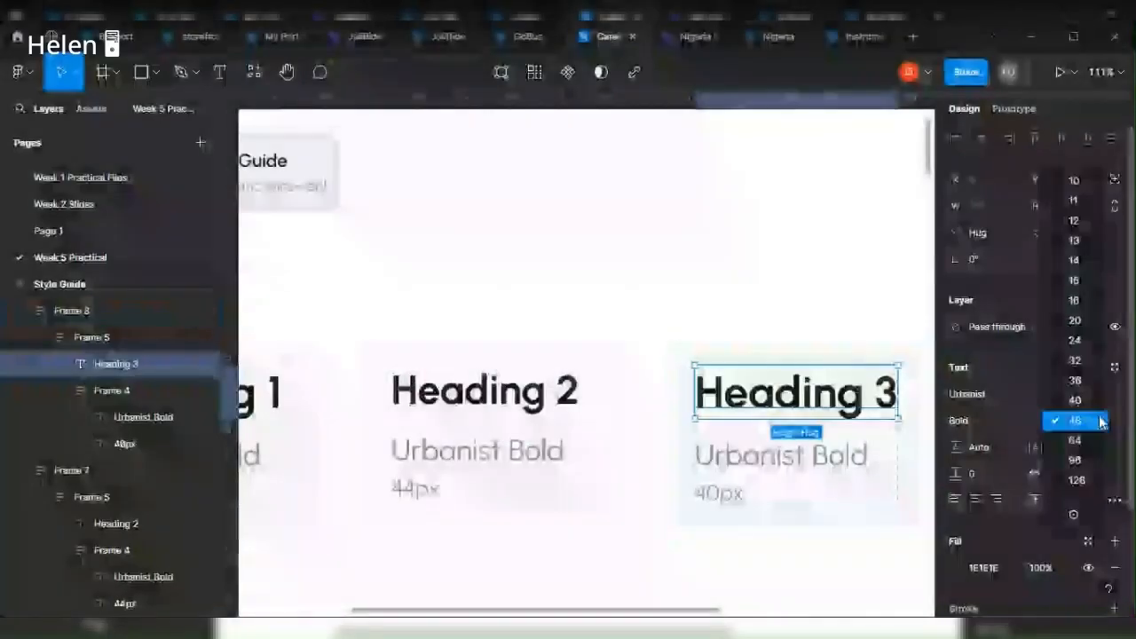
scroll(676, 571, down, 3)
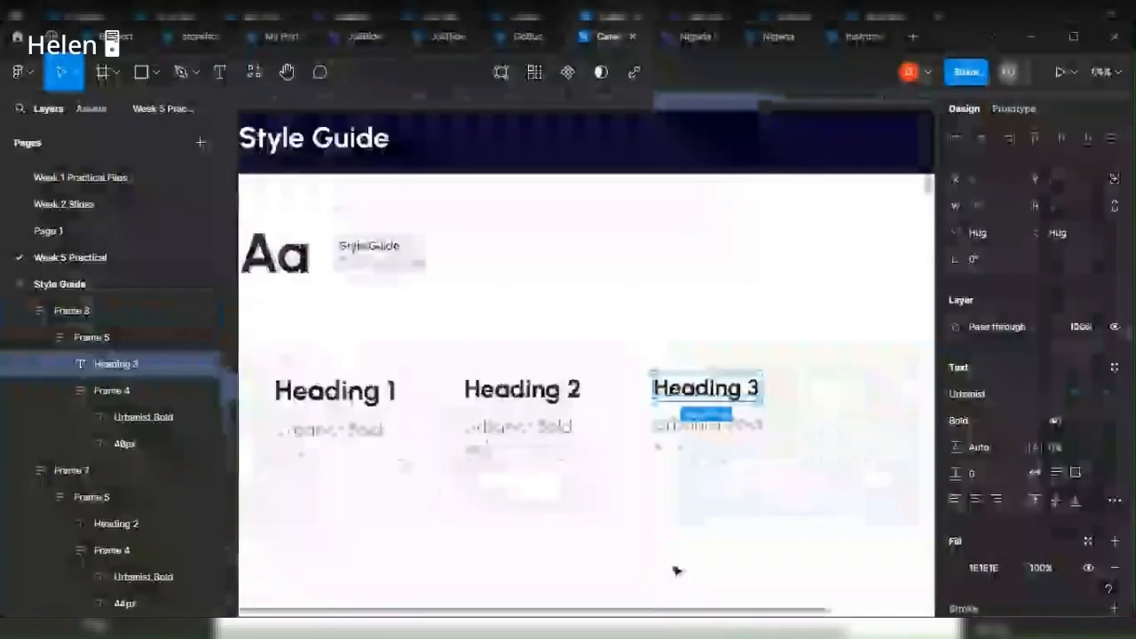
Duplicate the Heading 3 card as a fourth card in the row, at about X 1055, Y 448.
click(710, 444)
scroll(609, 405, right, 4)
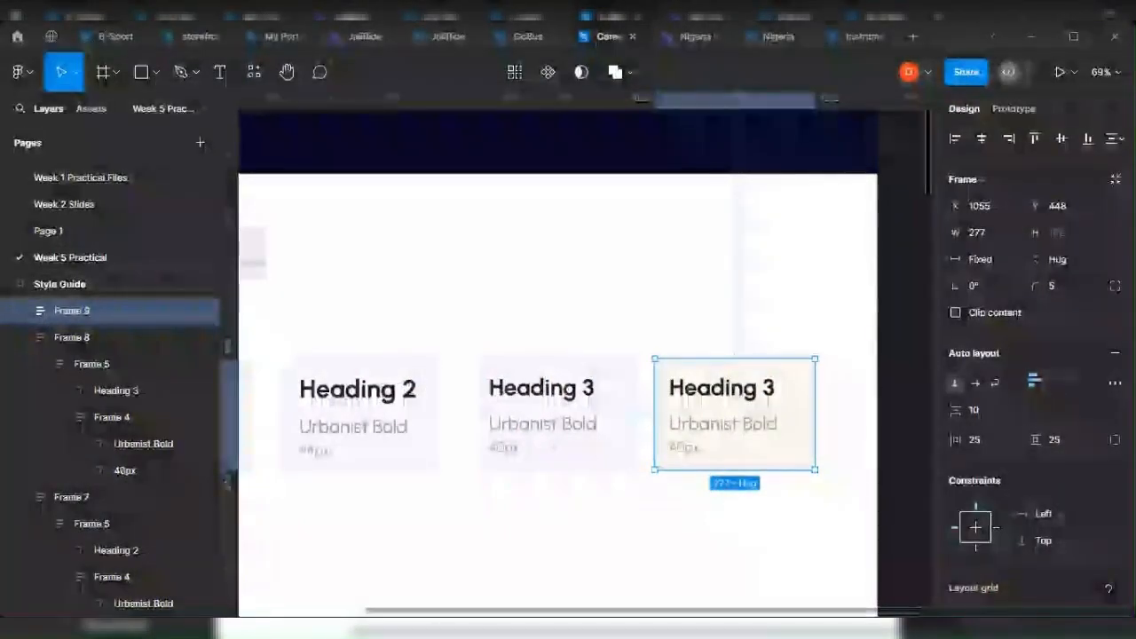
scroll(776, 399, up, 3)
scroll(774, 520, down, 1)
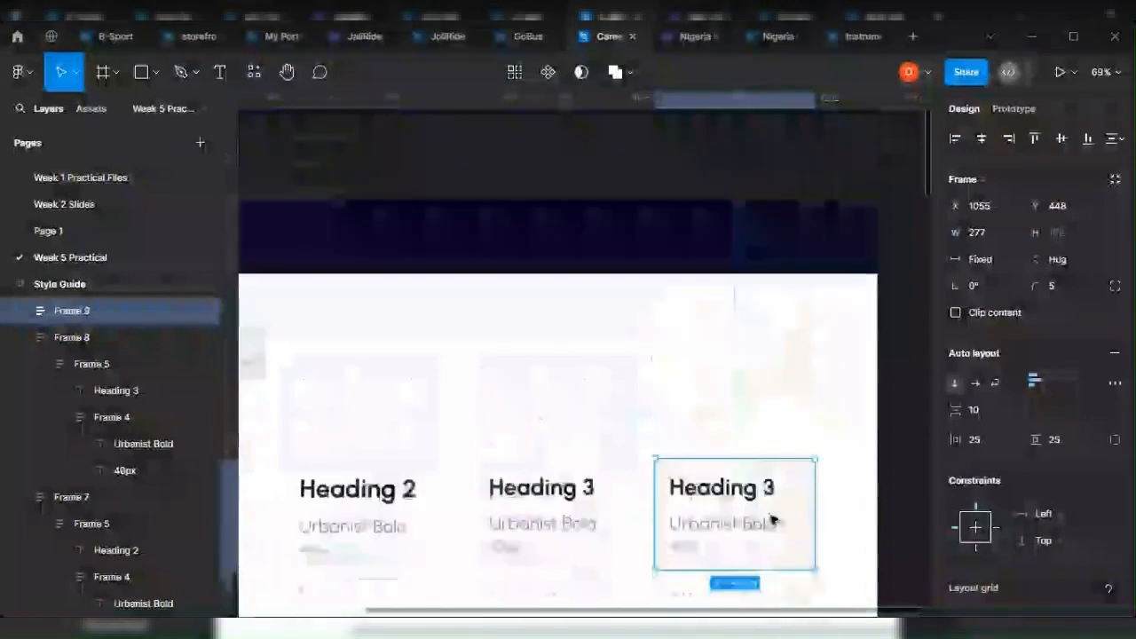
Change the fourth card's title to "Heading 4" and its size label to "32px".
scroll(769, 479, up, 5)
double_click(769, 480)
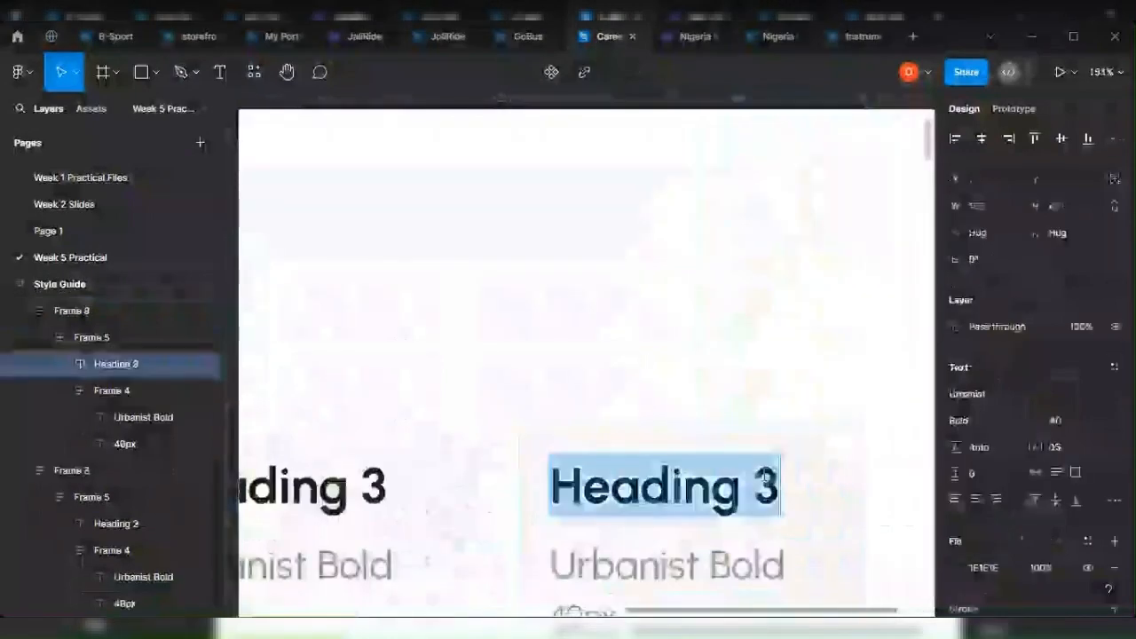
double_click(769, 486)
text(4)
scroll(395, 457, down, 2)
scroll(395, 457, left, 2)
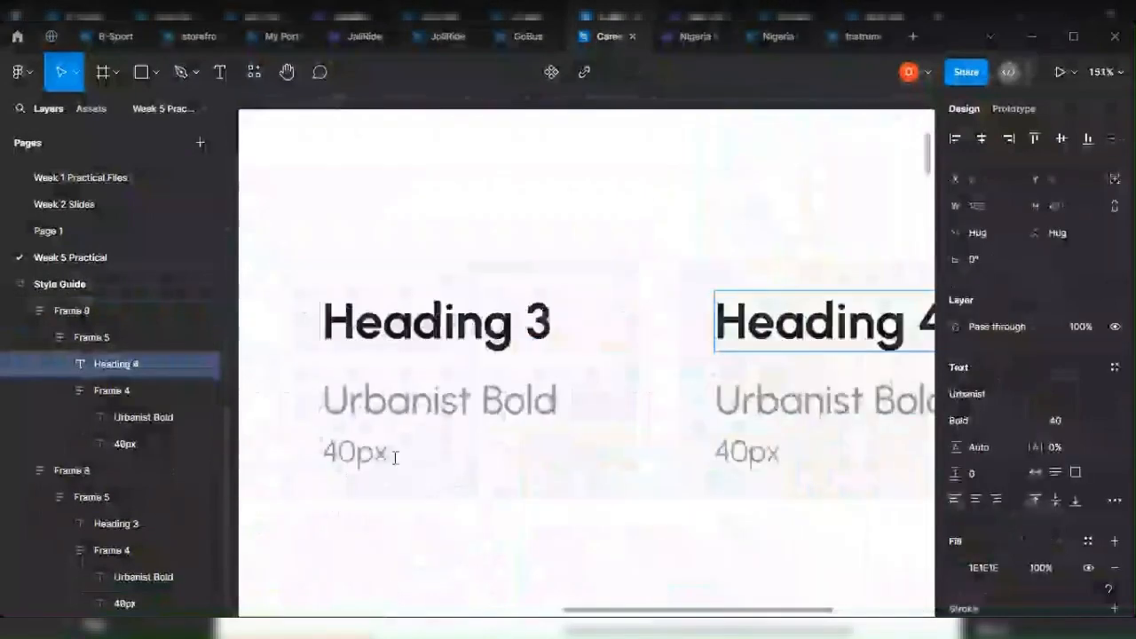
scroll(395, 457, right, 1)
key(Escape)
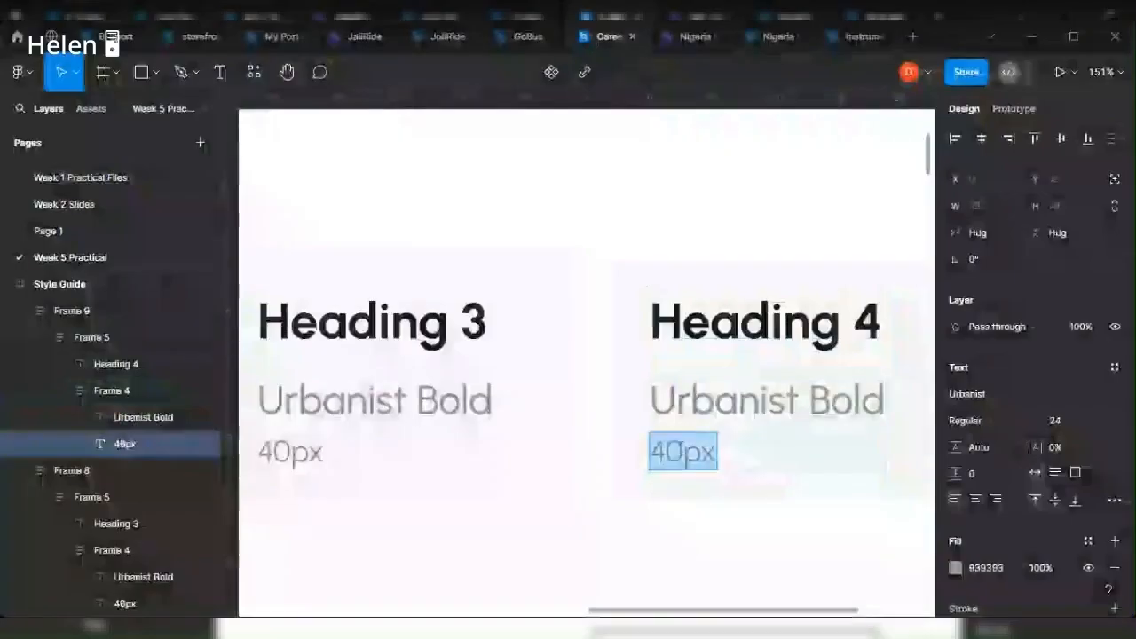
drag(690, 455, 612, 457)
text(32)
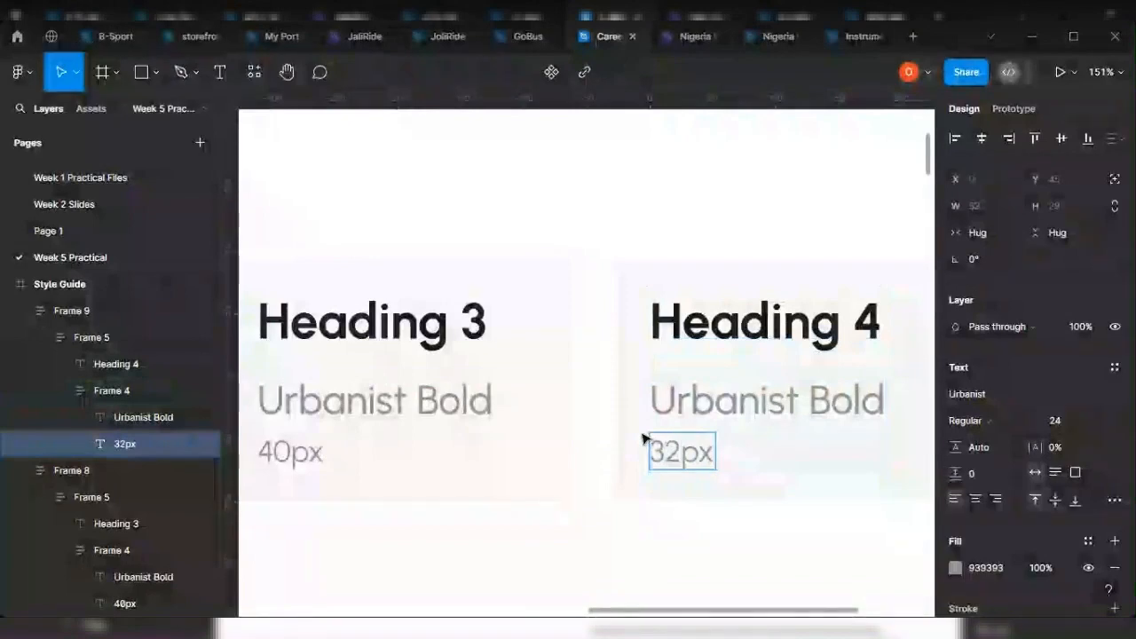
Reduce the "Heading 4" title's font size to match its 32px label.
click(844, 323)
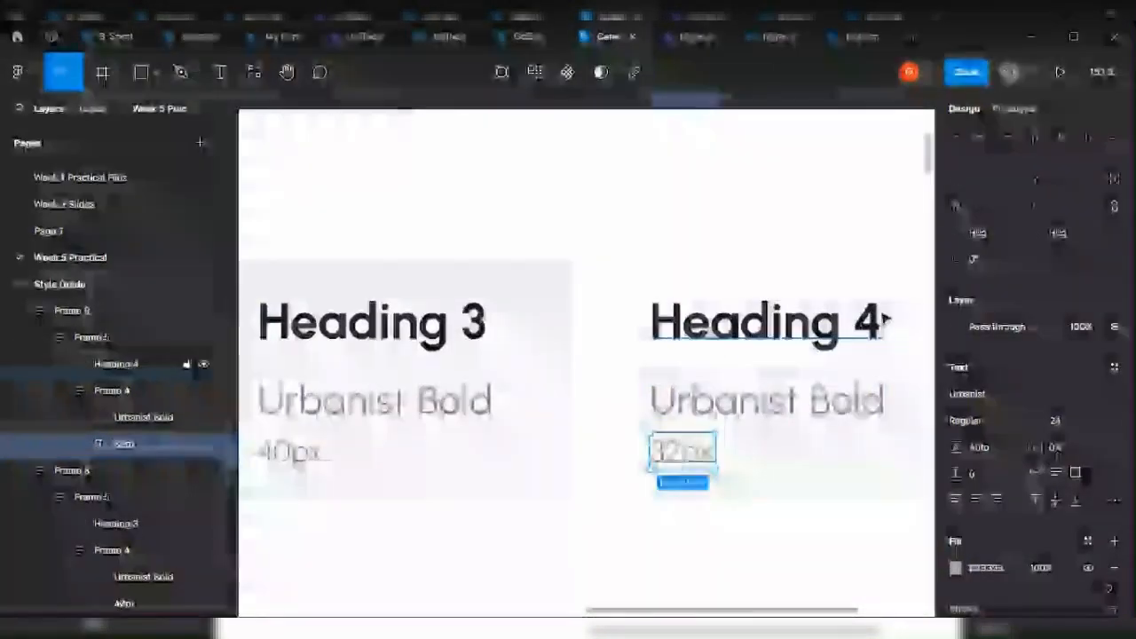
click(1098, 421)
click(1095, 408)
Stretch the Heading 4 card to a height of about 192 and duplicate it below the Heading 1 card at about X 95, Y 686.
scroll(723, 400, down, 3)
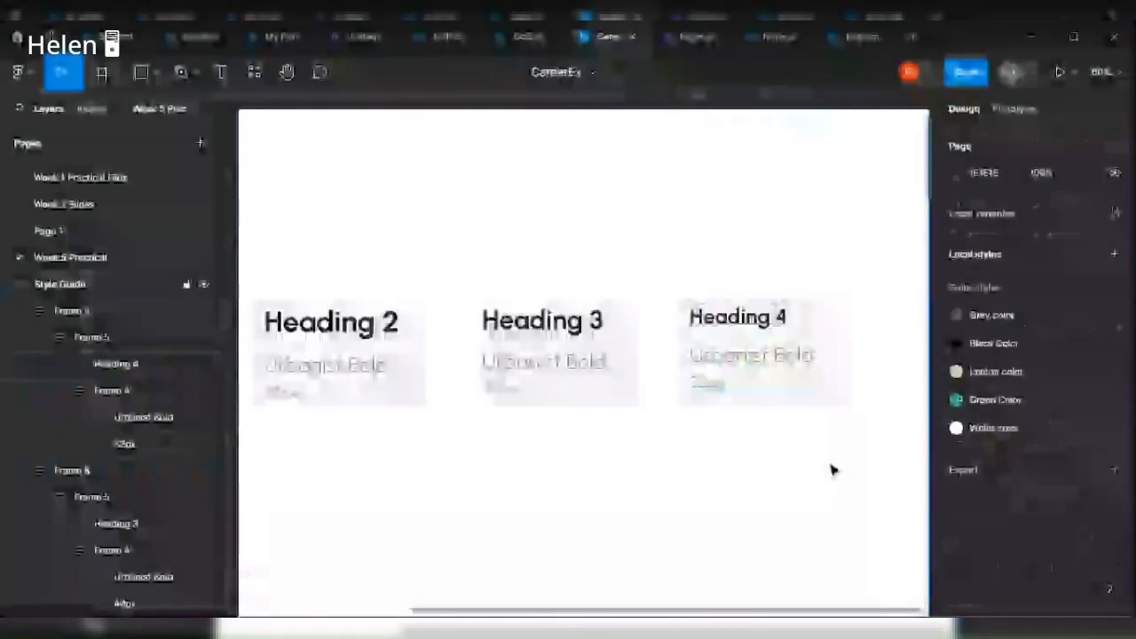
scroll(832, 469, down, 3)
click(817, 414)
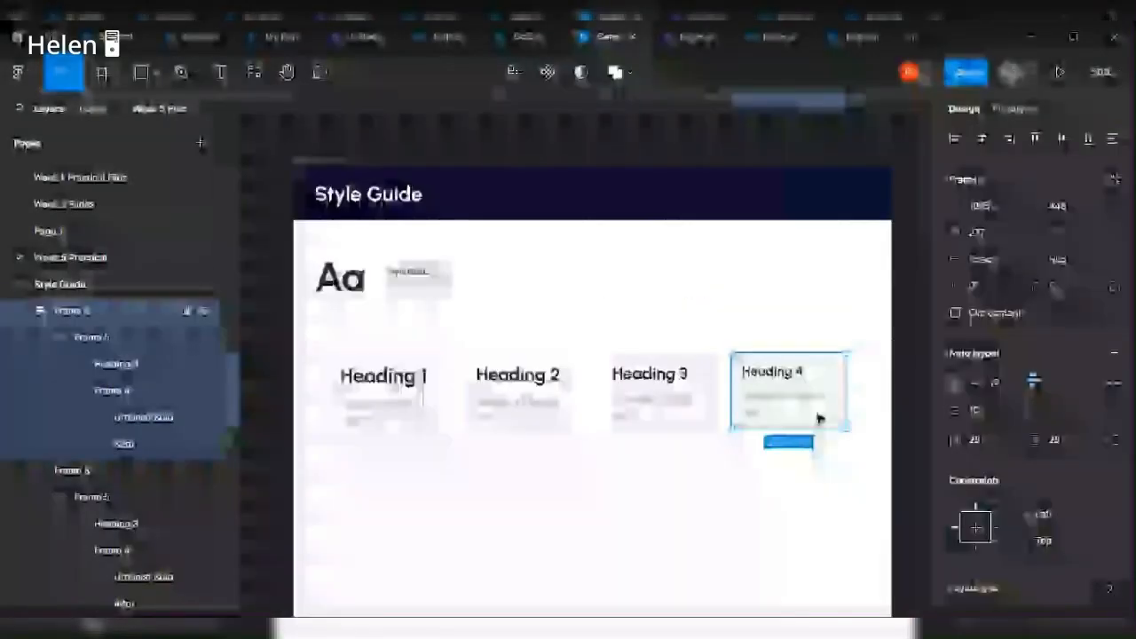
scroll(749, 427, up, 5)
drag(749, 426, 749, 435)
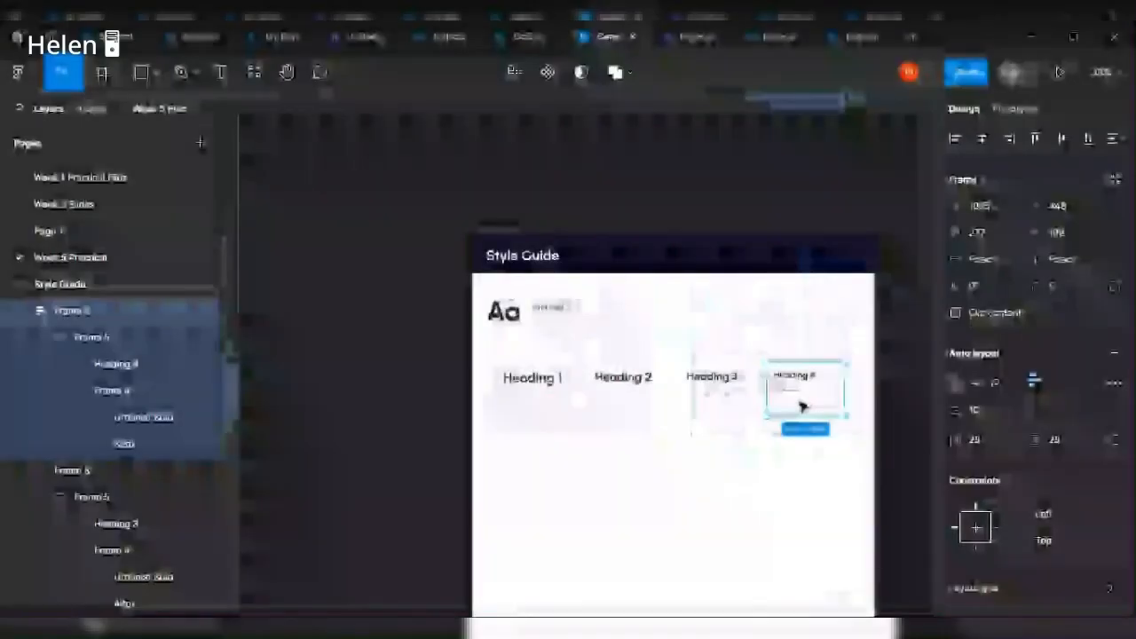
drag(801, 407, 533, 471)
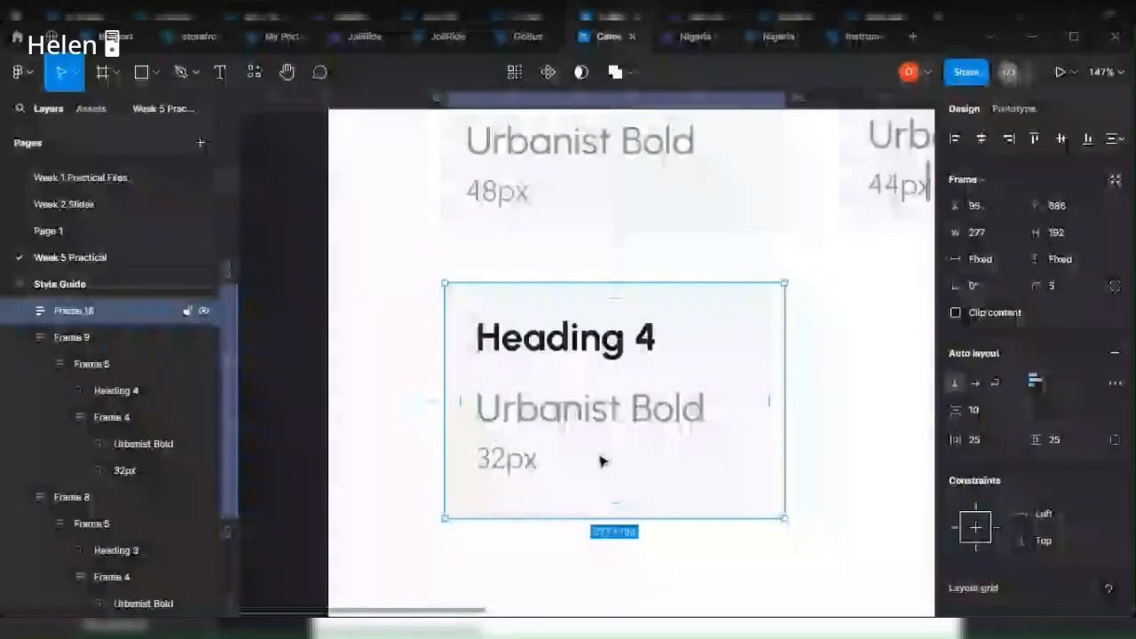
Line up the copied card below the Heading 1 card, retitle it "Heading 5" and open the title's font size.
drag(601, 459, 612, 453)
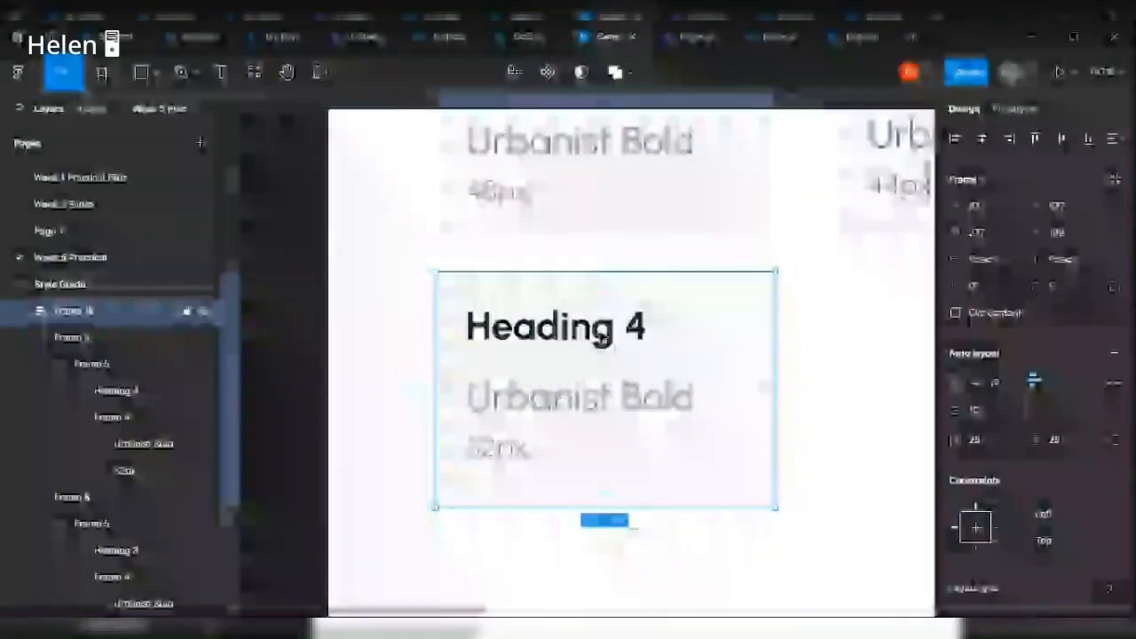
scroll(733, 376, down, 5)
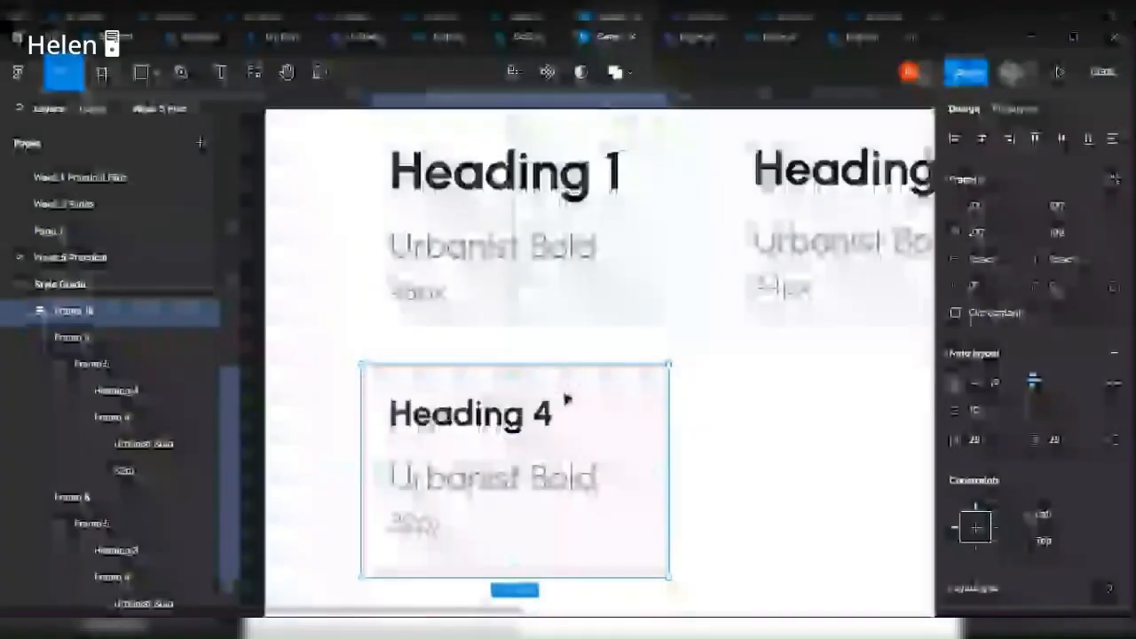
scroll(460, 461, up, 5)
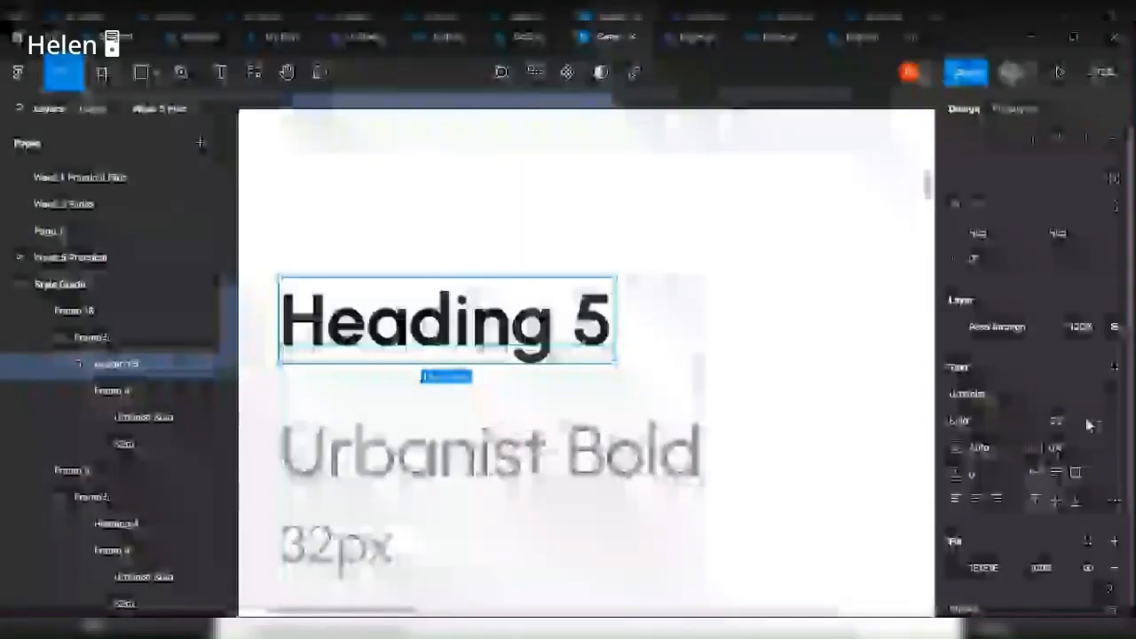
click(1063, 421)
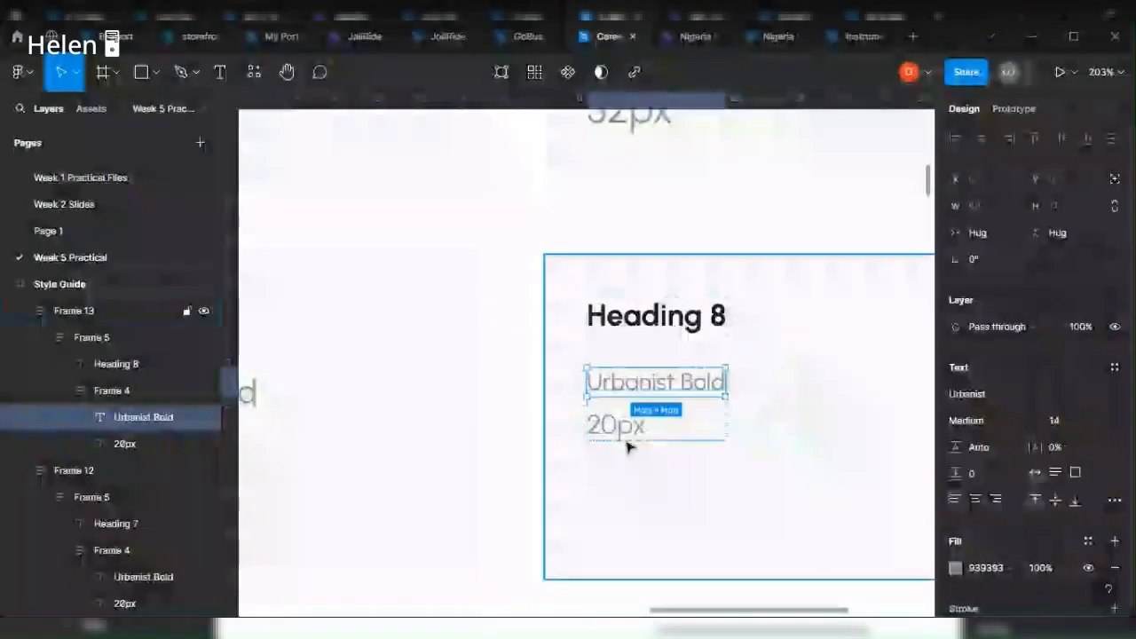
Set the font size of the grey "20px" label in the Heading 8 card to 12.
click(627, 441)
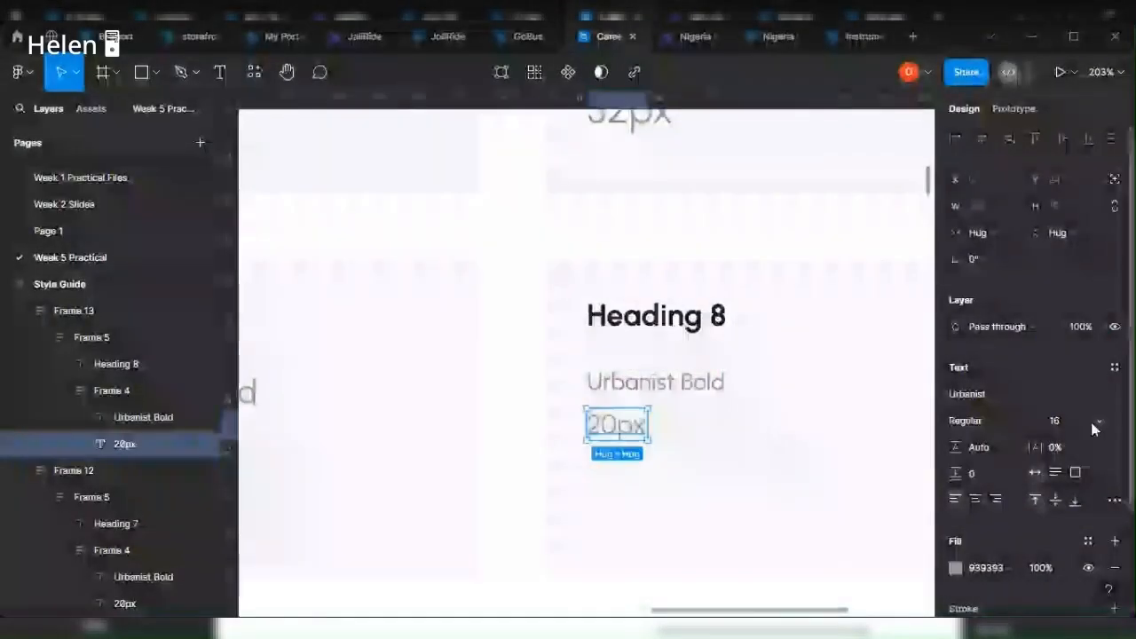
click(1095, 426)
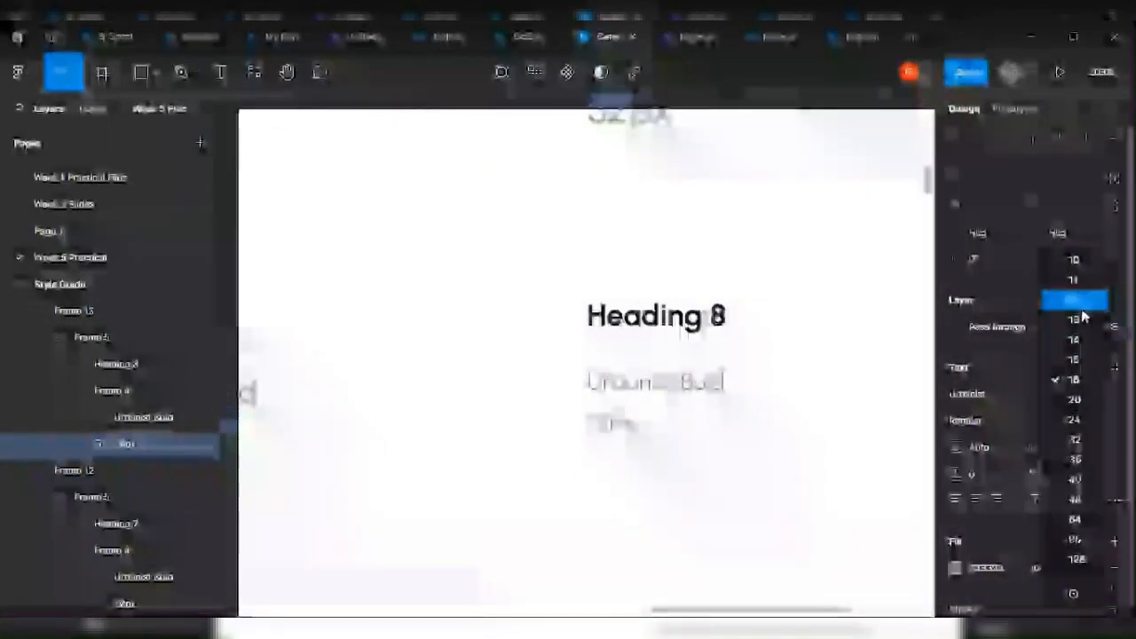
click(826, 391)
Duplicate the Heading 8 card below the Heading 5 card at about X 87, Y 898, starting a third row.
click(713, 473)
scroll(713, 474, down, 10)
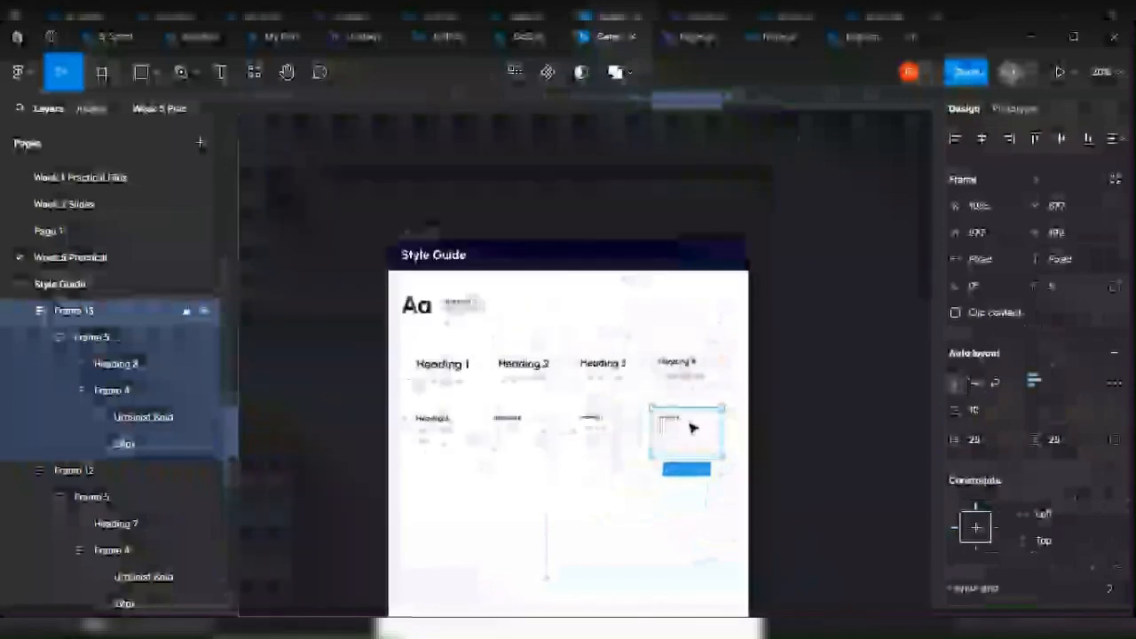
drag(691, 431, 449, 479)
scroll(446, 470, up, 5)
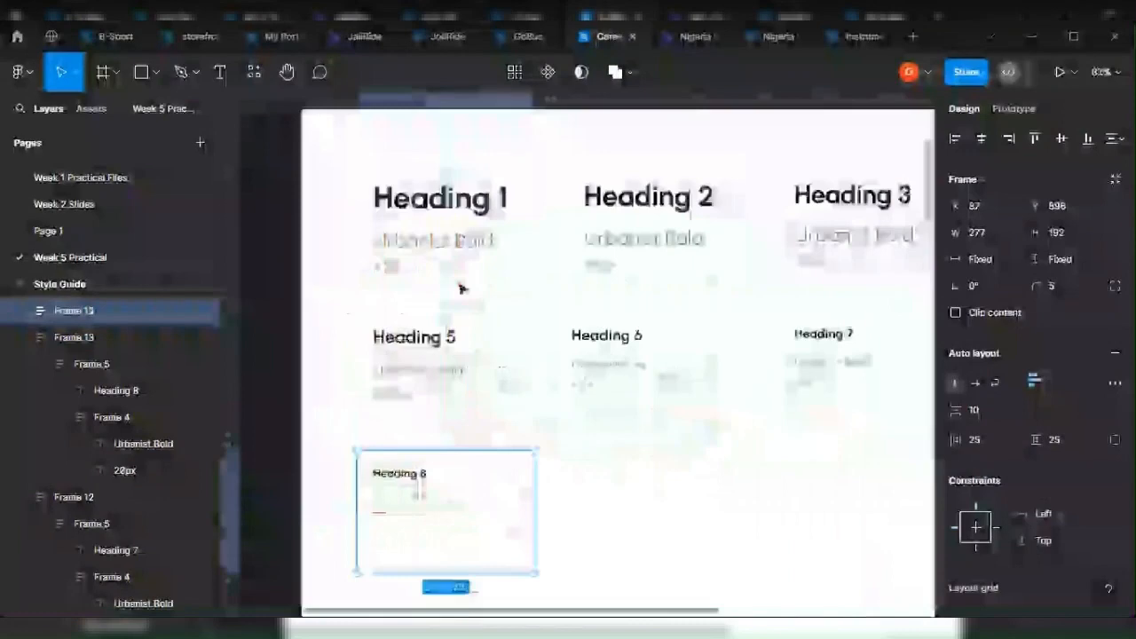
Change the font style label in the Heading 3 card to "Urbanist SemiBold".
scroll(462, 289, down, 4)
scroll(482, 370, up, 4)
scroll(612, 404, up, 2)
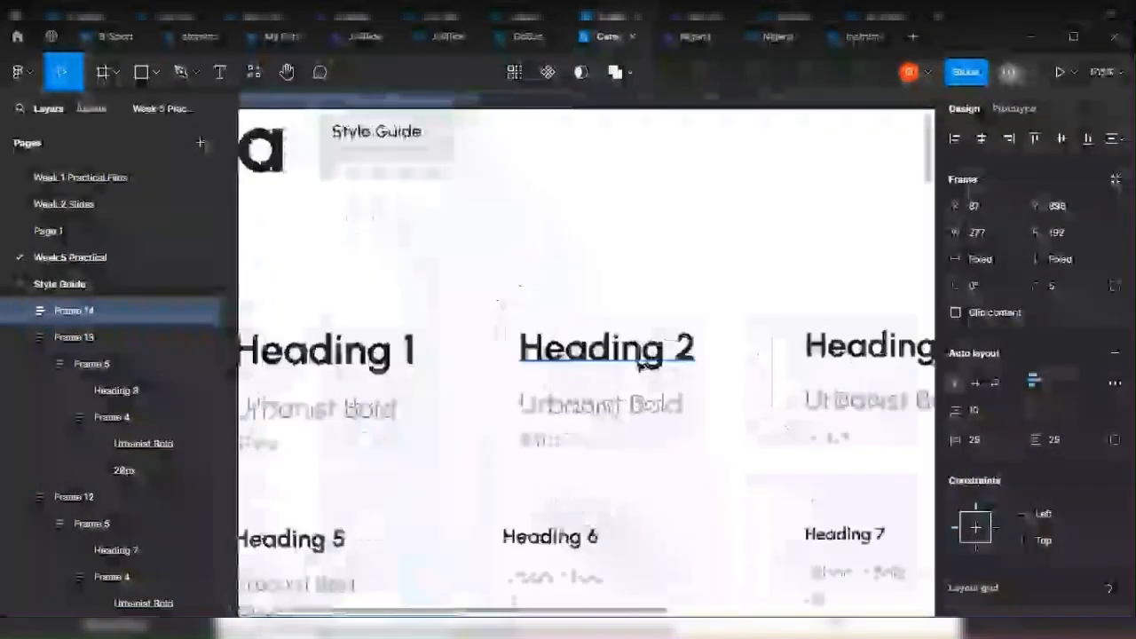
scroll(578, 399, down, 2)
scroll(621, 413, up, 4)
scroll(637, 413, up, 2)
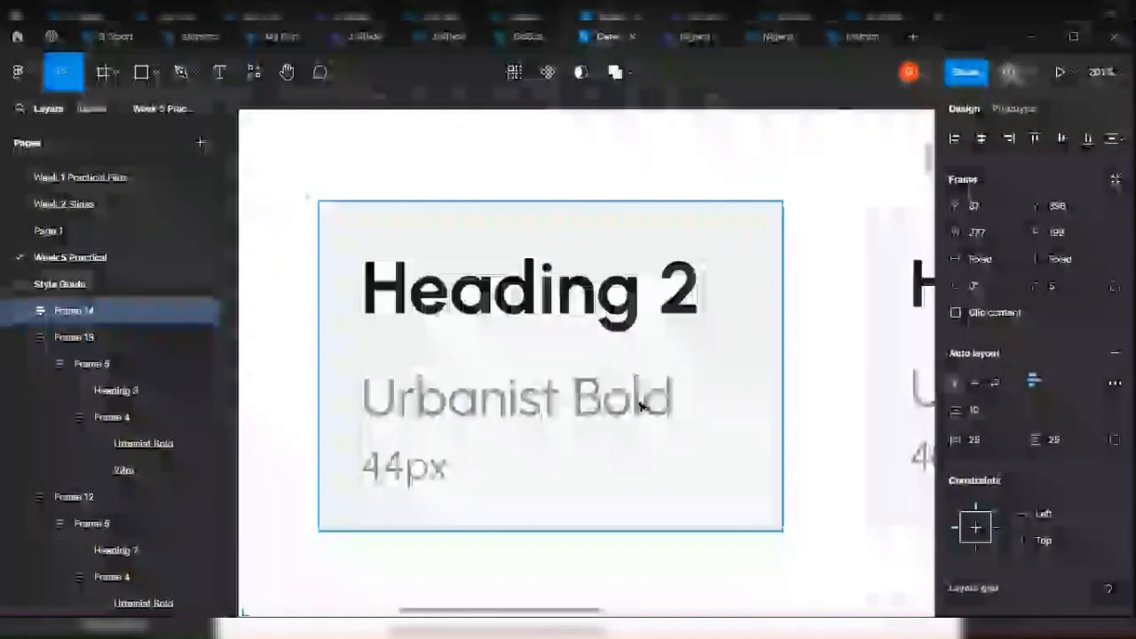
scroll(641, 406, down, 3)
scroll(710, 391, right, 1)
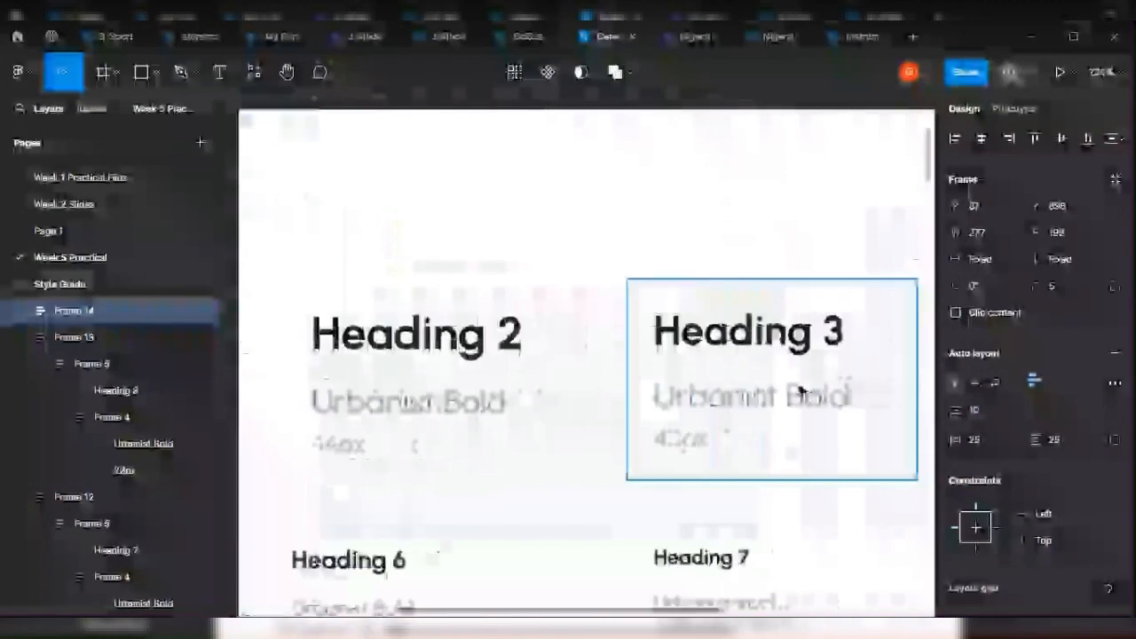
double_click(802, 391)
double_click(802, 391)
drag(785, 399, 880, 404)
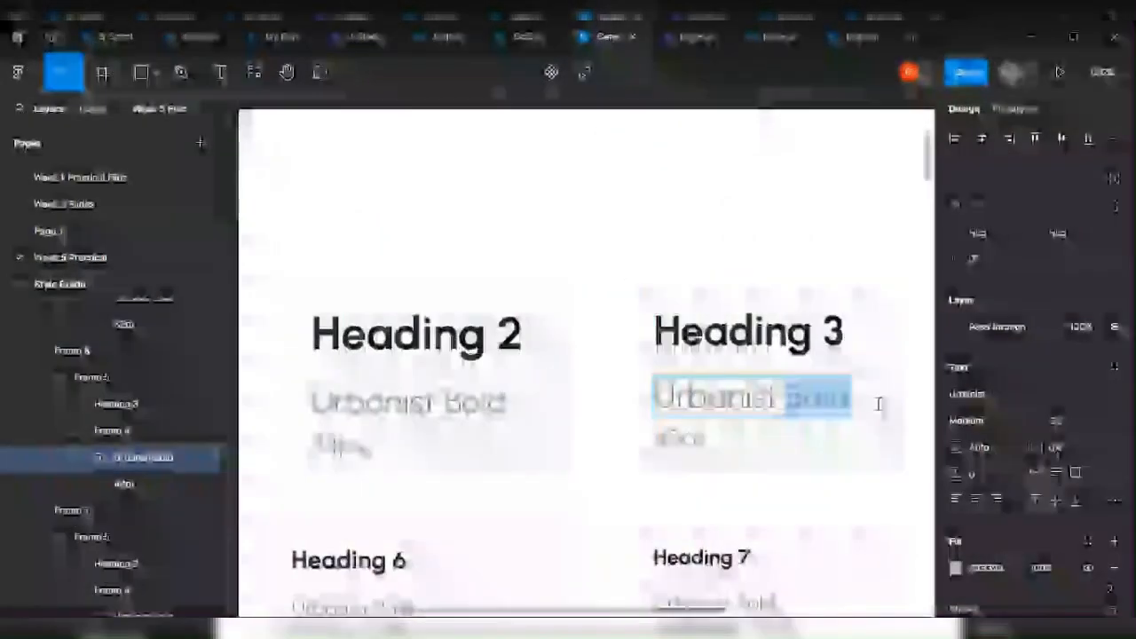
text(Semi)
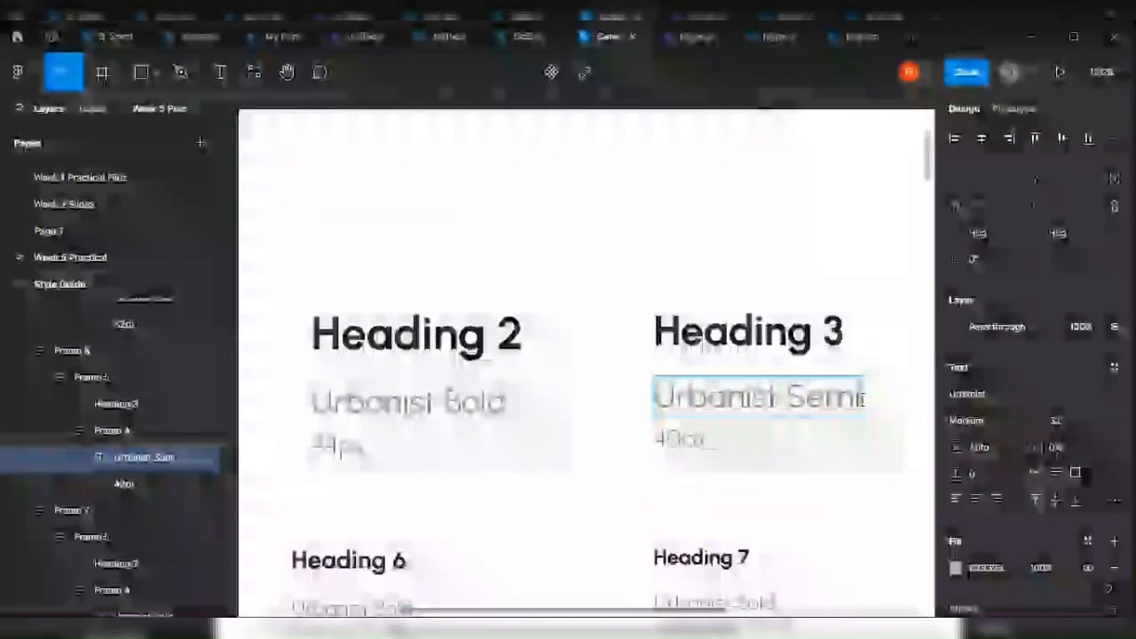
text(Bold)
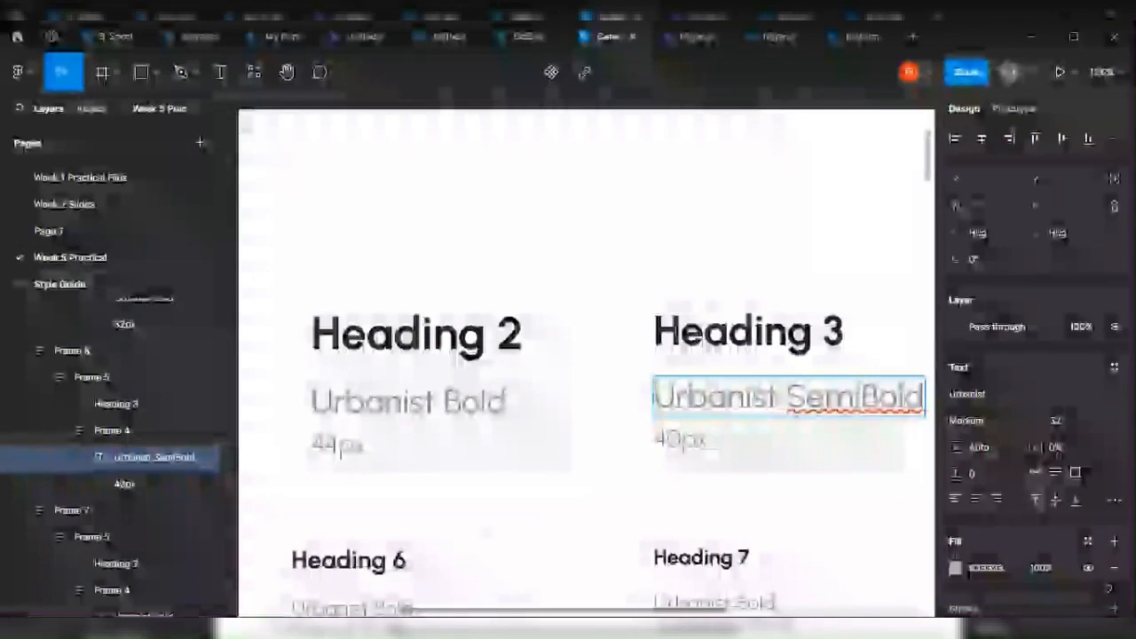
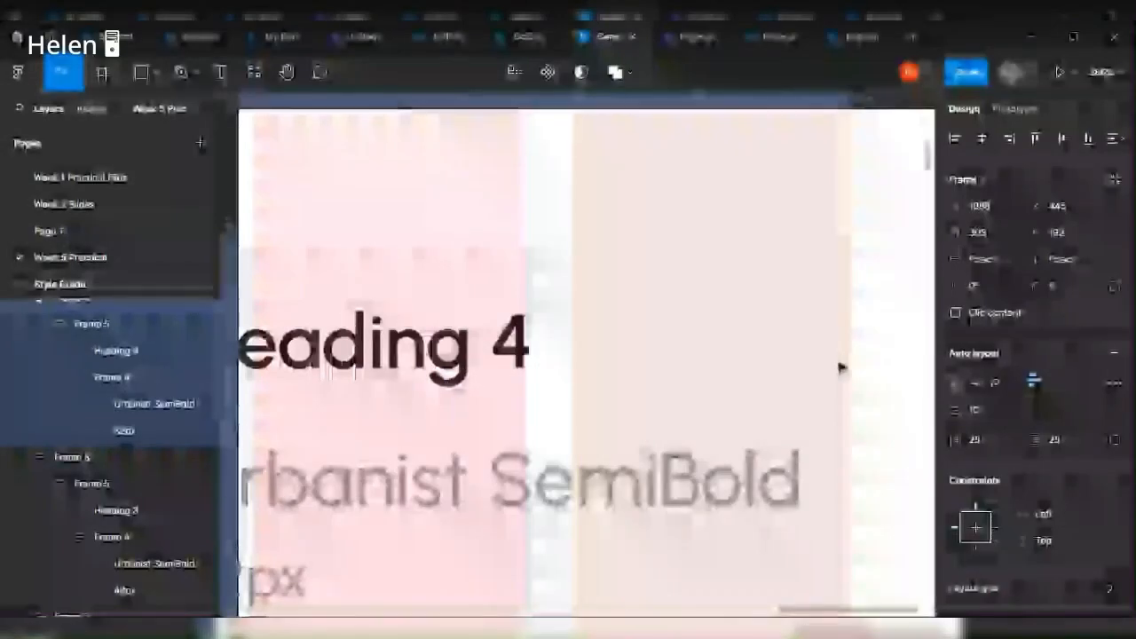
Select the Heading 1 to Heading 4 cards, align their tops and tidy up the spacing between them.
scroll(808, 308, down, 3)
scroll(808, 308, down, 3)
click(739, 369)
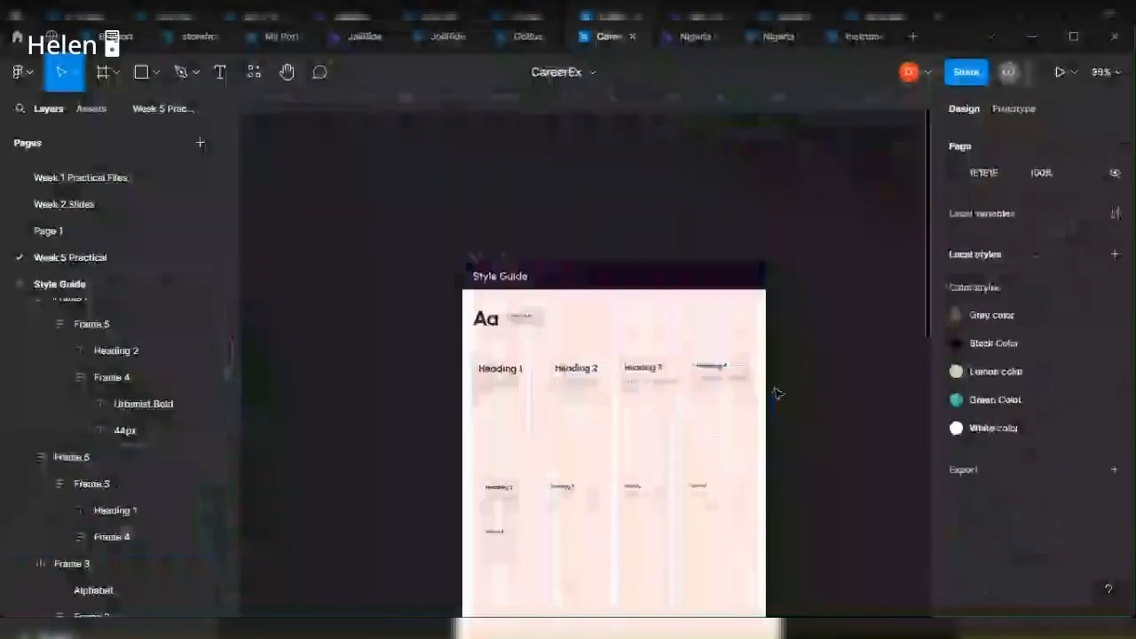
drag(777, 394, 487, 364)
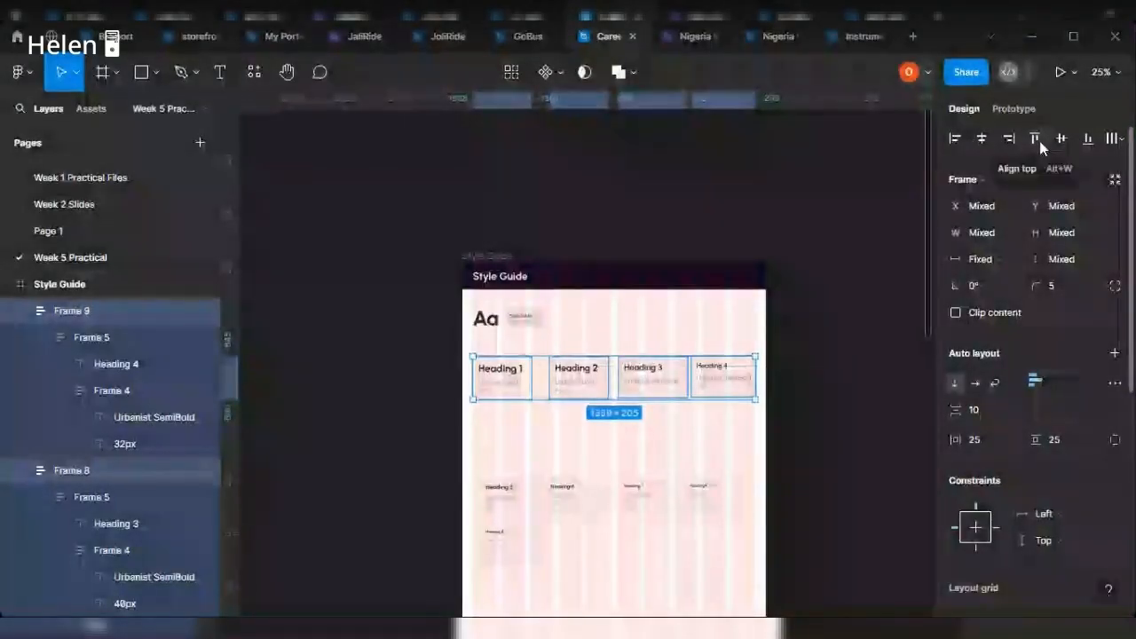
click(1041, 142)
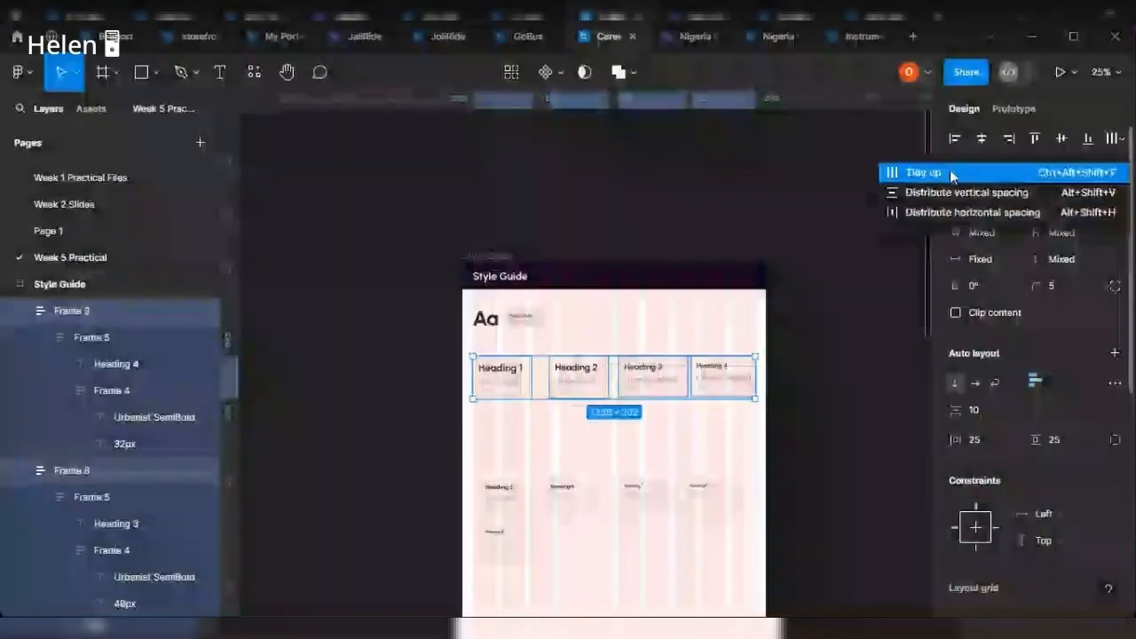
click(906, 172)
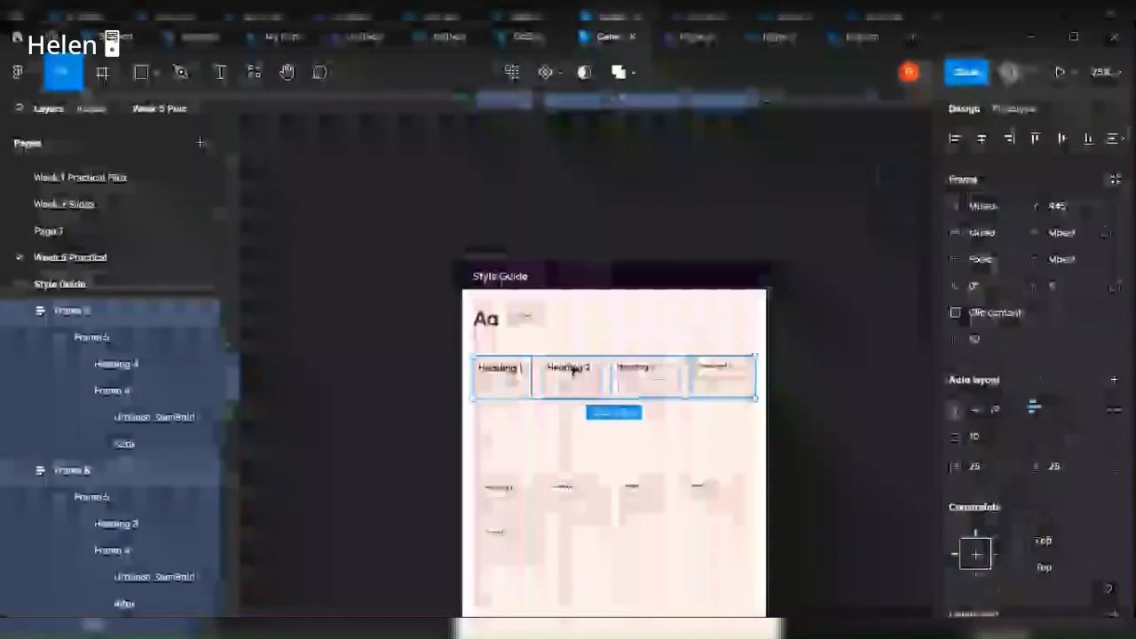
Match the Heading 2, Heading 3 and Heading 4 cards to the Heading 1 card's height of 202.
scroll(572, 372, up, 3)
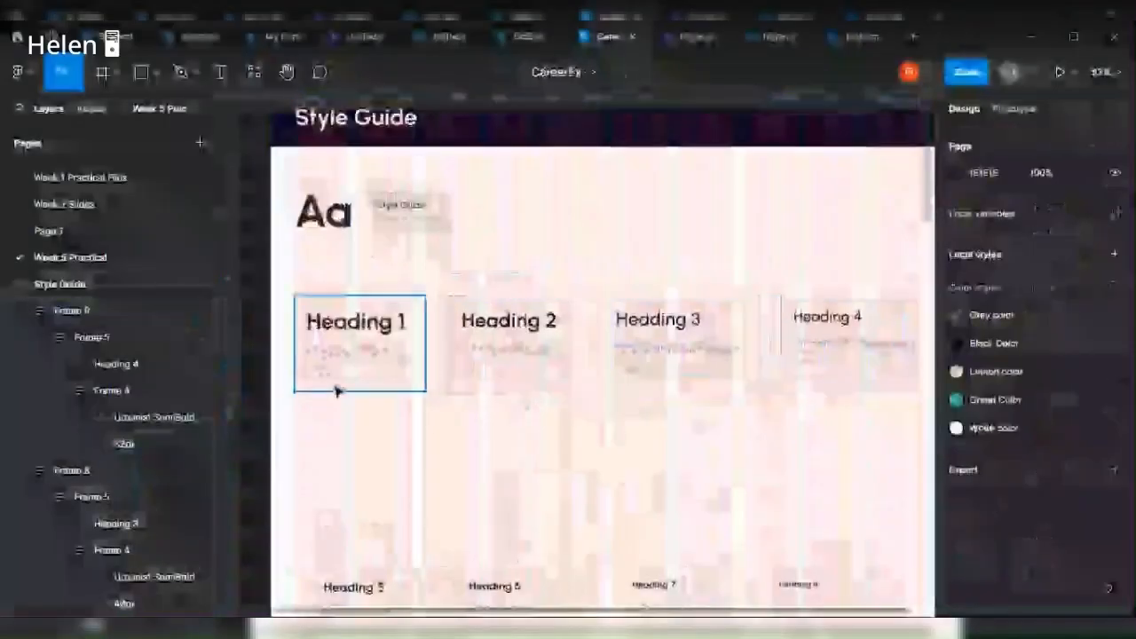
click(337, 388)
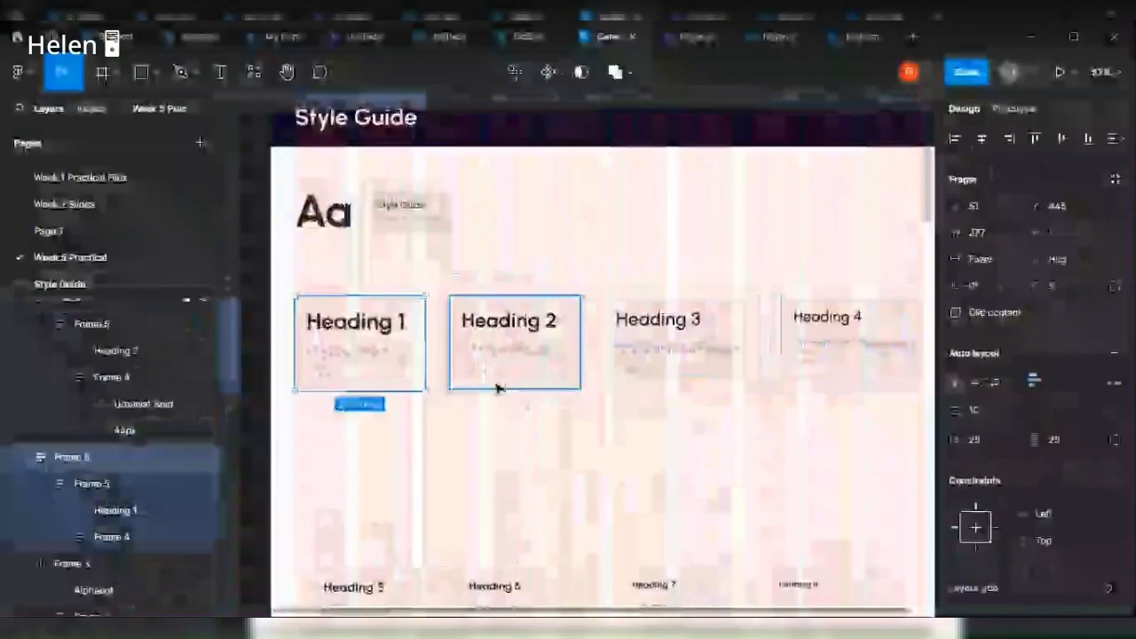
click(480, 386)
scroll(480, 387, up, 2)
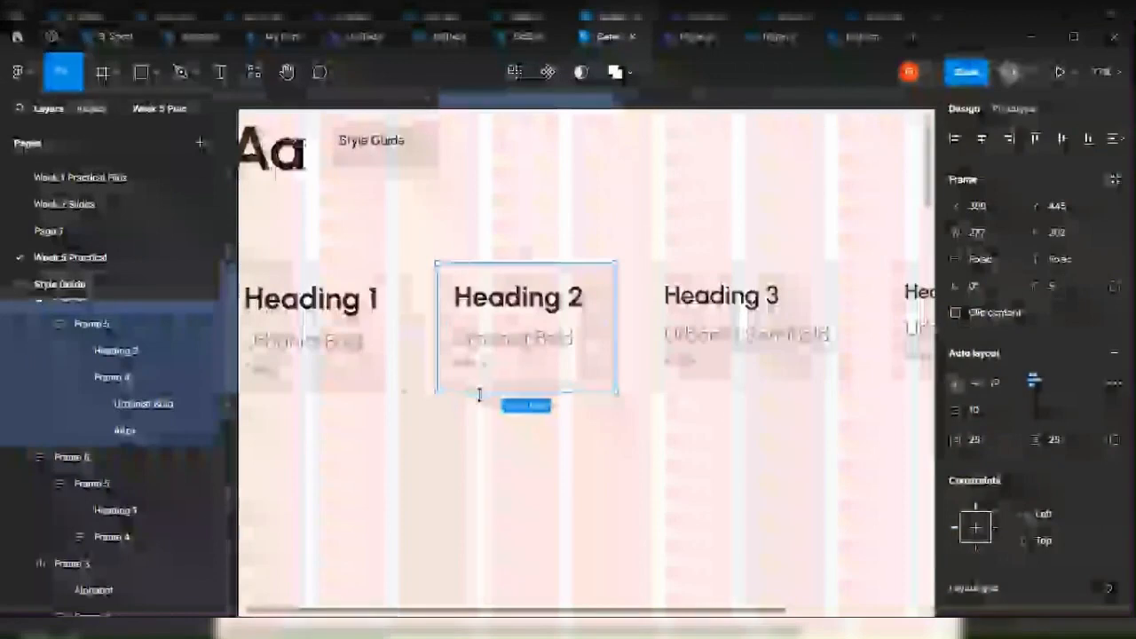
click(695, 390)
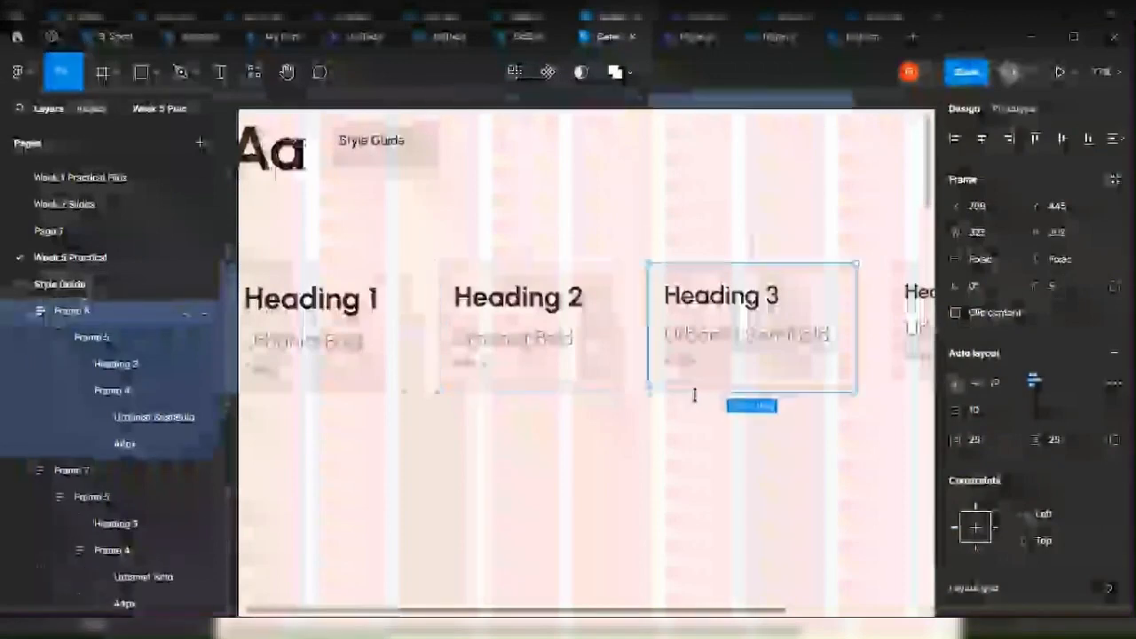
scroll(893, 372, right, 2)
click(888, 375)
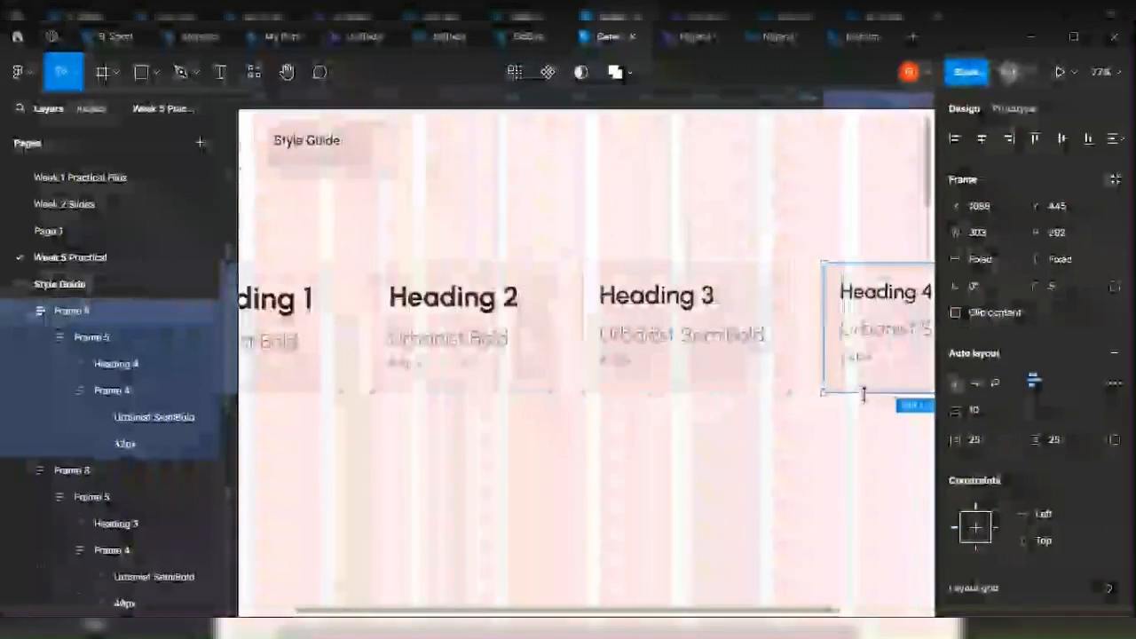
Try to align the inner text frames of the Heading 4 and Heading 3 cards left and vertically centred.
scroll(680, 368, down, 3)
double_click(797, 346)
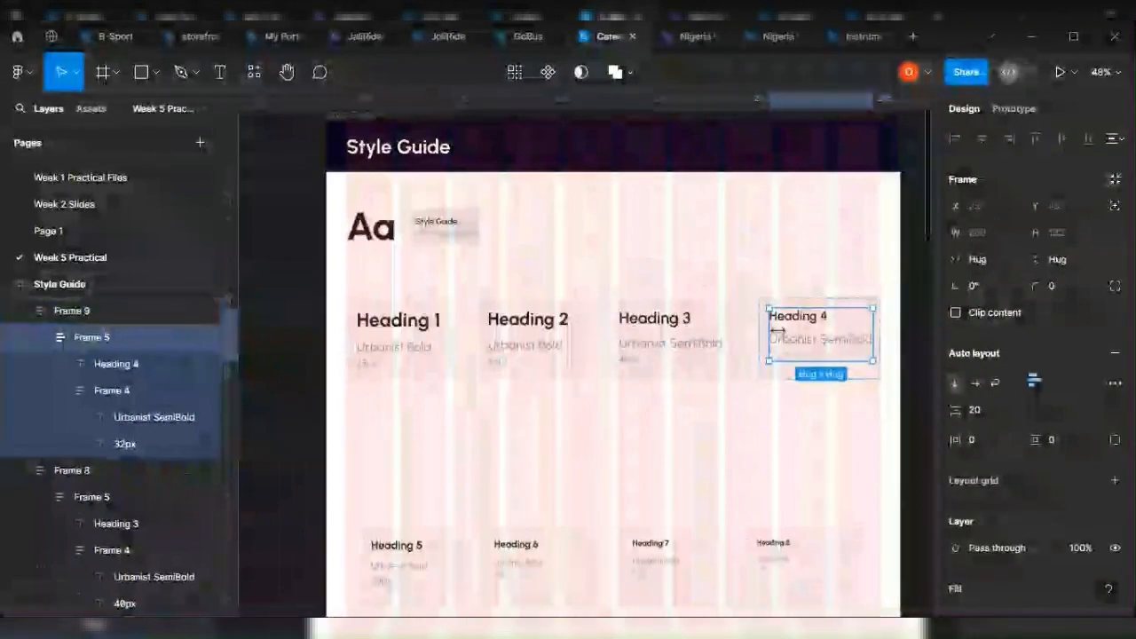
click(1035, 397)
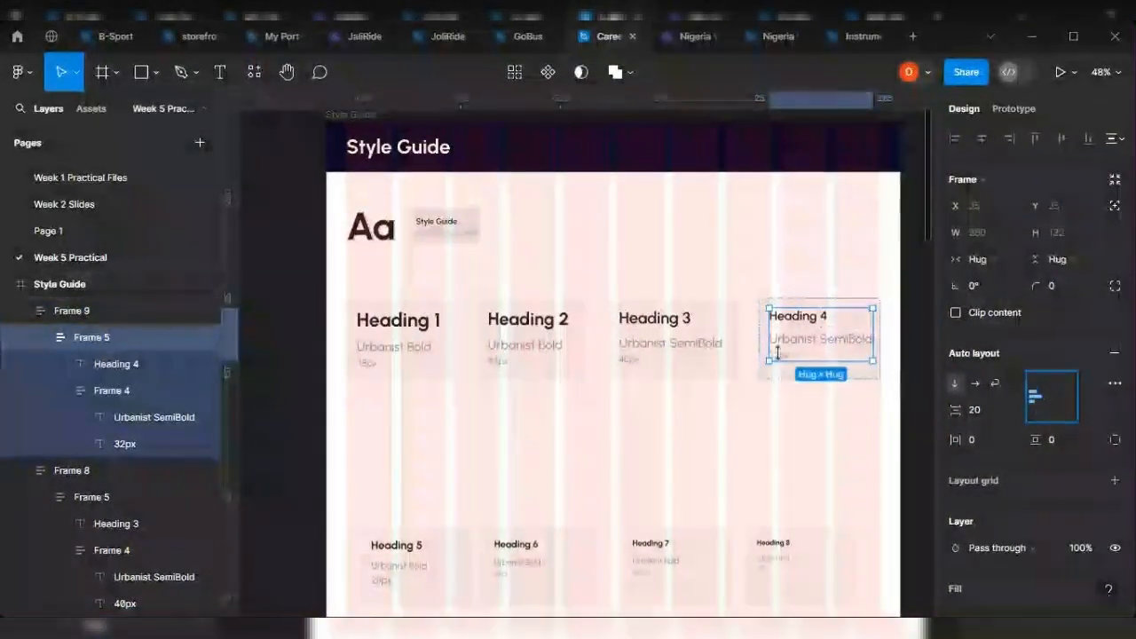
click(718, 349)
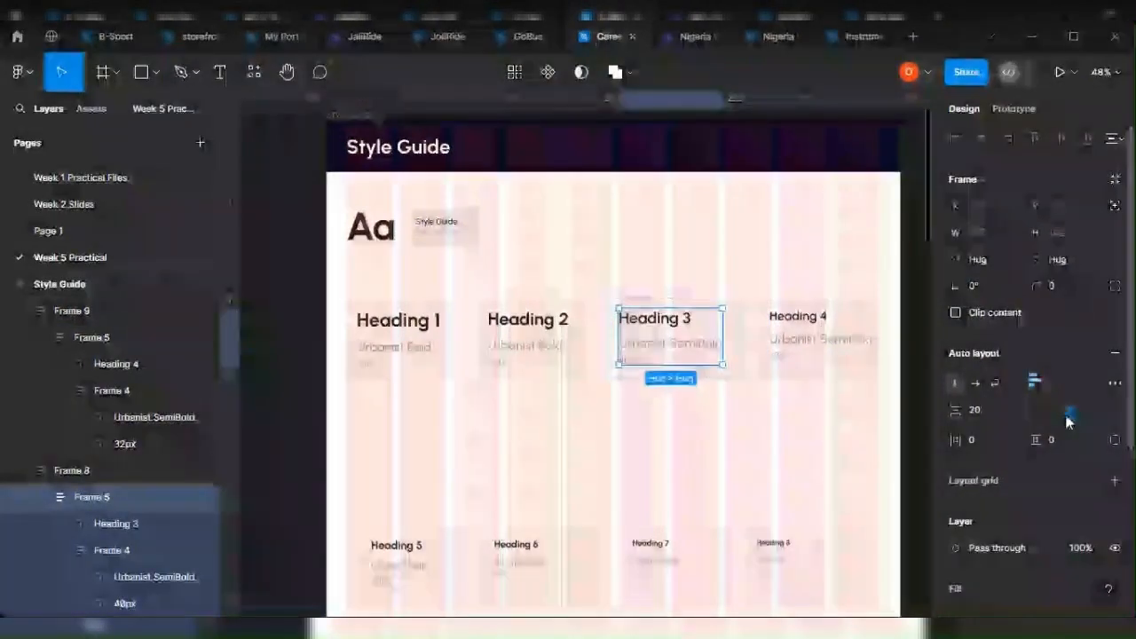
click(1035, 397)
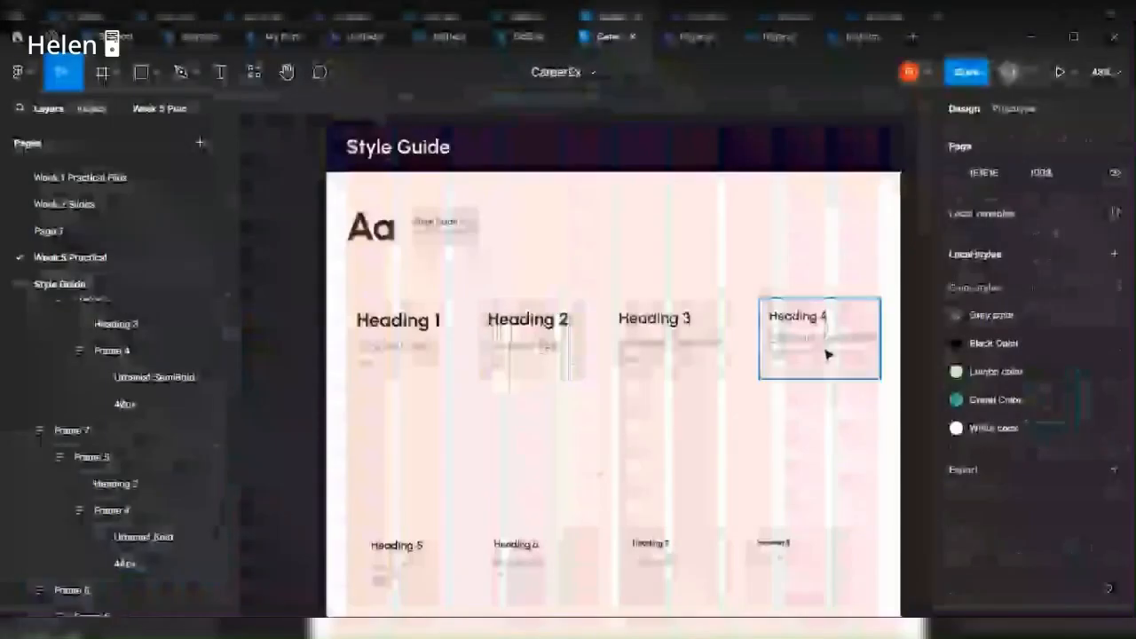
Set the auto layout alignment of the Heading 4, Heading 3 and Heading 2 cards to left and vertically centred.
click(826, 353)
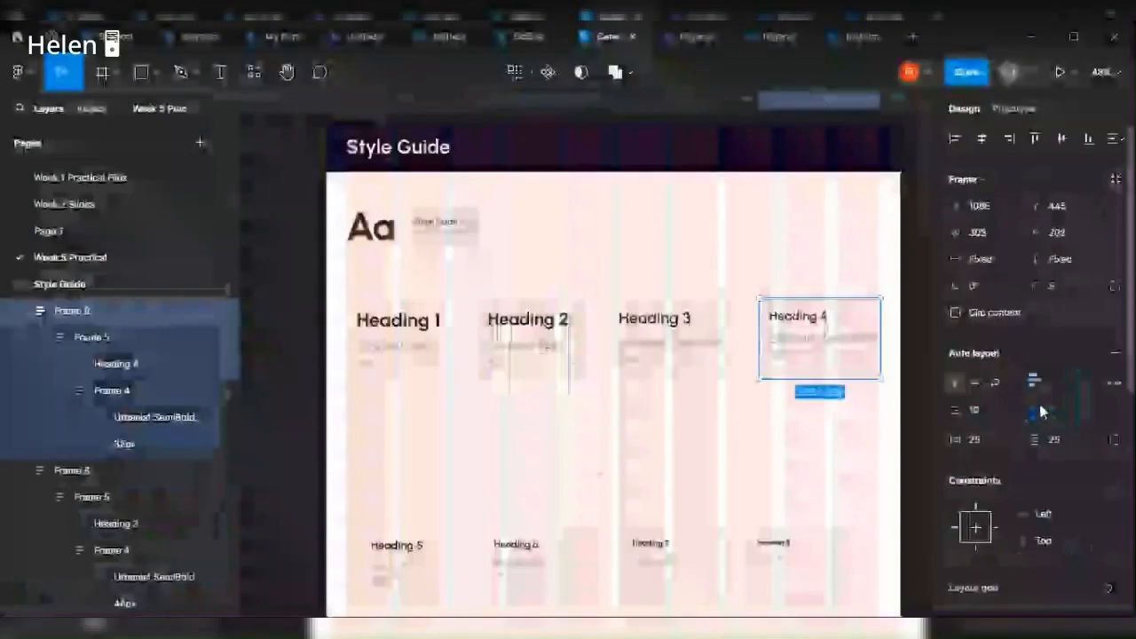
click(652, 361)
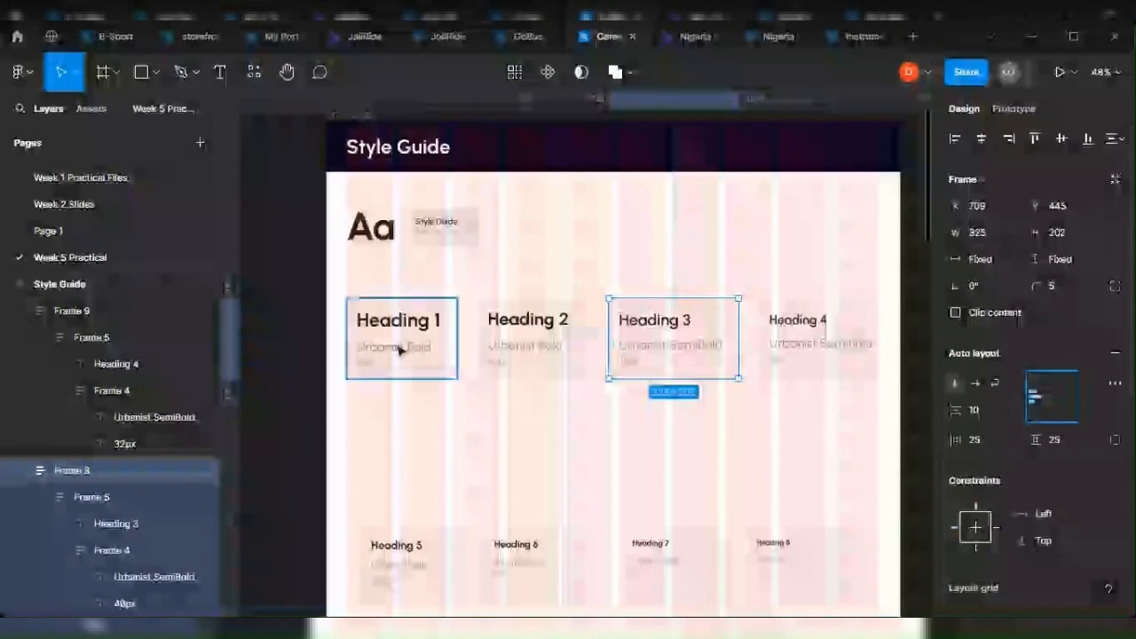
click(526, 358)
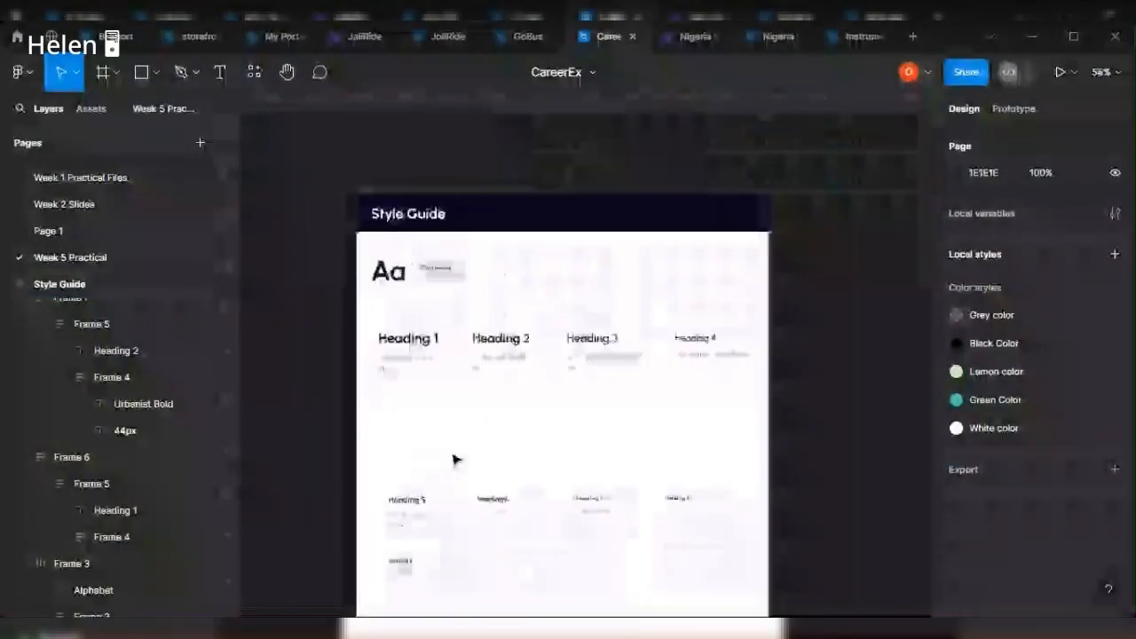
Move the Heading 5 card directly beneath the Heading 1 card, to about X 52, Y 685.
ctrl+scroll(457, 459, up, 3)
click(425, 450)
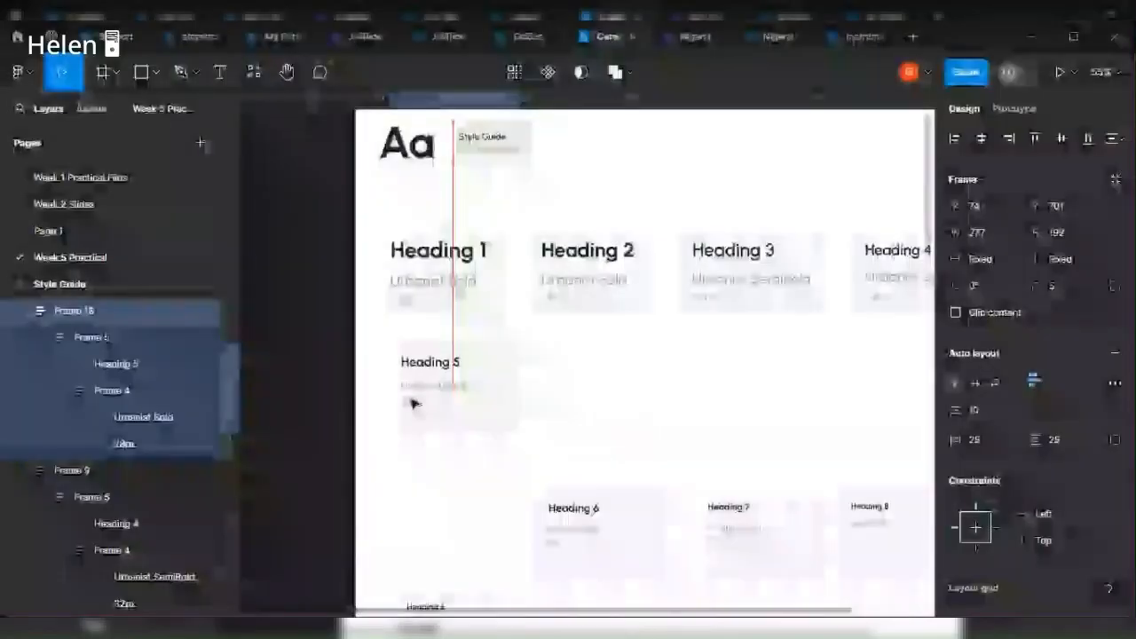
key(alt)
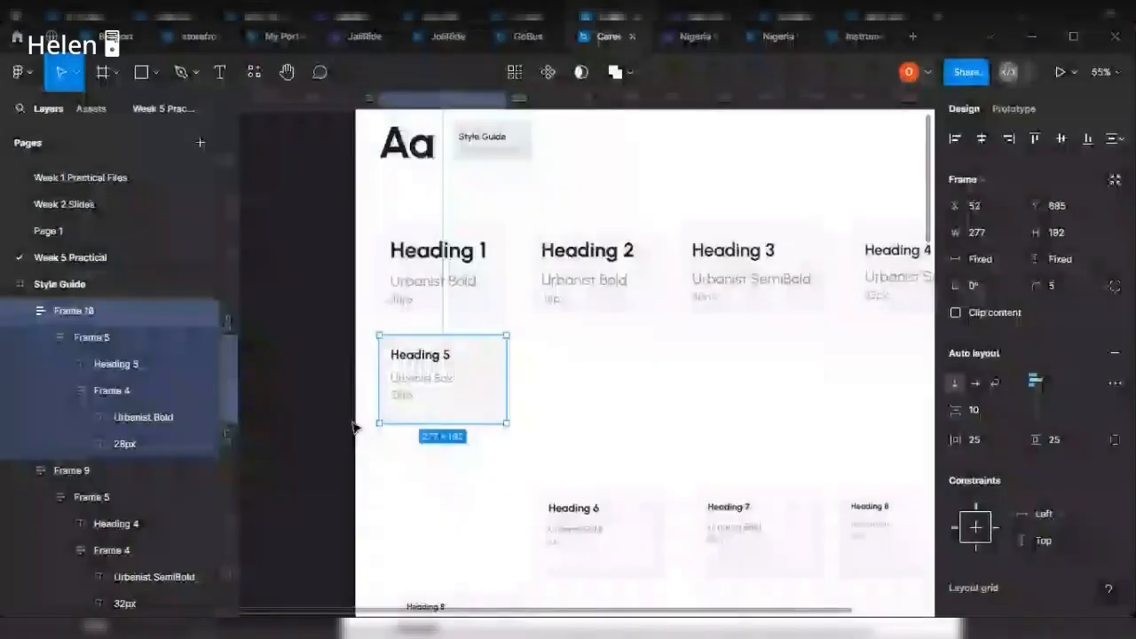
Change the font style label in the Heading 5 card to "Urbanist SemiBold".
scroll(356, 426, down, 2)
scroll(717, 394, up, 5)
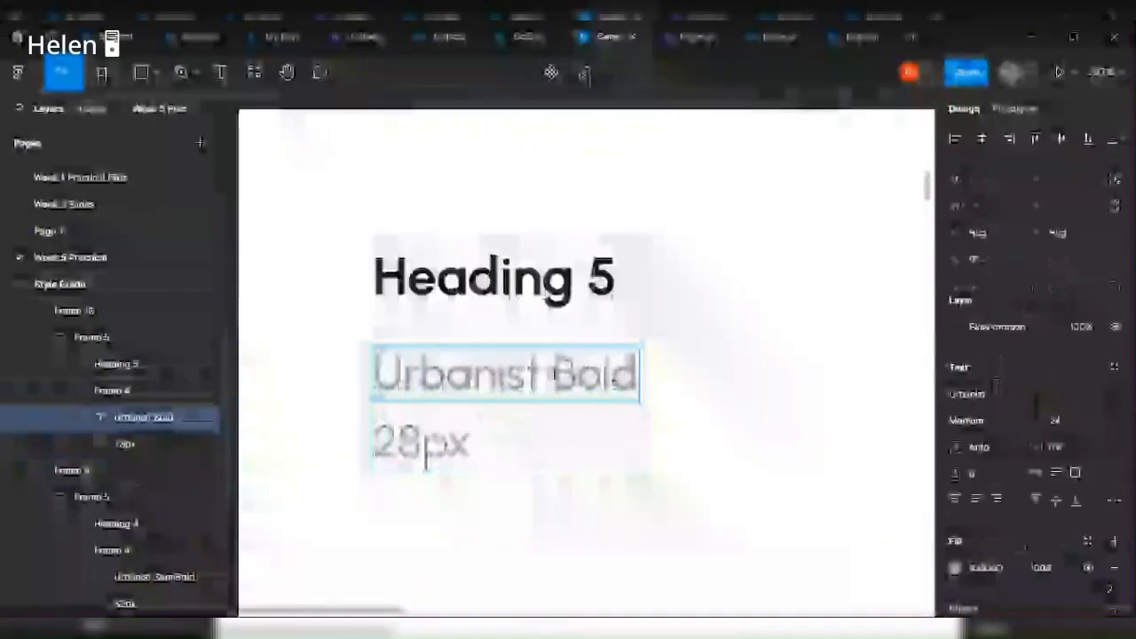
text(SemiBold)
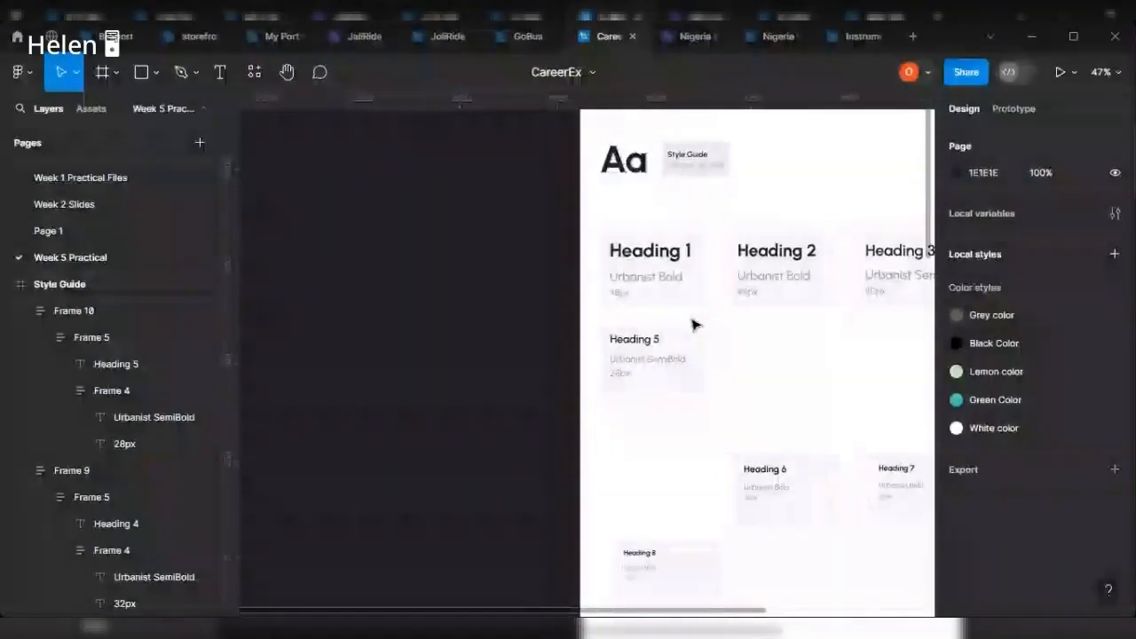
Move the Heading 6 card directly beneath the Heading 2 card, to about X 380, Y 691.
scroll(692, 323, right, 3)
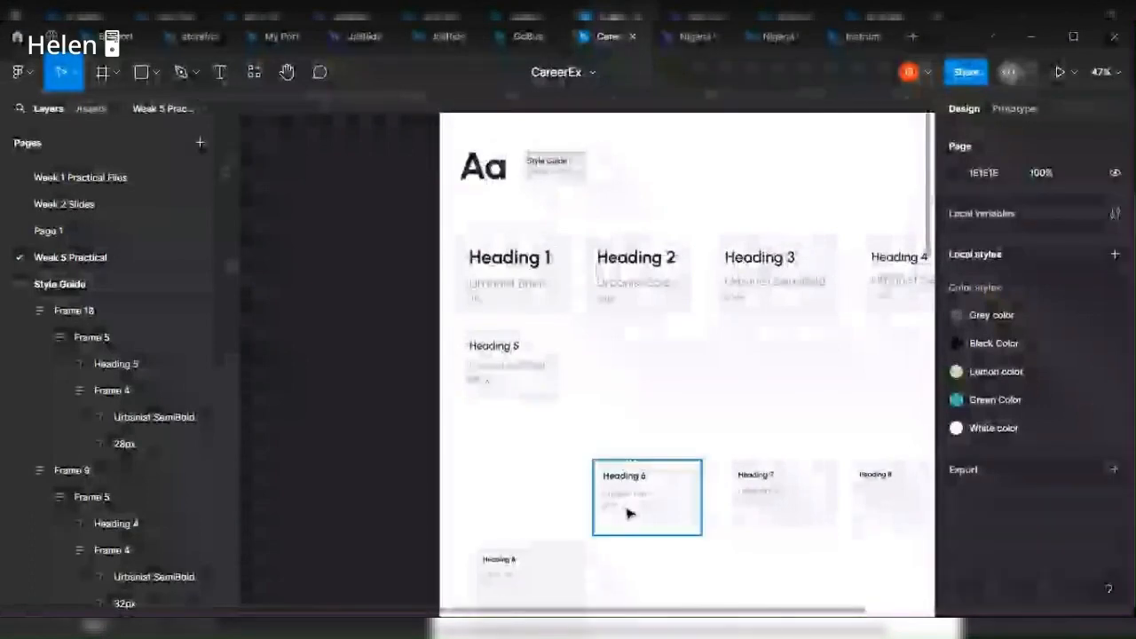
click(633, 510)
drag(633, 511, 627, 382)
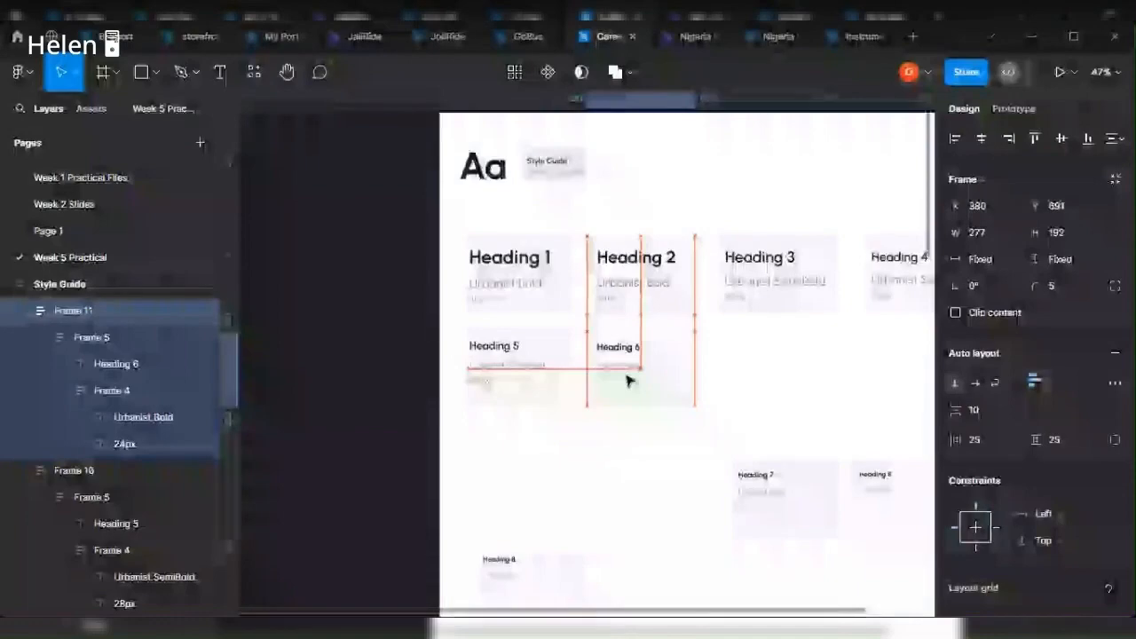
scroll(629, 381, up, 5)
click(456, 352)
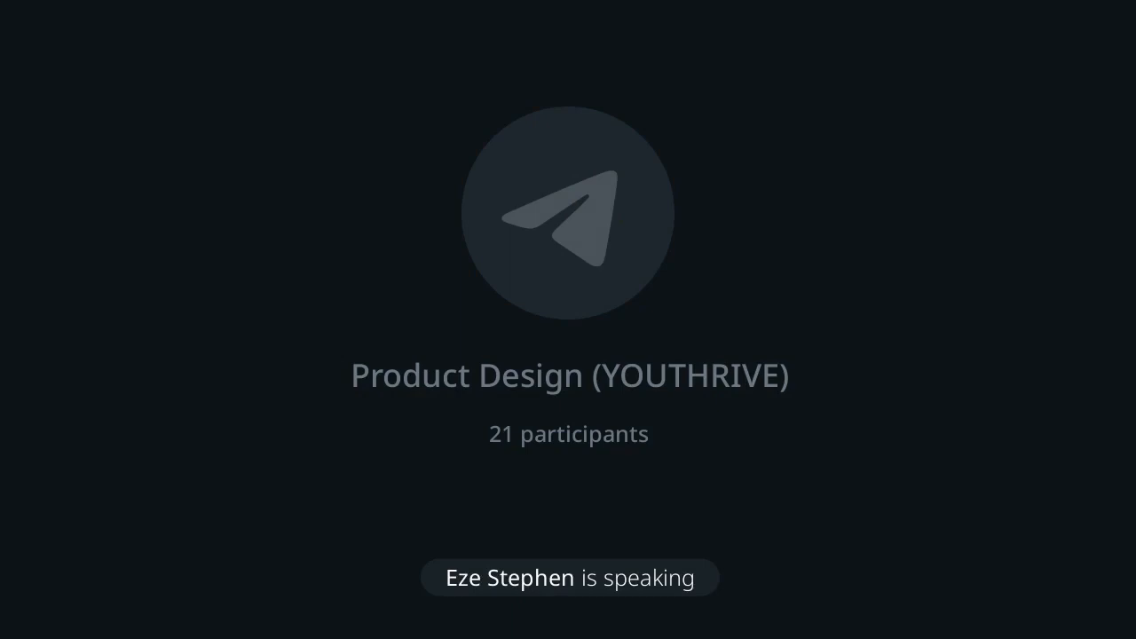
Set the auto layout alignment of the Heading 6 card to left and vertically centred.
scroll(708, 365, up, 3)
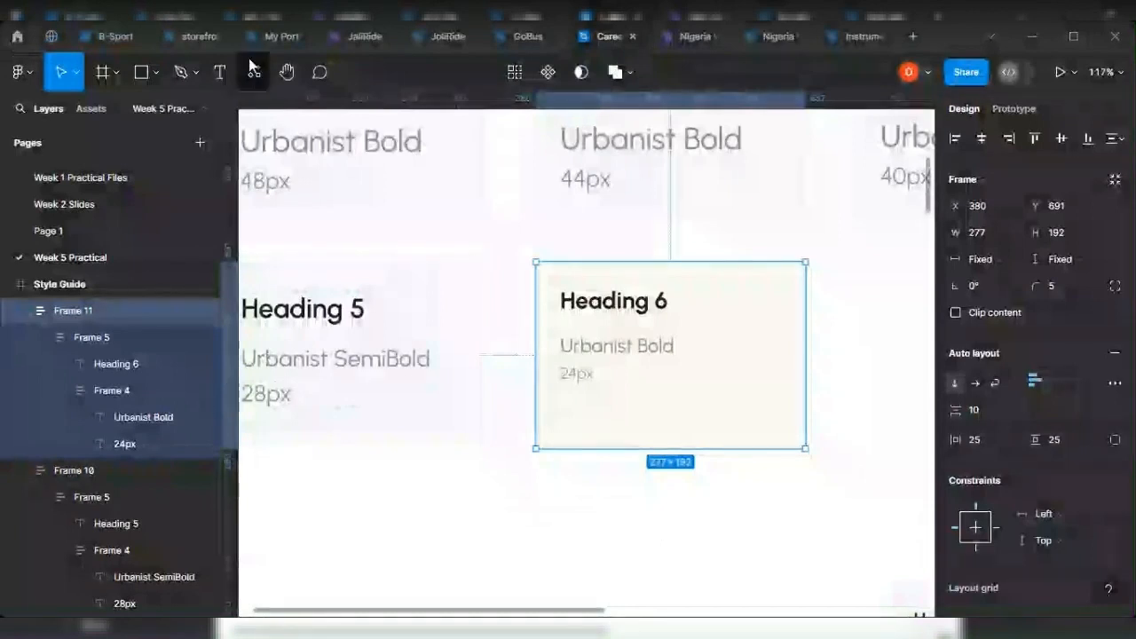
scroll(609, 343, up, 1)
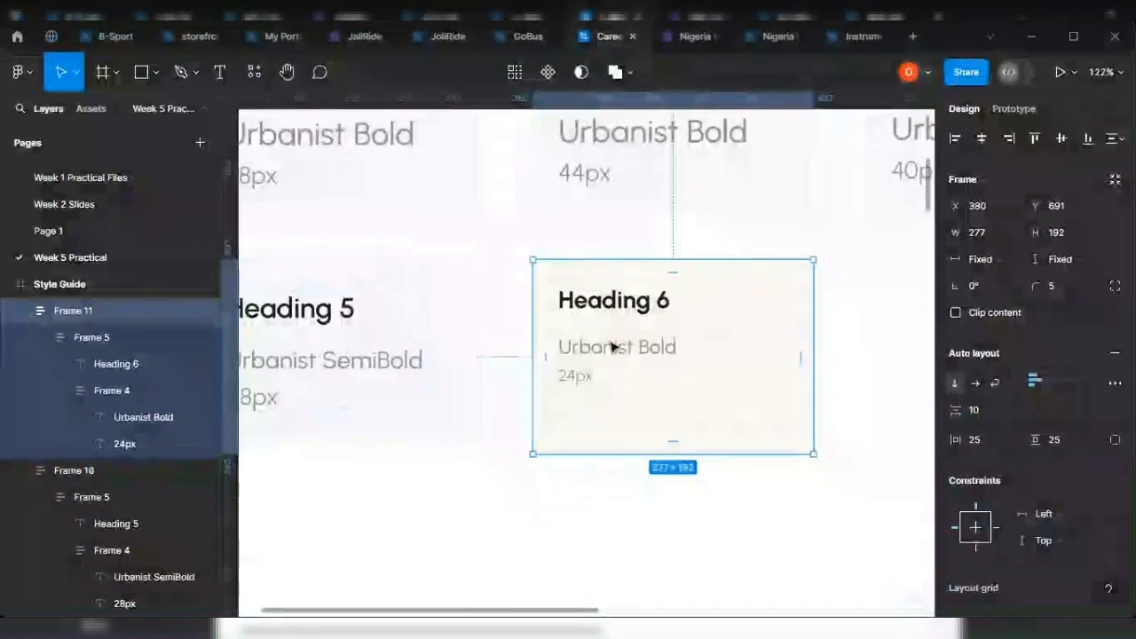
click(1035, 397)
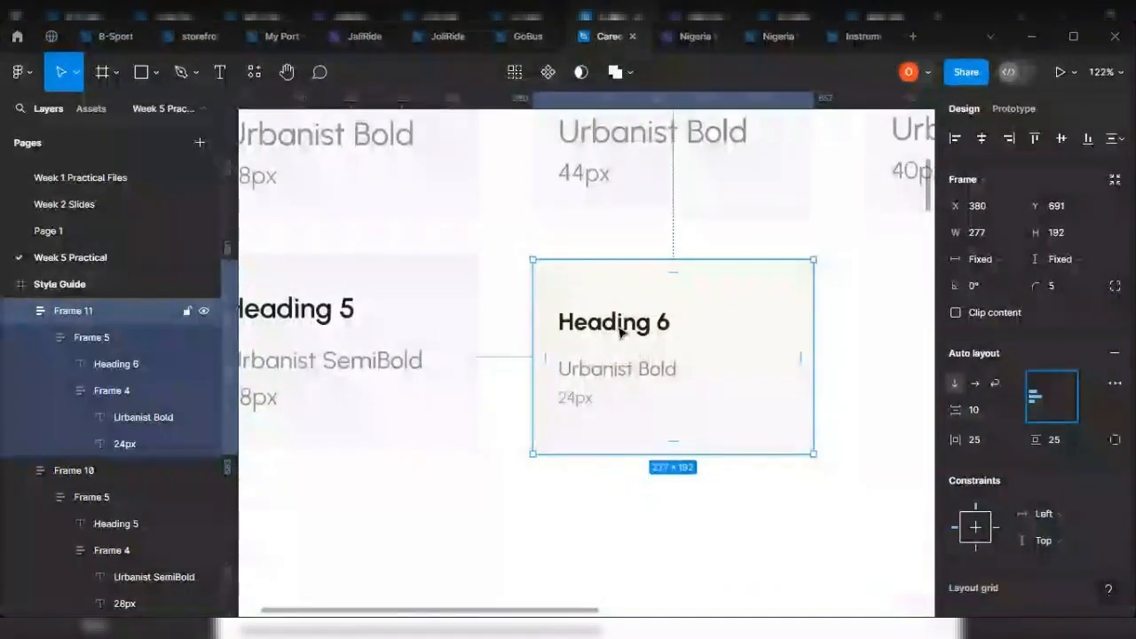
Set the font weight of the Heading 6 card's title and font style label to SemiBold.
double_click(610, 379)
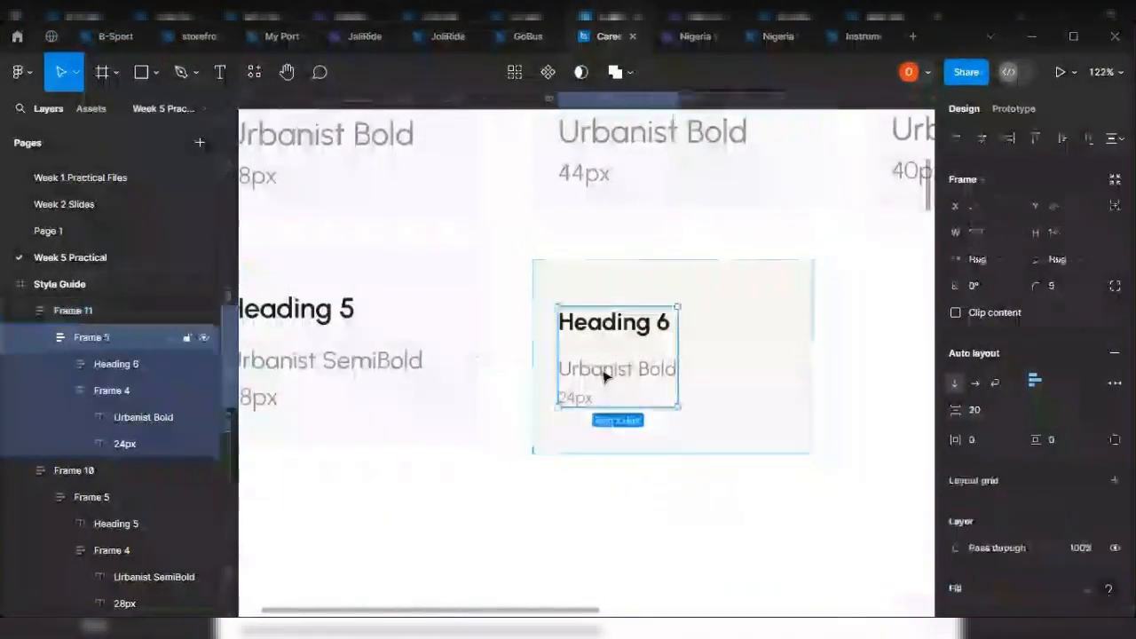
double_click(605, 378)
double_click(604, 378)
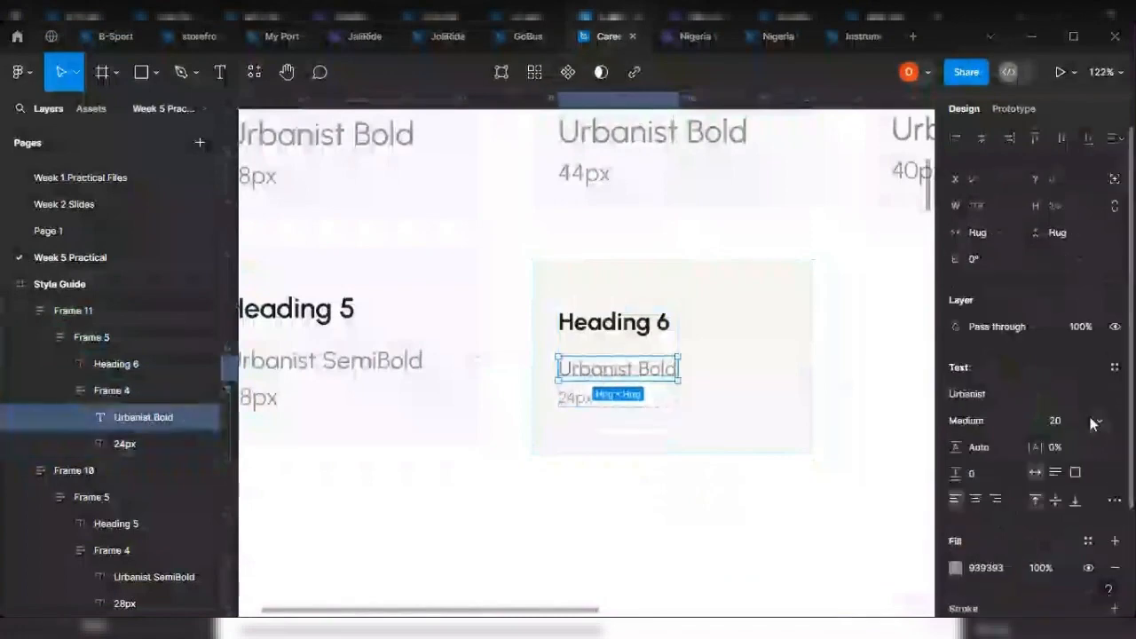
click(1016, 432)
click(991, 305)
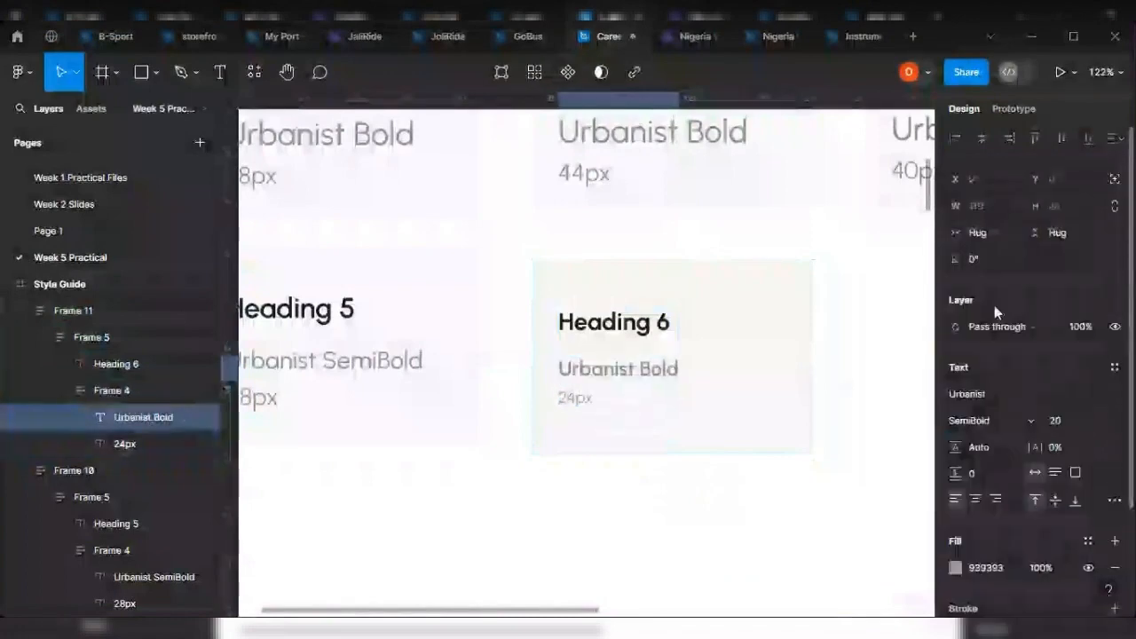
click(659, 321)
click(994, 421)
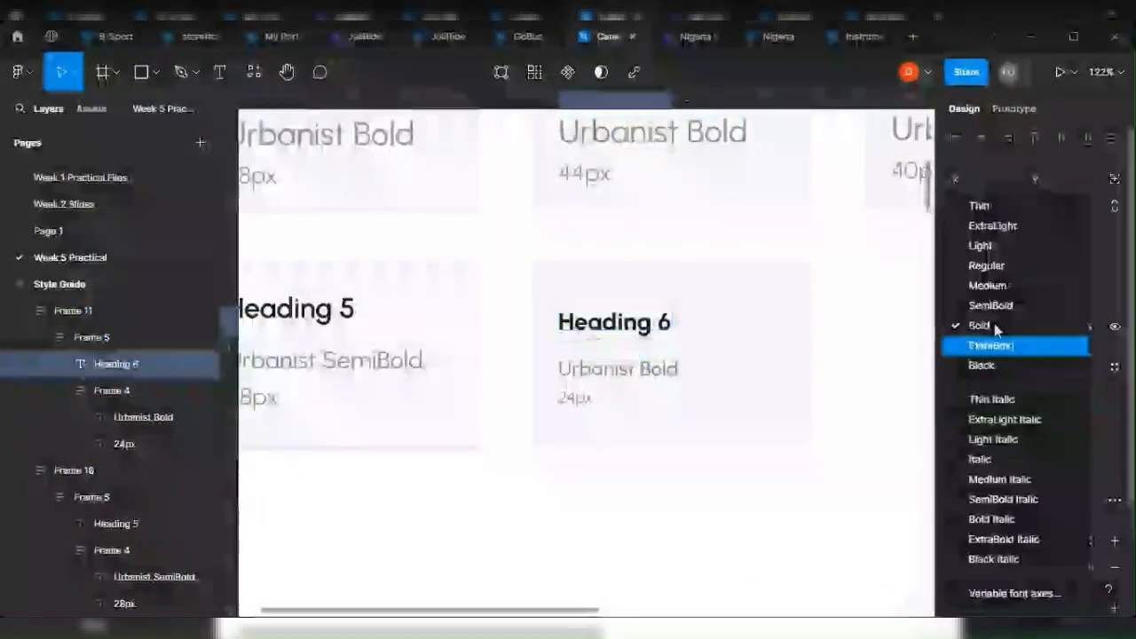
click(993, 305)
Duplicate the Heading 6 card and place the copy beneath the Heading 3 card, at about X 709, Y 691.
scroll(568, 461, down, 3)
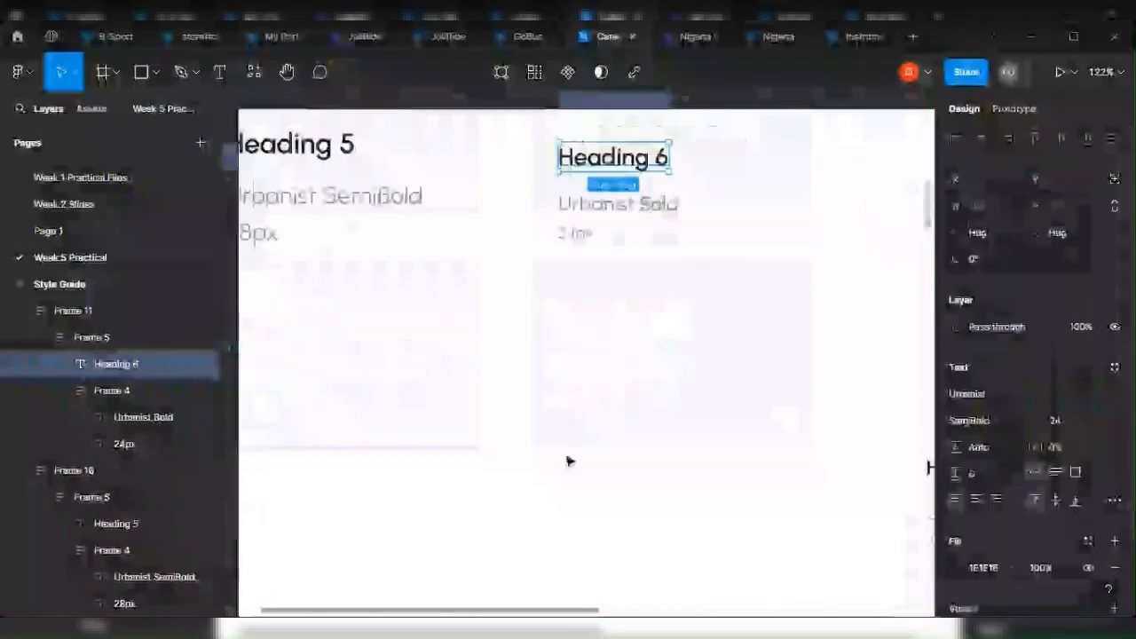
click(568, 460)
scroll(568, 461, down, 4)
scroll(791, 471, up, 2)
click(791, 474)
click(525, 302)
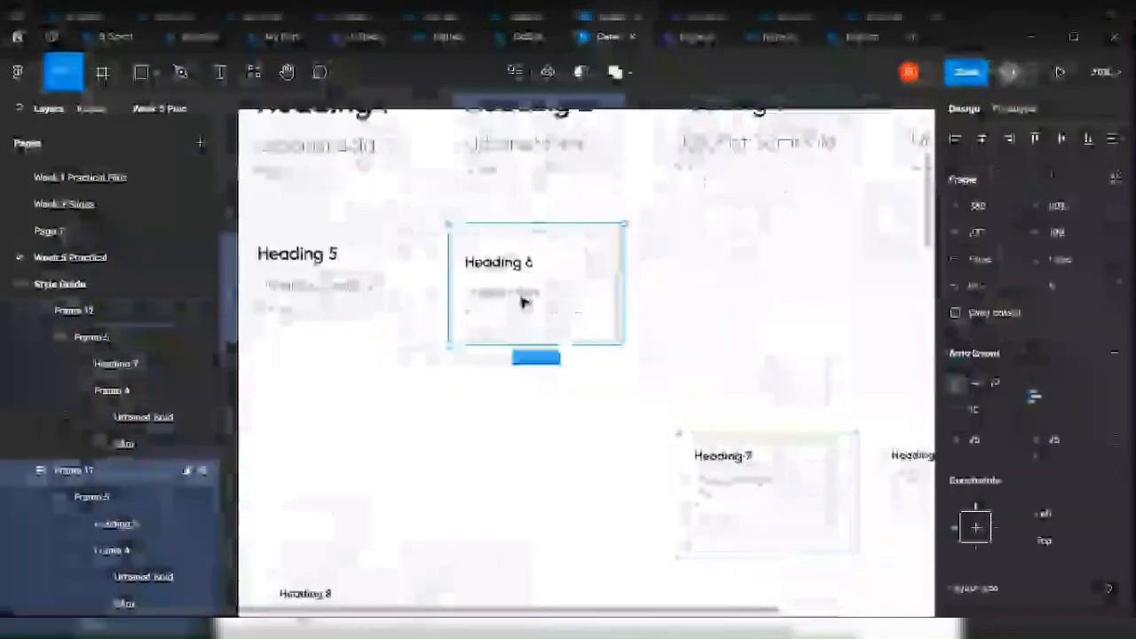
drag(525, 302, 730, 318)
Change the font style label in the original Heading 6 card to "Urbanist SemiBold".
scroll(533, 306, up, 5)
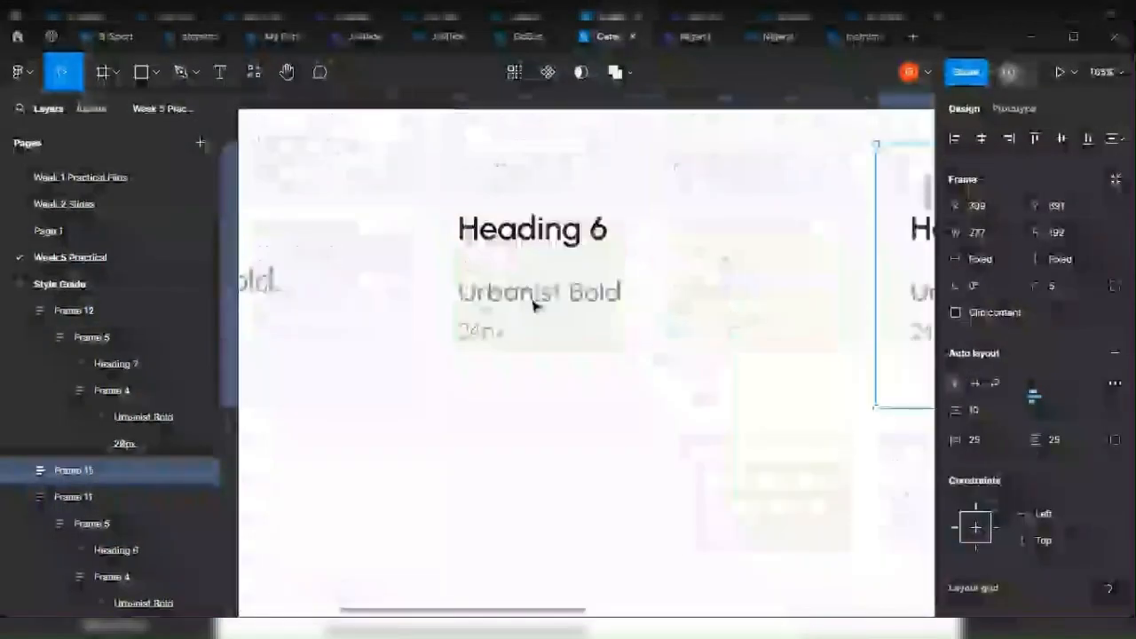
double_click(573, 292)
double_click(575, 293)
double_click(573, 293)
click(571, 293)
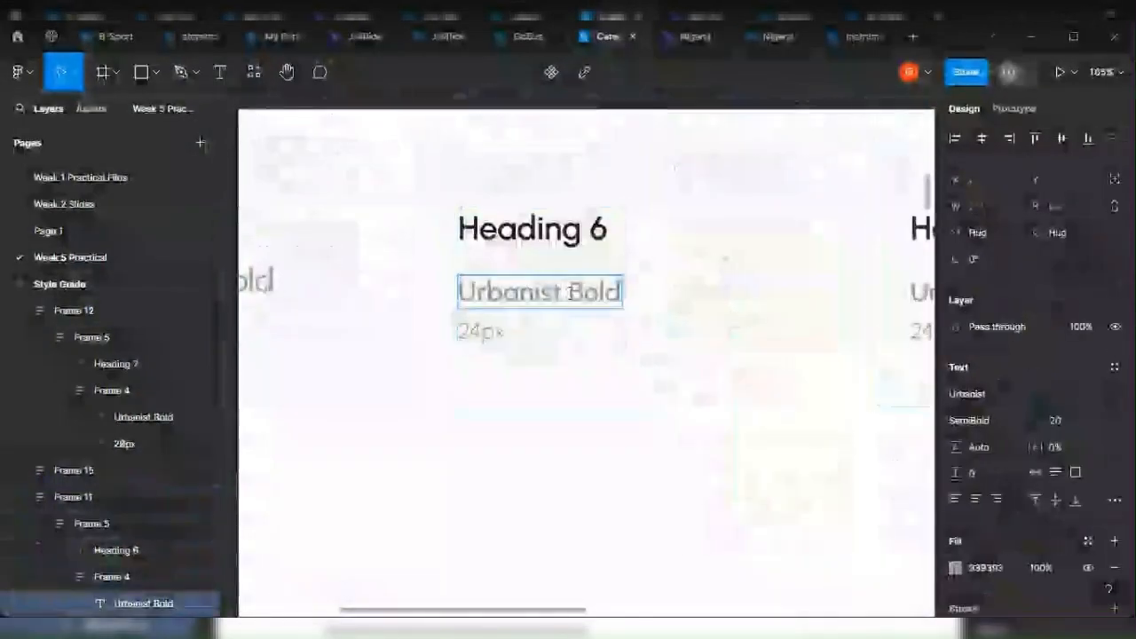
text(Se)
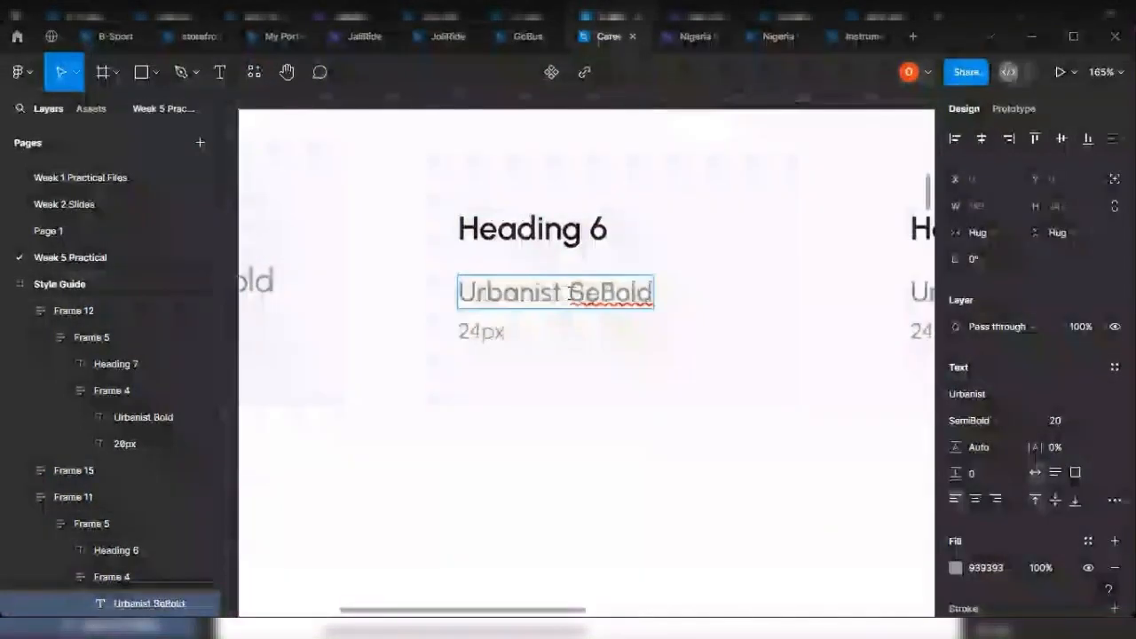
text(mi)
key(Escape)
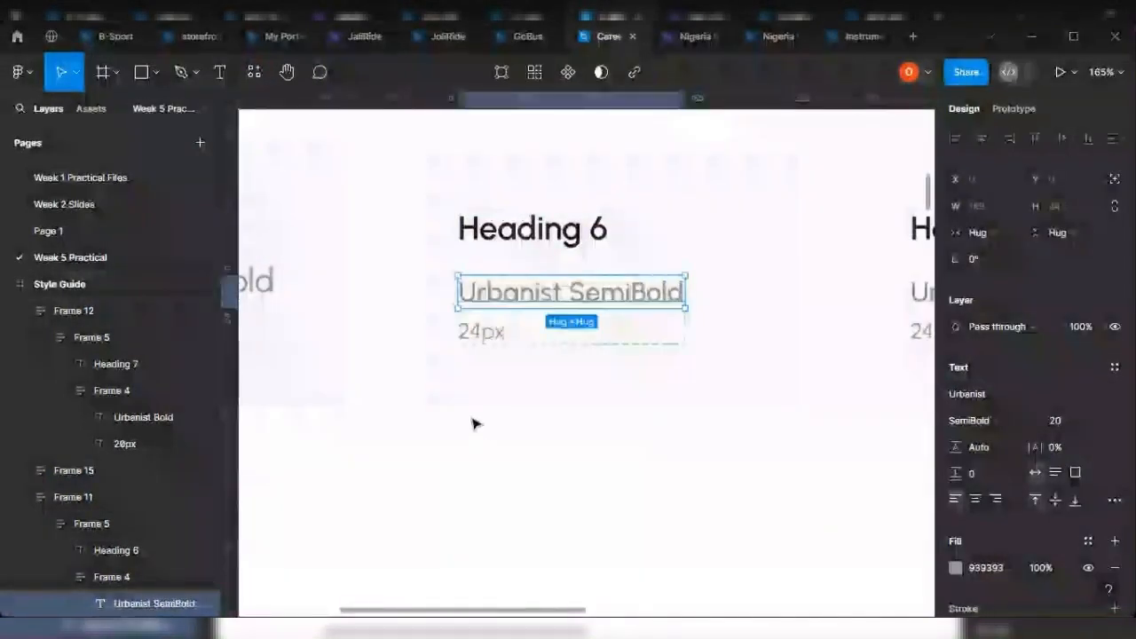
Change the duplicated card's title to "Heading 7" and its font style label to "Urbanist Medium".
scroll(442, 438, down, 3)
scroll(720, 385, up, 3)
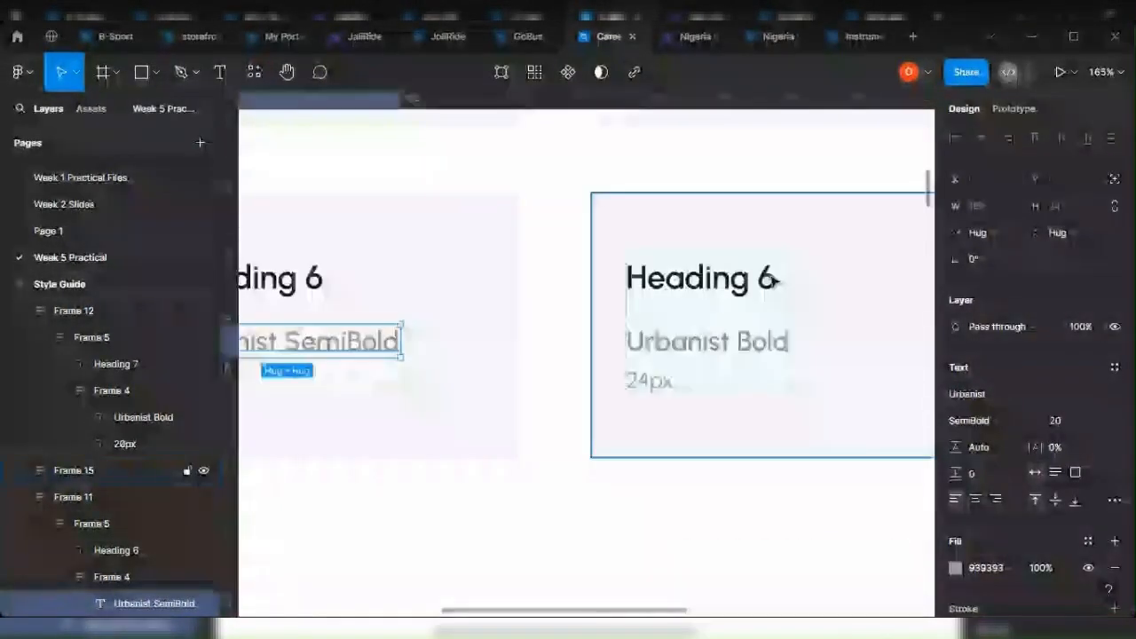
click(774, 281)
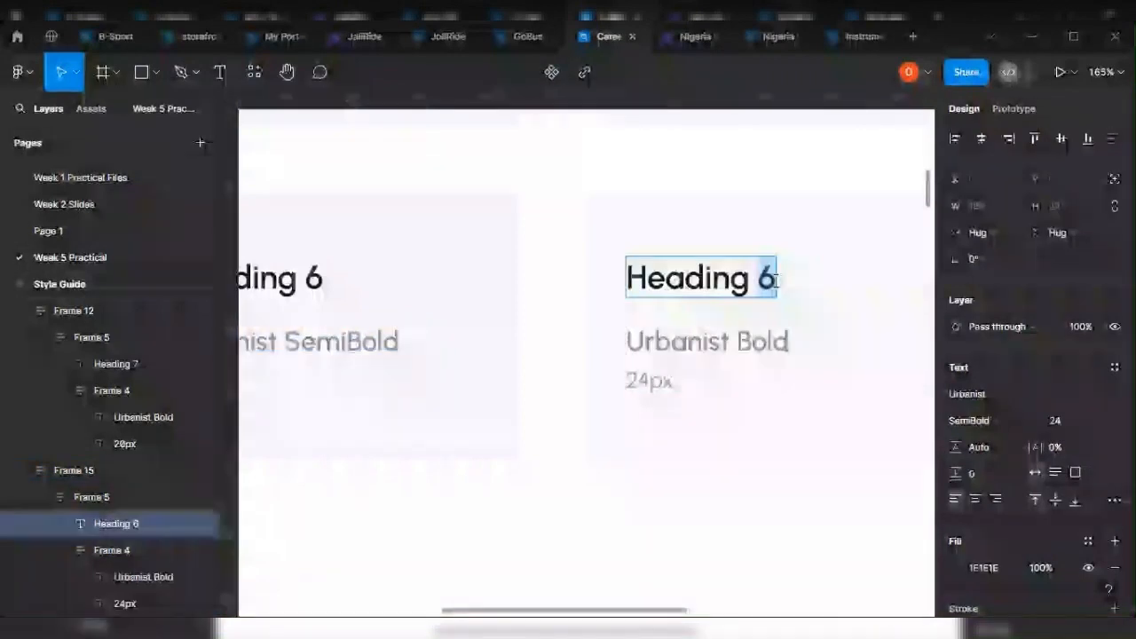
text(7)
click(737, 342)
drag(737, 342, 823, 358)
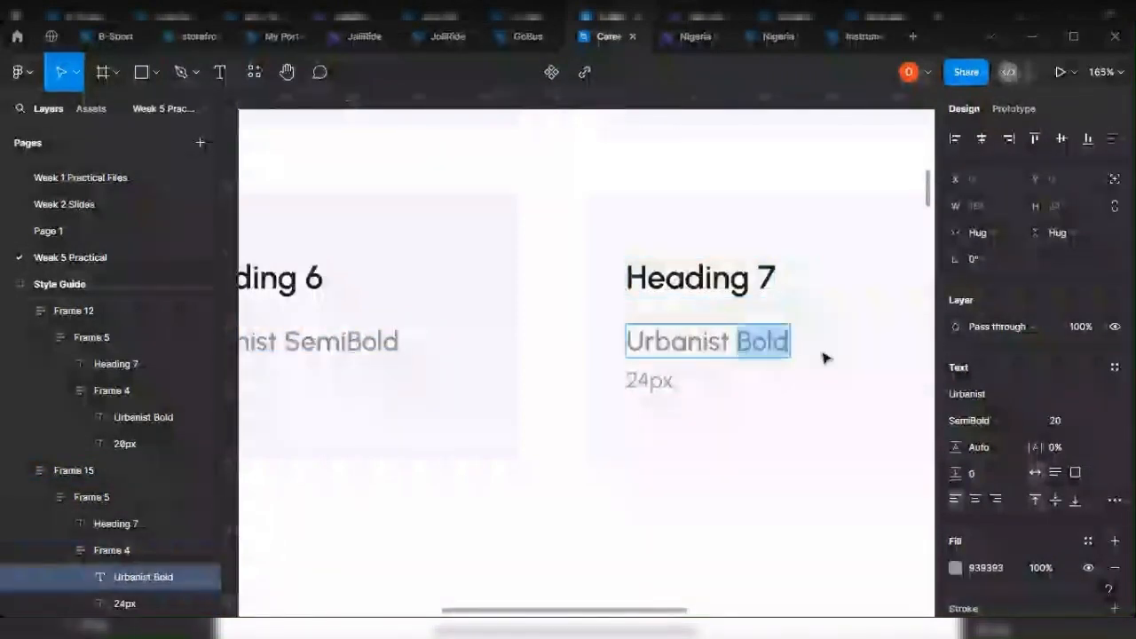
text(Medium)
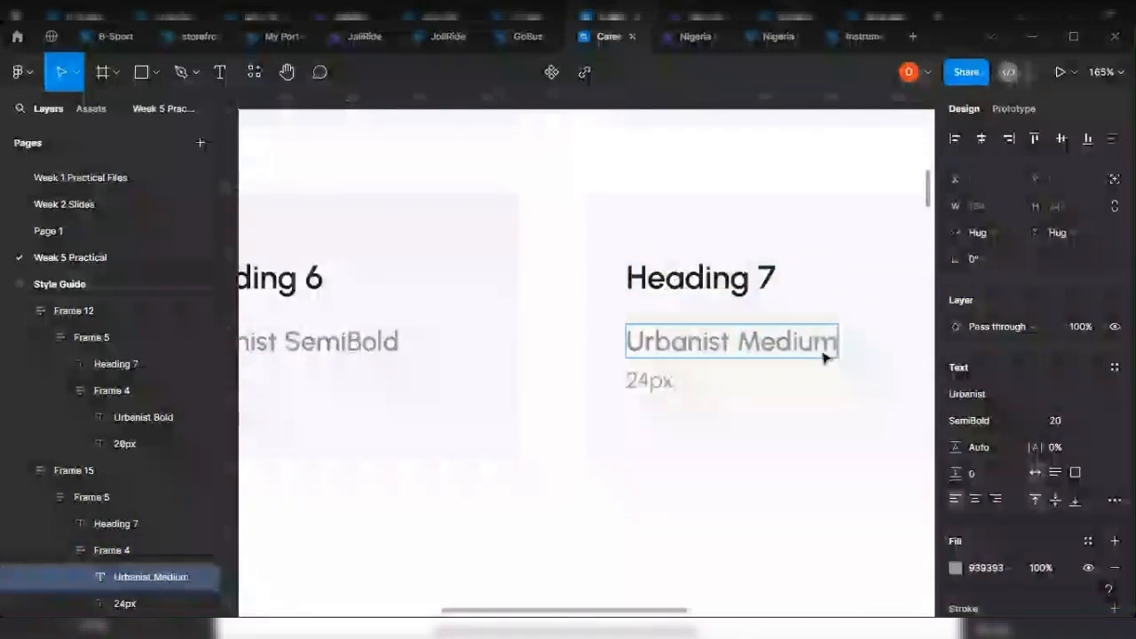
key(Escape)
Set the font weight of the duplicated card's "Heading 7" title to Medium.
double_click(712, 281)
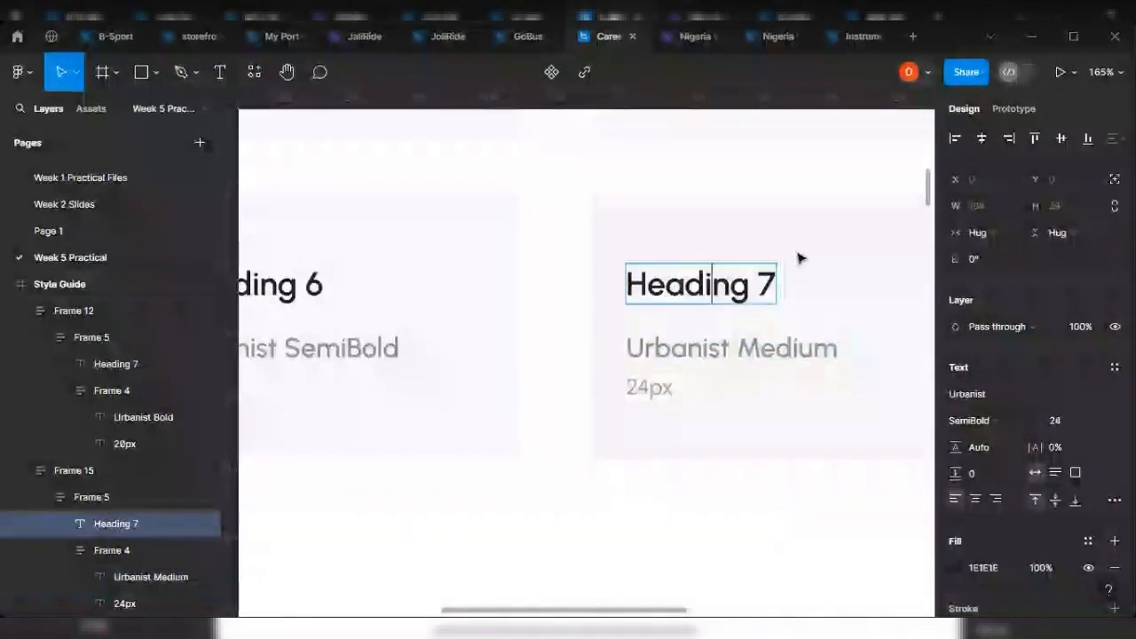
key(Escape)
click(998, 420)
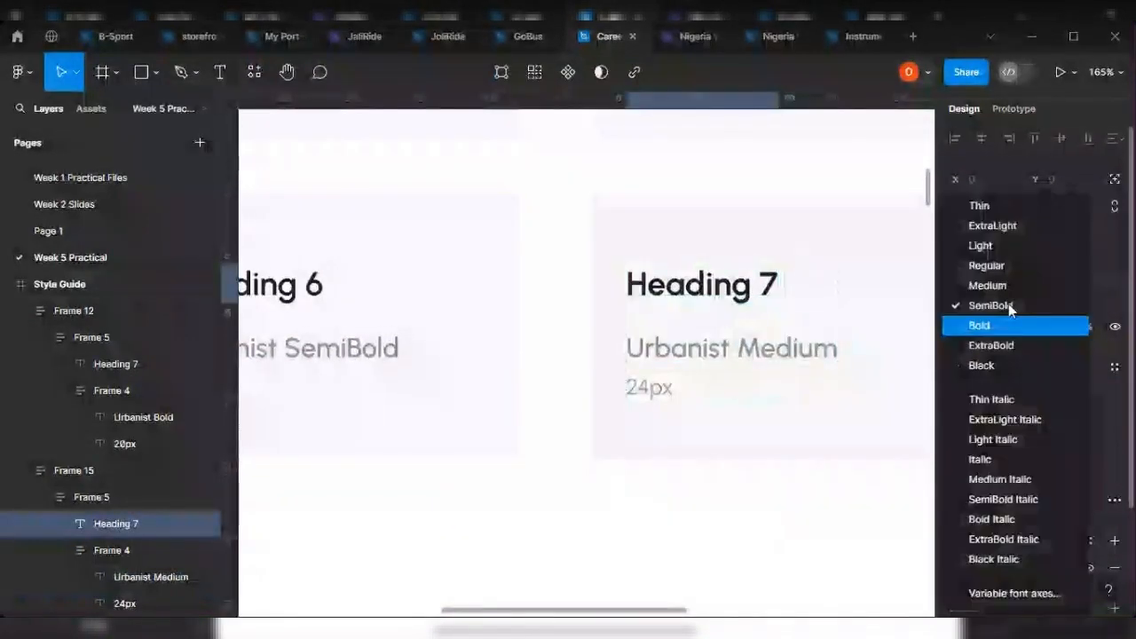
click(977, 287)
Move the older Heading 7 card beneath the Heading 4 card and widen the Heading 7 card under Heading 3 to about 325.
scroll(692, 327, down, 3)
click(569, 409)
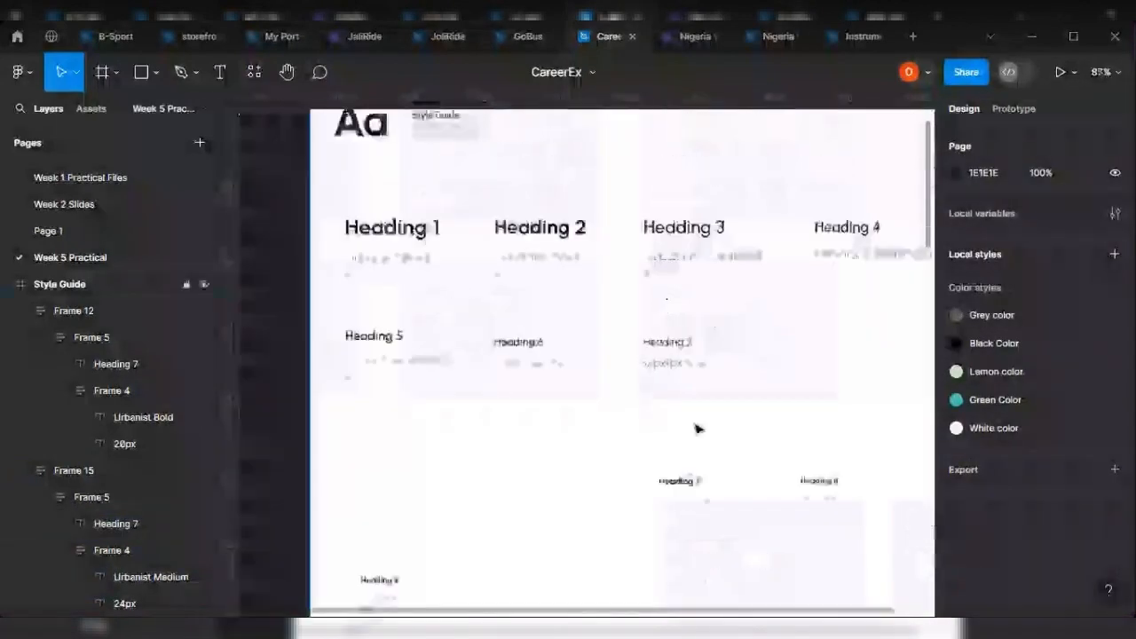
scroll(699, 429, right, 1)
drag(679, 495, 786, 383)
click(623, 375)
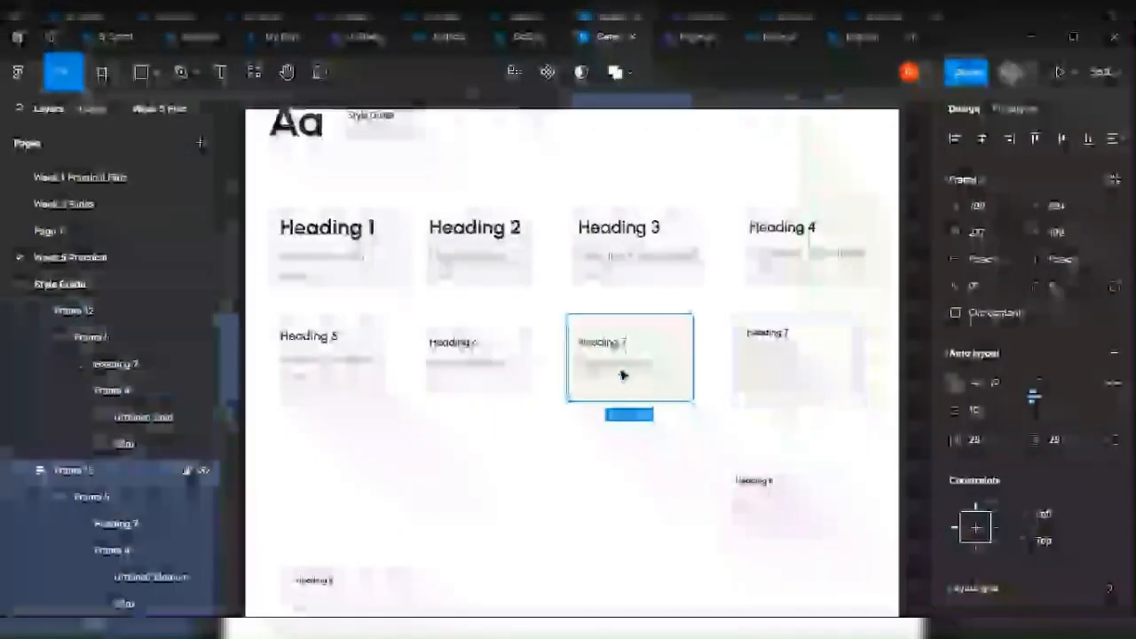
drag(695, 357, 718, 357)
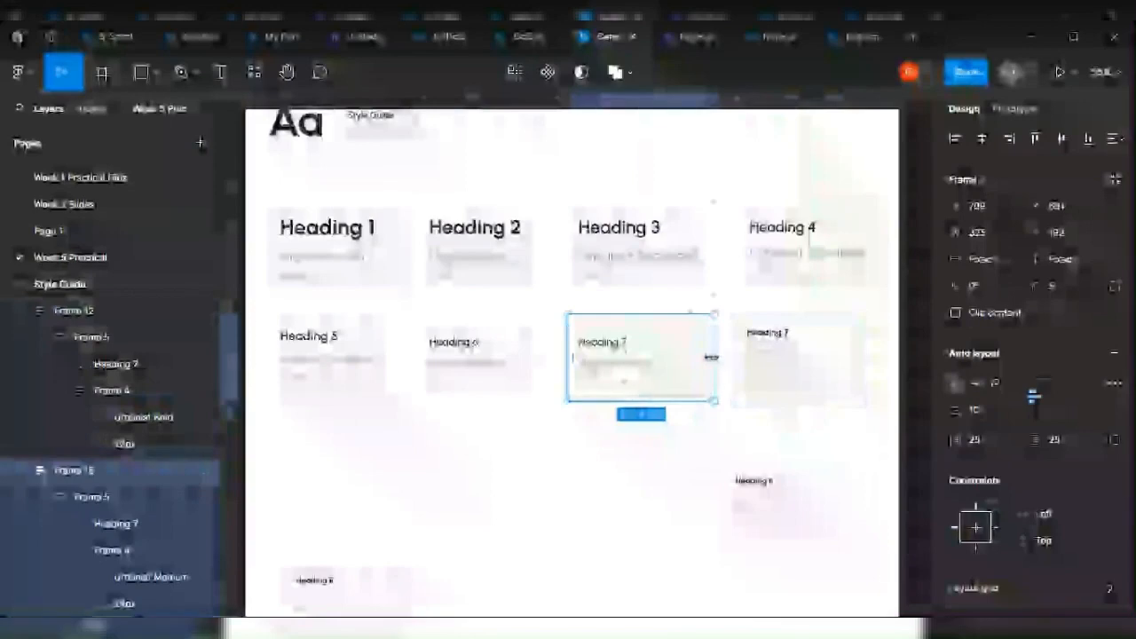
Line up the Heading 7 card under Heading 4 at about X 1086, Y 690 and widen it to about 303.
scroll(844, 383, up, 5)
click(746, 353)
drag(742, 354, 738, 343)
scroll(790, 336, down, 2)
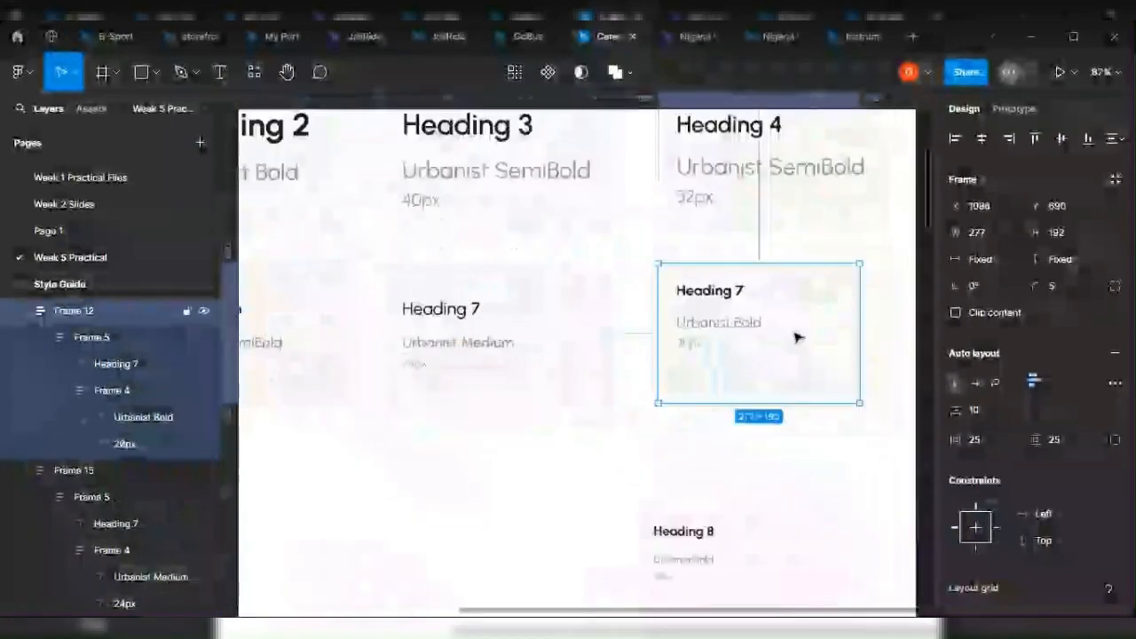
drag(860, 333, 879, 333)
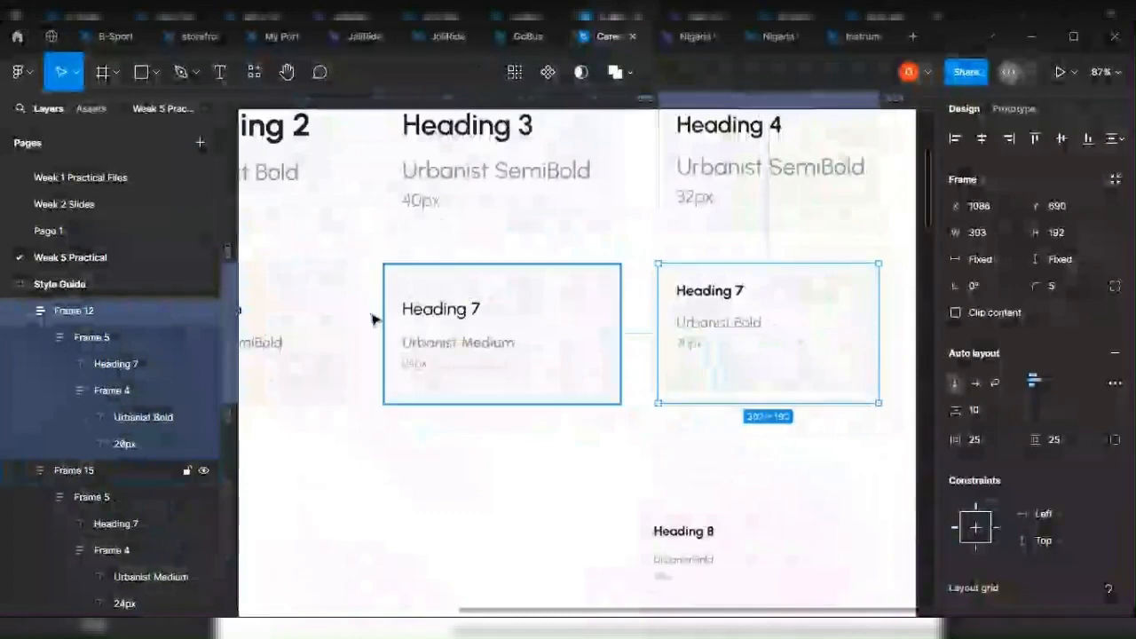
Set the auto layout alignment of the Heading 7 card under Heading 4 to left and vertically centred.
click(405, 311)
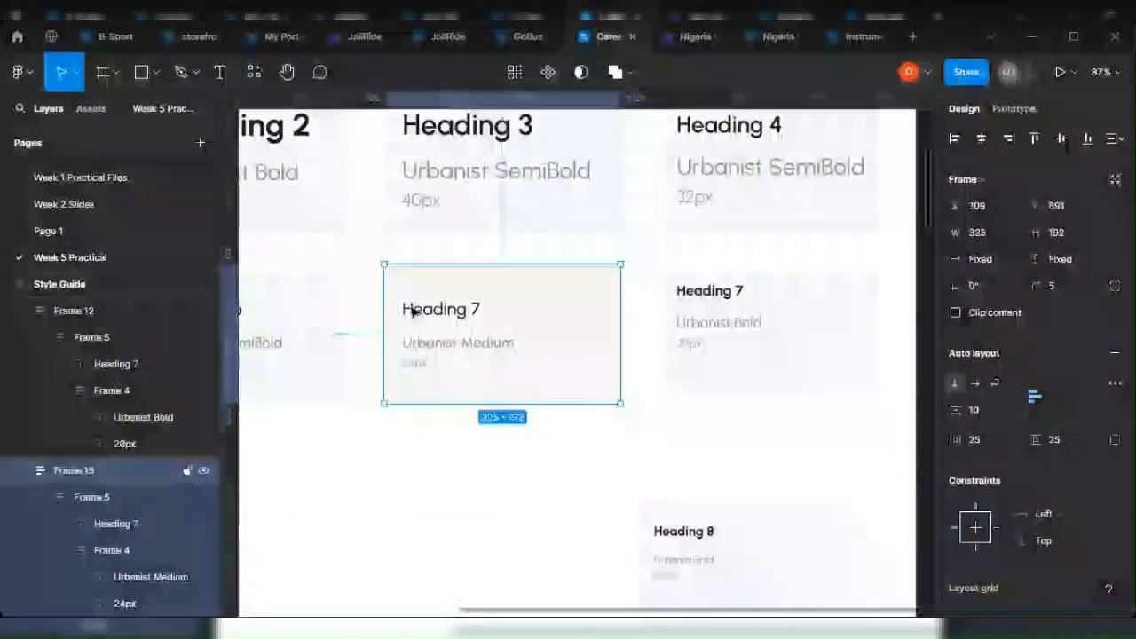
click(786, 377)
click(1029, 397)
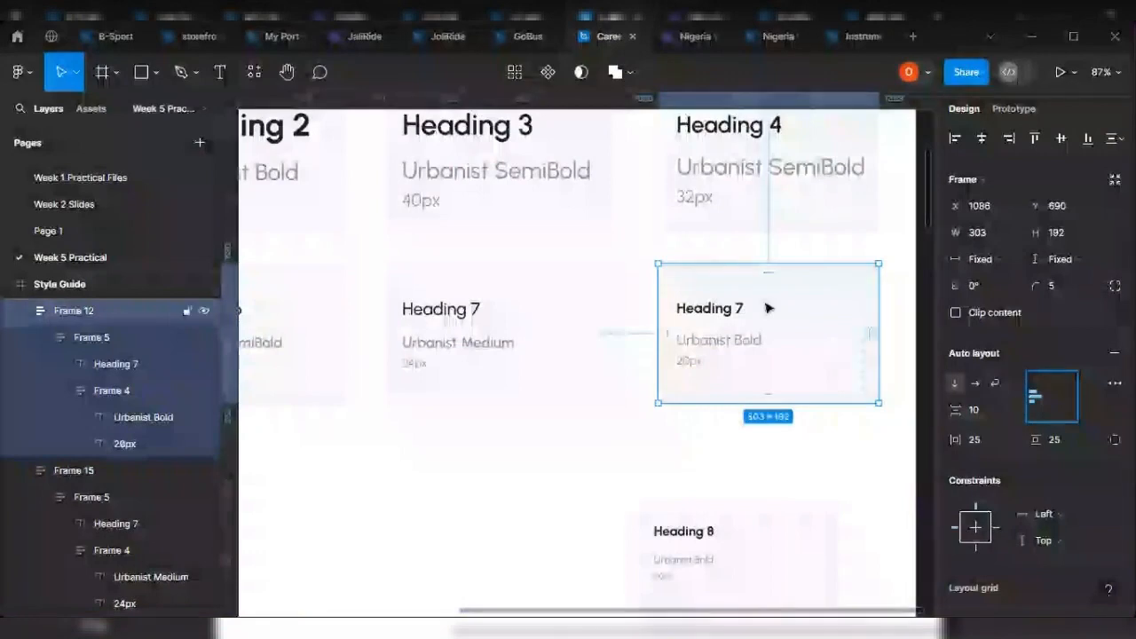
Change the font style label in the 20px Heading 7 card to "Urbanist Medium".
scroll(716, 337, up, 5)
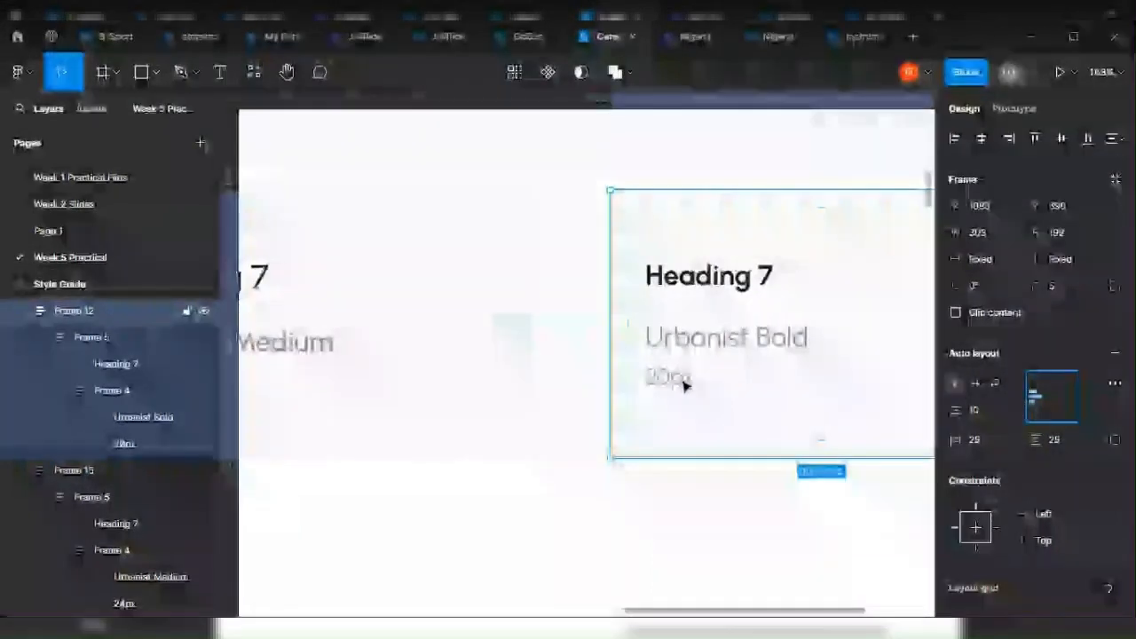
scroll(692, 364, right, 2)
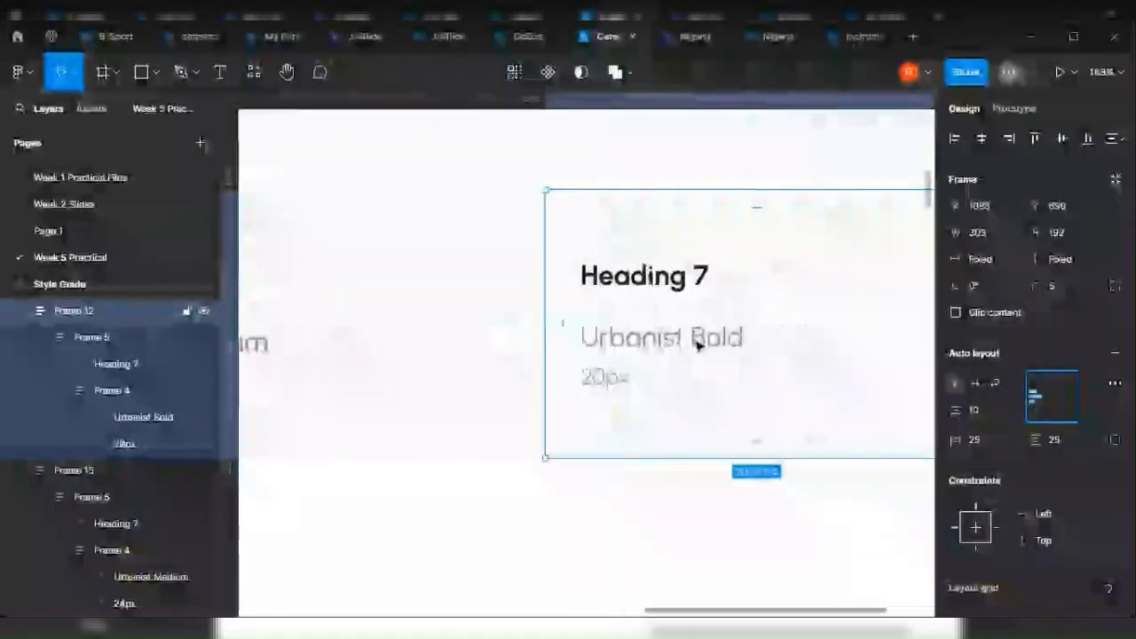
double_click(707, 346)
double_click(705, 348)
double_click(698, 340)
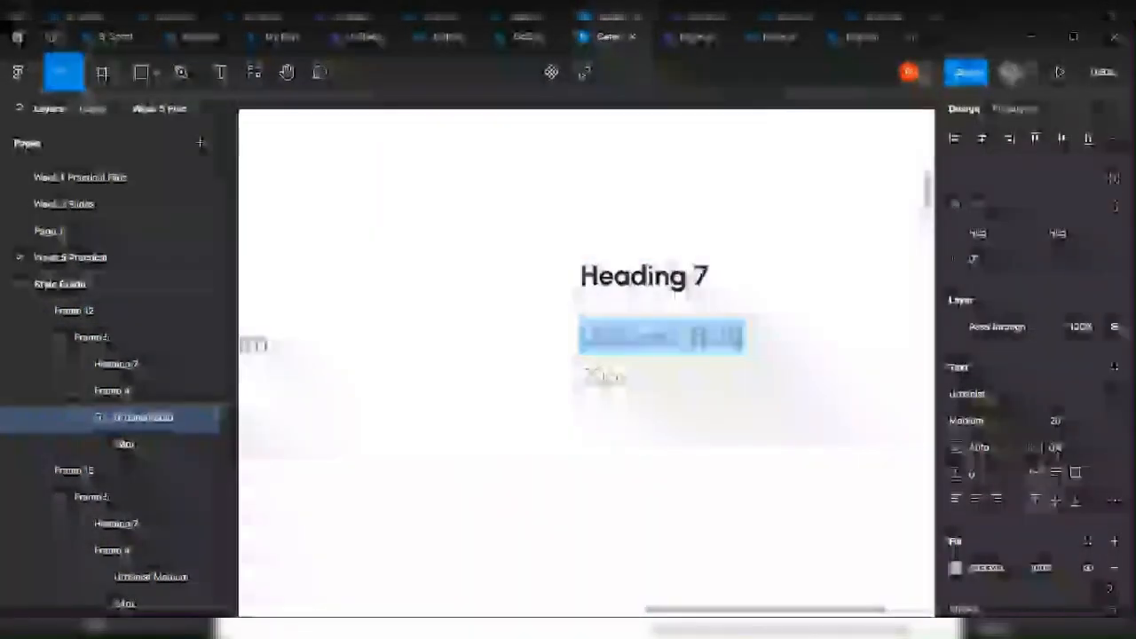
drag(691, 339, 788, 364)
text(Me)
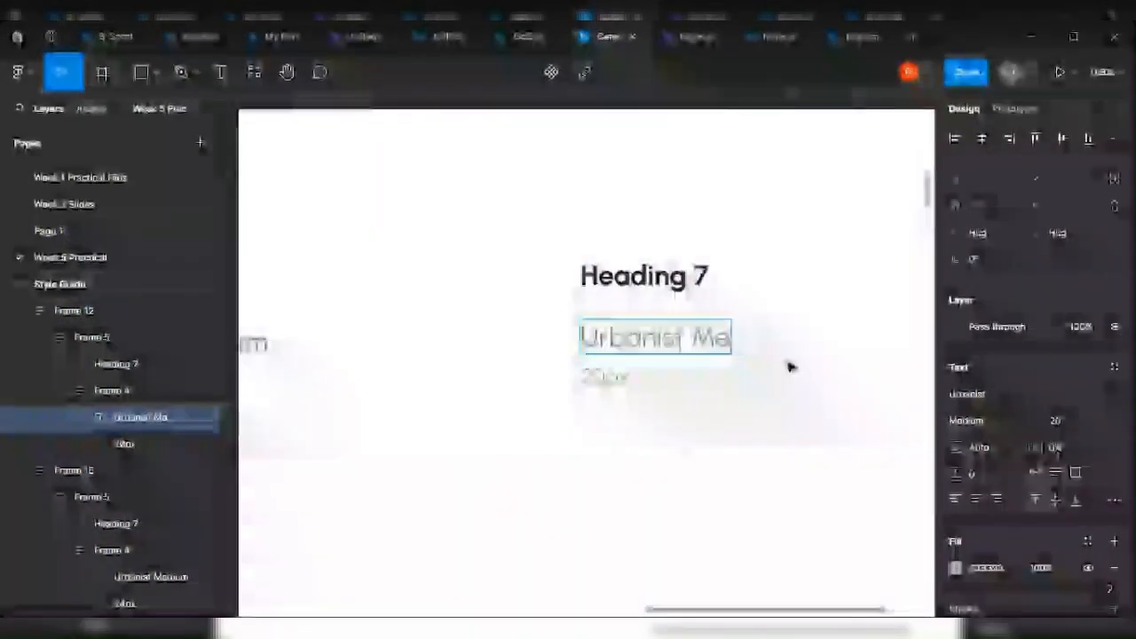
text(dium)
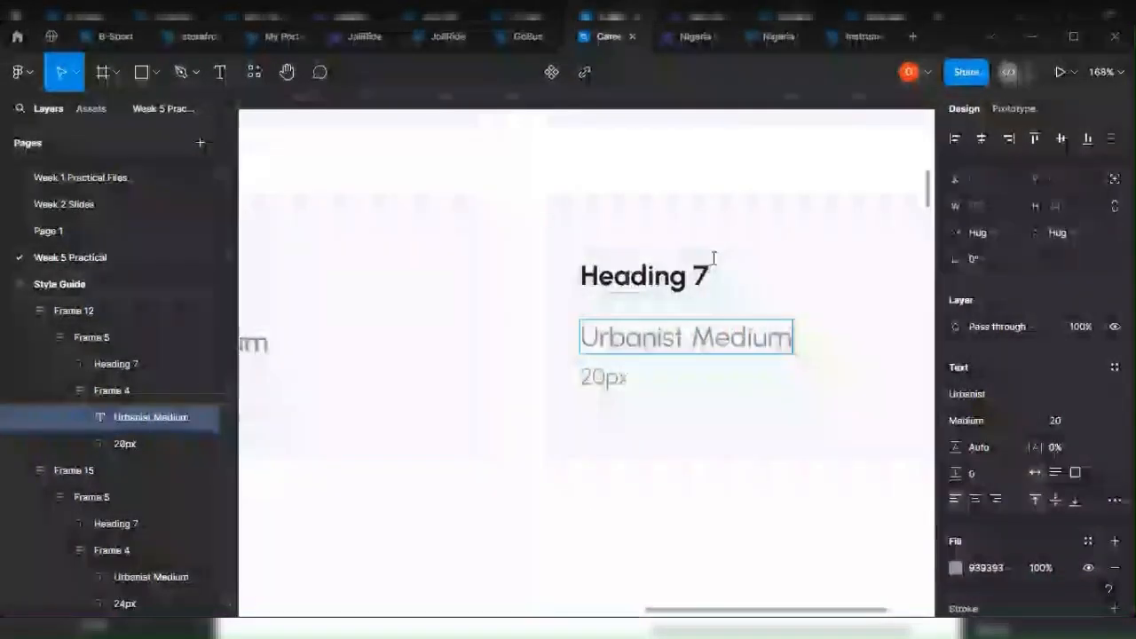
scroll(713, 271, down, 3)
scroll(713, 270, up, 3)
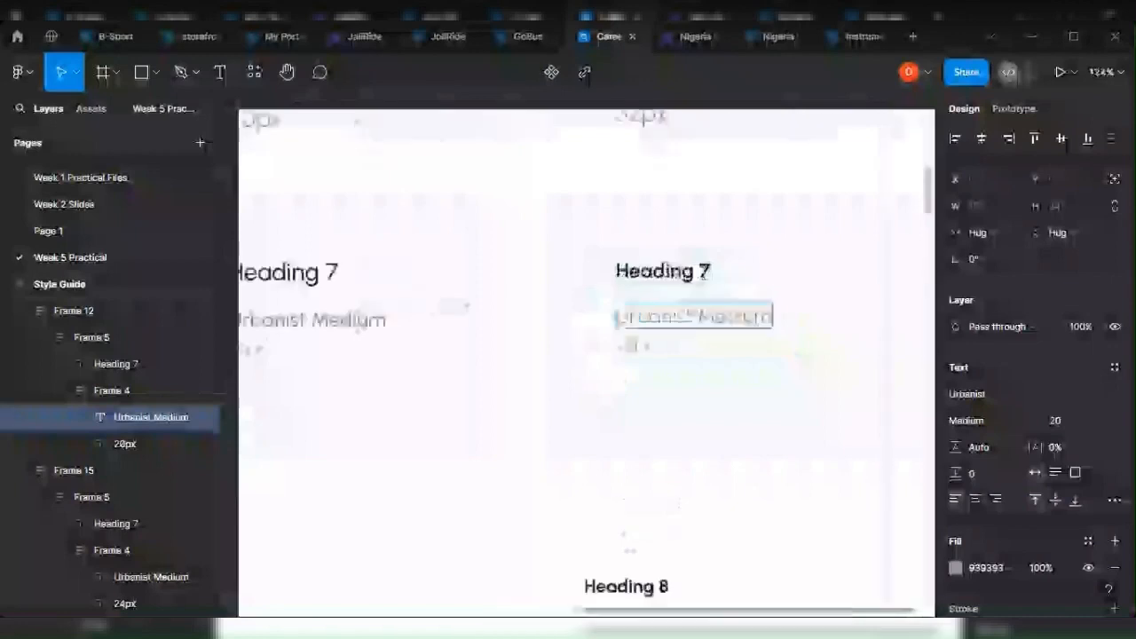
Rename the heading in the 20px card under Heading 4 to "Heading 8" and set its font weight to Medium.
double_click(705, 271)
text(8)
key(Escape)
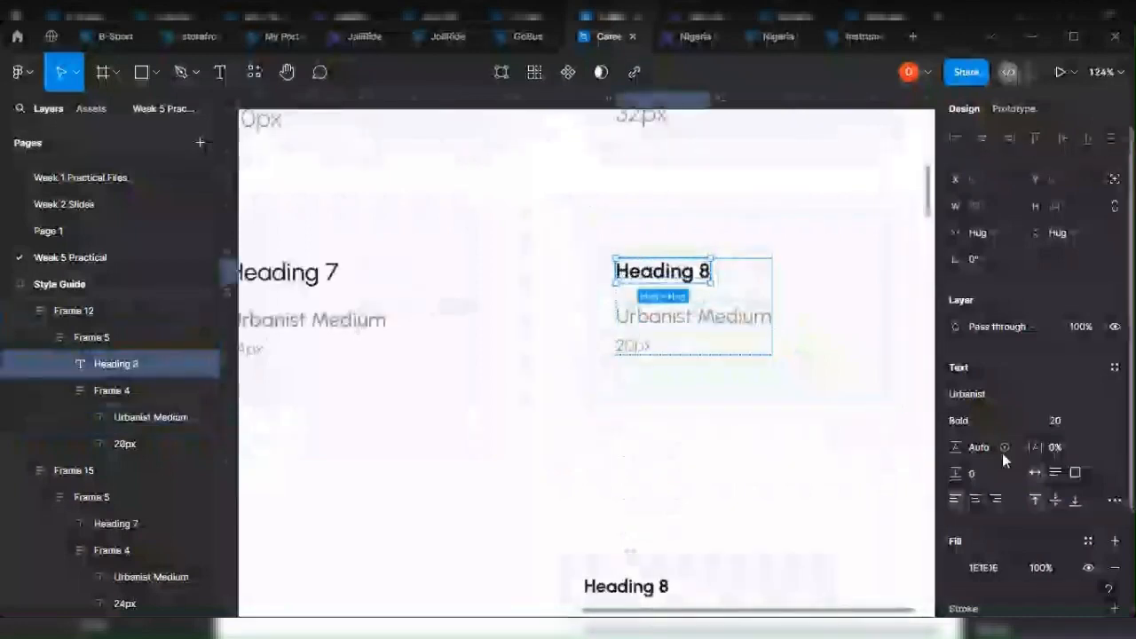
click(1005, 424)
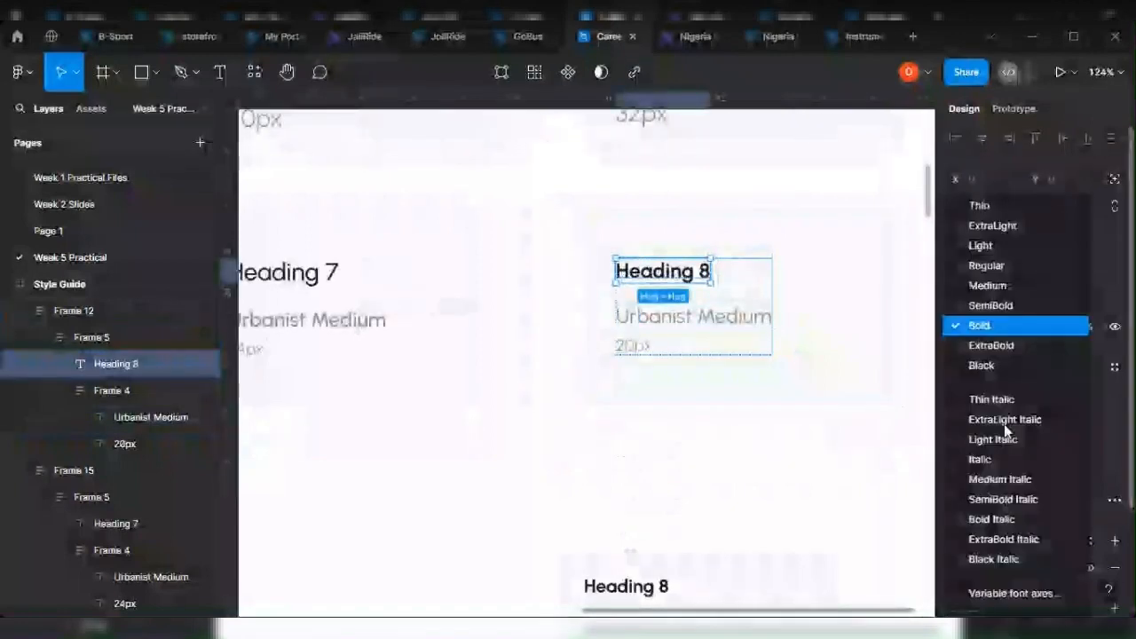
click(987, 285)
Duplicate the Heading 8 card to the start of a third row beneath Heading 5, at about X 52, Y 916.
scroll(832, 331, down, 5)
scroll(832, 331, down, 5)
click(832, 349)
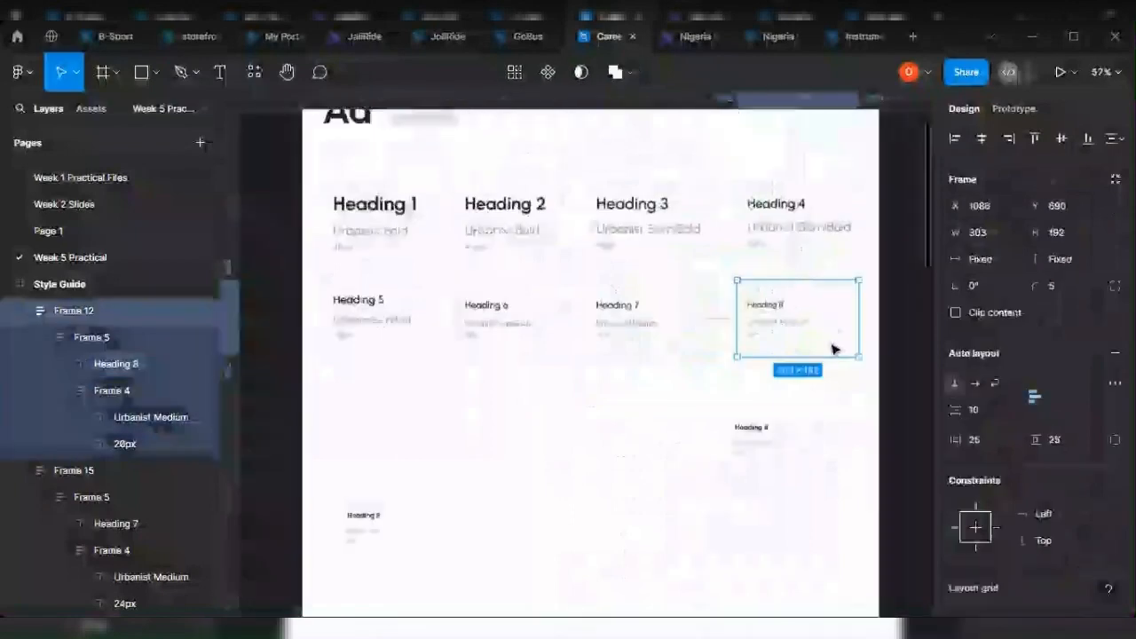
drag(806, 332, 397, 421)
Change the font style label in the duplicated Heading 8 card to "Urbanist Regular".
scroll(331, 424, up, 3)
scroll(330, 425, up, 8)
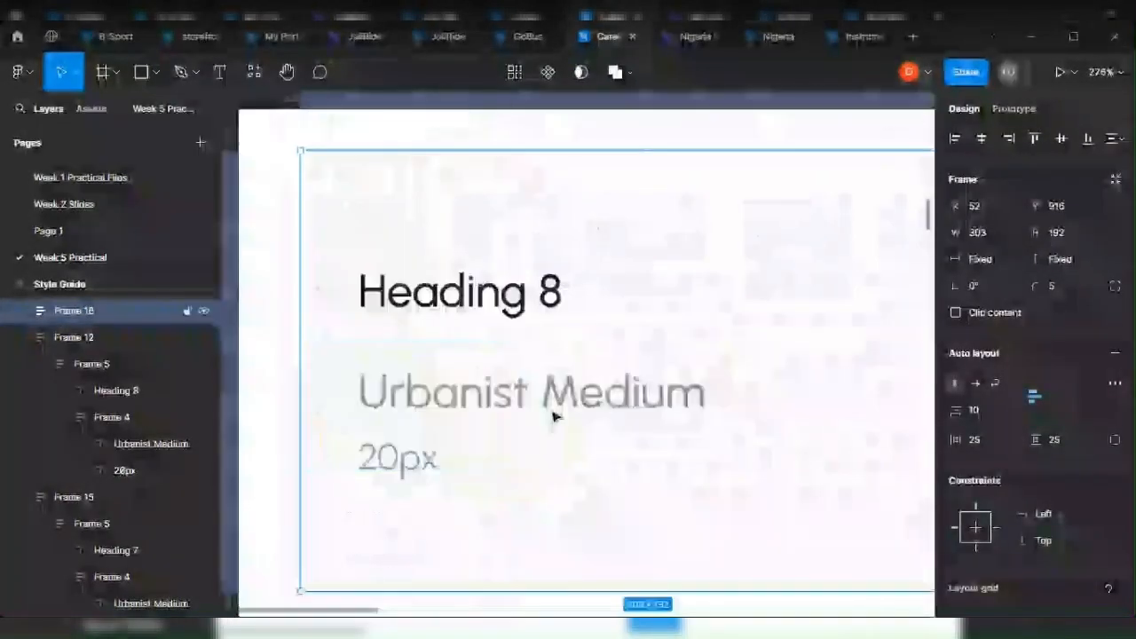
click(553, 394)
double_click(553, 393)
text(Regular)
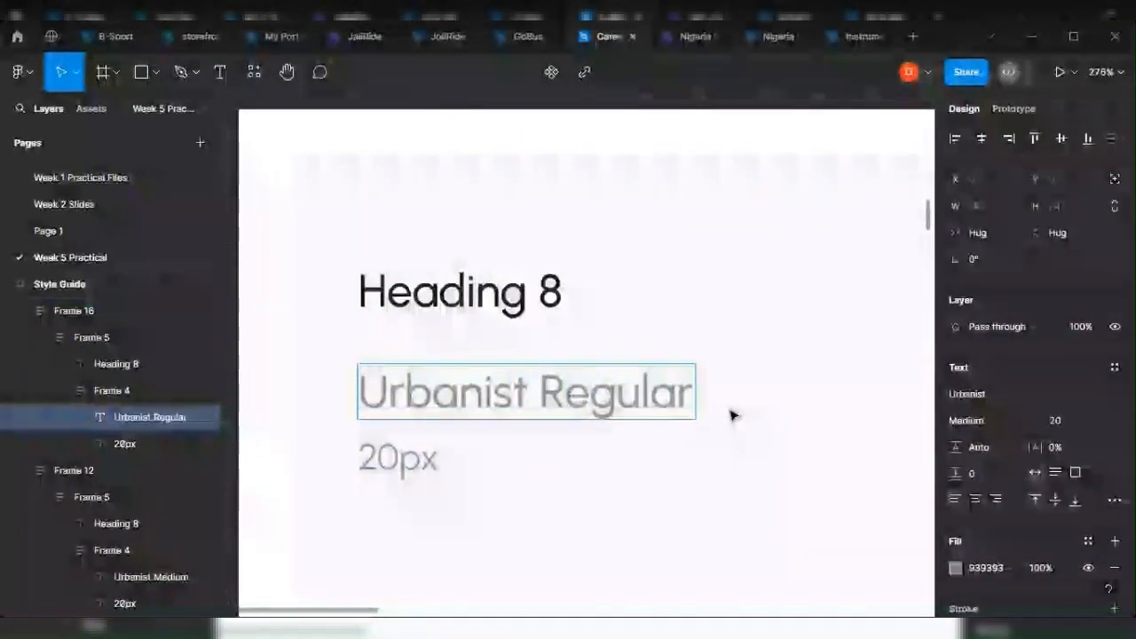
Set the heading text in the Urbanist Regular card to the Regular font weight.
click(538, 293)
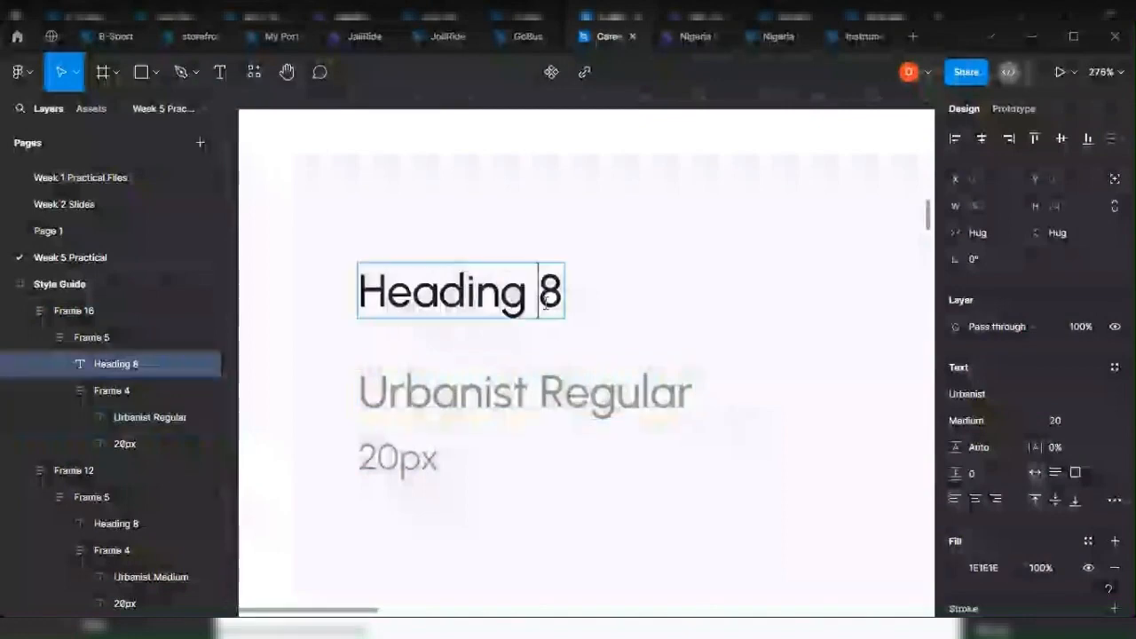
click(800, 327)
click(969, 426)
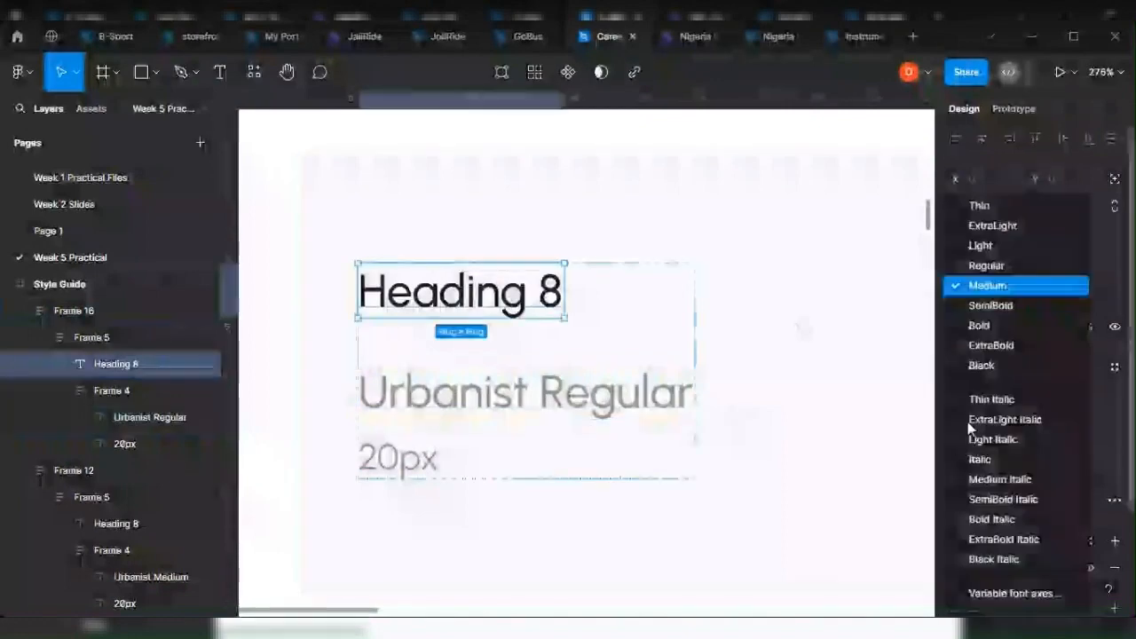
click(986, 266)
scroll(526, 311, down, 3)
scroll(526, 310, down, 3)
click(530, 421)
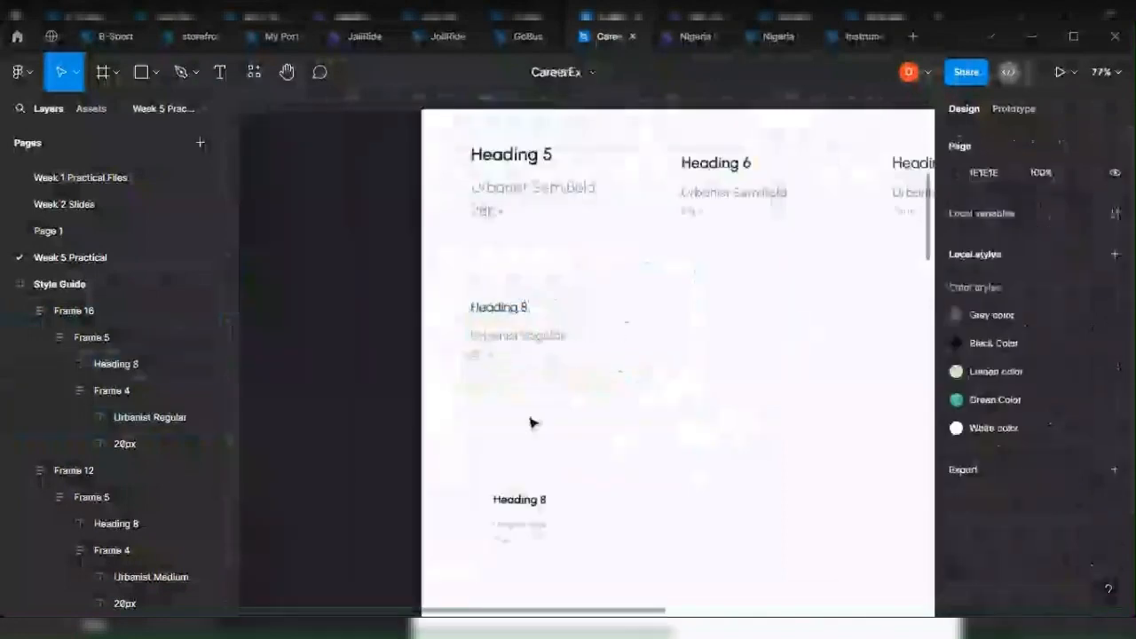
Move the leftover bold Heading 8 card beneath Heading 6 and narrow the Urbanist Regular card to about 277.
scroll(657, 438, right, 2)
scroll(444, 469, down, 4)
scroll(468, 468, up, 2)
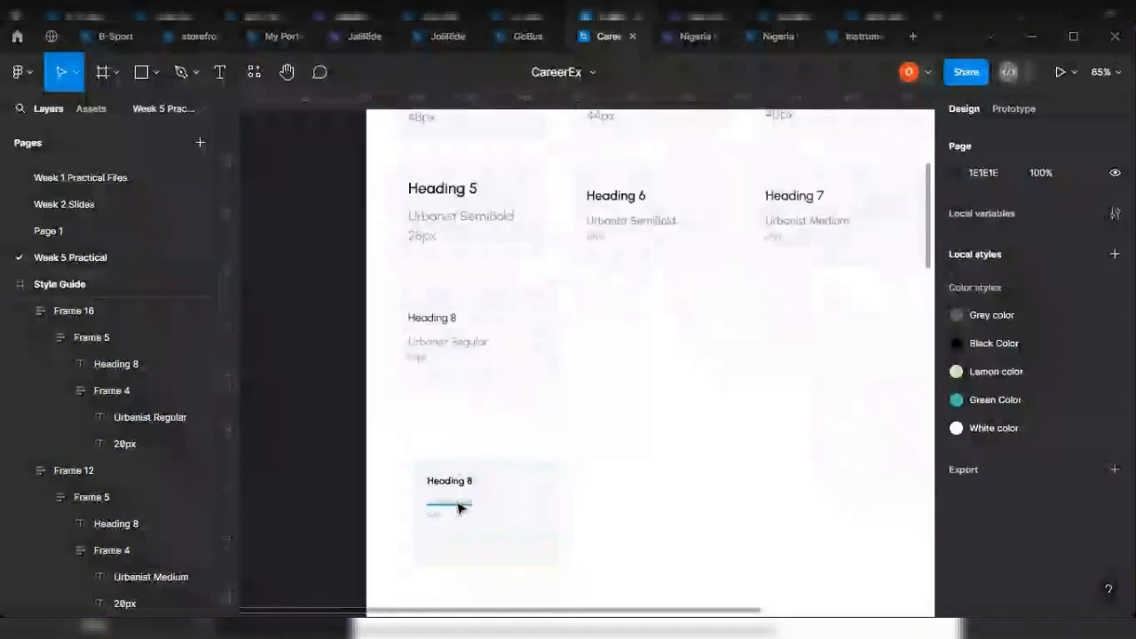
scroll(460, 508, down, 2)
scroll(840, 434, up, 1)
click(371, 525)
scroll(373, 522, up, 2)
drag(379, 522, 641, 303)
click(504, 325)
drag(545, 287, 523, 285)
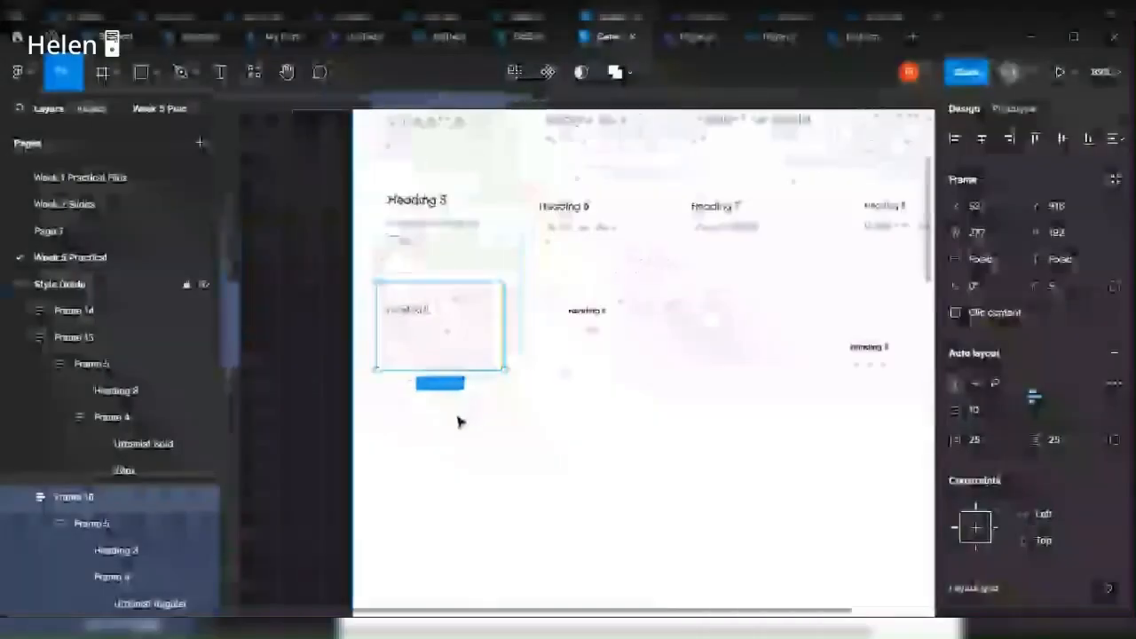
Line up the bold Heading 8 card under Heading 6 at about X 380, Y 910, 277 wide, with content left-aligned and vertically centred.
scroll(459, 421, up, 2)
scroll(471, 413, right, 2)
click(480, 405)
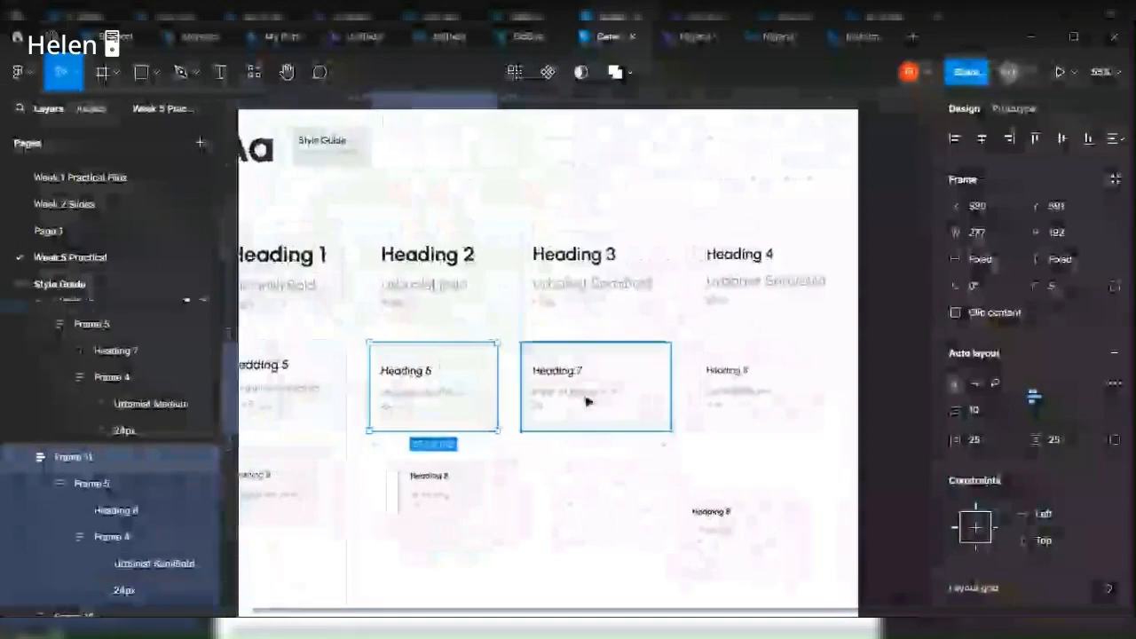
scroll(506, 426, down, 2)
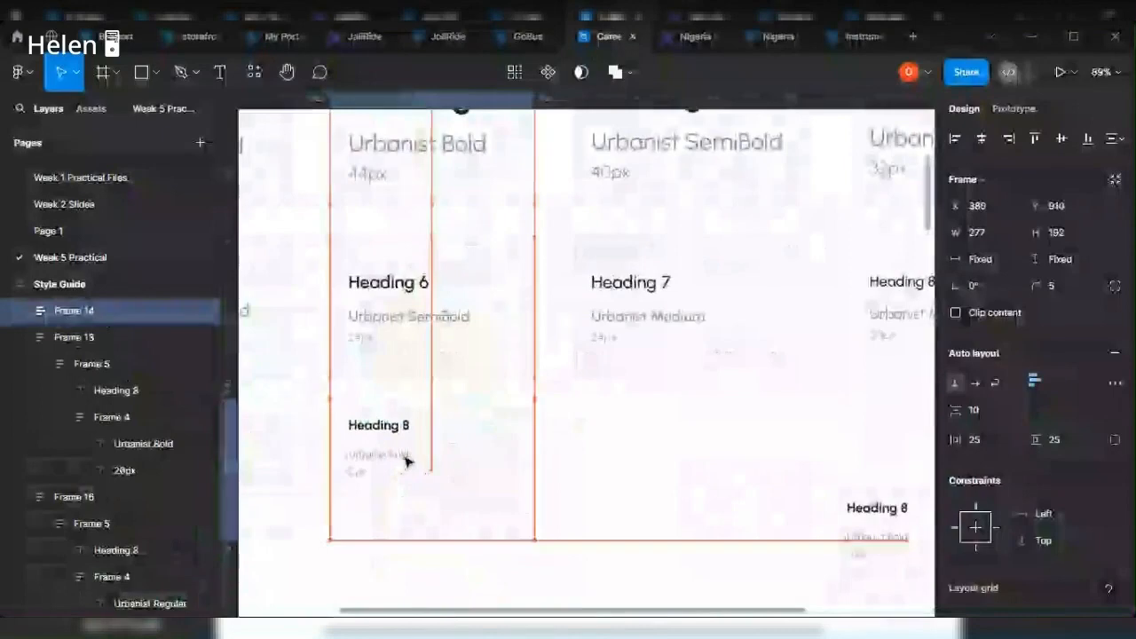
drag(407, 462, 407, 463)
scroll(329, 471, up, 3)
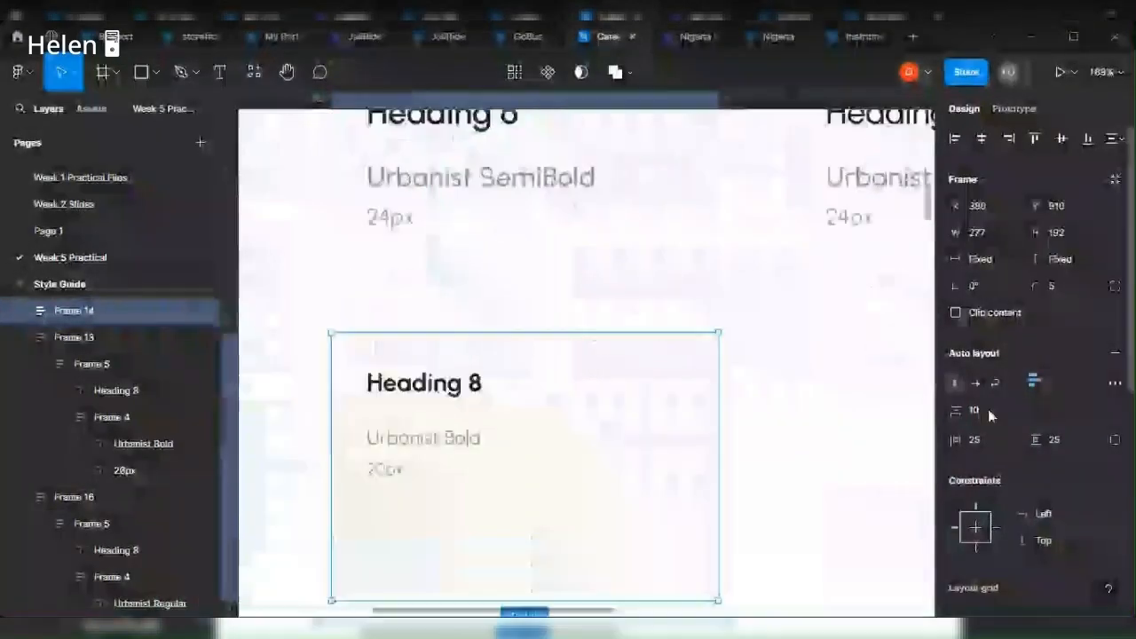
click(1035, 396)
scroll(653, 346, down, 5)
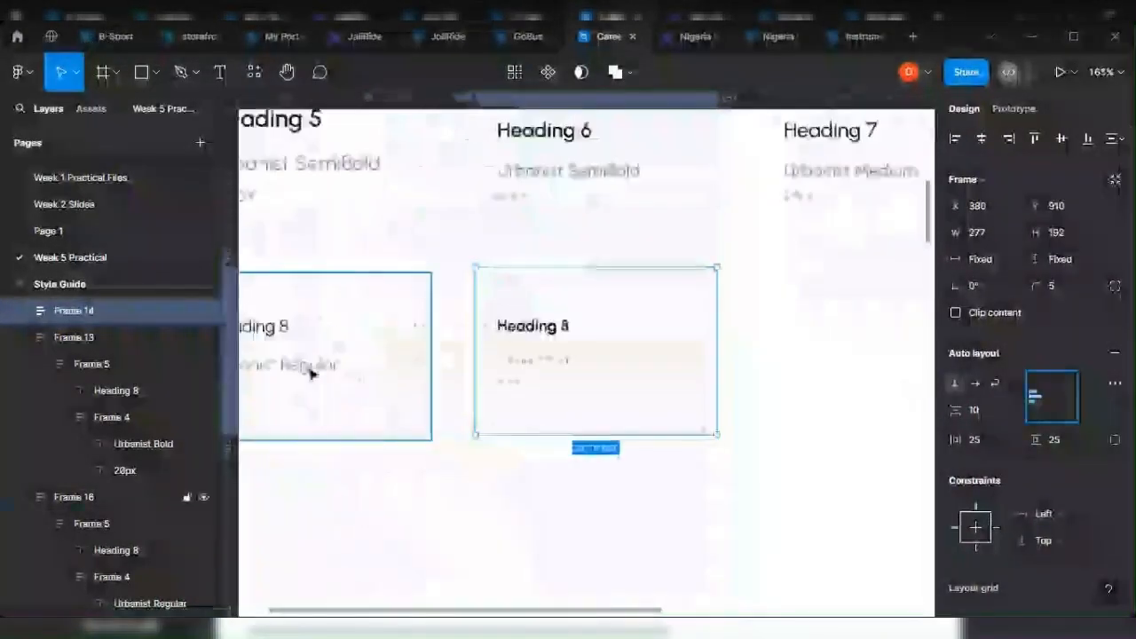
click(310, 299)
scroll(708, 367, up, 5)
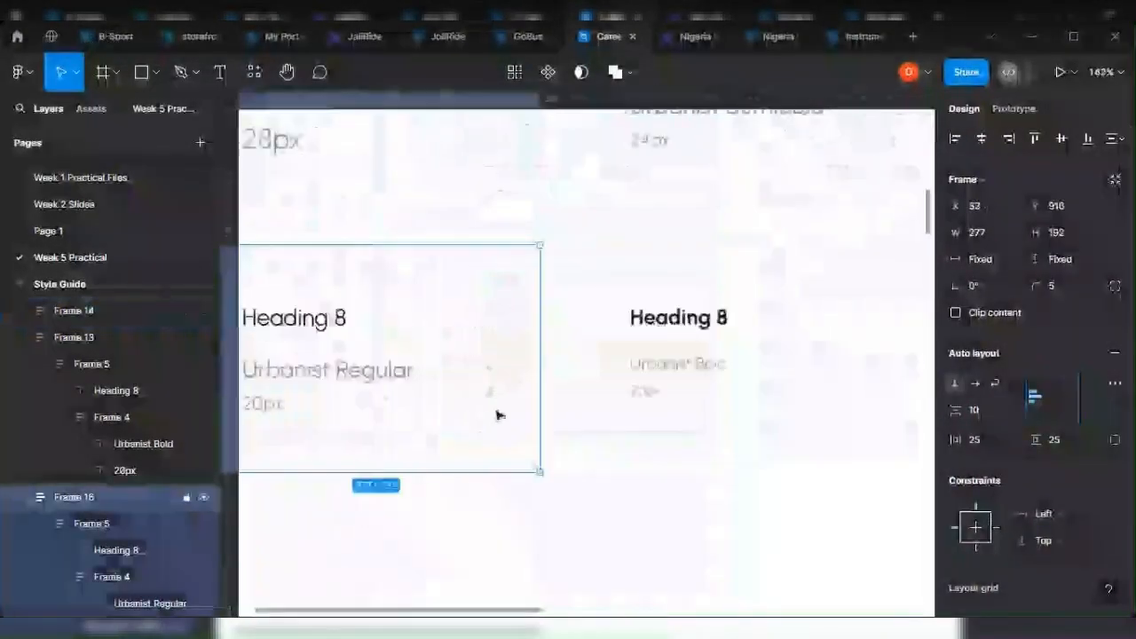
scroll(497, 414, left, 2)
scroll(363, 381, right, 3)
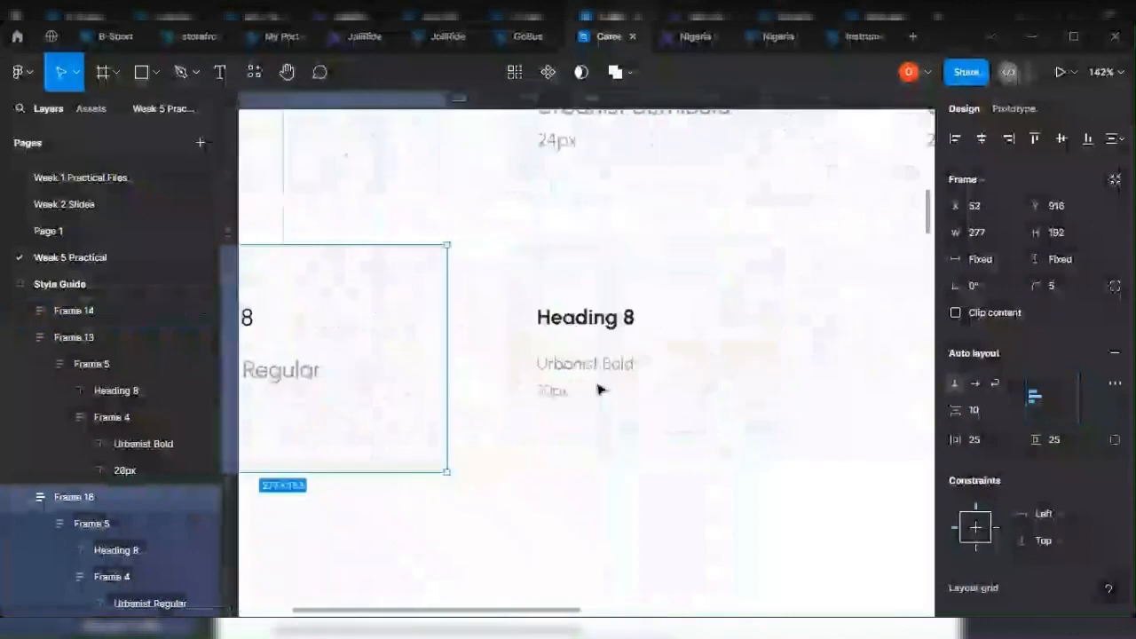
scroll(602, 388, down, 5)
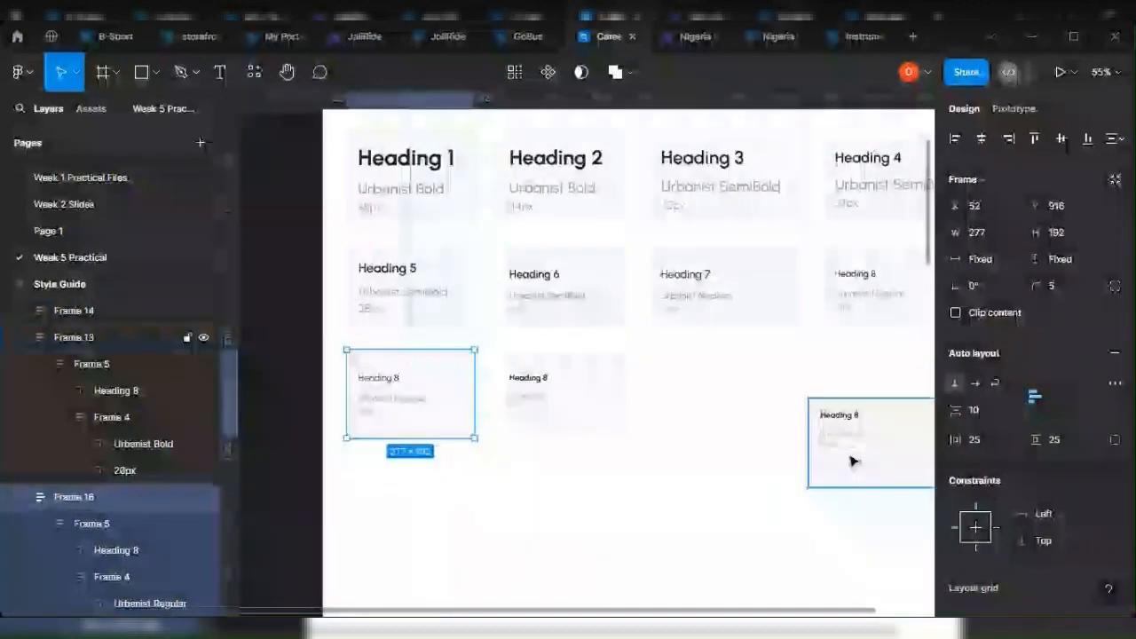
Set the heading text of the bold Heading 8 card under Heading 6 to the Medium font weight.
scroll(477, 372, up, 6)
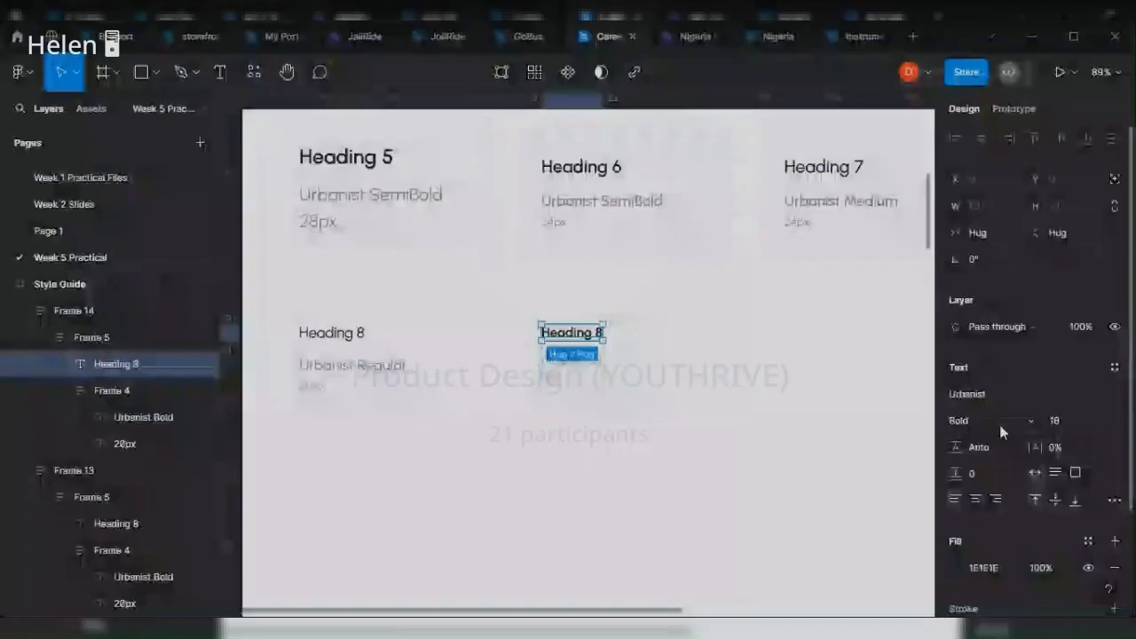
click(1000, 424)
click(1001, 286)
Relabel the card under Heading 6 as "Heading 9" with the specimen labels "Urbanist Medium" and "18px".
scroll(564, 355, up, 3)
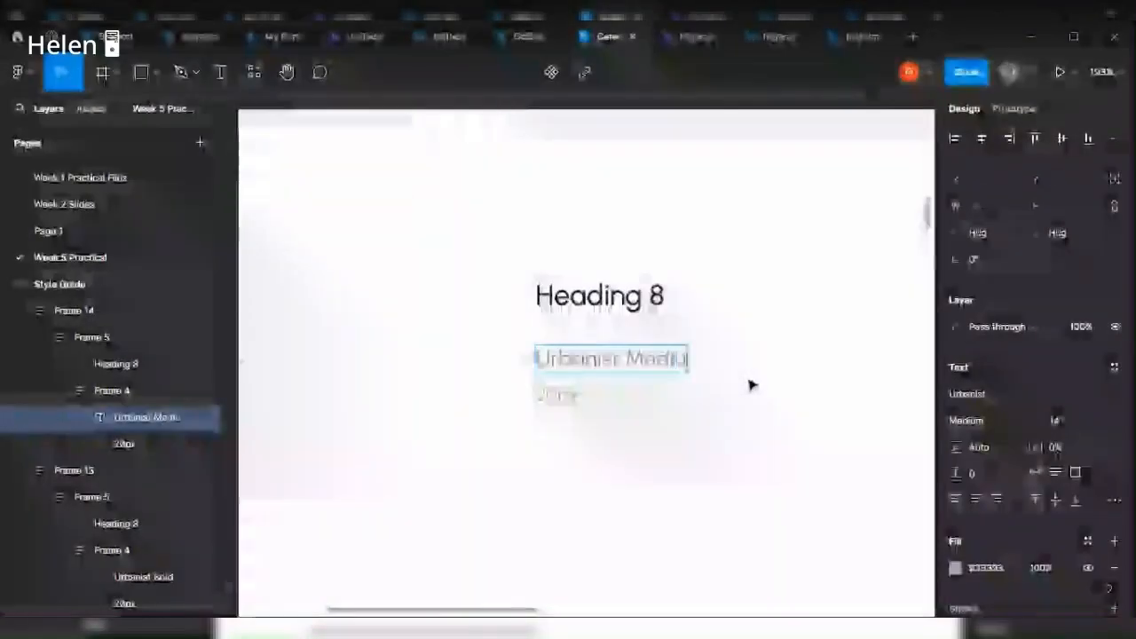
click(535, 382)
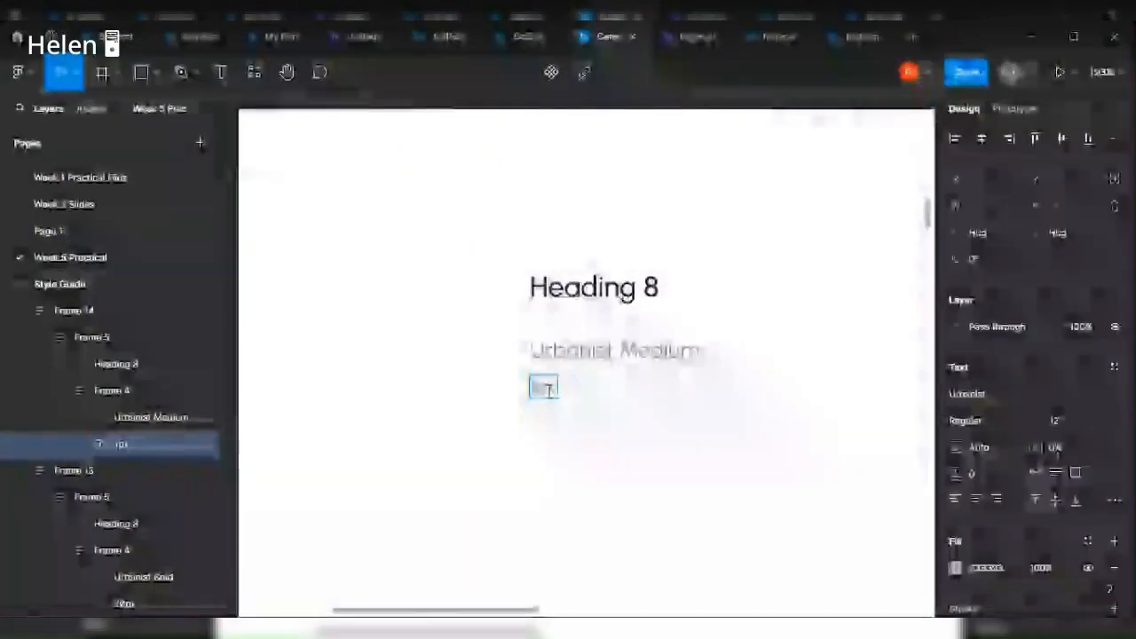
scroll(588, 520, down, 3)
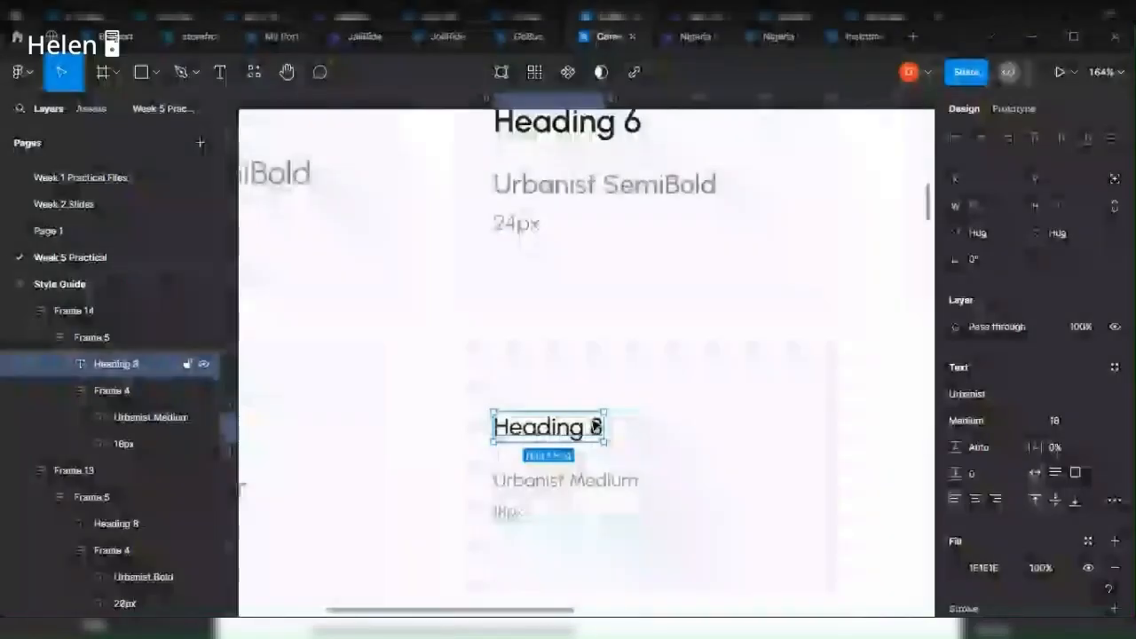
key(BackSpace)
text(9)
Duplicate the Heading 9 card to the spot beneath Heading 7, at about X 708, Y 910.
scroll(708, 429, down, 3)
click(620, 482)
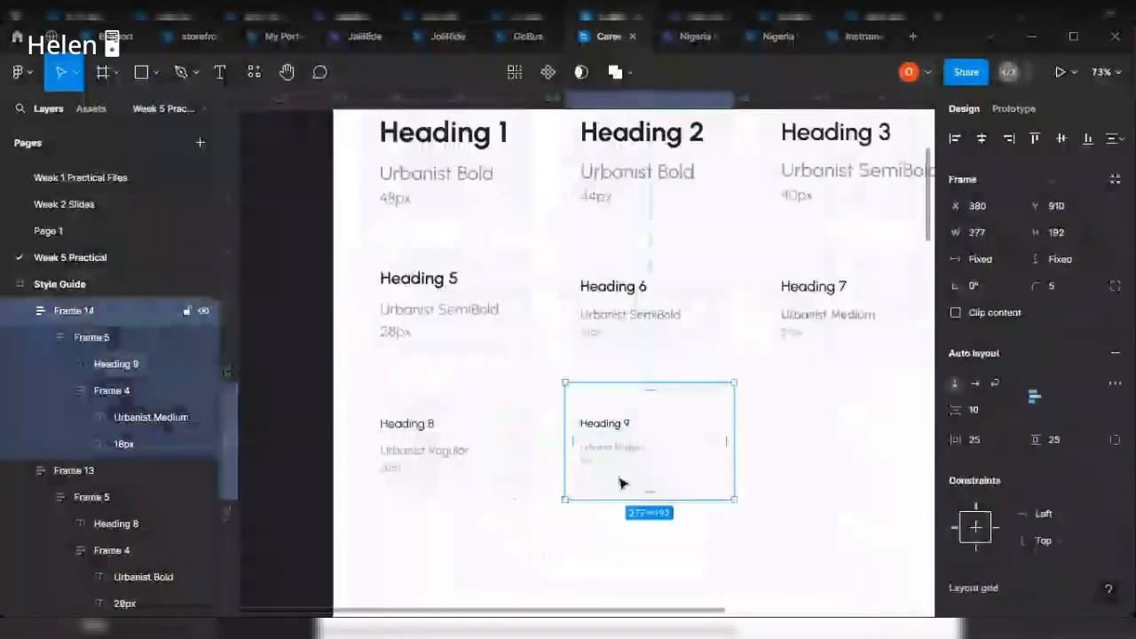
alt+drag(620, 482, 821, 491)
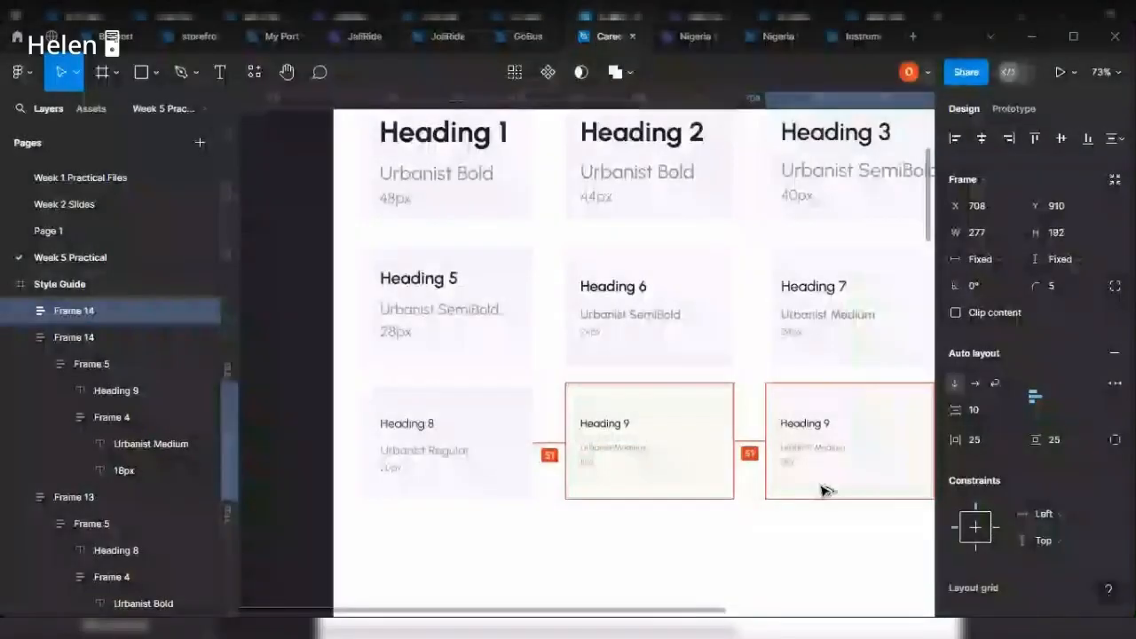
Rename the heading in the duplicated card under Heading 7 to "Heading 10".
scroll(833, 434, up, 8)
double_click(799, 377)
double_click(800, 373)
double_click(799, 372)
click(817, 370)
key(BackSpace)
text(1)
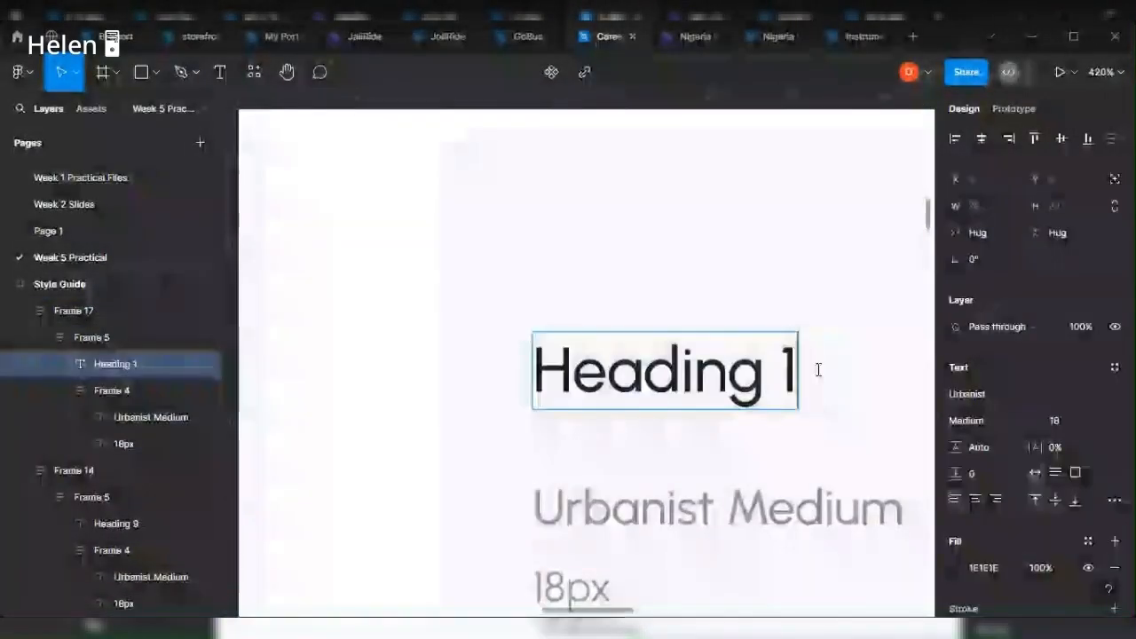
text(0)
Change the Heading 10 card's font style label to "Urbanist Regular" and set its heading text to Regular weight.
scroll(819, 369, down, 2)
drag(728, 346, 871, 346)
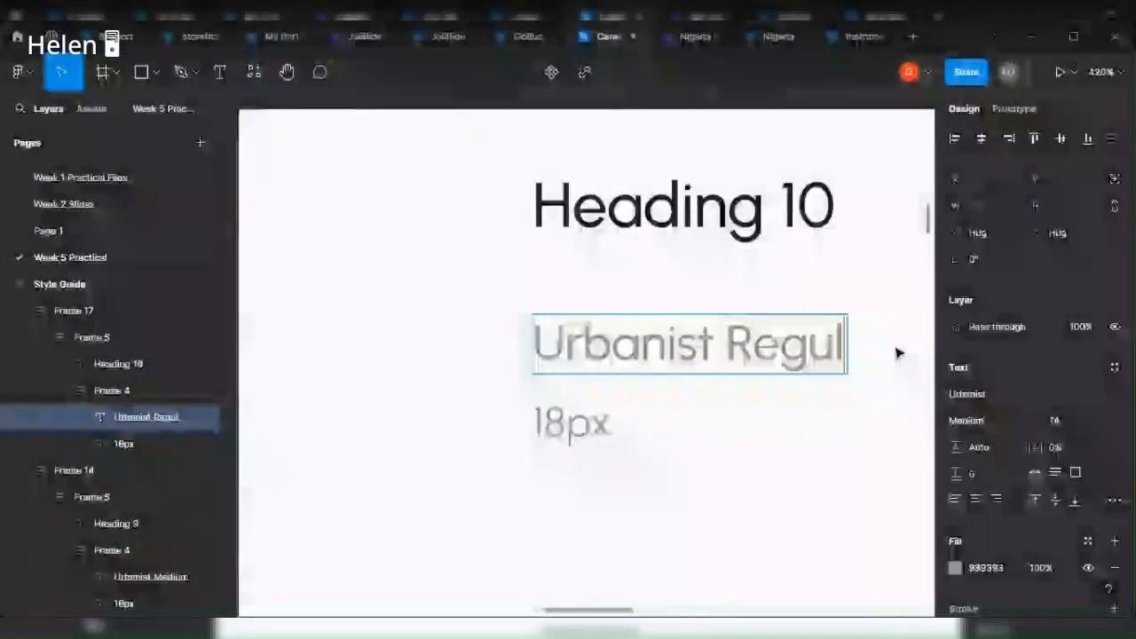
text(ar)
key(Escape)
click(681, 247)
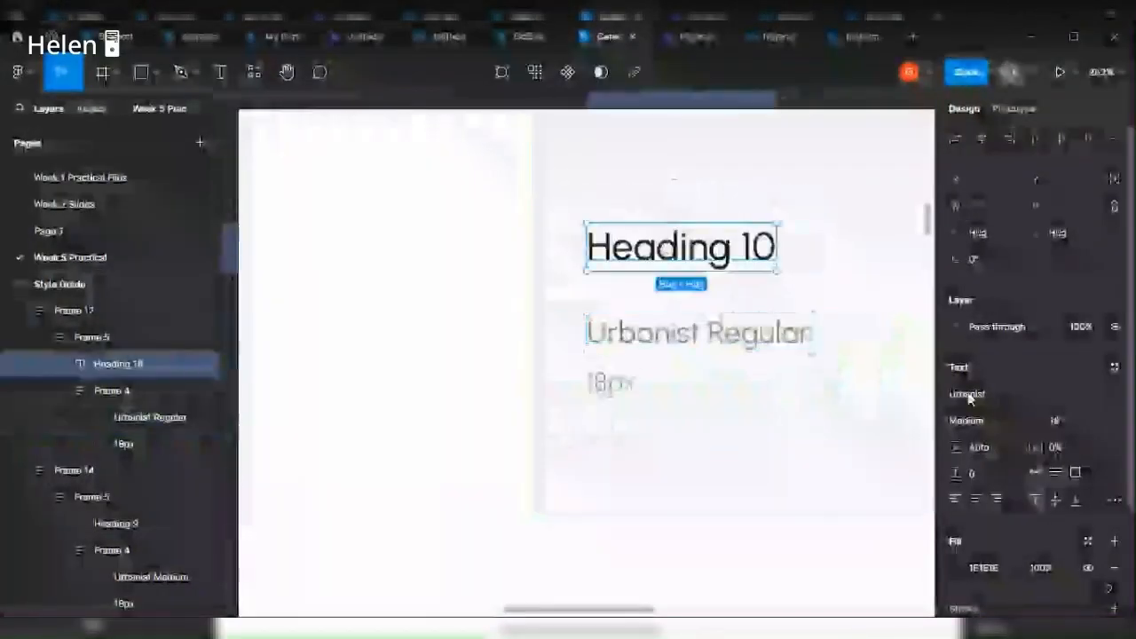
click(966, 423)
click(977, 263)
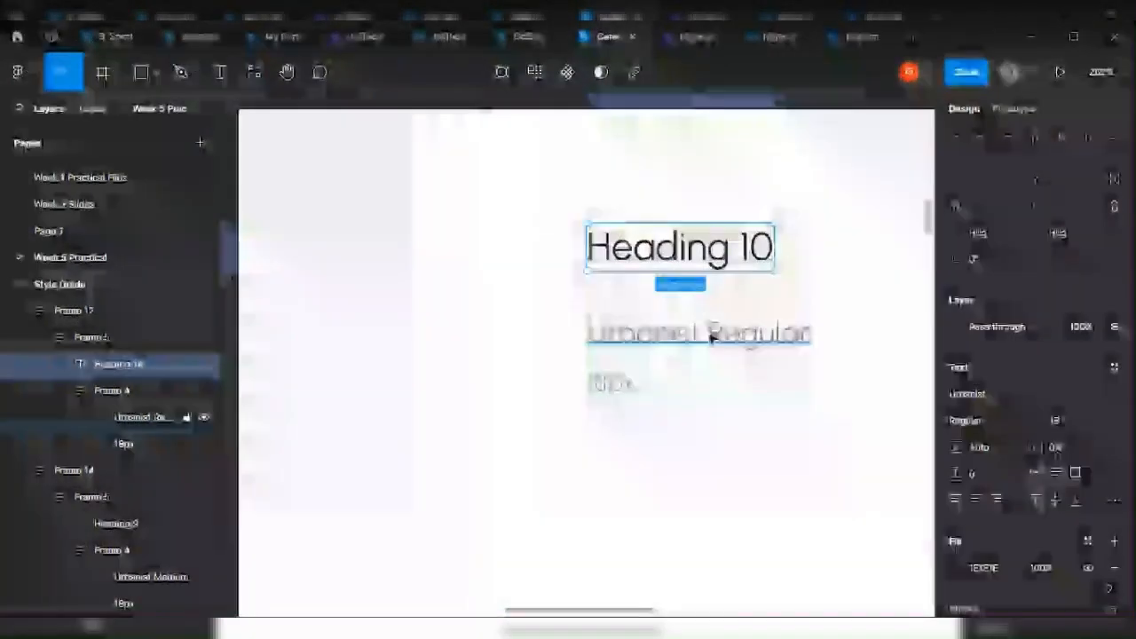
Delete the leftover bold Heading 8 card below the finished Heading 8 card.
scroll(669, 360, down, 5)
scroll(734, 333, right, 3)
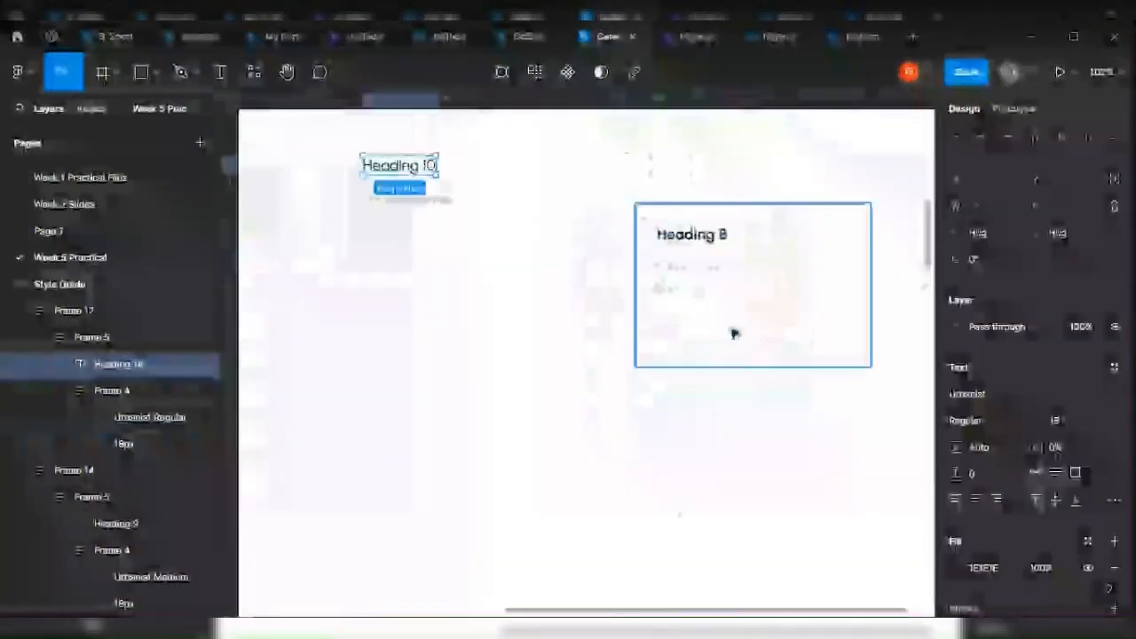
click(733, 332)
key(Delete)
scroll(730, 334, up, 3)
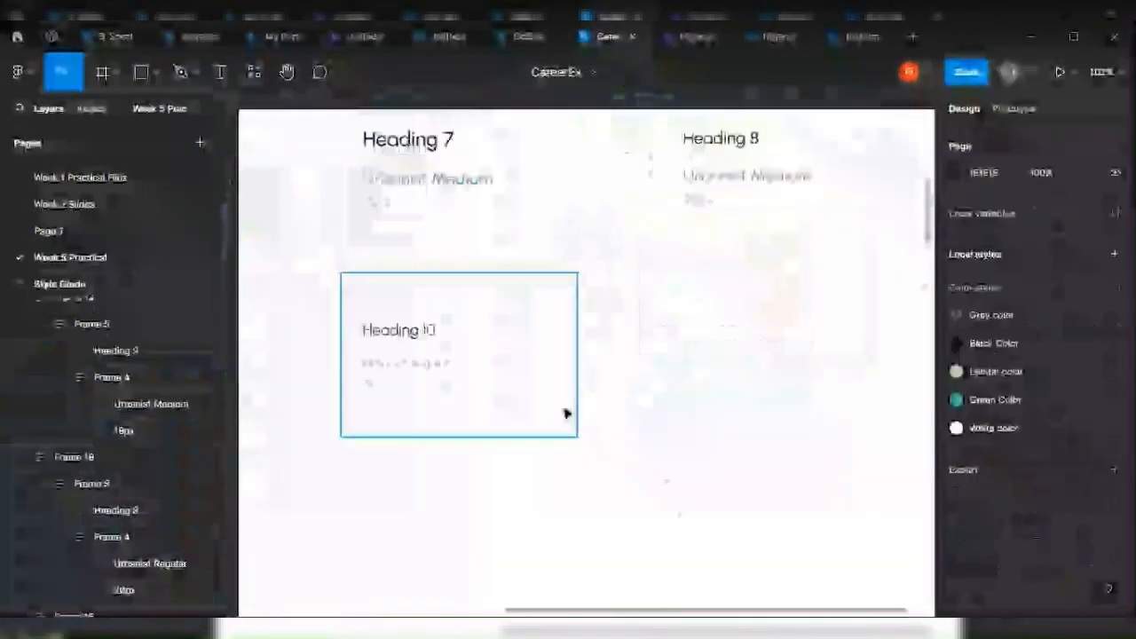
Narrow the Heading 10 card to about 188 and duplicate it alongside at about X 931, Y 910.
click(566, 410)
drag(582, 379, 500, 386)
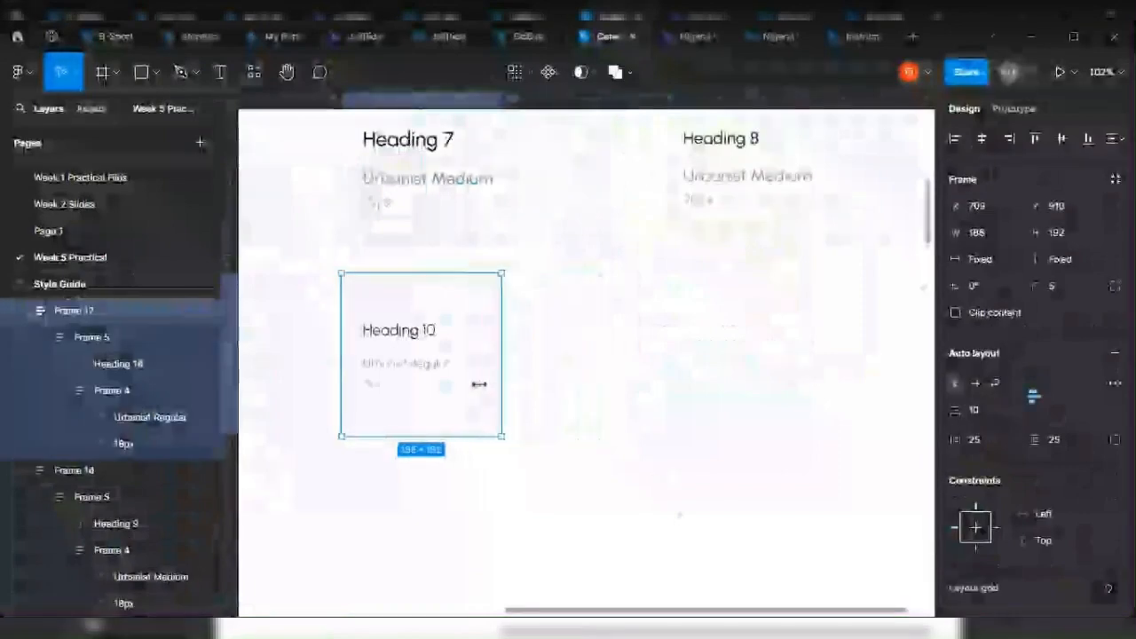
key(ctrl+d)
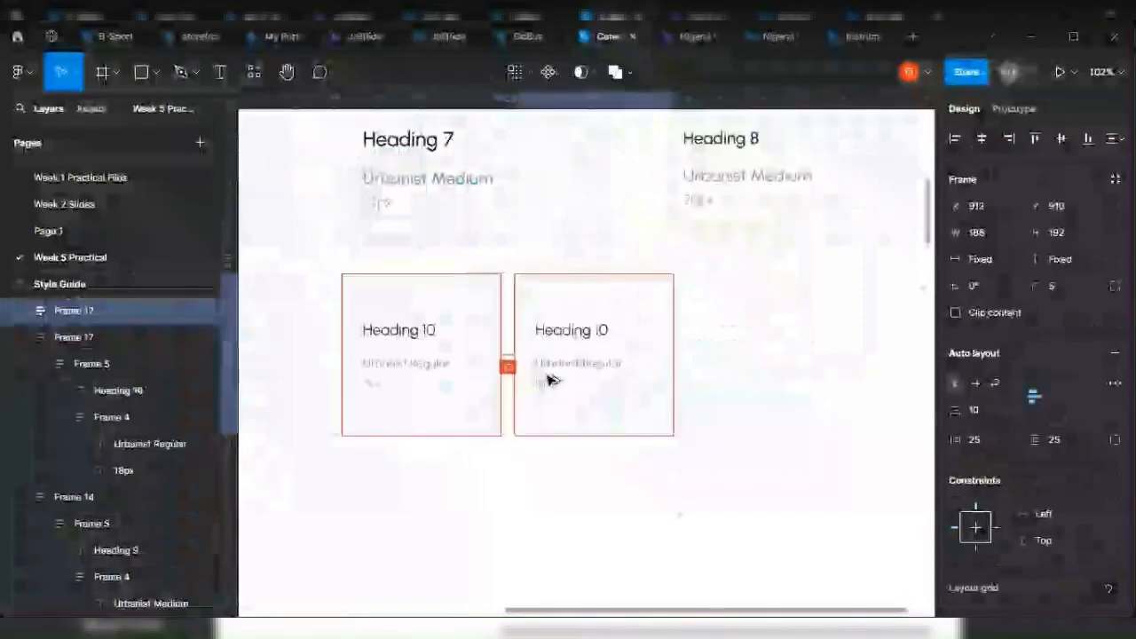
scroll(563, 380, down, 3)
Rename the heading in the new copy of the Heading 10 card to "Heading 11".
scroll(571, 452, up, 5)
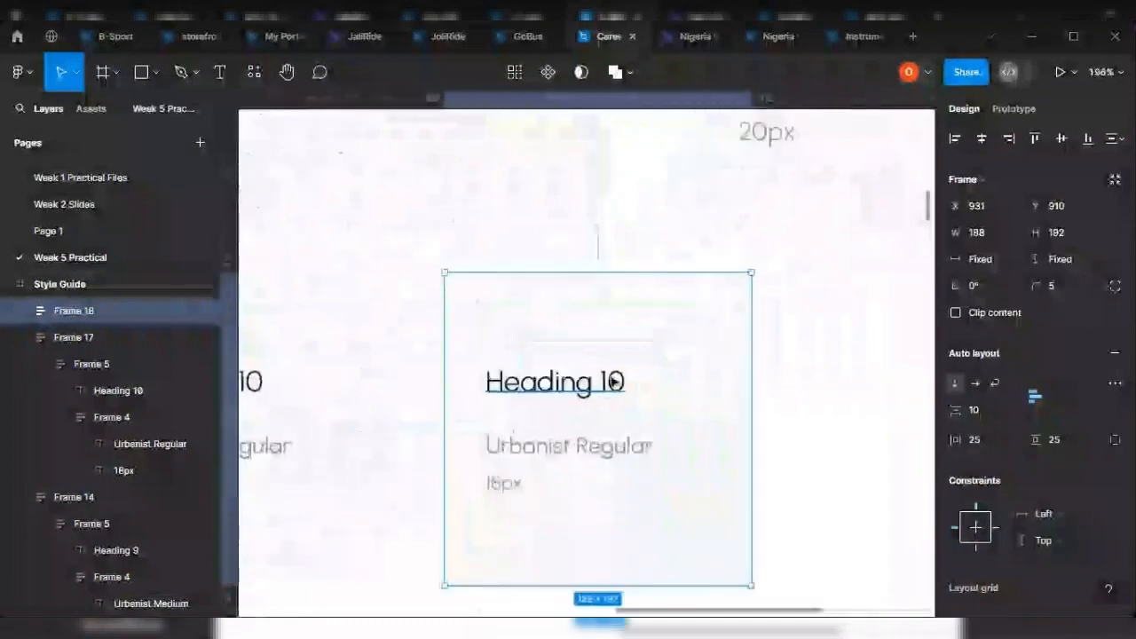
click(612, 380)
click(613, 380)
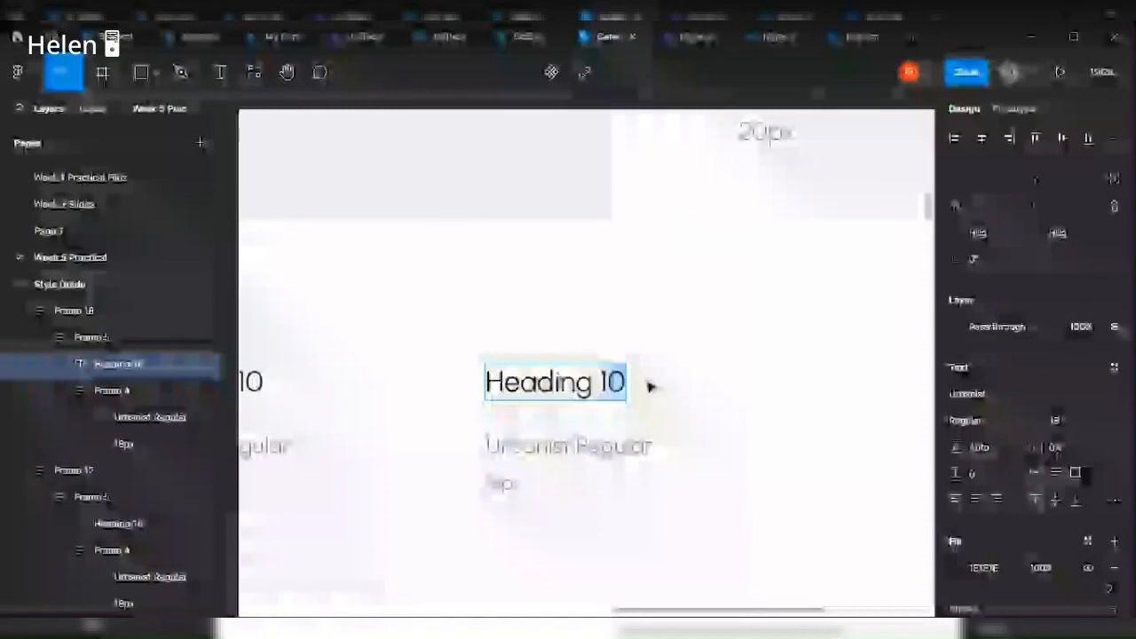
scroll(651, 386, down, 3)
scroll(546, 476, up, 4)
Change the Heading 11 card's size label to "14px" and set its heading font size to 14.
double_click(546, 476)
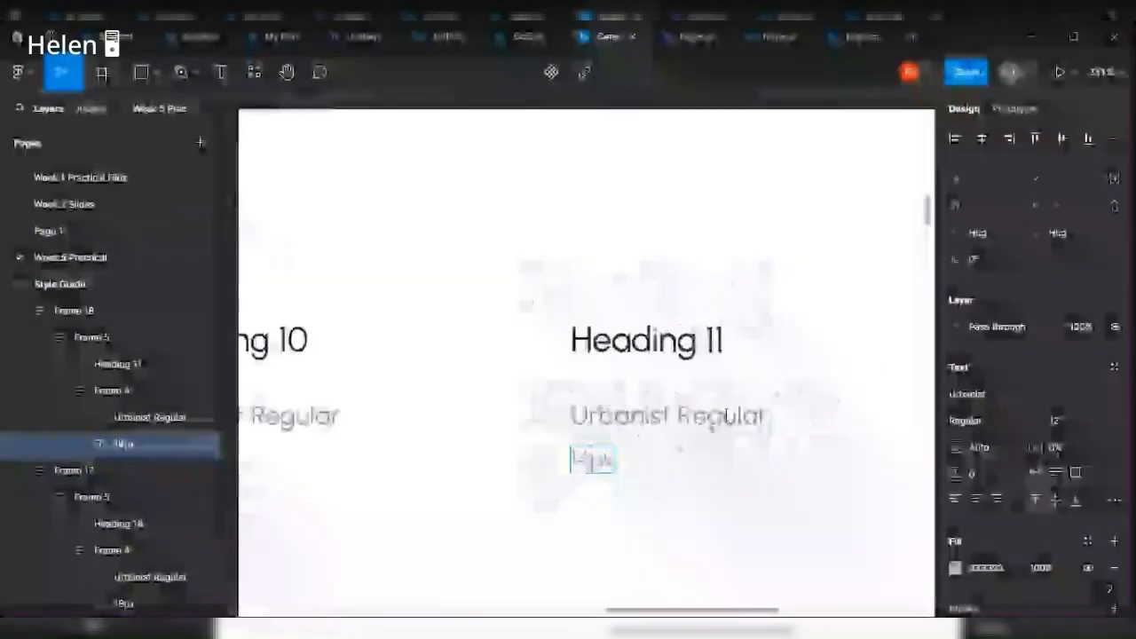
click(764, 413)
scroll(701, 418, down, 2)
double_click(678, 366)
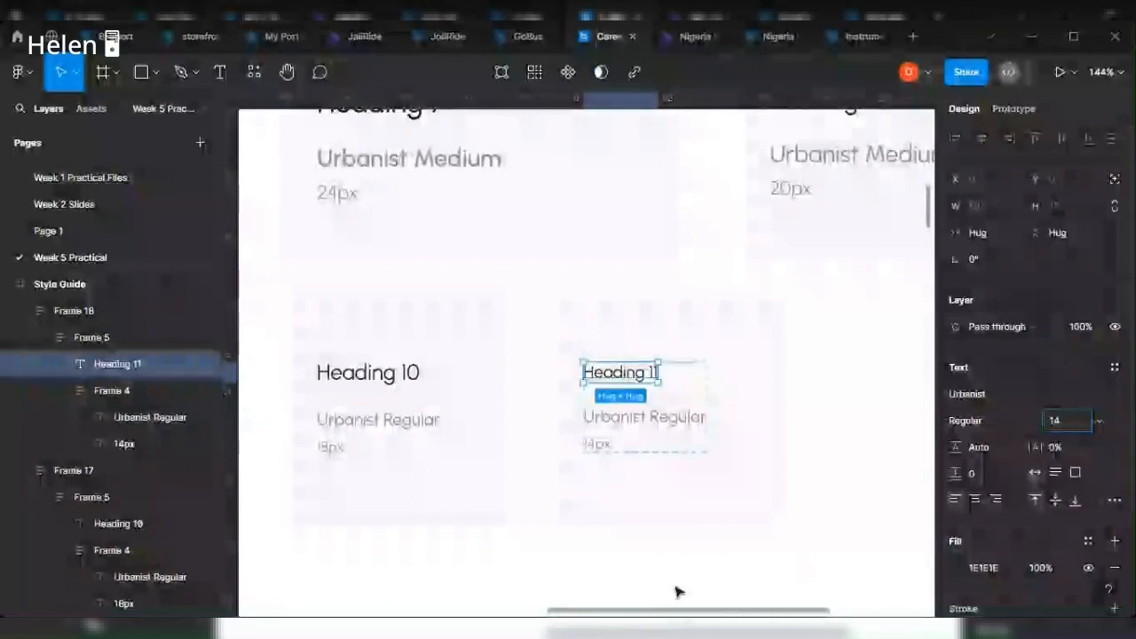
Rename the headings of the two copied cards in the fourth row to "Heading 13" and "Heading 14".
click(675, 591)
click(753, 431)
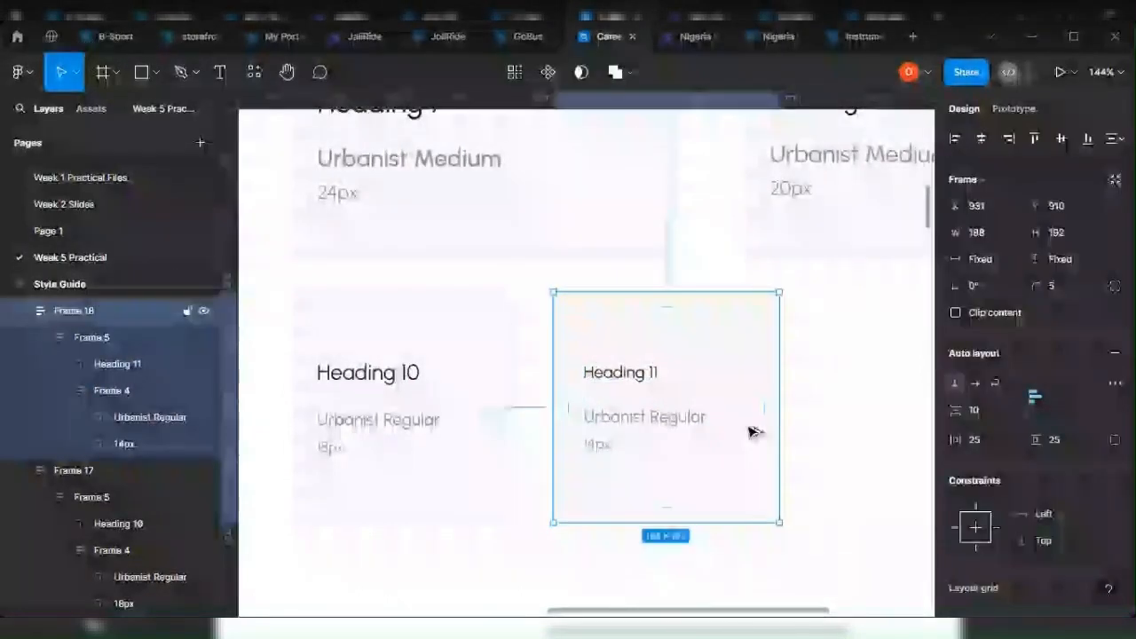
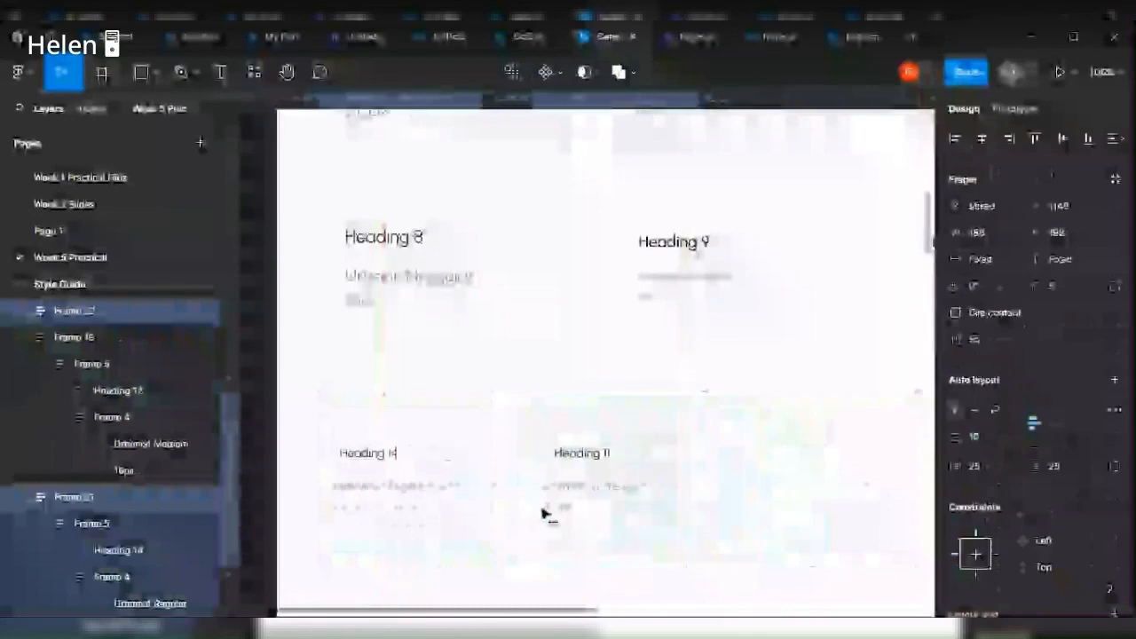
click(406, 449)
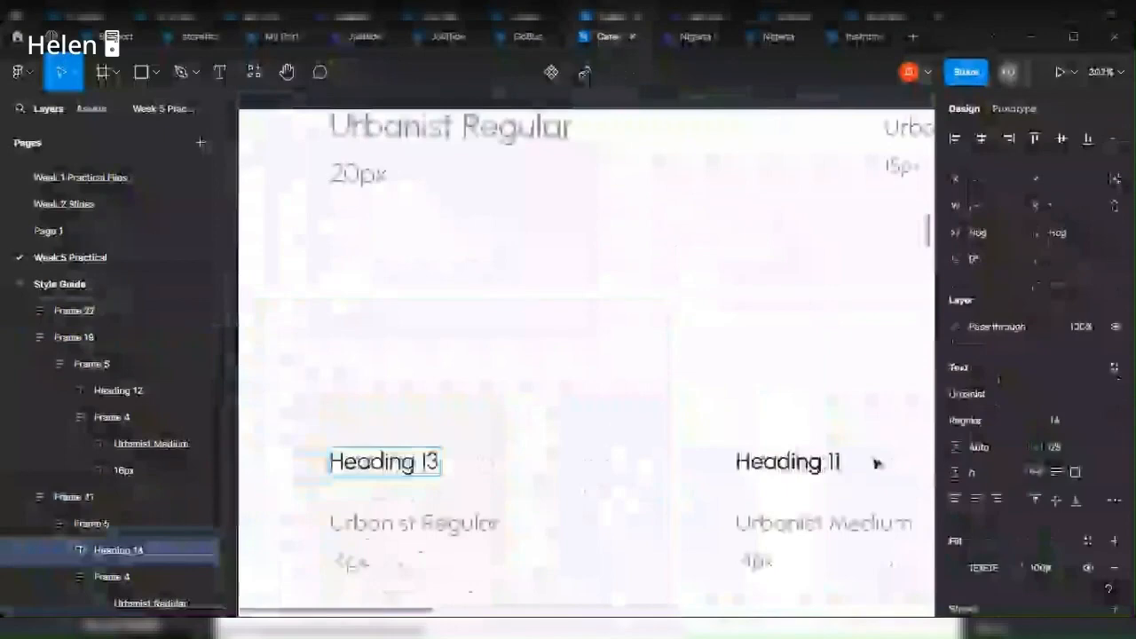
scroll(875, 464, right, 2)
scroll(769, 493, up, 2)
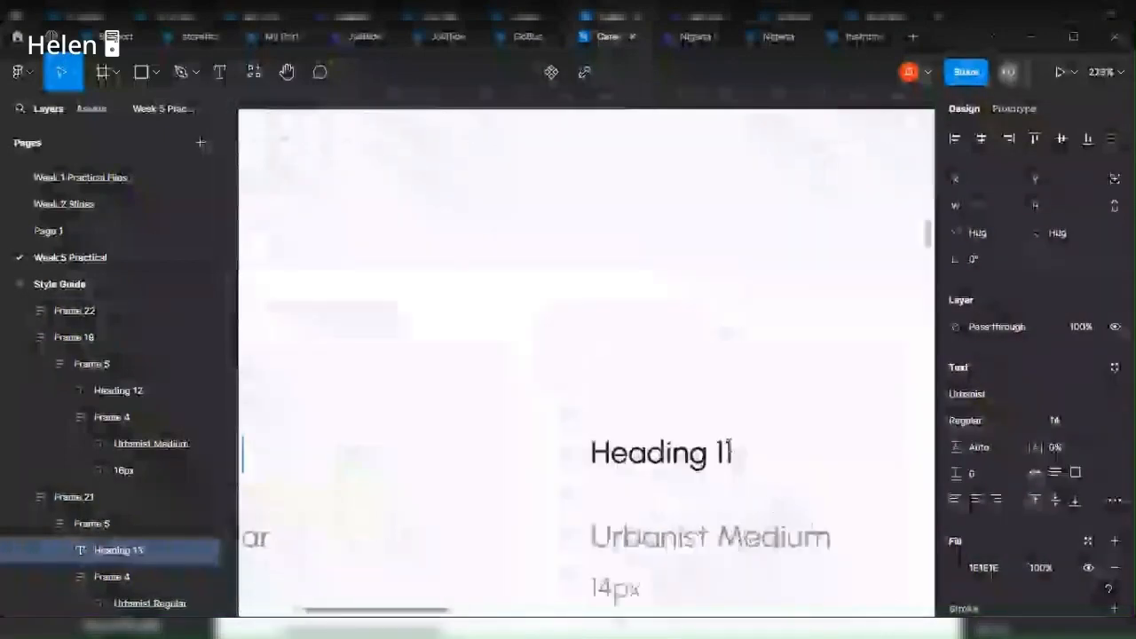
click(732, 452)
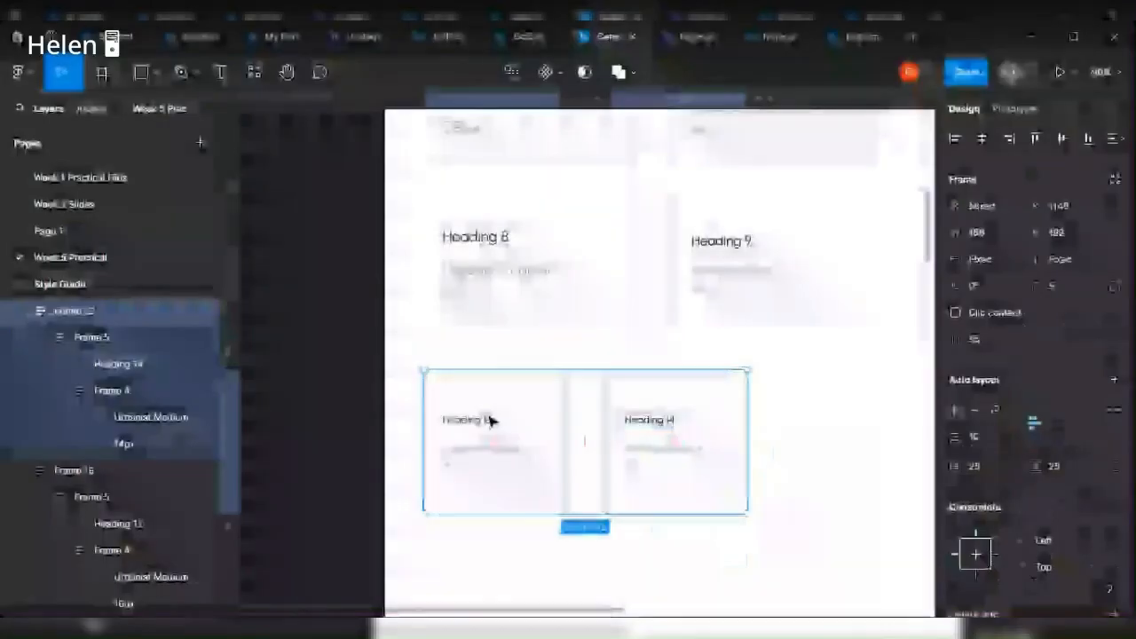
Duplicate the Heading 13 and Heading 14 cards alongside and rename the copies' headings "Heading 15" and "Heading 16".
drag(489, 424, 819, 429)
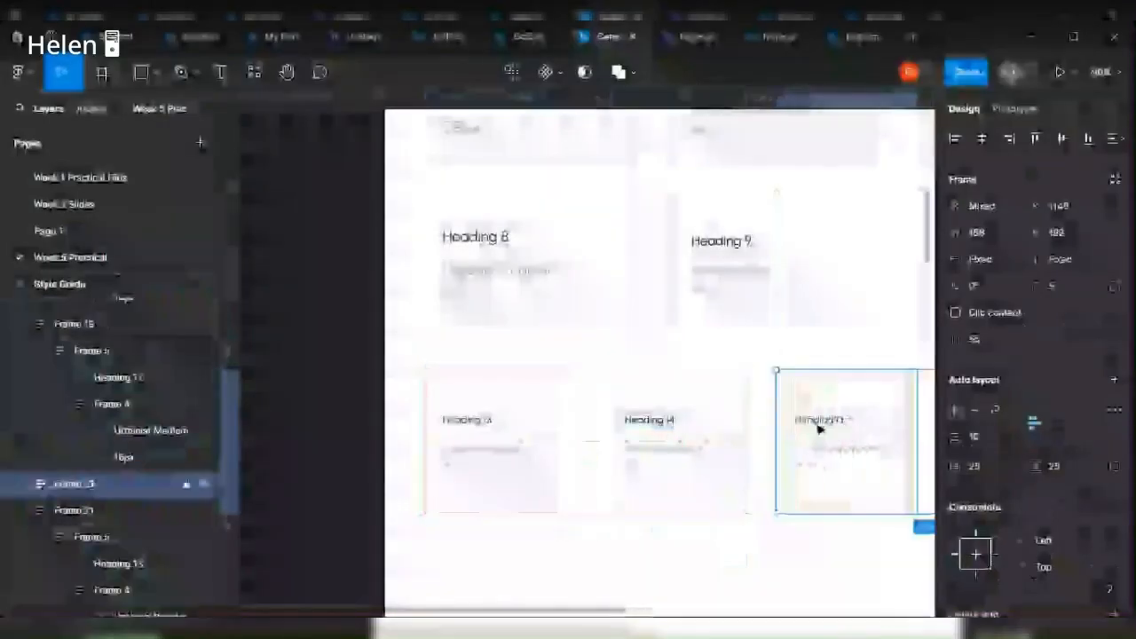
scroll(821, 428, right, 1)
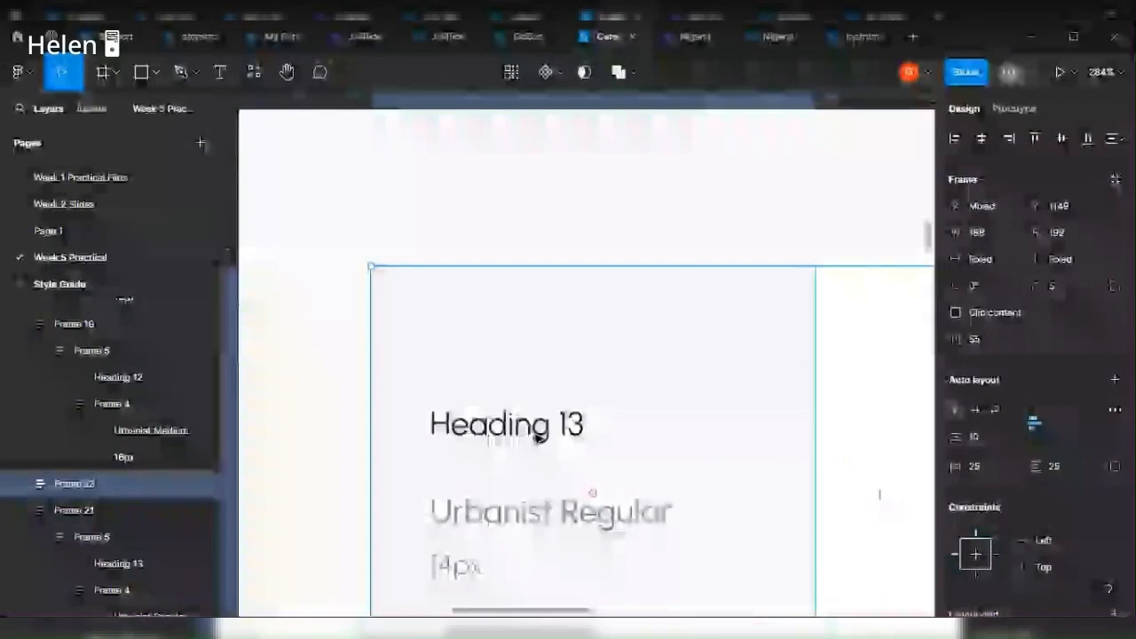
click(538, 430)
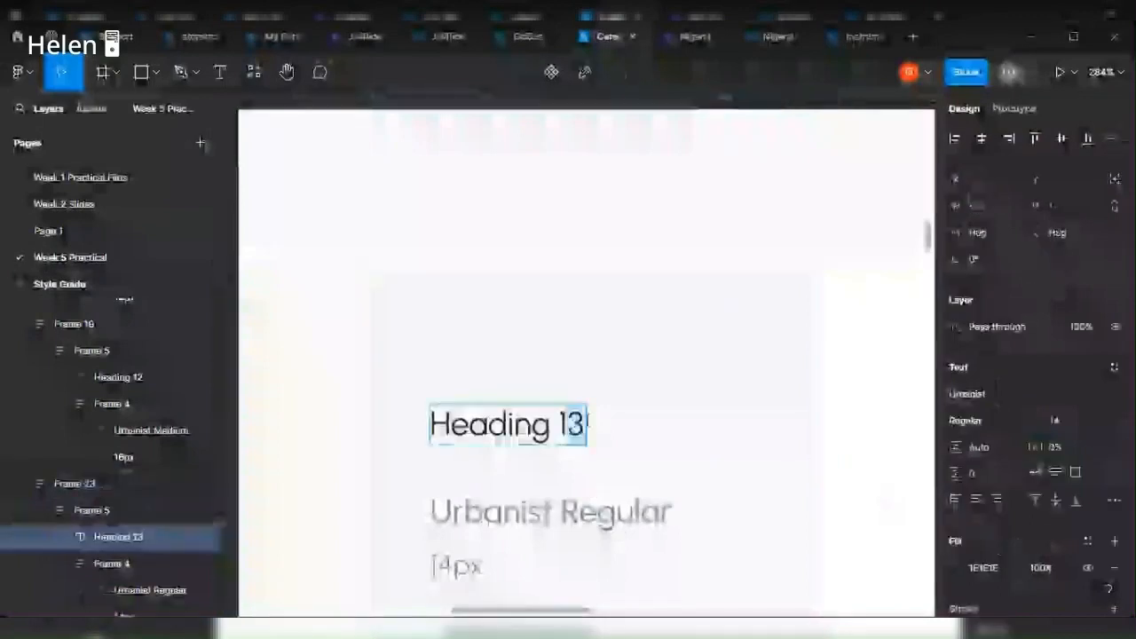
scroll(819, 414, right, 3)
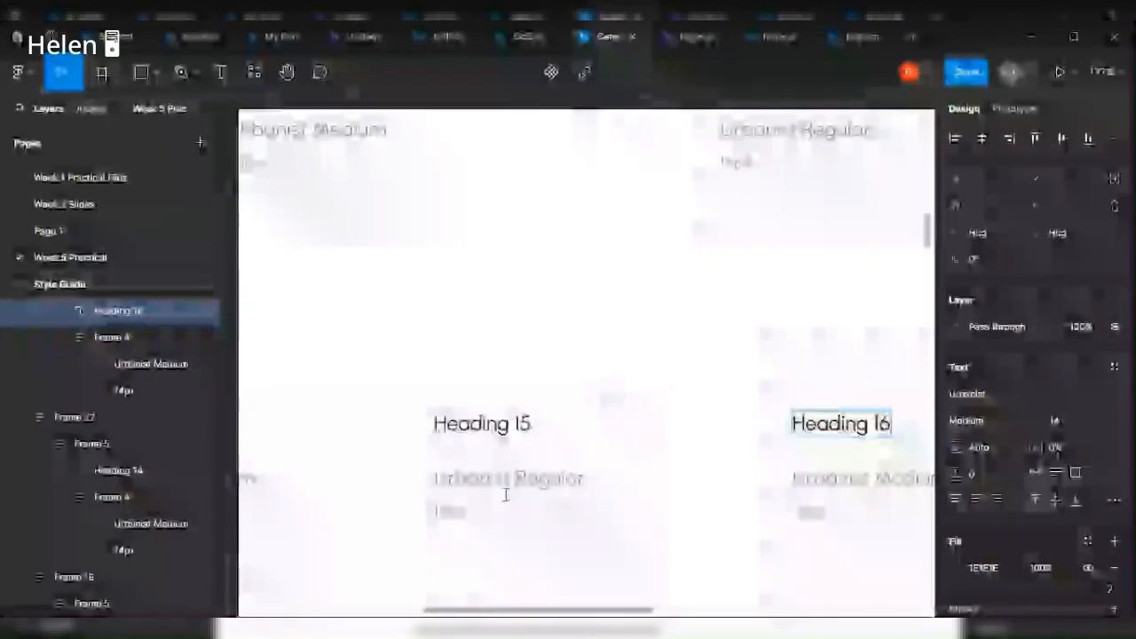
Change the size labels of the Heading 15 and Heading 16 cards to "12px" and set both headings' font size to 12.
click(433, 518)
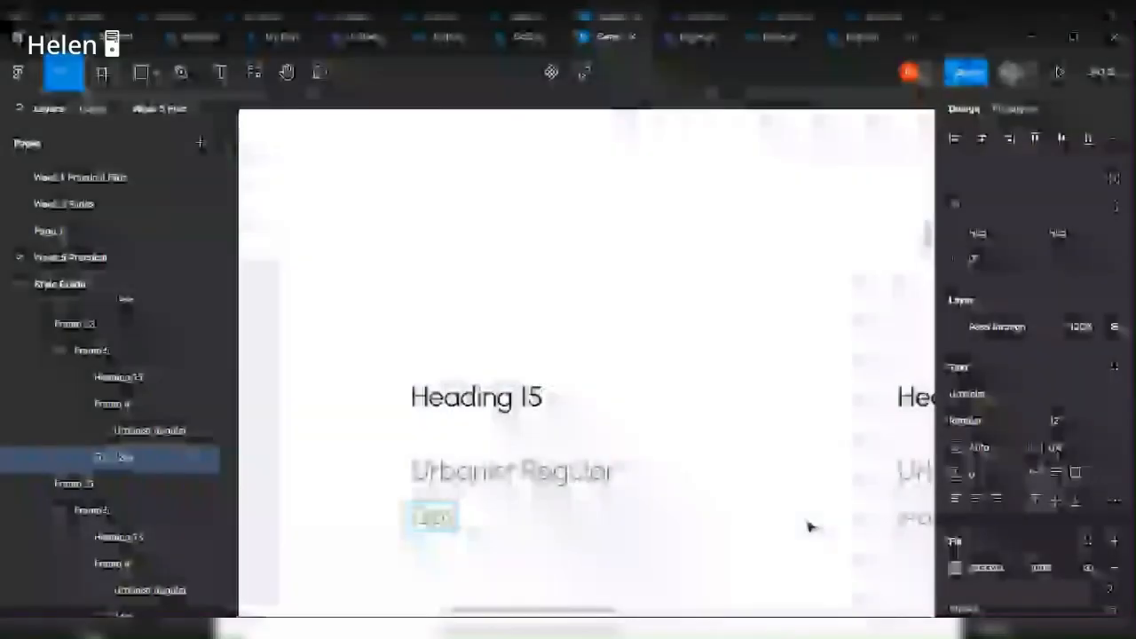
click(826, 508)
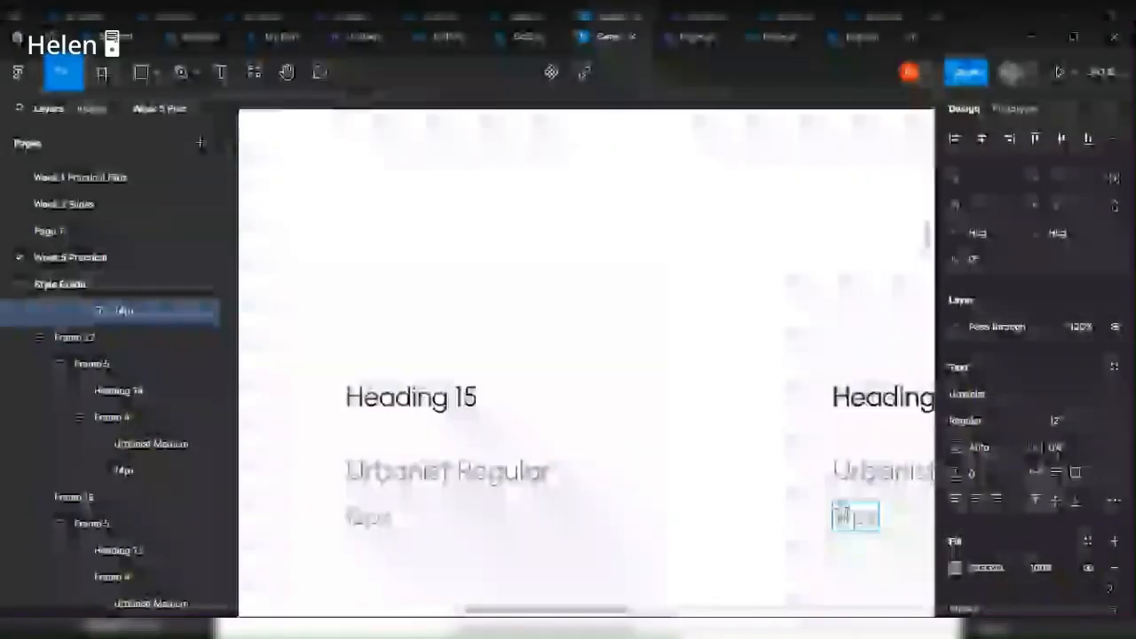
click(457, 404)
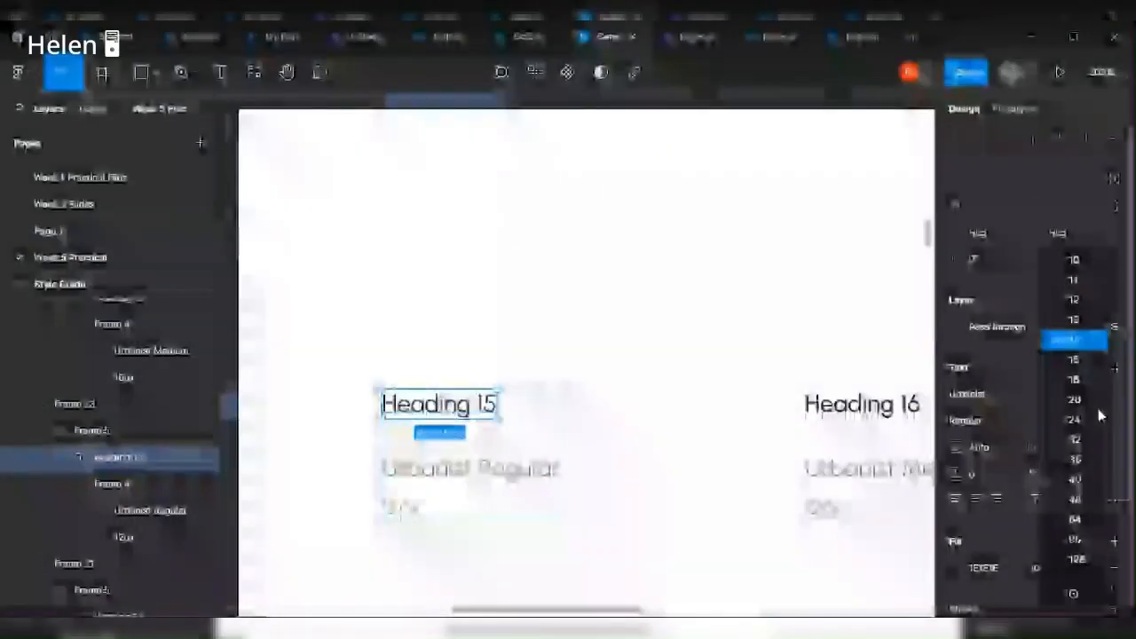
scroll(586, 355, right, 3)
click(797, 405)
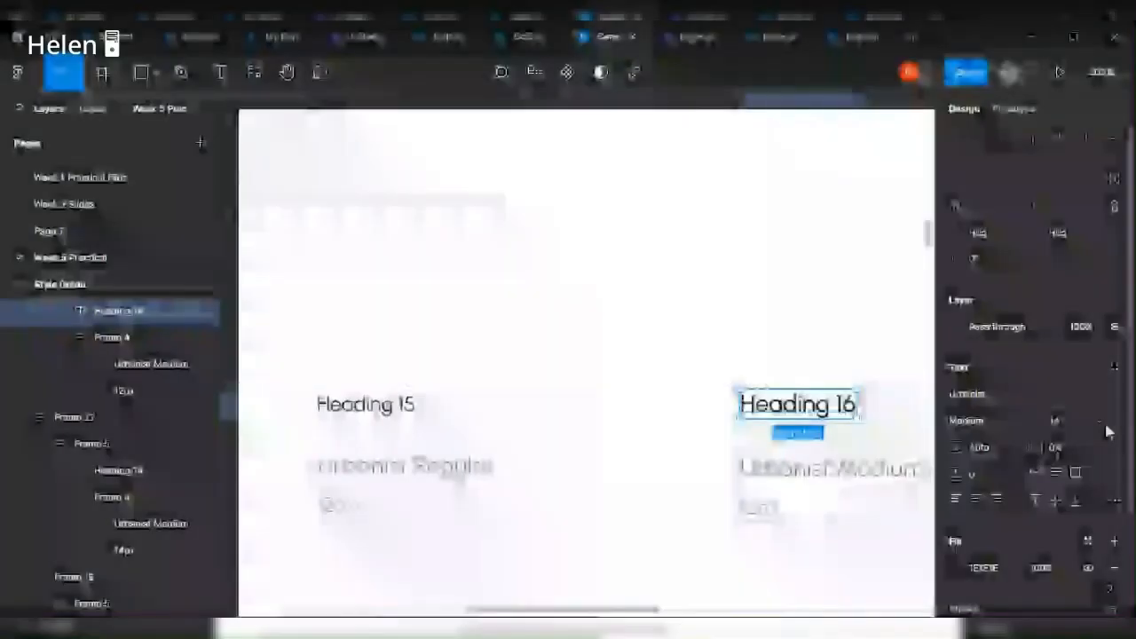
Select all the heading cards and move the grid up closer to the Aa sample, with its first row at about Y 404.
scroll(867, 342, down, 5)
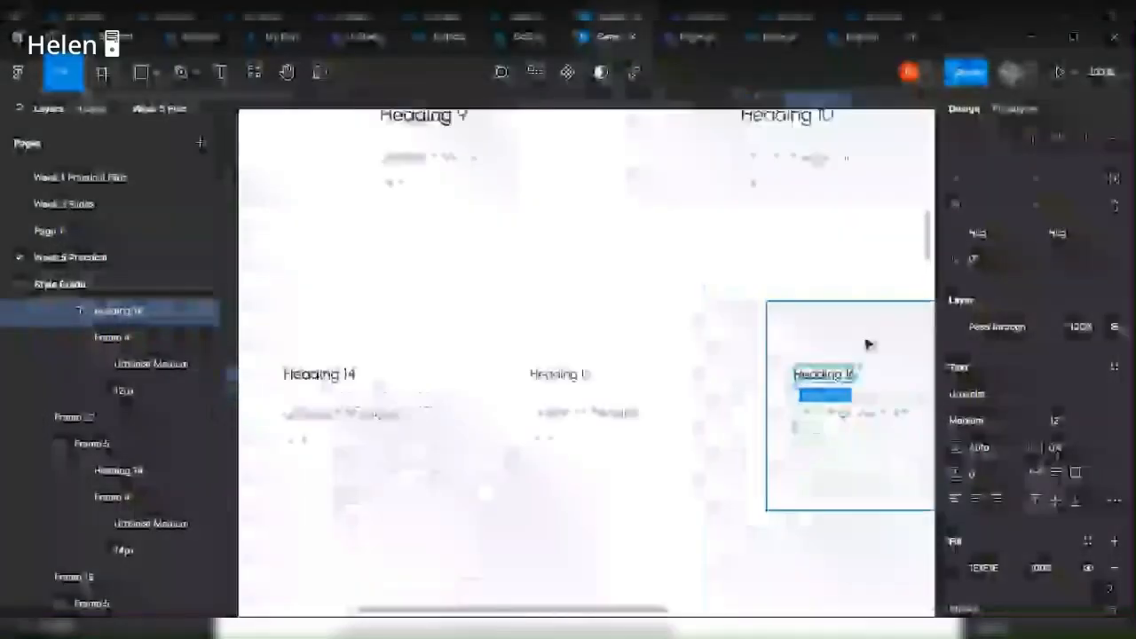
scroll(723, 514, down, 8)
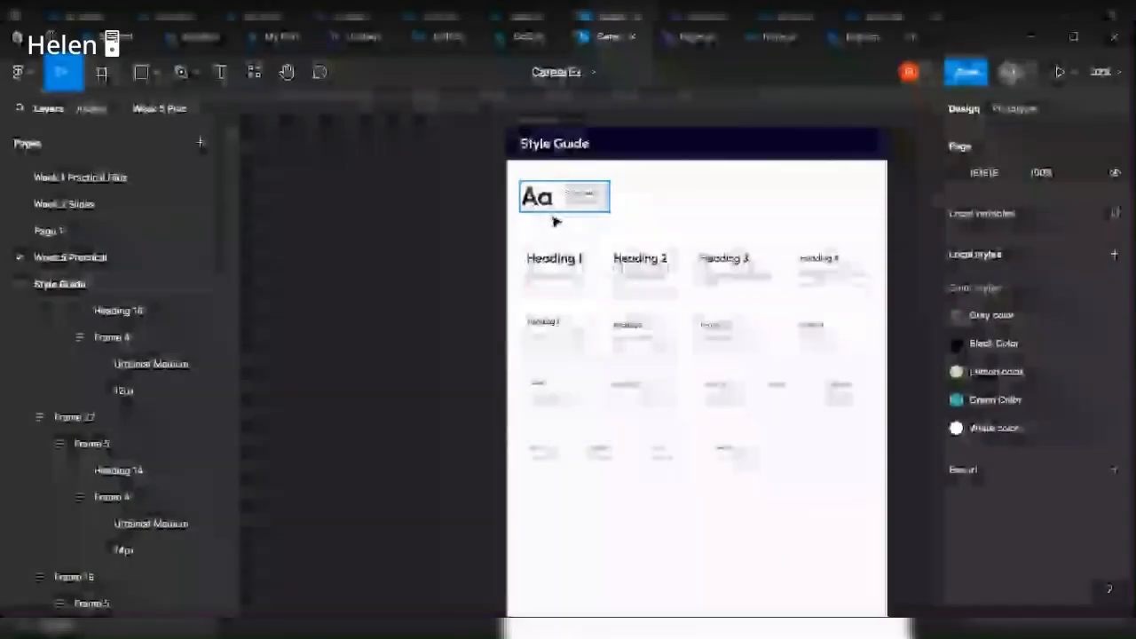
drag(521, 236, 880, 476)
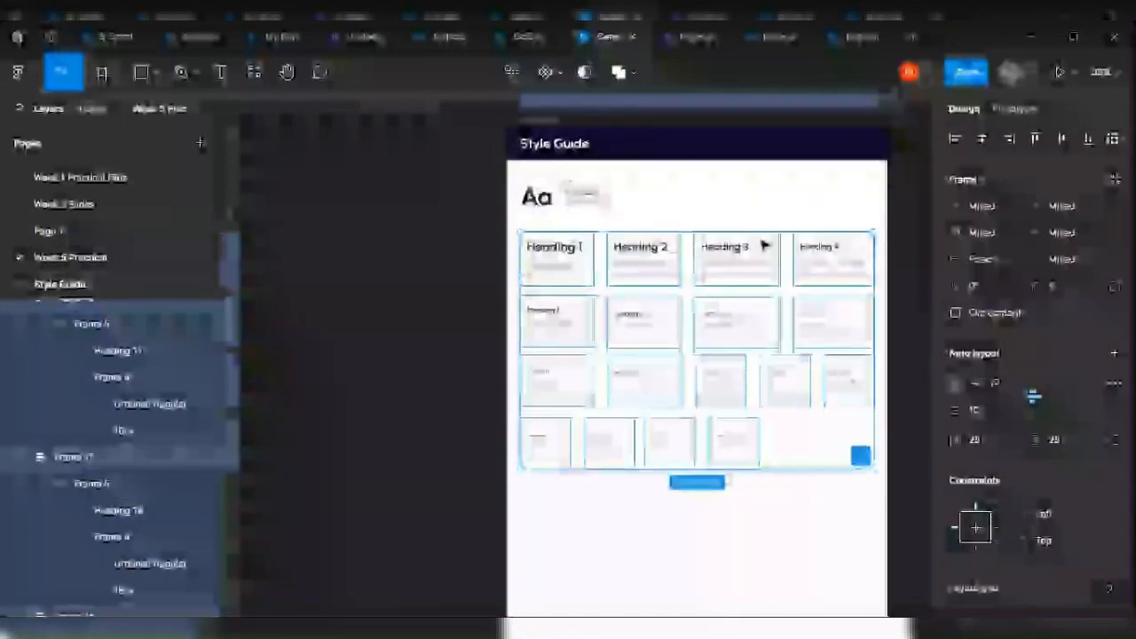
right_click(666, 304)
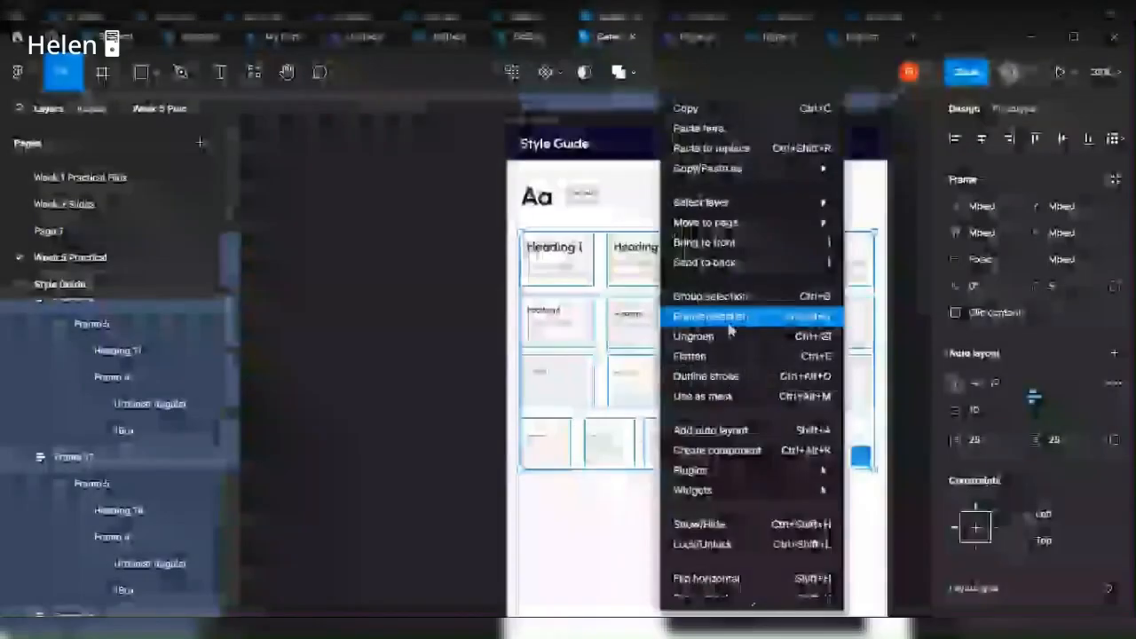
click(710, 297)
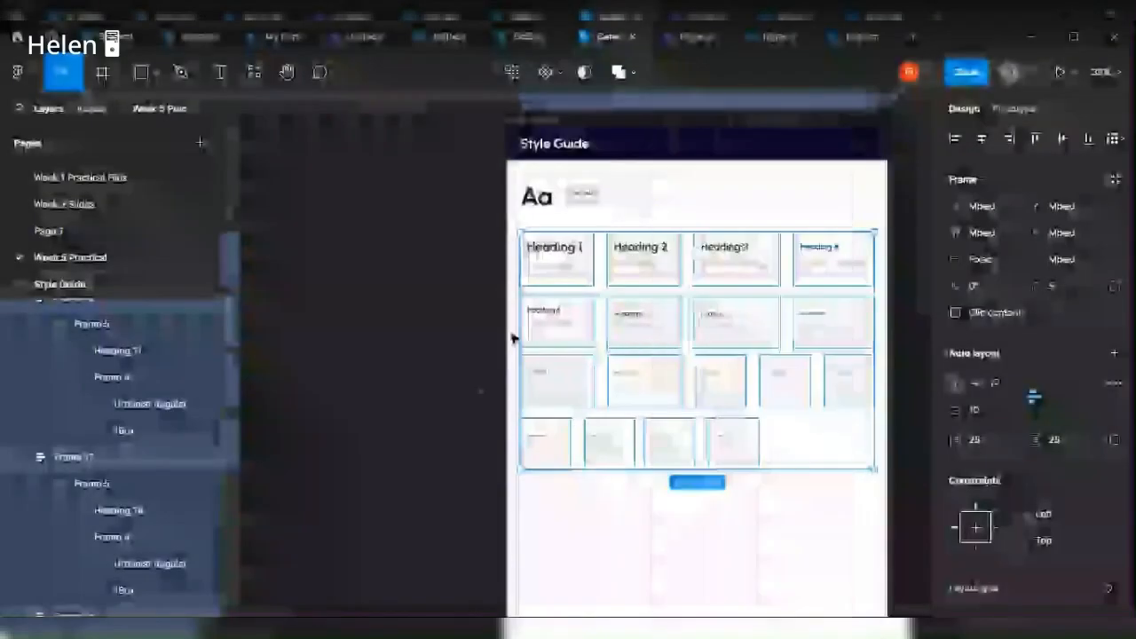
Select the Heading 1 to Heading 4 cards and wrap the row in an auto layout.
click(555, 258)
shift+click(667, 274)
shift+click(751, 264)
shift+click(812, 267)
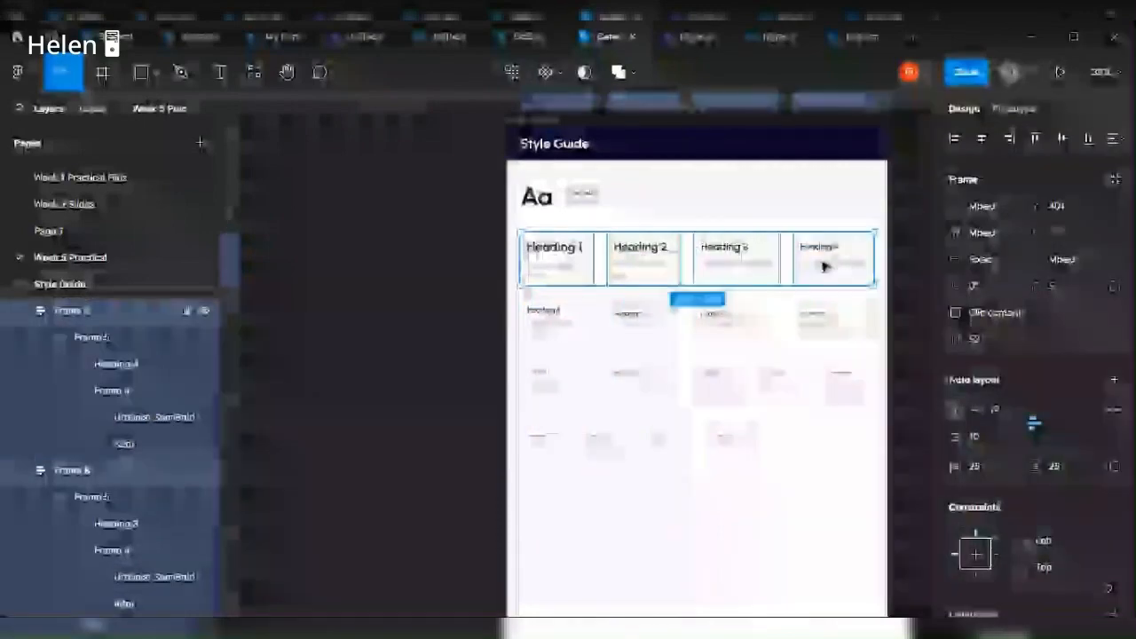
right_click(683, 268)
click(737, 432)
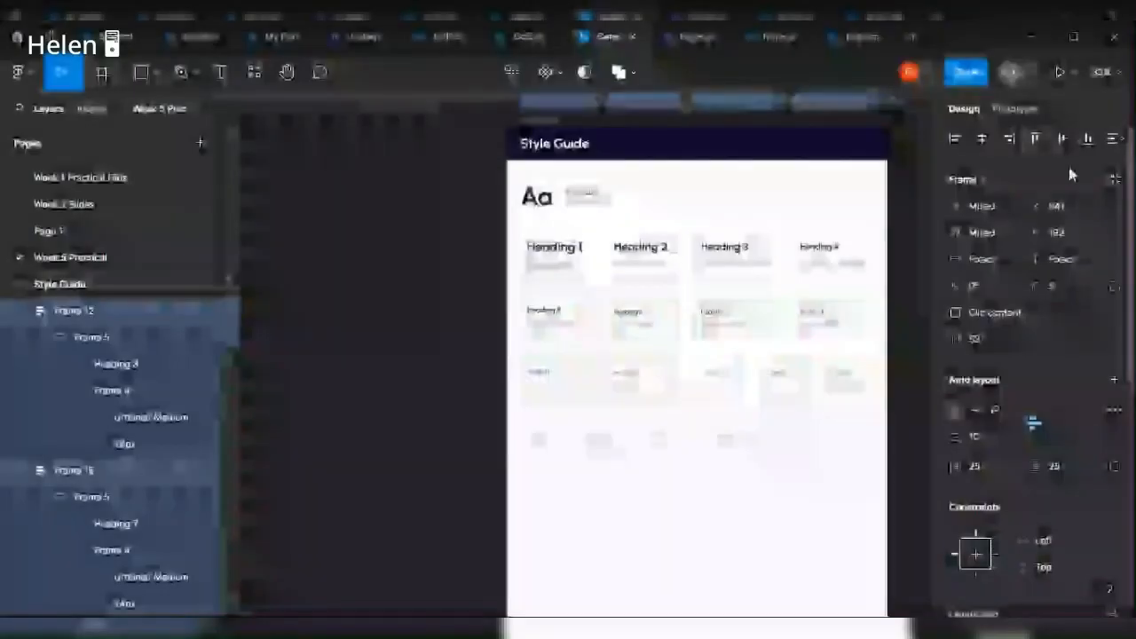
Select the Heading 5 to Heading 8 cards in the second row and wrap them in an auto layout.
click(1069, 167)
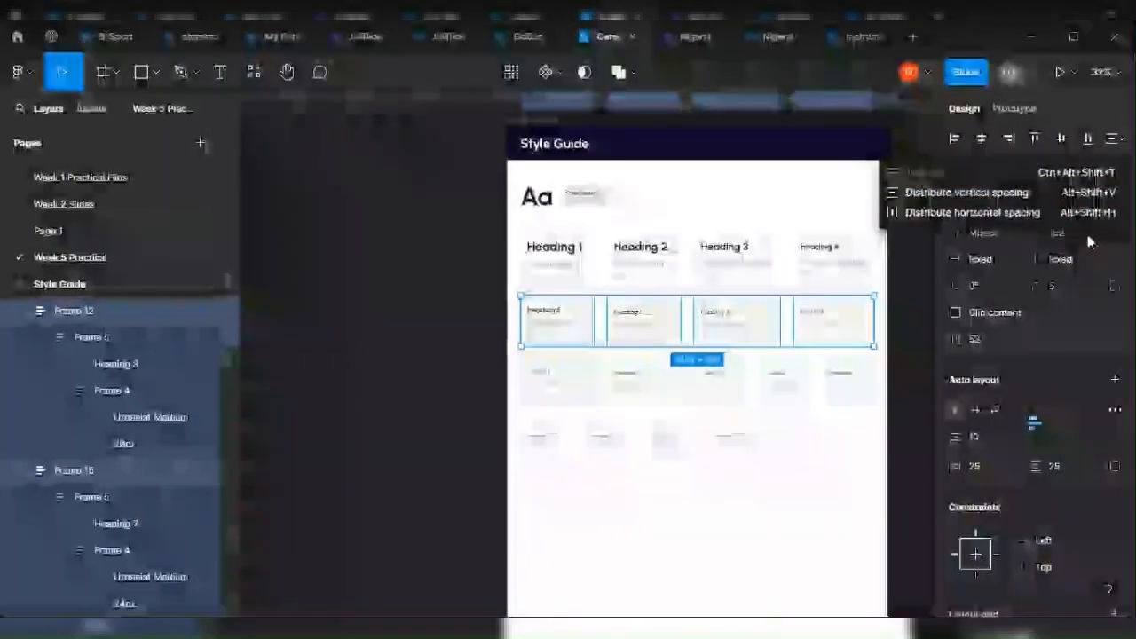
click(757, 329)
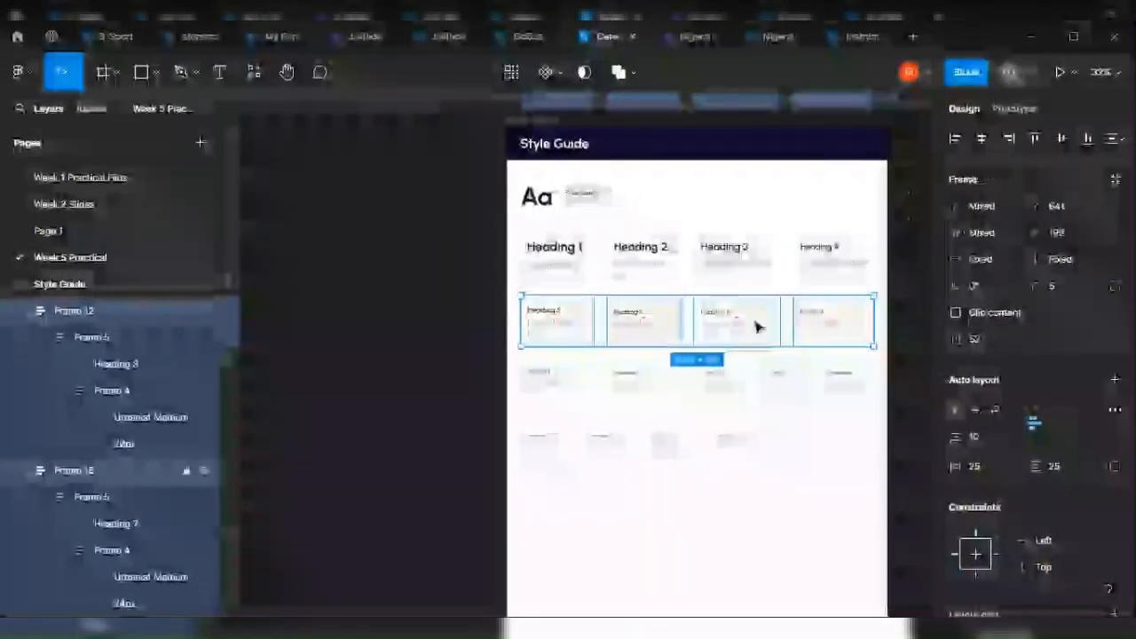
drag(757, 328, 627, 343)
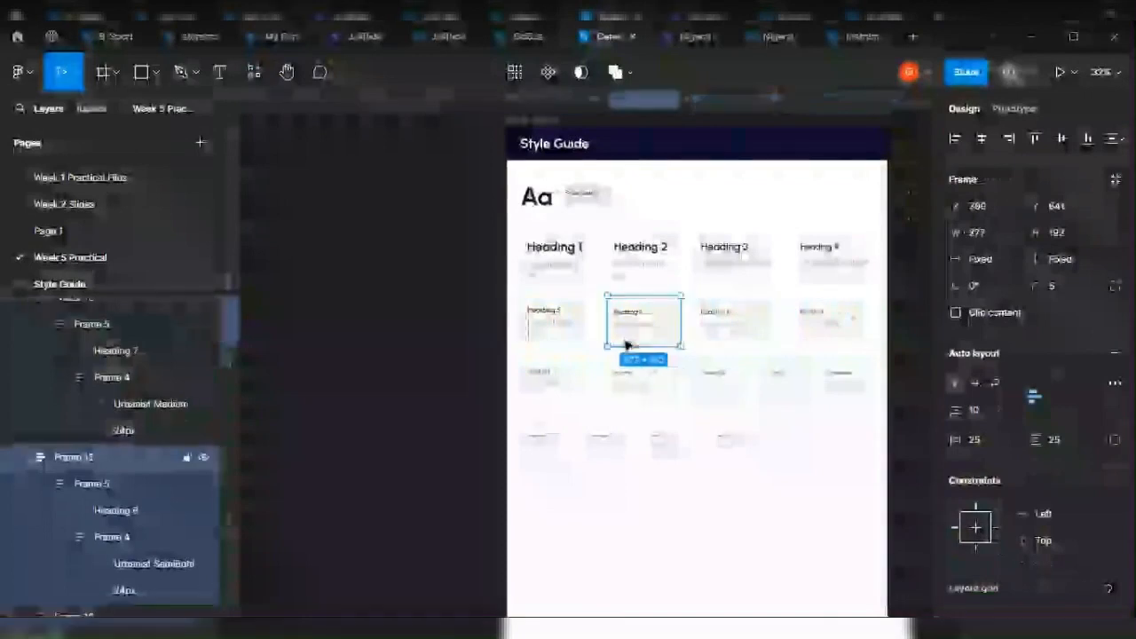
drag(495, 307, 875, 360)
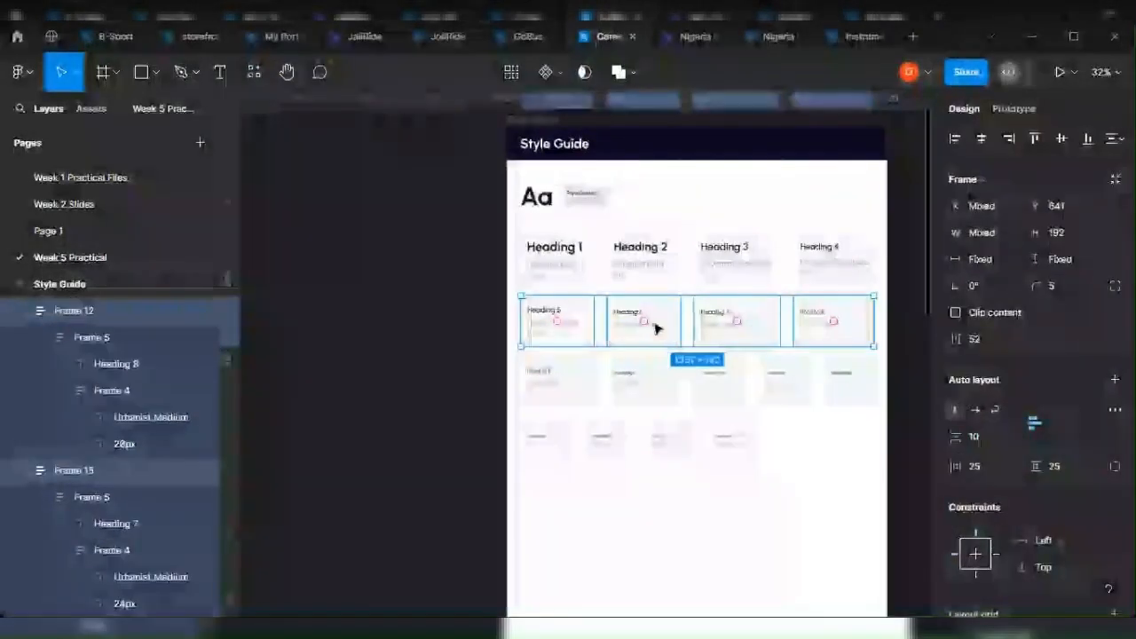
right_click(657, 328)
click(671, 430)
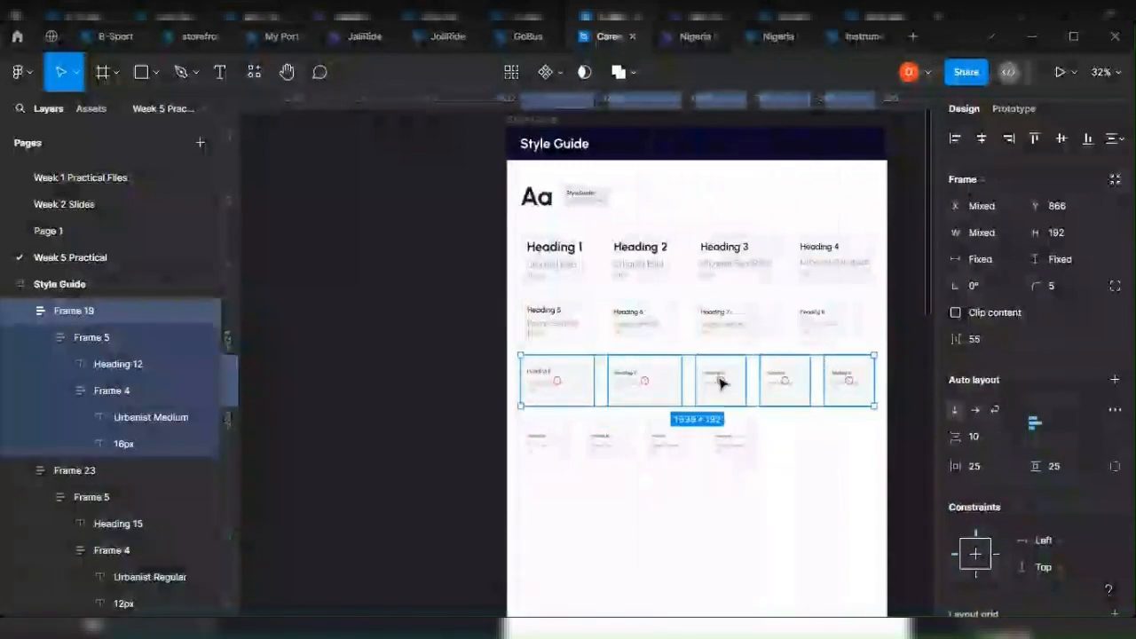
Add one auto layout around the third row's five cards and another around the fourth row's Heading 13 to Heading 16 cards.
right_click(803, 371)
click(852, 429)
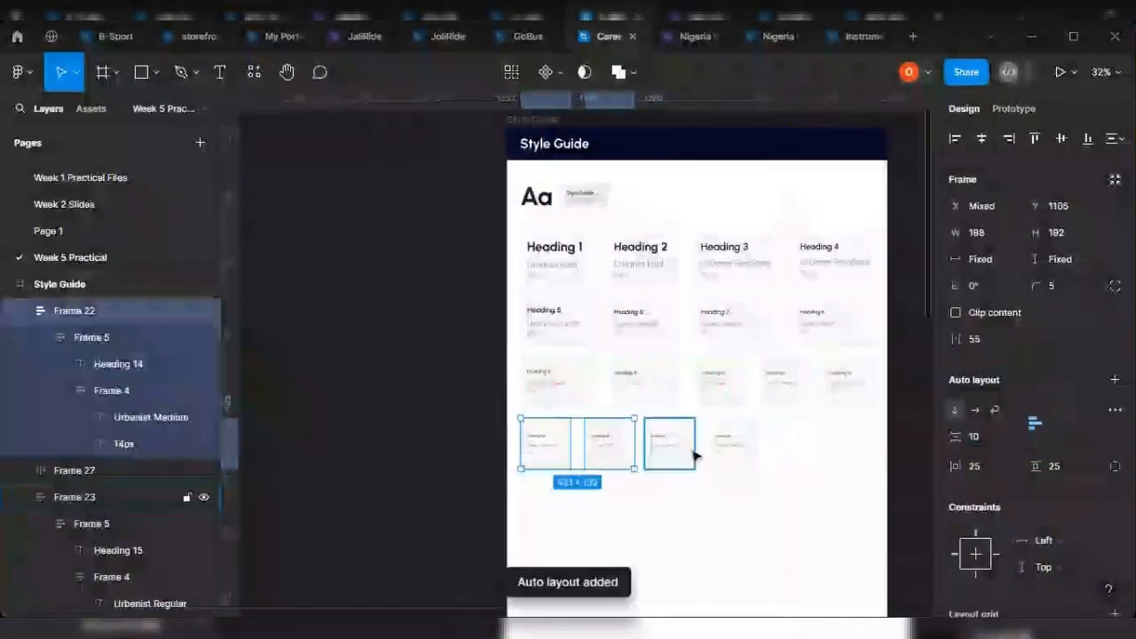
shift+click(696, 455)
shift+click(733, 444)
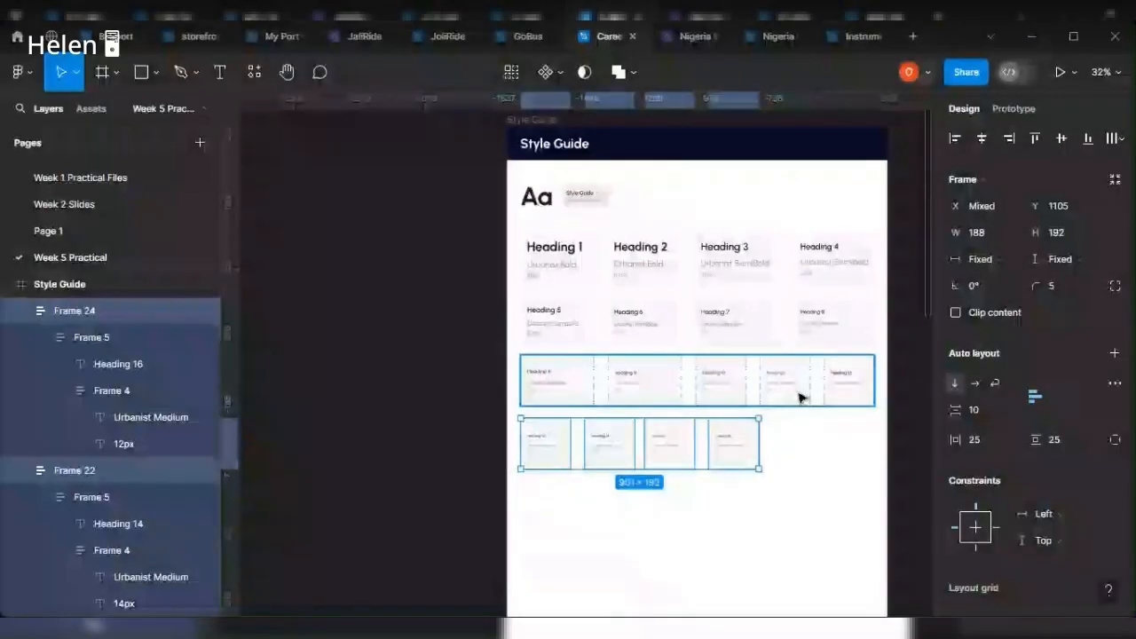
right_click(695, 434)
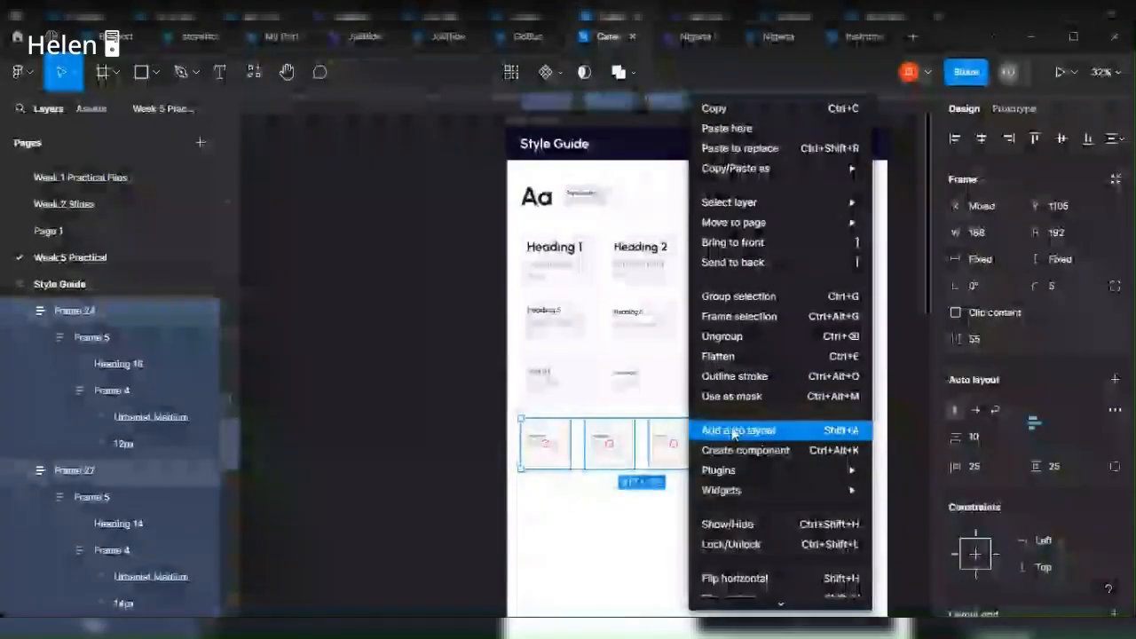
click(736, 432)
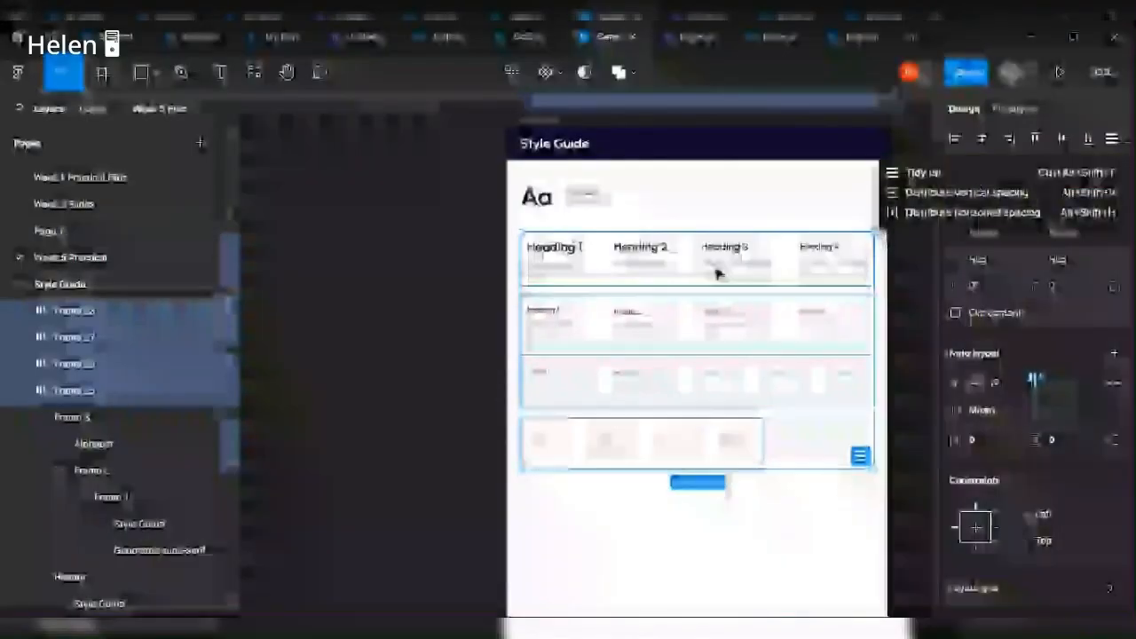
Wrap the four card rows in one auto layout frame named "Font Style" and rename the Aa sample's frame "Font Name".
right_click(746, 269)
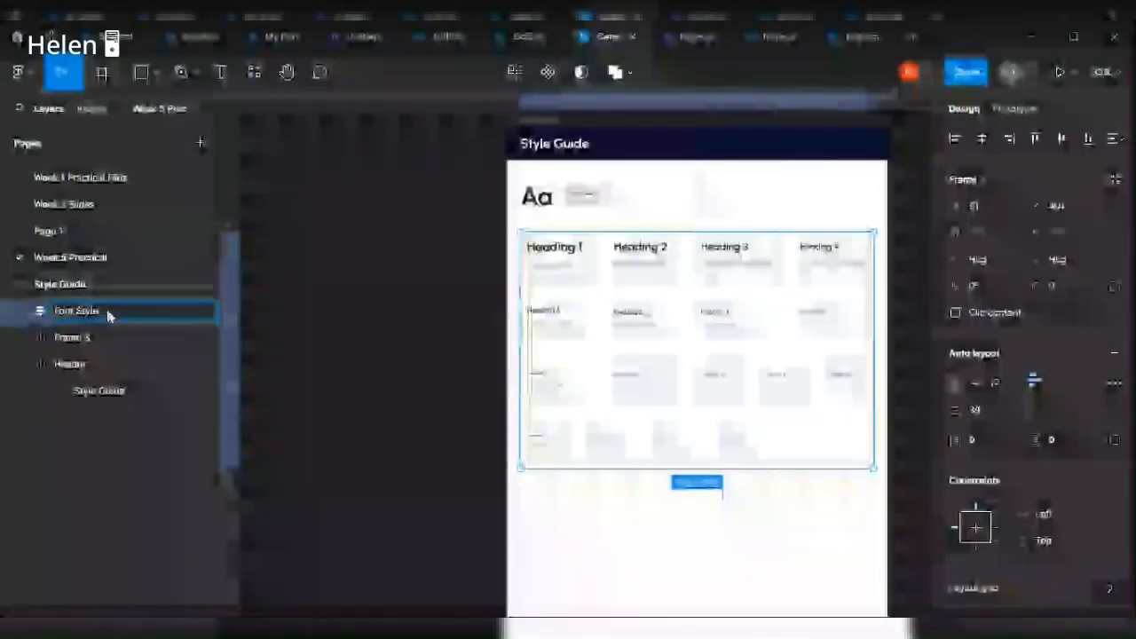
click(107, 312)
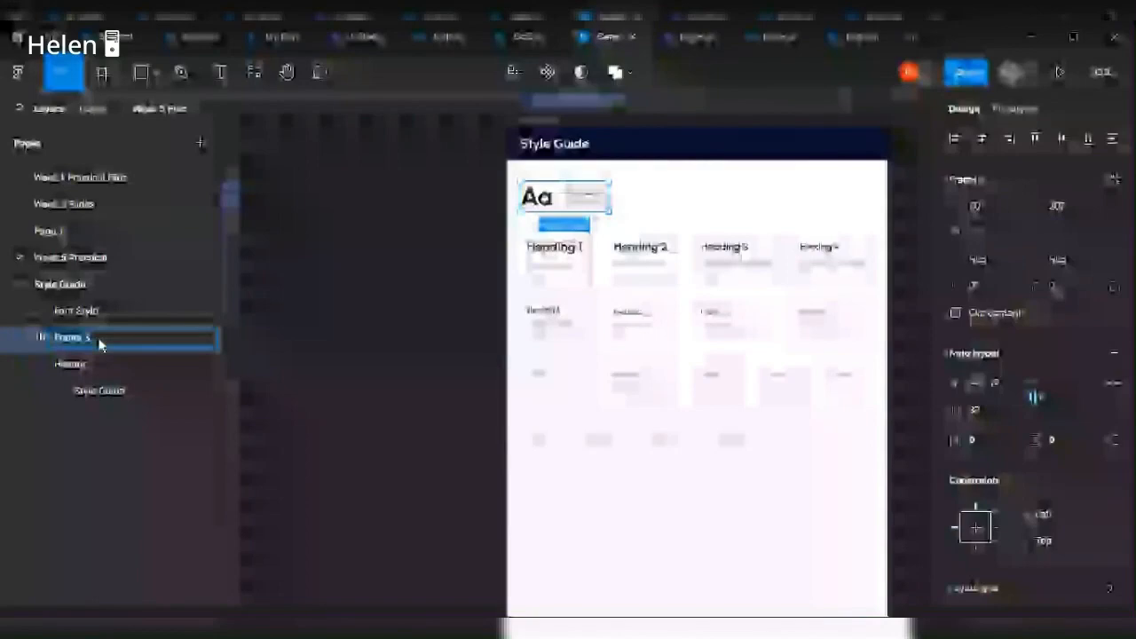
click(101, 339)
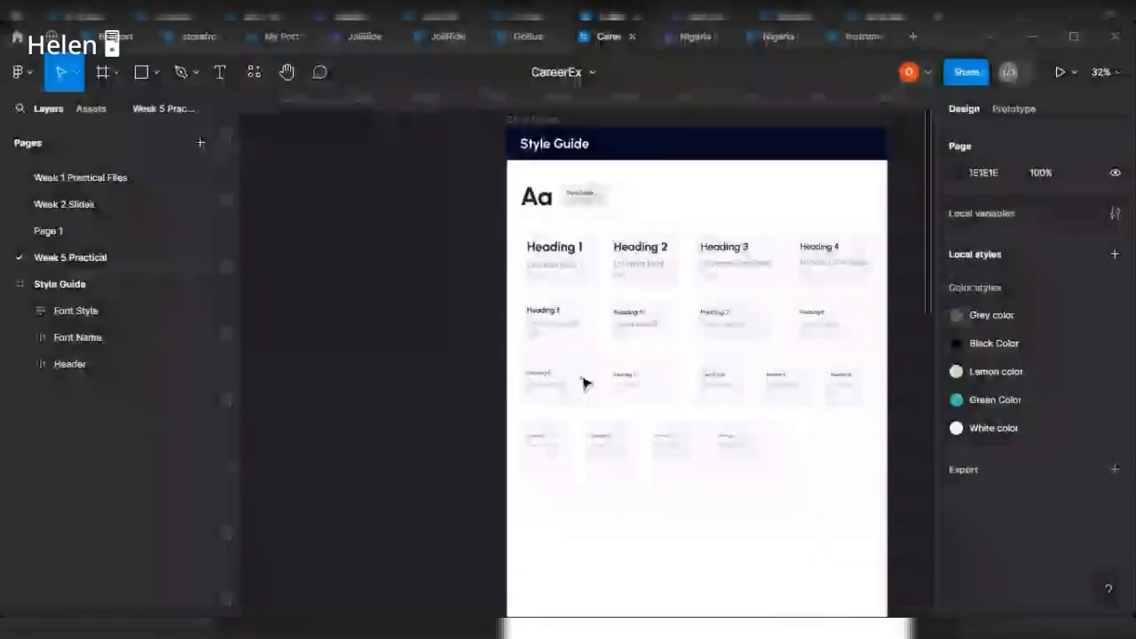
Add a 1440 × 1024 Desktop frame beside the Style Guide frame and an iPhone 13 mini frame next to it.
scroll(583, 381, down, 3)
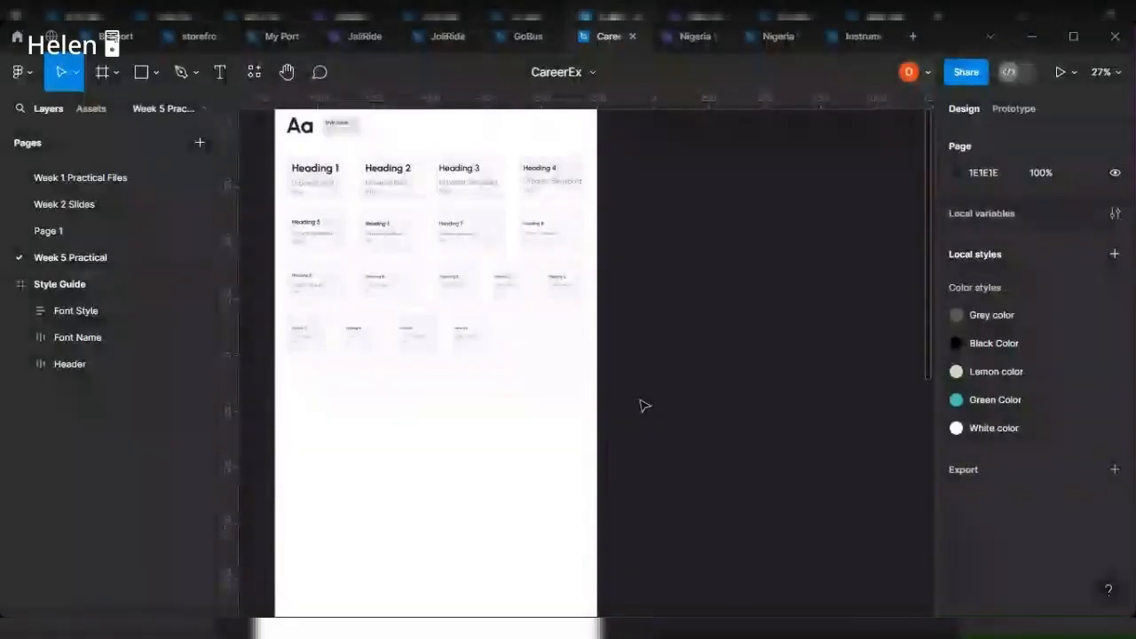
scroll(672, 373, up, 3)
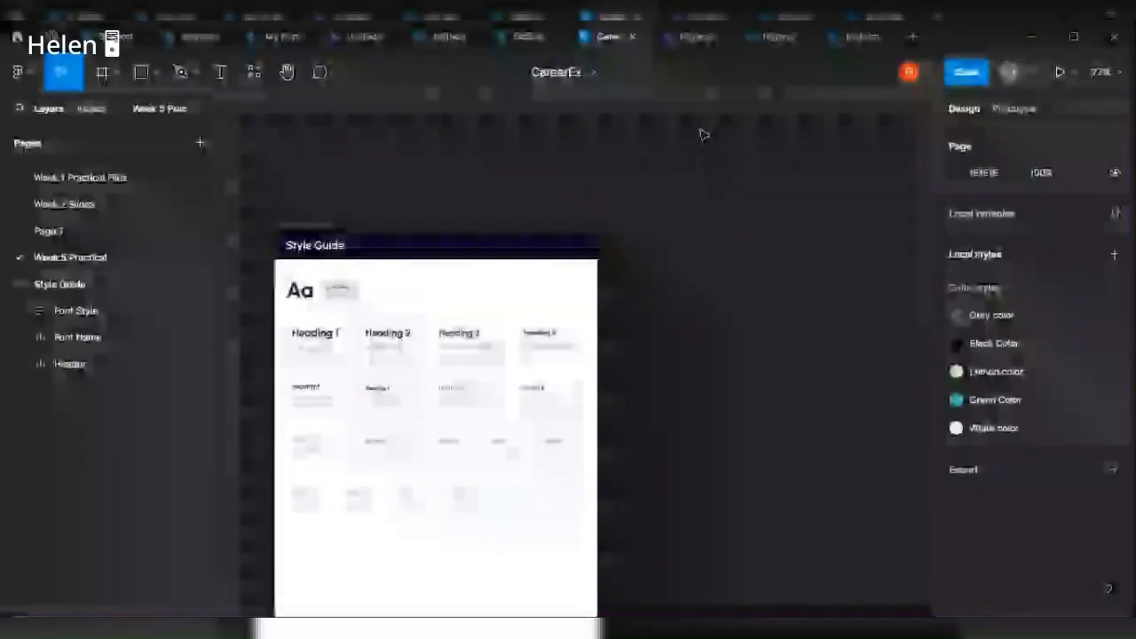
click(101, 72)
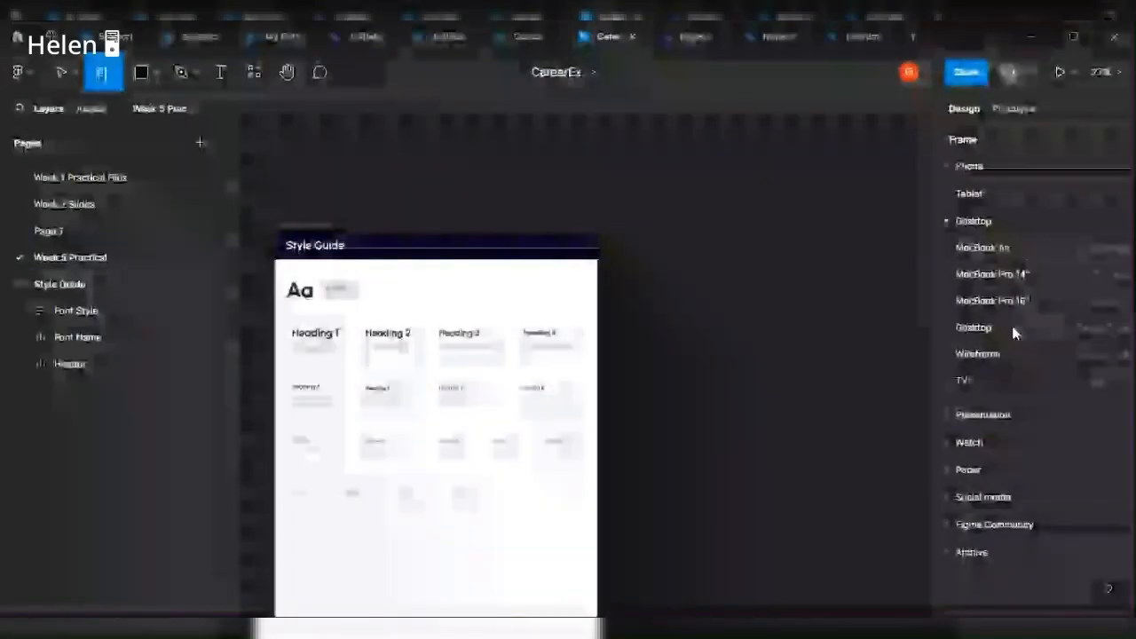
click(1015, 330)
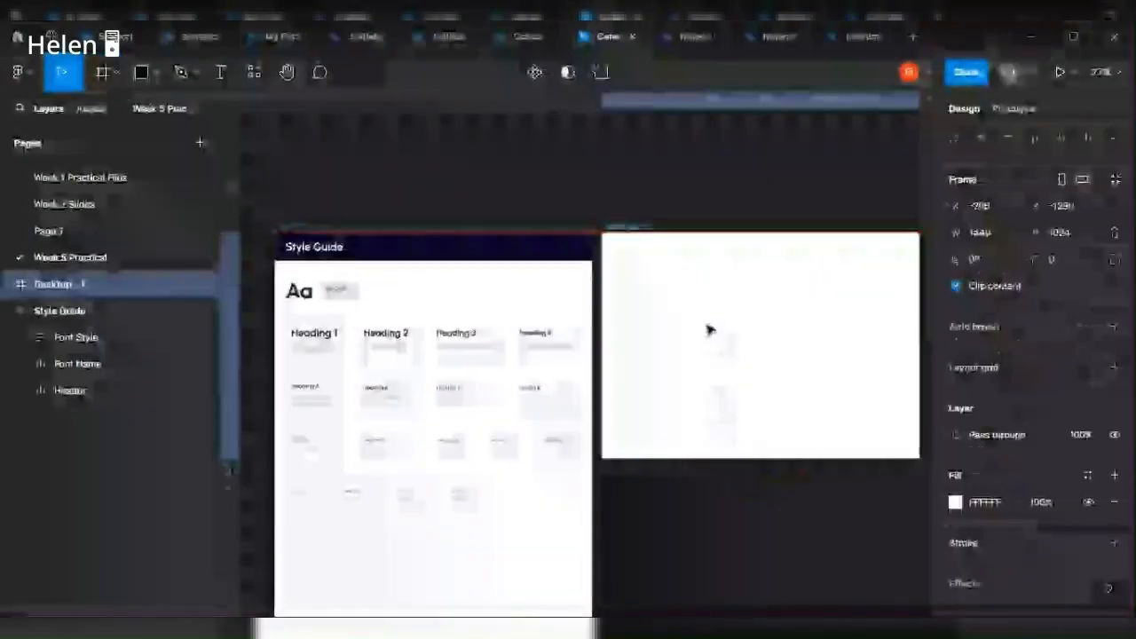
scroll(625, 349, right, 5)
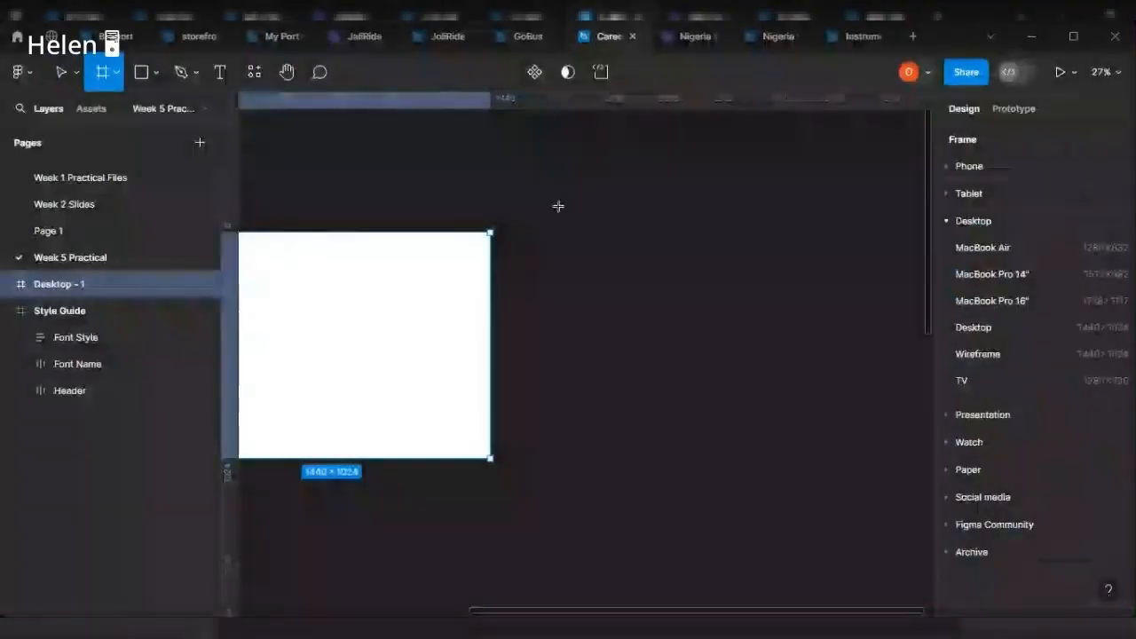
click(968, 166)
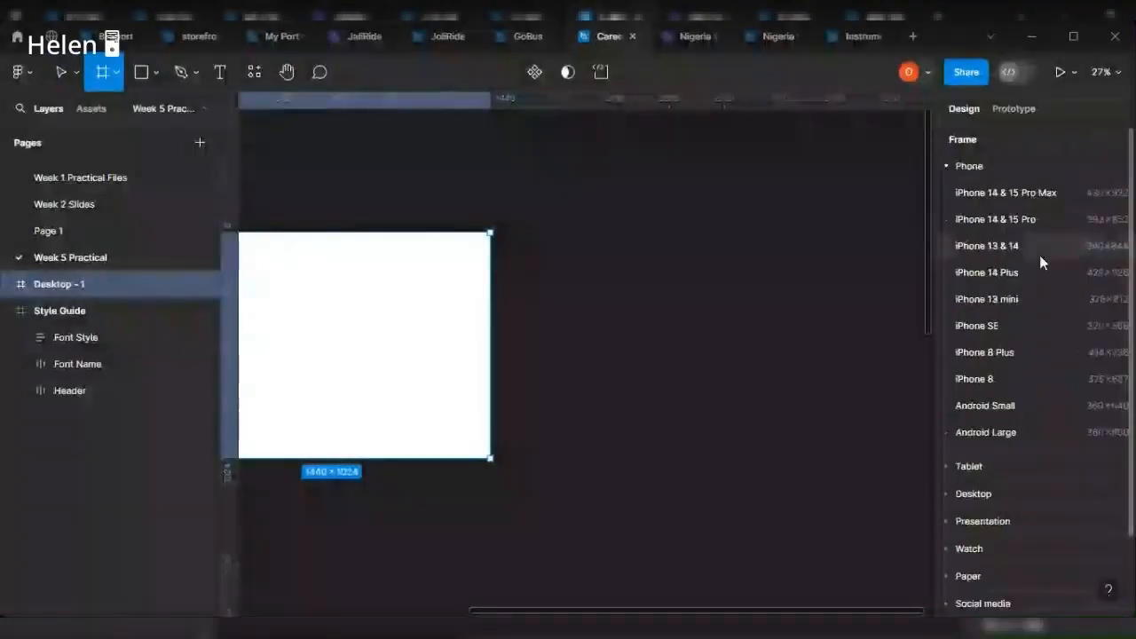
click(1027, 300)
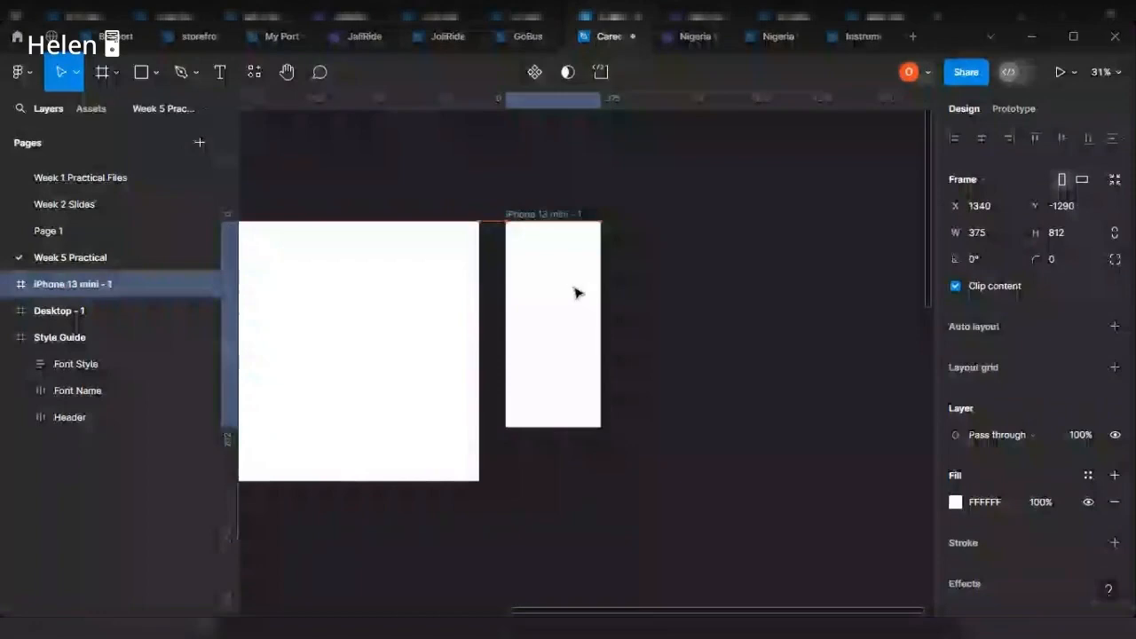
Rename the desktop frame "Web View" and the iPhone 13 mini frame "Mobile View".
shift+click(285, 216)
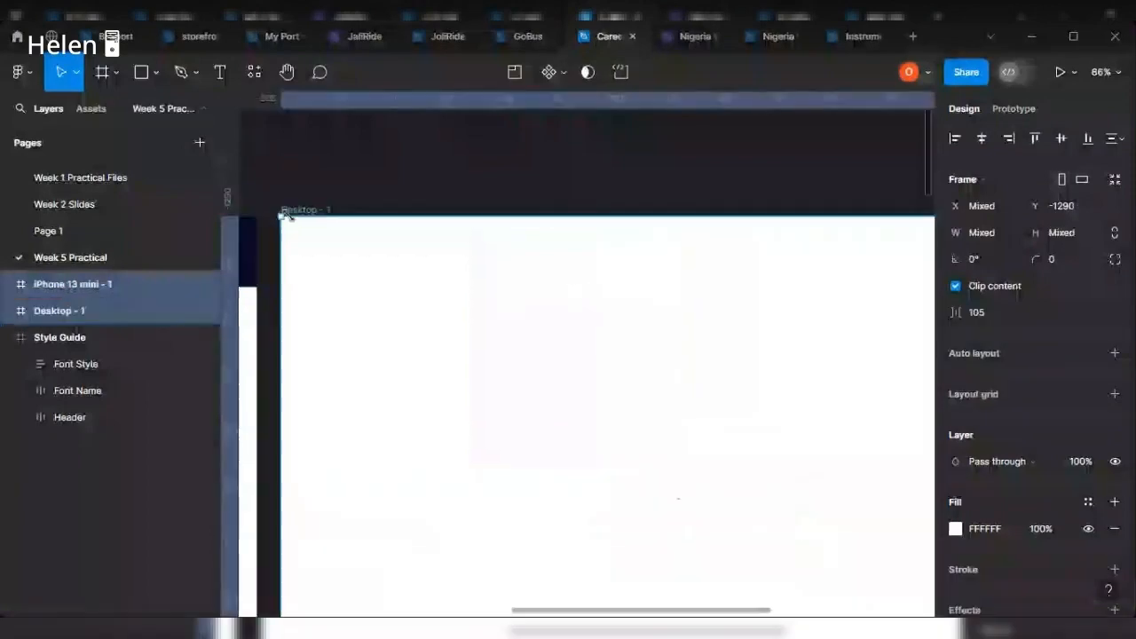
click(305, 210)
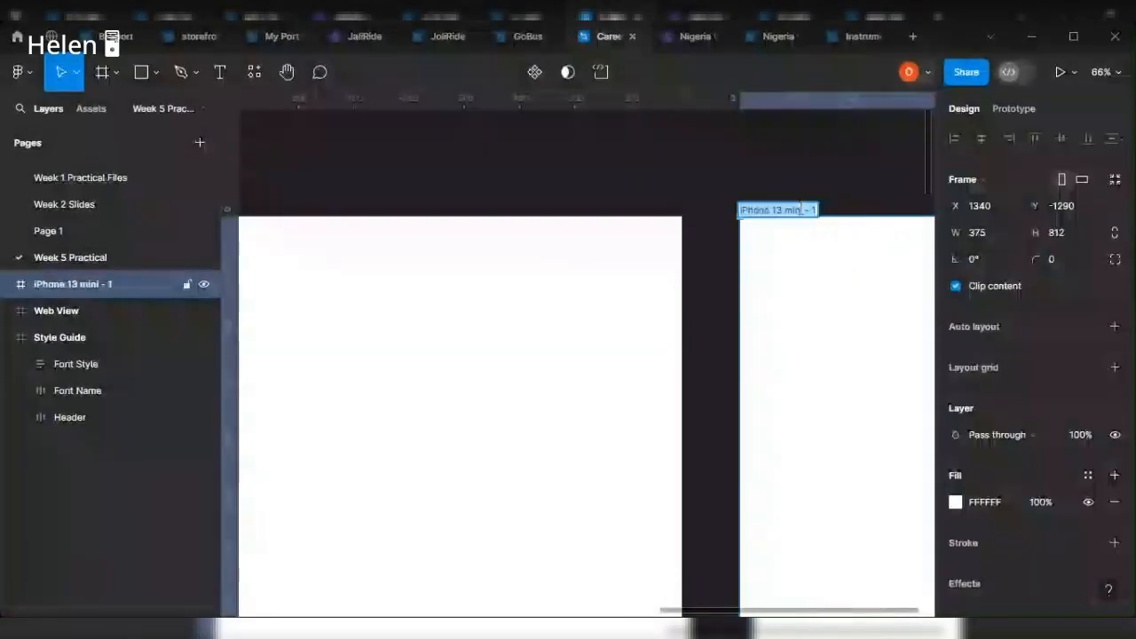
double_click(802, 213)
text(Mobile Ve)
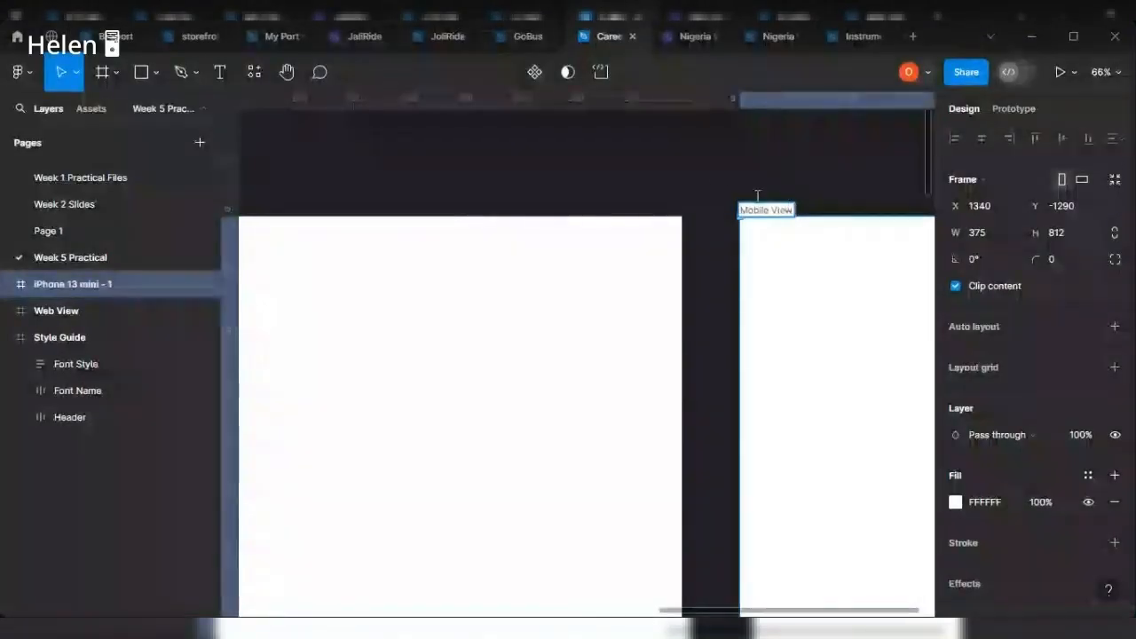
drag(755, 207, 550, 211)
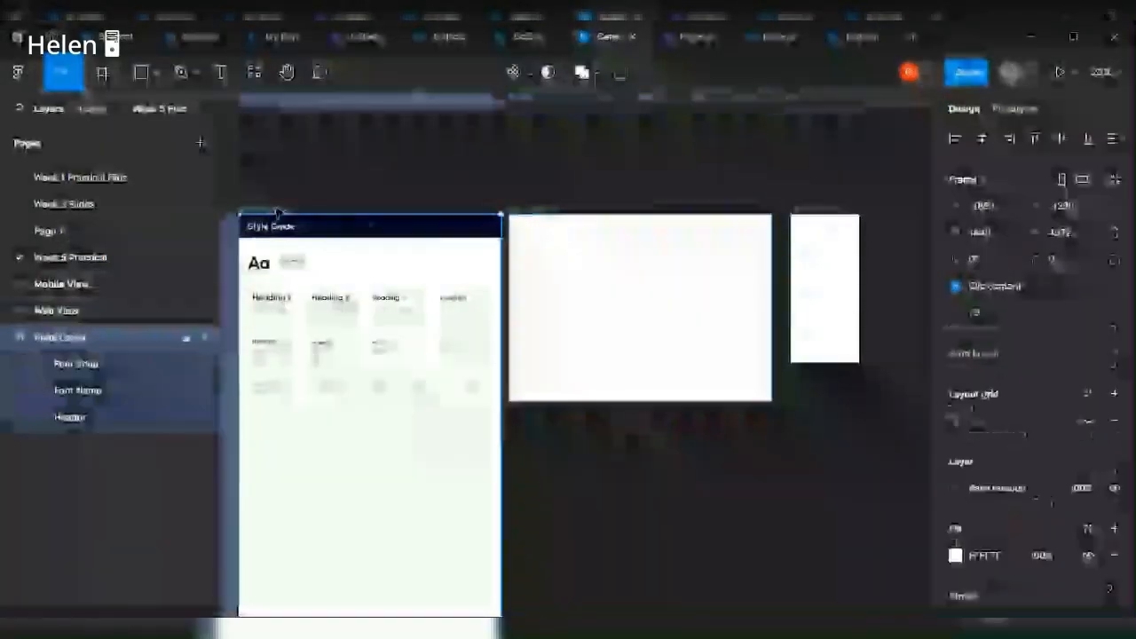
click(528, 206)
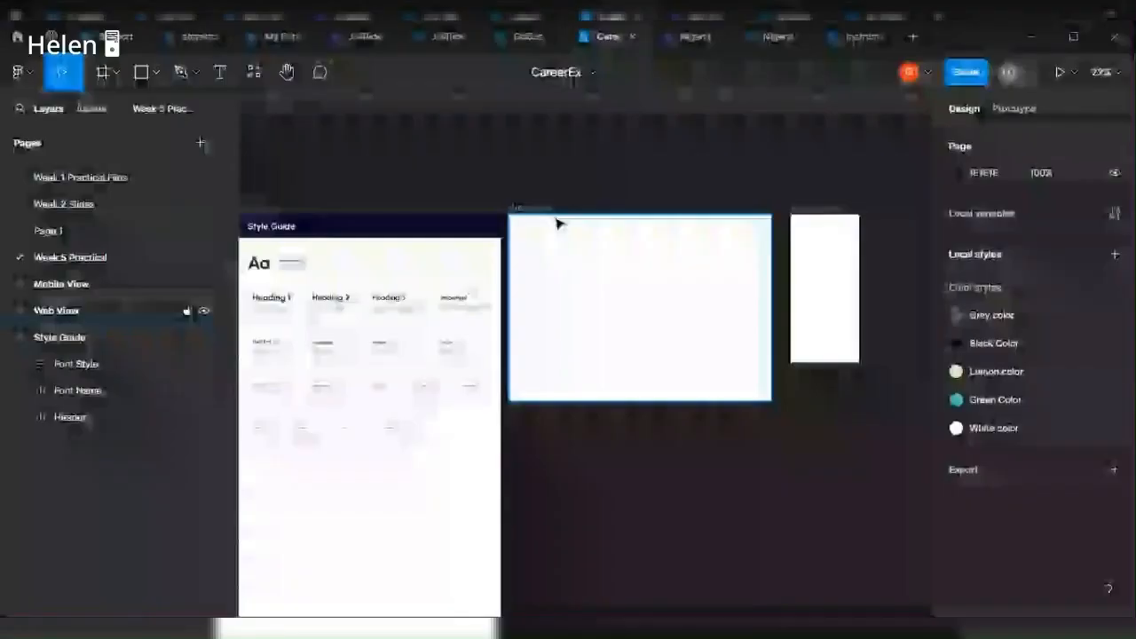
Add a column layout grid to the Web View frame with 12 stretch columns, margin 100 and gutter 20.
click(555, 223)
click(1116, 366)
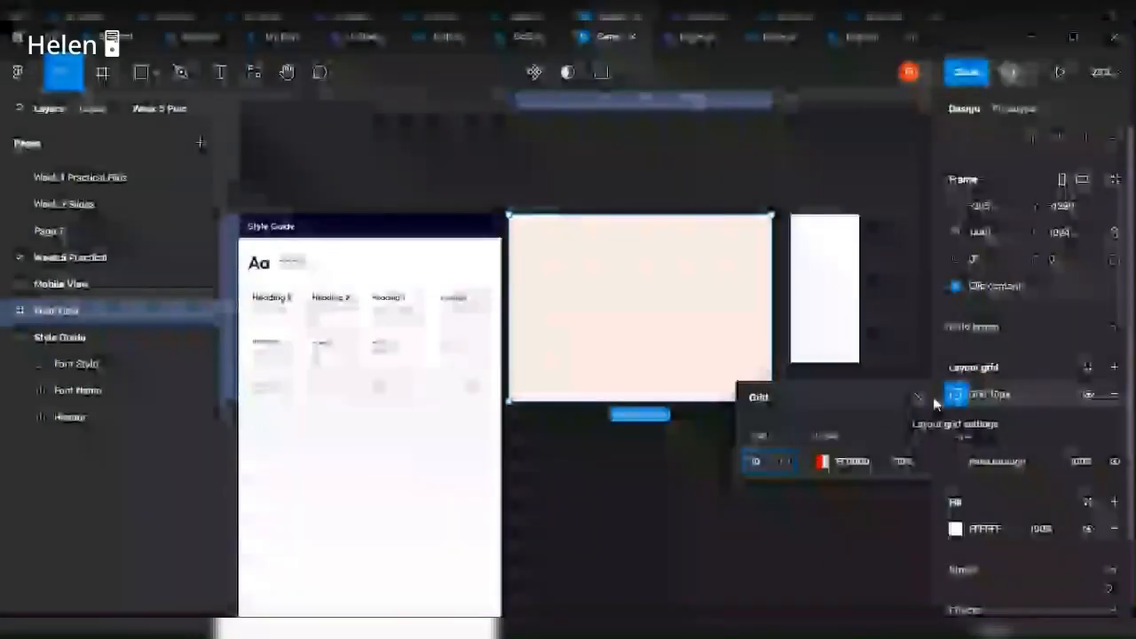
click(788, 421)
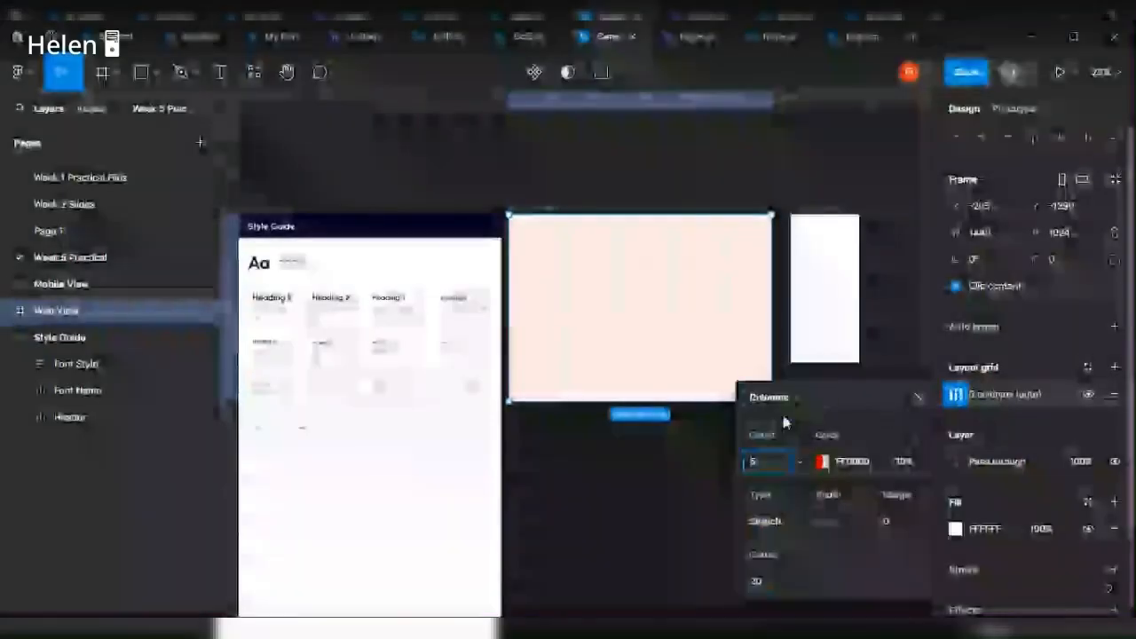
click(759, 460)
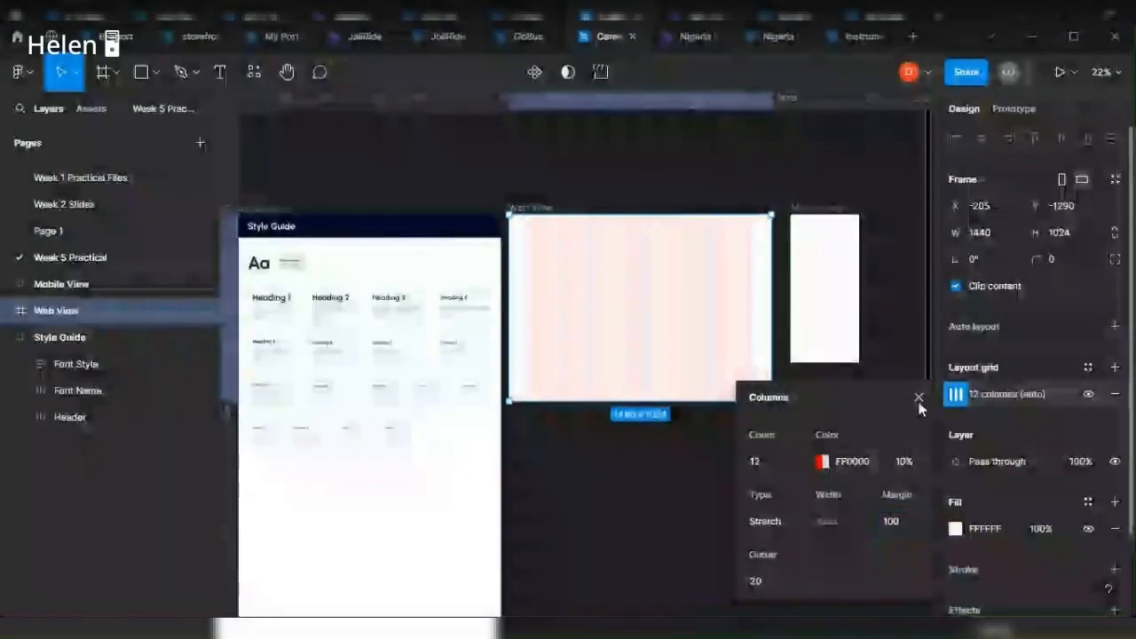
click(921, 399)
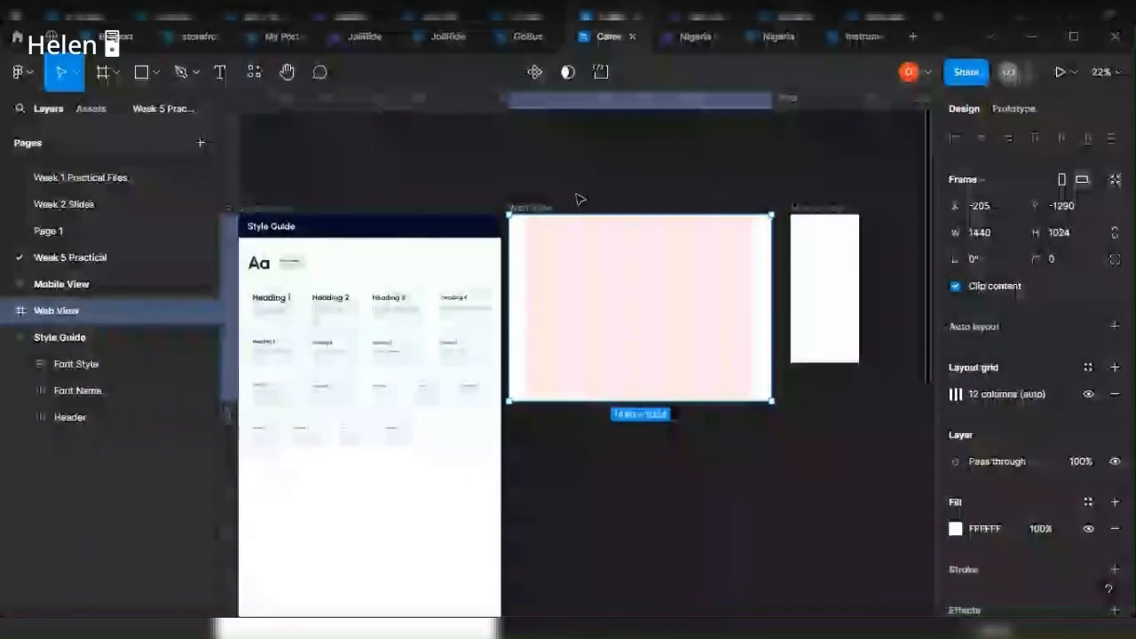
Copy the Heading 4 text from the style guide into the Web View frame and position it at X 647, Y 204.
scroll(539, 290, up, 5)
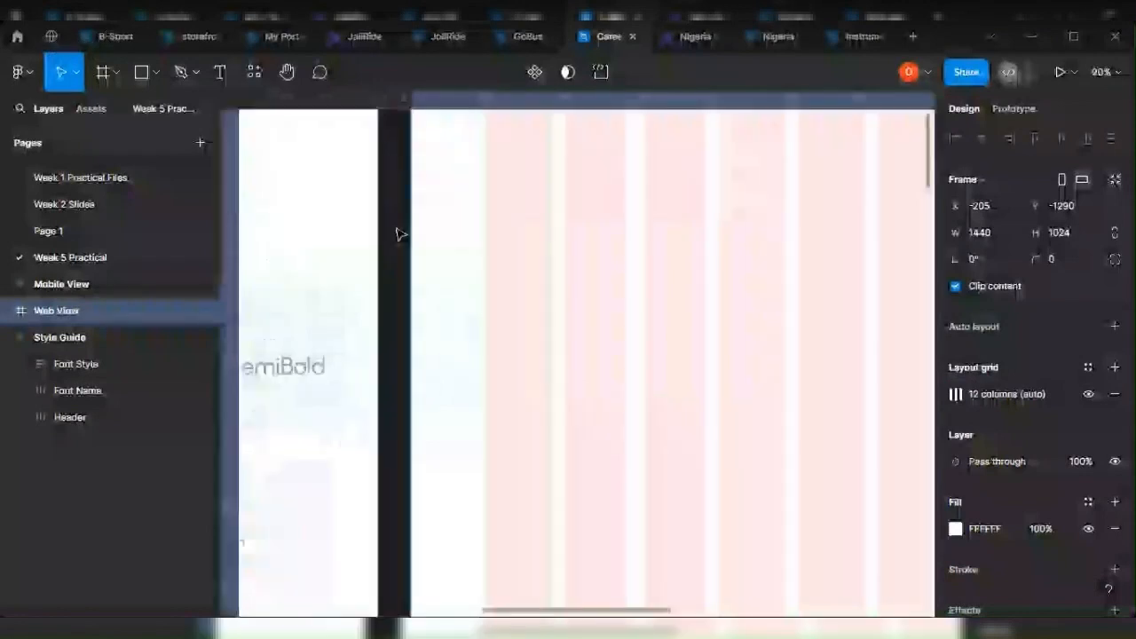
scroll(436, 310, down, 5)
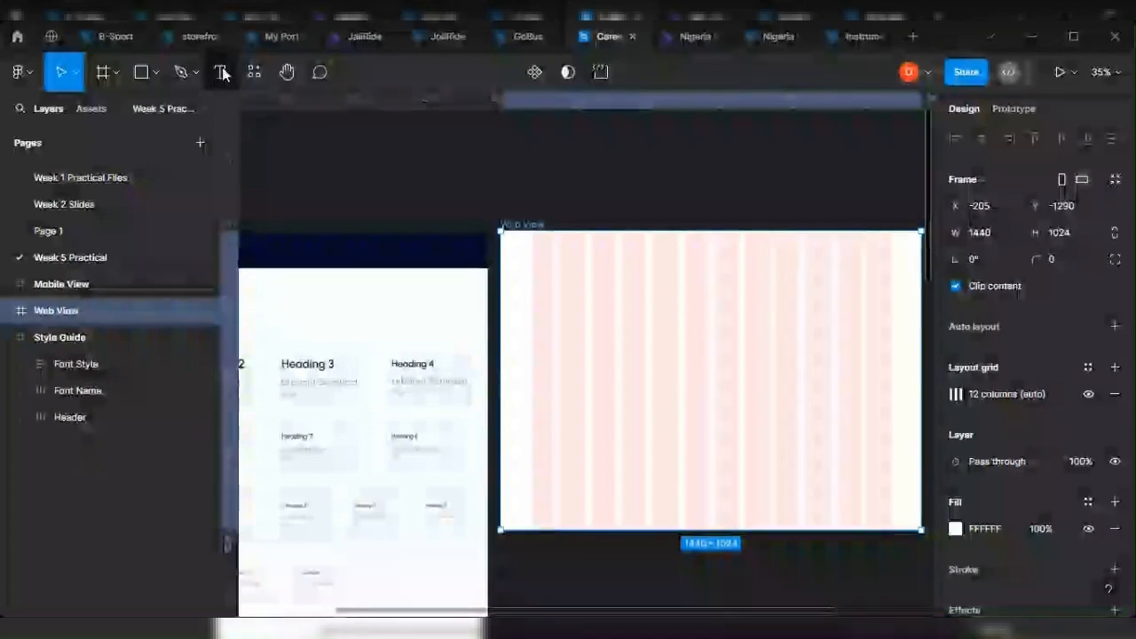
click(414, 365)
double_click(414, 366)
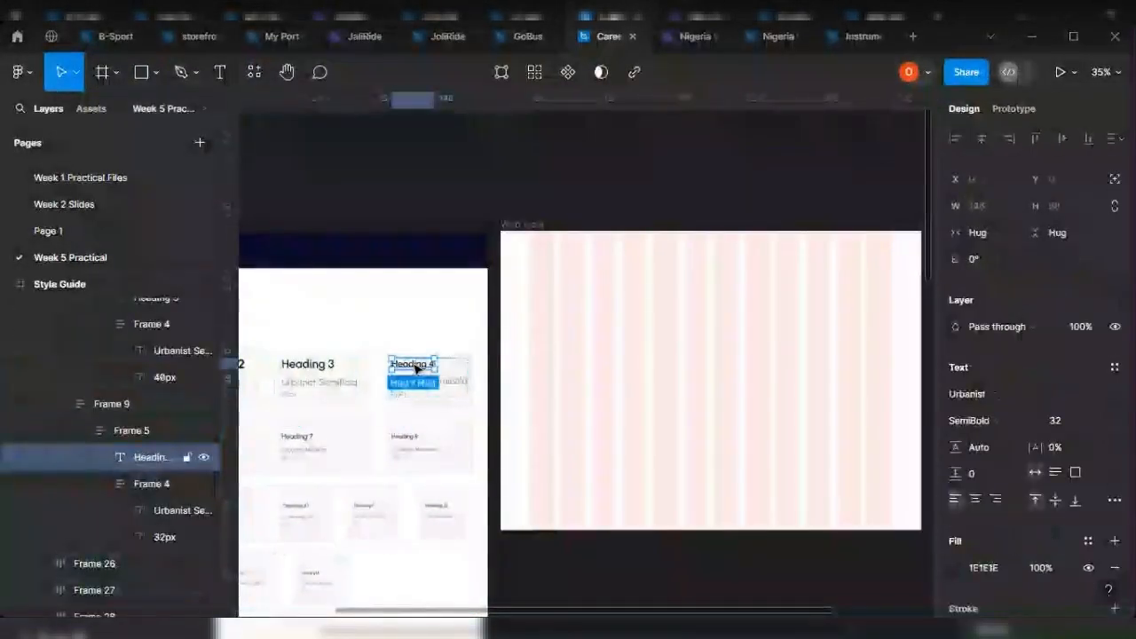
drag(415, 366, 560, 292)
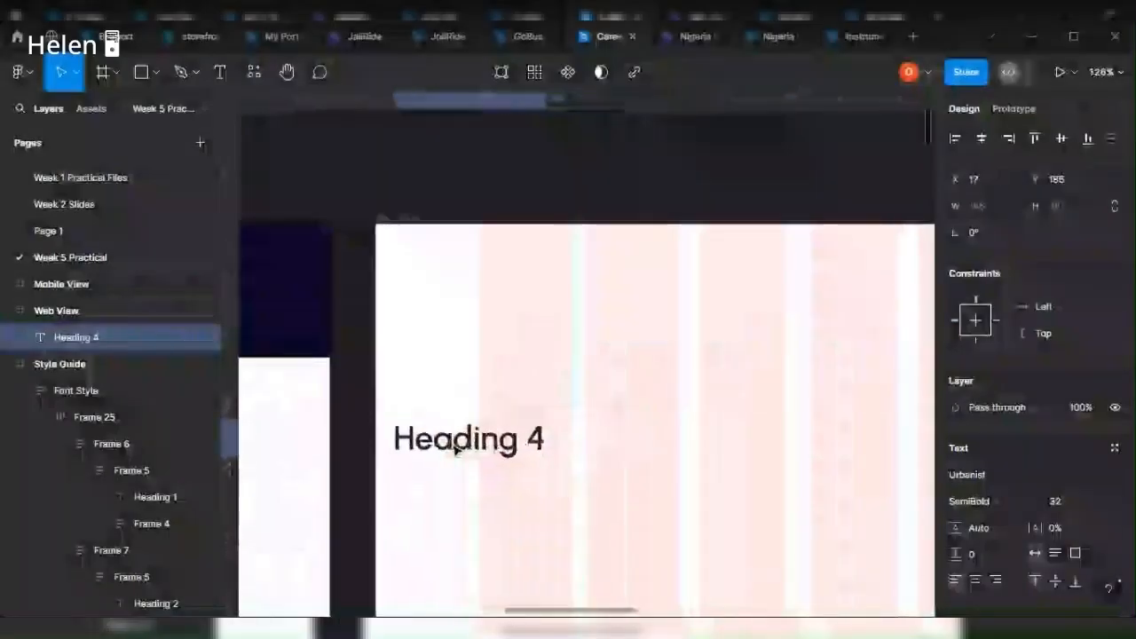
drag(459, 464, 741, 468)
Replace the copied heading's text with "Columns", correcting its spelling.
double_click(741, 468)
scroll(454, 427, down, 5)
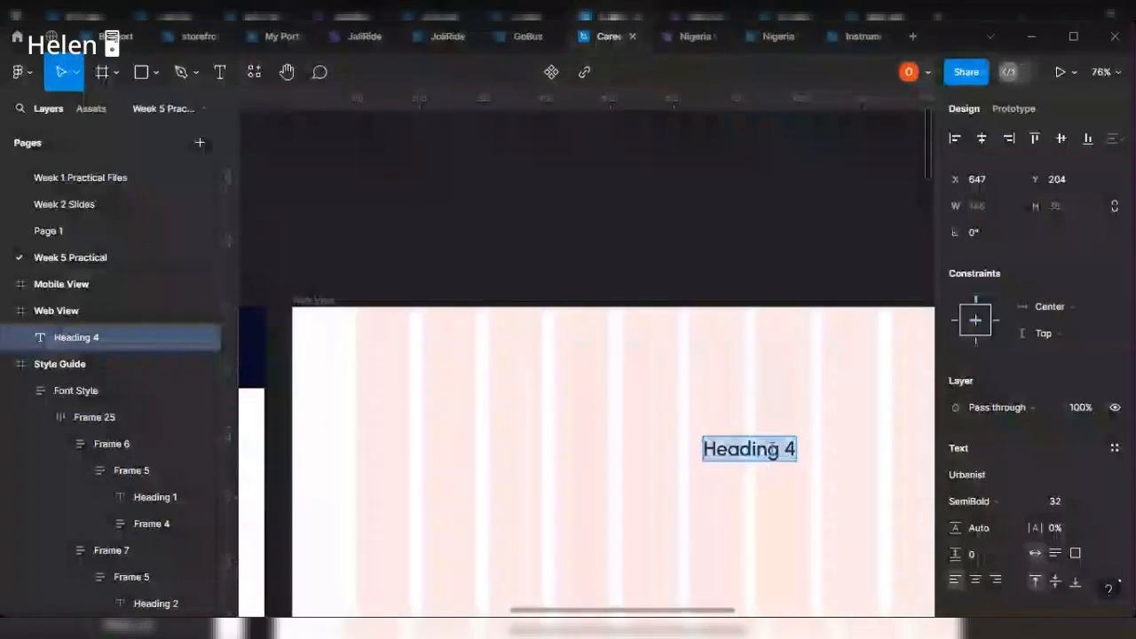
text(Colomns)
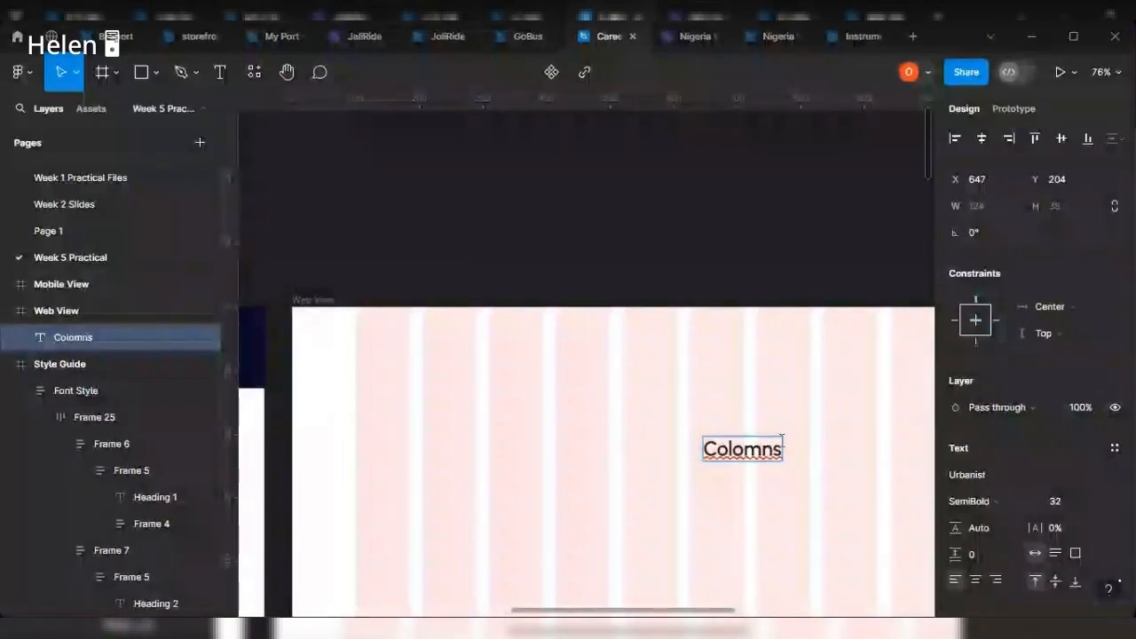
click(744, 448)
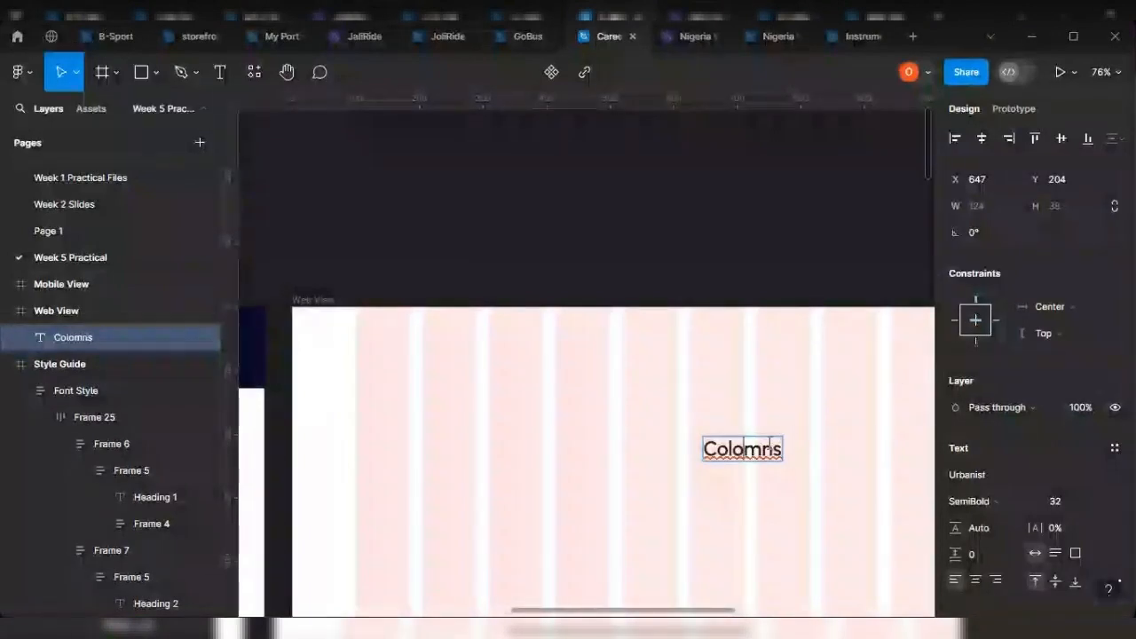
right_click(769, 449)
click(785, 407)
key(Escape)
Check the Heading 1 text style in the style guide and set the "Columns" label to Urbanist Bold, size 48.
key(minus)
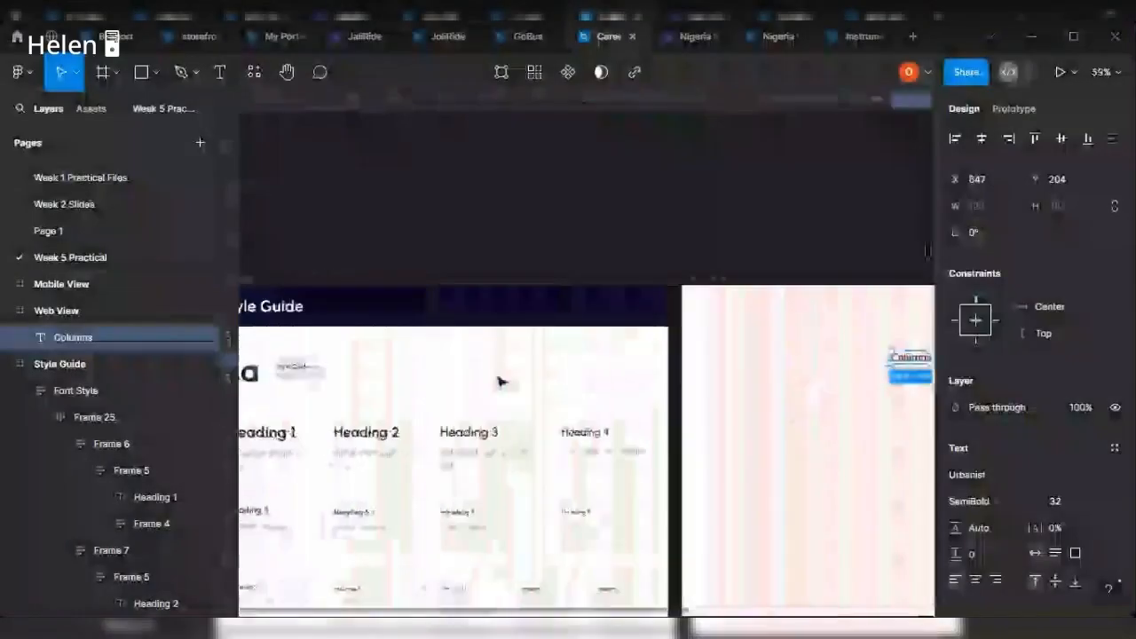
click(344, 435)
click(344, 435)
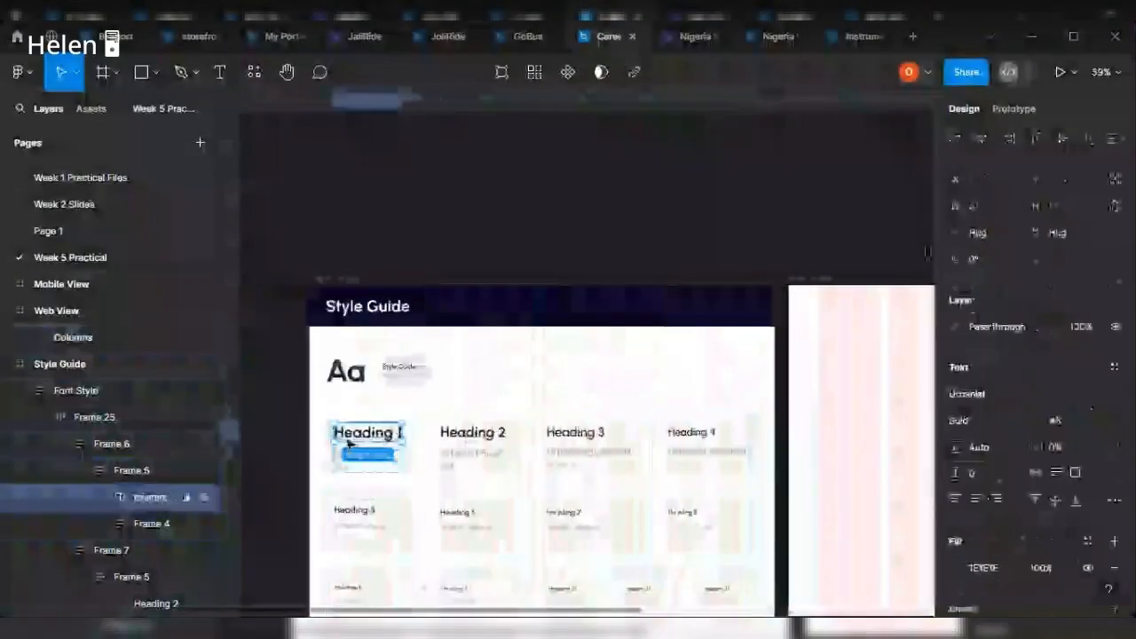
scroll(477, 430, right, 5)
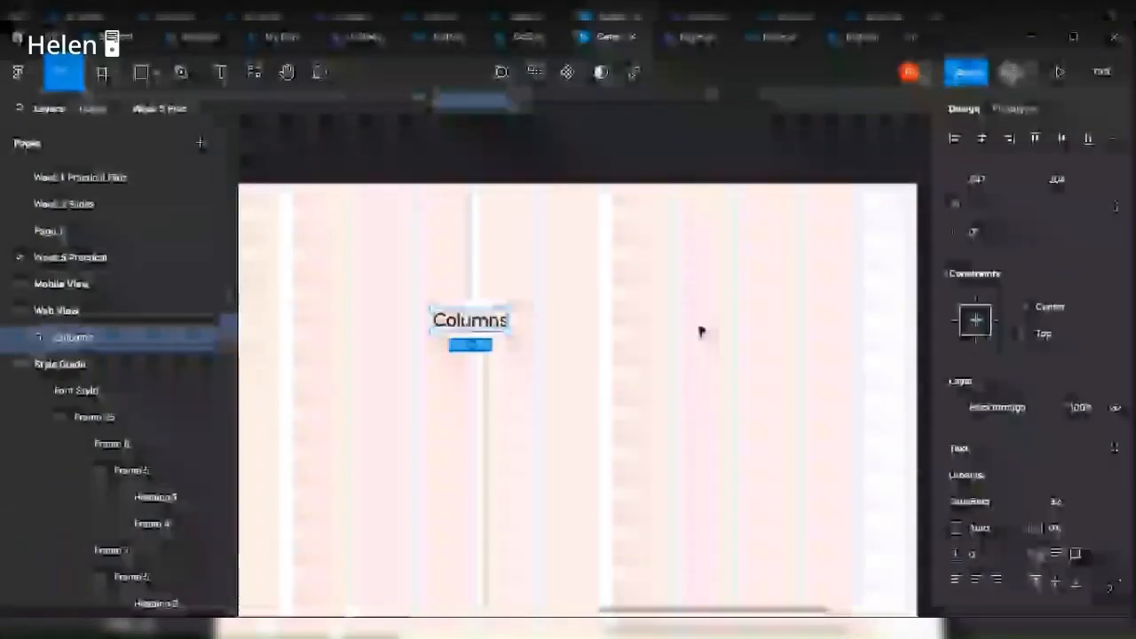
click(1067, 503)
text(48)
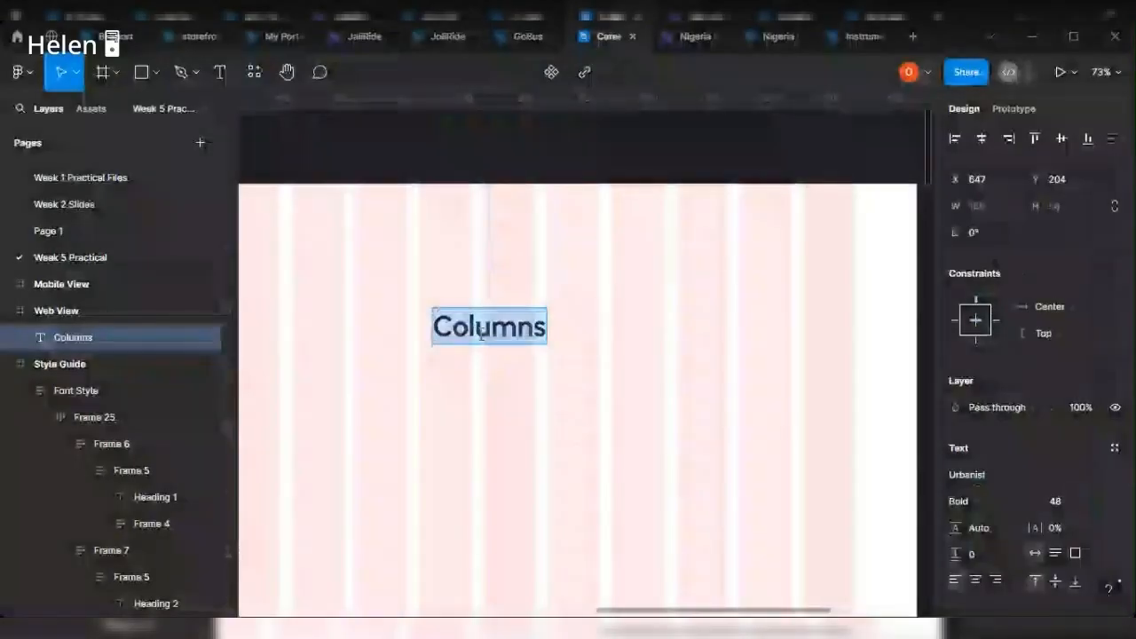
Extend the label to "Columns - 12 counts" and centre it horizontally in the Web View frame.
click(480, 333)
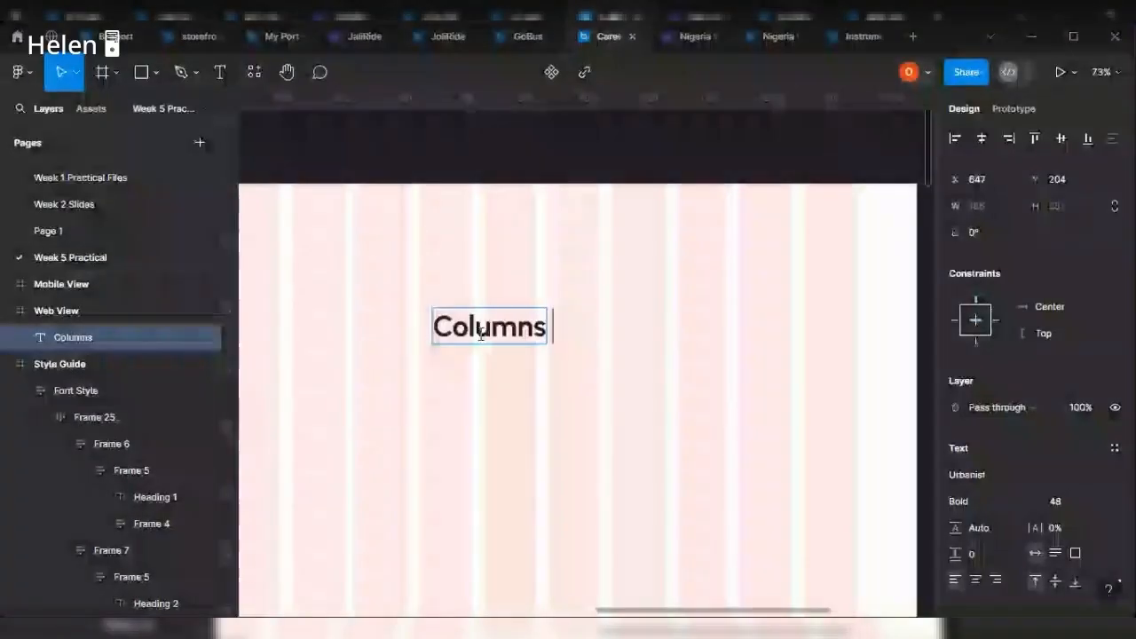
text(- 12 counts)
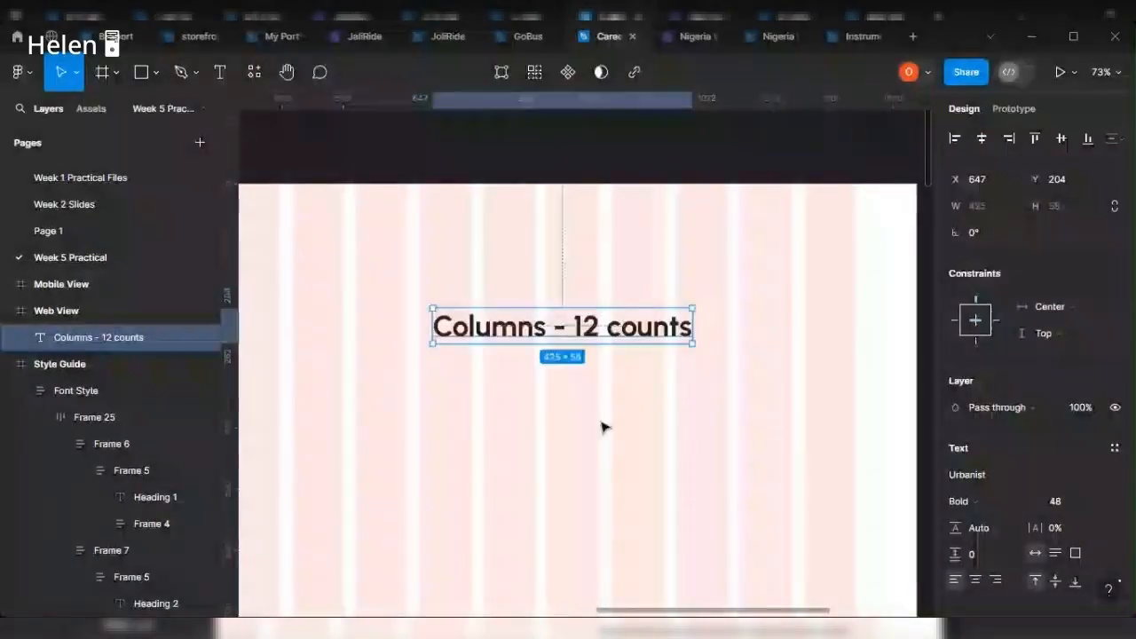
scroll(604, 426, down, 5)
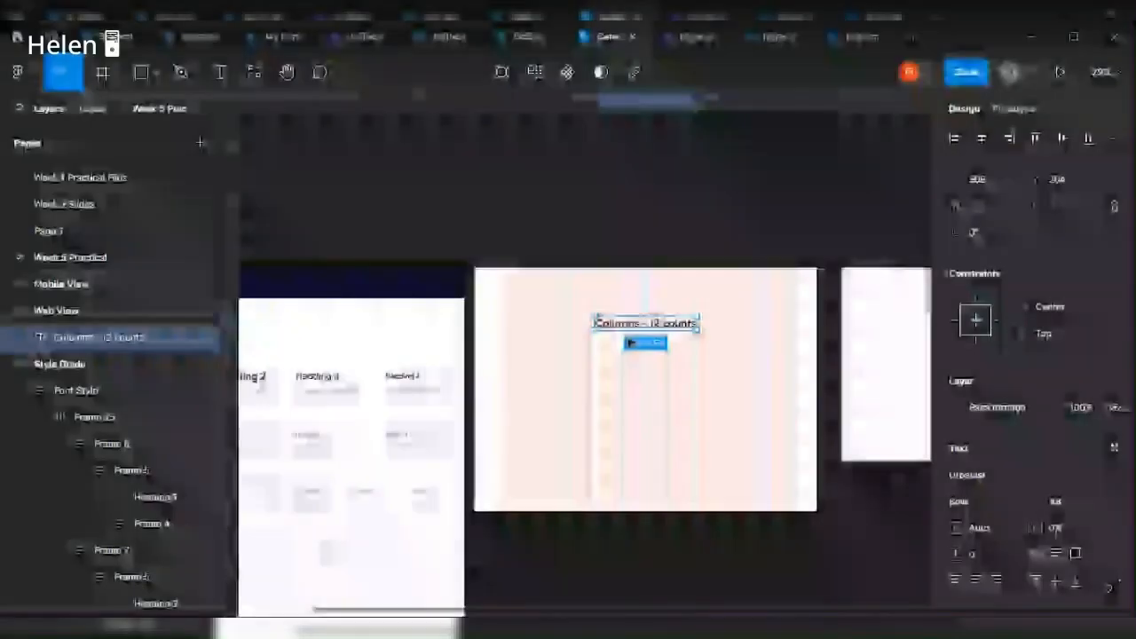
Duplicate the "Columns - 12 counts" label, check the Heading 7 card's font details and move the copy to X 1005, Y 321.
drag(646, 345, 783, 338)
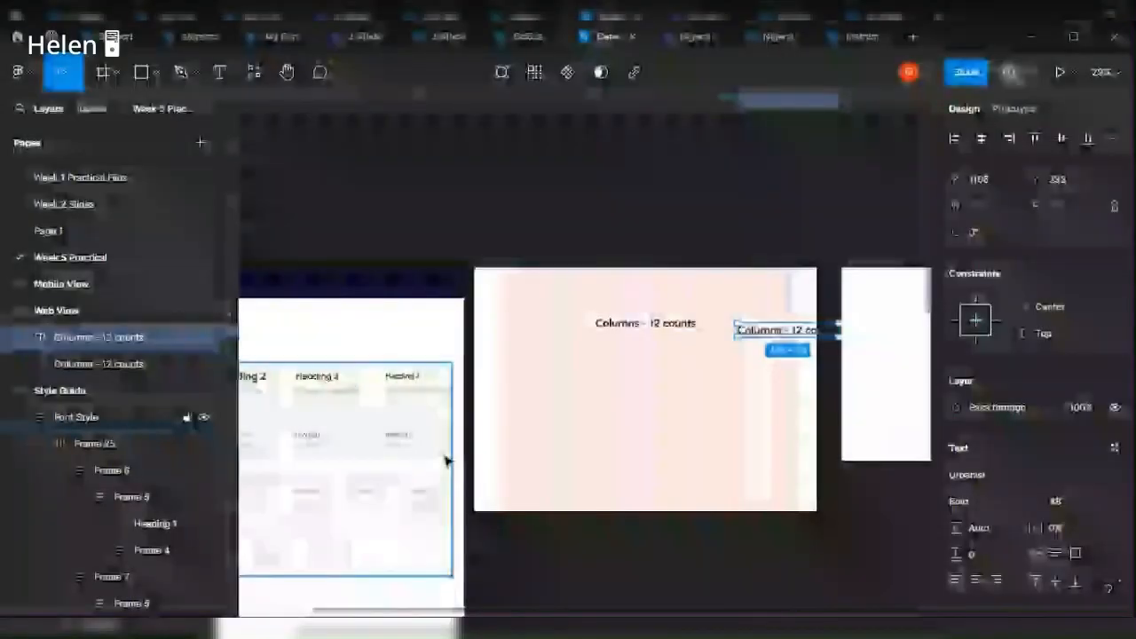
click(302, 444)
scroll(803, 327, up, 3)
scroll(790, 311, up, 1)
click(788, 298)
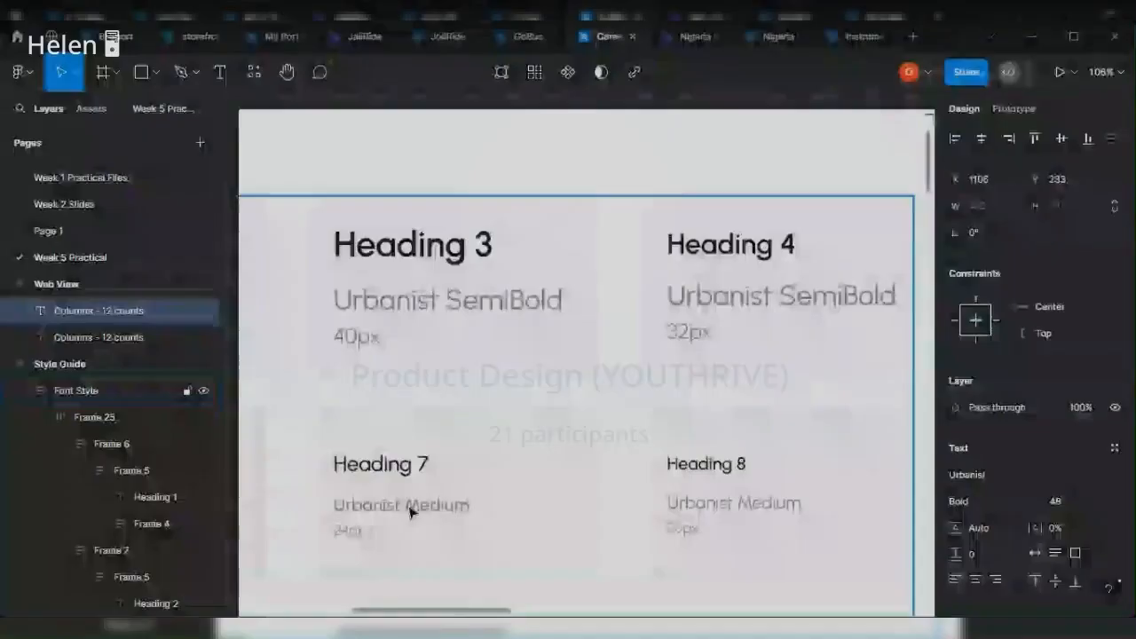
scroll(380, 489, down, 3)
scroll(817, 335, up, 3)
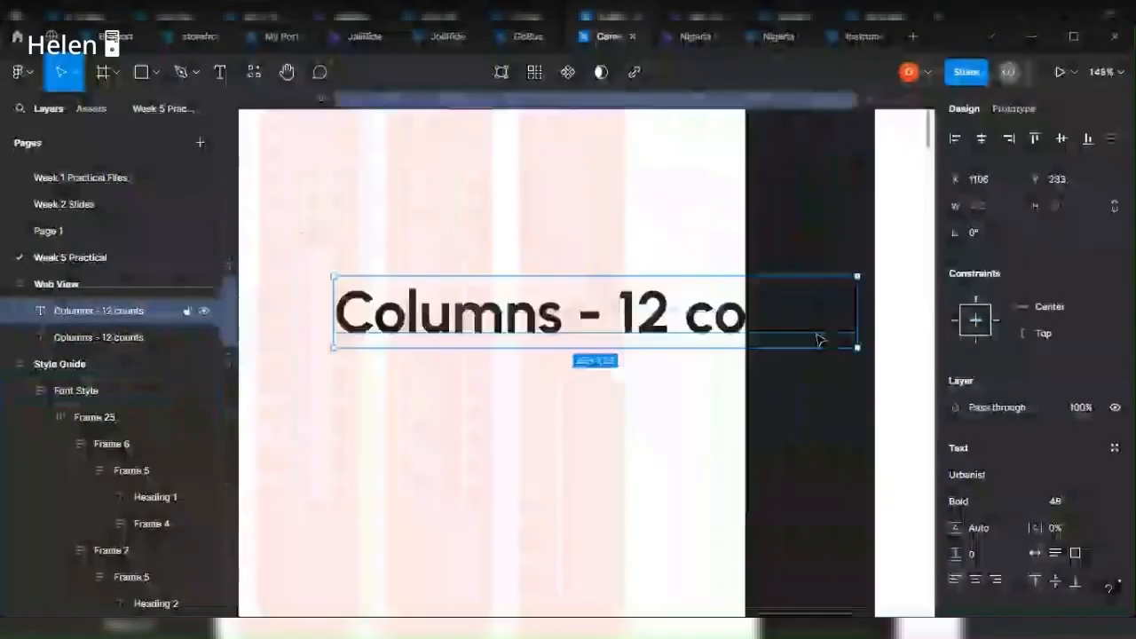
drag(817, 339, 498, 409)
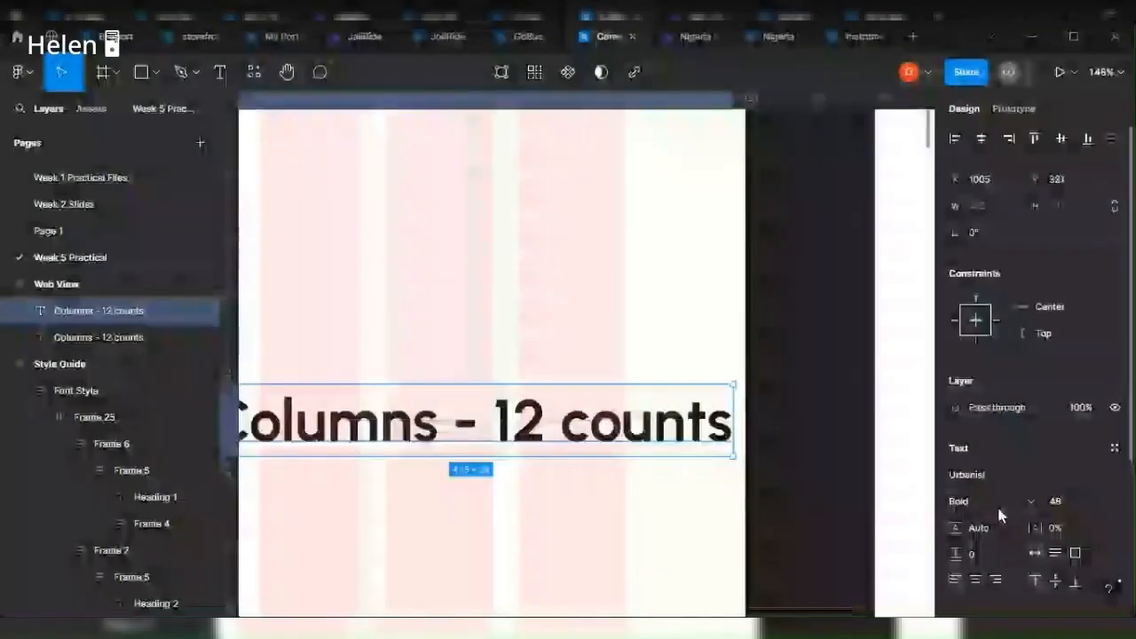
Set the duplicated label to Urbanist Medium with a font size of 24.
click(1061, 502)
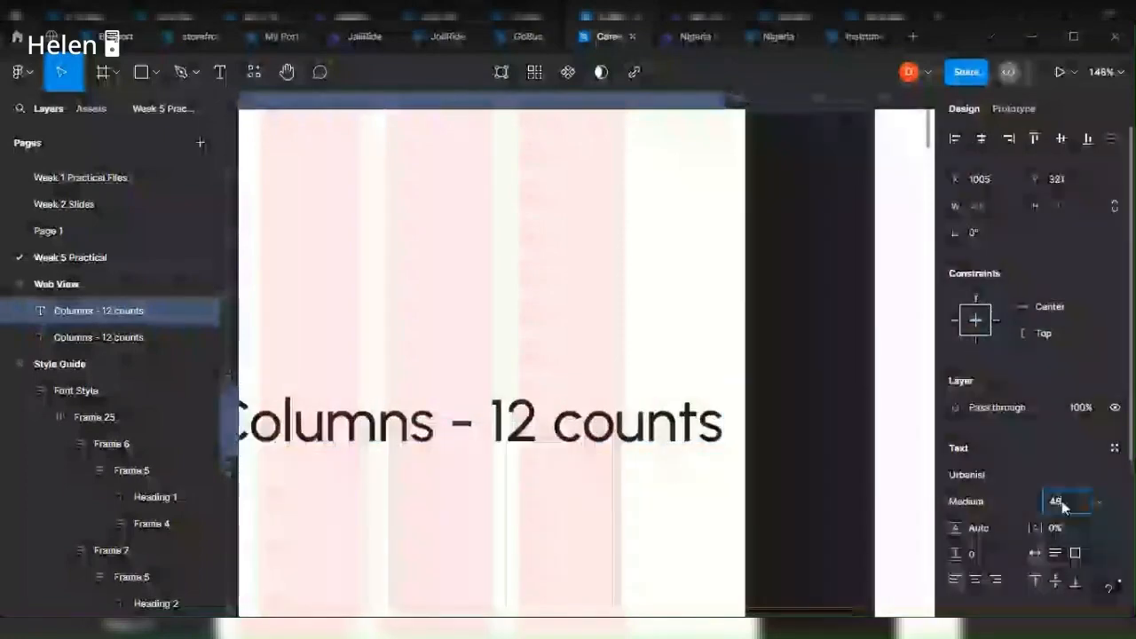
text(24)
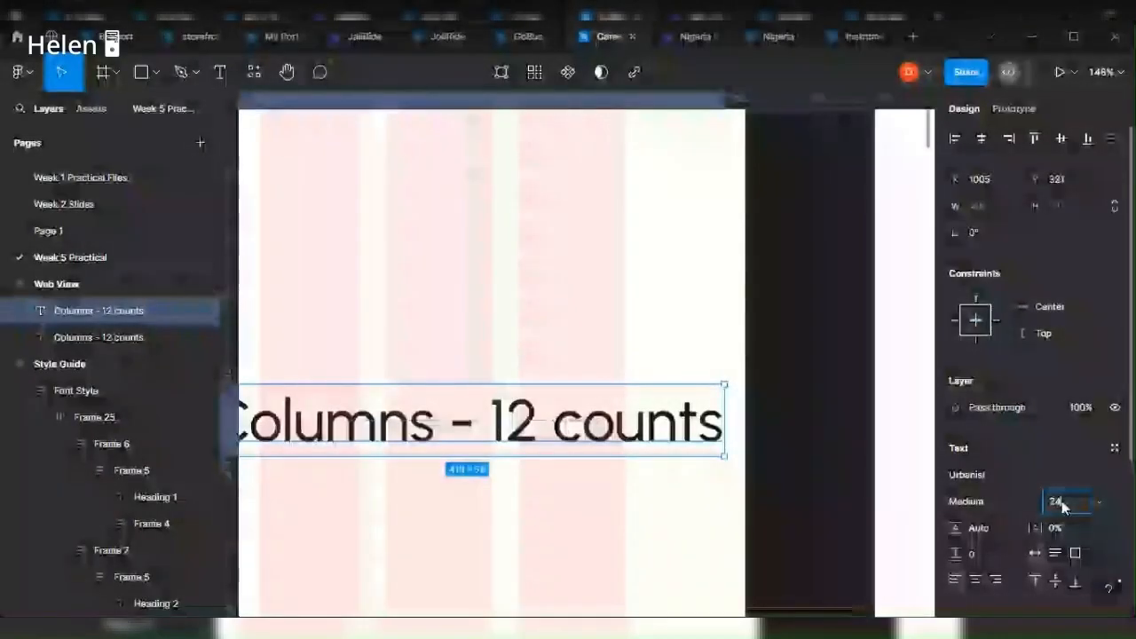
key(Return)
Shorten the duplicated label to "Columns - 12" and select its word "Columns" for replacement.
double_click(574, 376)
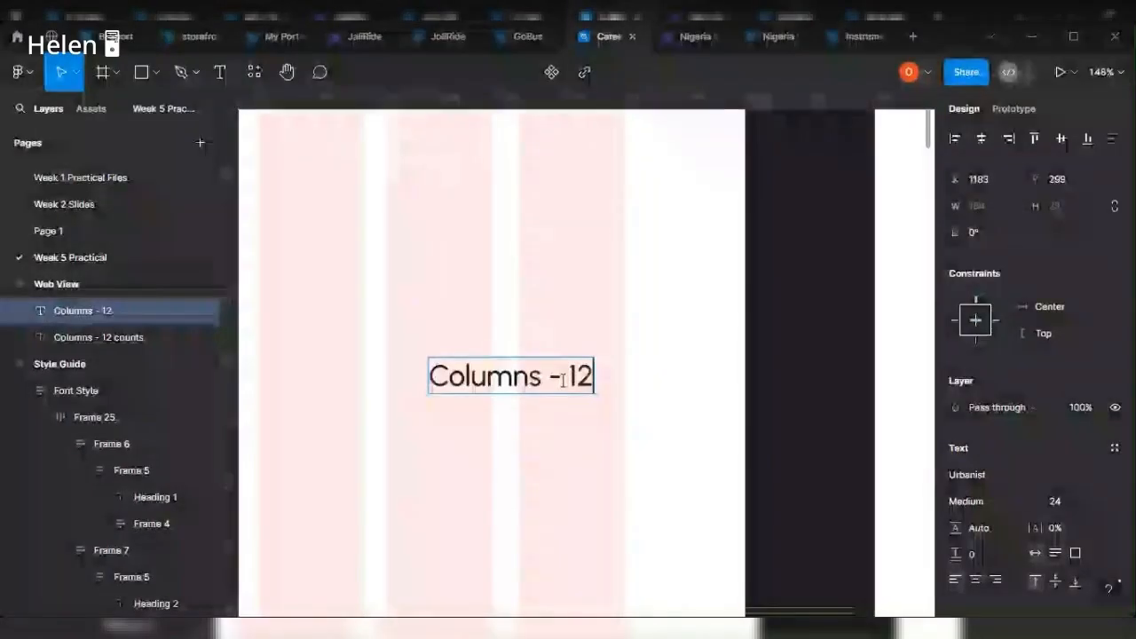
drag(542, 376, 375, 380)
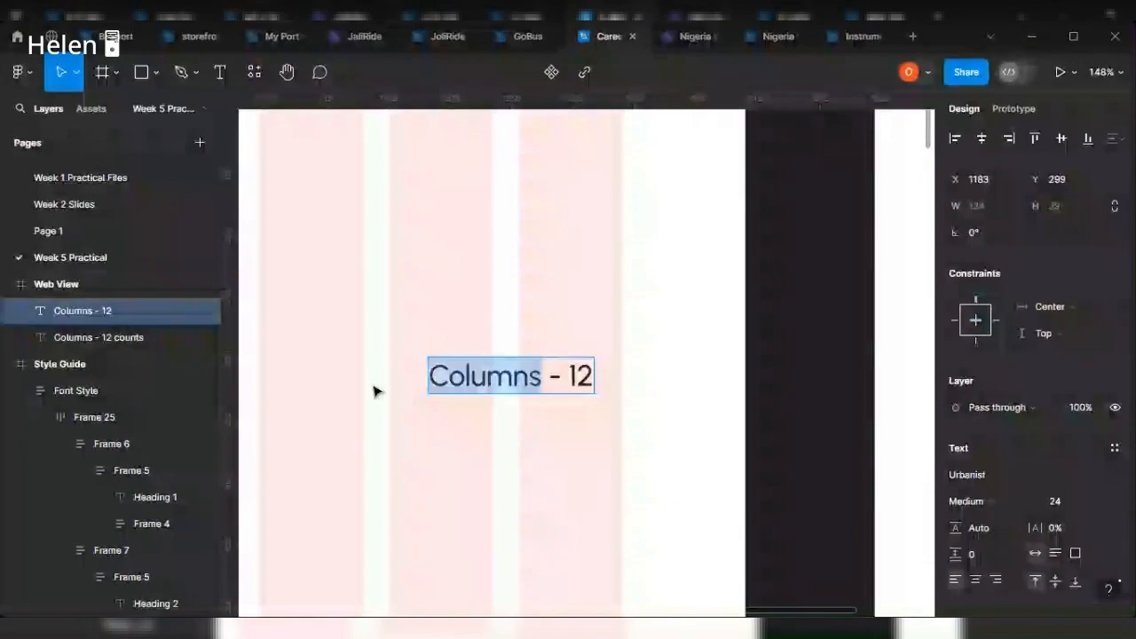
Change the text of the copied "Columns - 12" label in the Web View frame to "Margin - 100".
text(Margin)
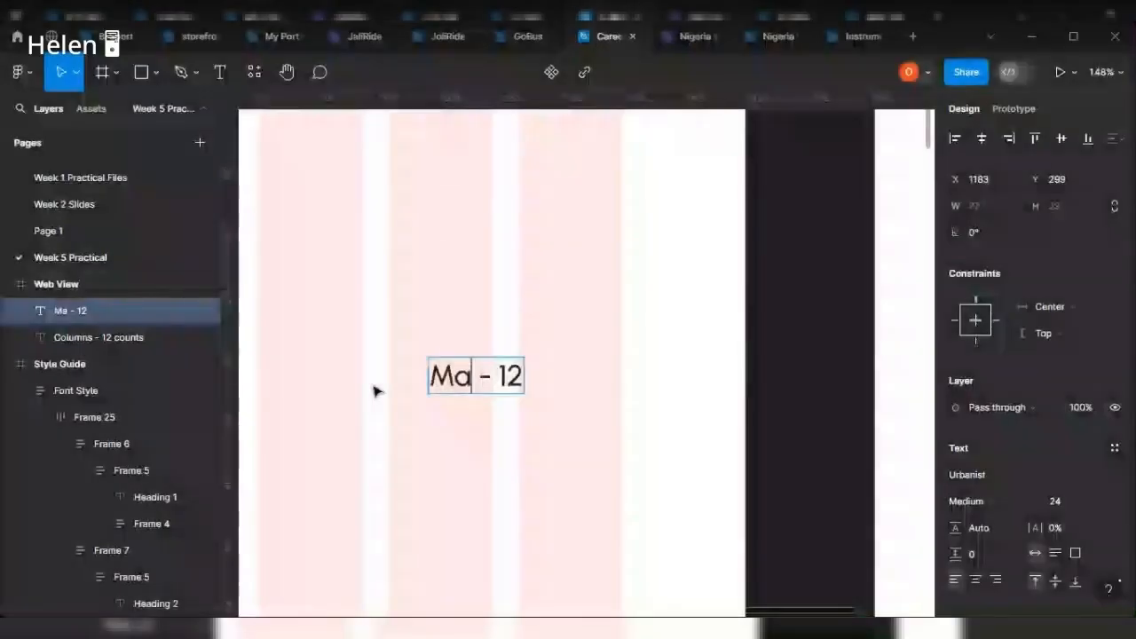
text(s)
key(BackSpace)
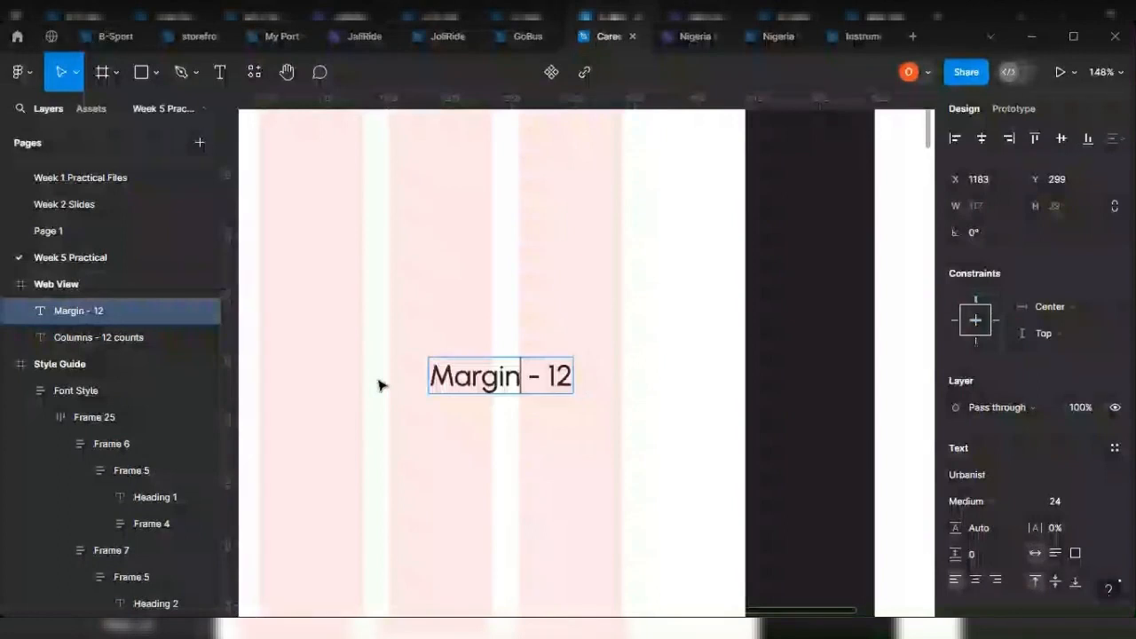
click(573, 374)
key(shift+Left)
key(shift+Left)
key(shift+Left)
key(shift+Left)
key(shift+Left)
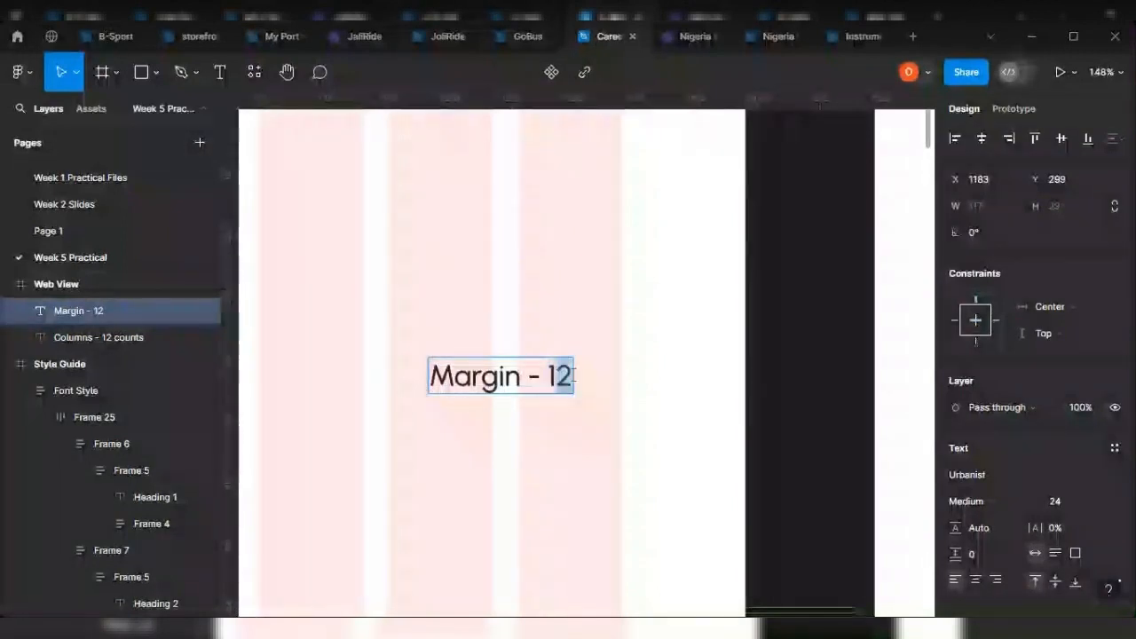
text(- 100)
key(Escape)
Move the "Margin - 100" label into the Web View frame's right margin and place a copy in the left margin at the same height.
scroll(528, 411, down, 5)
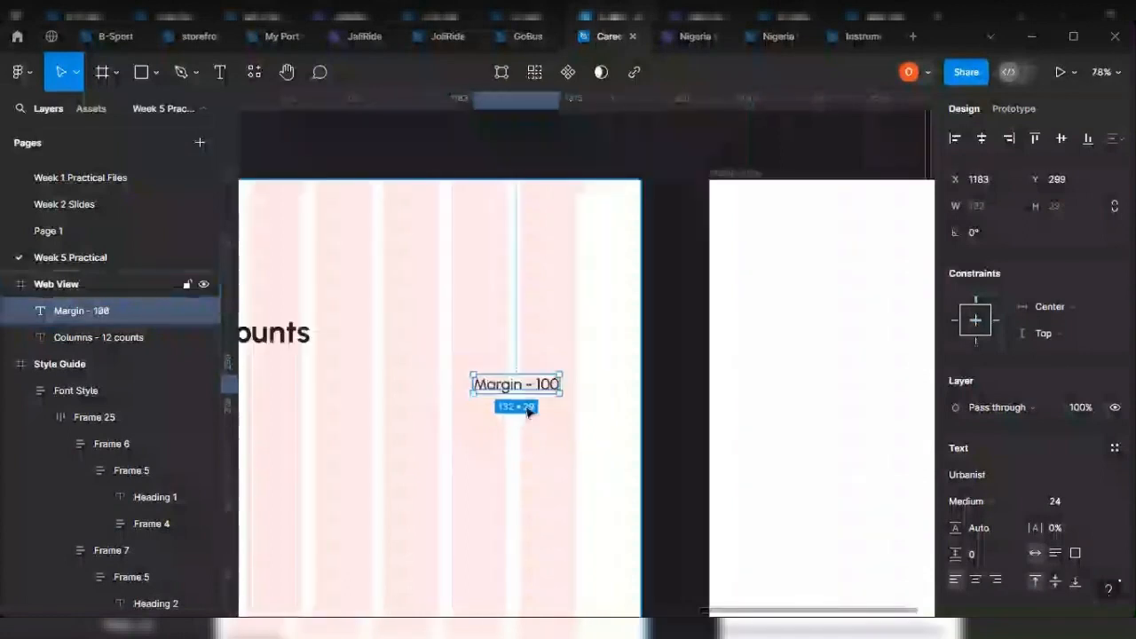
drag(530, 386, 611, 383)
scroll(613, 329, down, 4)
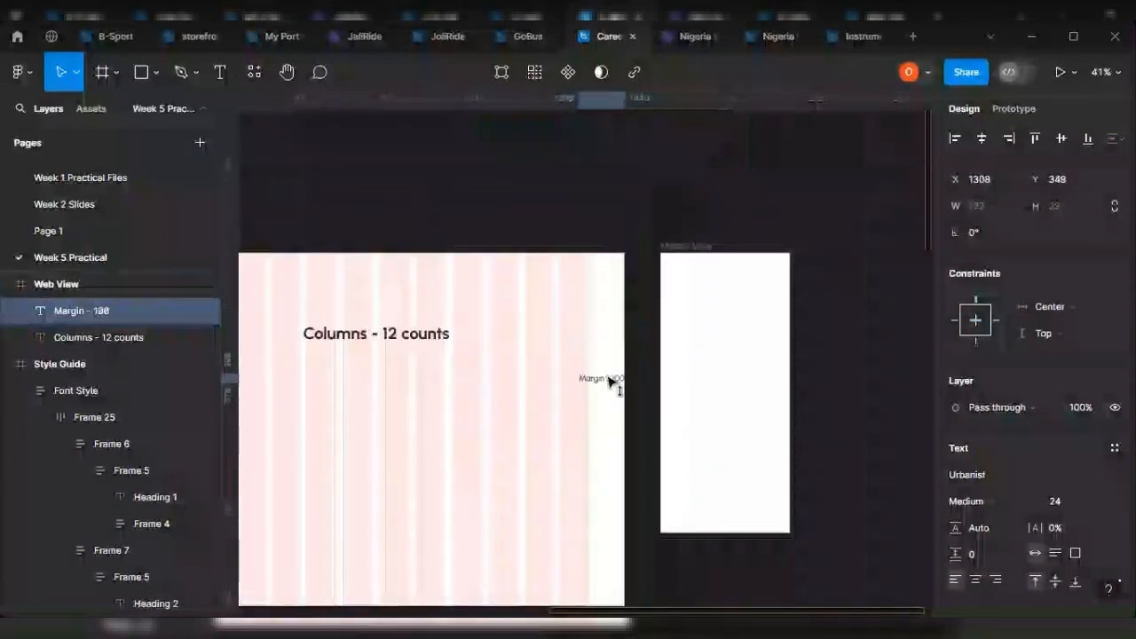
scroll(605, 383, up, 1)
scroll(605, 384, up, 2)
scroll(611, 377, down, 3)
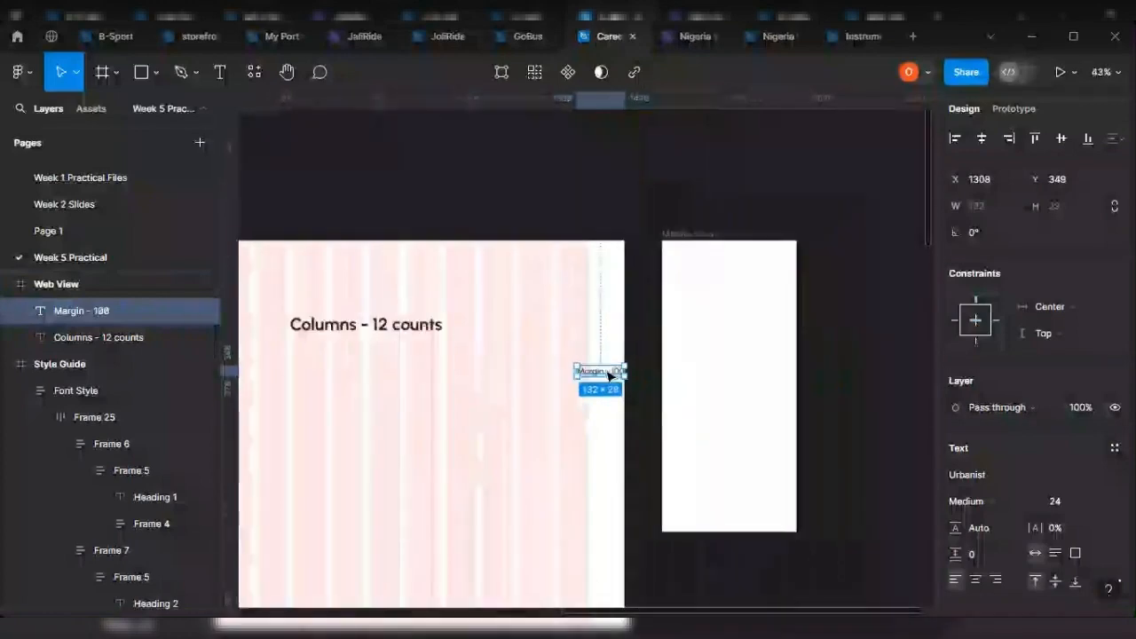
drag(610, 375, 417, 356)
click(595, 447)
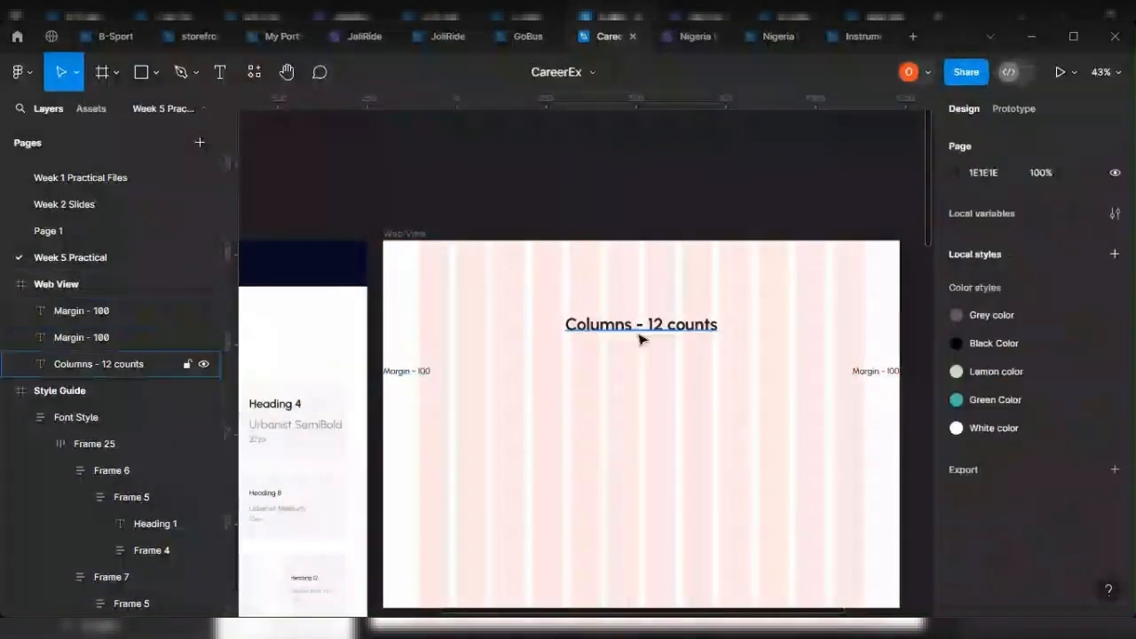
Duplicate the "Columns - 12 counts" label straight down and place the copy near the bottom of the Web View frame.
click(655, 325)
drag(656, 325, 654, 463)
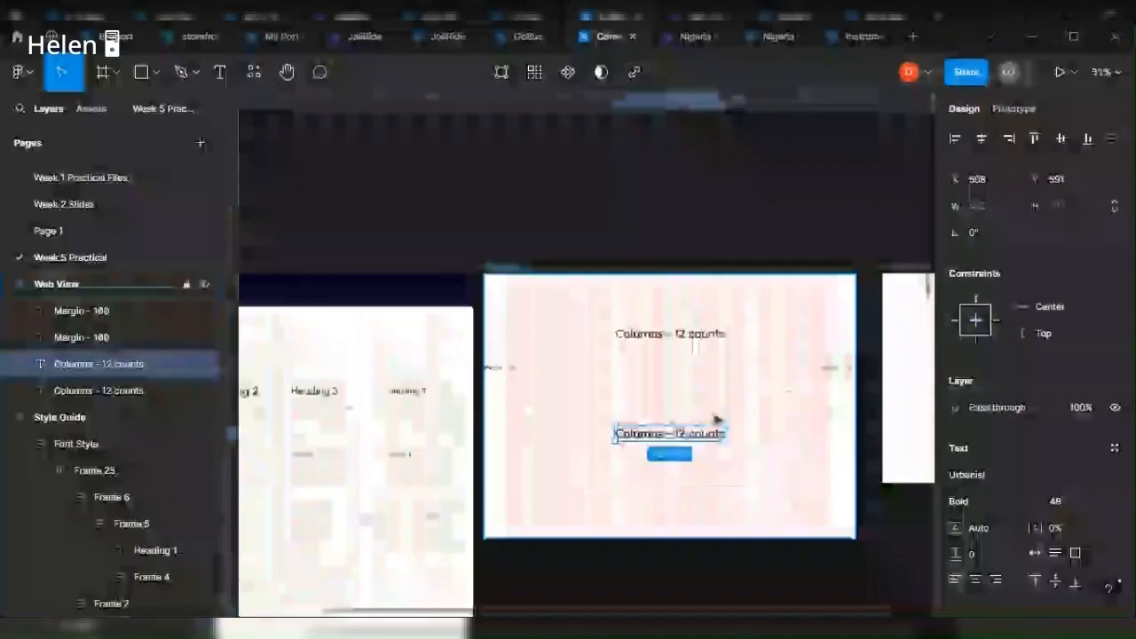
scroll(715, 420, up, 5)
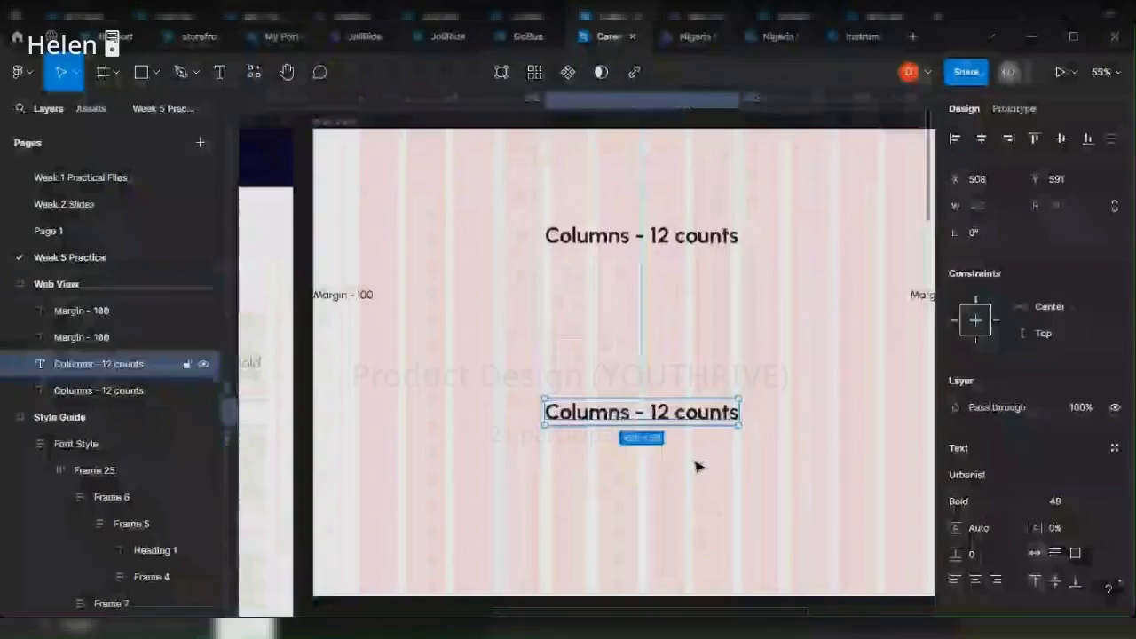
drag(698, 464, 606, 464)
Set both "Margin - 100" labels to SemiBold with a larger font size and align the right one to the frame's right edge.
click(358, 305)
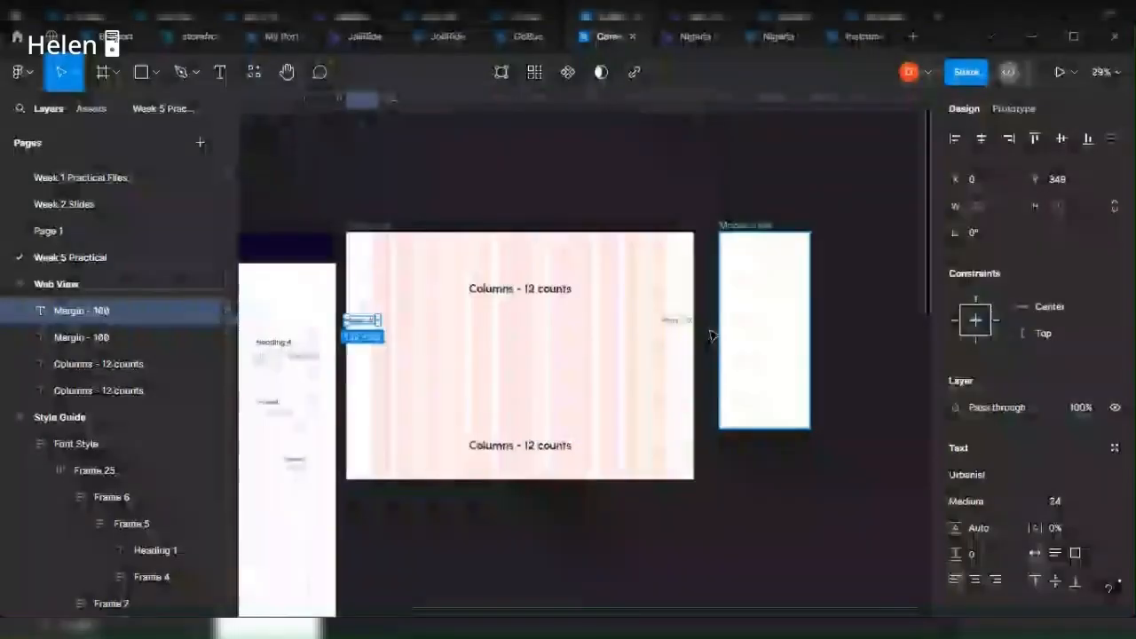
shift+click(655, 322)
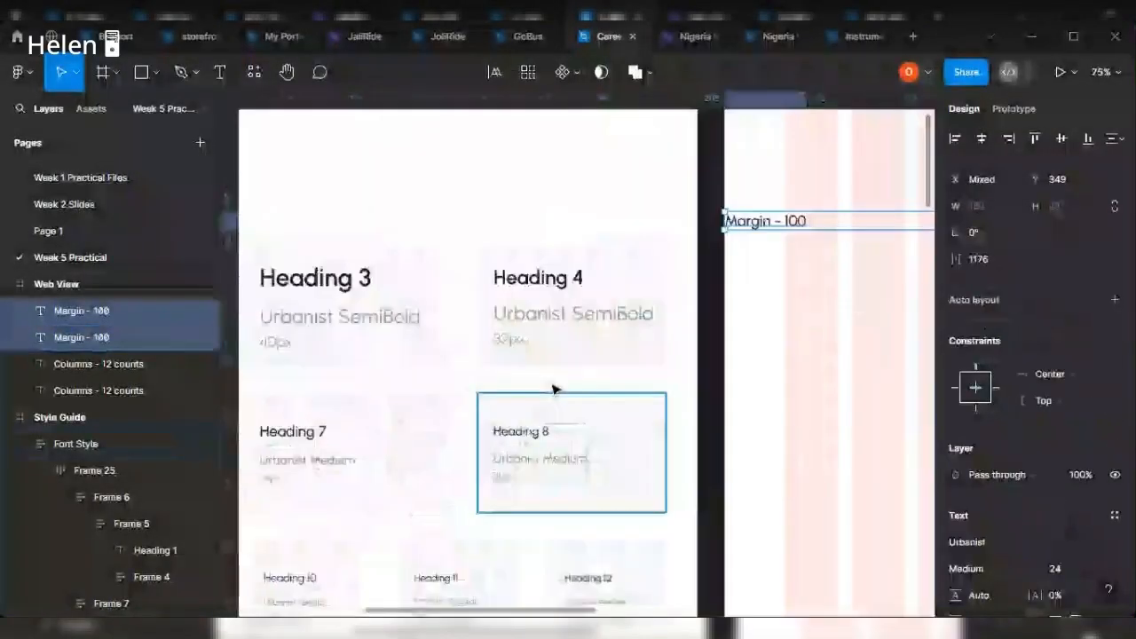
scroll(329, 457, left, 2)
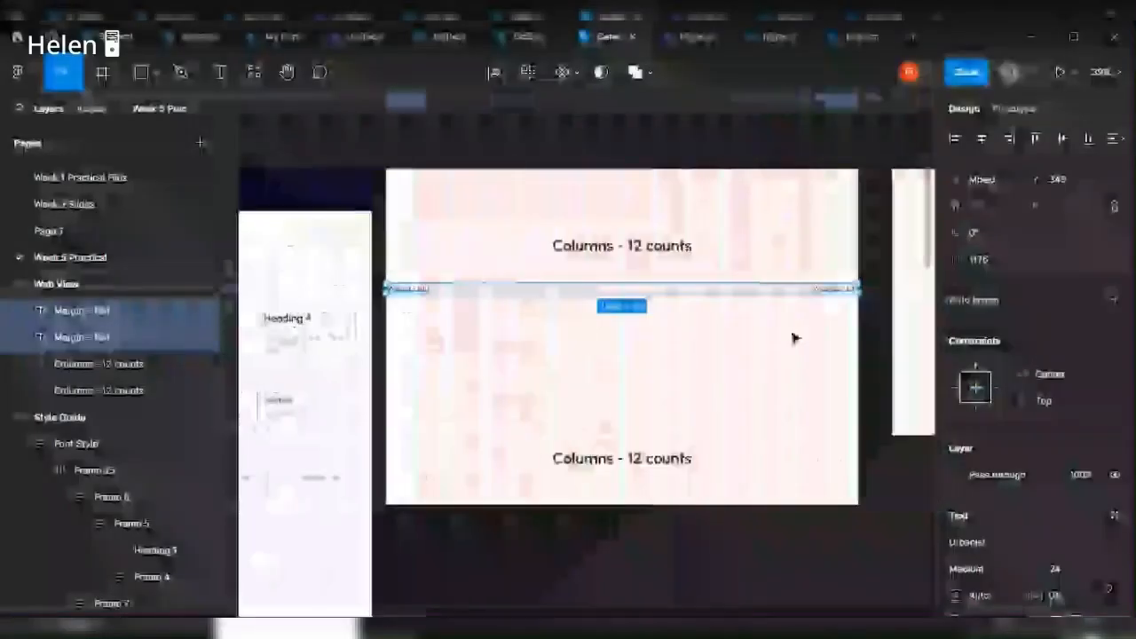
click(976, 398)
click(977, 399)
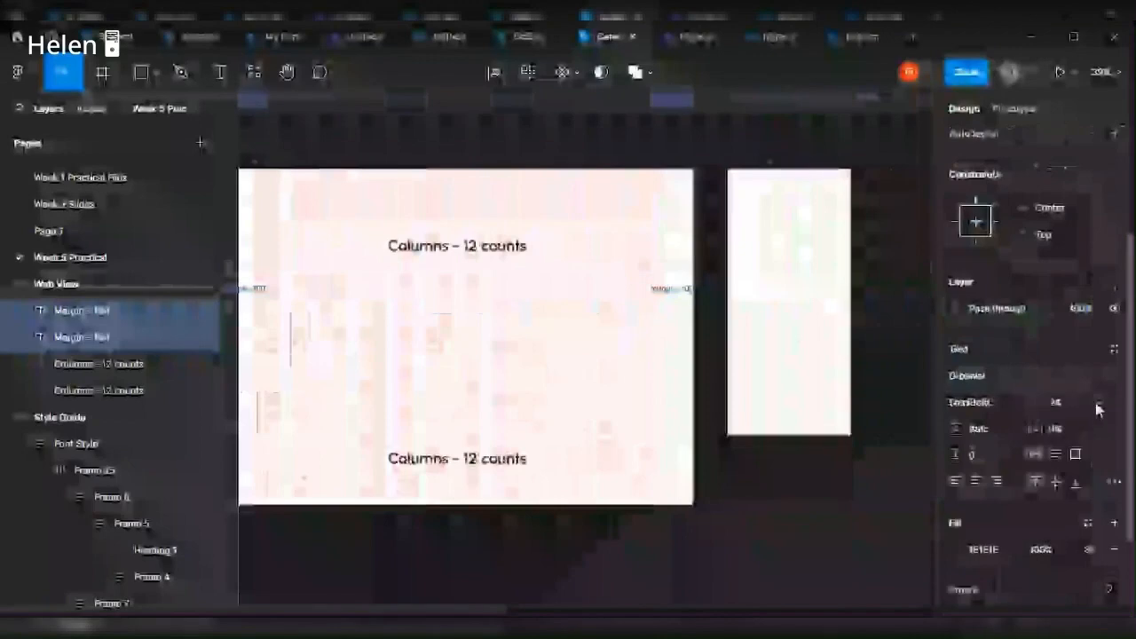
click(1099, 409)
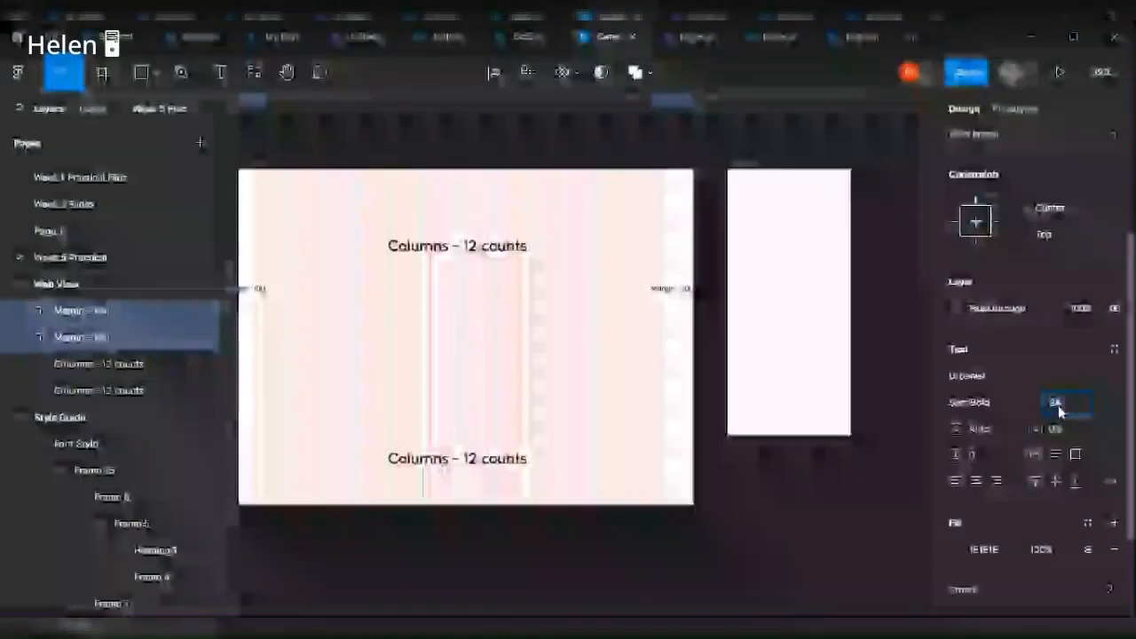
key(Escape)
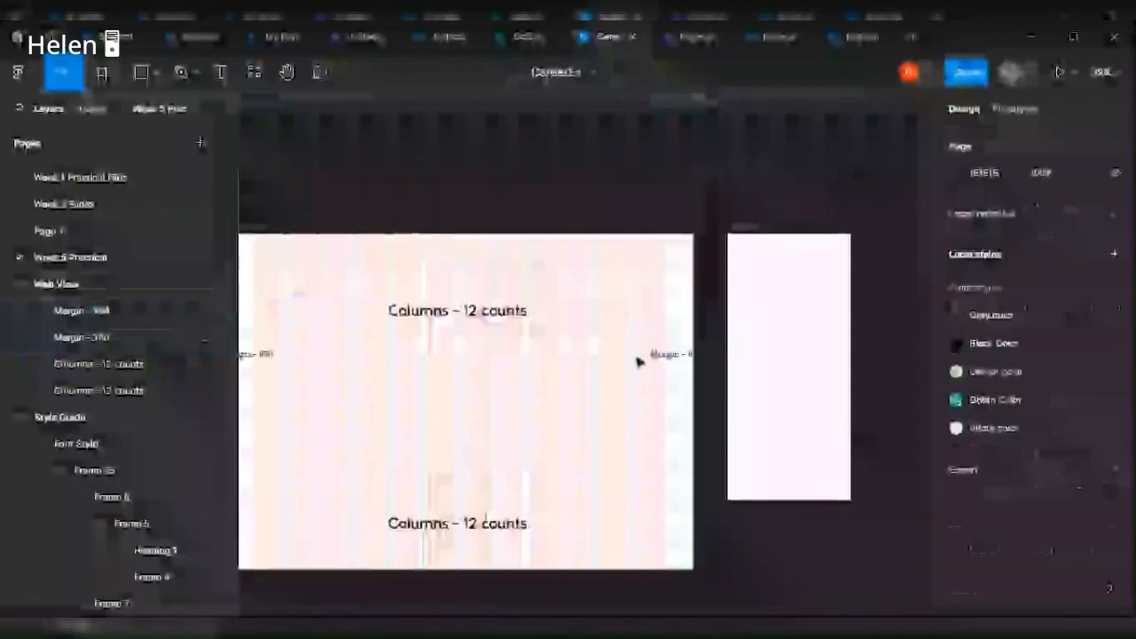
click(656, 355)
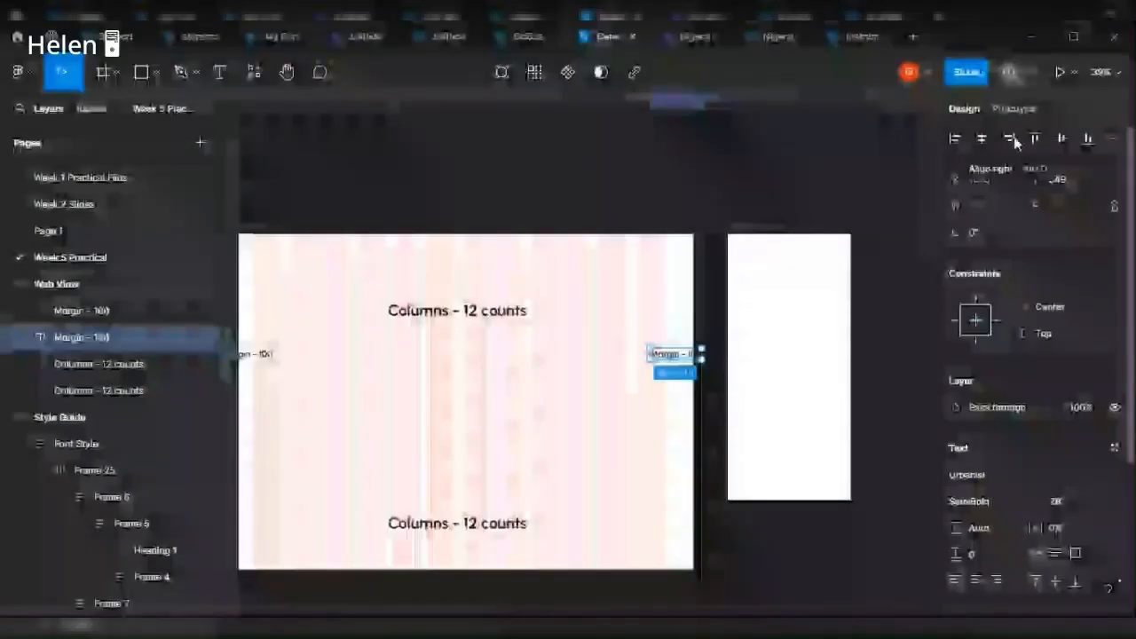
Change the lower "Columns - 12 counts" label to "Gutter - 20" and center it horizontally in the Web View frame.
click(497, 524)
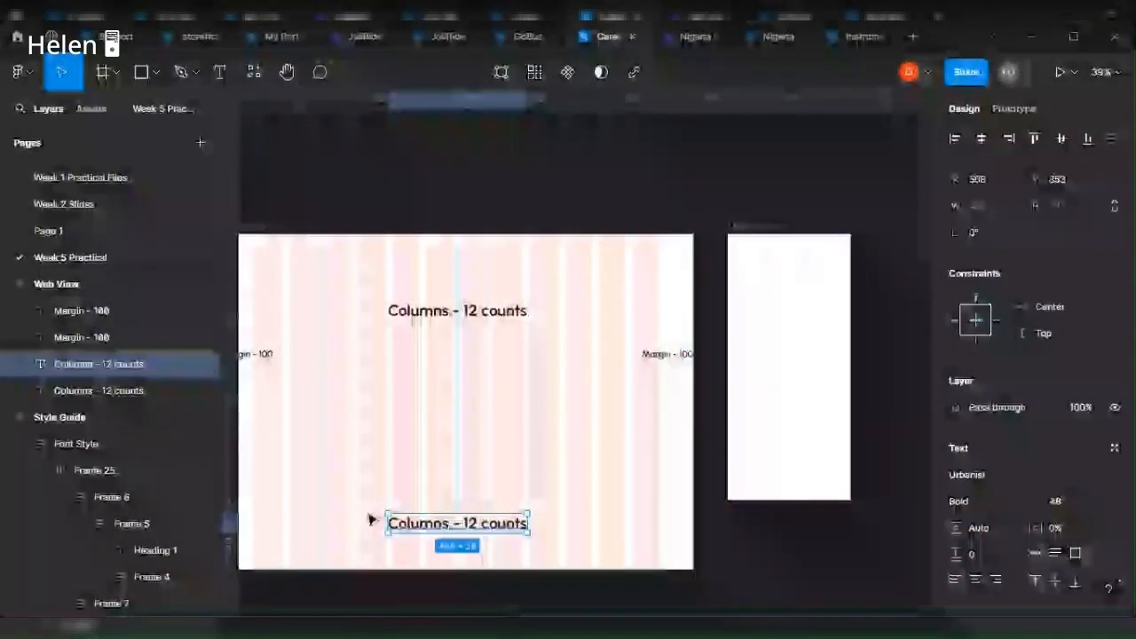
double_click(444, 522)
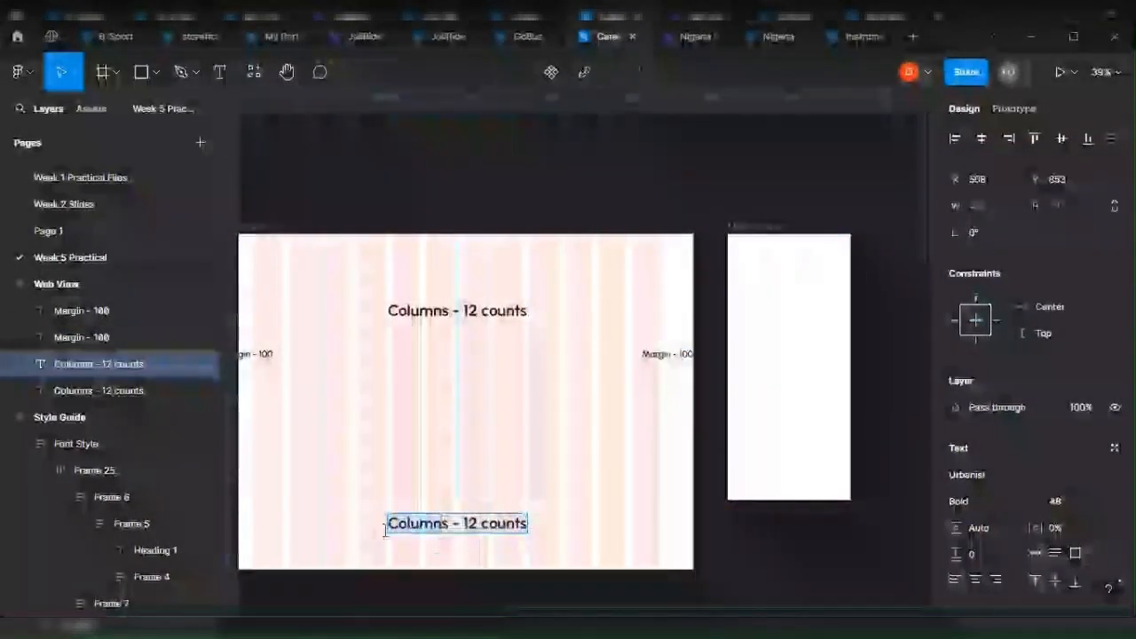
text(Gutters)
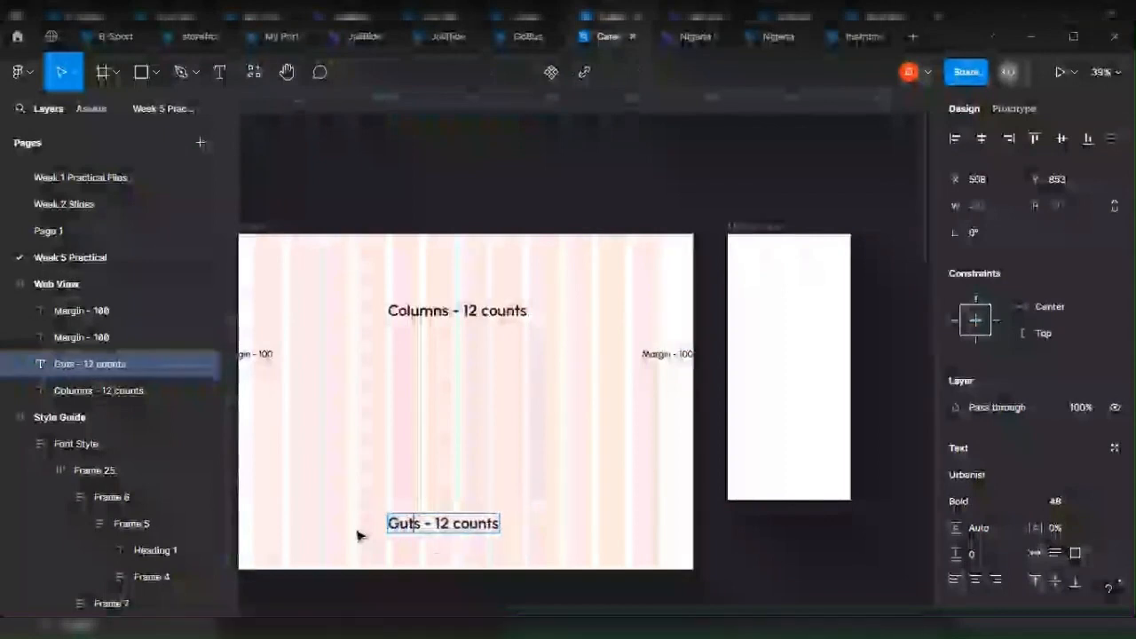
key(BackSpace)
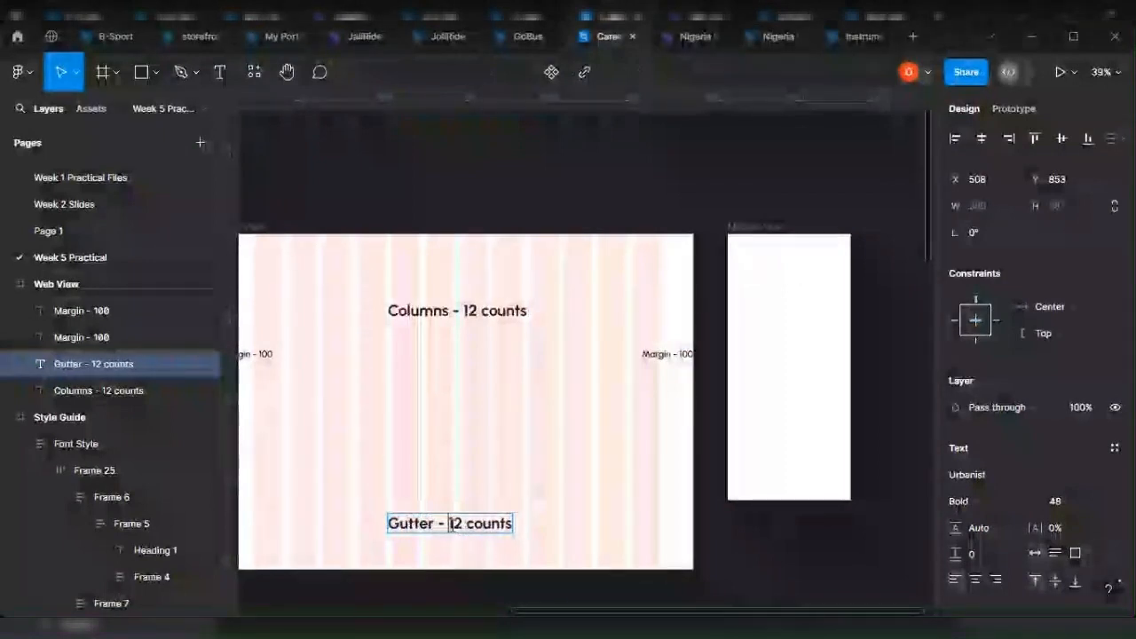
key(Delete)
key(Right)
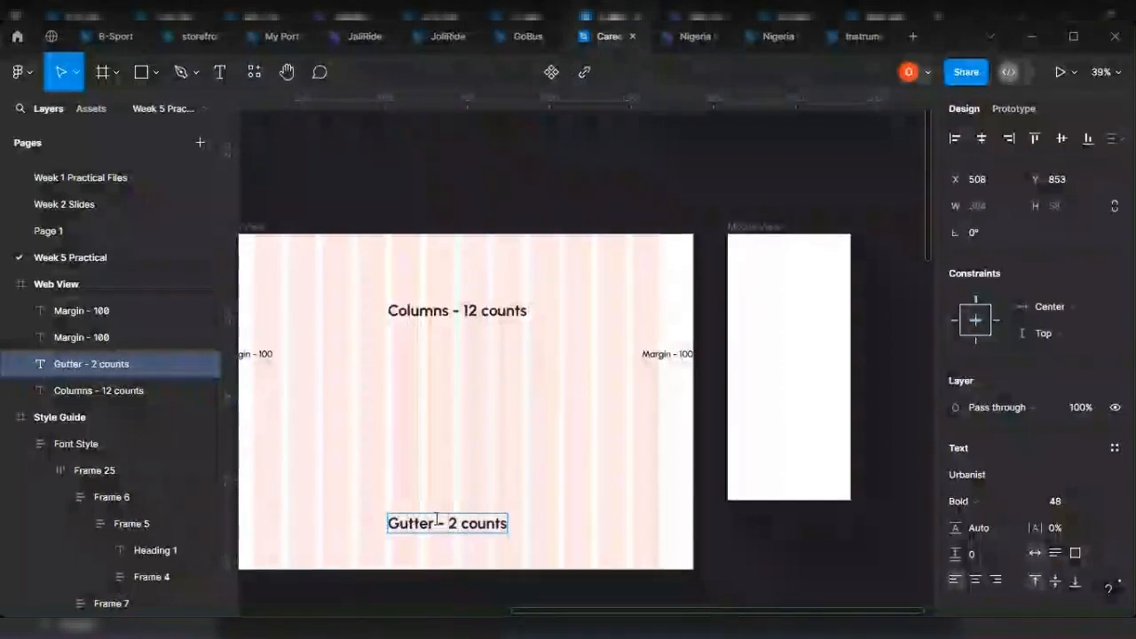
text(o)
key(Home)
text(0)
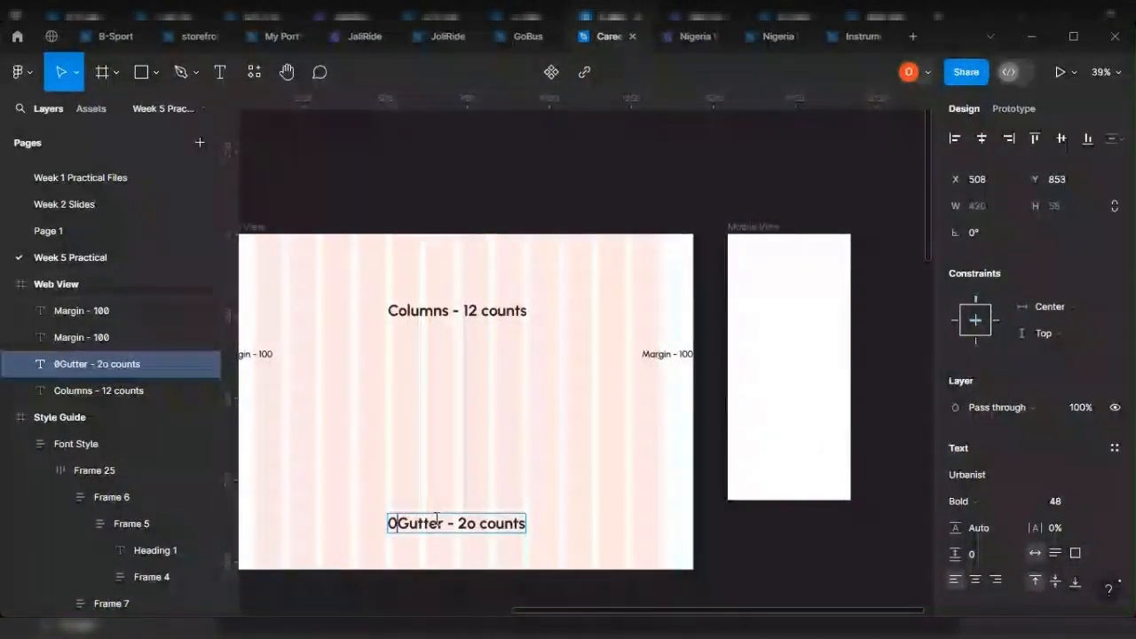
key(ctrl+z)
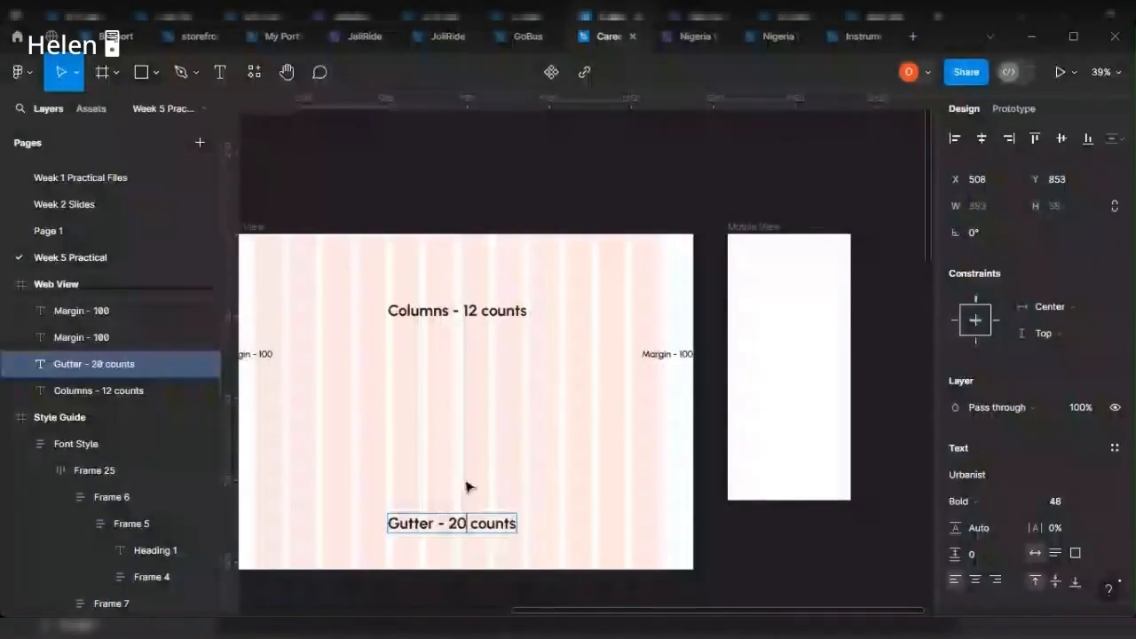
drag(473, 523, 588, 528)
key(BackSpace)
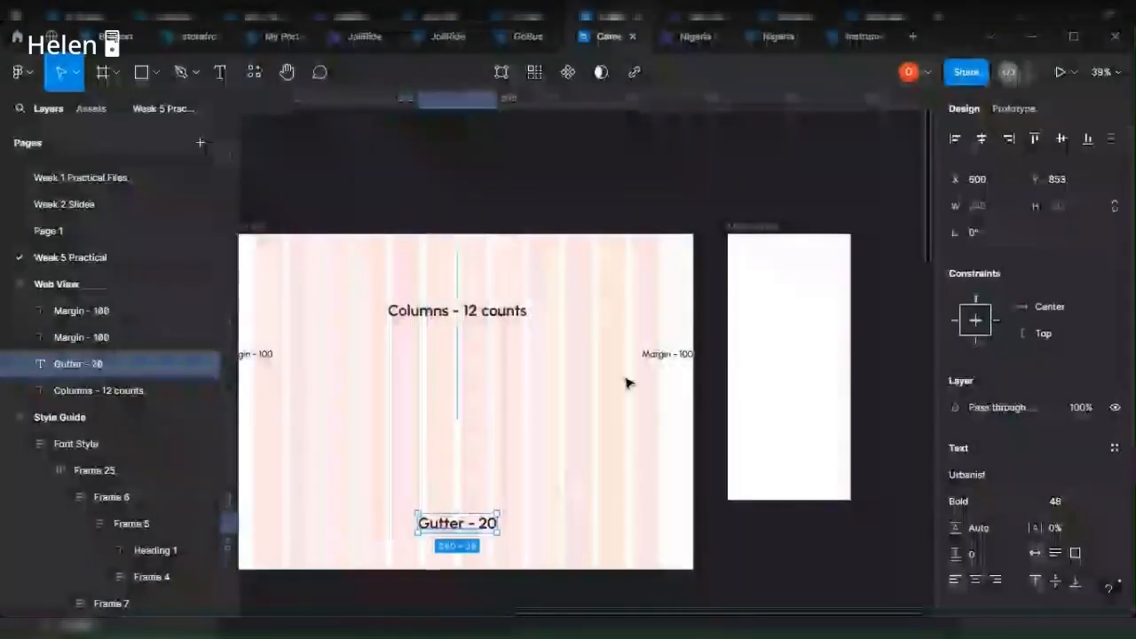
Add a layout grid to the Mobile View frame and make it a column grid with a count of 6.
scroll(606, 423, down, 3)
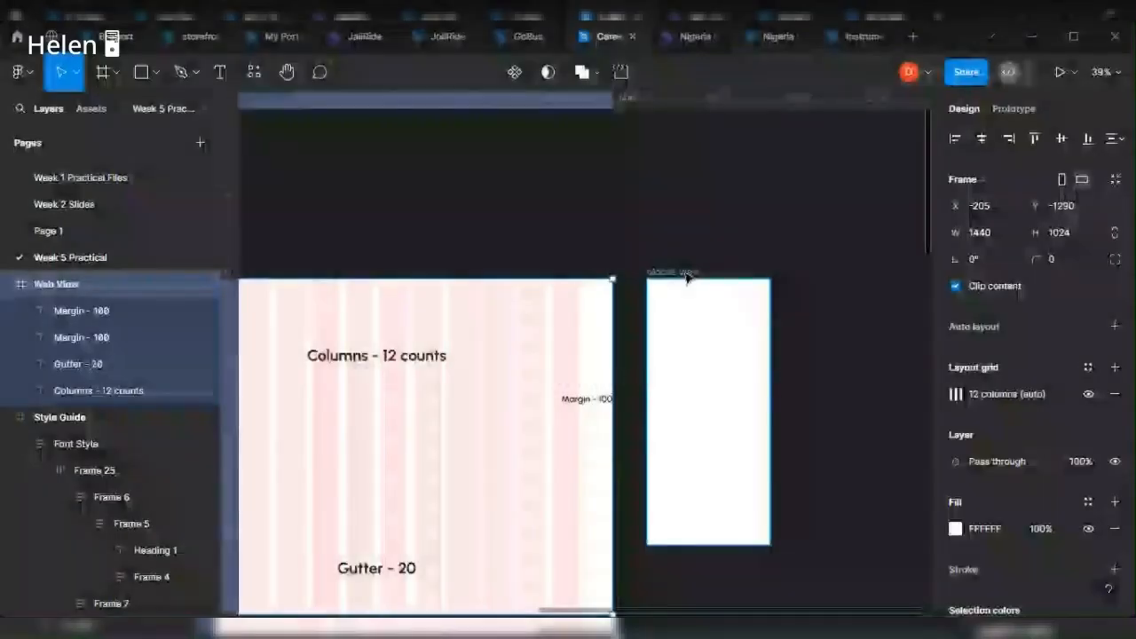
click(686, 278)
scroll(722, 263, down, 2)
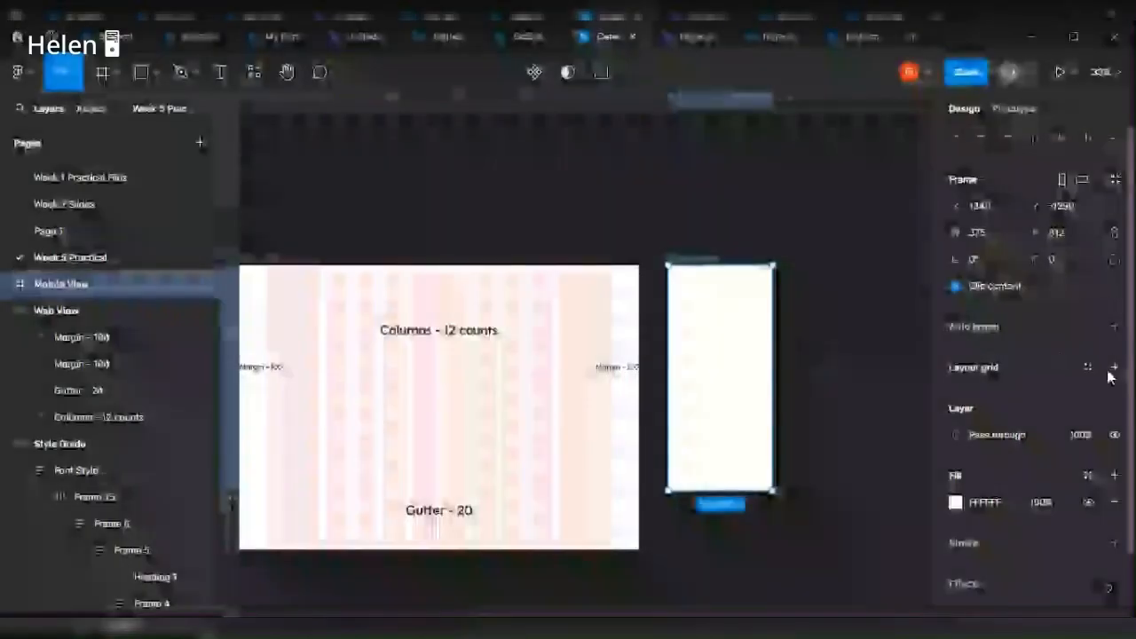
click(1115, 367)
click(956, 393)
click(773, 397)
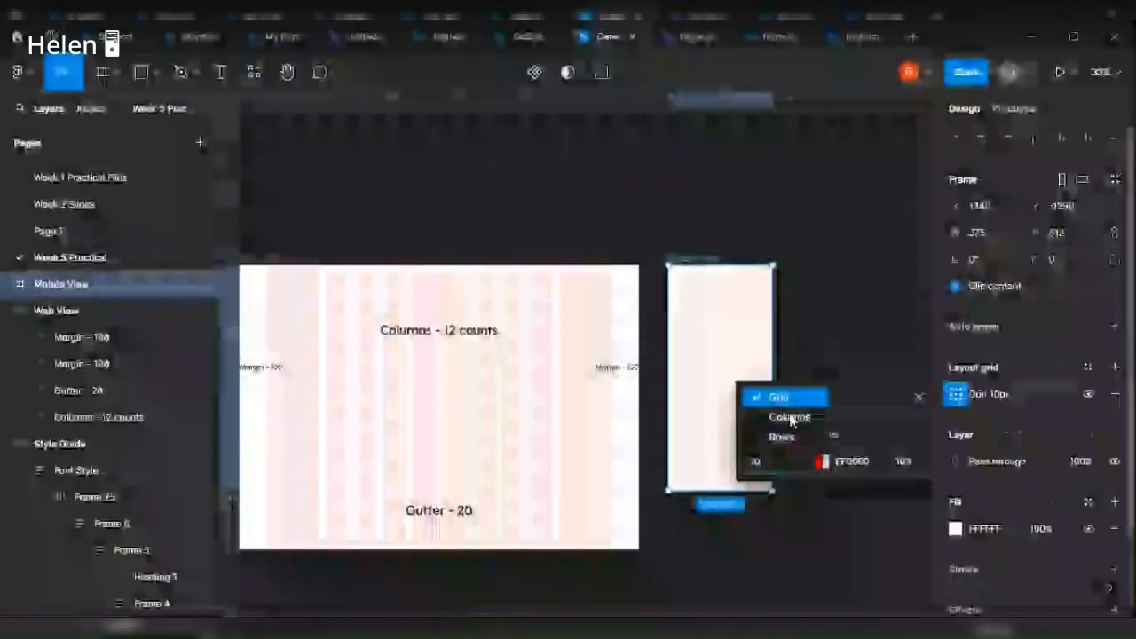
click(791, 419)
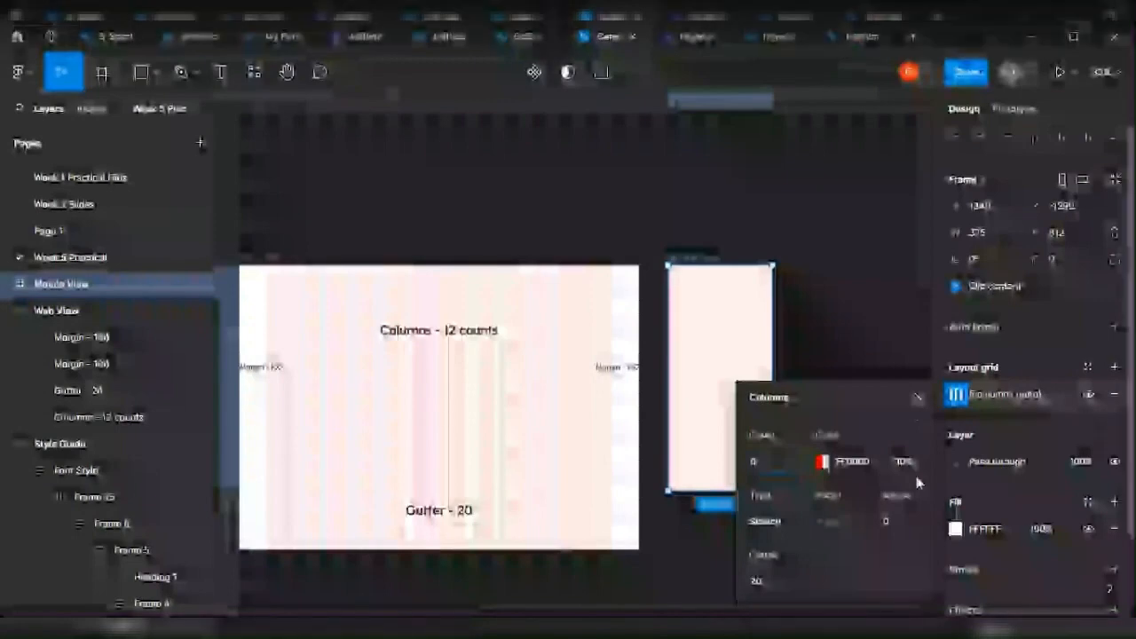
Try margins of 25 and 50 for the Mobile View's column grid, keeping 25.
click(895, 523)
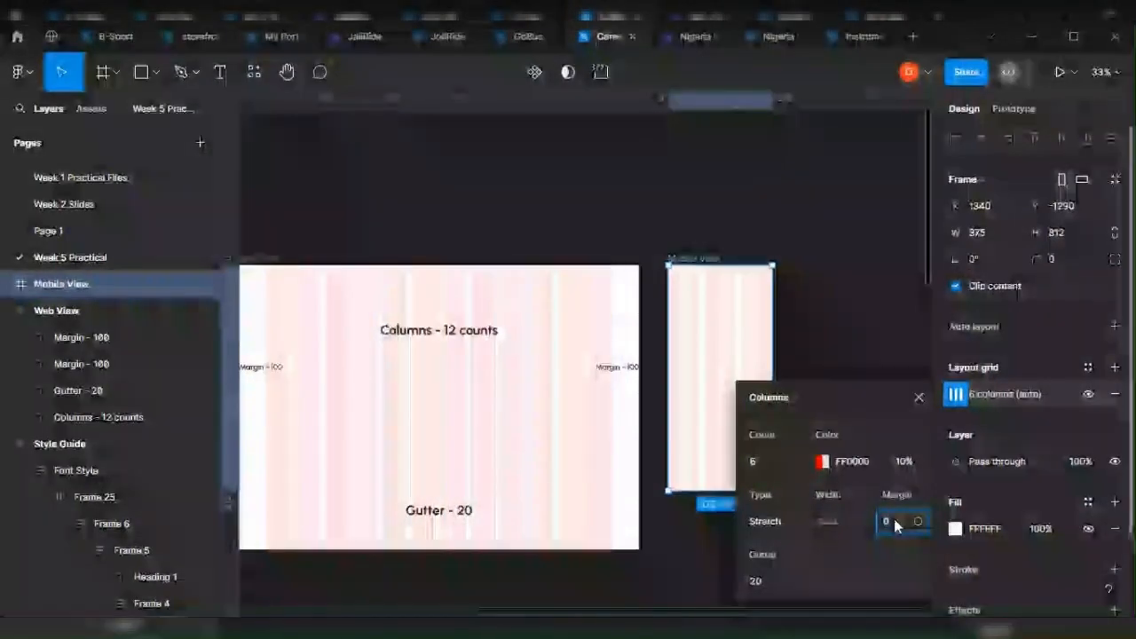
text(25)
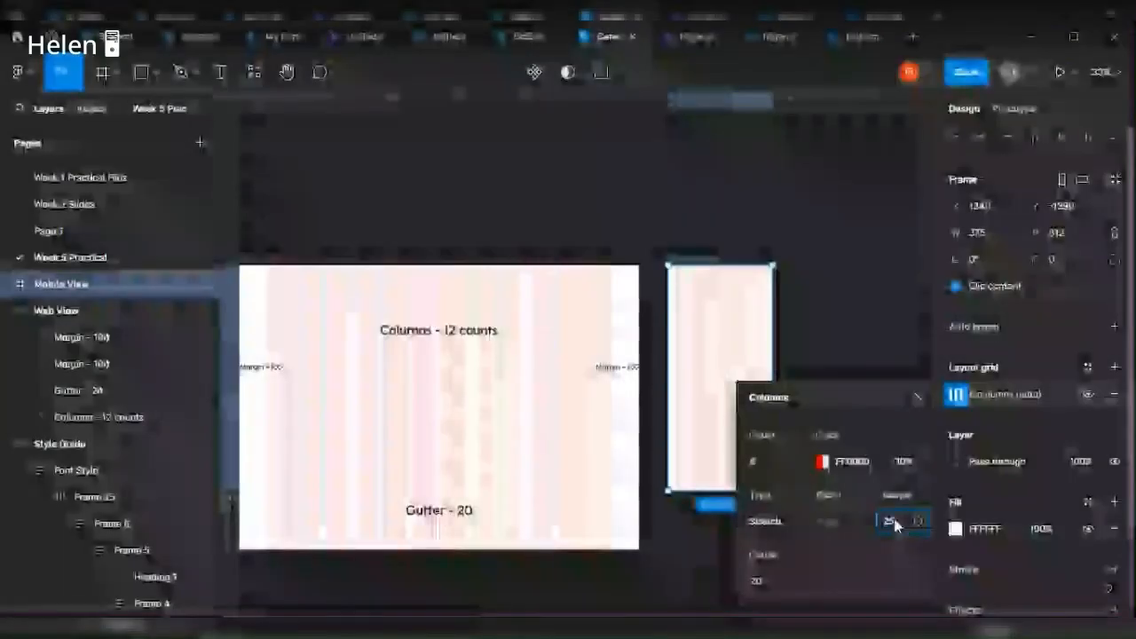
key(BackSpace)
key(BackSpace)
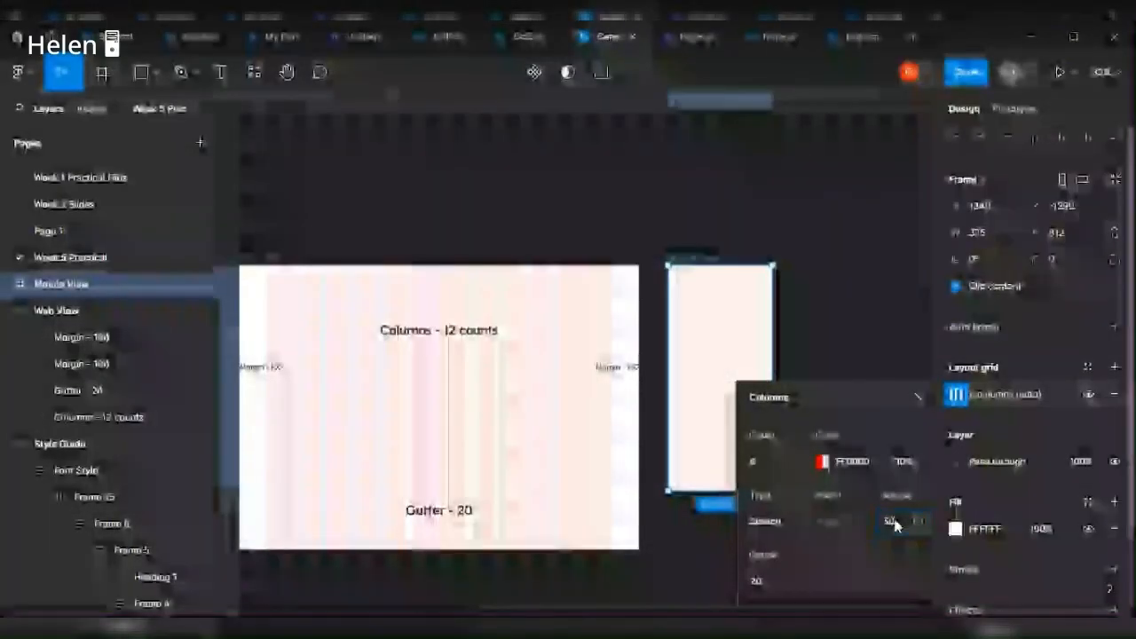
text(50)
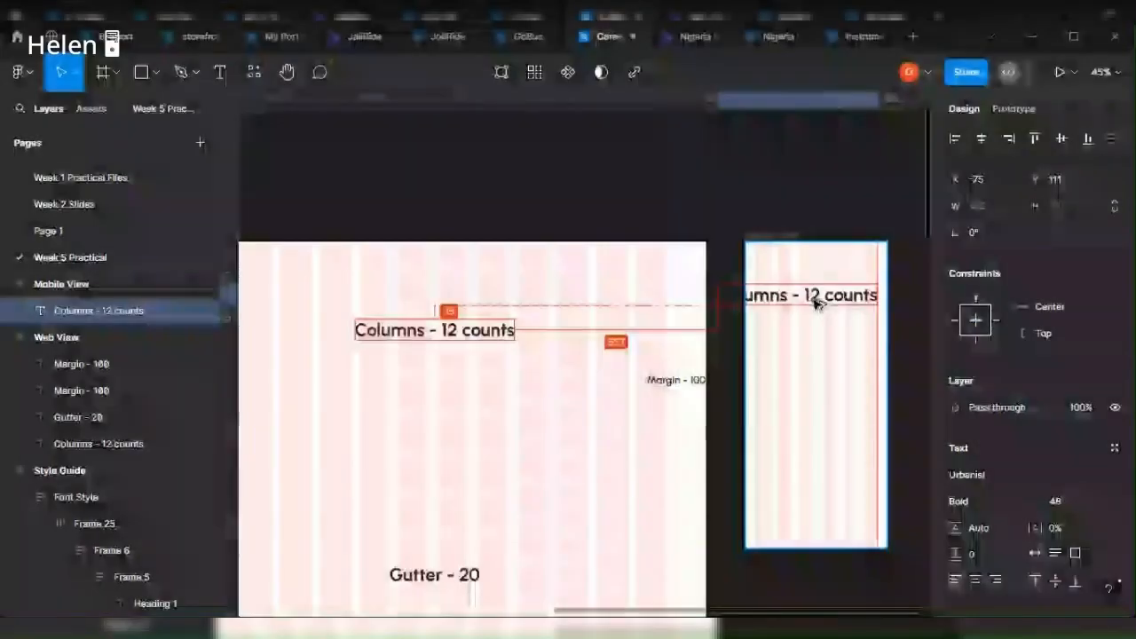
Place a copy of the "Columns - 12 counts" label in the Mobile View frame, set to SemiBold 24 and centered horizontally.
drag(815, 302, 825, 302)
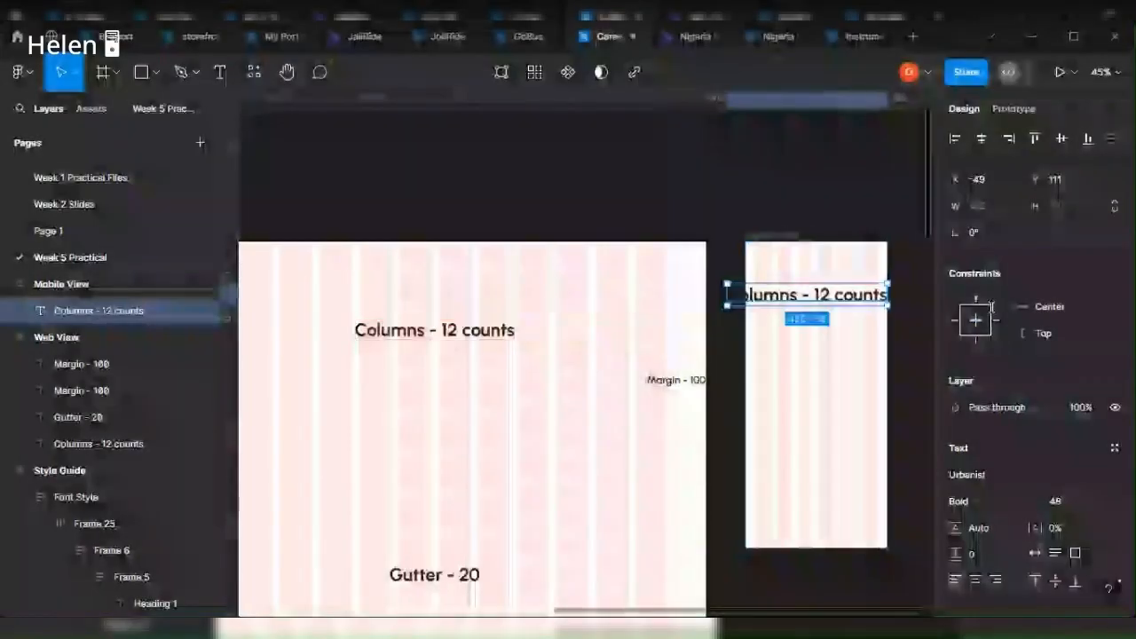
click(435, 330)
click(843, 302)
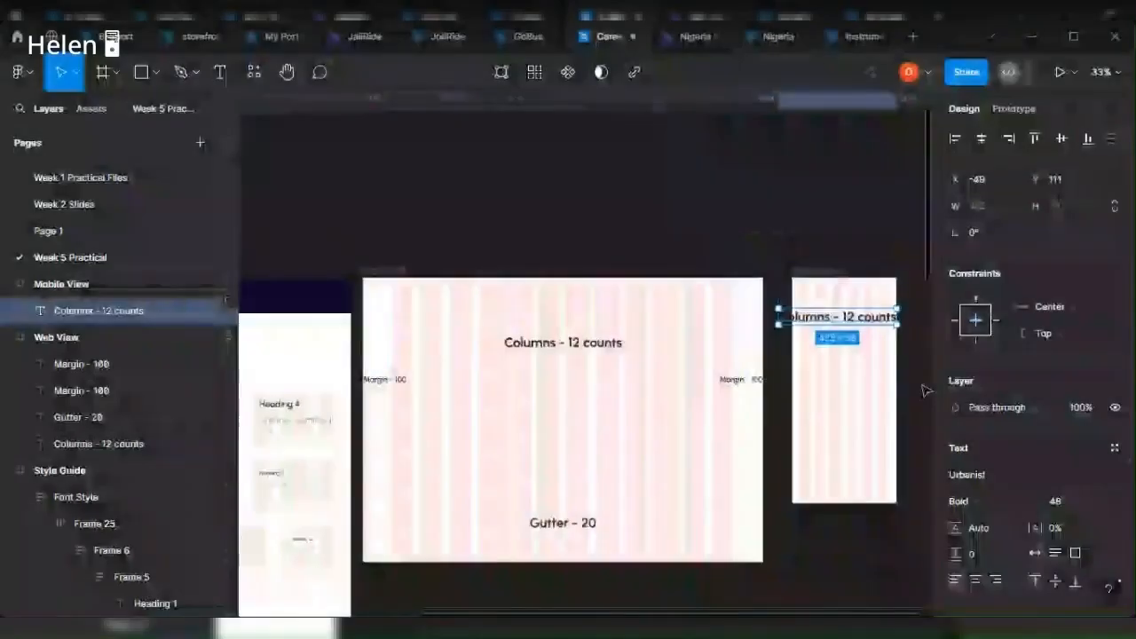
key(shift+2)
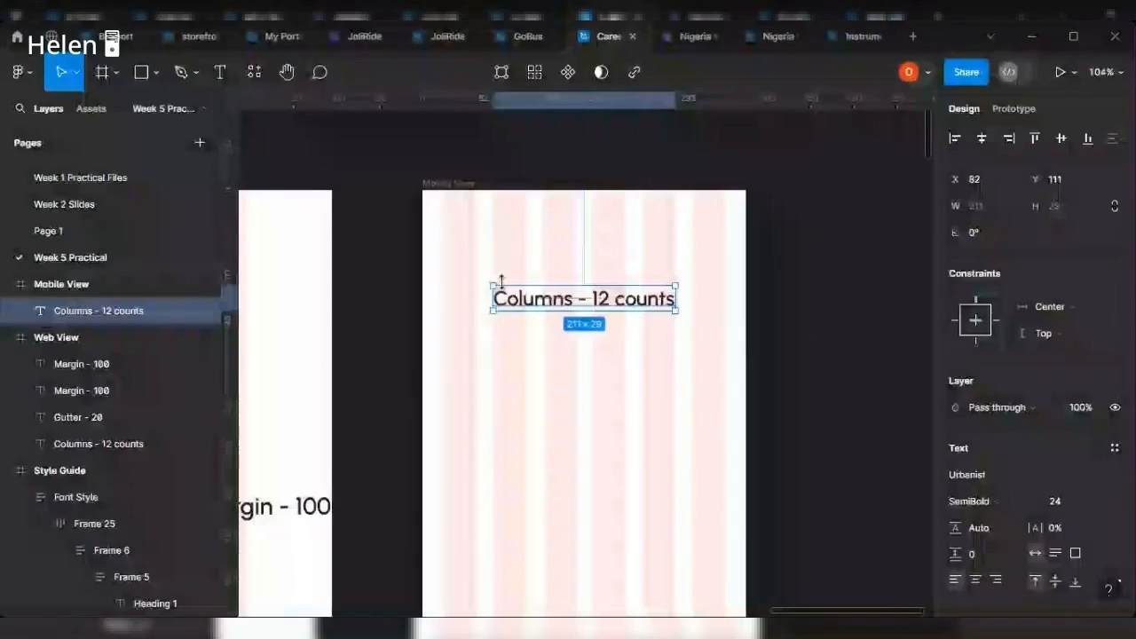
Change the copied label in the Mobile View frame to read "Columns - 6 counts".
scroll(574, 302, up, 3)
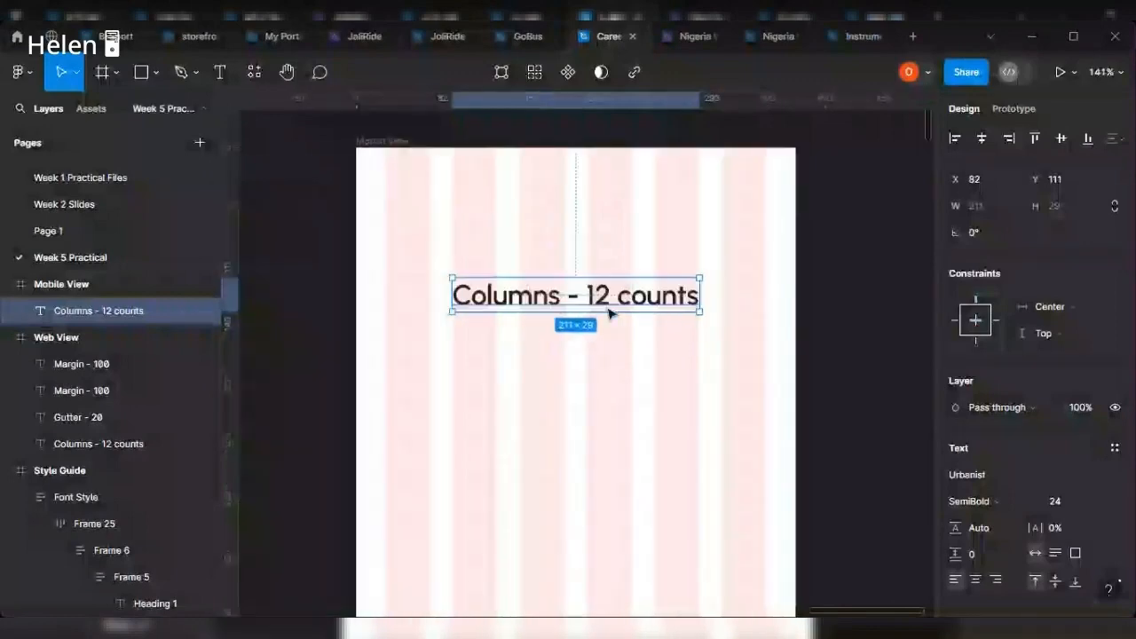
scroll(609, 312, up, 4)
double_click(609, 306)
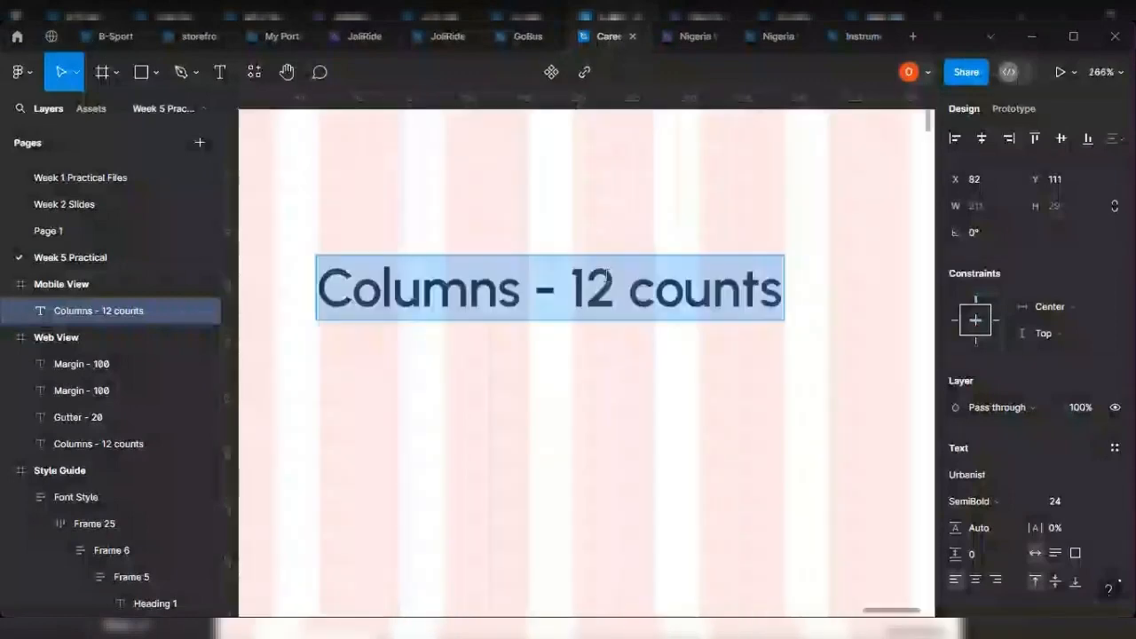
click(607, 272)
key(BackSpace)
key(BackSpace)
text(6)
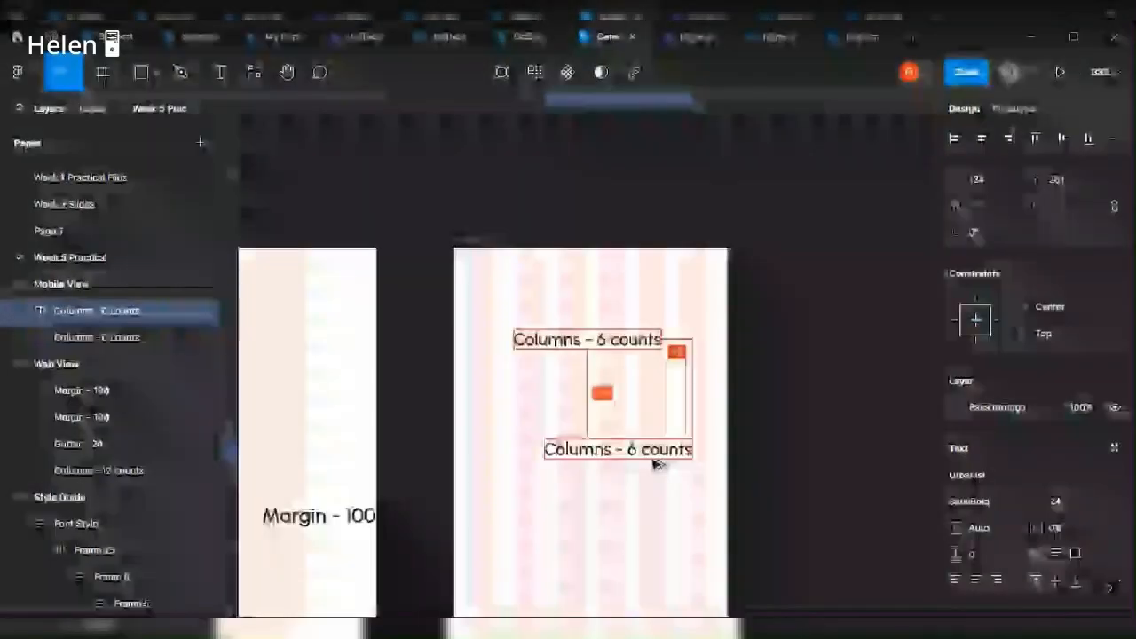
Place a copy of the "Columns - 6 counts" label lower in the Mobile View frame and set it to Medium 16.
drag(654, 464, 794, 471)
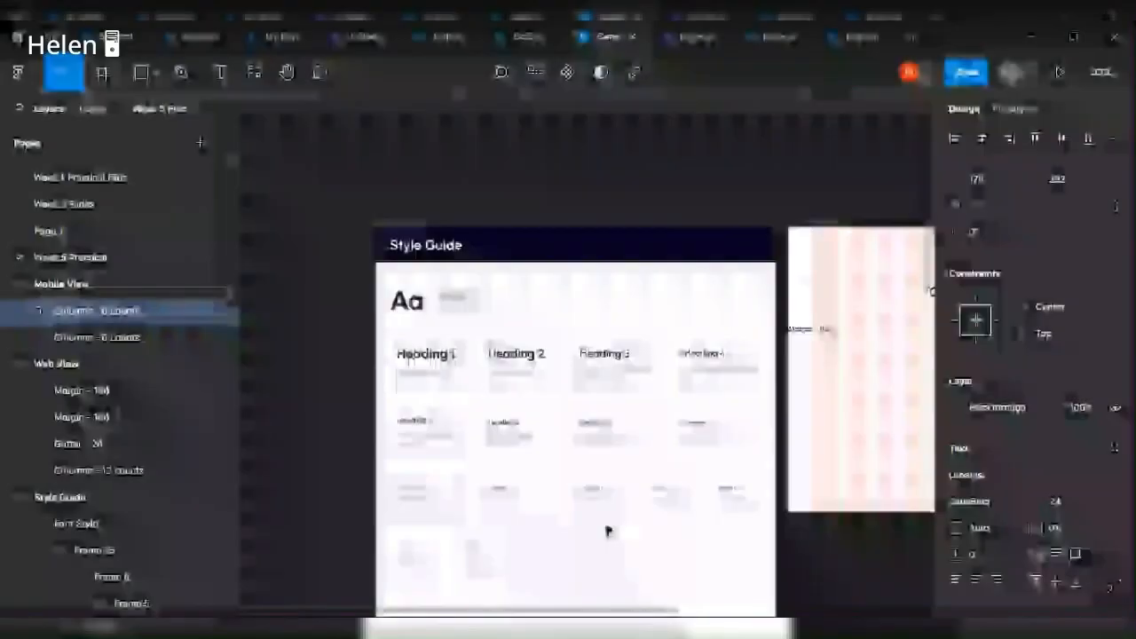
scroll(609, 530, up, 5)
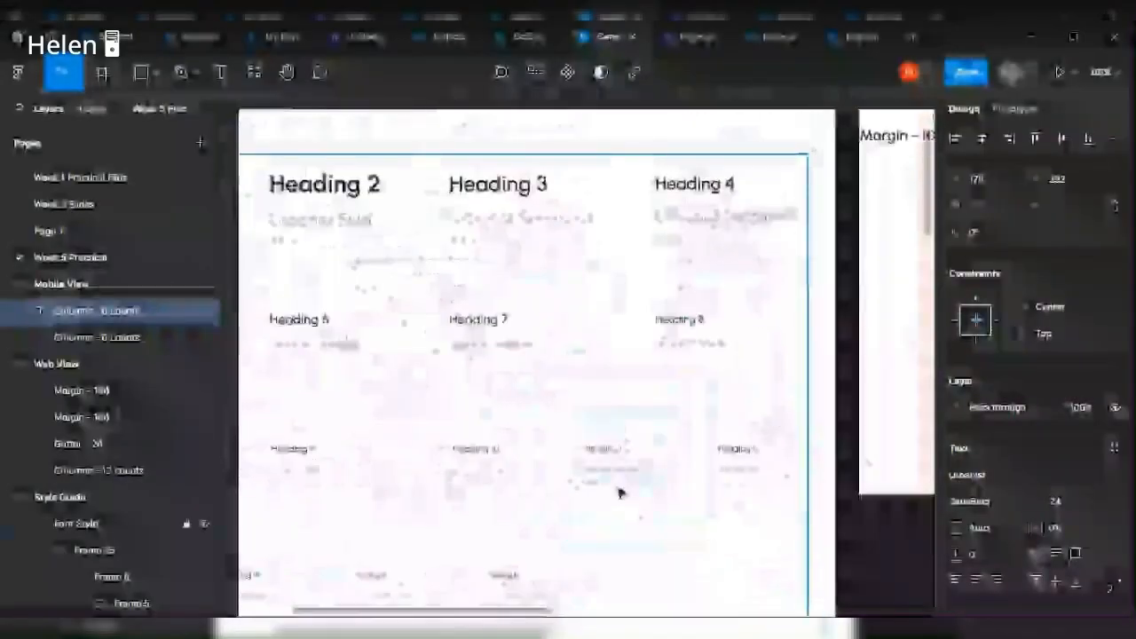
scroll(619, 493, up, 3)
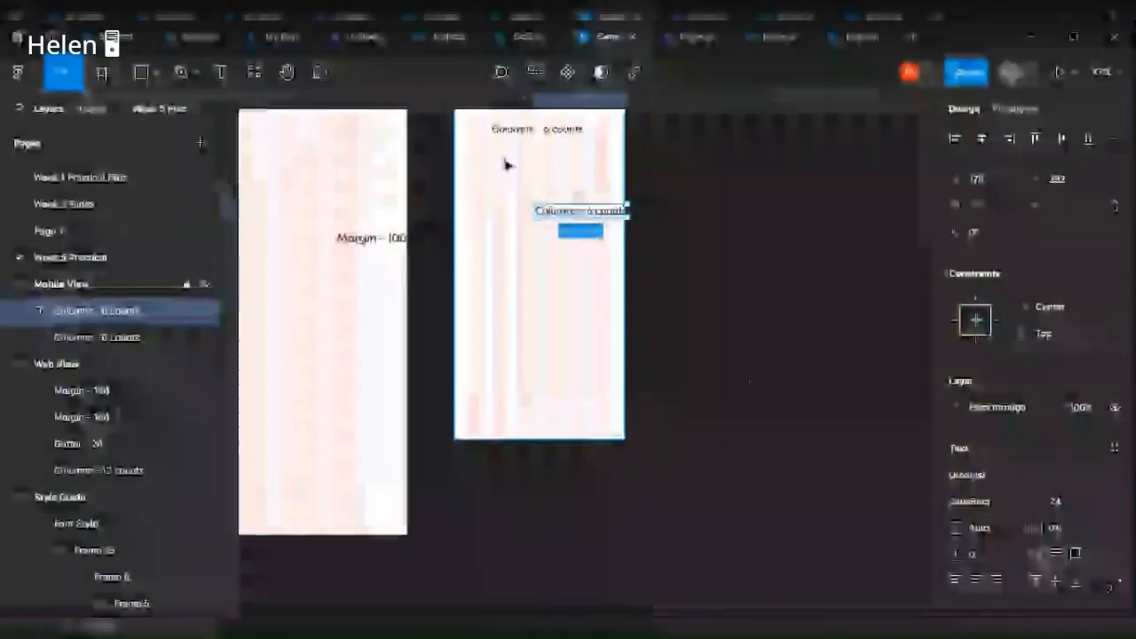
scroll(662, 300, up, 5)
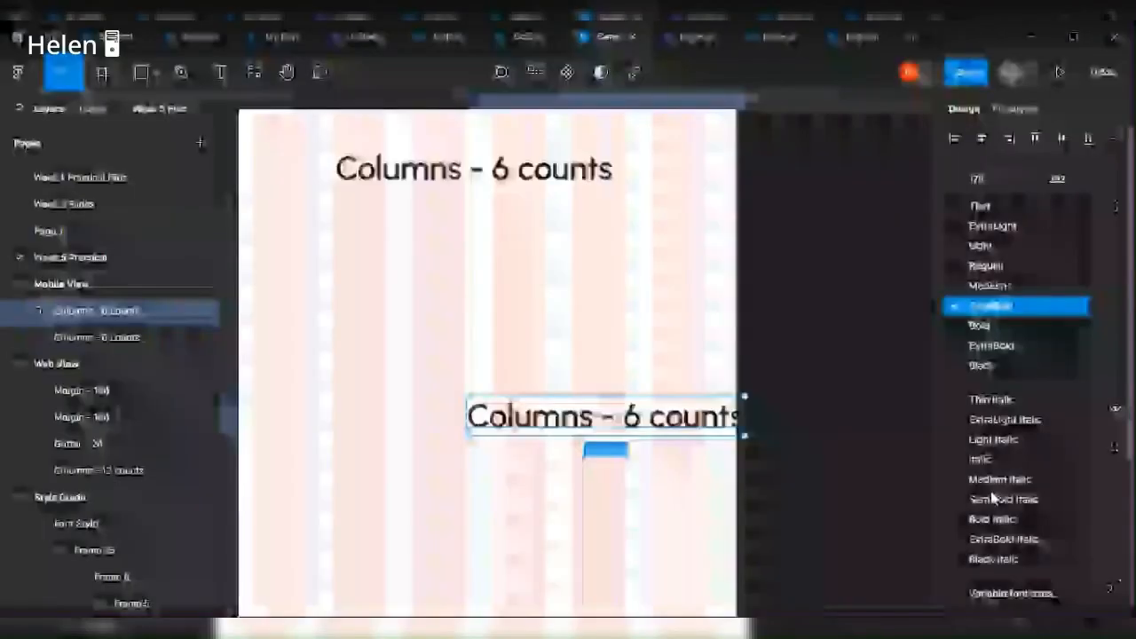
click(1047, 472)
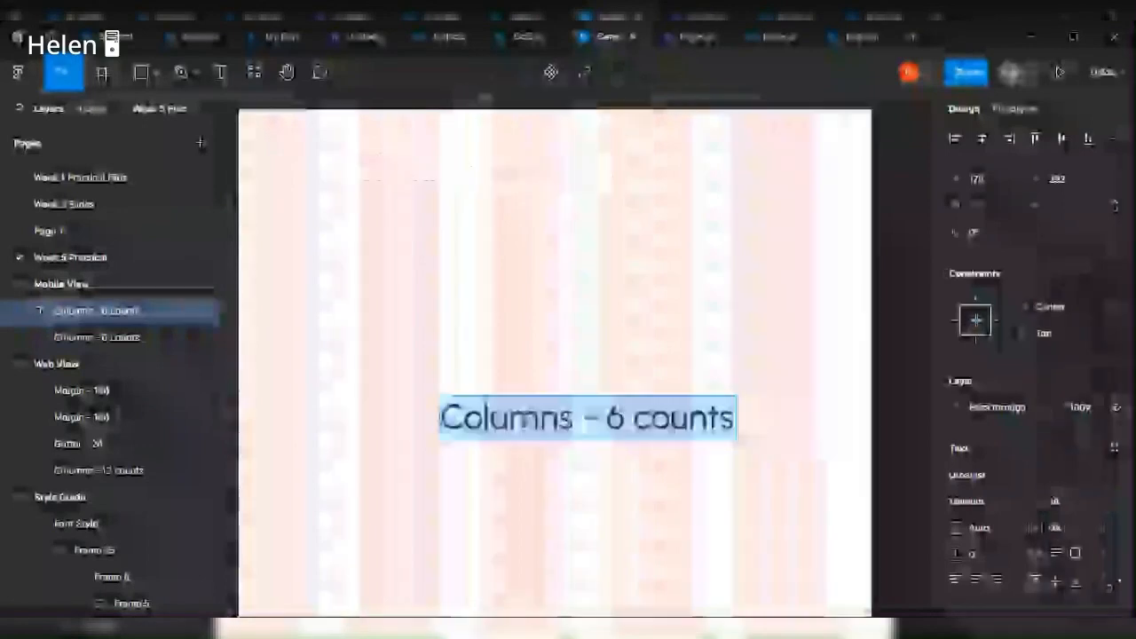
Change the lower label to "Margin - 25" and place one copy at each side edge of the Mobile View frame.
double_click(524, 417)
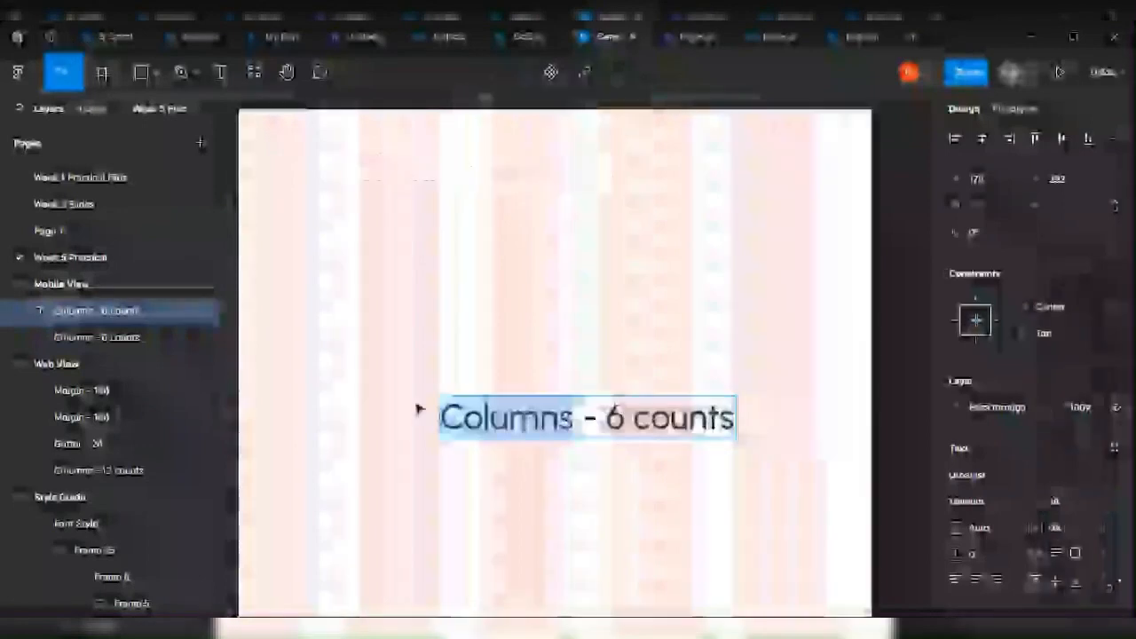
text(Margin)
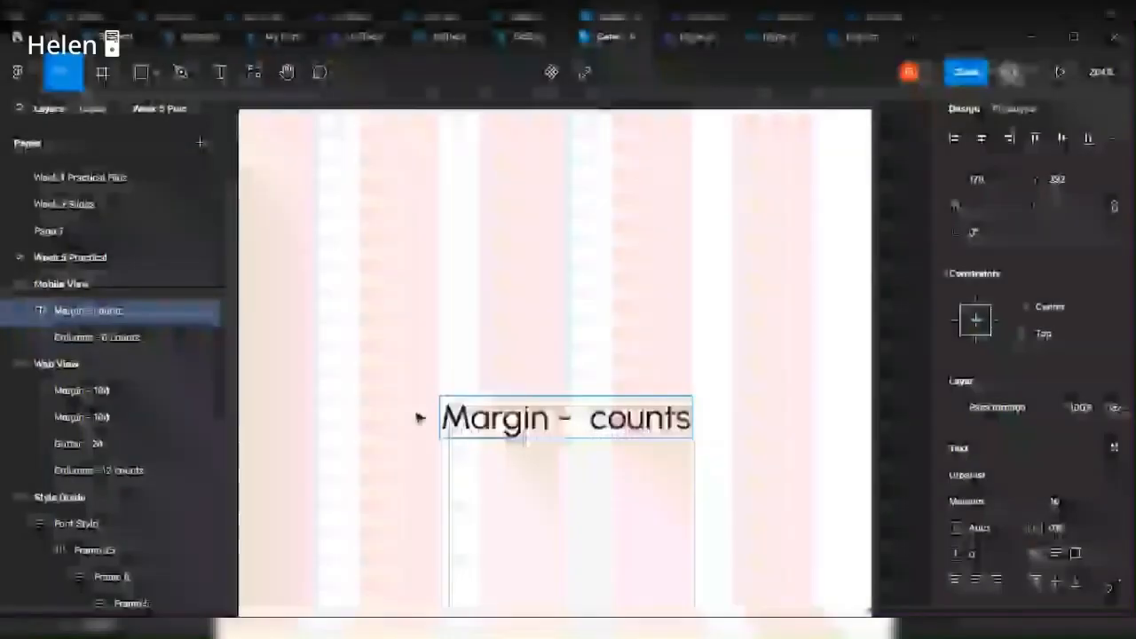
key(BackSpace)
key(BackSpace)
key(BackSpace)
key(BackSpace)
key(BackSpace)
key(BackSpace)
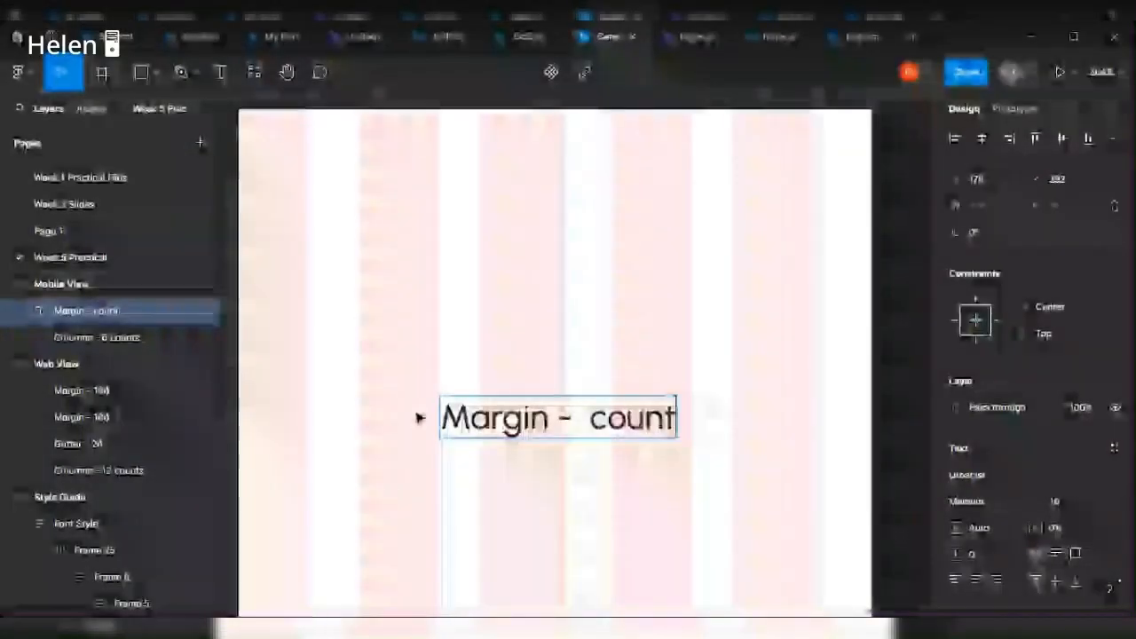
text(25)
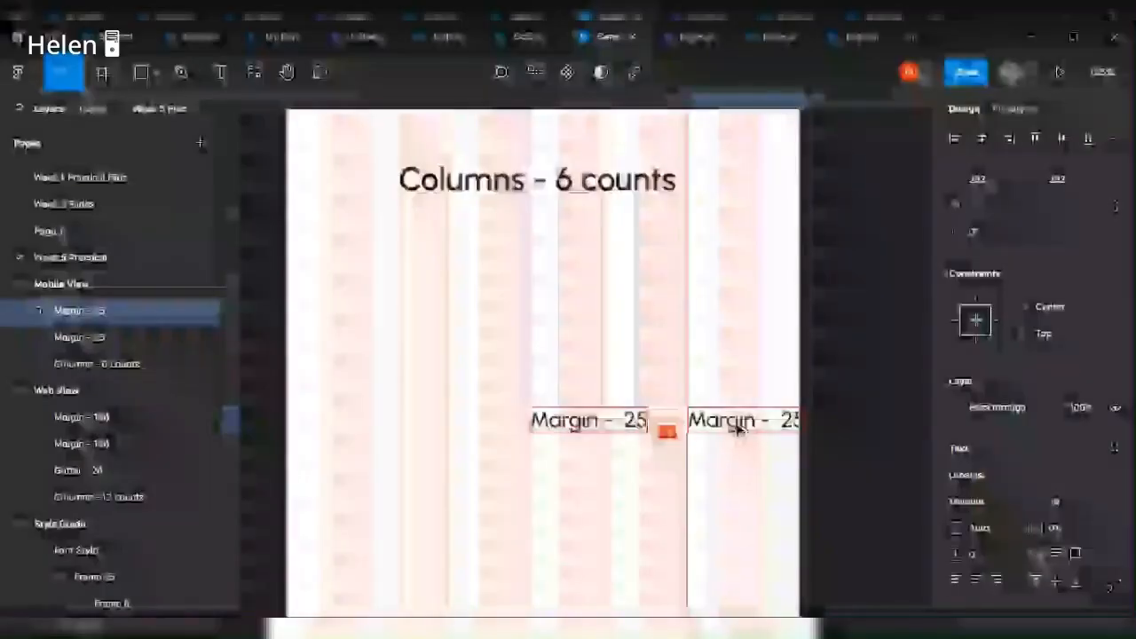
click(626, 425)
drag(627, 426, 388, 424)
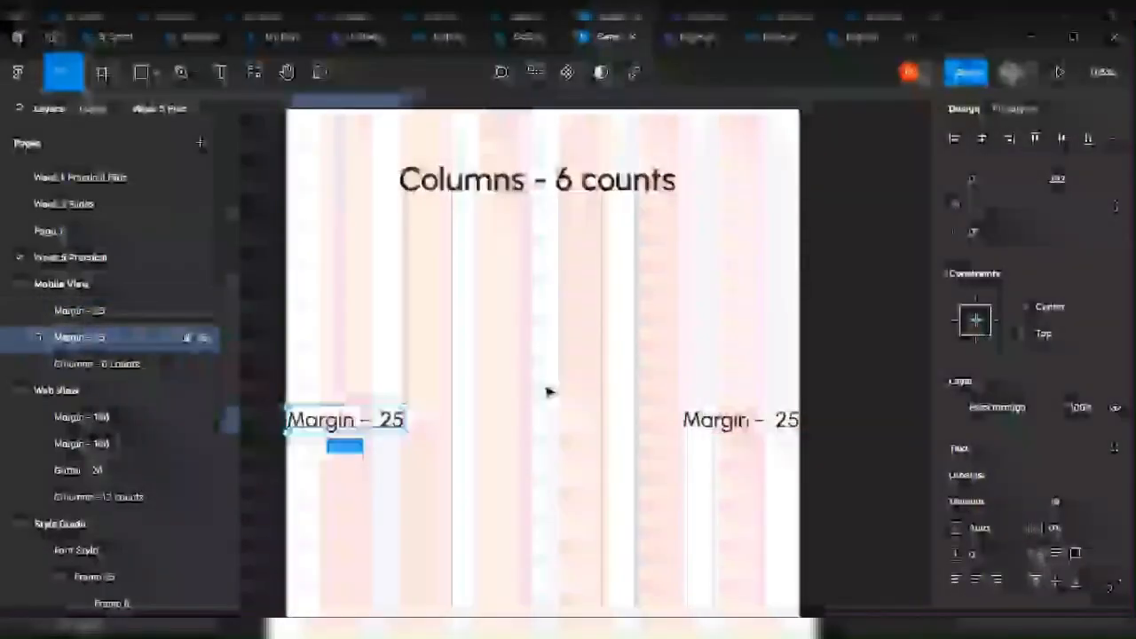
Place a copy of the "Columns - 6 counts" label near the bottom of the Mobile View frame at Y 689.
scroll(550, 295, down, 2)
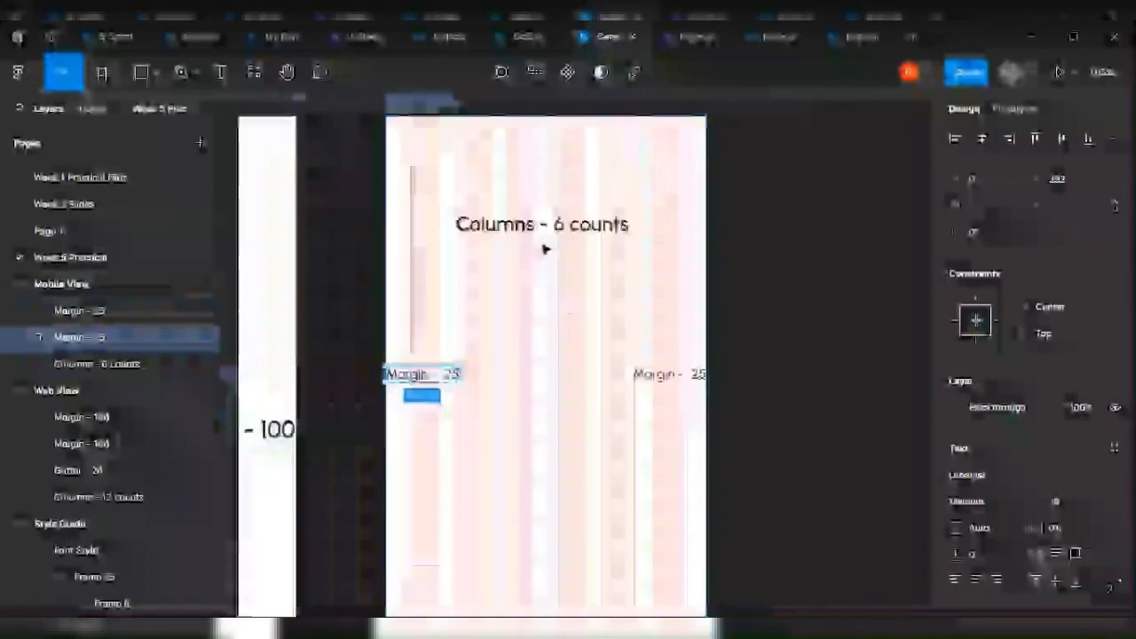
click(540, 227)
scroll(537, 528, down, 3)
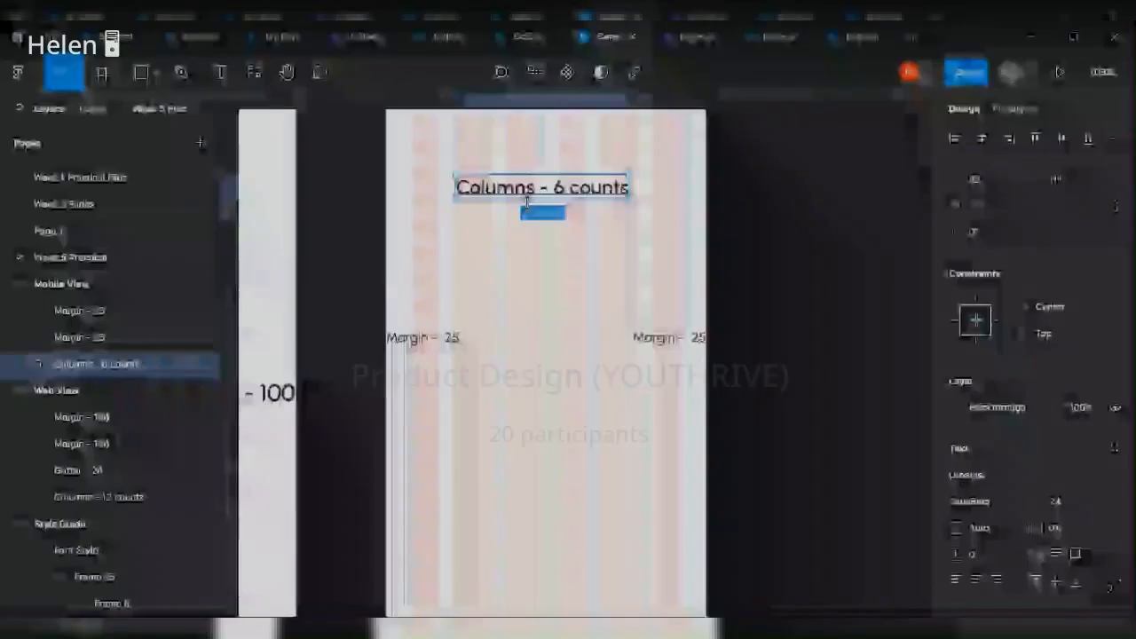
scroll(568, 356, down, 5)
scroll(522, 352, up, 3)
Change the label at the bottom of the Mobile View frame to "Gutter - 20" and center it horizontally.
double_click(523, 352)
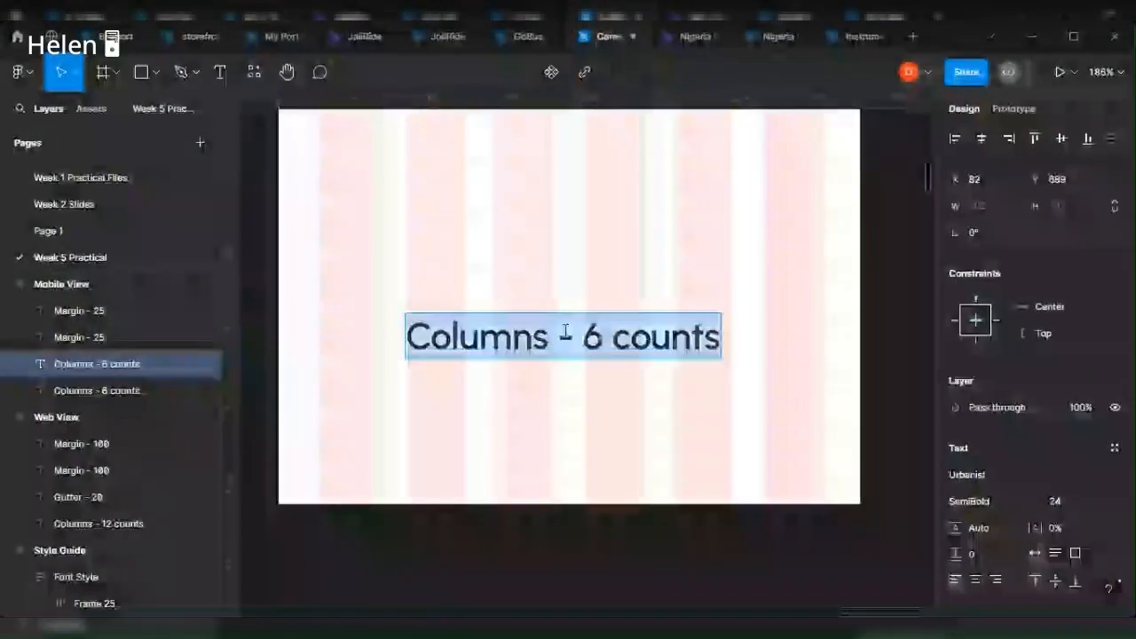
drag(549, 337, 454, 337)
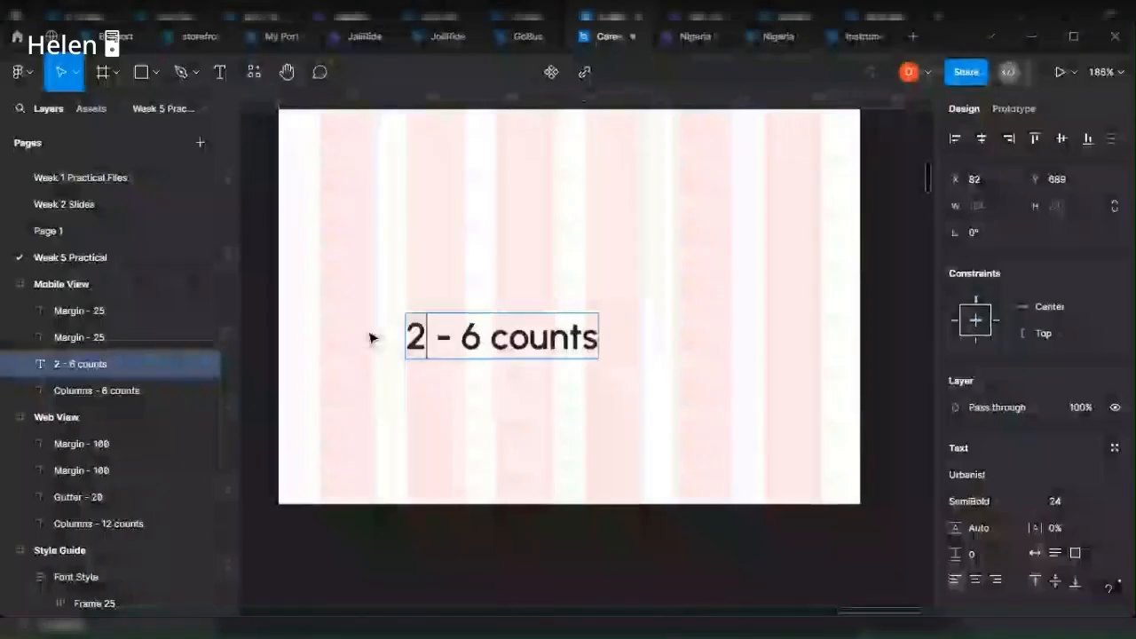
key(ctrl+z)
text(G)
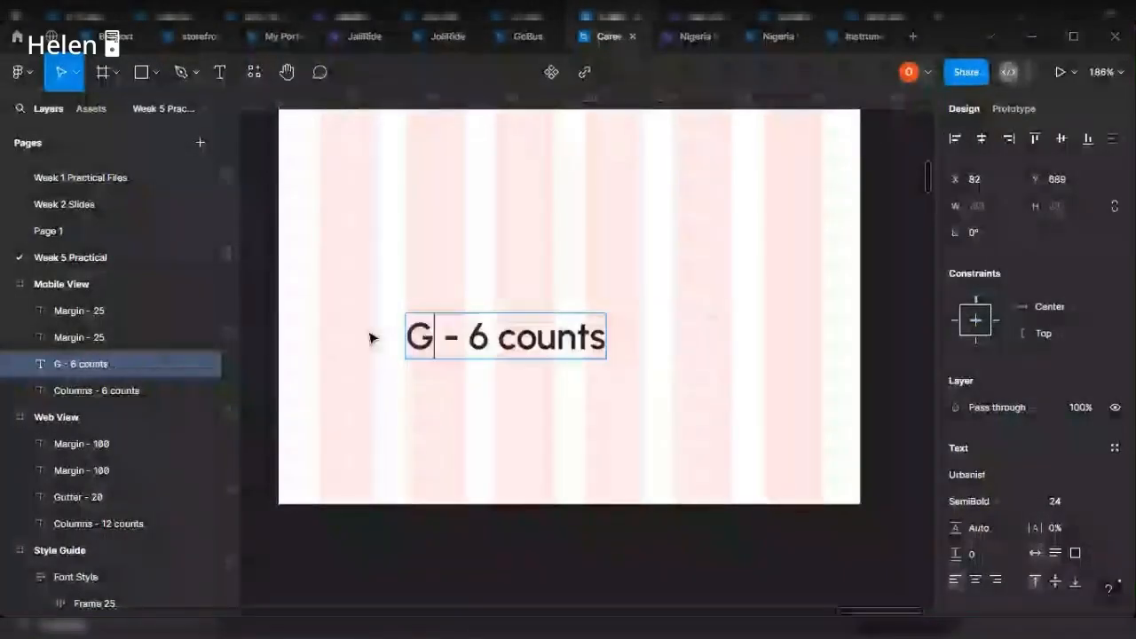
text(utter)
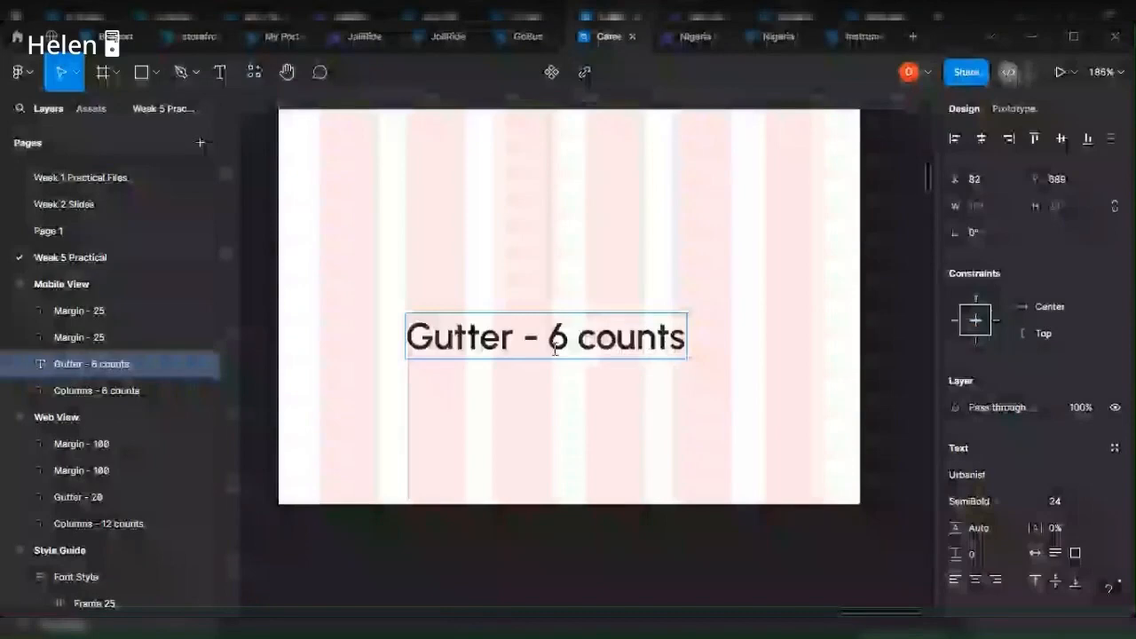
key(ctrl+shift+Left)
key(ctrl+shift+Left)
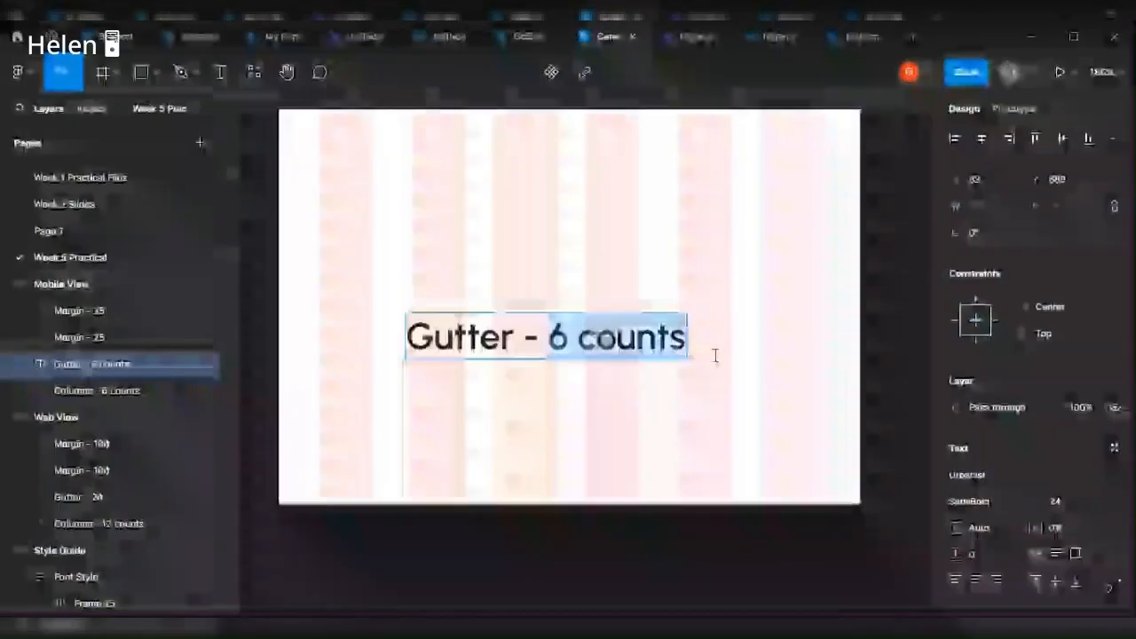
text(20)
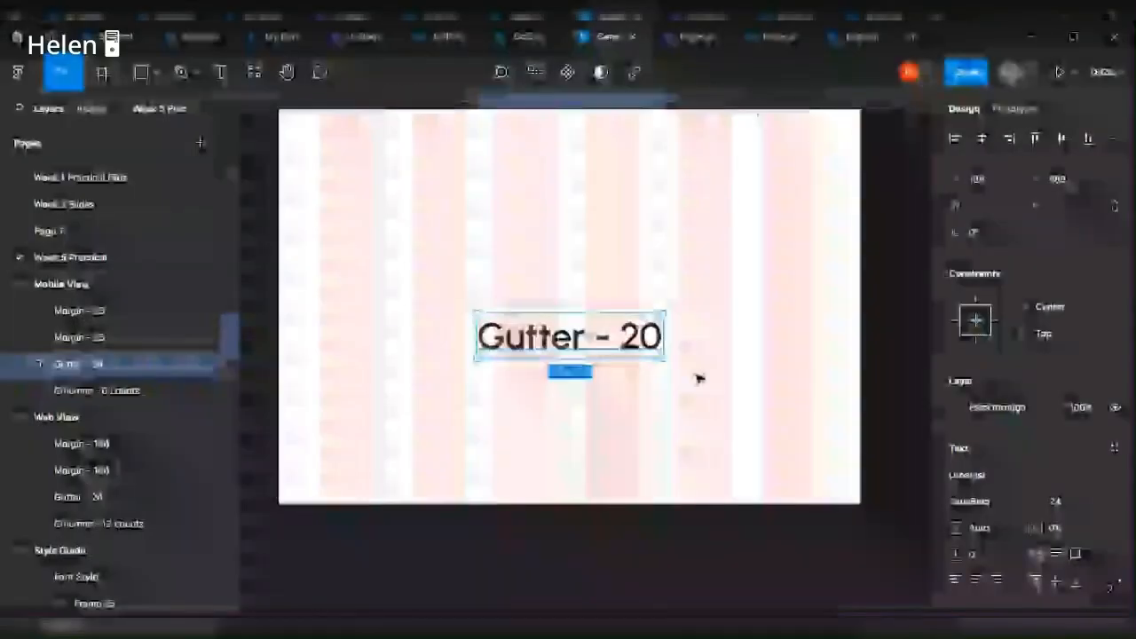
Draw a rectangle about 280 by 185 px in the Style Guide frame below the font styles.
scroll(773, 401, down, 5)
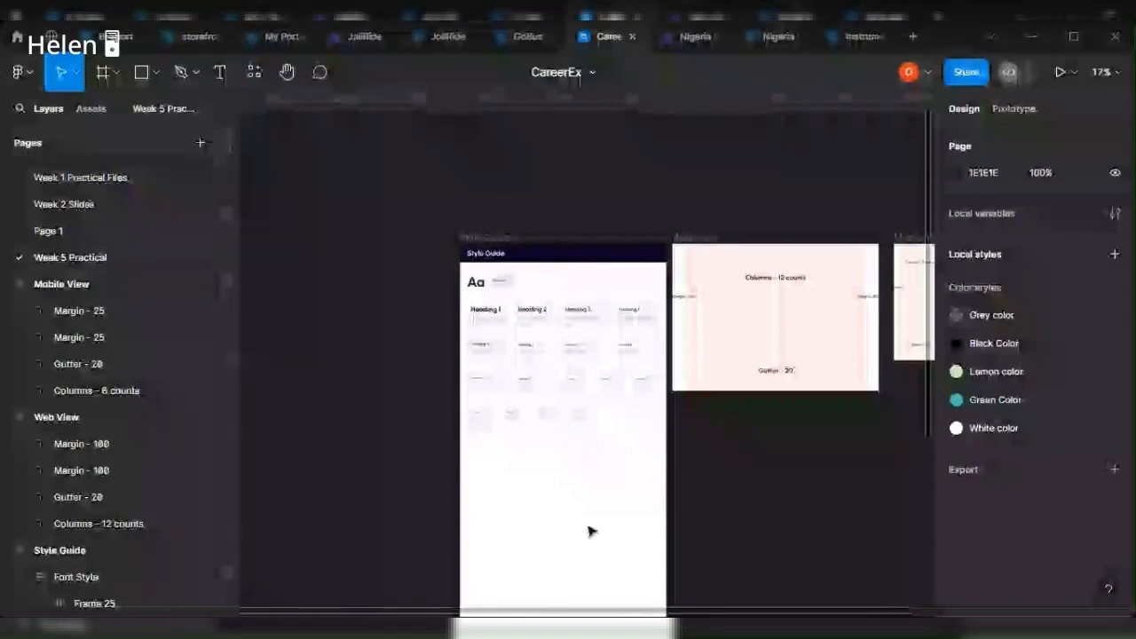
scroll(393, 297, up, 2)
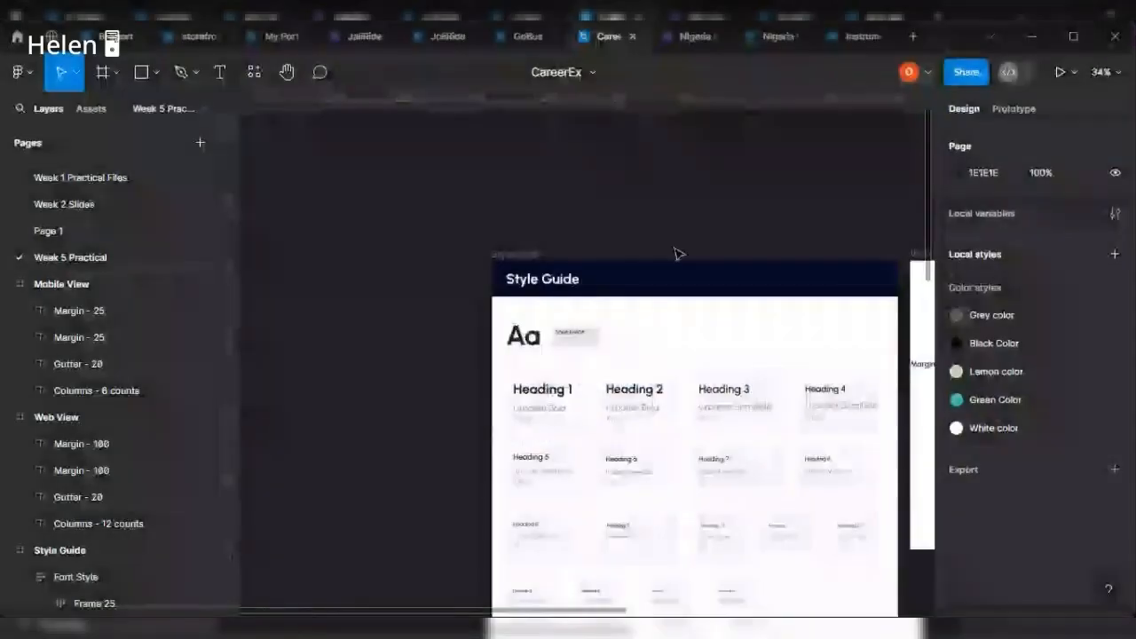
scroll(660, 278, up, 3)
scroll(647, 286, down, 3)
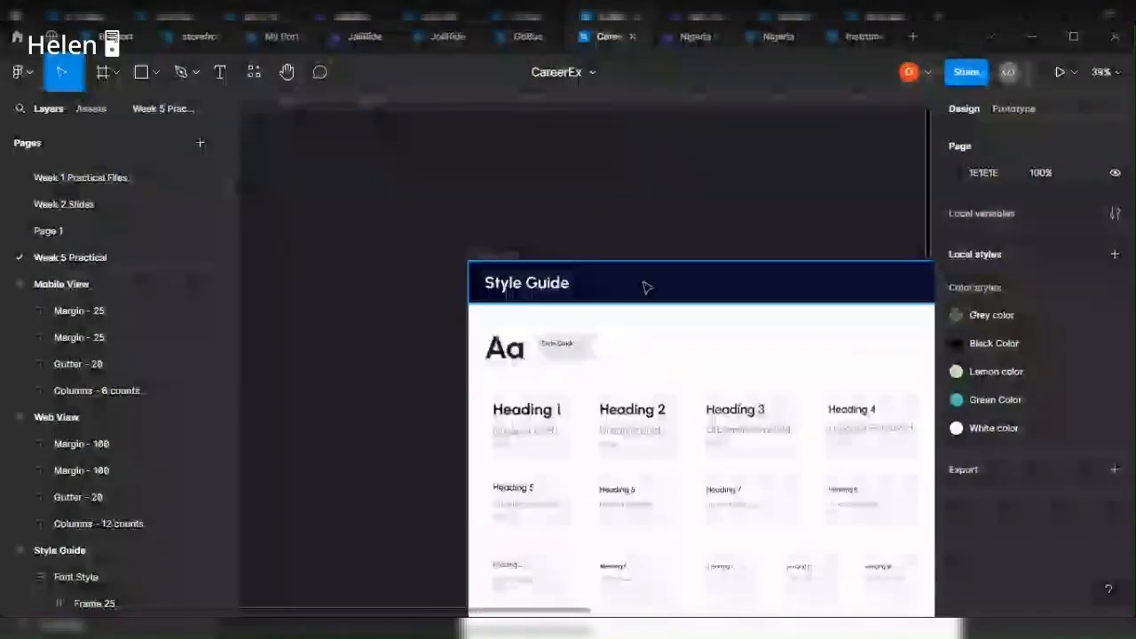
scroll(648, 287, down, 3)
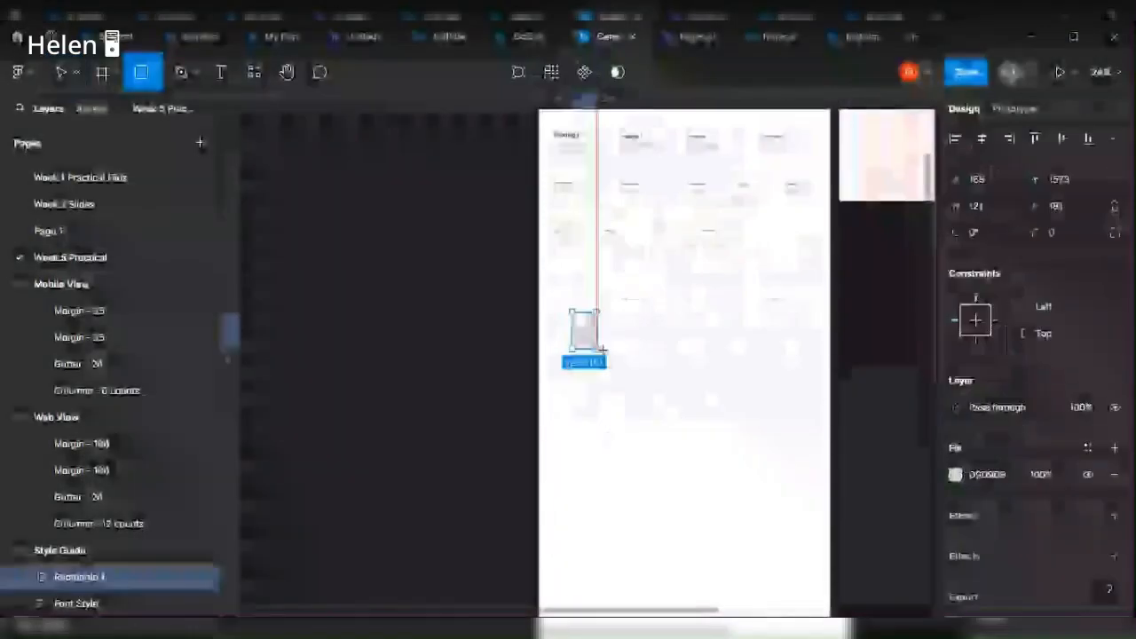
Place a copy of the "Heading 1" text above the rectangle in the Style Guide frame at X 51, Y 1434.
scroll(661, 389, up, 3)
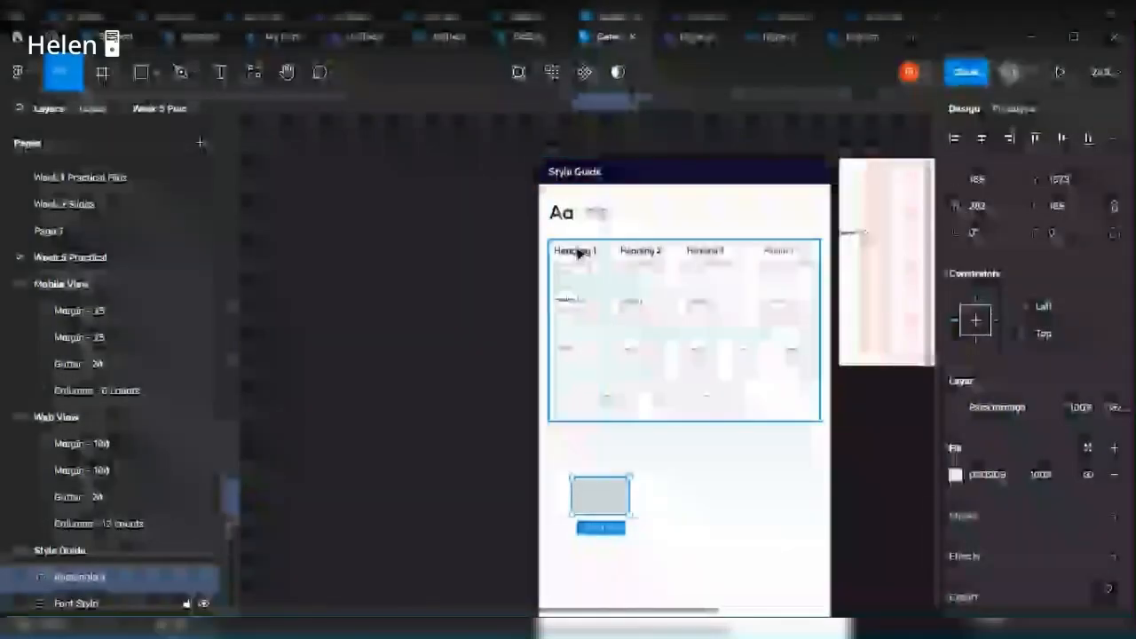
scroll(579, 253, up, 3)
ctrl+click(580, 253)
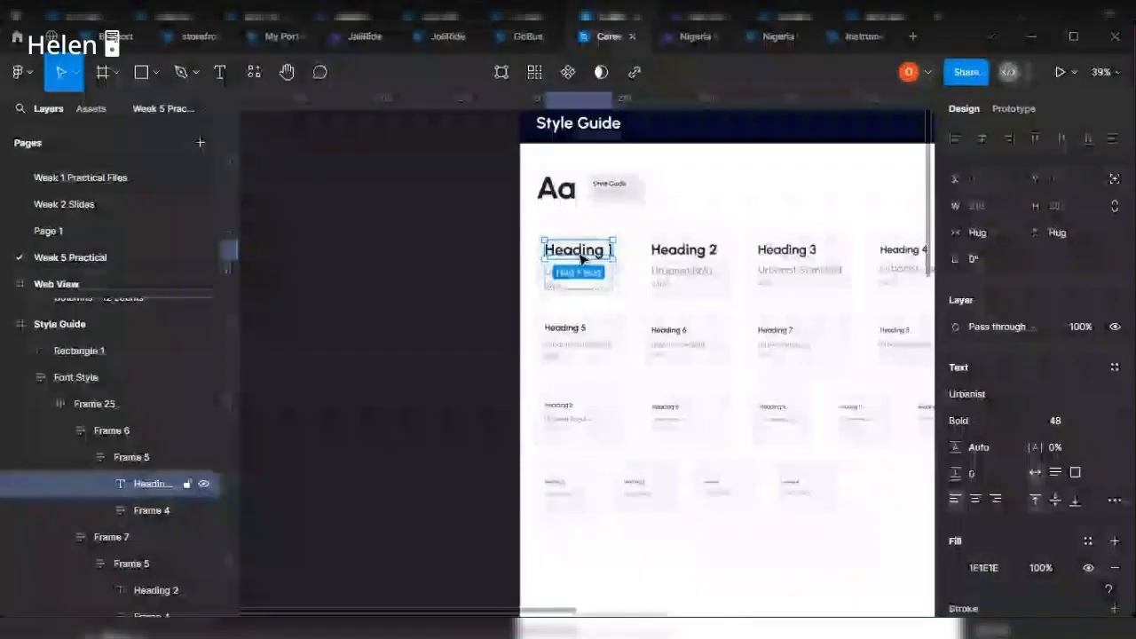
drag(580, 254, 555, 546)
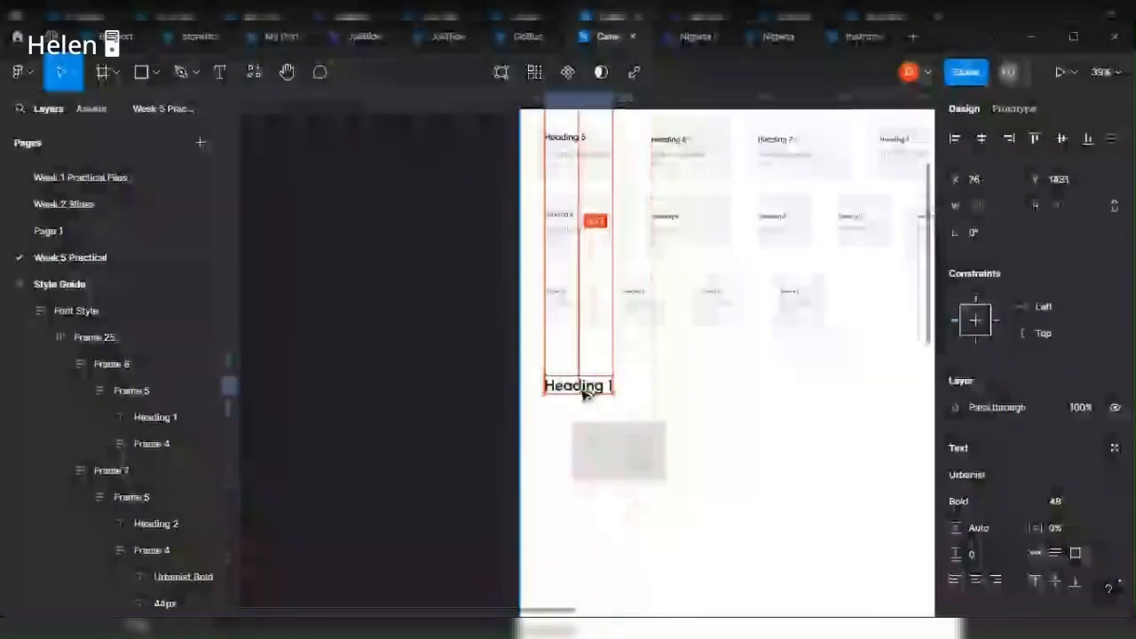
drag(578, 482, 578, 482)
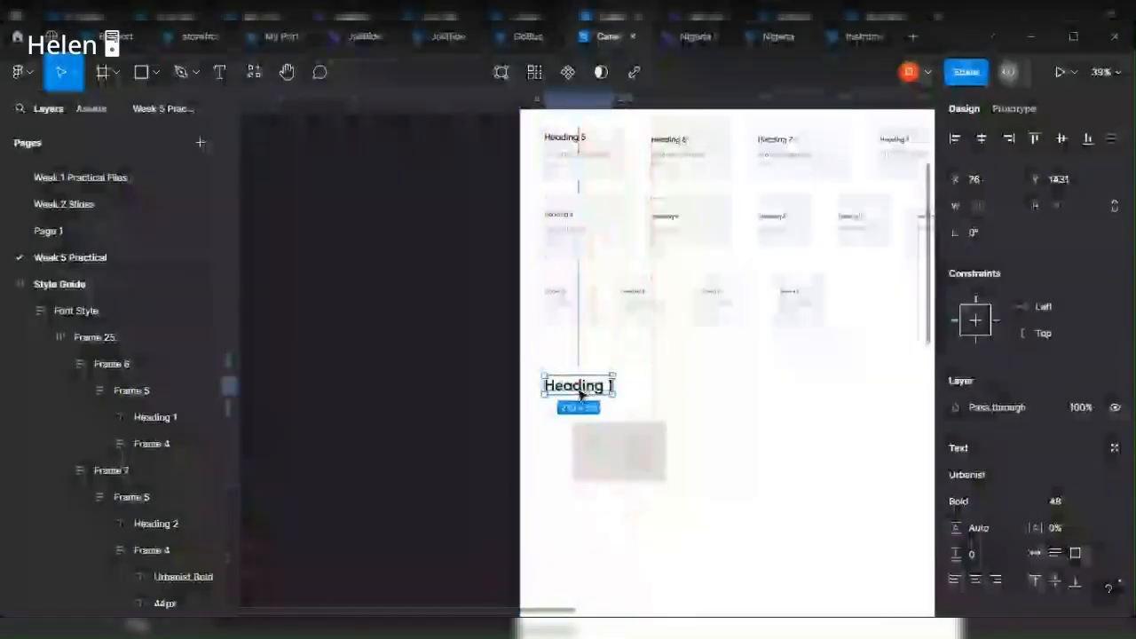
scroll(578, 482, up, 5)
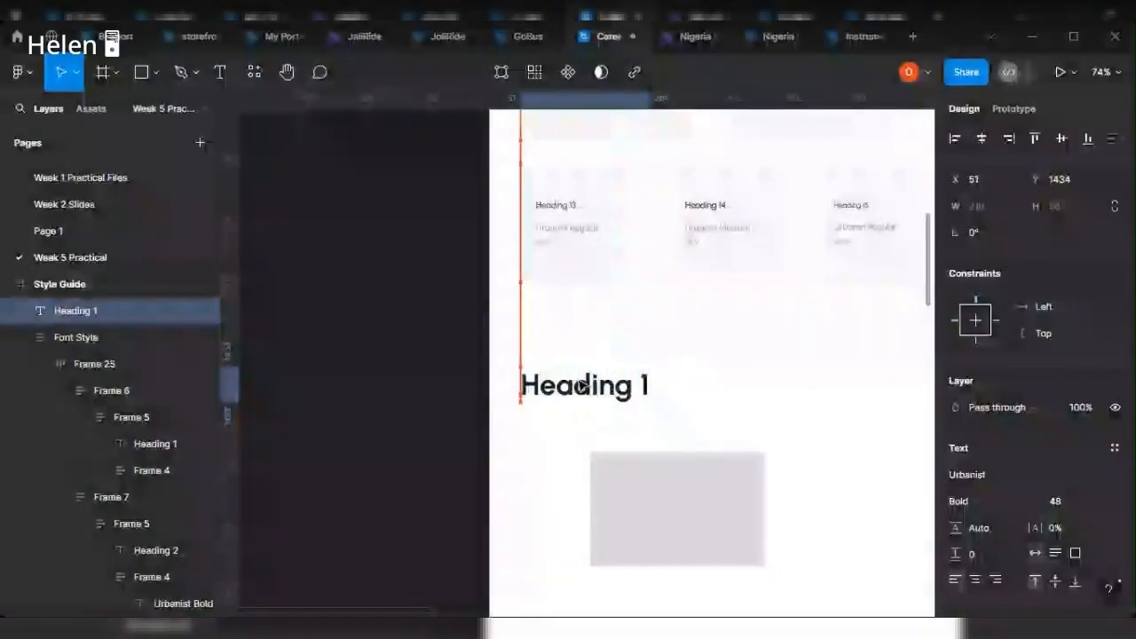
Change the copied heading above the rectangle to "Color Palette", correcting the spelling of "Palette".
text(Color)
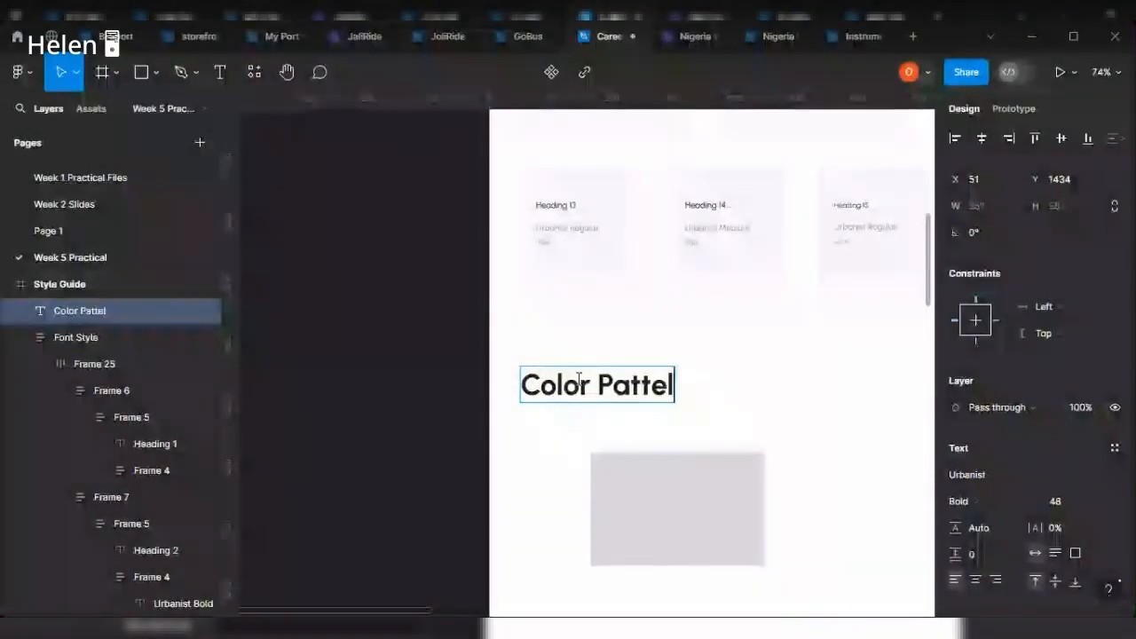
key(BackSpace)
key(BackSpace)
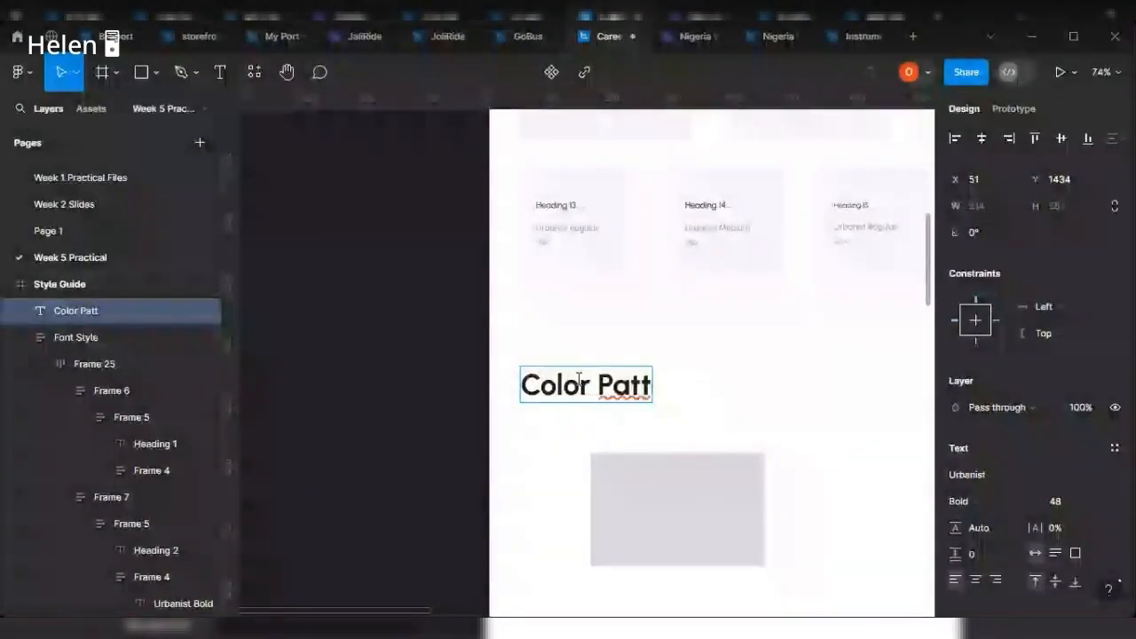
key(BackSpace)
key(BackSpace)
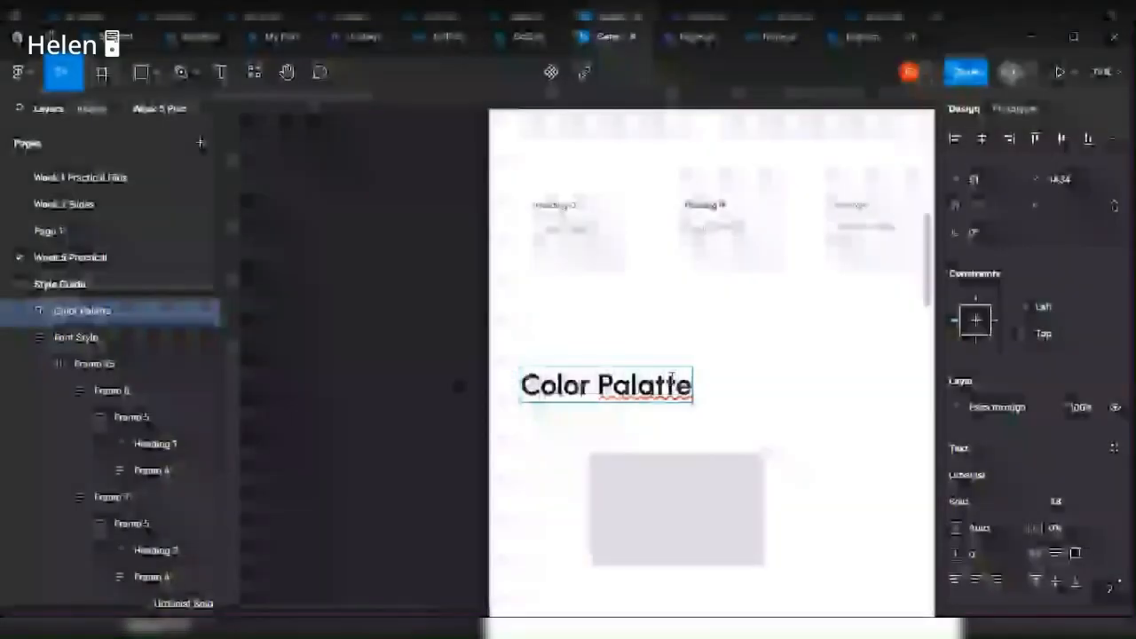
right_click(661, 380)
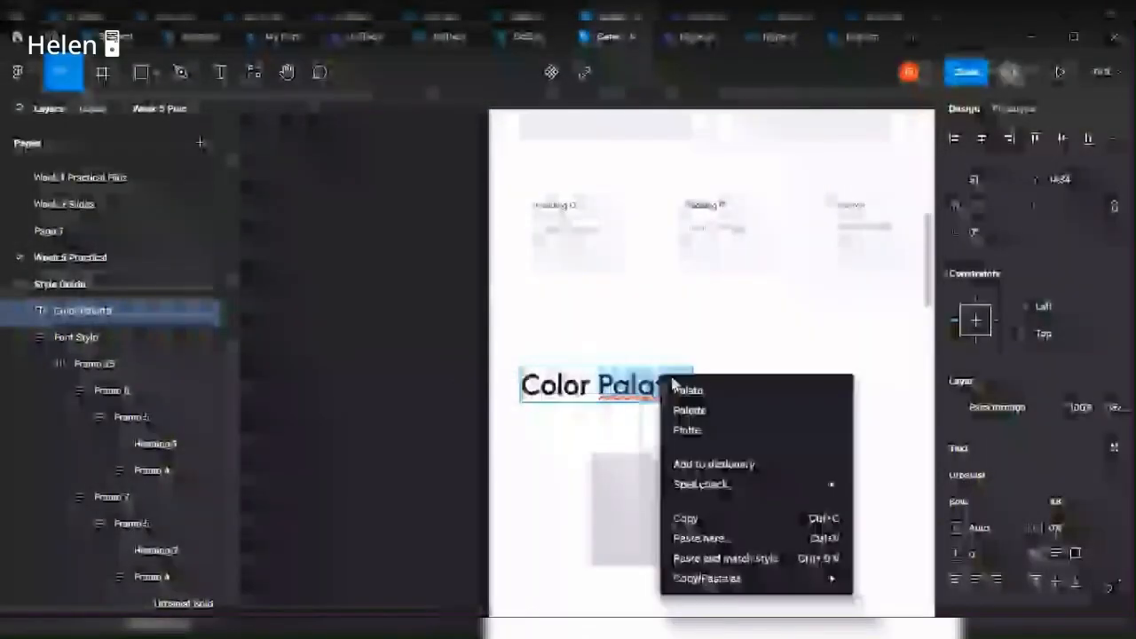
click(719, 416)
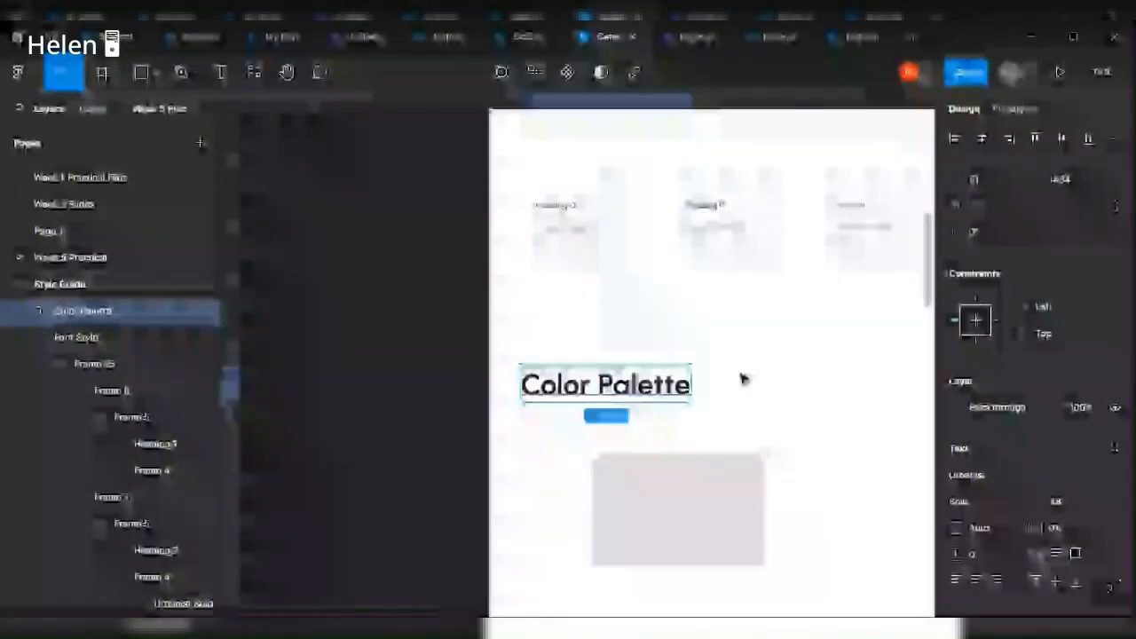
Move the rectangle below the "Color Palette" heading in the Style Guide frame, to X 51, Y 1545.
scroll(718, 473, down, 2)
drag(717, 473, 645, 456)
scroll(739, 458, down, 1)
scroll(788, 486, up, 1)
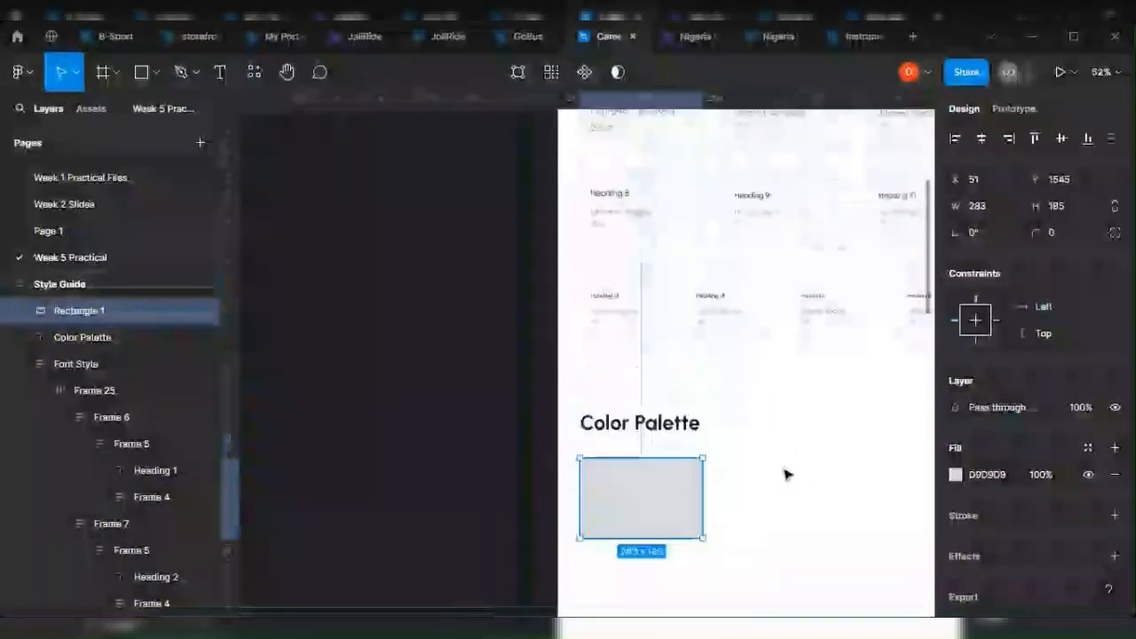
Fill the rectangle below the heading with the sampled navy 09082A and brighten it to the blue 231FB6.
key(i)
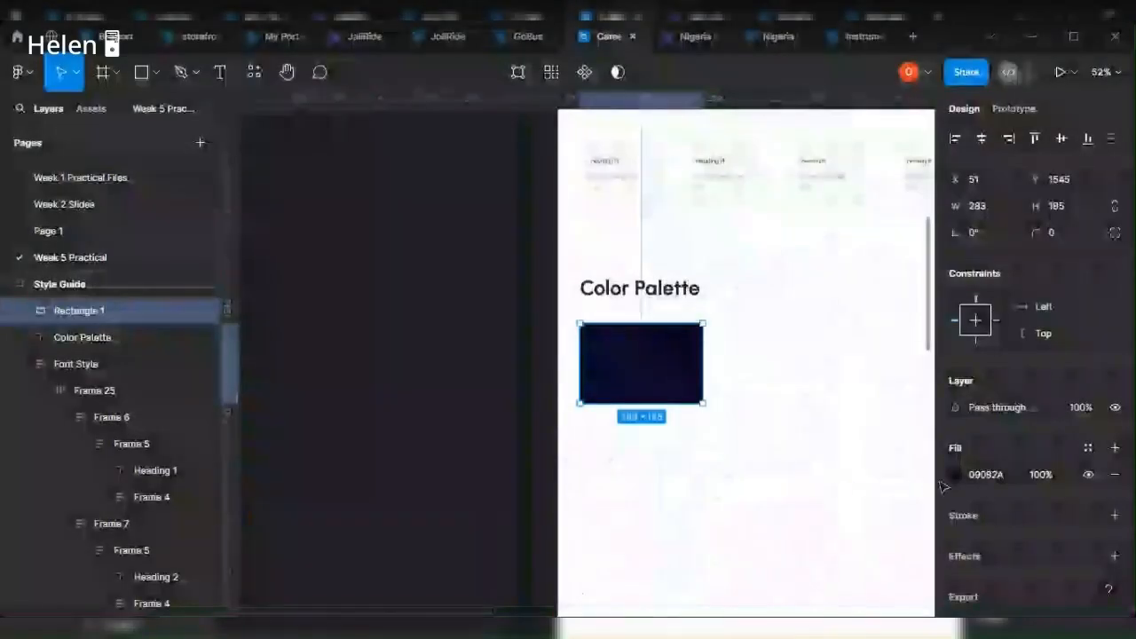
click(957, 476)
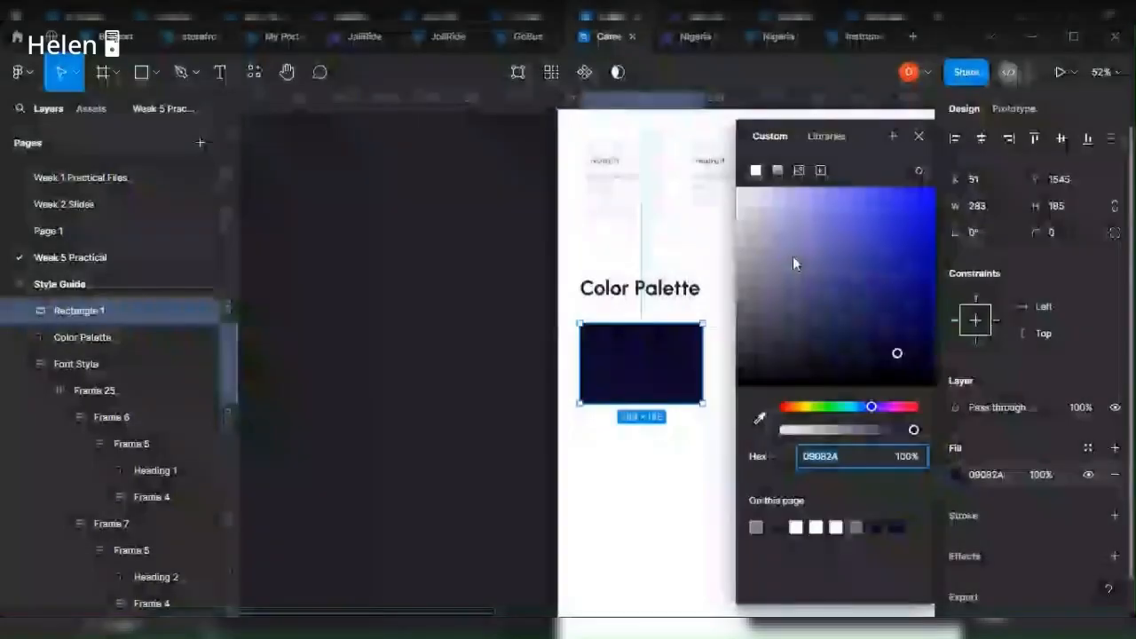
drag(897, 356, 901, 244)
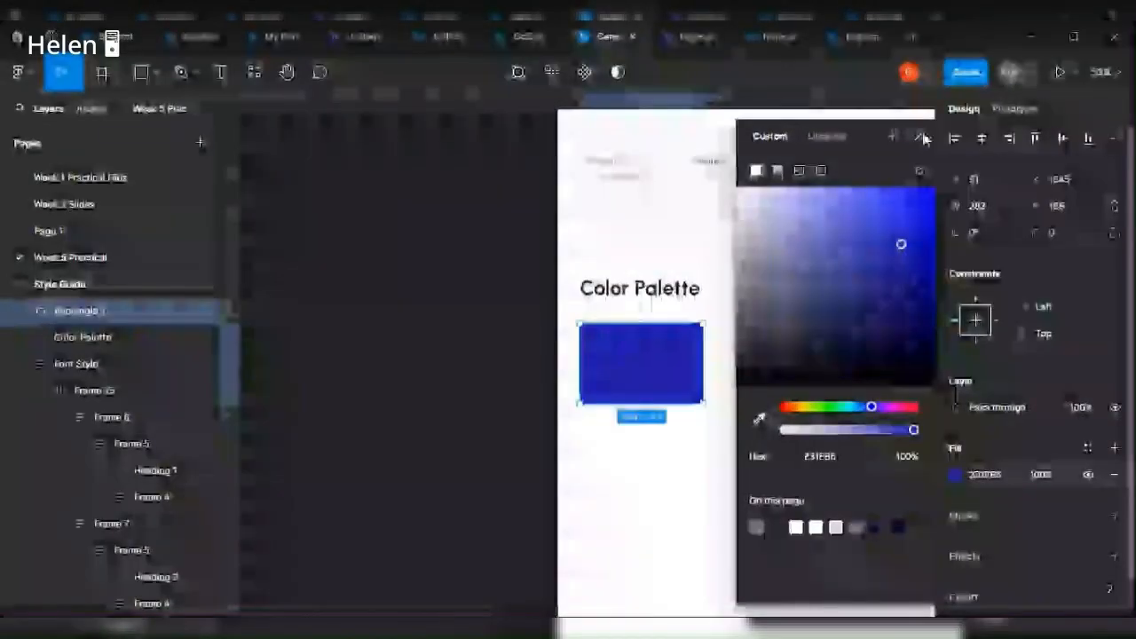
click(922, 137)
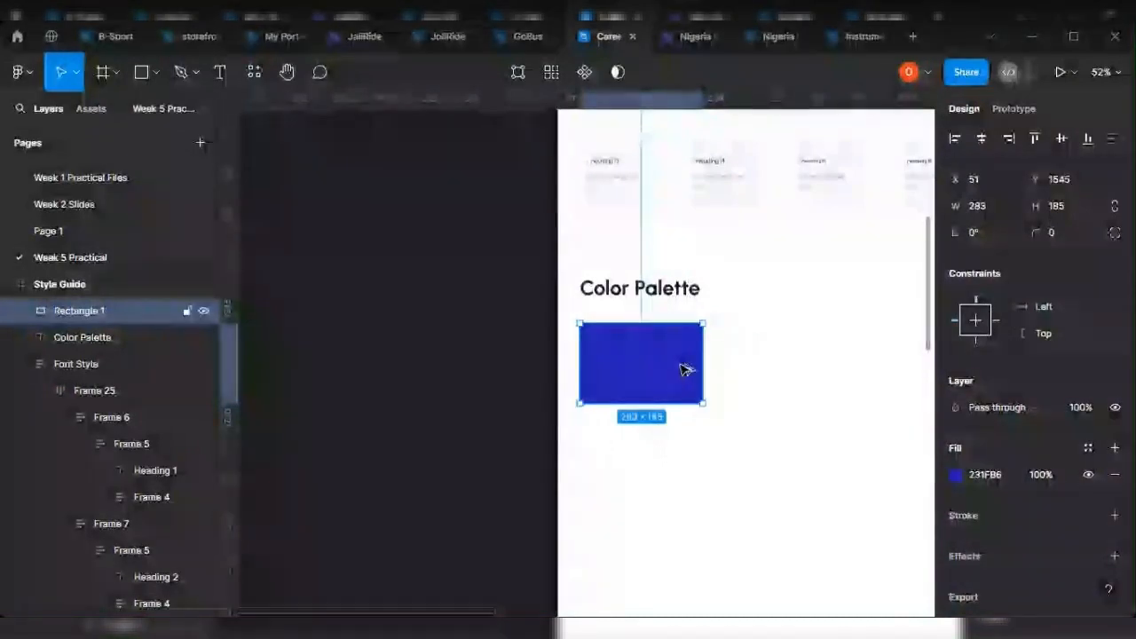
Place a copy of the blue rectangle outside the Style Guide frame at X -2349, Y 247 and search the plugins for "tints".
drag(684, 370, 380, 366)
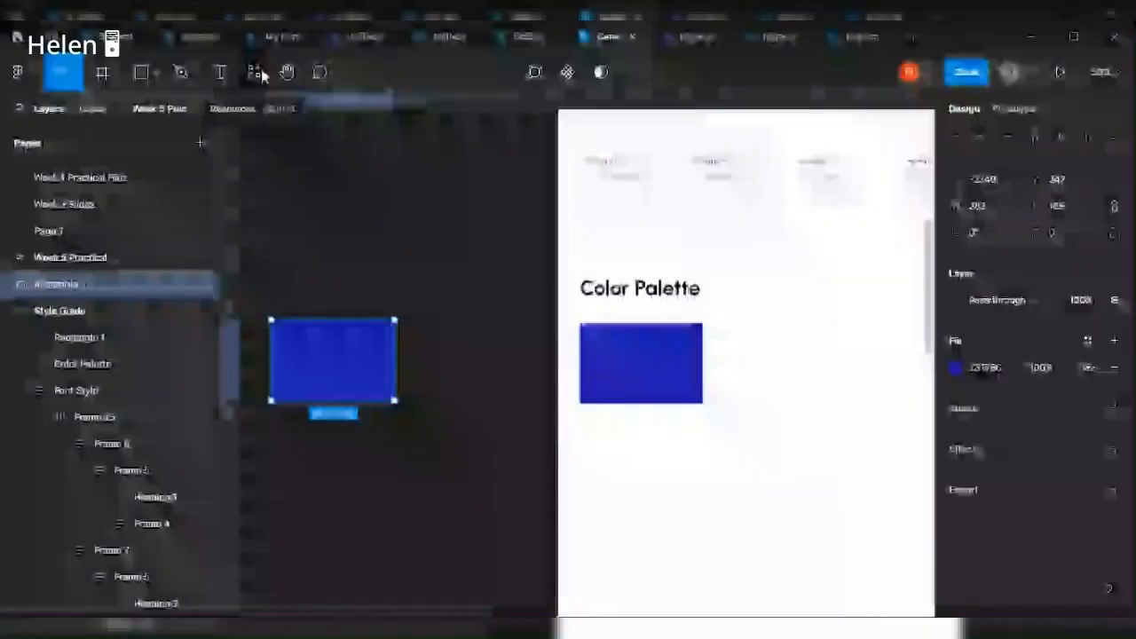
click(254, 72)
click(347, 110)
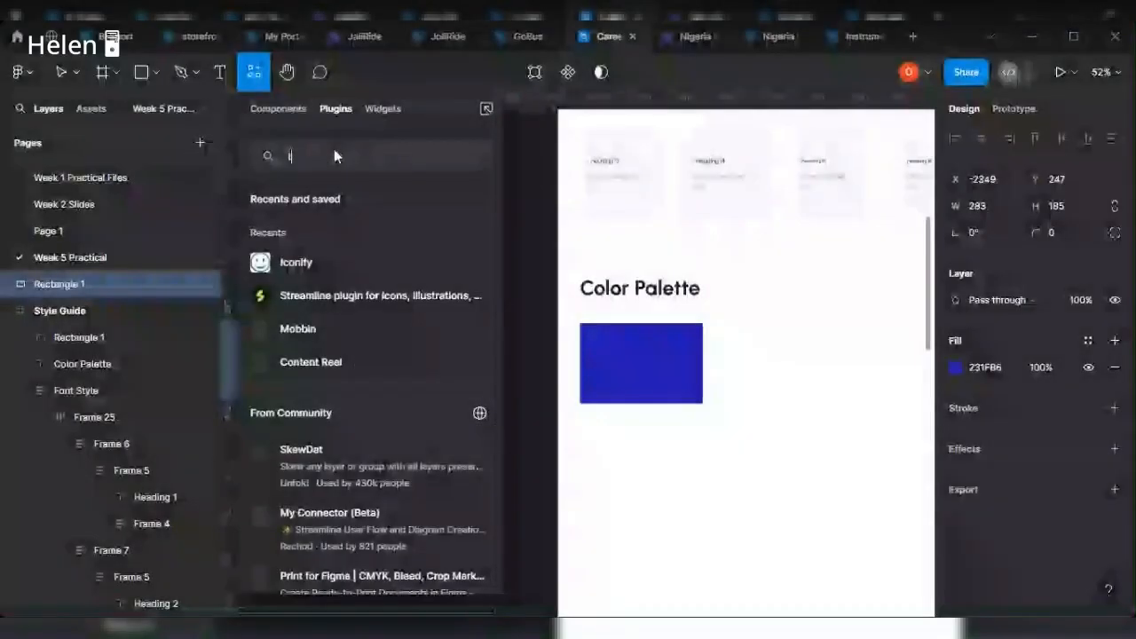
text(tin)
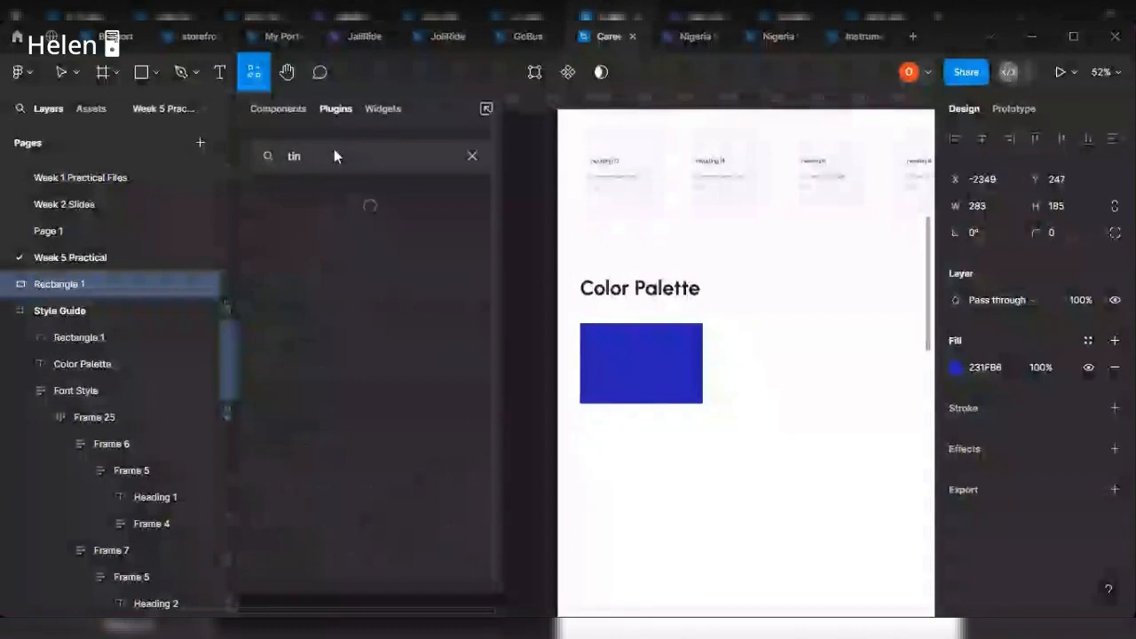
text(s)
key(BackSpace)
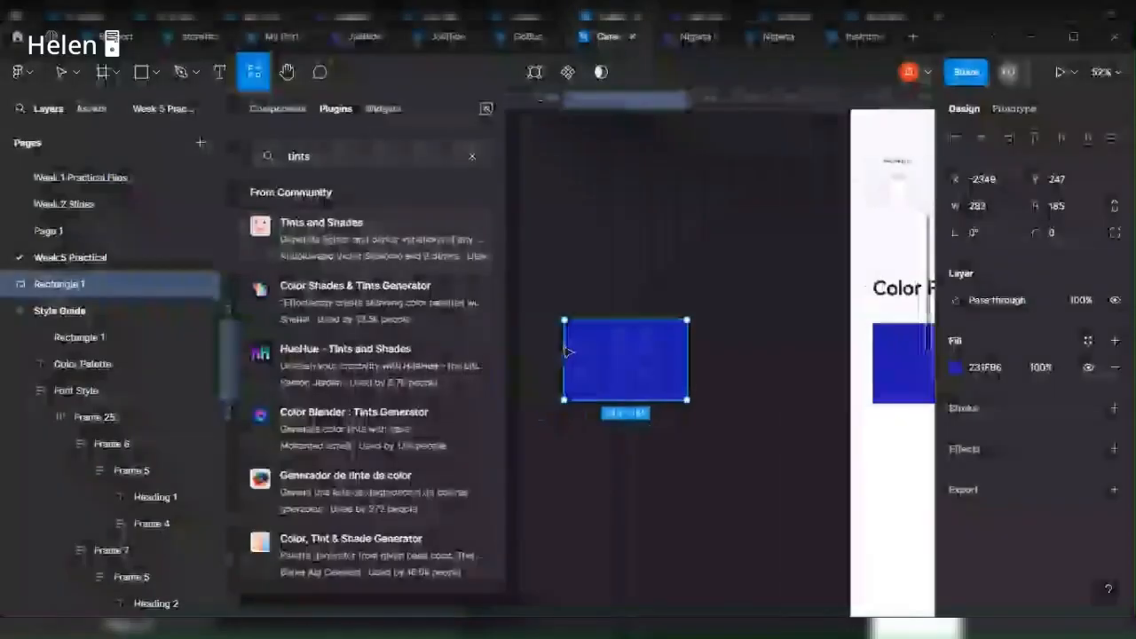
Generate a scale of tints and shades from the copied blue rectangle with the Tints and Shades plugin.
key(Escape)
right_click(688, 356)
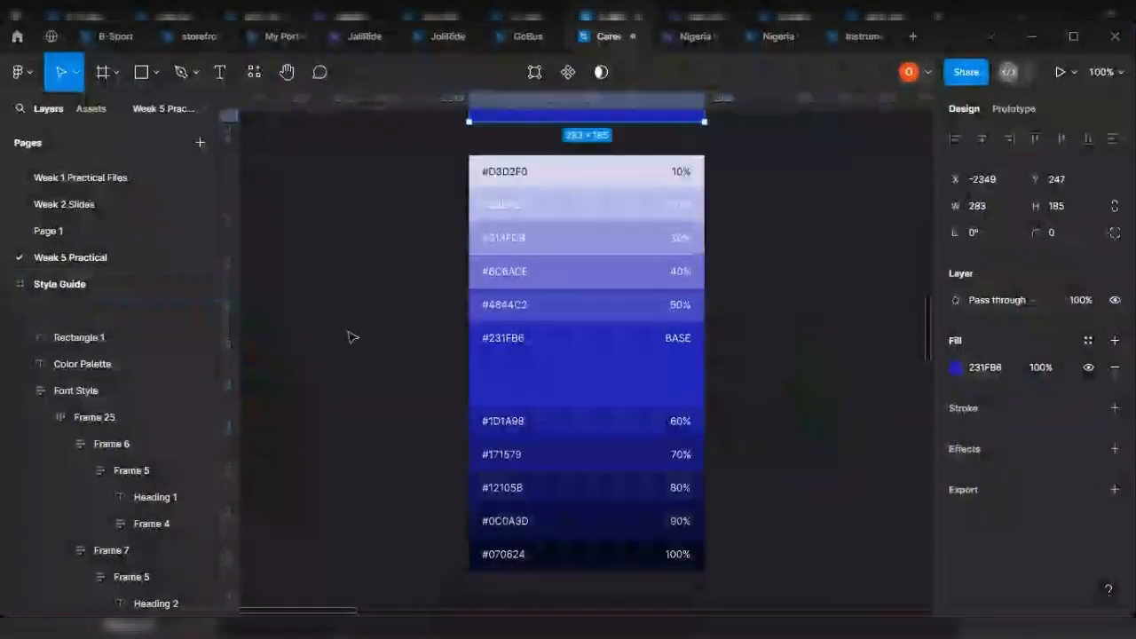
click(788, 471)
scroll(787, 471, down, 3)
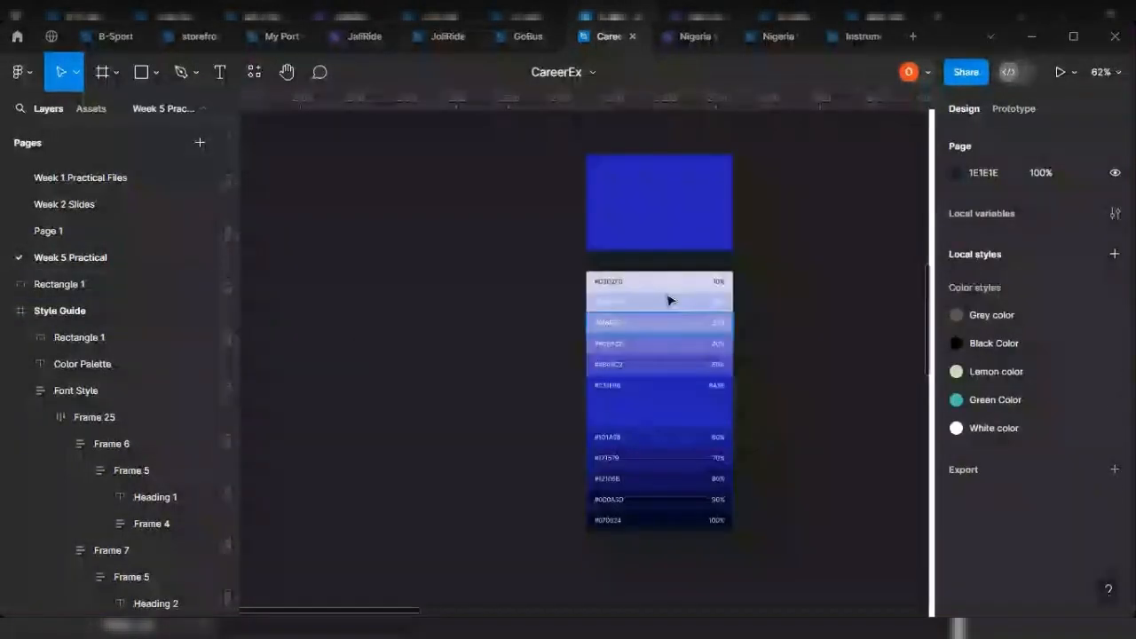
click(664, 217)
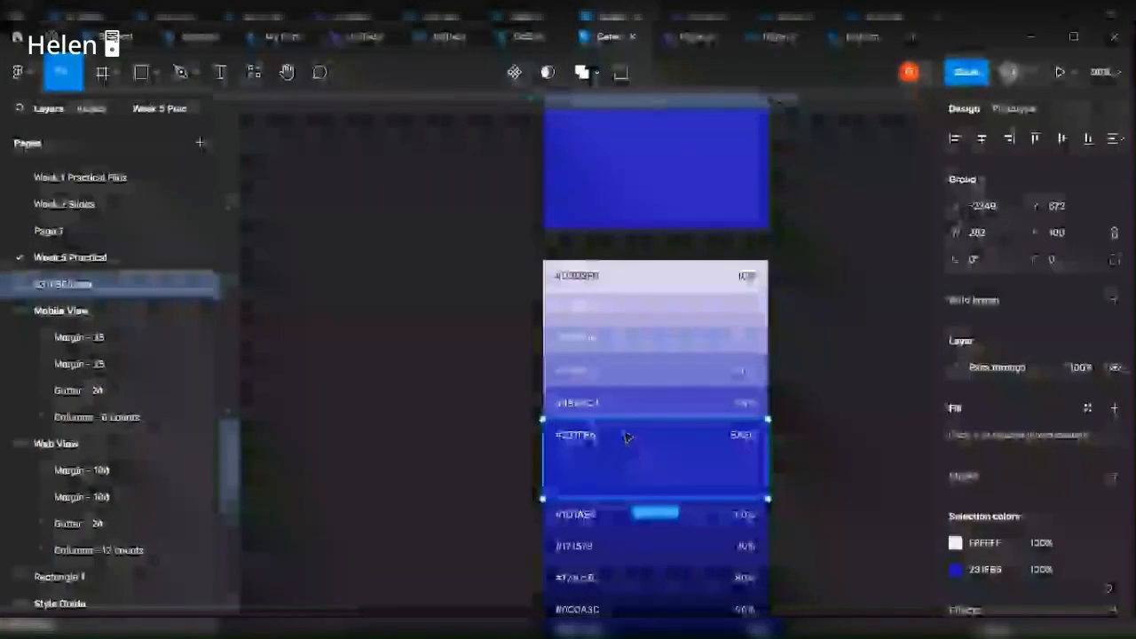
scroll(627, 437, down, 1)
scroll(706, 479, down, 1)
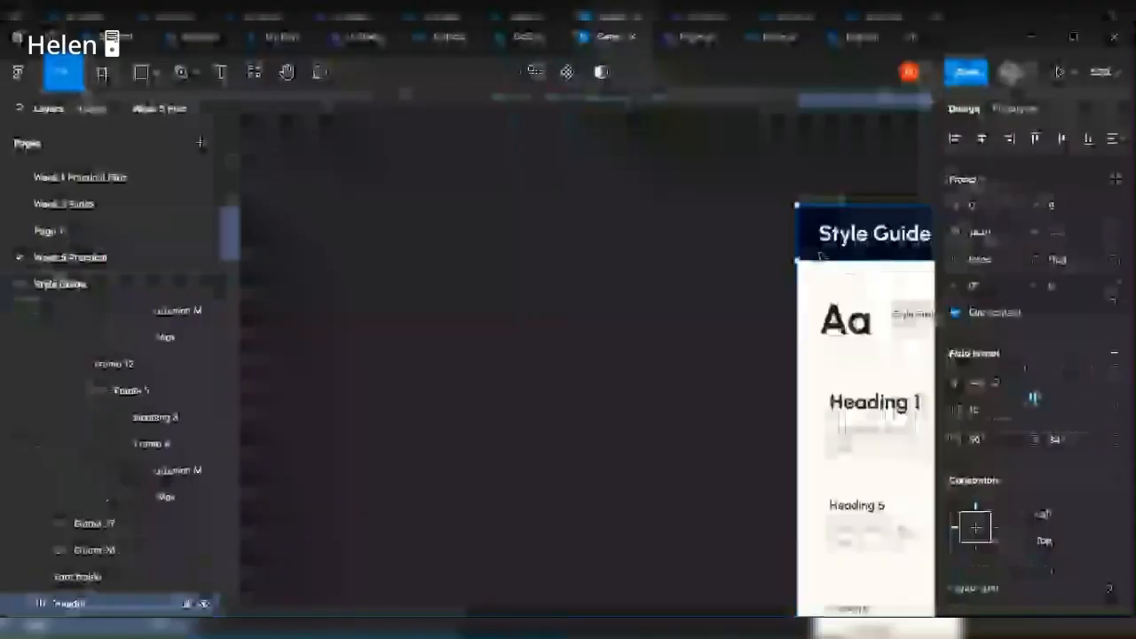
Duplicate the blue swatch under the "Color Palette" heading and place the copy beside it at X 396, Y 1545.
scroll(575, 362, up, 4)
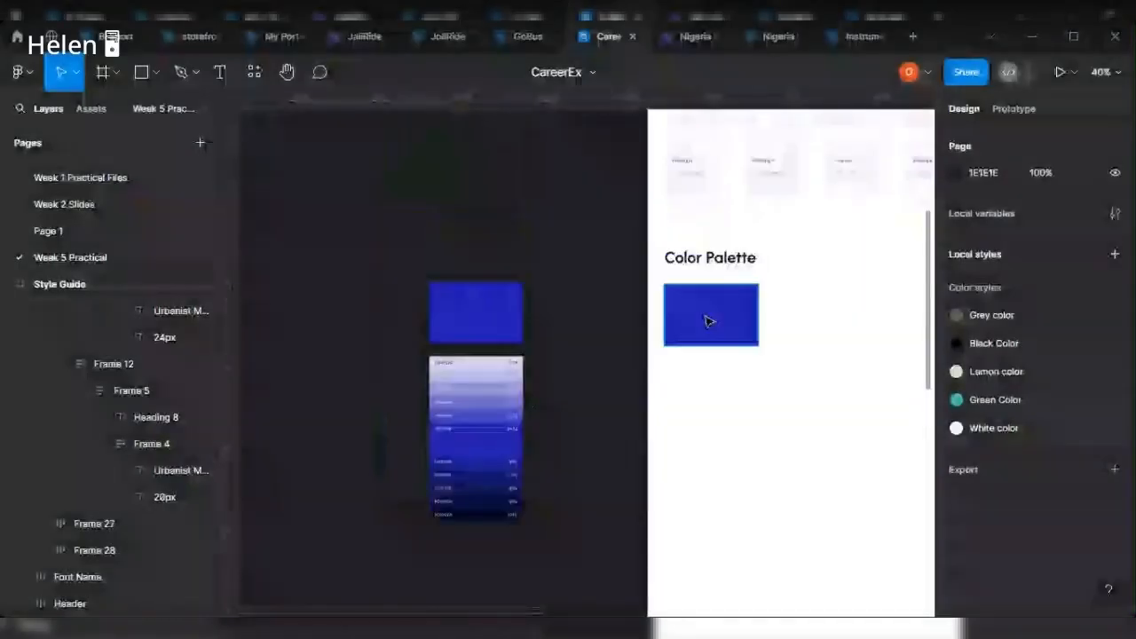
scroll(694, 335, down, 3)
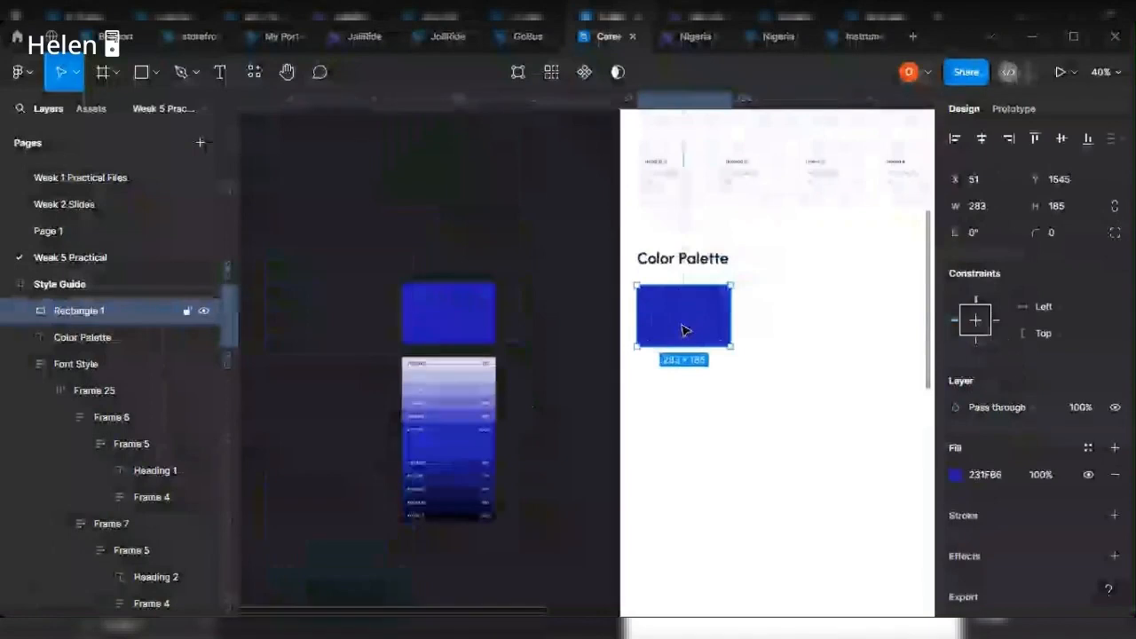
drag(684, 330, 797, 323)
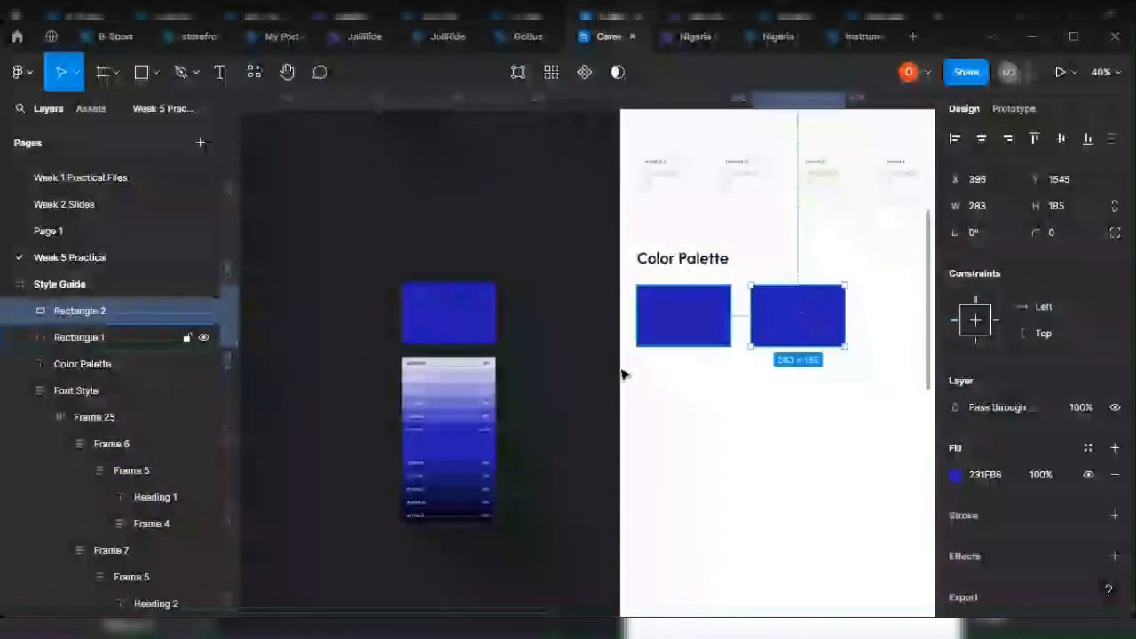
Fill the second swatch in the Color Palette row with the 20% tint B6B4E7 sampled from the generated blue scale.
scroll(450, 515, up, 2)
click(450, 515)
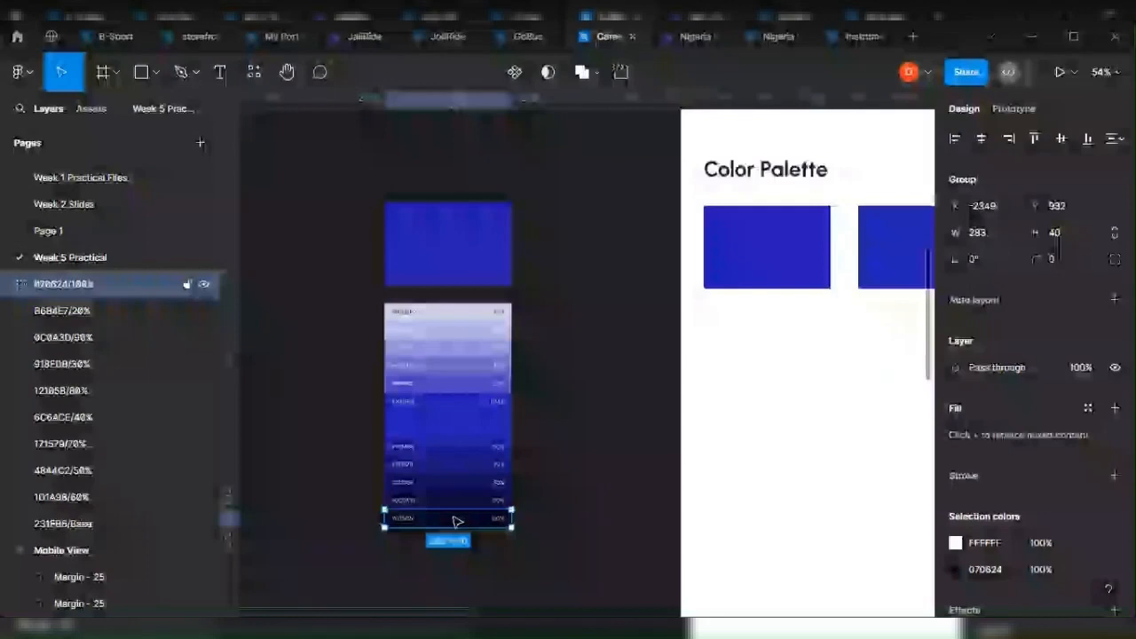
click(871, 268)
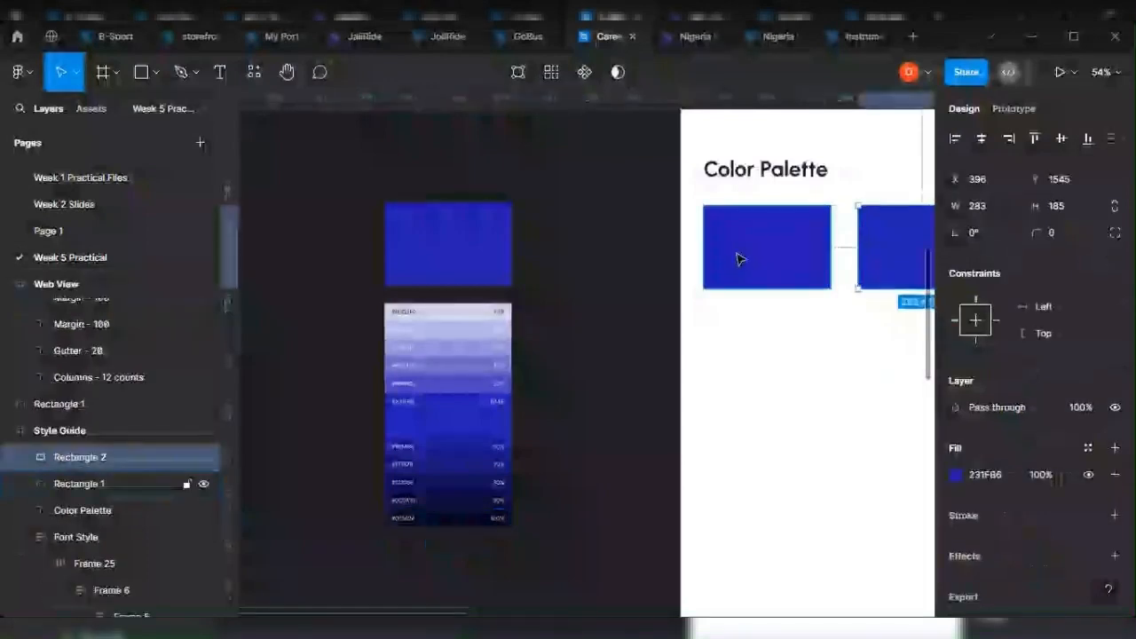
click(746, 246)
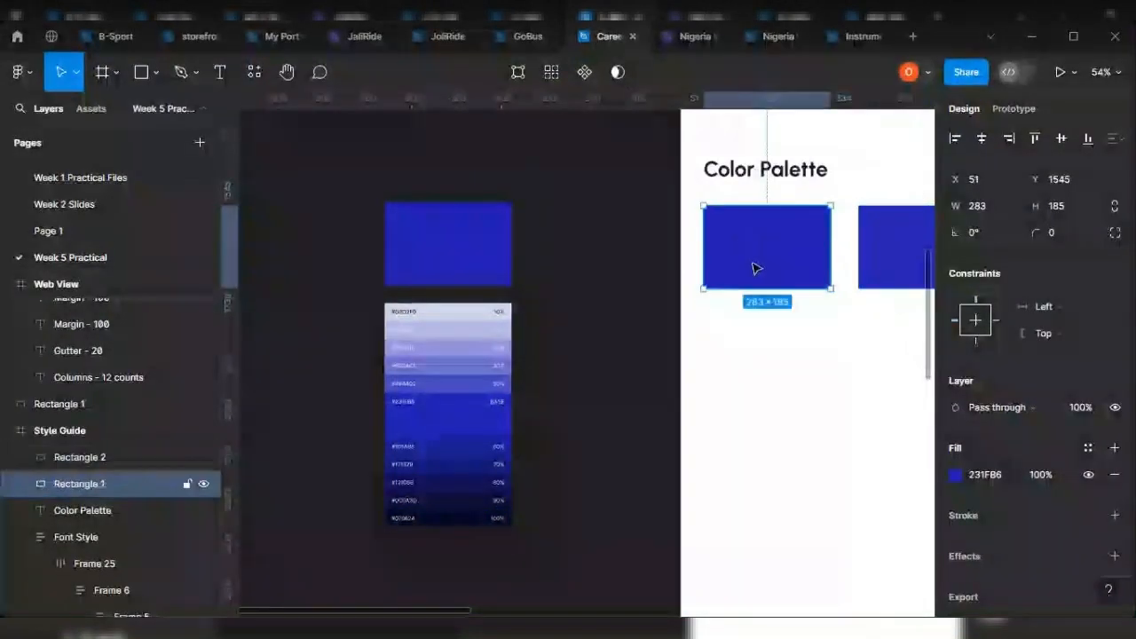
click(873, 267)
key(i)
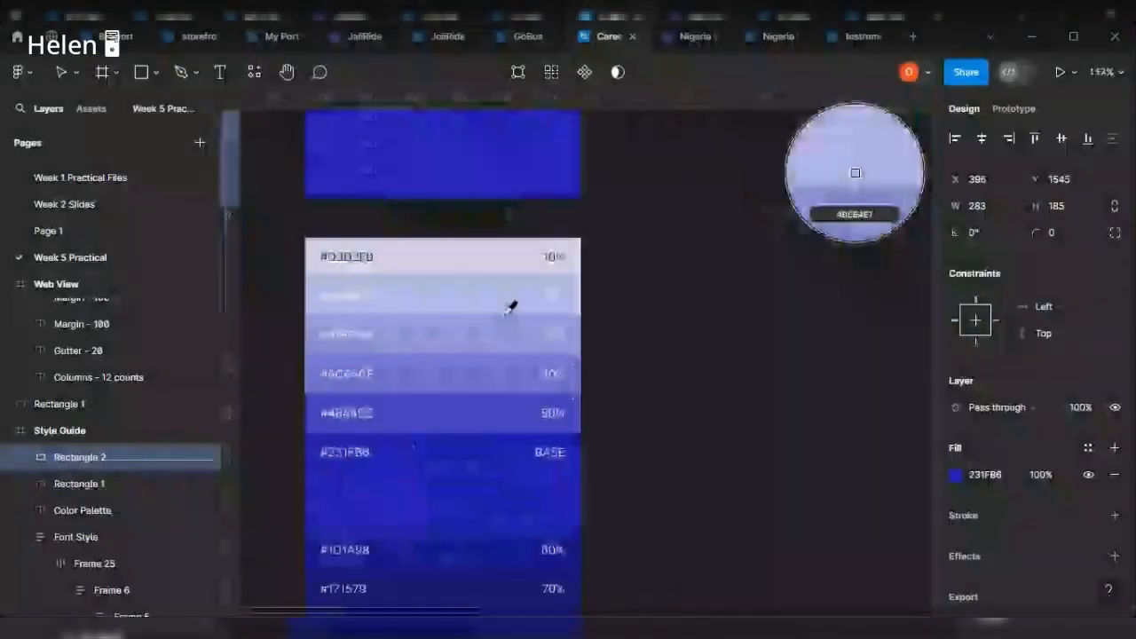
click(509, 305)
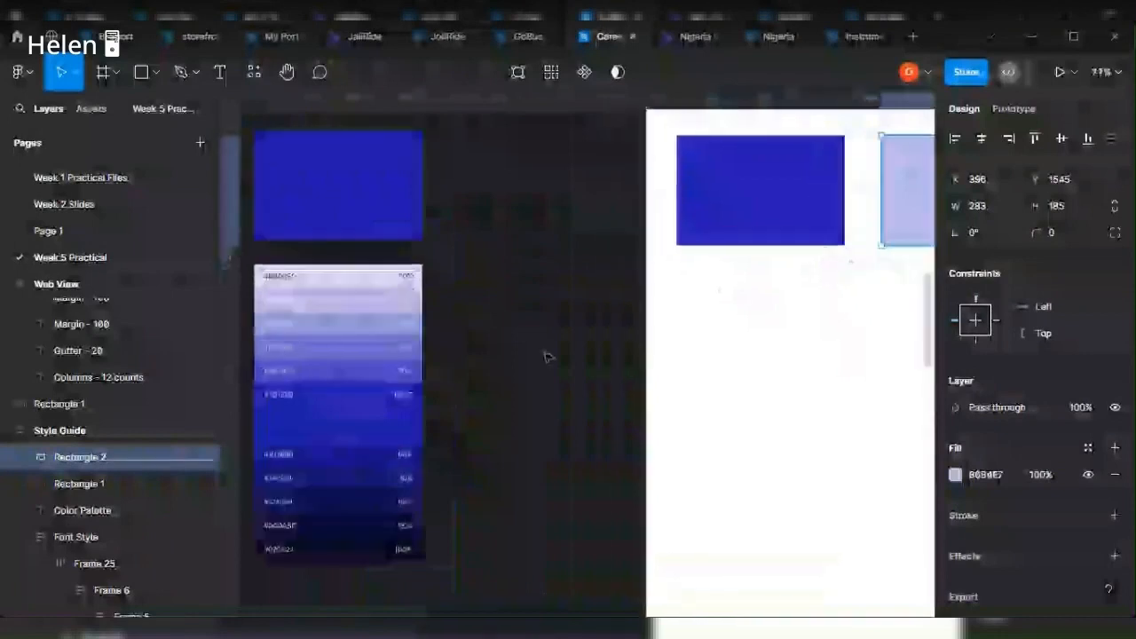
Fill the second swatch in the Color Palette row with the 30% tint sampled from the generated blue scale.
scroll(523, 408, down, 3)
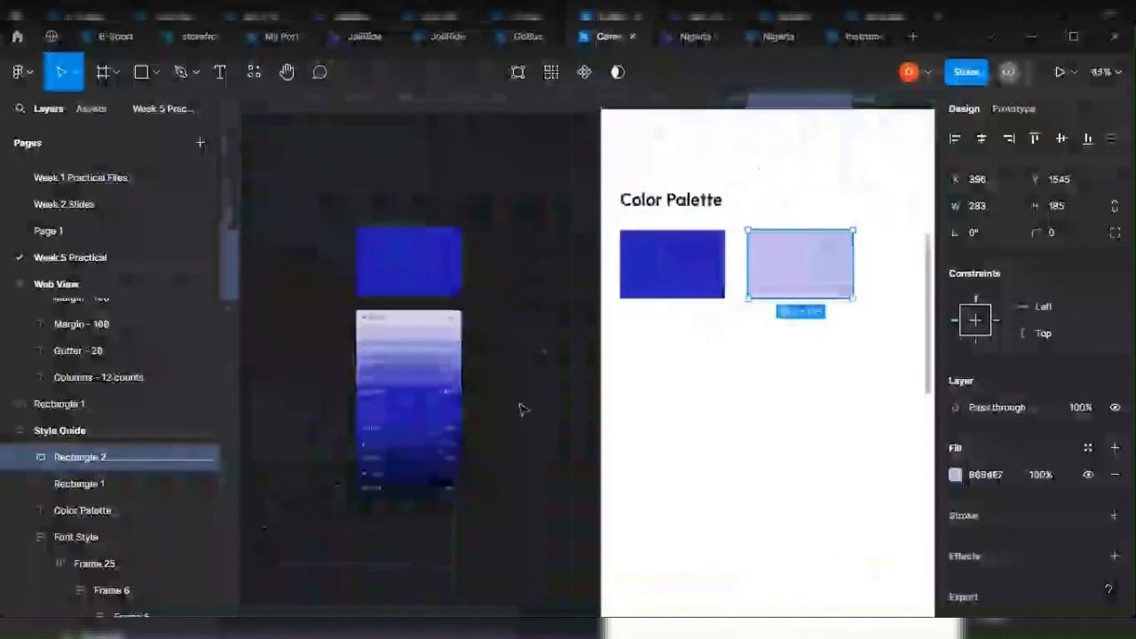
key(i)
click(415, 351)
click(642, 417)
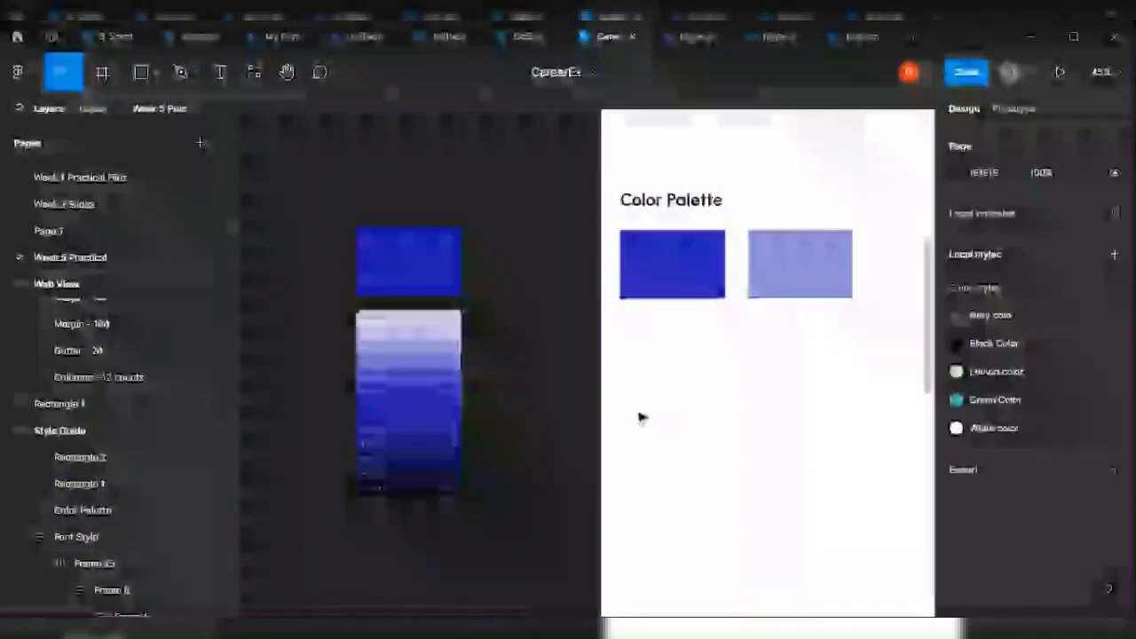
Copy both swatches into a second row below and fill the copied blue one with the 100% shade 070624 from the generated scale.
drag(642, 417, 739, 414)
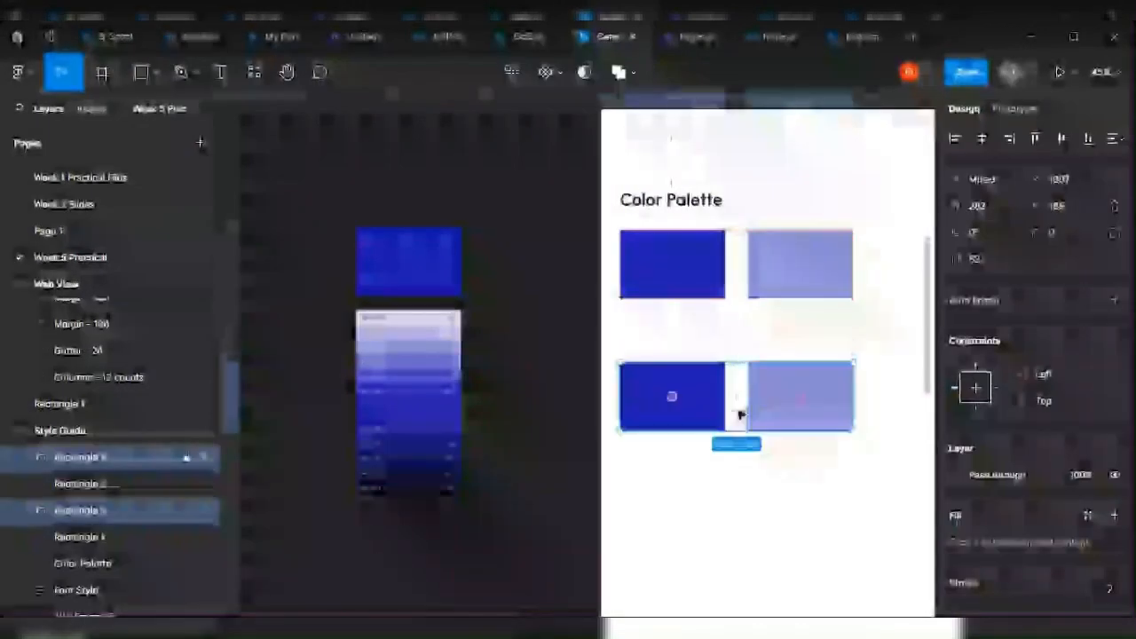
scroll(432, 489, up, 3)
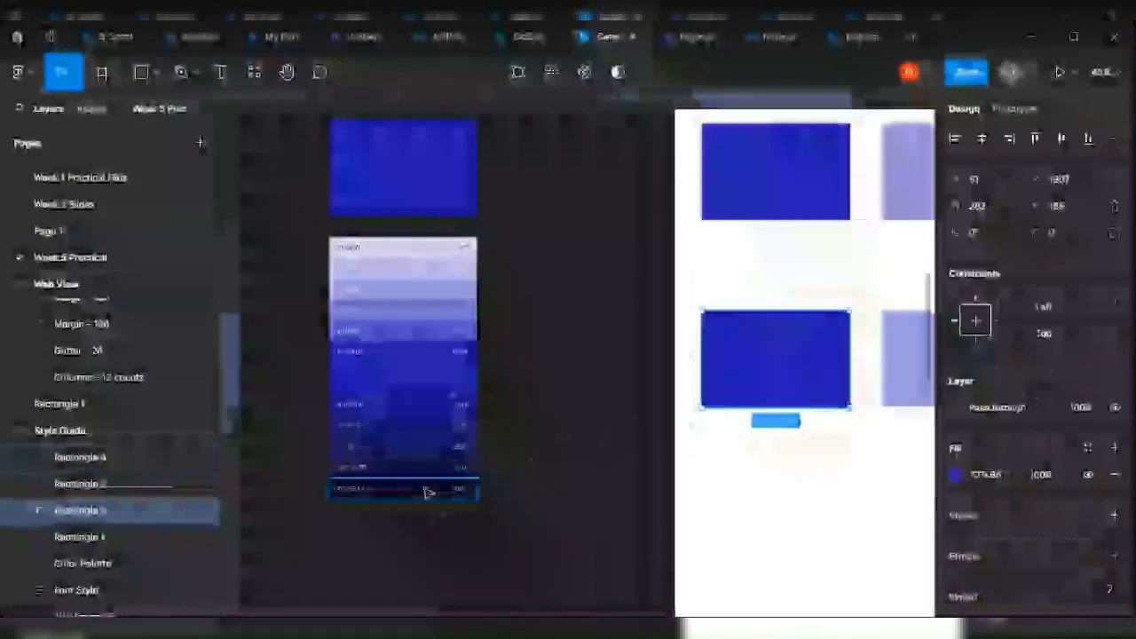
click(431, 489)
click(759, 400)
key(i)
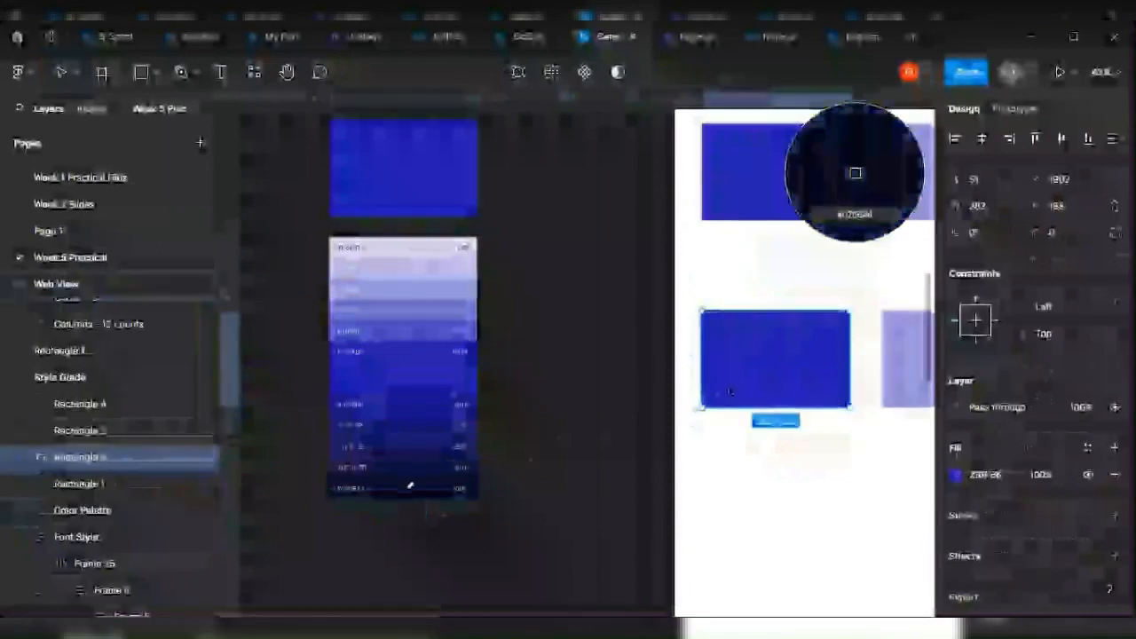
click(465, 468)
click(568, 447)
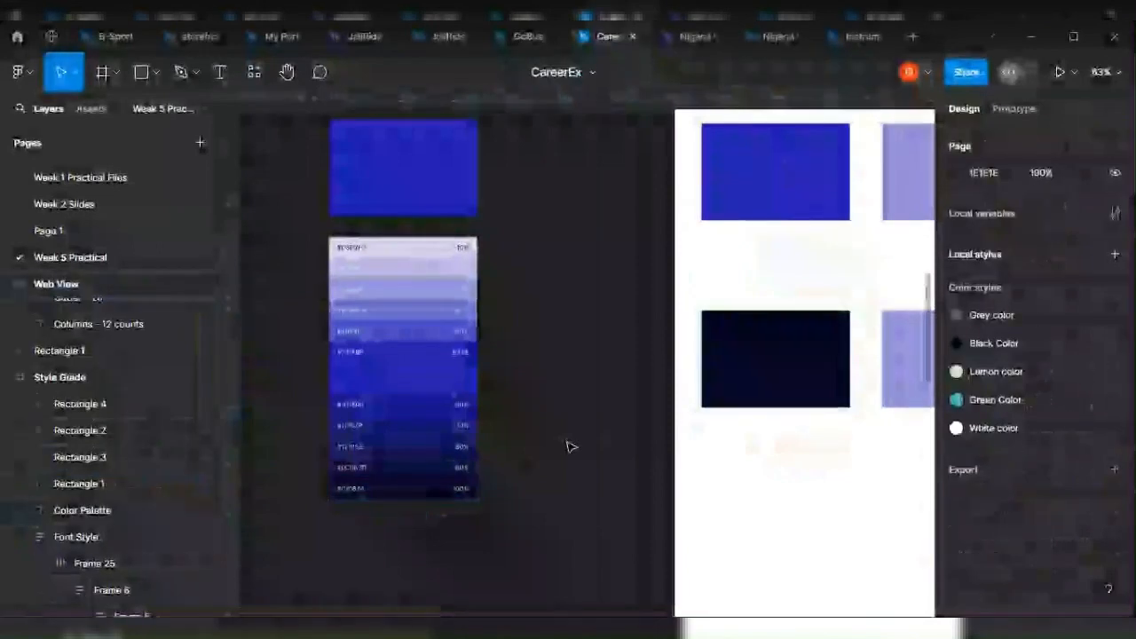
Copy the 070624 swatch outside the frame to X -2697, Y 247 and generate its tints and shades with the Tints and Shades plugin.
click(431, 493)
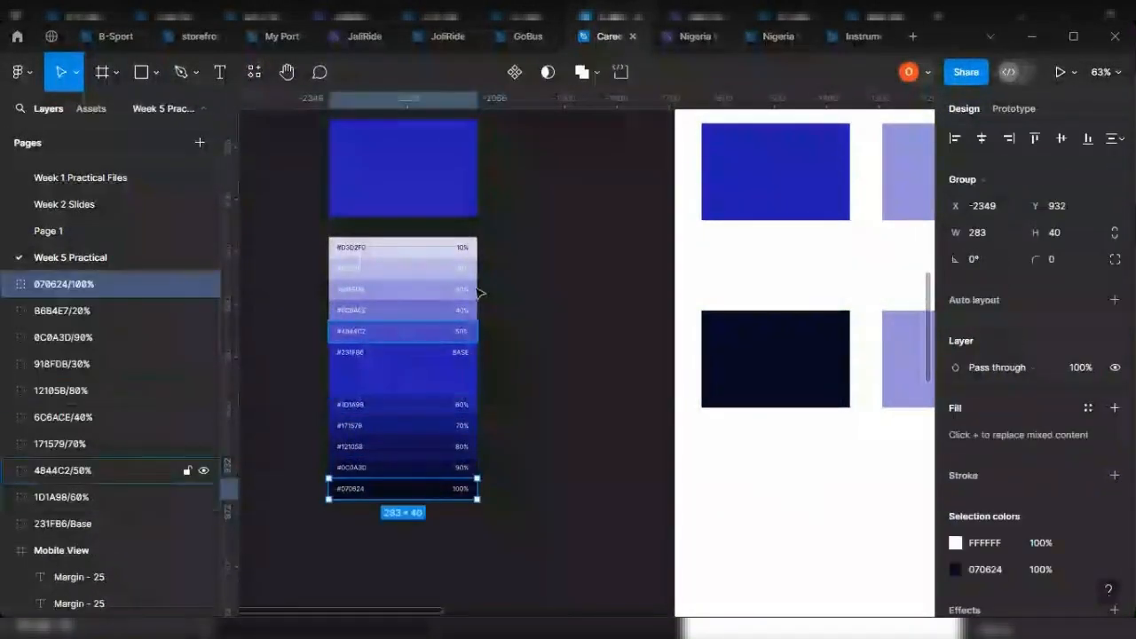
scroll(570, 391, up, 1)
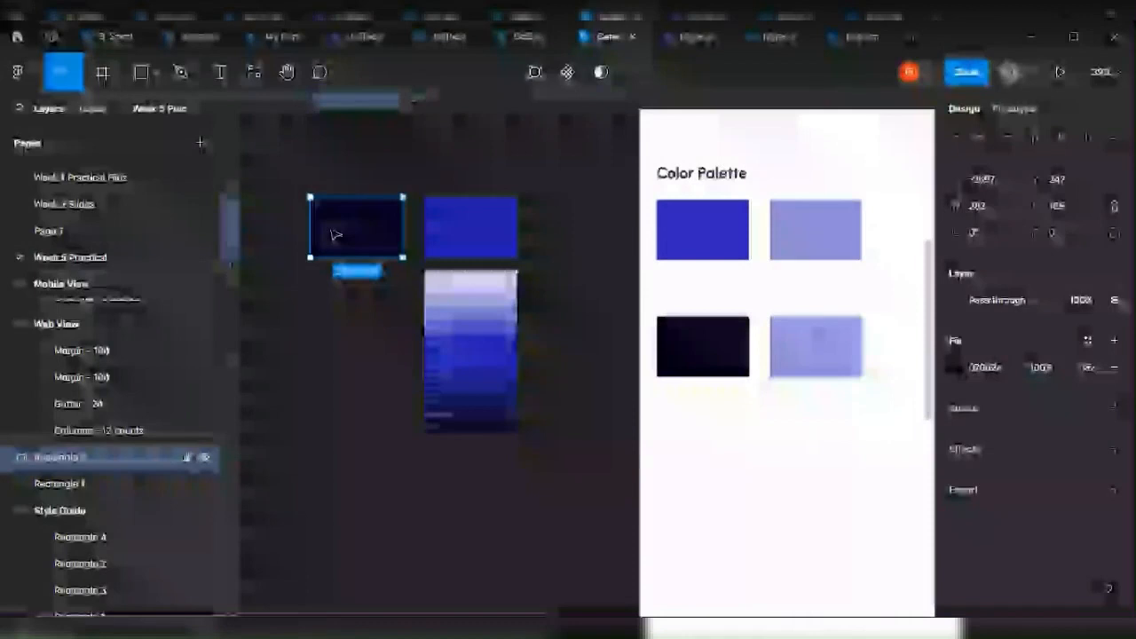
right_click(336, 235)
mouse_move(370, 466)
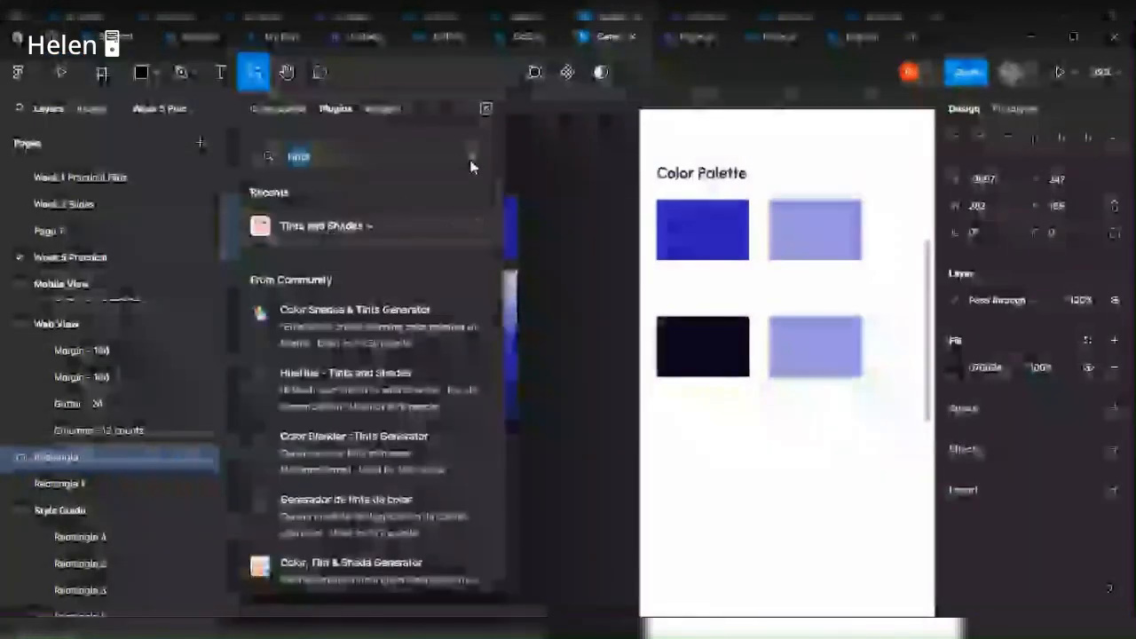
click(471, 158)
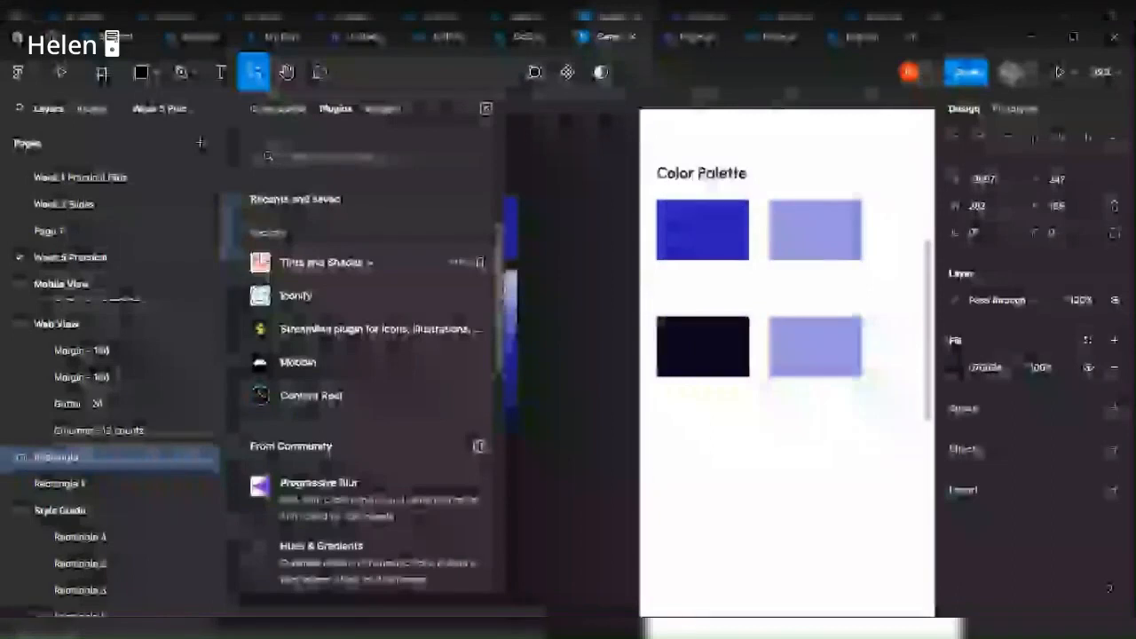
right_click(333, 228)
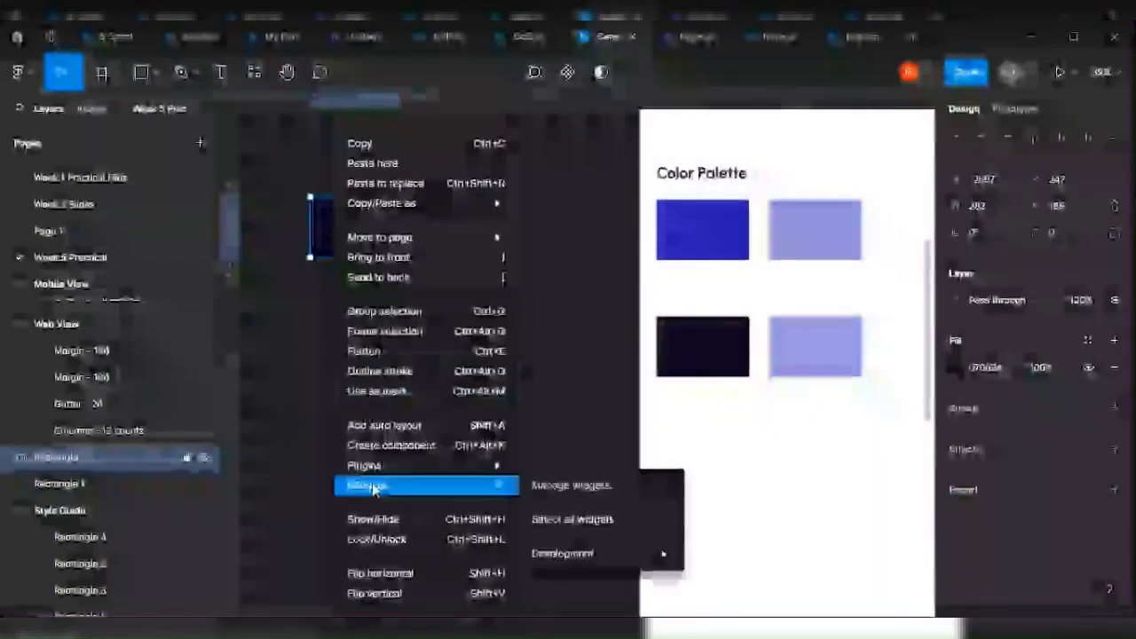
mouse_move(380, 469)
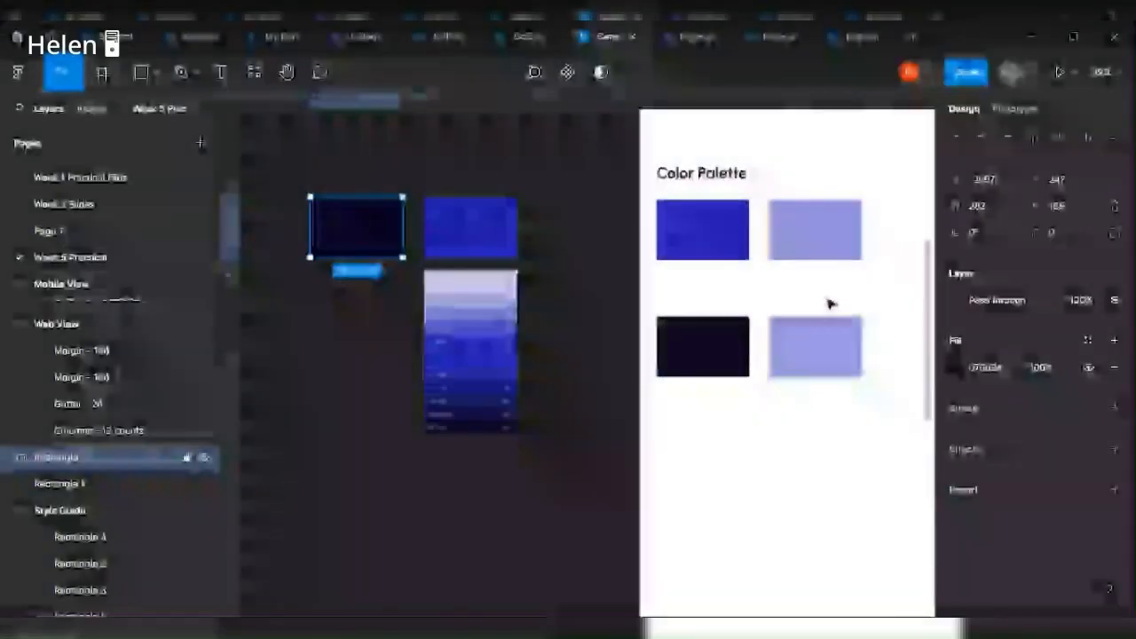
scroll(827, 304, up, 3)
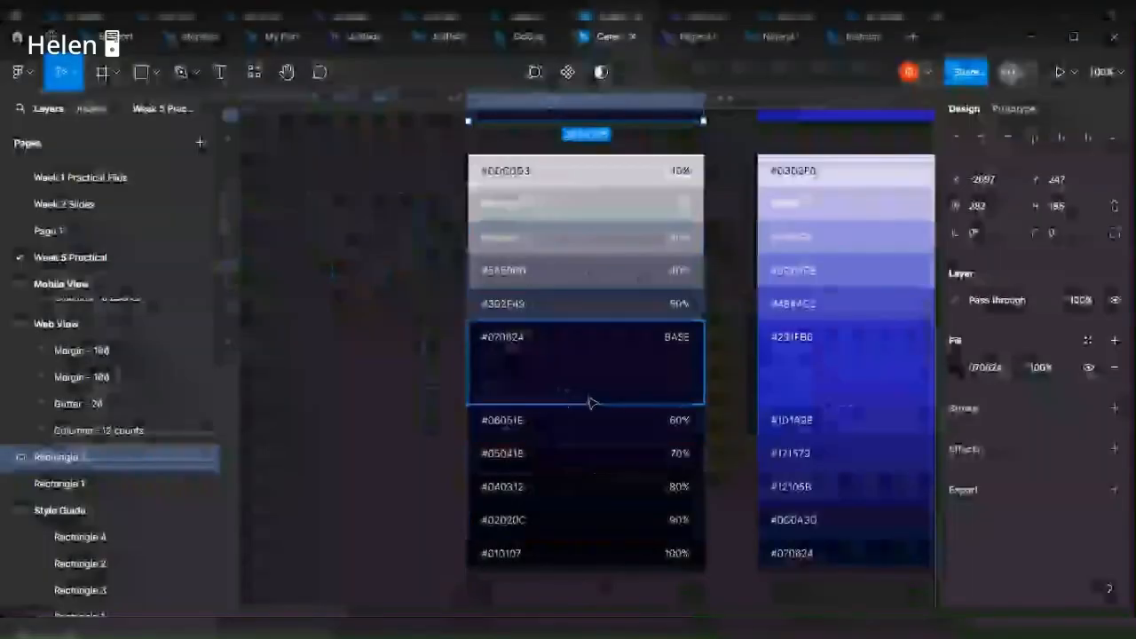
scroll(550, 418, up, 2)
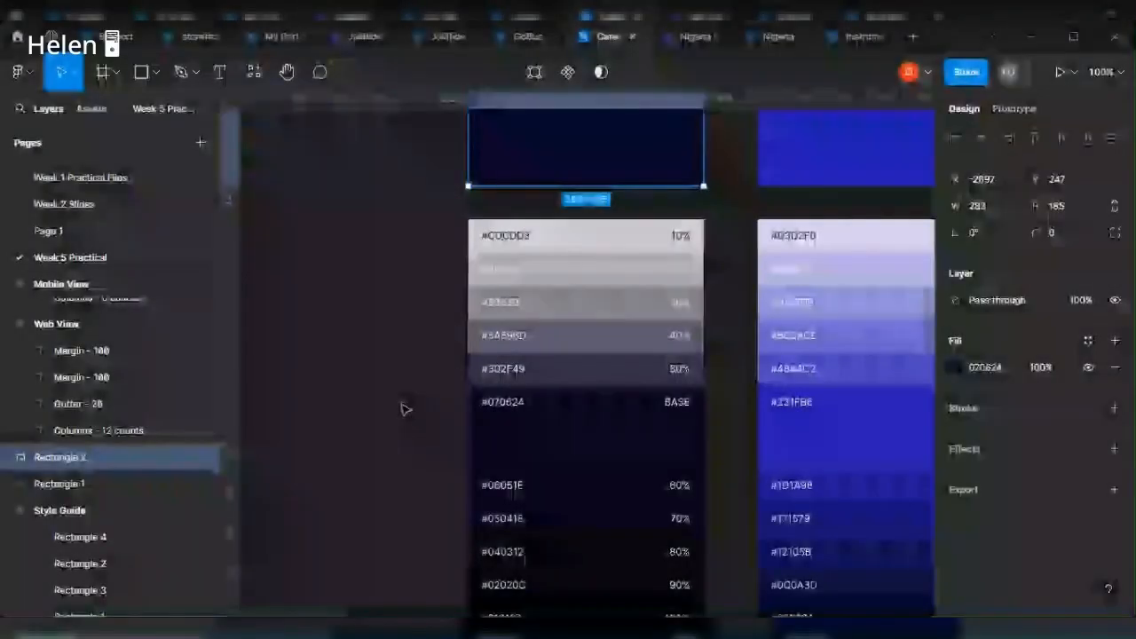
Copy the Heading 5 text from the font styles and place it beneath the first blue Color Palette swatch.
click(400, 406)
scroll(332, 375, down, 3)
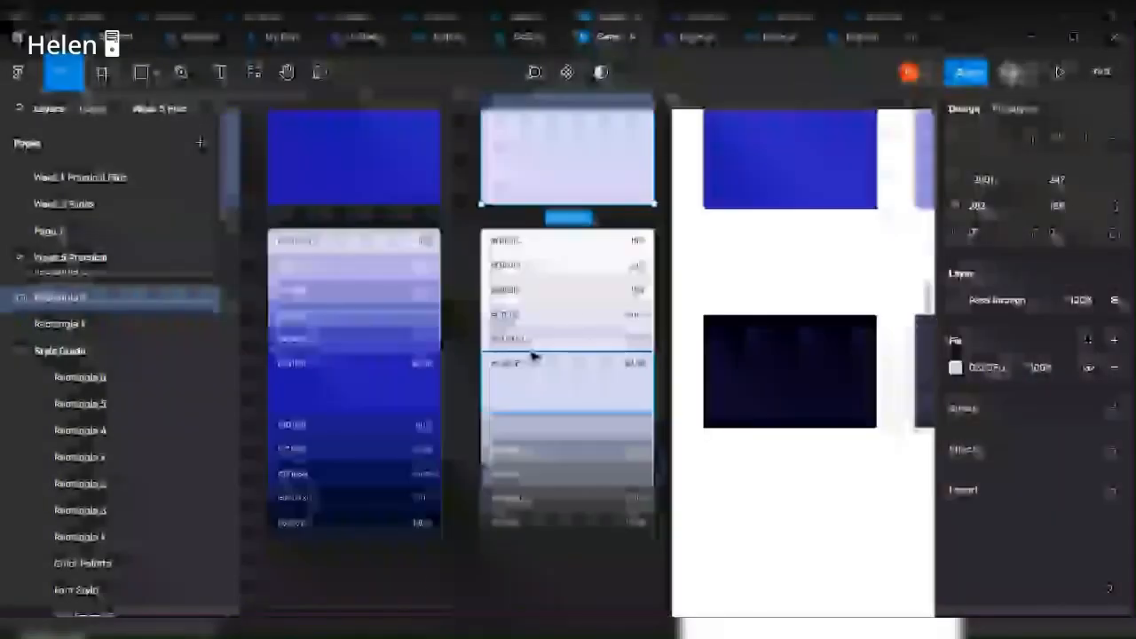
scroll(715, 241, up, 3)
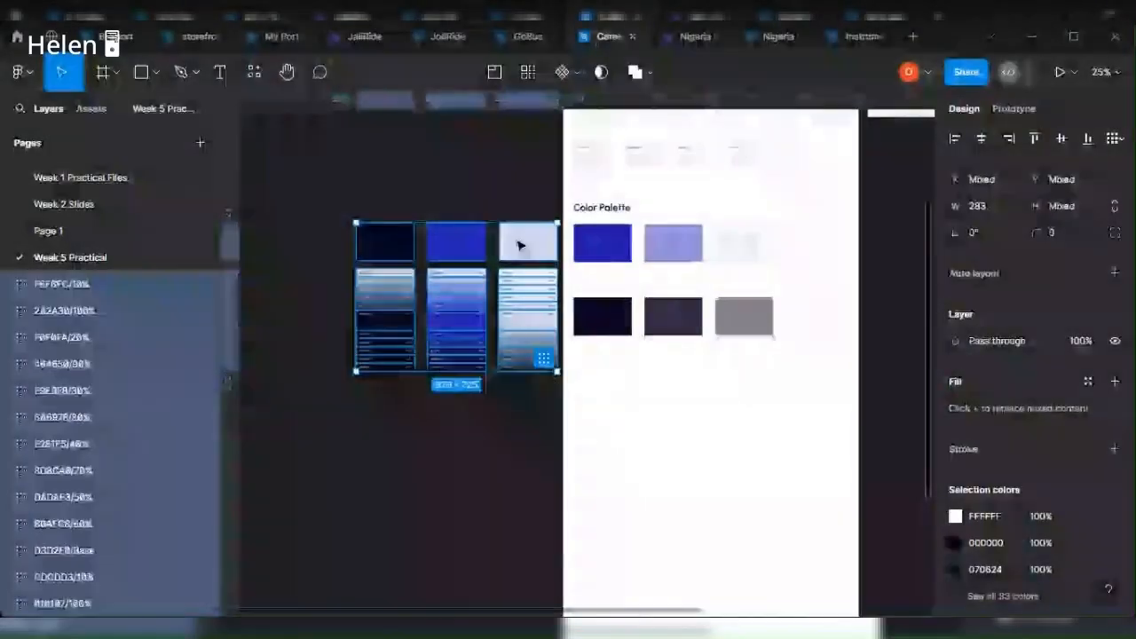
scroll(425, 264, down, 3)
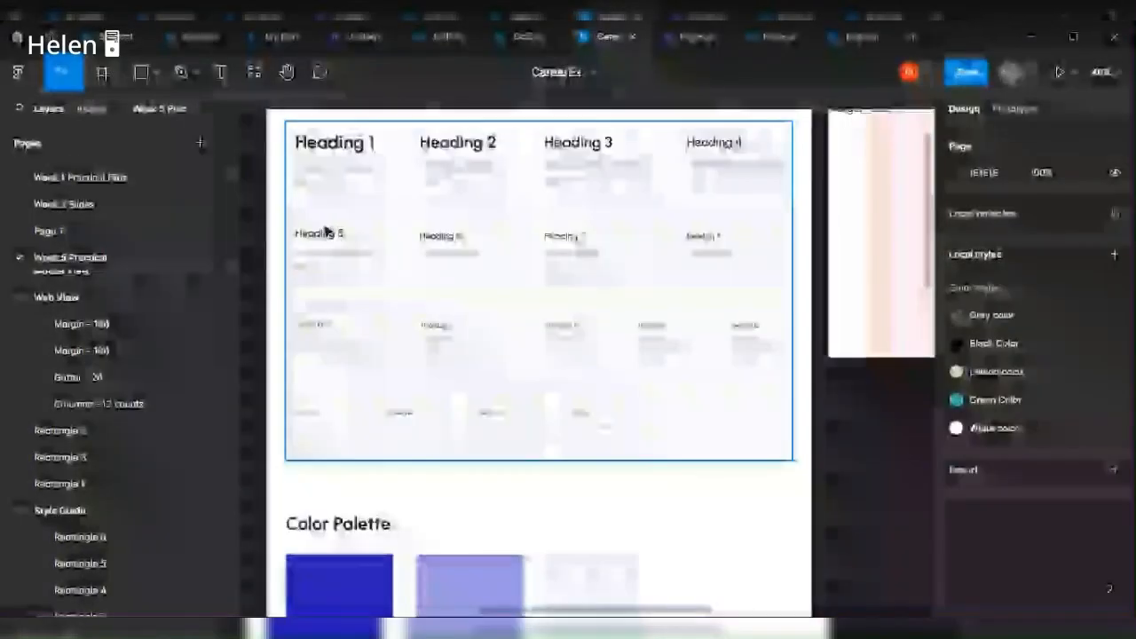
click(318, 234)
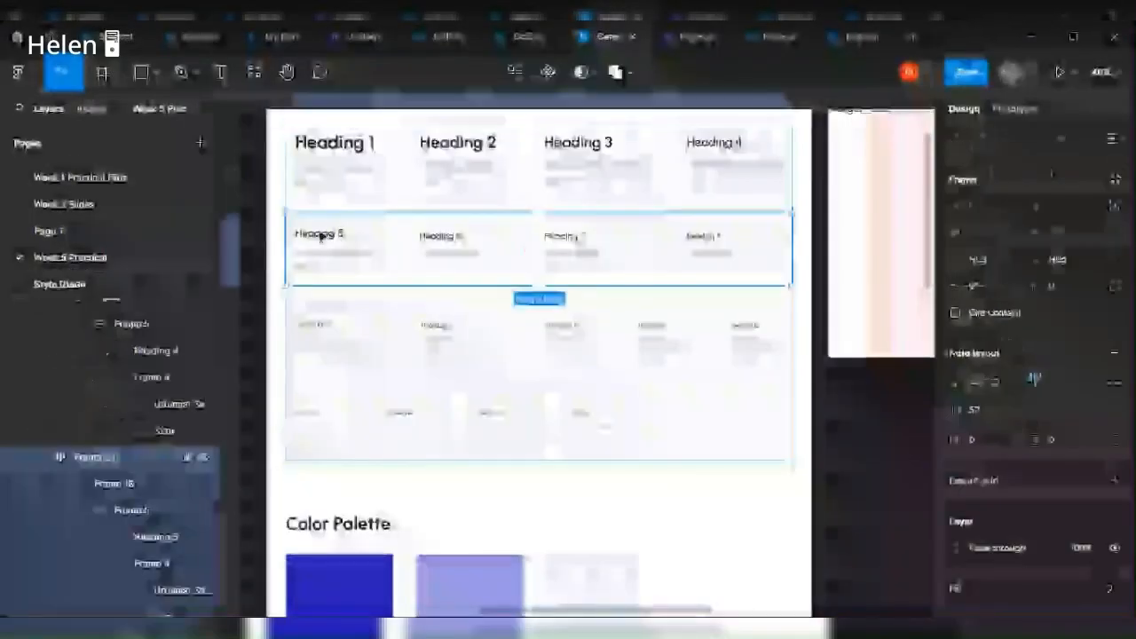
double_click(321, 235)
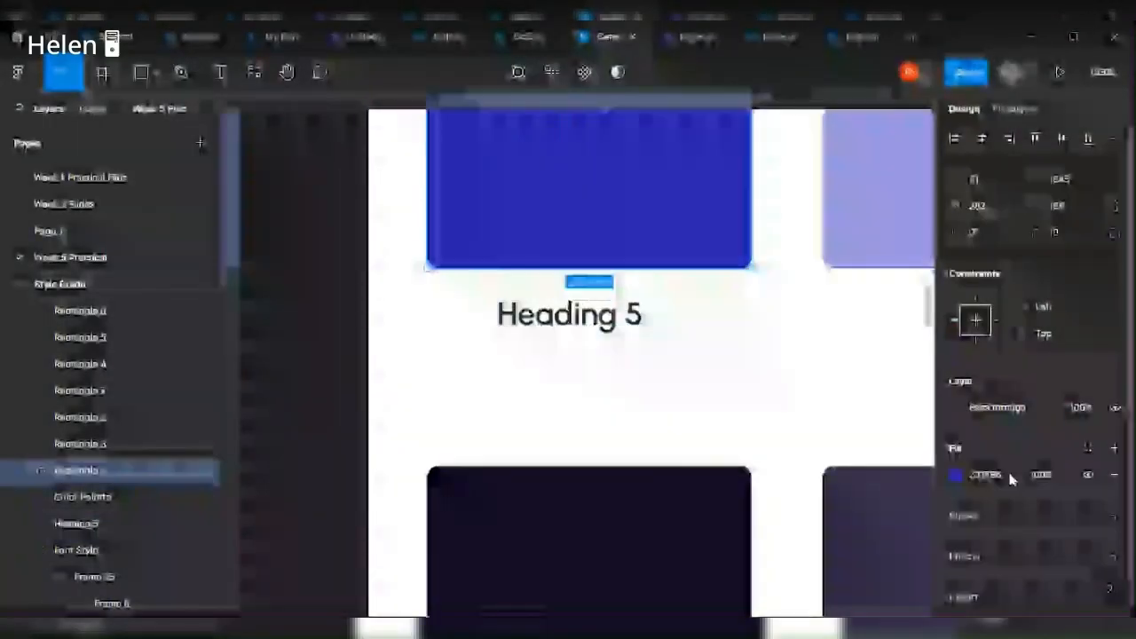
click(1010, 479)
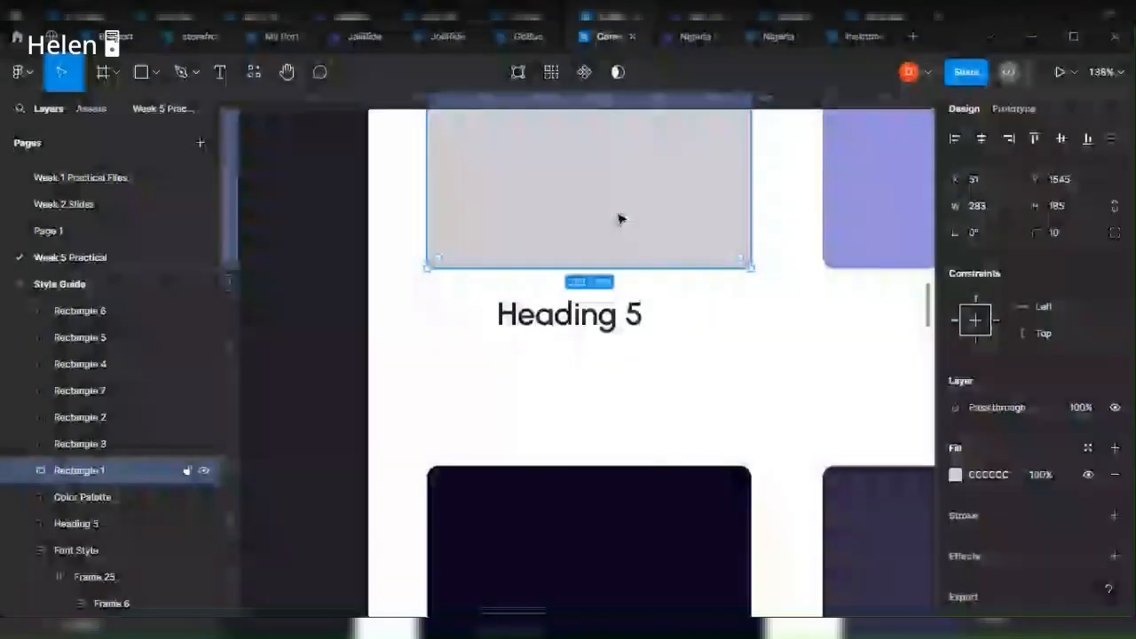
click(690, 350)
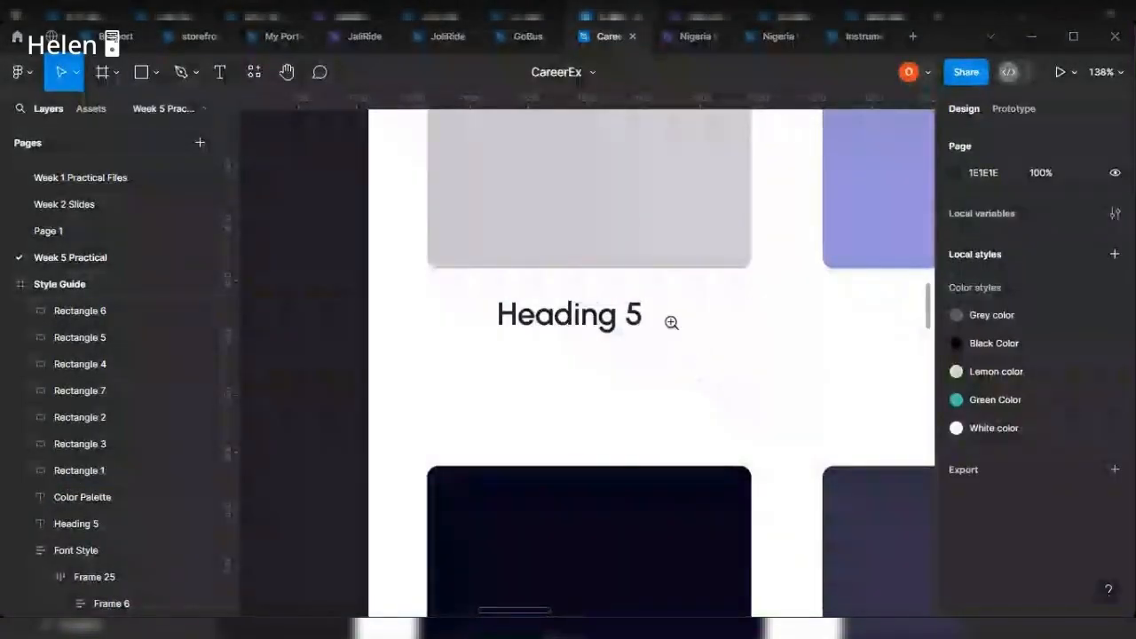
click(645, 242)
scroll(601, 359, down, 5)
scroll(693, 406, down, 5)
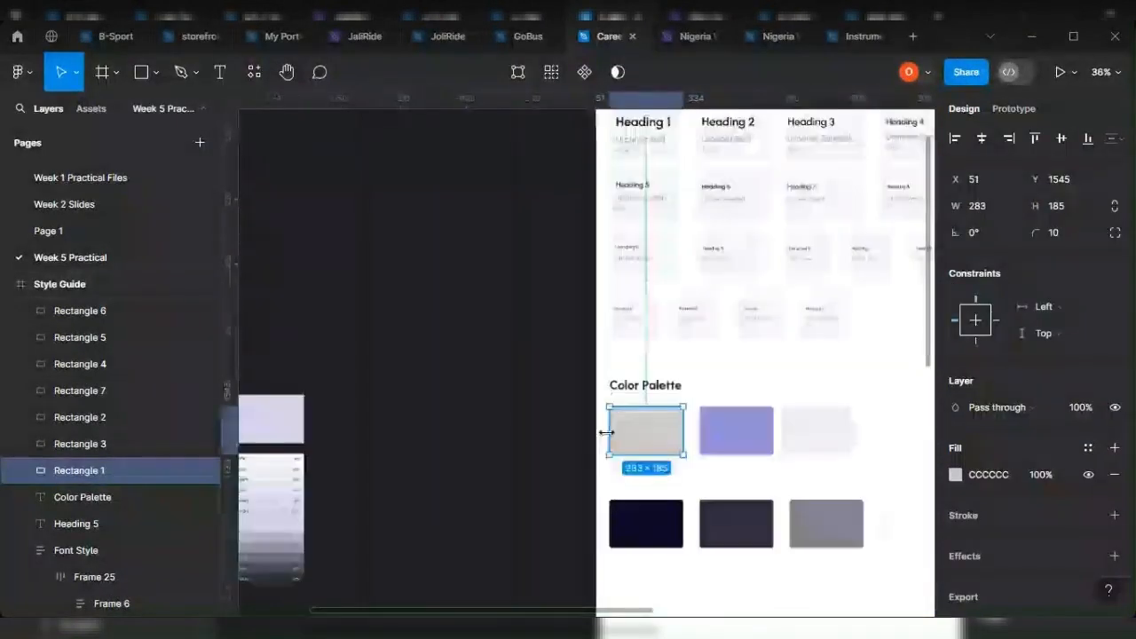
scroll(606, 432, left, 3)
scroll(401, 428, up, 3)
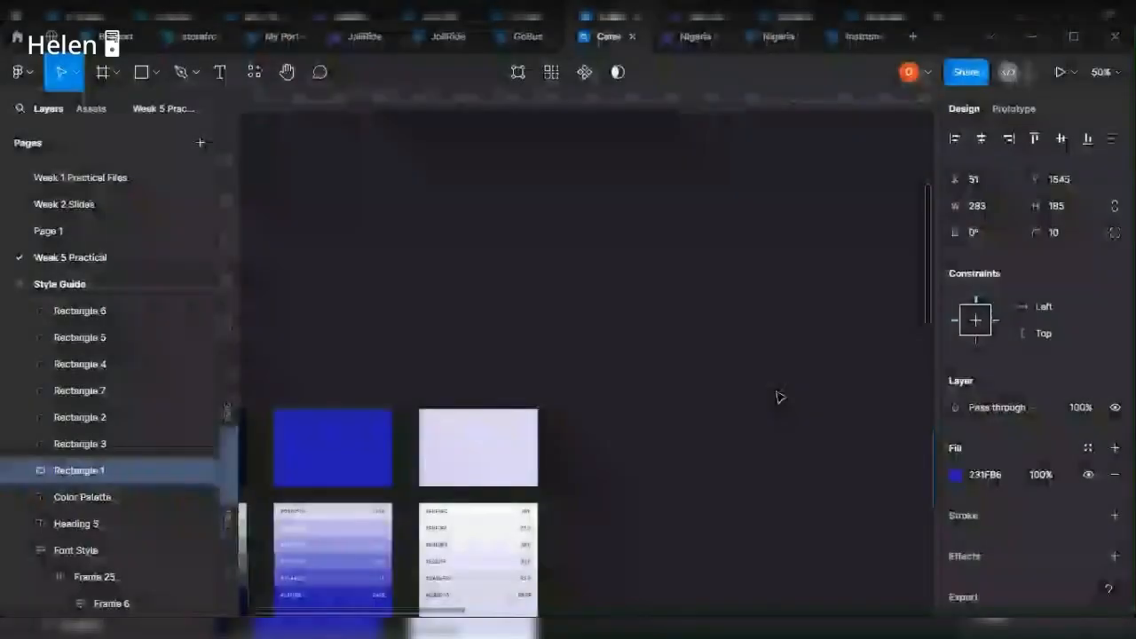
Replace the Heading 5 text beneath the first blue swatch with the hex code #231fb6 from the generated blue scale.
scroll(566, 525, down, 3)
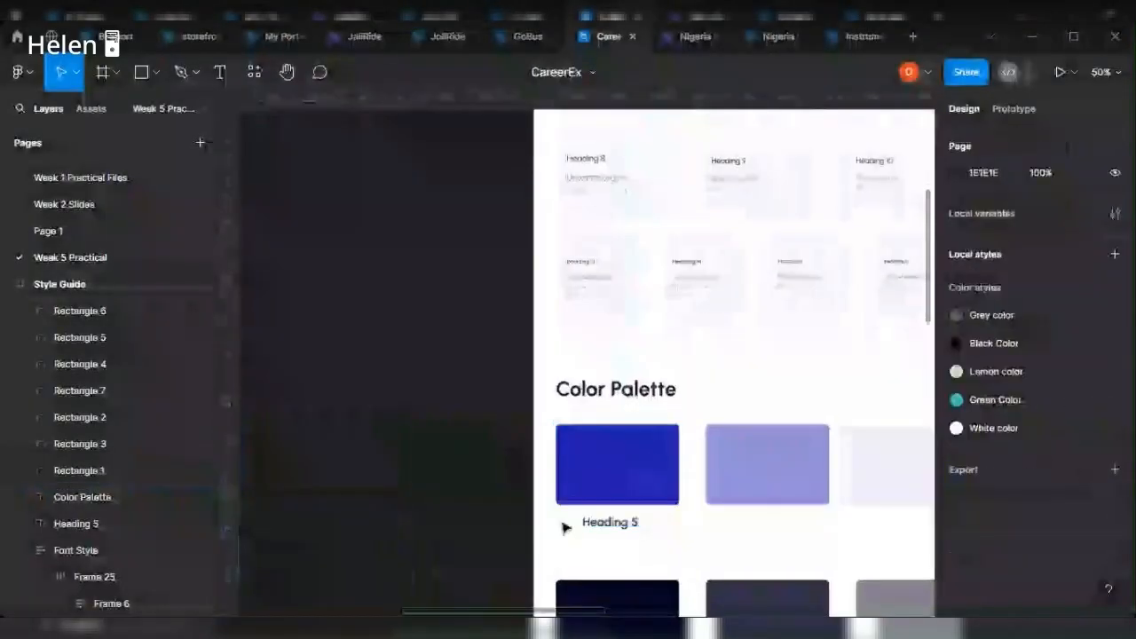
scroll(716, 500, up, 3)
scroll(333, 553, up, 5)
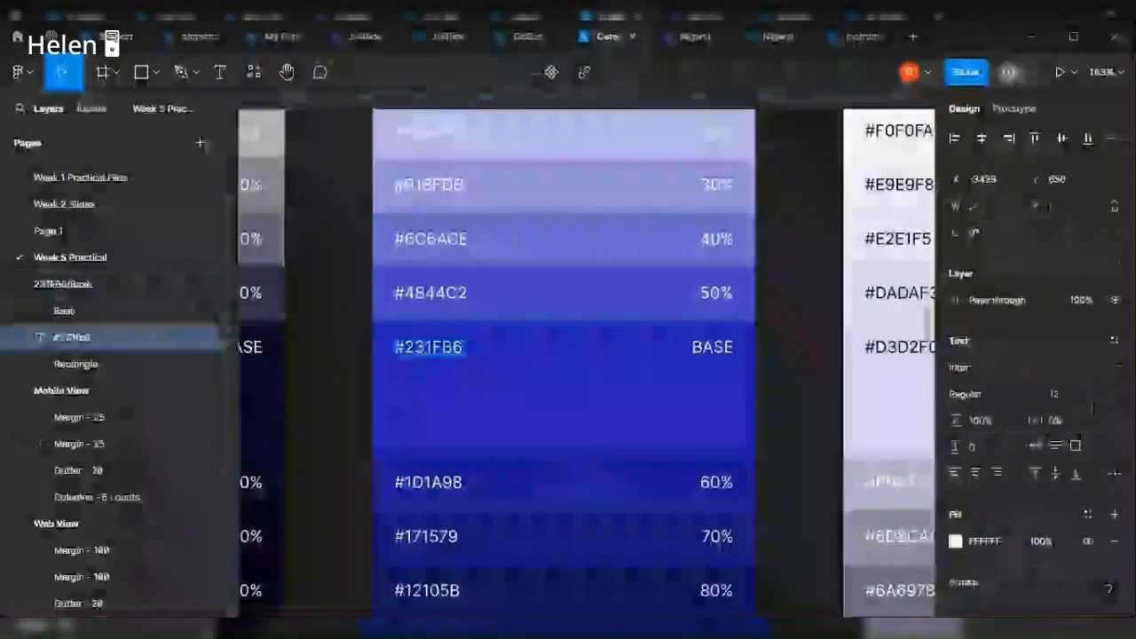
scroll(572, 418, down, 5)
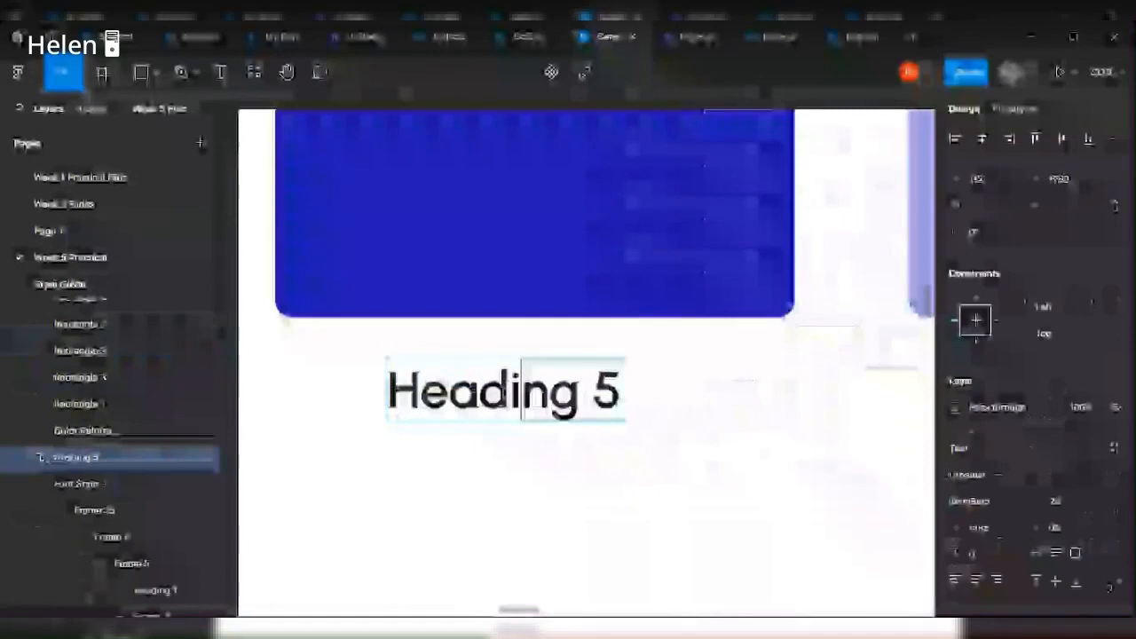
drag(424, 391, 605, 410)
text(#231fb6)
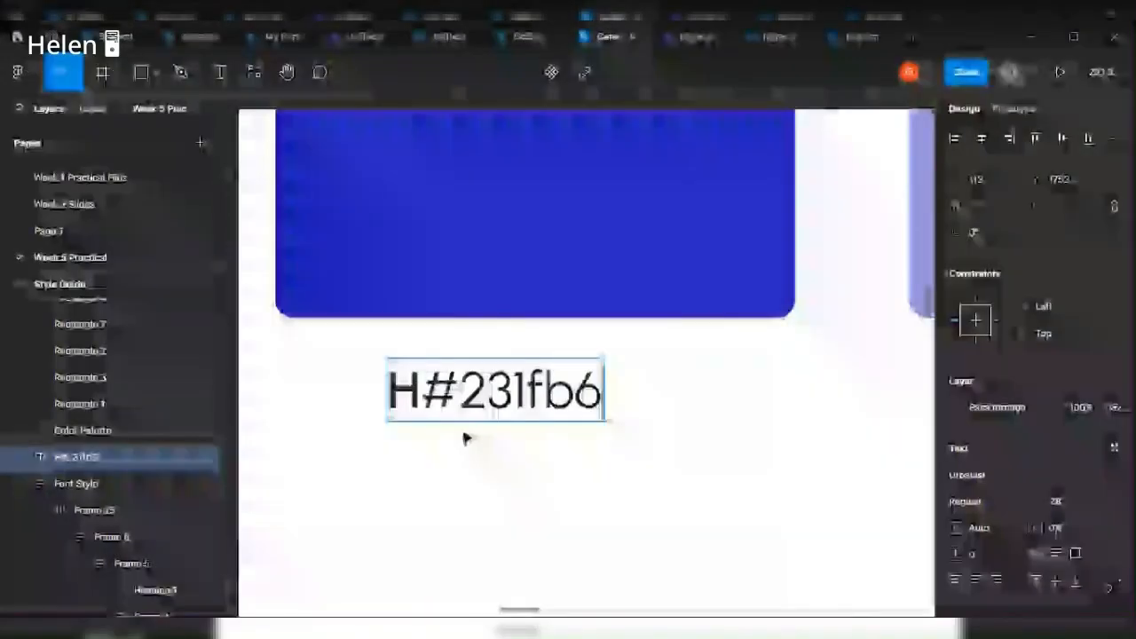
key(BackSpace)
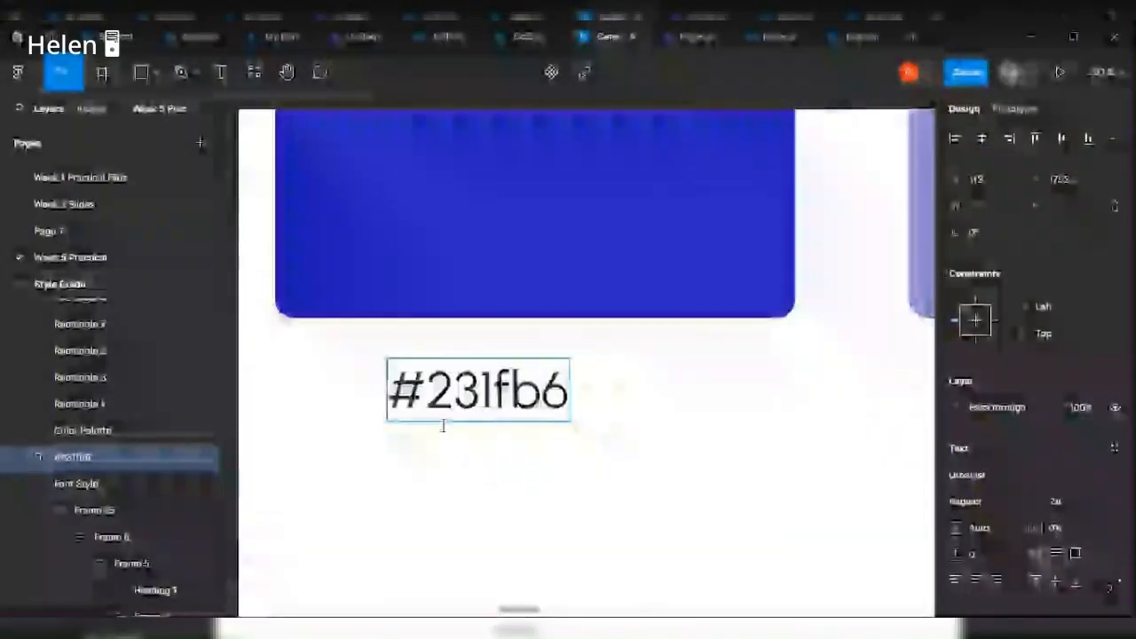
key(Escape)
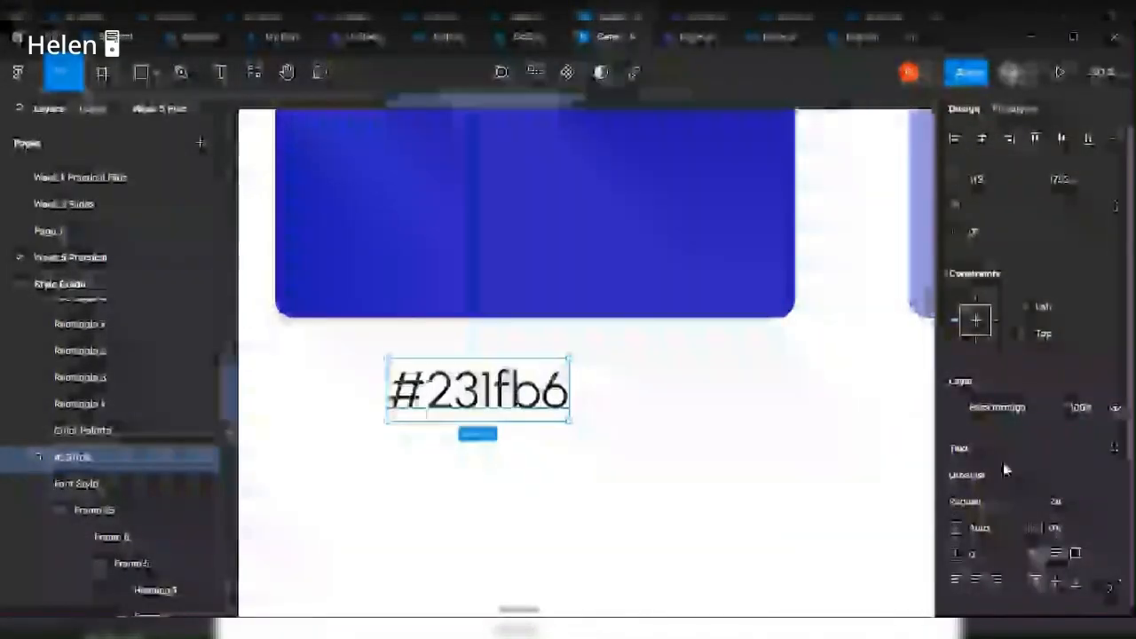
Set the #231fb6 label to SemiBold and copy it beneath the second swatch in the first row.
click(1026, 328)
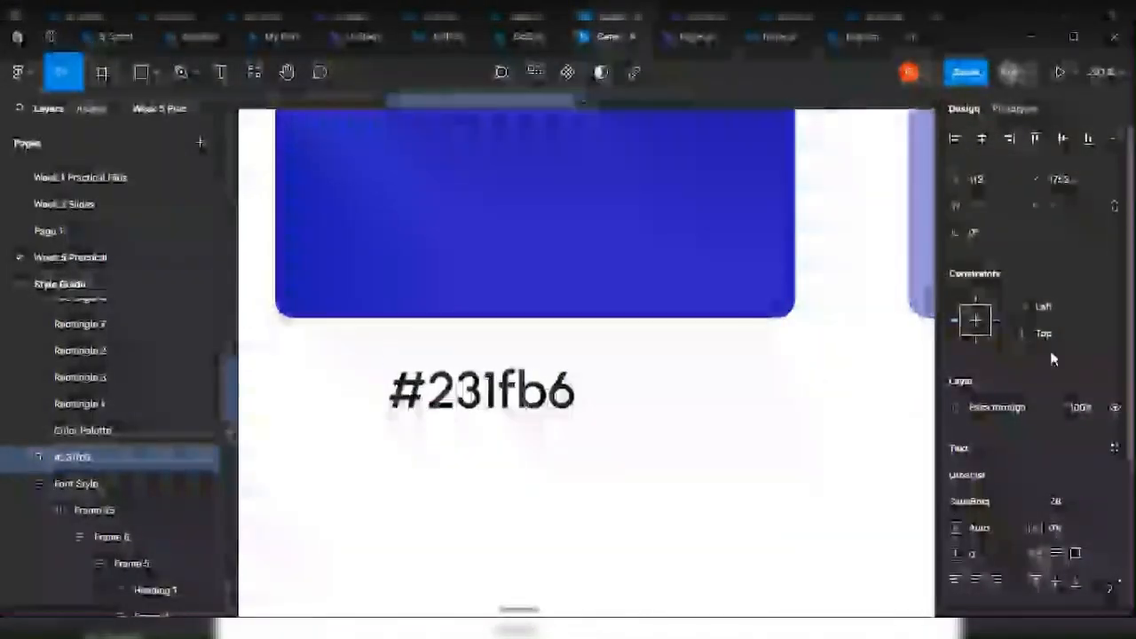
click(812, 468)
scroll(576, 469, down, 3)
click(531, 442)
double_click(531, 435)
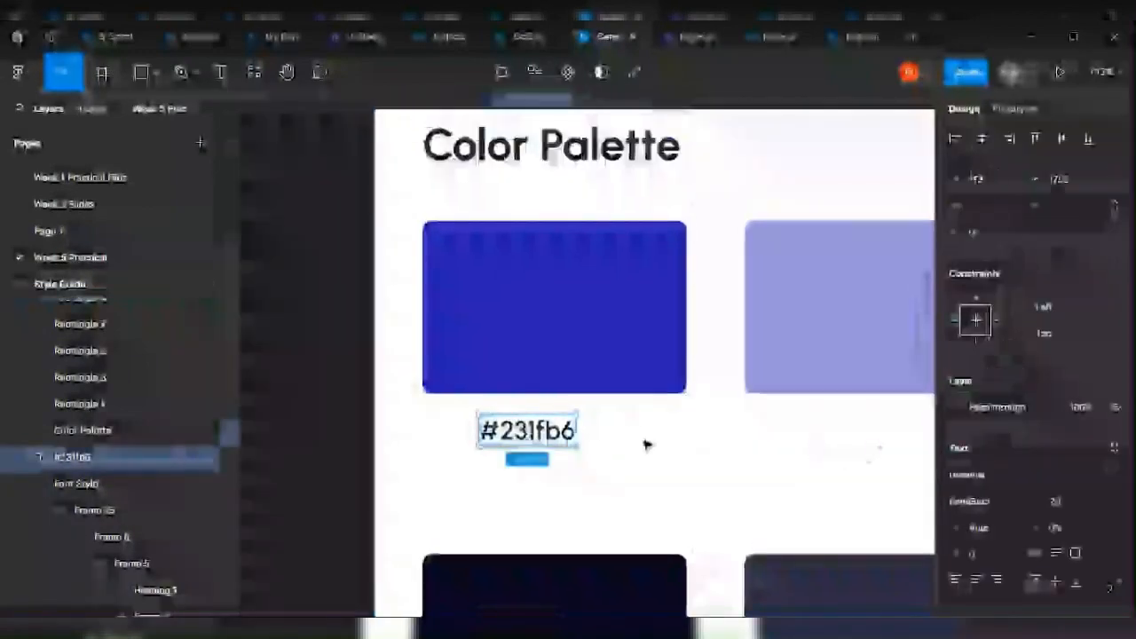
drag(528, 443, 881, 443)
scroll(881, 443, right, 3)
Change the copied label beneath the second swatch in the first row to #91E8DA.
click(661, 346)
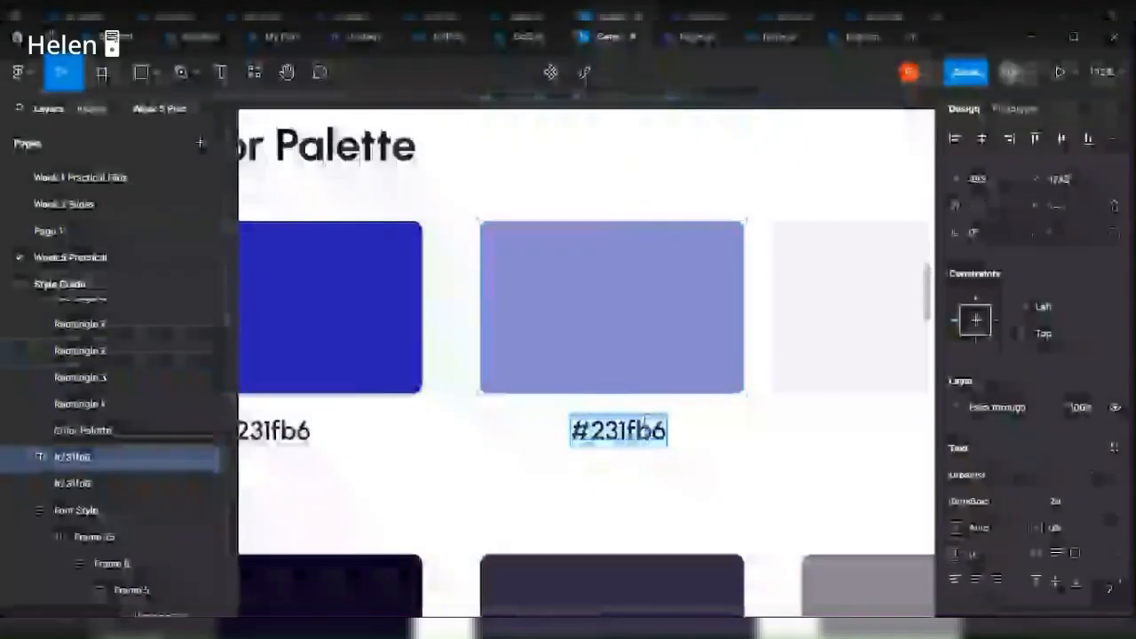
key(BackSpace)
key(BackSpace)
key(BackSpace)
key(BackSpace)
key(BackSpace)
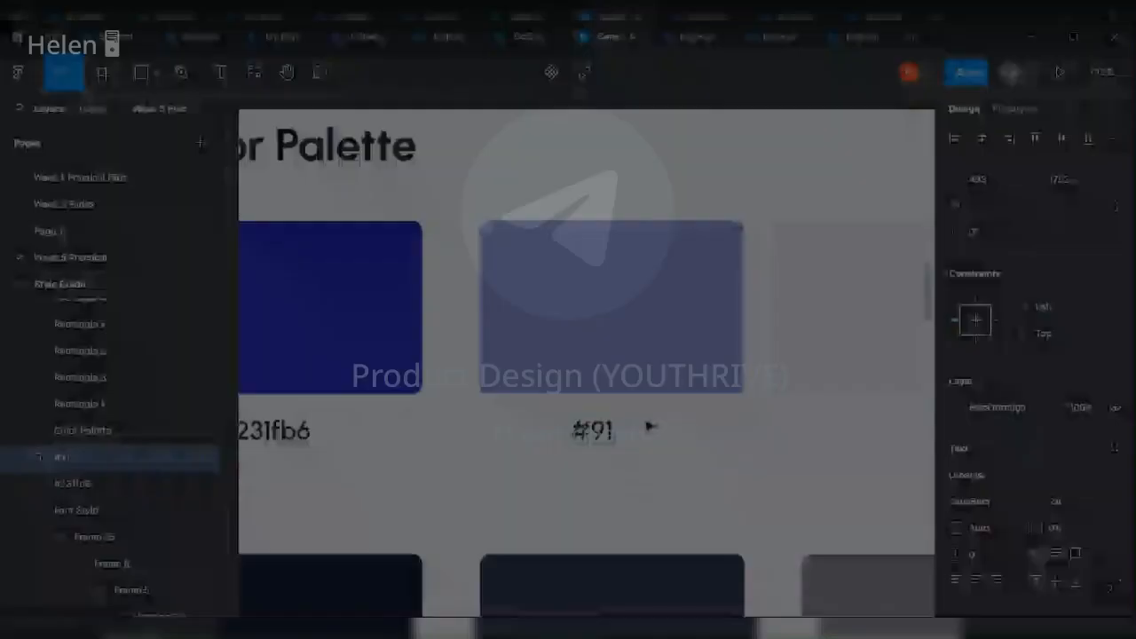
text(E8DA)
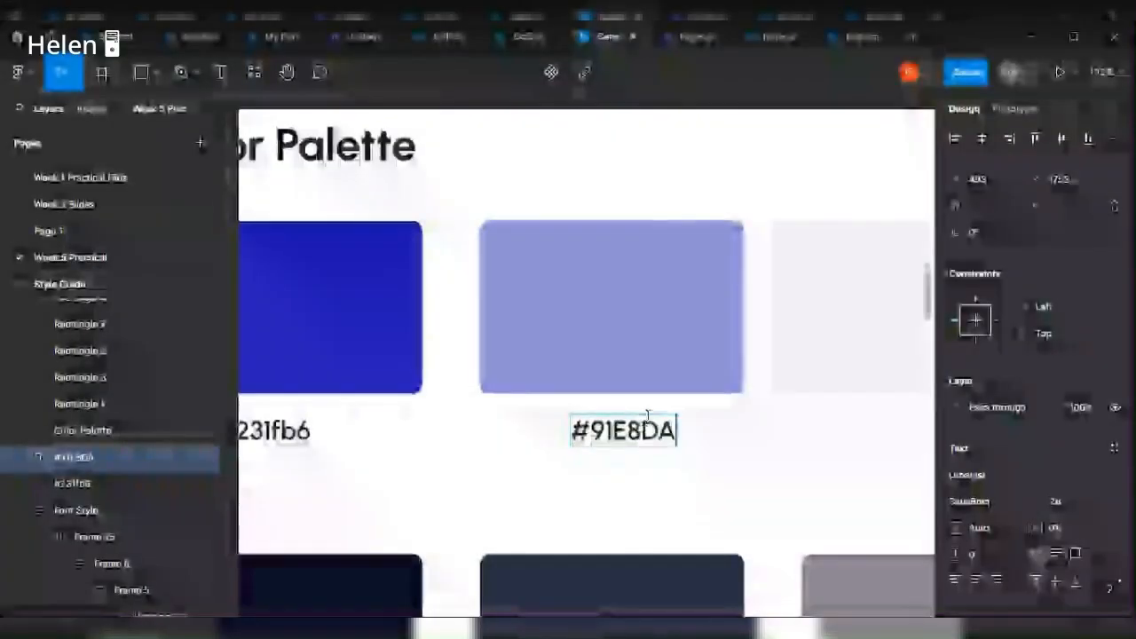
key(Escape)
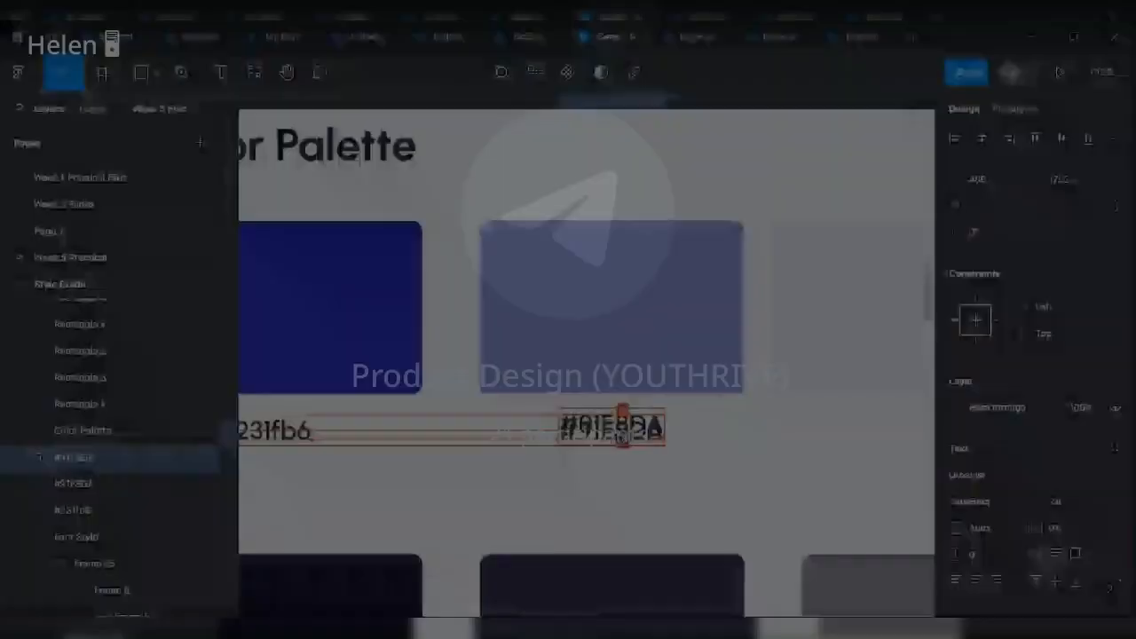
Copy the #91E8DA label beneath the third swatch in the first row and change its text to #F0F0FA.
drag(618, 431, 894, 455)
click(875, 356)
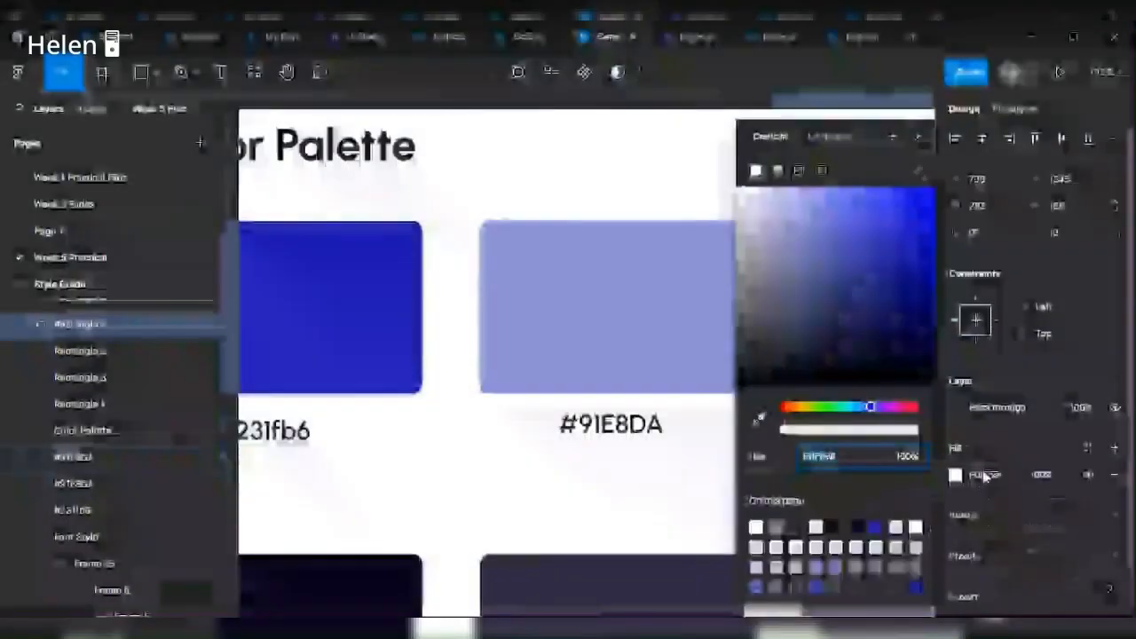
click(884, 425)
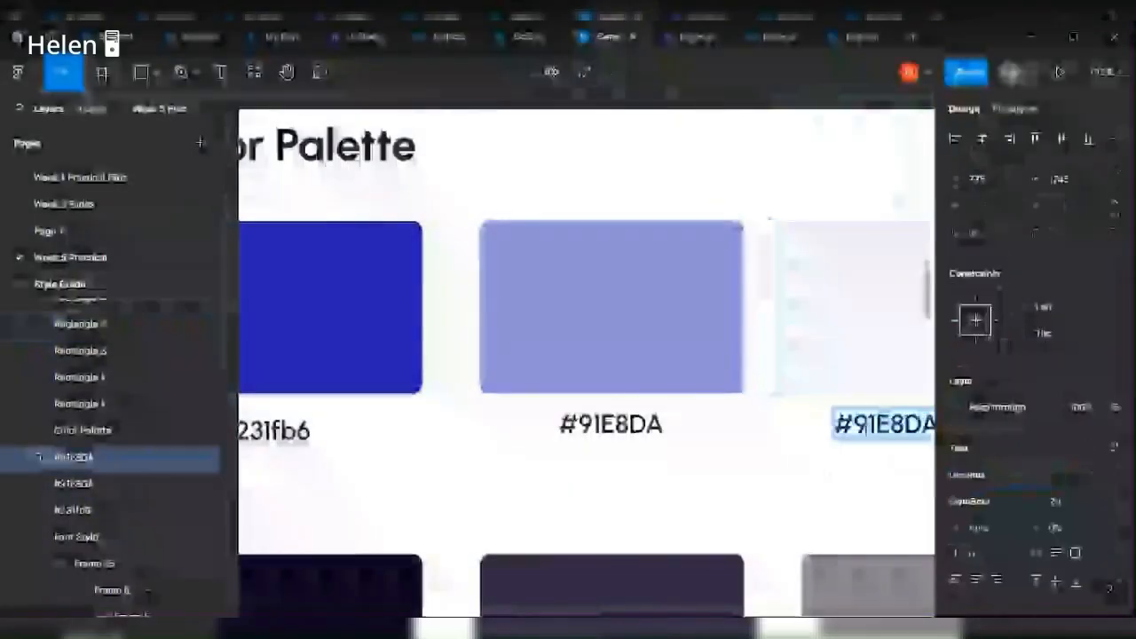
drag(868, 426, 950, 436)
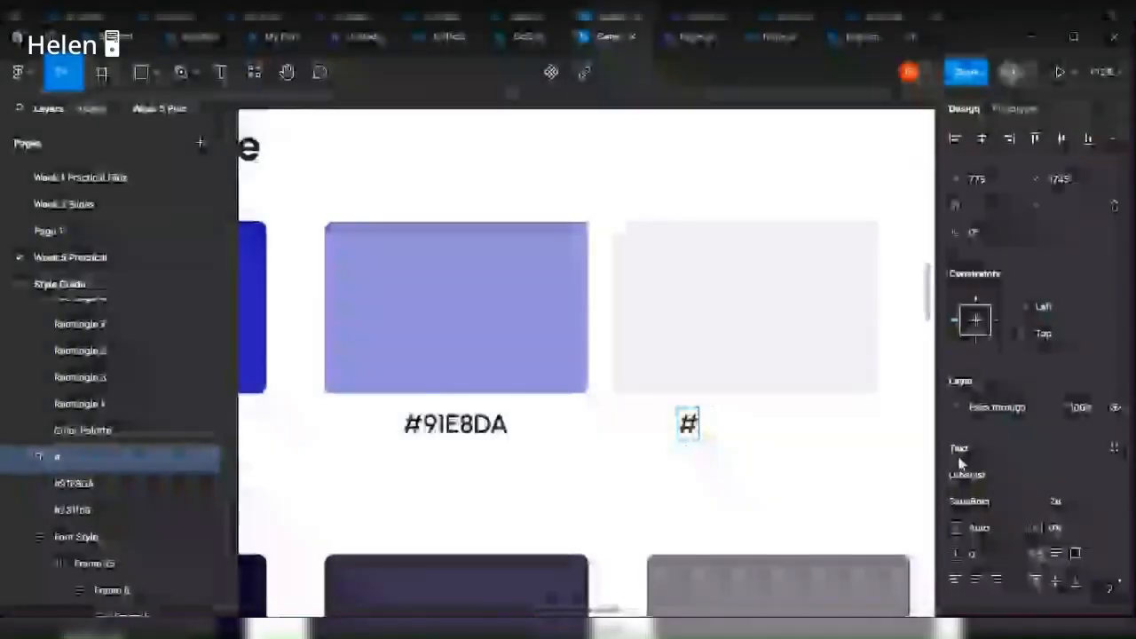
text(V)
key(BackSpace)
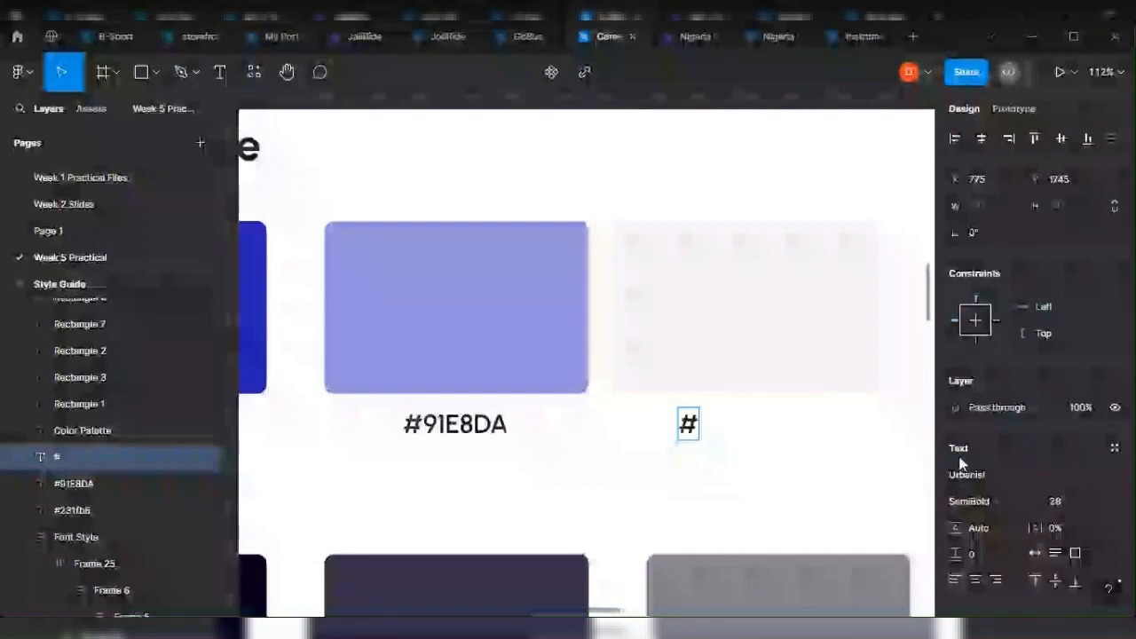
text(F0F0FA)
key(Escape)
Copy the #231fb6 label beneath the first dark swatch in the second row and change its text to #070624.
scroll(779, 293, down, 5)
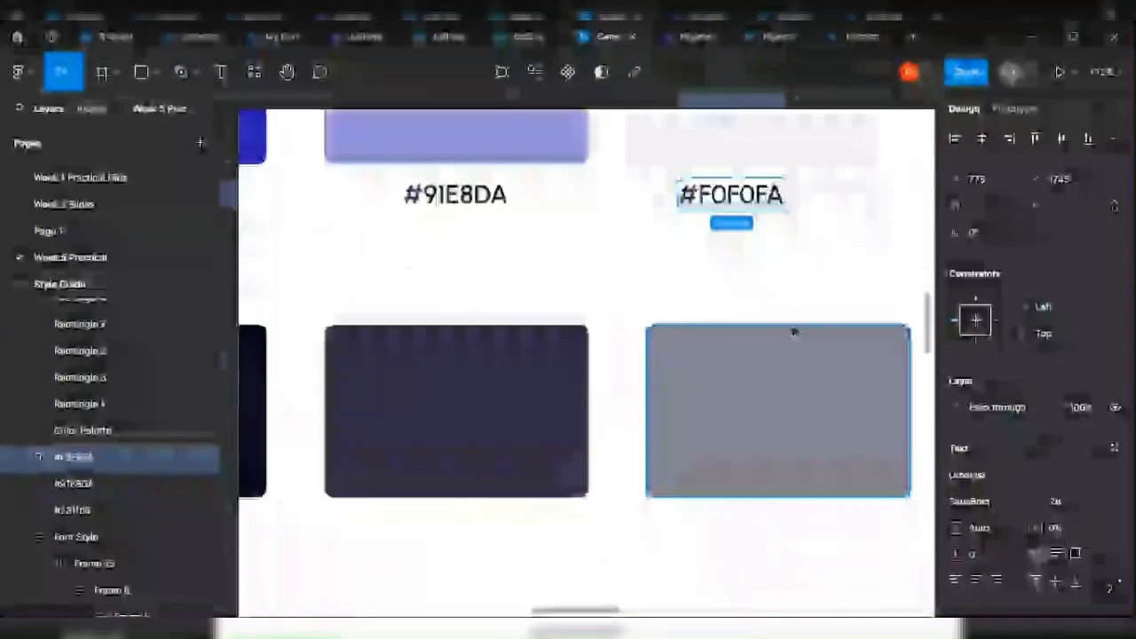
scroll(794, 331, down, 2)
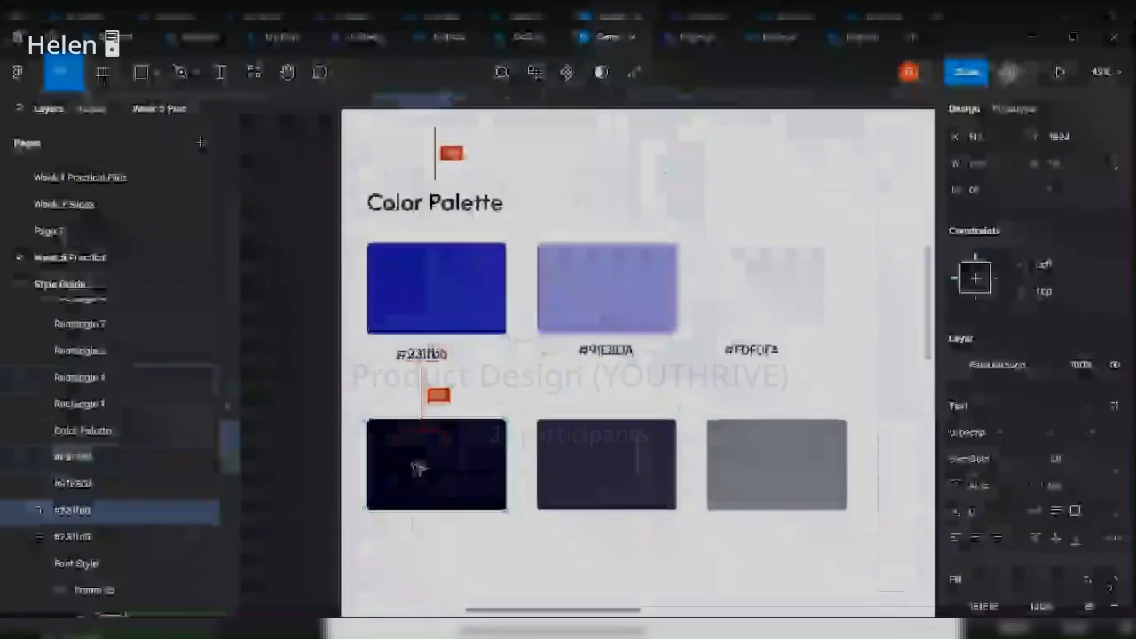
drag(419, 469, 423, 538)
scroll(420, 537, up, 4)
click(480, 464)
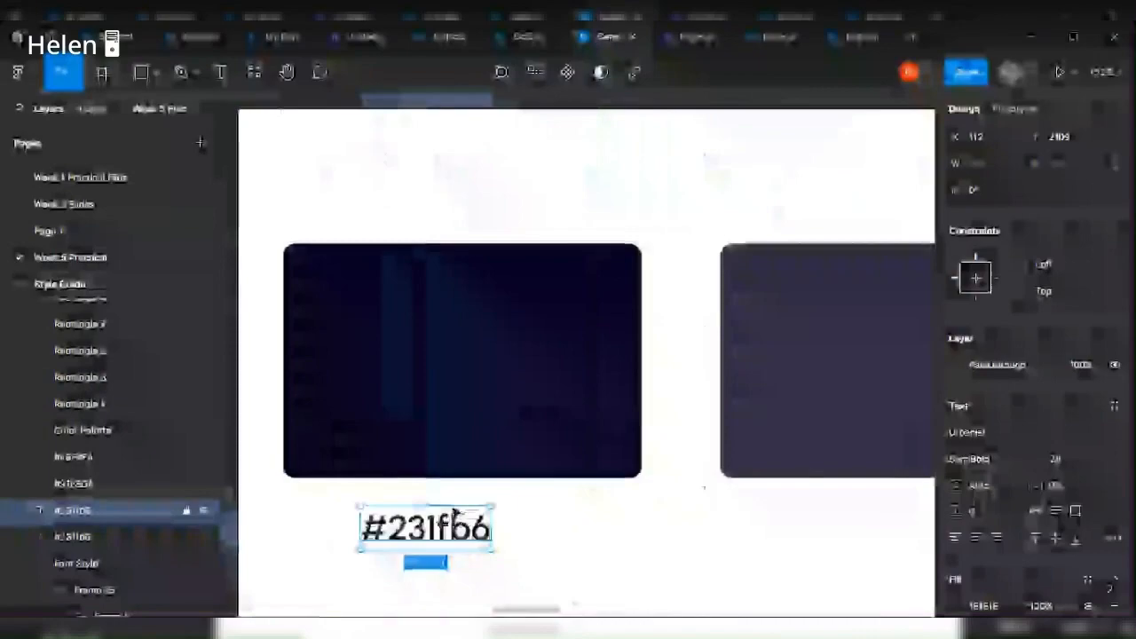
scroll(477, 477, down, 2)
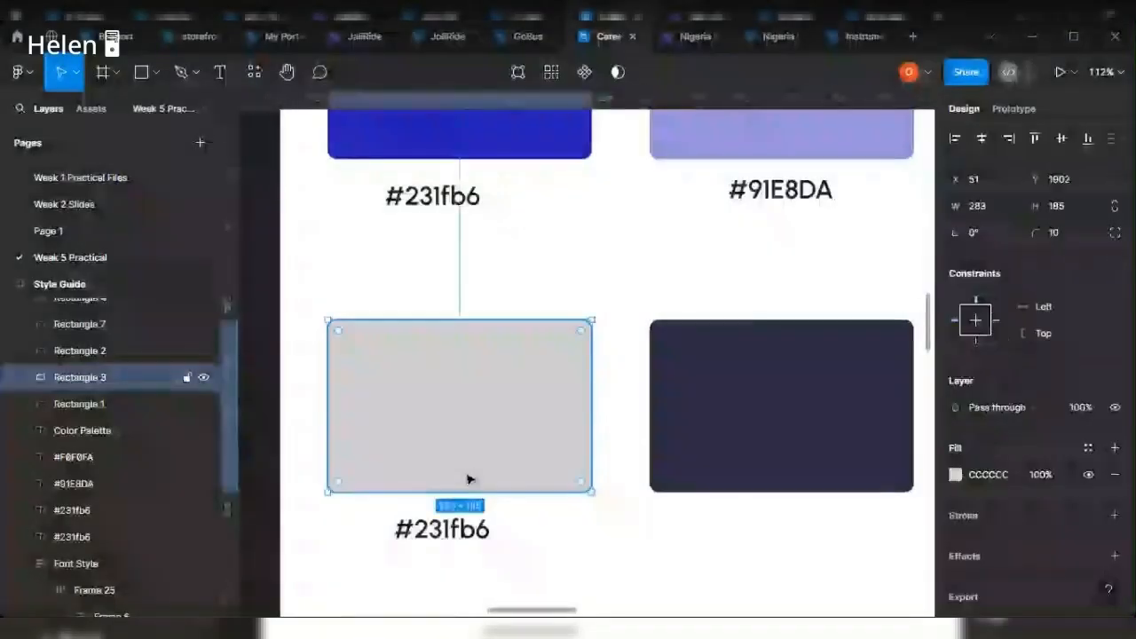
click(974, 477)
click(975, 477)
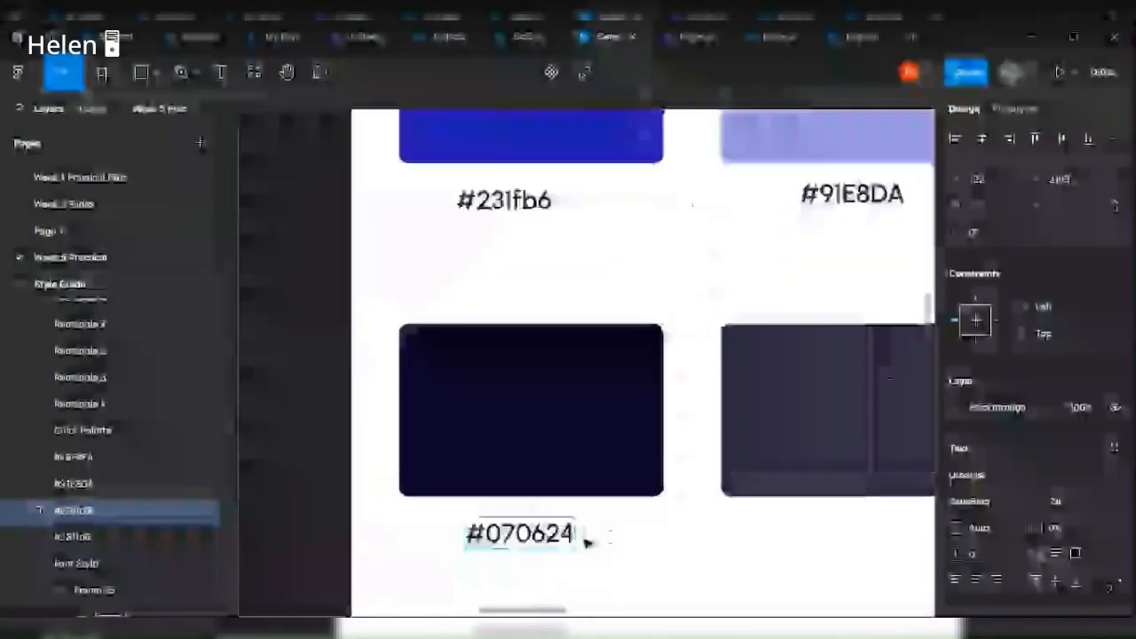
Copy the #070624 label beneath the second and third swatches of the dark row, changing the copies to #302F48 and #838291.
scroll(532, 540, down, 2)
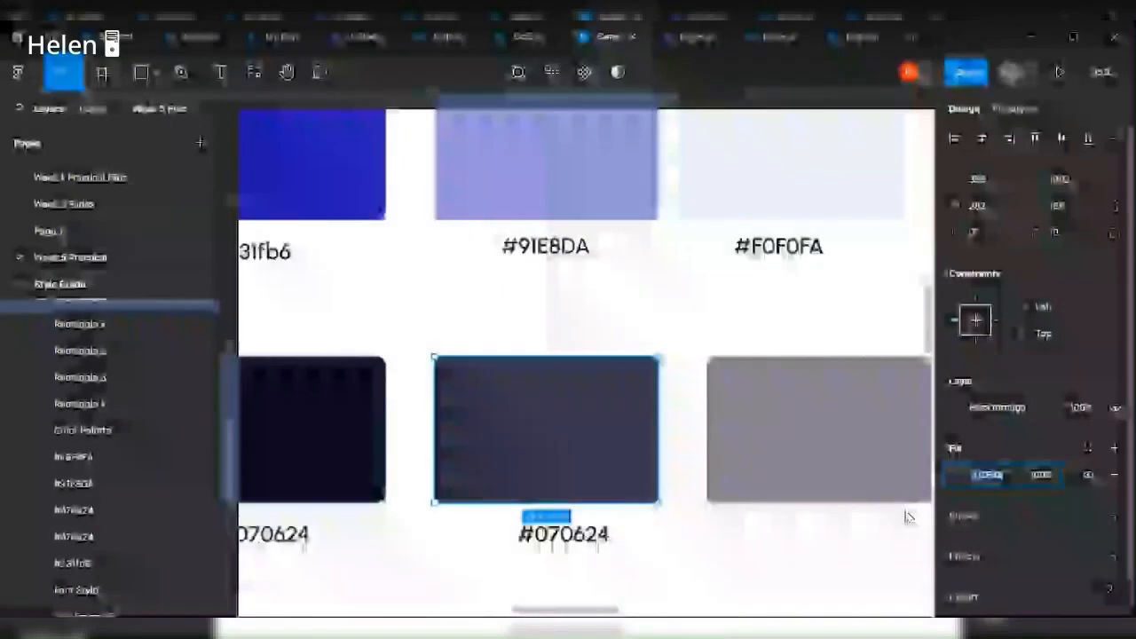
scroll(559, 533, up, 2)
double_click(569, 495)
text(V)
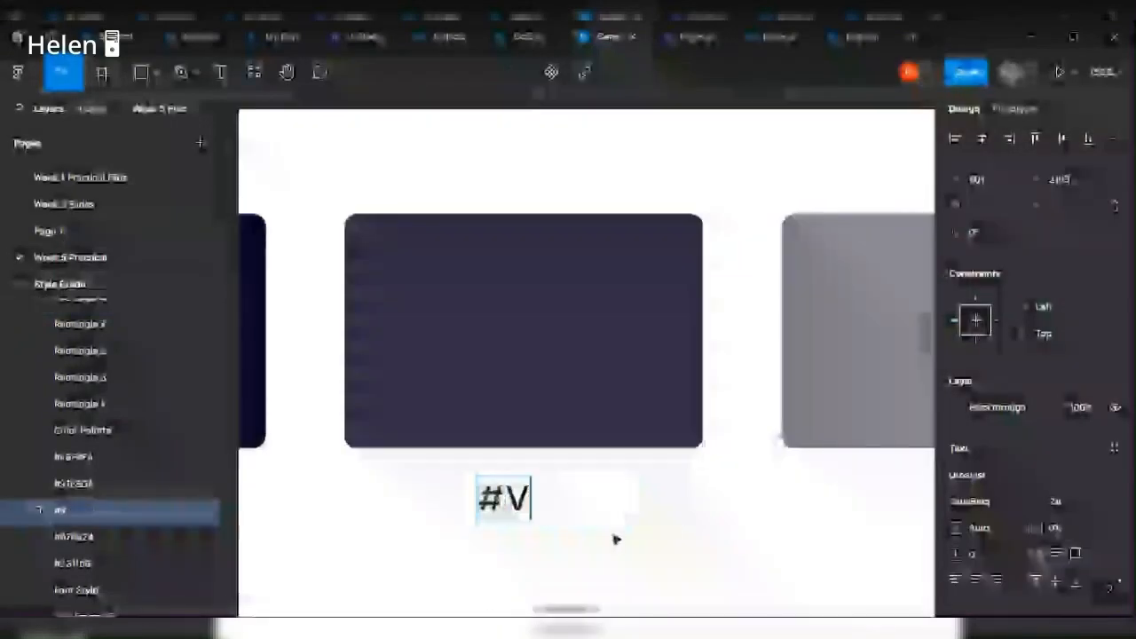
key(BackSpace)
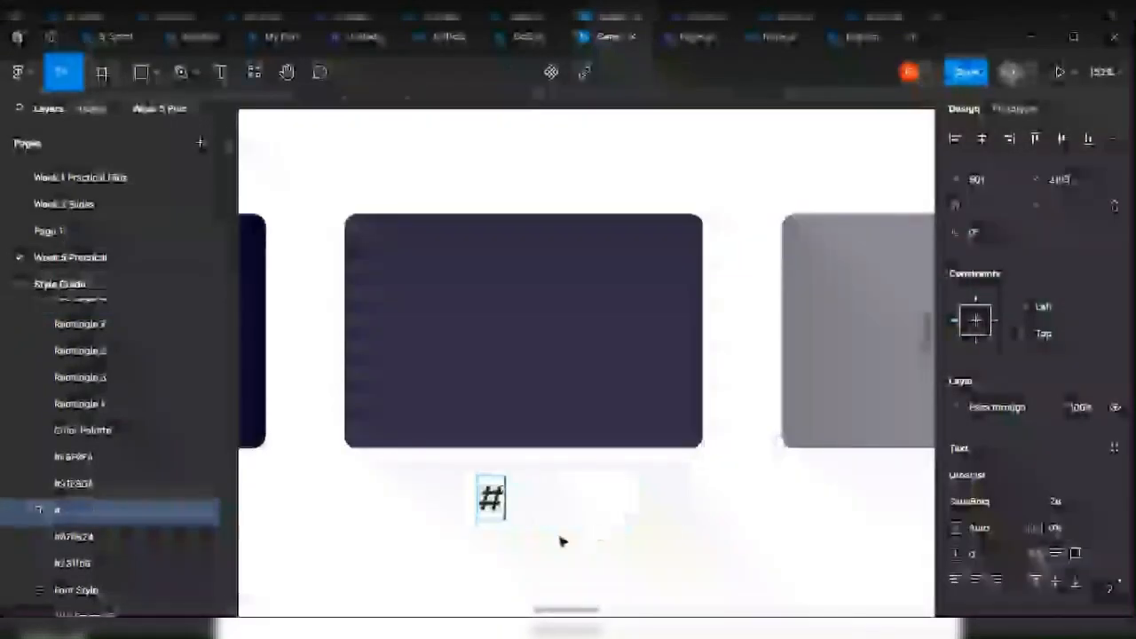
text(302F48)
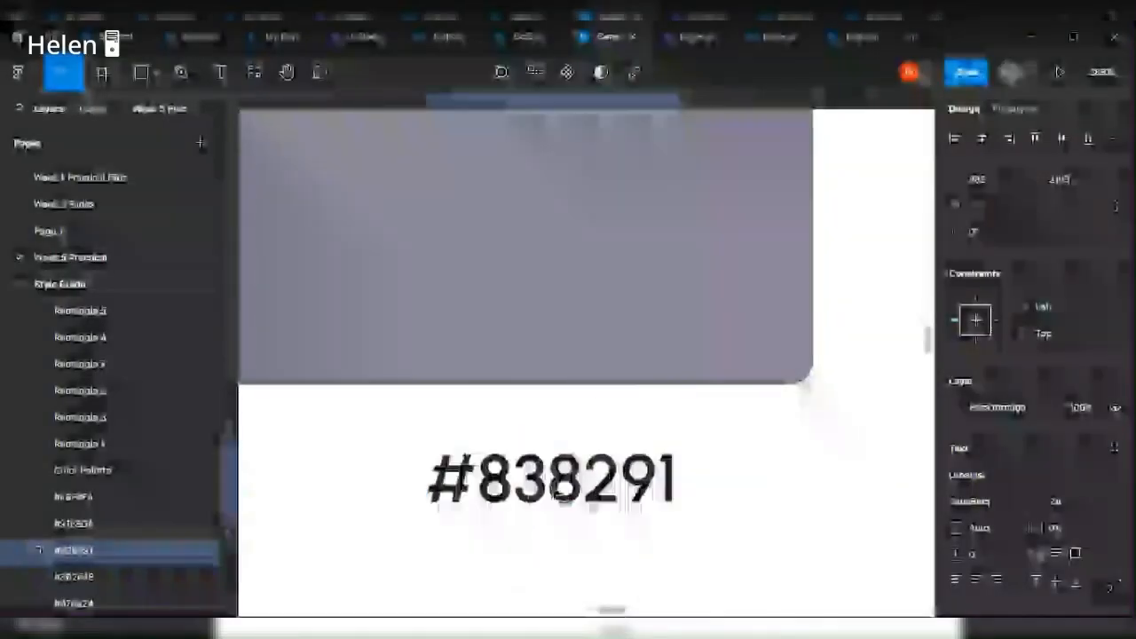
scroll(502, 486, down, 3)
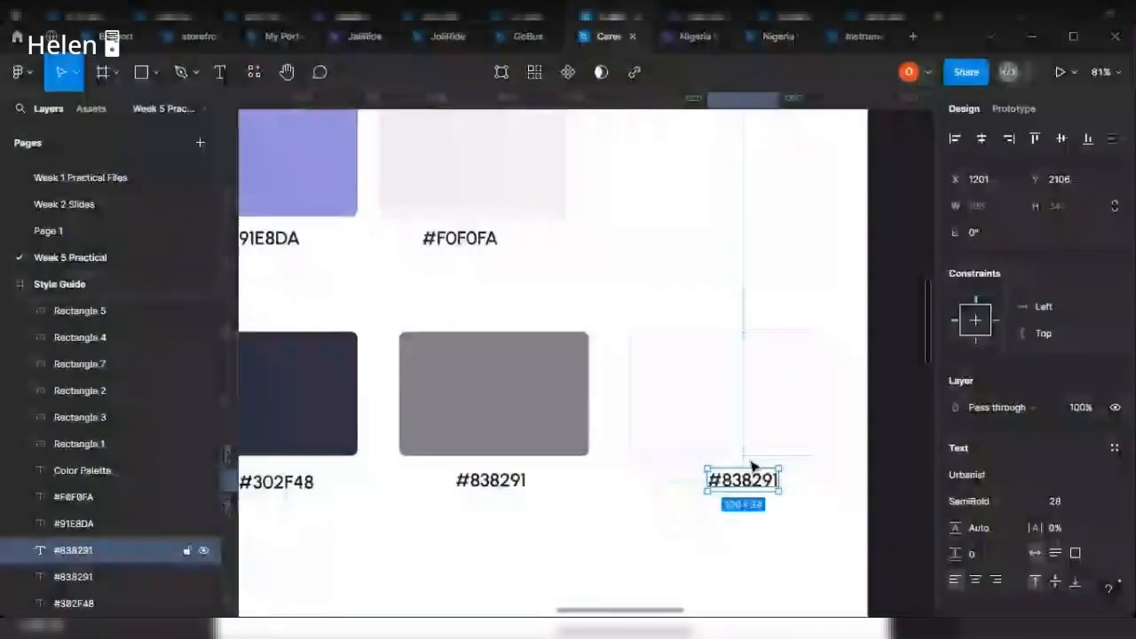
Change the copied label beneath the white swatch in the dark row to #FFFFFF, matching that swatch's fill.
click(754, 393)
click(990, 476)
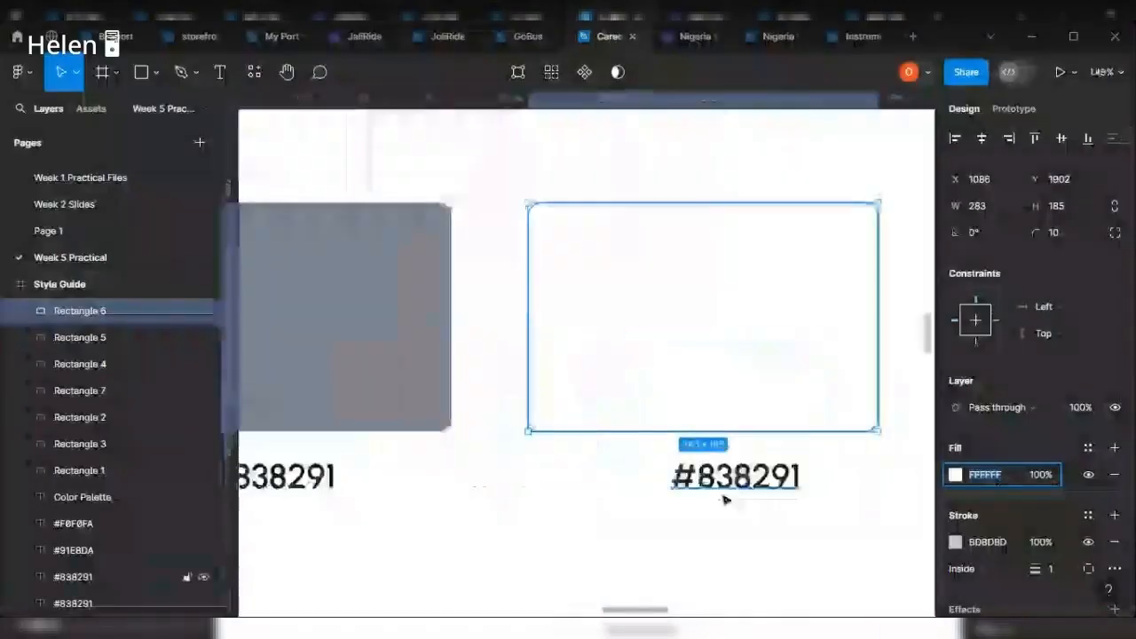
double_click(748, 477)
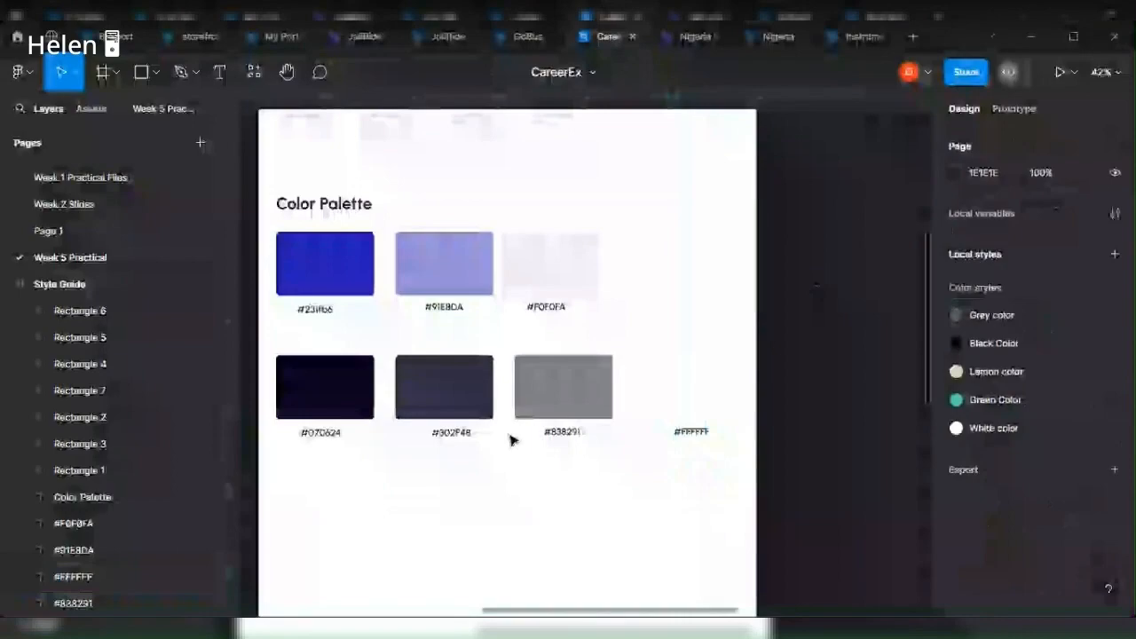
Wrap each swatch and its hex label together in its own auto layout frame across both palette rows.
scroll(510, 440, left, 3)
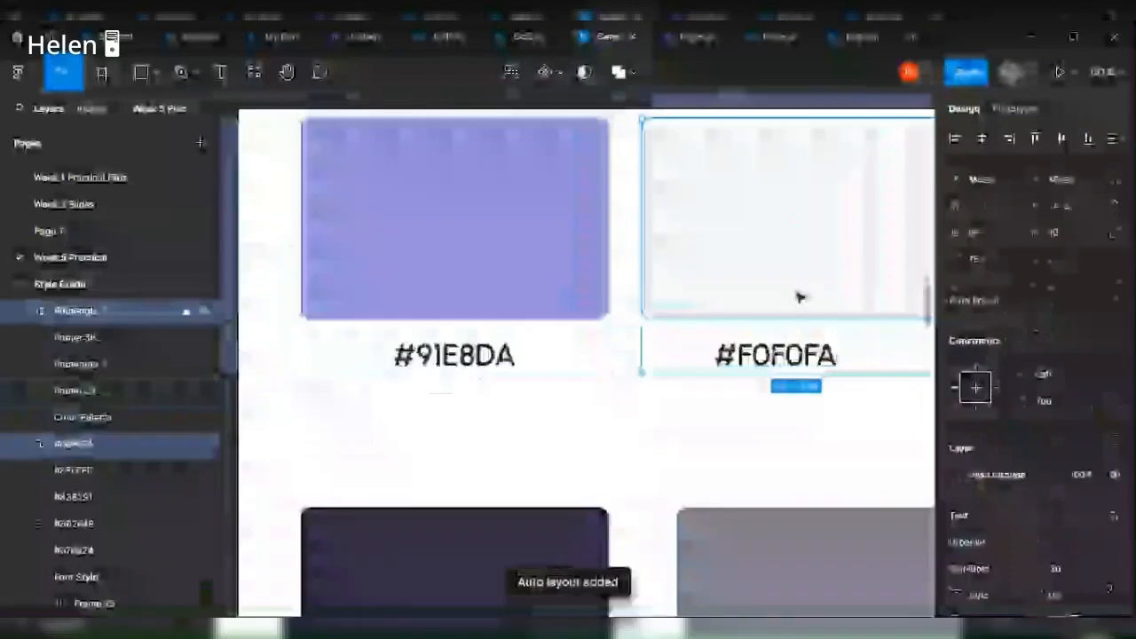
key(shift+a)
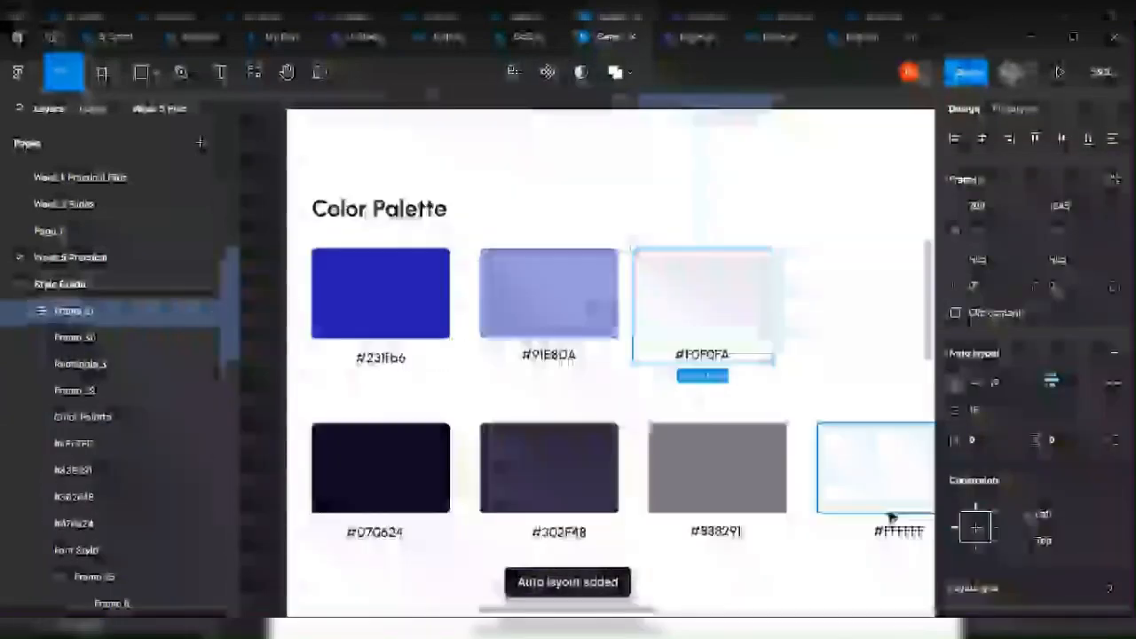
click(888, 515)
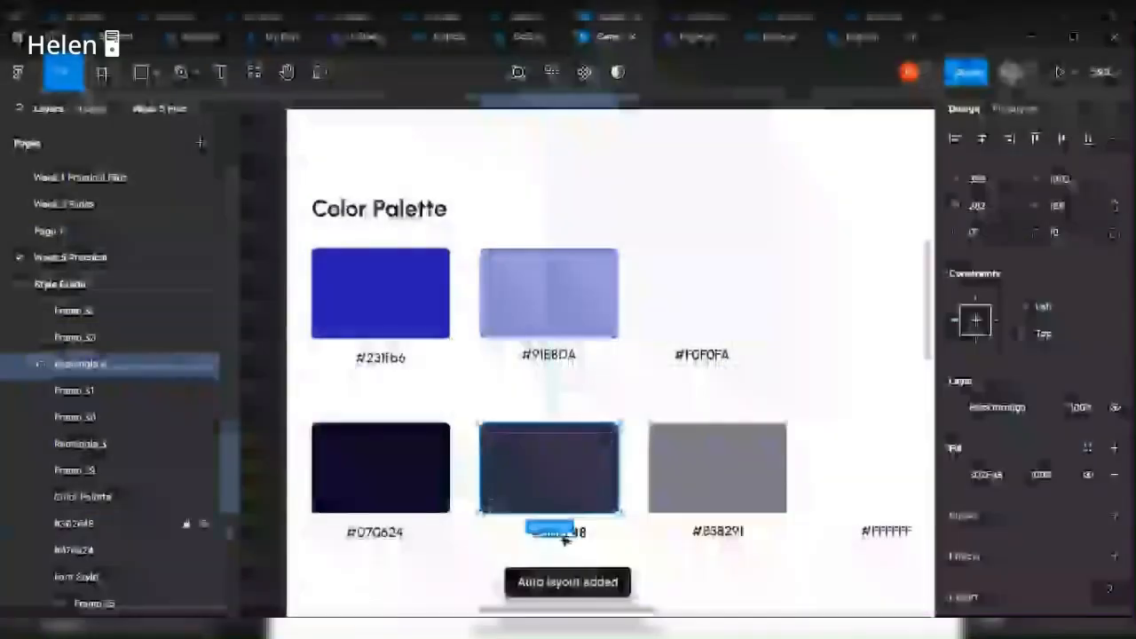
double_click(397, 538)
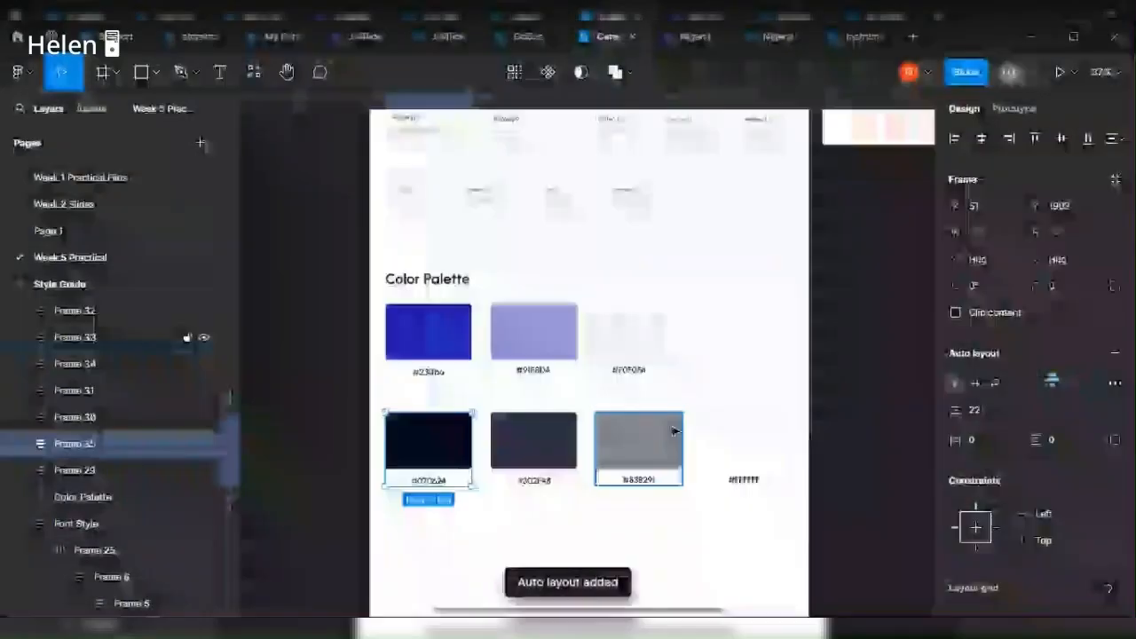
Set the vertical spacing between swatch and label to 20 in all seven palette frames.
click(825, 452)
drag(838, 531, 429, 339)
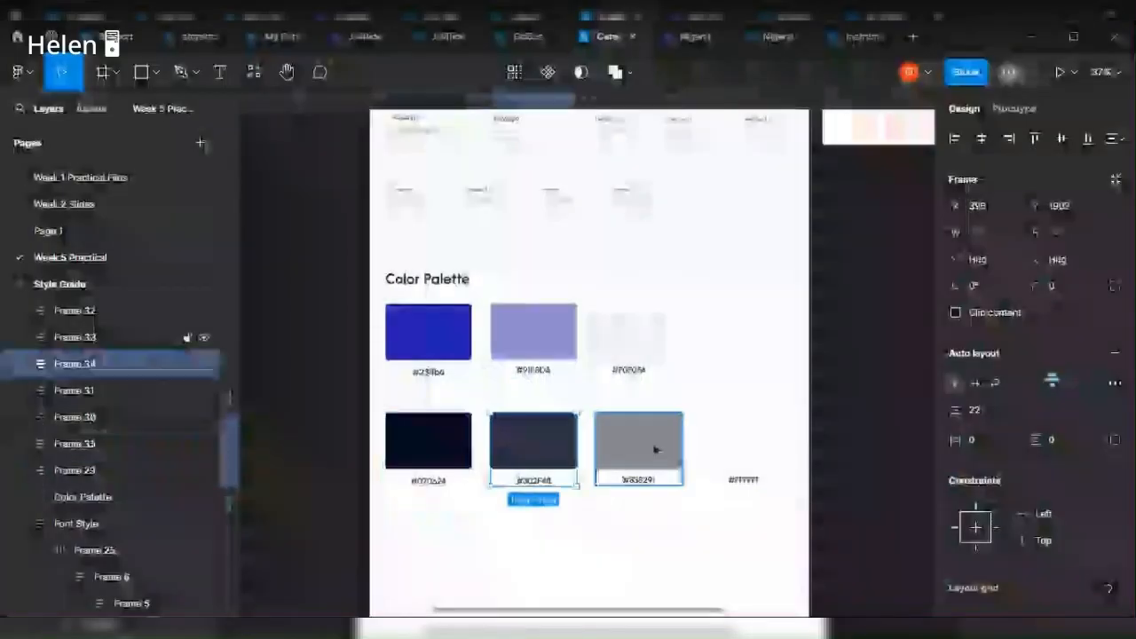
click(655, 450)
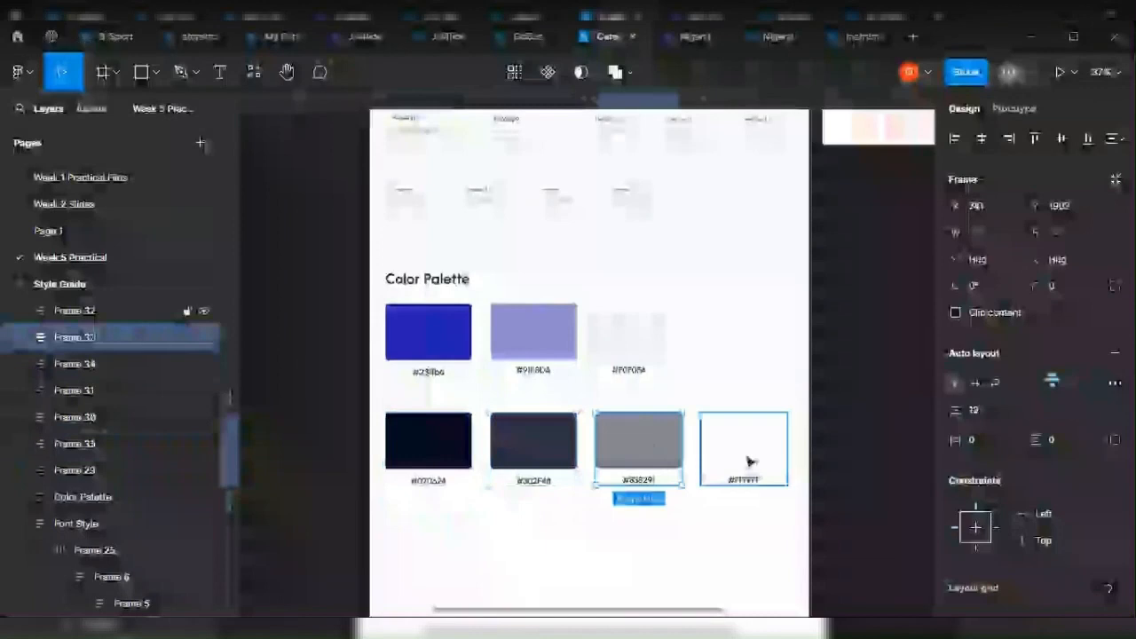
drag(789, 489, 383, 298)
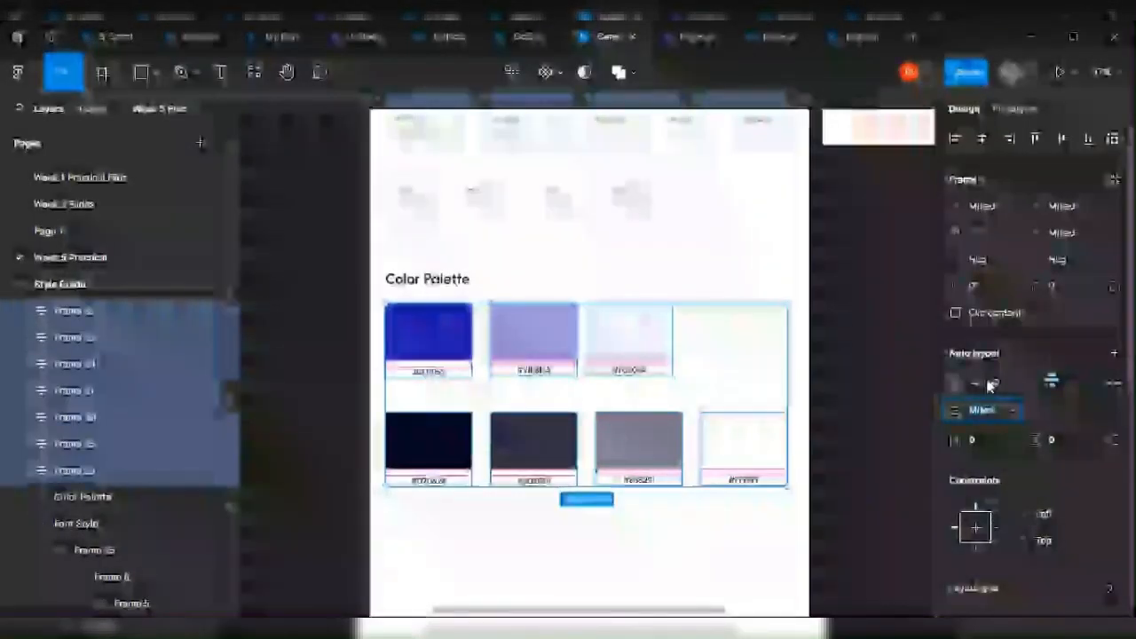
click(991, 384)
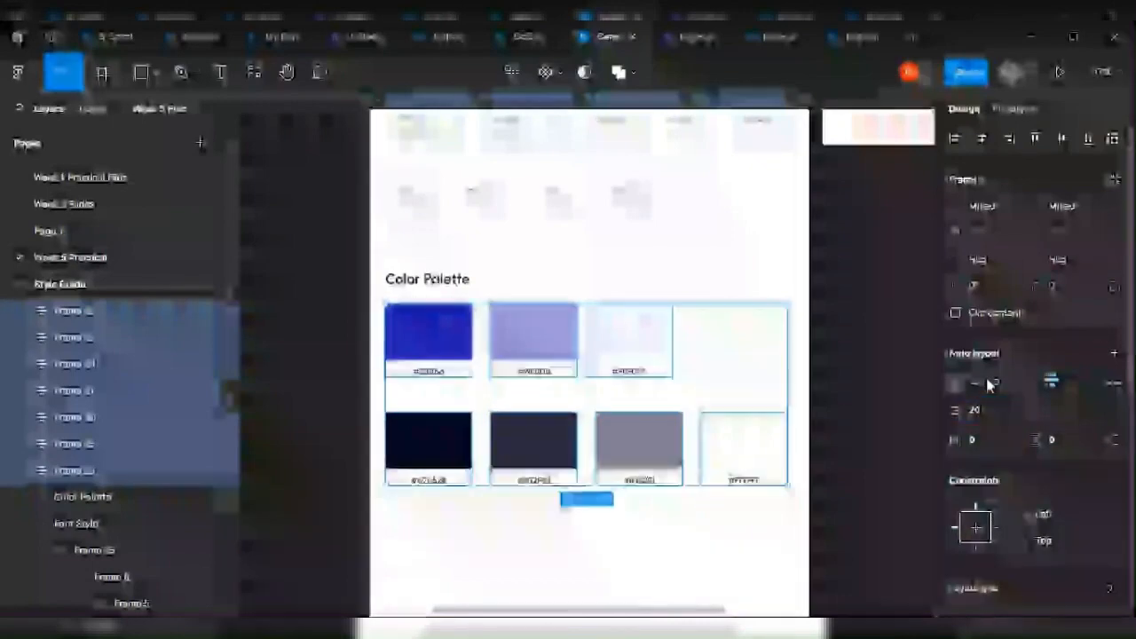
key(Escape)
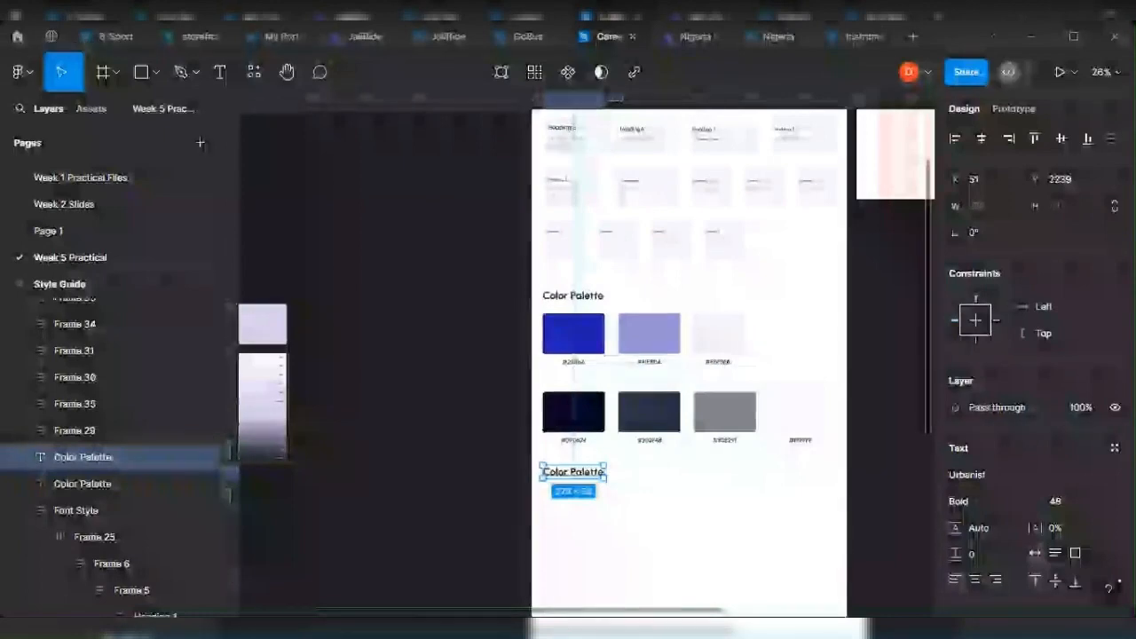
Change the copied Color Palette heading below the swatches to "Iconography & Illustration".
scroll(594, 502, up, 5)
double_click(536, 447)
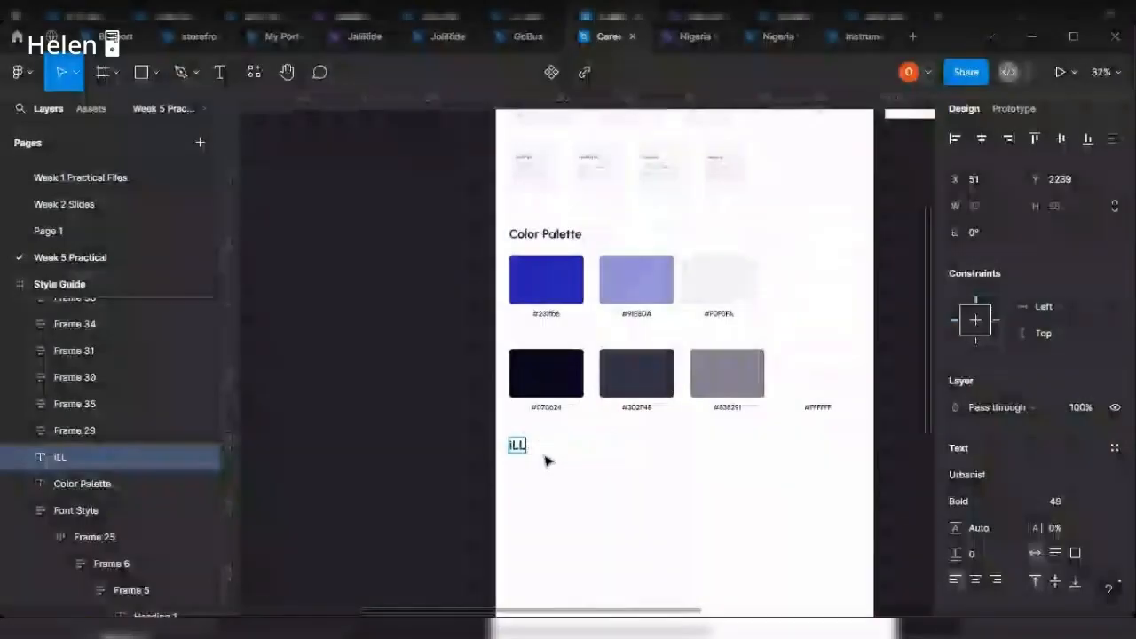
key(BackSpace)
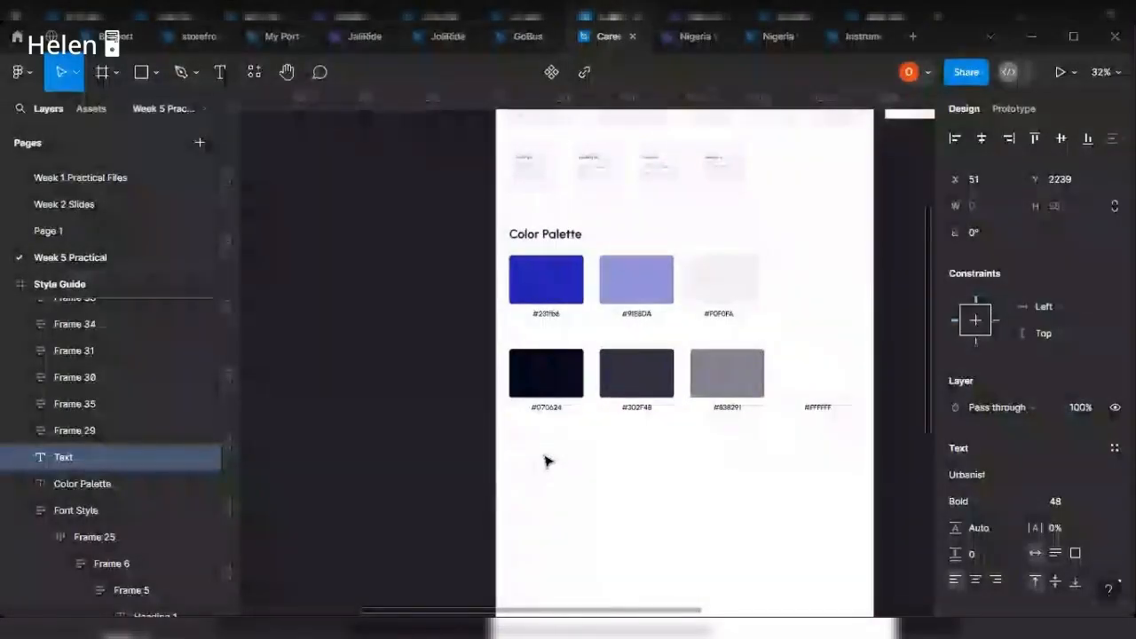
text(IC)
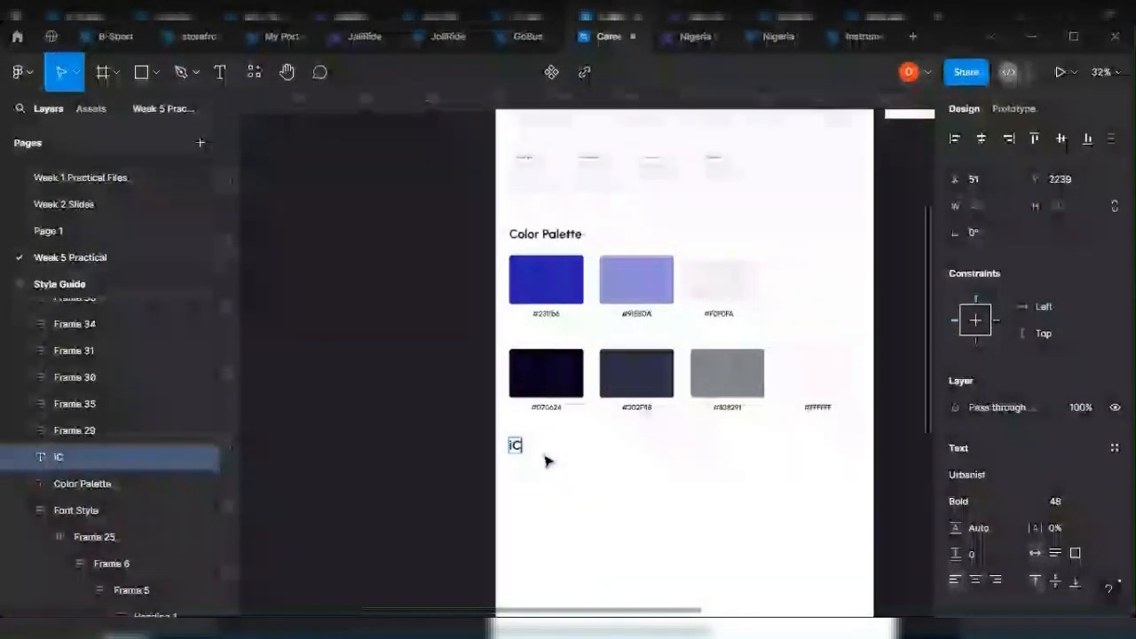
key(BackSpace)
key(BackSpace)
text(Iconog)
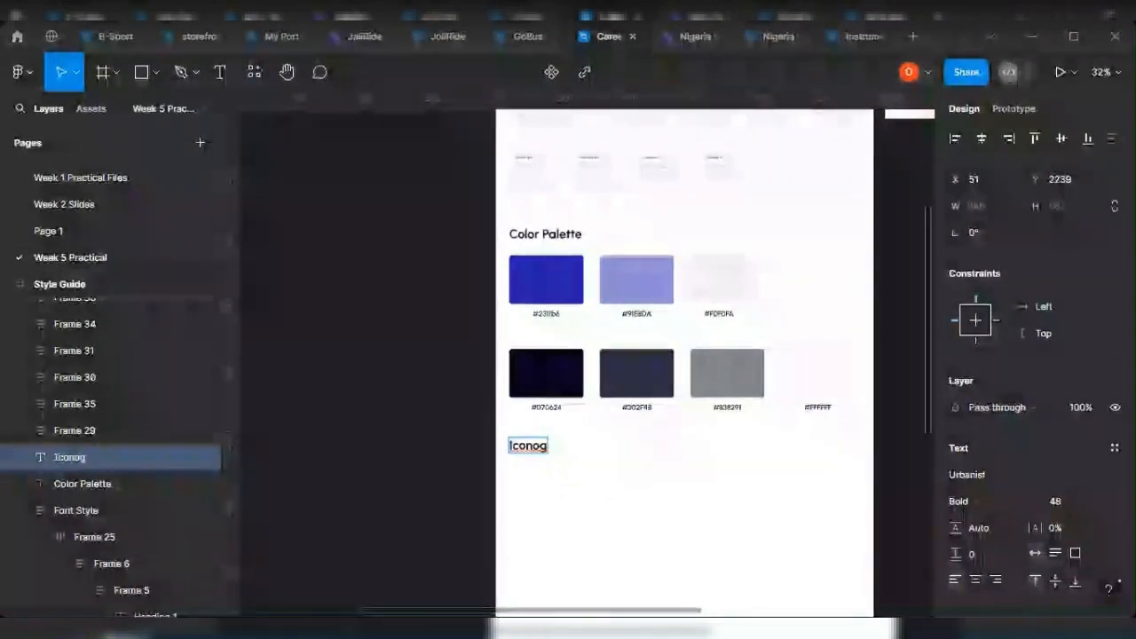
scroll(530, 480, up, 5)
text(ra)
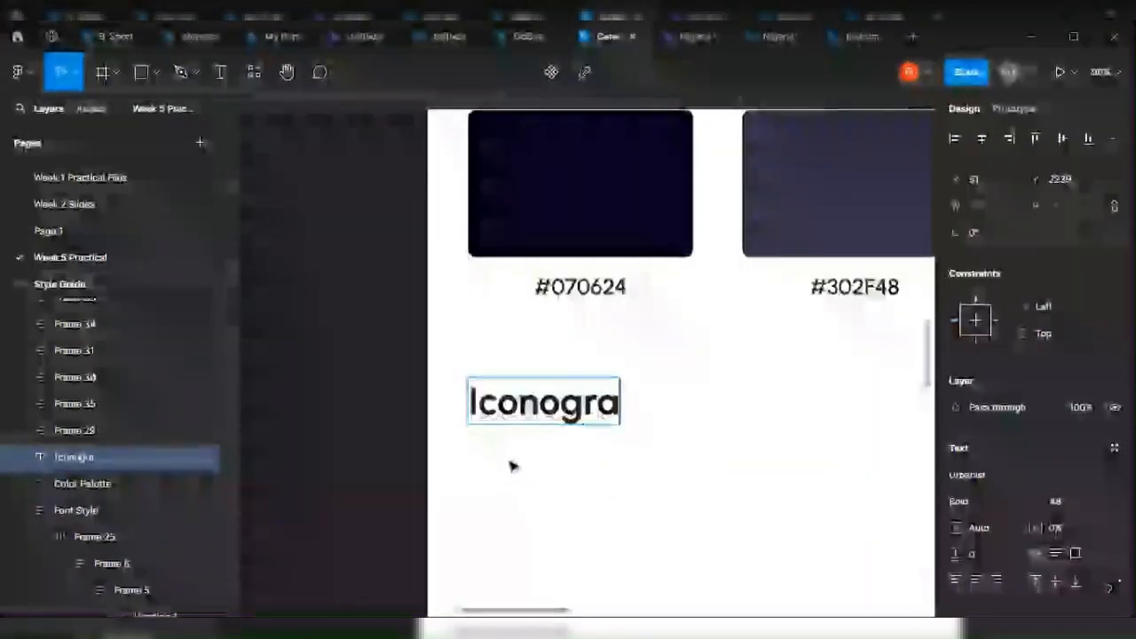
text(phy)
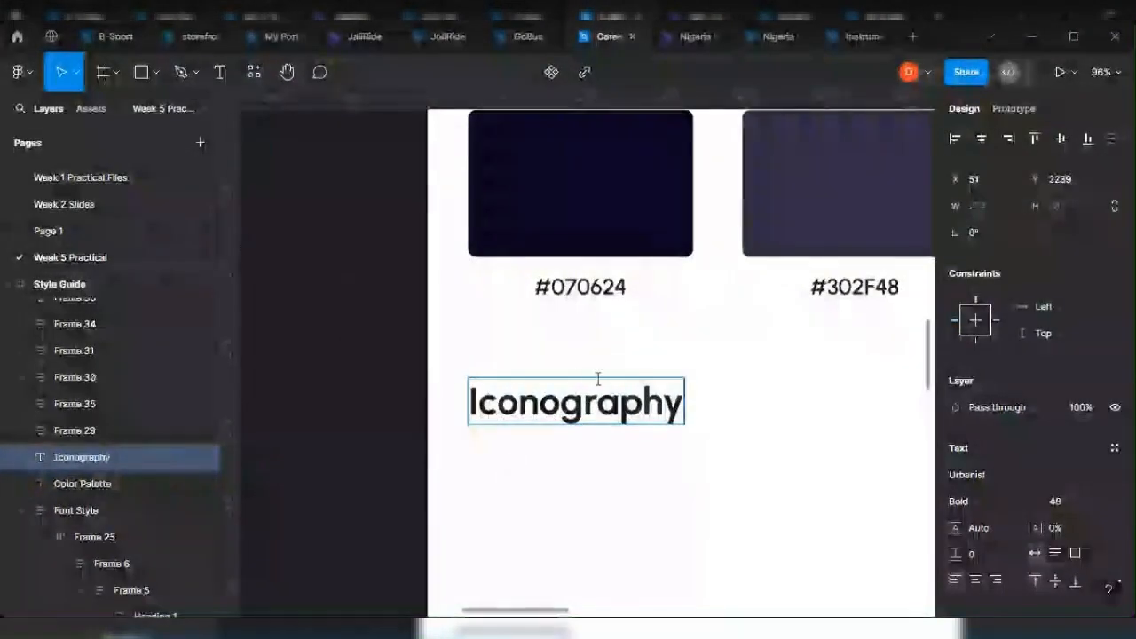
text( &)
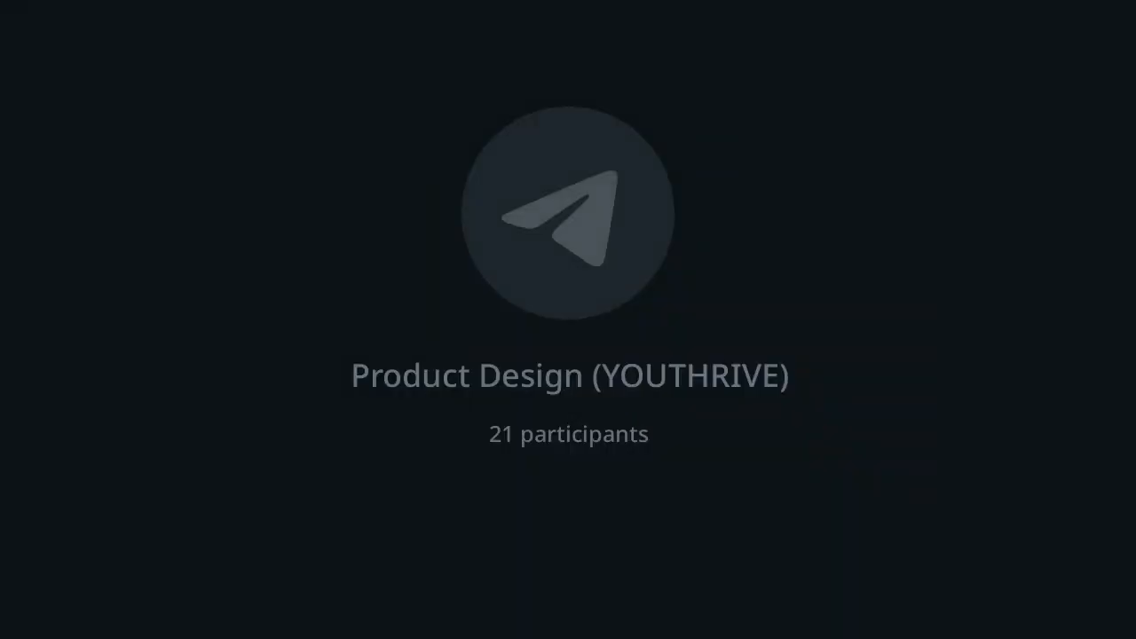
text(Illustration)
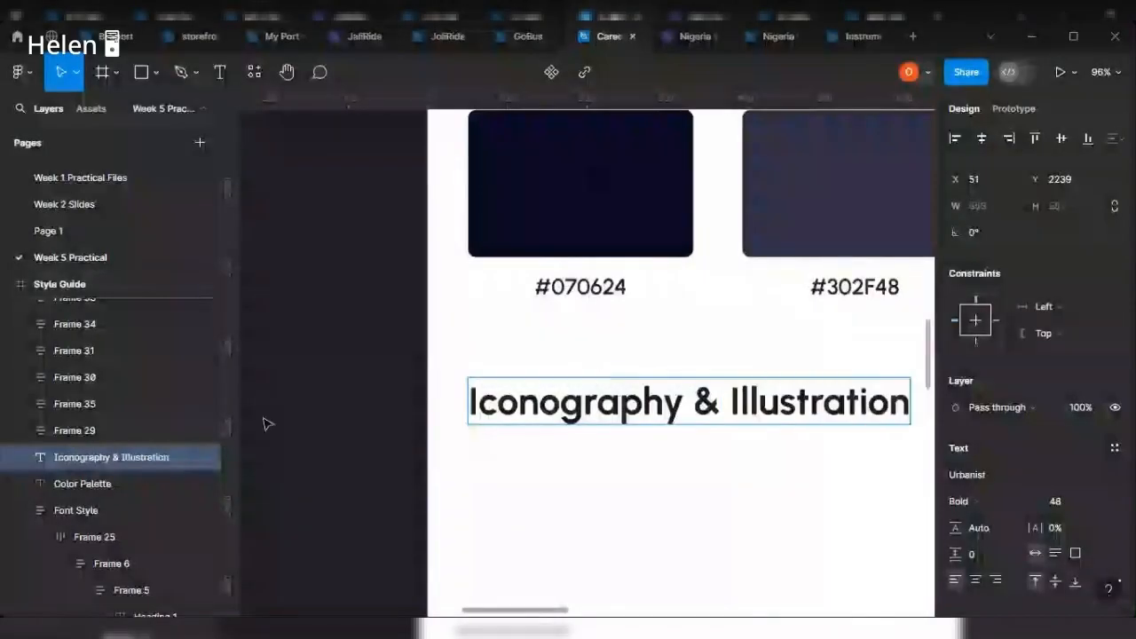
key(Escape)
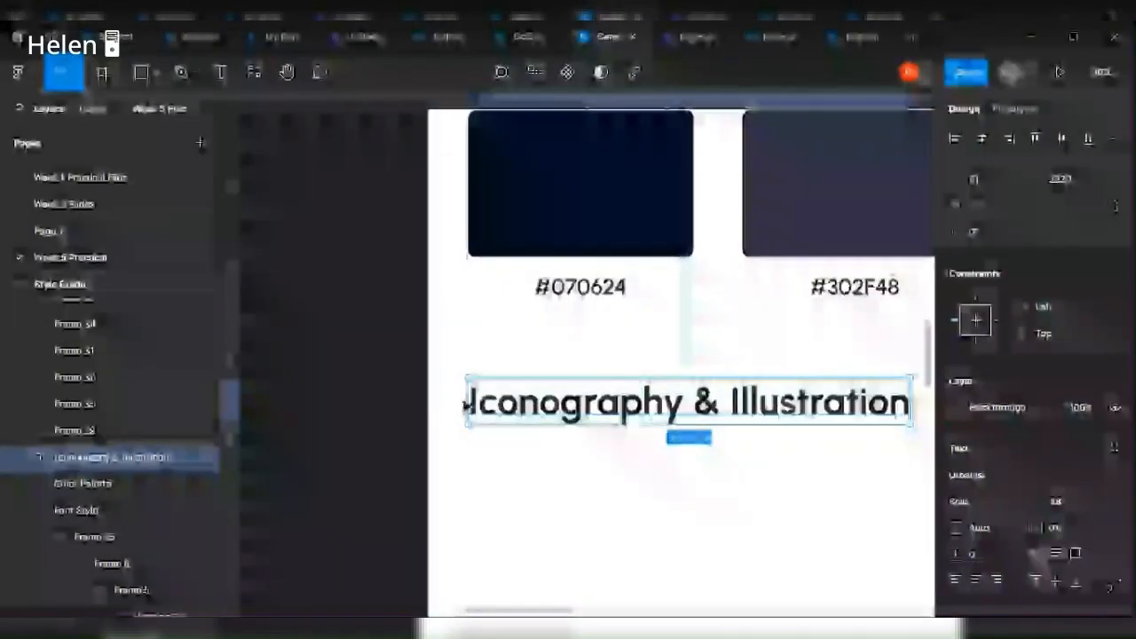
click(369, 466)
Duplicate the Iconography & Illustration heading beneath itself and style the copy as 24 px Medium text.
scroll(369, 466, down, 3)
scroll(368, 466, down, 4)
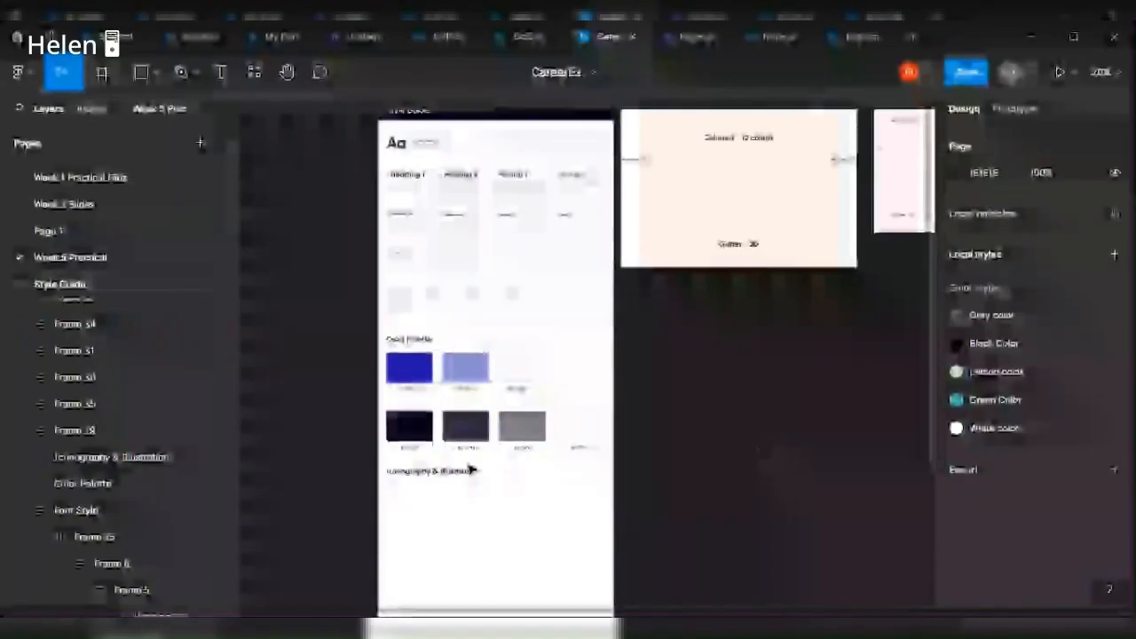
scroll(472, 464, down, 2)
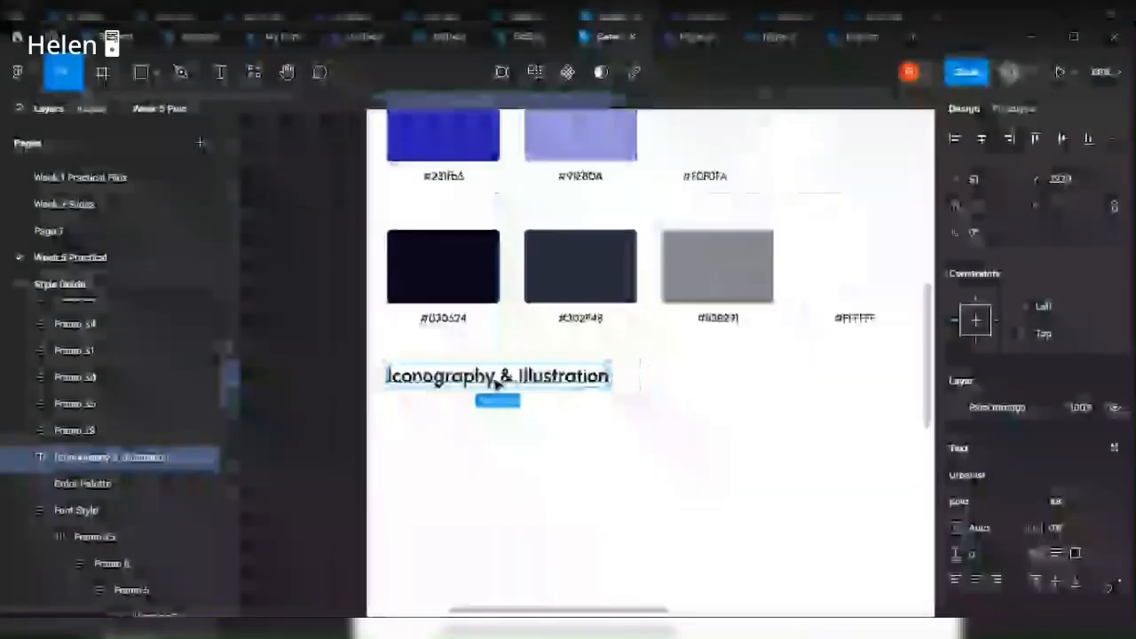
key(ctrl+d)
scroll(611, 438, up, 5)
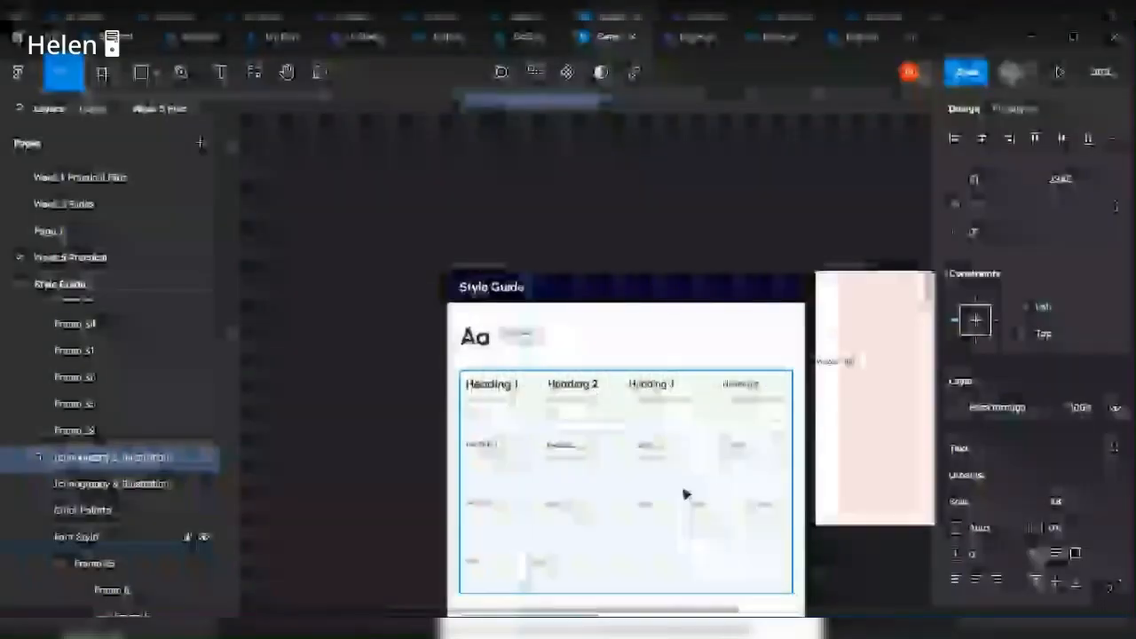
scroll(685, 494, up, 3)
scroll(583, 420, down, 3)
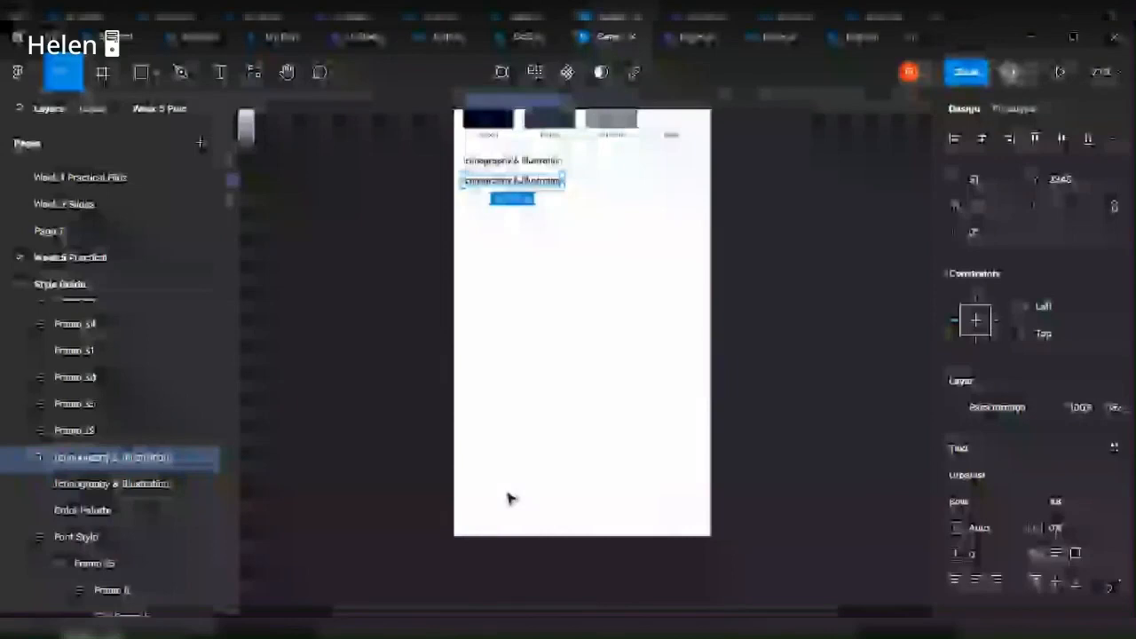
scroll(578, 405, up, 4)
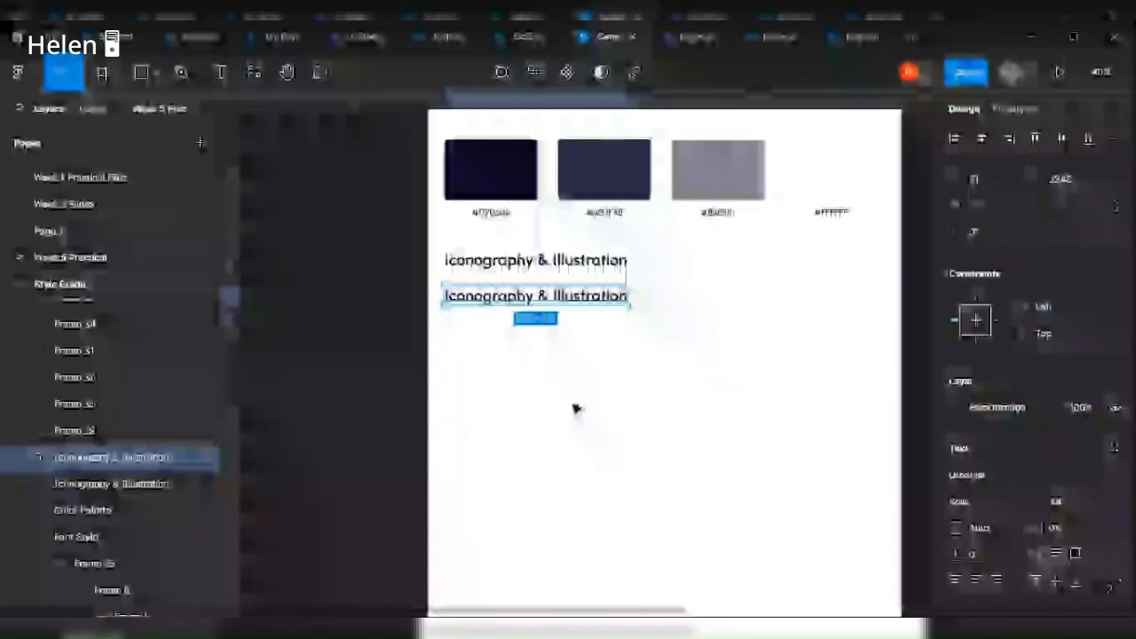
text(24)
click(964, 501)
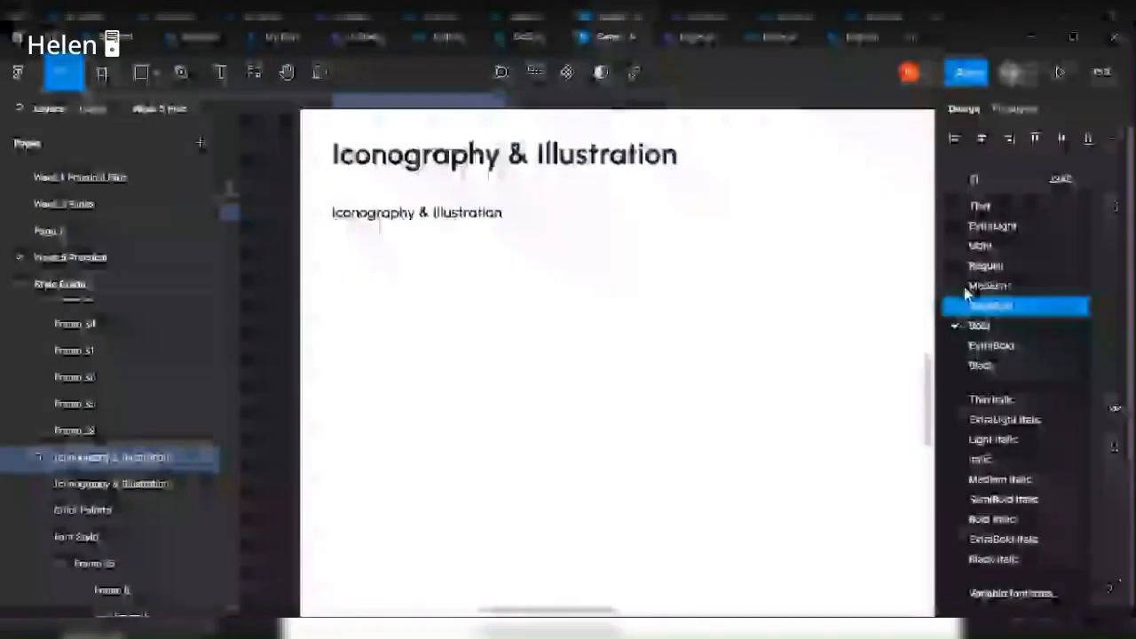
click(972, 296)
Replace the text of the smaller duplicate under the Iconography & Illustration heading with "Undraw.co".
key(shift+2)
double_click(408, 277)
text(U)
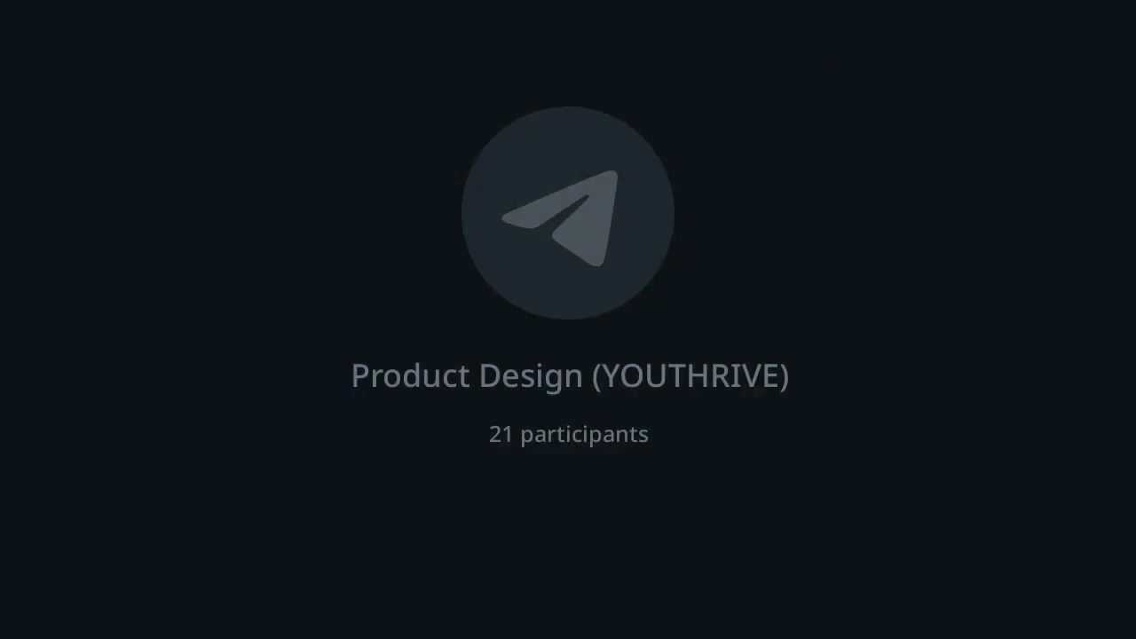
text(ndraw.co)
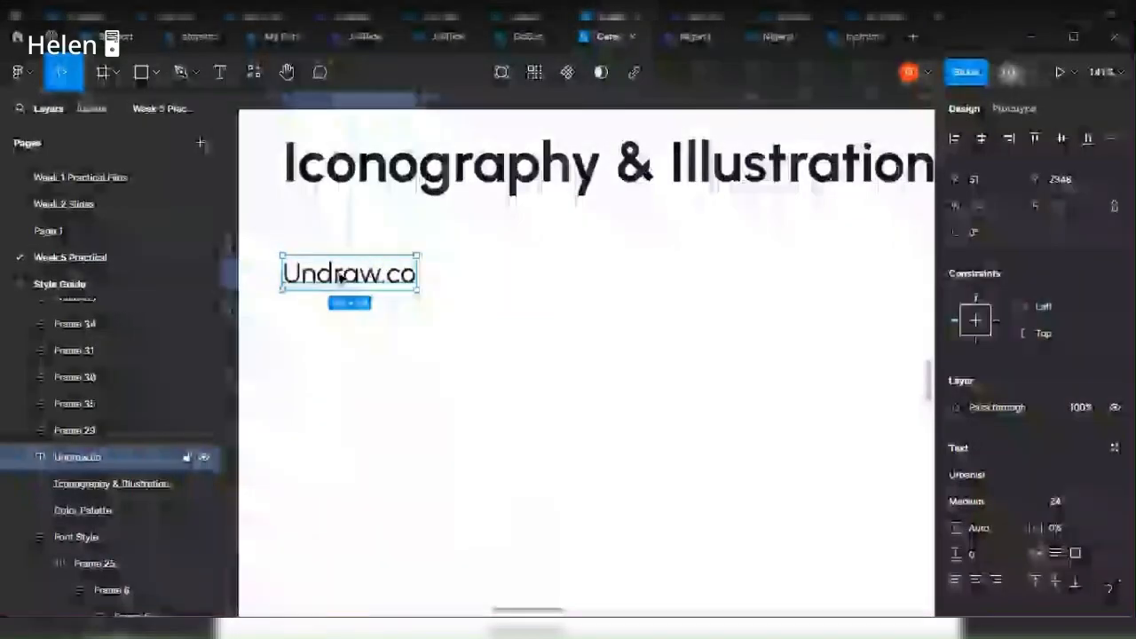
Copy the Undraw.co entry directly beneath itself and change the copy's text to "Storyset".
drag(341, 278, 339, 308)
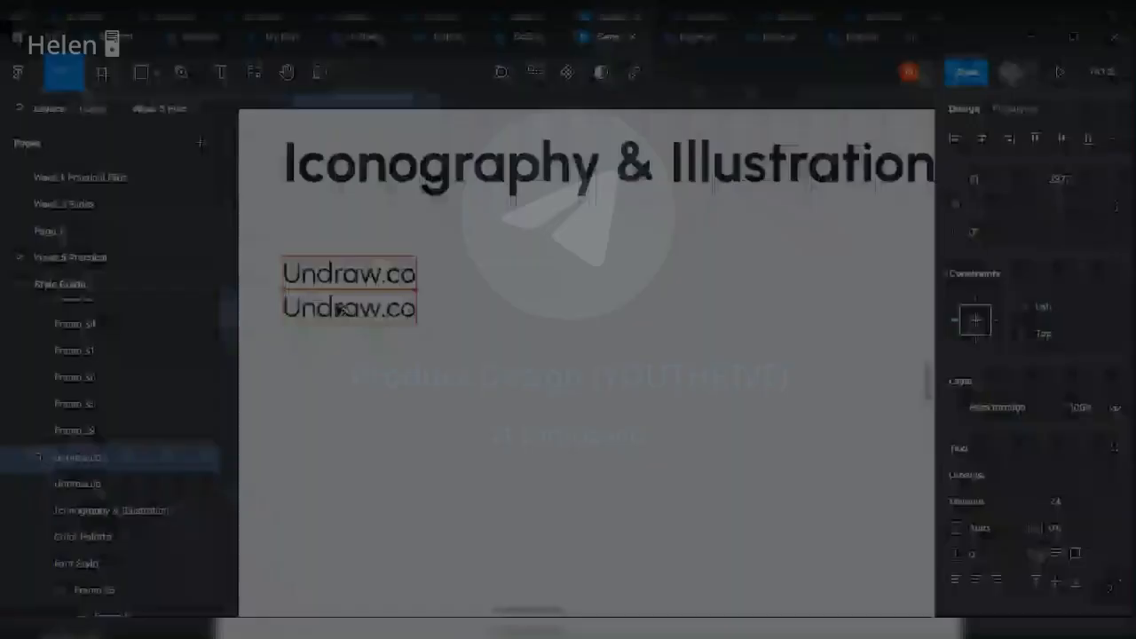
double_click(338, 308)
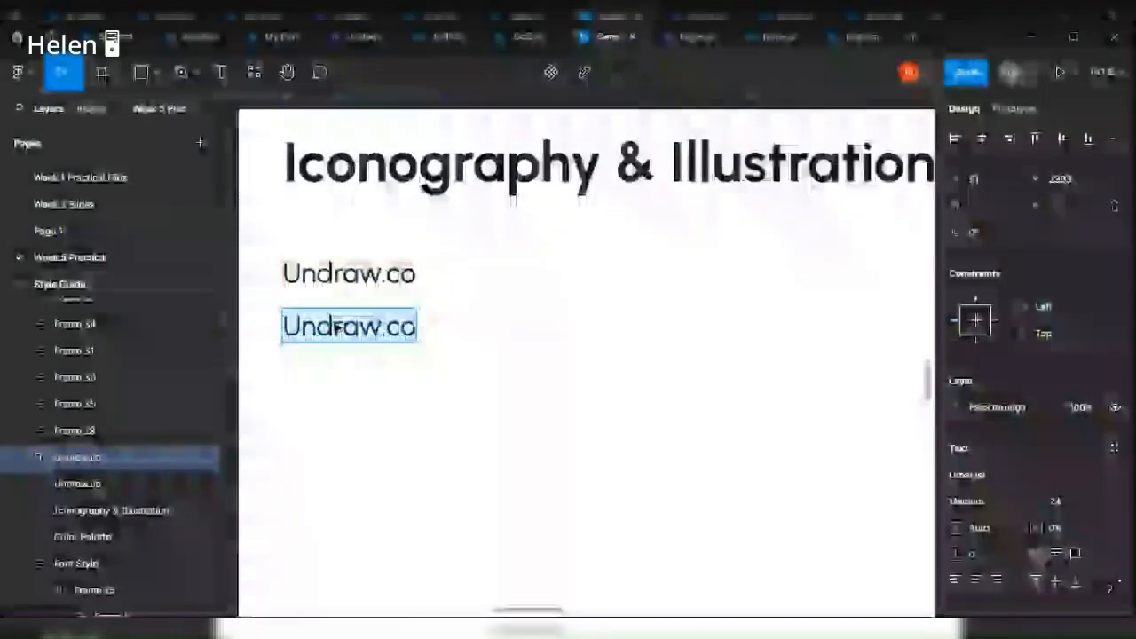
text(Storys)
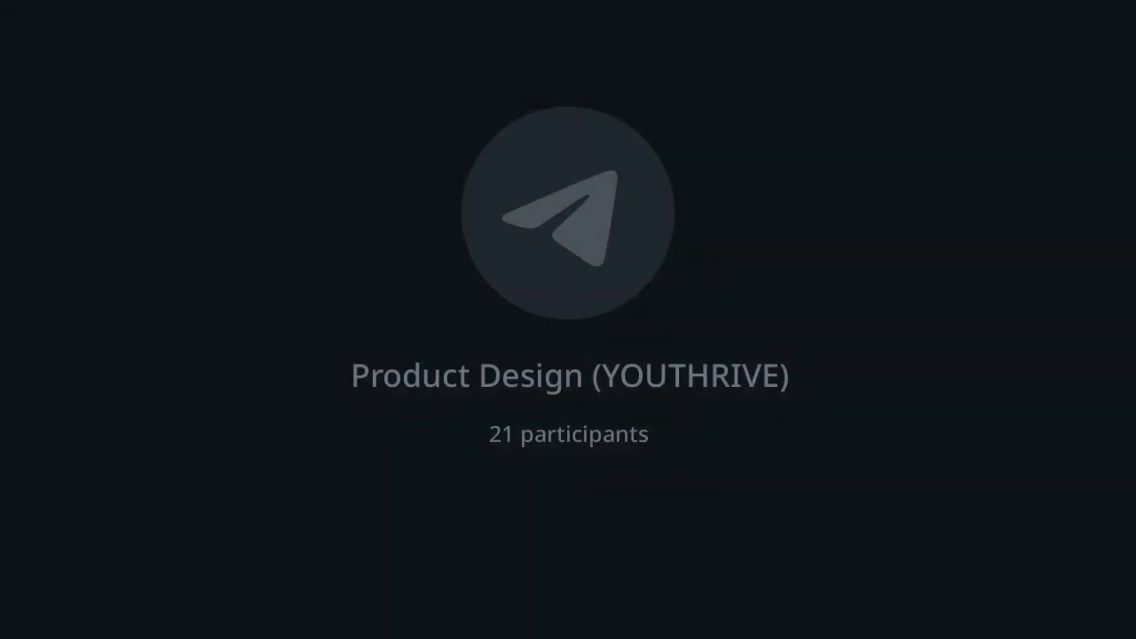
text(et)
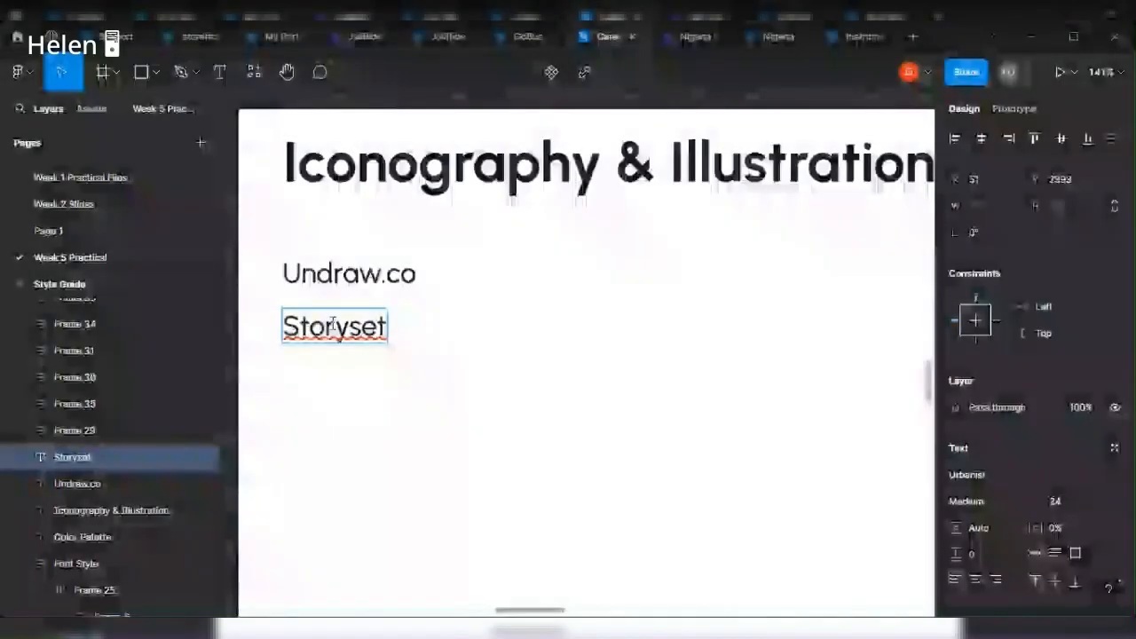
click(400, 375)
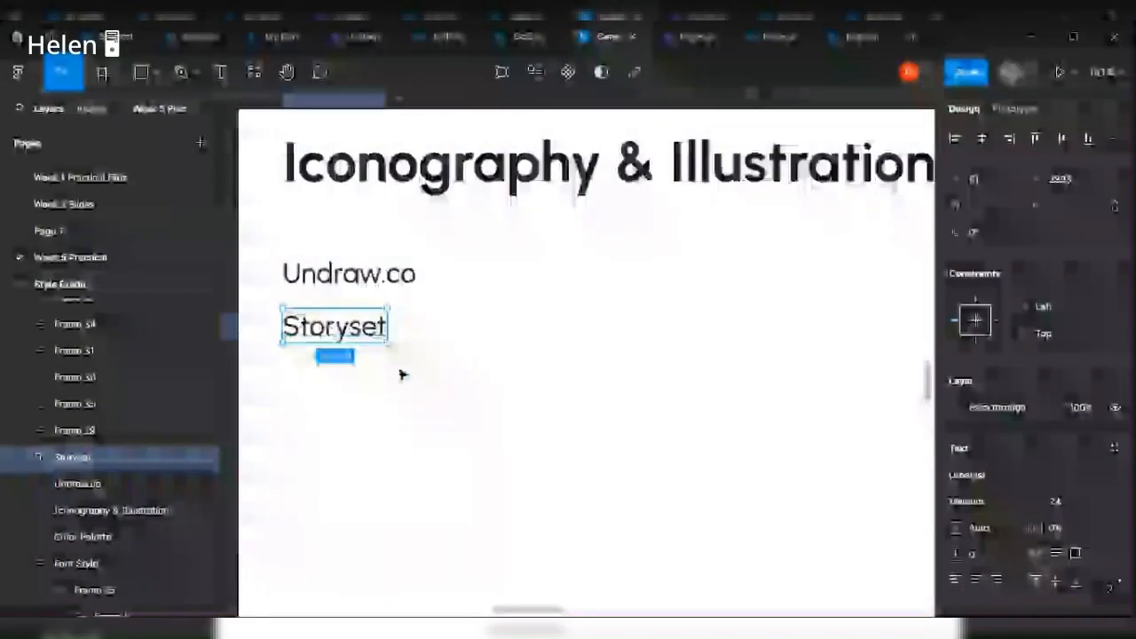
Copy the Storyset entry directly beneath itself and change the copy's text to "Freepiks".
drag(340, 328, 341, 382)
double_click(340, 382)
text(Freepiks)
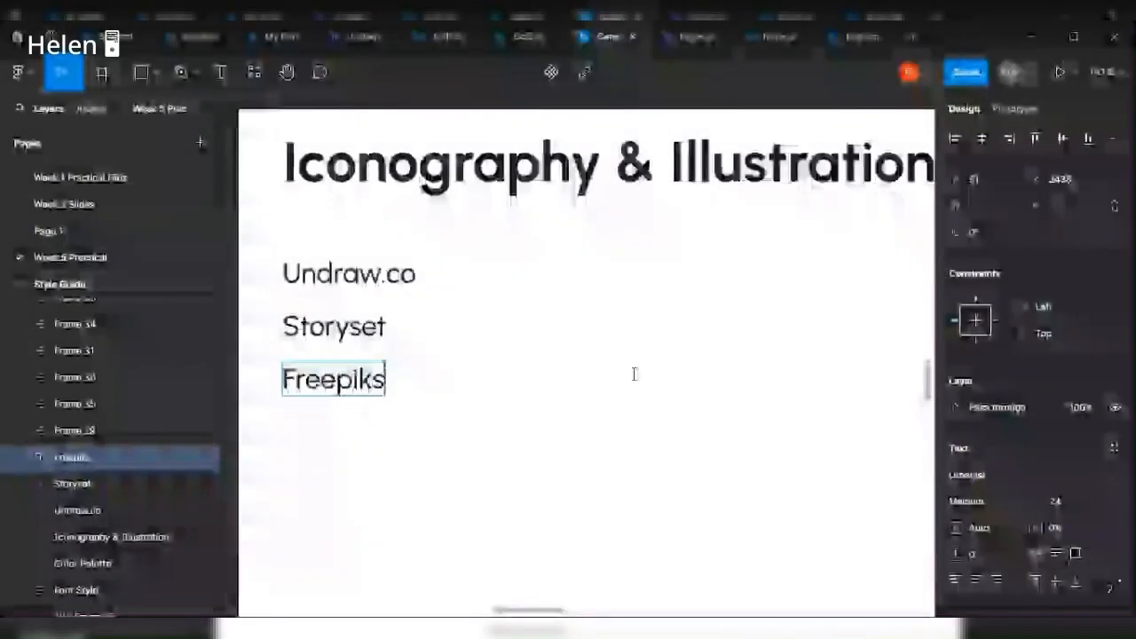
Copy the Freepiks entry directly beneath itself and change the copy's text to "Lottiesflies".
drag(341, 383, 342, 431)
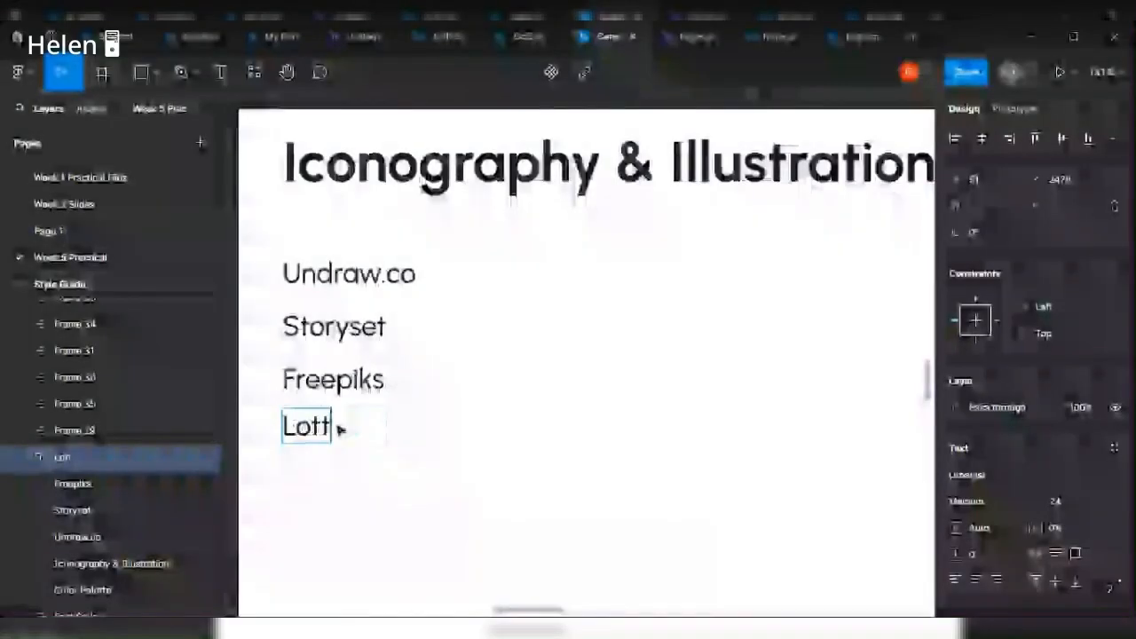
text(iesfile)
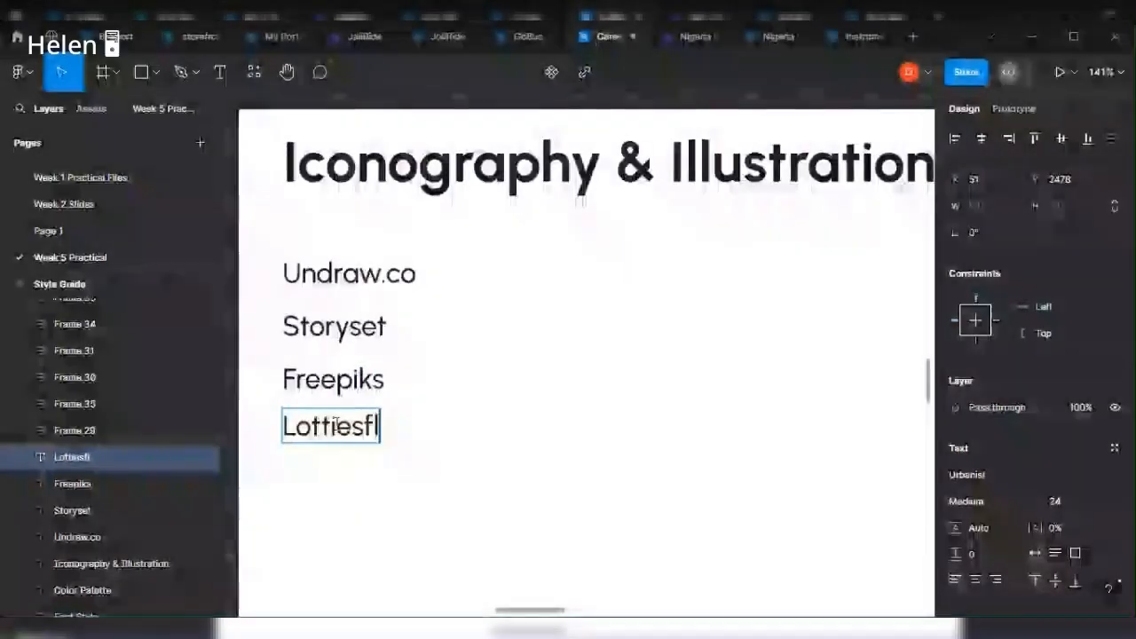
text(iesfl)
key(Escape)
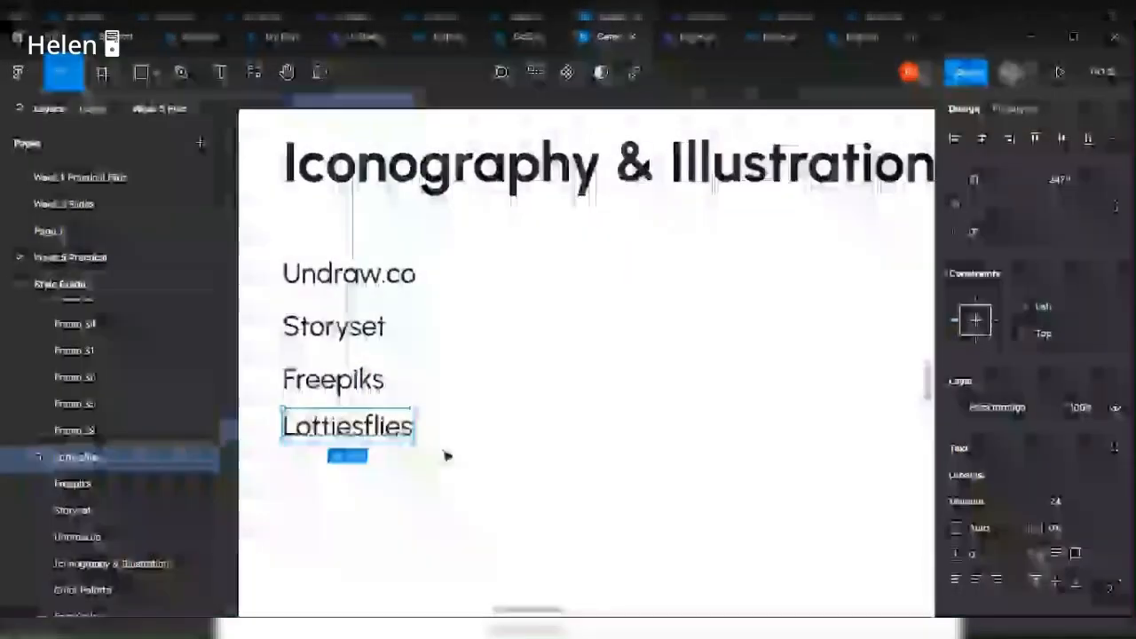
Copy the Lottiesflies entry directly beneath itself and change the copy's text to "Vector.com".
drag(351, 427, 351, 457)
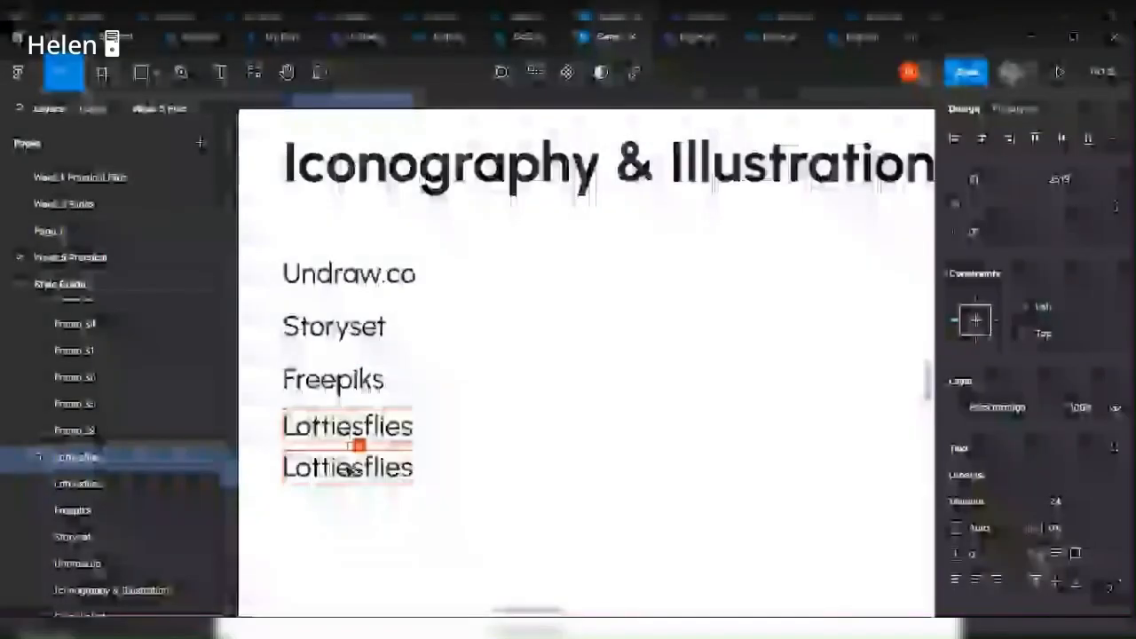
click(461, 434)
double_click(379, 475)
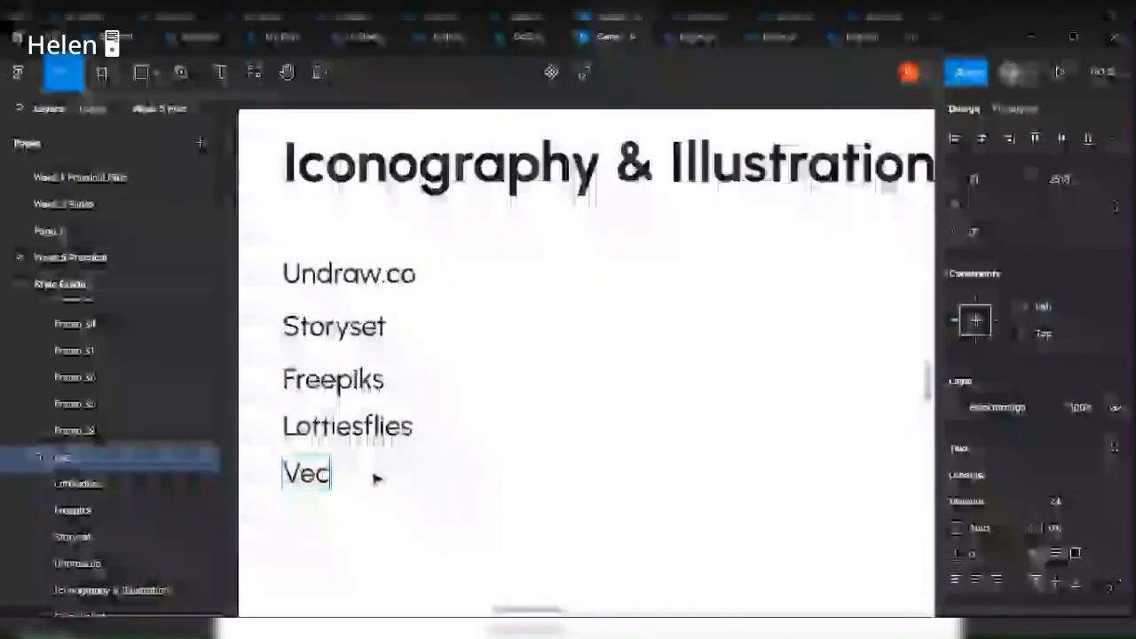
text(tor.com)
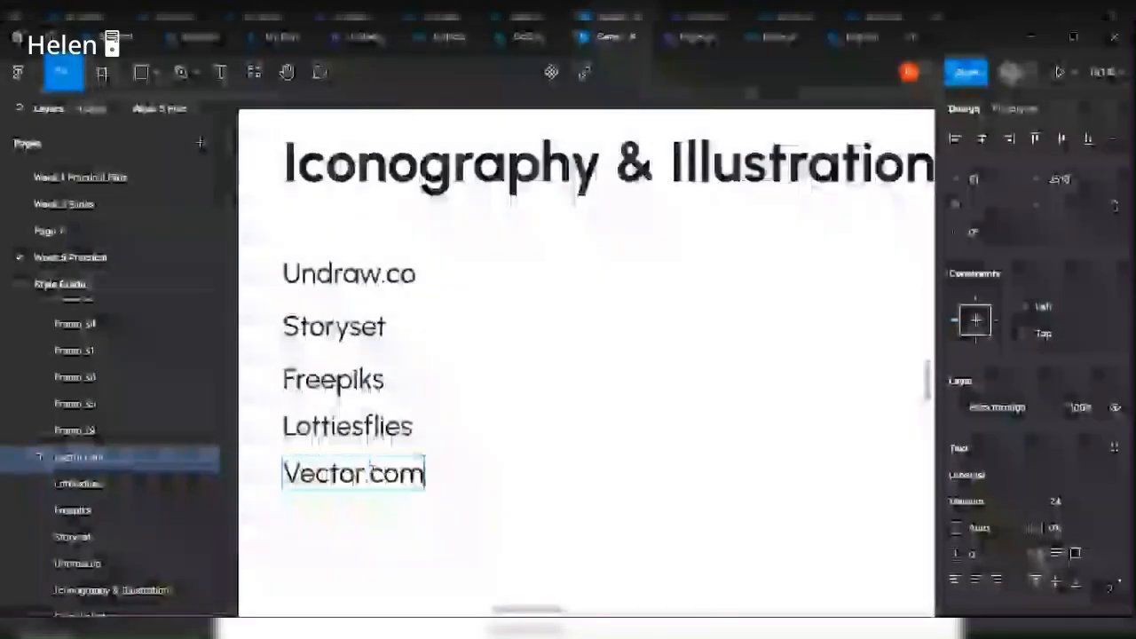
key(Escape)
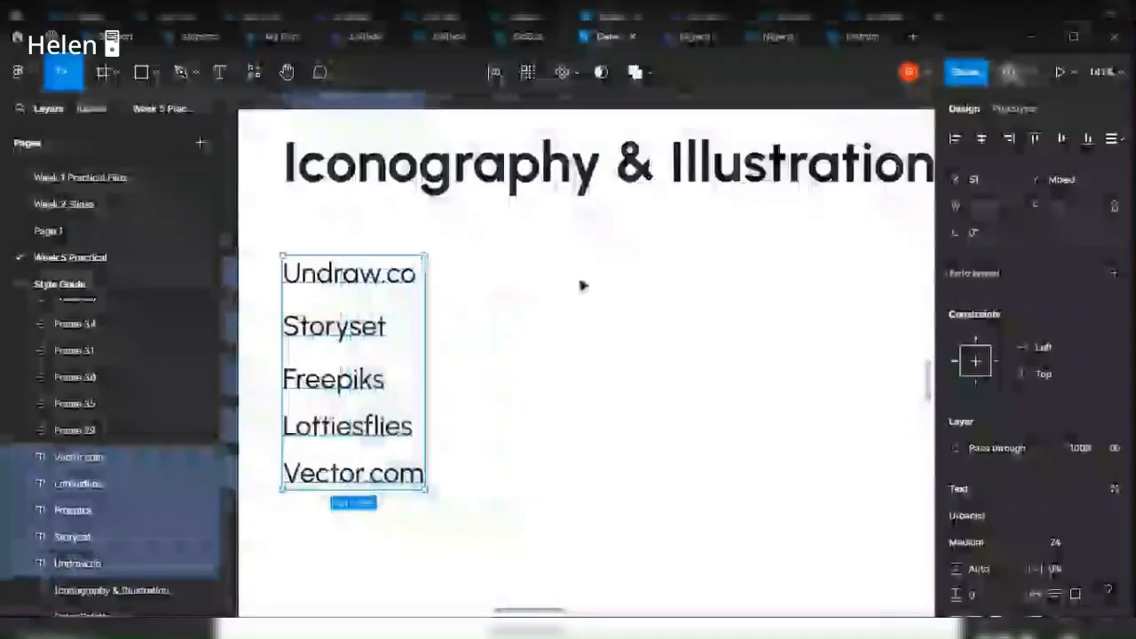
Copy the Vector.com entry directly beneath itself and change the copy's text to "Figma Community".
click(584, 284)
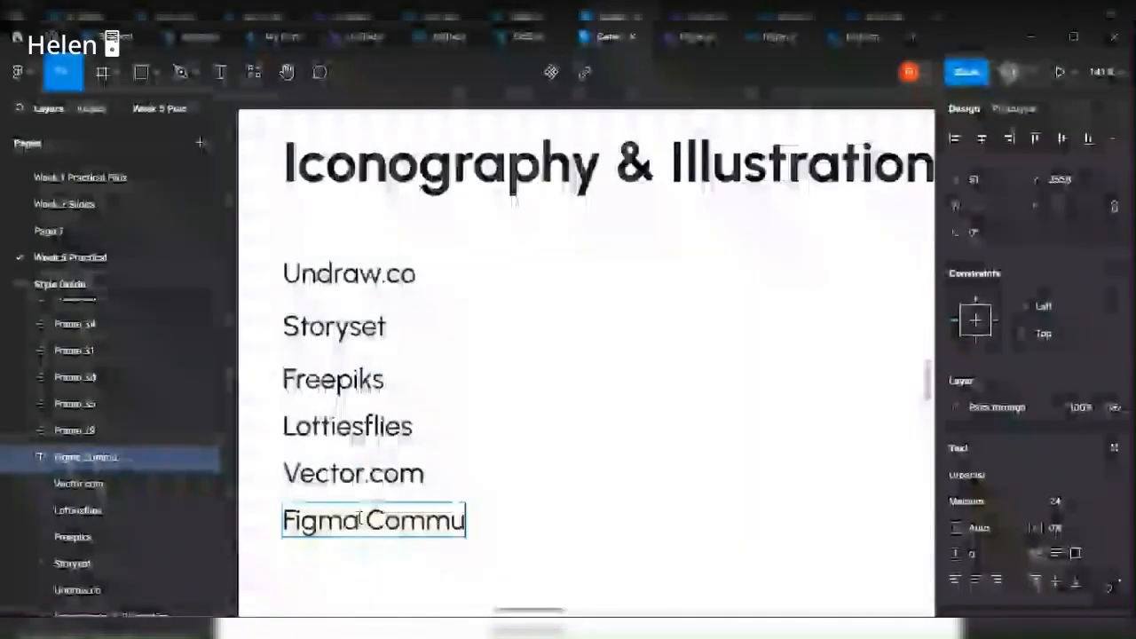
text(nity)
key(Escape)
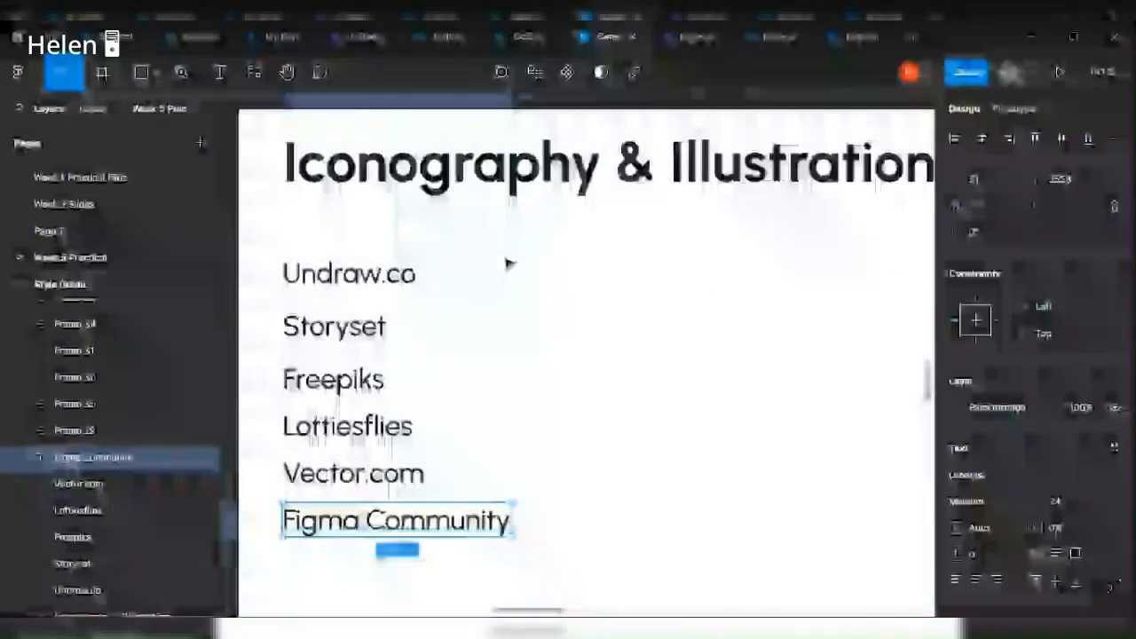
Stack the six resource entries in a vertical auto layout and duplicate the list as a second column beside it.
click(584, 421)
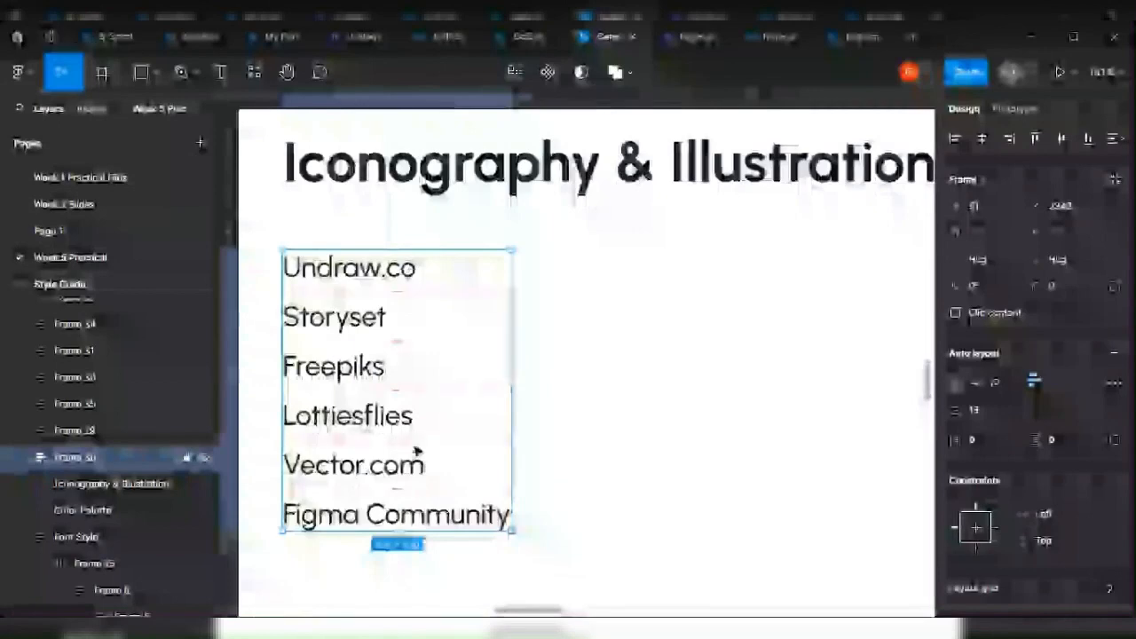
click(520, 442)
scroll(514, 441, down, 3)
click(453, 407)
scroll(479, 402, up, 3)
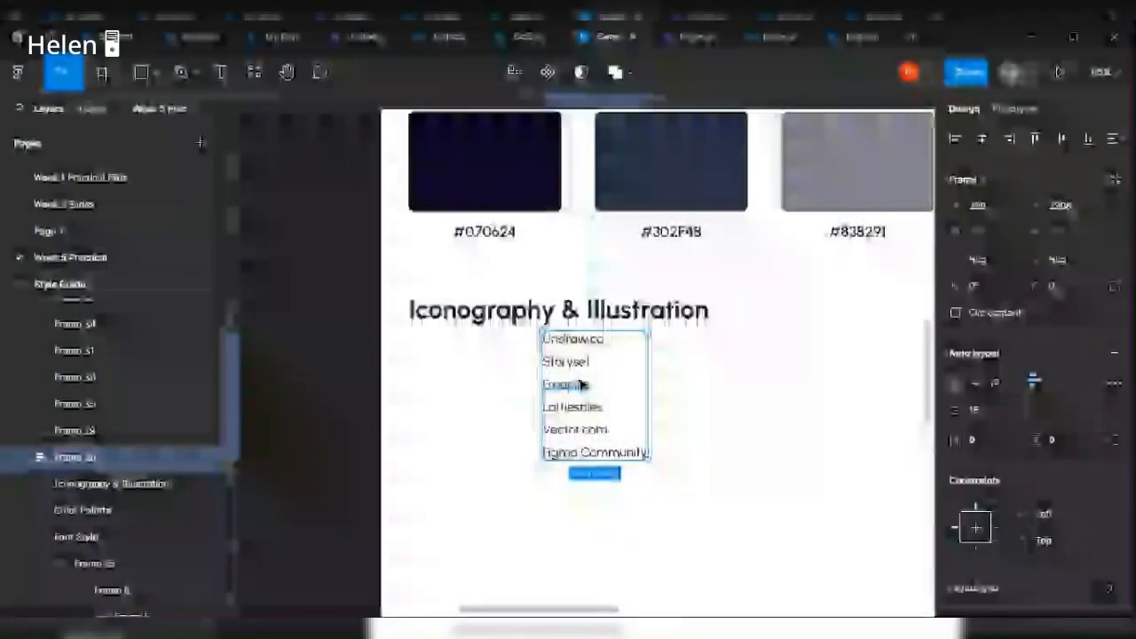
drag(506, 397, 611, 414)
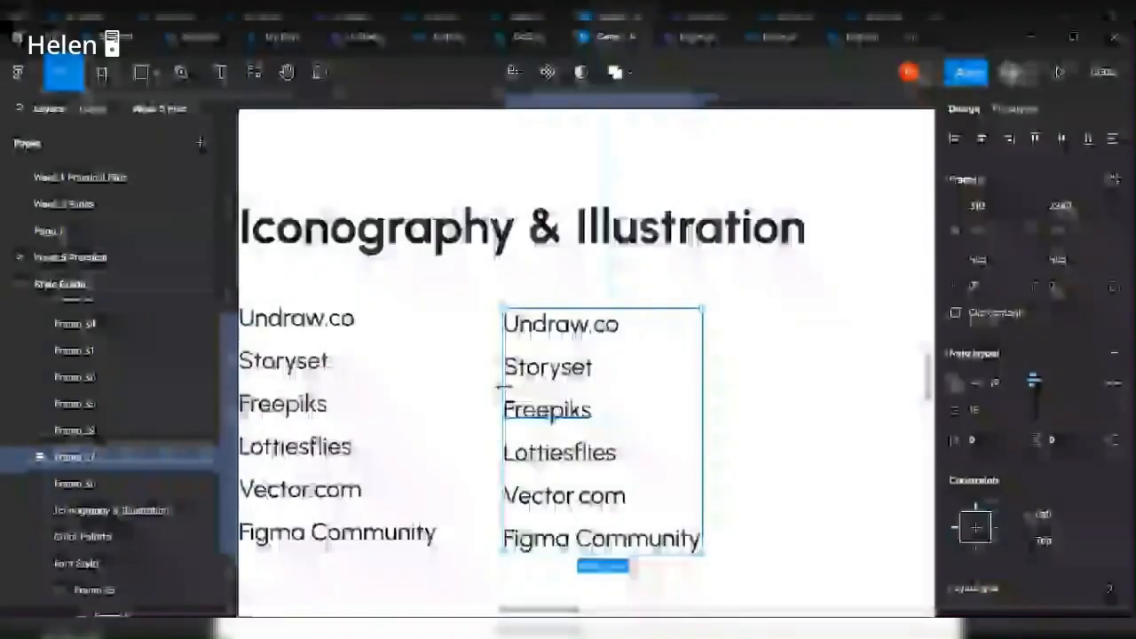
Ungroup the copied list and replace its first five entries with "Iconify", "Icon8", "Feather icons", "Streamline" and "Hugeicons".
key(ctrl+shift+g)
scroll(572, 289, up, 2)
click(573, 288)
double_click(596, 351)
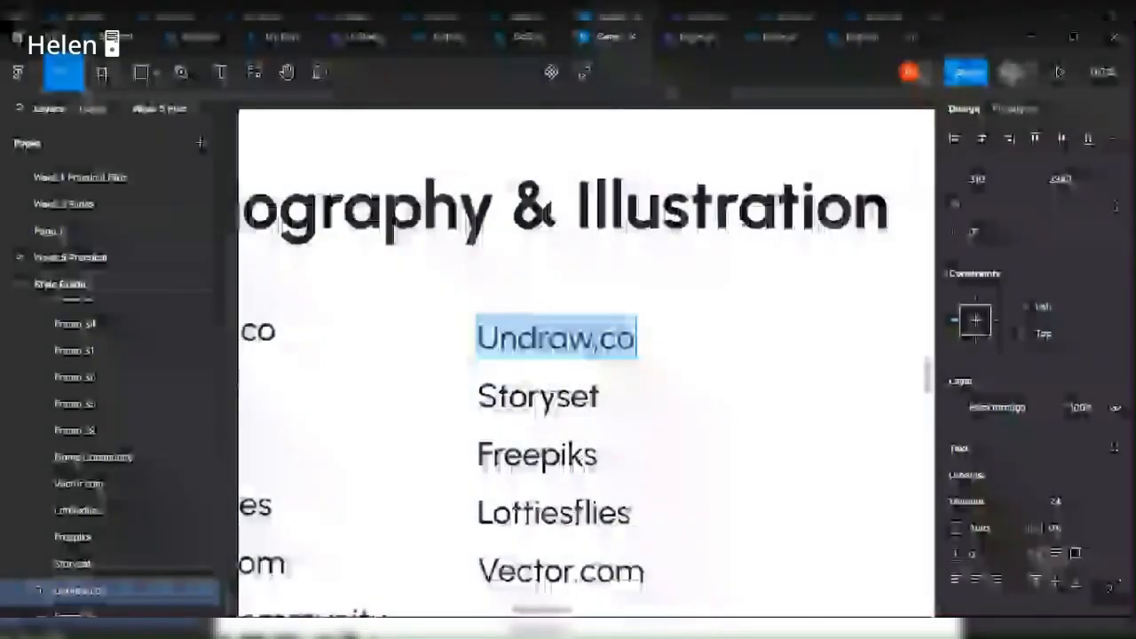
text(Iconif)
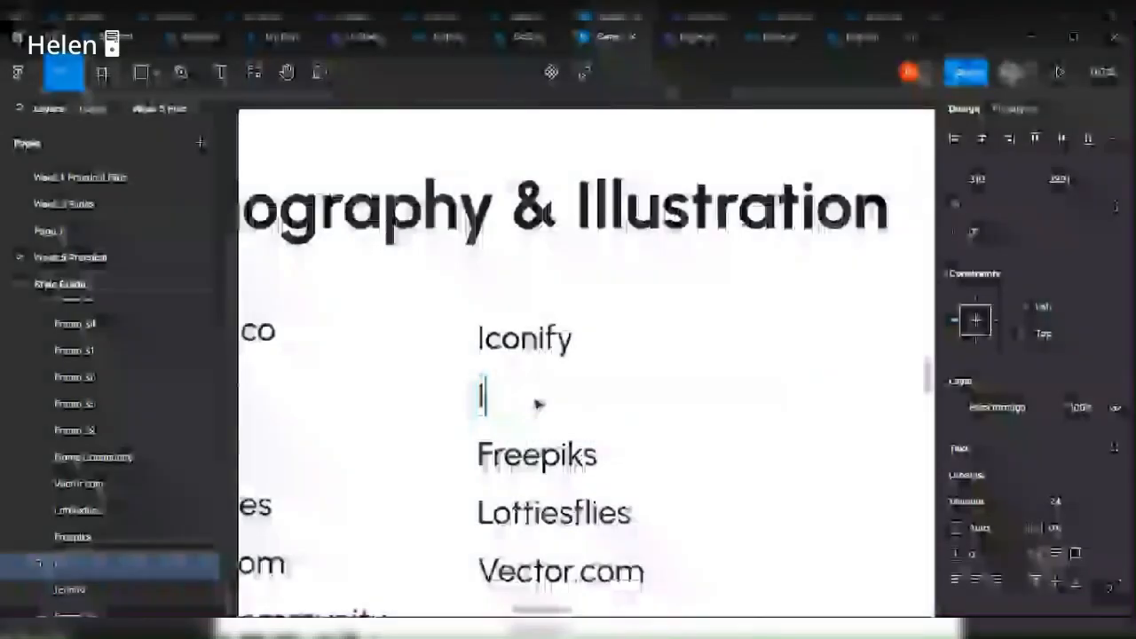
text(con)
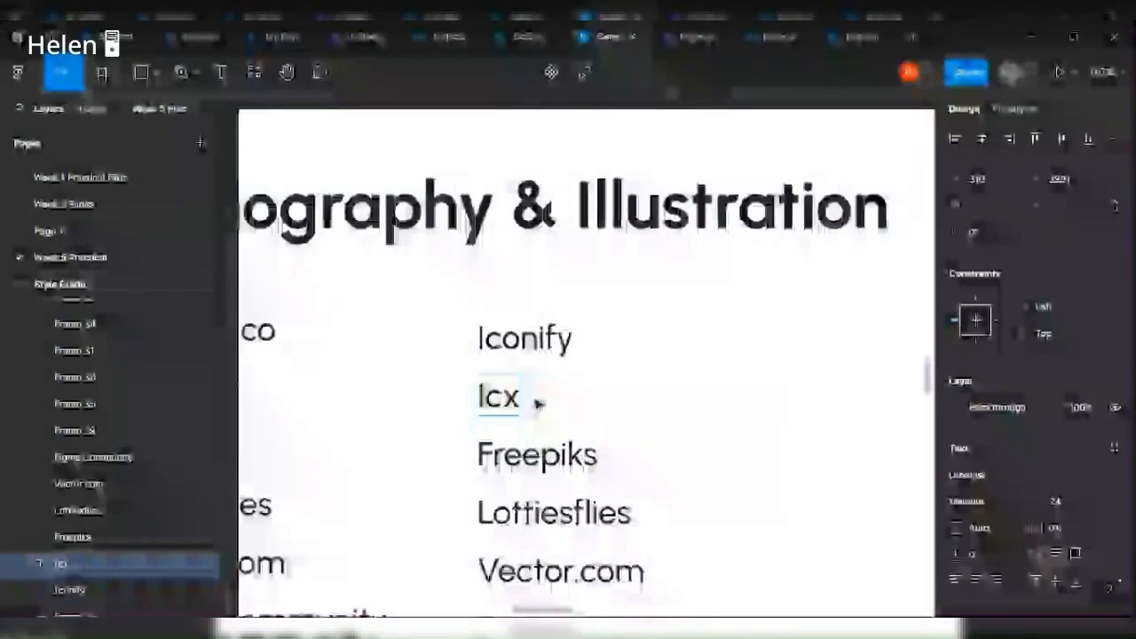
text(8)
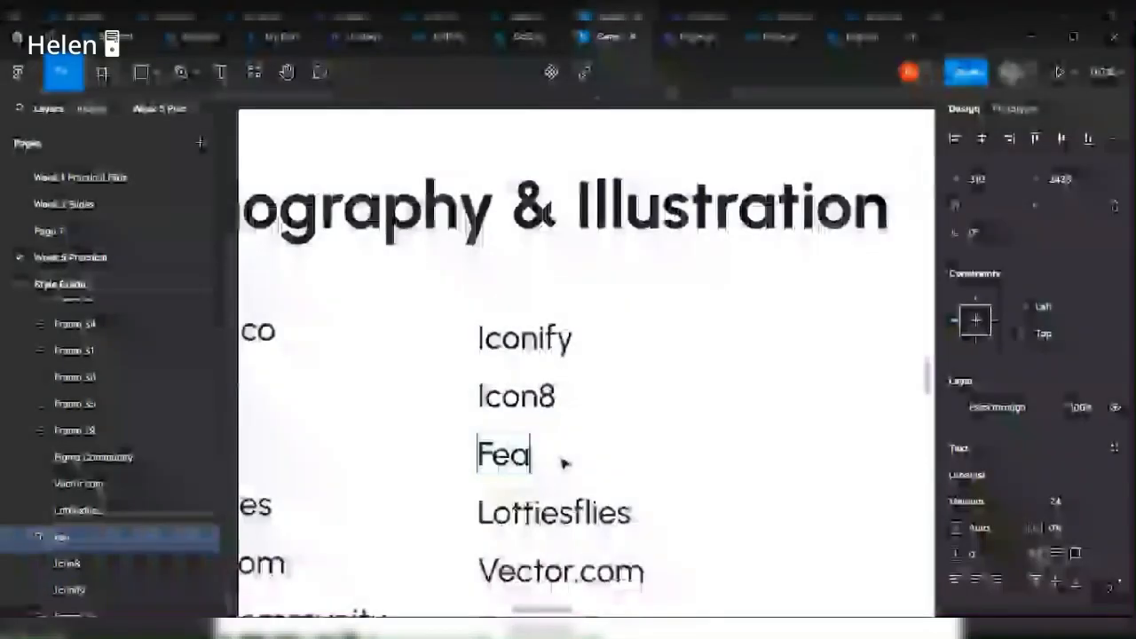
text(ther)
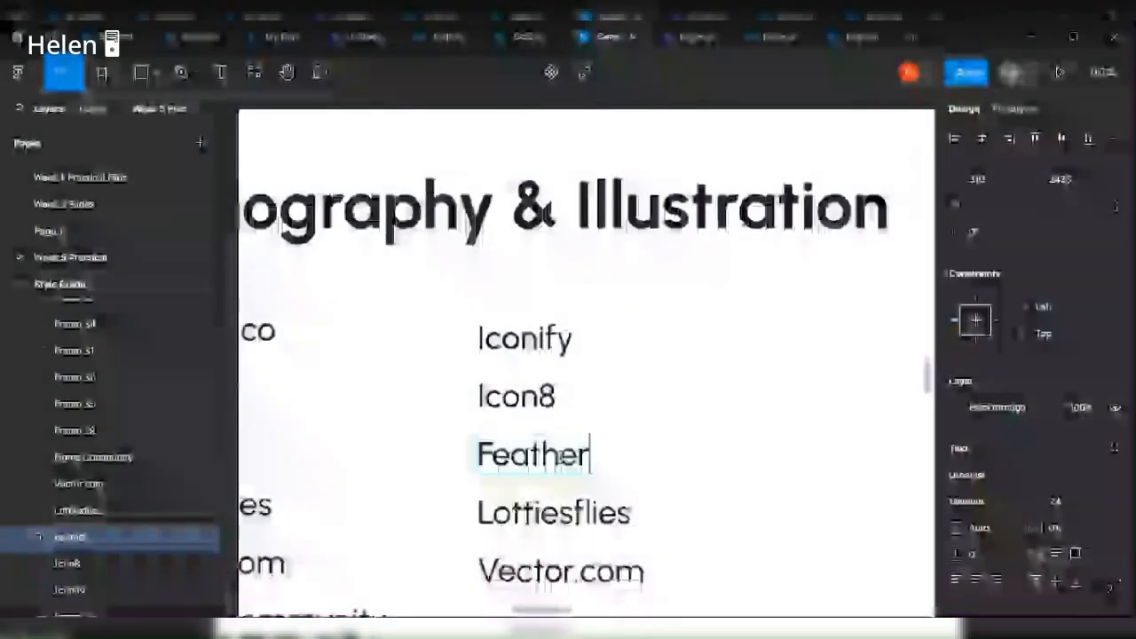
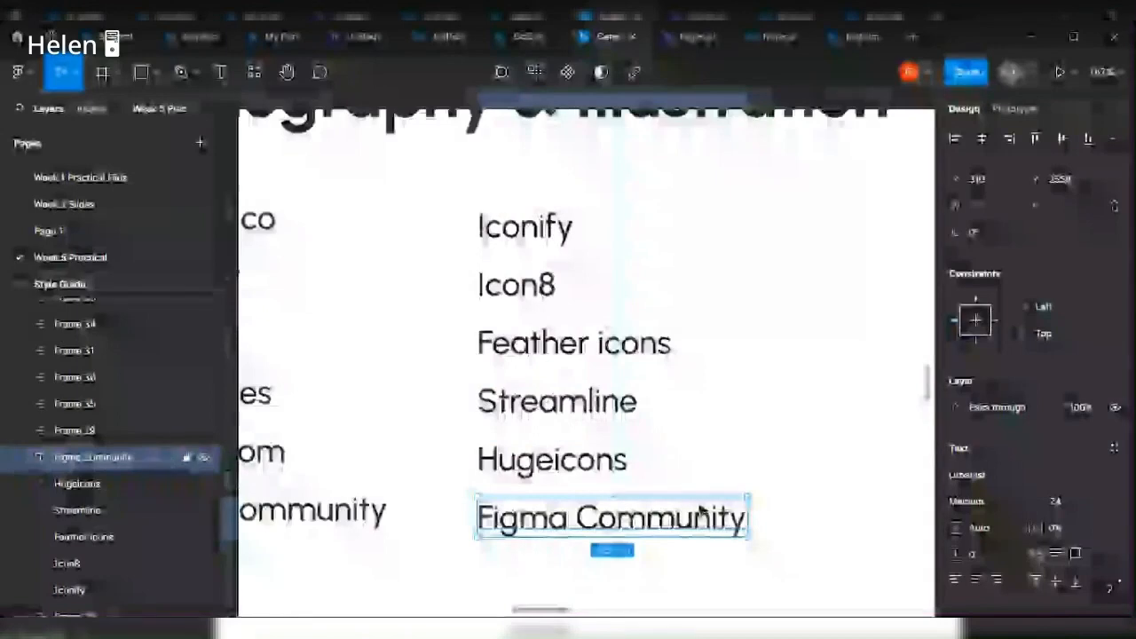
key(Delete)
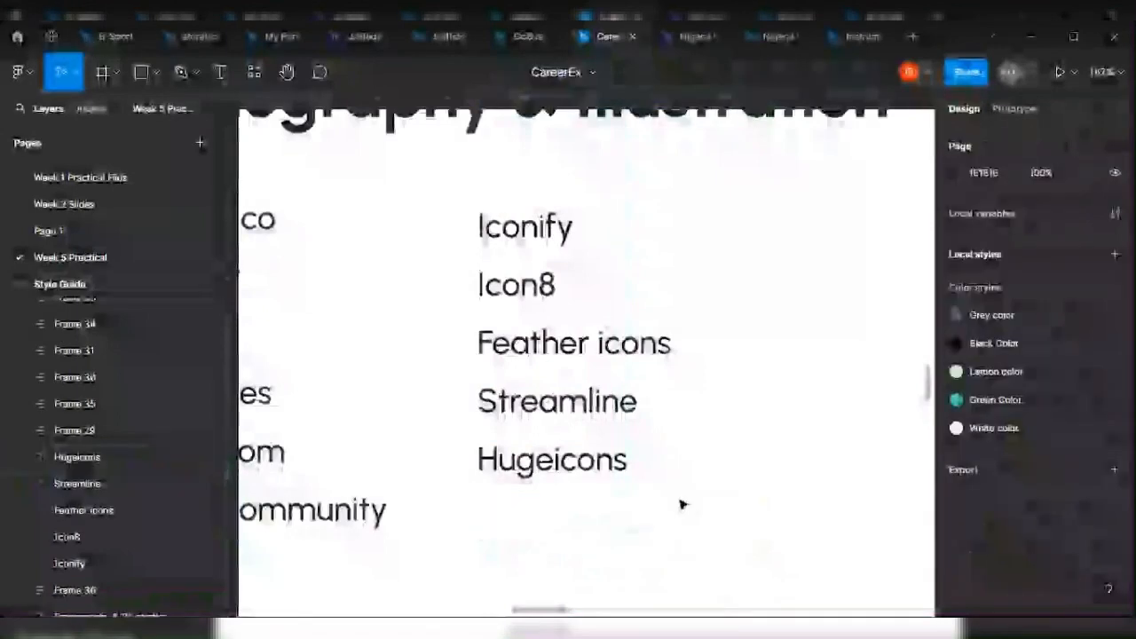
key(ctrl+z)
scroll(705, 474, down, 3)
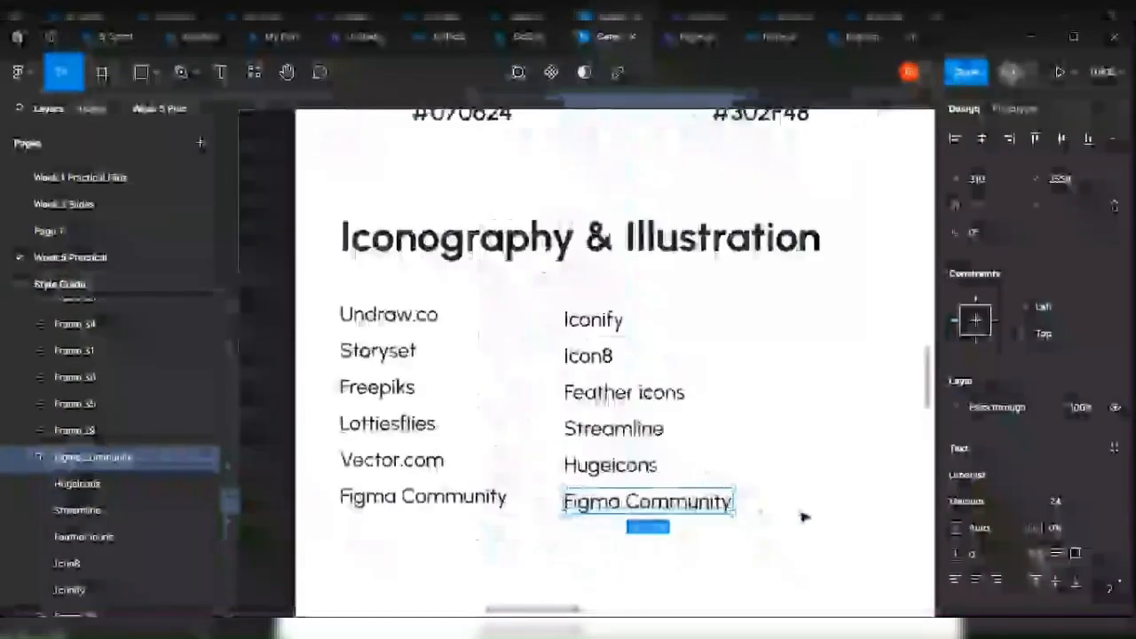
Select the six entries of the second column, Iconify through Figma Community, and wrap them in an auto layout.
scroll(804, 517, down, 2)
drag(792, 539, 515, 383)
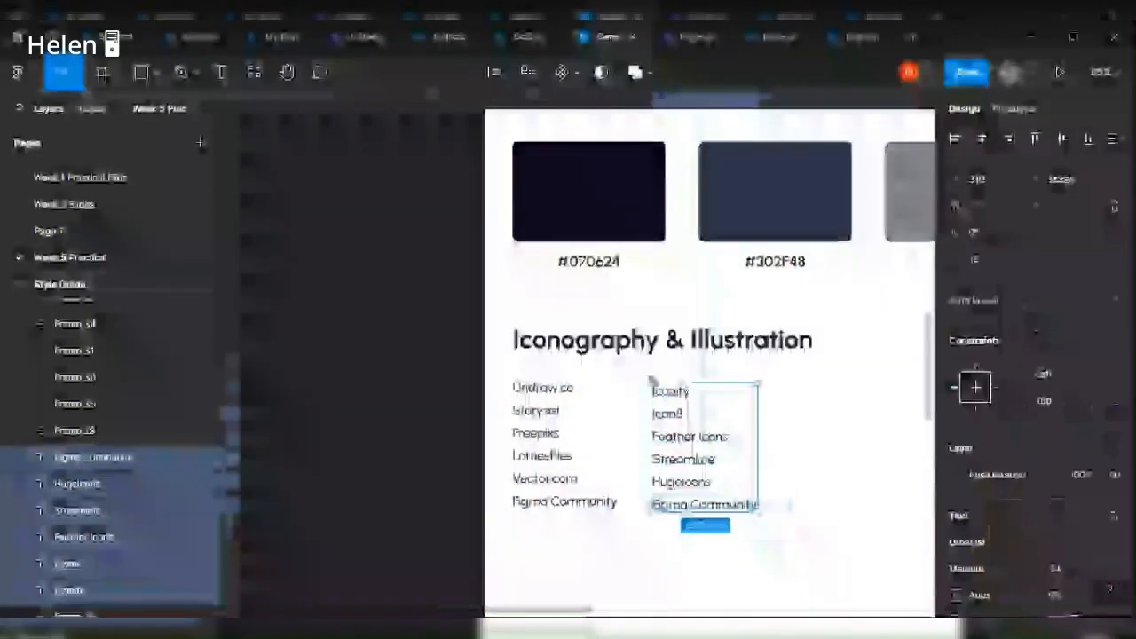
key(shift+a)
scroll(697, 391, up, 3)
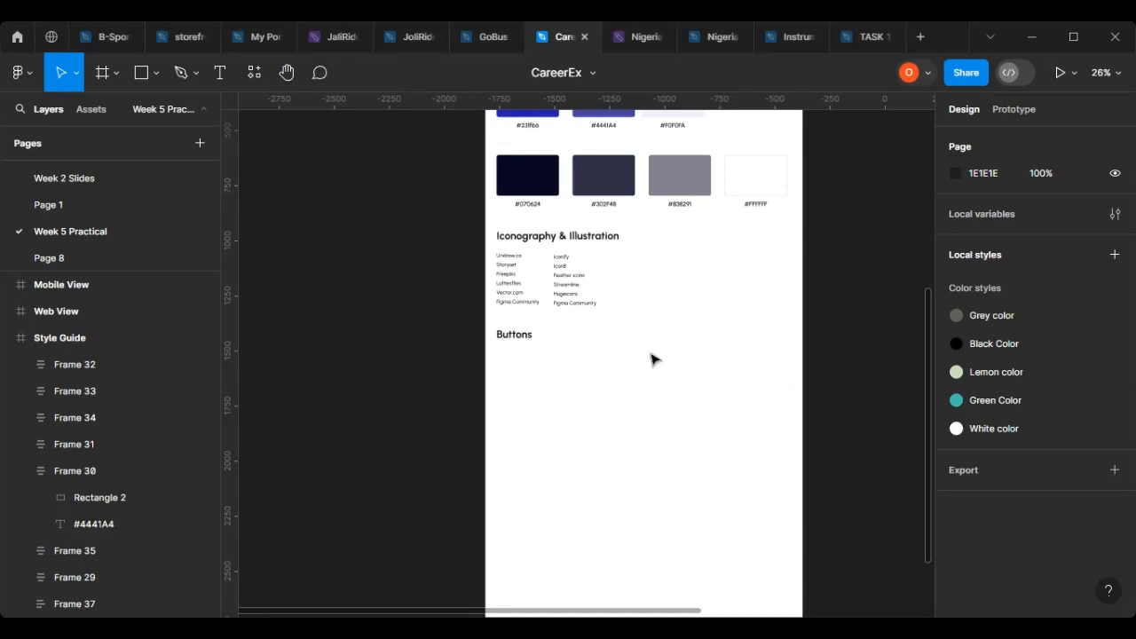
Review the Style Guide's font styles, Color Palette, Iconography & Illustration and Buttons sections.
scroll(563, 385, up, 5)
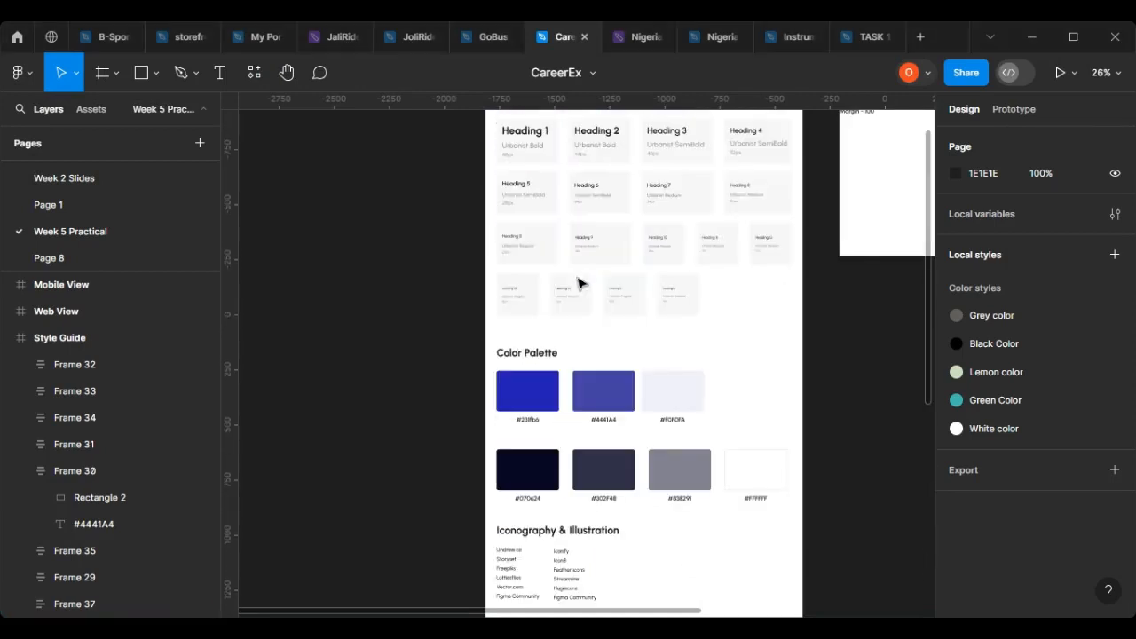
scroll(552, 302, up, 2)
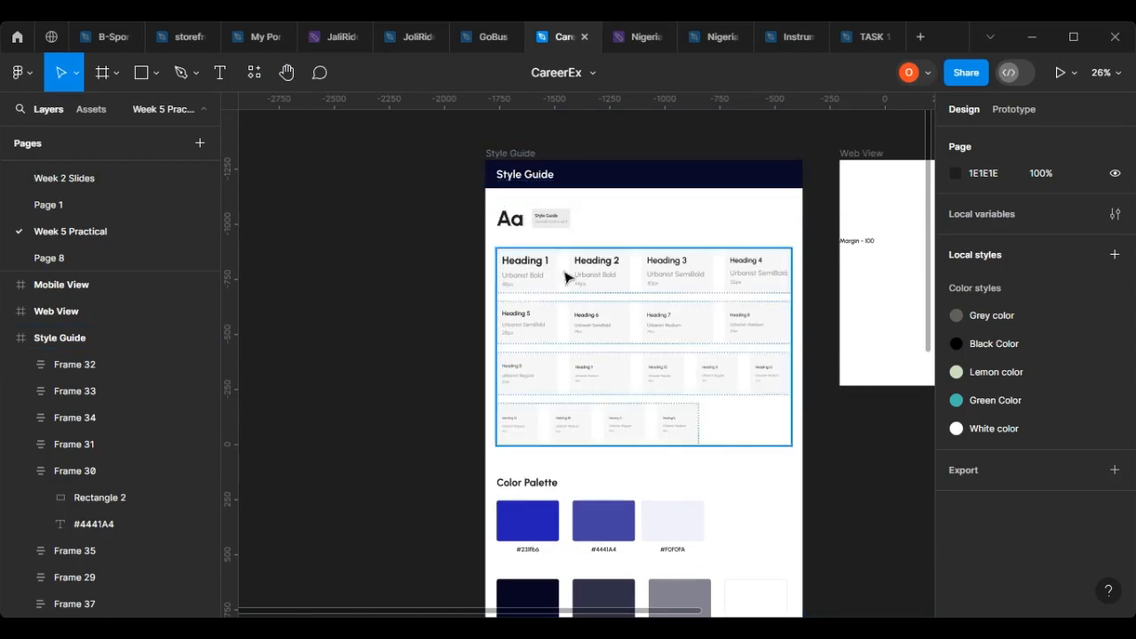
scroll(561, 368, down, 5)
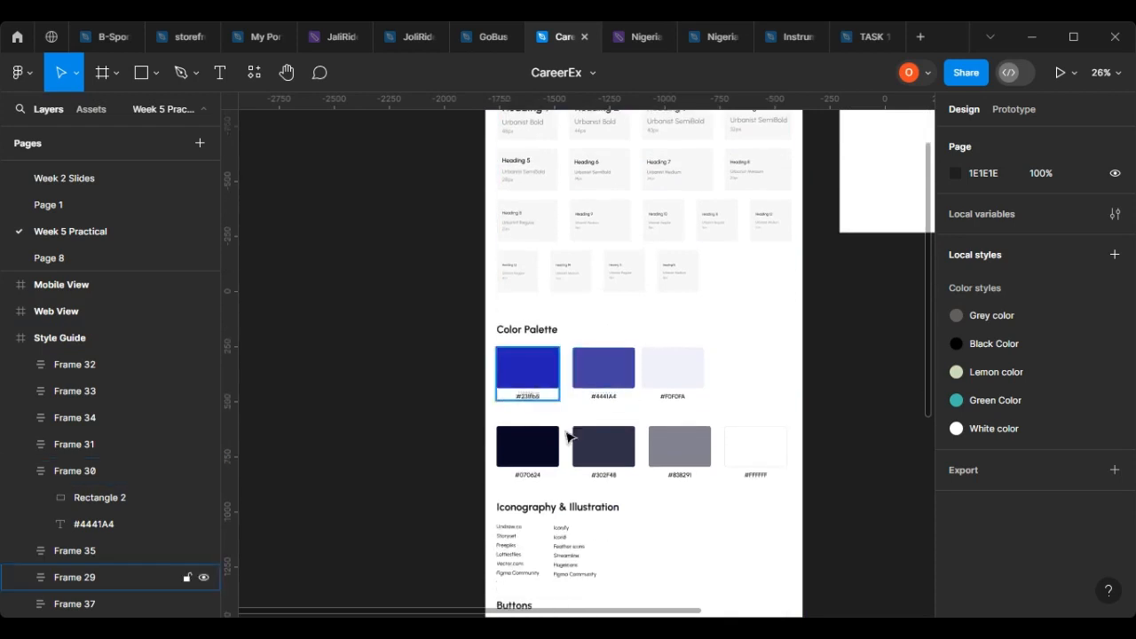
scroll(586, 395, down, 4)
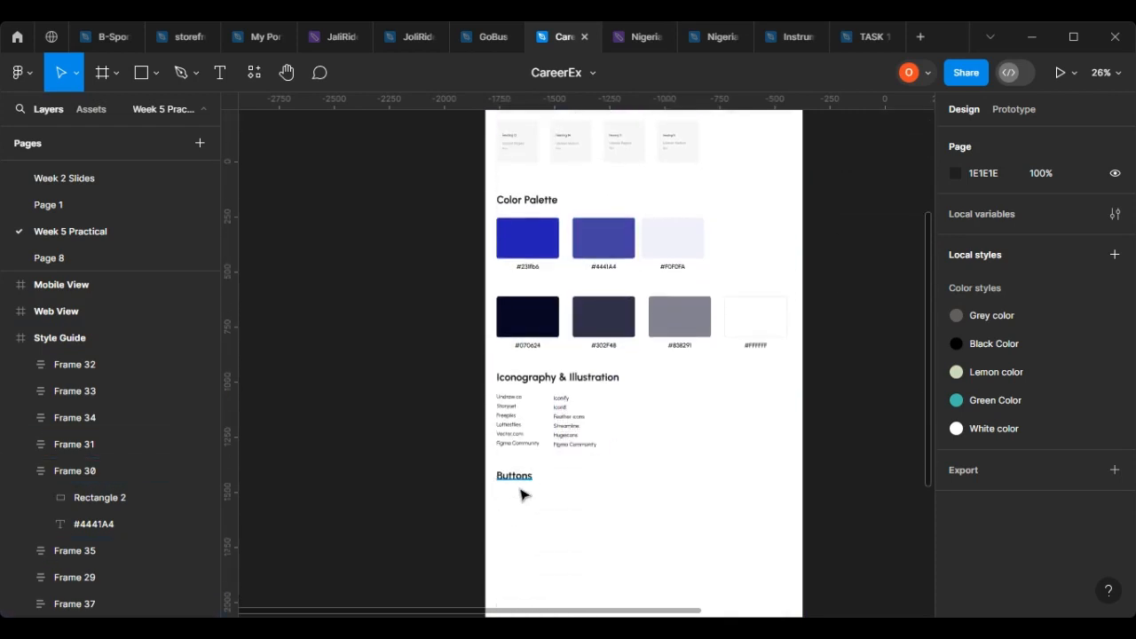
scroll(519, 471, up, 3)
scroll(516, 462, up, 2)
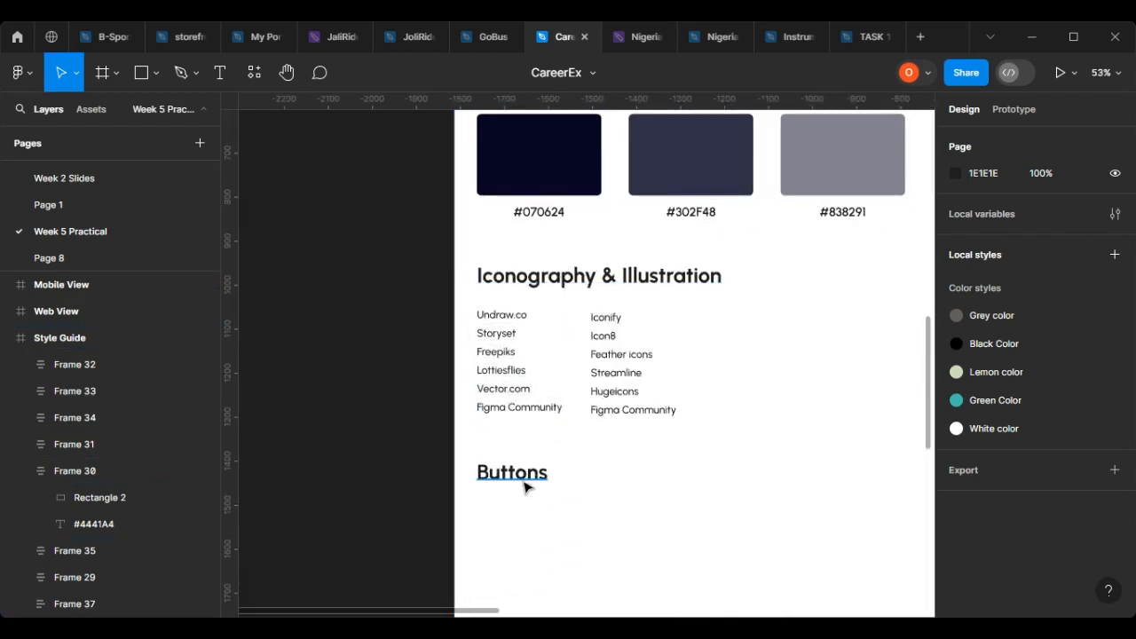
scroll(527, 488, down, 5)
scroll(586, 373, up, 2)
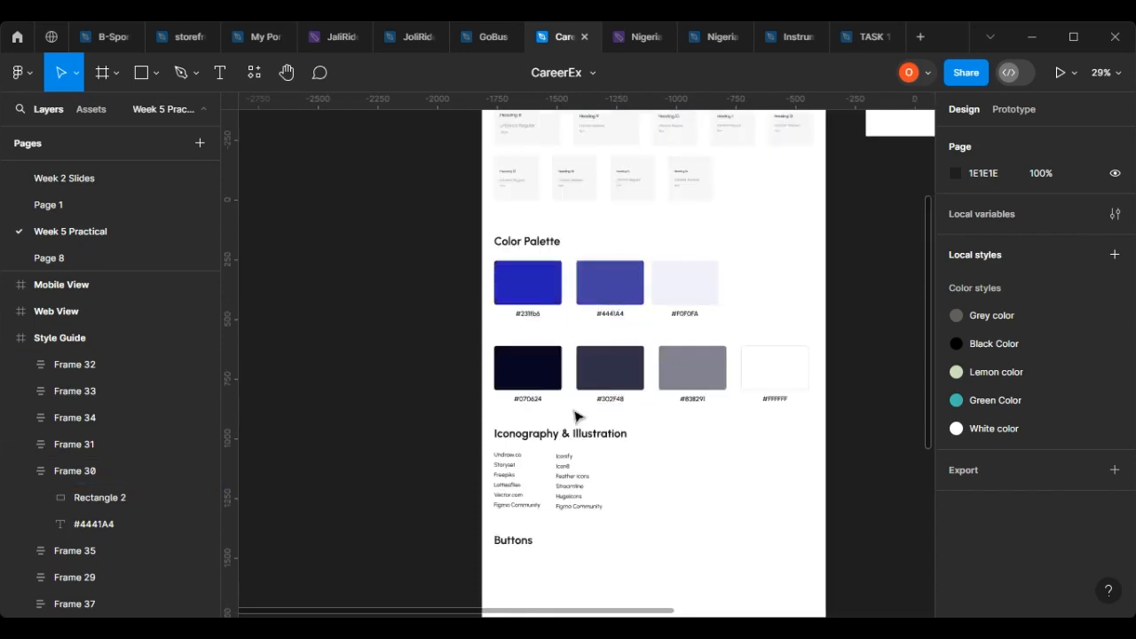
Copy the Heading 8 text from the font styles to beneath the Buttons heading and wrap the copy in an auto layout.
scroll(573, 355, up, 3)
scroll(737, 284, up, 6)
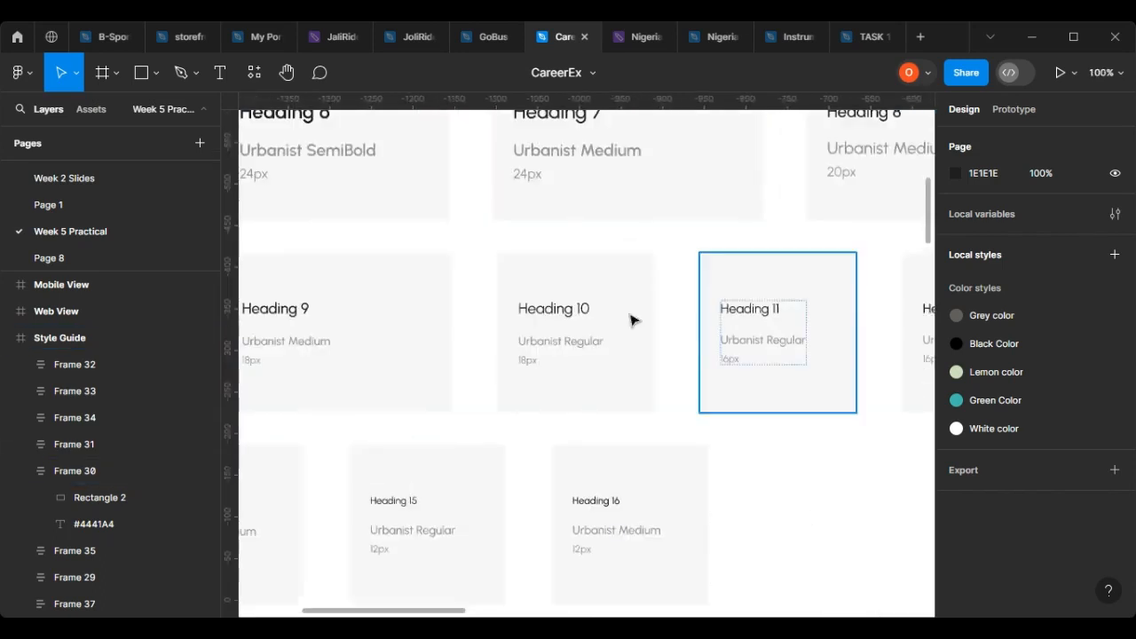
scroll(613, 375, down, 1)
scroll(882, 142, up, 5)
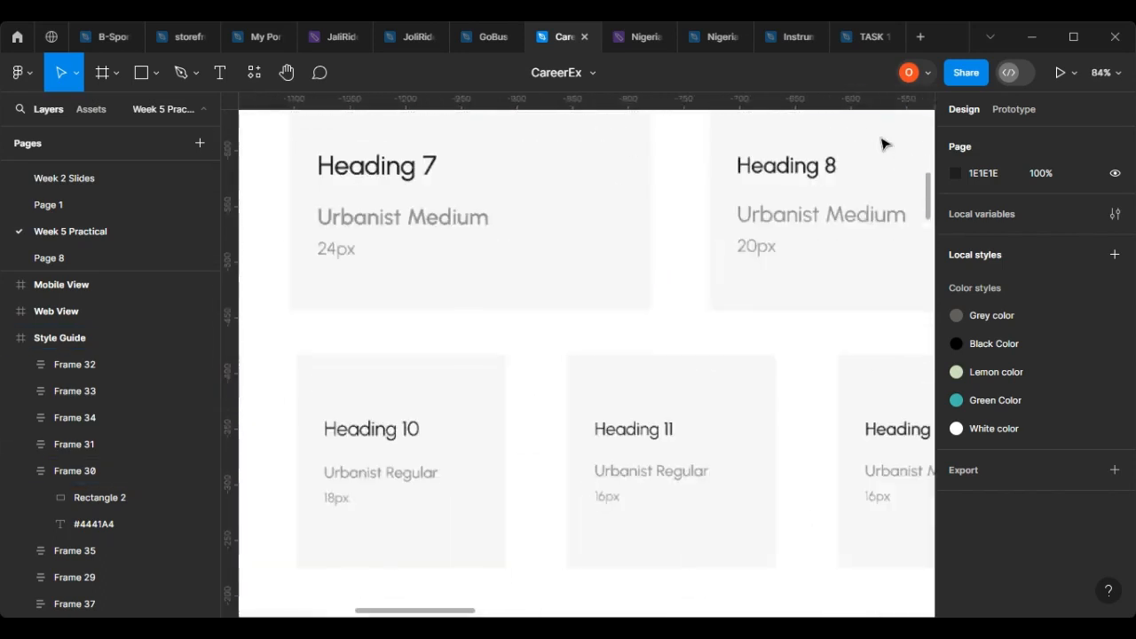
click(810, 204)
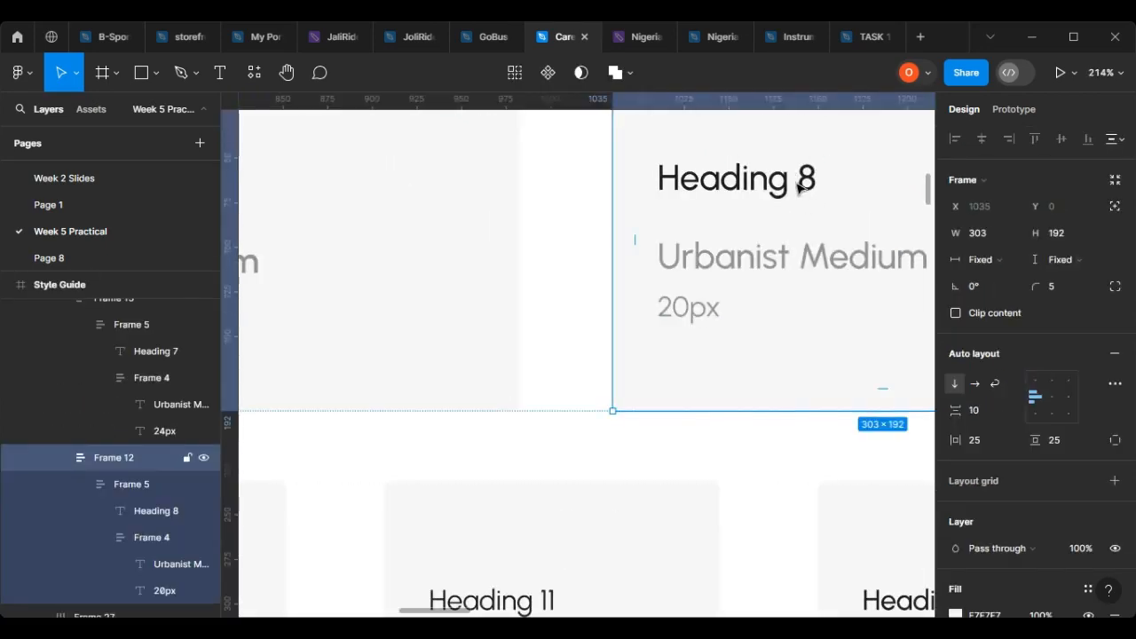
double_click(803, 187)
double_click(799, 185)
scroll(799, 185, down, 6)
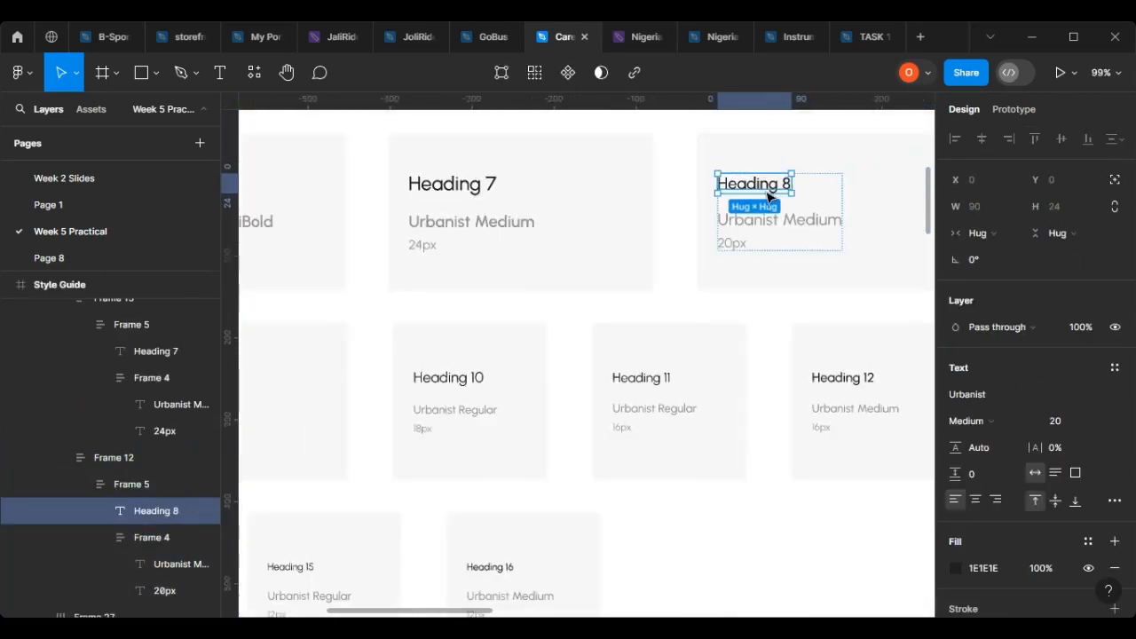
drag(759, 377, 468, 435)
scroll(460, 443, up, 6)
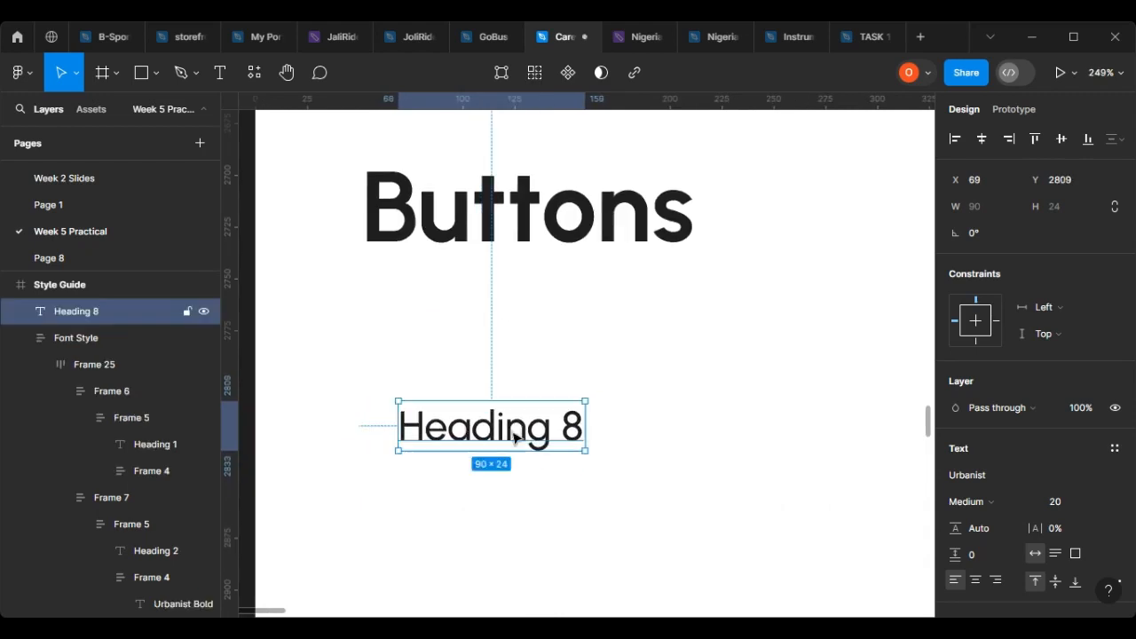
right_click(475, 412)
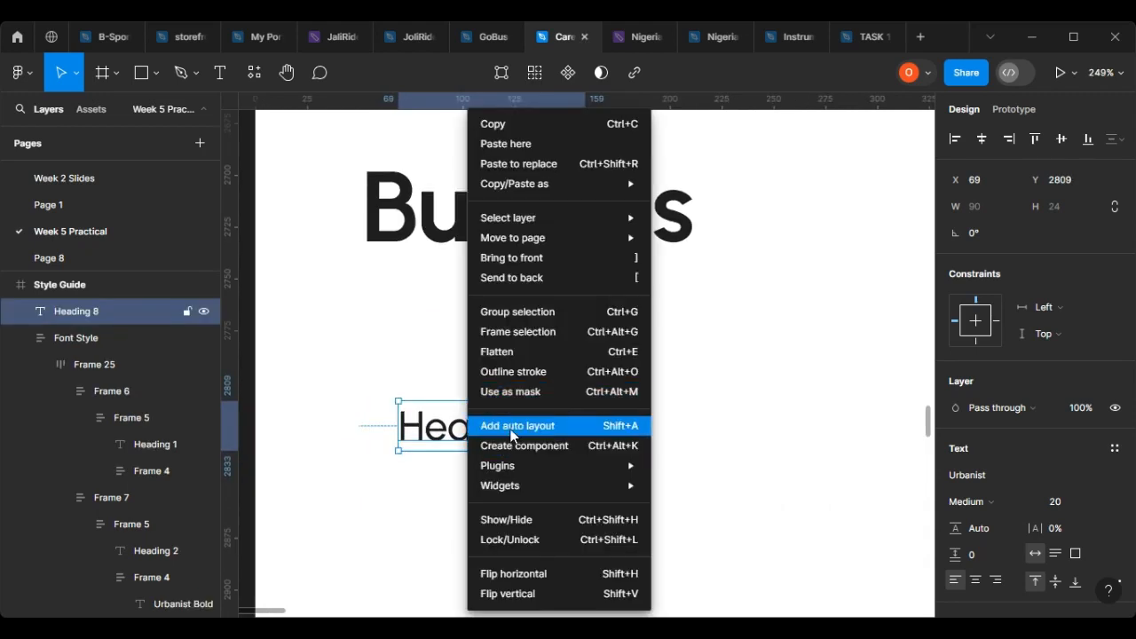
click(512, 435)
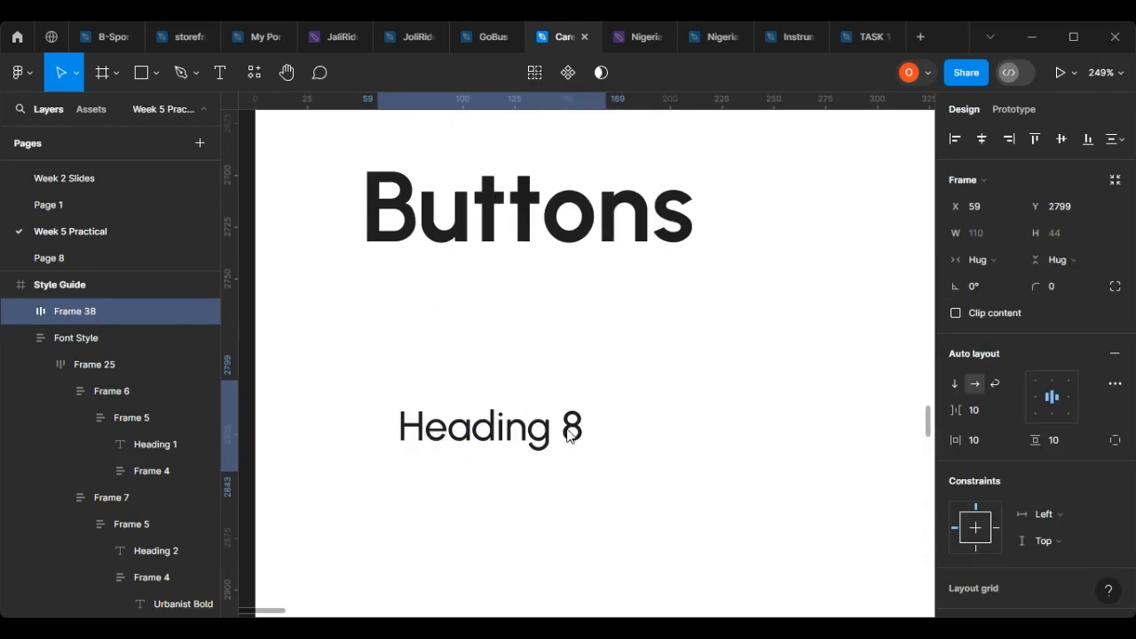
Replace the Heading 8 text beneath the Buttons heading with "Button A".
double_click(521, 436)
double_click(521, 433)
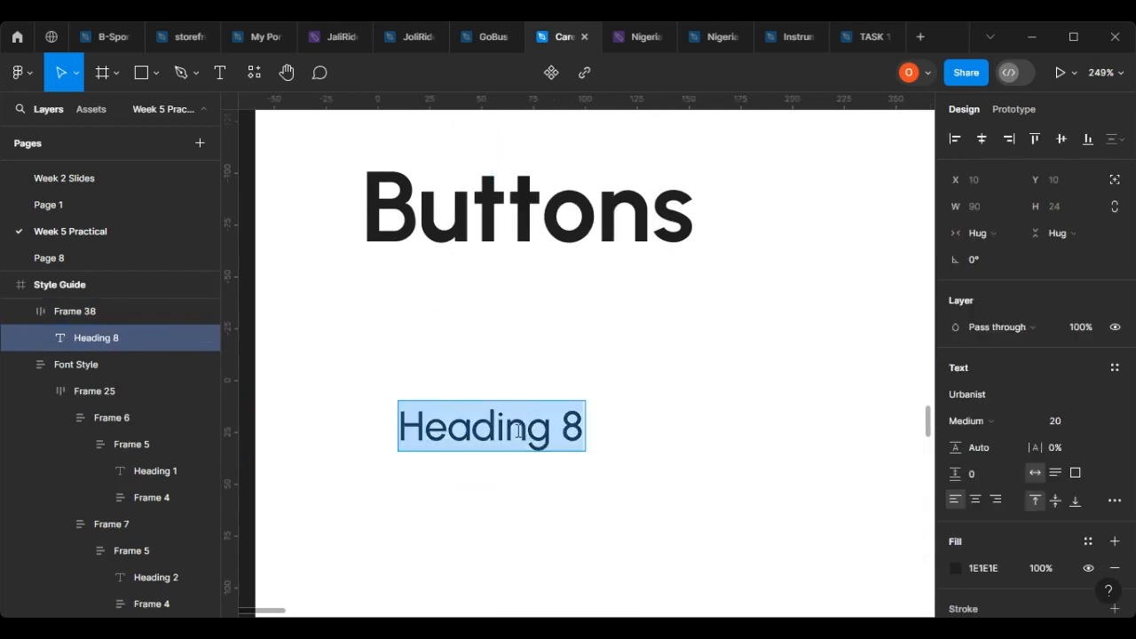
text(Butt)
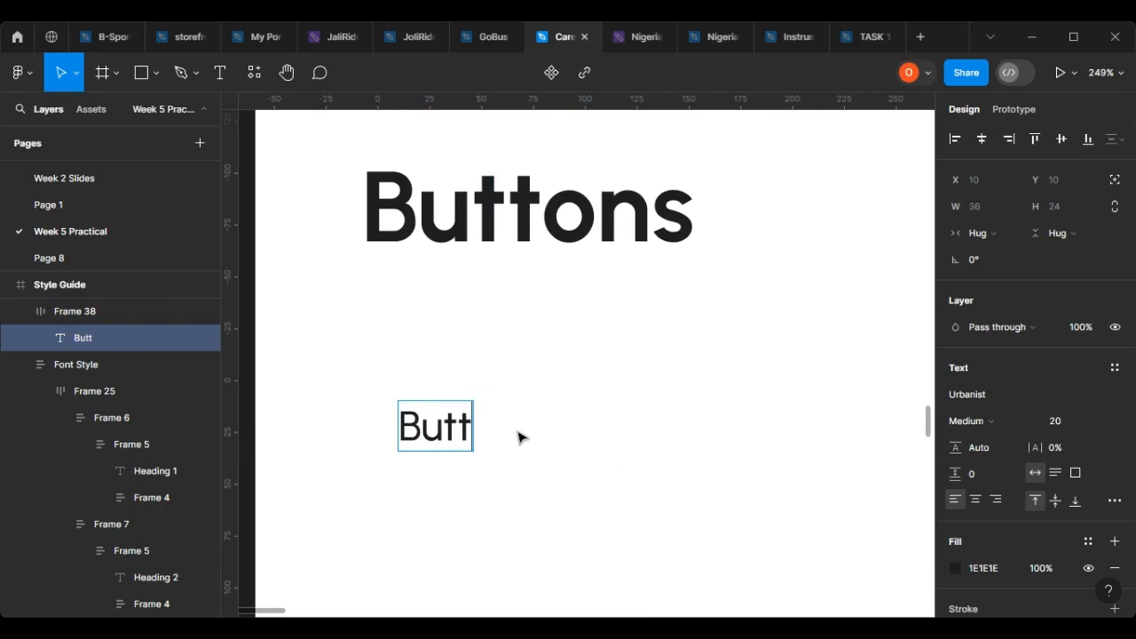
text(on A)
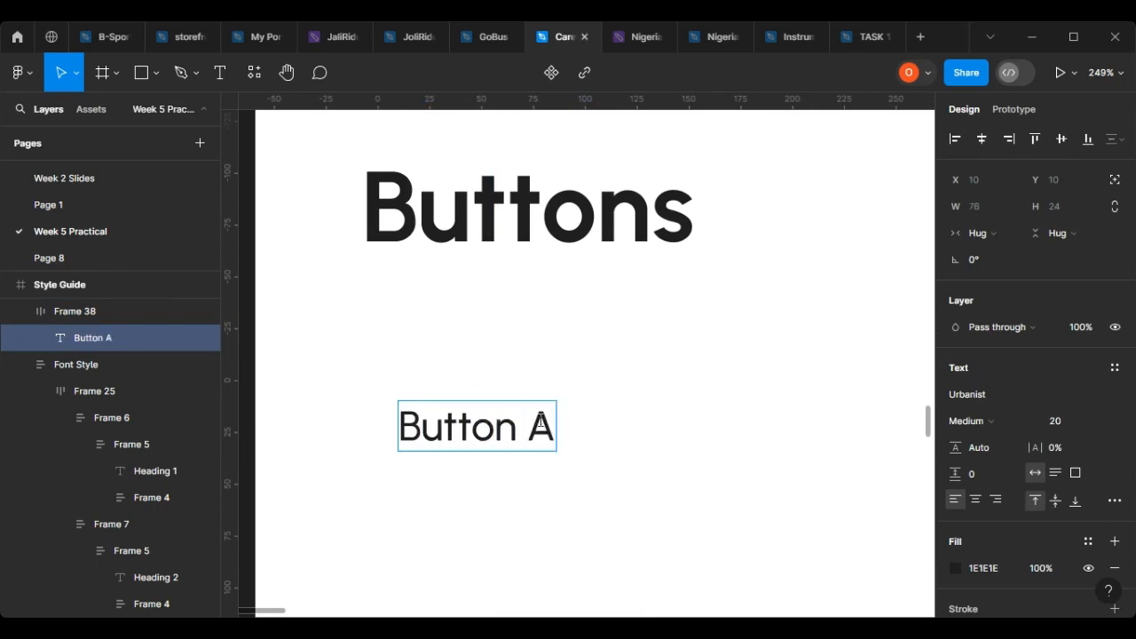
key(Escape)
Add a fill to the Button A frame, sampling the blue #231fb6 swatch from the Color Palette.
click(555, 461)
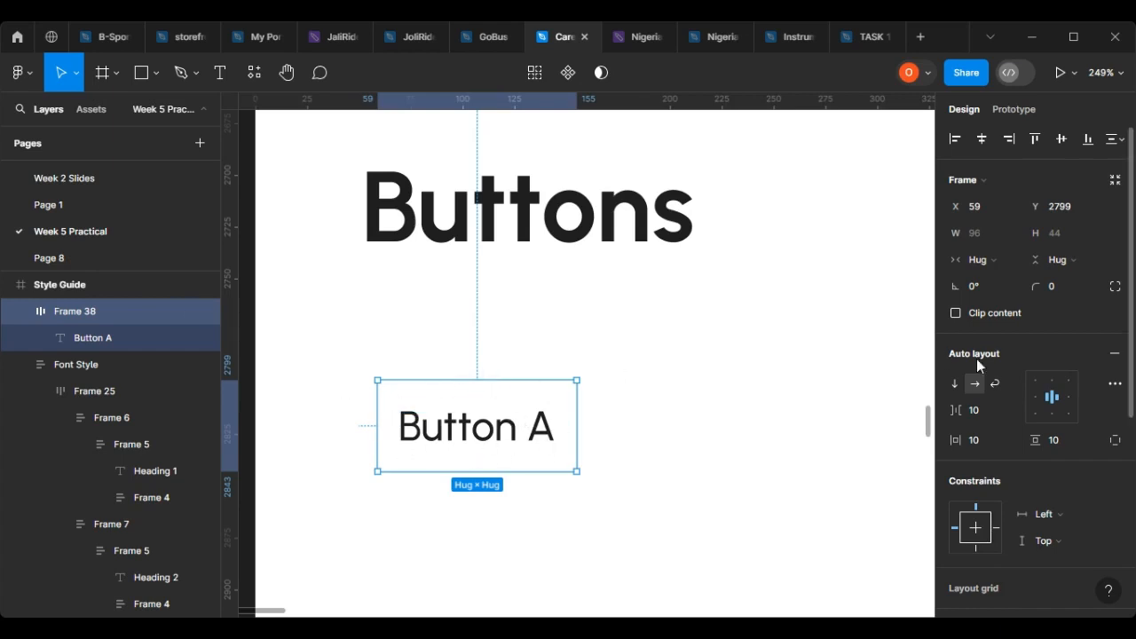
scroll(1032, 427, down, 5)
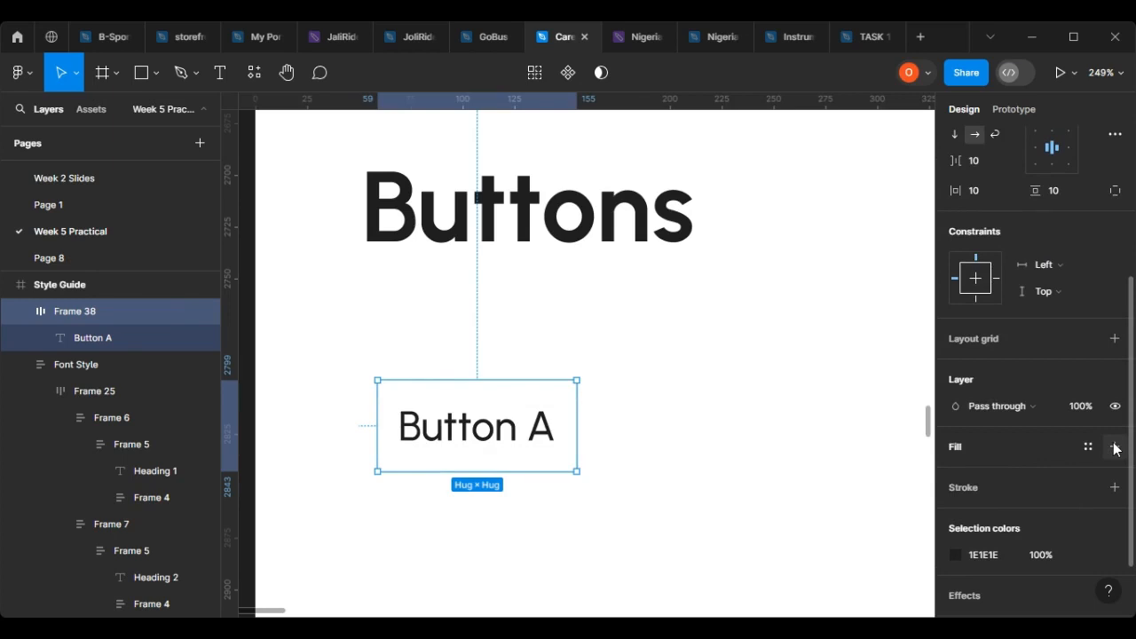
click(1115, 448)
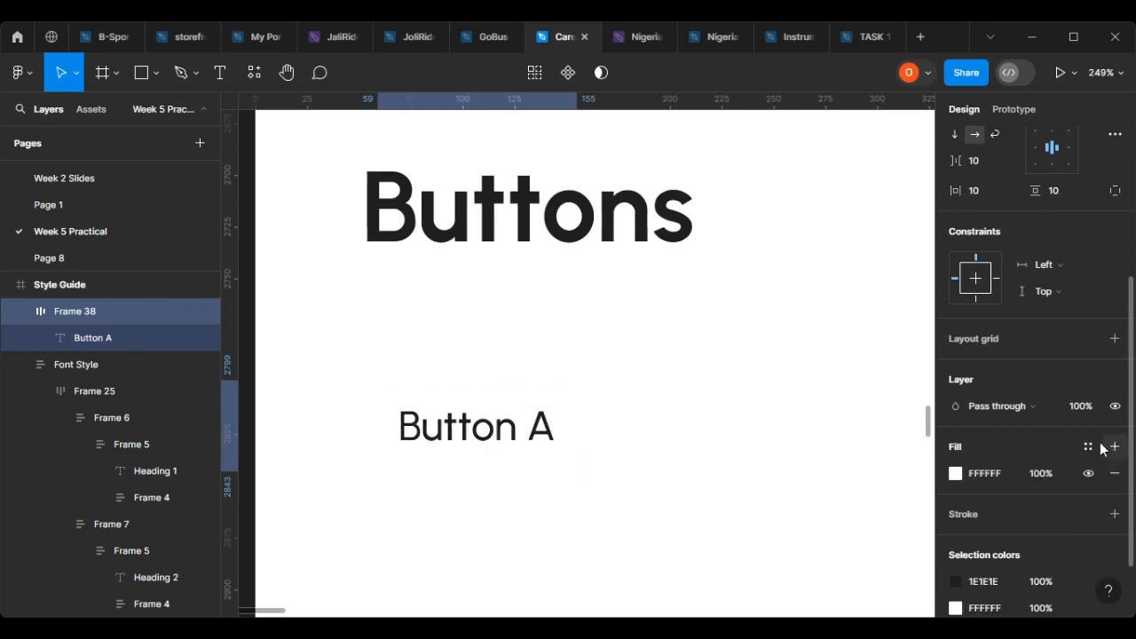
click(955, 474)
click(759, 420)
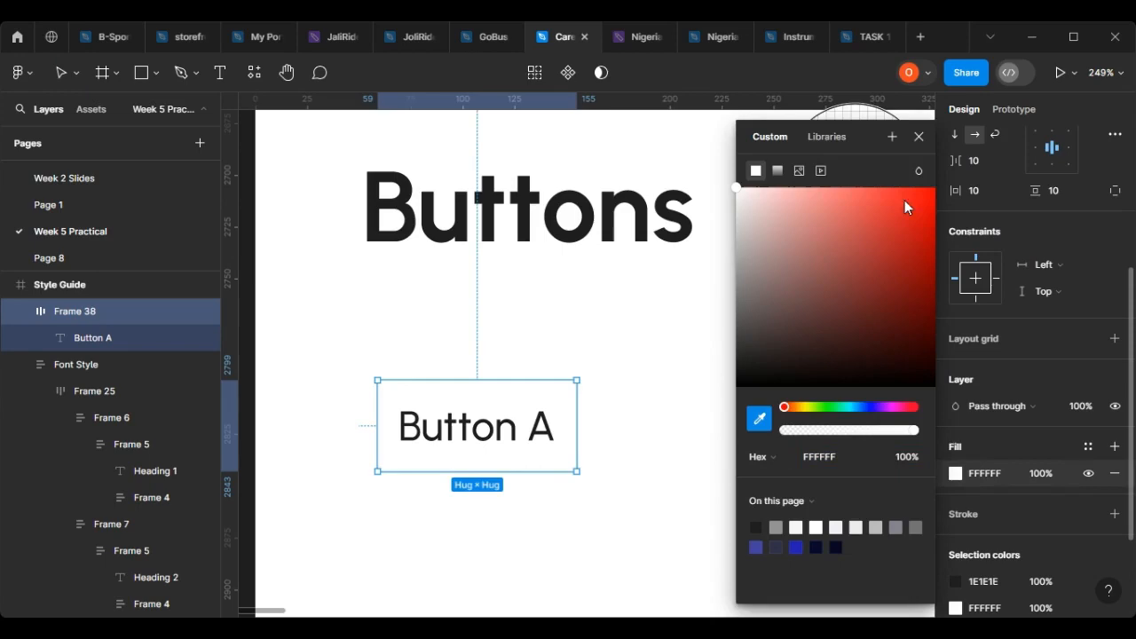
click(919, 138)
scroll(533, 355, down, 5)
scroll(665, 144, up, 5)
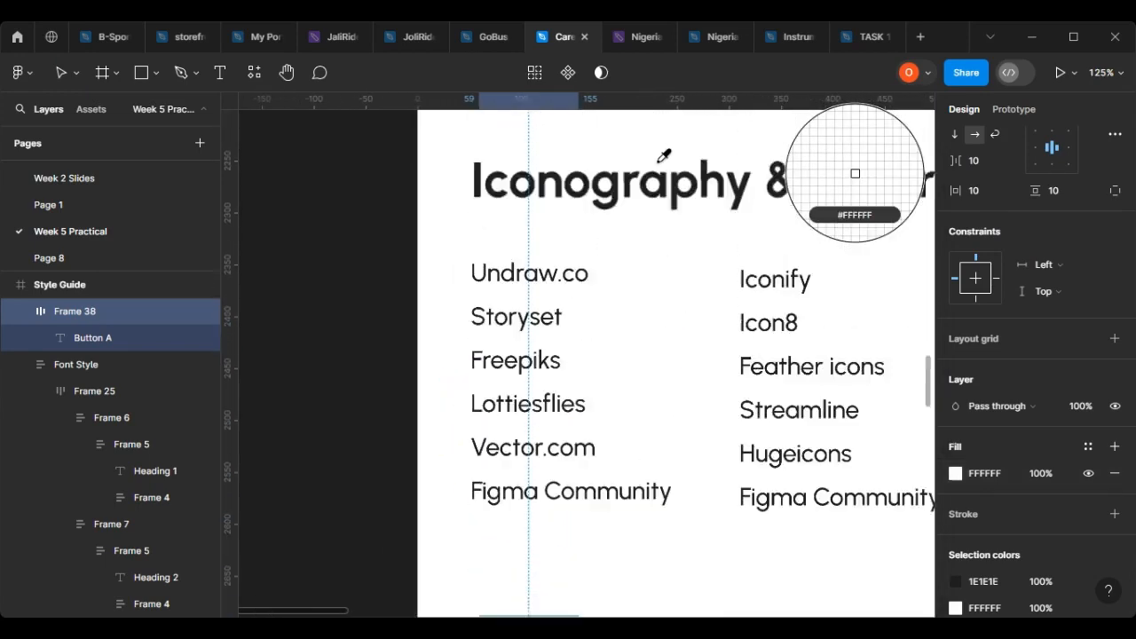
scroll(665, 156, up, 15)
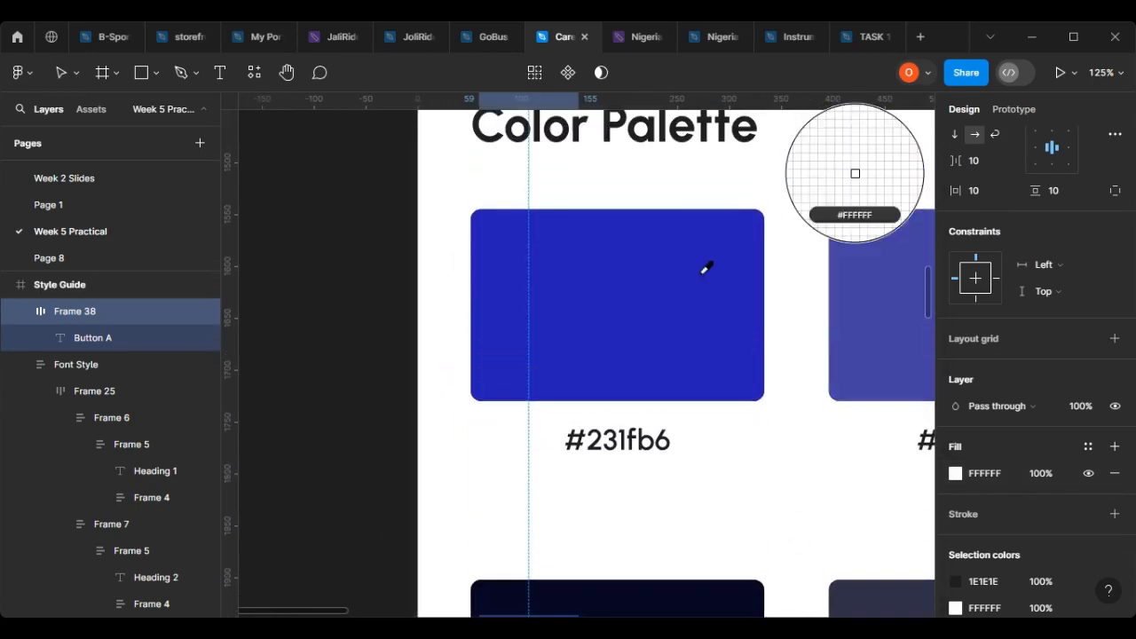
click(706, 269)
Widen the blue Button A frame to about 138.
scroll(621, 322, down, 12)
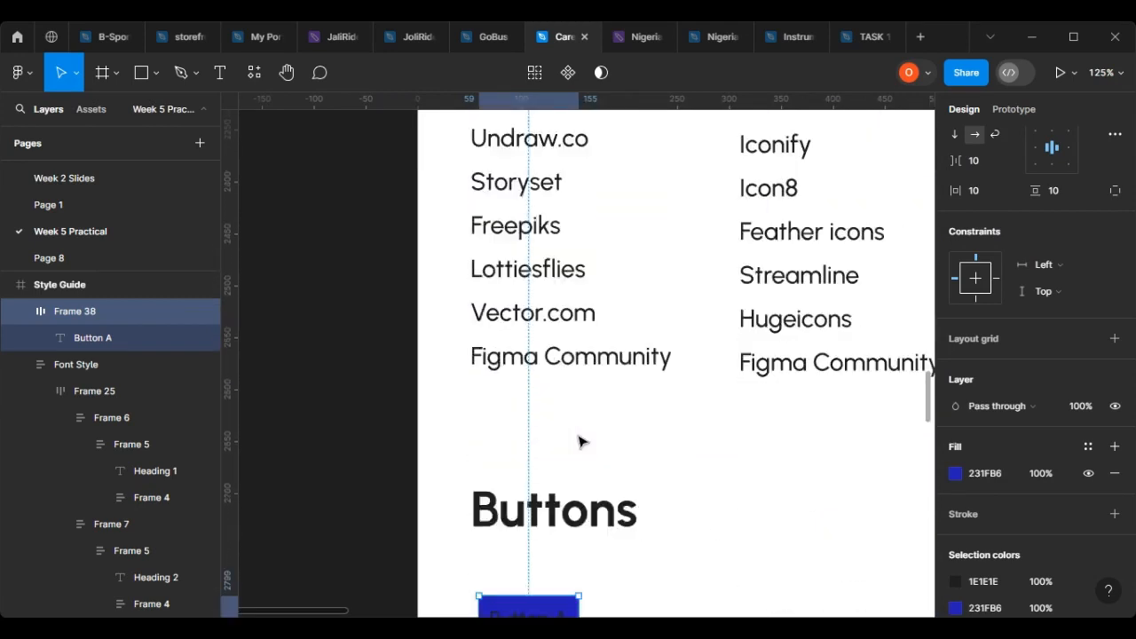
scroll(578, 442, down, 5)
scroll(532, 266, up, 5)
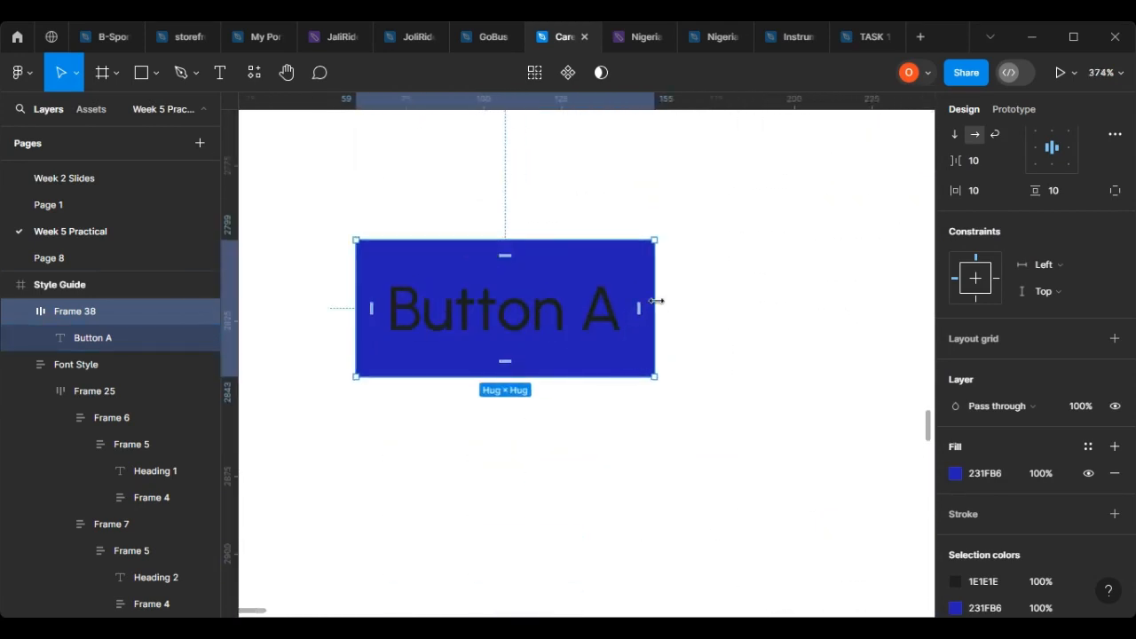
drag(657, 301, 785, 302)
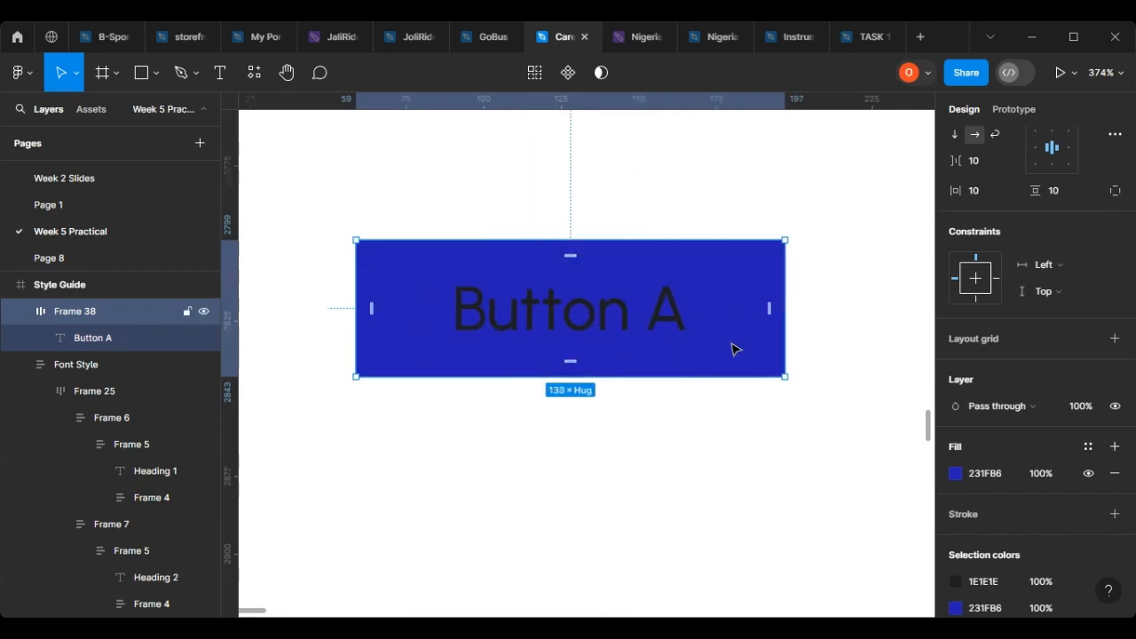
Recolor the Button A label white by sampling the #FFFFFF swatch in the Color Palette.
double_click(594, 330)
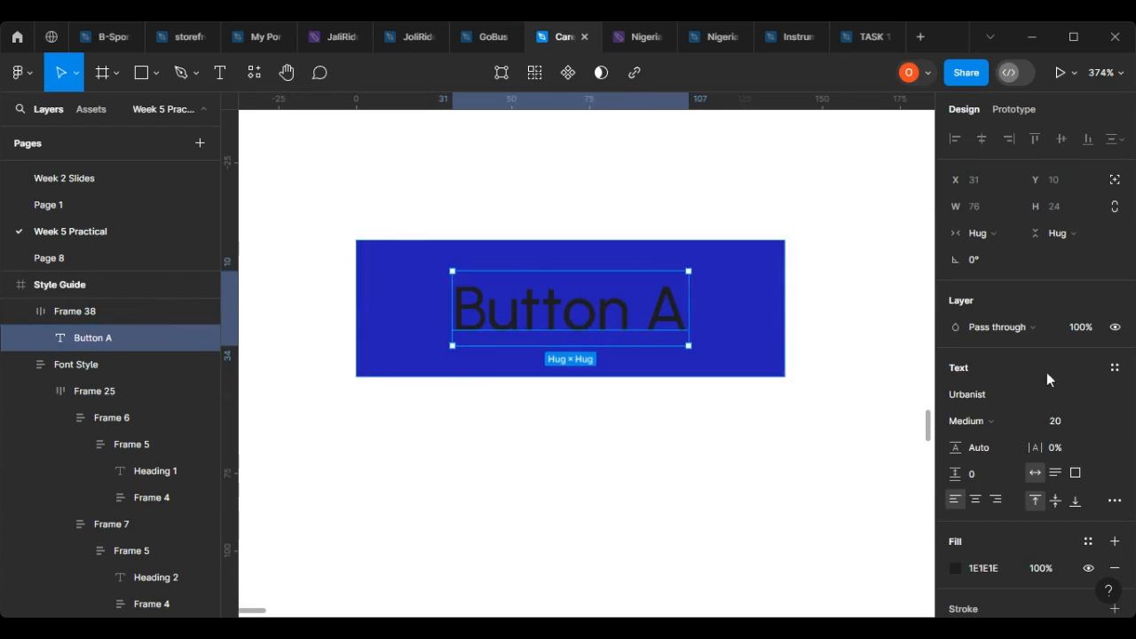
scroll(1048, 380, down, 3)
click(956, 435)
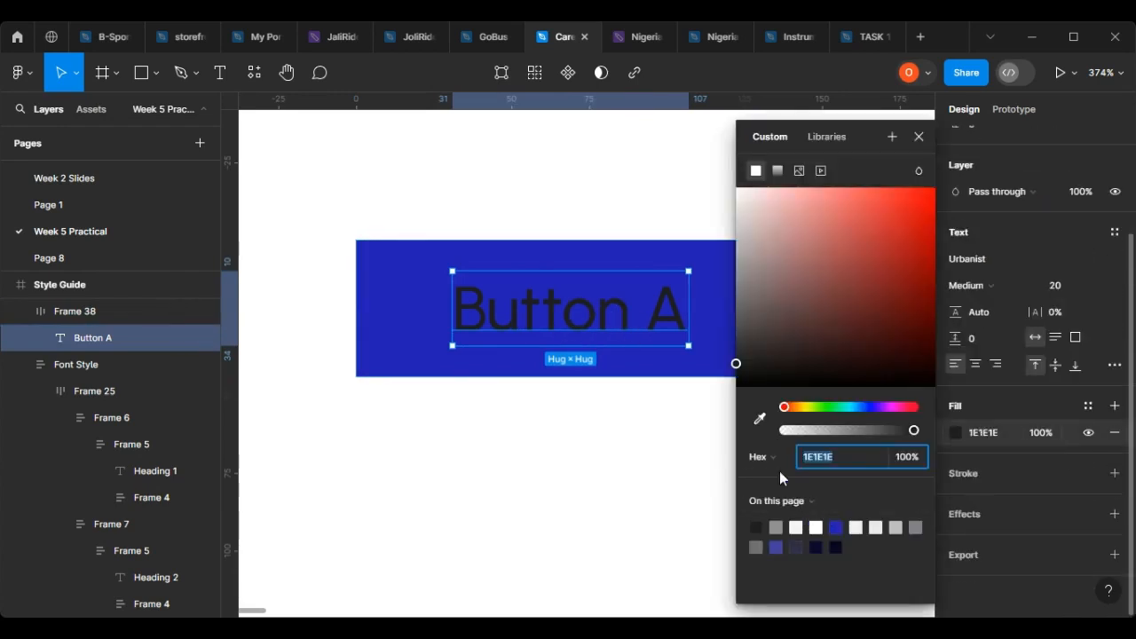
click(759, 419)
click(919, 136)
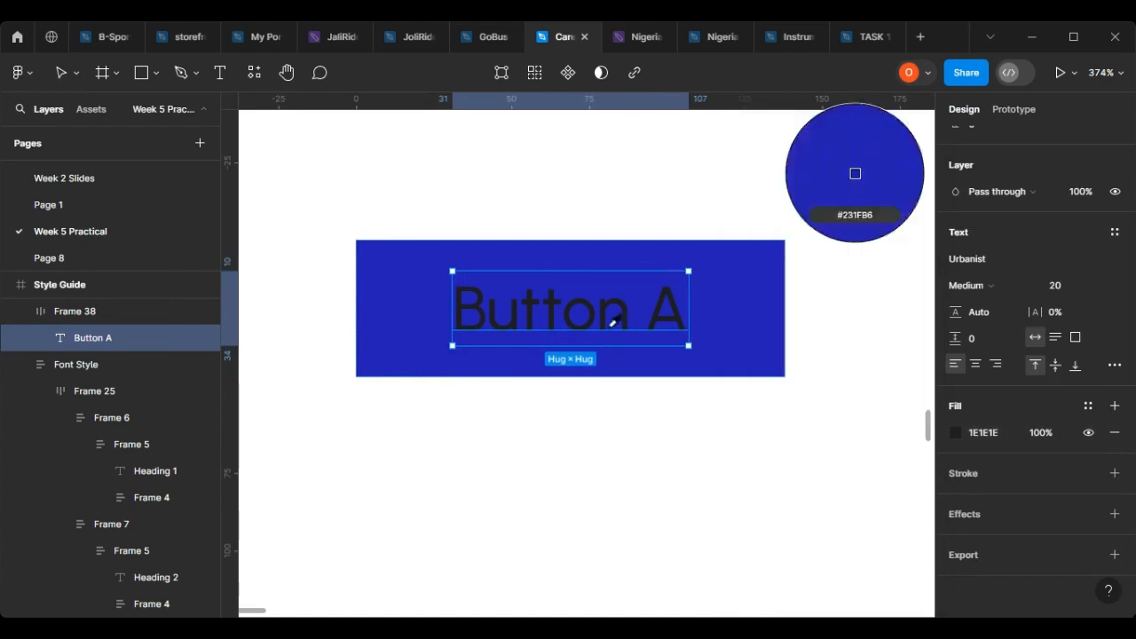
scroll(613, 323, down, 5)
scroll(675, 352, up, 3)
scroll(690, 254, up, 2)
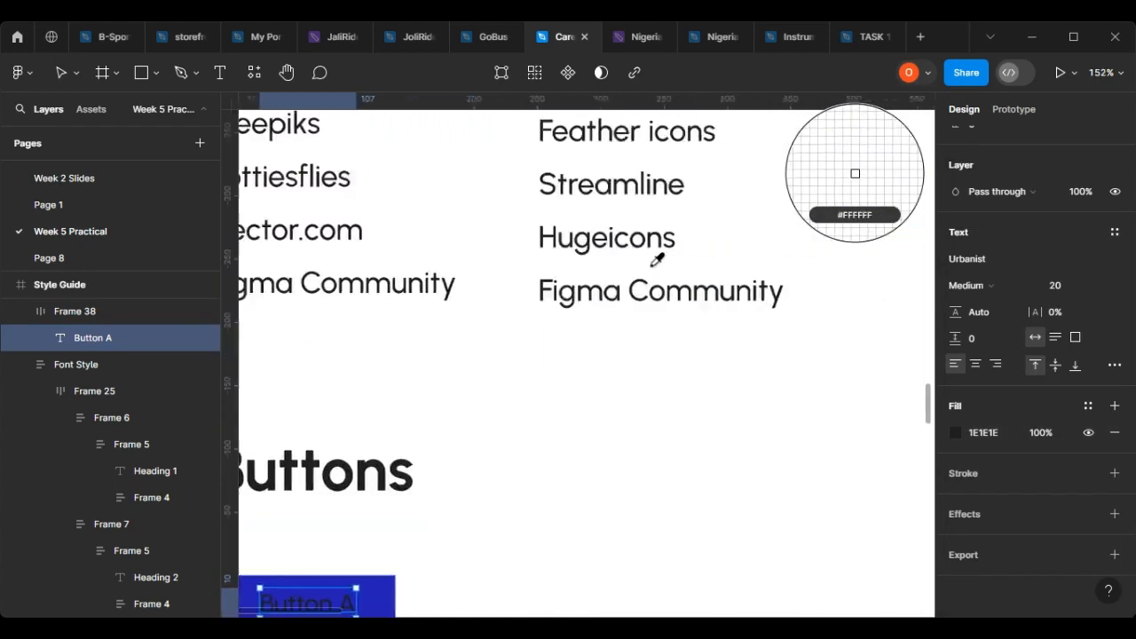
scroll(657, 259, right, 3)
scroll(701, 307, up, 8)
scroll(702, 191, right, 3)
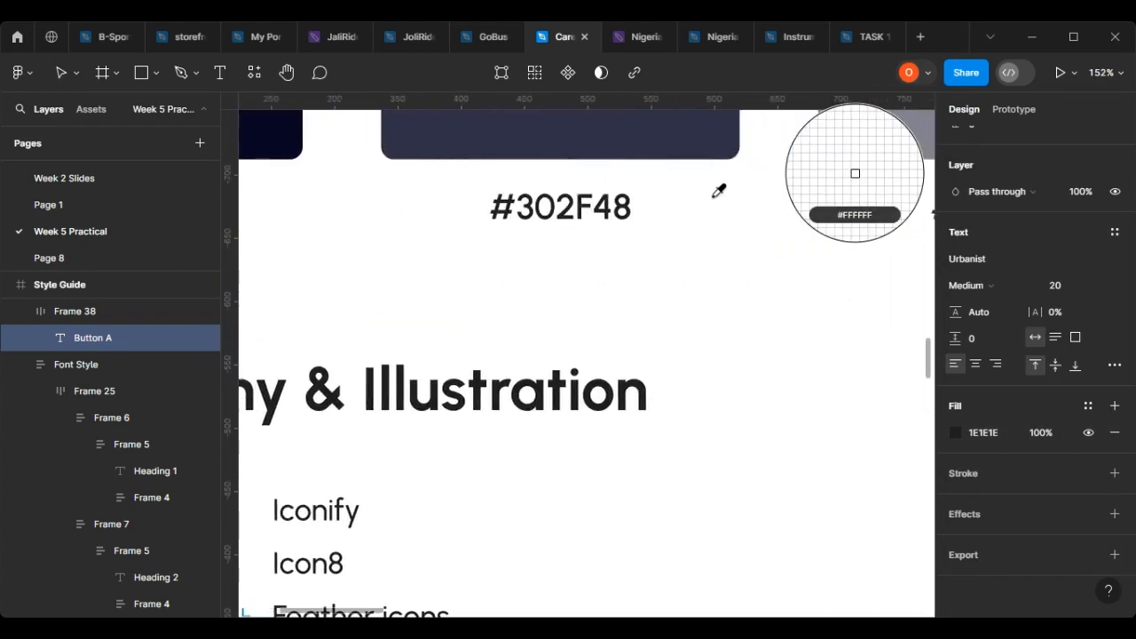
scroll(719, 191, right, 8)
click(705, 127)
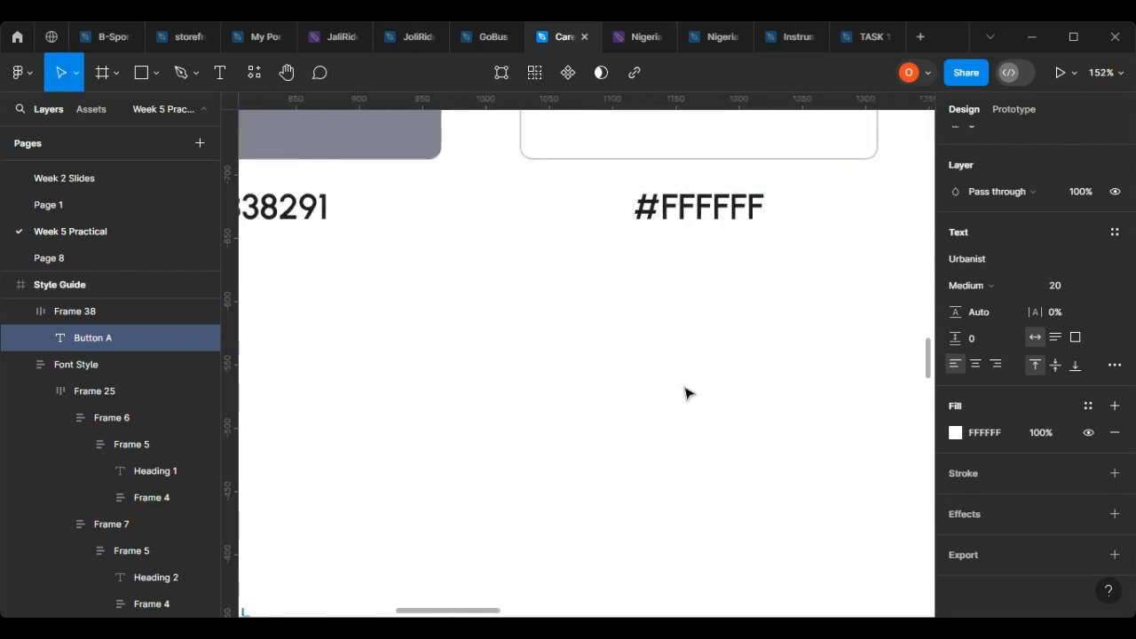
Round the Button A frame's corners with a radius of 10.
scroll(684, 444, down, 10)
scroll(532, 475, left, 15)
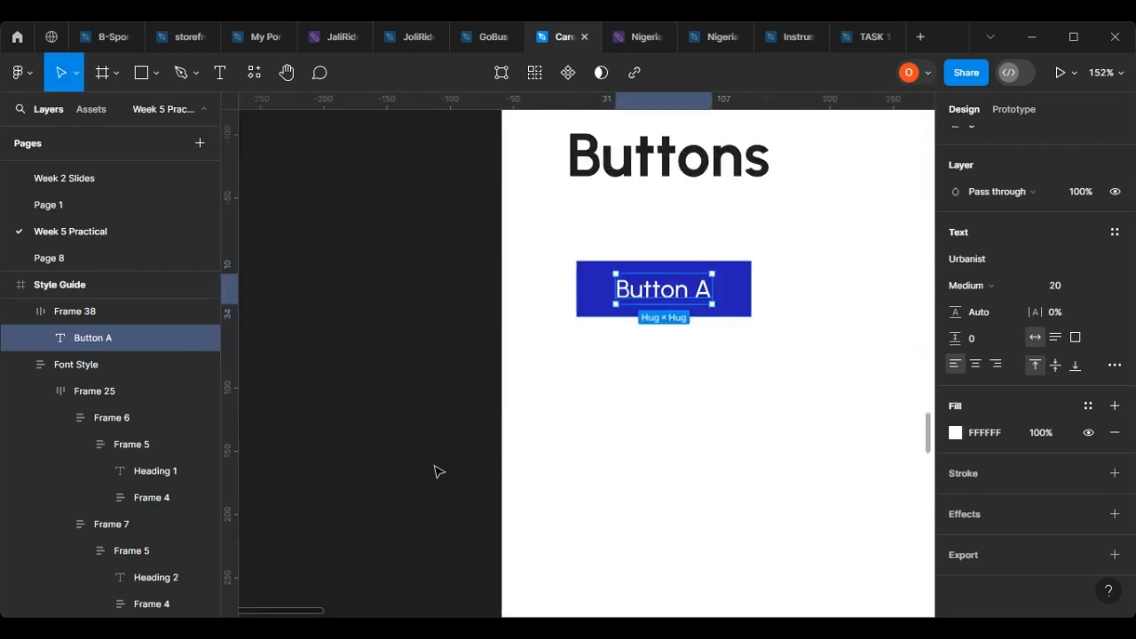
scroll(759, 253, up, 5)
click(736, 312)
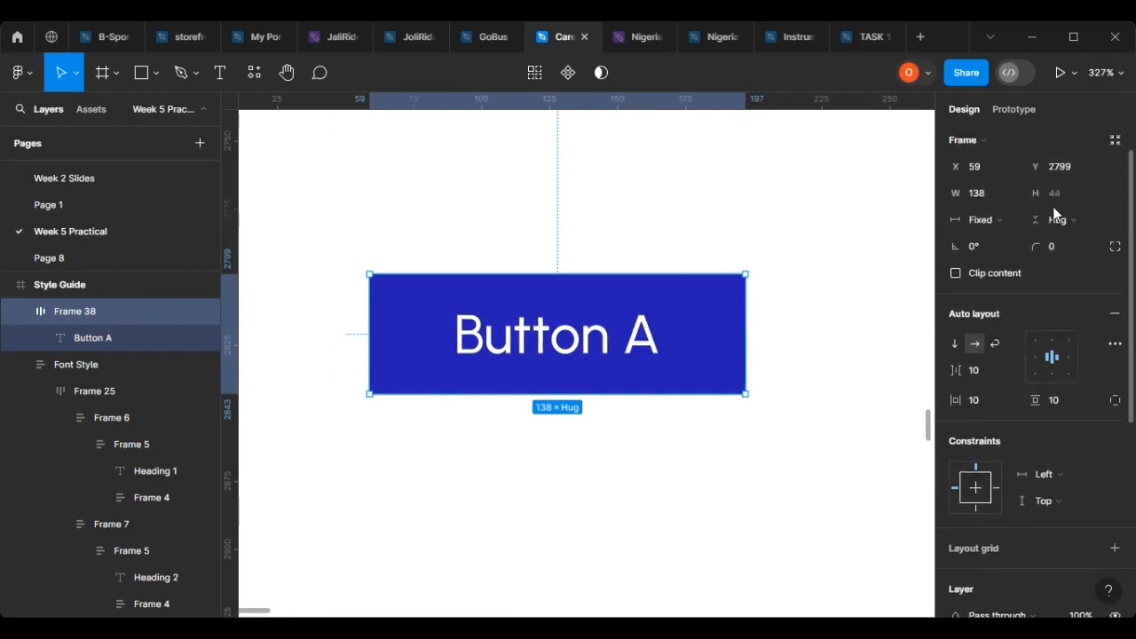
scroll(1056, 214, up, 1)
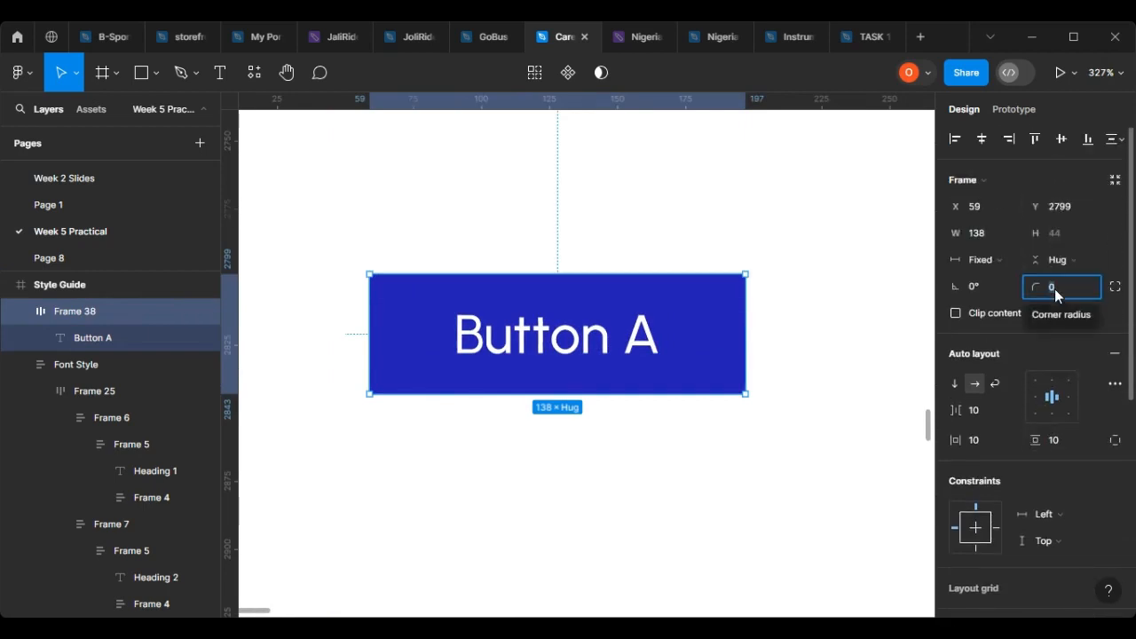
text(10)
key(Return)
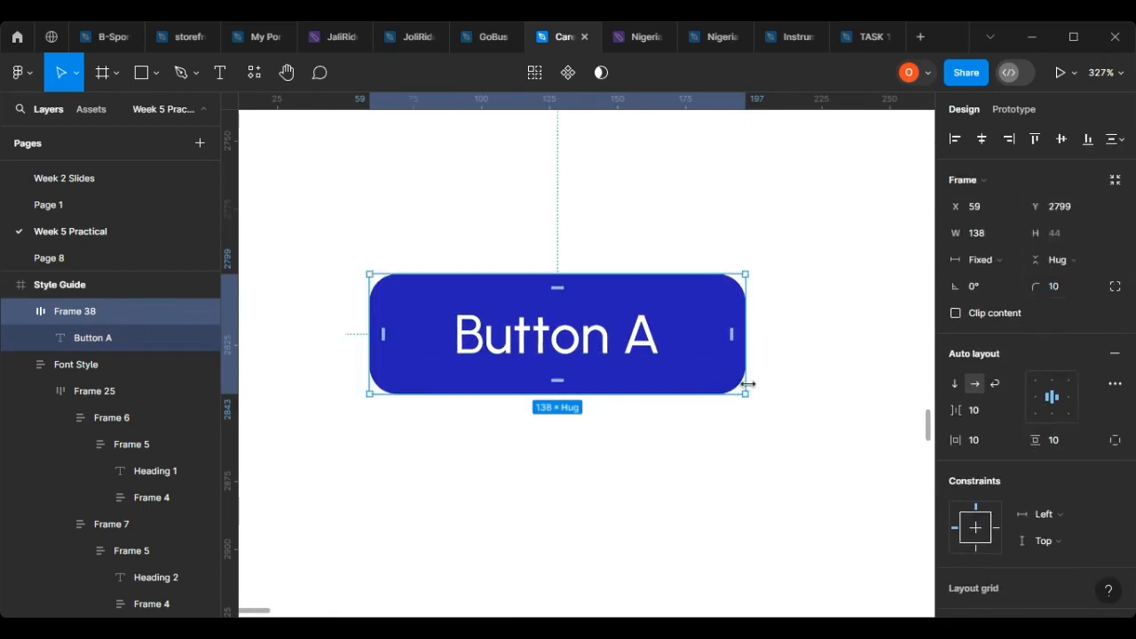
Stretch the Button A frame horizontally to a width of 200.
scroll(748, 386, down, 4)
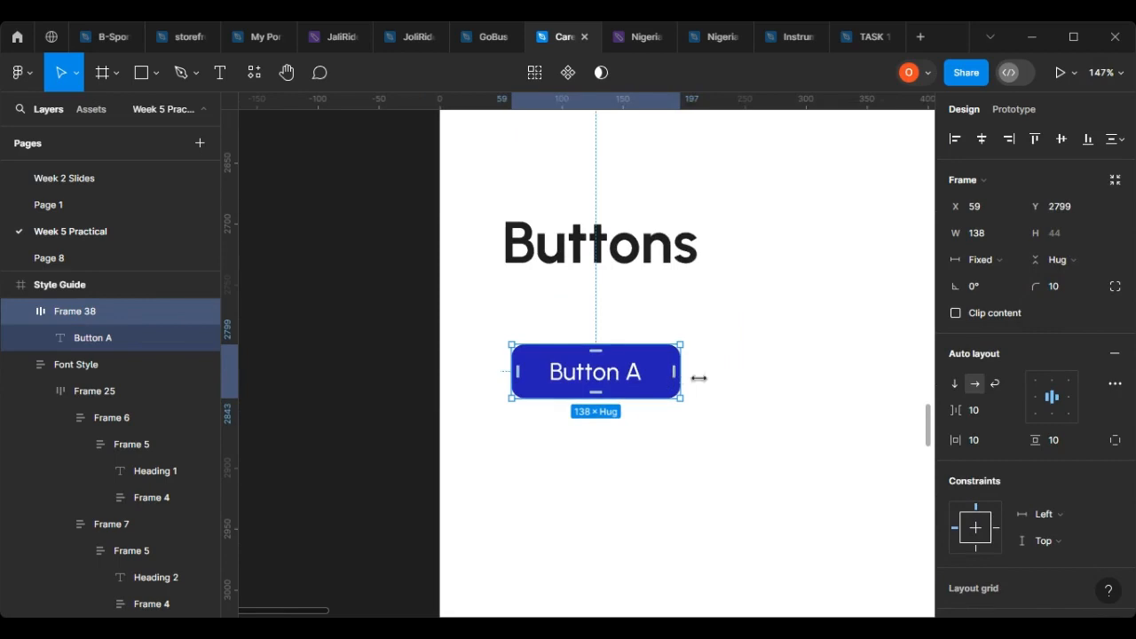
drag(699, 378, 756, 379)
scroll(755, 378, up, 5)
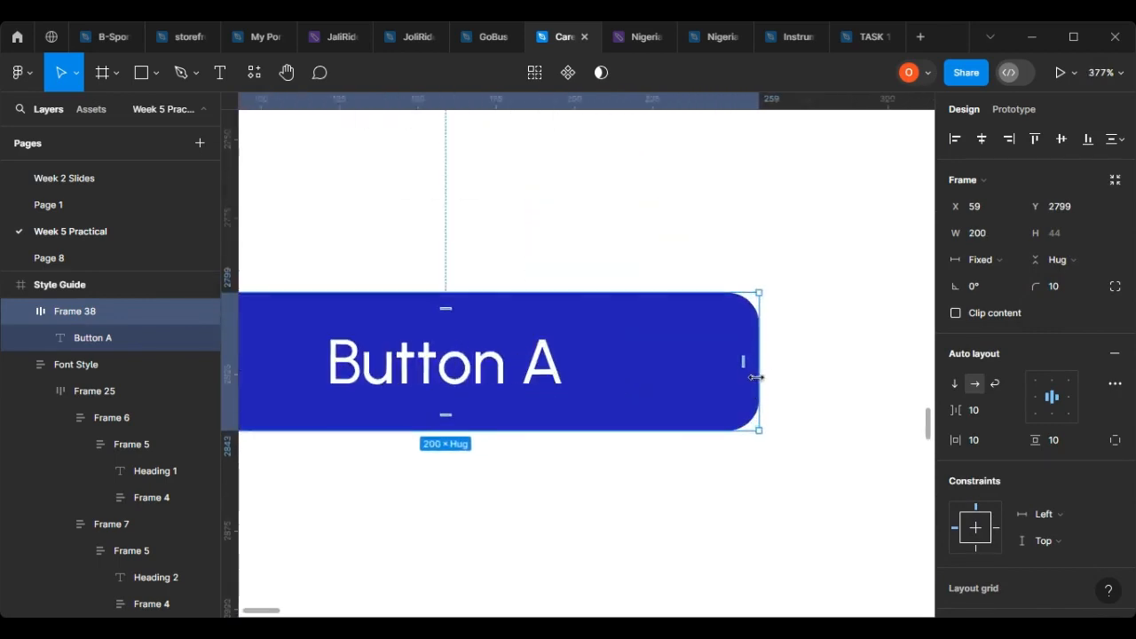
scroll(751, 365, down, 2)
scroll(401, 384, up, 2)
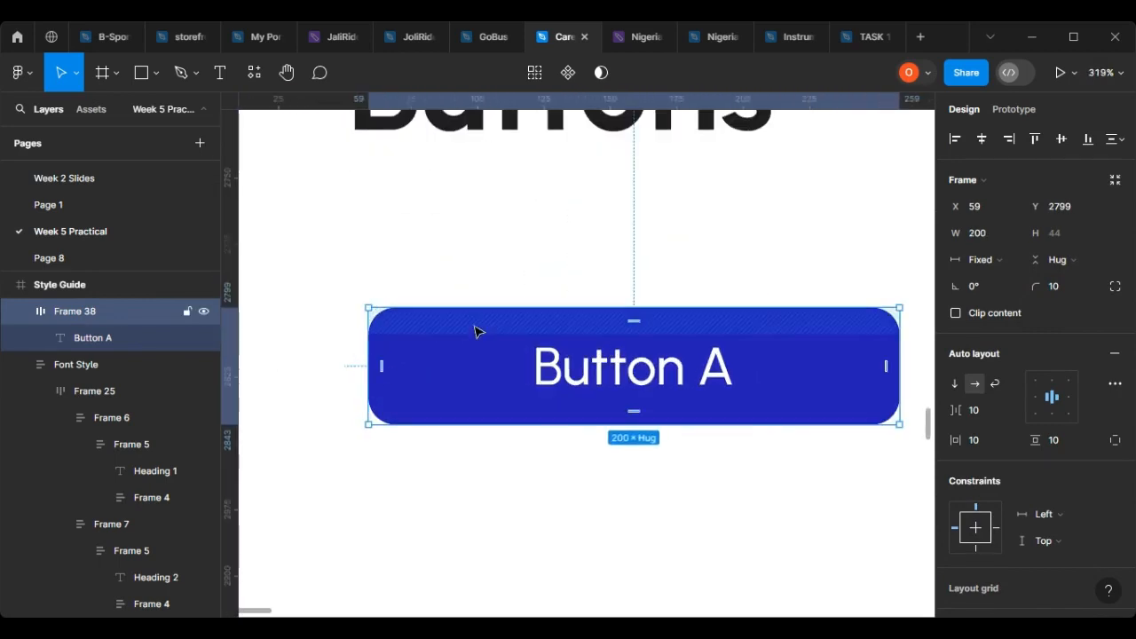
Try other content alignments in the button's auto layout, including top center, and return it to center.
click(1035, 398)
click(1053, 383)
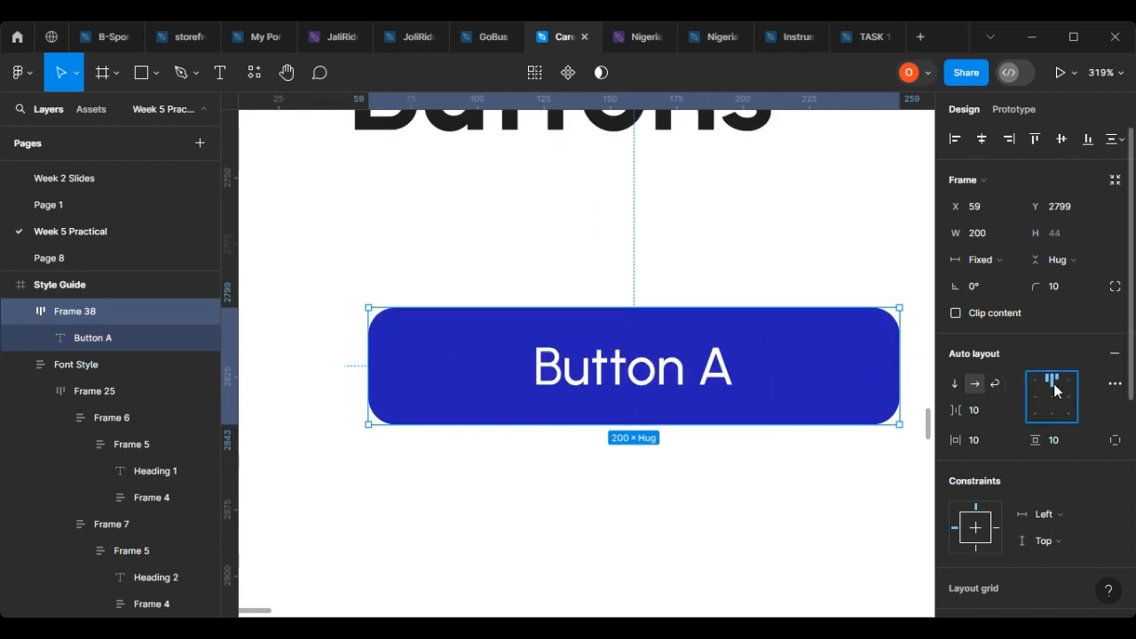
click(1070, 404)
click(1052, 400)
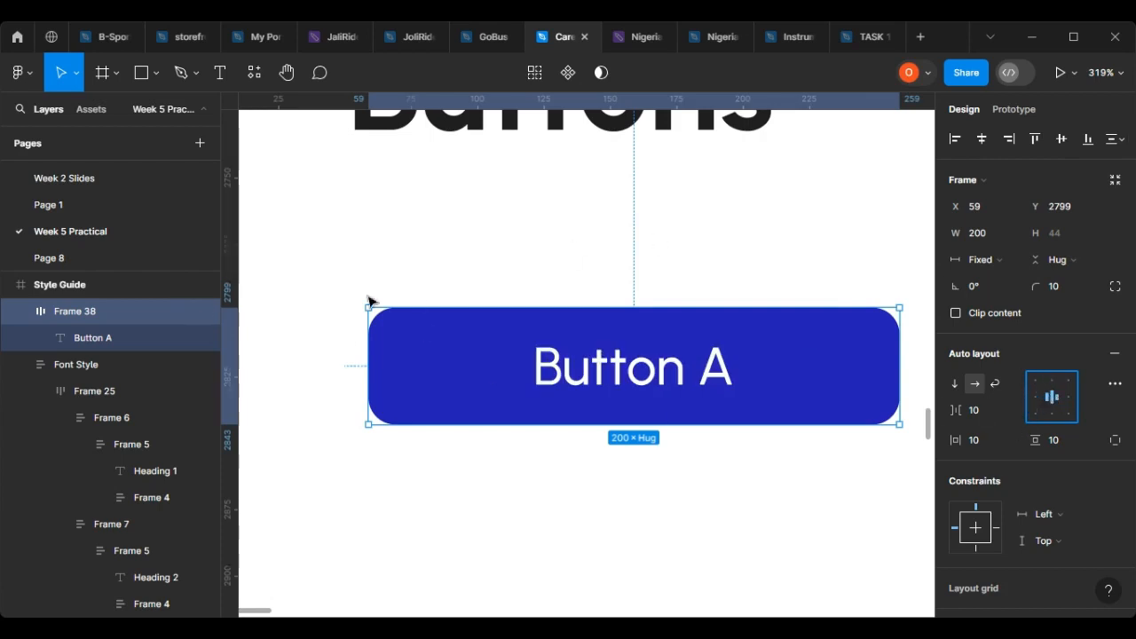
Examine the Button A design up close and against the Color Palette and Iconography & Illustration sections.
scroll(373, 304, down, 3)
scroll(406, 325, up, 3)
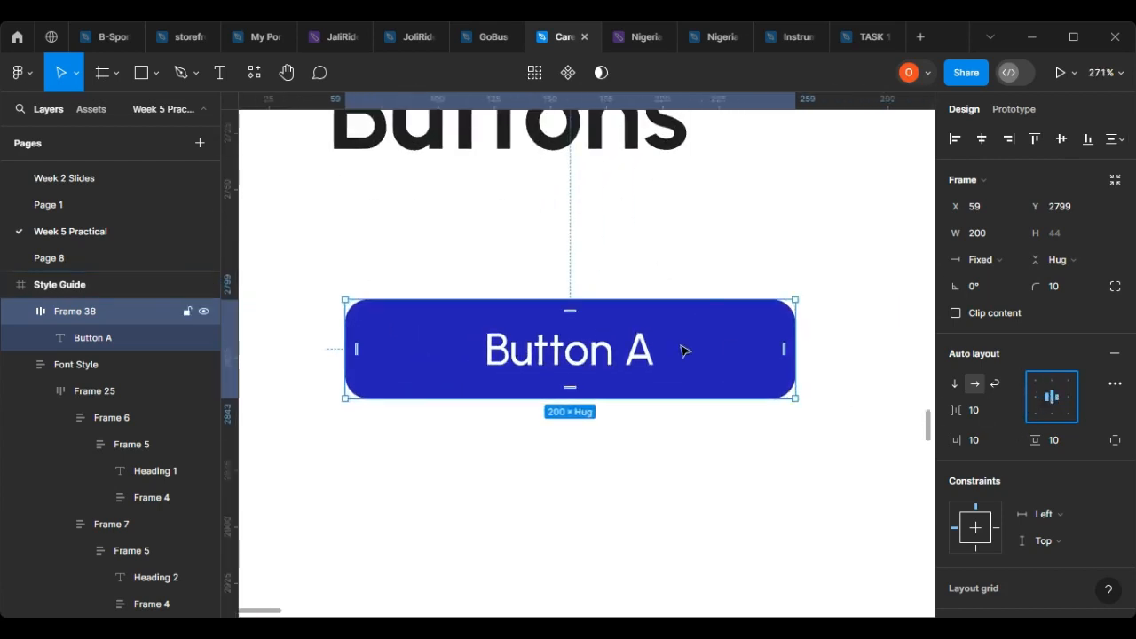
scroll(577, 355, up, 3)
scroll(599, 349, down, 5)
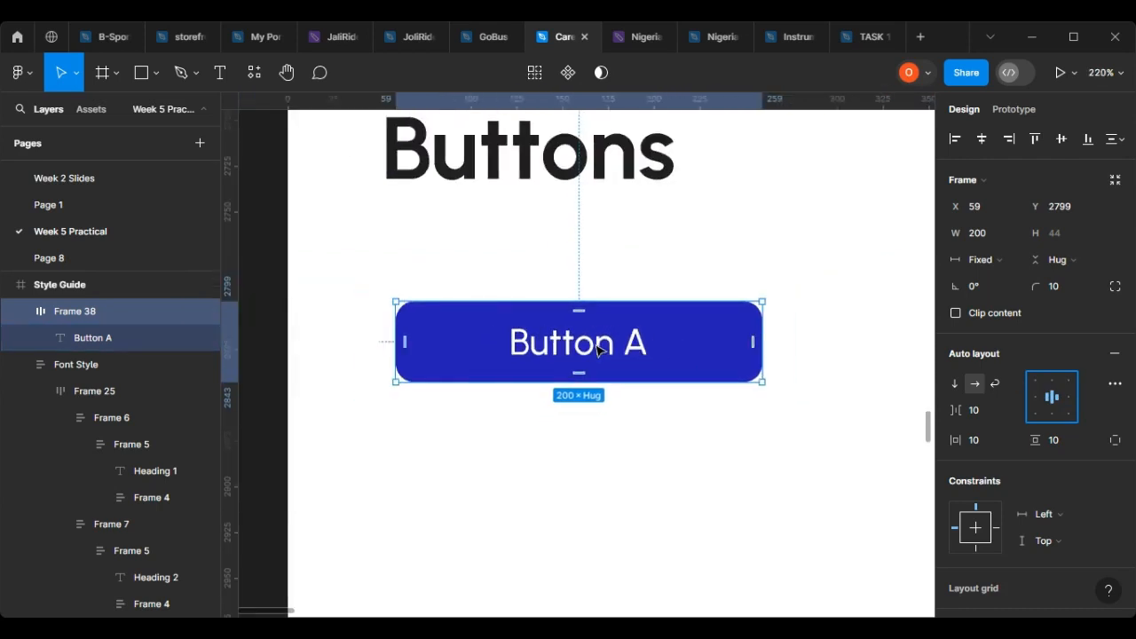
scroll(600, 373, up, 4)
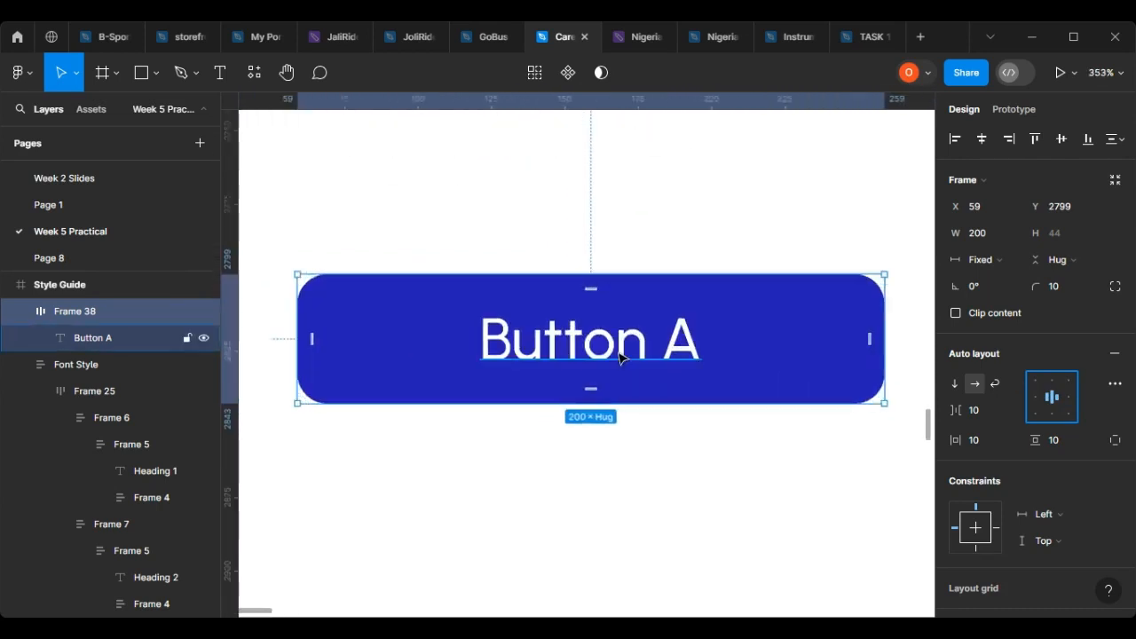
scroll(603, 283, down, 3)
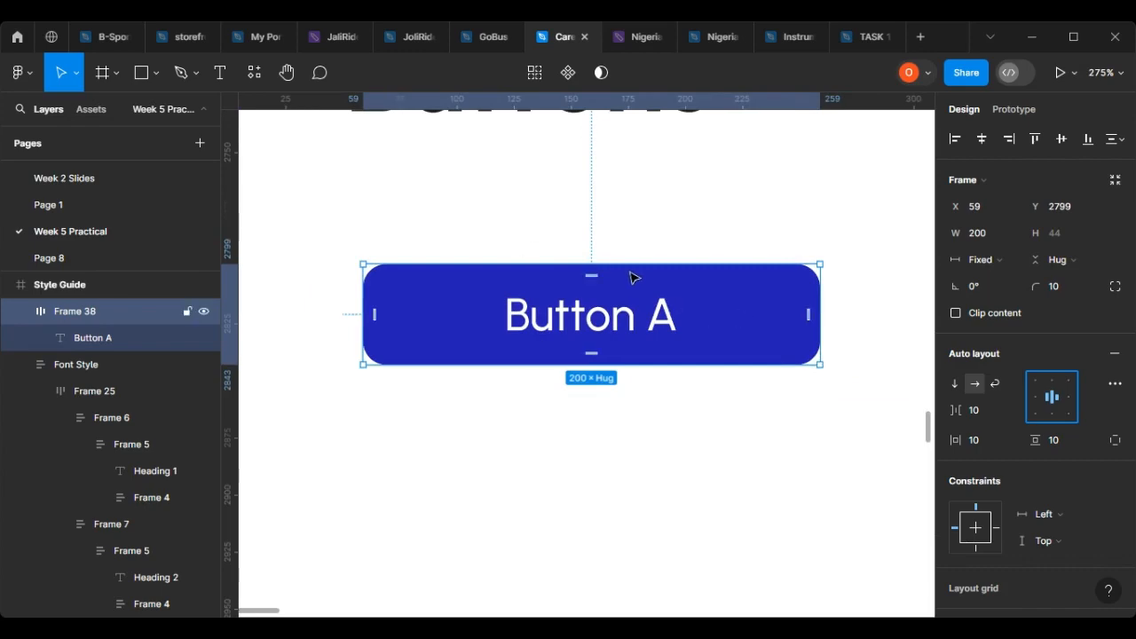
scroll(626, 275, down, 3)
scroll(711, 316, up, 2)
scroll(589, 353, down, 5)
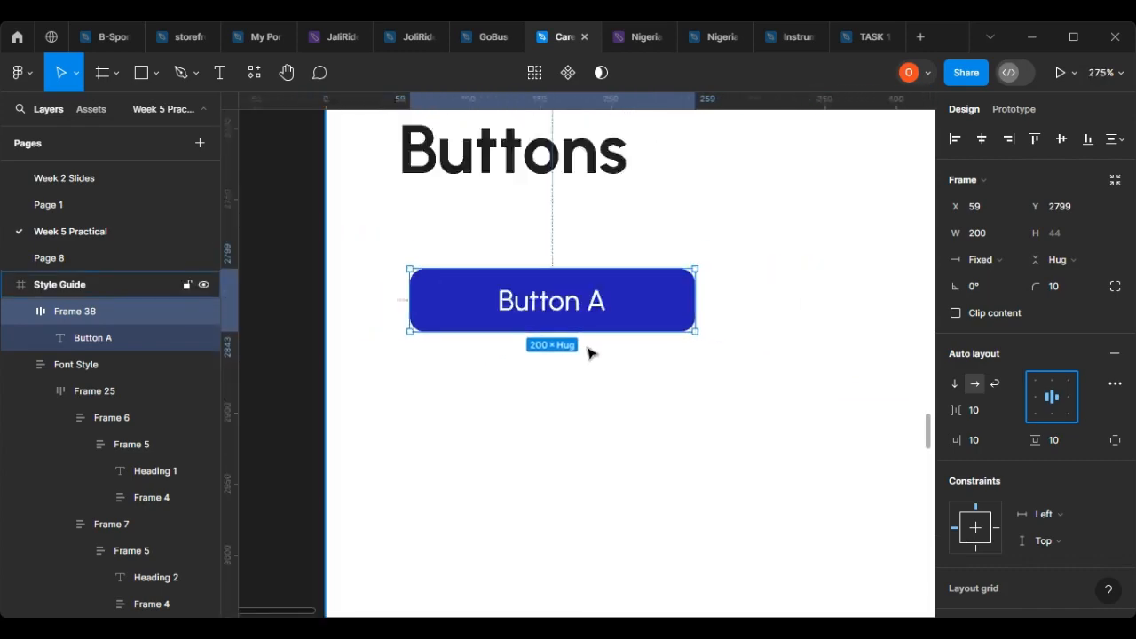
scroll(737, 302, up, 3)
scroll(562, 305, down, 5)
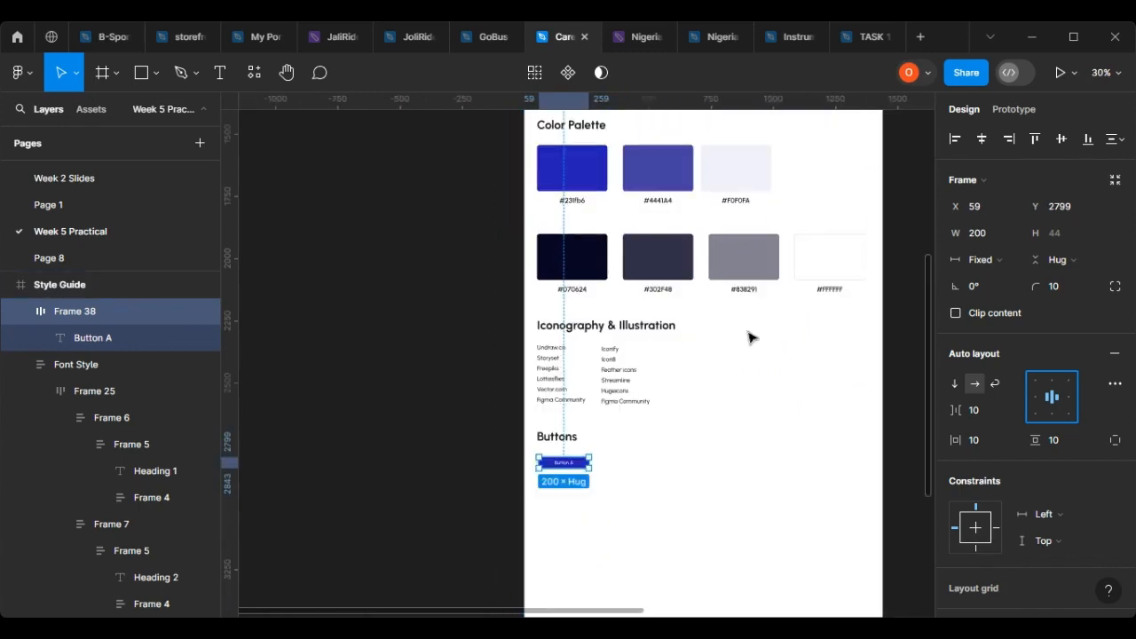
scroll(787, 157, up, 2)
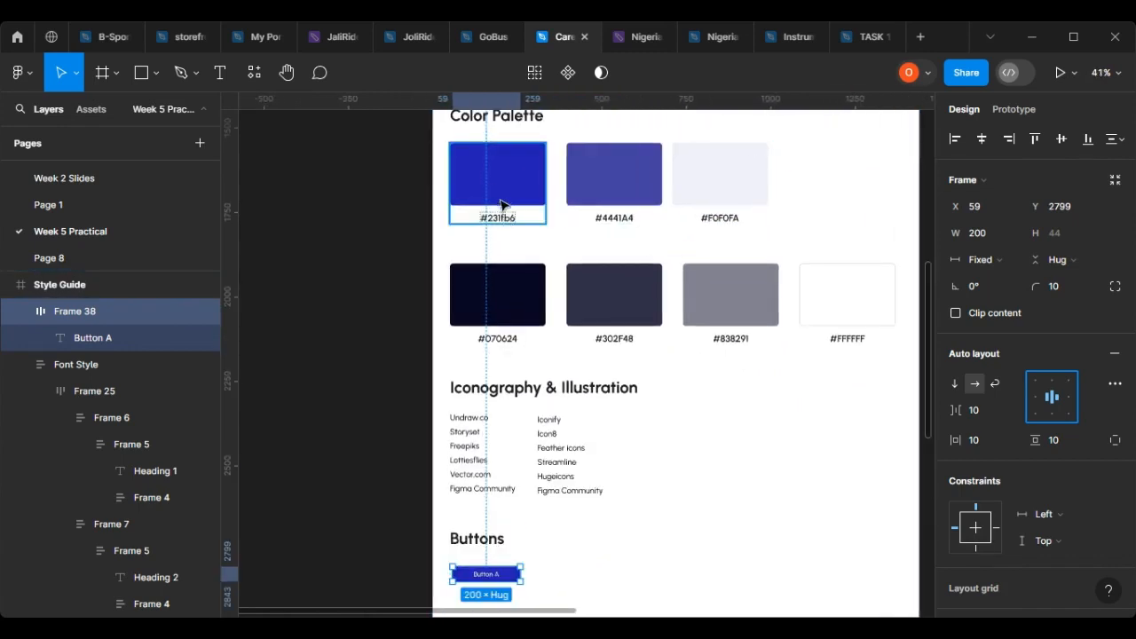
scroll(535, 508, down, 3)
scroll(486, 290, up, 4)
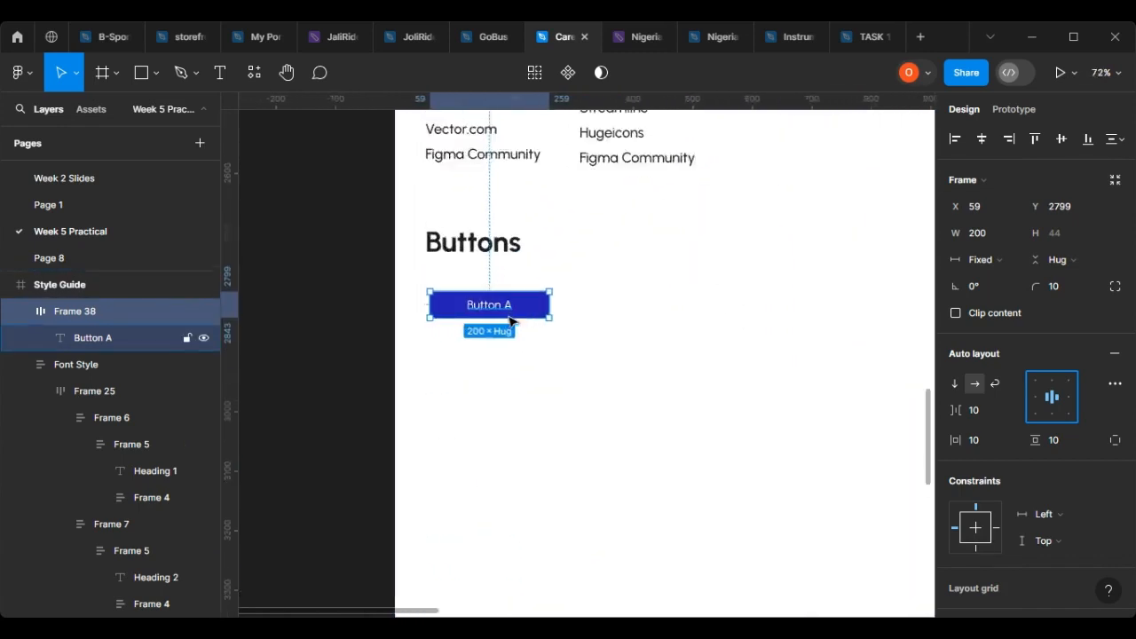
Compare Button A with the swatches in the Color Palette section and with the layout under the Buttons heading.
scroll(641, 356, up, 5)
scroll(807, 399, right, 5)
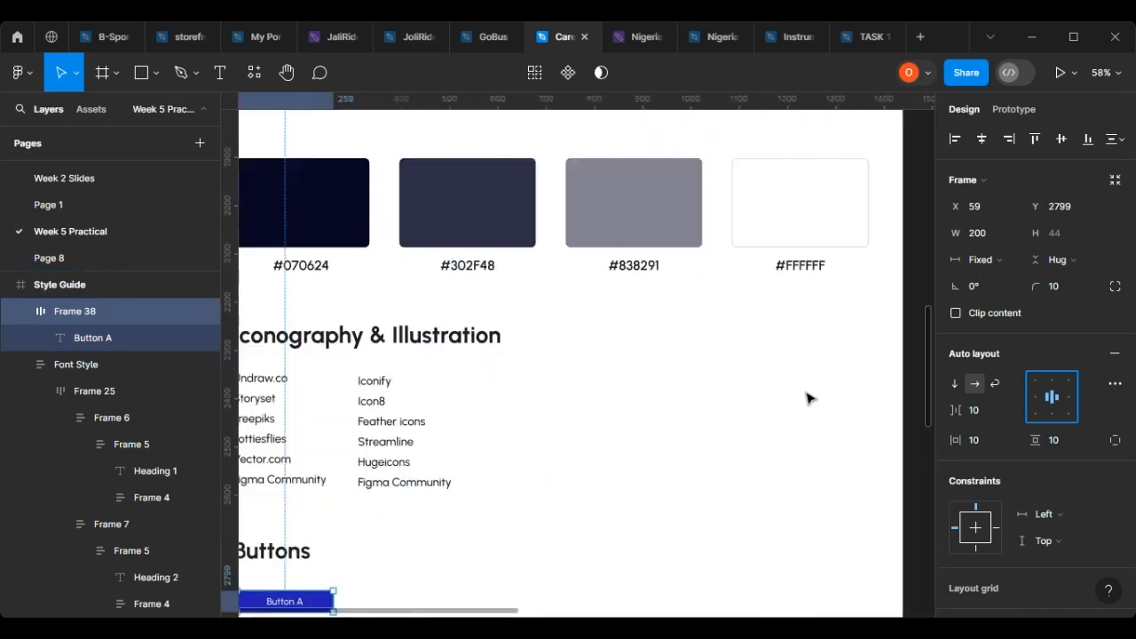
scroll(807, 399, up, 5)
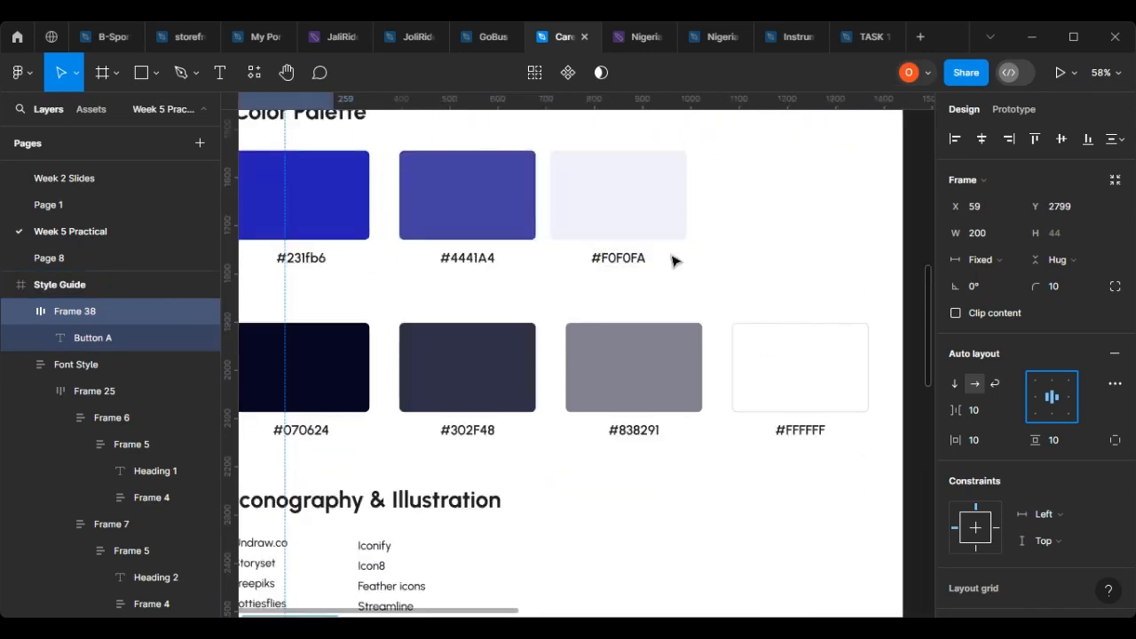
scroll(661, 258, left, 2)
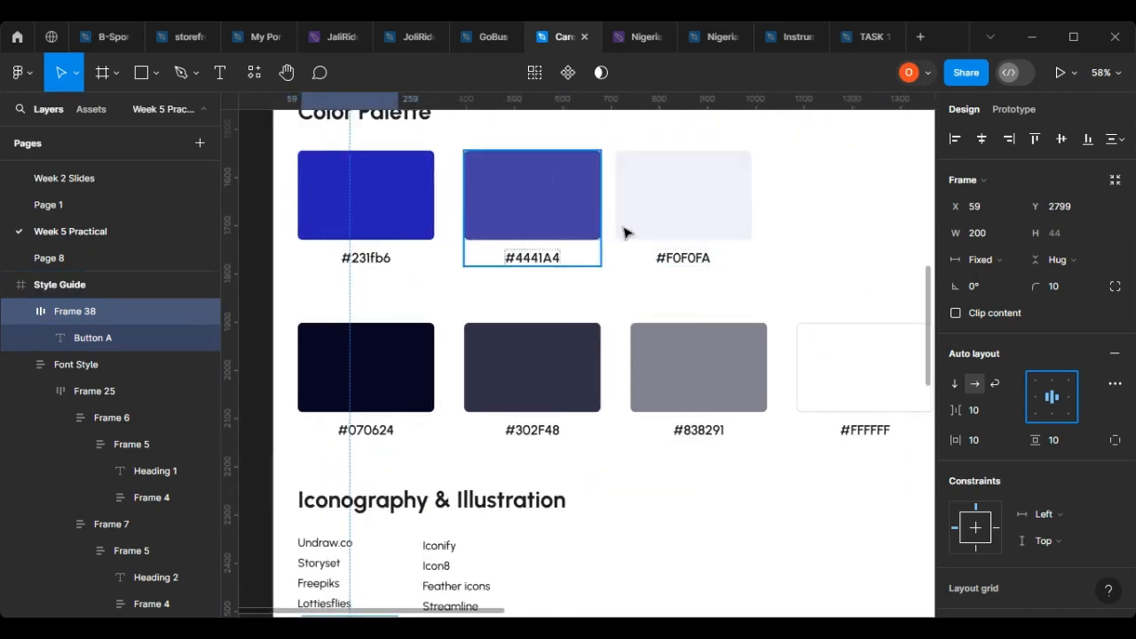
scroll(644, 360, down, 6)
ctrl+scroll(284, 210, up, 8)
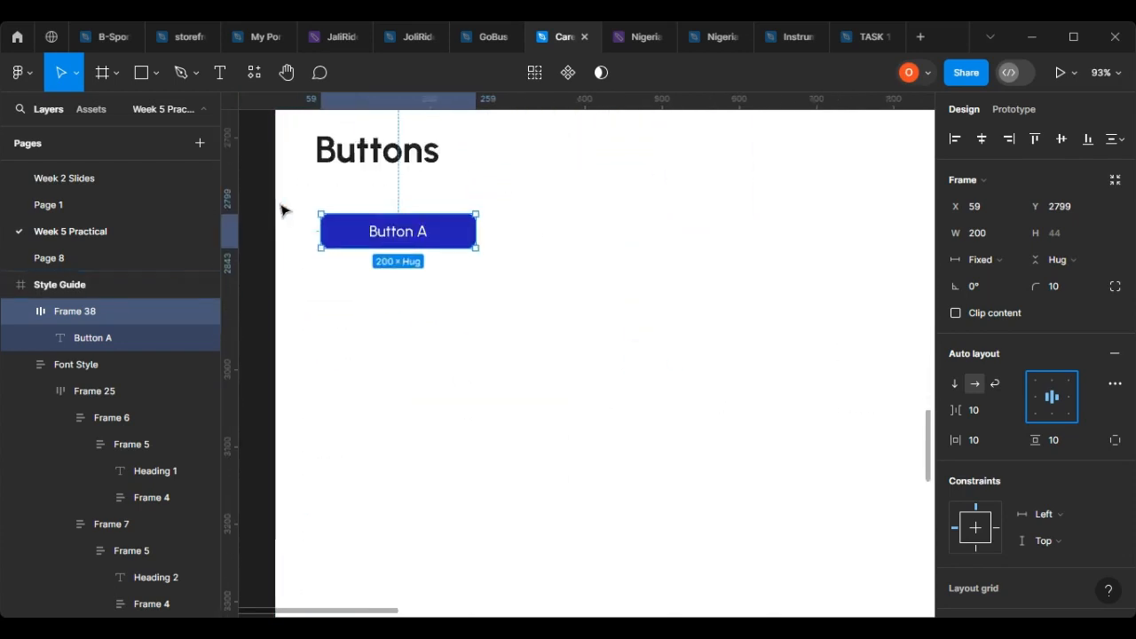
ctrl+scroll(463, 319, down, 3)
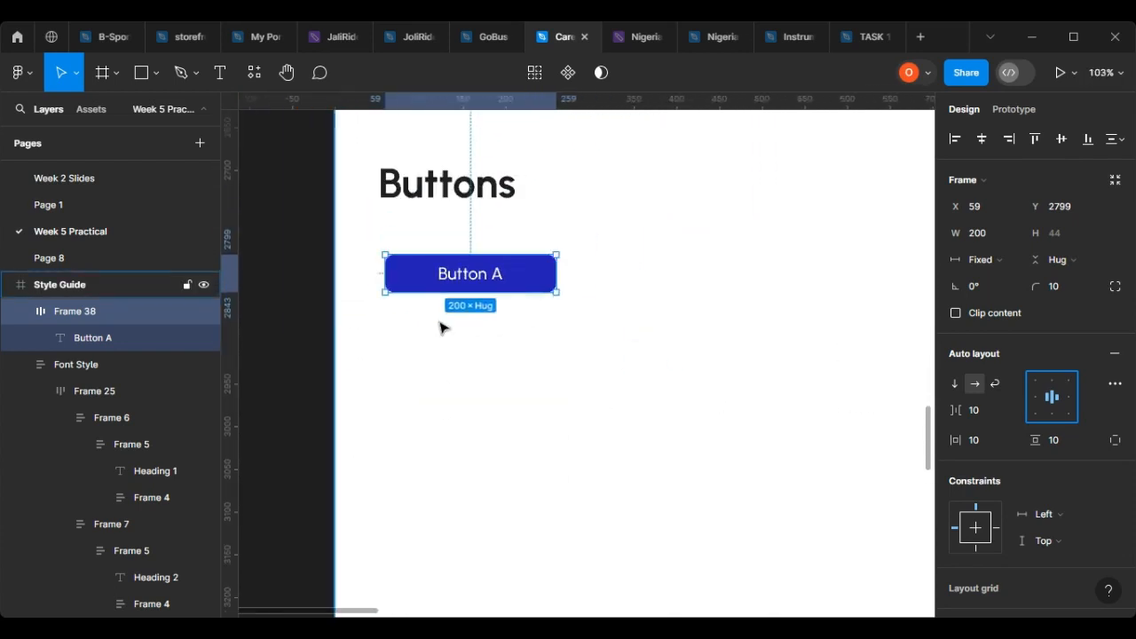
scroll(657, 334, up, 1)
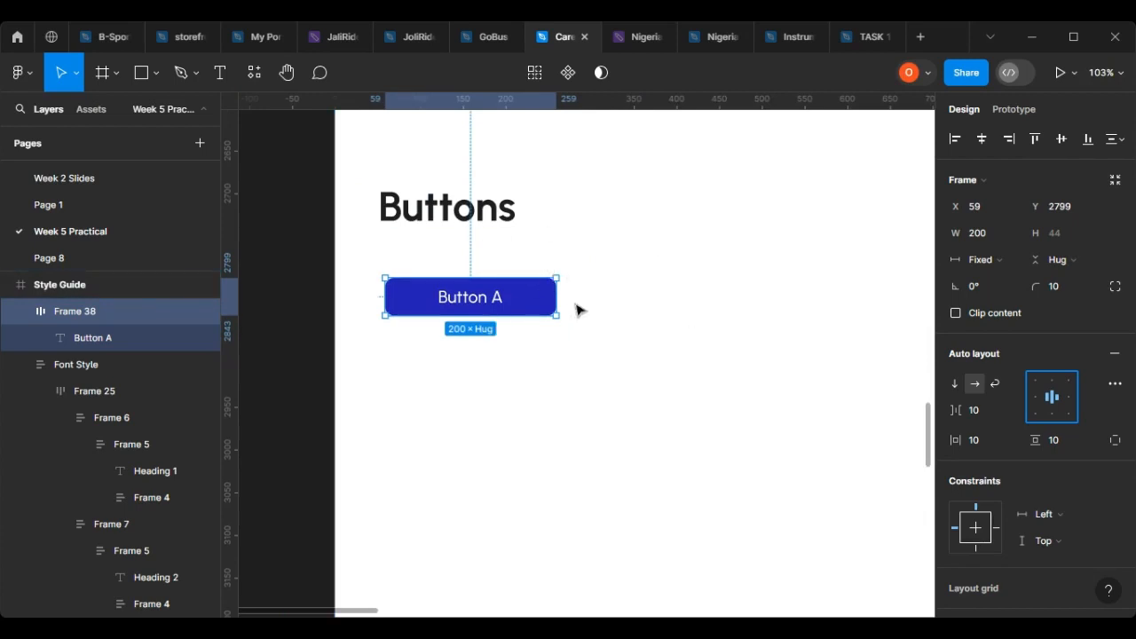
scroll(639, 328, up, 5)
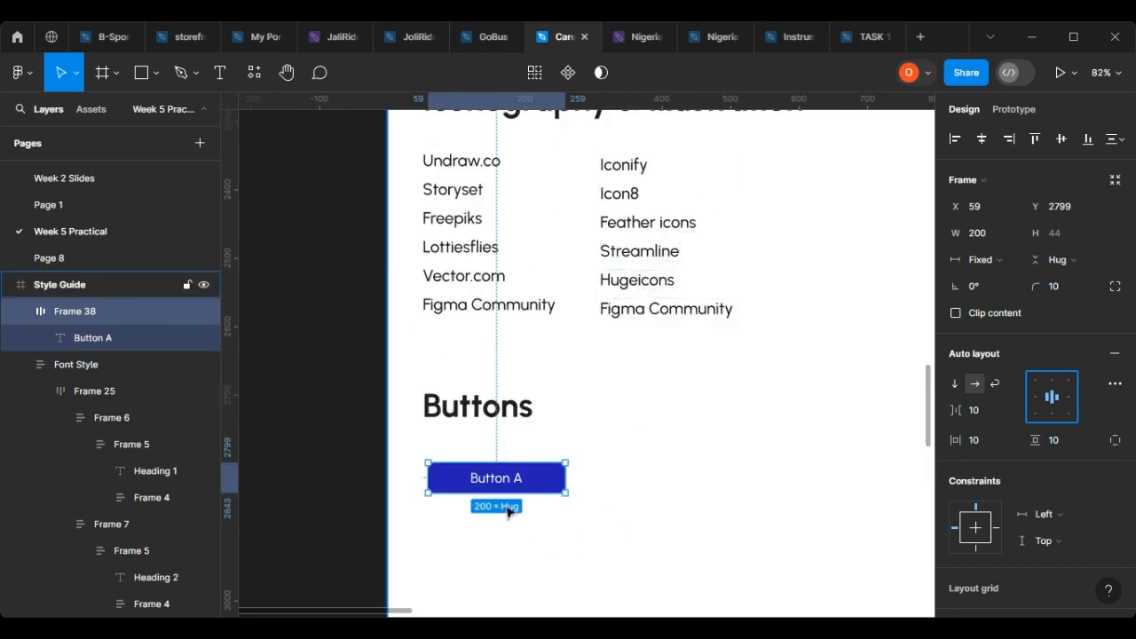
Reposition the Button A frame beneath the Buttons heading at about X 58, Y 2803.
ctrl+scroll(512, 491, up, 3)
ctrl+scroll(513, 491, up, 2)
mouse_move(596, 473)
mouse_down()
mouse_move(592, 489)
mouse_move(582, 483)
mouse_up()
scroll(581, 483, down, 5)
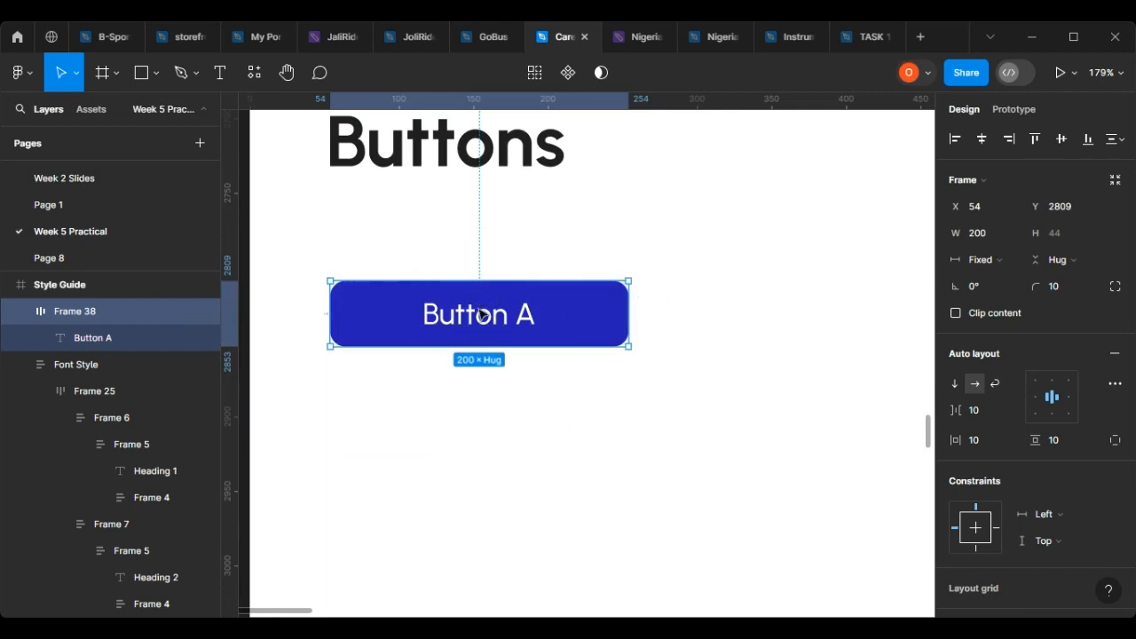
drag(511, 329, 541, 322)
scroll(514, 321, down, 3)
scroll(517, 321, up, 4)
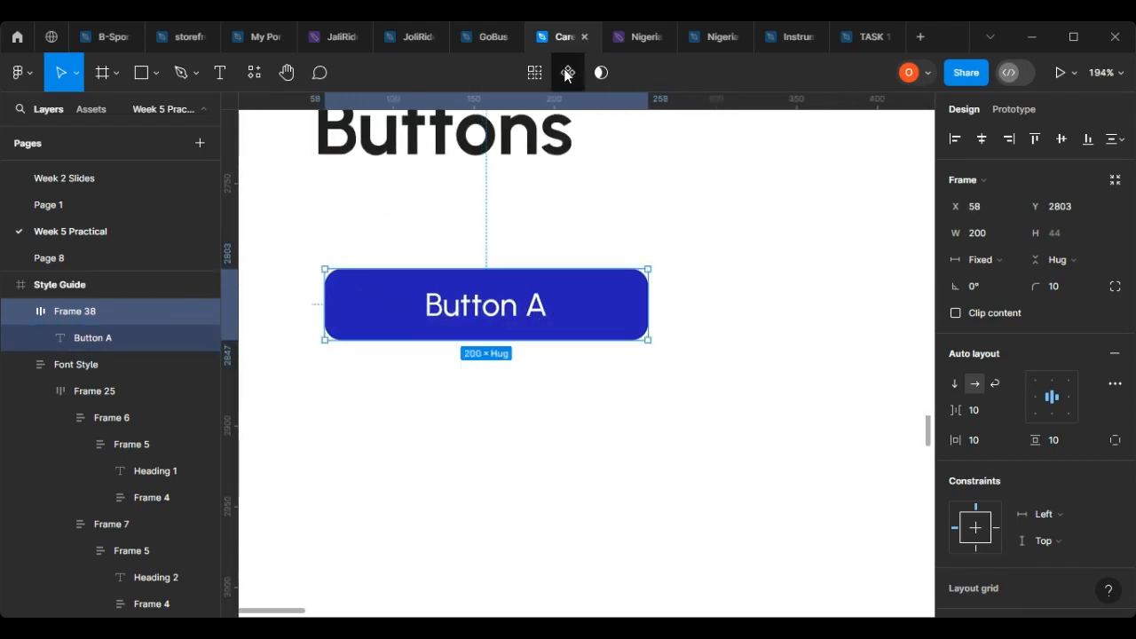
Convert the Button A frame into a component and shift it slightly to about X 54, Y 2799.
right_click(595, 304)
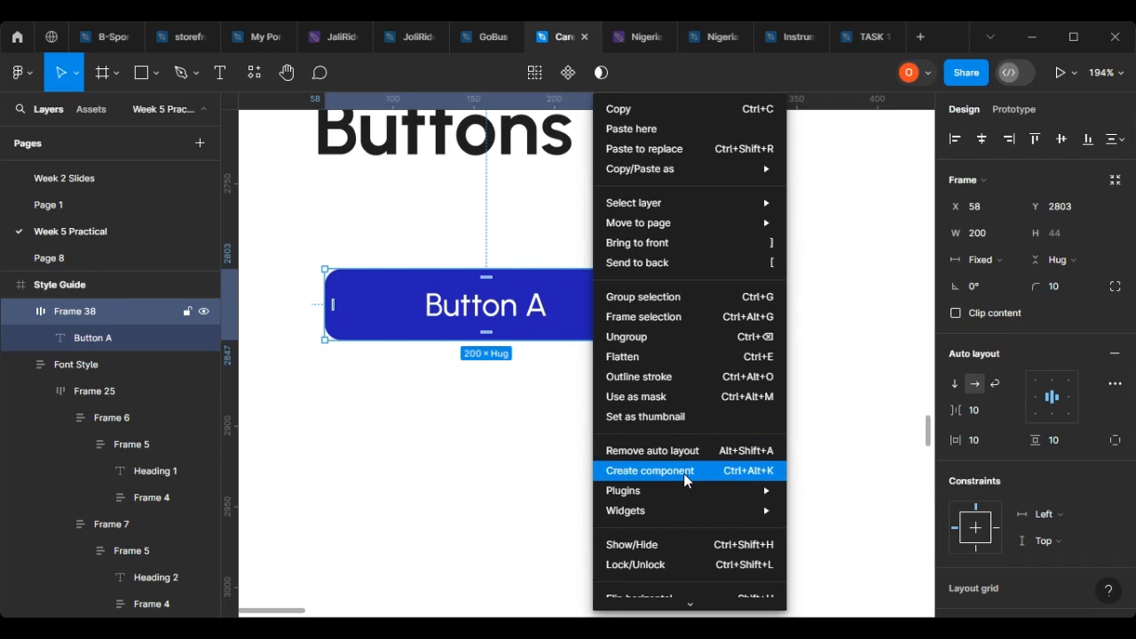
click(683, 473)
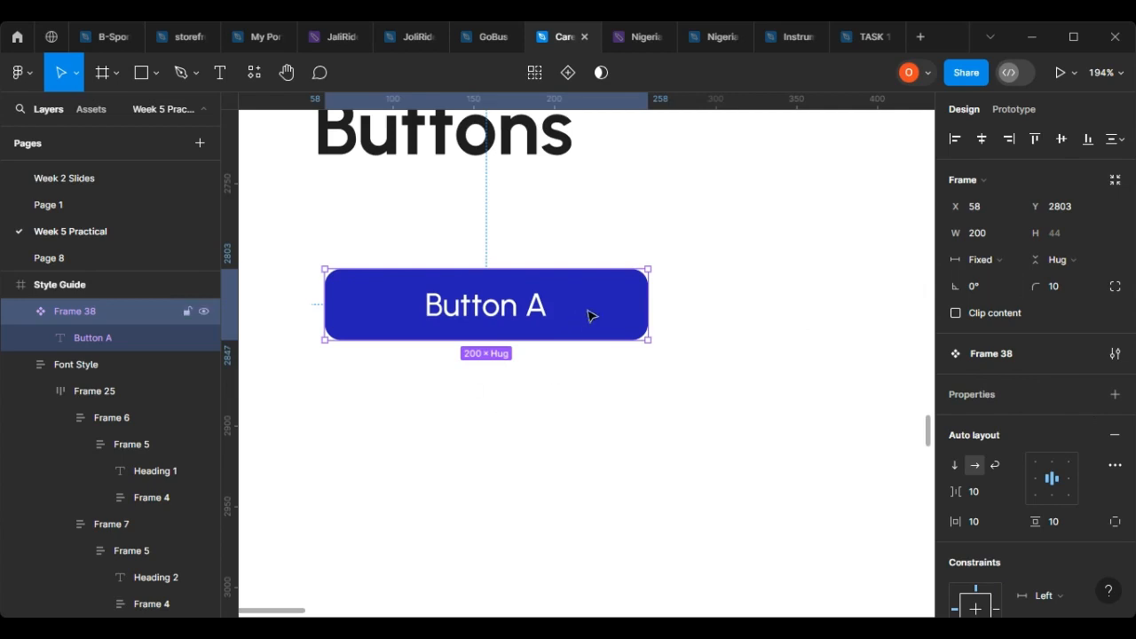
drag(558, 298, 598, 310)
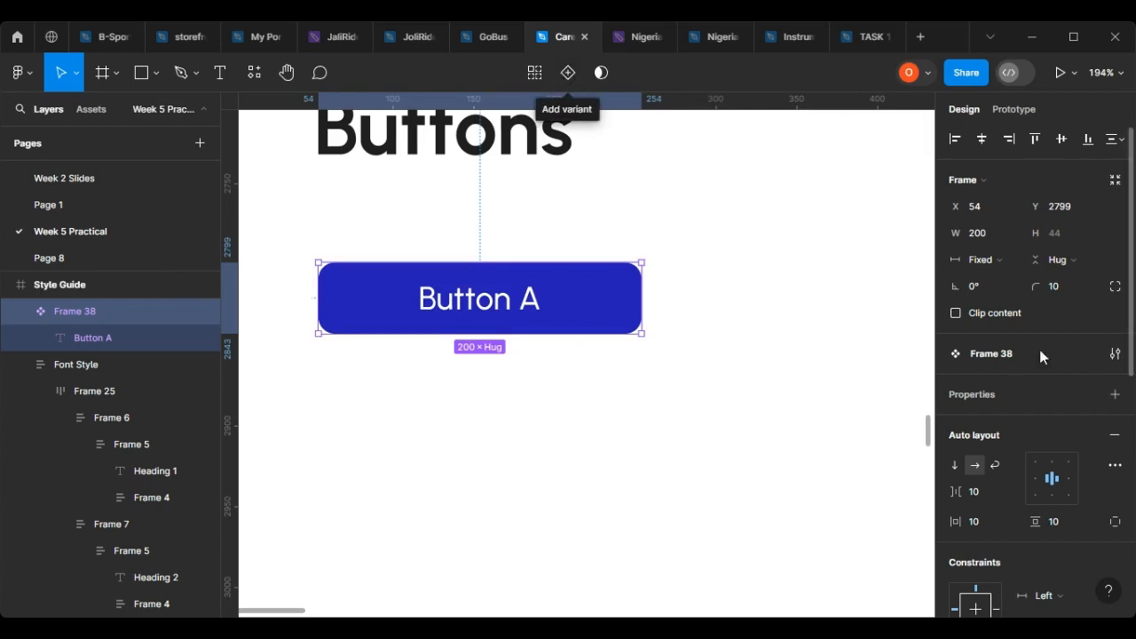
Add a variant property to the Button A component and move its component set to about X 51, Y 2778, beneath the Buttons heading.
click(1116, 395)
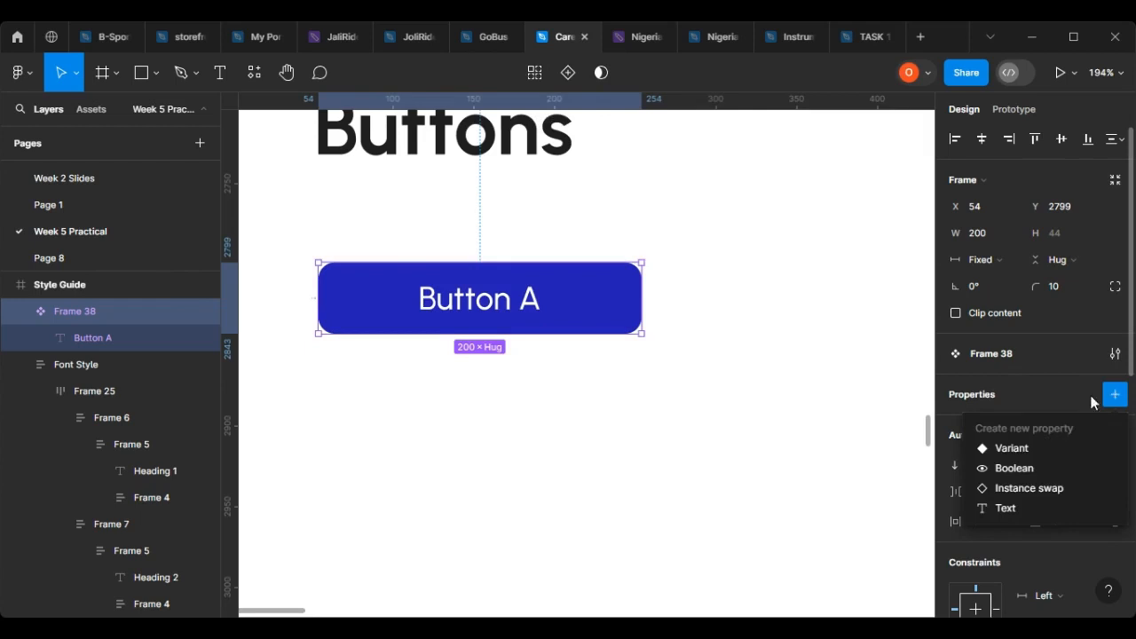
click(1042, 448)
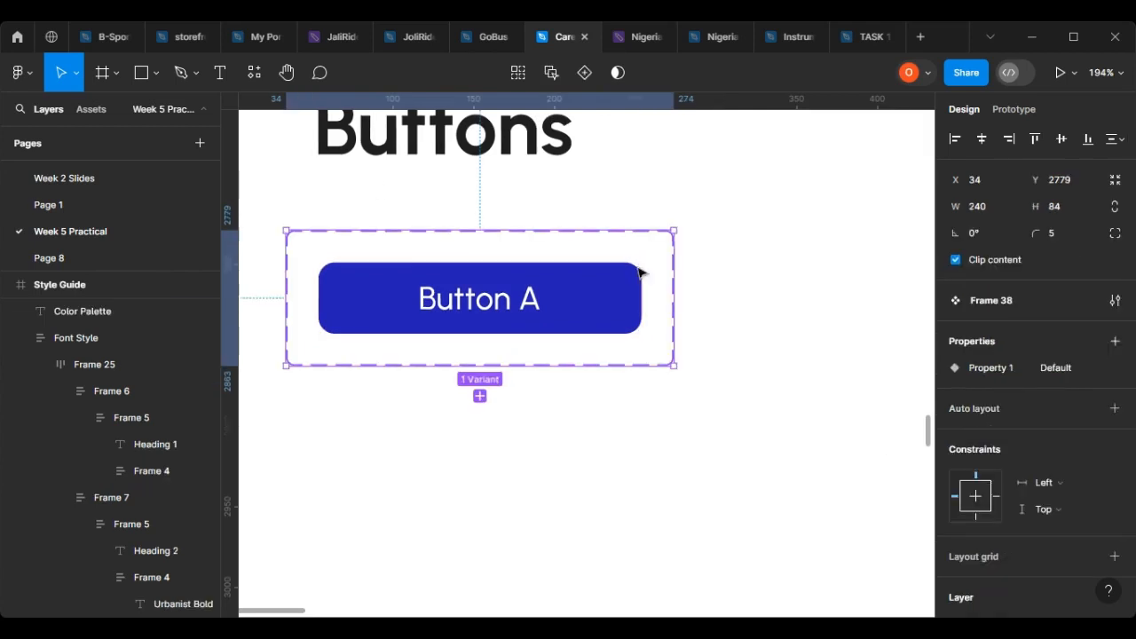
scroll(690, 329, down, 3)
scroll(569, 351, up, 1)
drag(636, 329, 657, 333)
scroll(647, 406, down, 2)
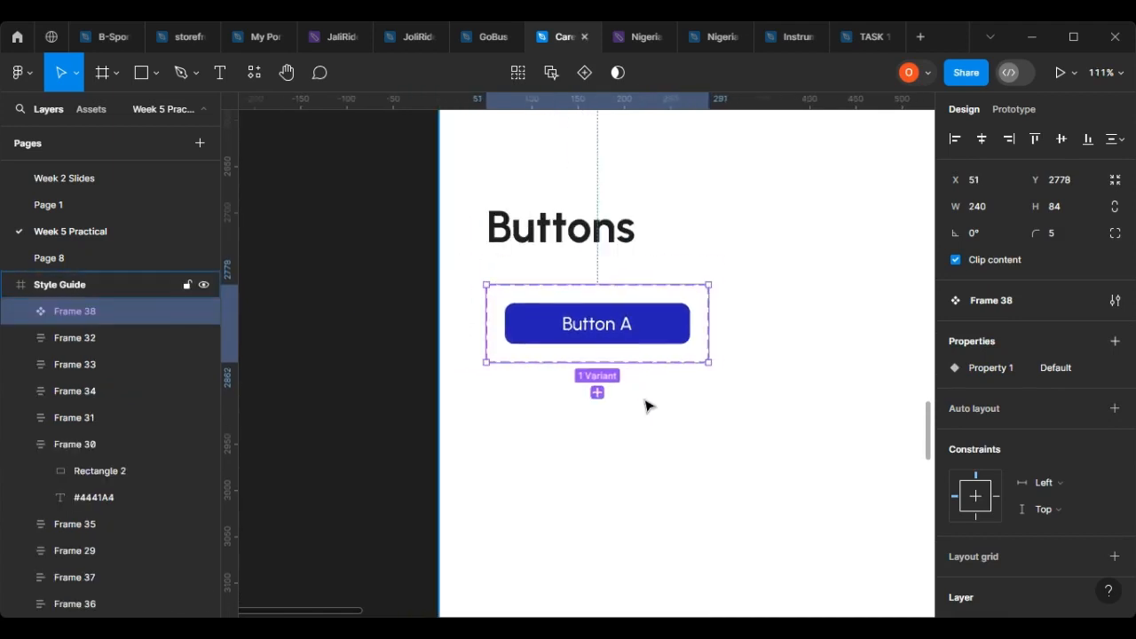
Set the Button A variant's Property 1 value to Hover Button.
scroll(512, 385, up, 3)
scroll(622, 306, down, 3)
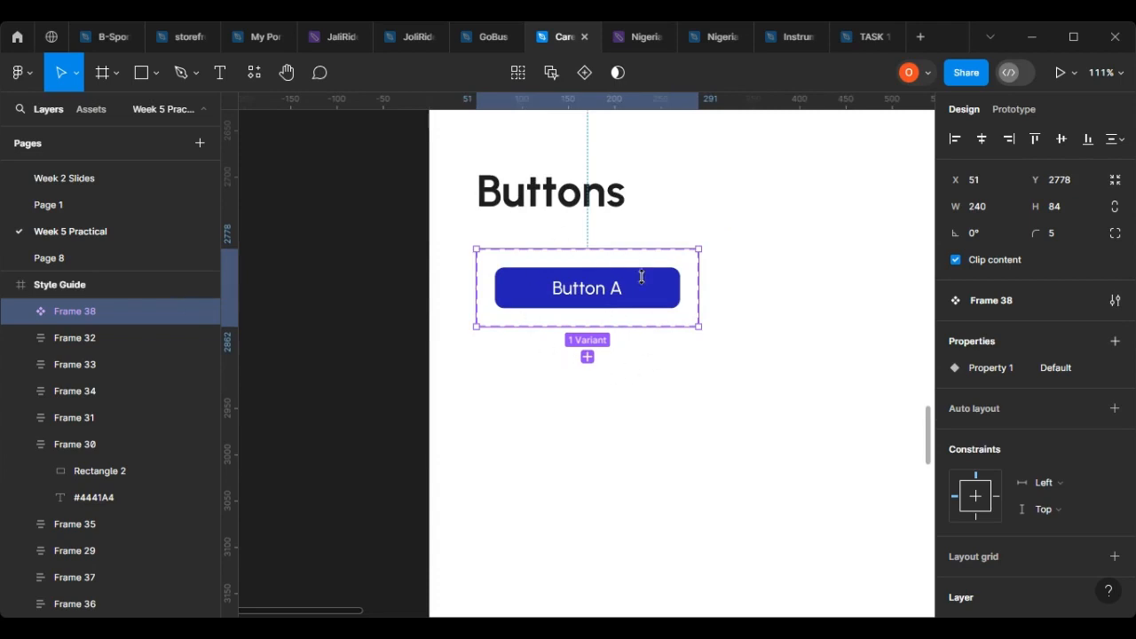
scroll(649, 318, up, 1)
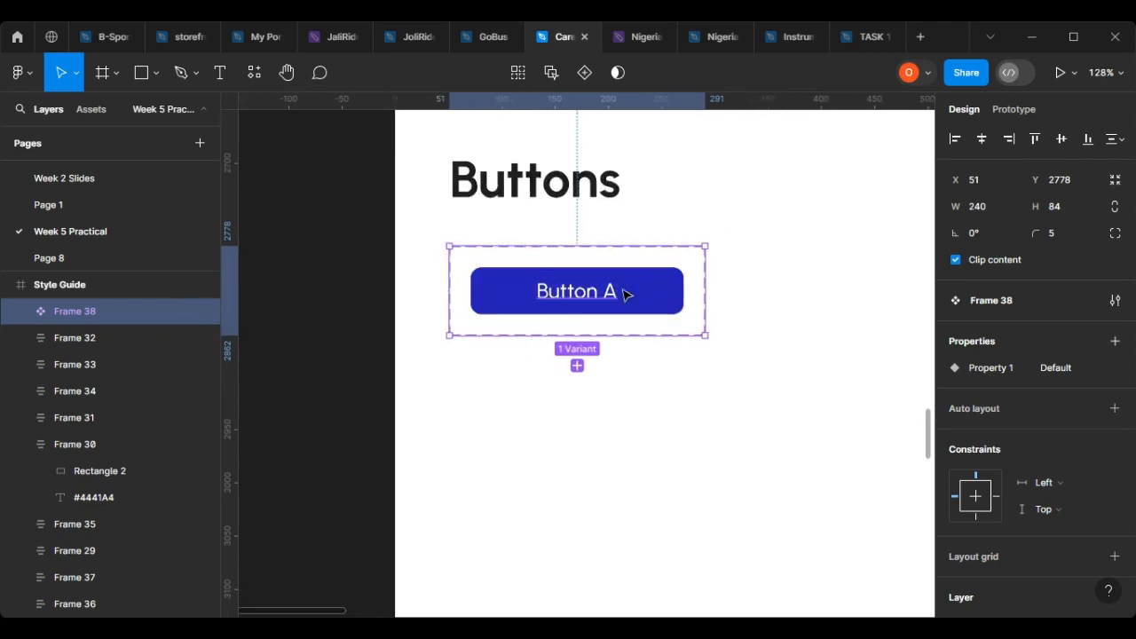
scroll(624, 292, up, 2)
scroll(667, 310, up, 1)
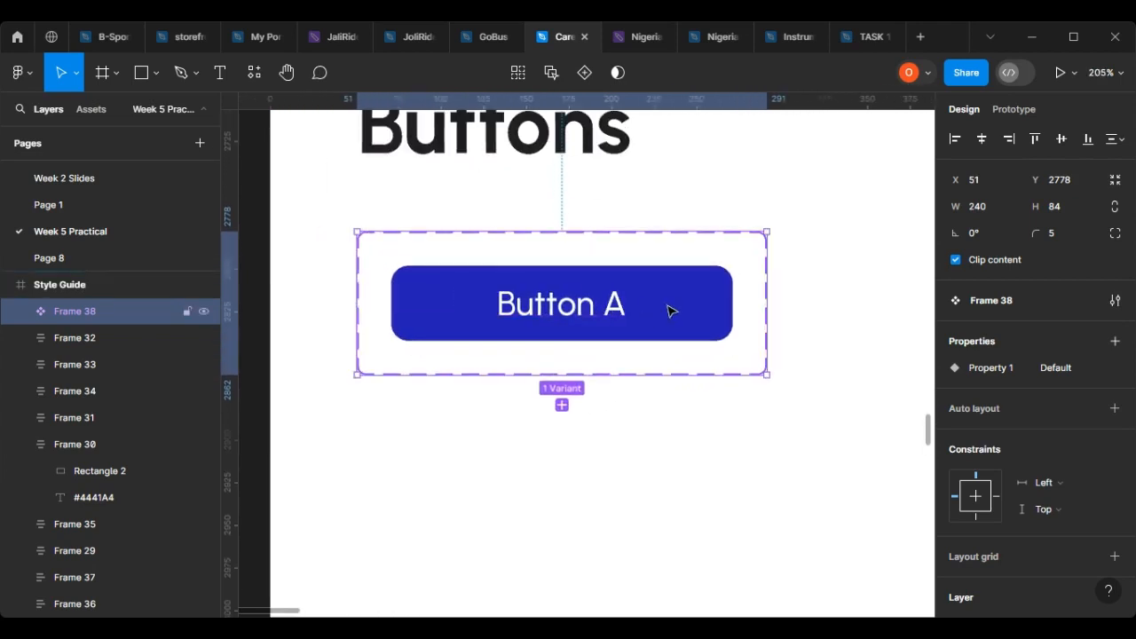
click(680, 309)
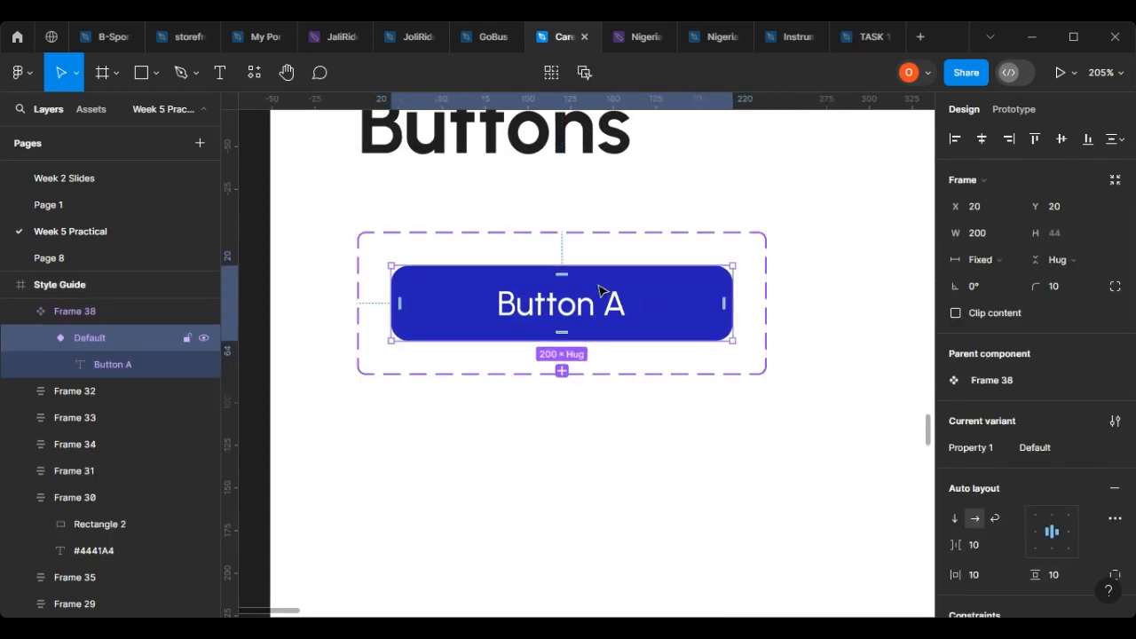
scroll(604, 284, down, 1)
scroll(587, 270, up, 3)
scroll(647, 338, down, 1)
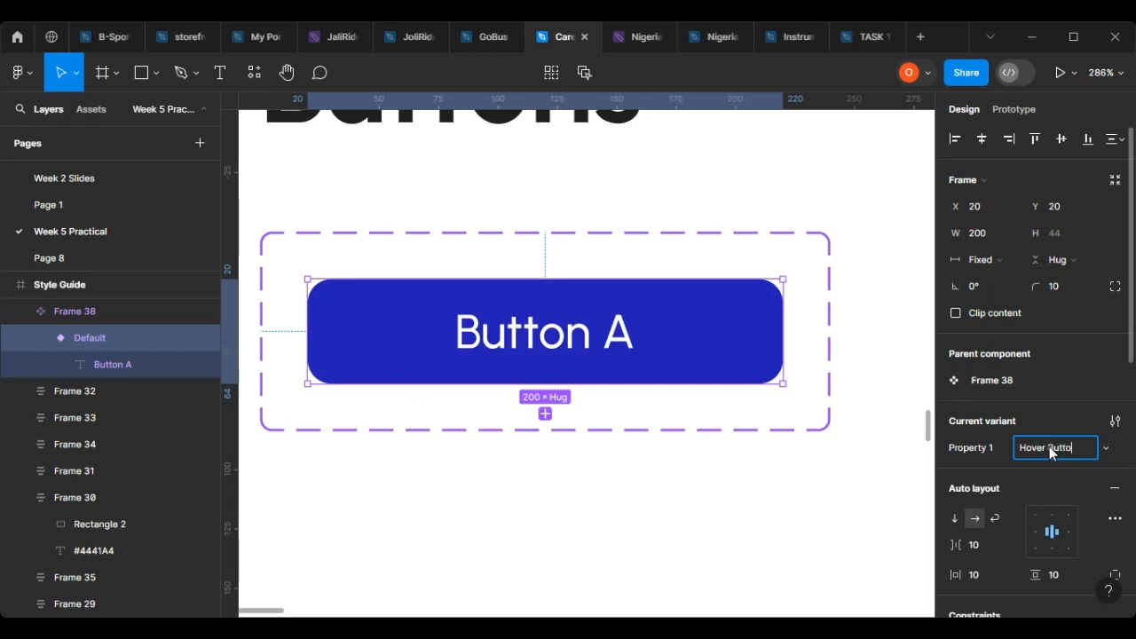
click(680, 498)
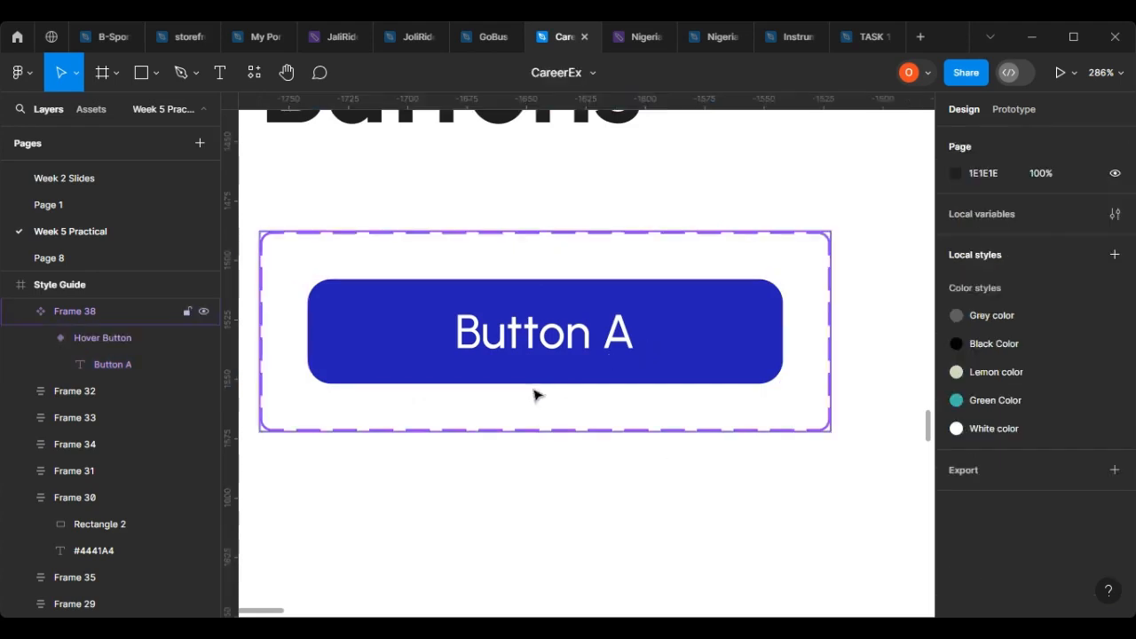
Add a second variant below the first in the button component set and name it Active Button.
click(571, 407)
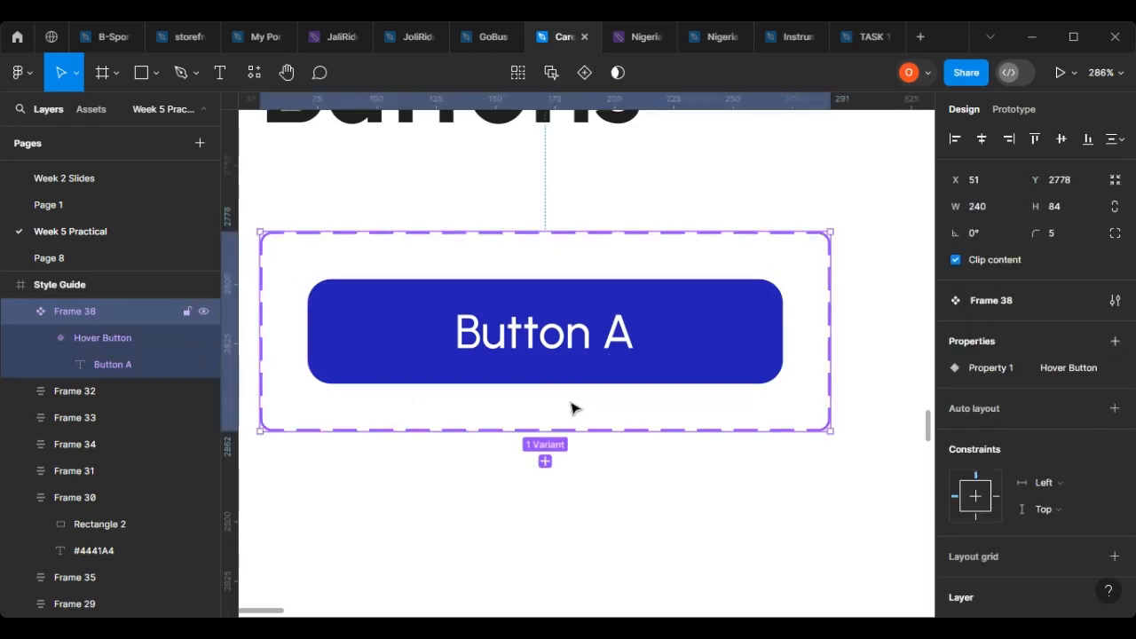
click(545, 462)
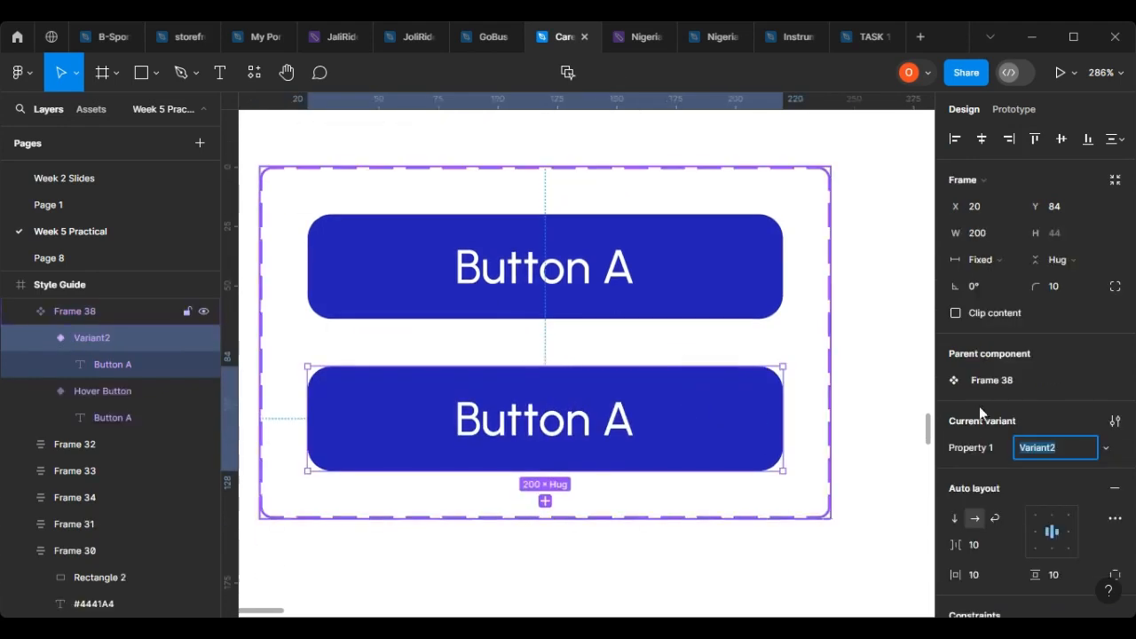
click(823, 271)
double_click(679, 421)
click(1019, 448)
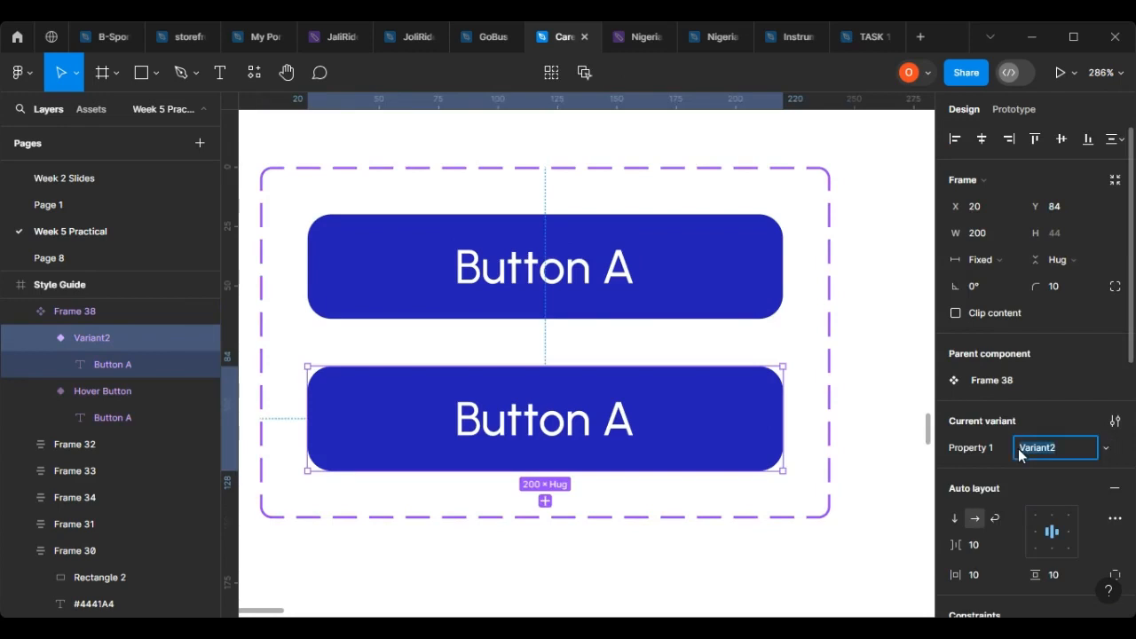
text(Active Button)
key(Return)
scroll(621, 428, down, 3)
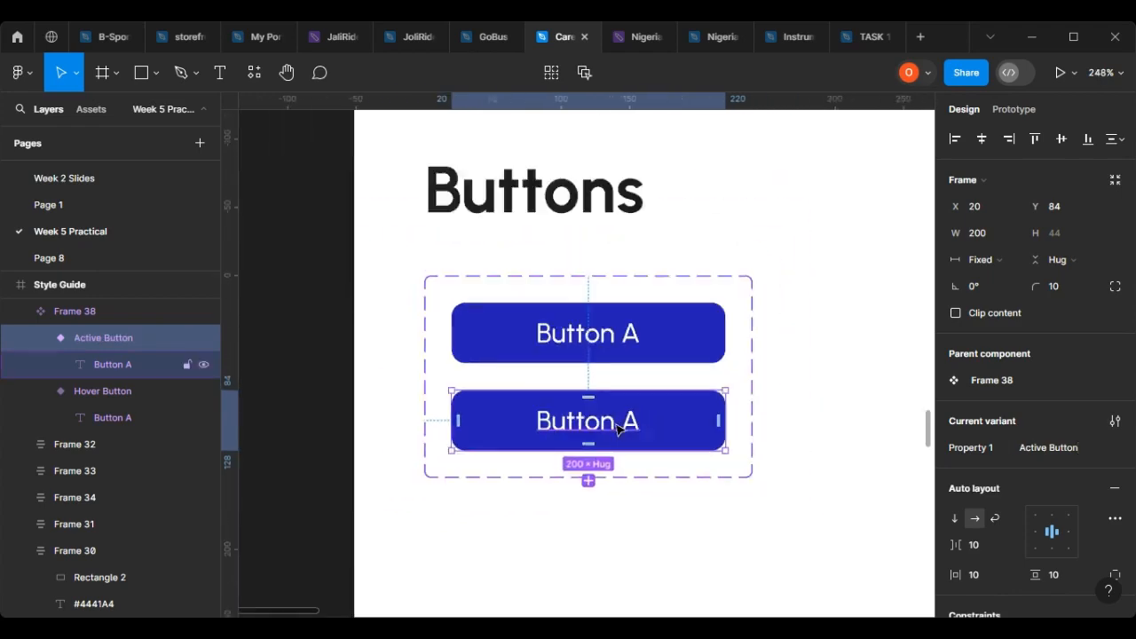
Change the Active Button variant's fill to 4441A4 by sampling the matching Color Palette swatch.
scroll(619, 429, up, 3)
scroll(680, 393, down, 10)
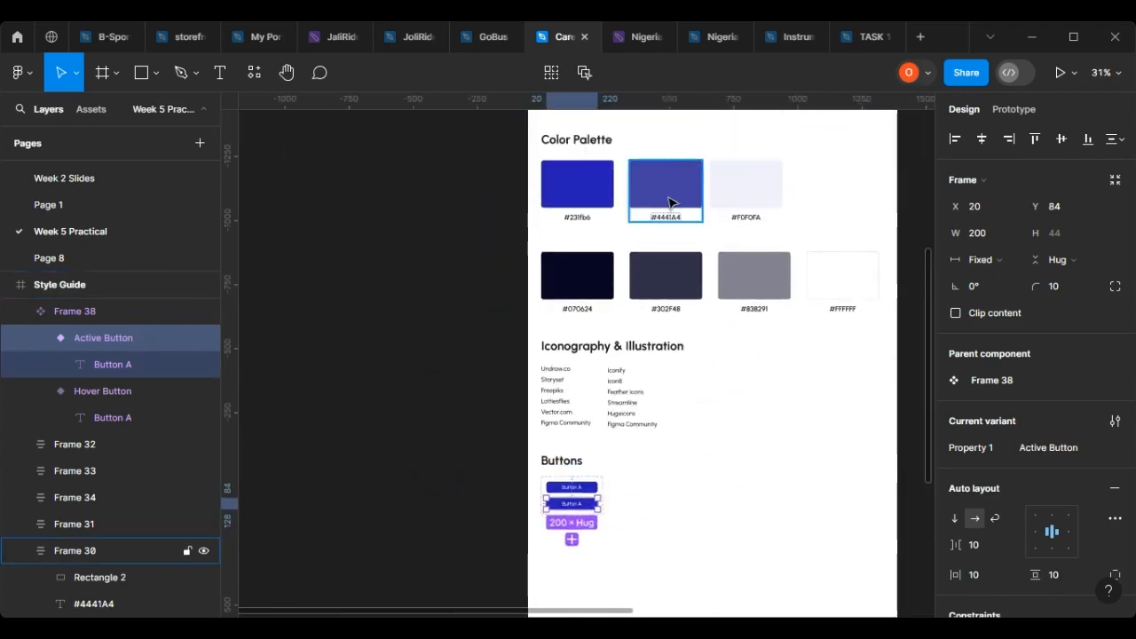
scroll(976, 479, down, 4)
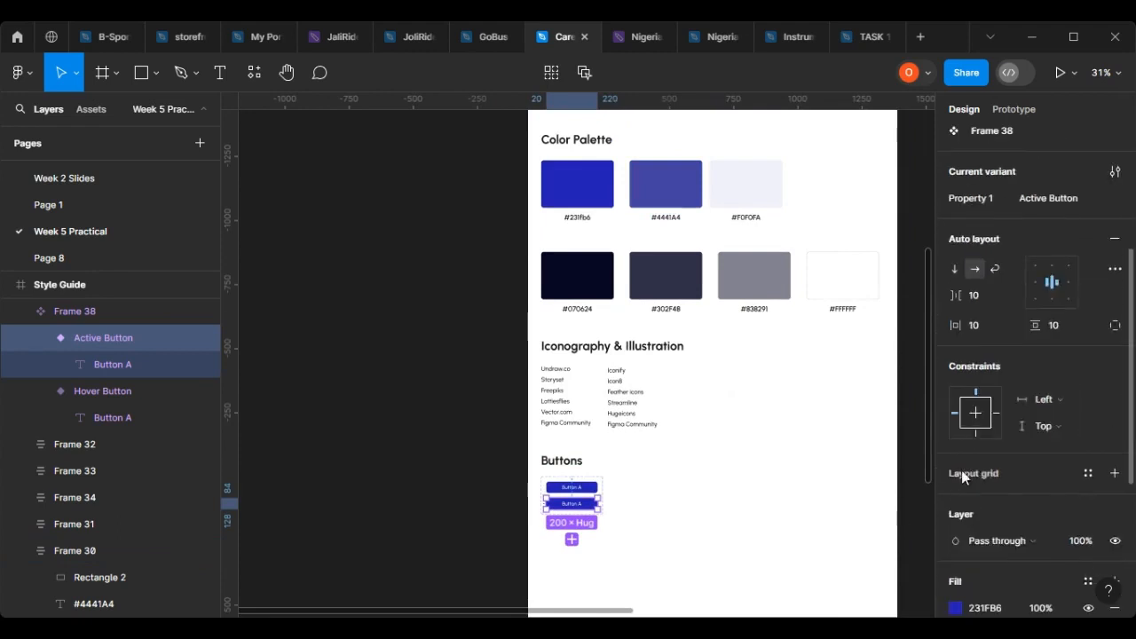
click(956, 608)
click(760, 417)
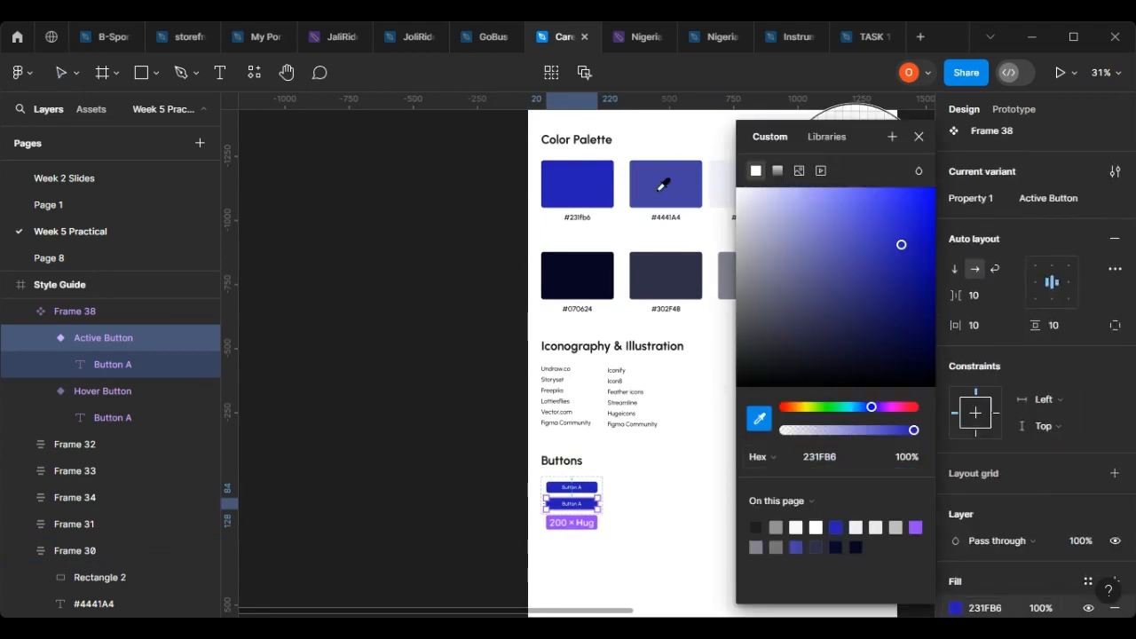
click(662, 188)
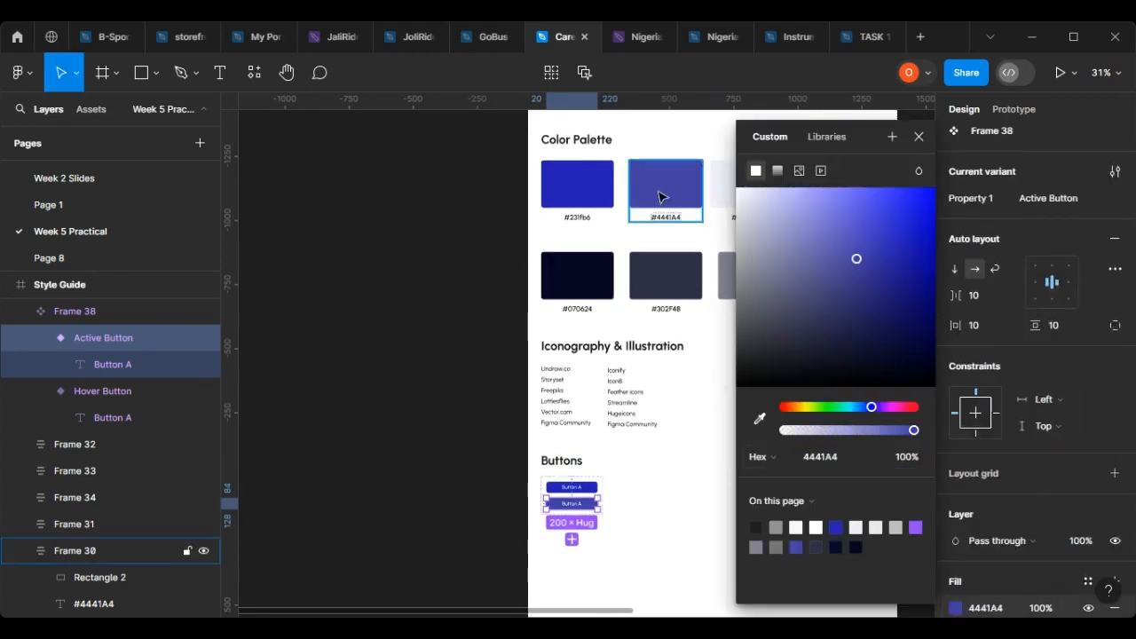
click(919, 136)
scroll(622, 464, down, 1)
scroll(579, 539, up, 10)
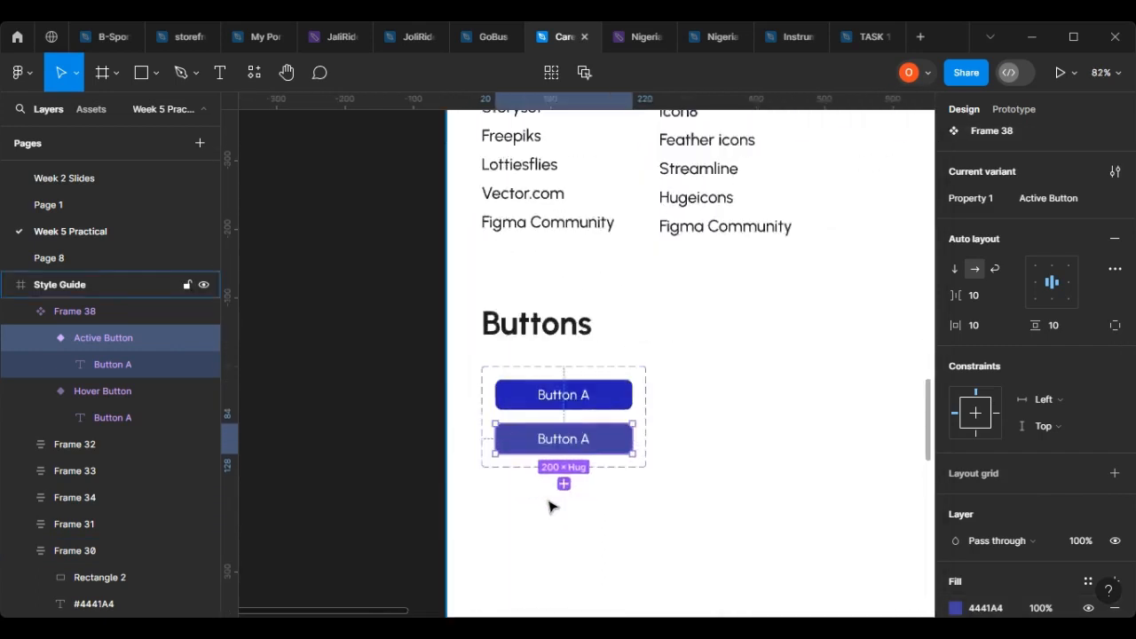
Change the Active Button variant's label text to Button B.
scroll(623, 422, up, 3)
double_click(628, 415)
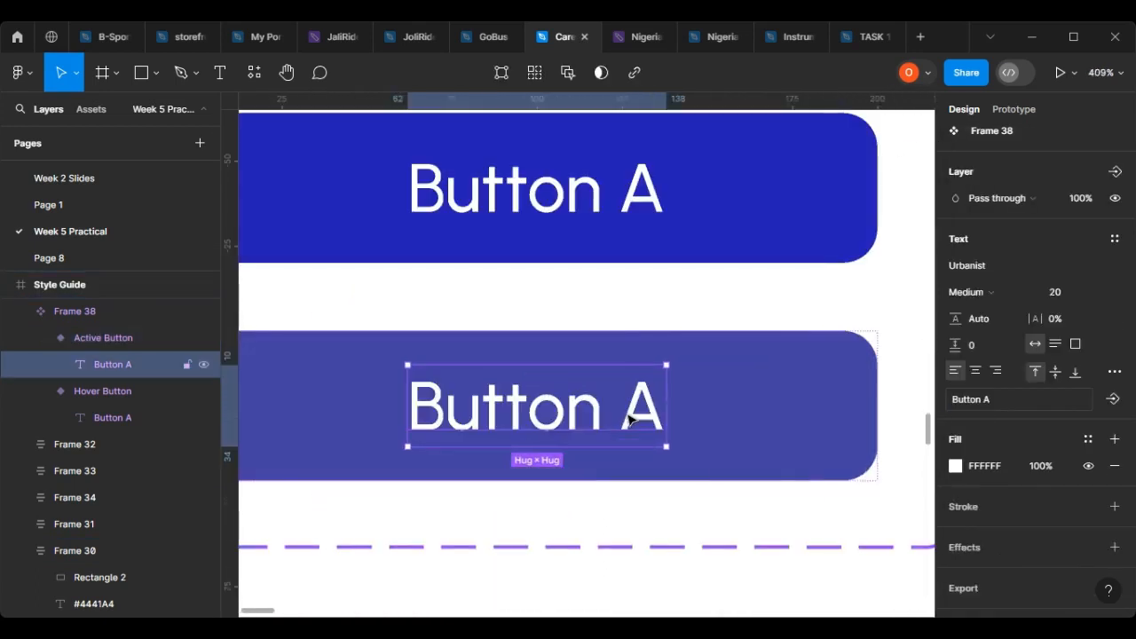
double_click(629, 414)
double_click(627, 417)
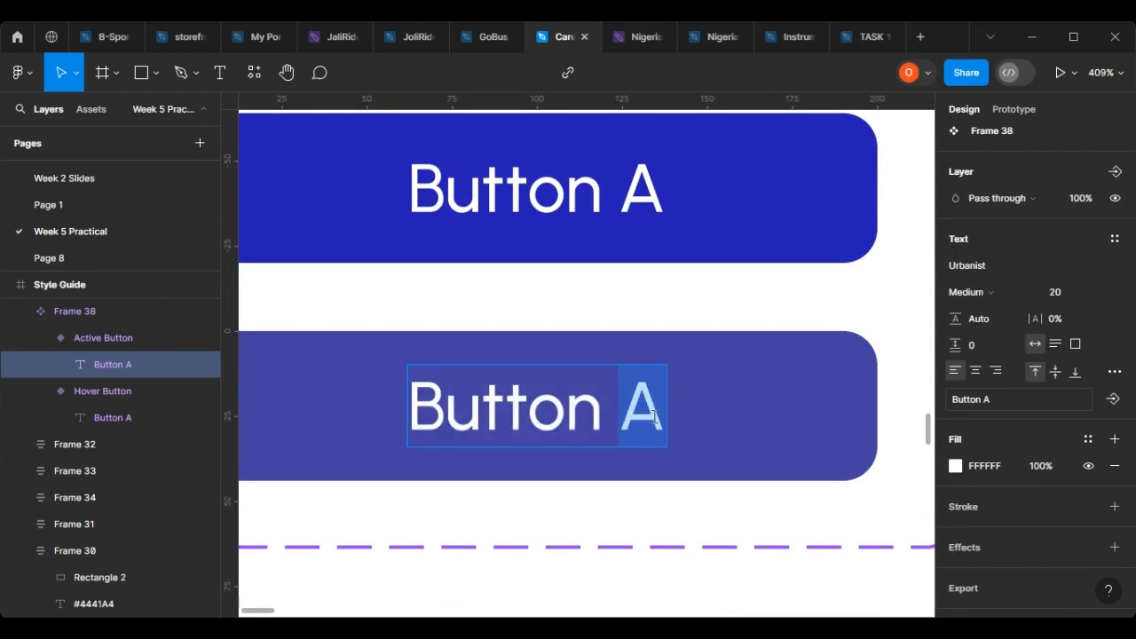
text(b)
key(BackSpace)
text(B)
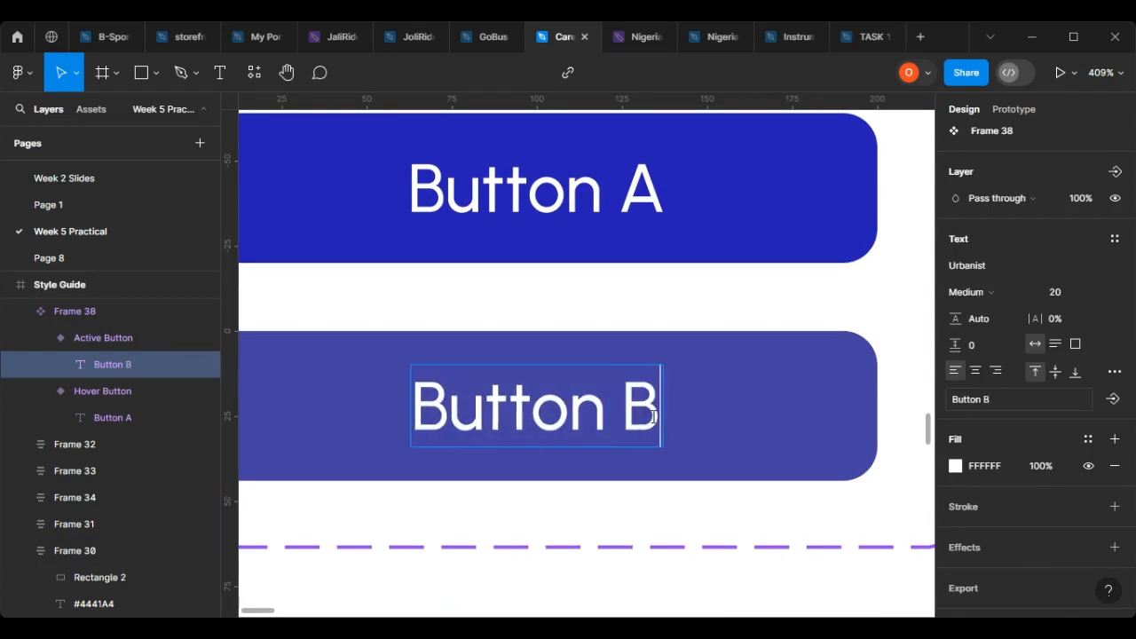
key(Escape)
scroll(533, 404, down, 5)
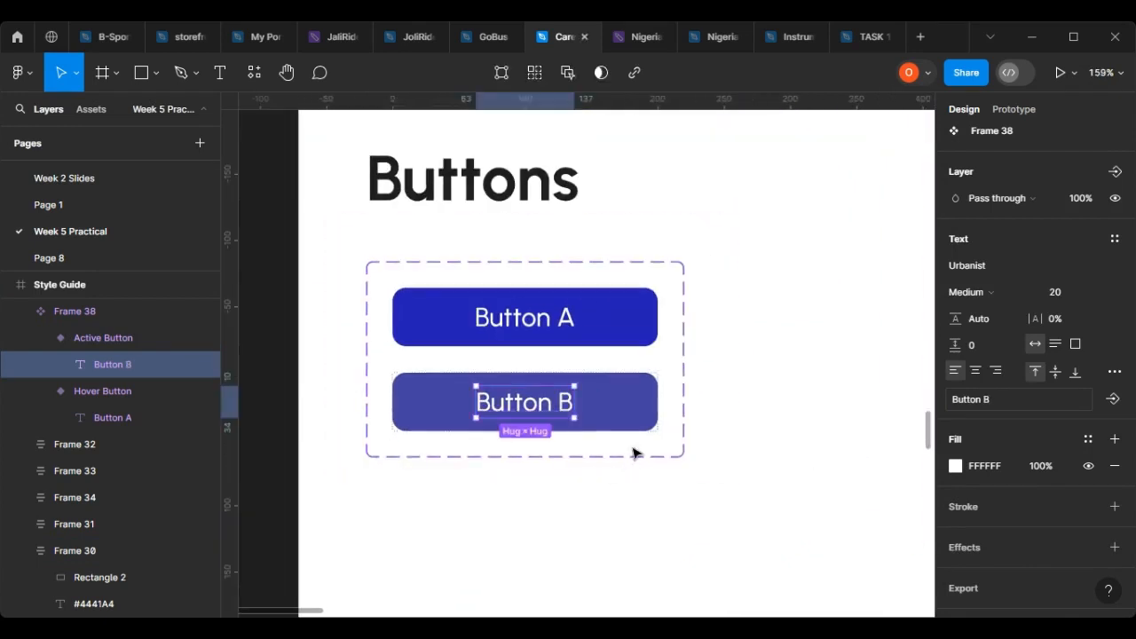
Add a third variant below the Active Button variant in the button component set.
click(621, 393)
click(607, 421)
mouse_move(528, 468)
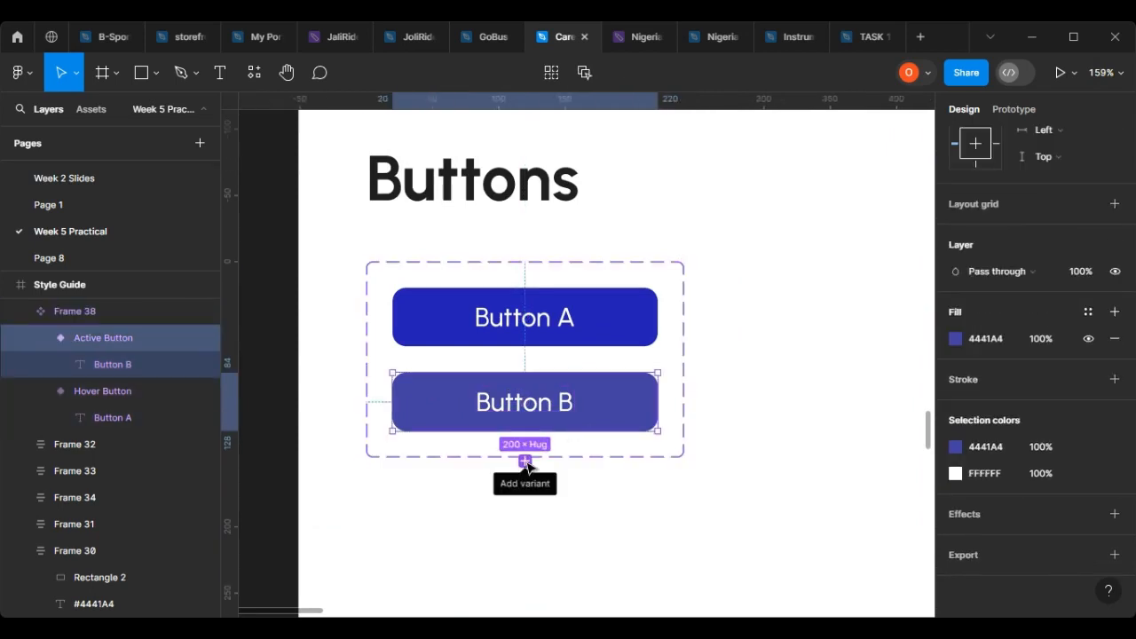
click(526, 462)
Change the third variant's label text to Button C.
double_click(547, 504)
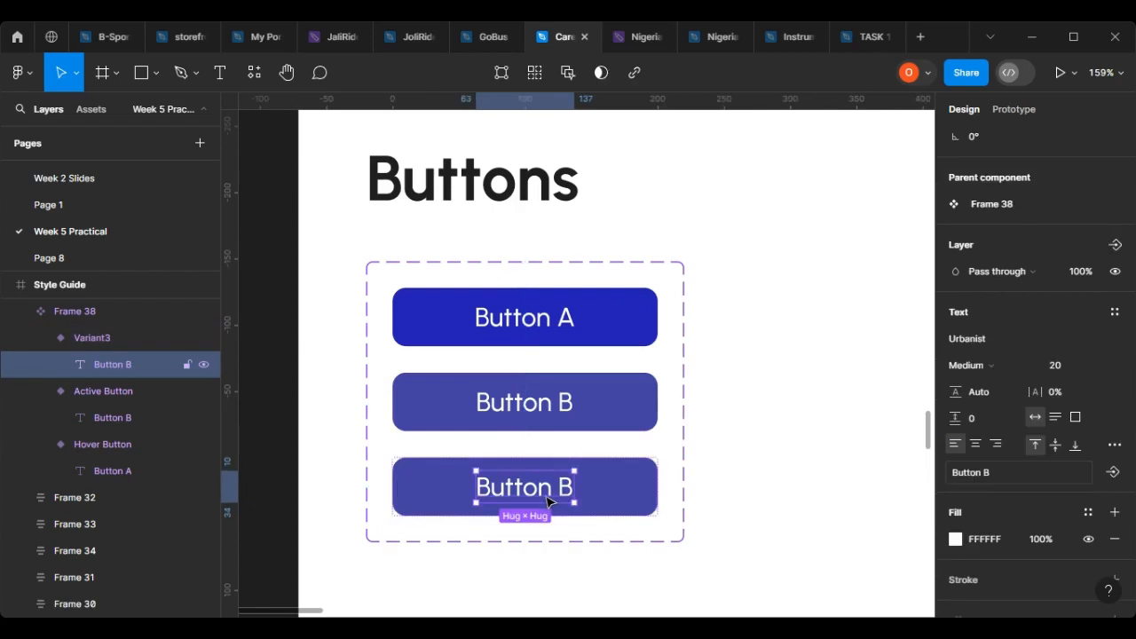
key(Return)
click(558, 488)
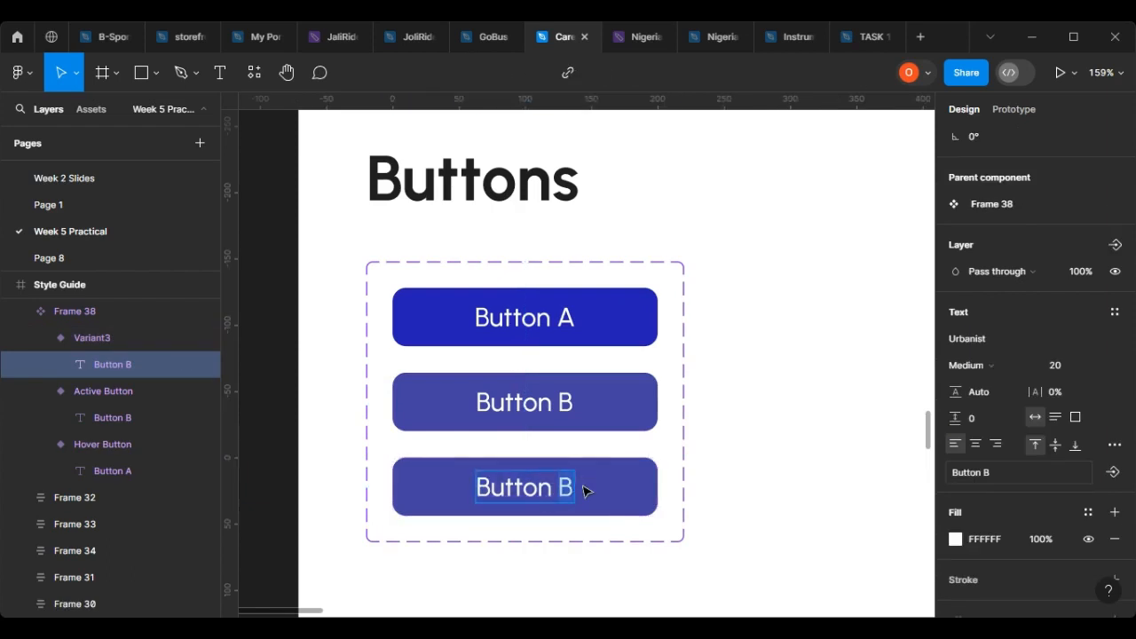
key(Delete)
text(C)
key(Escape)
key(Escape)
Change the Button C variant's fill to FFFFFF by sampling the white Color Palette swatch.
scroll(579, 490, down, 2)
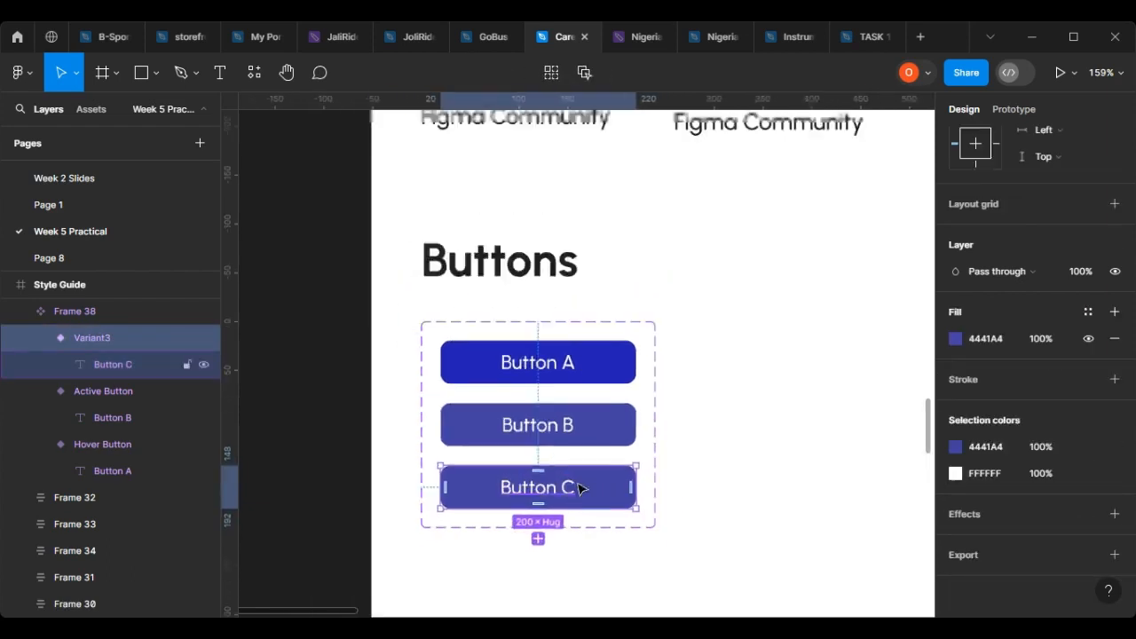
scroll(579, 489, down, 4)
scroll(675, 477, up, 6)
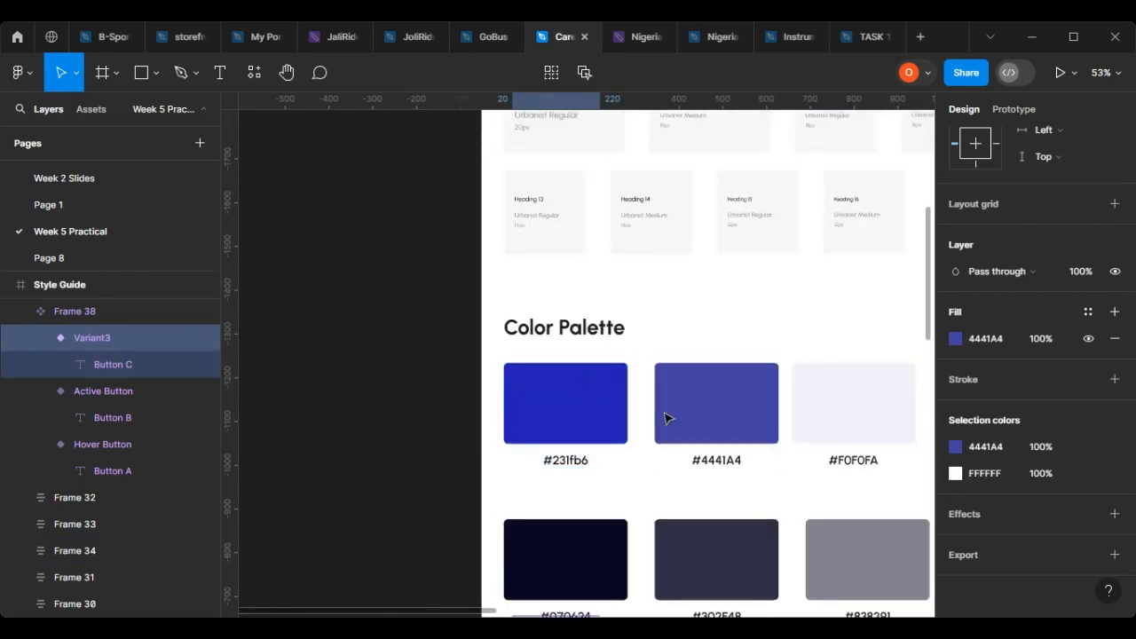
scroll(668, 417, right, 2)
click(956, 343)
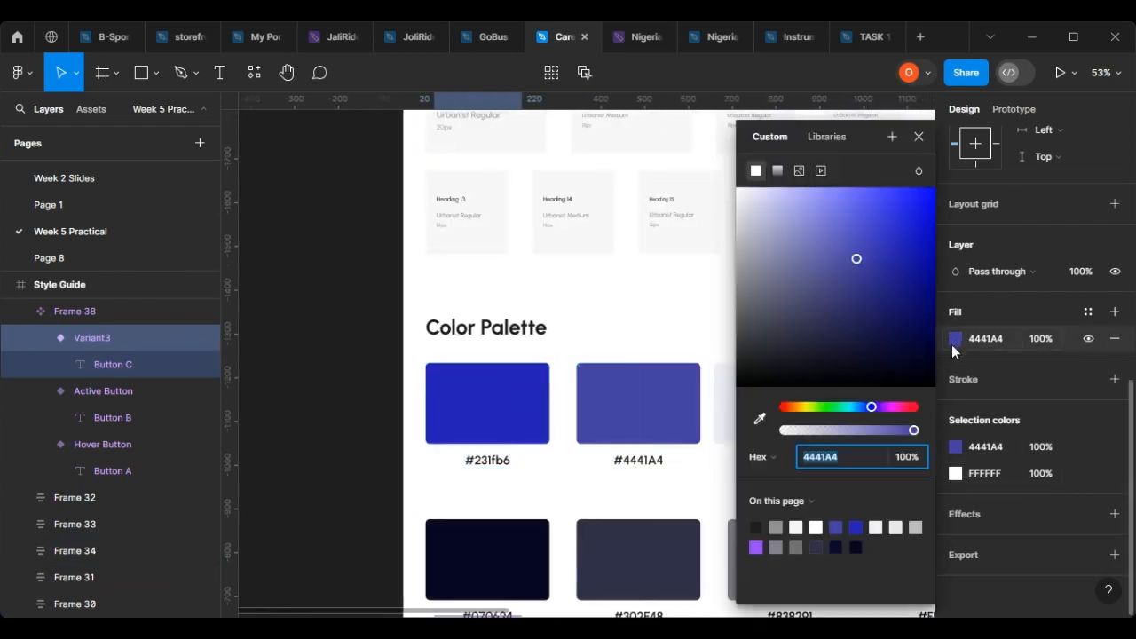
click(761, 419)
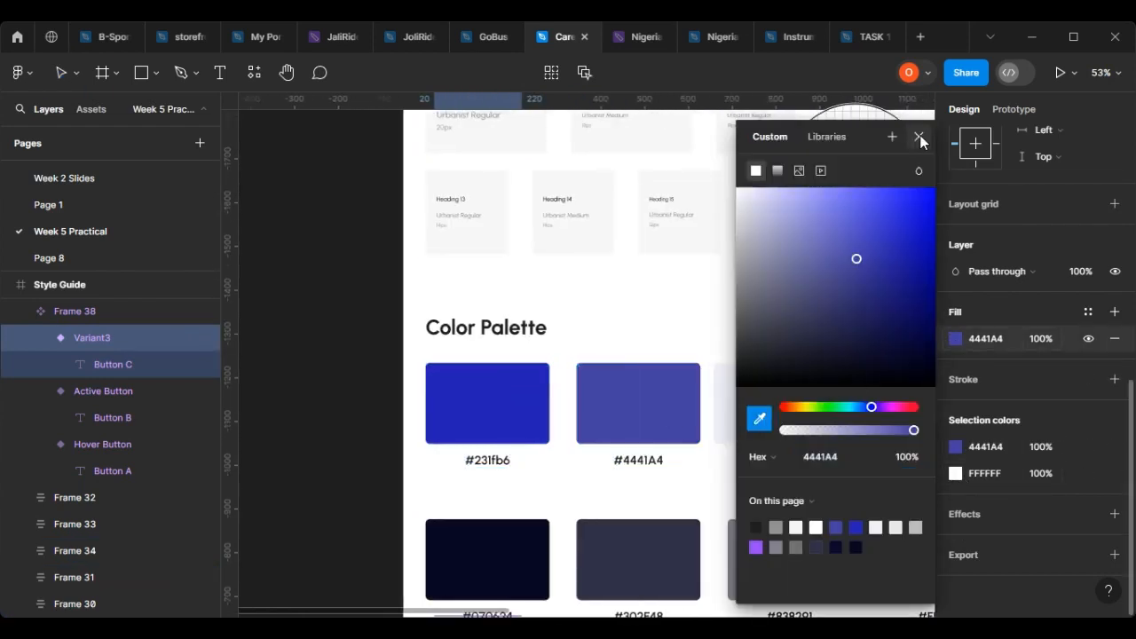
click(898, 525)
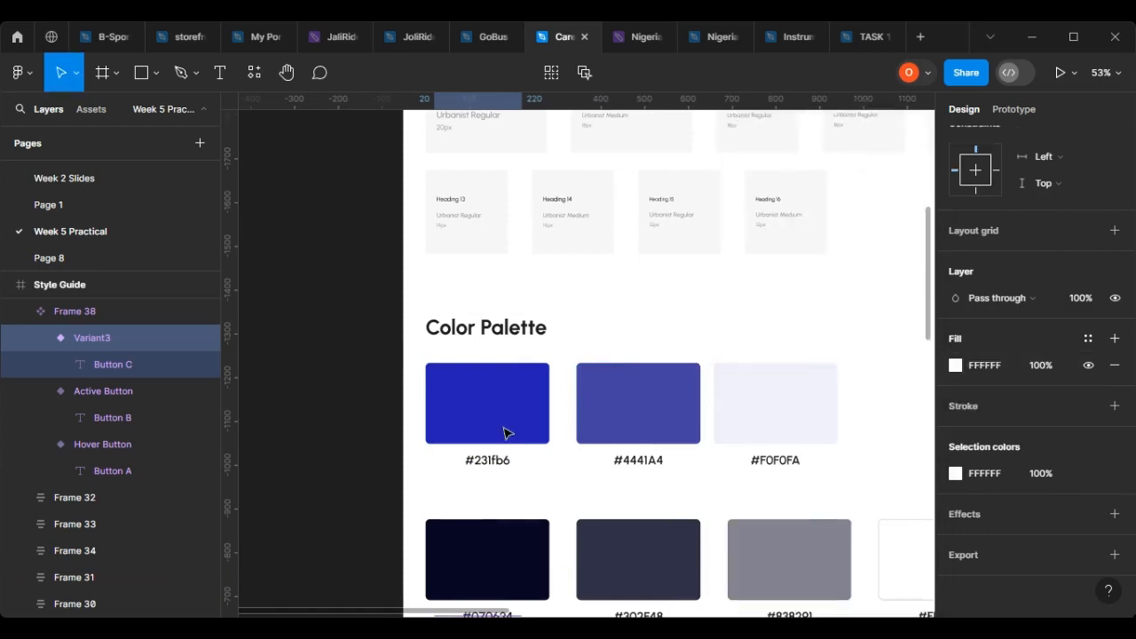
Recolour the Button C label text to 231FB6 by sampling the Button A fill.
scroll(502, 439, down, 8)
scroll(502, 453, up, 10)
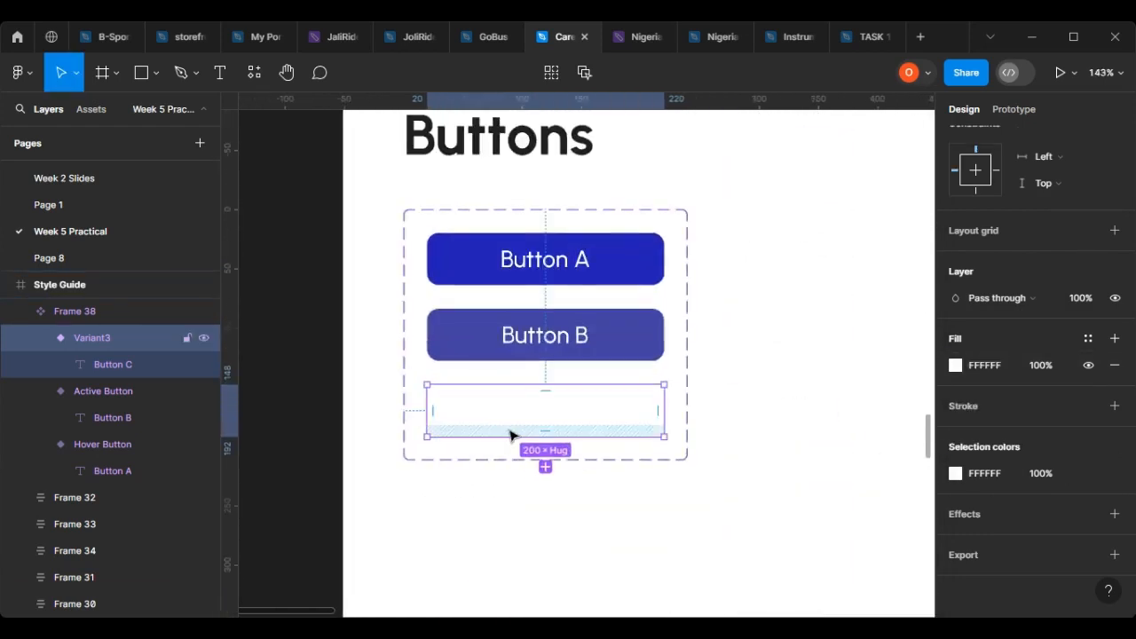
double_click(533, 387)
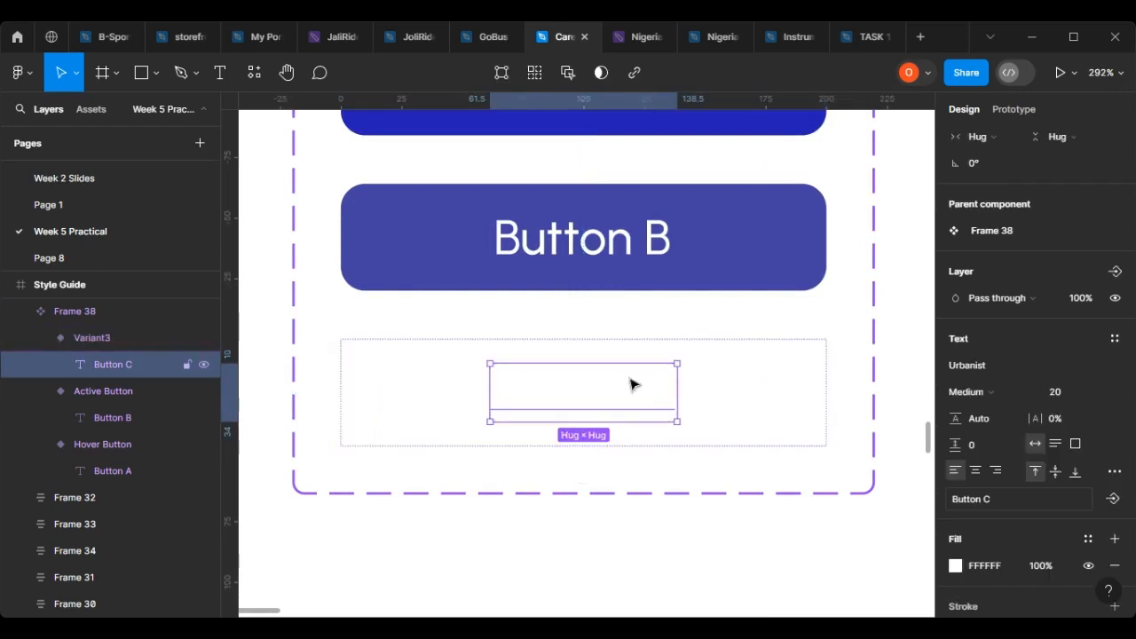
scroll(966, 506, down, 2)
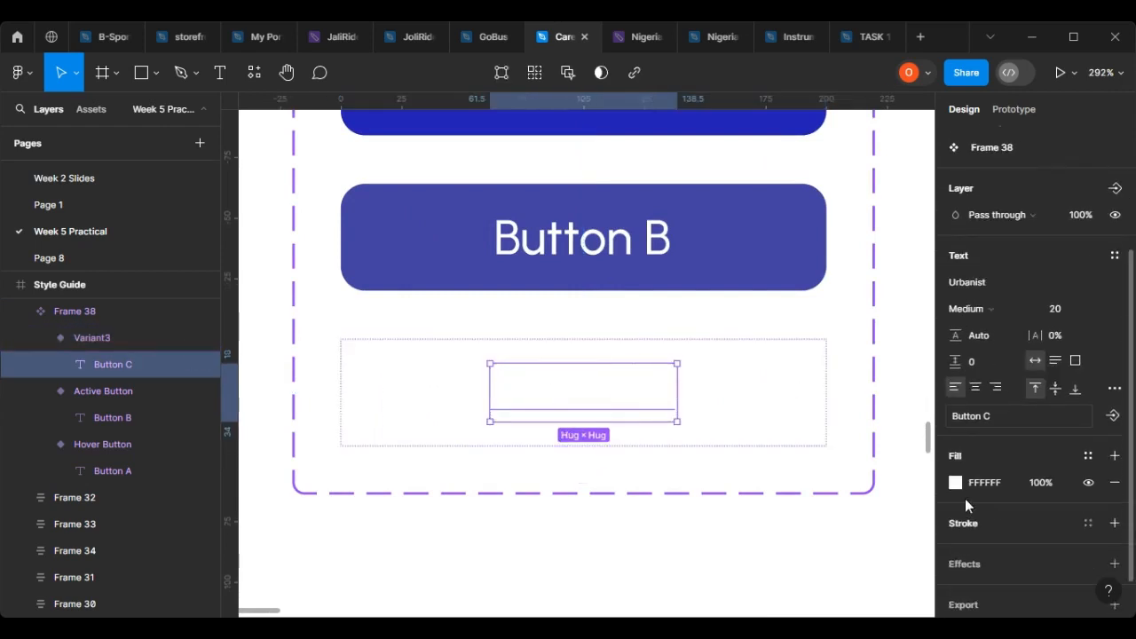
click(958, 486)
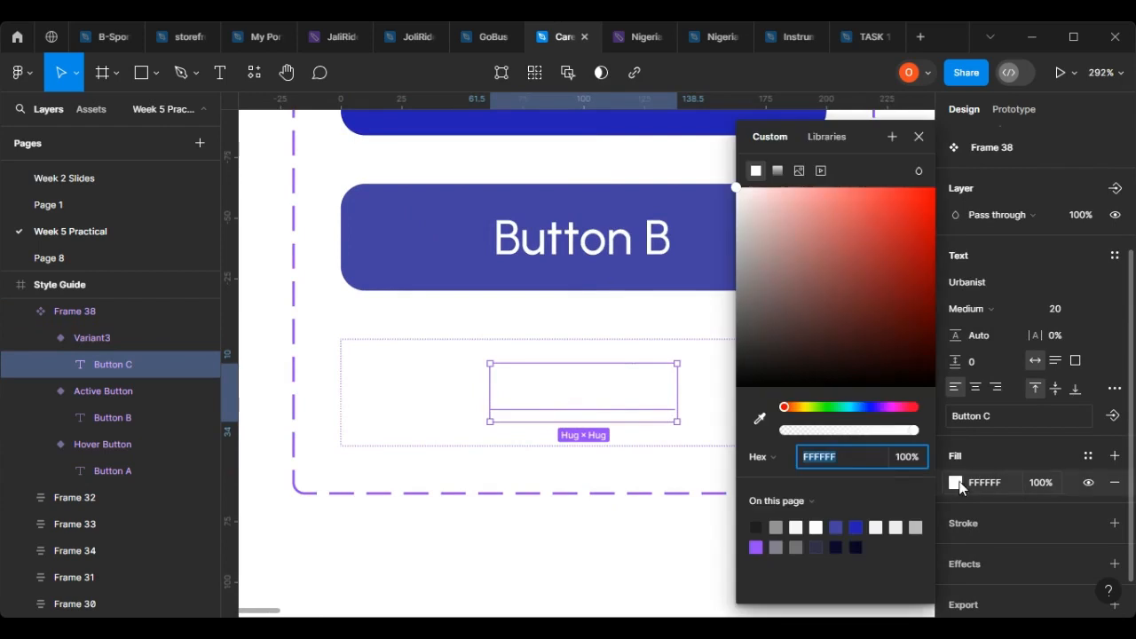
click(761, 419)
scroll(472, 222, up, 3)
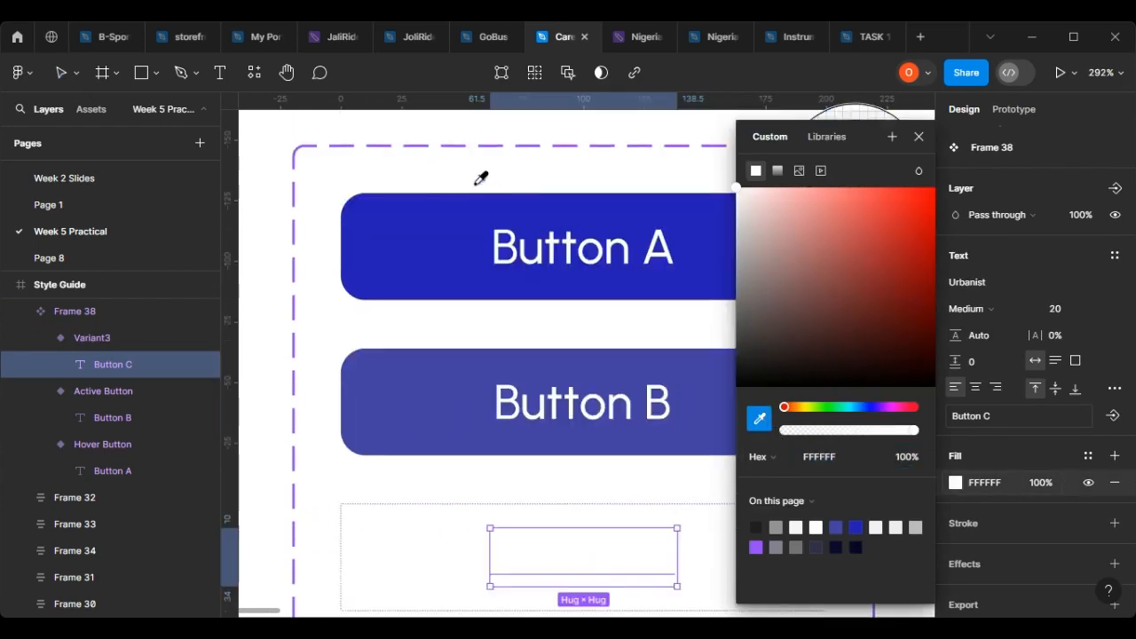
click(453, 238)
click(919, 138)
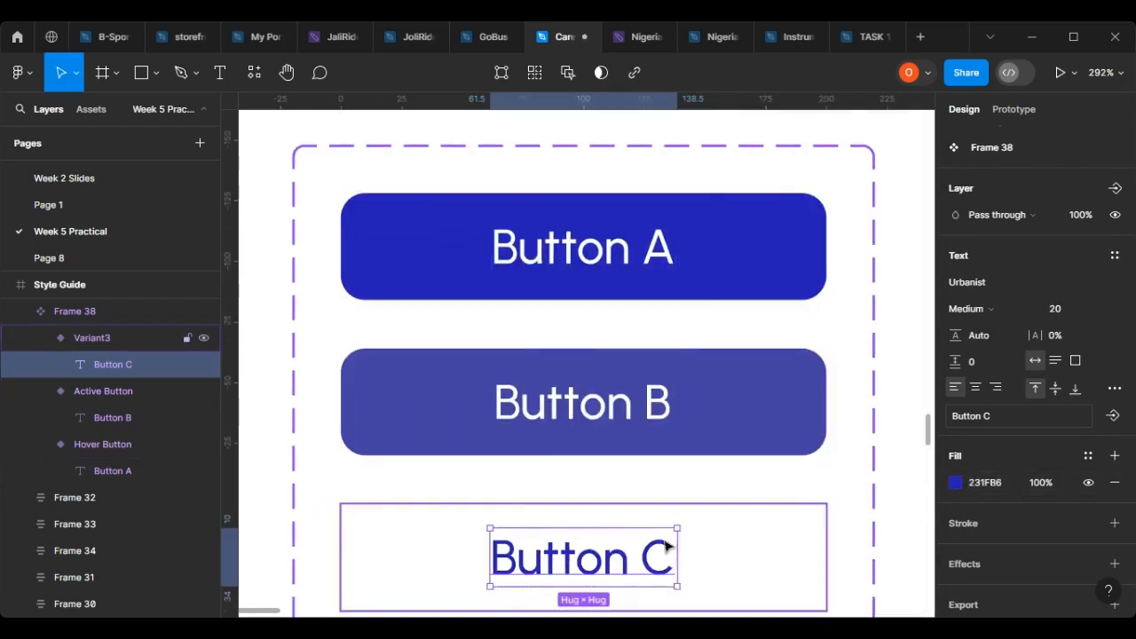
Add an inside stroke of weight 1 in 000000 to the Button C variant.
scroll(766, 558, down, 2)
click(774, 550)
click(775, 515)
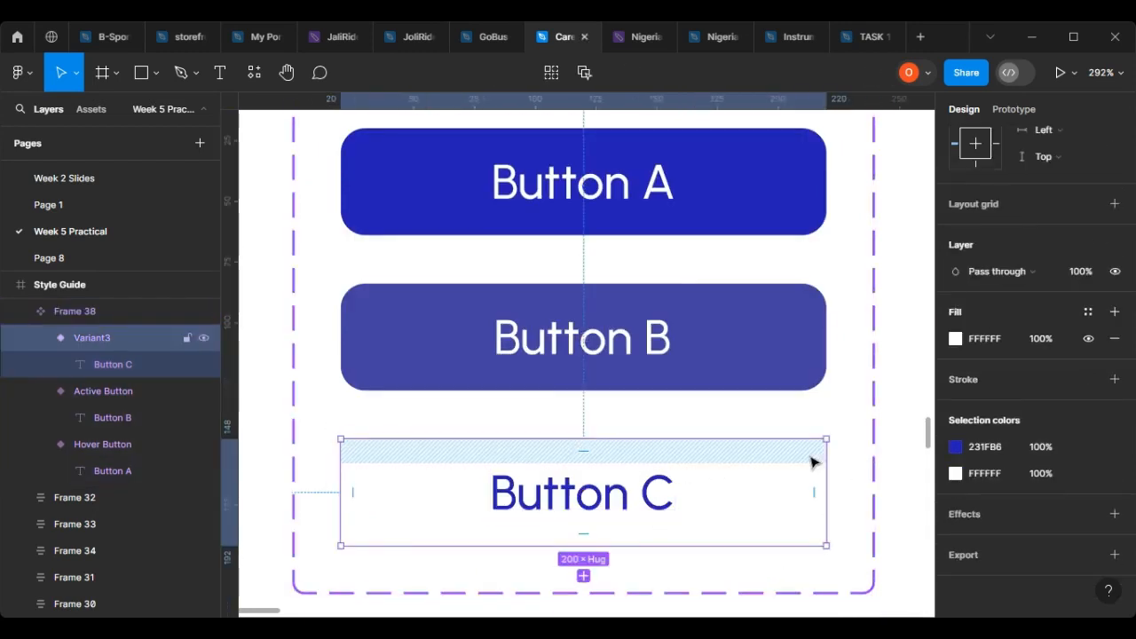
scroll(843, 526, down, 1)
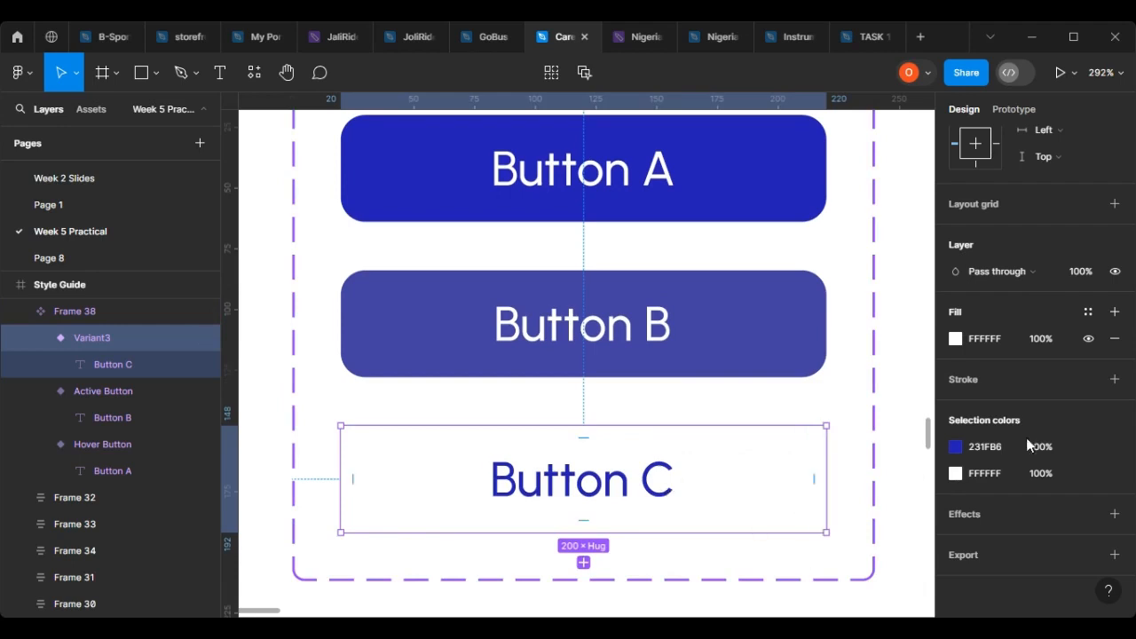
click(1114, 380)
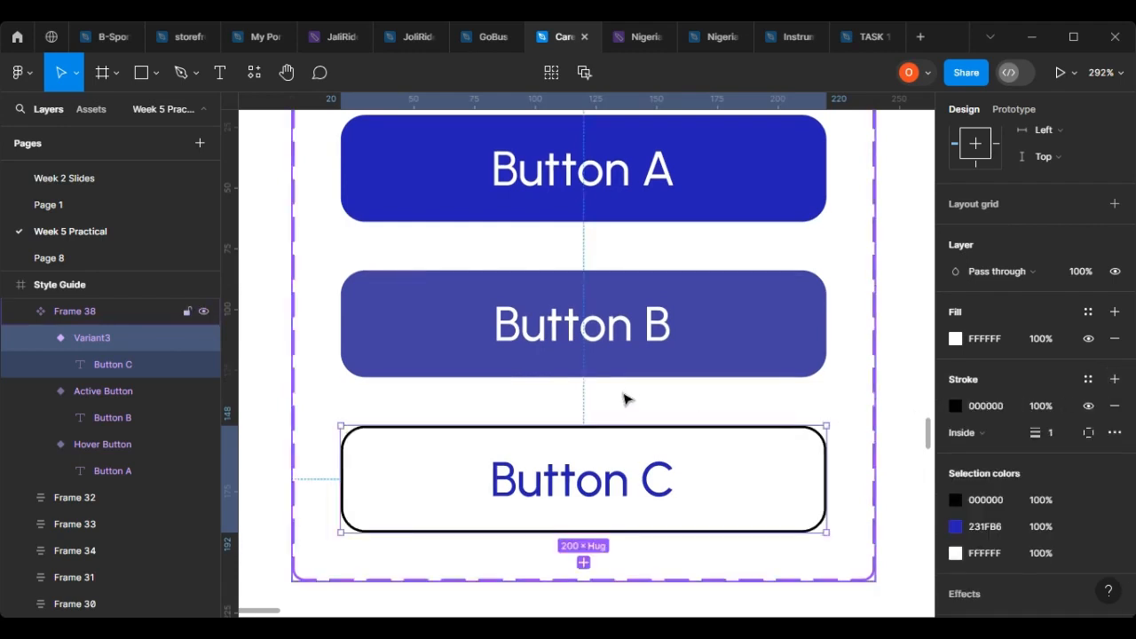
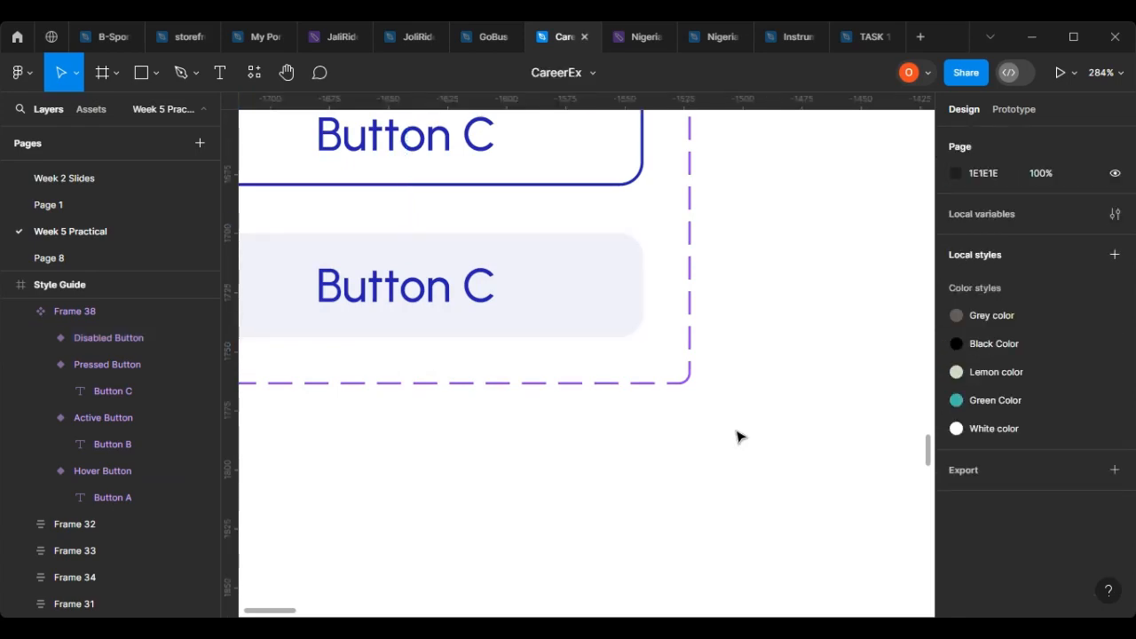
Recolour the Disabled Button variant's label text to 838291 by sampling the matching Color Palette swatch.
scroll(538, 434, down, 5)
scroll(649, 376, up, 5)
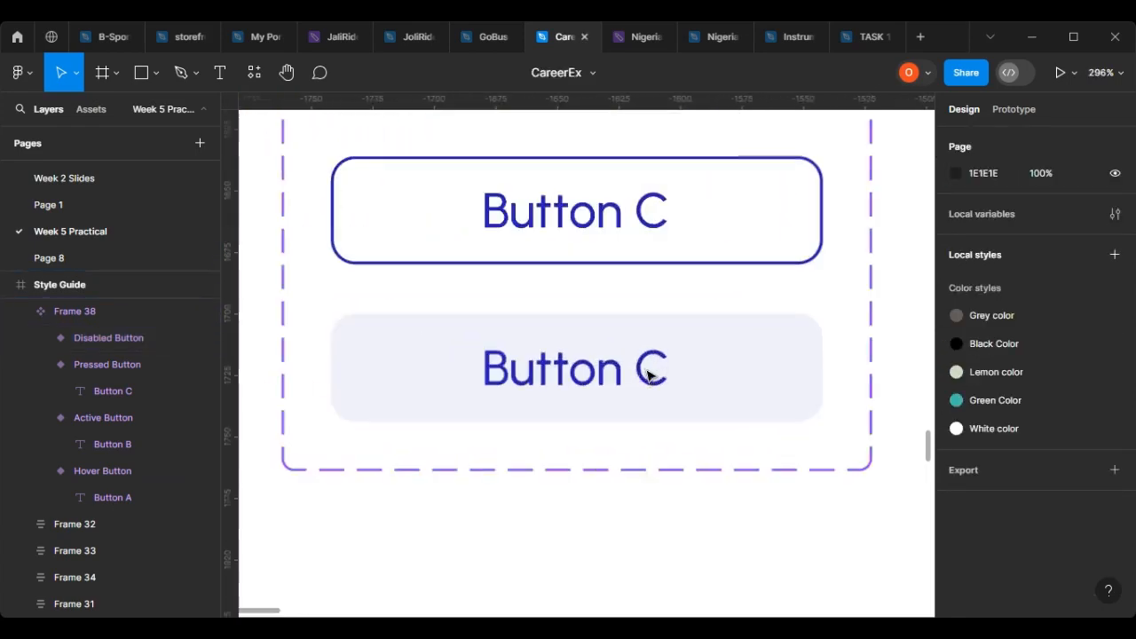
double_click(591, 371)
scroll(553, 386, down, 5)
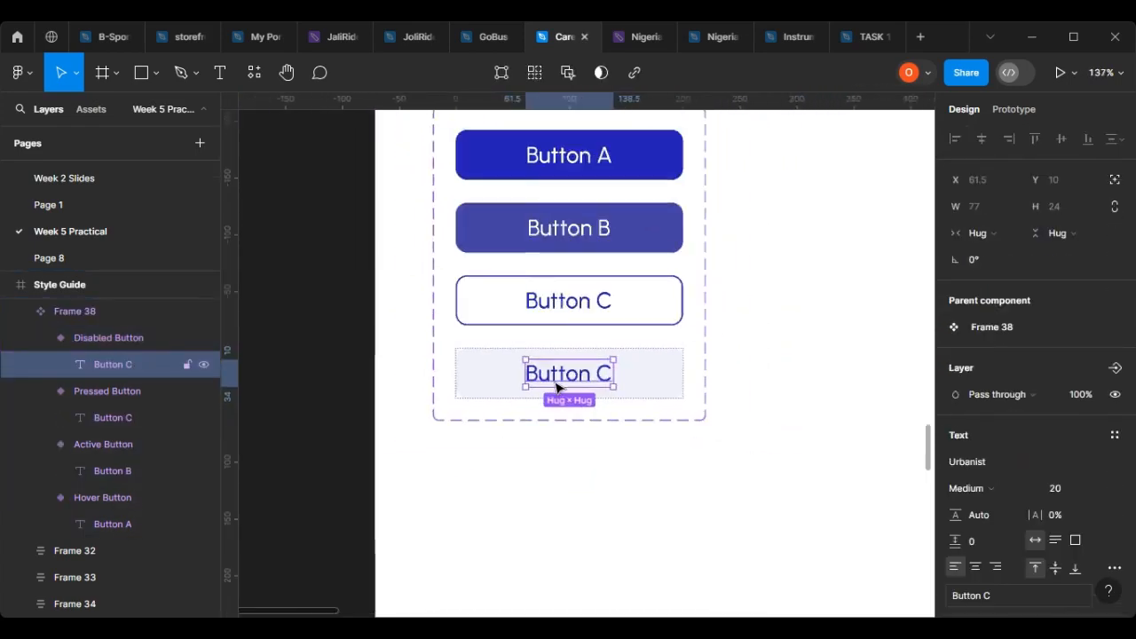
scroll(1030, 514, down, 3)
click(956, 432)
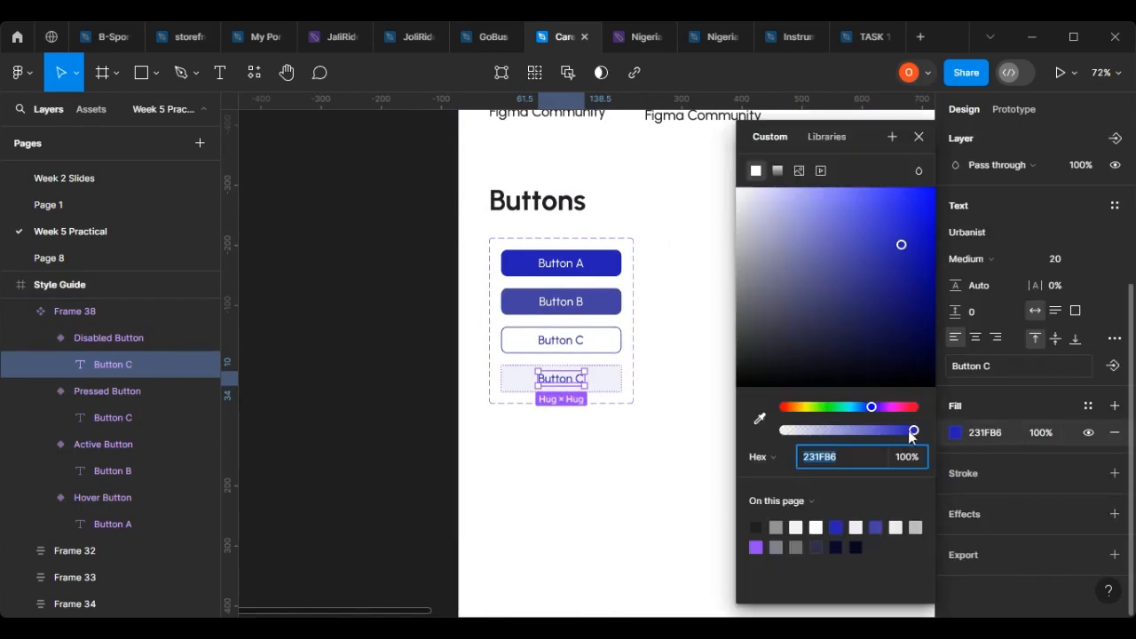
click(761, 421)
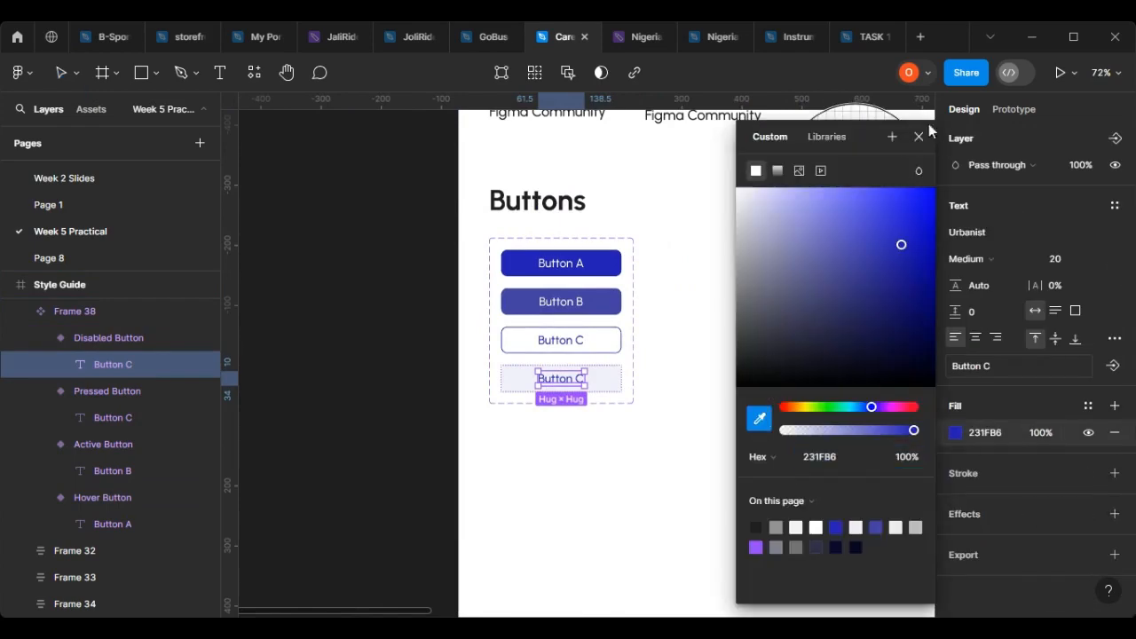
scroll(815, 284, up, 10)
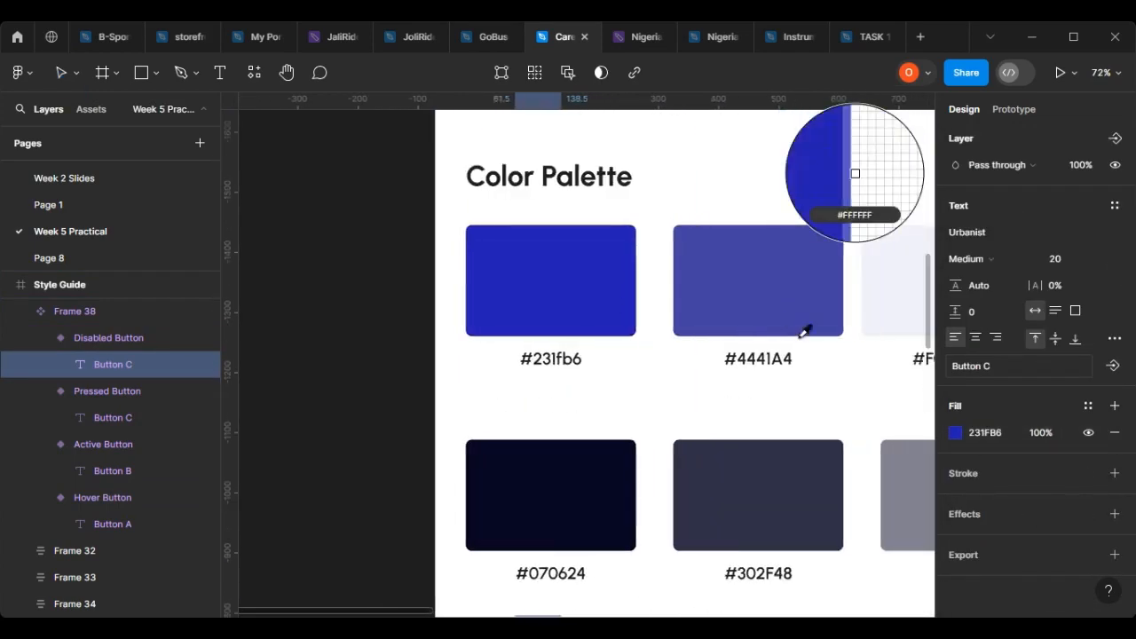
scroll(804, 332, right, 5)
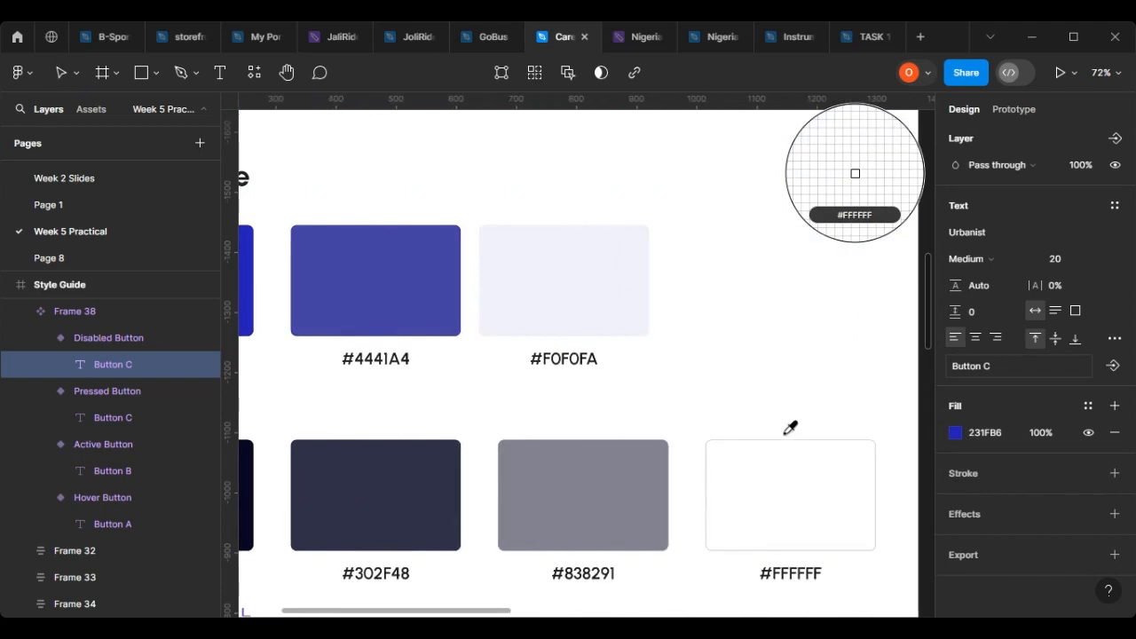
click(601, 465)
scroll(708, 456, down, 10)
scroll(707, 465, left, 6)
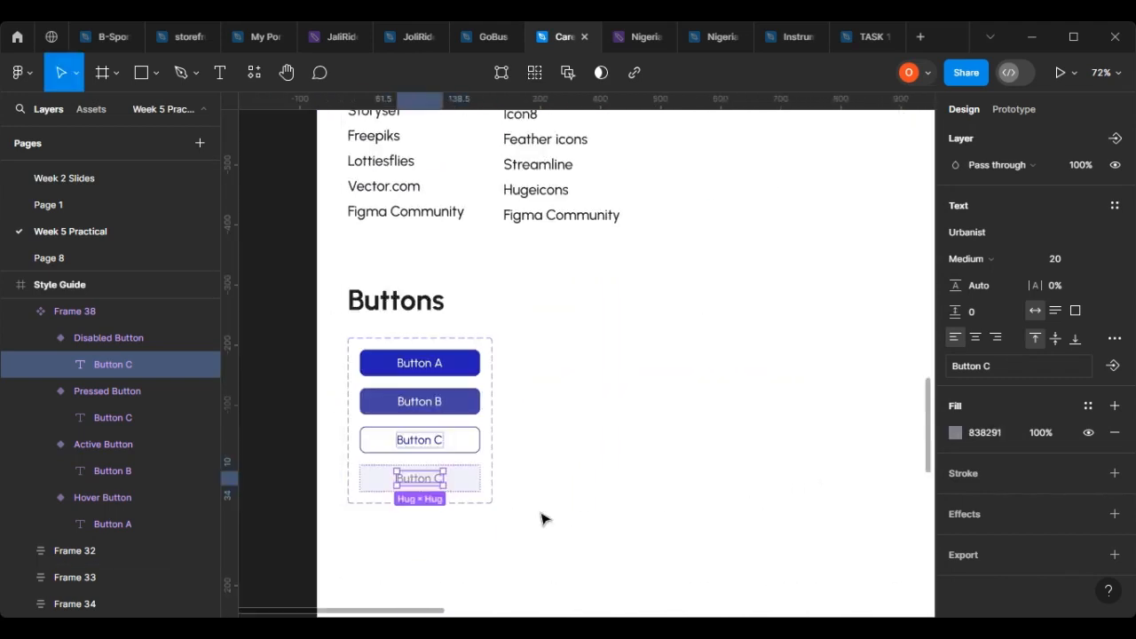
scroll(550, 504, up, 8)
click(876, 503)
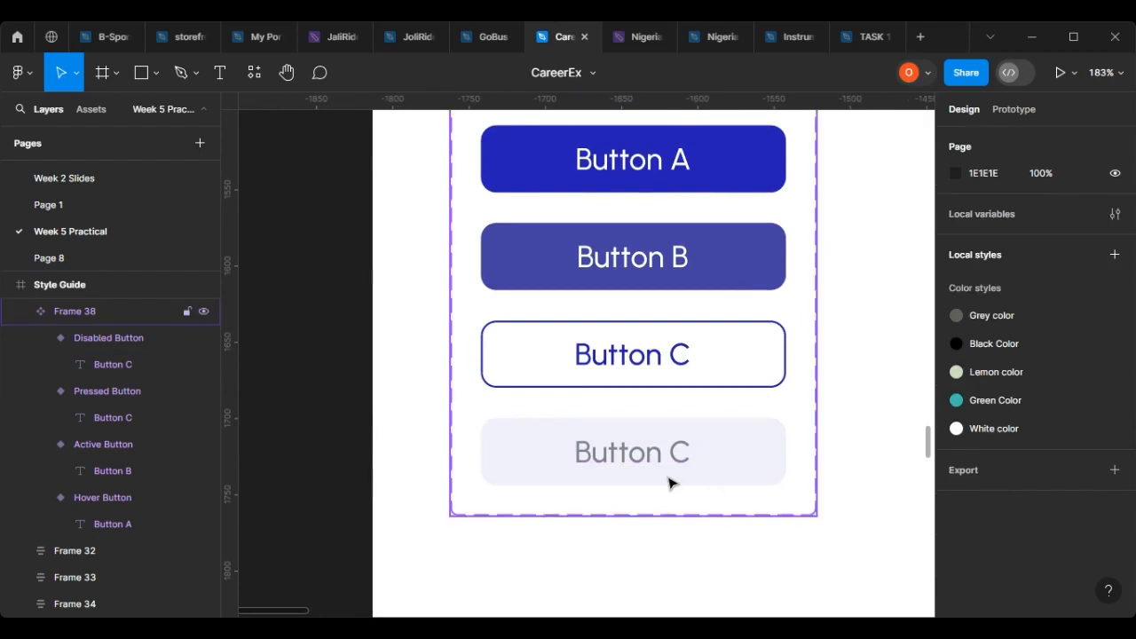
scroll(568, 487, down, 6)
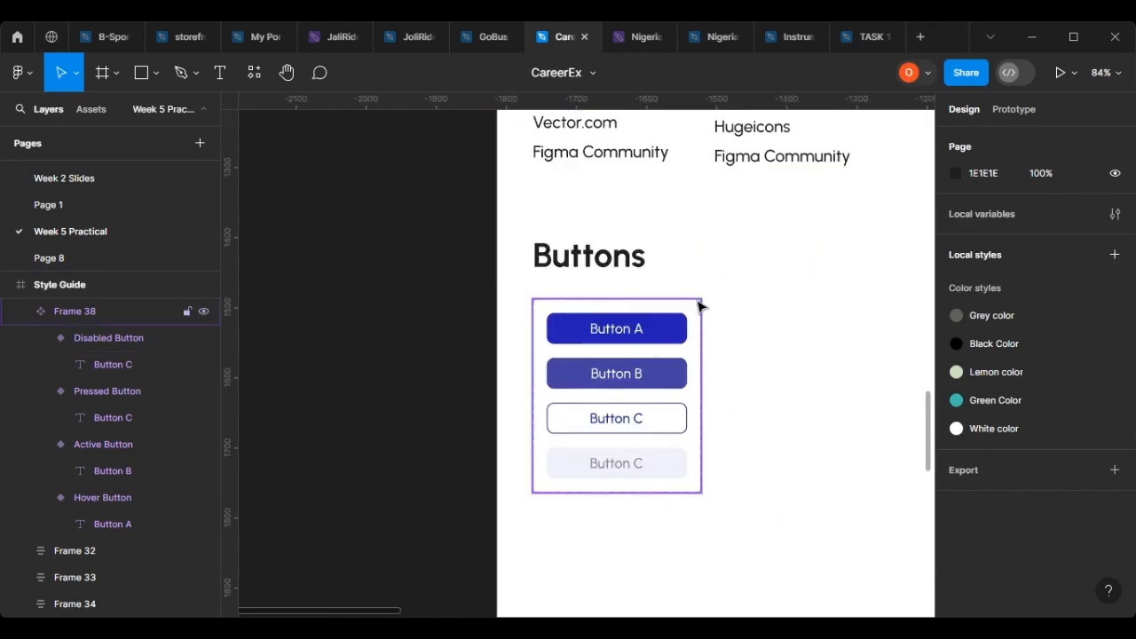
click(610, 308)
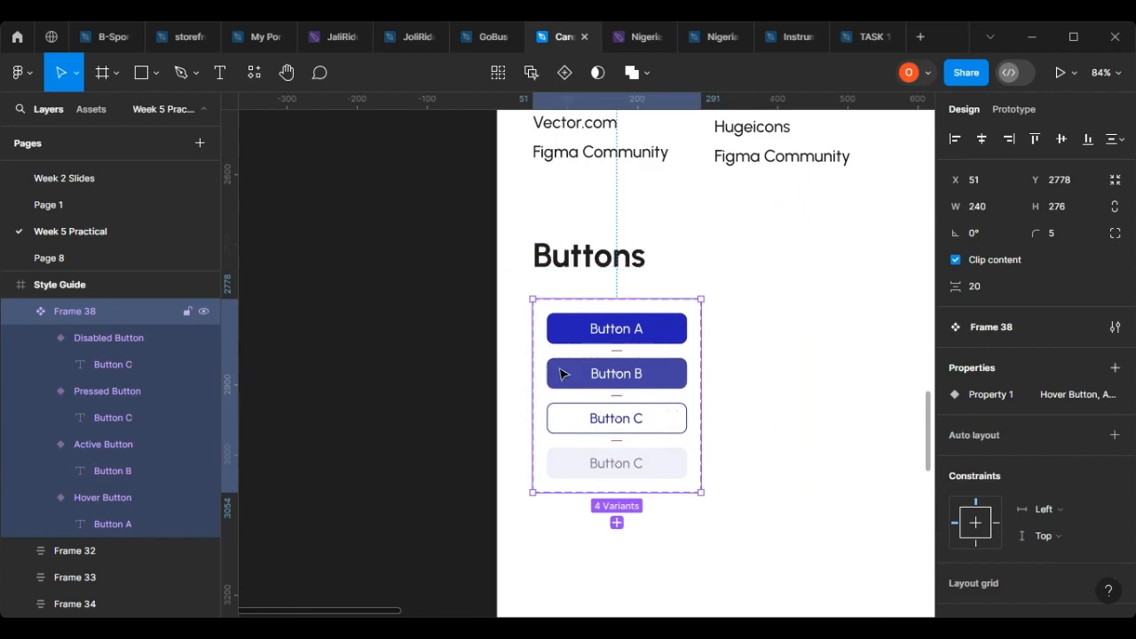
click(846, 420)
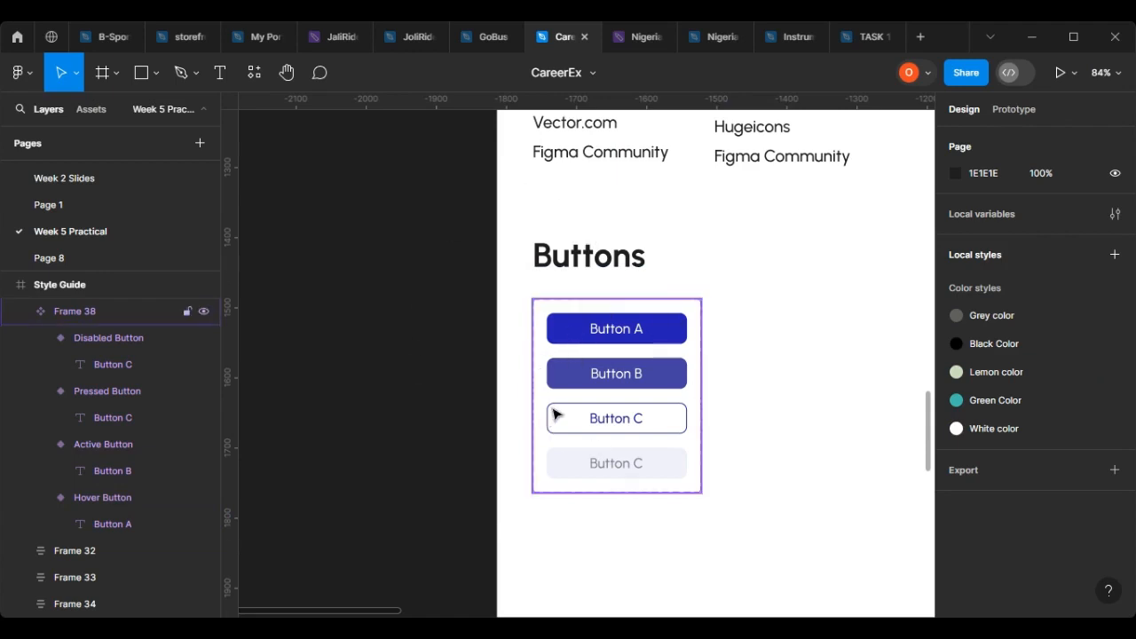
Move the Hover Button variant out of the component set and place an instance of it beside the main component.
click(658, 335)
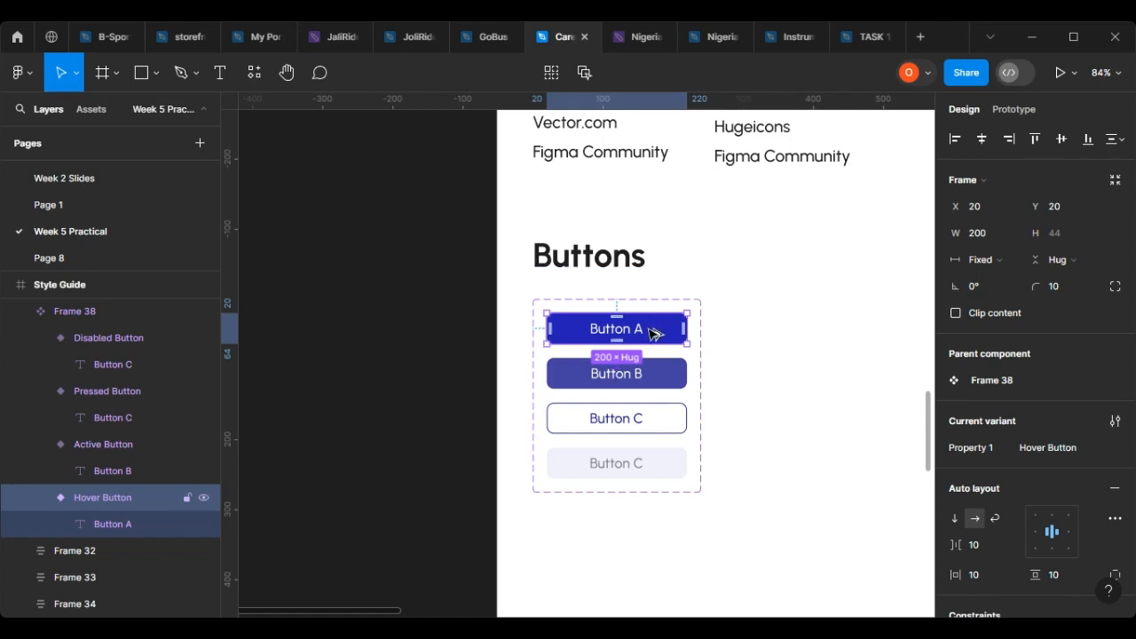
drag(646, 333, 794, 255)
scroll(840, 352, right, 1)
scroll(828, 363, up, 3)
scroll(713, 338, right, 1)
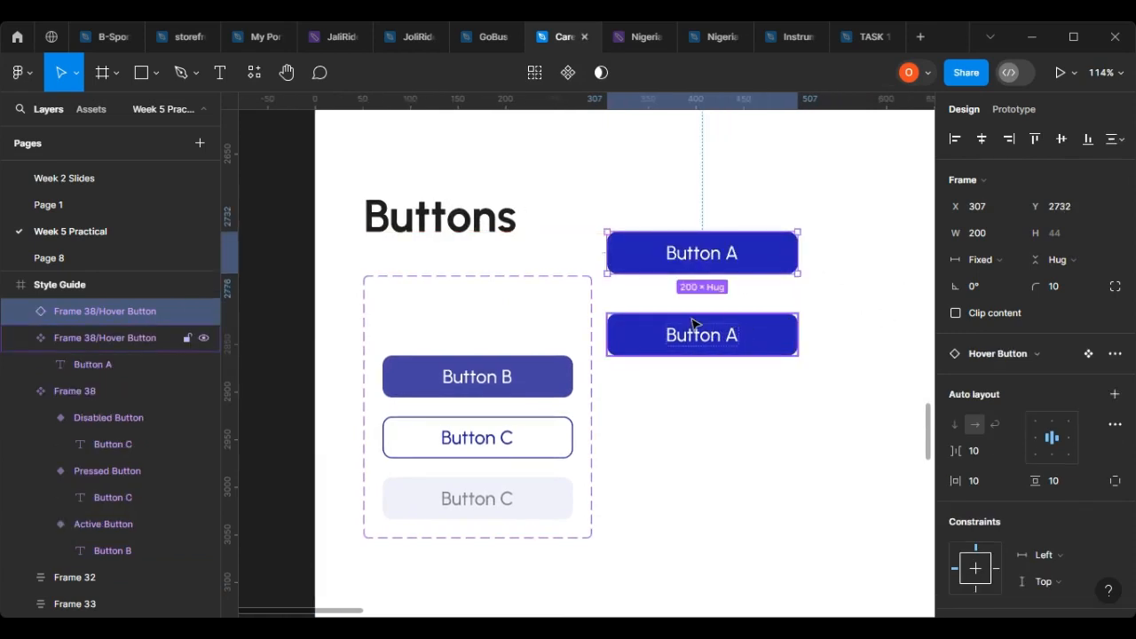
scroll(784, 325, right, 2)
click(718, 334)
drag(675, 246, 881, 311)
Stretch the main Hover Button component to a height of 49 and replace its label text with fgtghttrth.
click(613, 322)
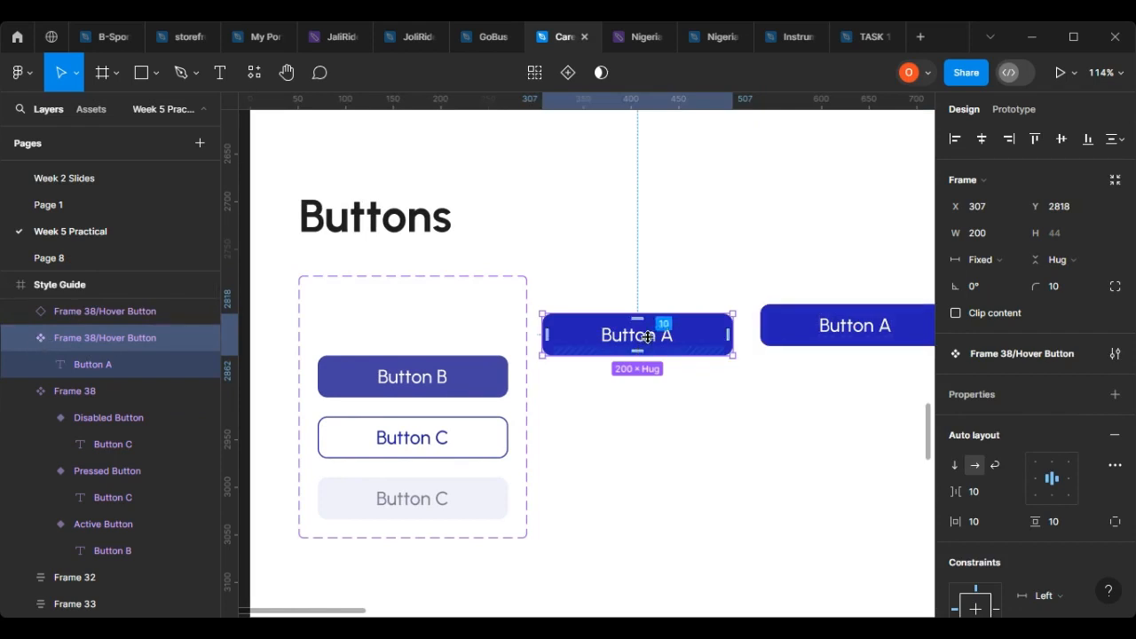
drag(659, 355, 685, 360)
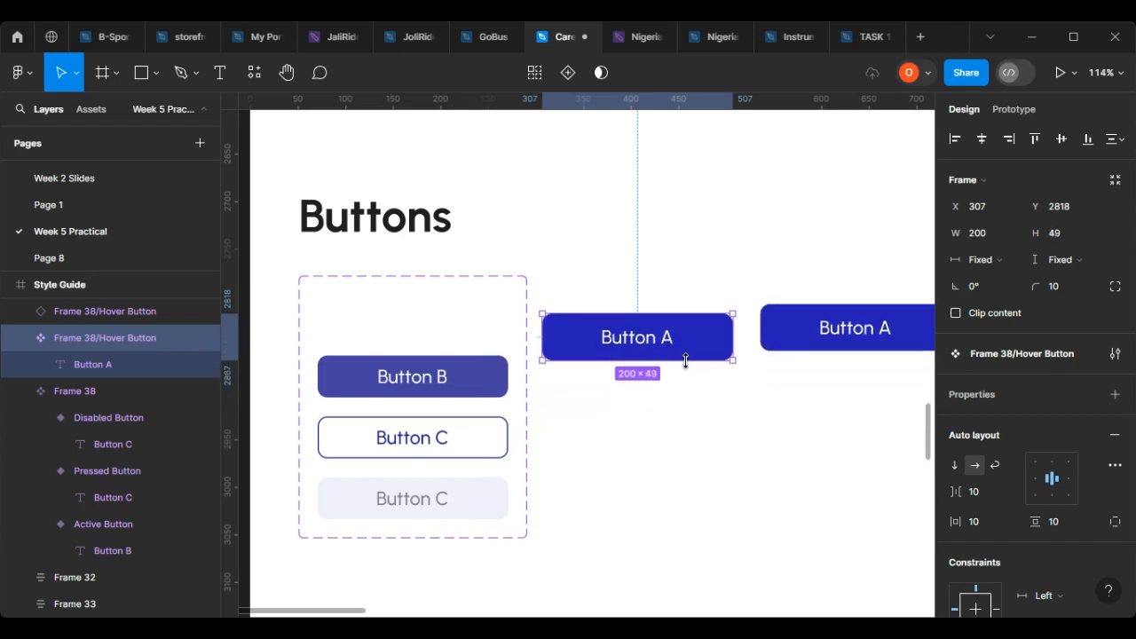
double_click(657, 343)
double_click(656, 340)
text(f)
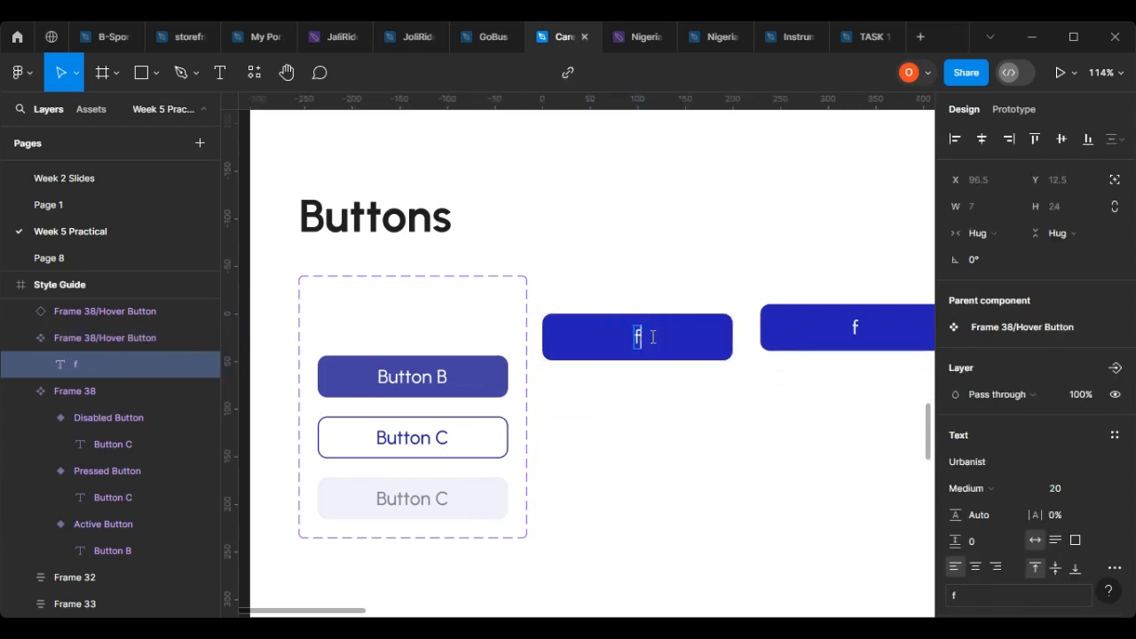
text(gtghttrth)
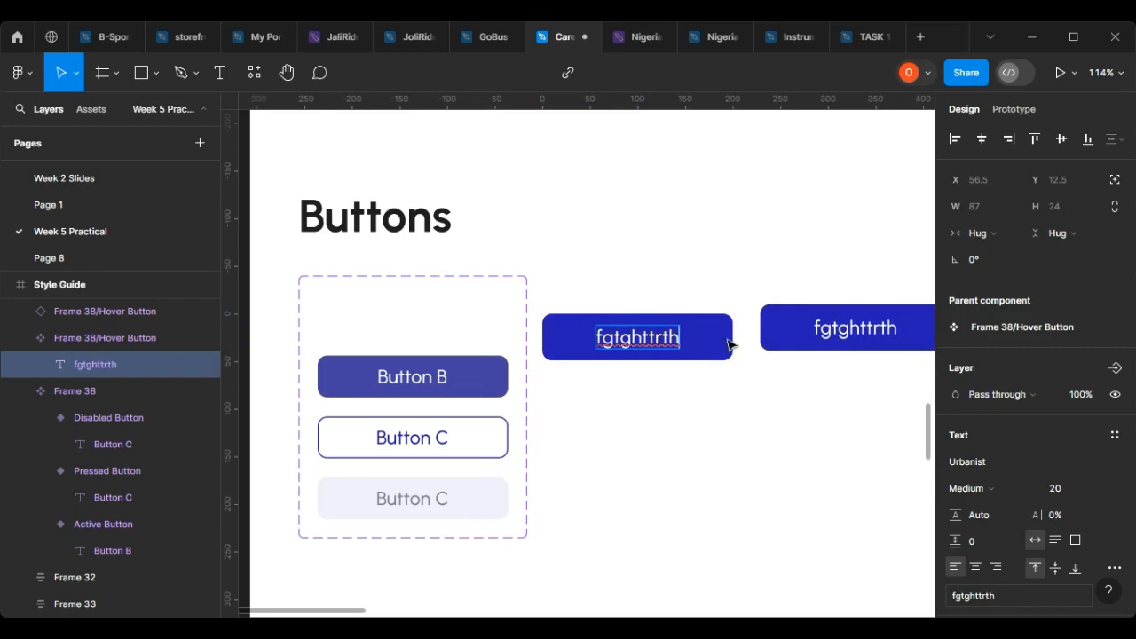
Undo the main Hover Button's label replacement and insert sgrhfh into the label text of its instance.
key(ctrl+z)
key(Escape)
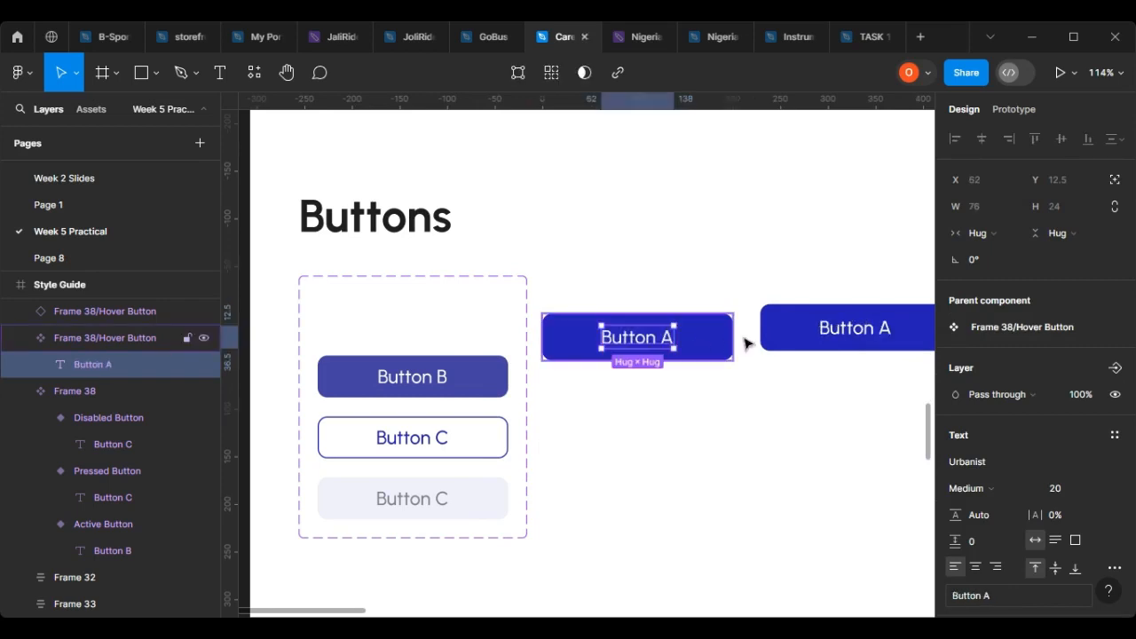
click(866, 336)
double_click(857, 326)
text(sgrhfh)
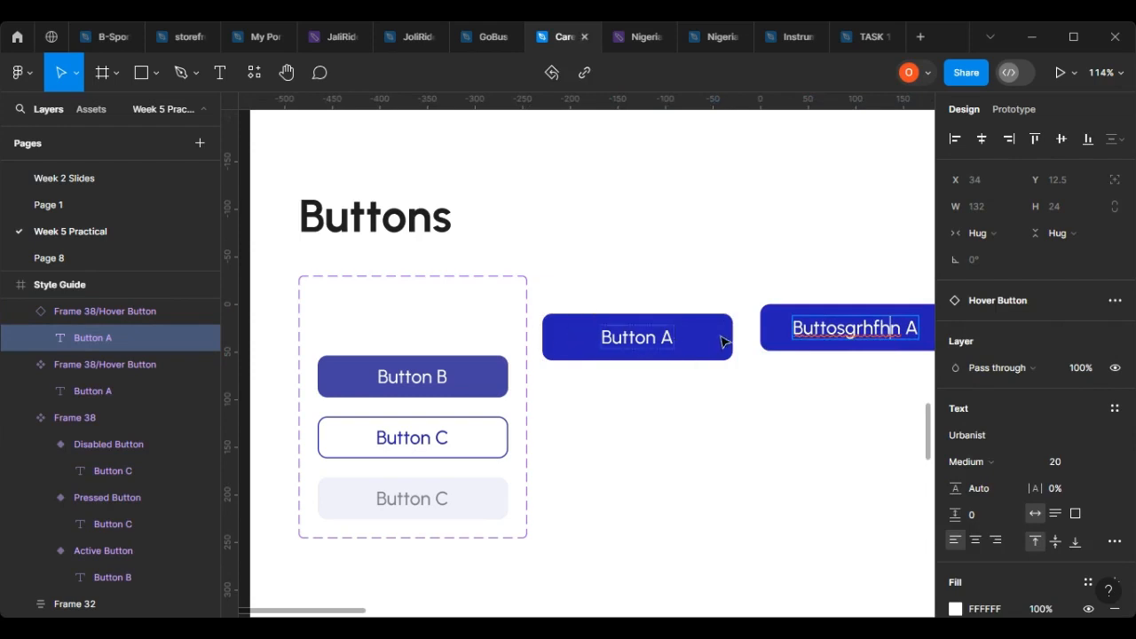
key(Escape)
Reposition the main Hover Button component and its instance separately on the Style Guide.
drag(657, 341, 645, 299)
click(762, 325)
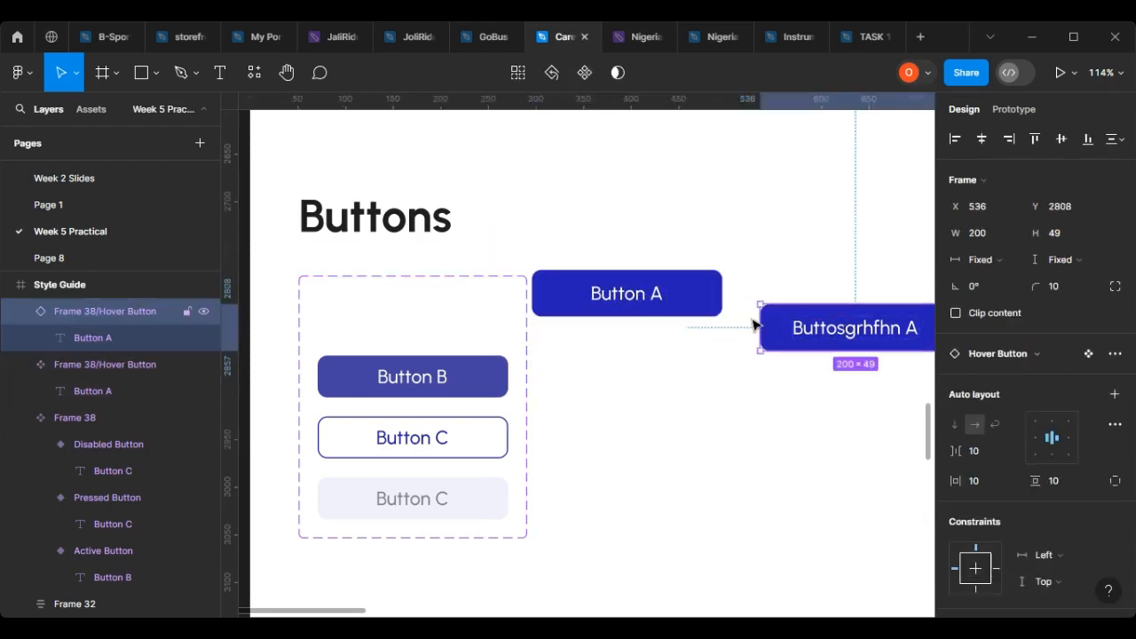
drag(835, 333, 888, 354)
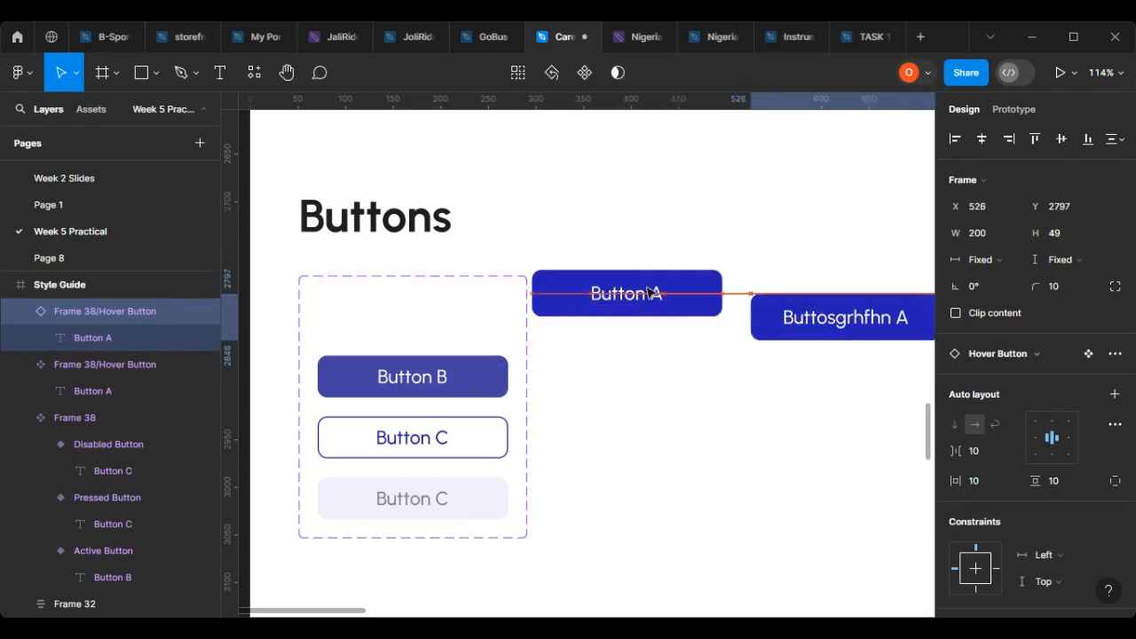
drag(650, 302, 615, 309)
click(825, 300)
click(639, 317)
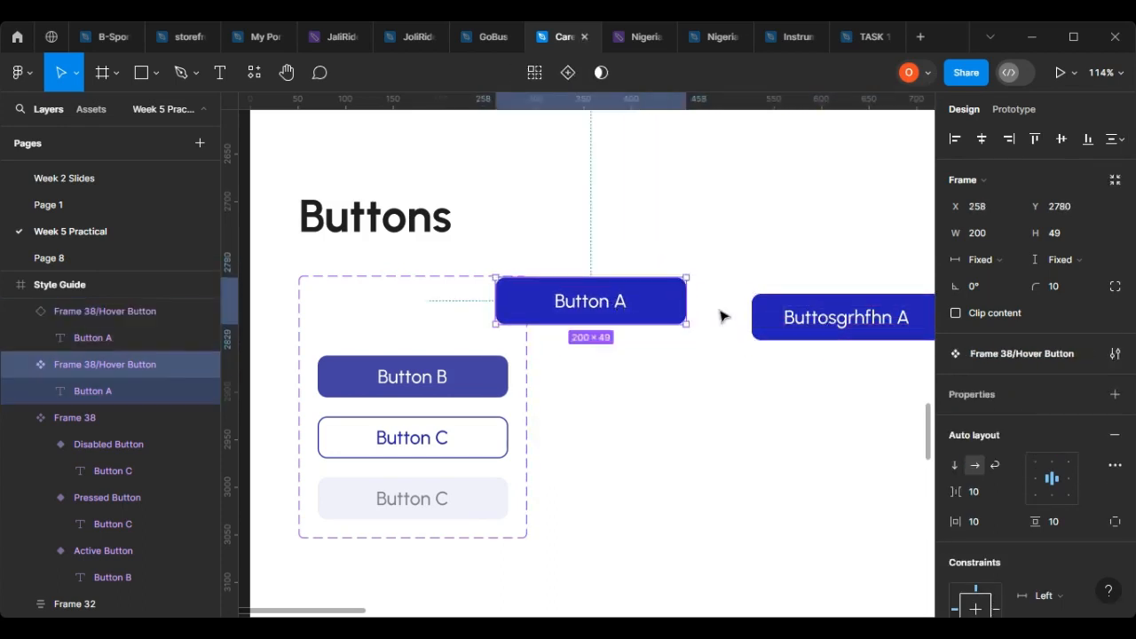
Undo the instance demonstration edits back to the Hover Button sitting inside the four-variant component set, with no loose copies.
key(ctrl+z)
key(ctrl+z)
key(ctrl+z)
key(ctrl+z)
key(ctrl+z)
key(ctrl+z)
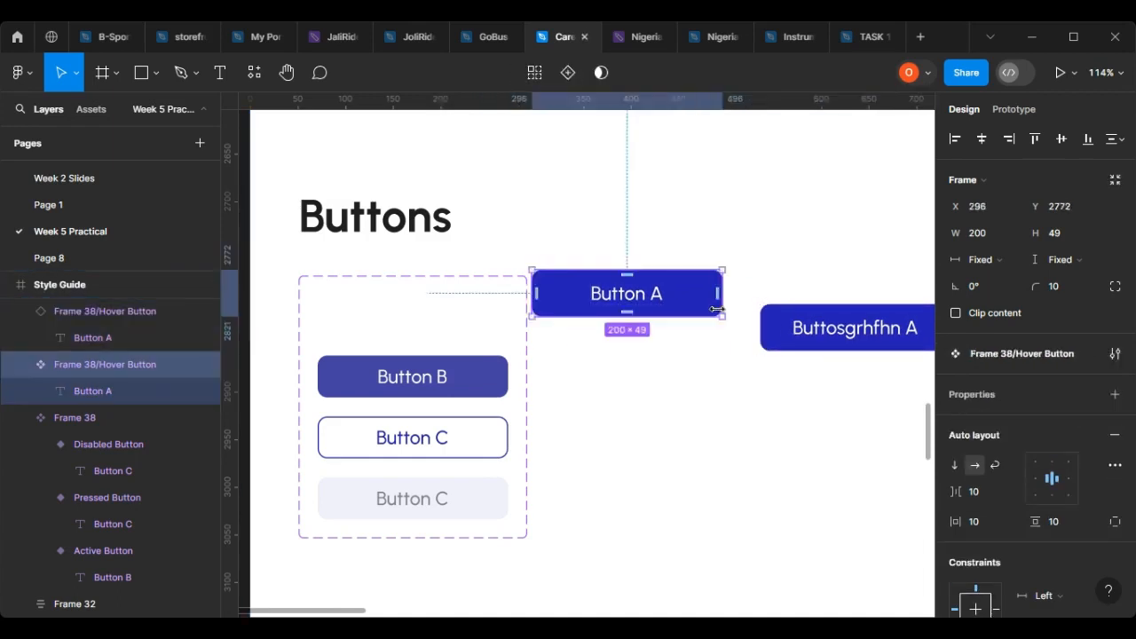
key(ctrl+z)
key(ctrl+z)
key(ctrl+z)
key(ctrl+z)
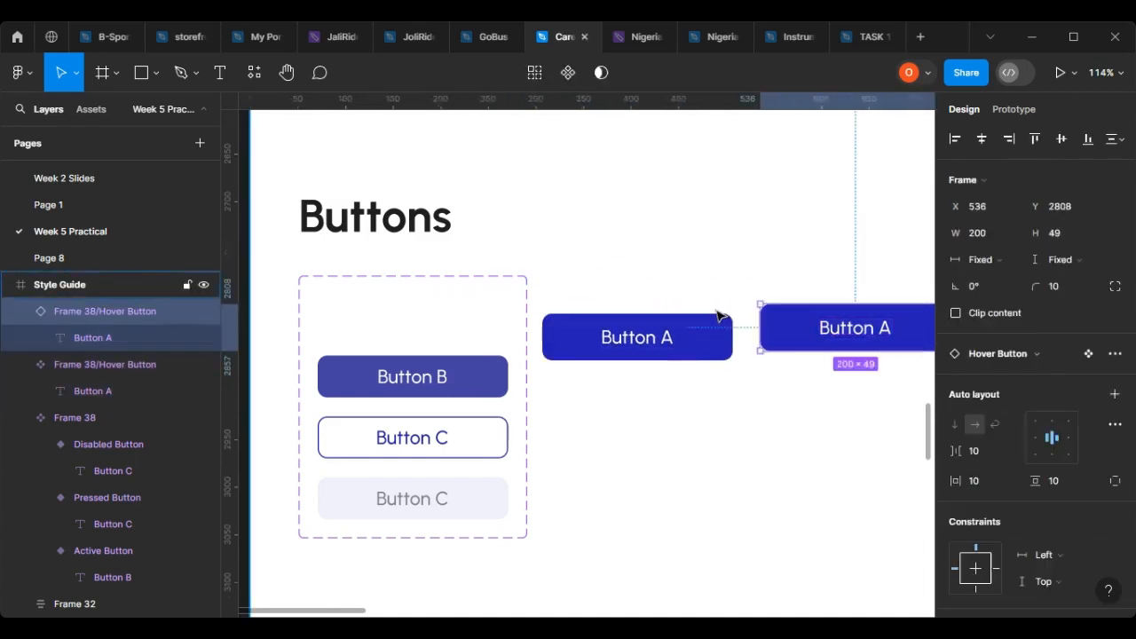
key(ctrl+z)
key(ctrl+z)
key(ctrl+z)
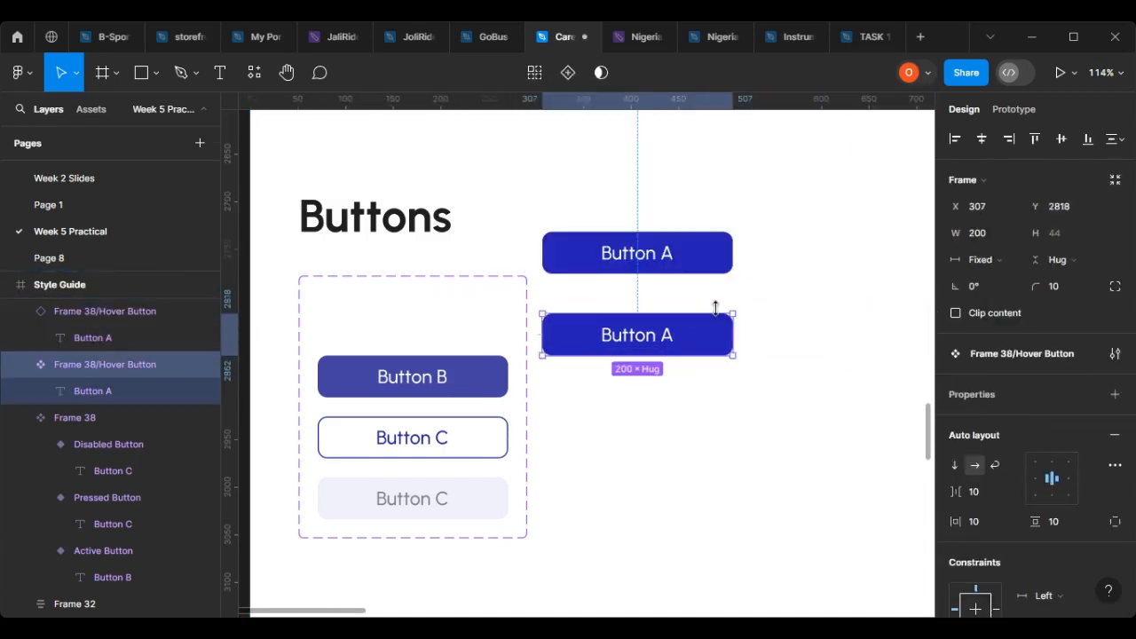
key(ctrl+z)
key(ctrl+z)
key(ctrl+z)
click(679, 327)
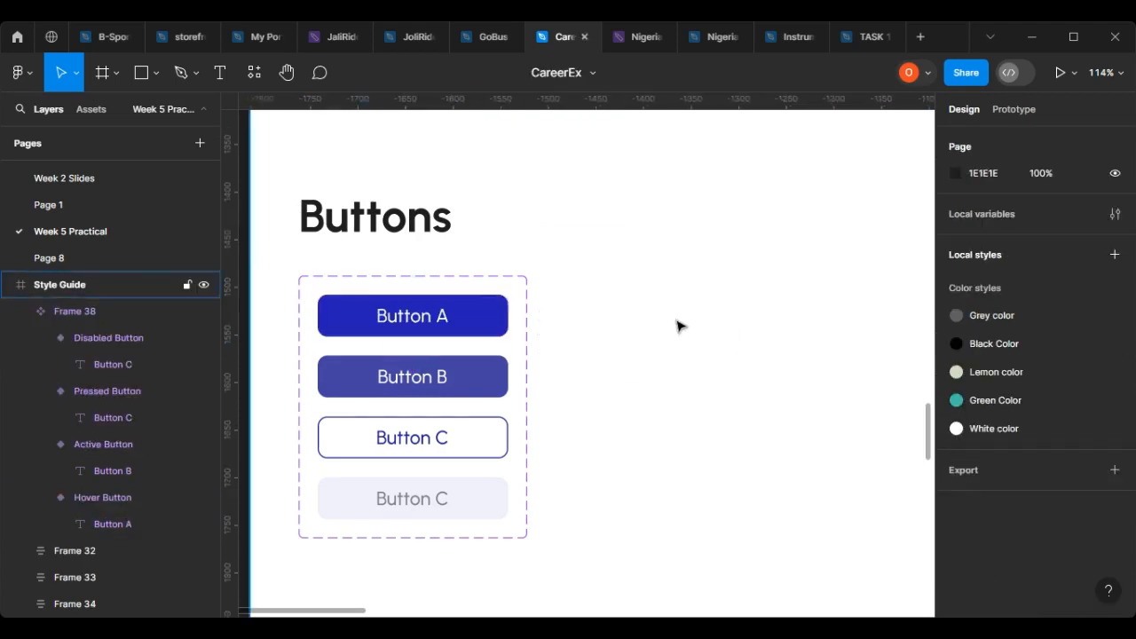
Switch to Page 8 and place an instance of the Style Guide's Frame 38 button component from the local components.
scroll(676, 325, down, 3)
scroll(533, 449, up, 2)
scroll(462, 307, up, 1)
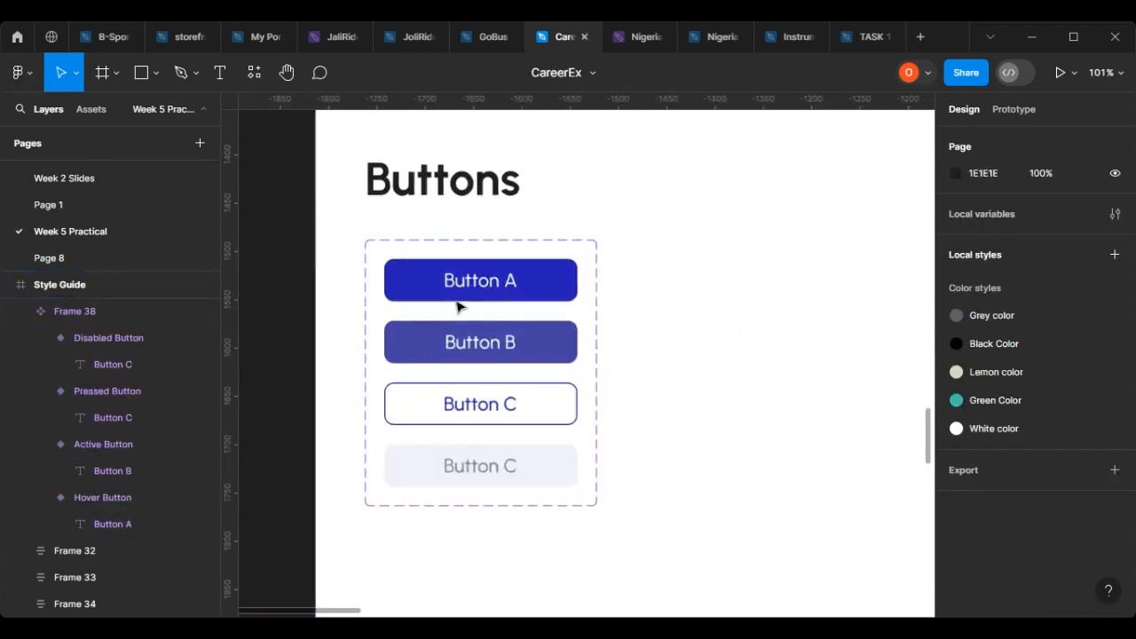
scroll(459, 307, down, 3)
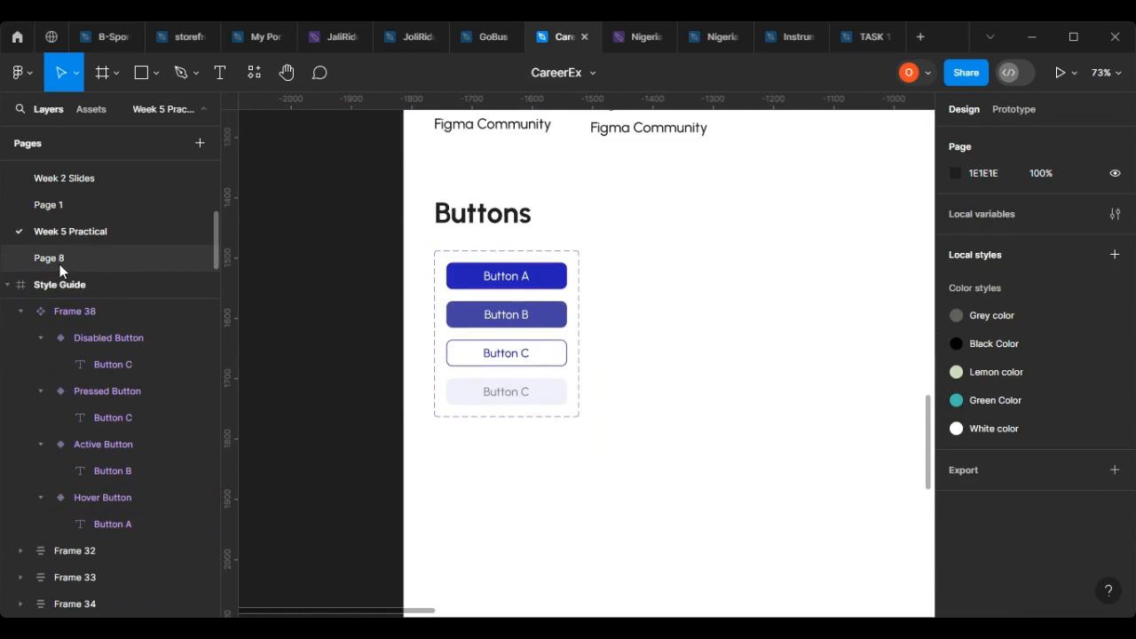
click(61, 266)
key(Delete)
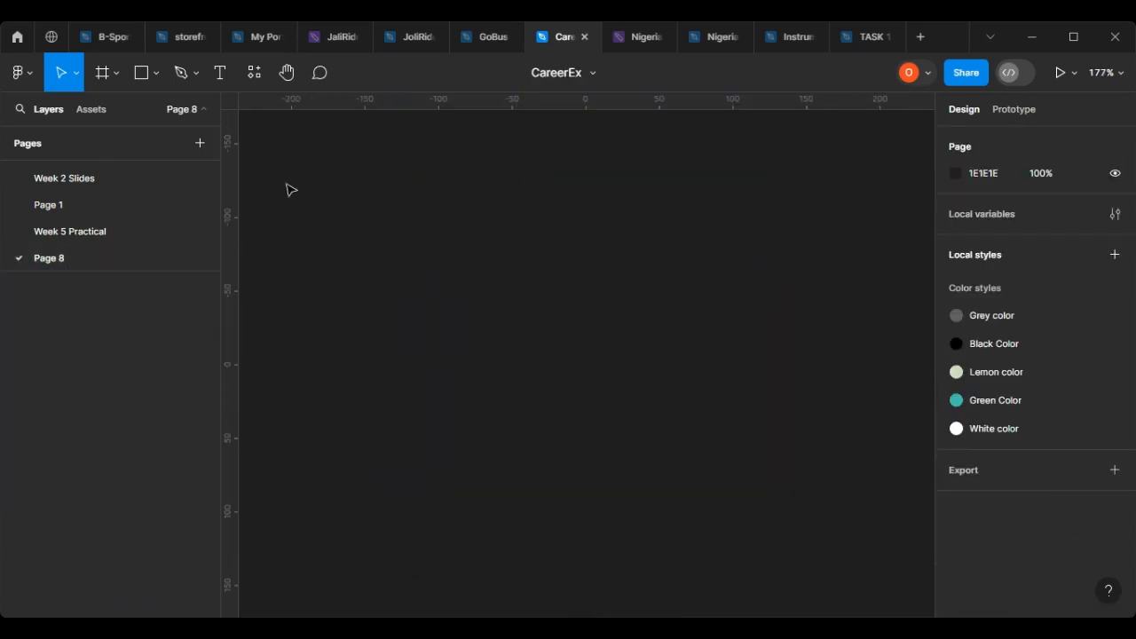
click(86, 109)
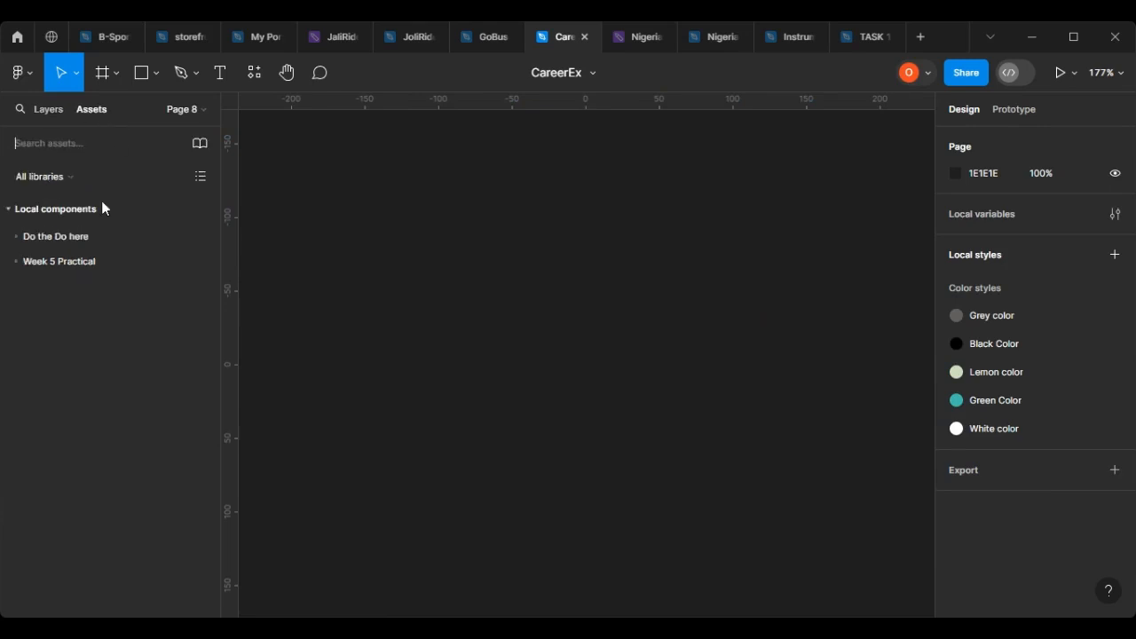
click(72, 266)
drag(109, 336, 536, 377)
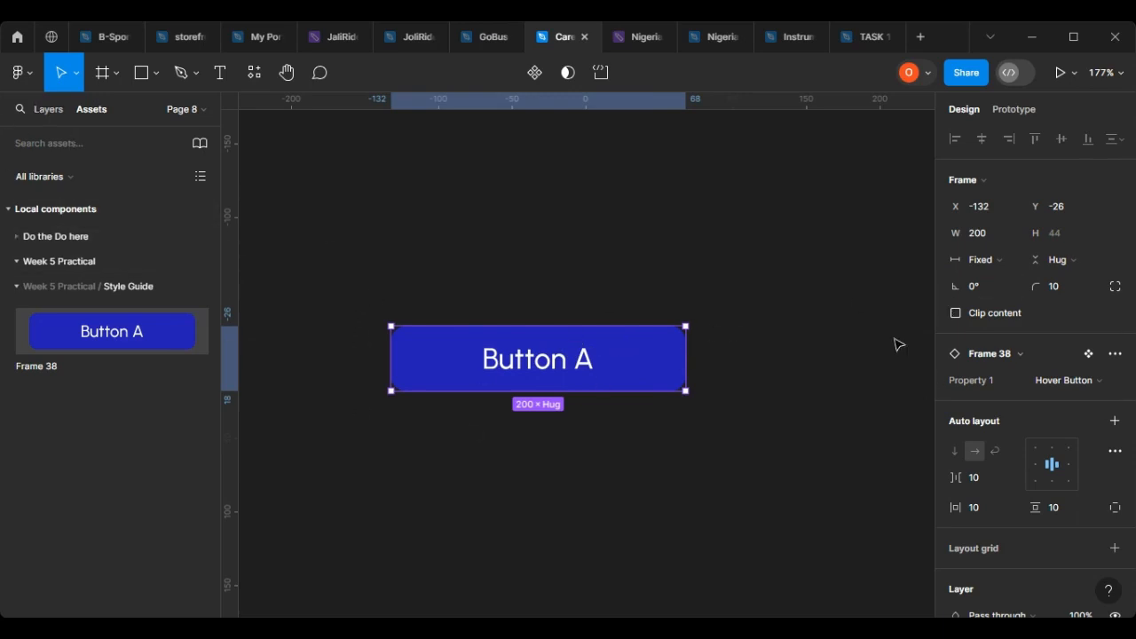
Cycle the instance's Property 1 through Disabled Button, Pressed Button and Active Button, and return it to Hover Button.
click(1080, 382)
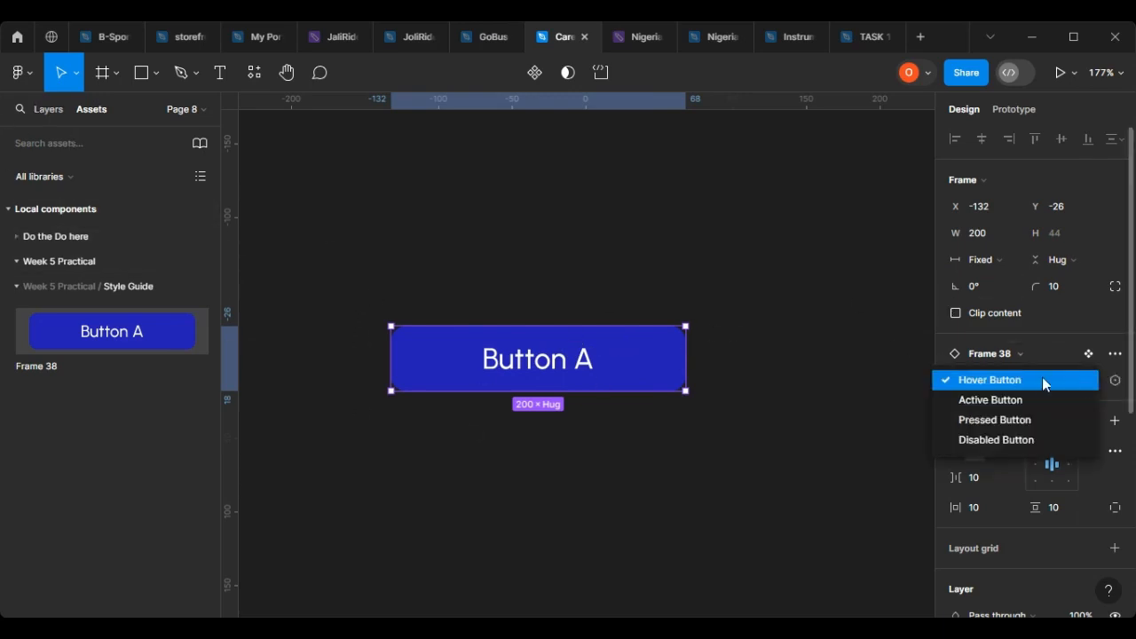
click(1028, 441)
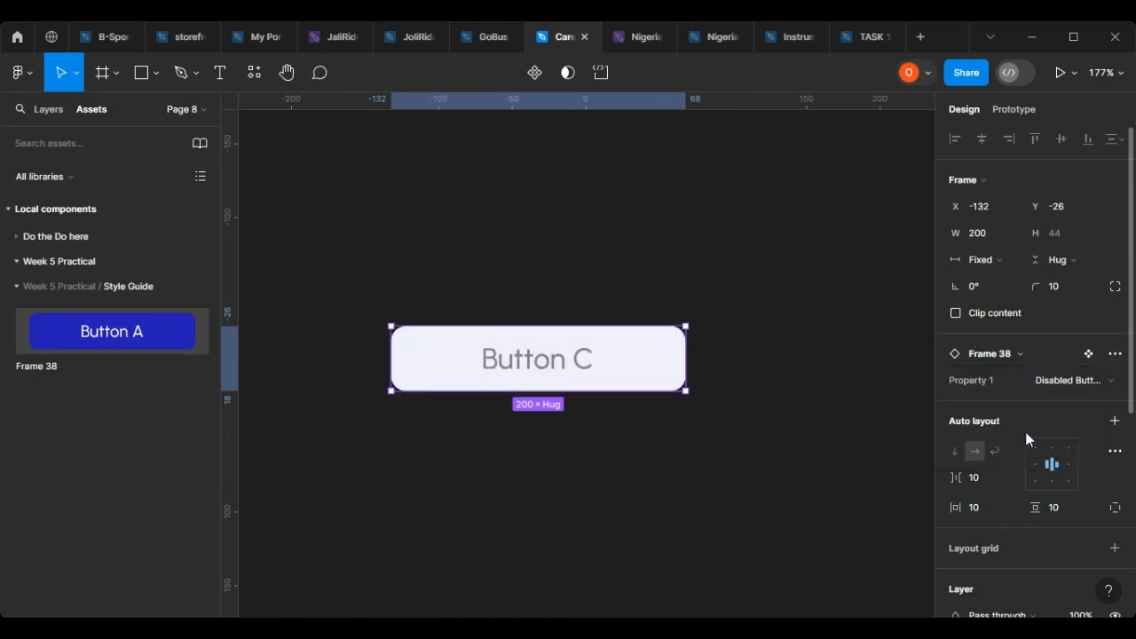
click(1070, 382)
click(981, 361)
click(1070, 382)
click(1047, 355)
click(1071, 376)
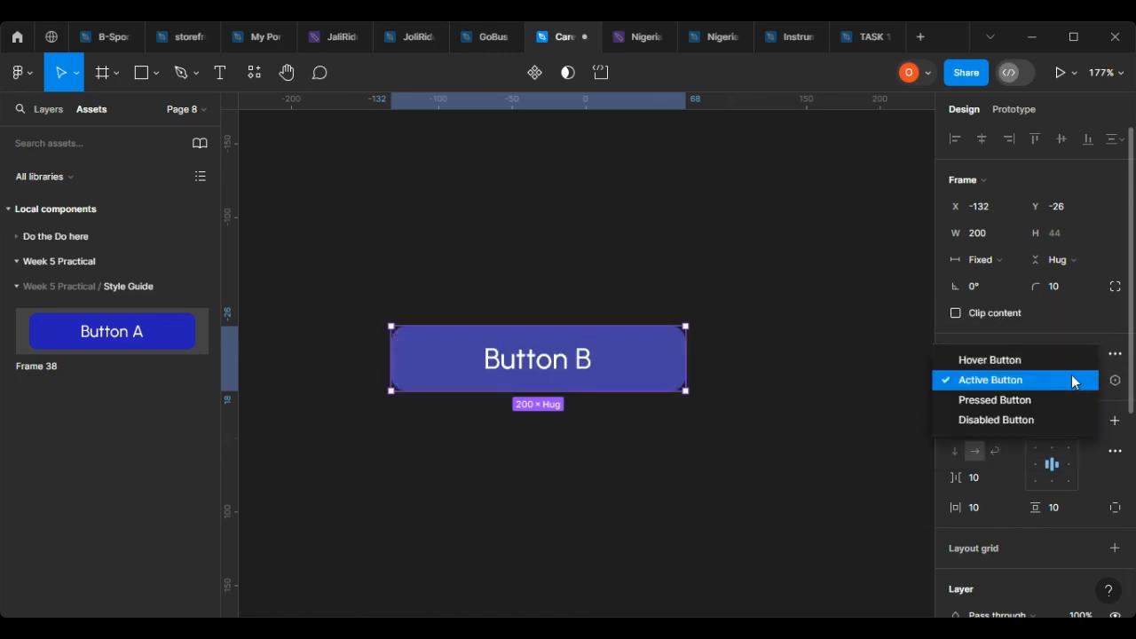
click(1006, 360)
key(Escape)
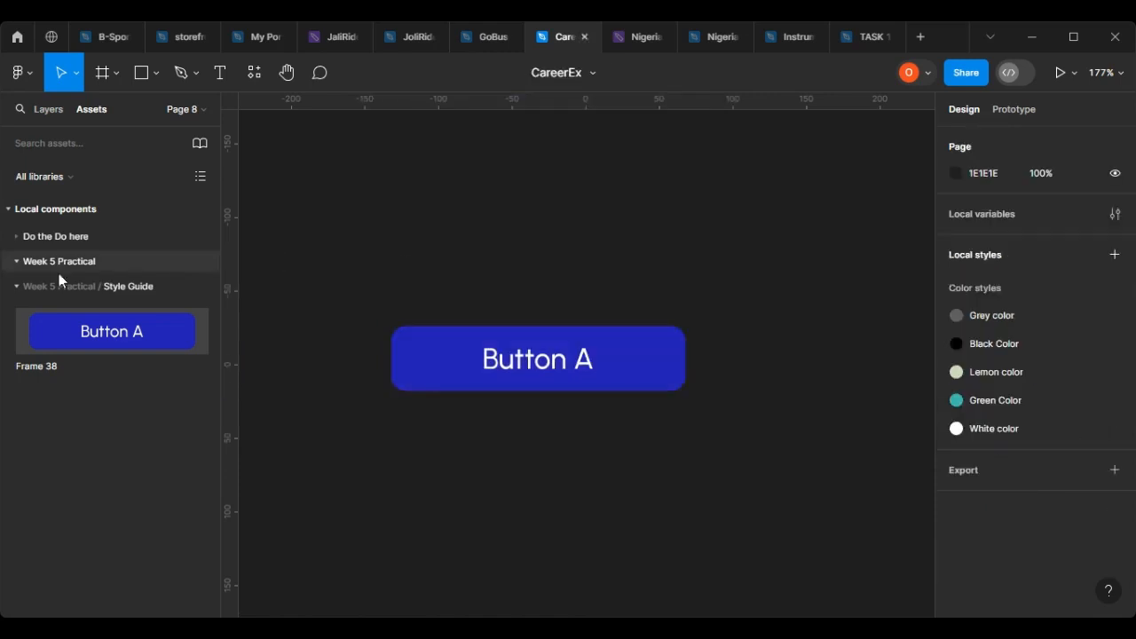
Return to the Buttons section of the Style Guide on the Week 5 Practical page.
click(42, 115)
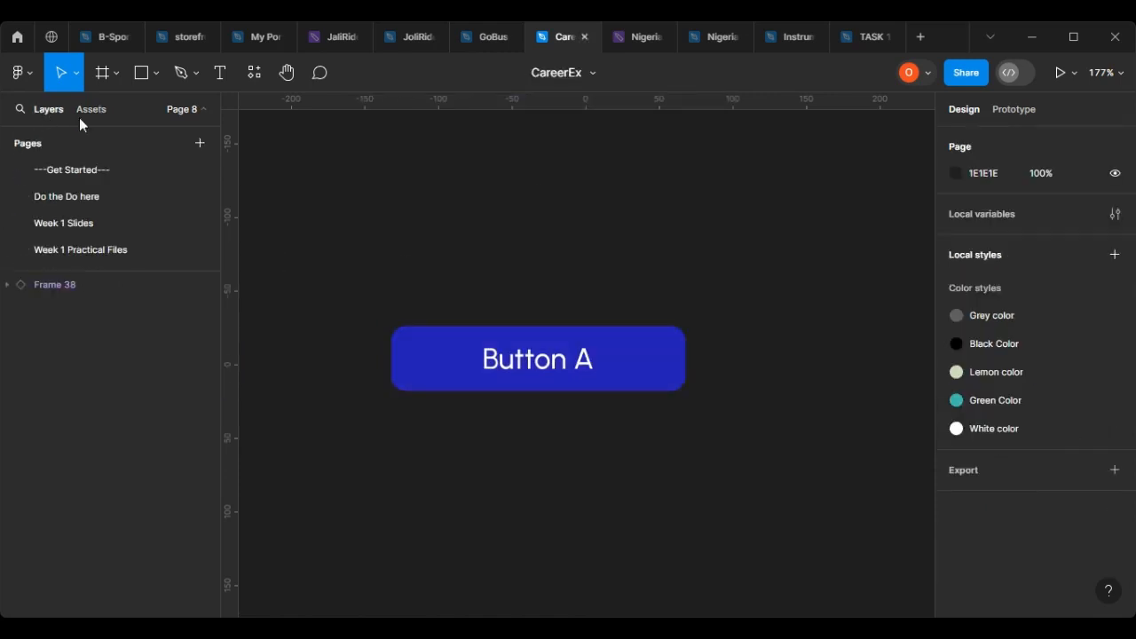
scroll(42, 222, down, 3)
click(87, 233)
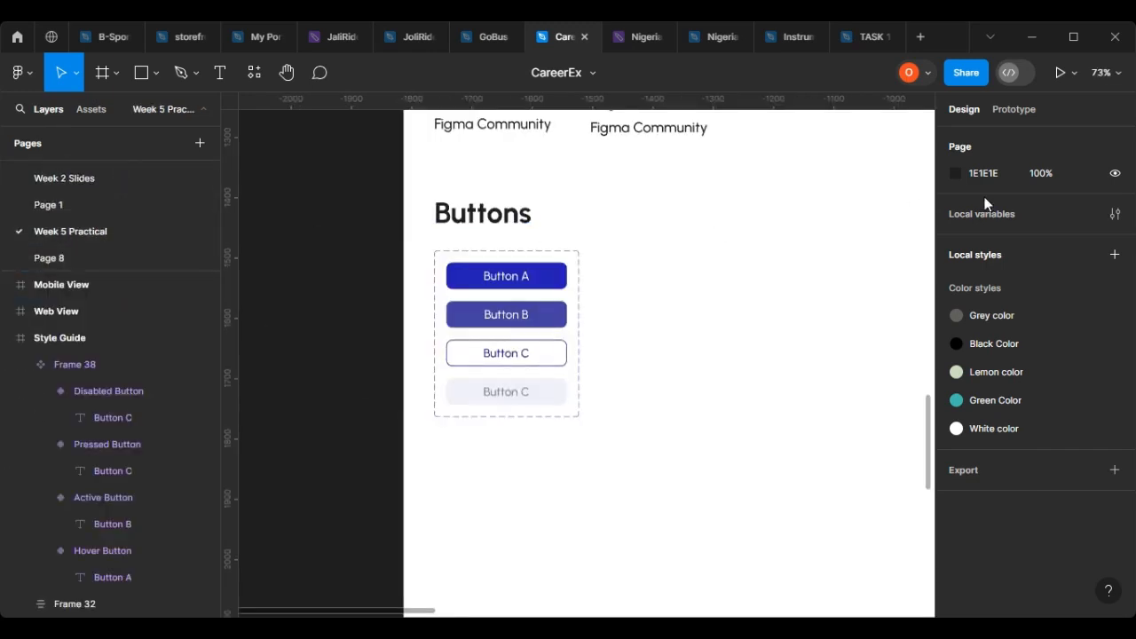
scroll(677, 334, up, 3)
scroll(678, 334, down, 3)
click(522, 391)
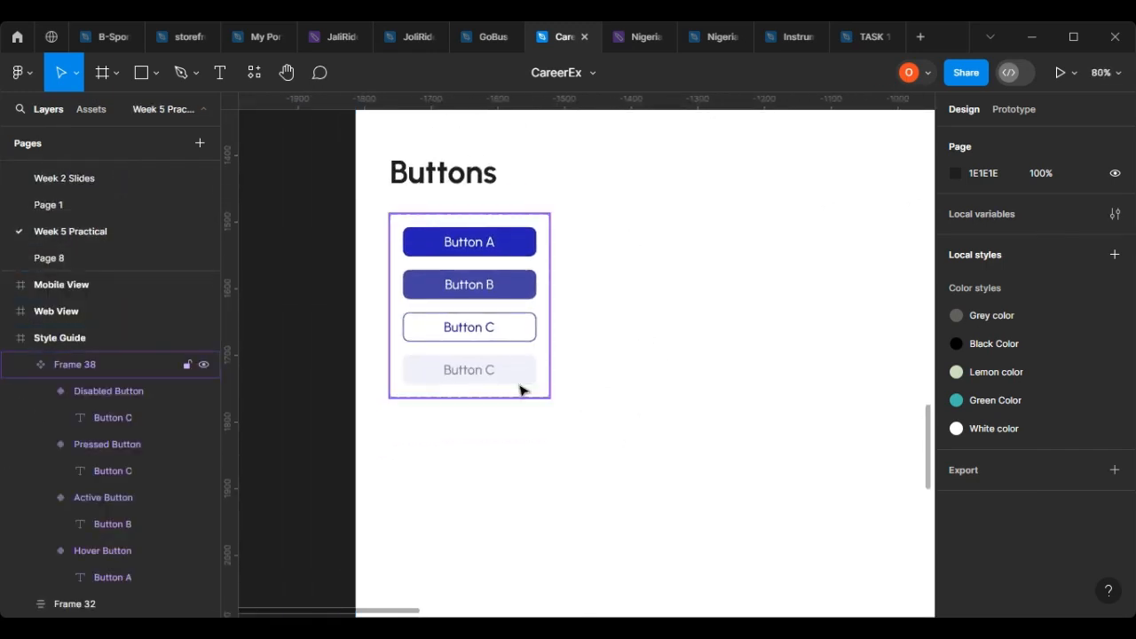
Duplicate the Buttons heading beside the original at about X 550 and change its text to Inputs Field.
click(450, 181)
drag(449, 181, 786, 178)
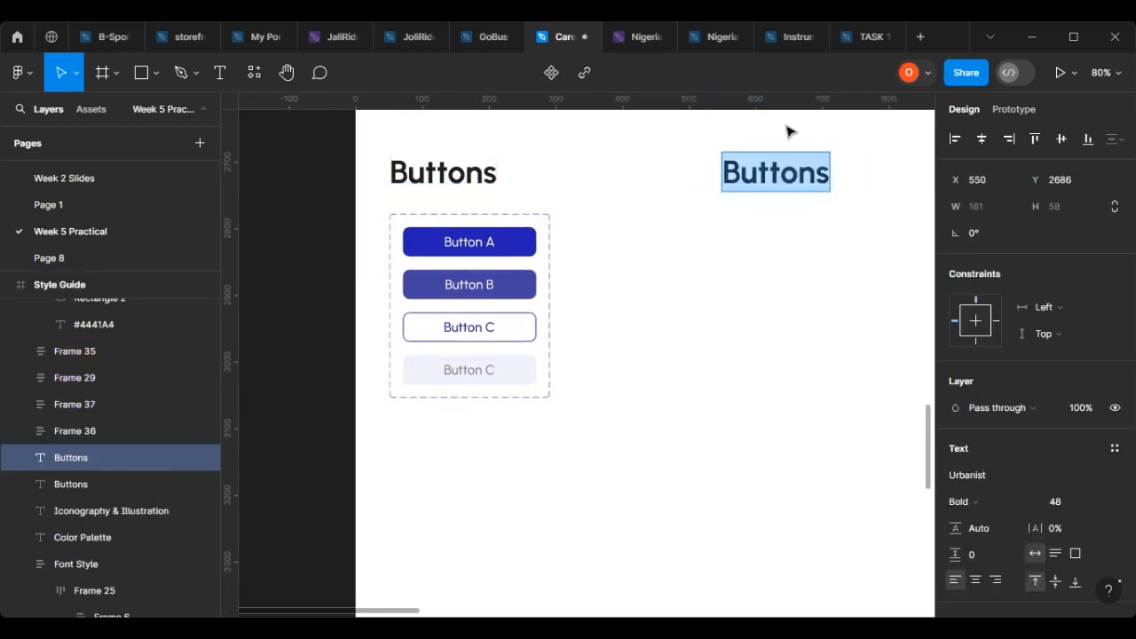
text(Inp)
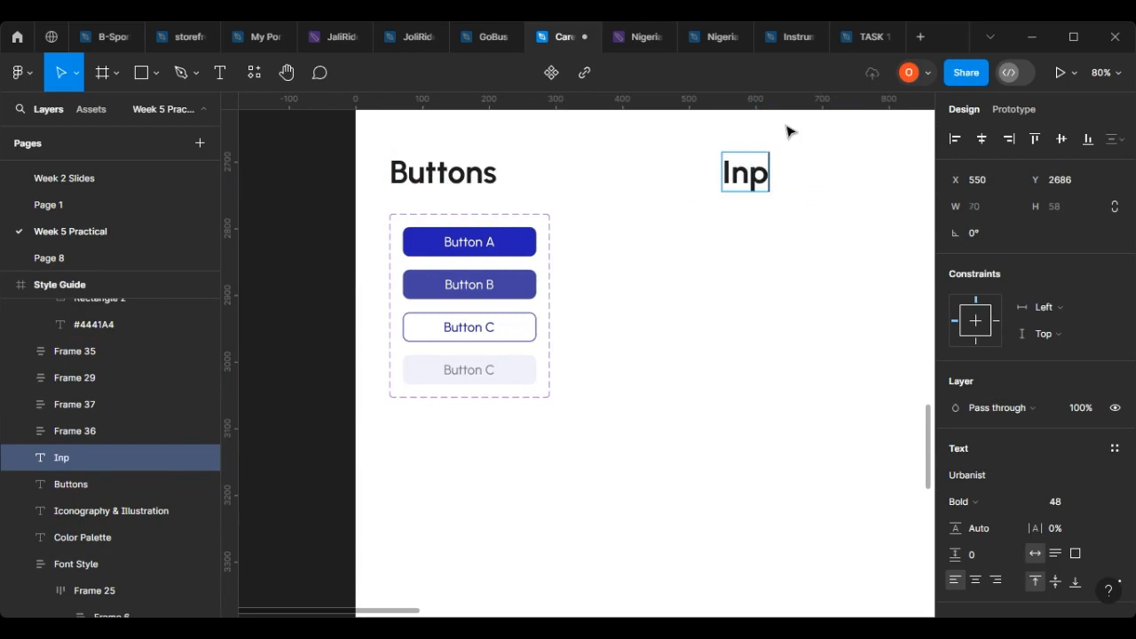
text(uts Field)
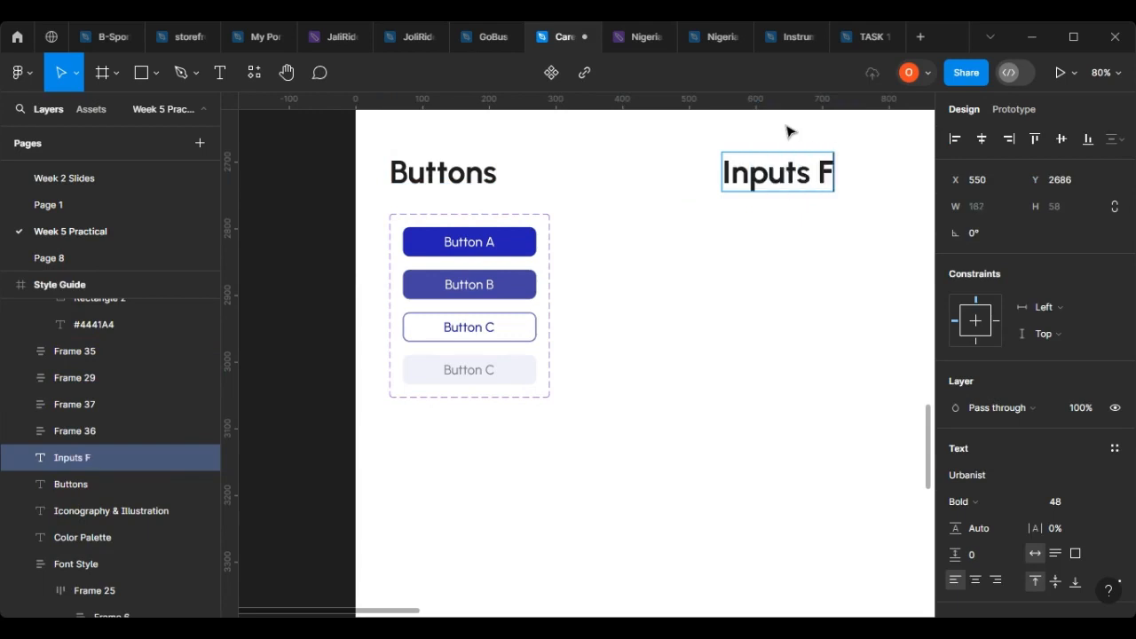
key(Escape)
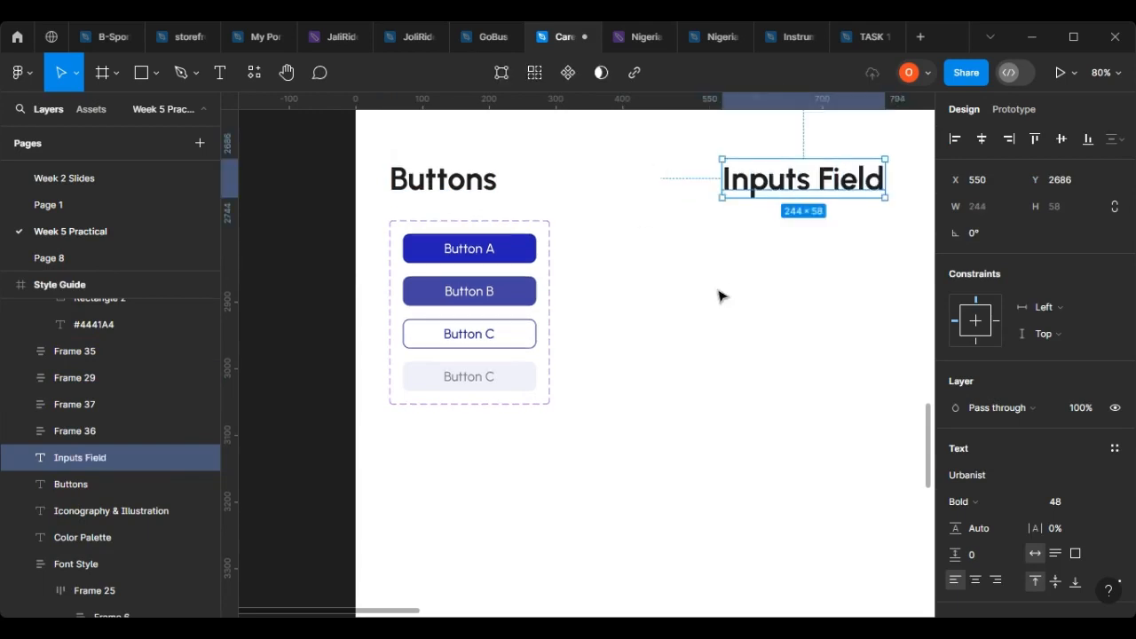
ctrl+scroll(626, 321, down, 6)
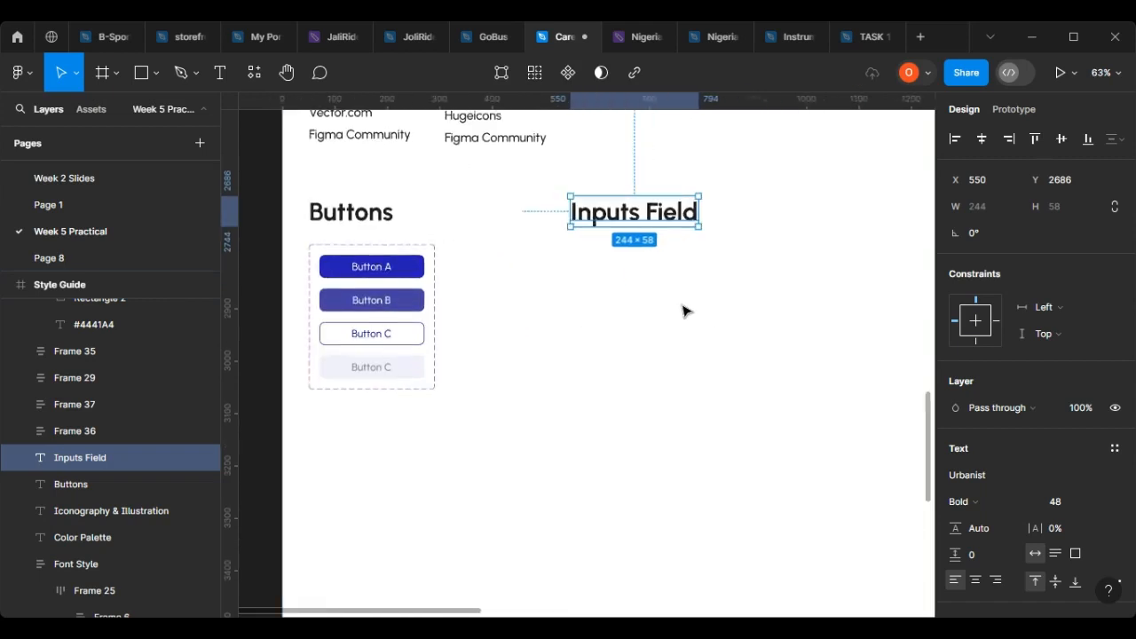
click(697, 382)
Draw a rectangle about 416 by 65 below the Inputs Field heading.
scroll(711, 399, up, 3)
ctrl+scroll(639, 392, down, 3)
scroll(685, 434, up, 2)
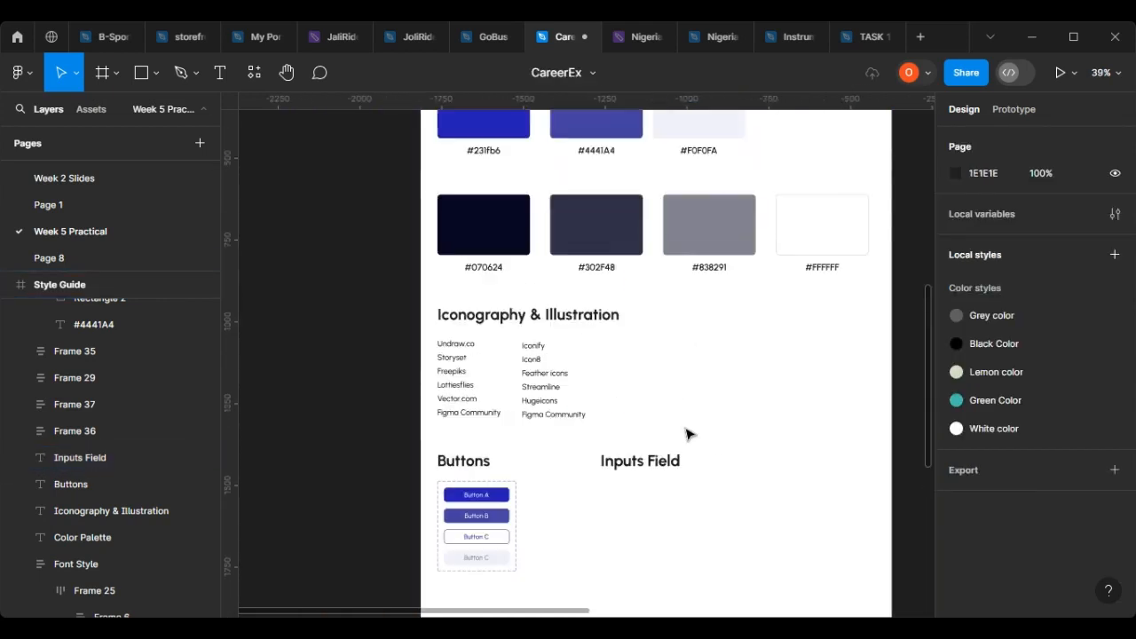
click(141, 76)
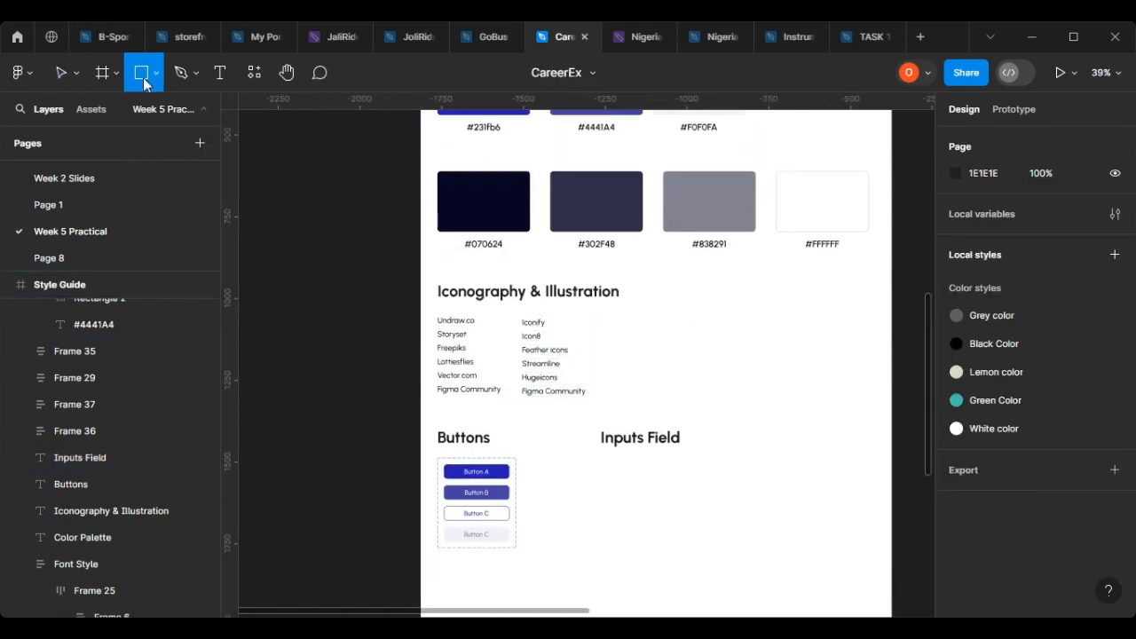
ctrl+scroll(623, 501, up, 5)
drag(569, 397, 920, 451)
ctrl+scroll(710, 451, down, 3)
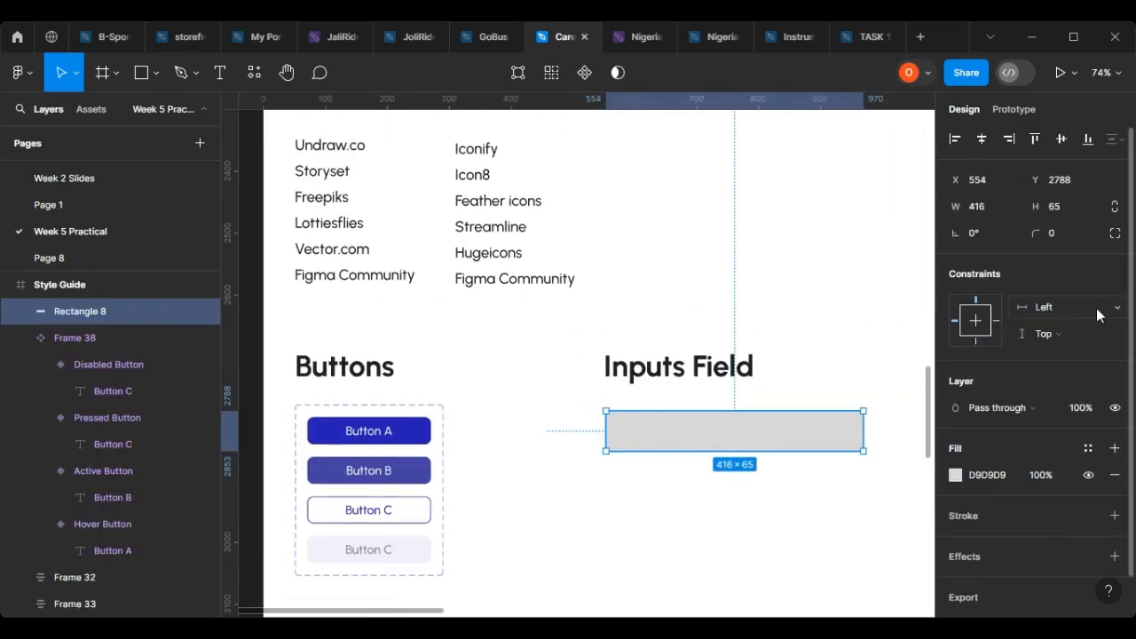
Set the Inputs Field rectangle's height to 44 to match the button variants.
ctrl+scroll(399, 438, up, 3)
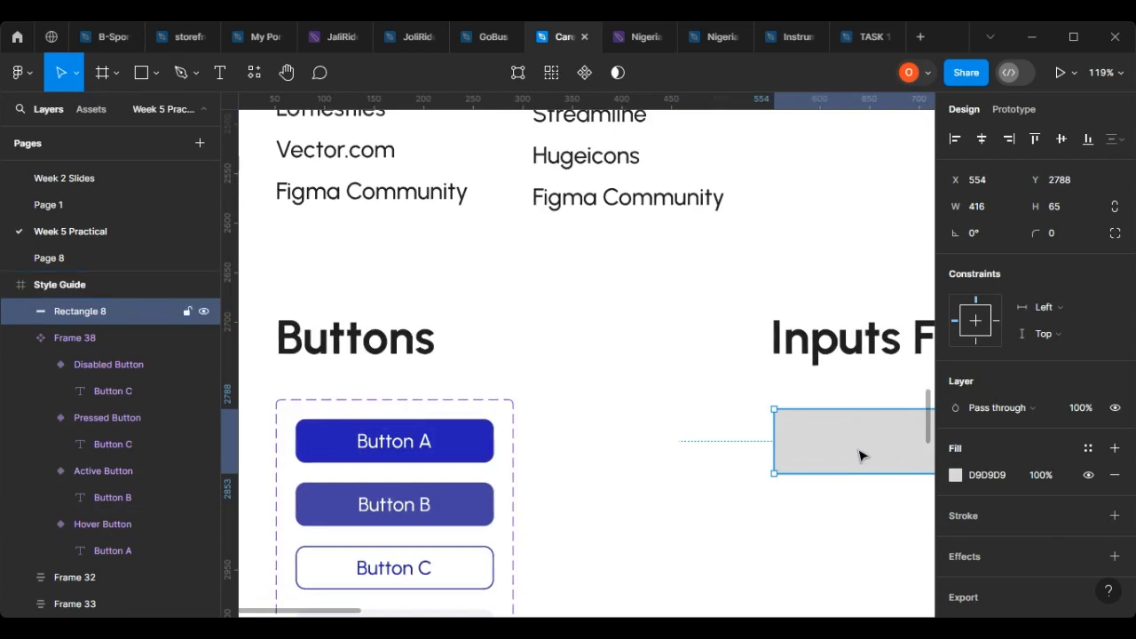
click(382, 443)
click(382, 444)
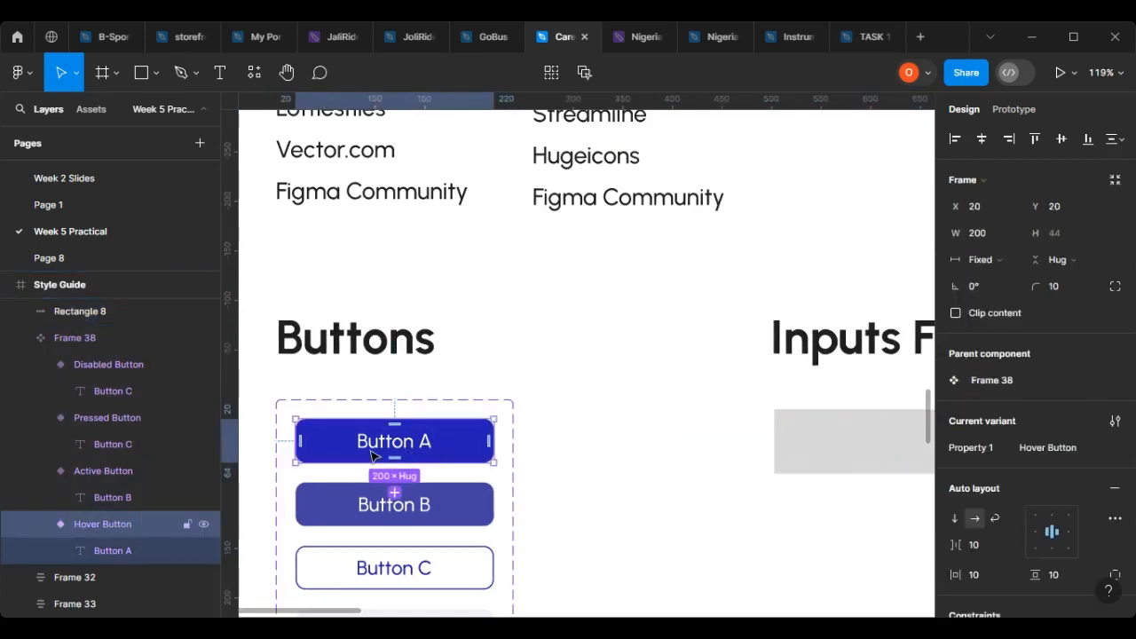
scroll(609, 435, right, 2)
click(103, 471)
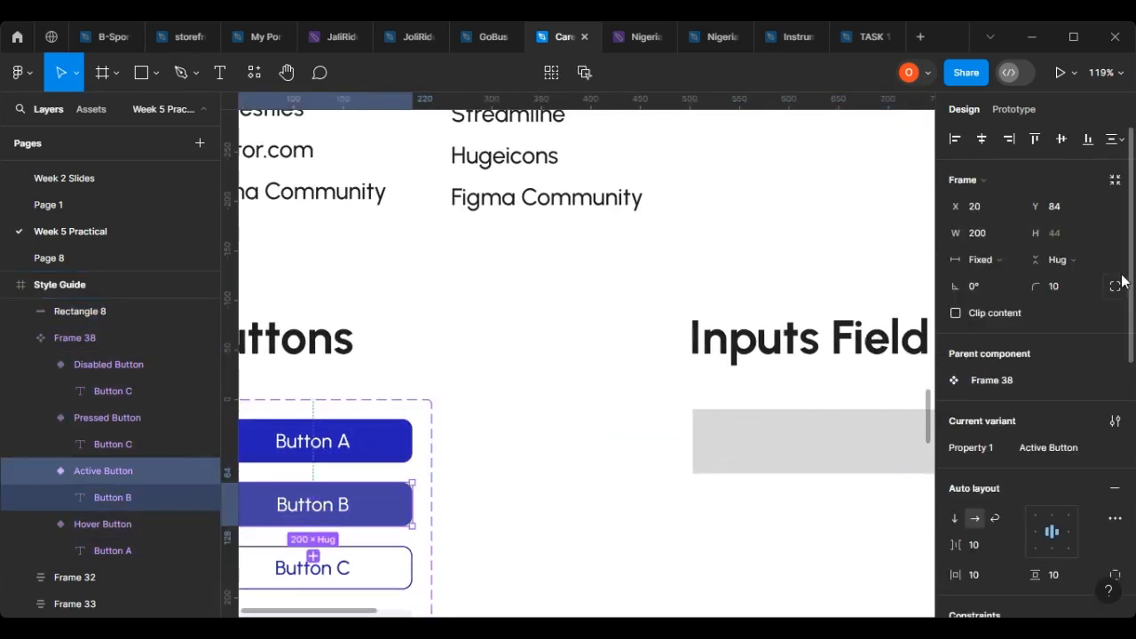
scroll(708, 456, right, 4)
click(830, 416)
click(1065, 208)
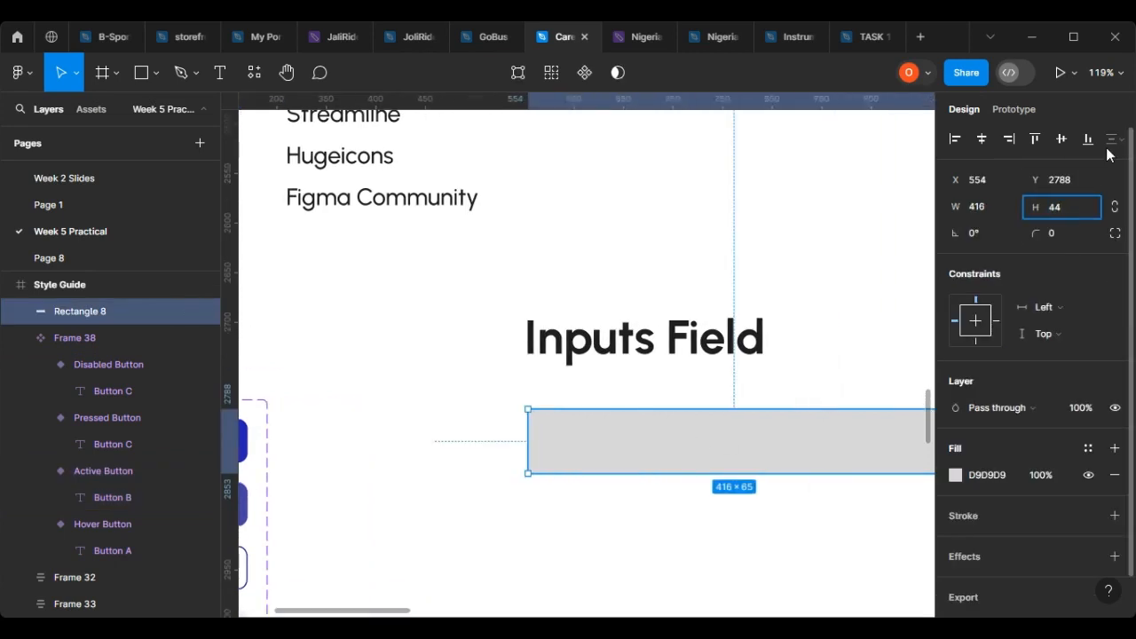
text(44)
key(Return)
Check the Hover Button variant's dimensions and corner radius, and reselect the Inputs Field rectangle.
scroll(287, 454, left, 2)
click(317, 446)
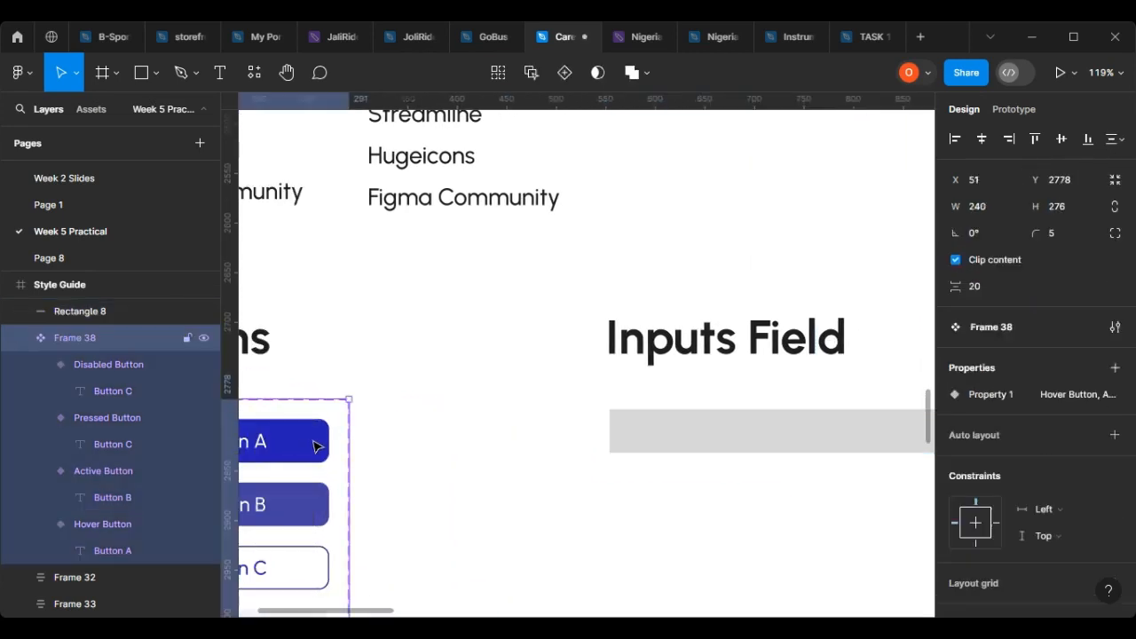
click(317, 446)
scroll(740, 434, right, 6)
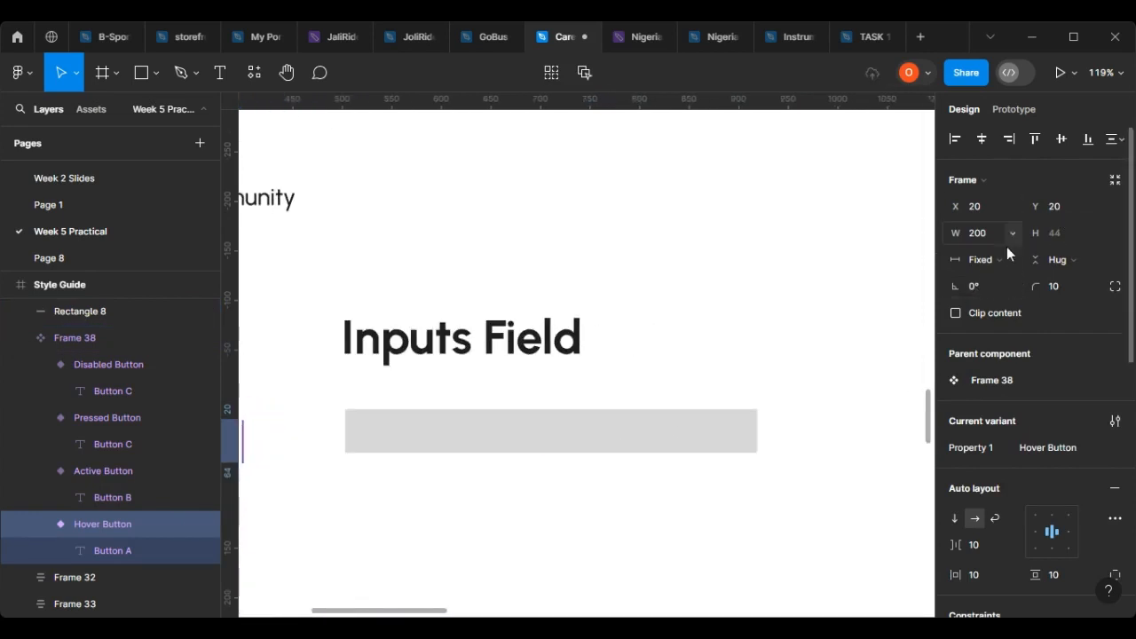
click(684, 446)
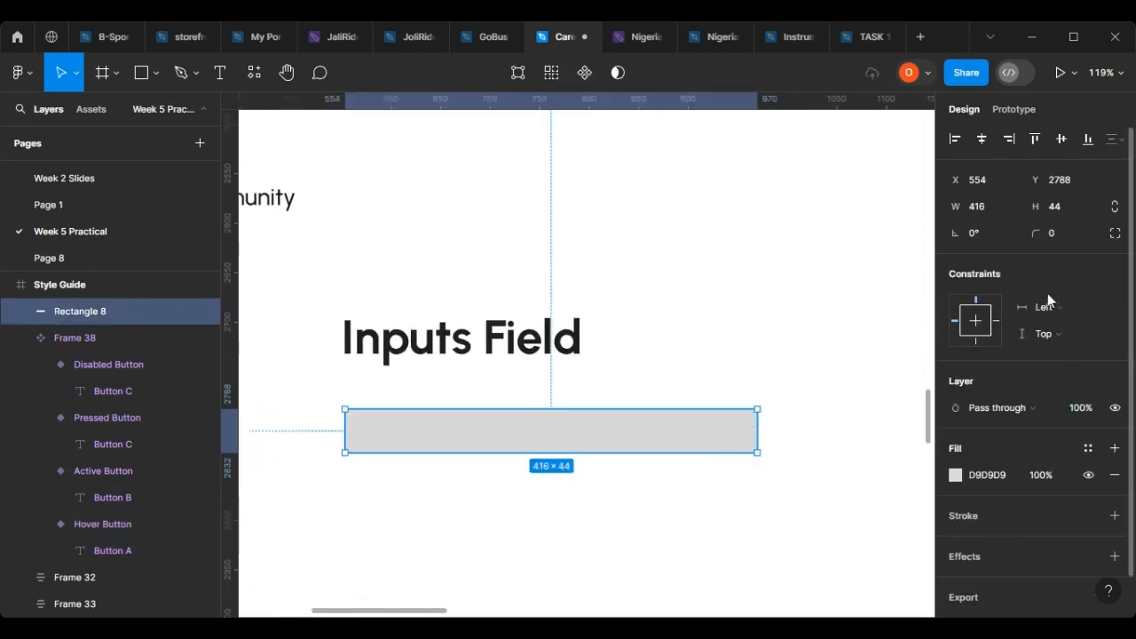
Round the rectangle's corners to a radius of 10 and move it down to Y 2803 under the Inputs Field heading.
click(1056, 234)
text(10)
key(Return)
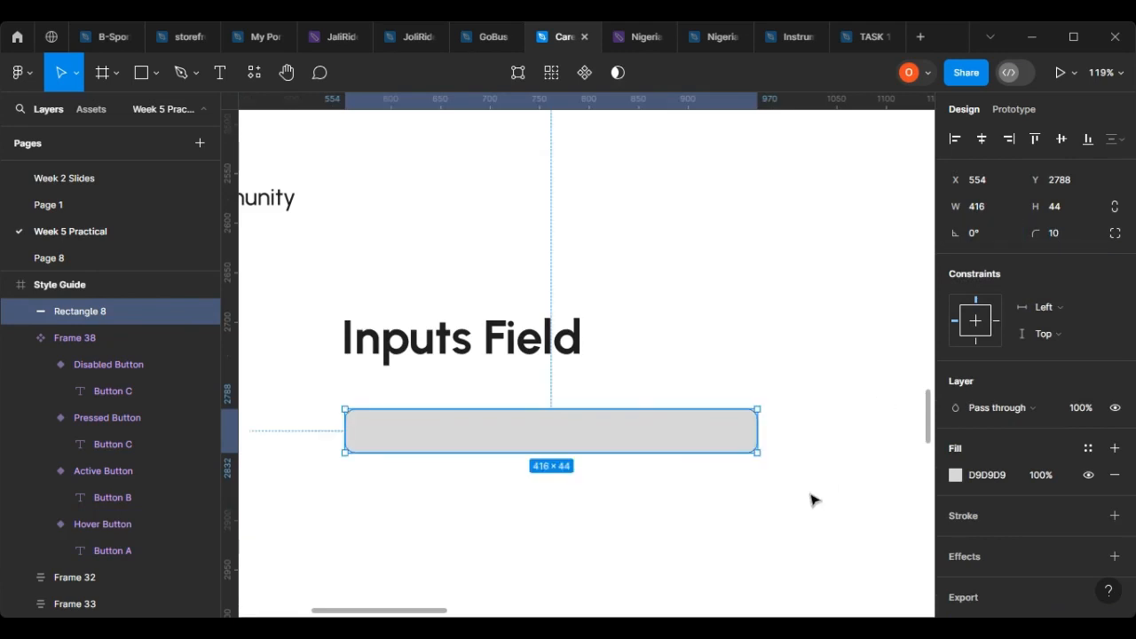
click(742, 512)
click(411, 426)
Fill the rectangle with white #FFFFFF sampled from the color palette's white swatch.
scroll(411, 426, up, 3)
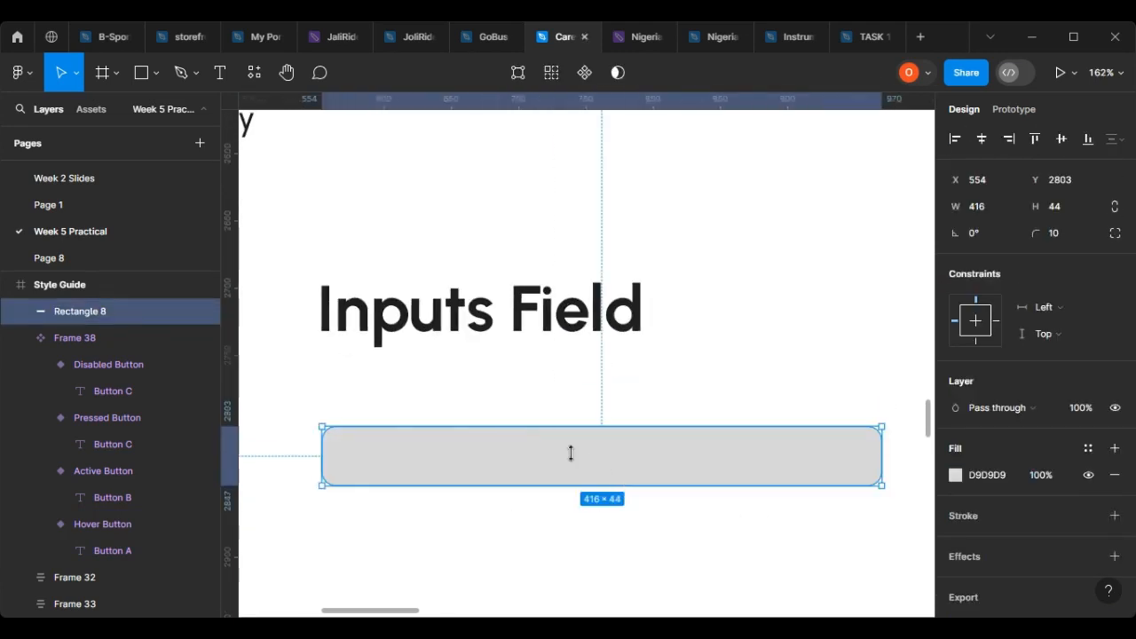
scroll(545, 497, down, 3)
scroll(414, 474, up, 3)
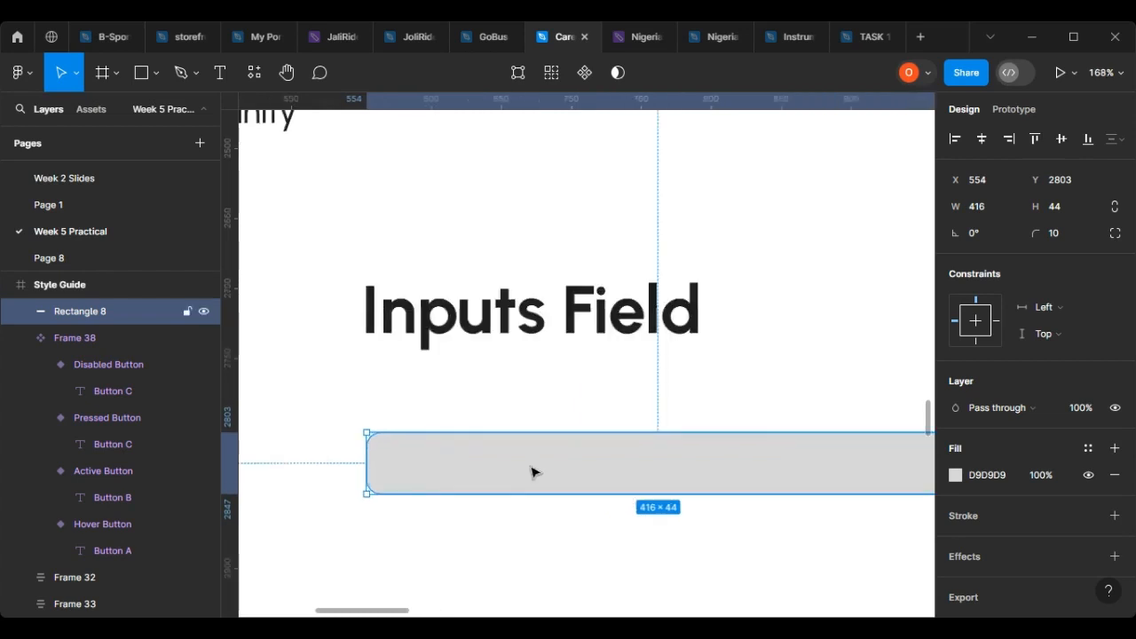
scroll(531, 472, down, 3)
ctrl+scroll(520, 485, down, 1)
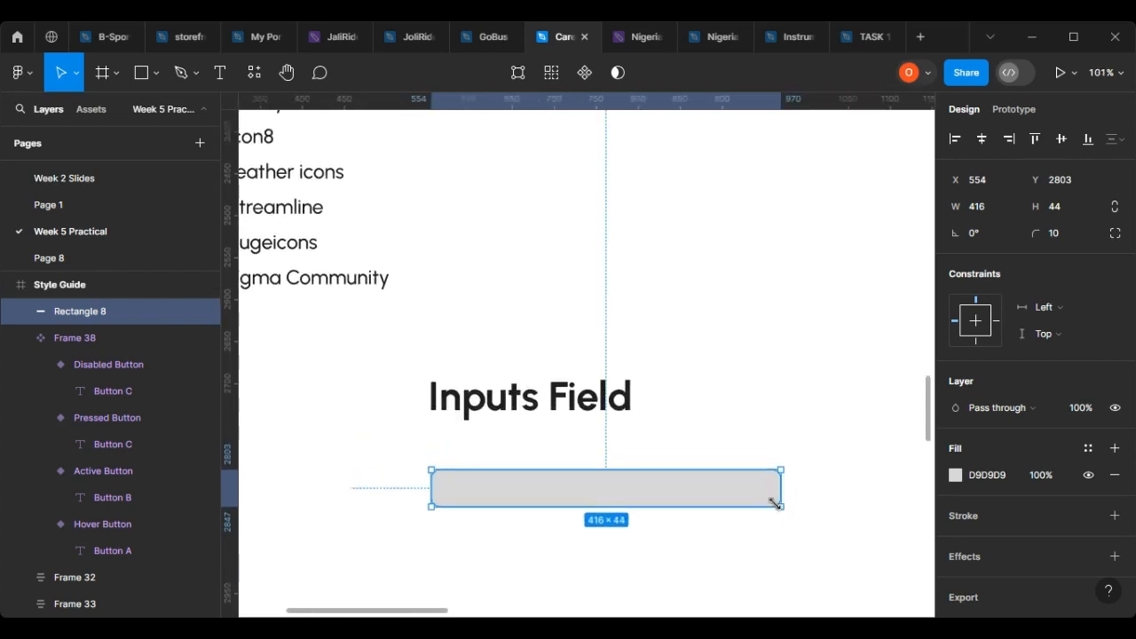
scroll(500, 411, up, 3)
ctrl+scroll(688, 312, down, 5)
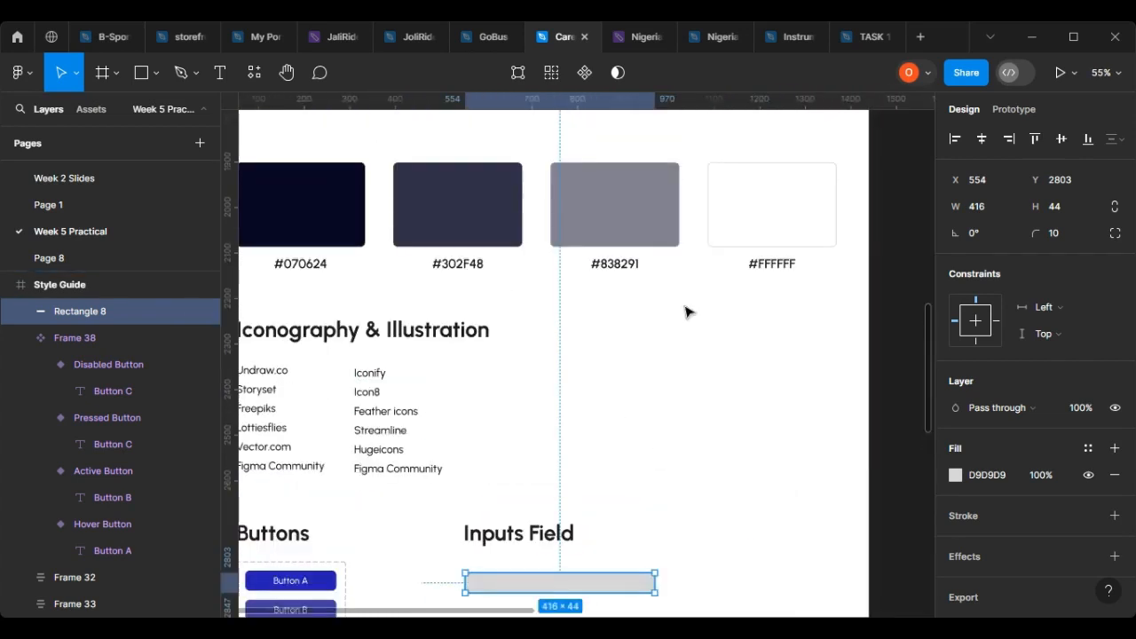
click(955, 475)
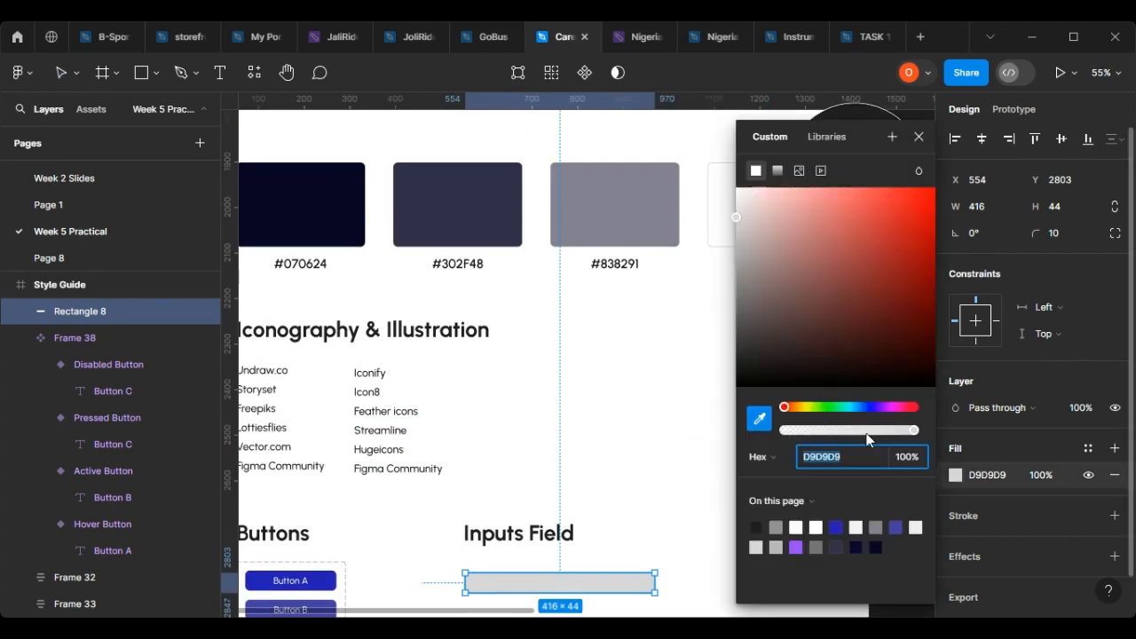
click(918, 139)
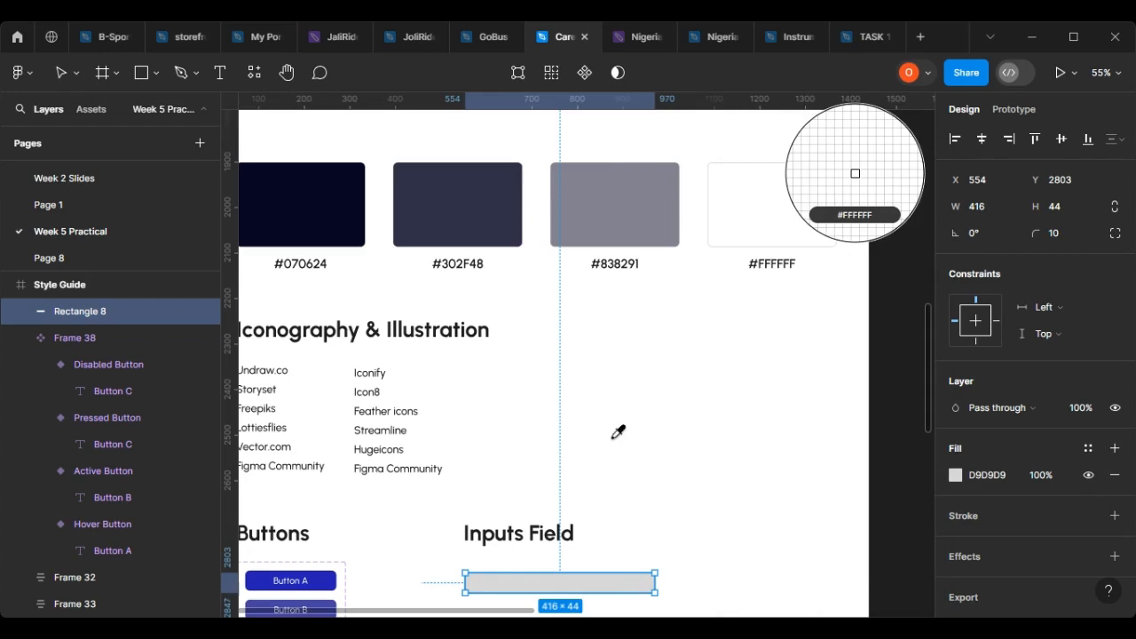
click(747, 210)
scroll(710, 418, down, 1)
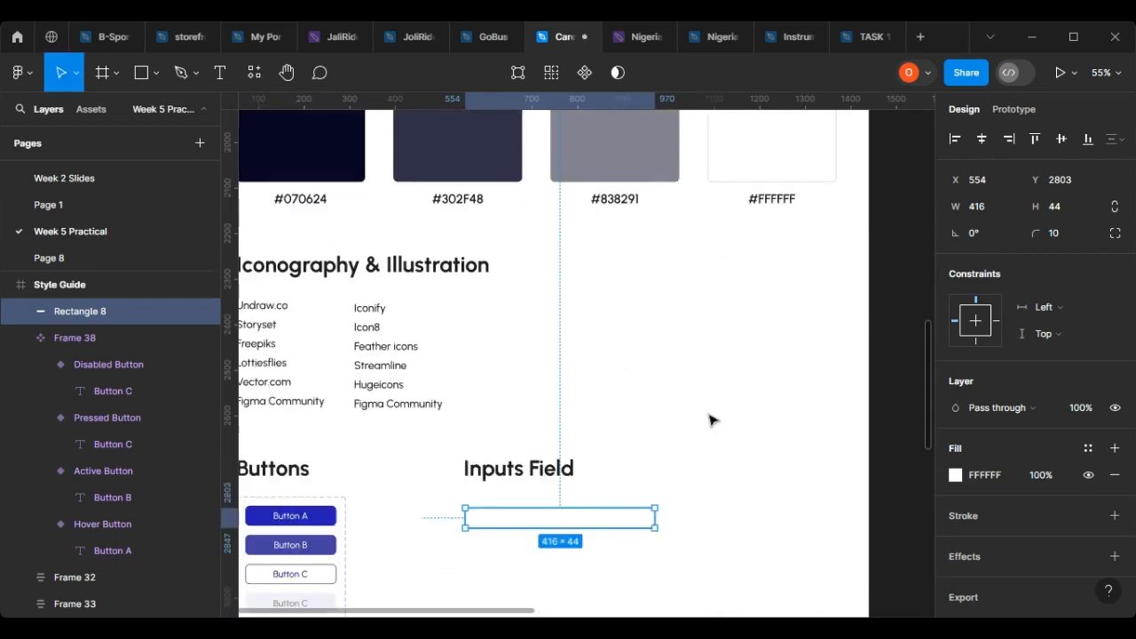
Add an inside stroke of 1 to the rectangle, using #838291 sampled from the grey palette swatch.
ctrl+scroll(494, 576, up, 3)
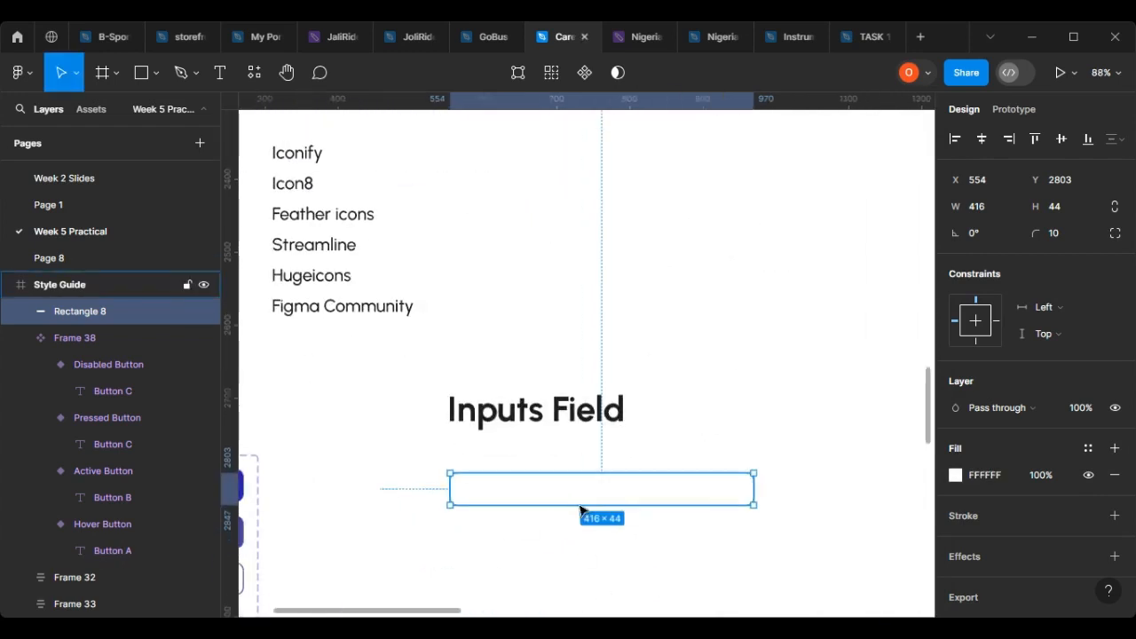
click(1115, 515)
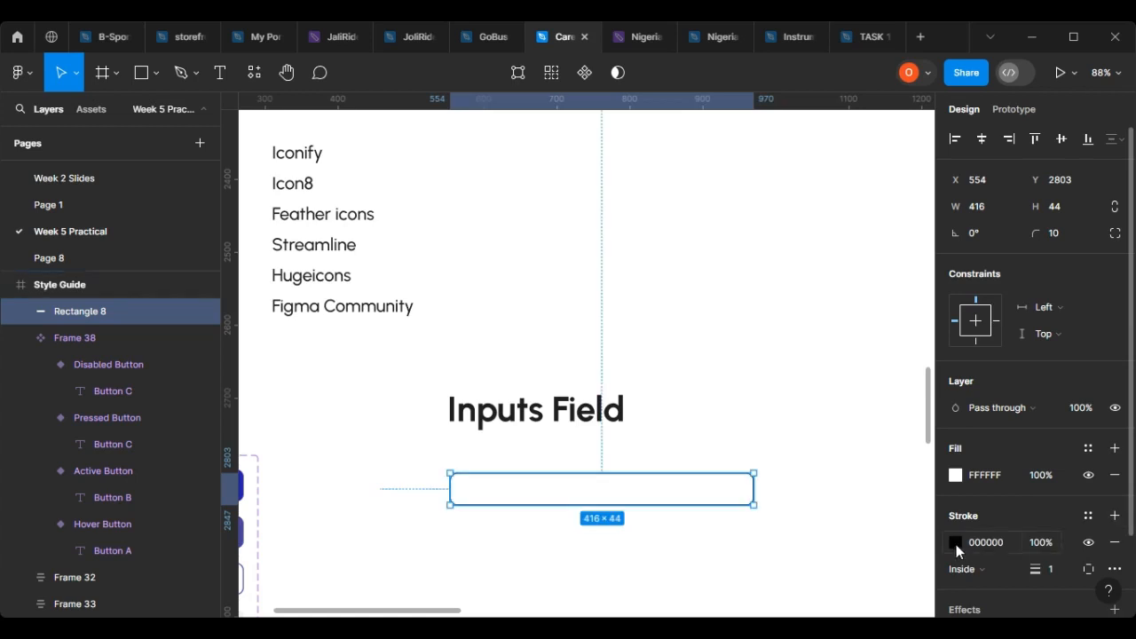
click(956, 542)
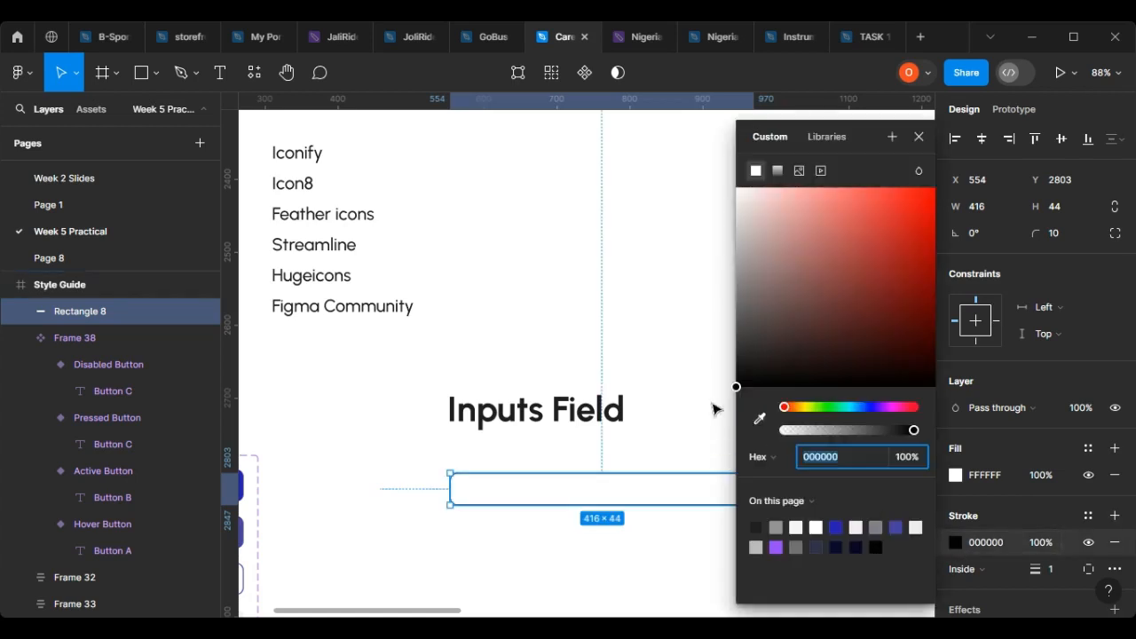
click(918, 138)
scroll(604, 342, down, 5)
scroll(659, 179, up, 2)
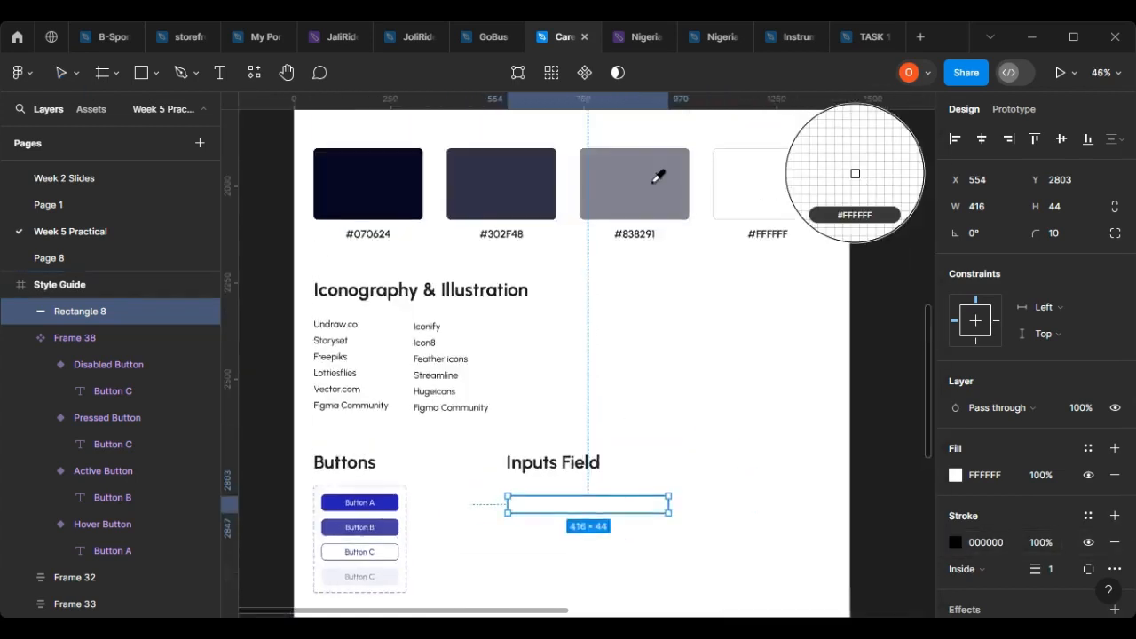
scroll(675, 266, up, 4)
click(675, 275)
scroll(701, 409, down, 5)
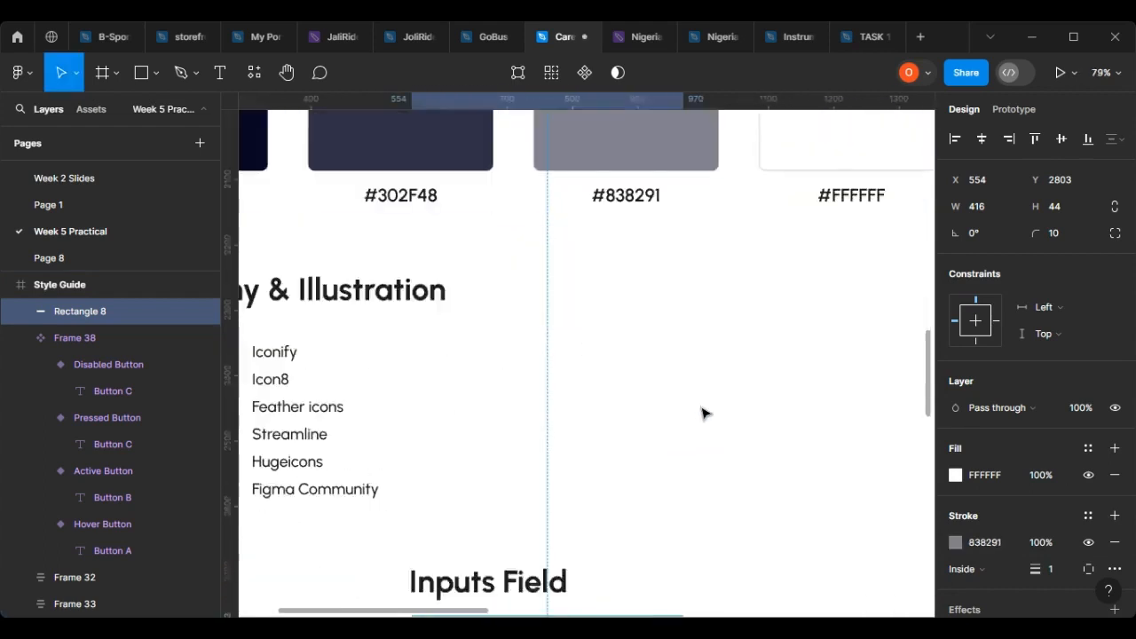
click(664, 418)
Move the outlined rectangle below the Inputs Field heading to X 550, Y 2848.
scroll(447, 281, up, 5)
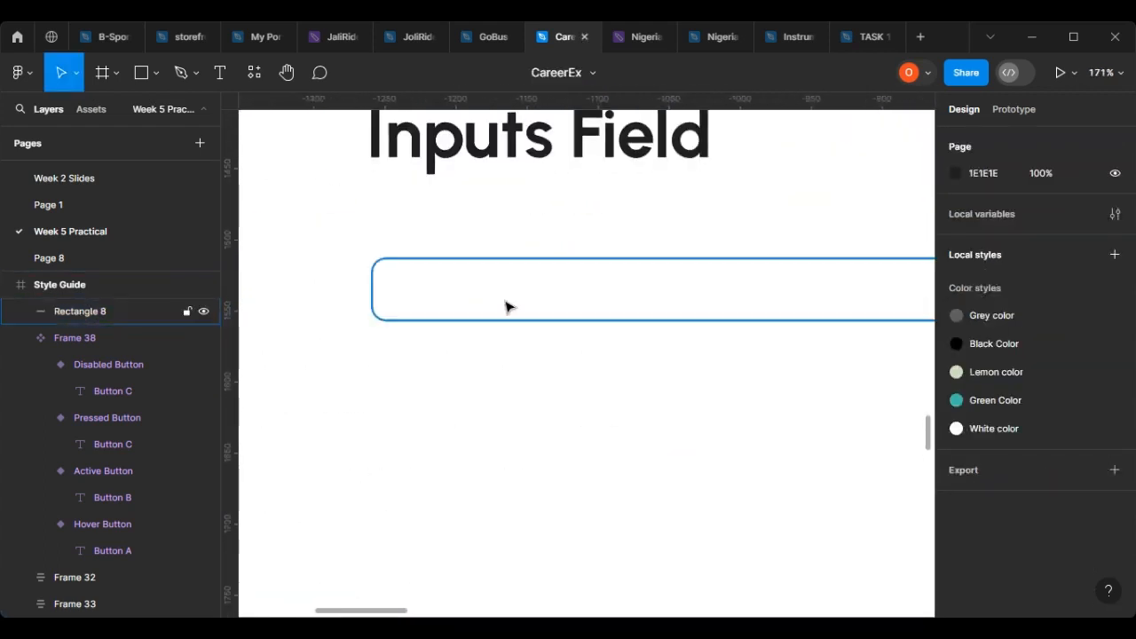
click(533, 302)
scroll(533, 302, down, 3)
drag(527, 299, 530, 337)
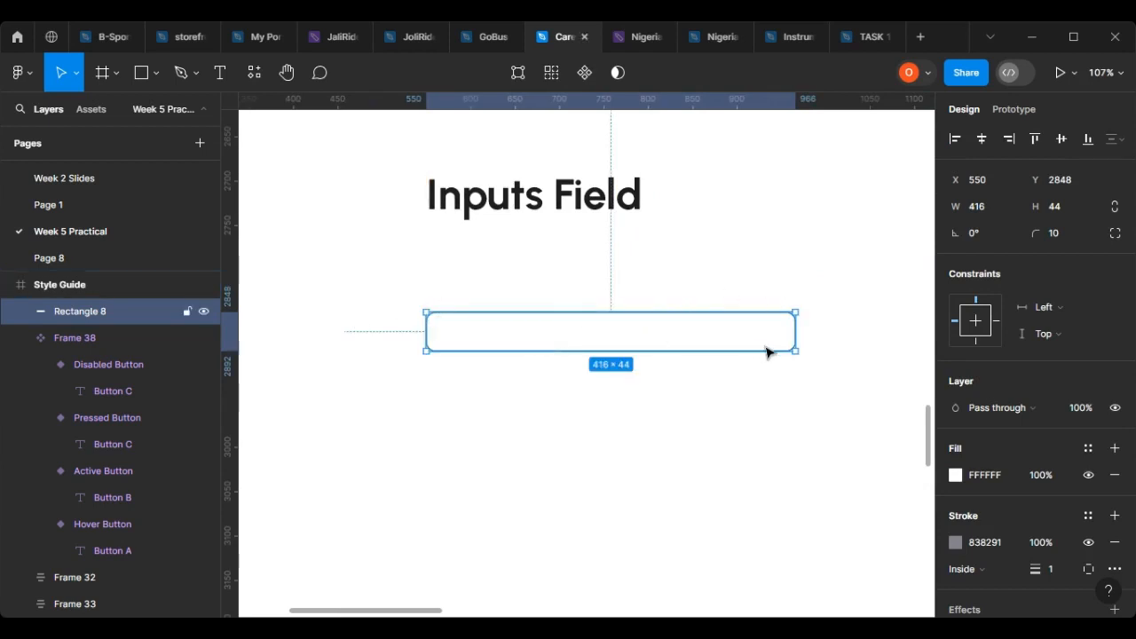
Copy the Urbanist Medium 20px Heading 8 text and place the copy above the input rectangle at X 550, Y 2813.
scroll(806, 419, down, 5)
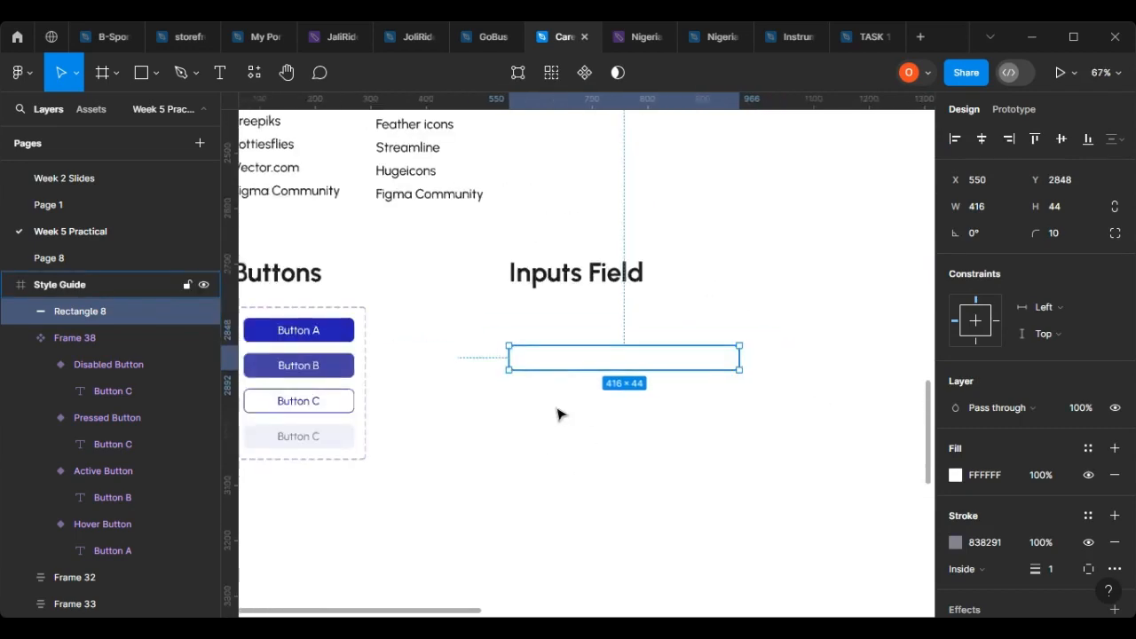
scroll(754, 394, up, 10)
scroll(744, 329, up, 2)
scroll(711, 400, up, 5)
scroll(458, 335, left, 2)
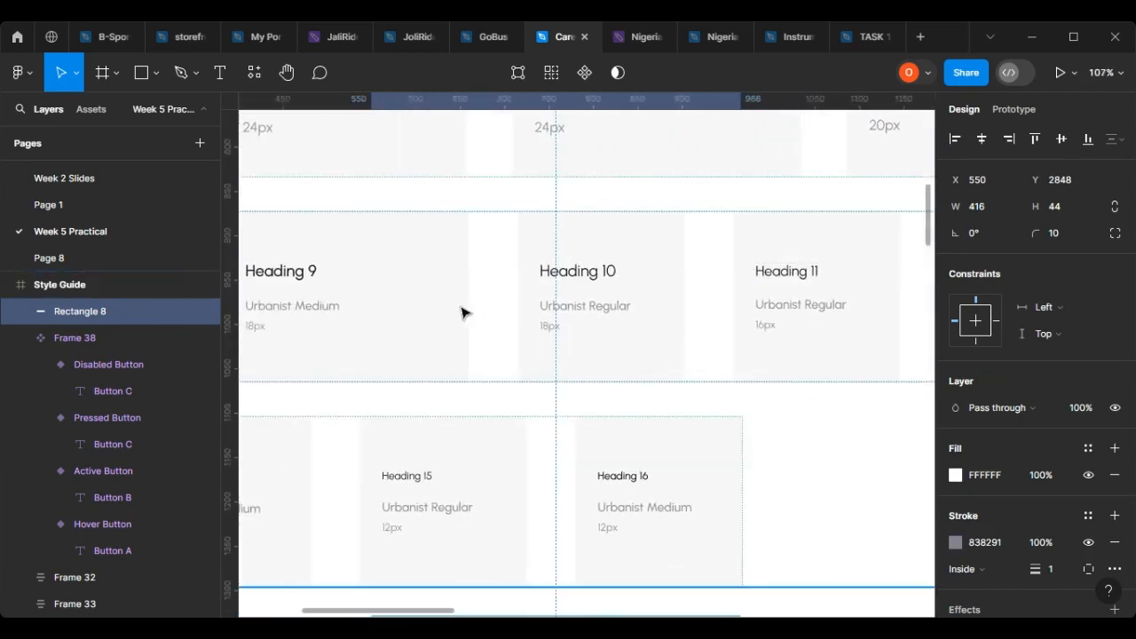
scroll(760, 406, down, 3)
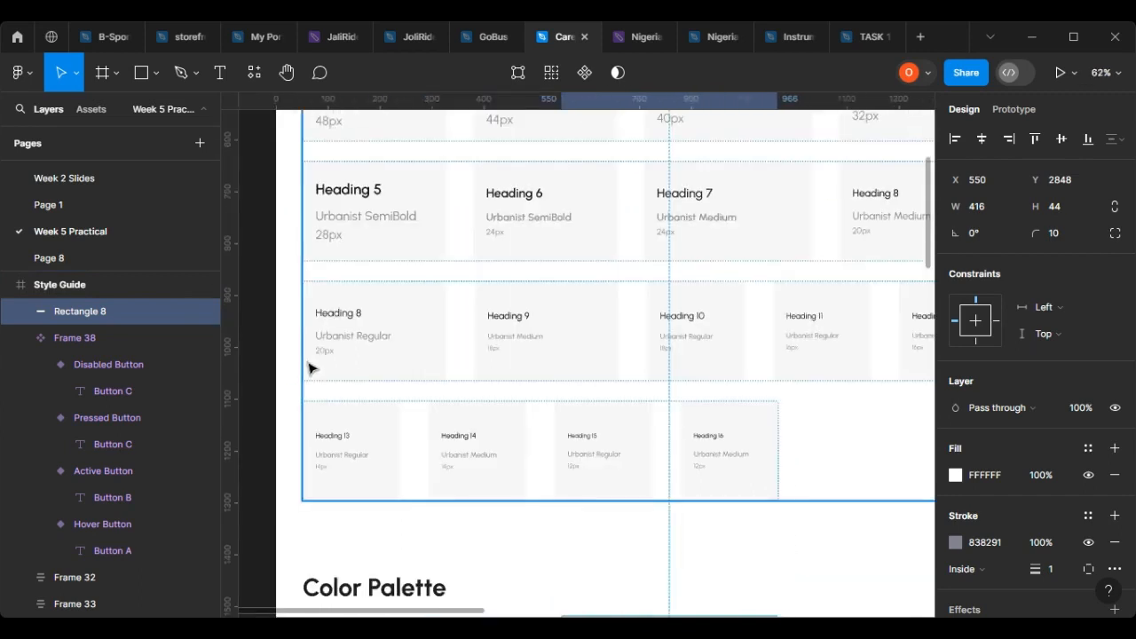
scroll(375, 358, right, 2)
scroll(601, 269, up, 5)
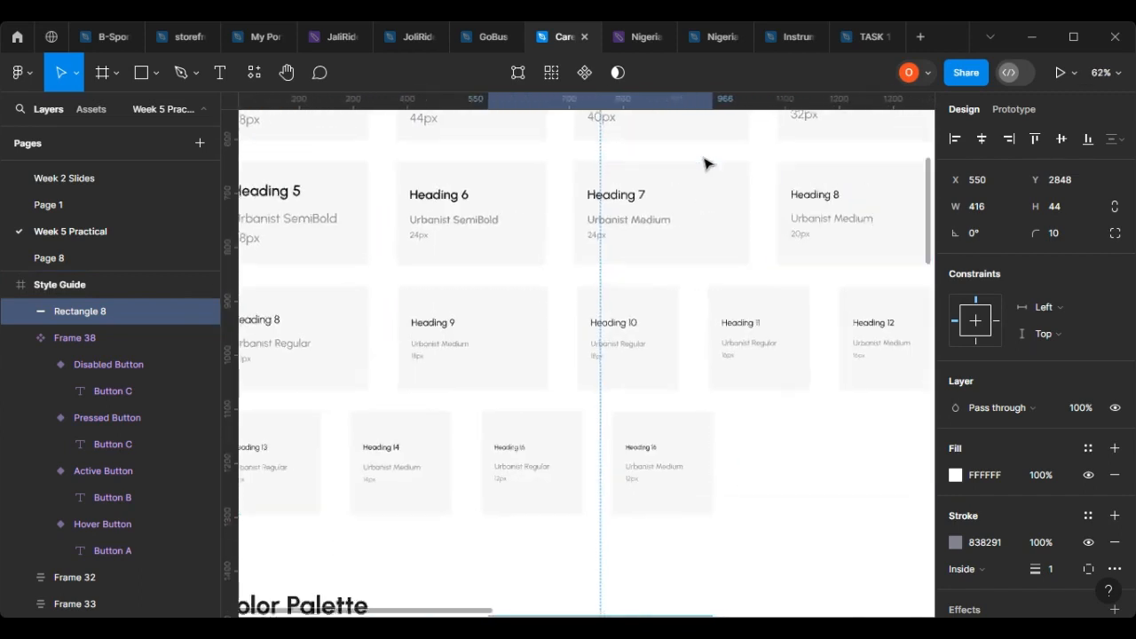
scroll(885, 282, up, 3)
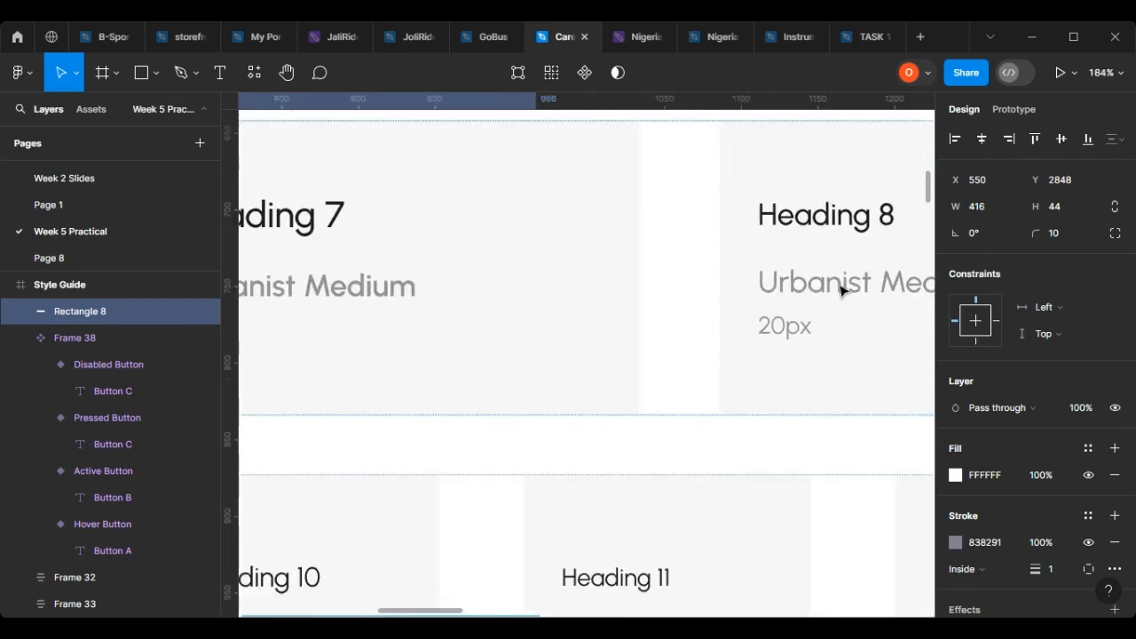
click(844, 267)
double_click(847, 237)
double_click(846, 232)
scroll(844, 229, down, 5)
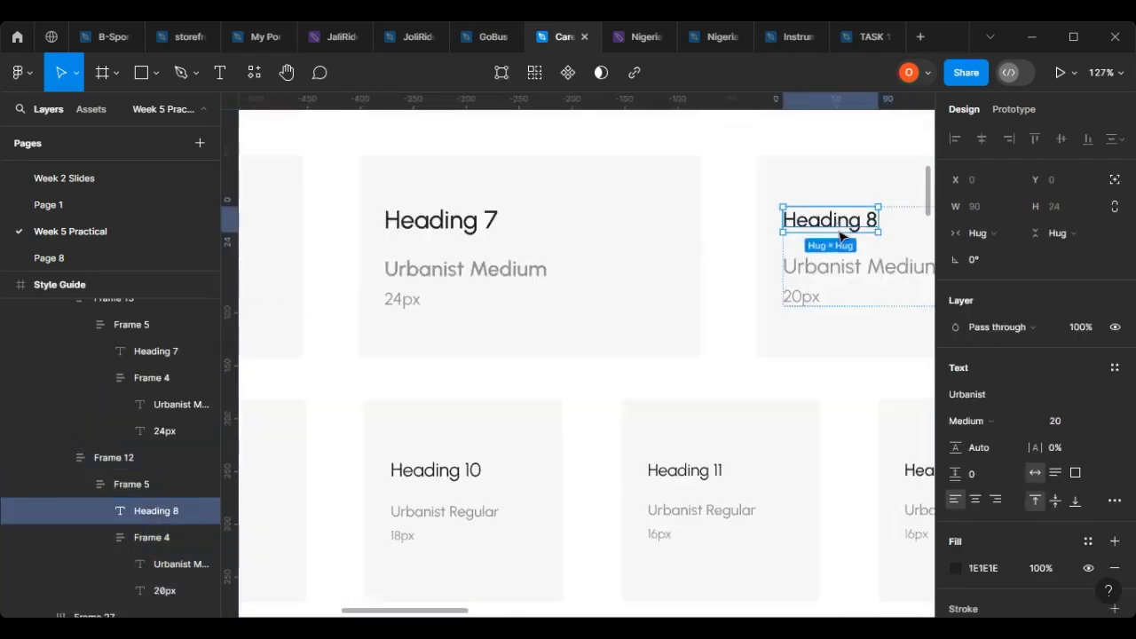
drag(856, 231, 524, 264)
scroll(524, 264, up, 9)
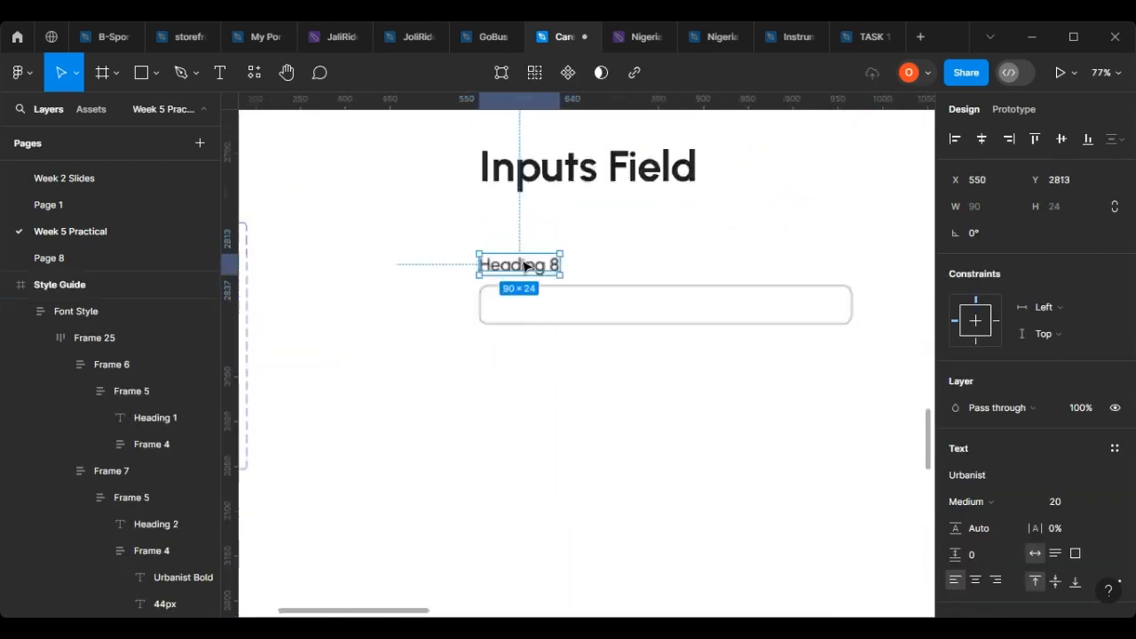
Change the copied heading text to "Label" and move the rectangle up beneath it to Y 2841.
double_click(524, 263)
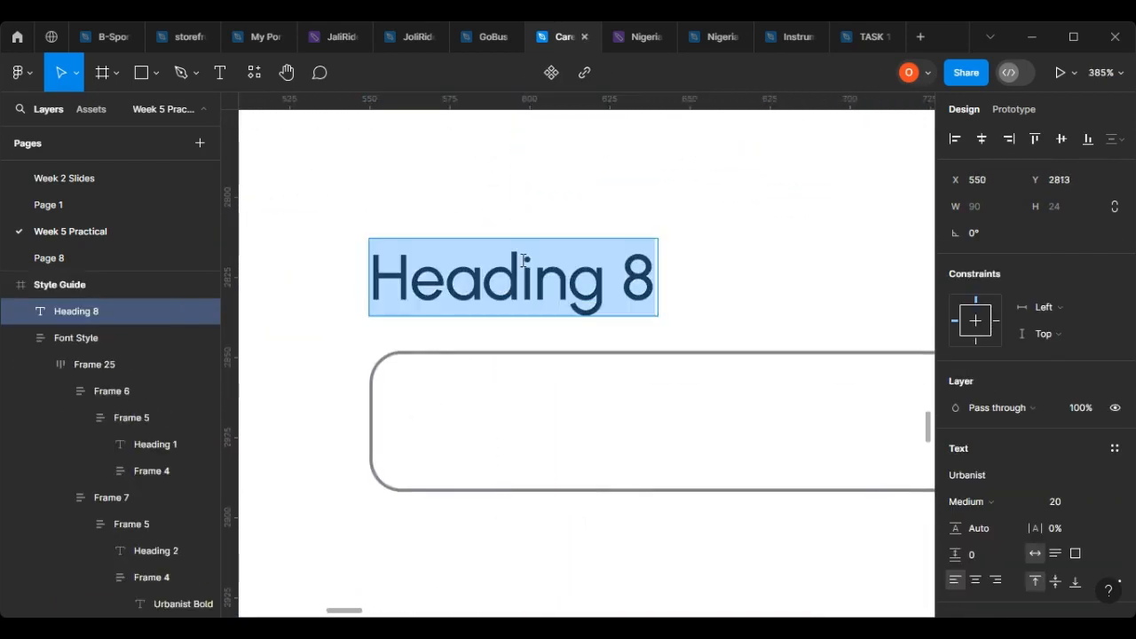
text(Label)
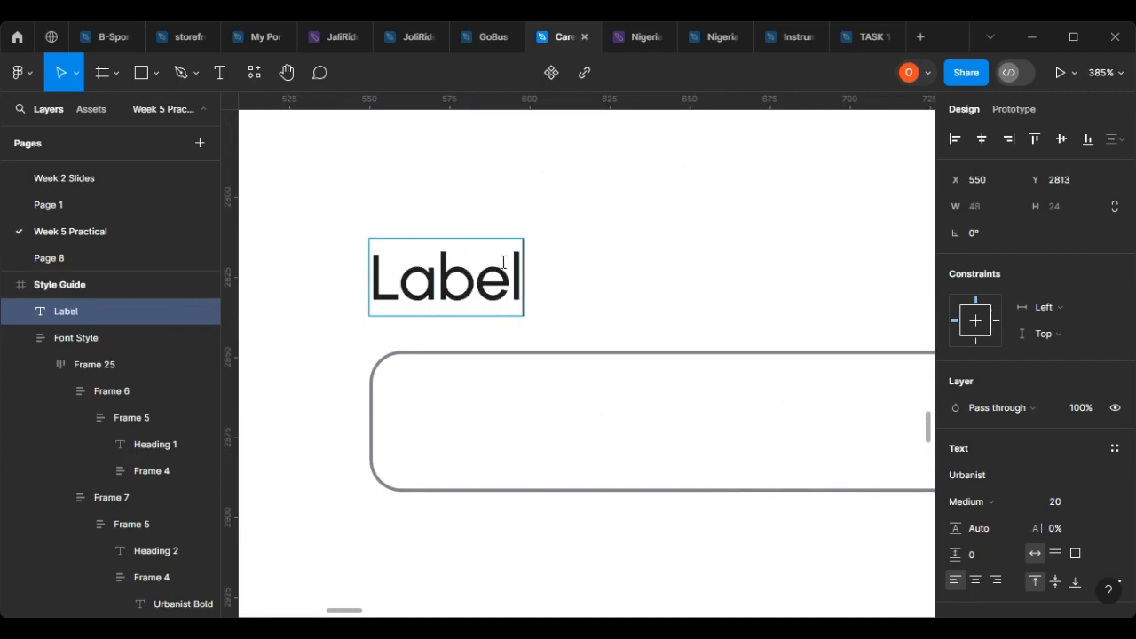
key(Escape)
drag(548, 447, 546, 424)
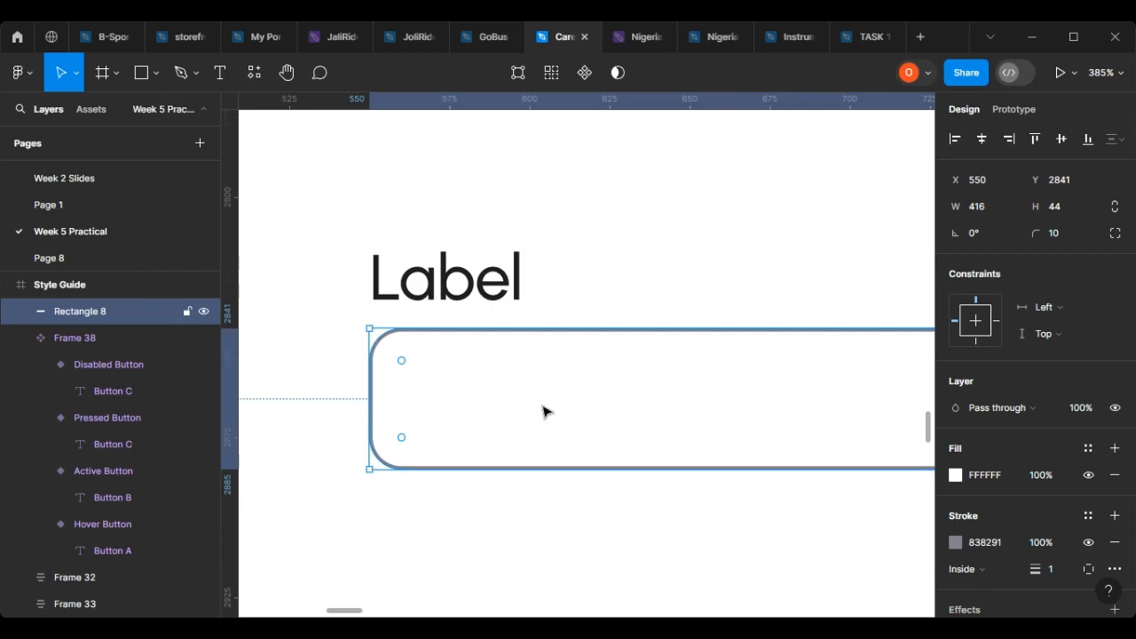
Try to duplicate the Heading 15 text from its type sample card.
scroll(546, 411, down, 10)
scroll(667, 343, up, 5)
scroll(673, 341, down, 5)
scroll(626, 512, up, 5)
scroll(527, 502, up, 4)
click(355, 500)
double_click(358, 502)
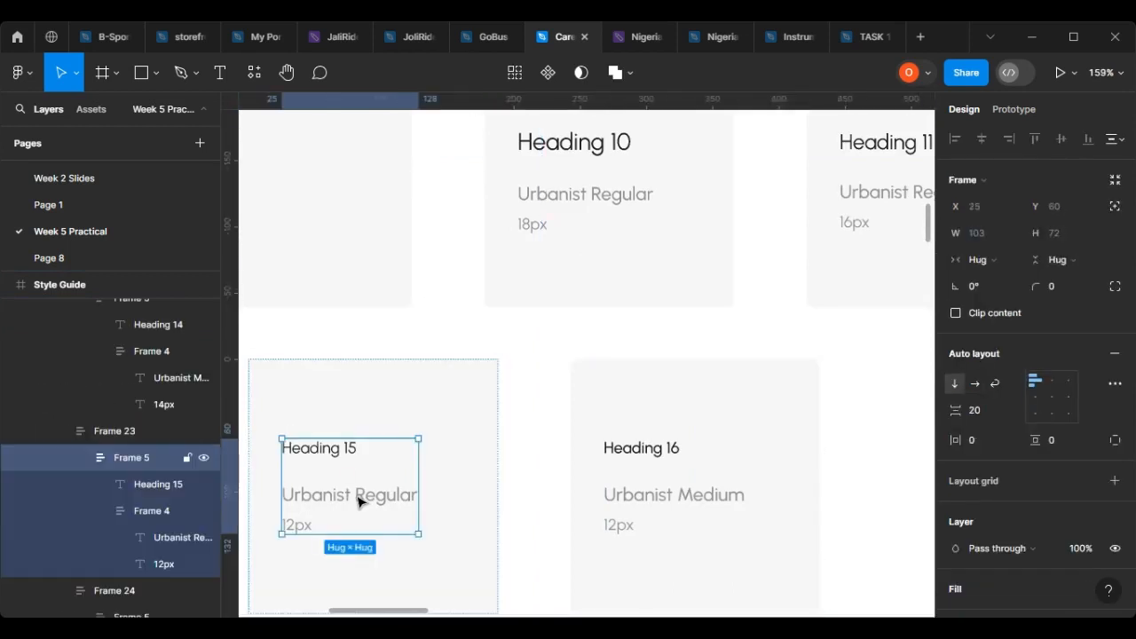
click(348, 452)
alt+drag(341, 457, 584, 479)
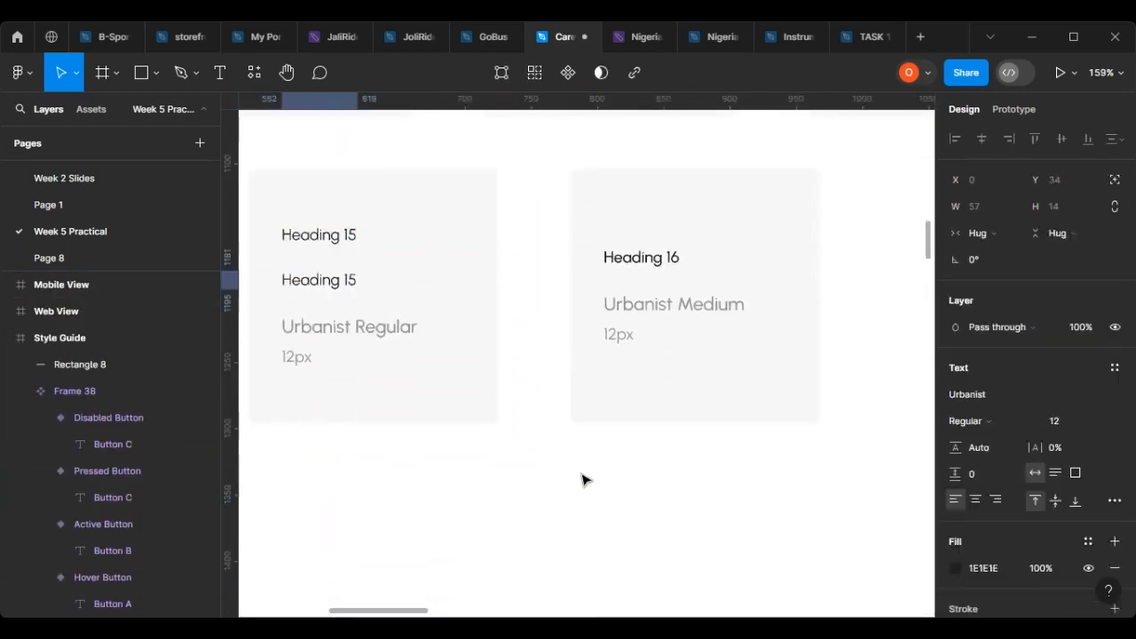
key(Delete)
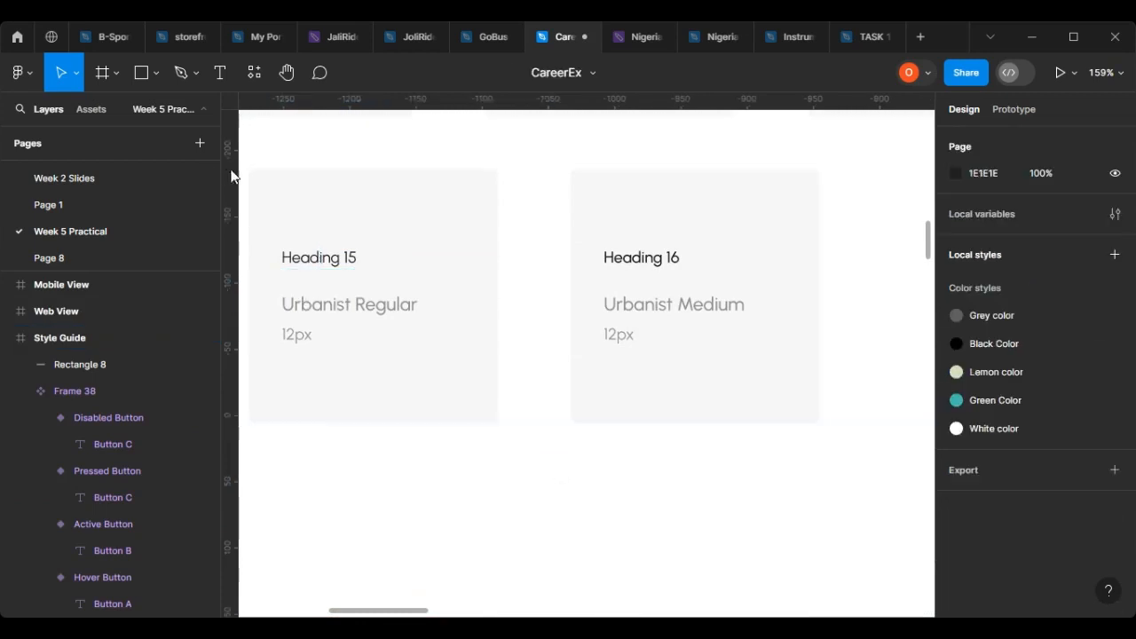
Copy the Urbanist Regular 12px Heading 15 text and place the copy inside the input rectangle at X 567, Y 2856.
click(329, 269)
double_click(330, 269)
double_click(329, 269)
key(Return)
key(Escape)
scroll(568, 292, down, 3)
scroll(532, 429, down, 10)
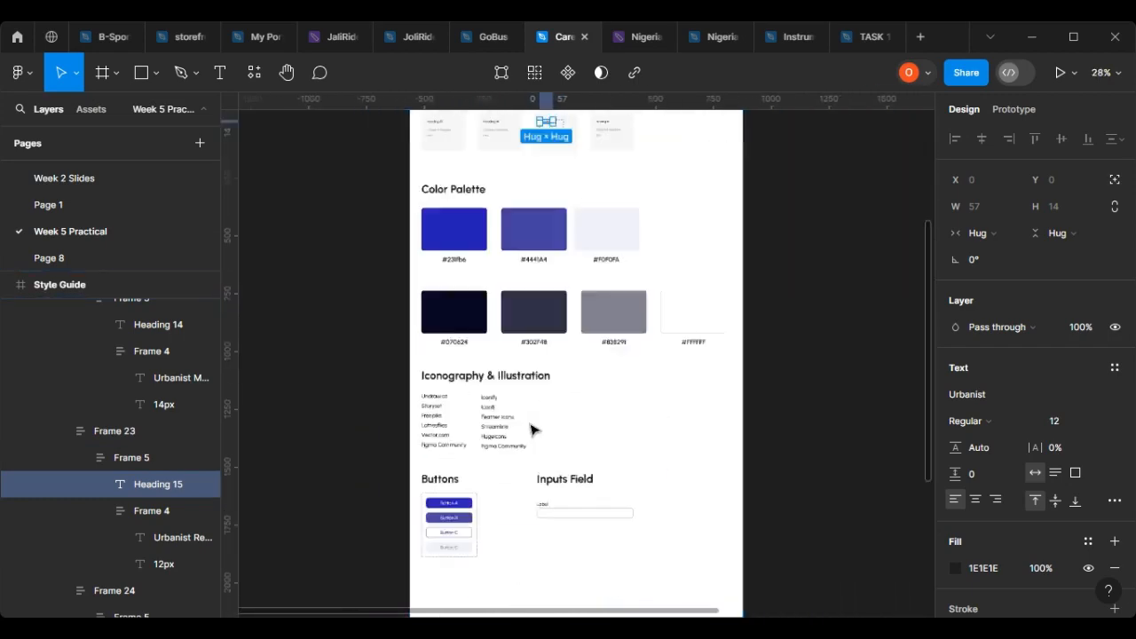
scroll(559, 424, up, 5)
scroll(577, 396, up, 2)
click(667, 395)
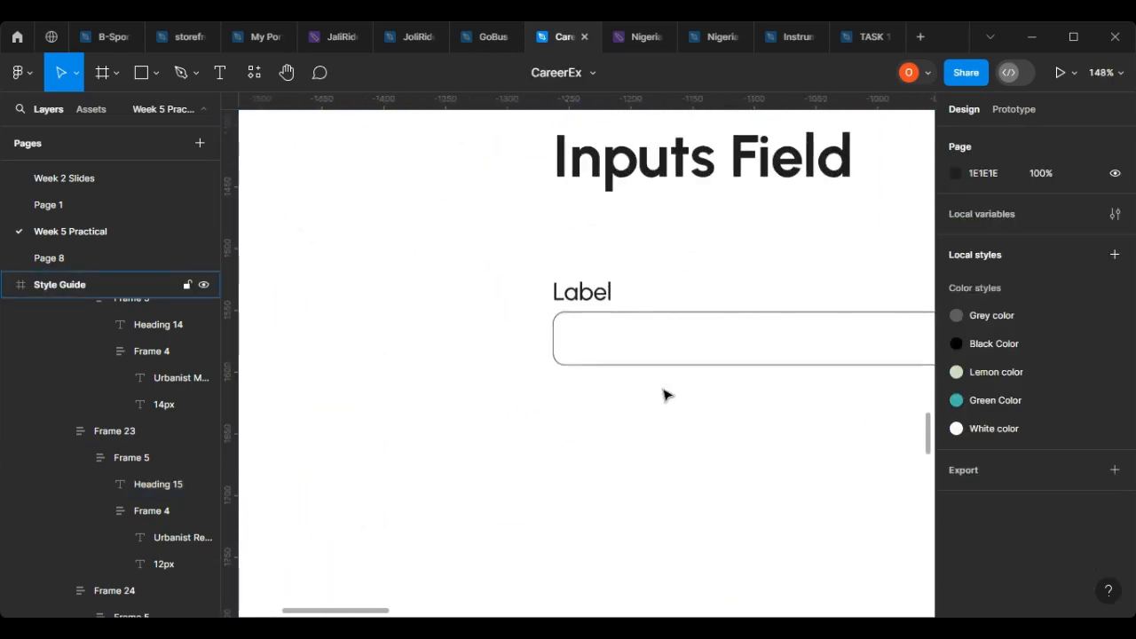
key(ctrl+v)
scroll(587, 364, up, 3)
drag(597, 353, 637, 330)
Replace the copied heading's content inside the input rectangle with "Text".
double_click(636, 325)
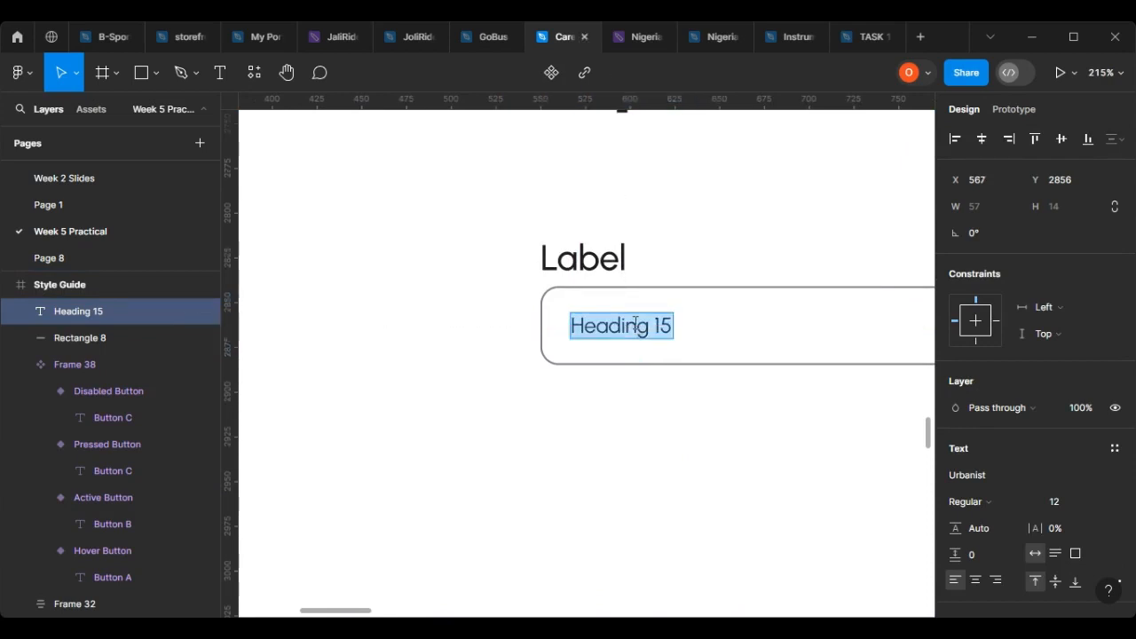
text(Text)
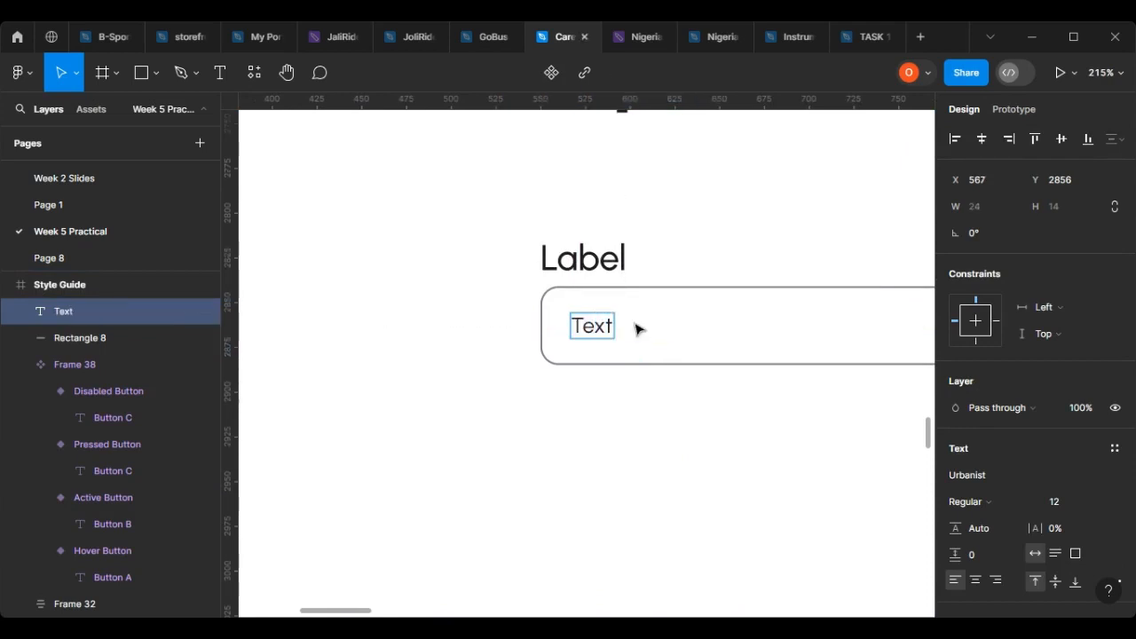
key(Escape)
Sample the light #F0F0FA palette swatch as the fill colour of the Text inside the input rectangle.
scroll(444, 411, down, 5)
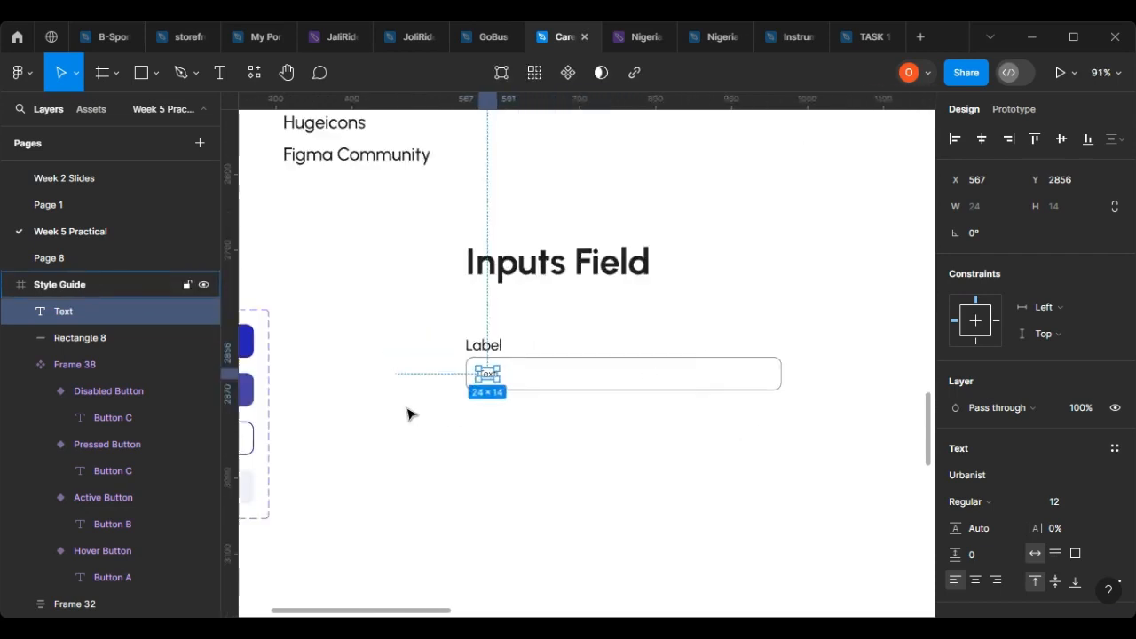
scroll(686, 304, up, 4)
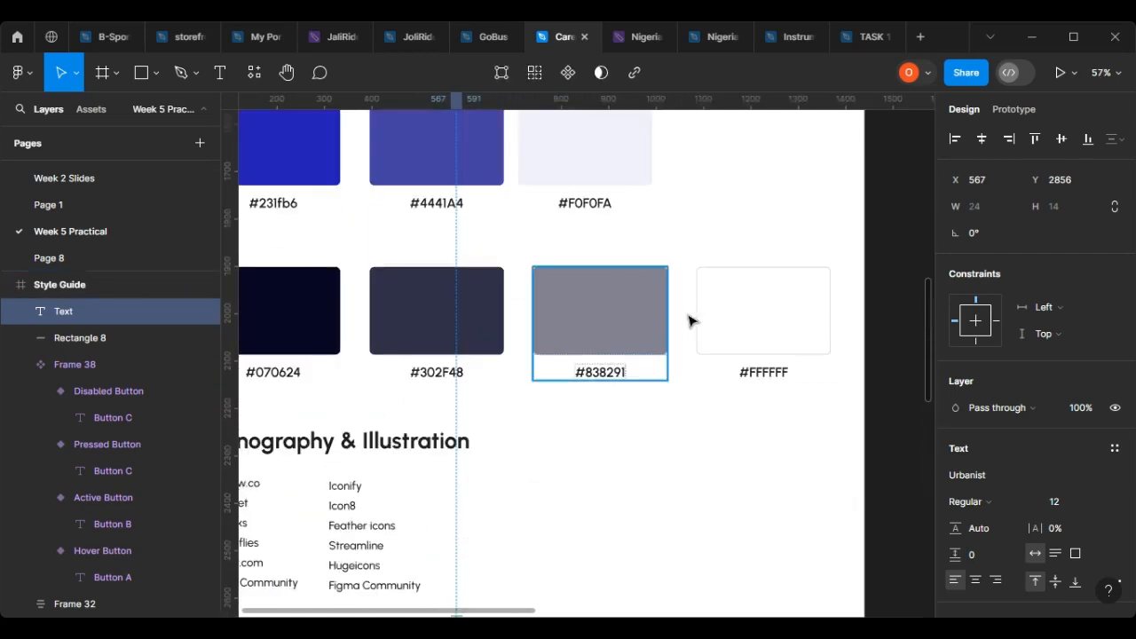
scroll(547, 167, up, 1)
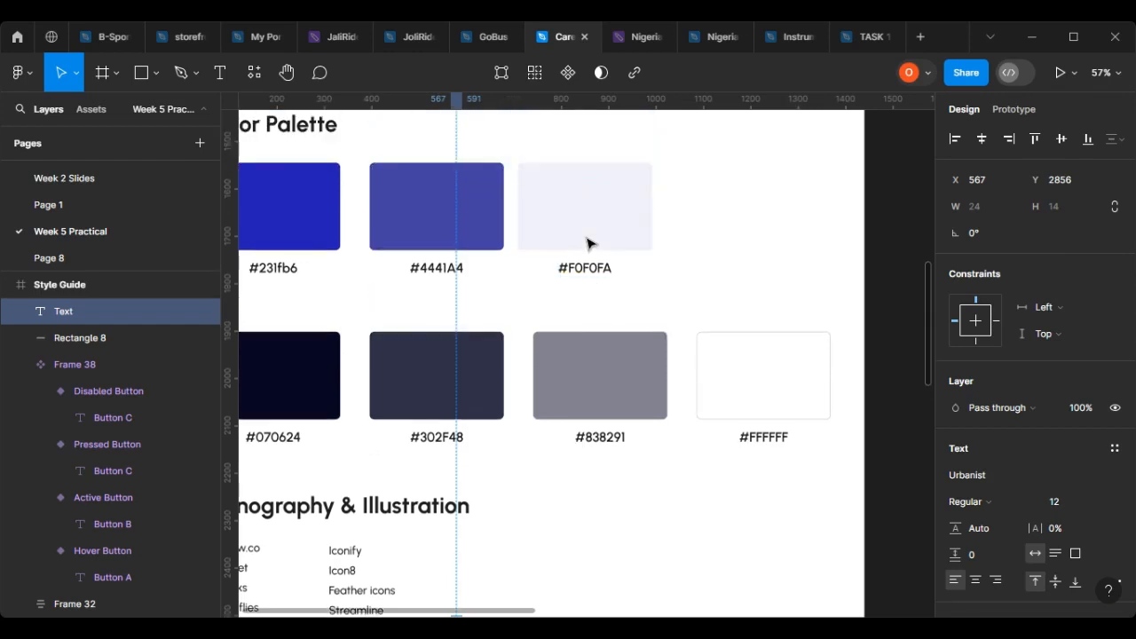
key(i)
click(613, 216)
scroll(560, 444, down, 5)
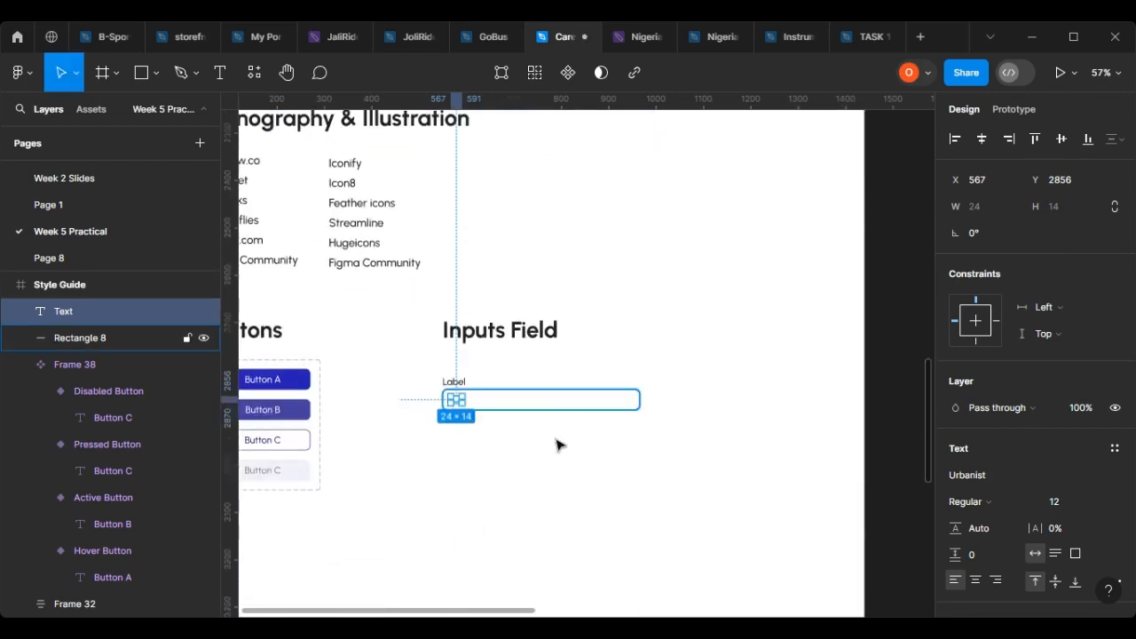
Recolour the Text inside the input rectangle with the grey #838291 sampled by eyedropper.
scroll(444, 355, up, 10)
scroll(458, 359, down, 5)
scroll(616, 414, up, 10)
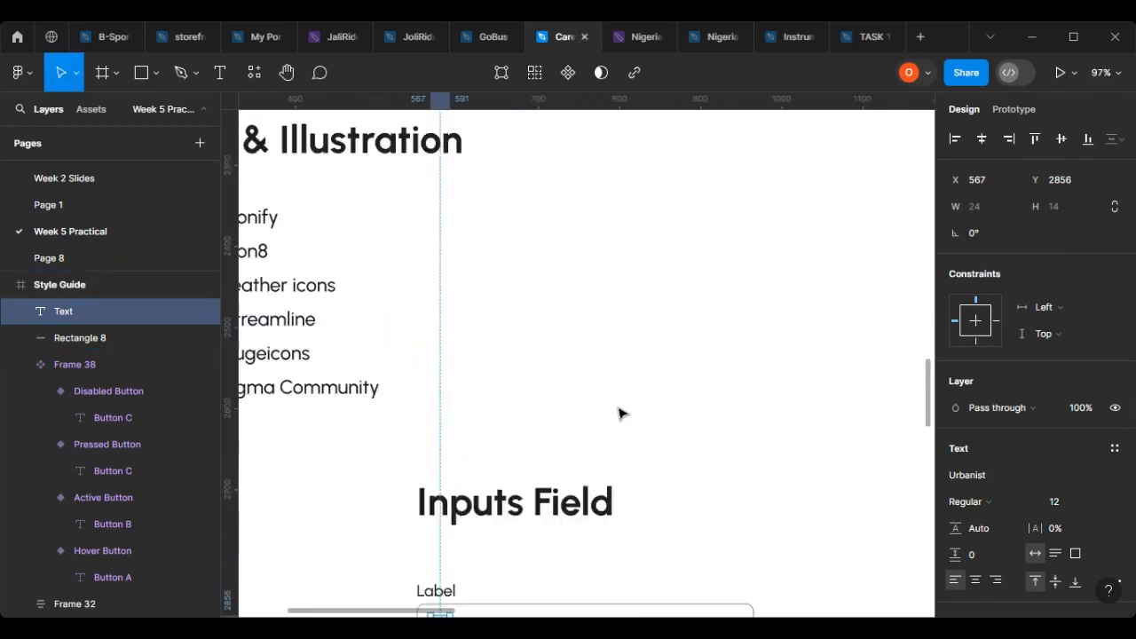
scroll(471, 408, right, 1)
key(i)
click(593, 397)
scroll(497, 440, down, 2)
scroll(462, 489, down, 6)
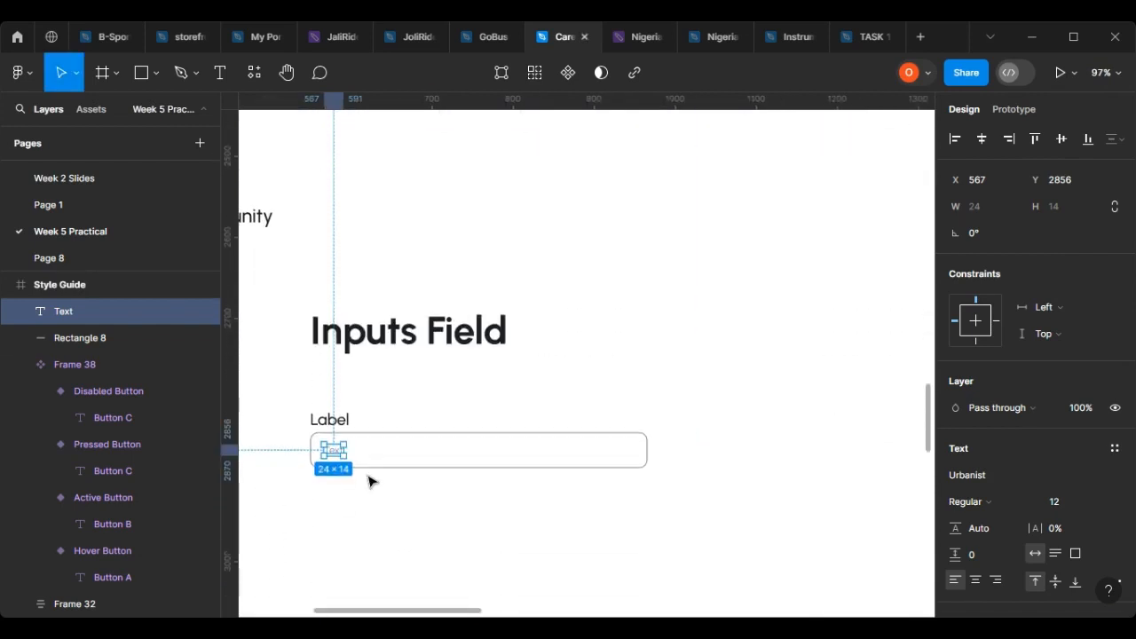
Combine the grey Text and its rounded input rectangle into a single auto layout frame.
scroll(275, 478, up, 5)
scroll(481, 499, up, 1)
click(478, 490)
scroll(475, 488, down, 4)
scroll(431, 458, up, 2)
click(428, 449)
scroll(487, 449, down, 3)
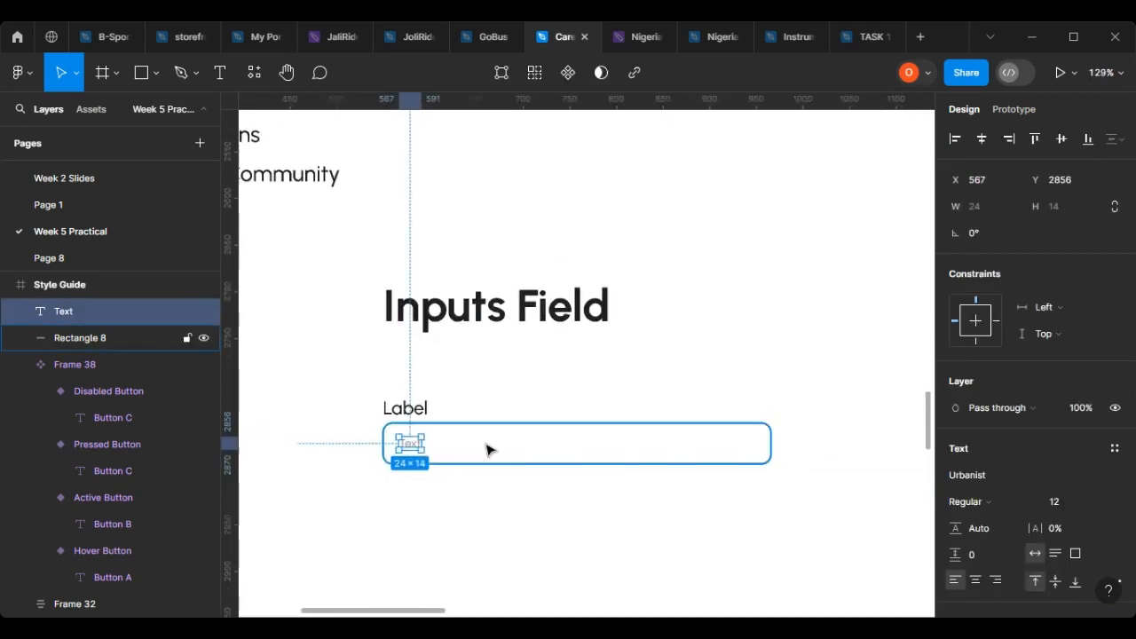
scroll(418, 447, up, 2)
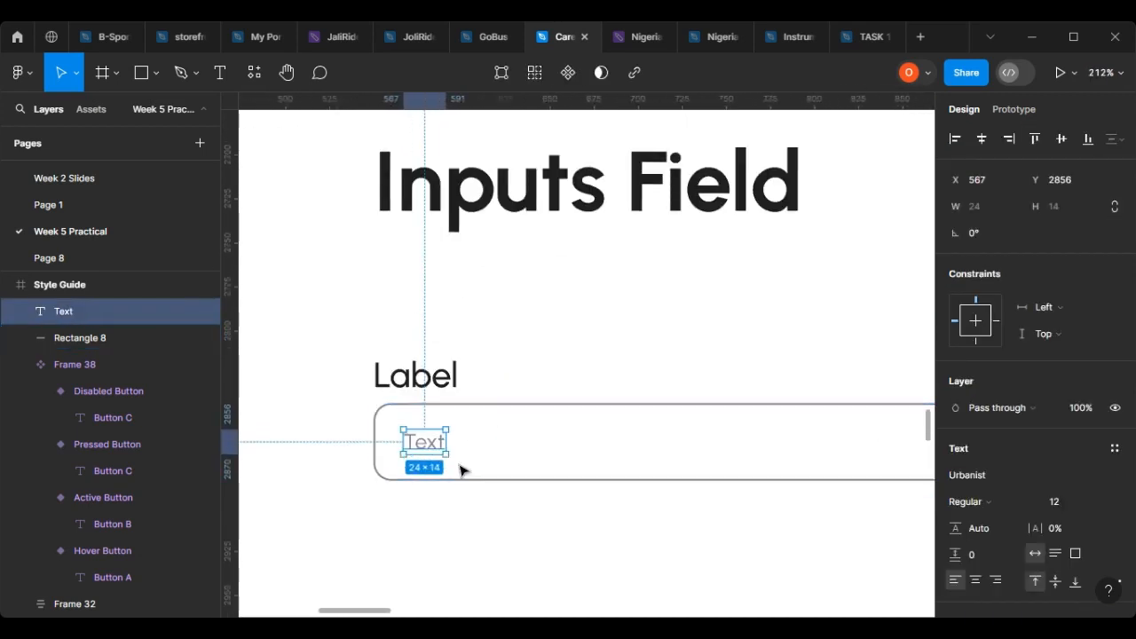
shift+click(476, 403)
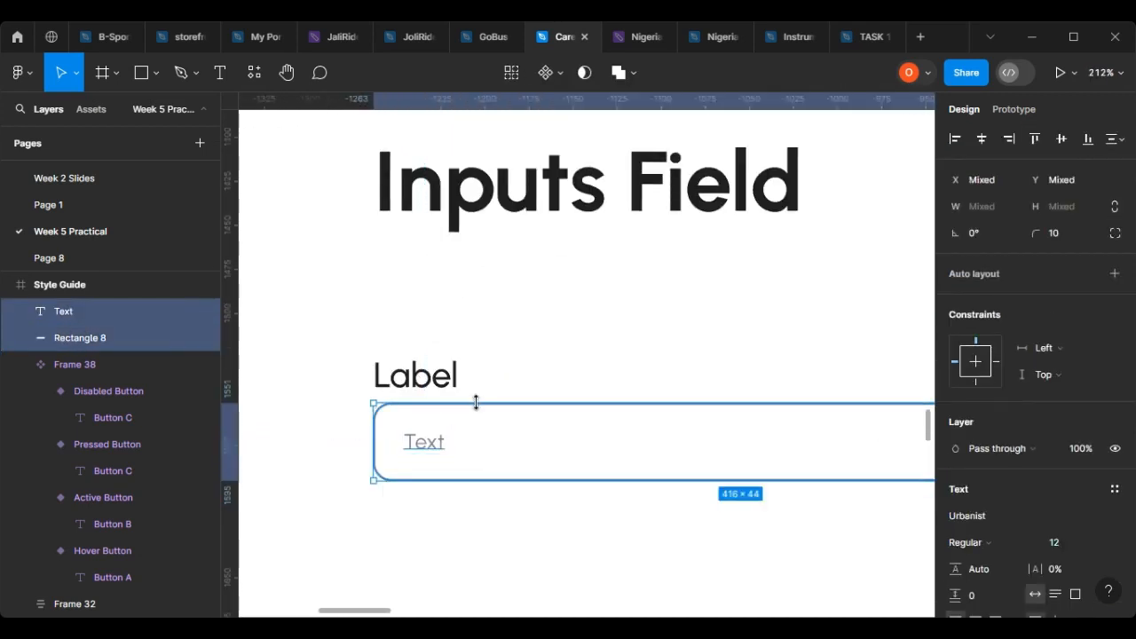
right_click(513, 444)
key(shift+a)
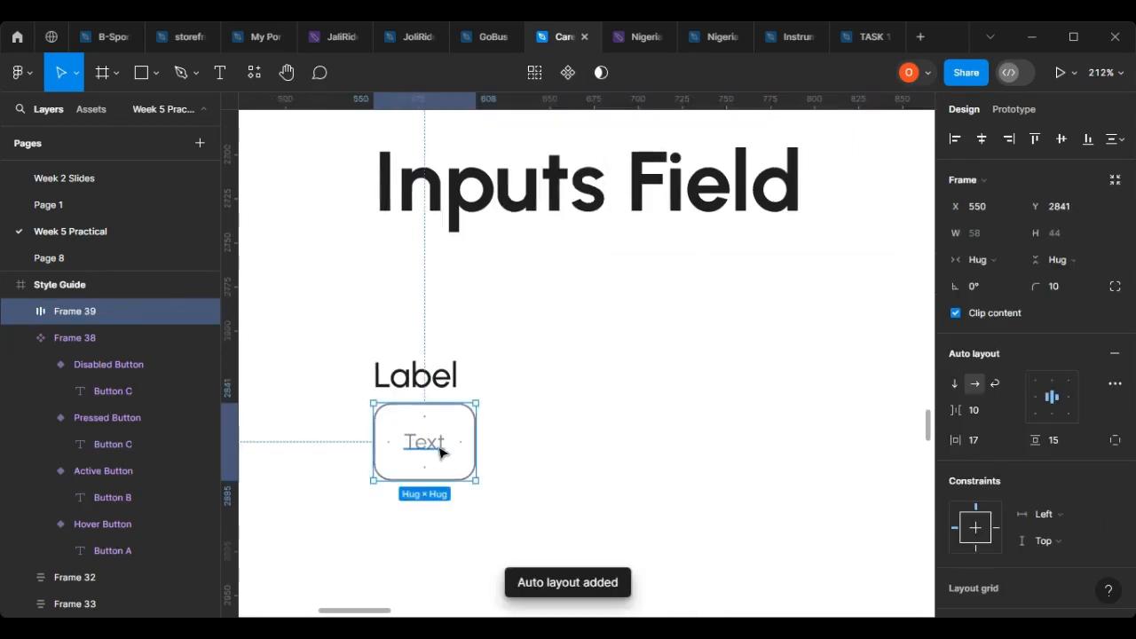
Widen the auto layout input frame below the Label to a fixed width of 446.
scroll(418, 449, down, 2)
drag(455, 444, 885, 441)
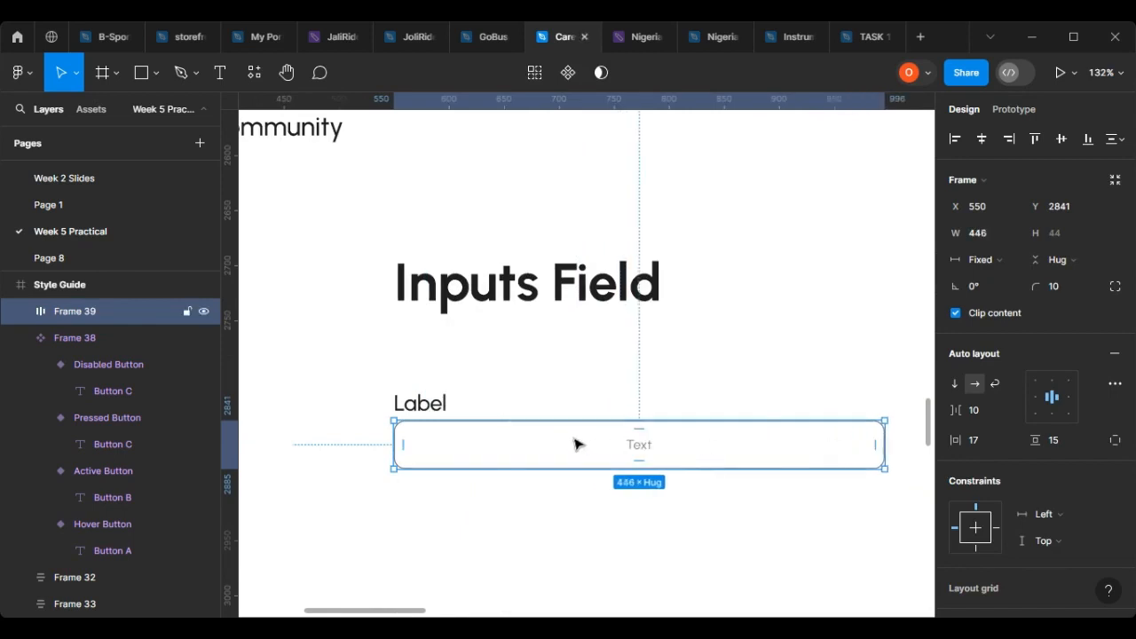
click(482, 500)
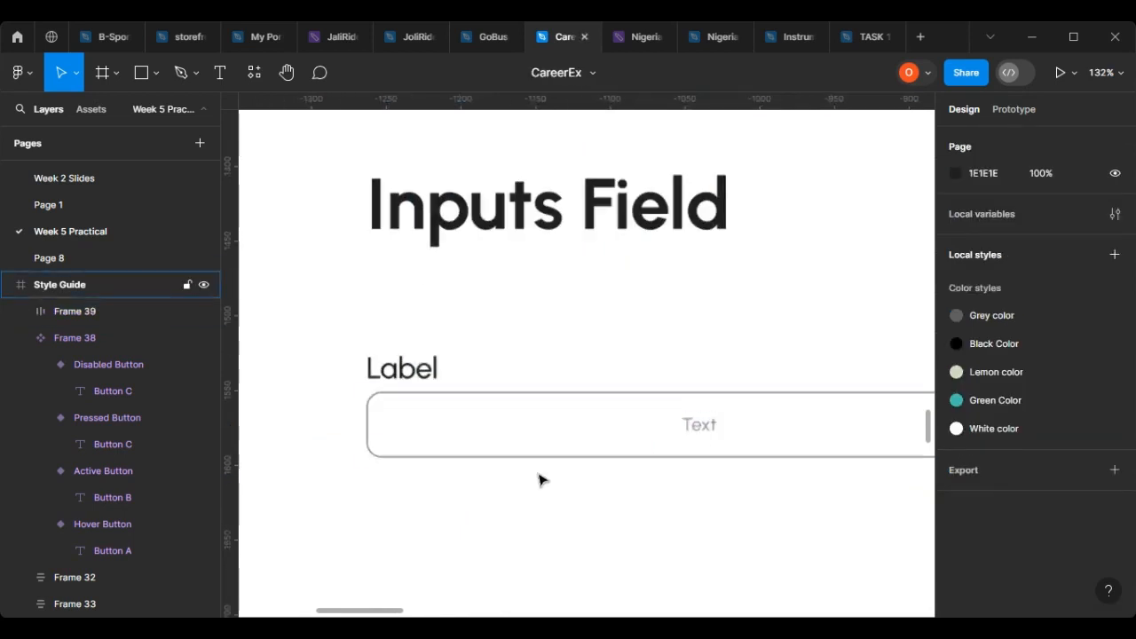
scroll(700, 421, down, 5)
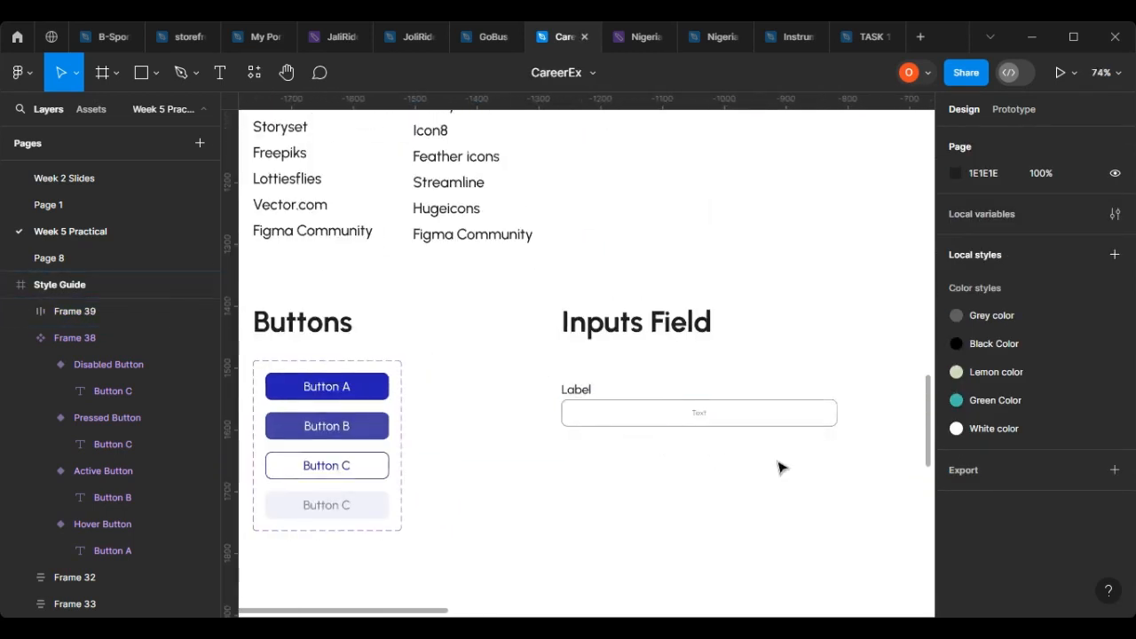
scroll(655, 450, down, 5)
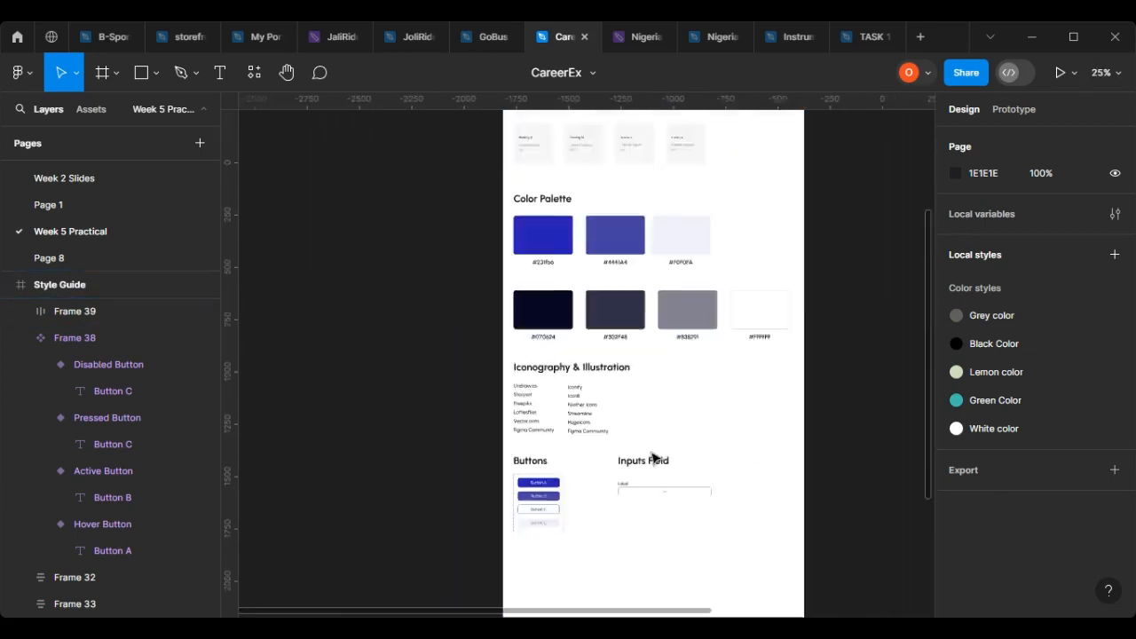
scroll(654, 502, up, 8)
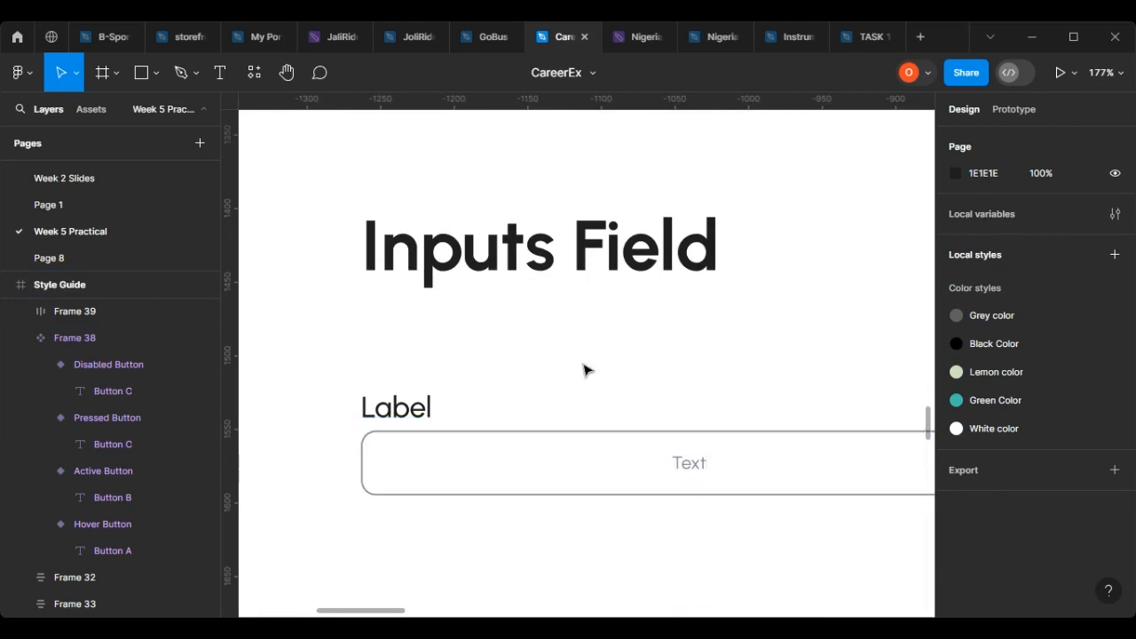
Left-align the Text within the input frame and set the frame's left padding to 15.
click(606, 447)
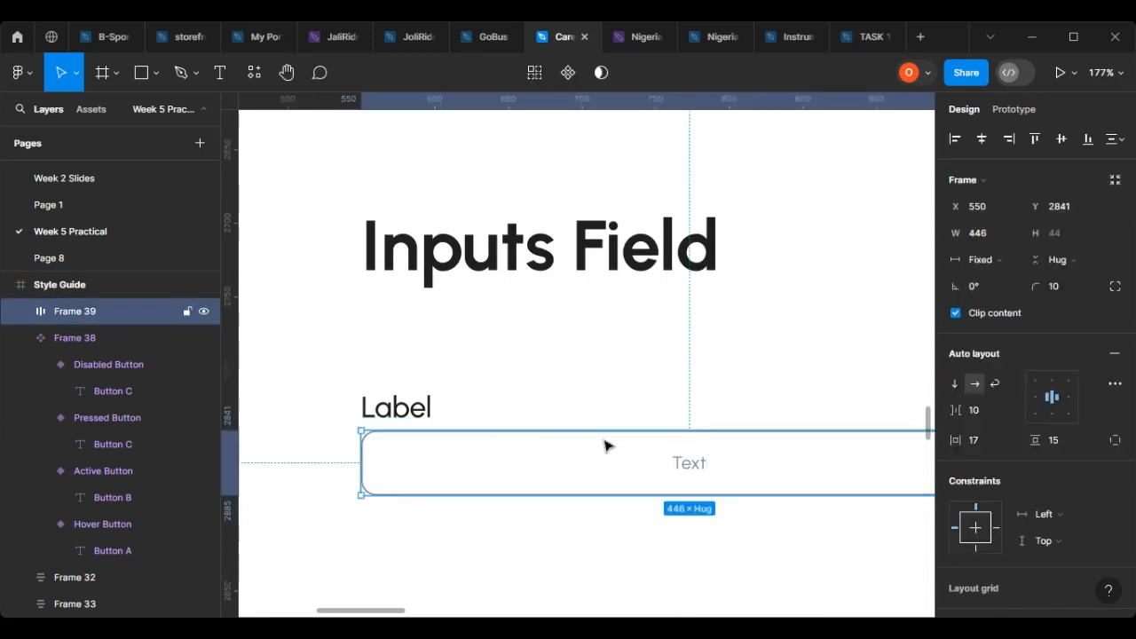
click(1040, 401)
scroll(377, 480, up, 5)
scroll(387, 479, up, 3)
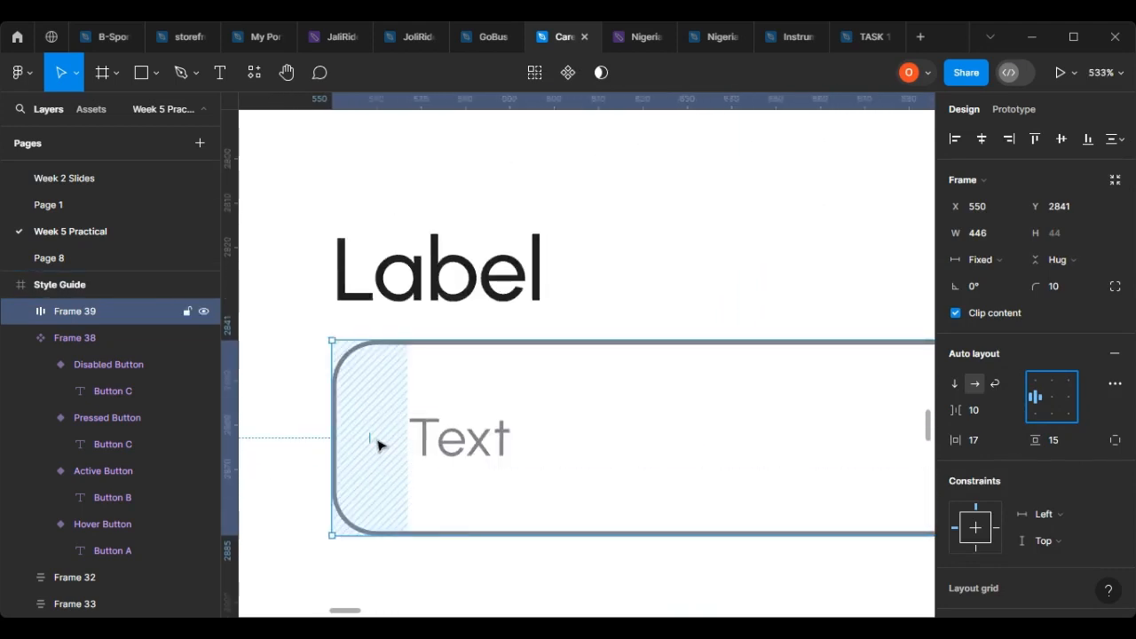
drag(371, 438, 363, 436)
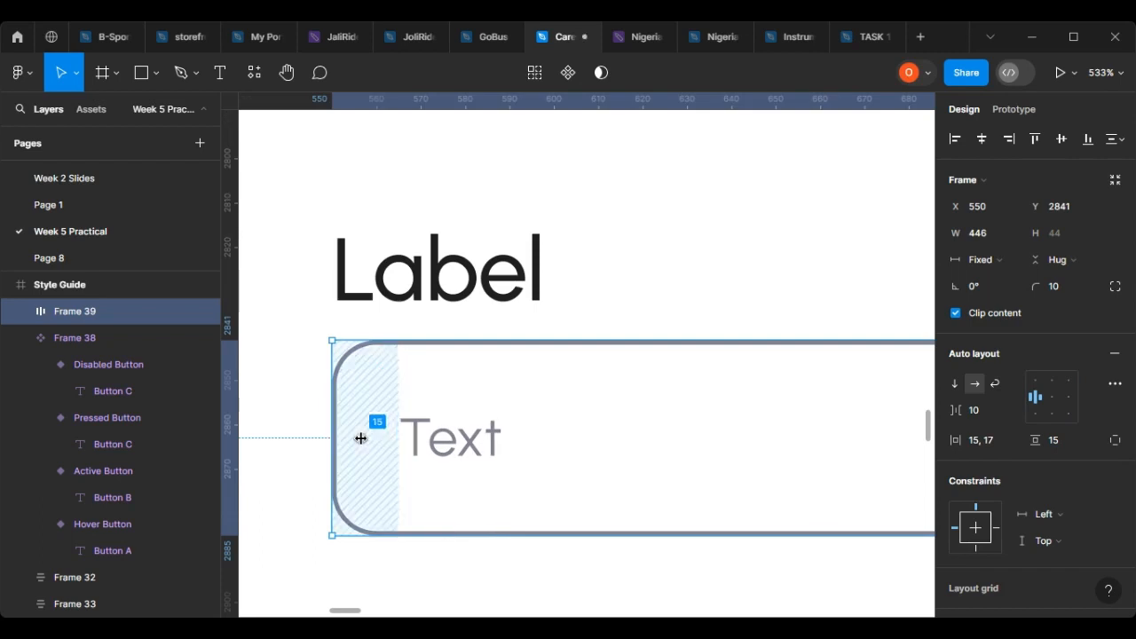
scroll(434, 454, down, 3)
scroll(413, 454, down, 5)
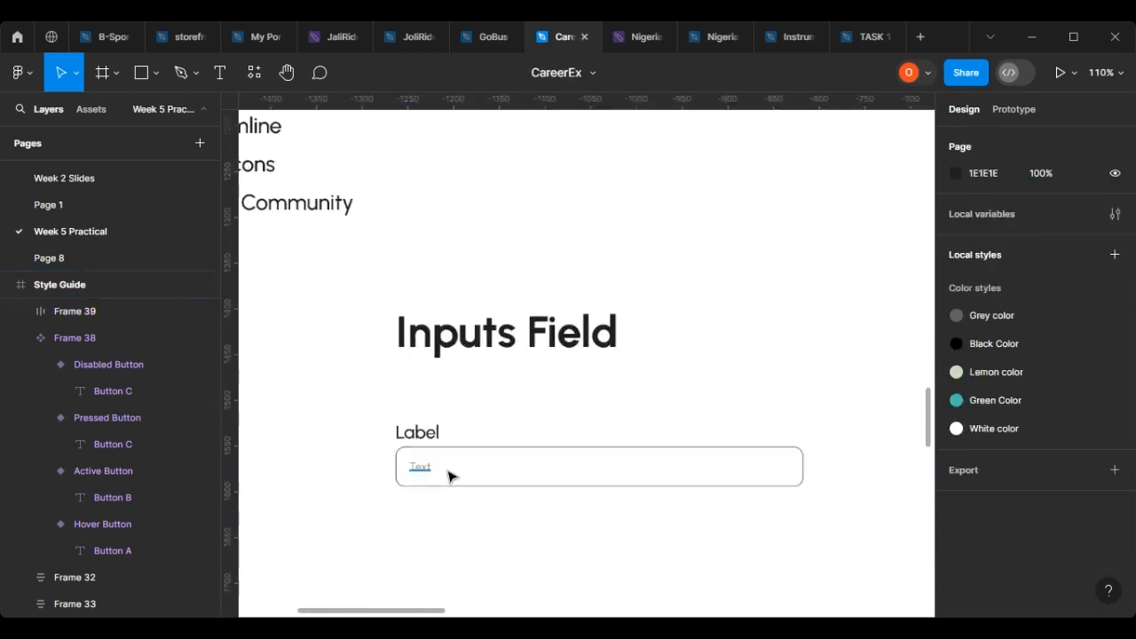
Group the Label and the input frame together in a vertical auto layout.
scroll(451, 471, up, 2)
scroll(453, 468, up, 3)
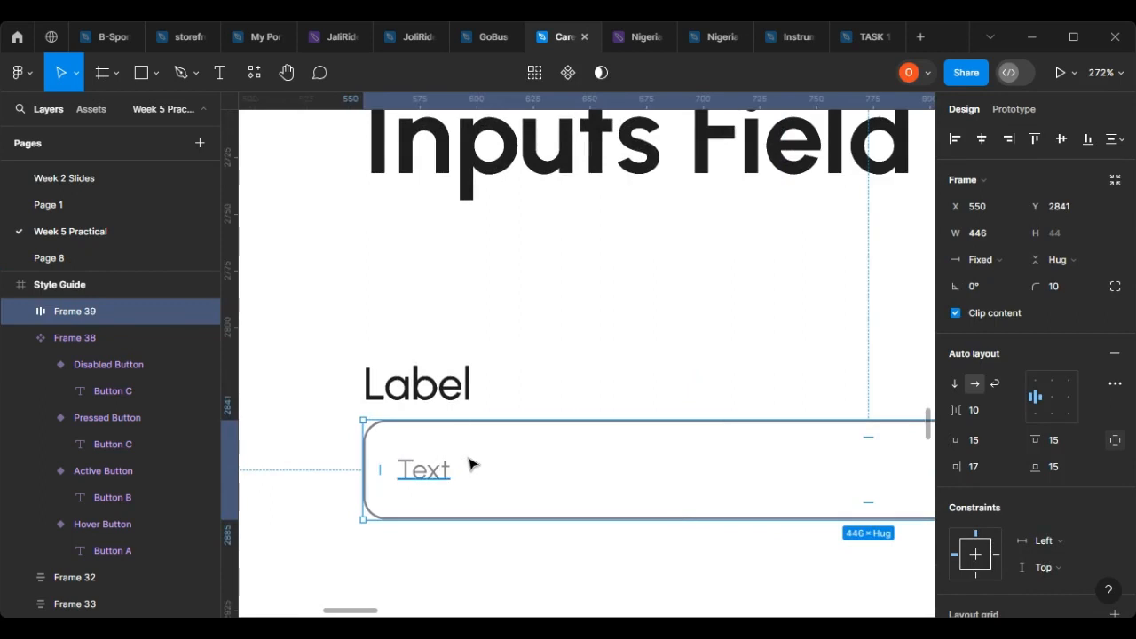
shift+click(448, 400)
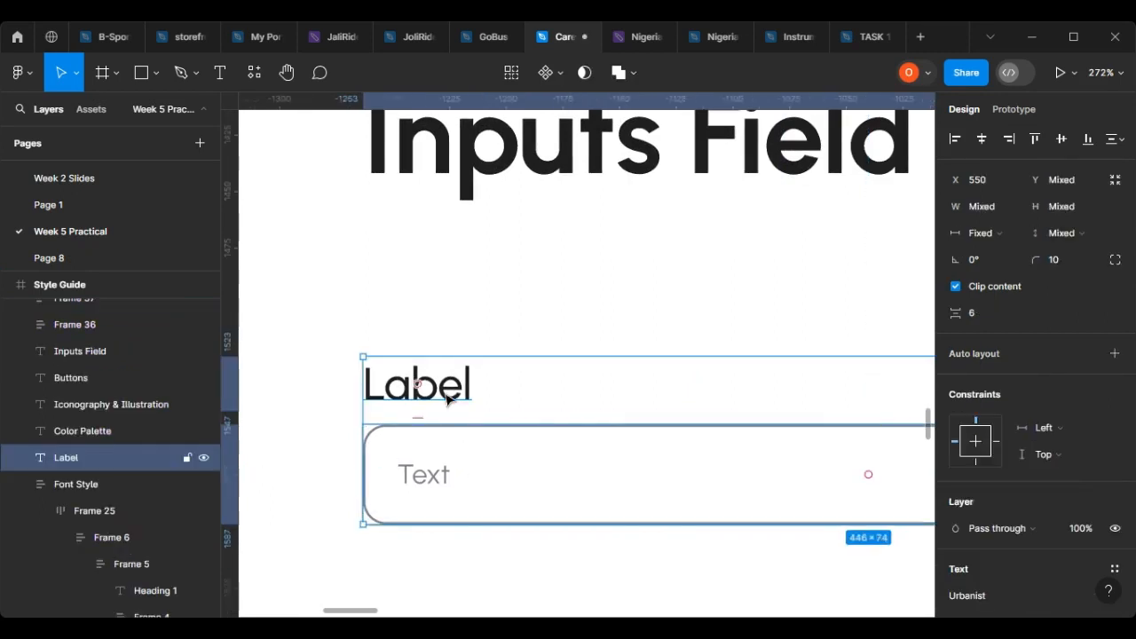
key(shift+a)
scroll(492, 435, down, 4)
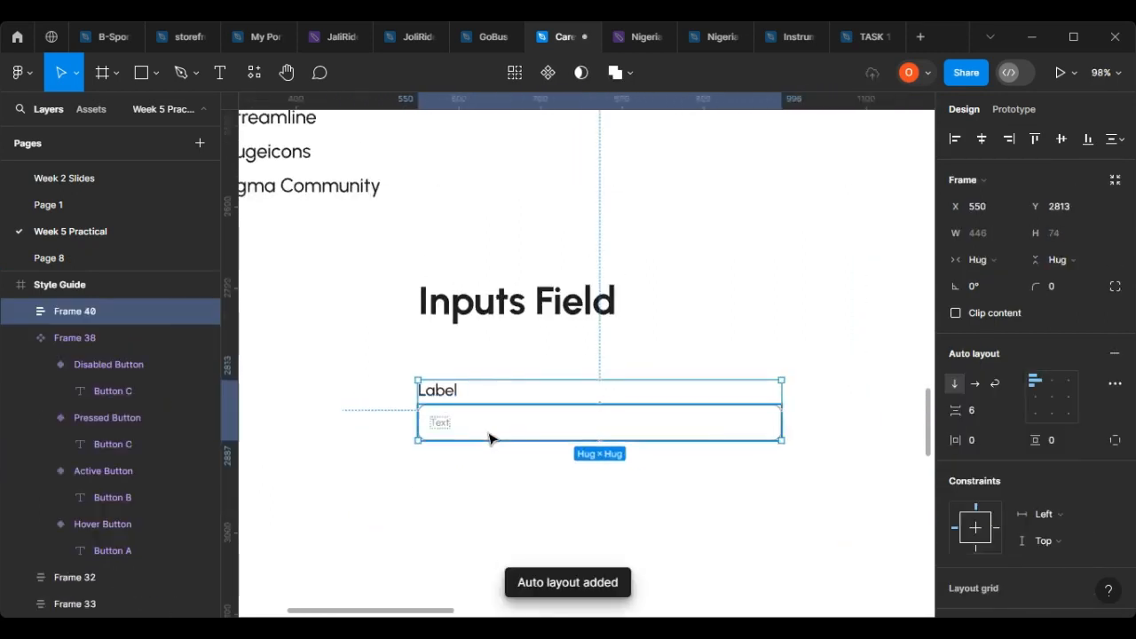
scroll(489, 438, up, 3)
scroll(414, 370, down, 4)
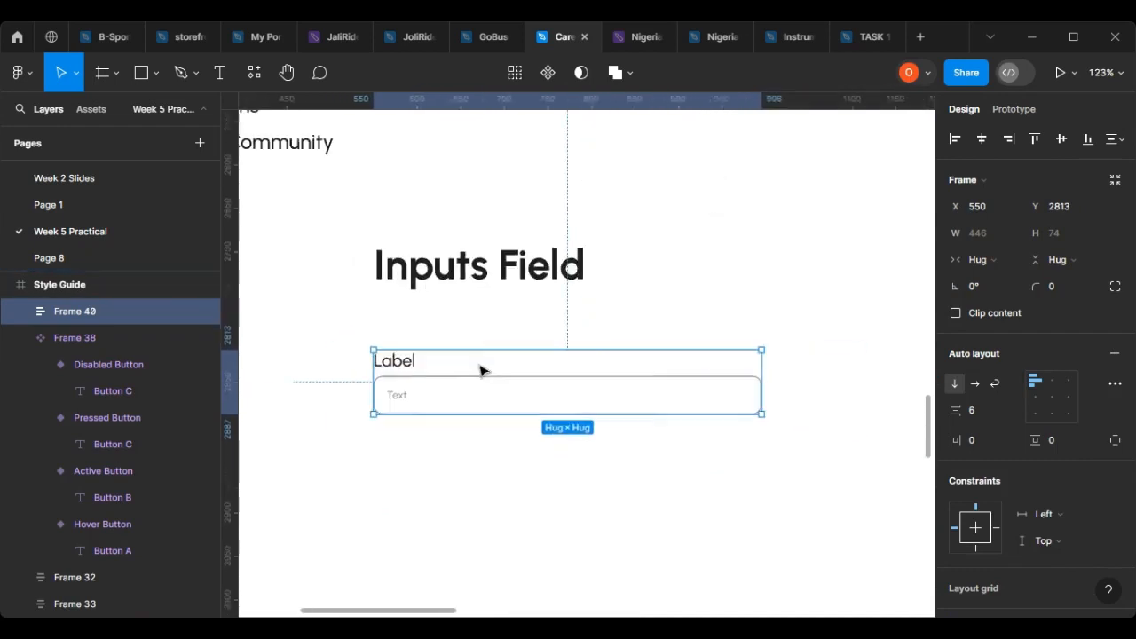
Measure the gap between the Label and the input frame, try a spacing of 10, and return it to 6.
scroll(383, 379, up, 10)
double_click(418, 385)
key(alt)
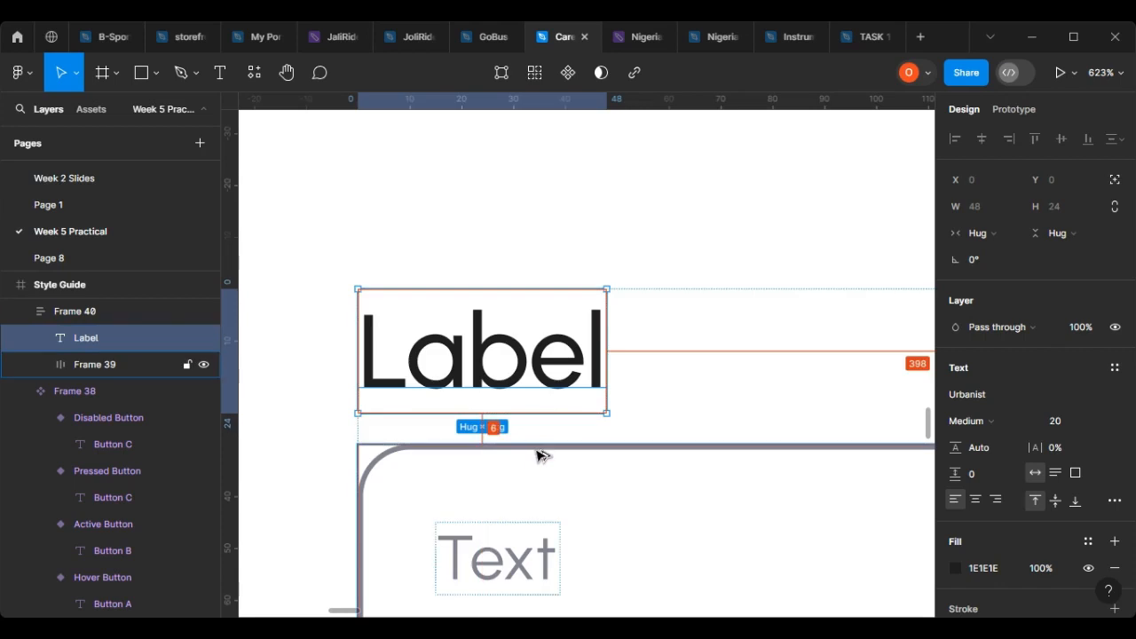
click(794, 383)
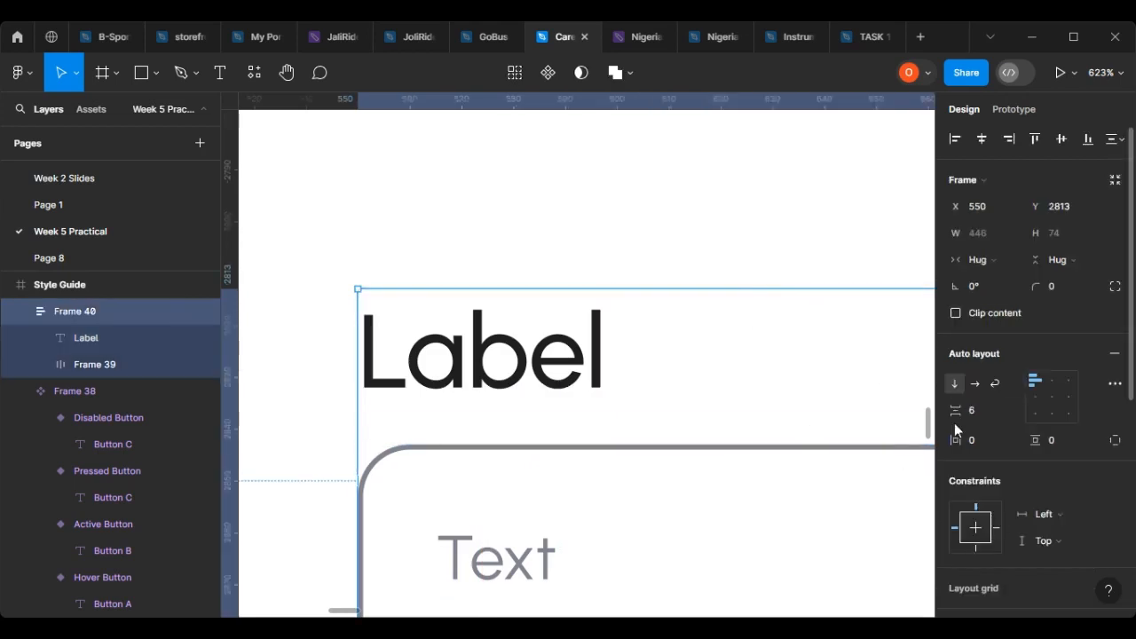
mouse_move(955, 410)
mouse_down()
mouse_move(943, 411)
mouse_move(986, 410)
mouse_move(932, 411)
mouse_move(976, 410)
mouse_up()
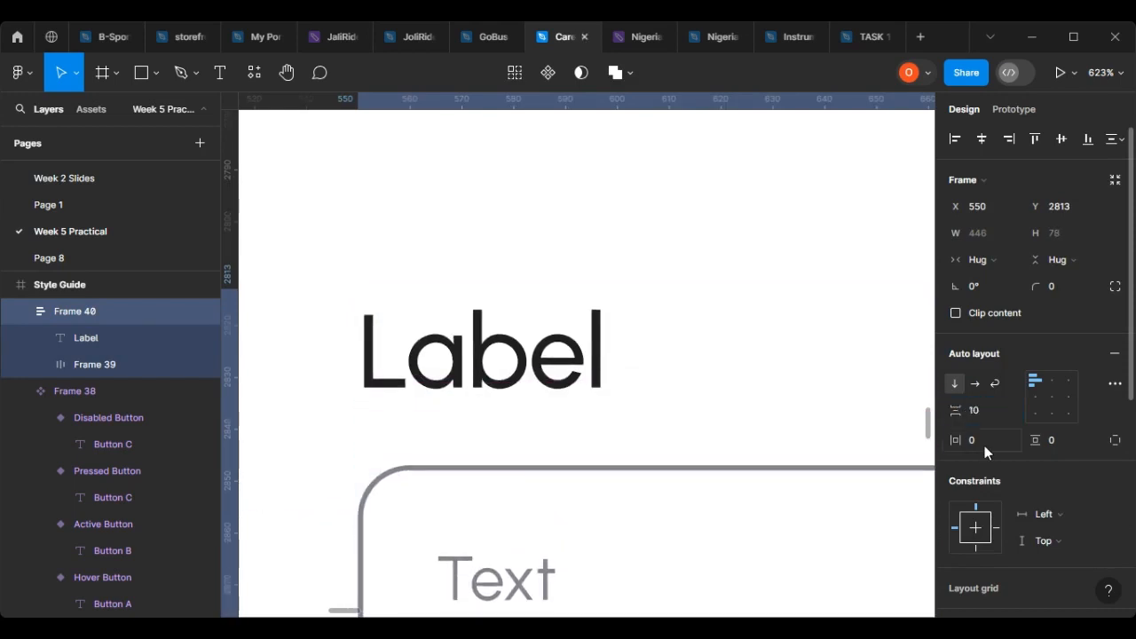
click(979, 417)
text(6)
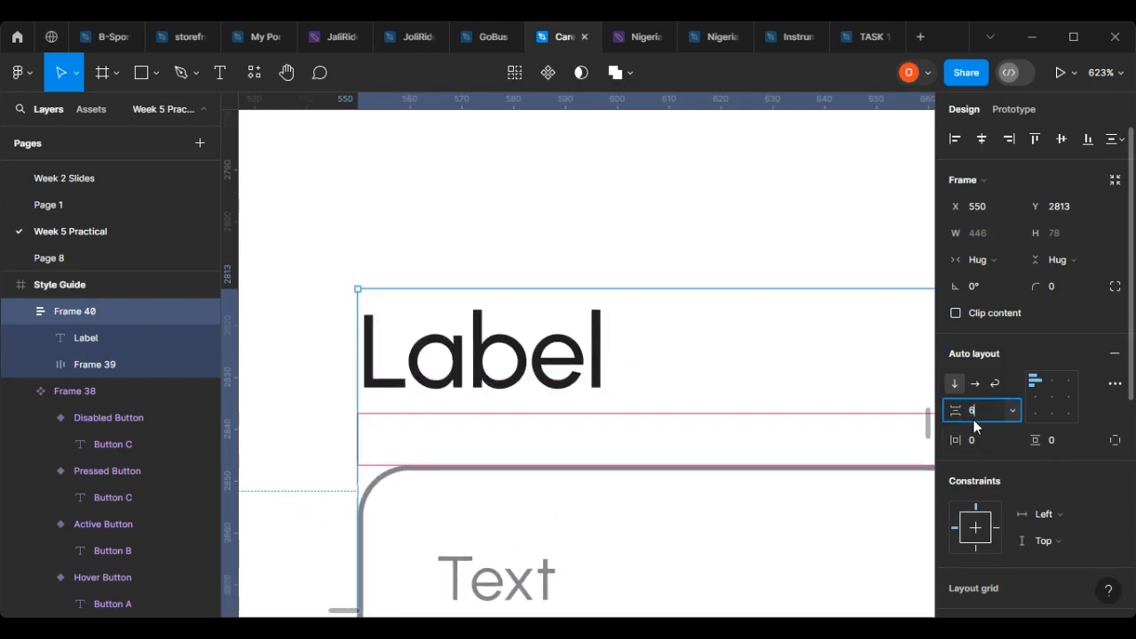
key(Return)
scroll(451, 456, down, 5)
Check the Text layer and the left alignment setting of the input frame's auto layout.
click(453, 457)
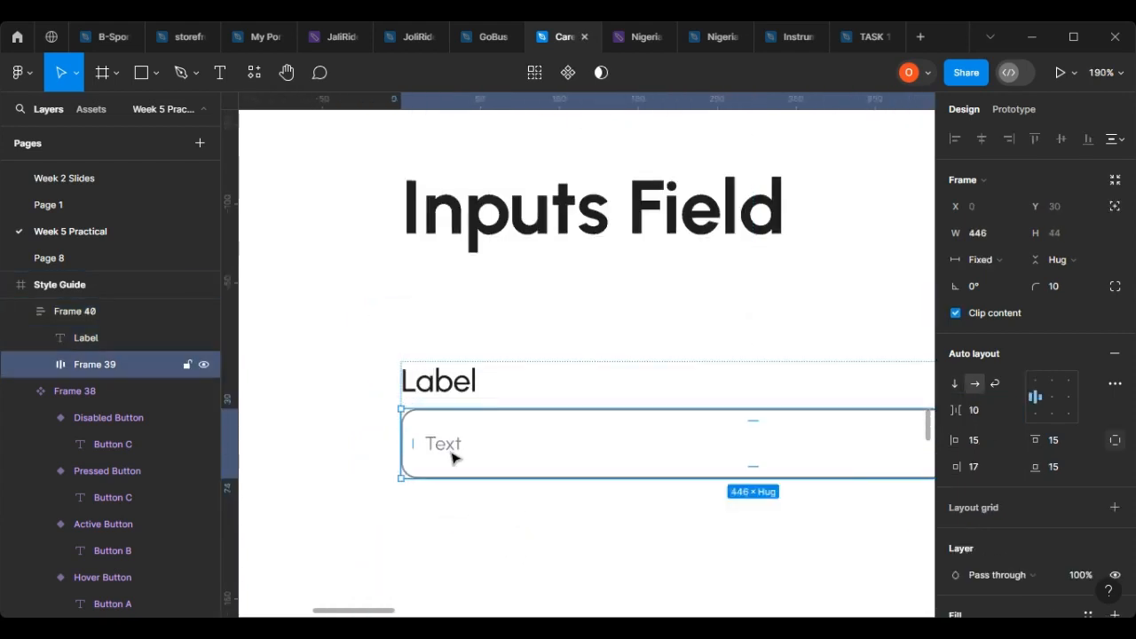
scroll(451, 457, up, 4)
double_click(451, 459)
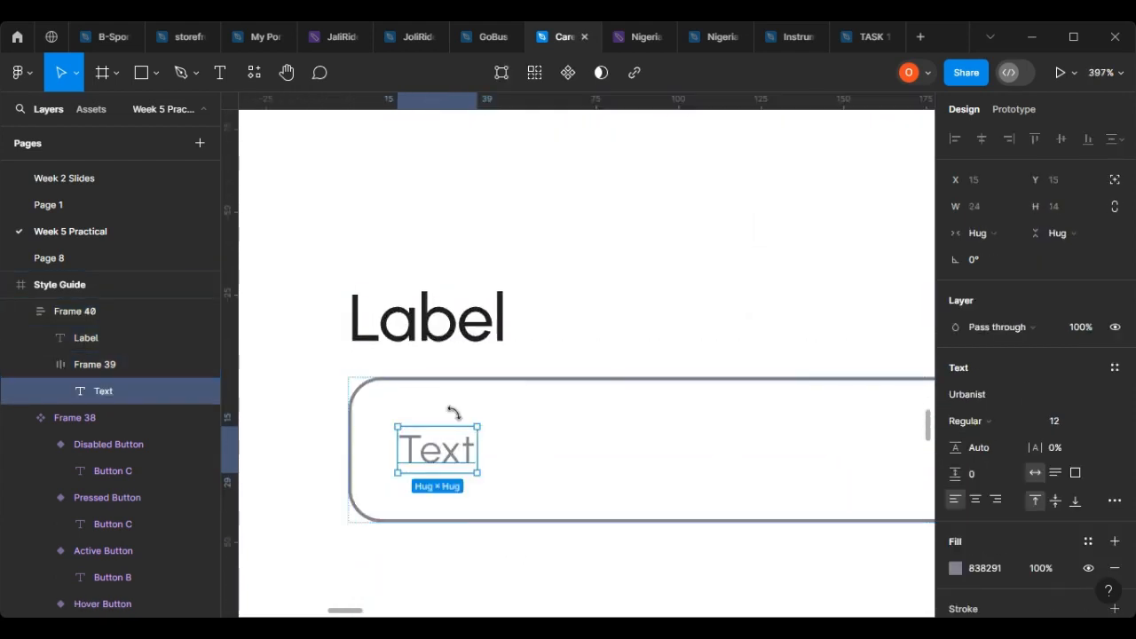
click(551, 401)
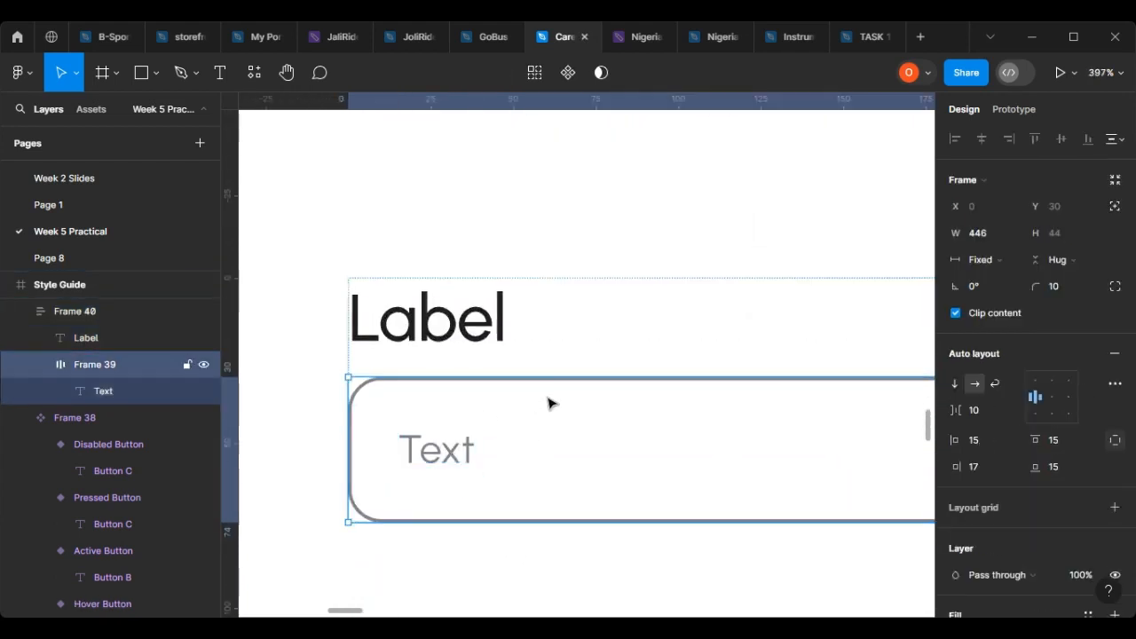
click(1033, 397)
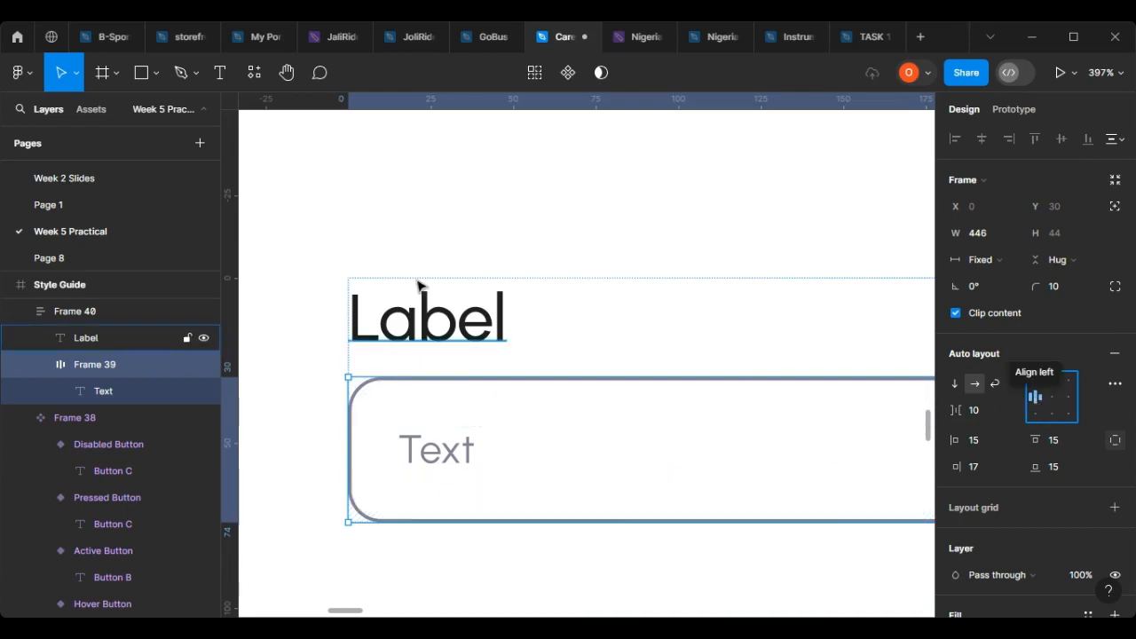
Duplicate the complete labelled input directly beneath the original at X 550, Y 2932.
scroll(401, 296, down, 2)
click(546, 427)
click(575, 307)
scroll(581, 315, down, 1)
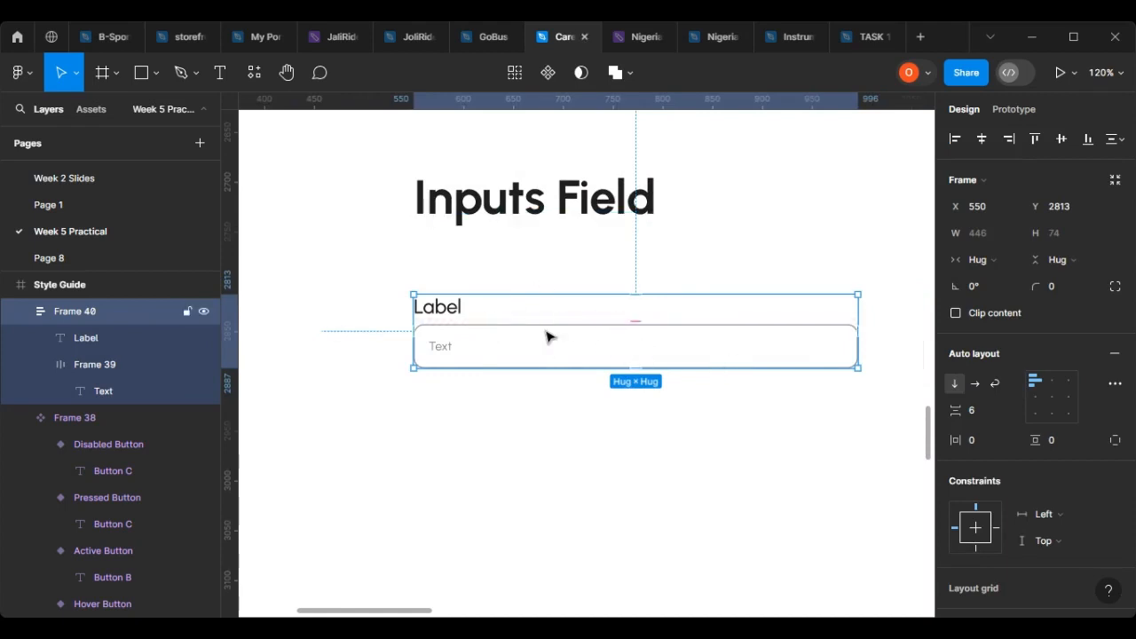
drag(547, 386, 548, 456)
click(527, 358)
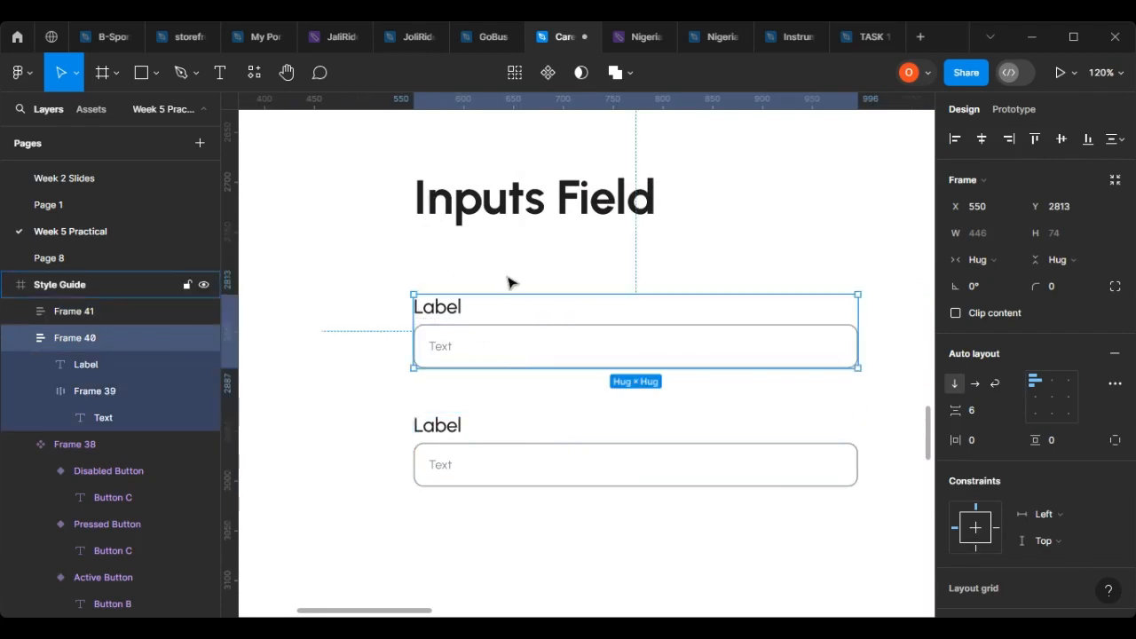
Move the duplicated labelled input up to Y 2921, closer to the original.
scroll(508, 445, up, 3)
click(426, 451)
scroll(468, 454, down, 3)
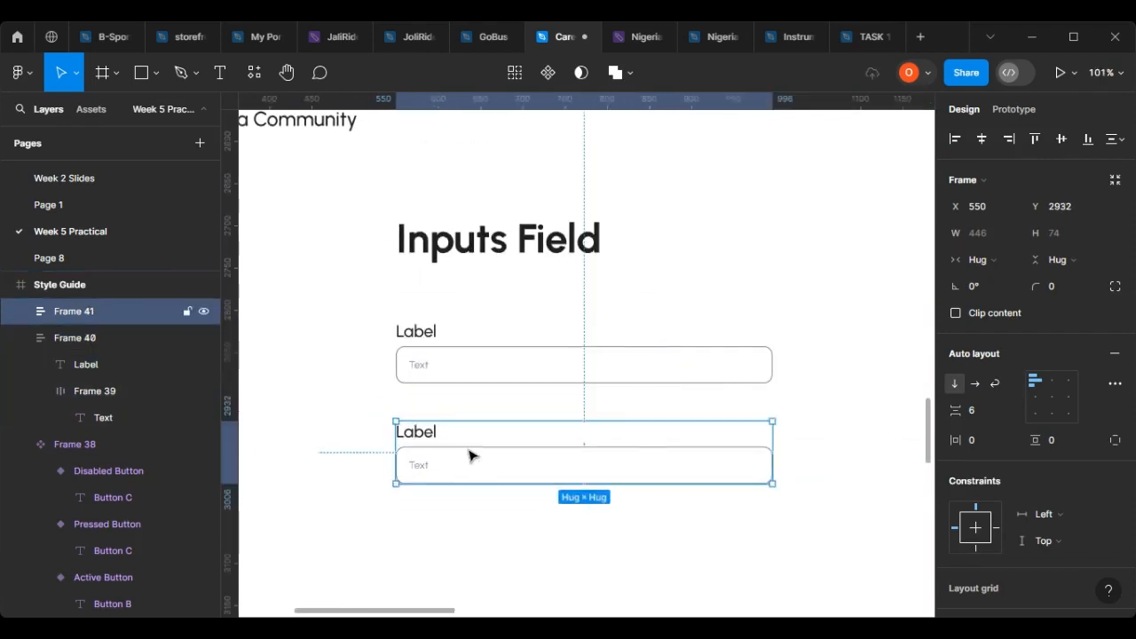
key(Escape)
scroll(469, 442, up, 2)
click(456, 469)
scroll(435, 459, up, 2)
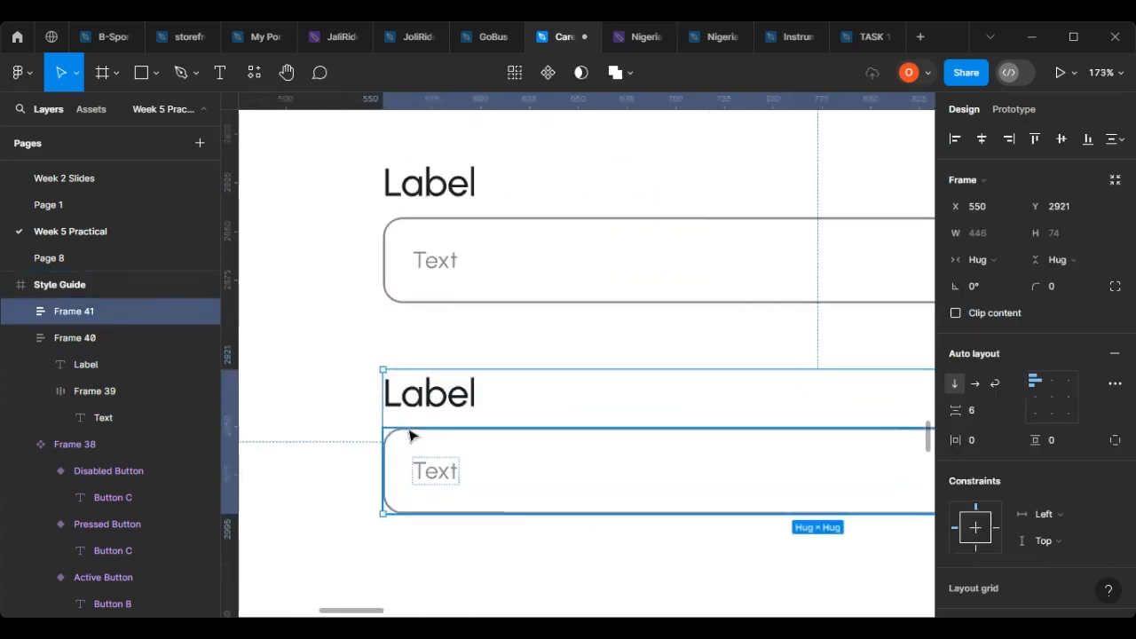
Launch the Iconify plugin from the recent plugins.
scroll(436, 480, down, 1)
scroll(810, 486, right, 2)
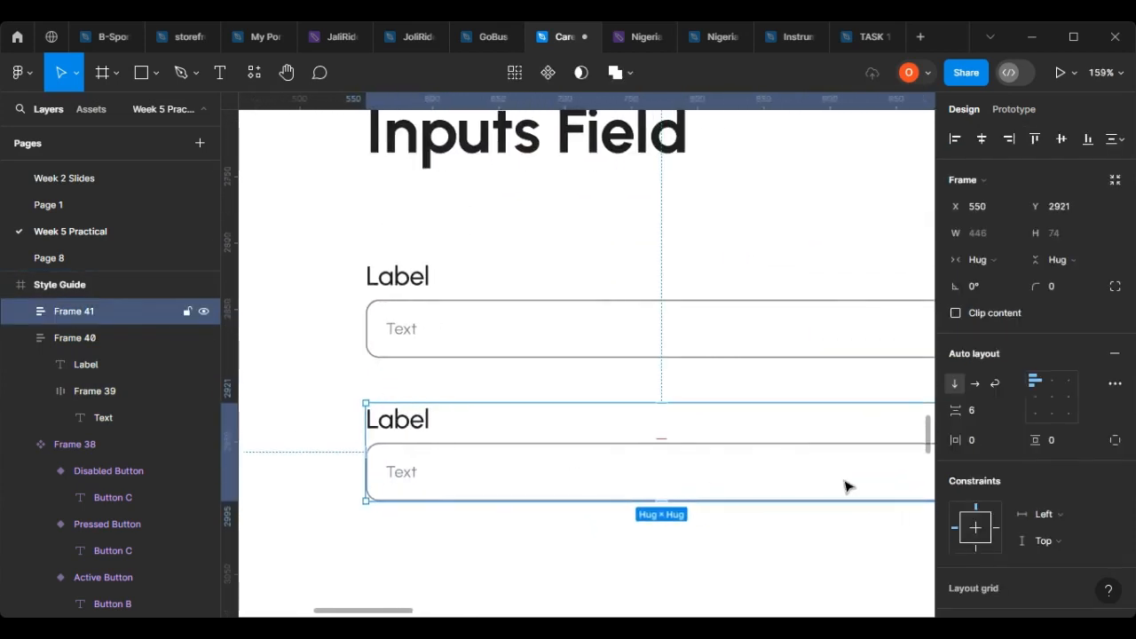
scroll(879, 485, down, 2)
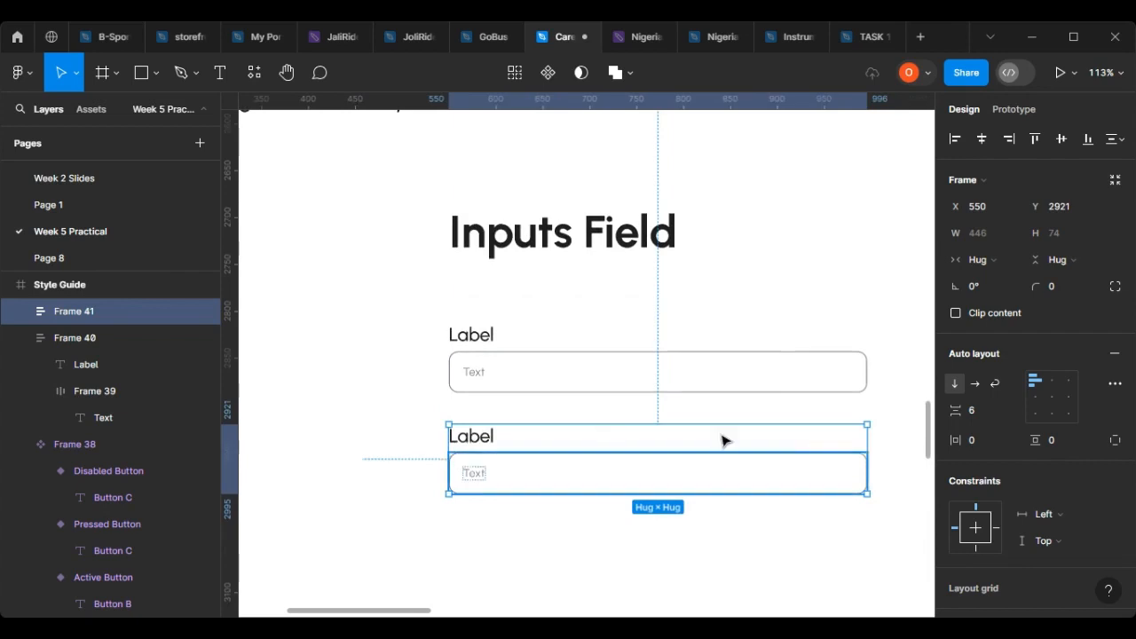
click(255, 73)
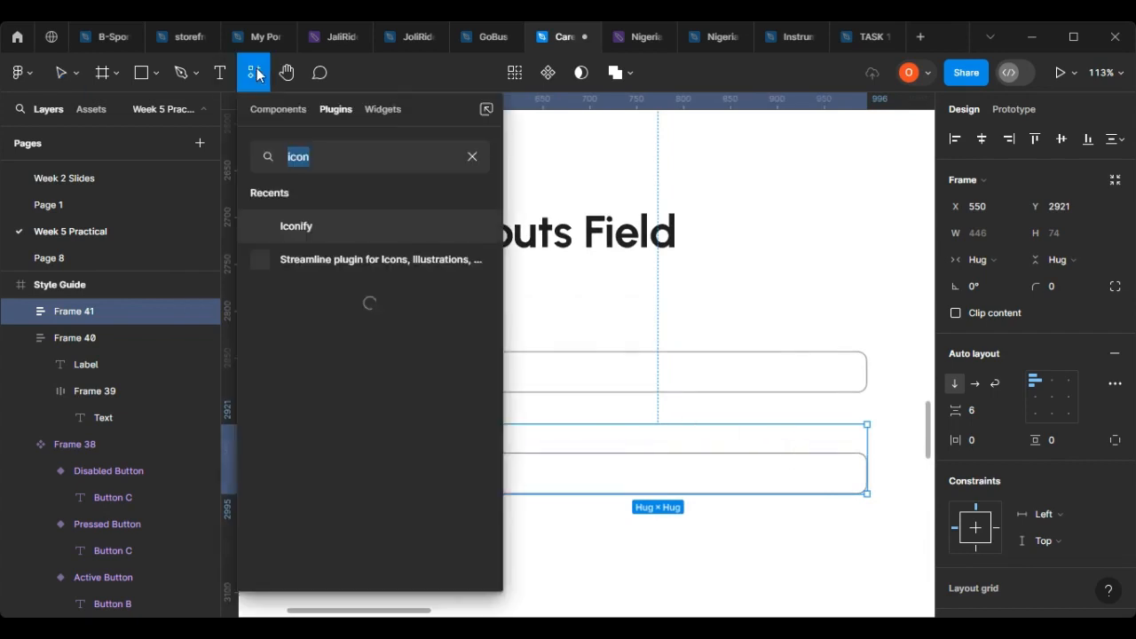
click(329, 223)
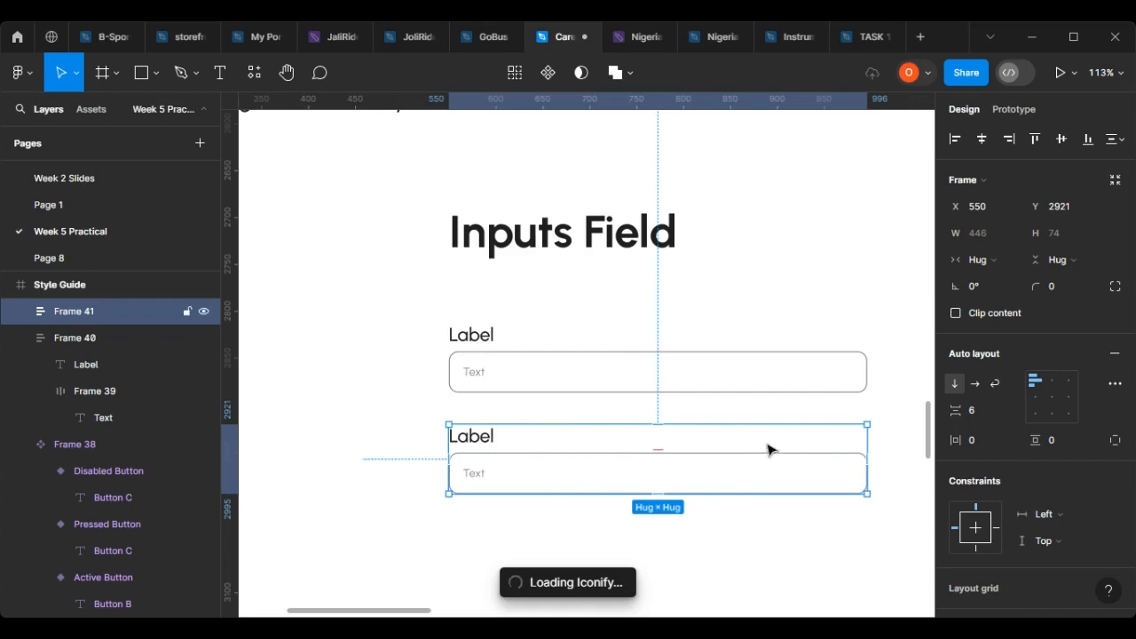
Ungroup the duplicated labelled input and select its input frame on its own.
key(ctrl+shift+g)
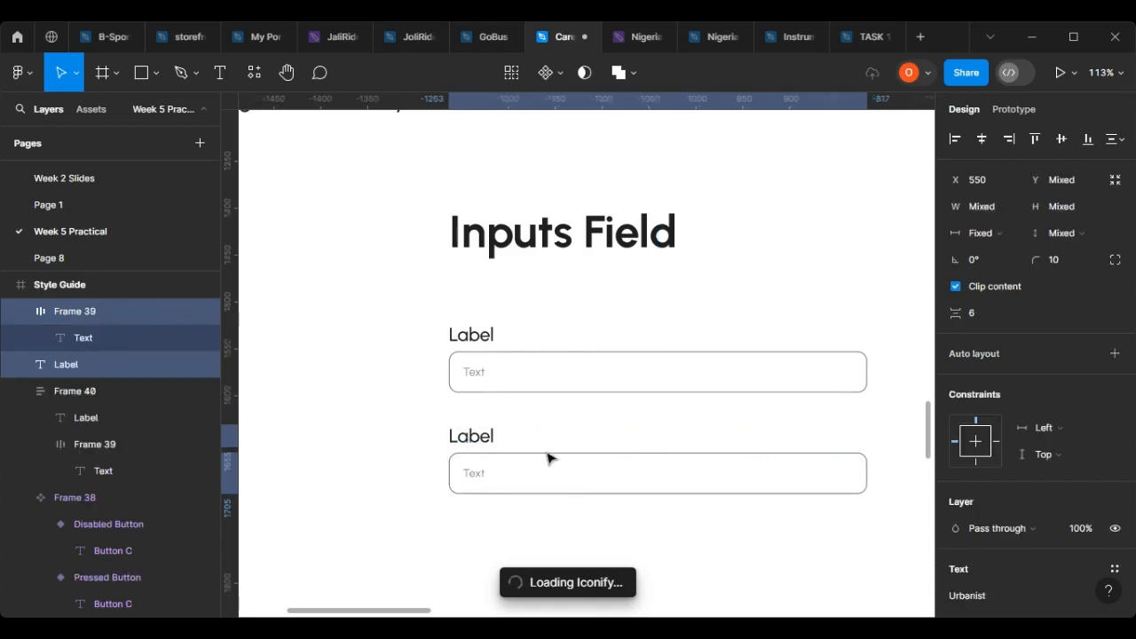
click(547, 458)
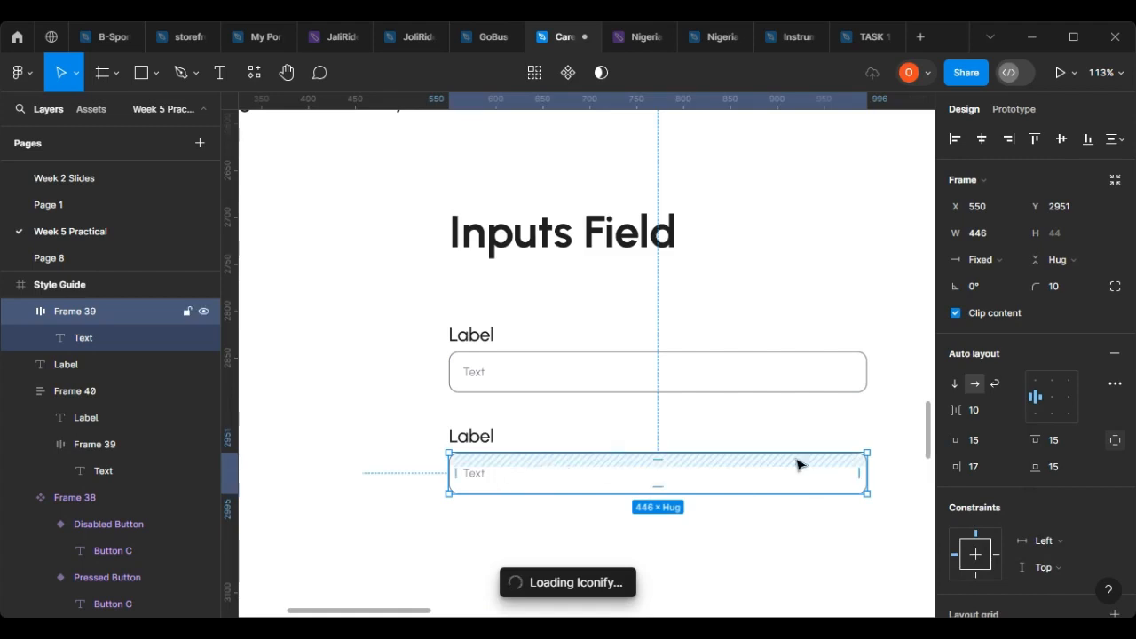
scroll(471, 474, up, 2)
scroll(471, 473, up, 1)
scroll(517, 445, down, 2)
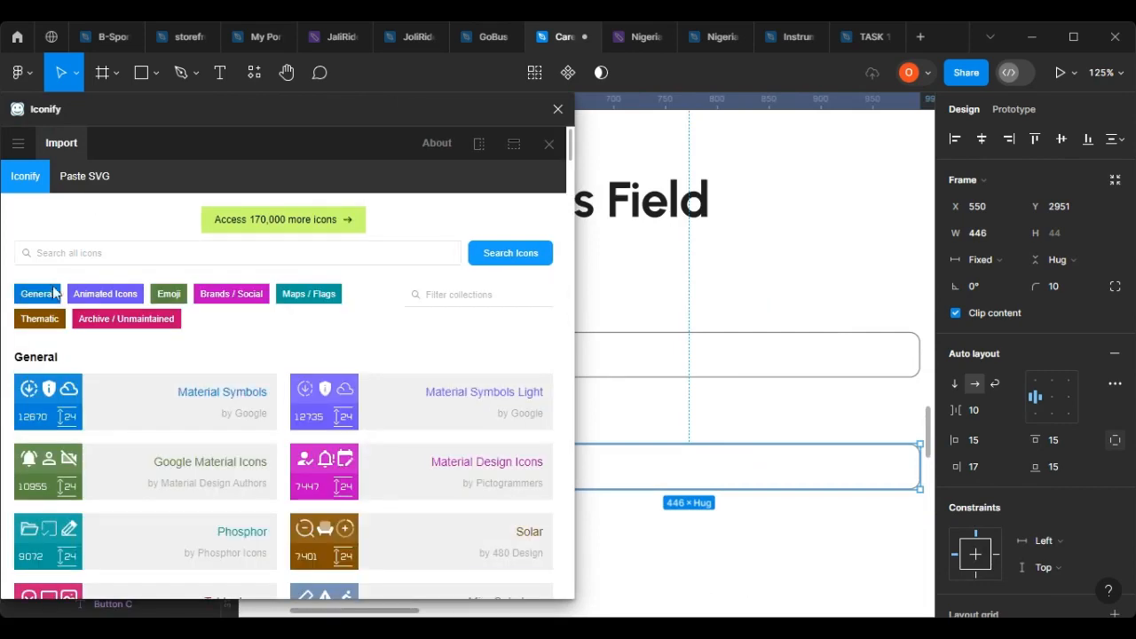
Search the icon plugin for "eye", place the solar:eye-outline icon on the canvas above the inputs, and close the plugin.
click(63, 256)
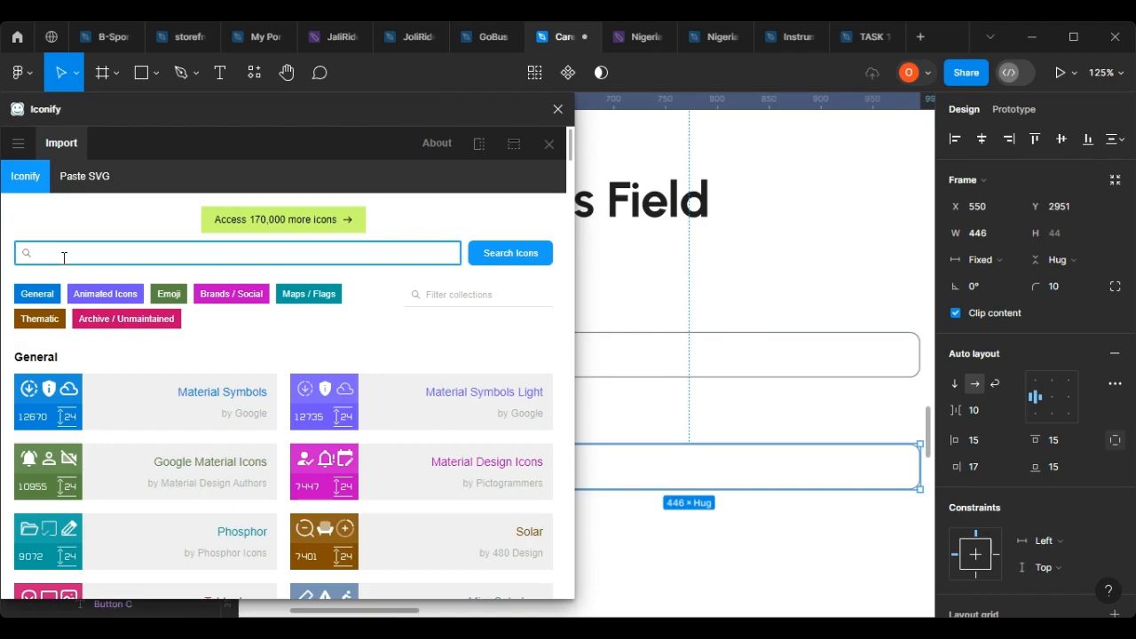
text(eye)
key(Return)
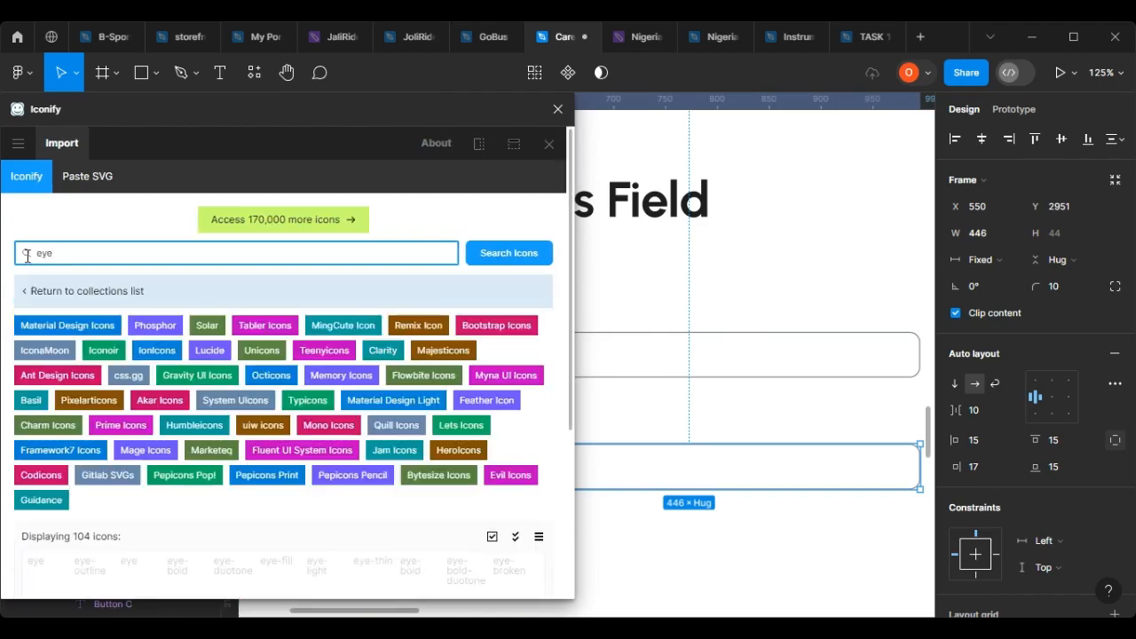
scroll(229, 465, down, 2)
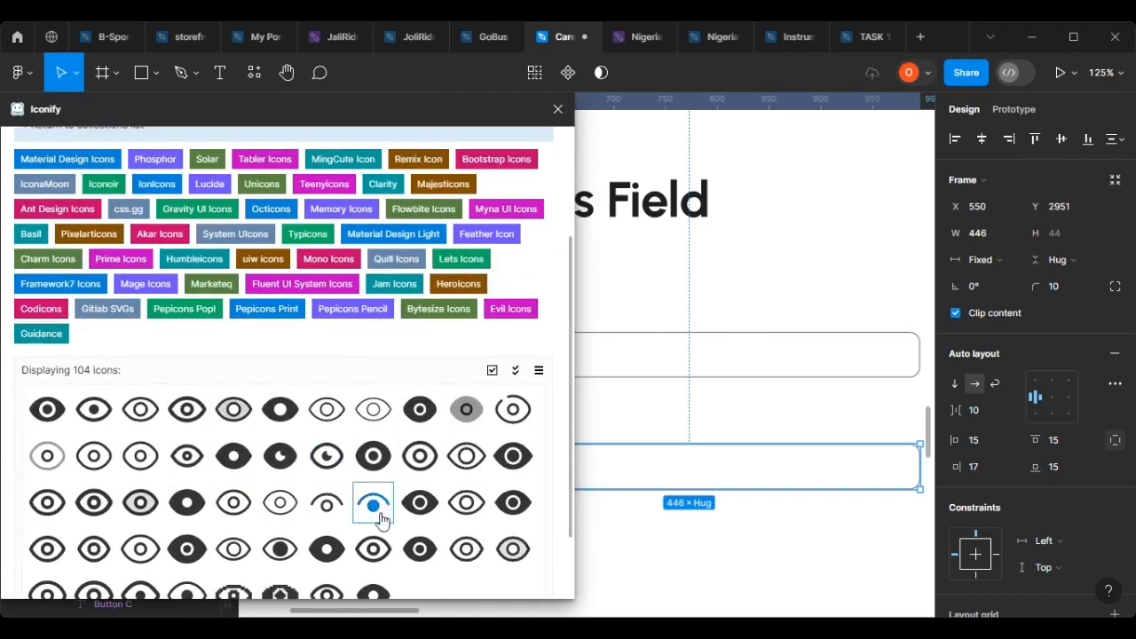
click(130, 476)
scroll(127, 456, down, 5)
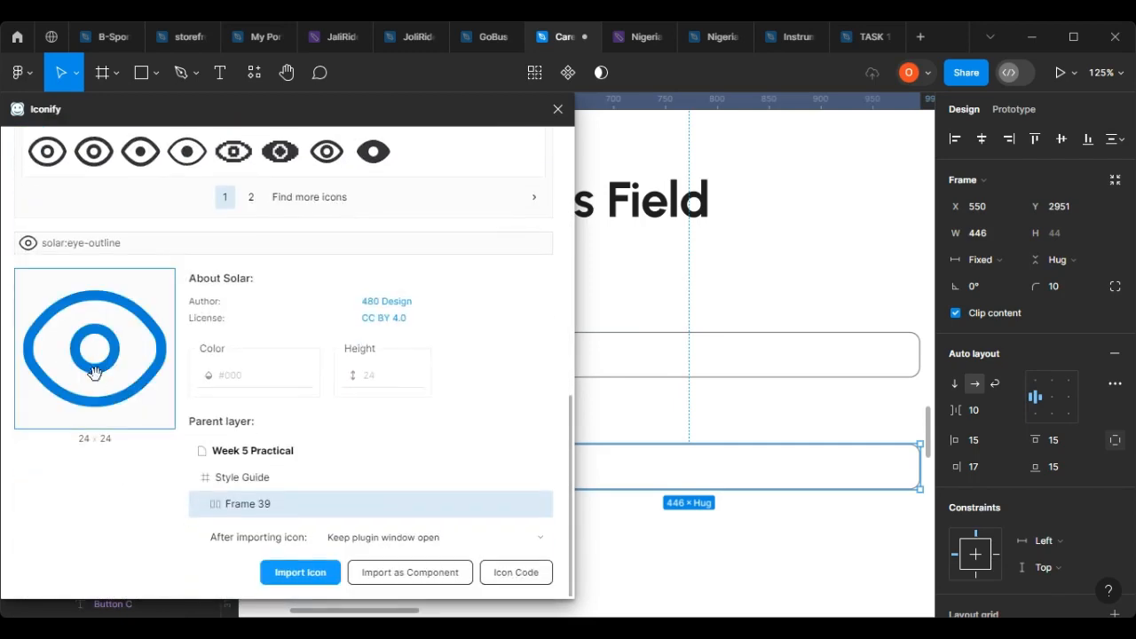
drag(812, 305, 809, 302)
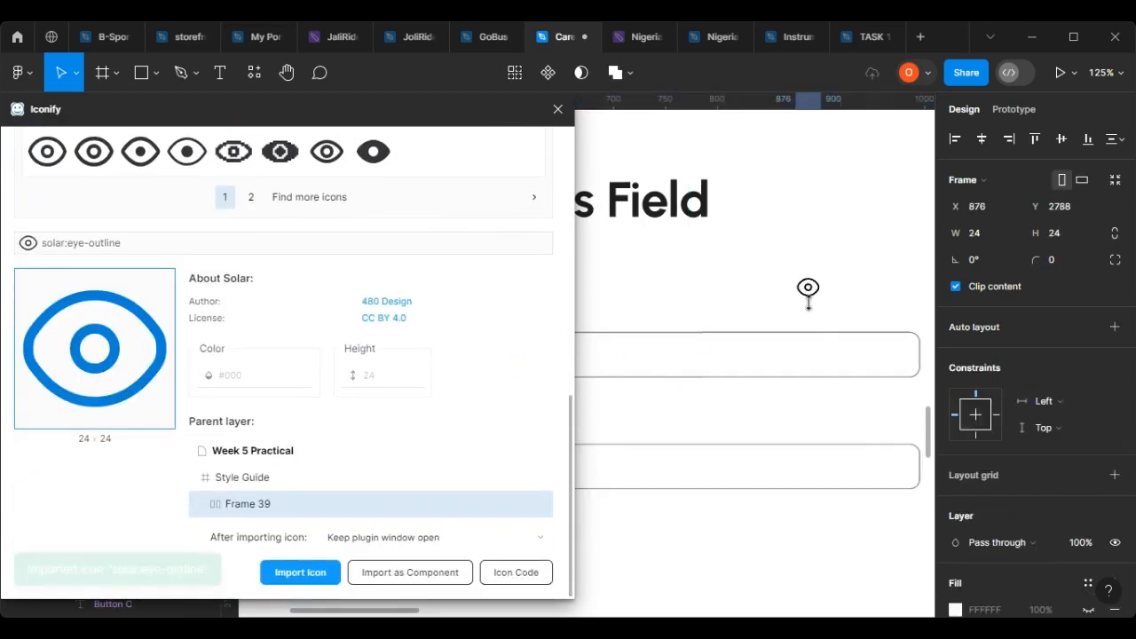
click(557, 110)
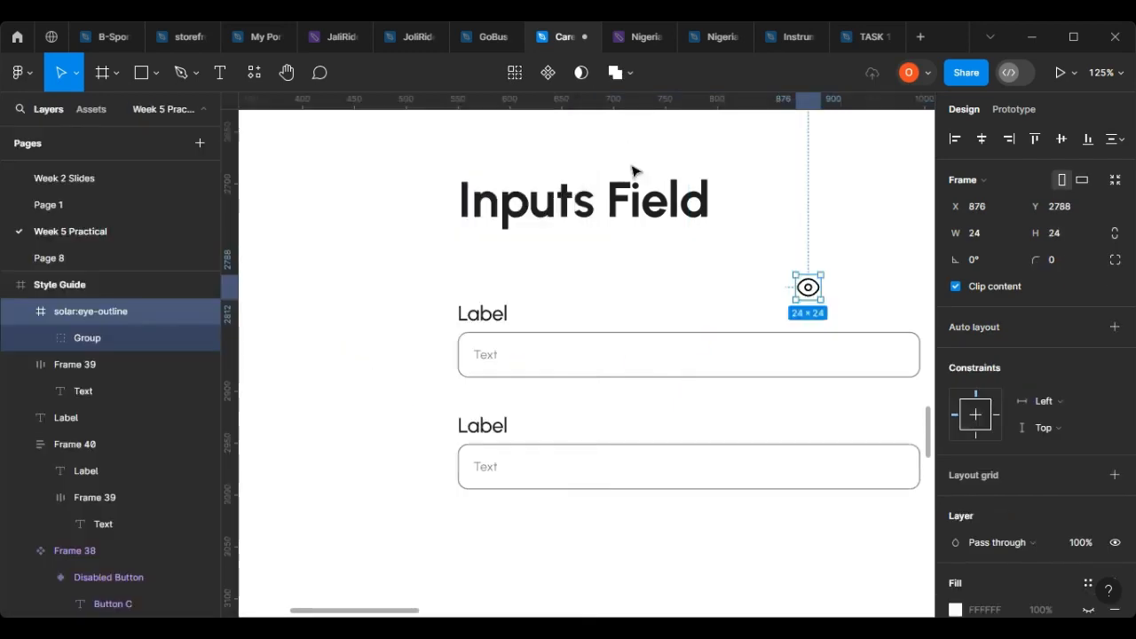
Move the eye icon into the lower input frame, directly after its Text layer.
ctrl+scroll(810, 286, up, 2)
drag(812, 283, 672, 498)
ctrl+scroll(453, 498, up, 5)
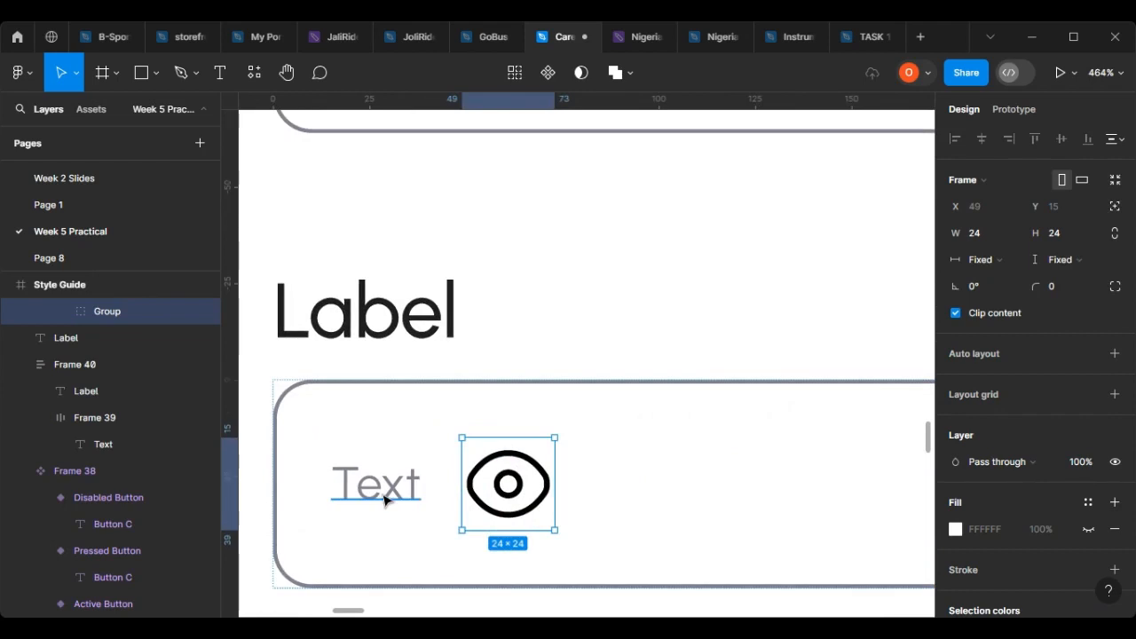
Scale the eye icon down proportionally to 16 × 16 with the Scale tool, and return to the Move tool.
click(993, 236)
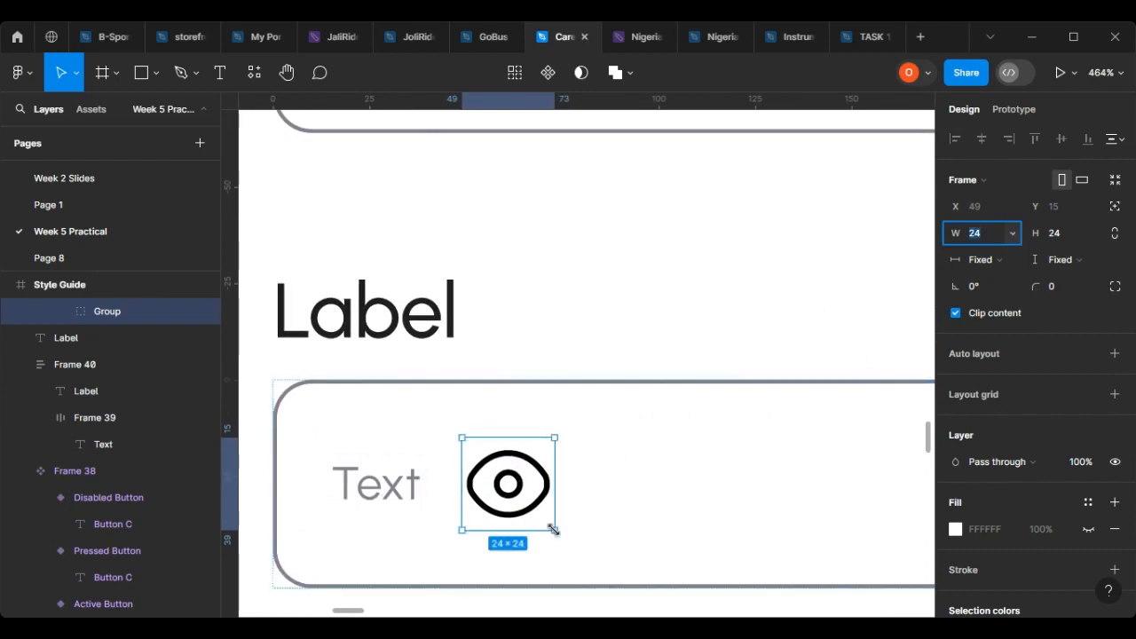
click(76, 74)
click(80, 135)
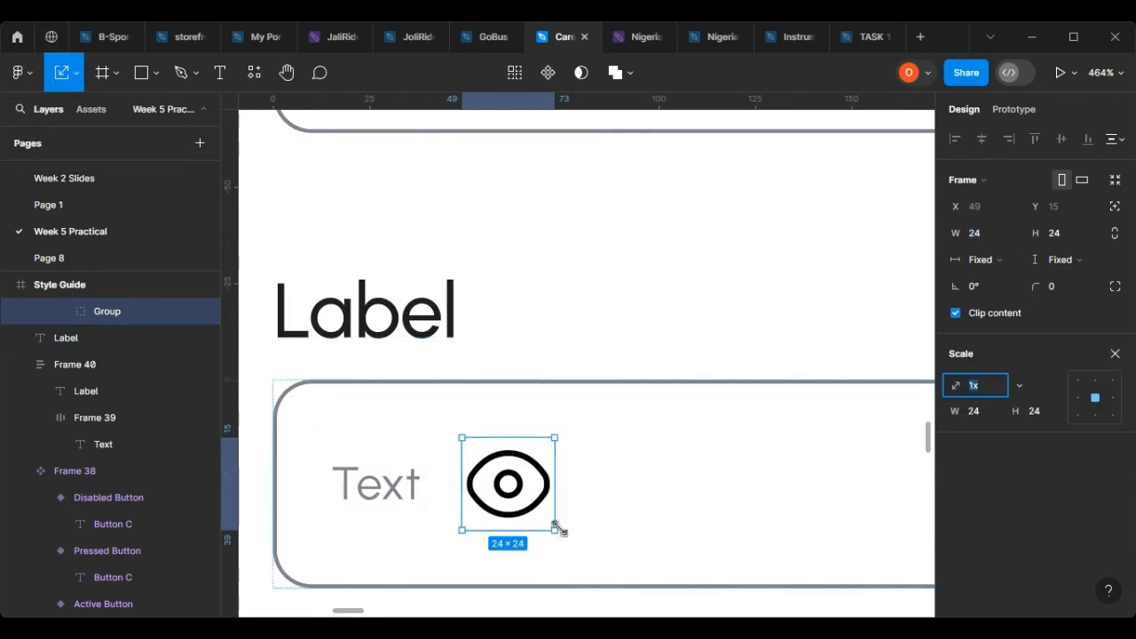
drag(550, 527, 520, 500)
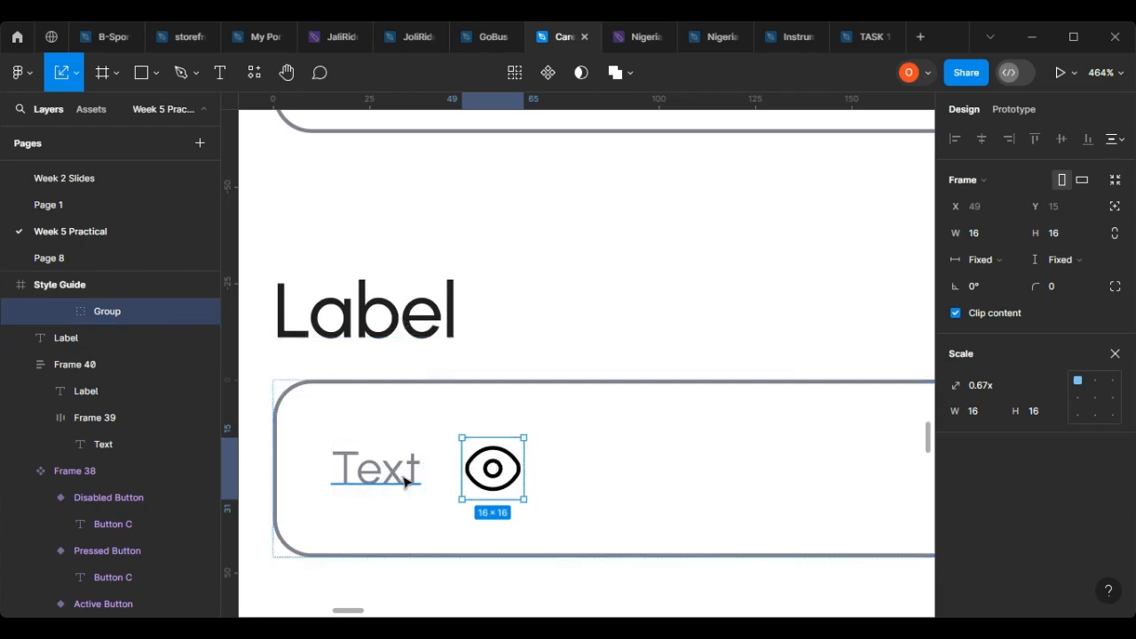
click(77, 71)
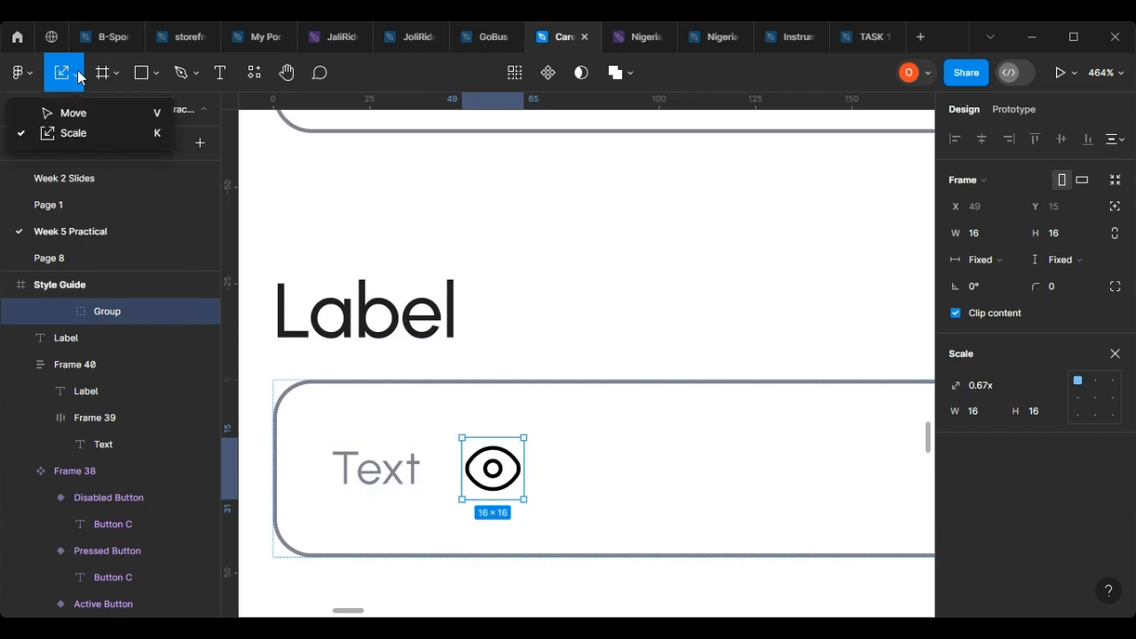
click(84, 113)
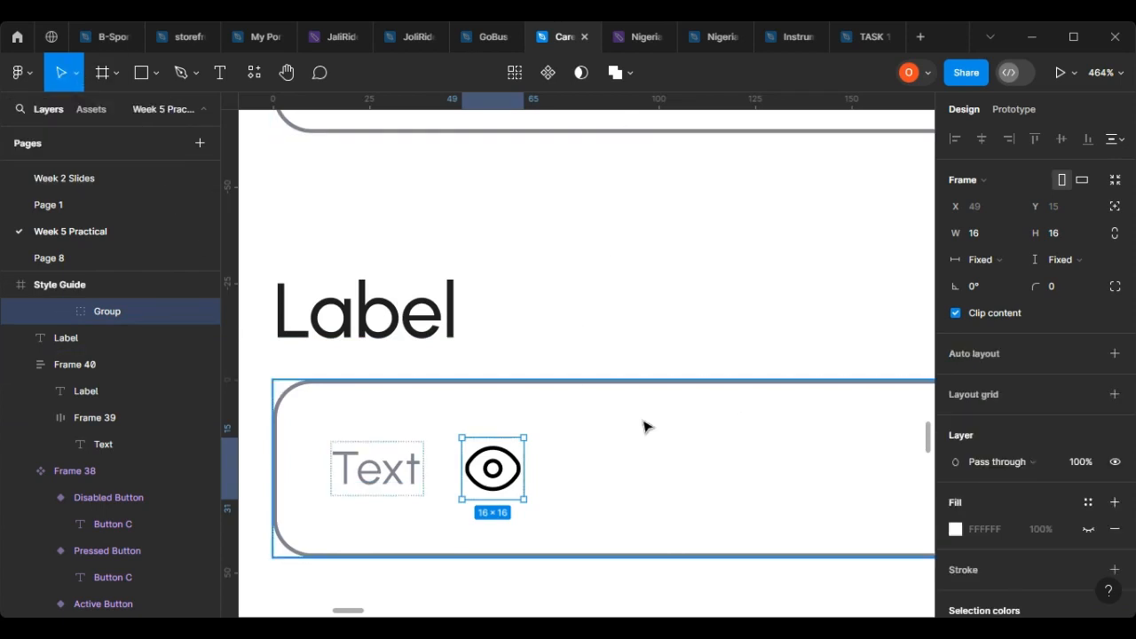
Recolour the eye icon to 838291 by sampling the grey of the Text layer.
scroll(541, 435, down, 3)
scroll(964, 479, down, 3)
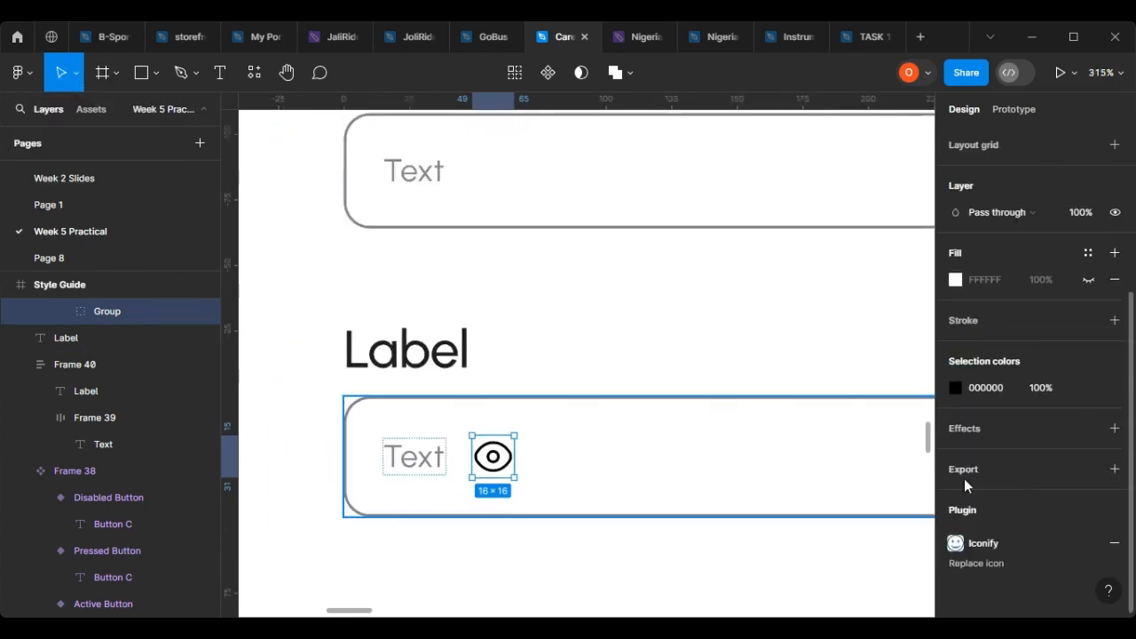
click(955, 388)
key(i)
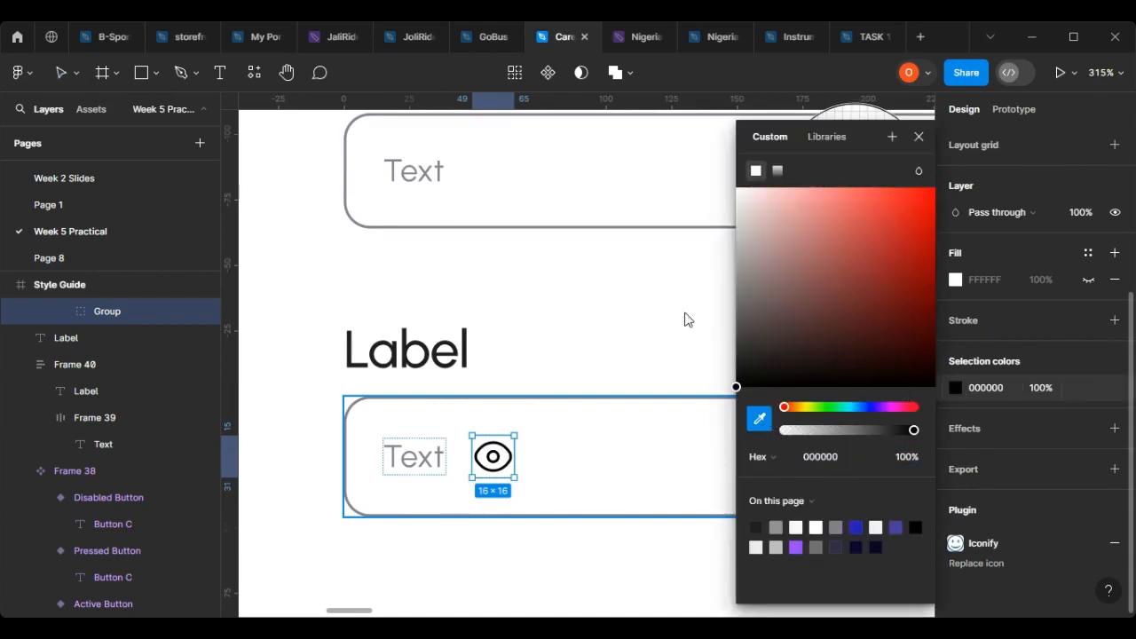
scroll(435, 444, up, 5)
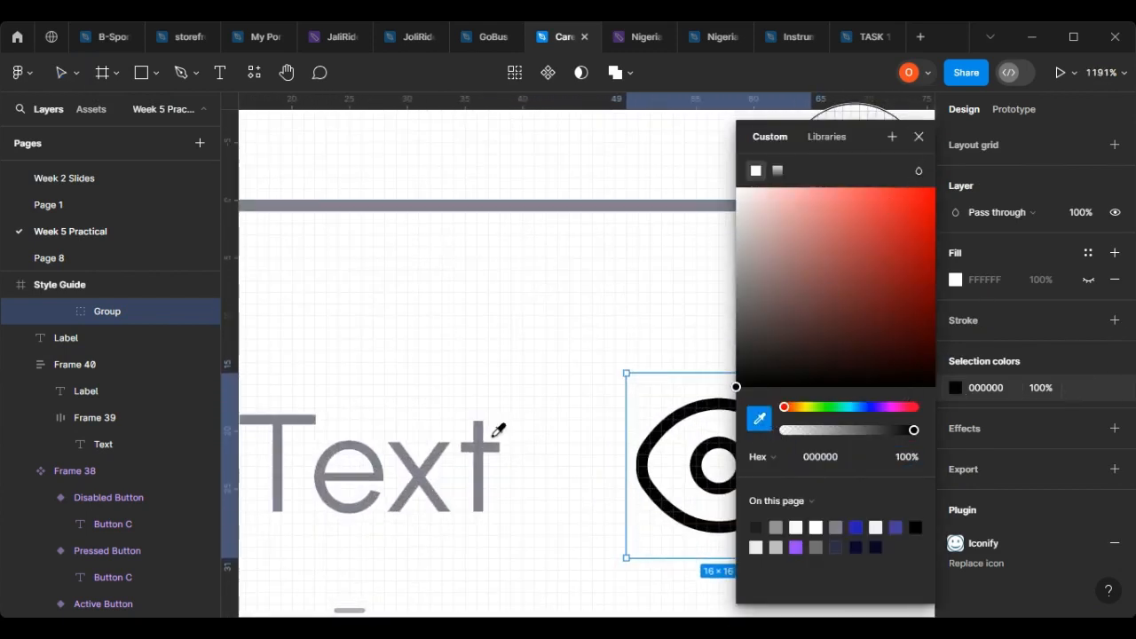
click(482, 447)
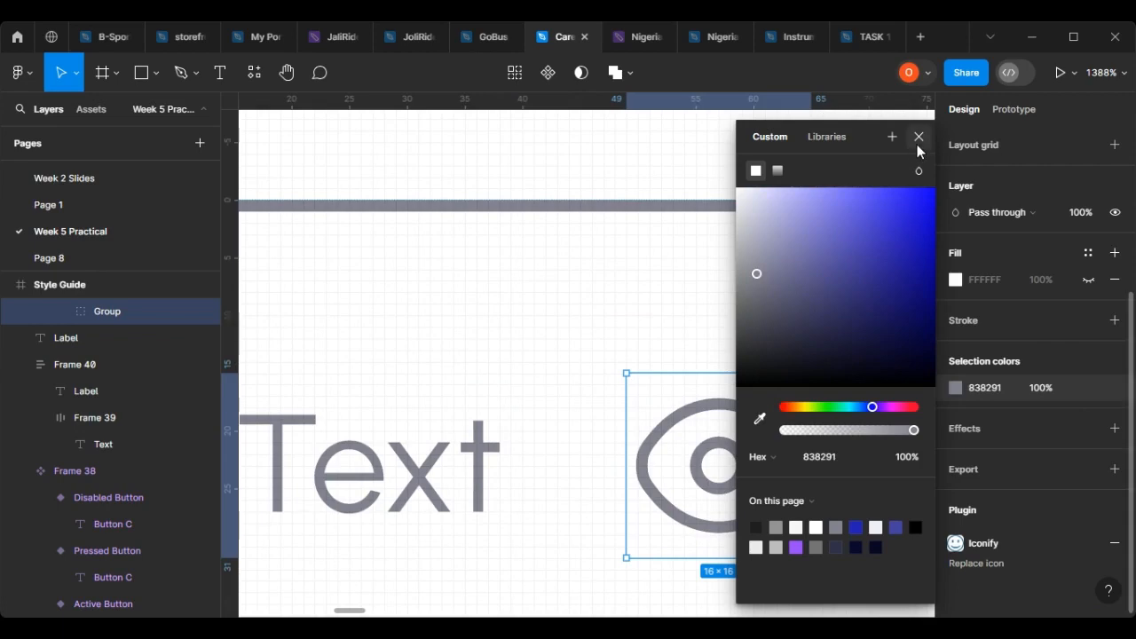
click(919, 136)
scroll(533, 385, down, 10)
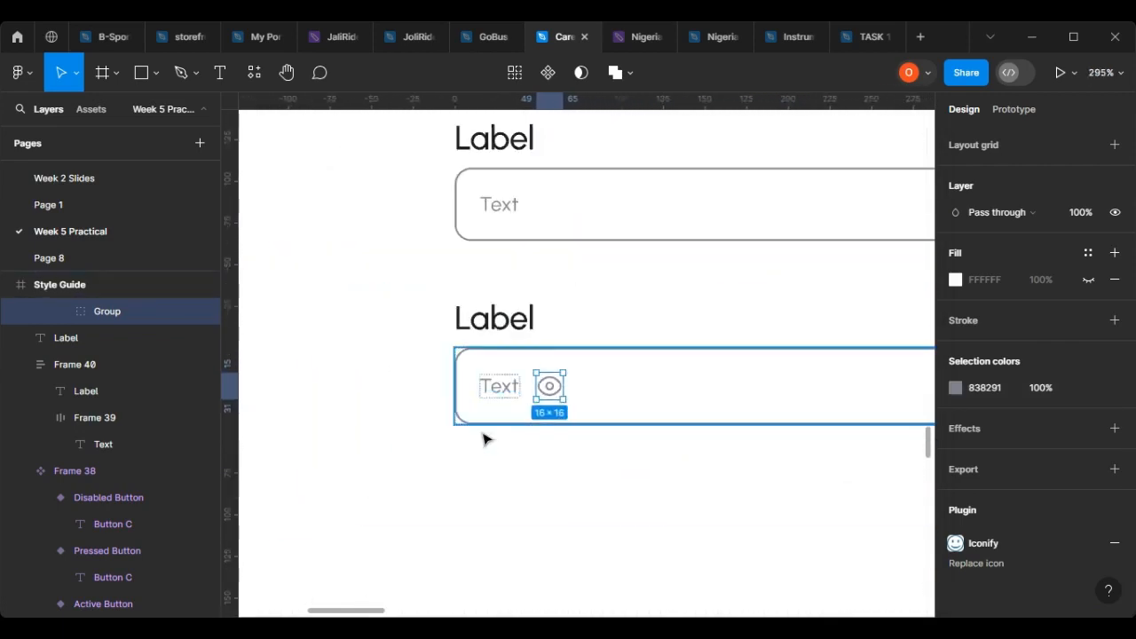
Wrap the lower input's Text layer and eye icon together in a nested auto layout frame.
scroll(462, 444, down, 1)
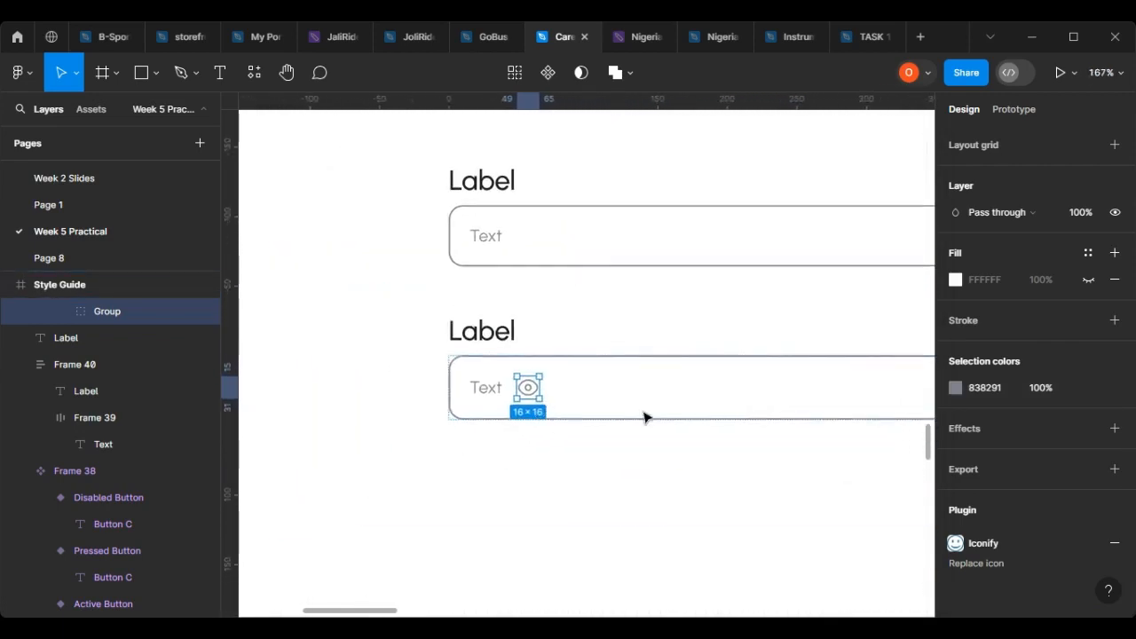
scroll(864, 388, right, 2)
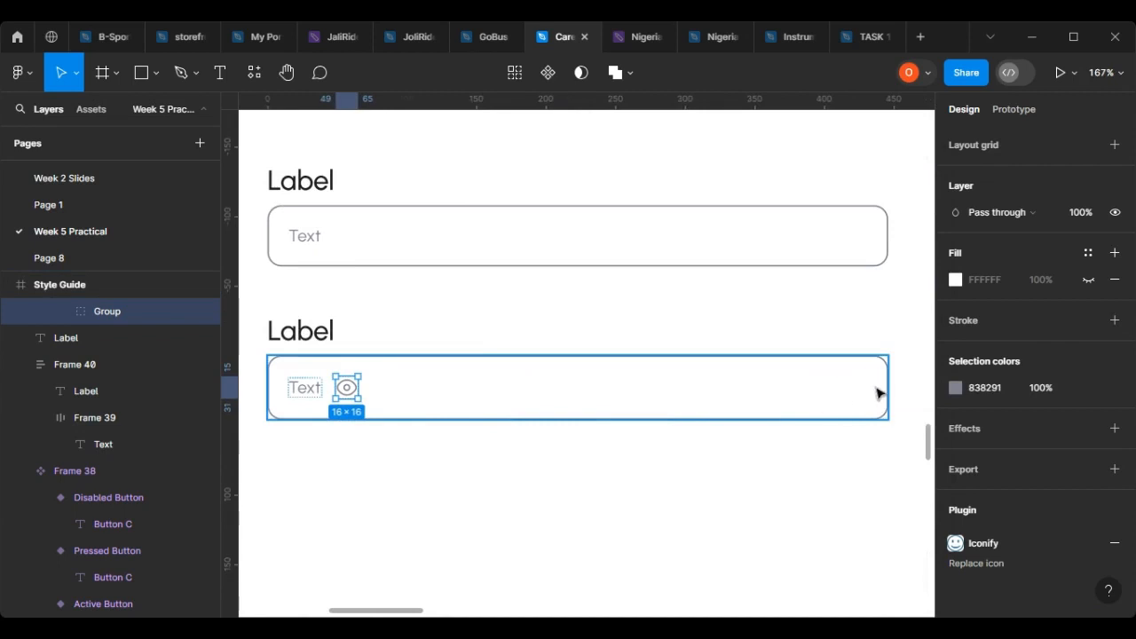
scroll(266, 394, up, 8)
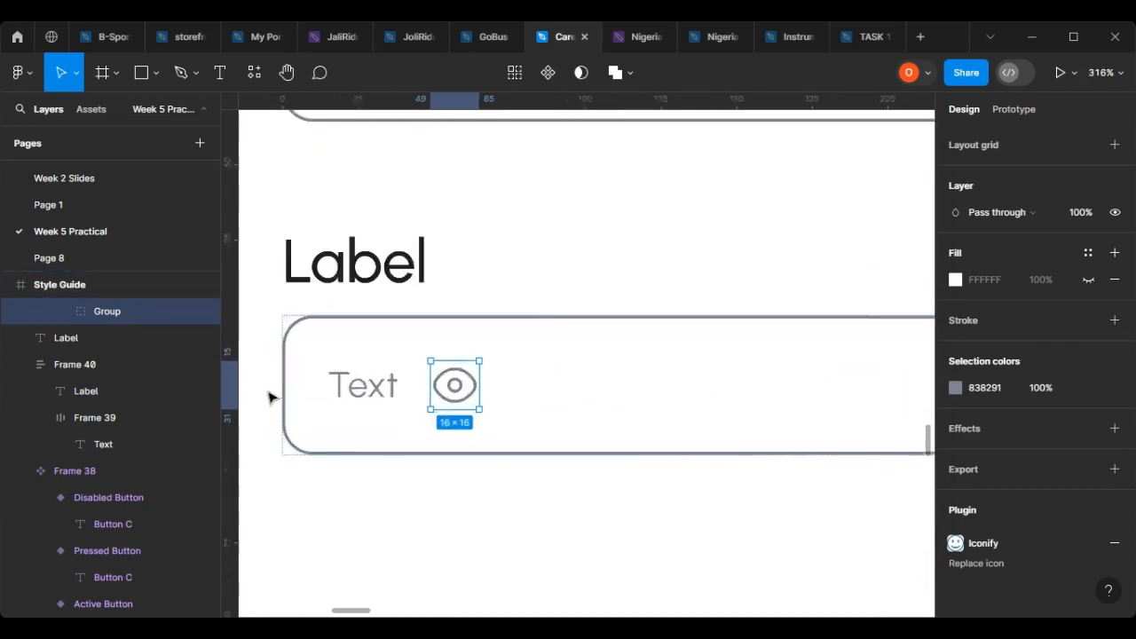
shift+click(394, 398)
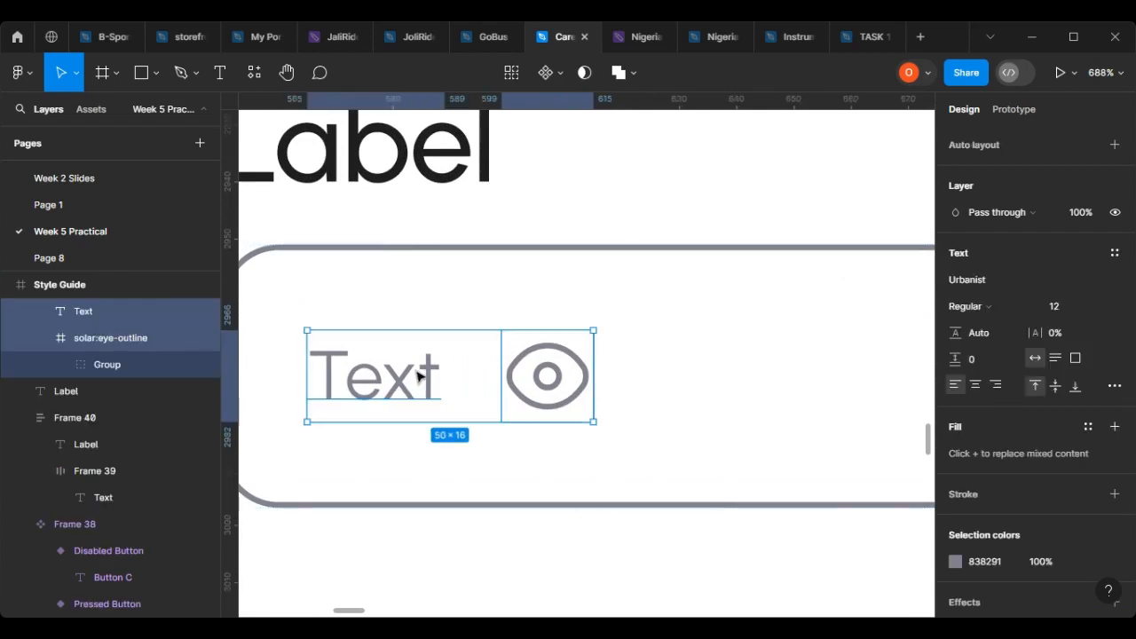
right_click(418, 371)
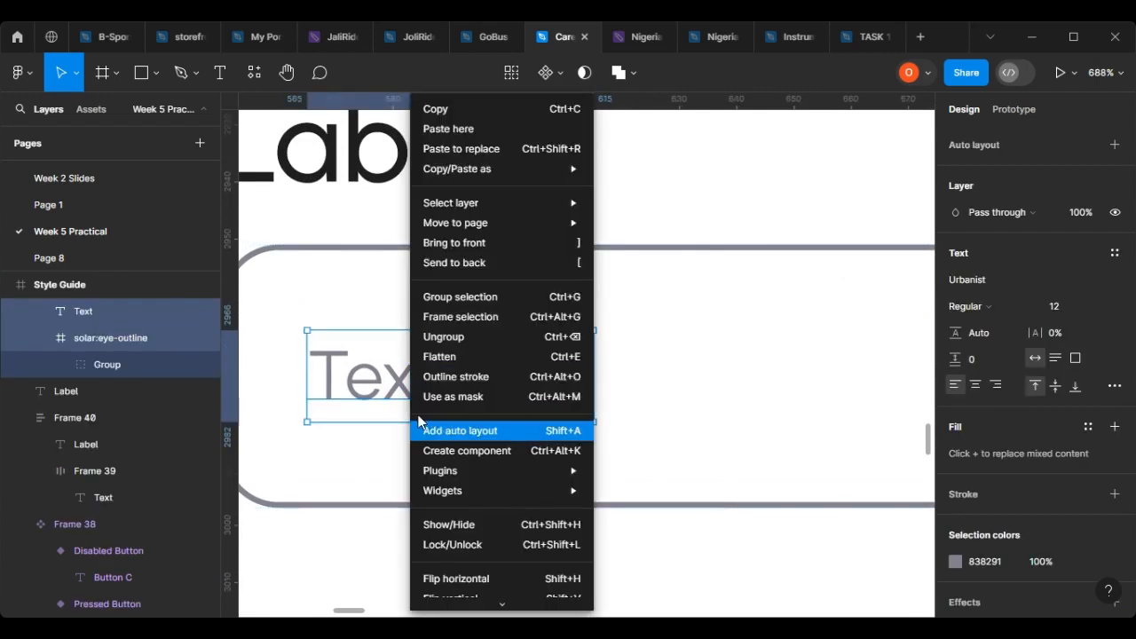
click(448, 432)
scroll(447, 383, down, 3)
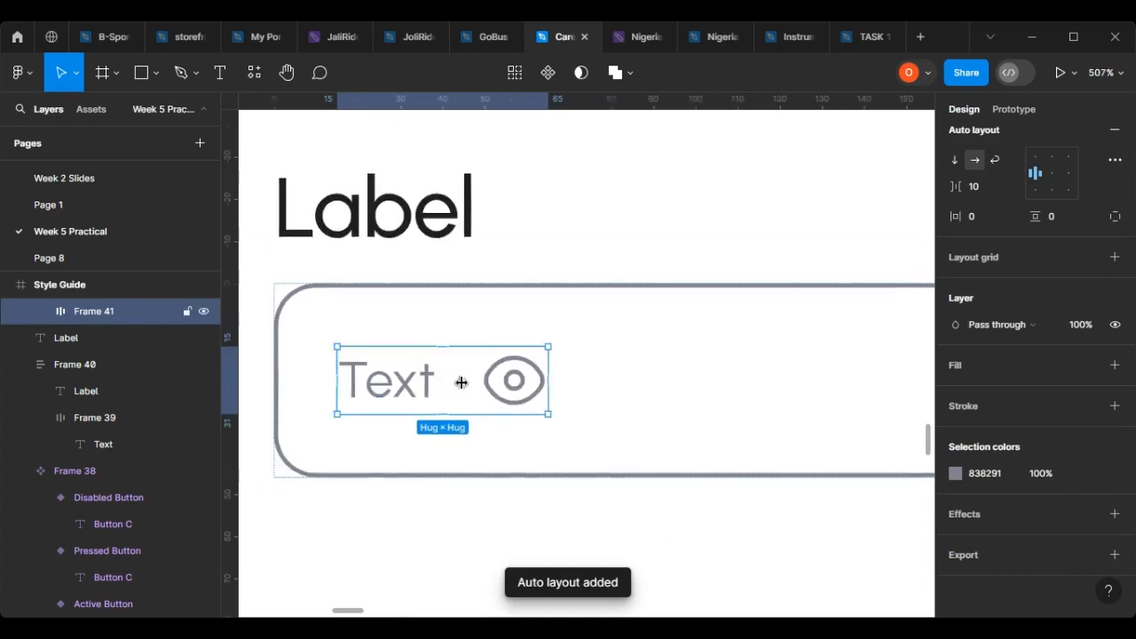
Increase the nested auto layout's horizontal spacing to 373 so the eye icon sits near the input's far end.
drag(469, 381, 720, 385)
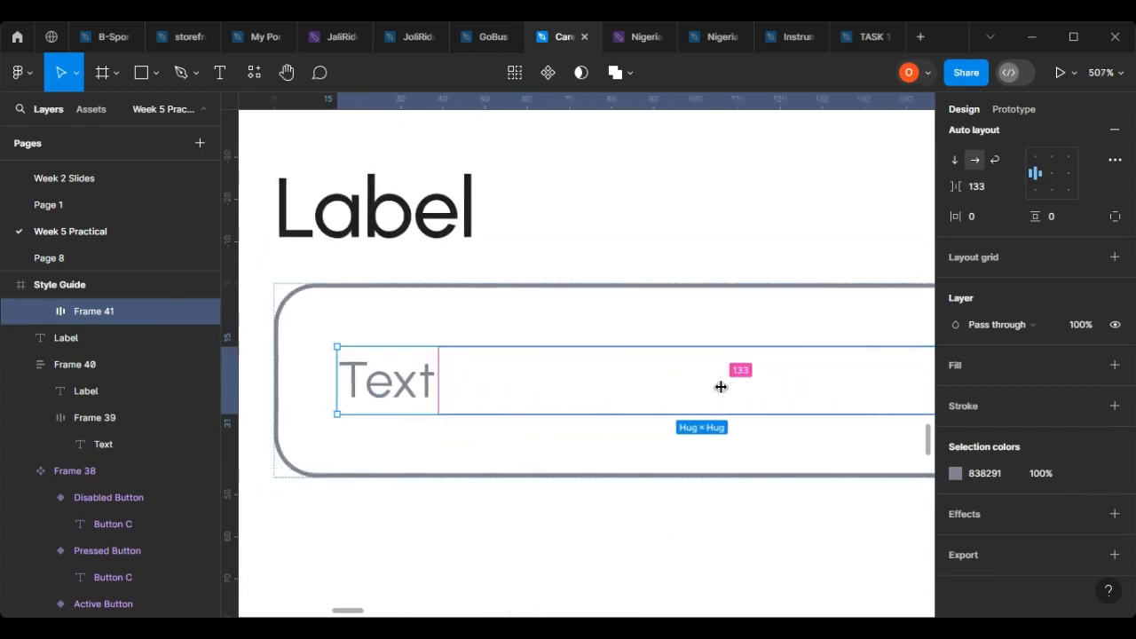
scroll(710, 388, down, 5)
scroll(690, 391, right, 3)
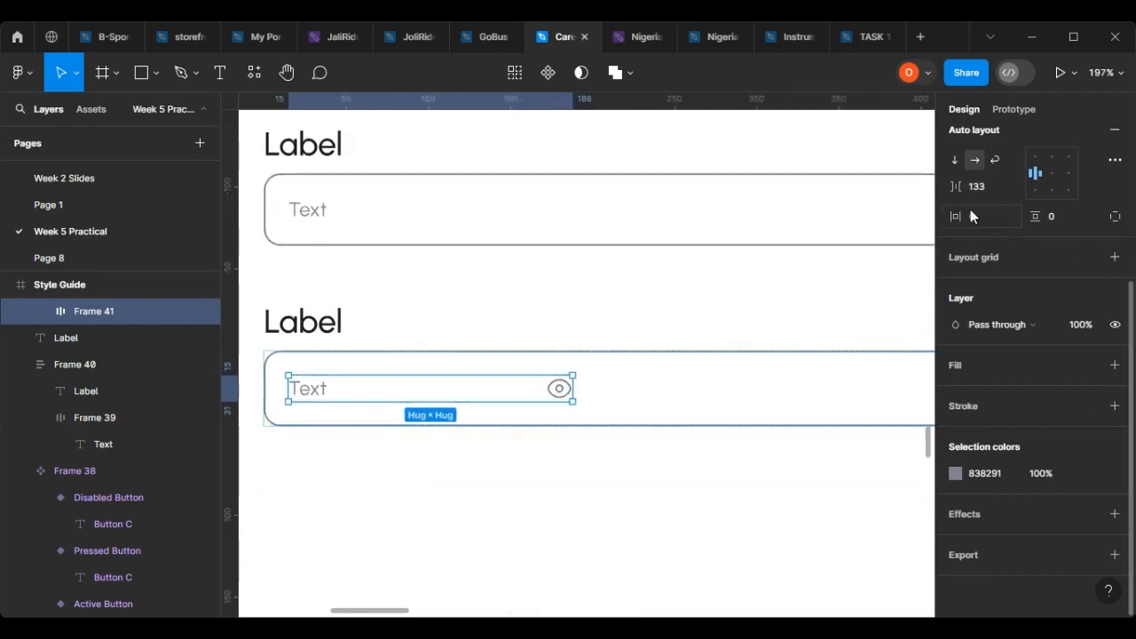
drag(956, 187, 1056, 193)
scroll(901, 241, right, 3)
drag(946, 187, 1123, 257)
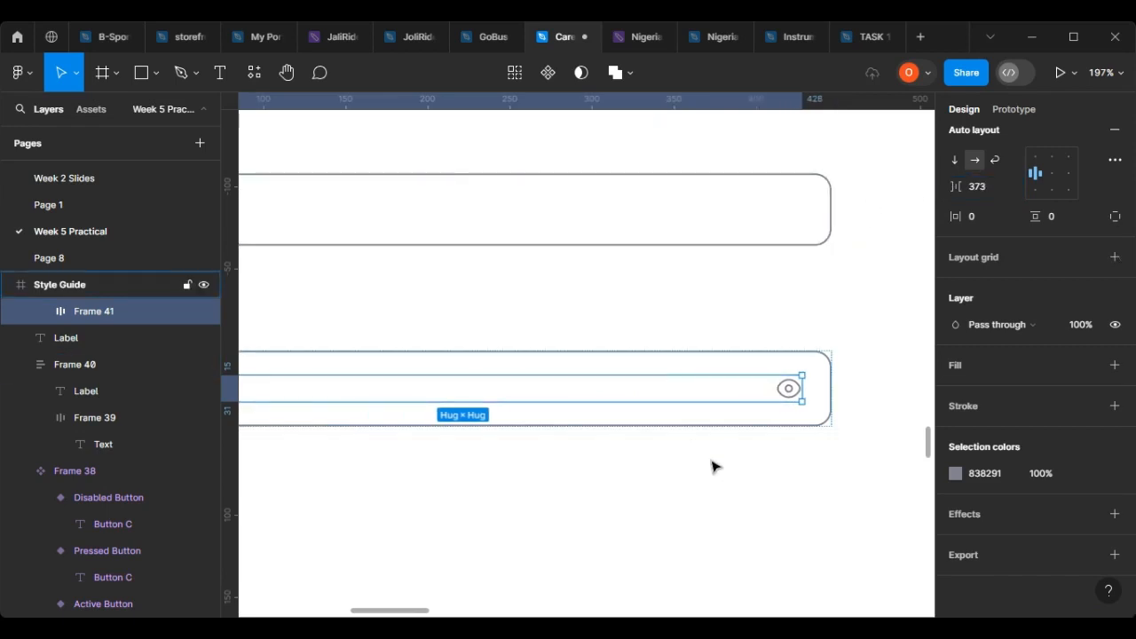
Select the lower input frame and centre its auto layout content.
scroll(716, 452, down, 3)
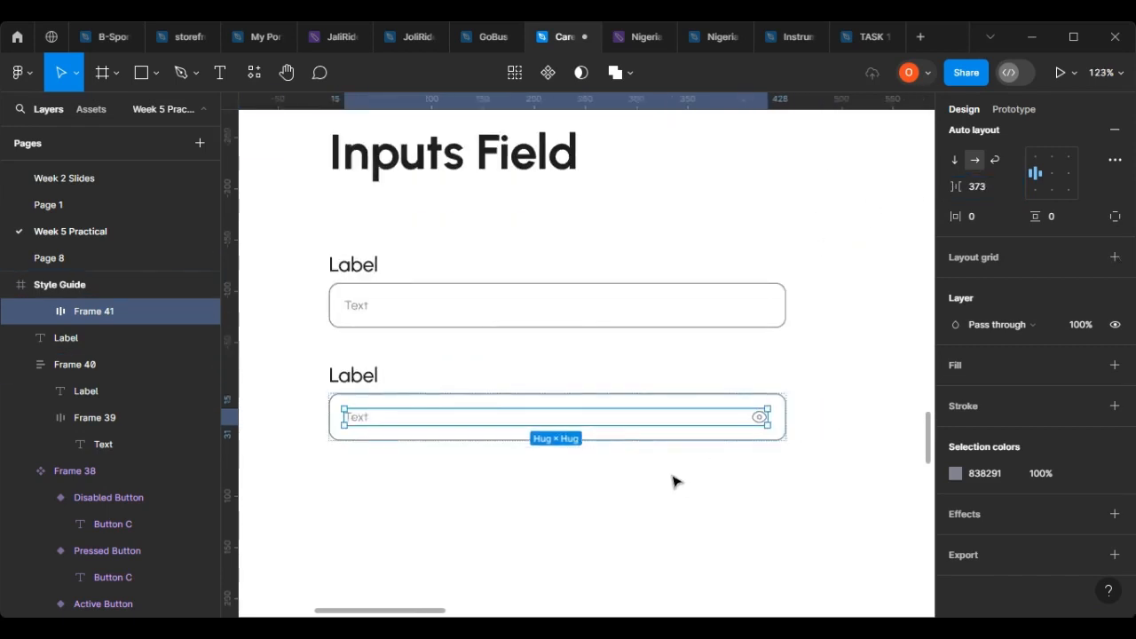
click(399, 400)
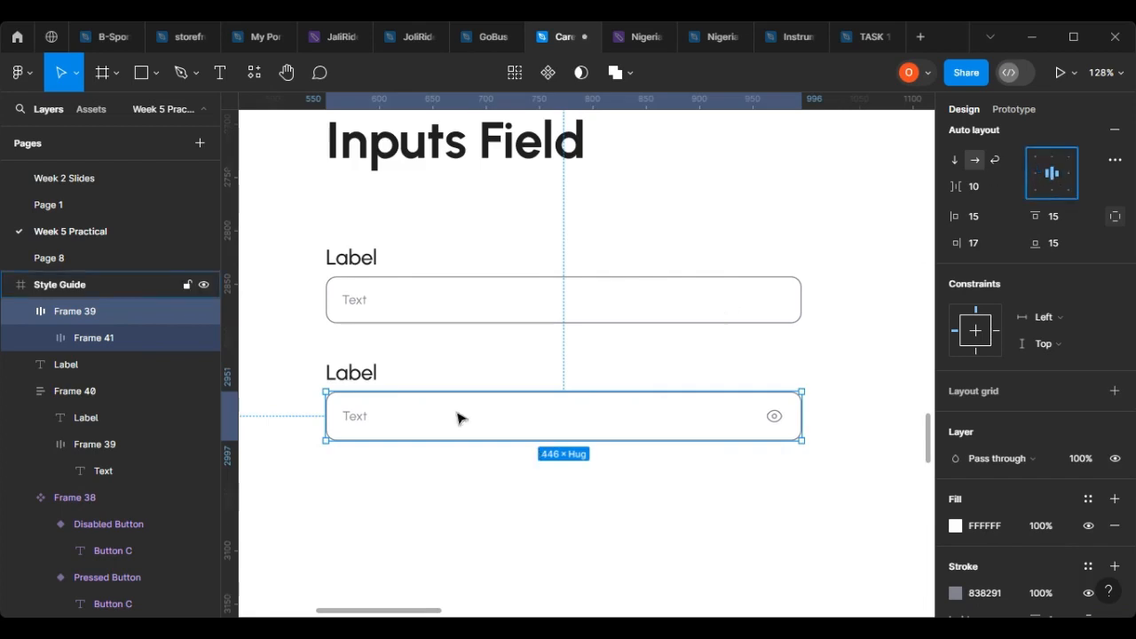
Reduce the padding beside the eye icon in the lower input to 15.
scroll(459, 416, up, 5)
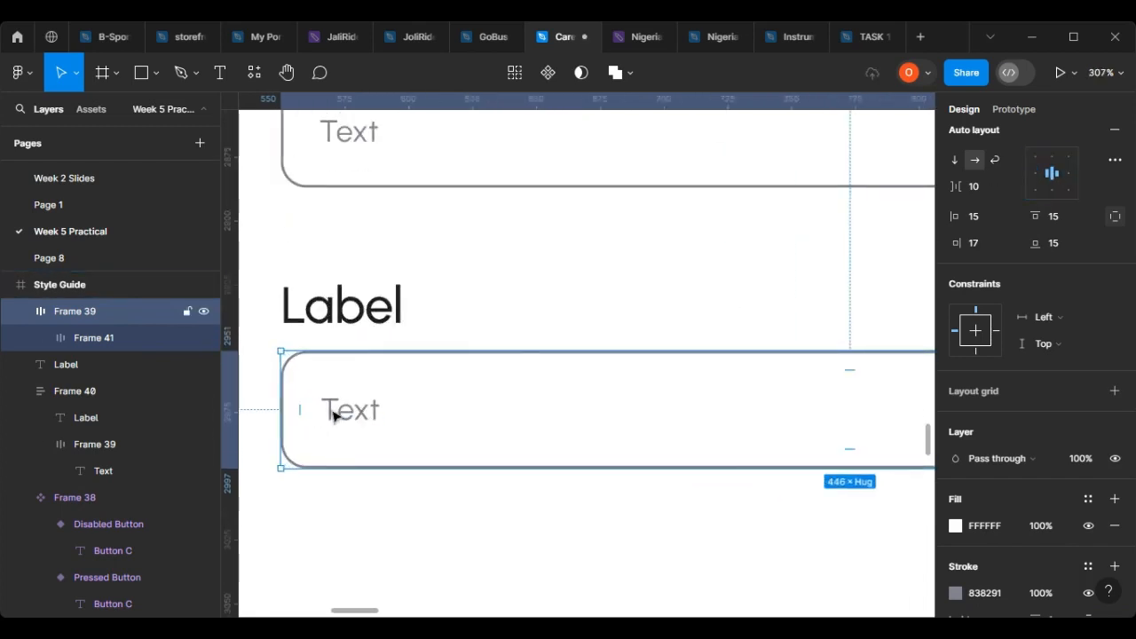
scroll(604, 390, right, 10)
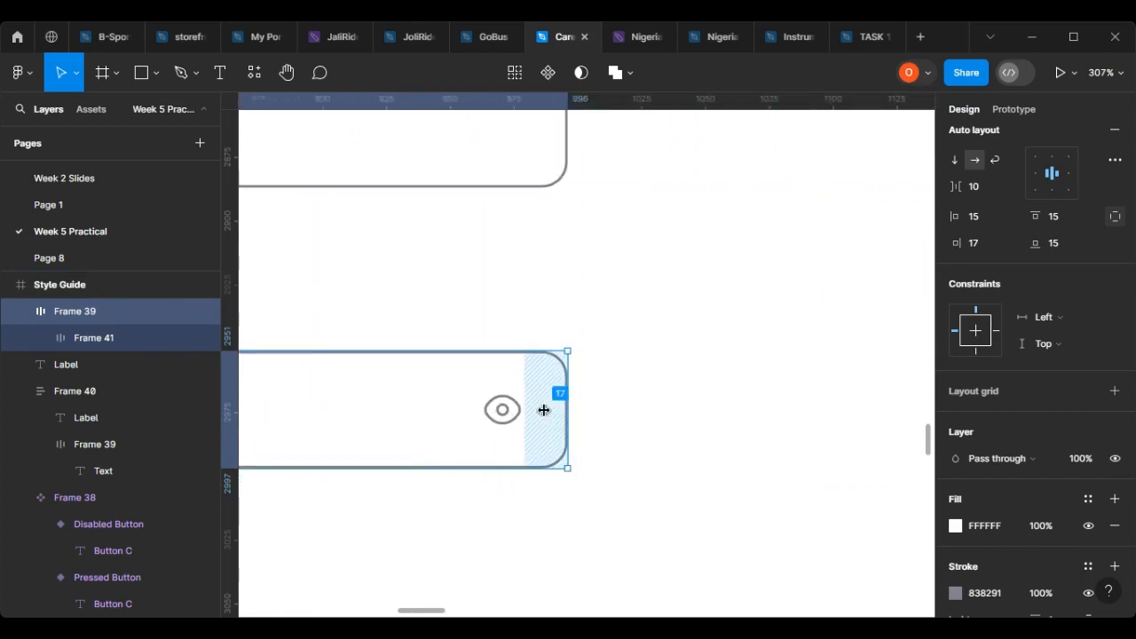
scroll(544, 418, up, 5)
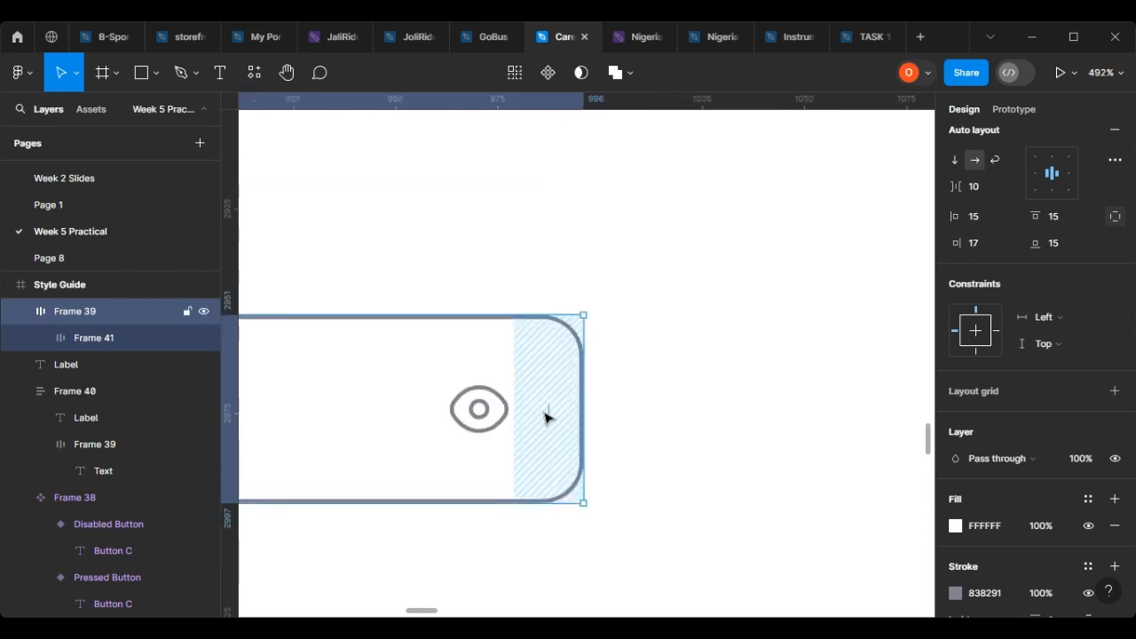
drag(545, 413, 563, 405)
scroll(797, 401, down, 5)
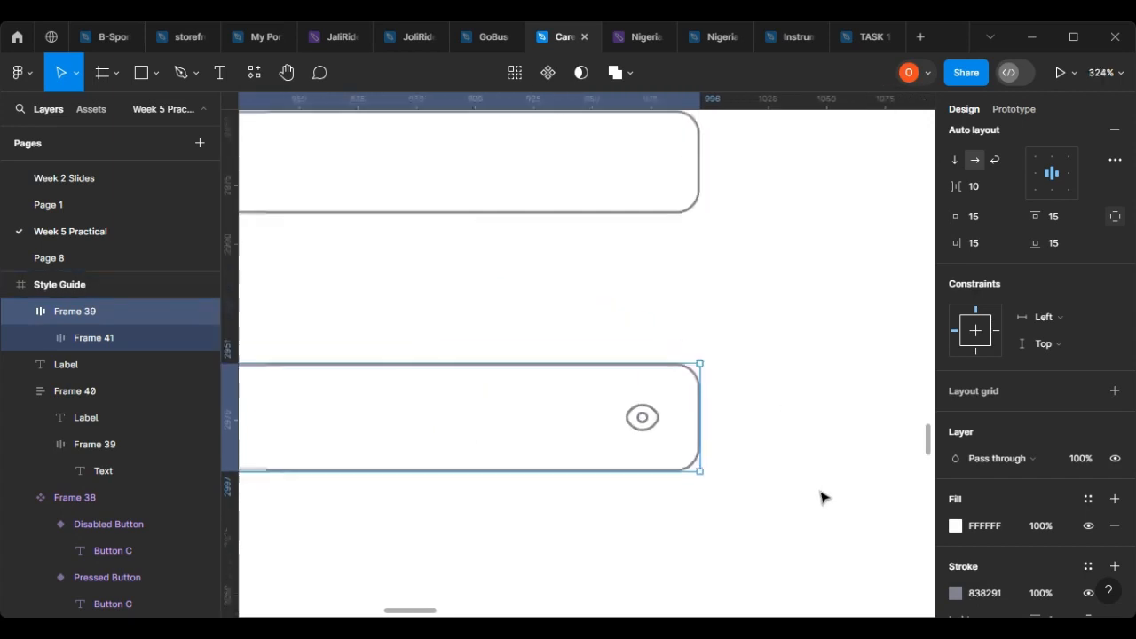
scroll(675, 414, up, 5)
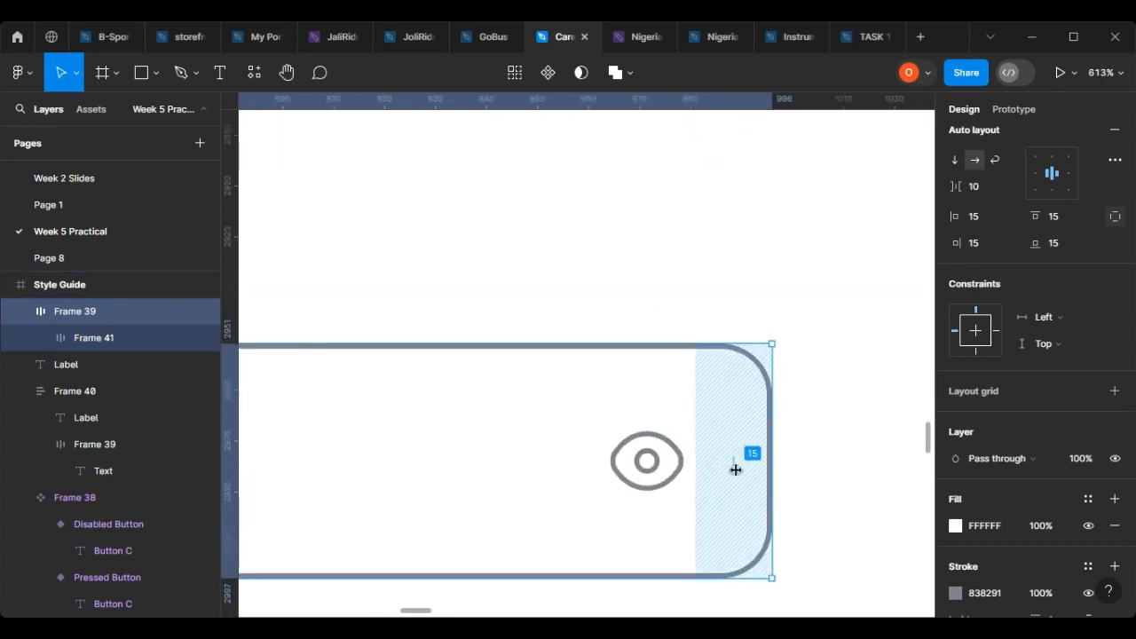
scroll(742, 531, down, 6)
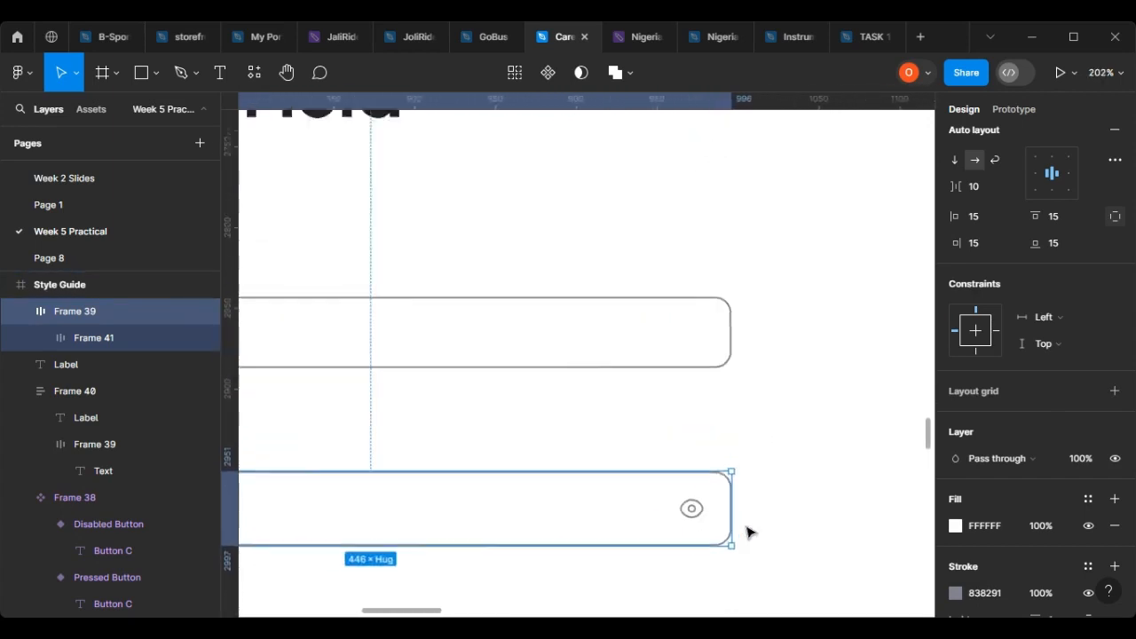
Examine the lower input's padding and how its Text placeholder lines up with the upper input's.
click(710, 555)
scroll(710, 555, up, 2)
click(717, 506)
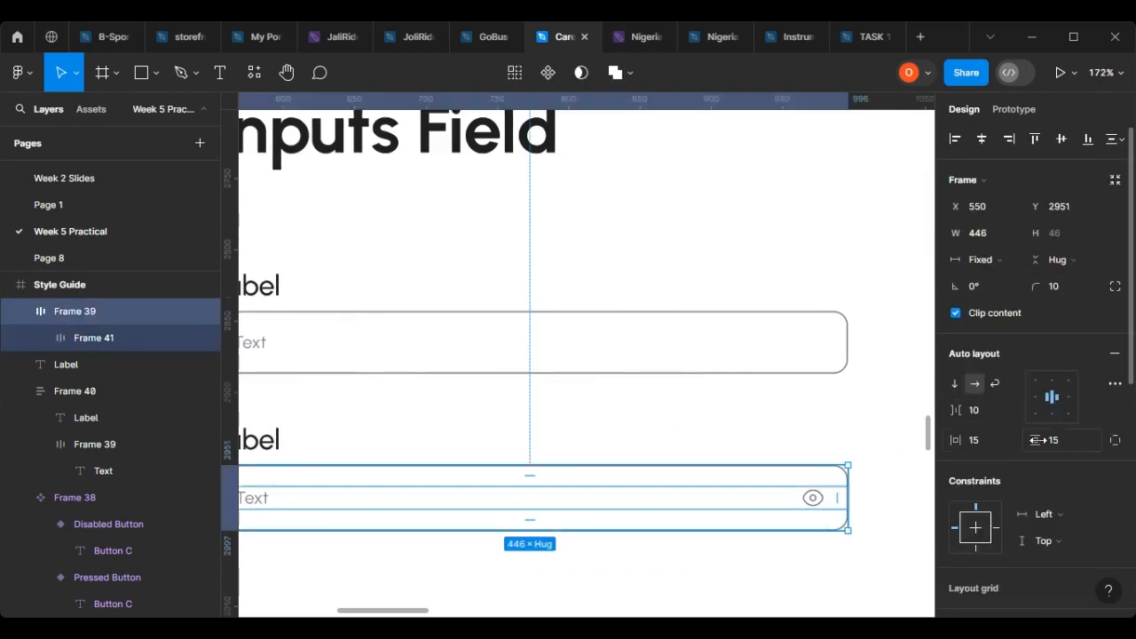
scroll(858, 435, down, 2)
scroll(350, 493, up, 4)
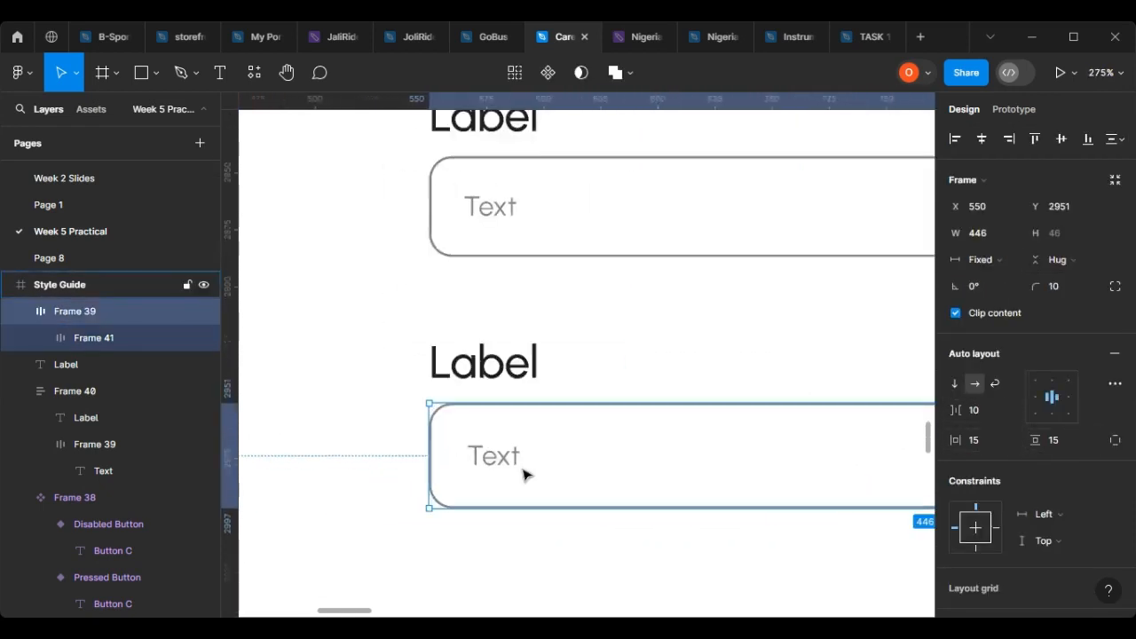
scroll(373, 446, down, 3)
click(495, 510)
scroll(461, 480, down, 2)
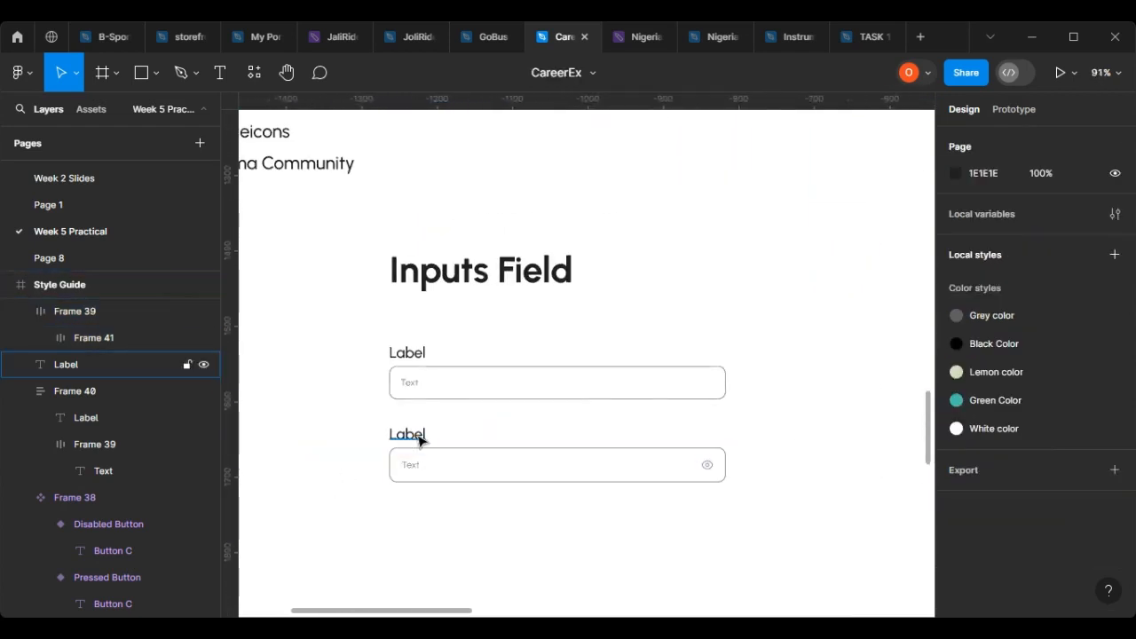
Wrap the lower Label and its eye-icon input in a single vertical auto layout frame, undoing the surplus outer wraps.
scroll(390, 439, up, 3)
drag(365, 407, 830, 515)
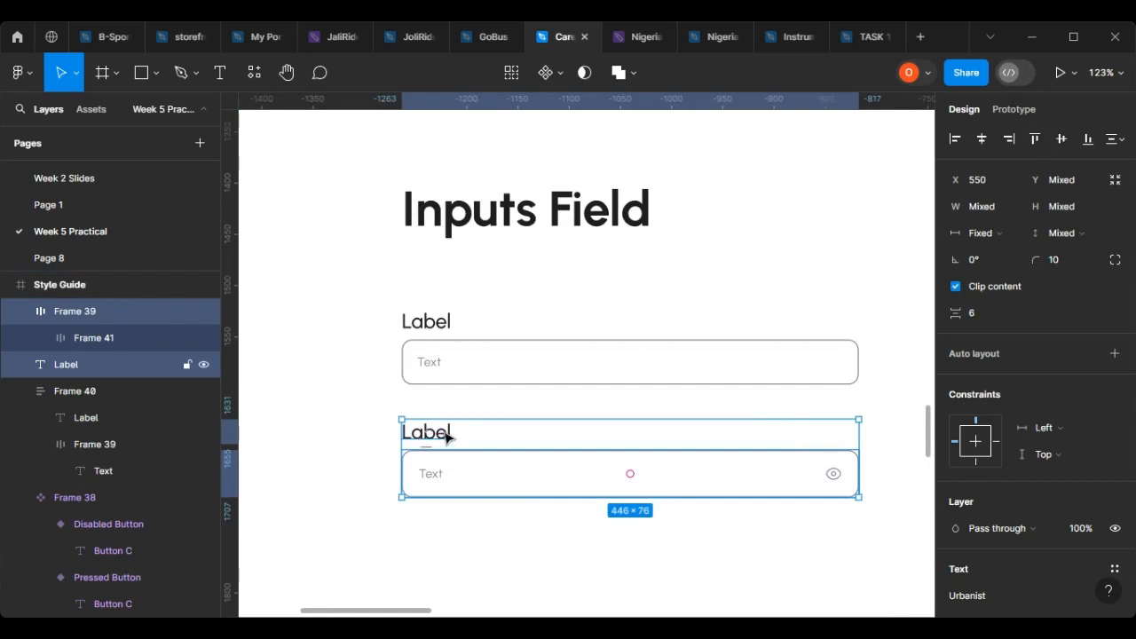
key(shift+a)
scroll(531, 432, up, 4)
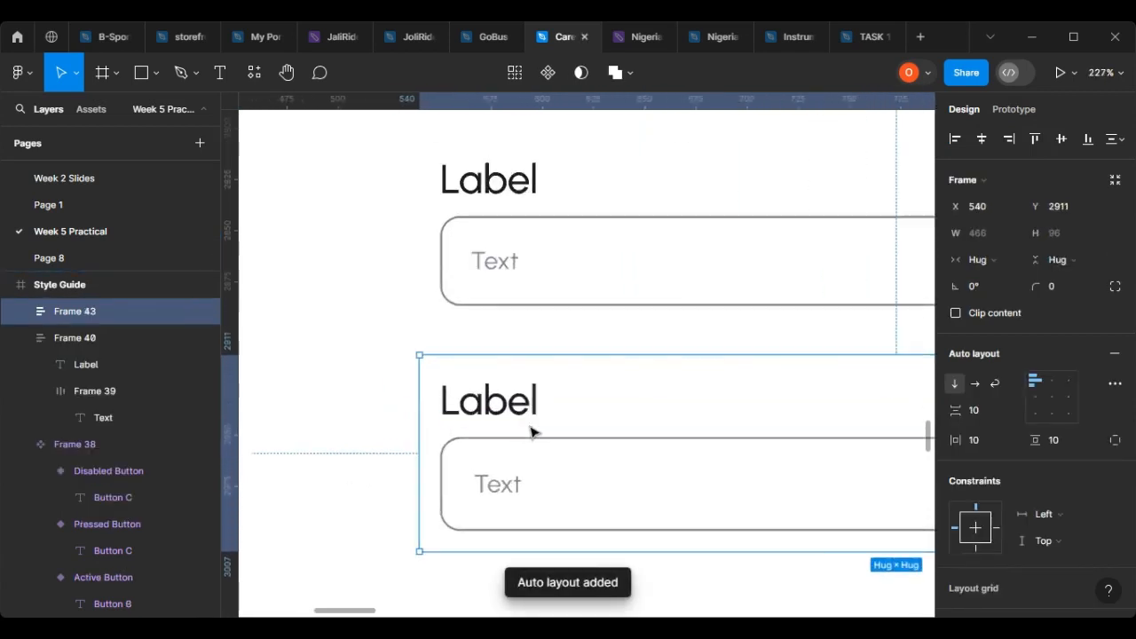
scroll(531, 431, up, 2)
key(ctrl+z)
key(shift+a)
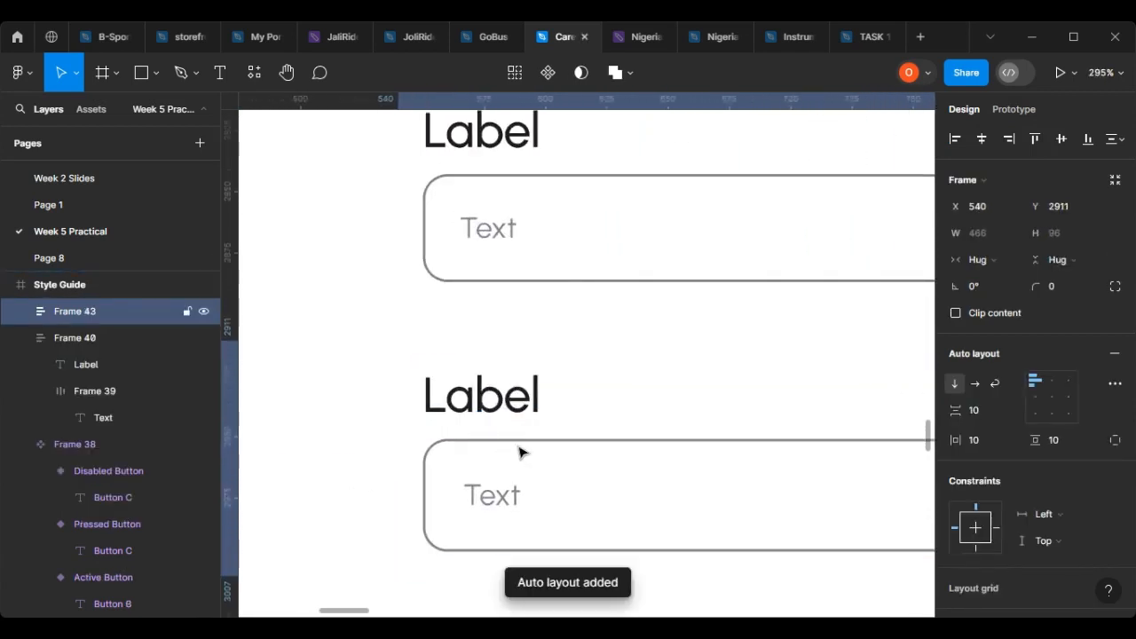
key(ctrl+z)
scroll(444, 458, down, 6)
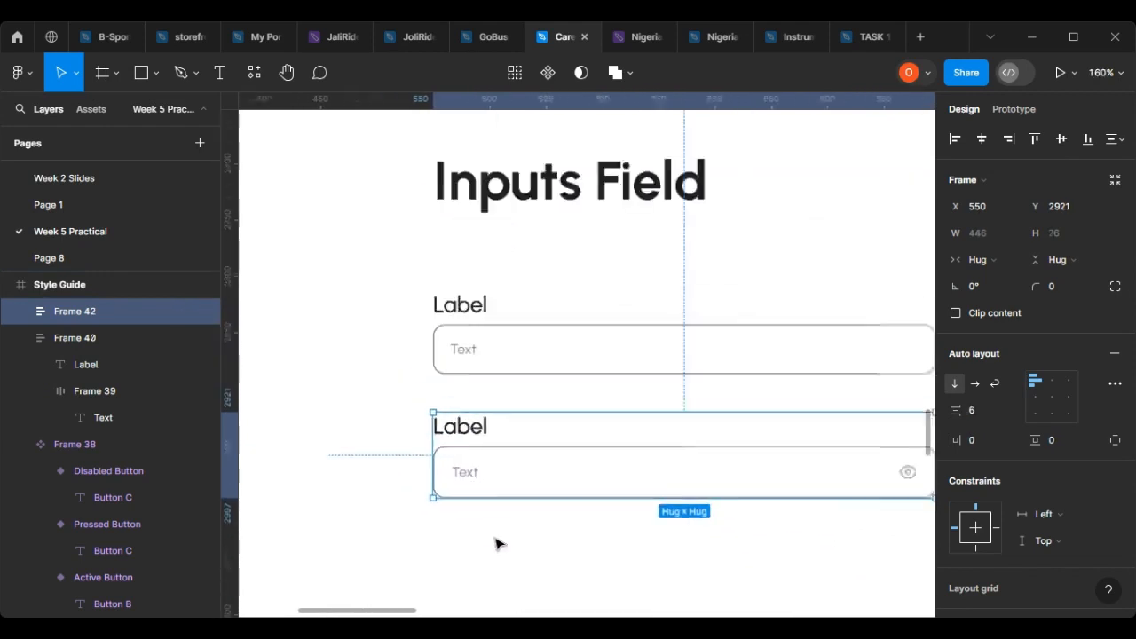
click(499, 541)
click(507, 459)
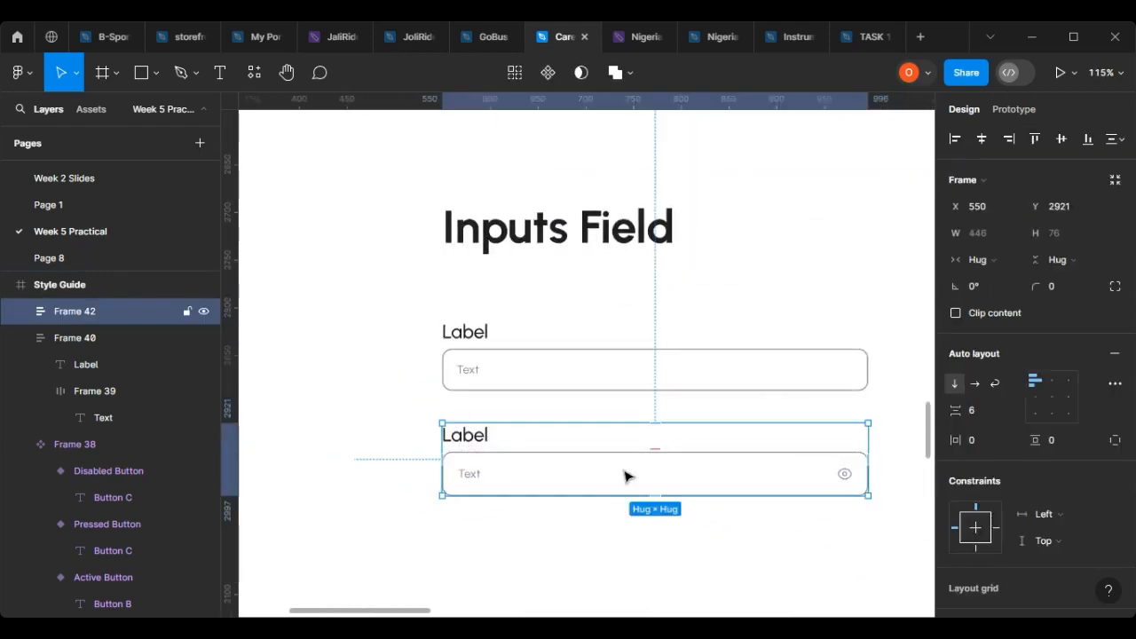
scroll(471, 466, up, 5)
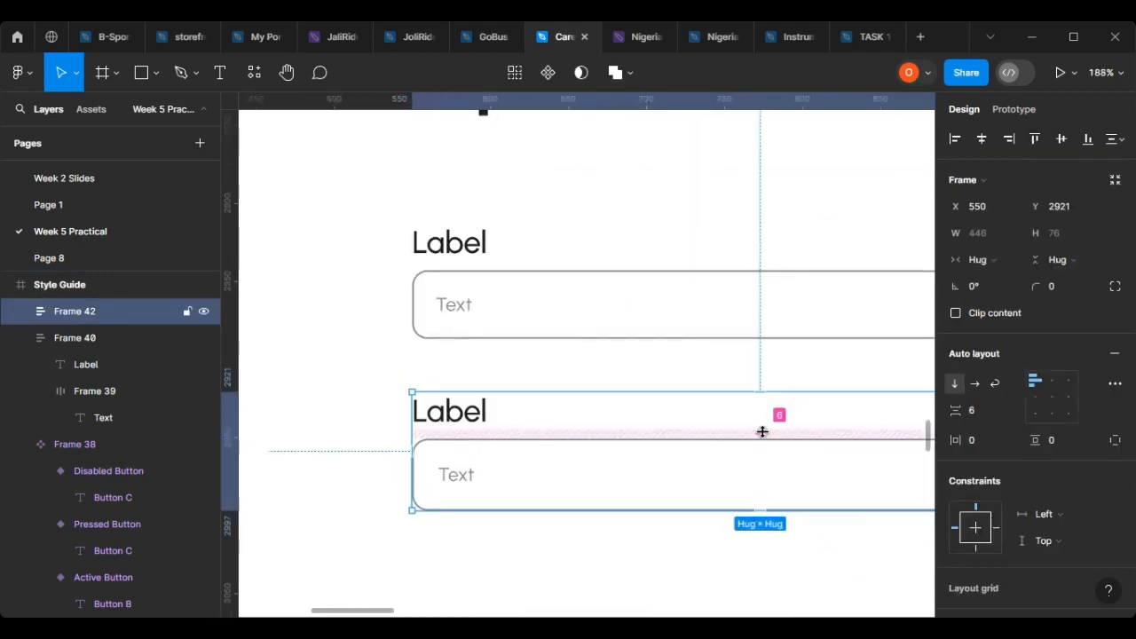
Duplicate the plain labelled input to 34 px below the eye-icon input, aligned with the fields above.
scroll(532, 381, down, 6)
click(534, 368)
alt+drag(542, 357, 550, 539)
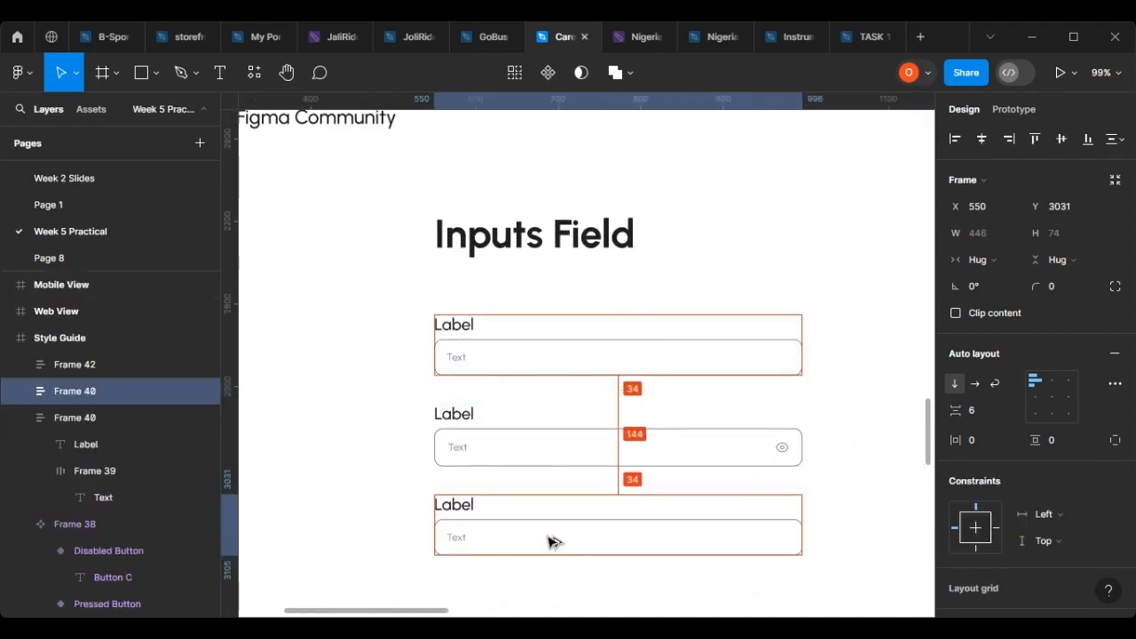
Remove the auto layout from the third labelled field and ungroup its frame into a separate Label and input.
scroll(417, 494, up, 5)
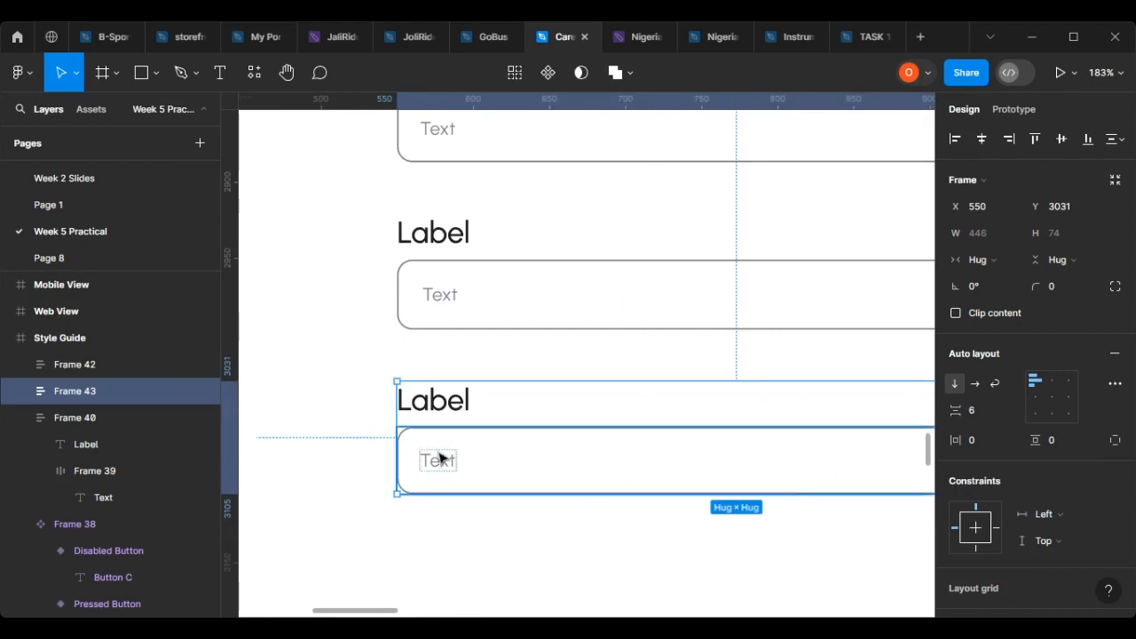
scroll(439, 454, up, 3)
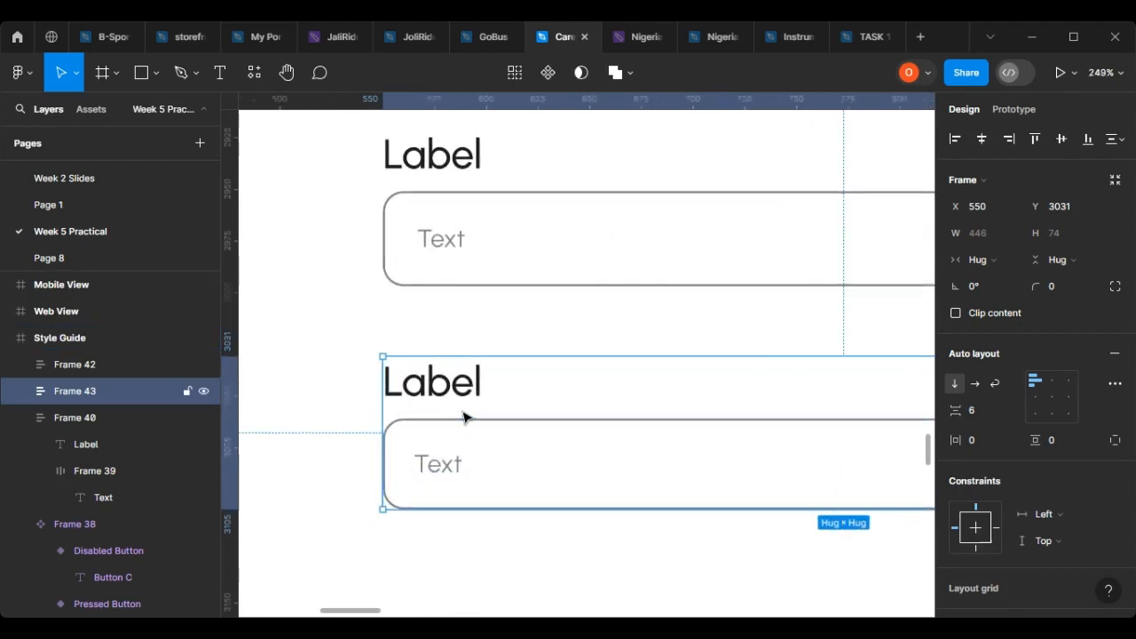
right_click(464, 415)
click(476, 451)
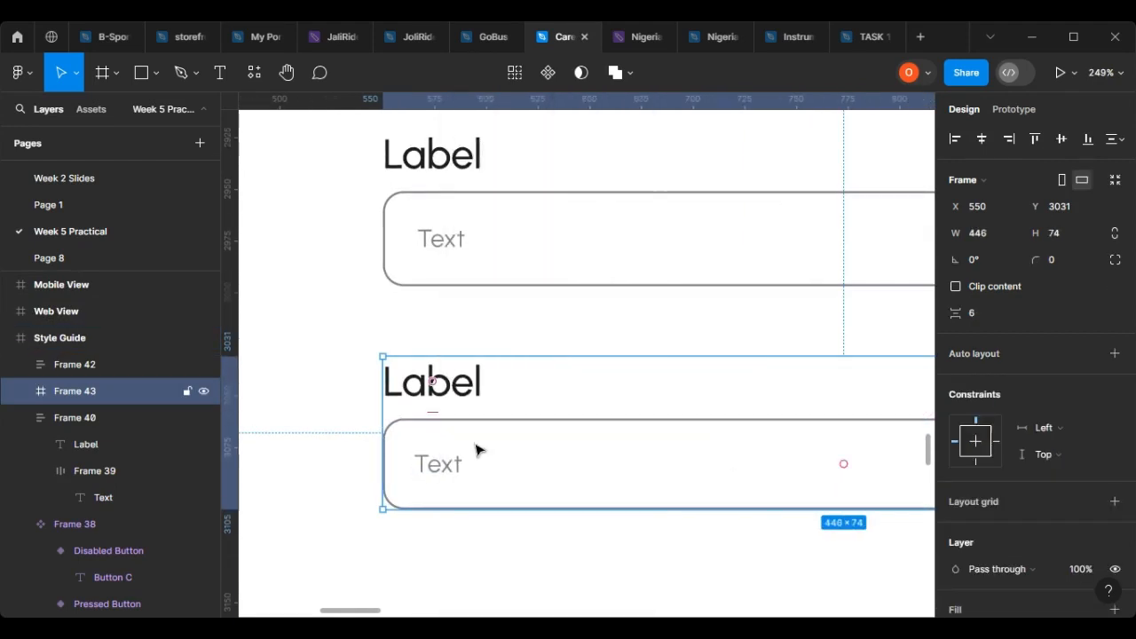
key(ctrl+shift+g)
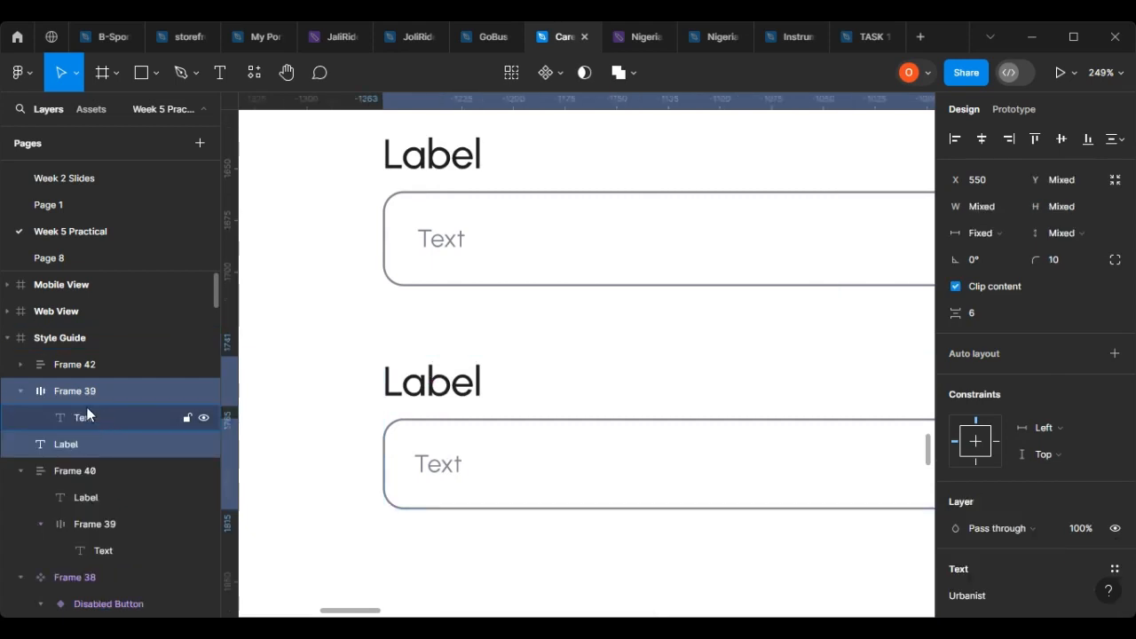
scroll(312, 457, down, 2)
click(254, 457)
scroll(340, 355, down, 3)
scroll(336, 463, up, 3)
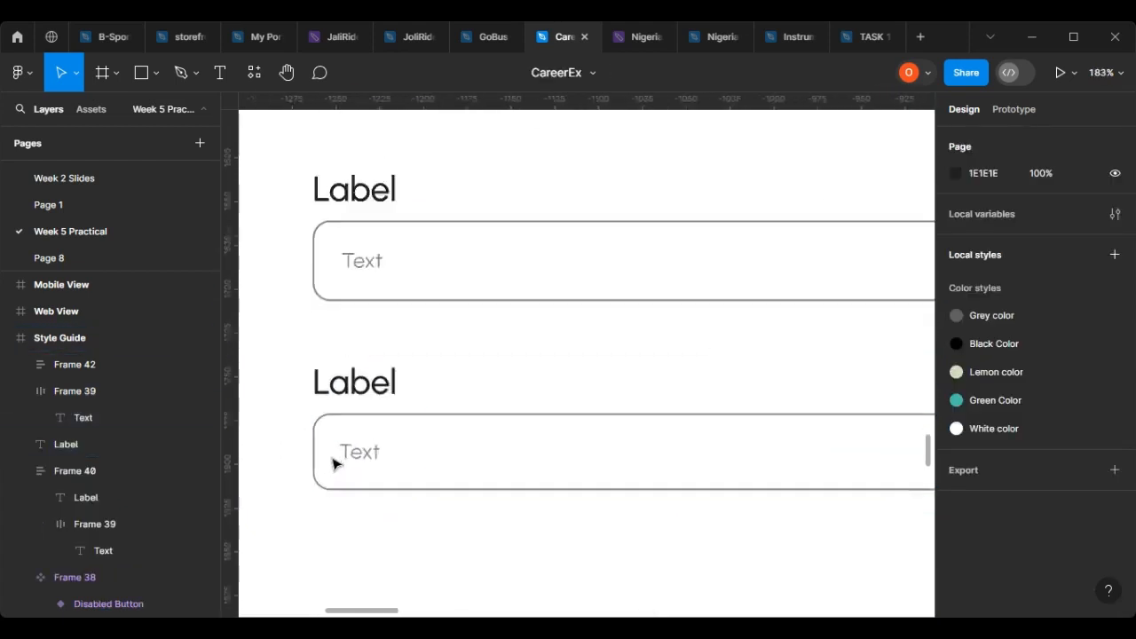
Place a copy of the third input's Text placeholder just beneath that input's outline.
click(373, 459)
click(373, 460)
scroll(372, 463, left, 1)
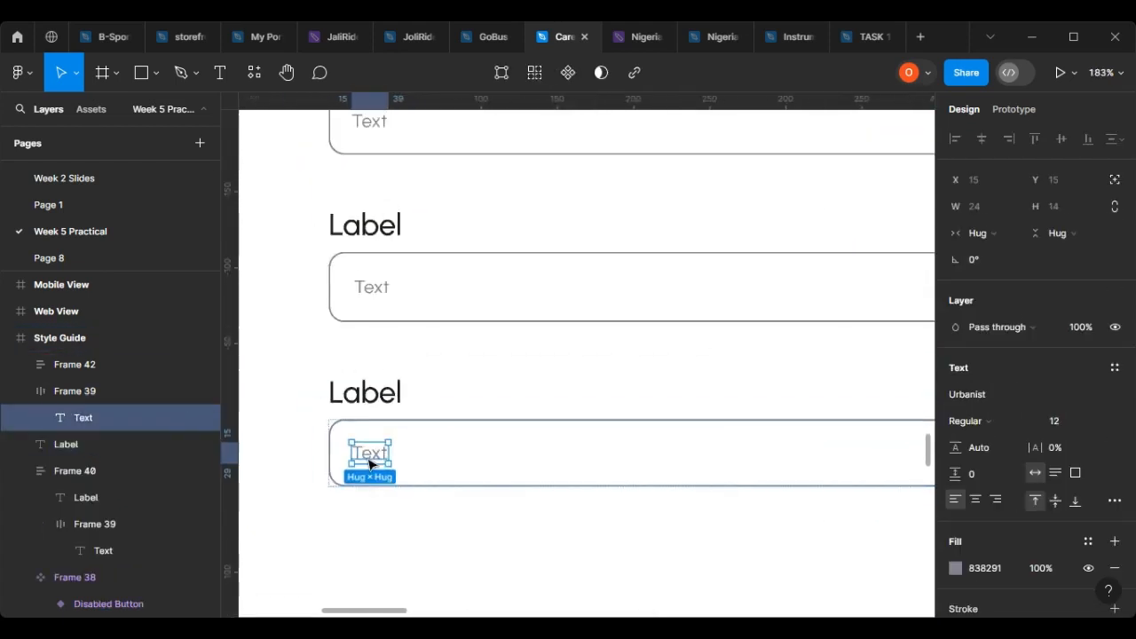
drag(375, 461, 358, 510)
scroll(357, 509, up, 5)
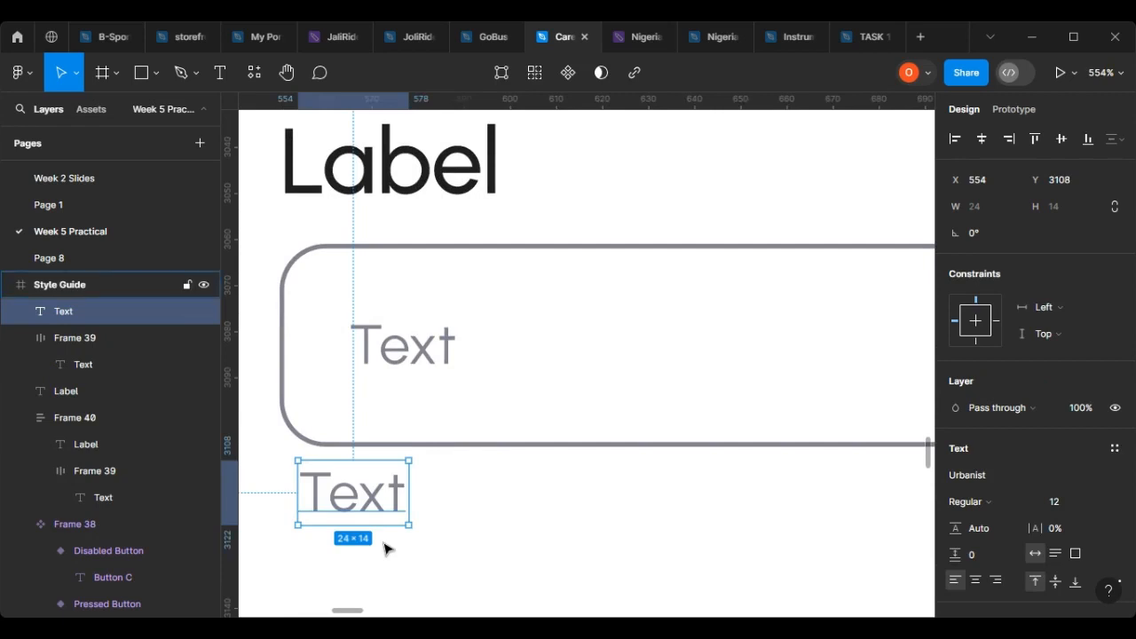
Change the wording of the copied text beneath the third input to "Success!".
key(Return)
key(Escape)
key(r)
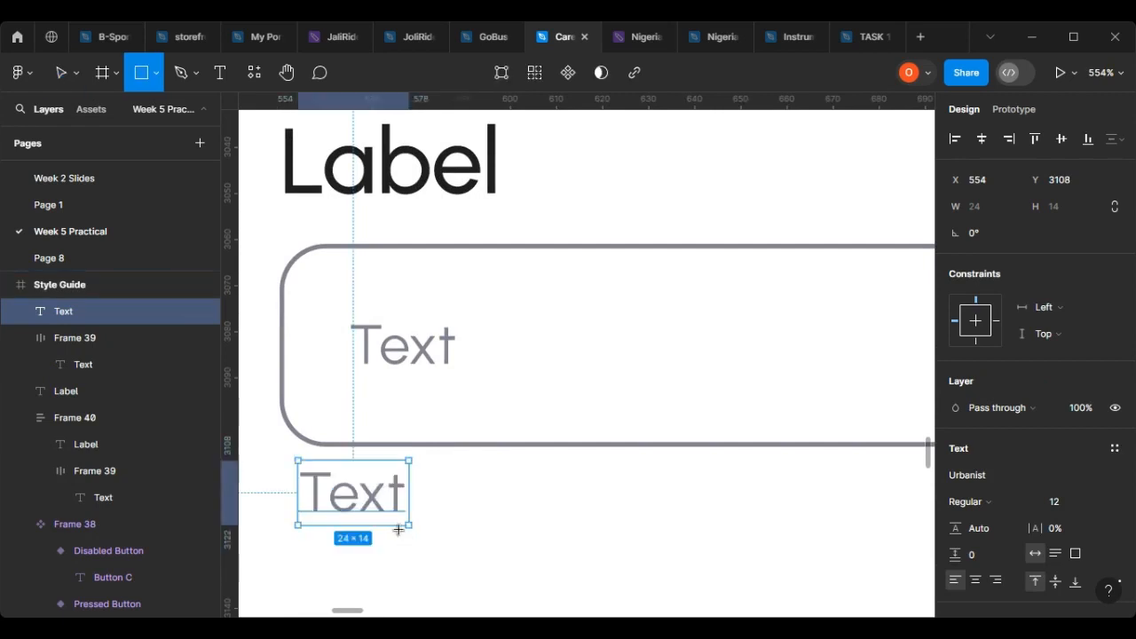
click(59, 71)
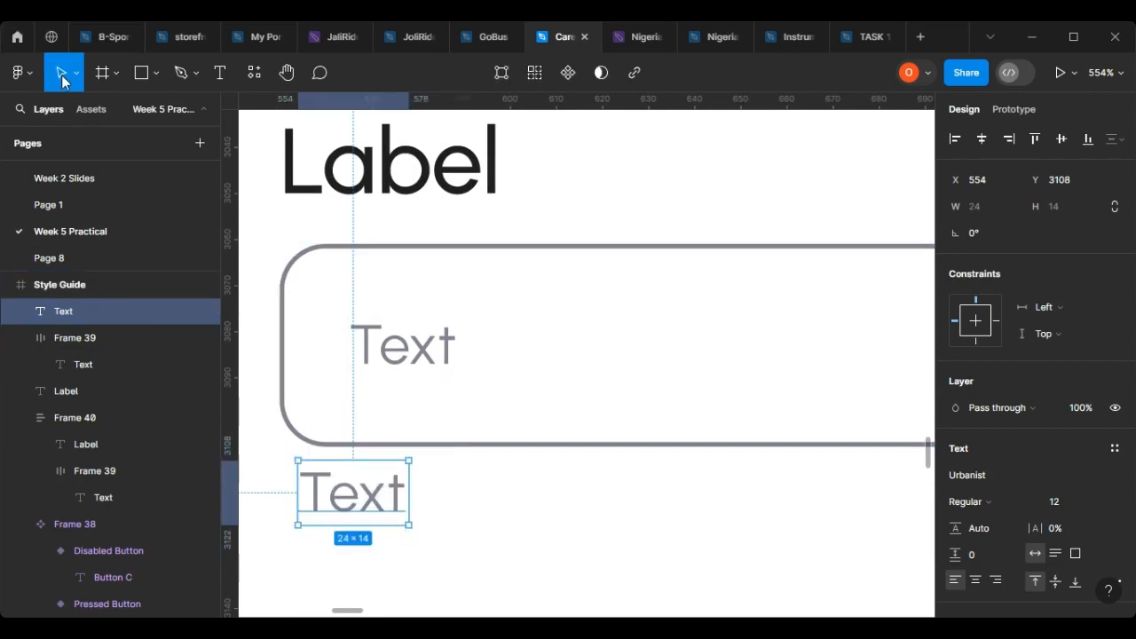
double_click(379, 505)
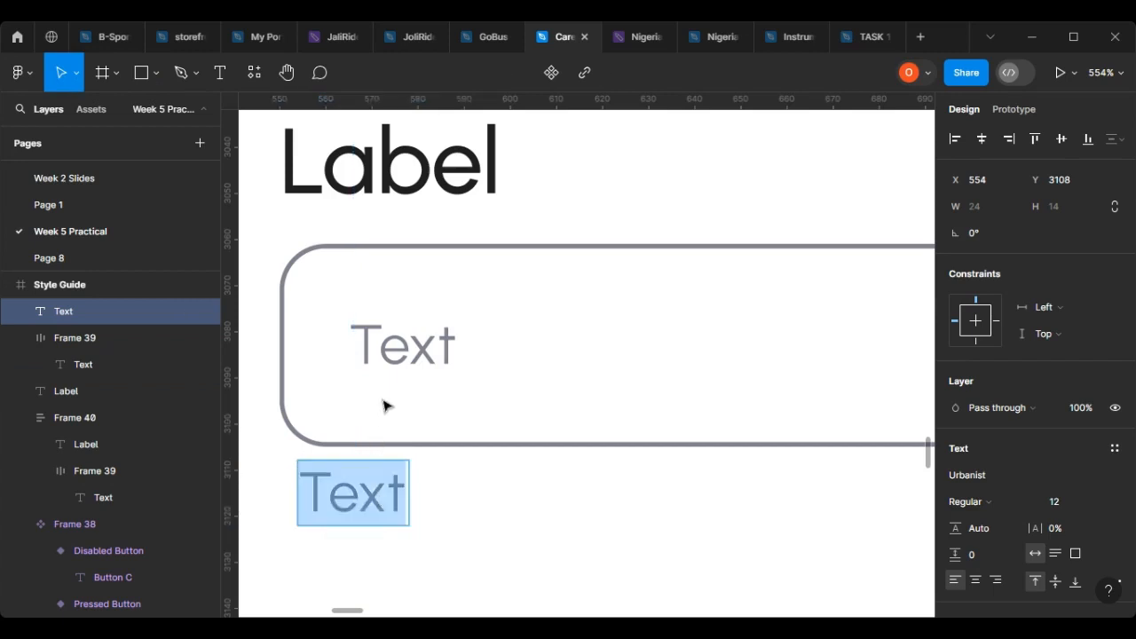
text(Su)
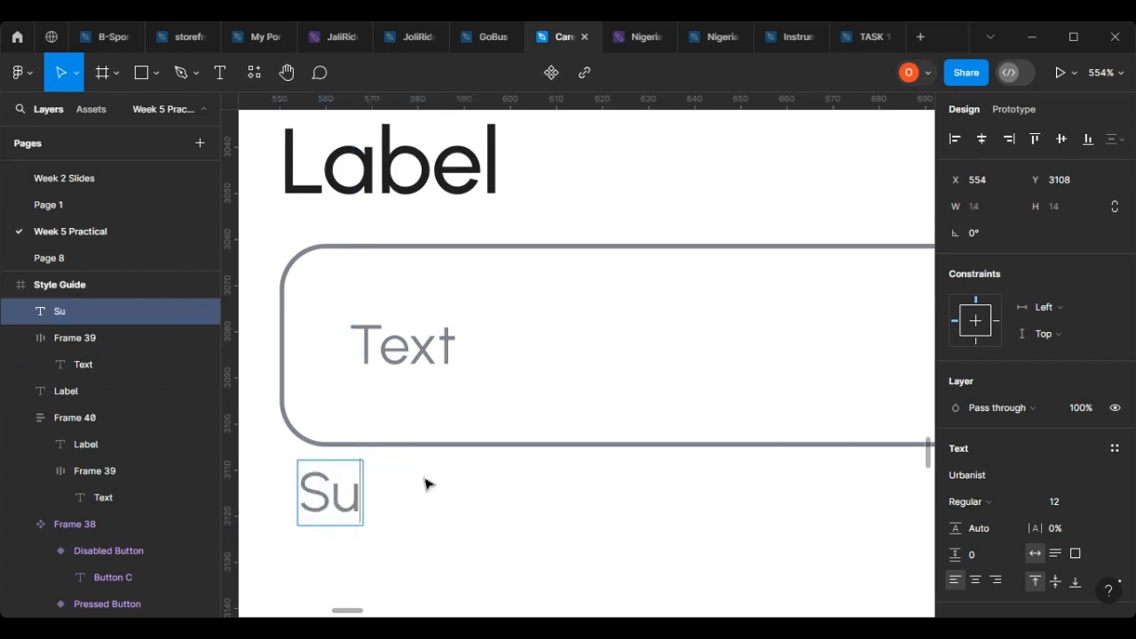
text(ccess)
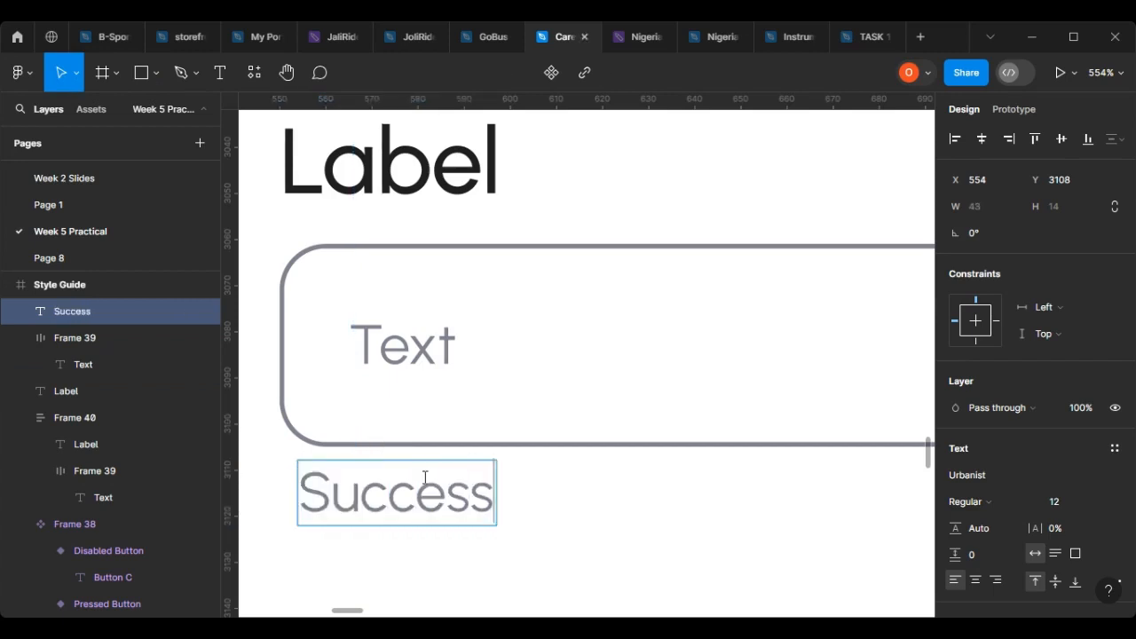
key(Escape)
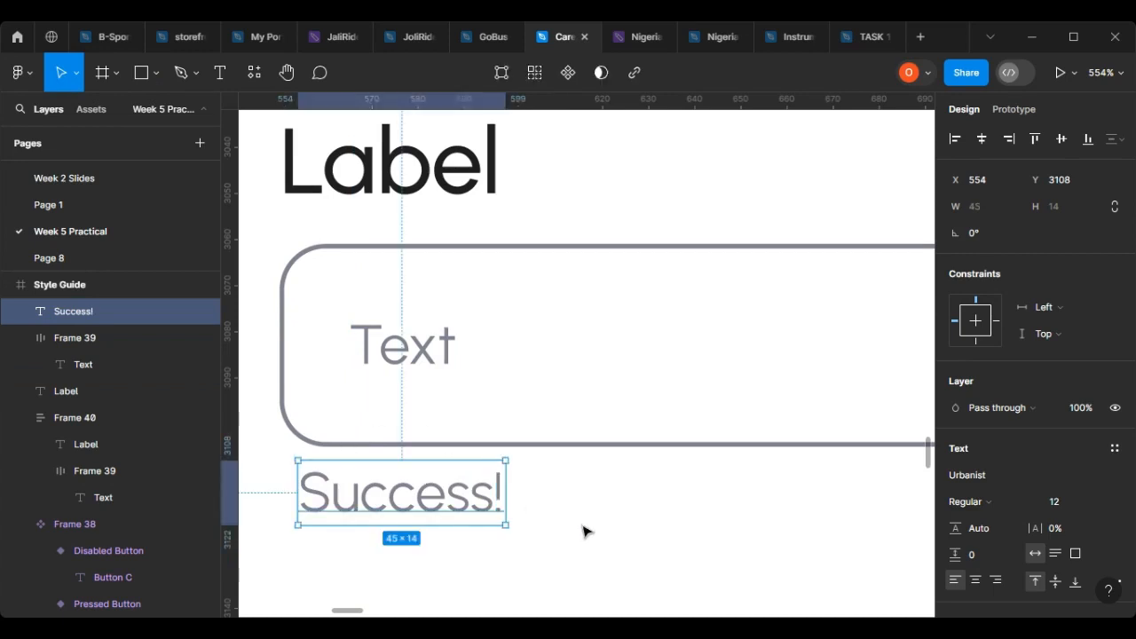
Set the Success! text to font size 10 and nudge it up closer to the input, at Y 3107.
scroll(817, 488, down, 3)
scroll(497, 508, up, 5)
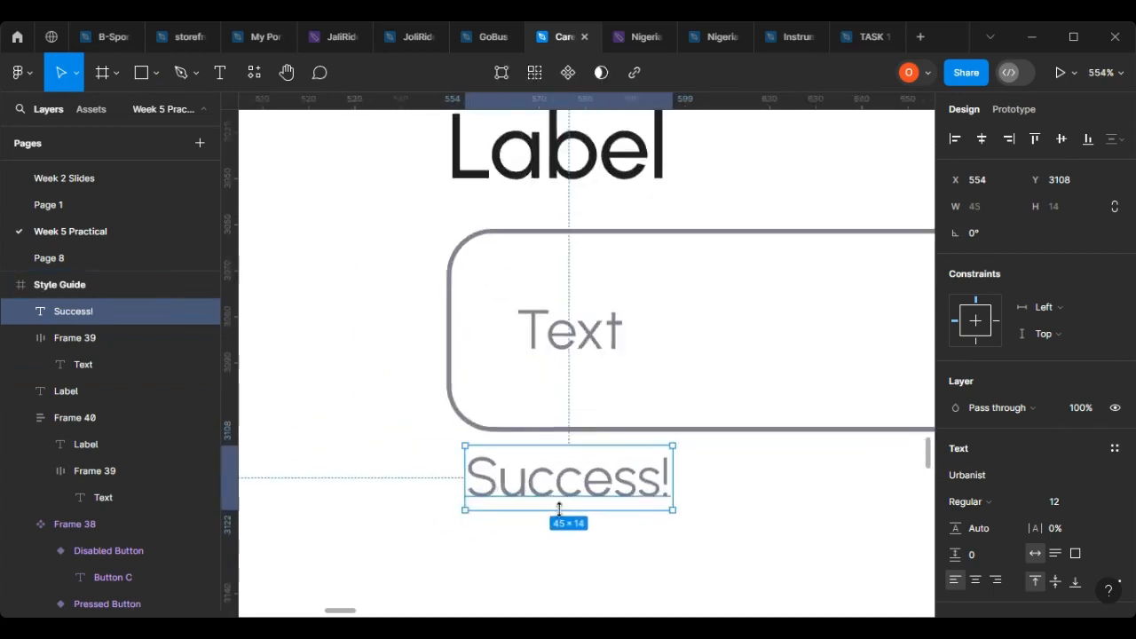
click(1106, 503)
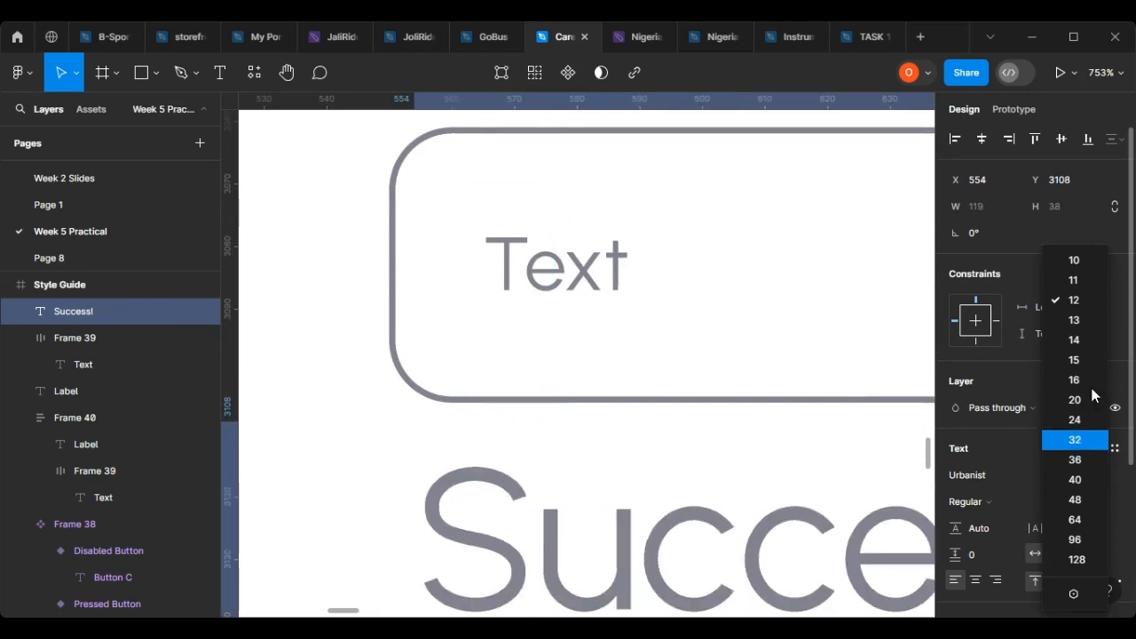
click(1074, 261)
drag(554, 475, 555, 469)
Review the input fields, heading styles and Color Palette swatches across the style guide.
scroll(504, 467, down, 9)
scroll(454, 480, down, 3)
scroll(738, 480, up, 8)
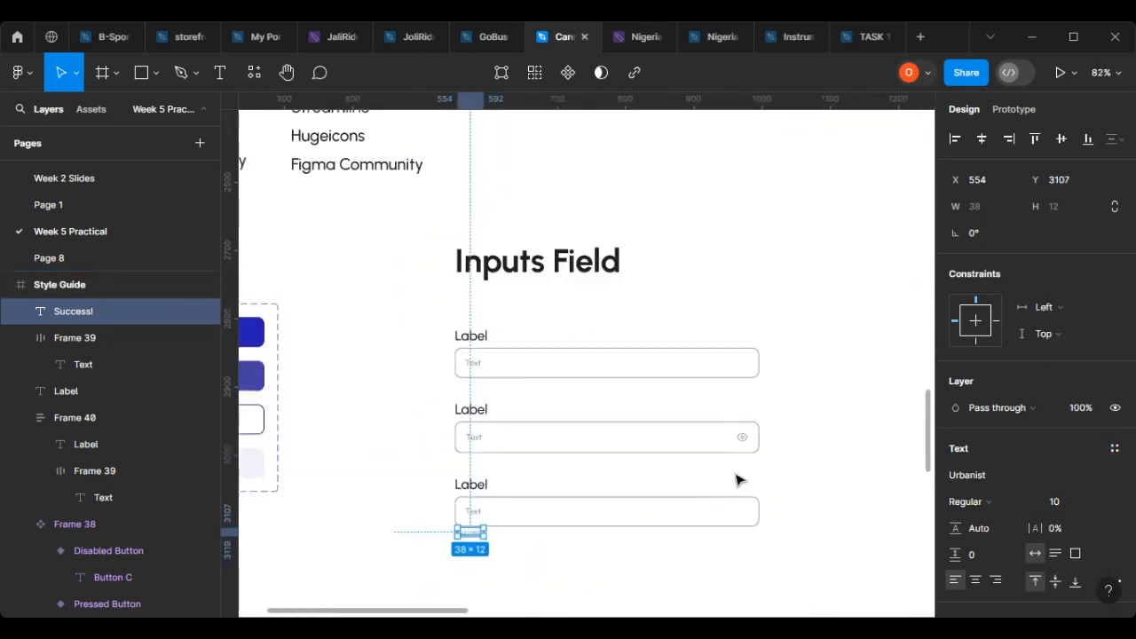
scroll(497, 435, down, 5)
scroll(586, 355, up, 1)
scroll(588, 322, up, 6)
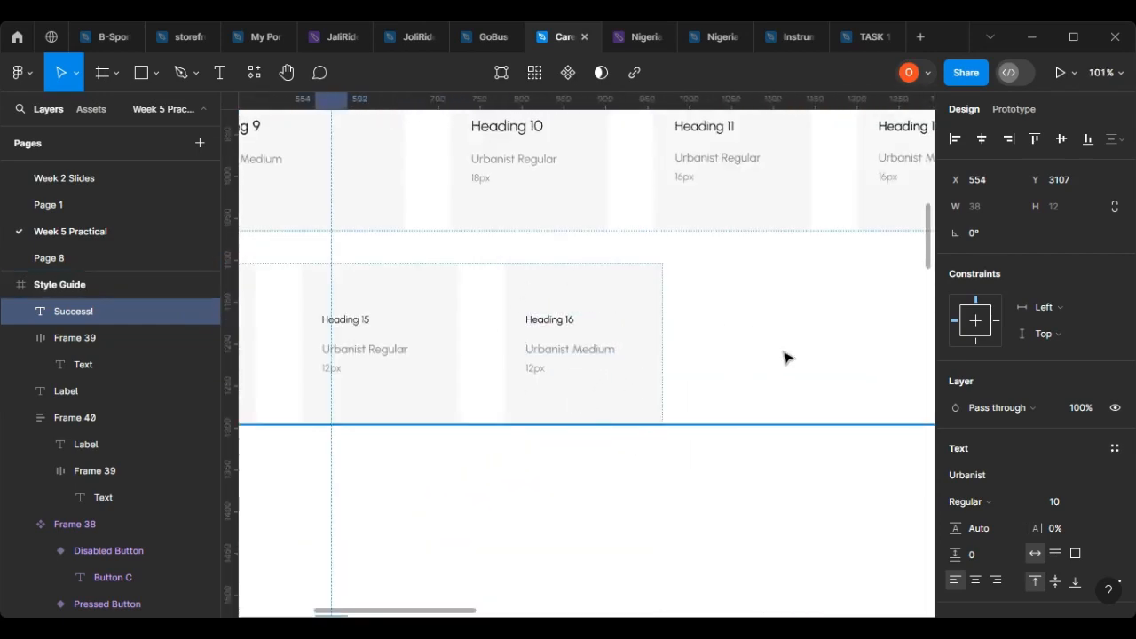
scroll(728, 364, down, 5)
scroll(637, 438, down, 6)
scroll(569, 550, up, 3)
scroll(565, 538, down, 3)
scroll(560, 390, up, 10)
scroll(554, 337, down, 5)
scroll(730, 406, up, 3)
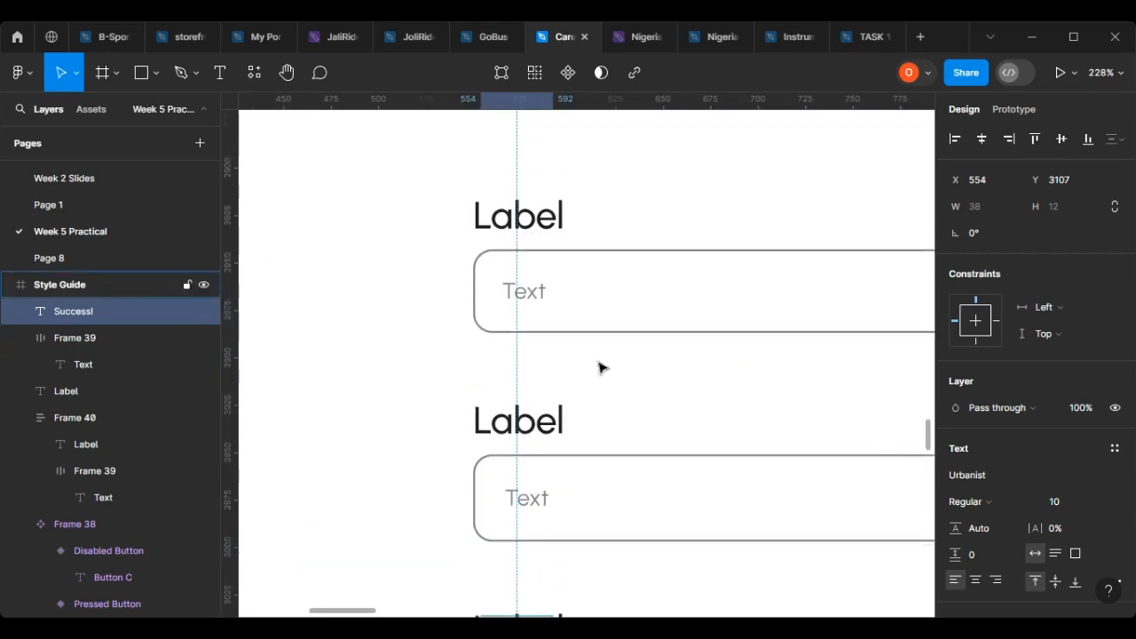
scroll(714, 368, down, 6)
scroll(742, 293, up, 4)
scroll(692, 267, up, 3)
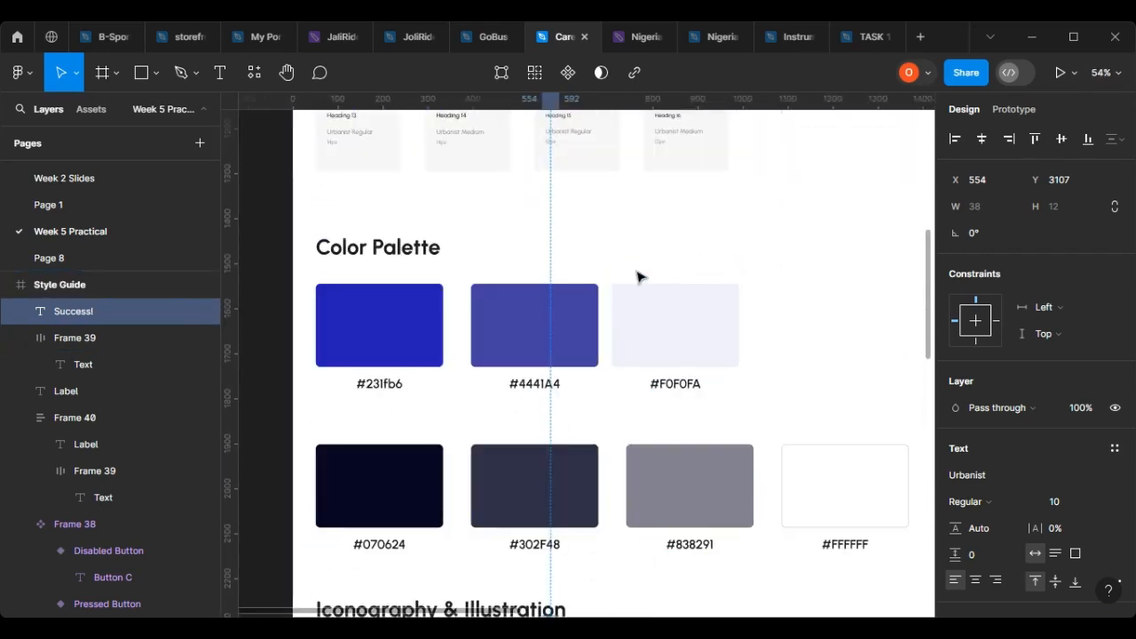
scroll(657, 360, down, 7)
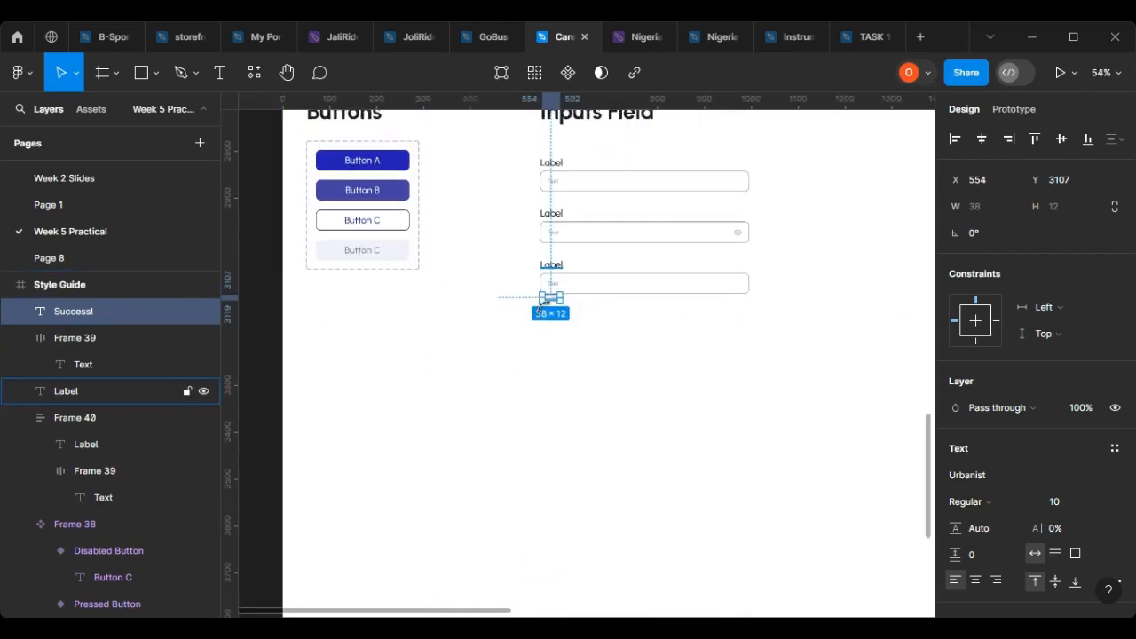
scroll(542, 266, up, 5)
scroll(822, 388, up, 5)
scroll(832, 223, up, 10)
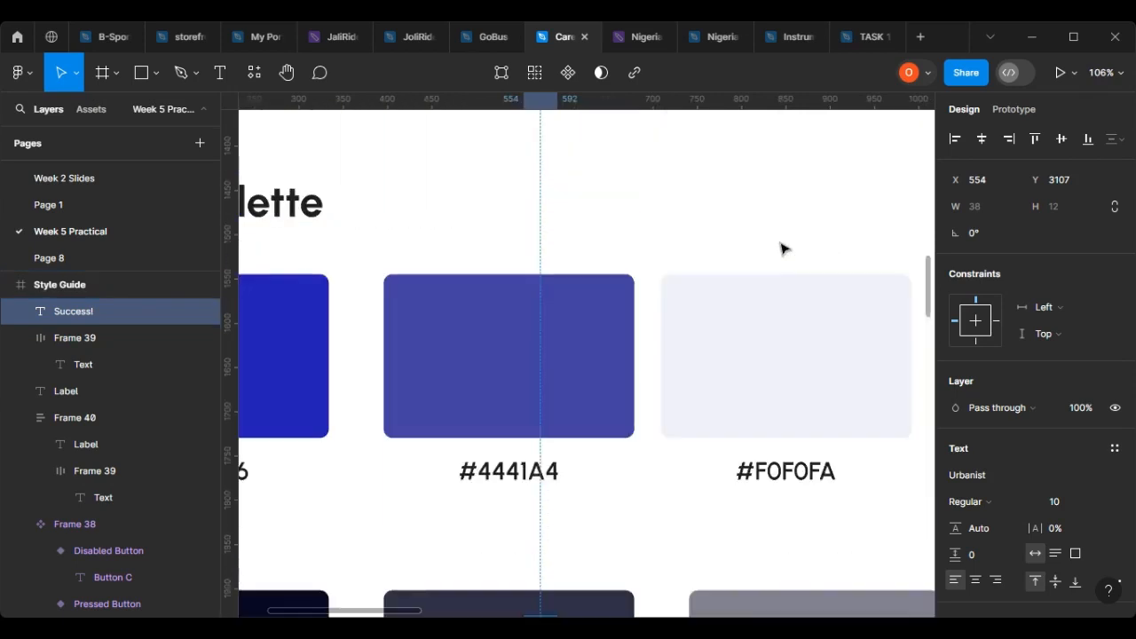
scroll(381, 464, up, 3)
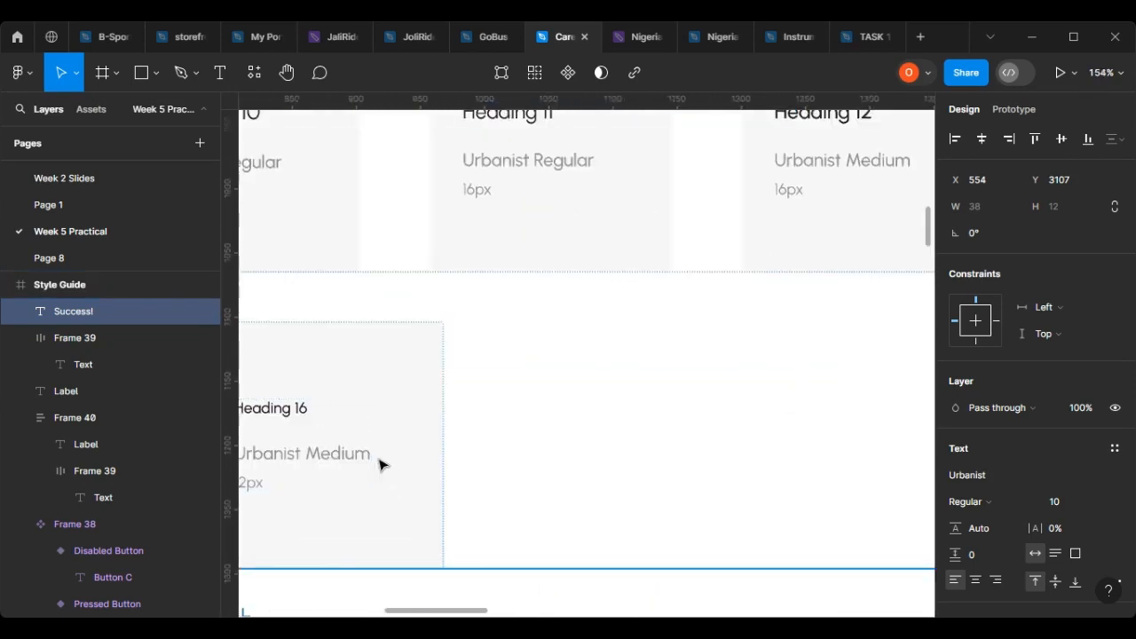
click(385, 462)
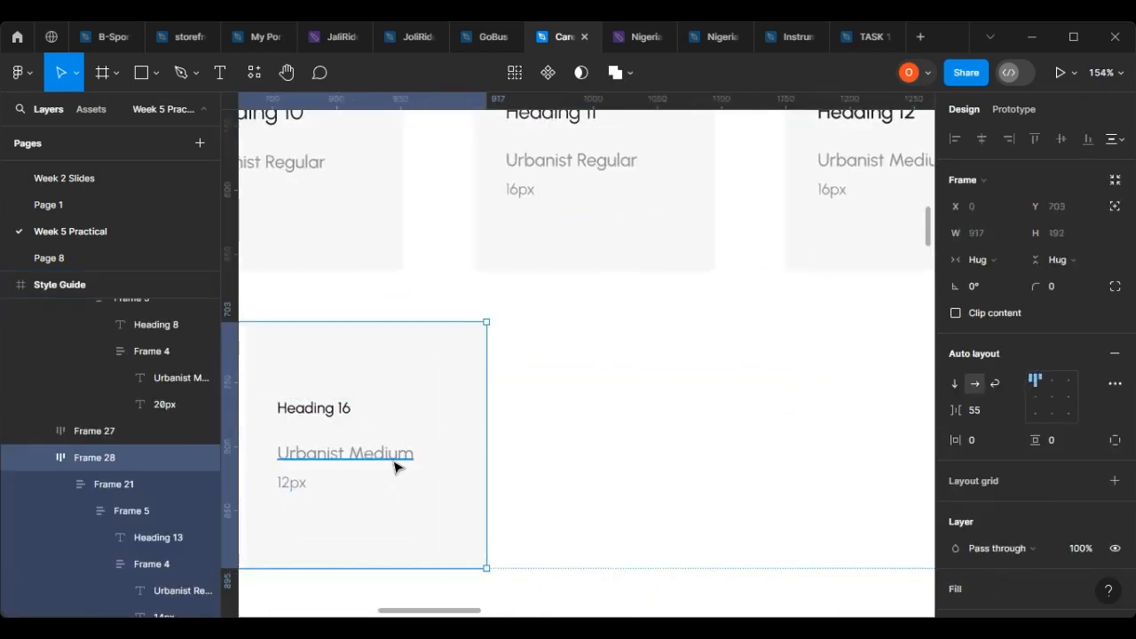
key(ctrl+d)
scroll(583, 438, down, 5)
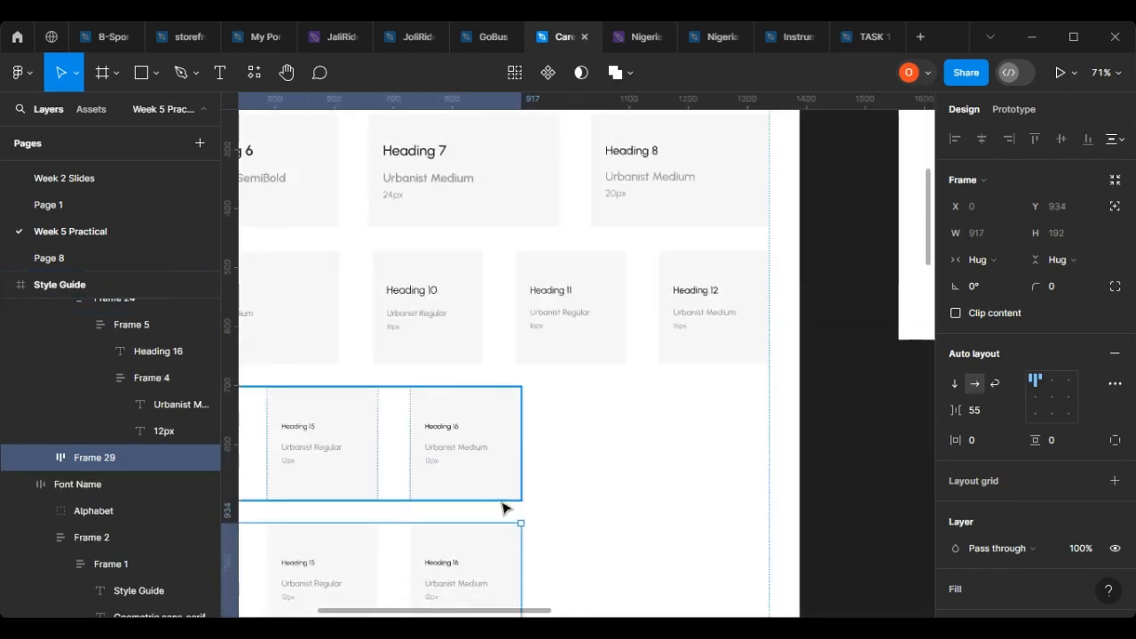
key(ctrl+z)
Duplicate the Heading 16 card within its row and change the copy's title to "Heading 17".
double_click(463, 329)
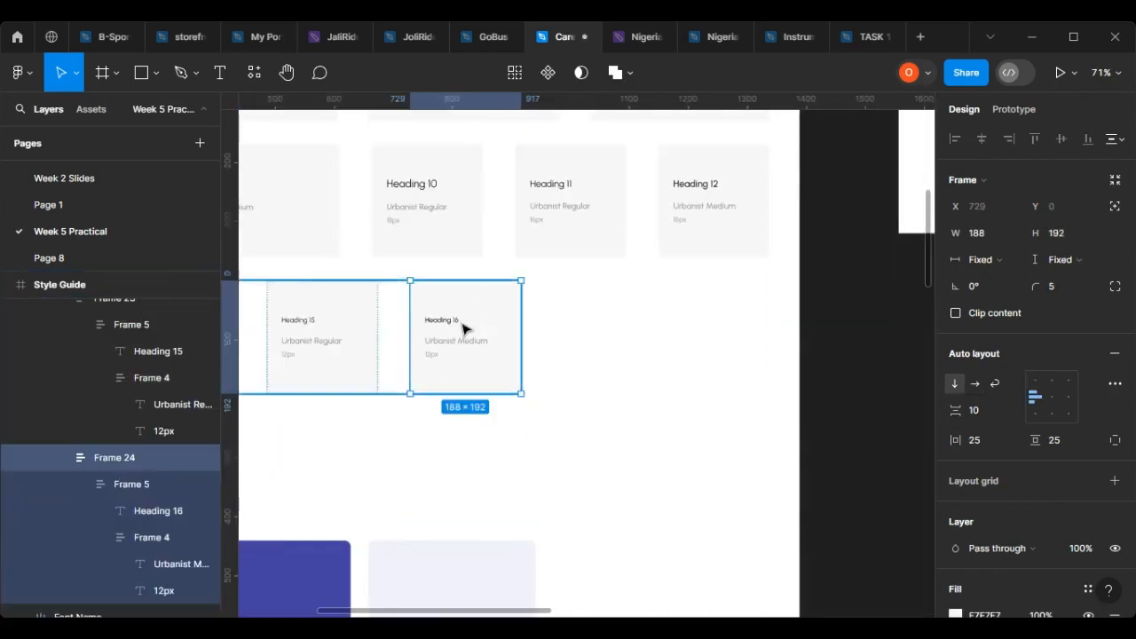
key(ctrl+d)
scroll(512, 334, up, 10)
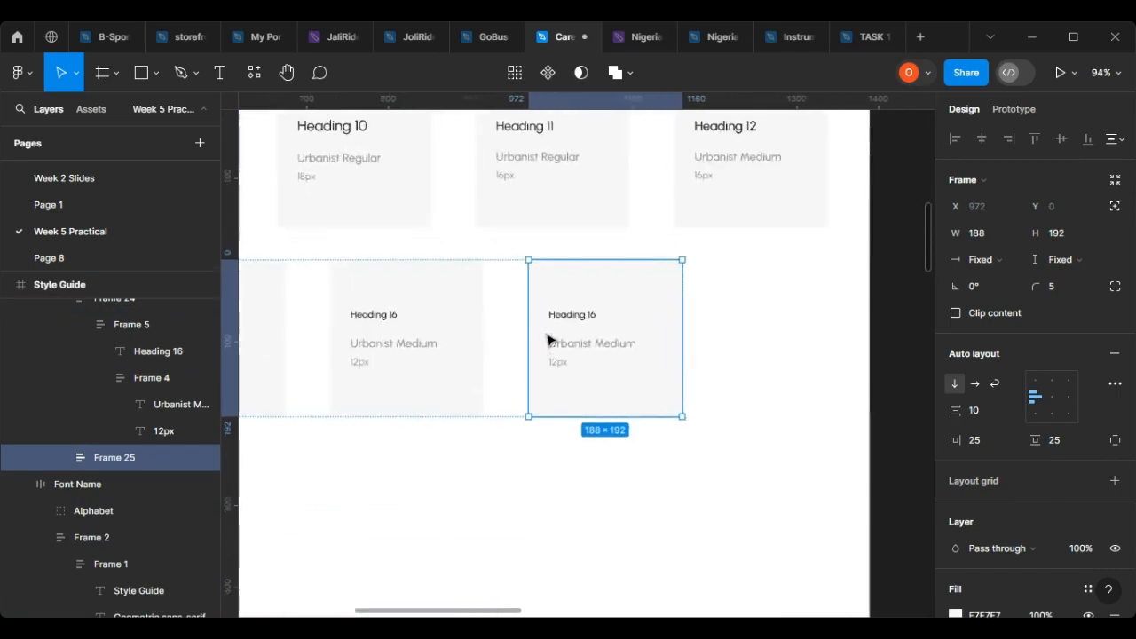
double_click(761, 292)
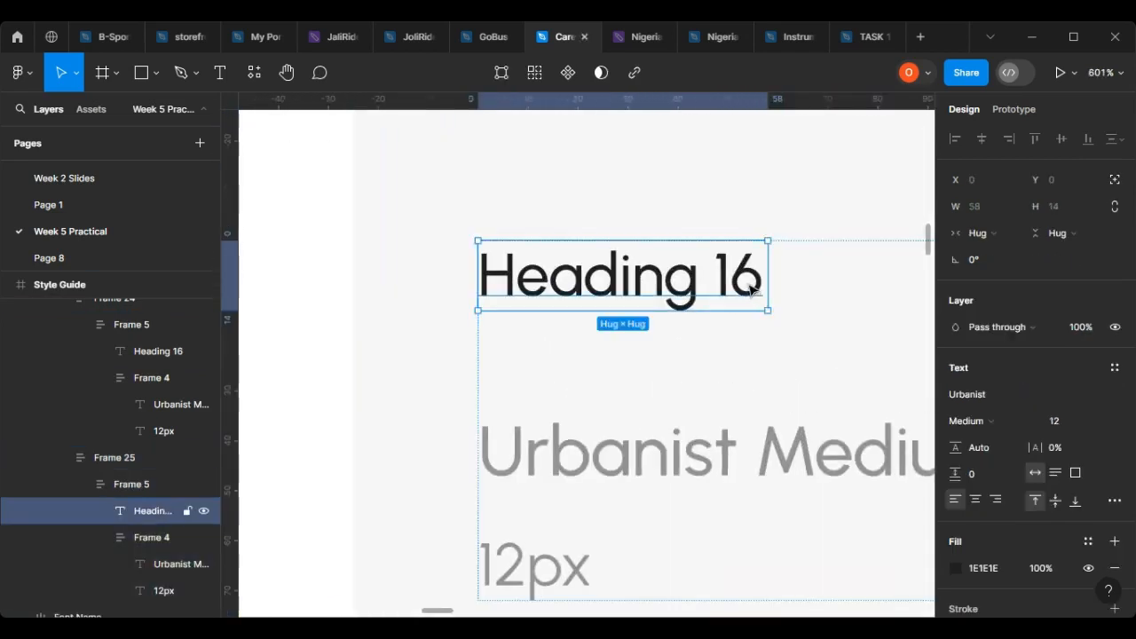
double_click(753, 292)
drag(735, 273, 766, 274)
text(7)
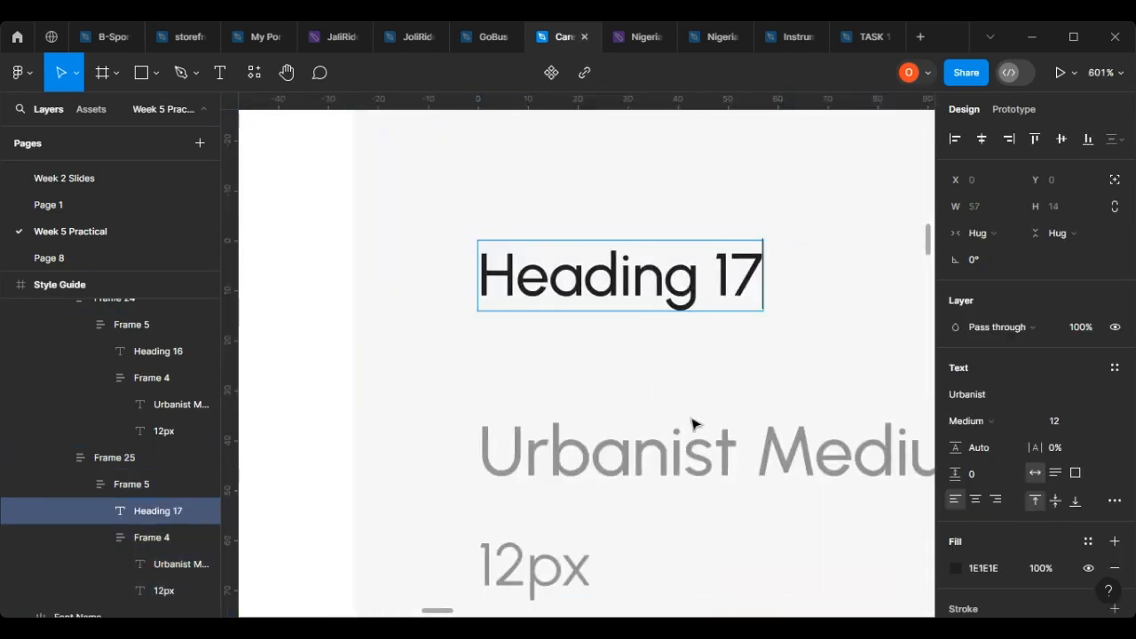
Change the font description on the Heading 17 card to "Urbanist Regular".
scroll(661, 437, down, 3)
double_click(710, 447)
drag(710, 447, 878, 443)
key(Escape)
key(i)
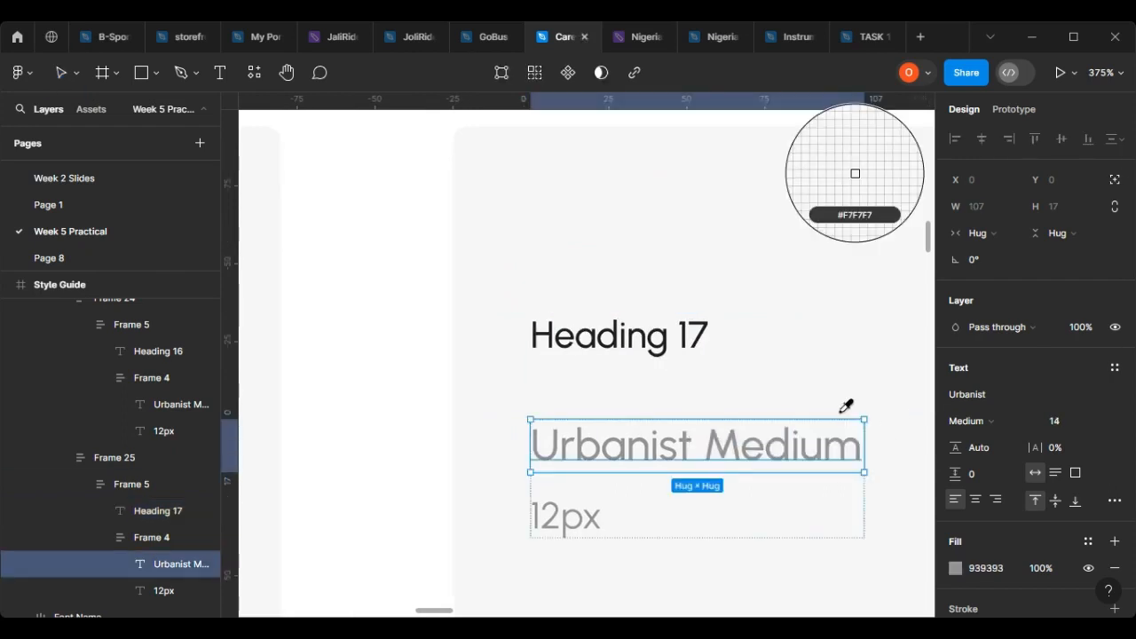
click(62, 72)
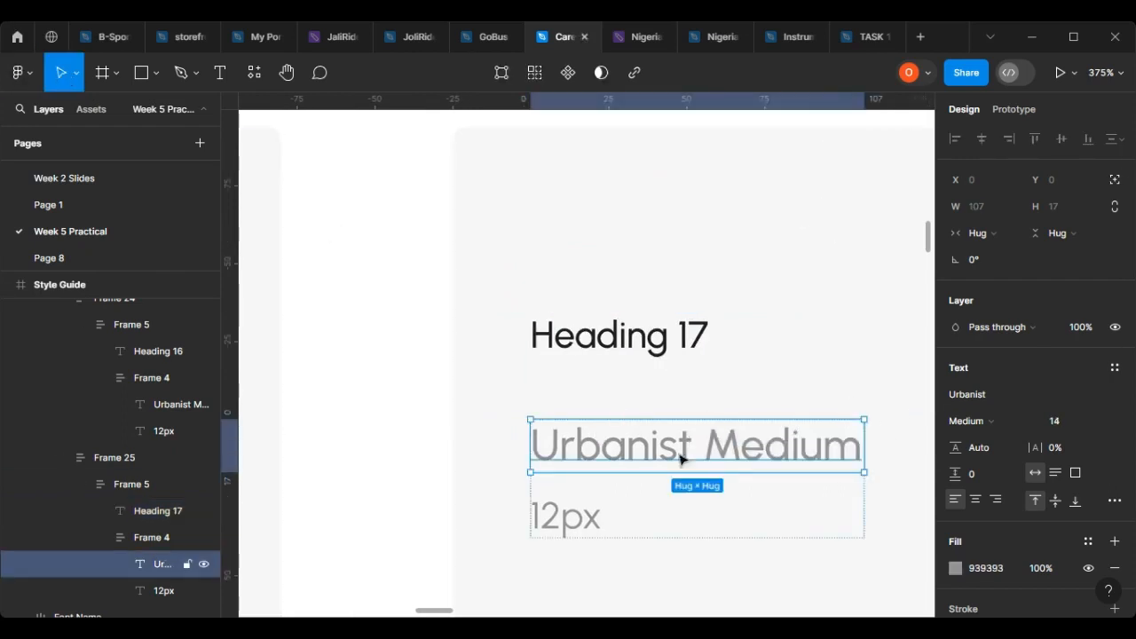
double_click(724, 460)
drag(706, 451, 956, 395)
text(re)
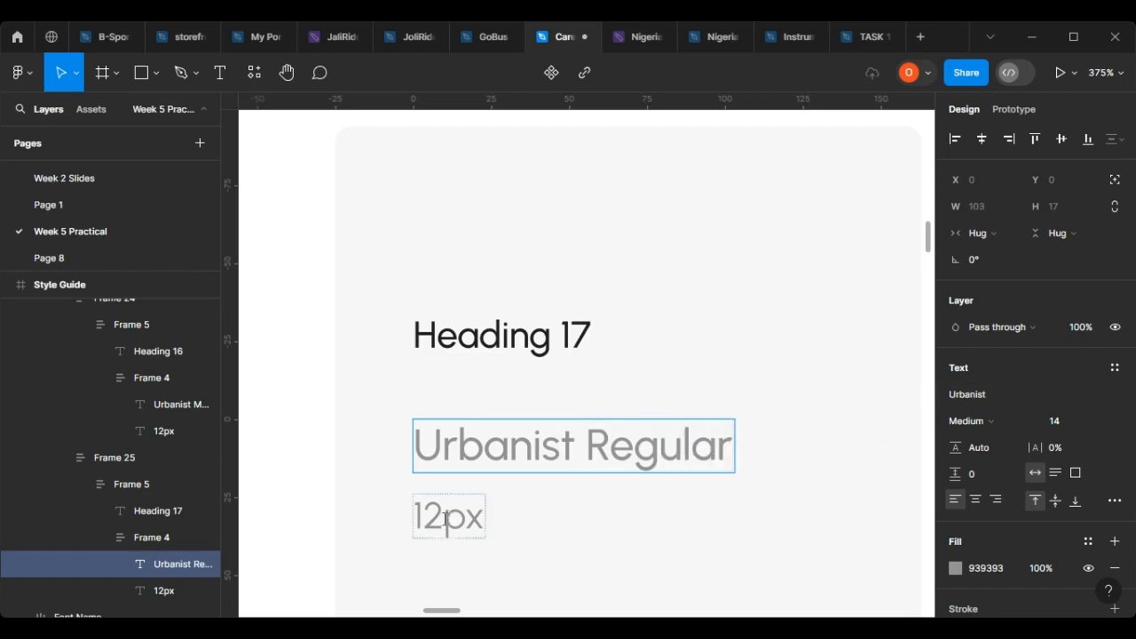
Change the Heading 17 card's size text to "10px" and set its Heading 17 title to font size 10.
drag(447, 520, 428, 526)
text(0)
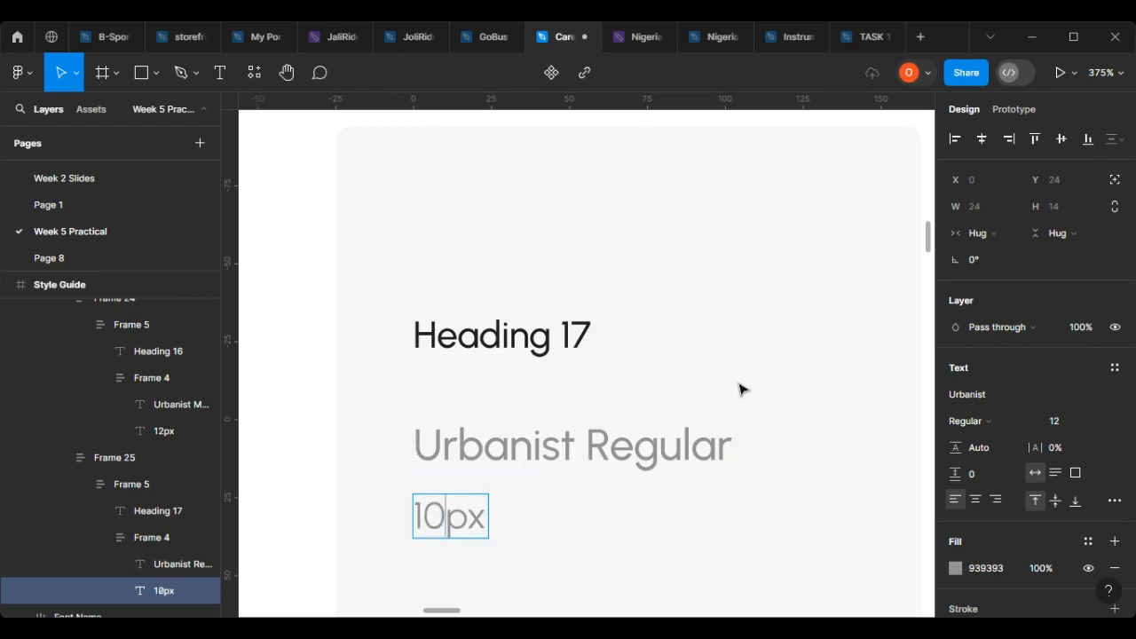
key(Escape)
click(586, 353)
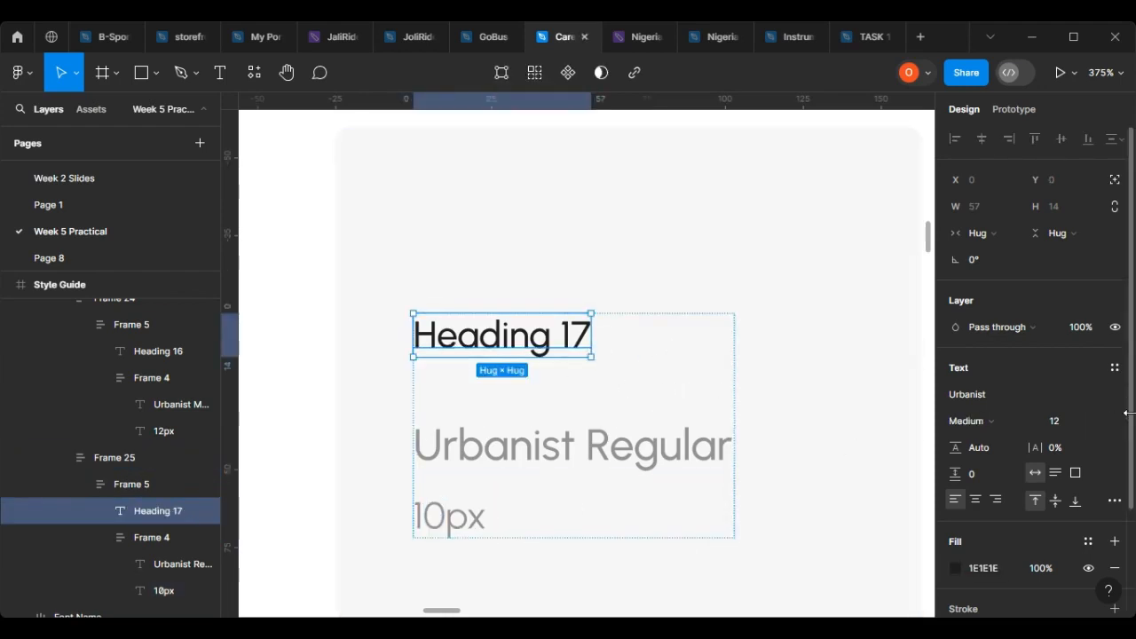
click(1101, 421)
click(1068, 265)
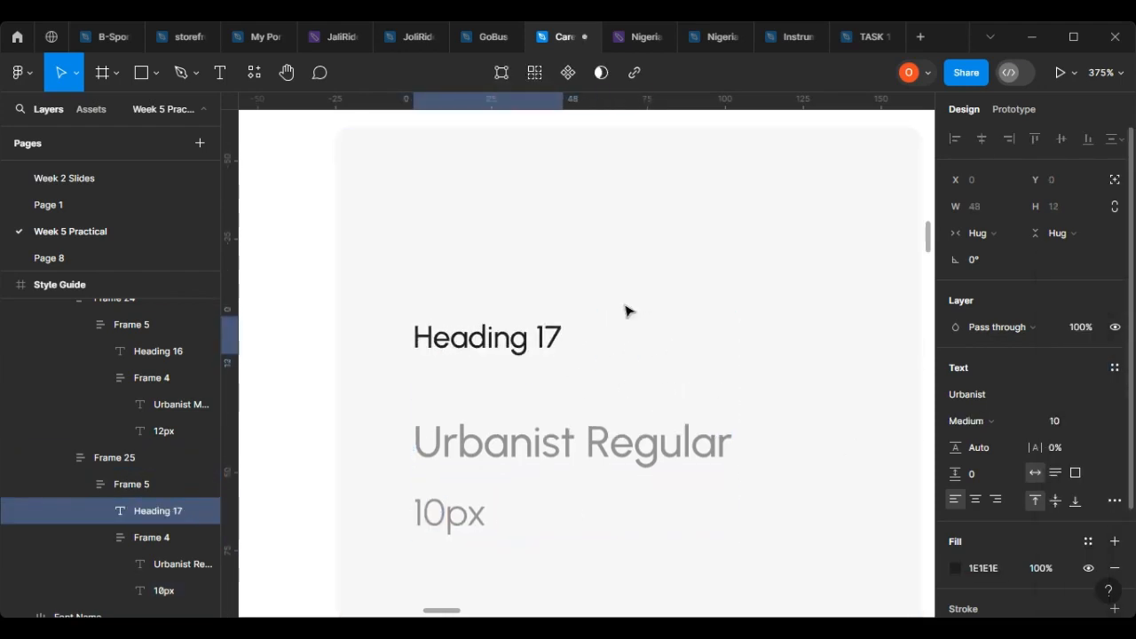
Examine the text and fill settings of the Success! message under the third input, and compare them with the Color Palette swatches.
scroll(662, 352, down, 3)
scroll(639, 444, down, 5)
scroll(532, 466, down, 5)
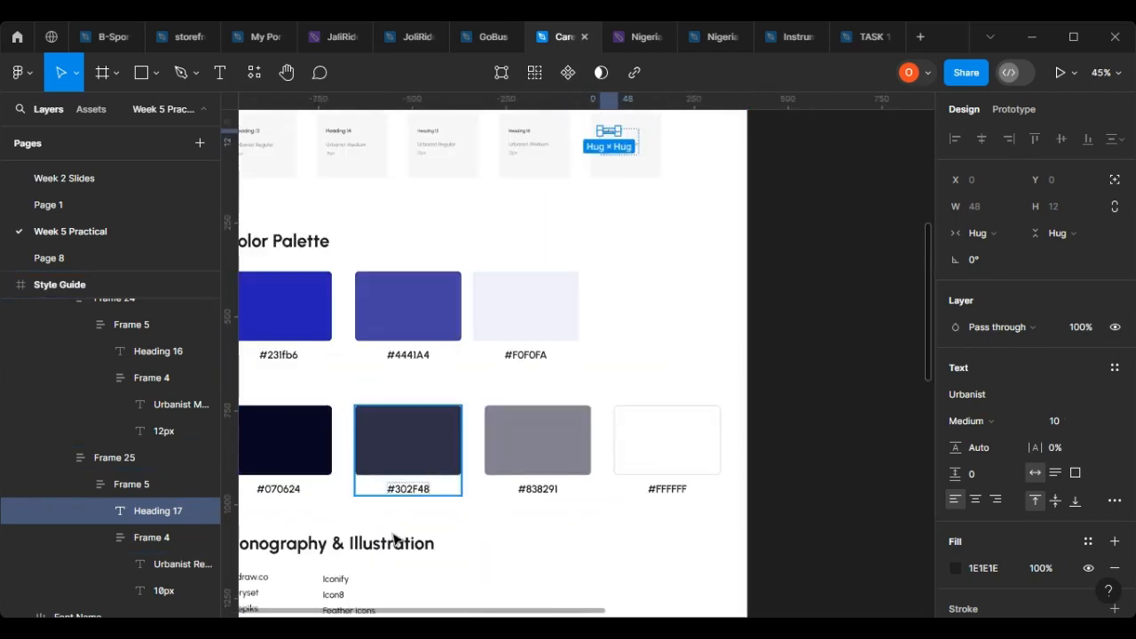
scroll(395, 539, down, 2)
scroll(404, 555, down, 3)
scroll(431, 559, up, 10)
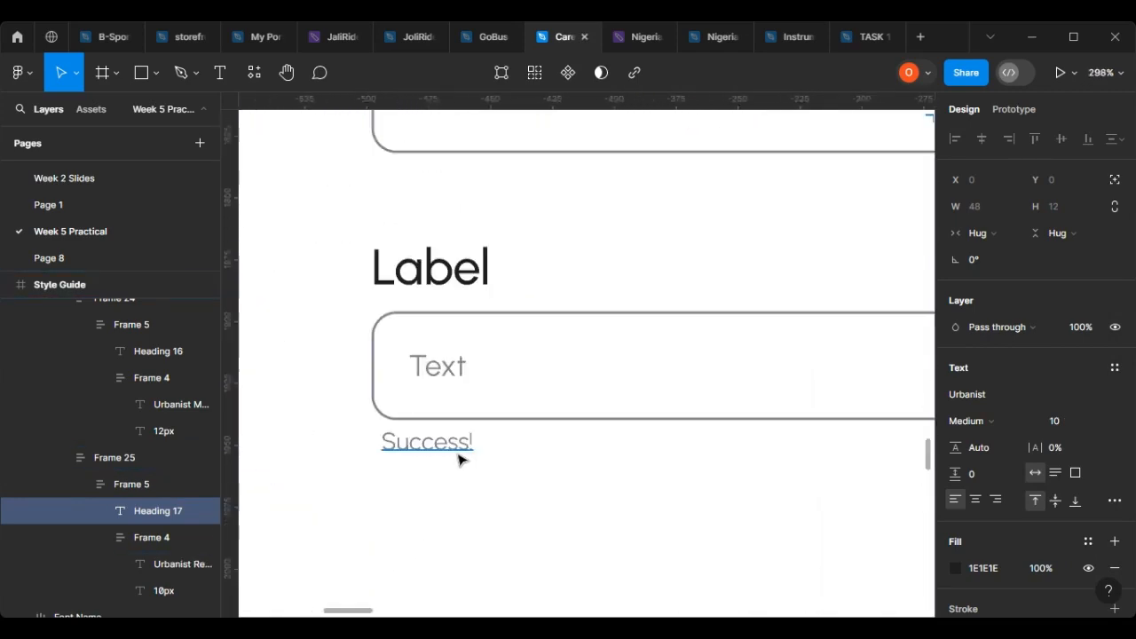
click(435, 455)
scroll(1020, 486, down, 3)
scroll(715, 497, down, 5)
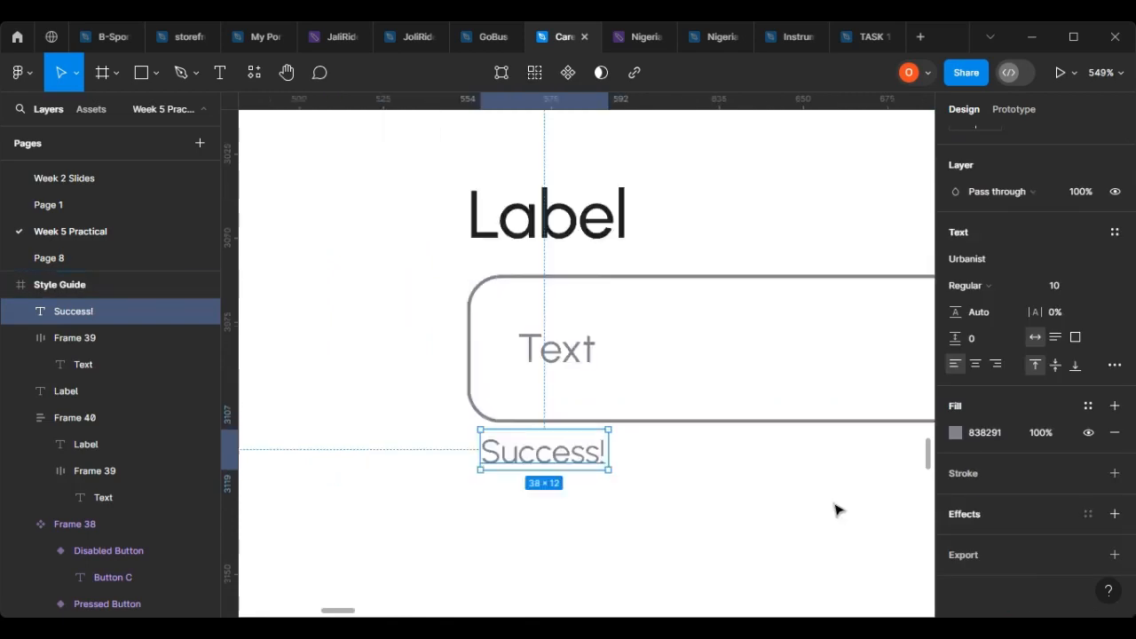
scroll(578, 487, down, 2)
scroll(766, 257, up, 10)
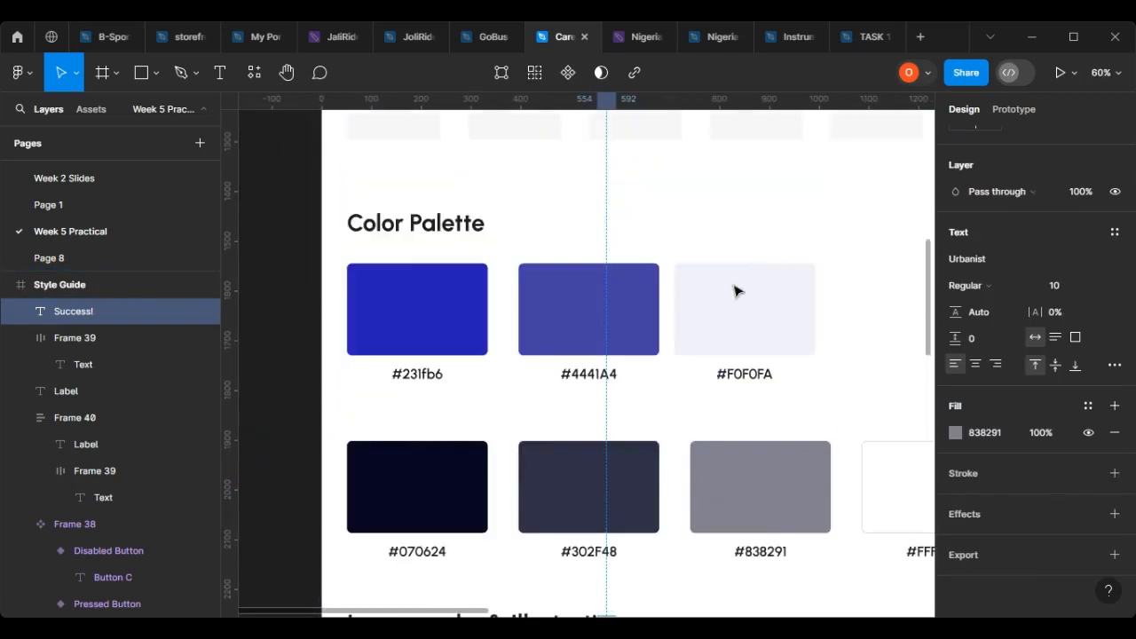
Move the Iconography & Illustration, Buttons and Inputs Field sections down together to leave room for another swatch row under the Color Palette.
scroll(470, 311, down, 4)
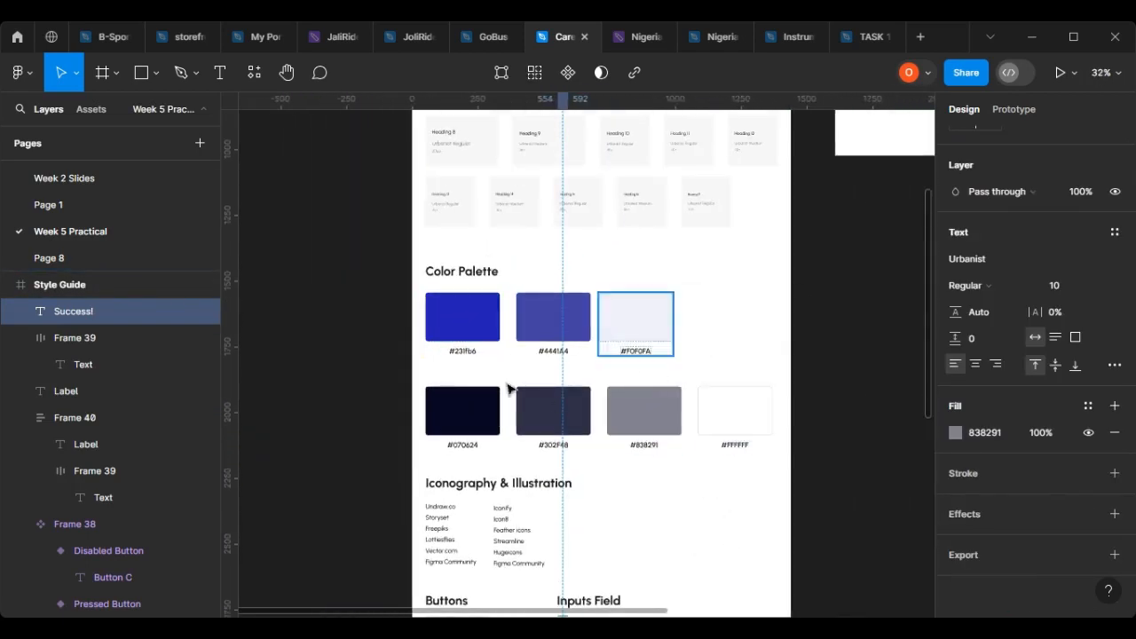
scroll(583, 362, down, 3)
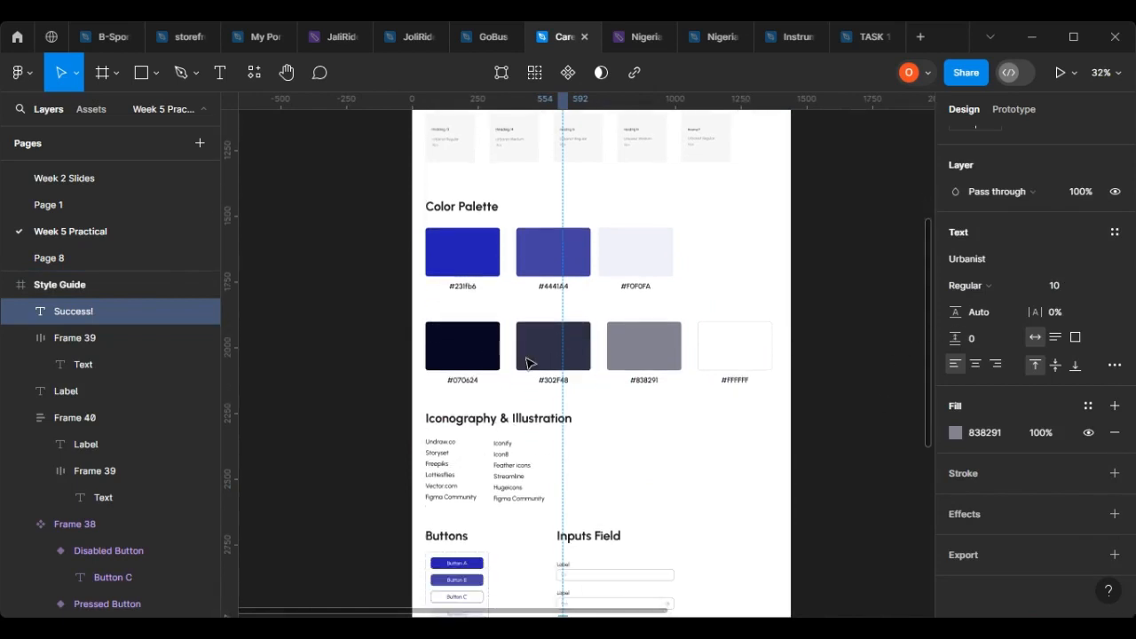
scroll(583, 362, down, 1)
drag(391, 272, 665, 523)
drag(598, 257, 603, 353)
scroll(603, 352, up, 4)
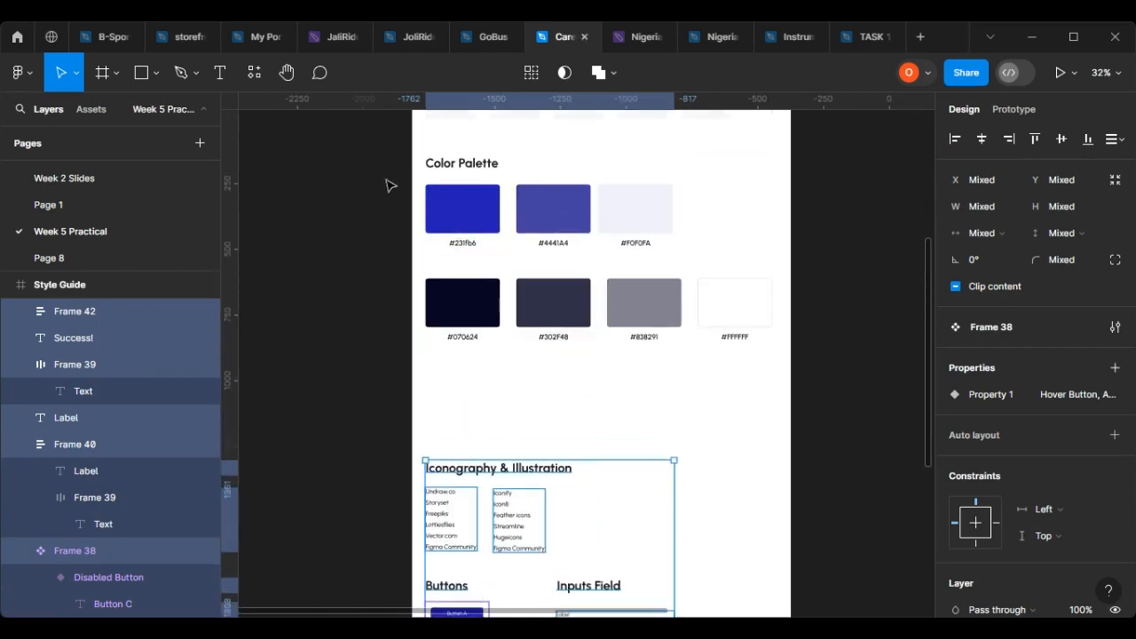
Place a copy of the Color Palette's first row of three swatches beneath its second row, at Y 2194.
click(388, 183)
drag(390, 176, 689, 253)
drag(608, 382, 612, 386)
scroll(463, 404, up, 3)
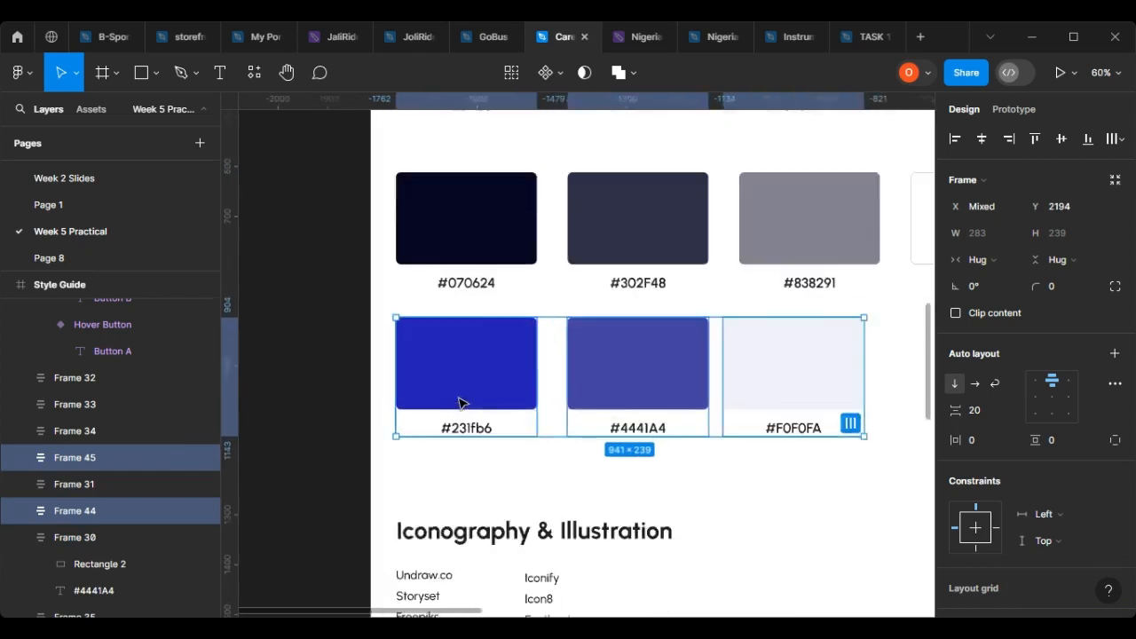
Recolor the rectangle of the copied #231fb6 swatch to green 1FB65B.
scroll(461, 403, up, 3)
double_click(500, 388)
click(957, 394)
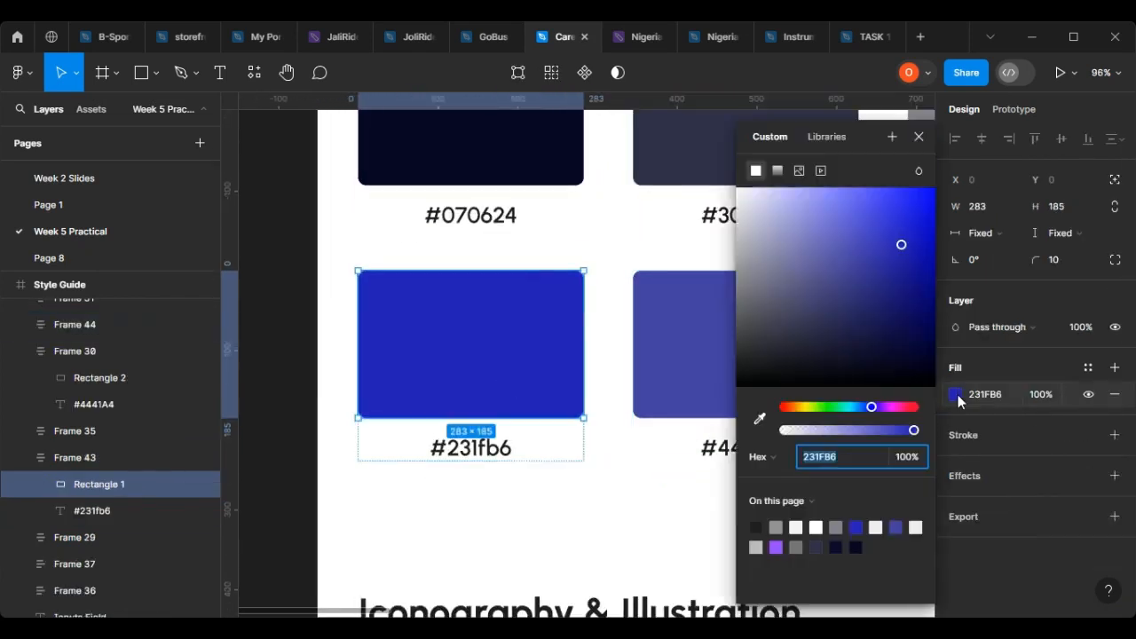
click(837, 405)
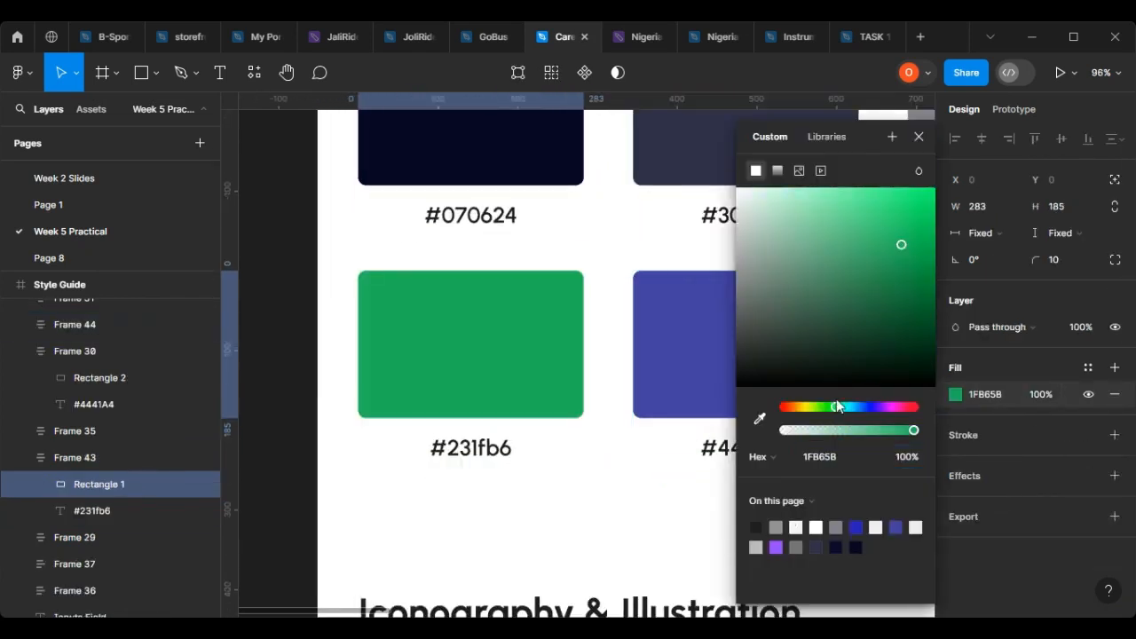
Recolor the rectangle of the copied #4441A4 swatch to a bright, saturated red.
scroll(673, 322, right, 1)
click(640, 393)
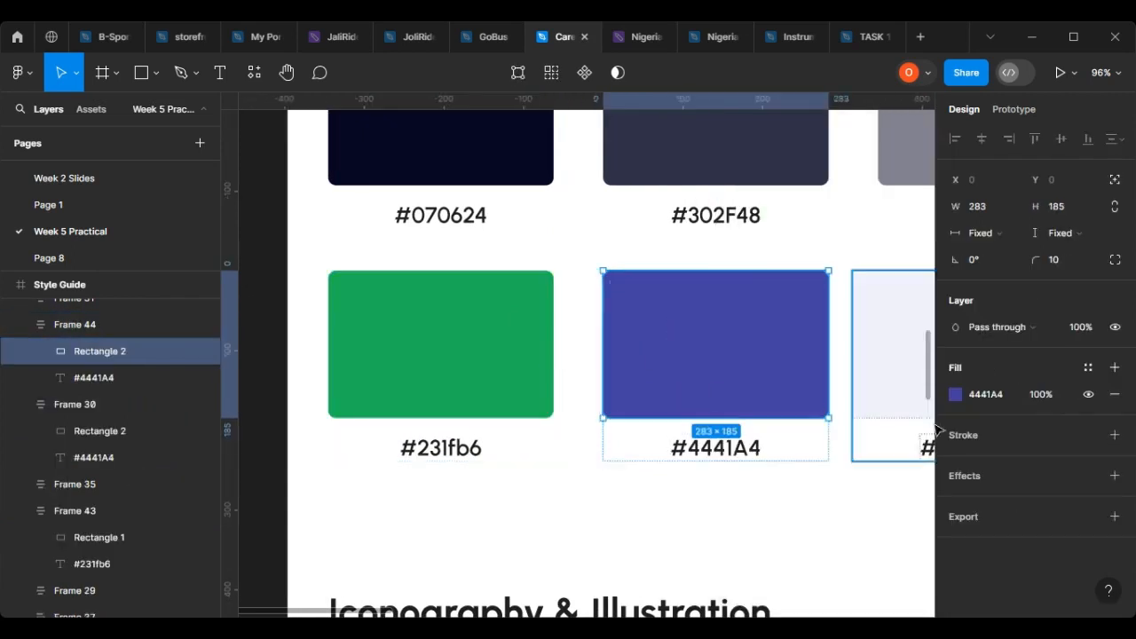
click(956, 396)
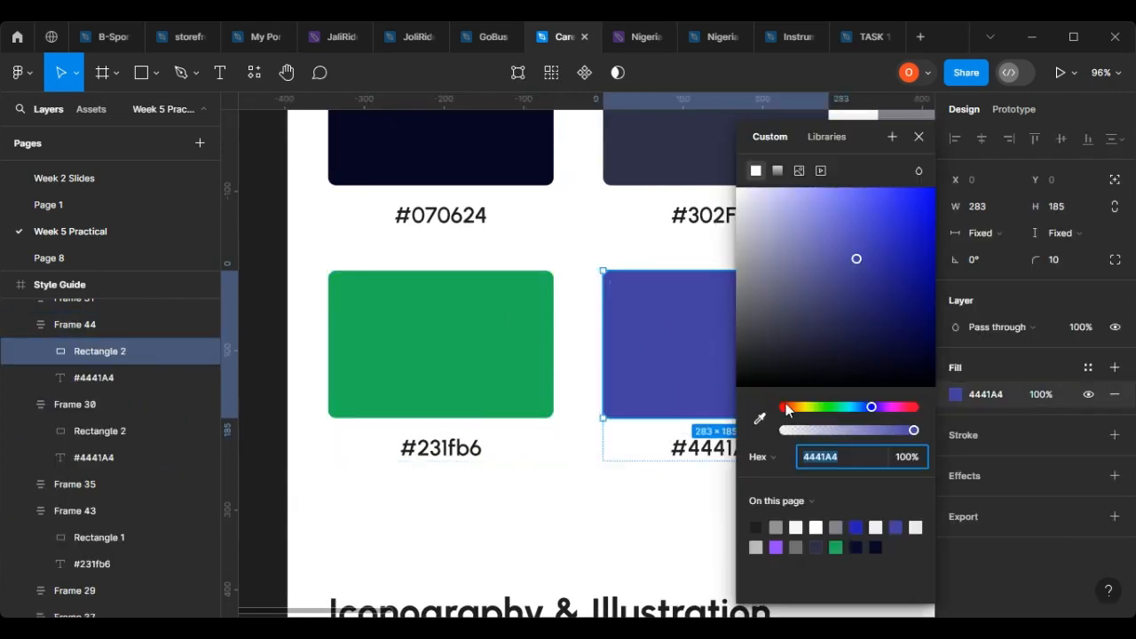
click(786, 406)
drag(857, 263, 920, 219)
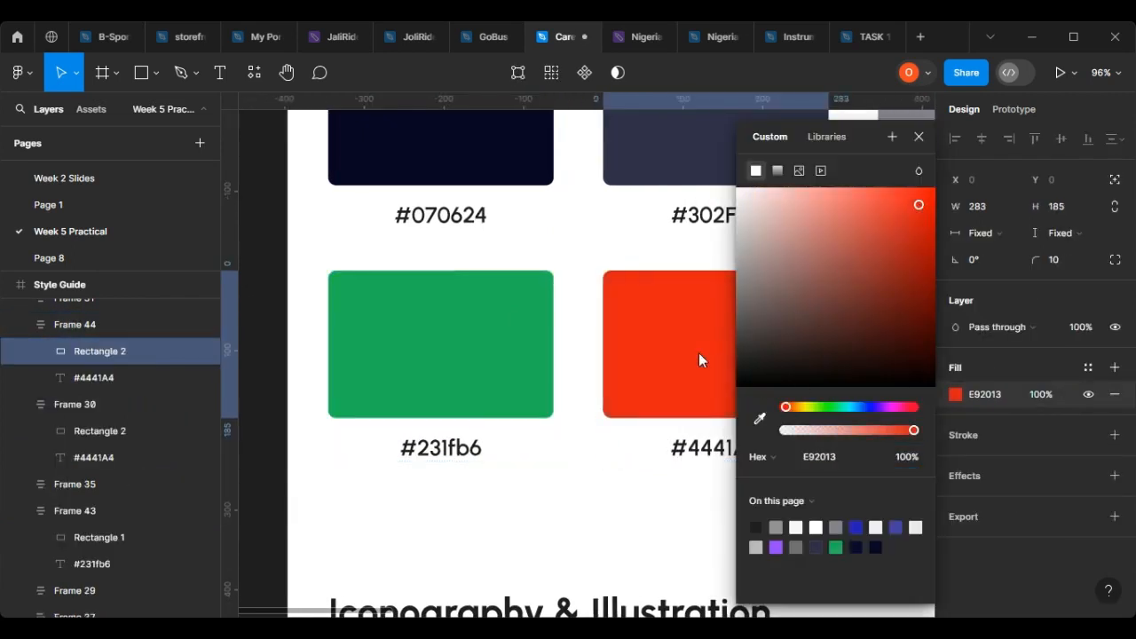
scroll(698, 359, right, 5)
click(793, 407)
click(731, 393)
click(520, 382)
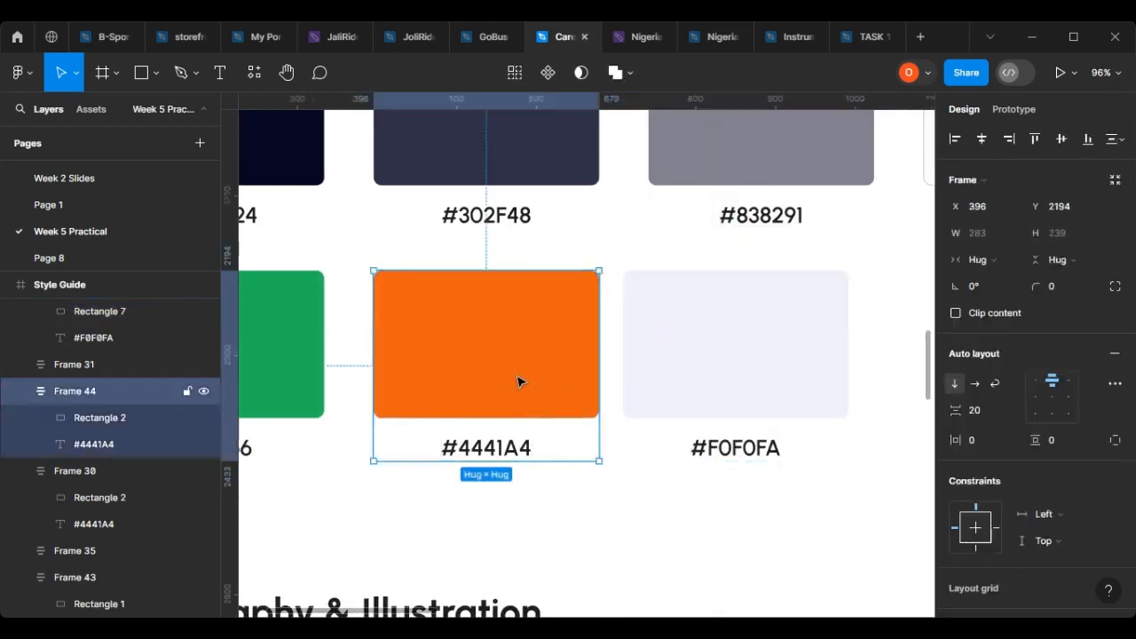
click(519, 382)
click(957, 395)
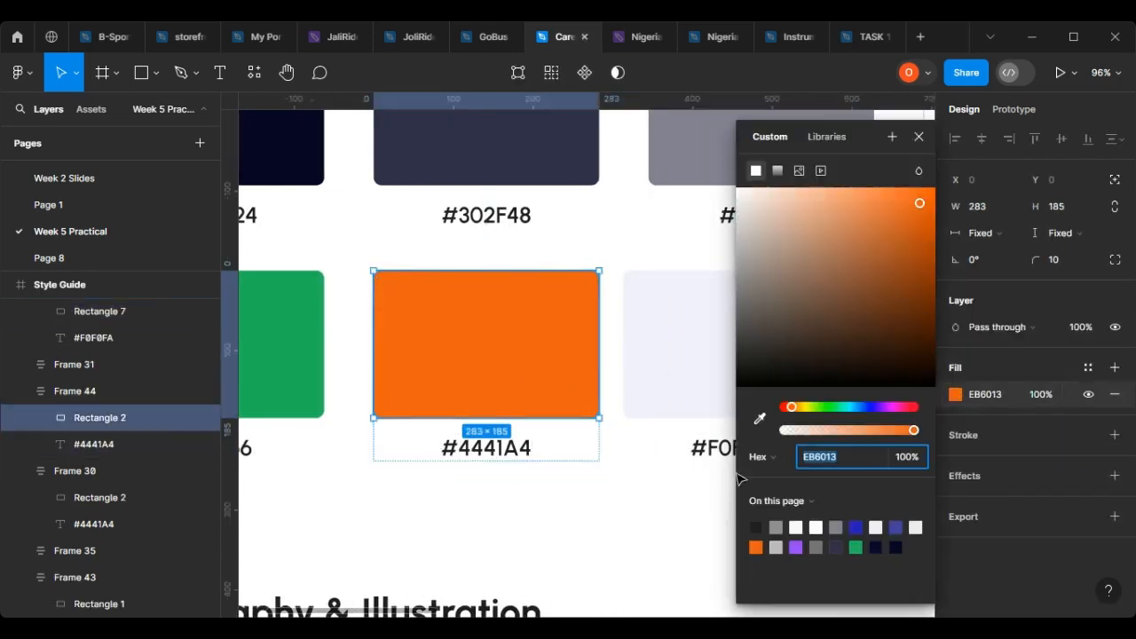
drag(787, 421, 751, 406)
Recolor the rectangle of the copied #F0F0FA swatch to yellow E5EA13.
click(670, 343)
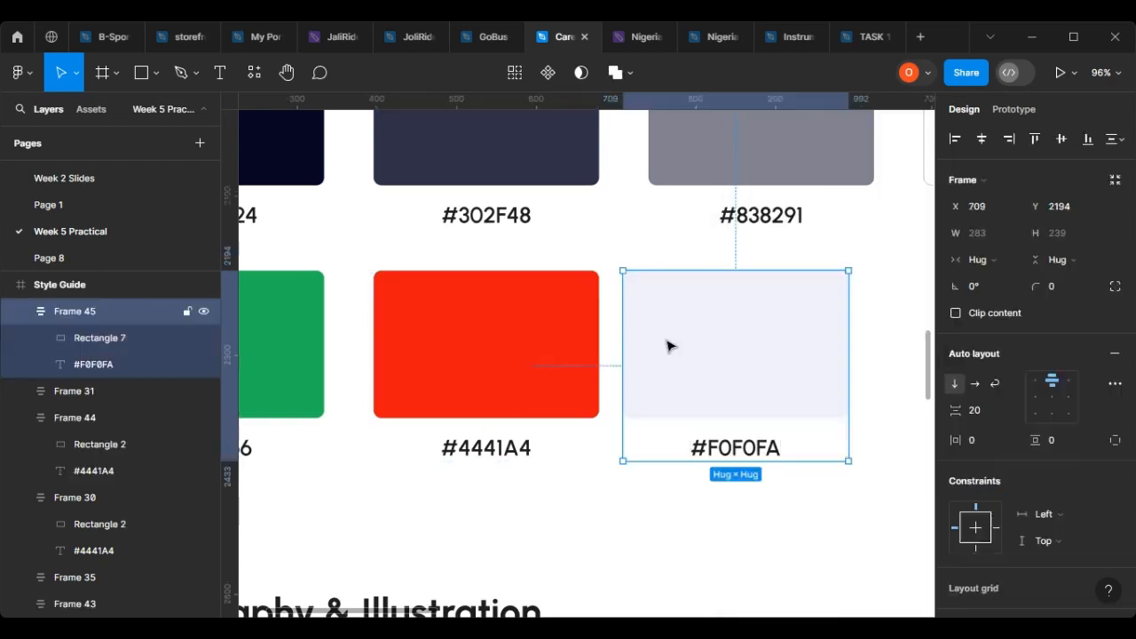
click(957, 395)
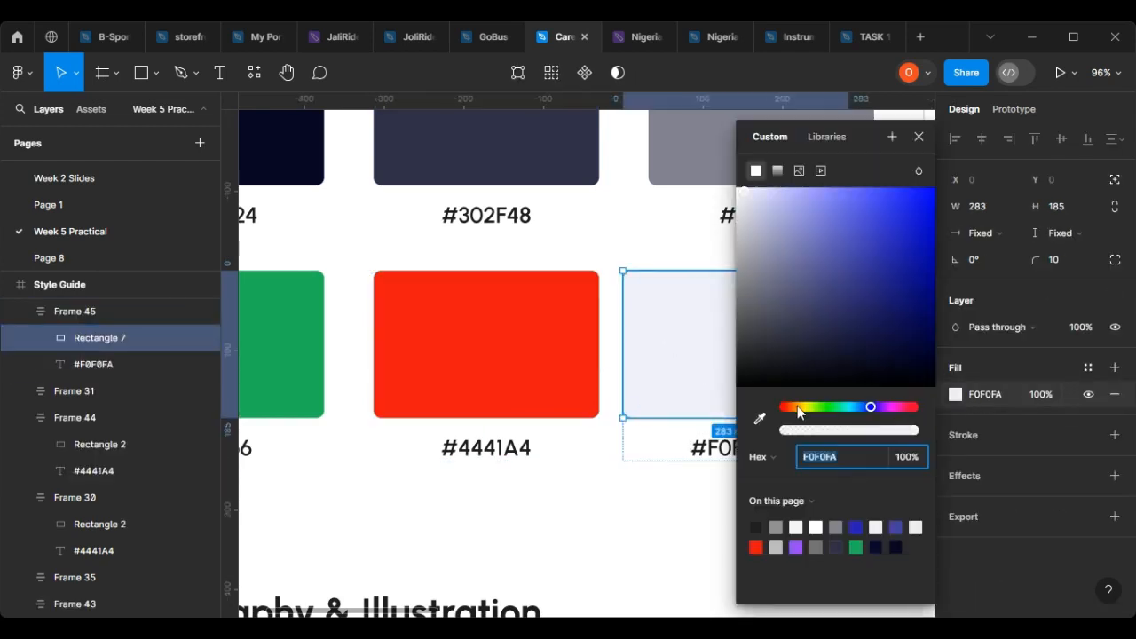
click(807, 406)
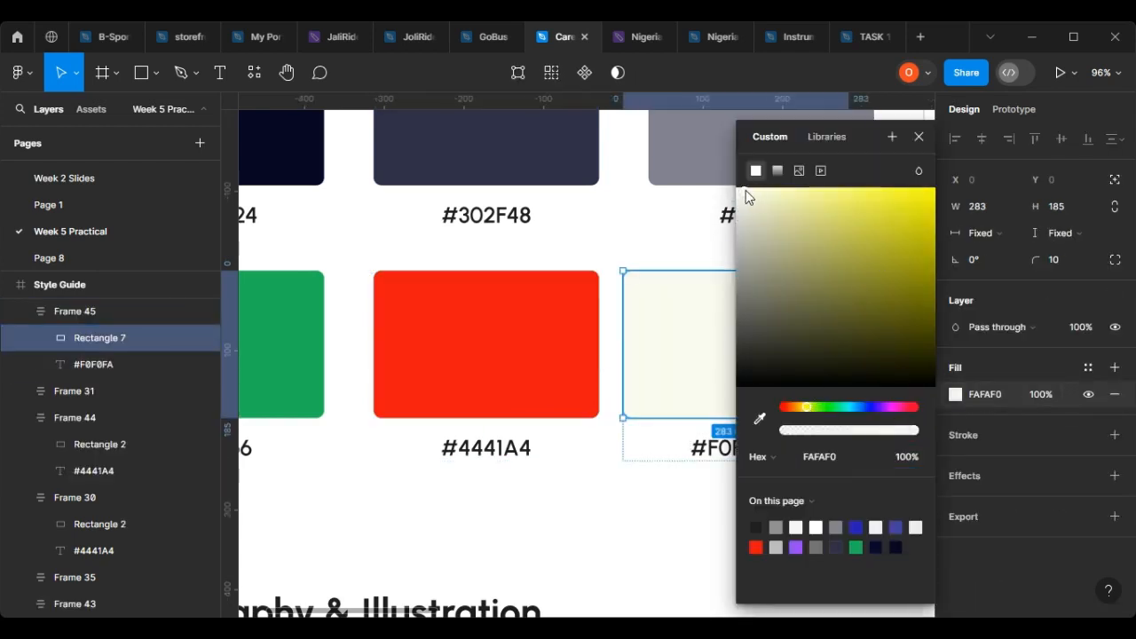
drag(746, 190, 919, 204)
click(919, 137)
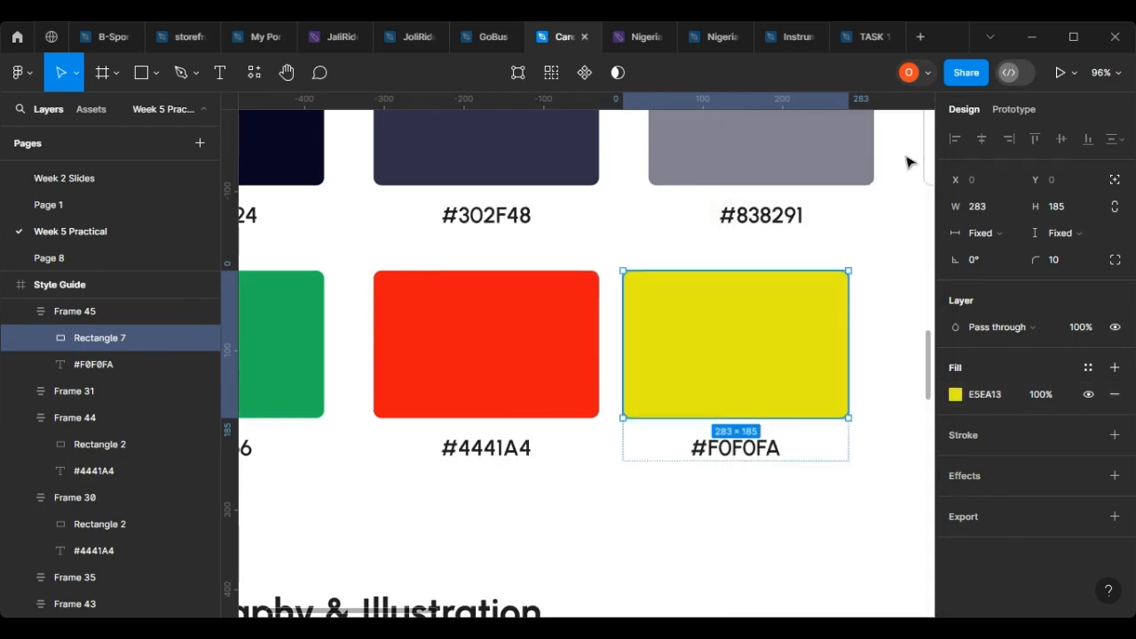
Change the hex label beneath the yellow swatch to #E5EA13.
click(988, 398)
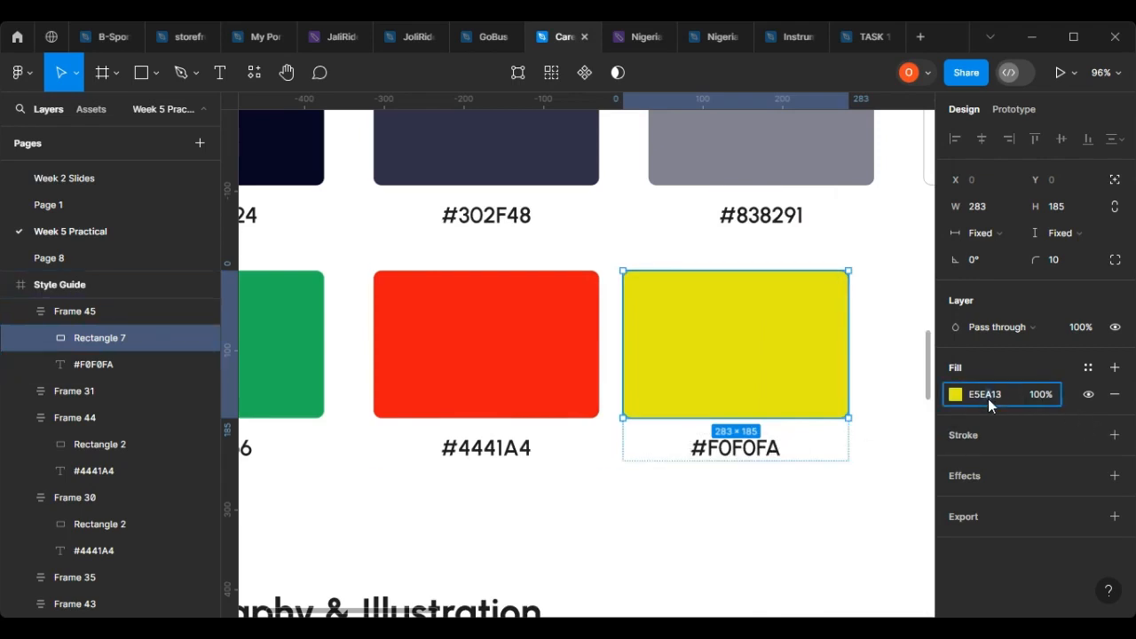
scroll(761, 462, up, 2)
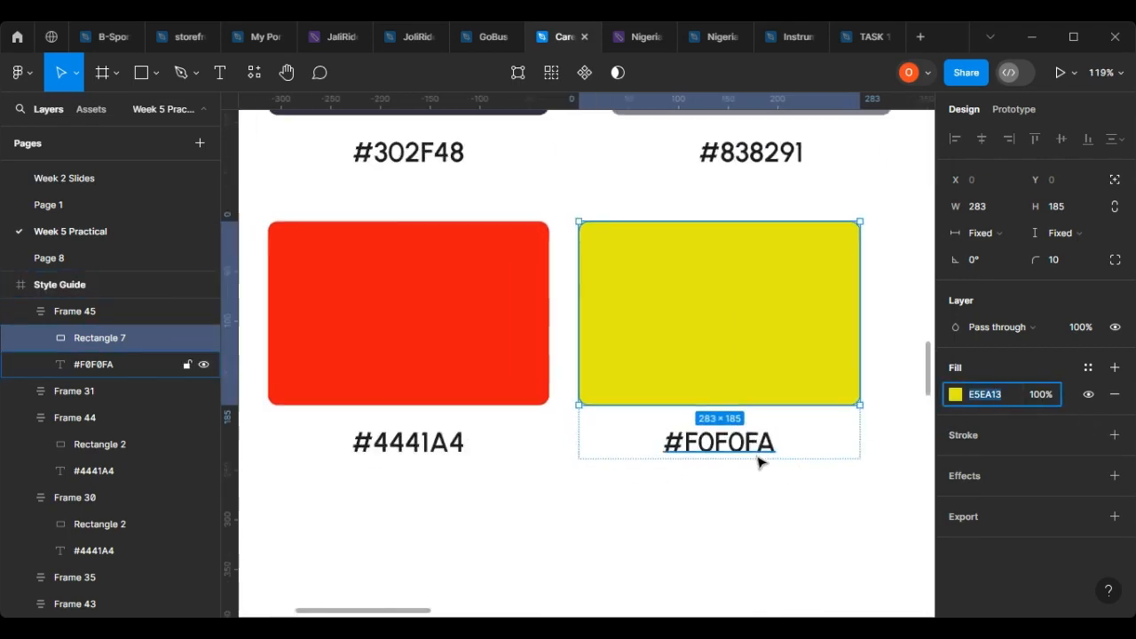
click(759, 455)
double_click(698, 446)
drag(684, 447, 818, 446)
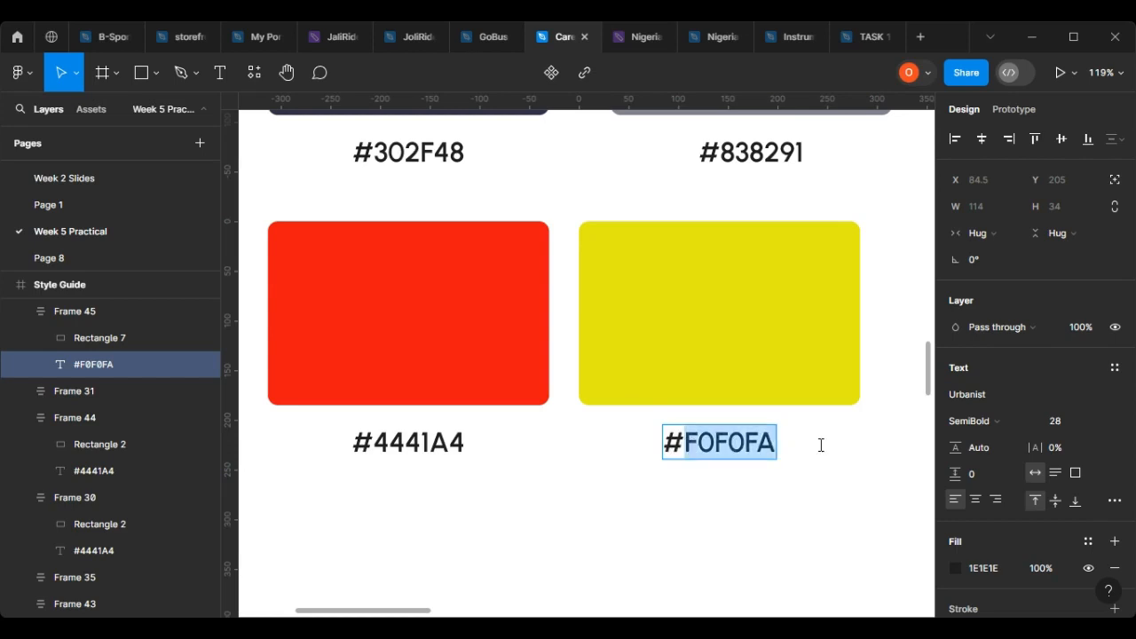
text(E5EA13)
scroll(287, 457, left, 4)
Change the hex label beneath the red swatch to #EB1313.
click(633, 370)
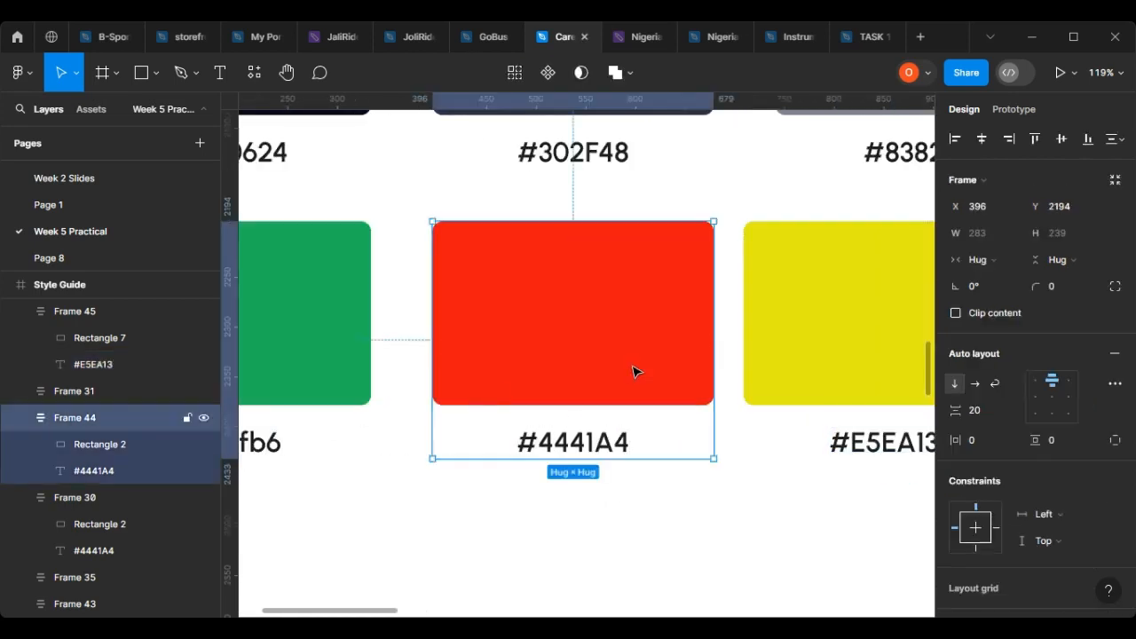
click(702, 373)
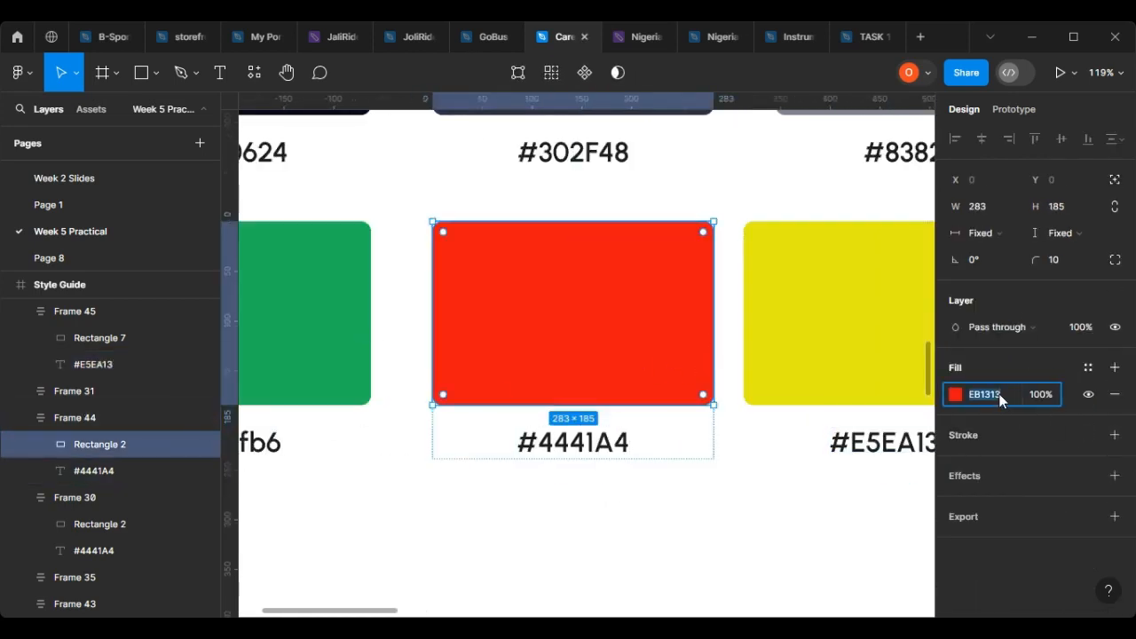
click(568, 443)
double_click(538, 442)
drag(539, 441, 660, 438)
text(EB1313)
scroll(629, 456, left, 5)
key(Escape)
Change the hex label beneath the green swatch to #1FB65B.
click(529, 392)
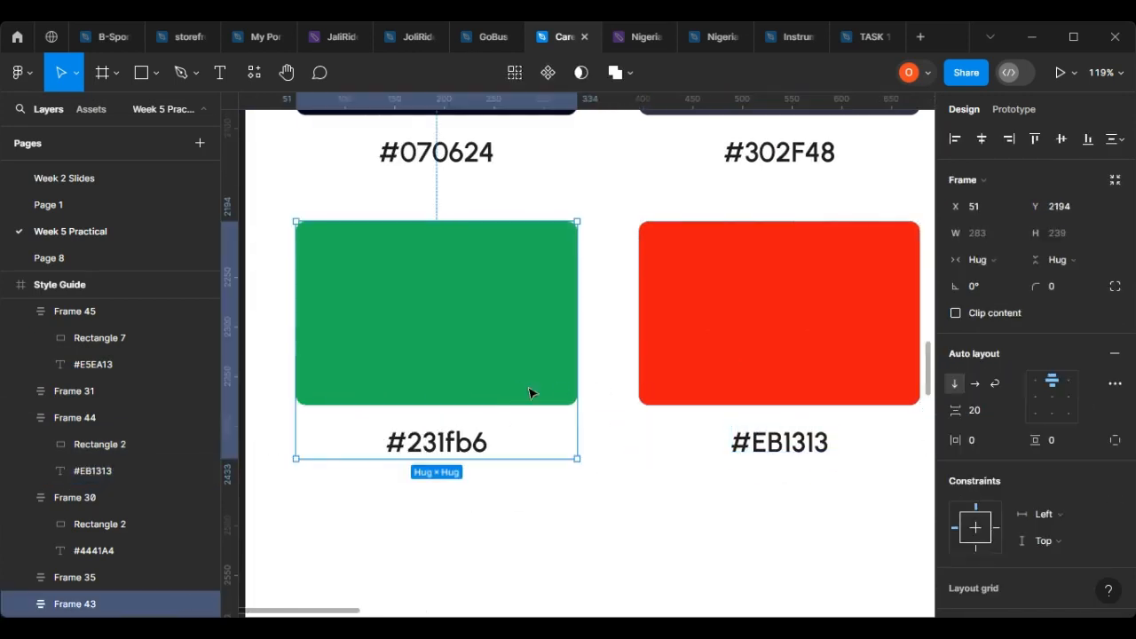
click(529, 392)
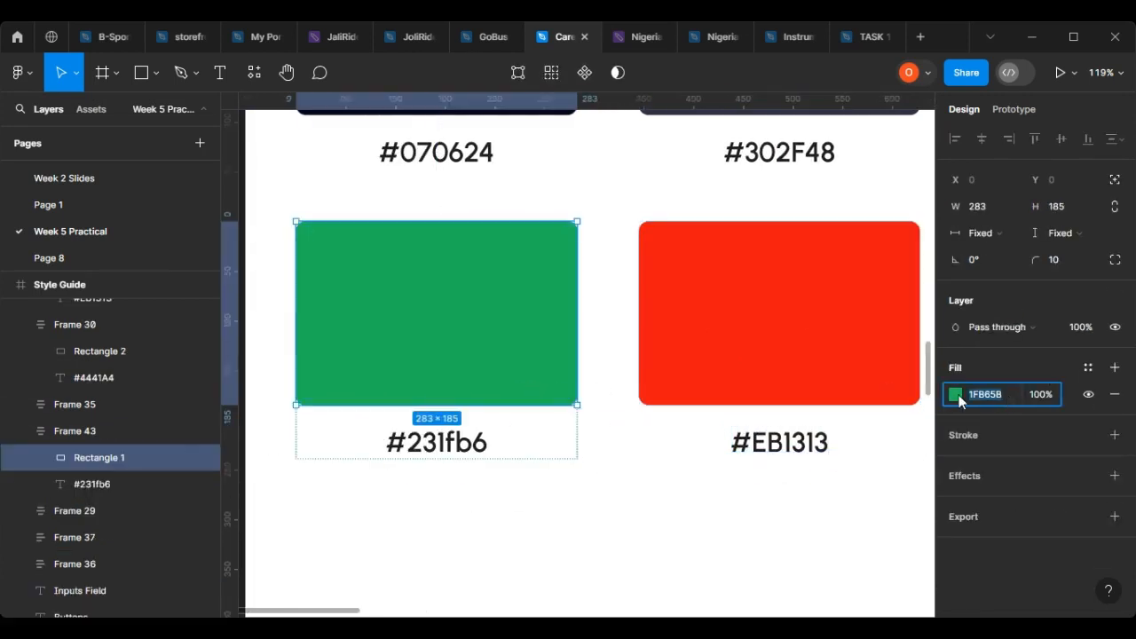
double_click(429, 442)
text(1FB65B)
key(Escape)
scroll(545, 459, down, 6)
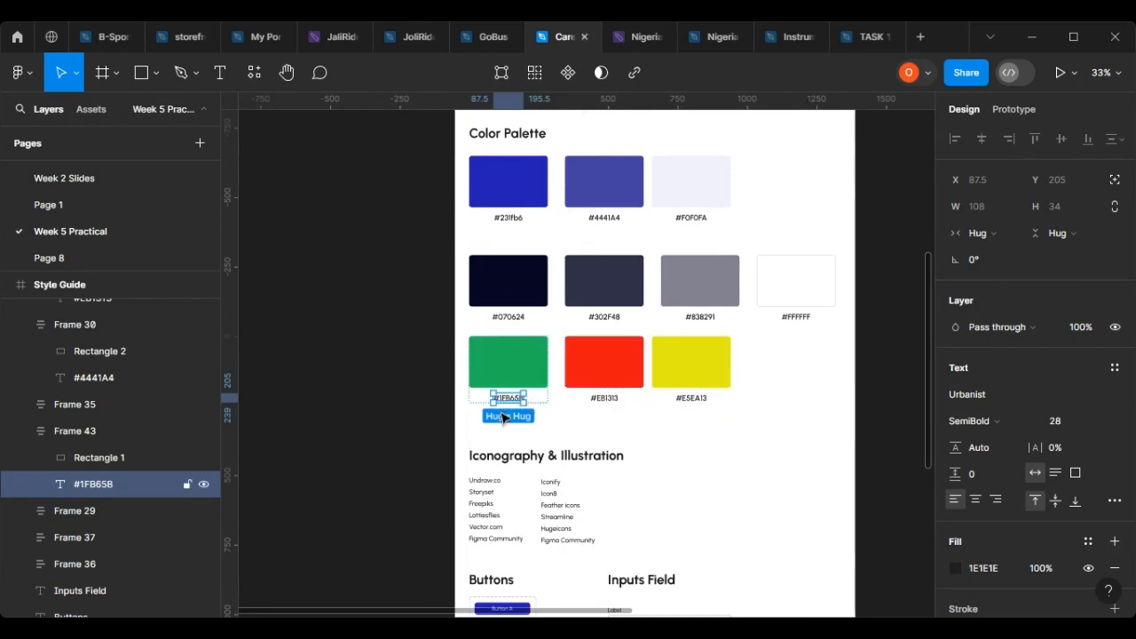
Recolor the Success! message beneath the third input field to the palette's green 1FB65B.
scroll(719, 399, down, 4)
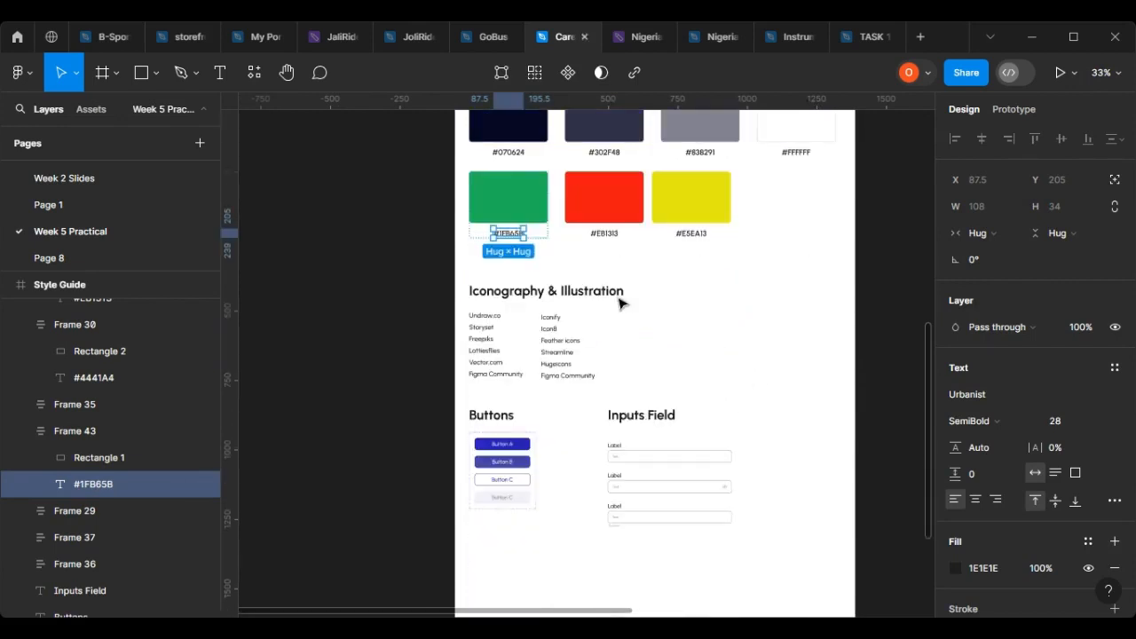
scroll(619, 305, up, 5)
scroll(497, 229, up, 5)
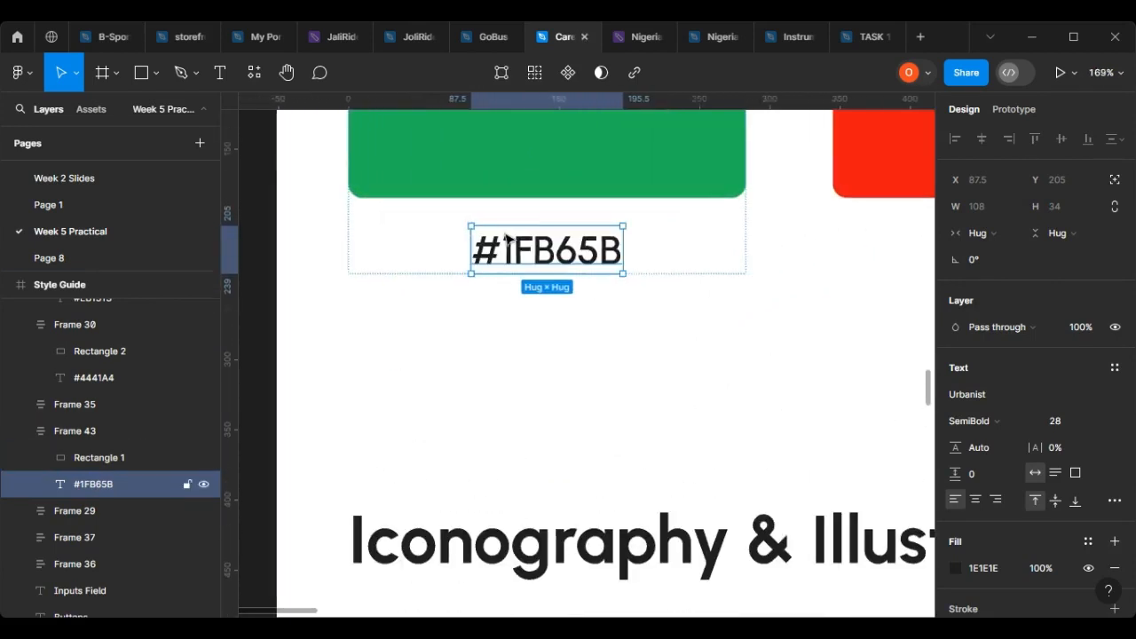
double_click(506, 238)
drag(503, 242, 650, 265)
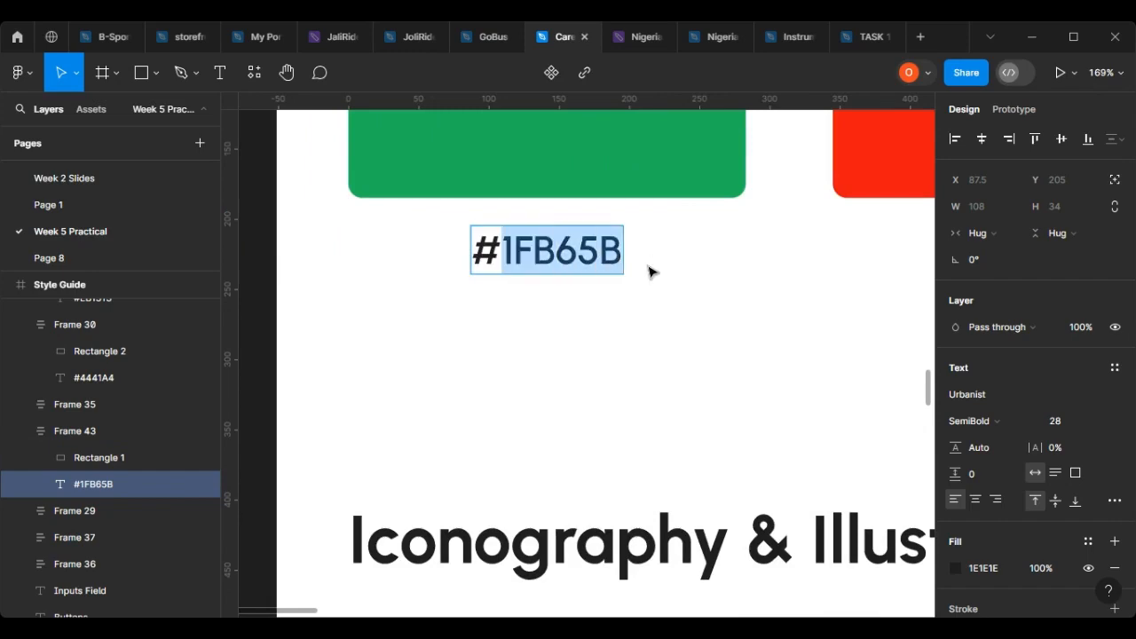
scroll(649, 271, down, 5)
scroll(659, 427, down, 5)
scroll(542, 538, down, 5)
scroll(667, 378, up, 10)
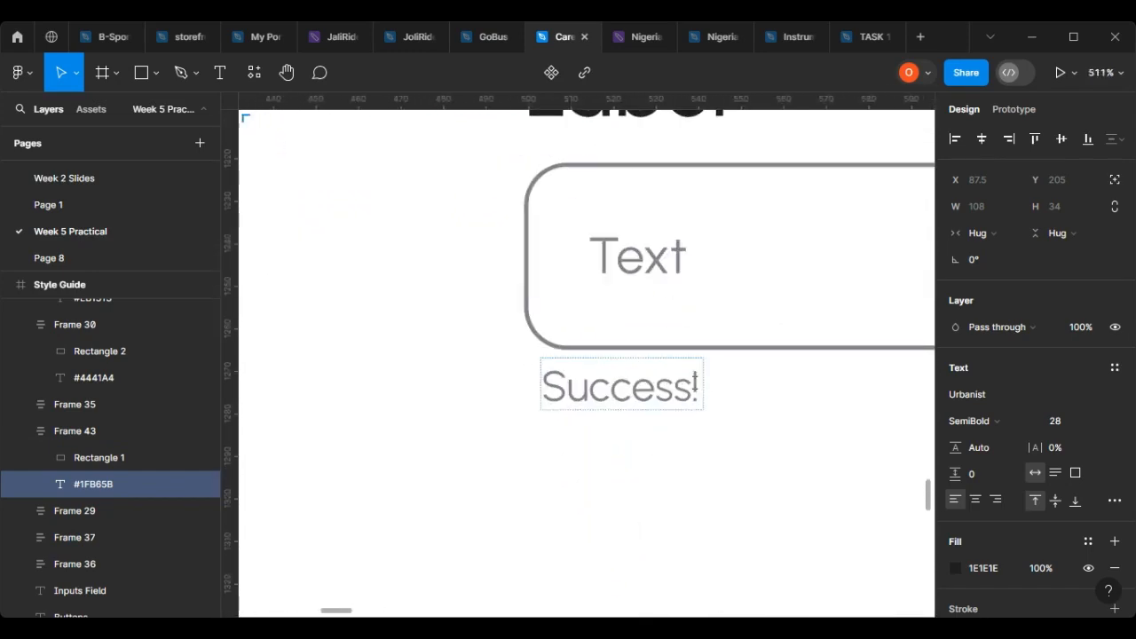
double_click(651, 379)
scroll(1044, 496, down, 3)
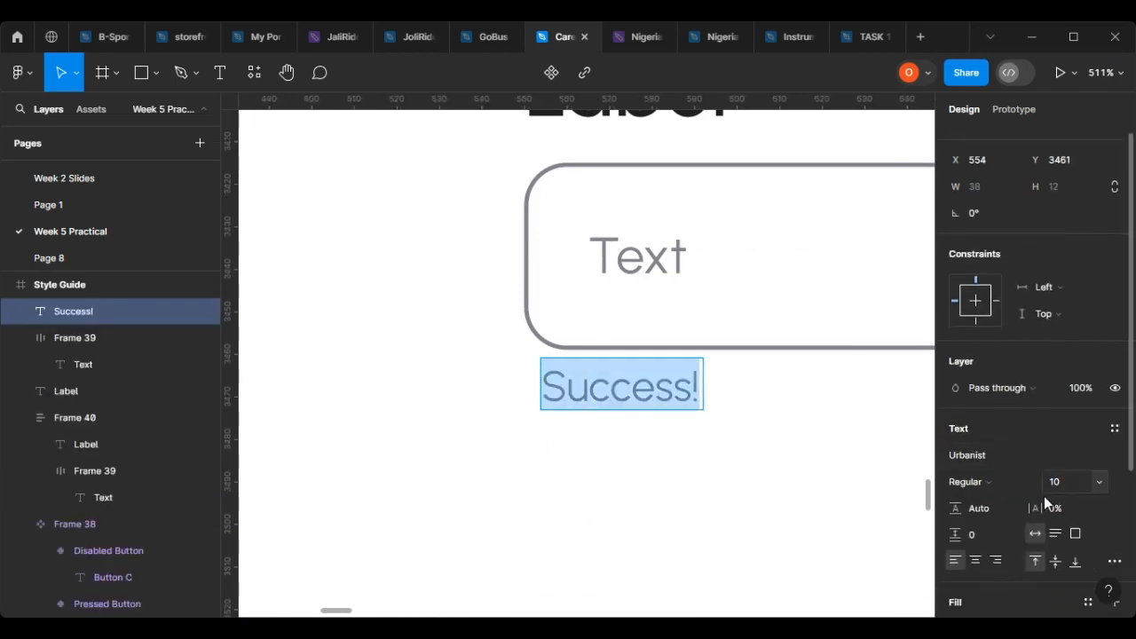
click(560, 505)
scroll(422, 477, down, 5)
Group the Success! message with its input box in an auto layout, and wrap that with its Label in another vertical auto layout.
click(418, 388)
scroll(418, 382, down, 2)
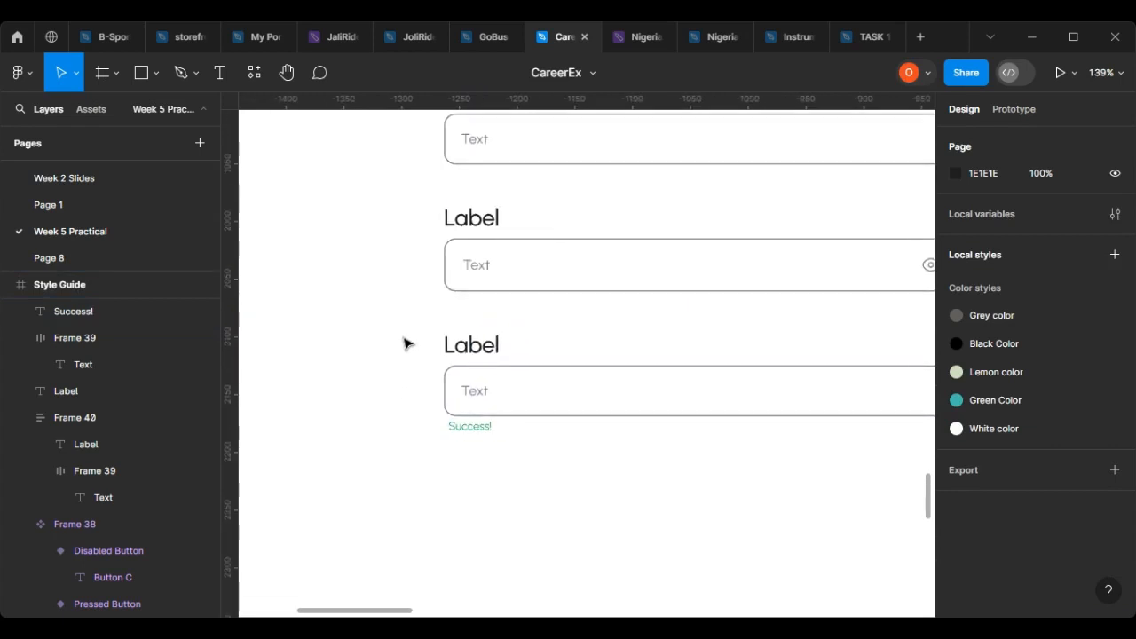
drag(406, 332, 596, 449)
click(423, 438)
scroll(474, 414, up, 3)
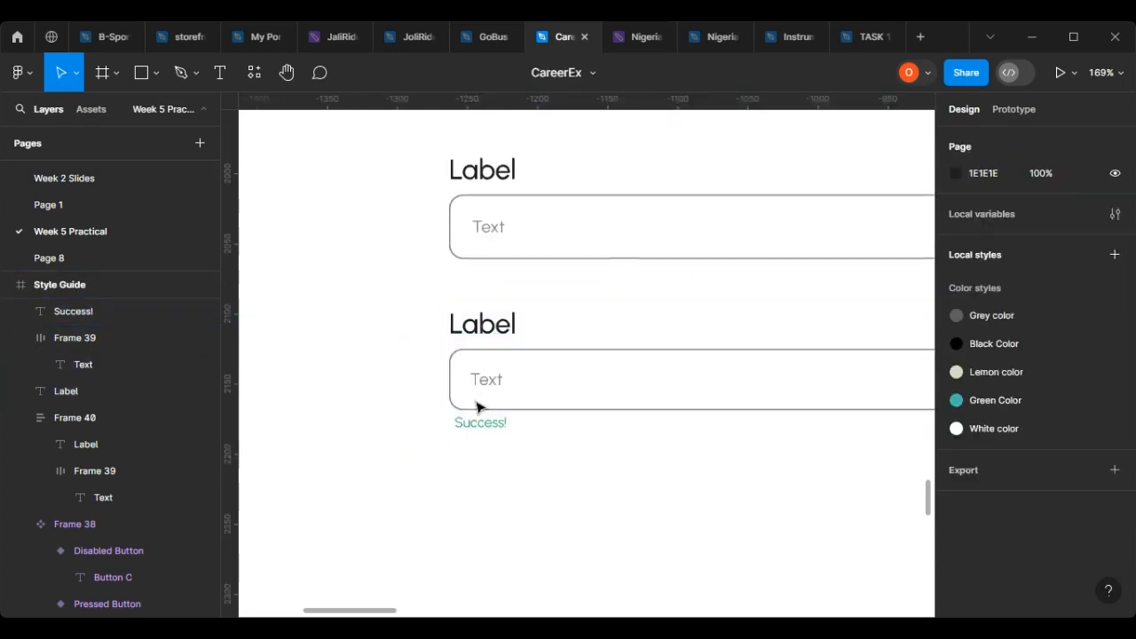
click(479, 435)
scroll(479, 435, up, 2)
shift+click(500, 385)
key(shift+a)
shift+click(483, 267)
key(shift+a)
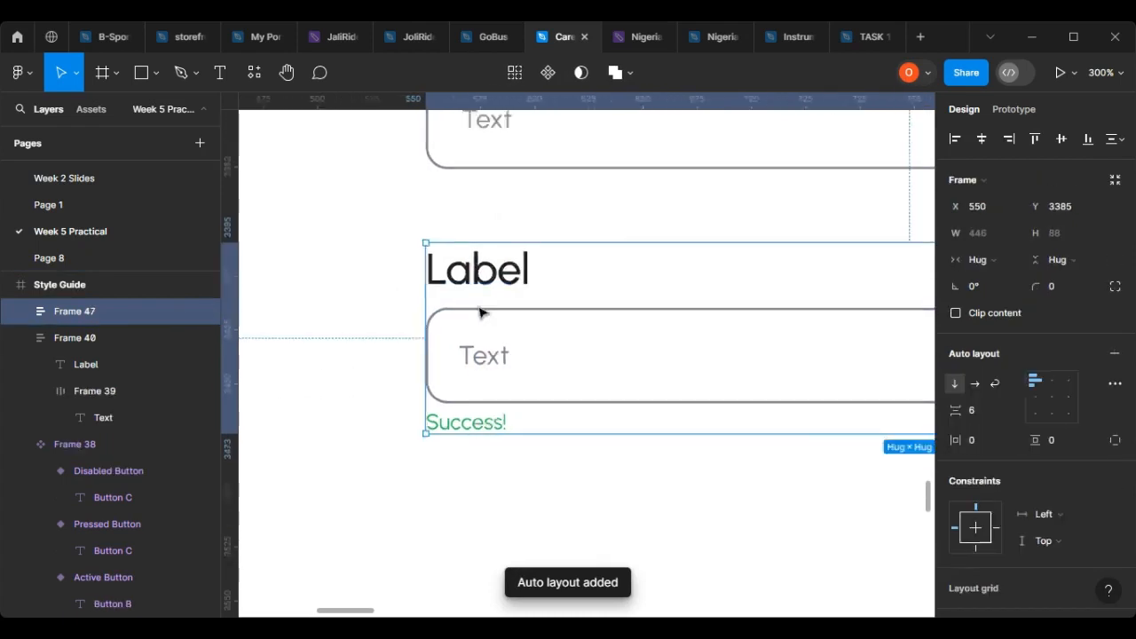
Duplicate the Success! input field directly below at Y 3488 and change the copy's message to Error!
scroll(444, 307, down, 3)
key(ctrl+d)
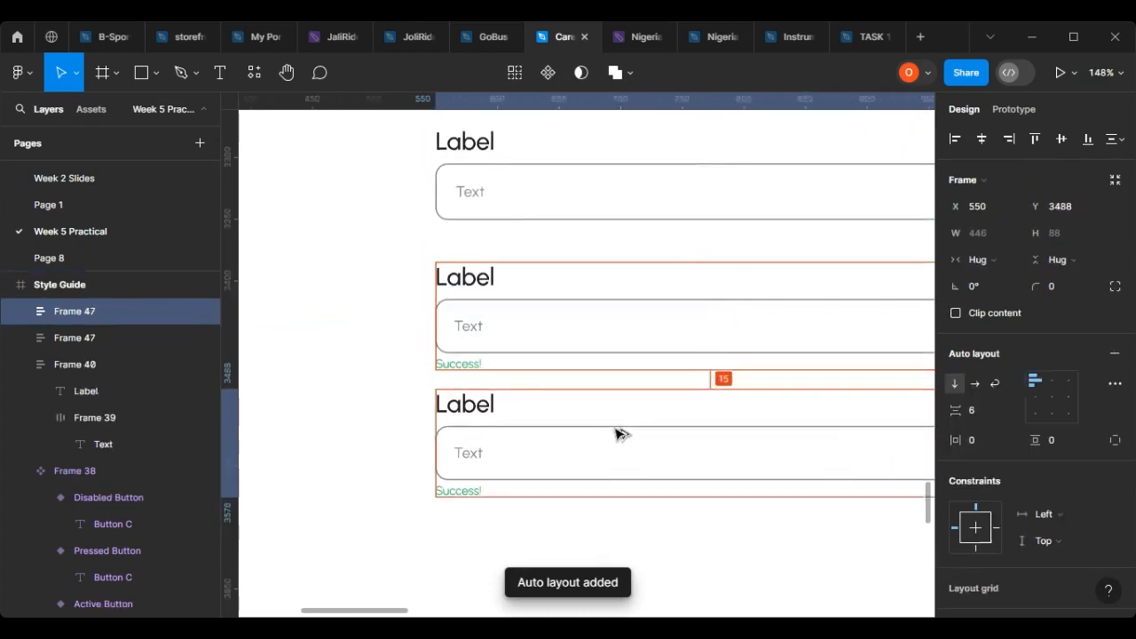
scroll(474, 454, up, 4)
scroll(470, 568, down, 3)
scroll(491, 287, up, 2)
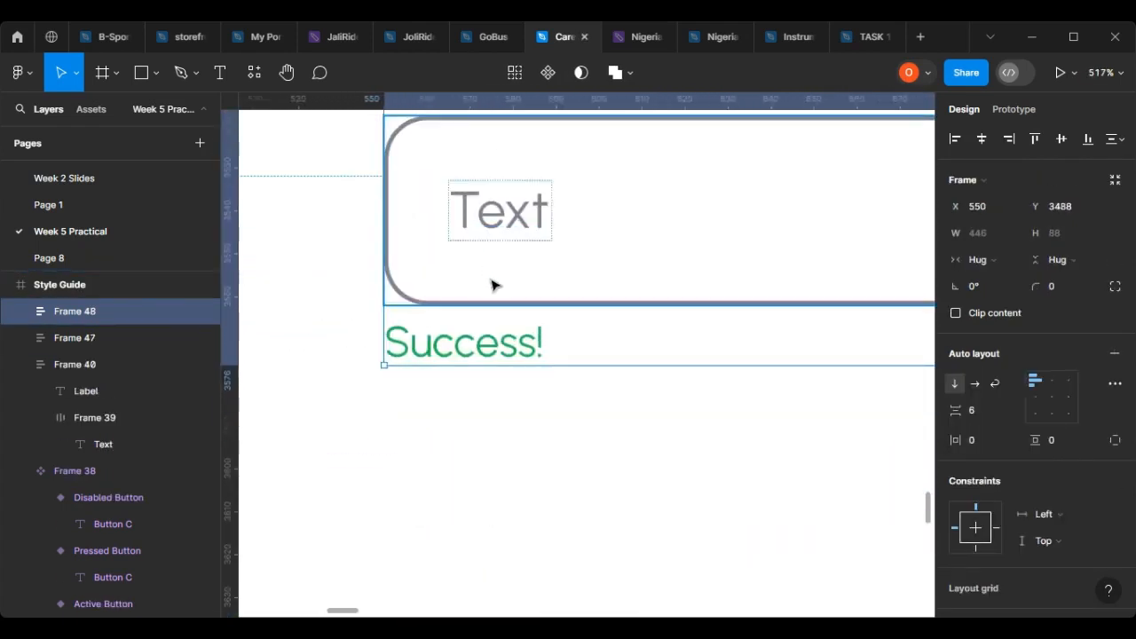
click(522, 344)
double_click(534, 344)
double_click(535, 345)
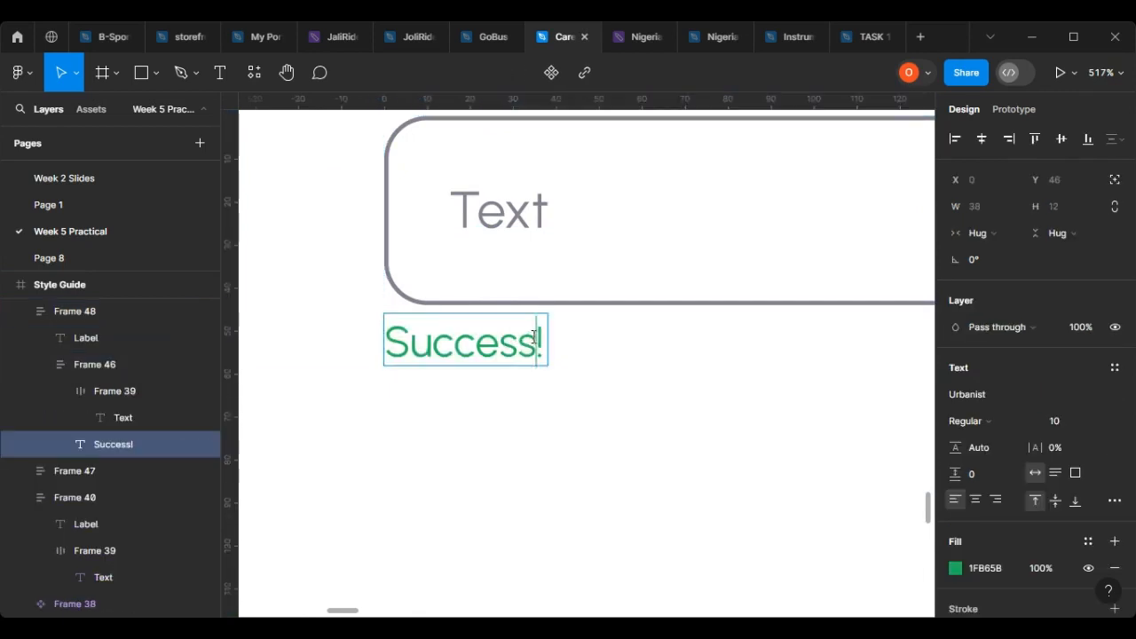
drag(537, 345, 399, 337)
text(Error!)
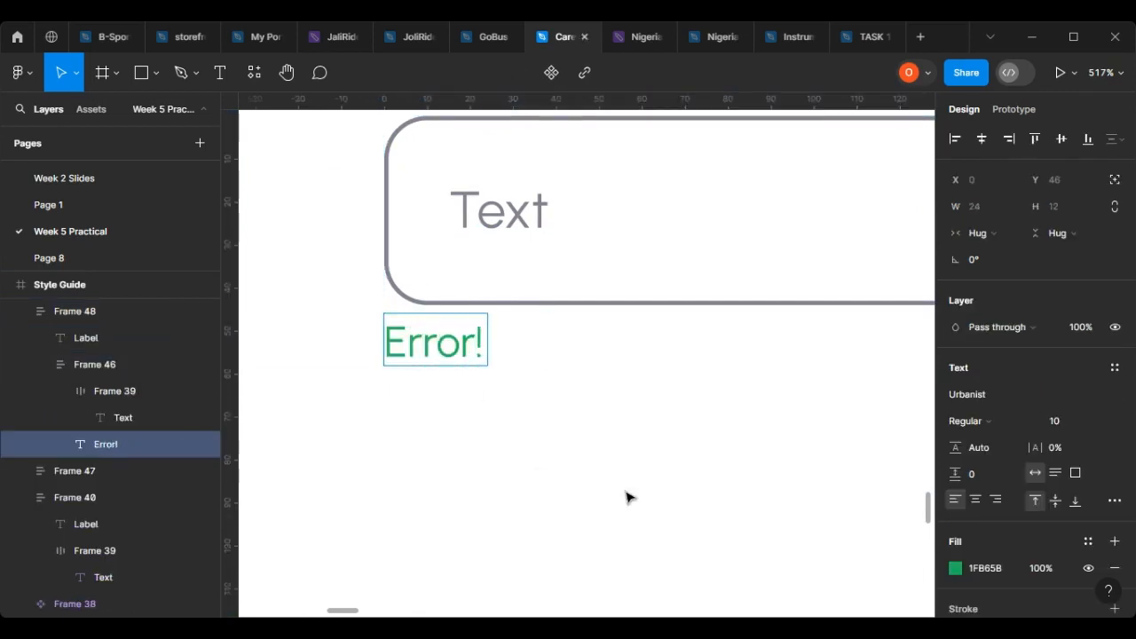
click(626, 498)
Recolor the Error! message to the palette's red EB1313.
scroll(566, 489, down, 6)
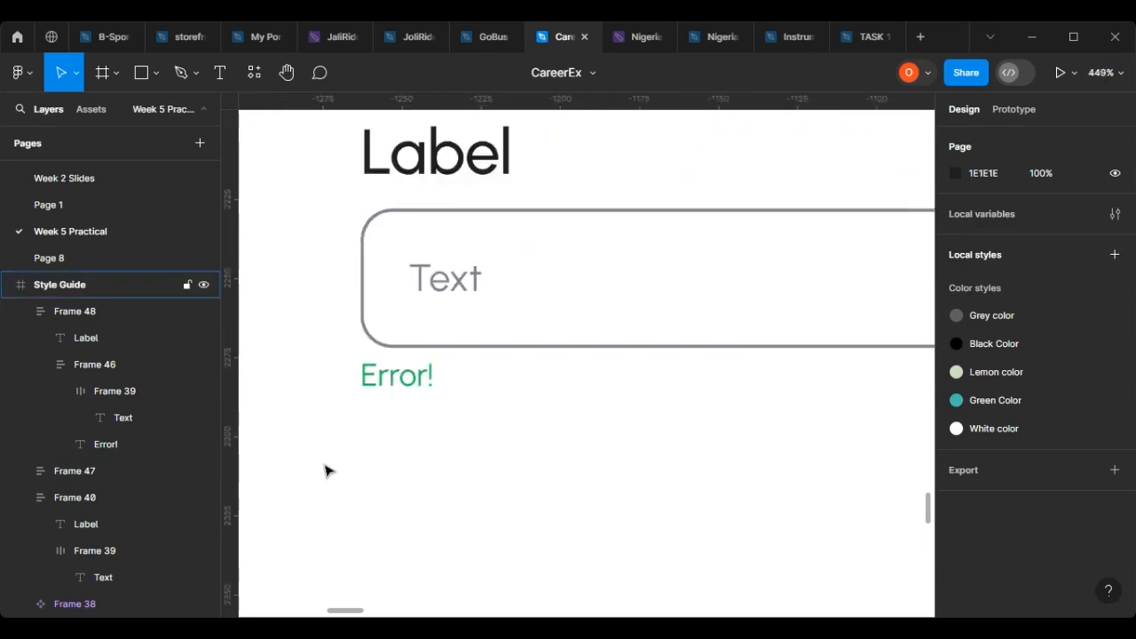
scroll(413, 441, down, 2)
scroll(459, 424, up, 5)
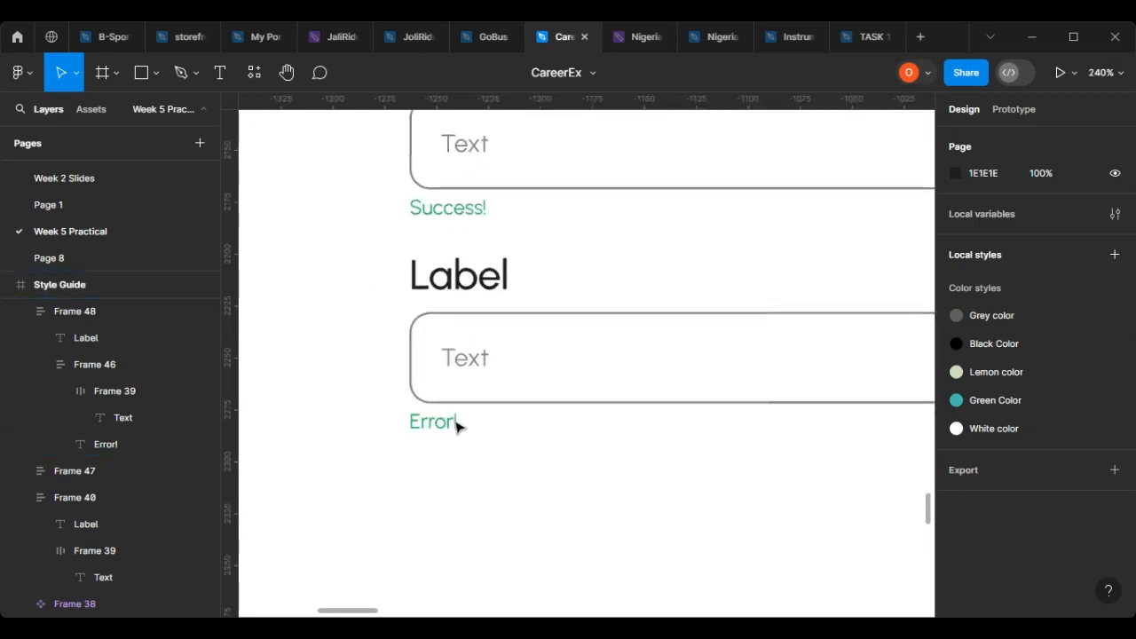
click(464, 417)
scroll(992, 441, down, 3)
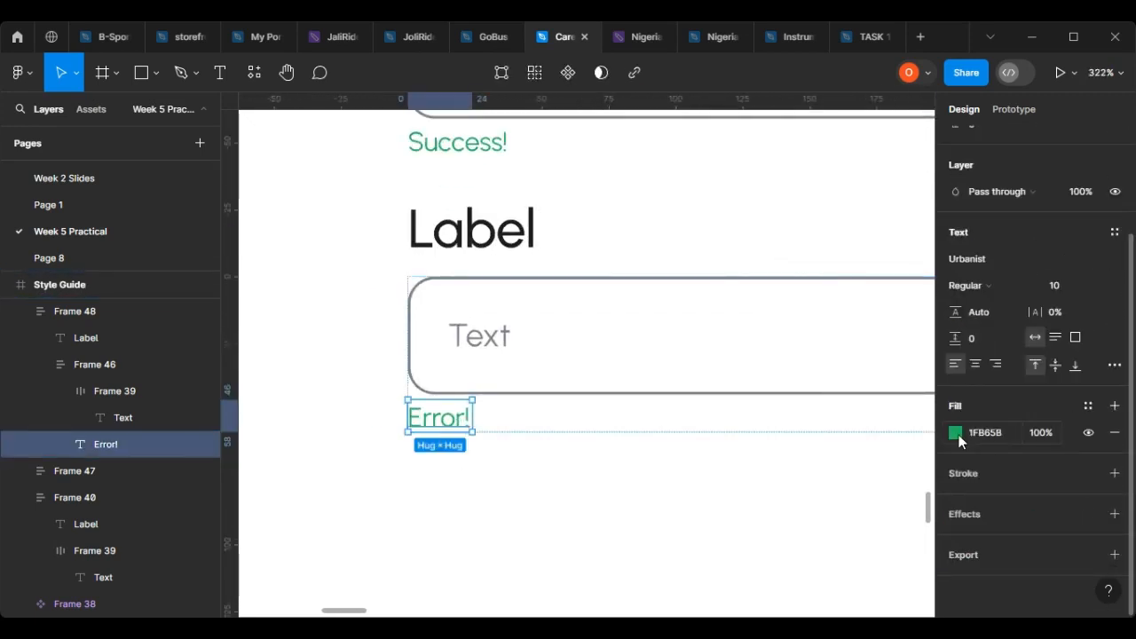
click(957, 433)
click(798, 457)
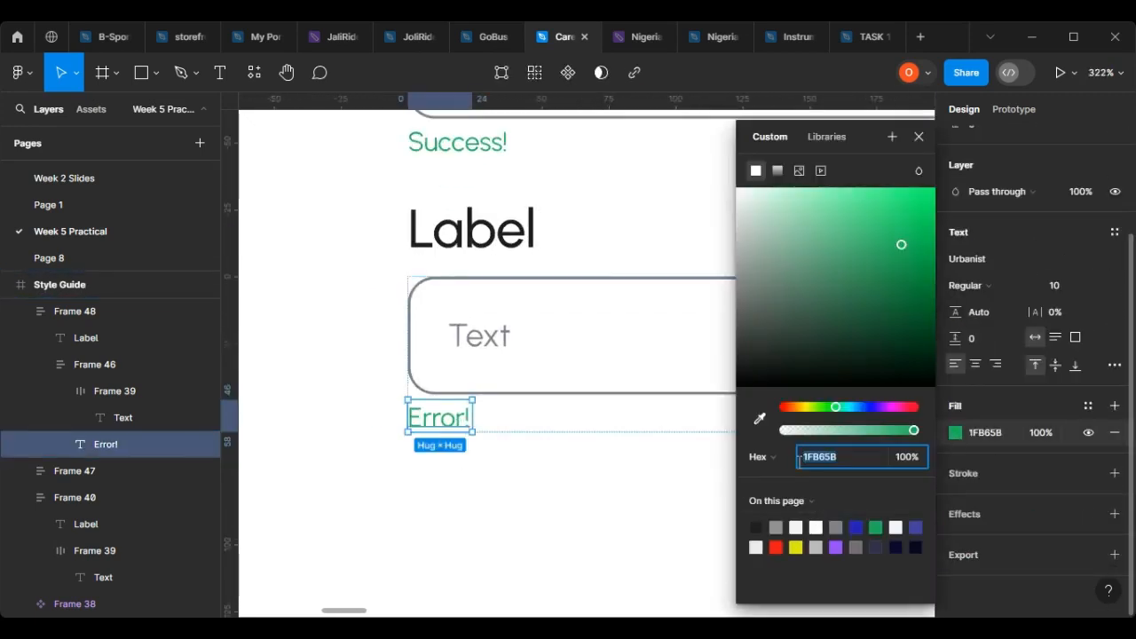
click(778, 546)
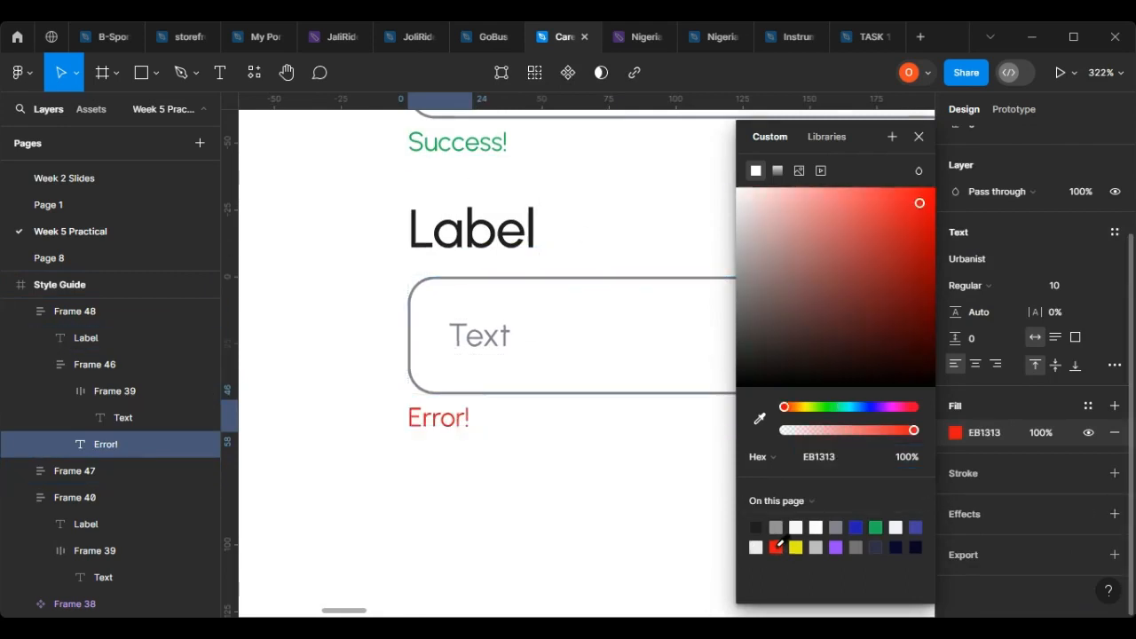
key(Escape)
Review the four labelled fields in the Inputs Field section, including the password, Success! and Error! variants.
scroll(518, 470, down, 10)
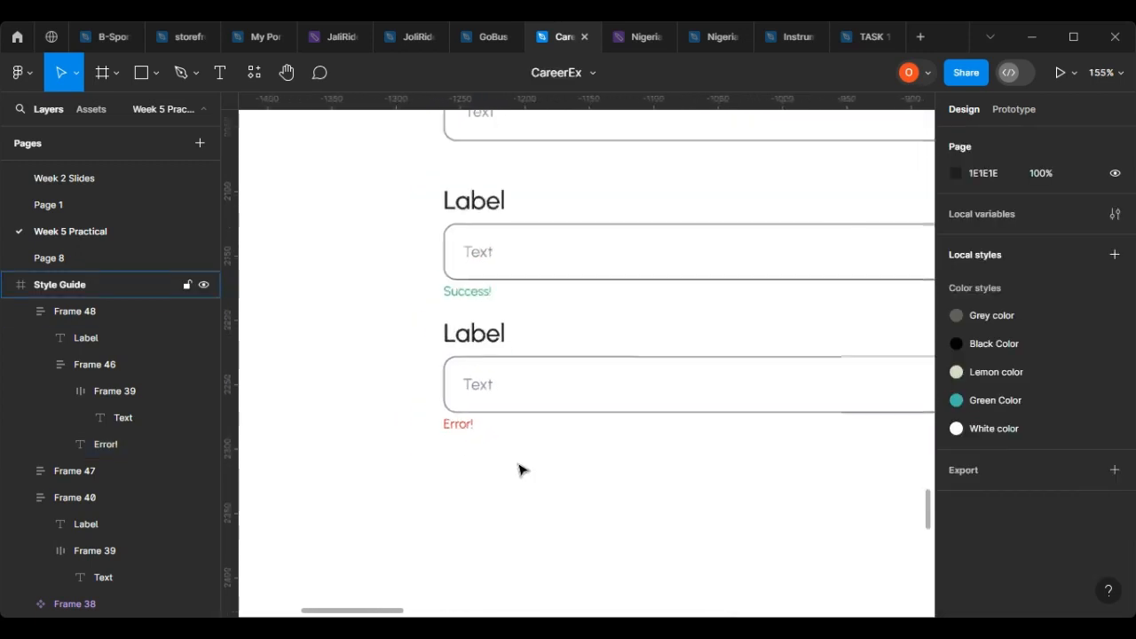
click(510, 229)
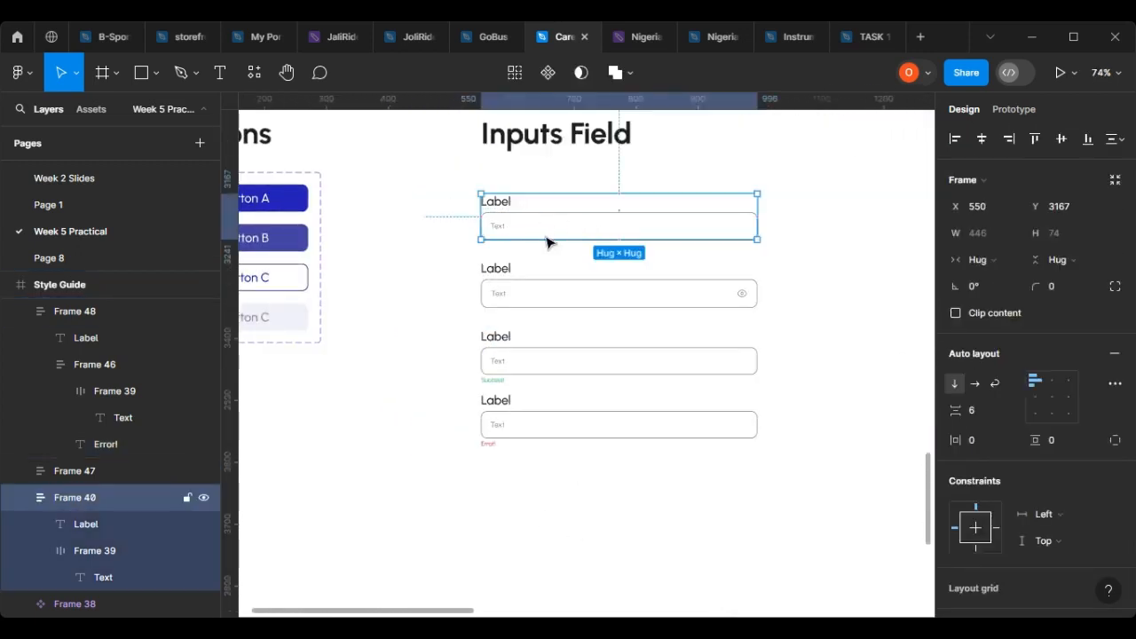
click(499, 290)
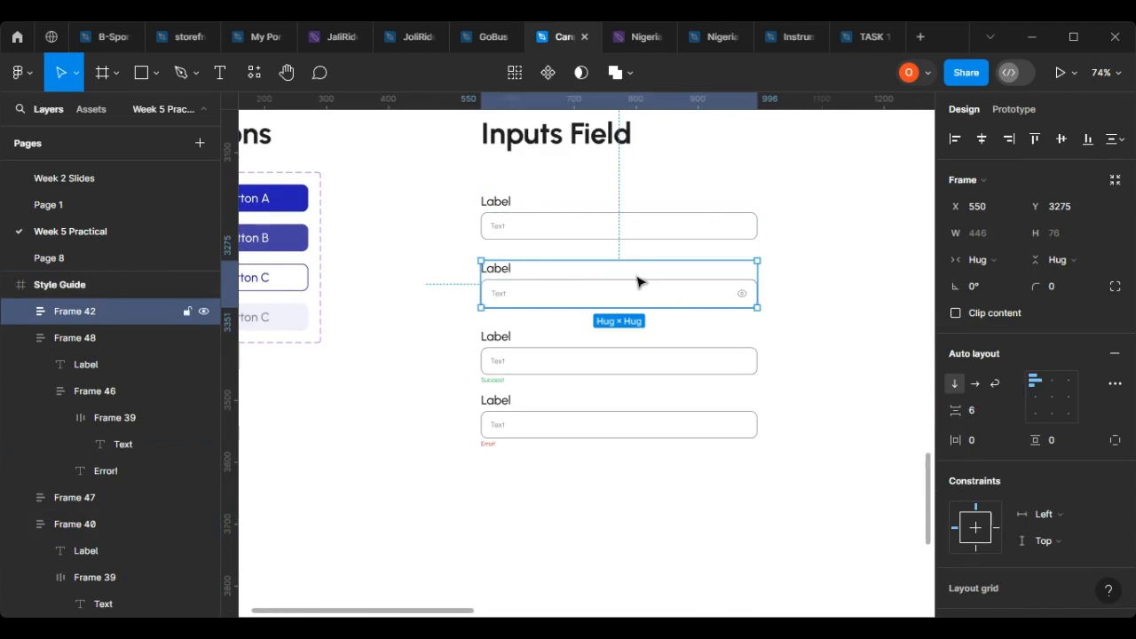
click(500, 358)
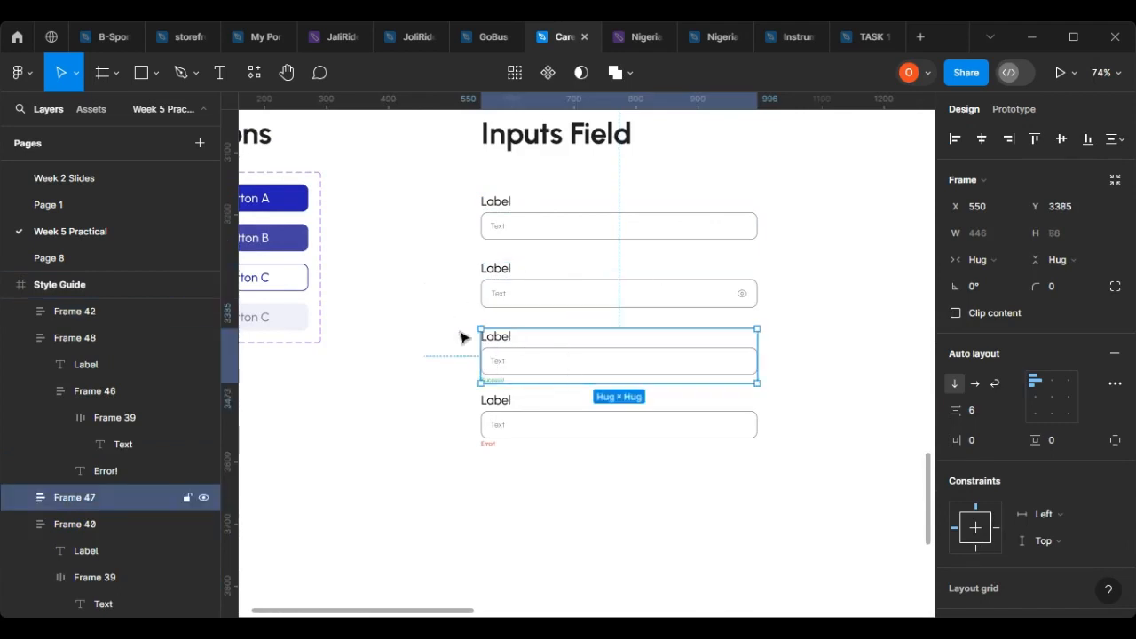
key(Escape)
click(513, 433)
scroll(507, 469, up, 3)
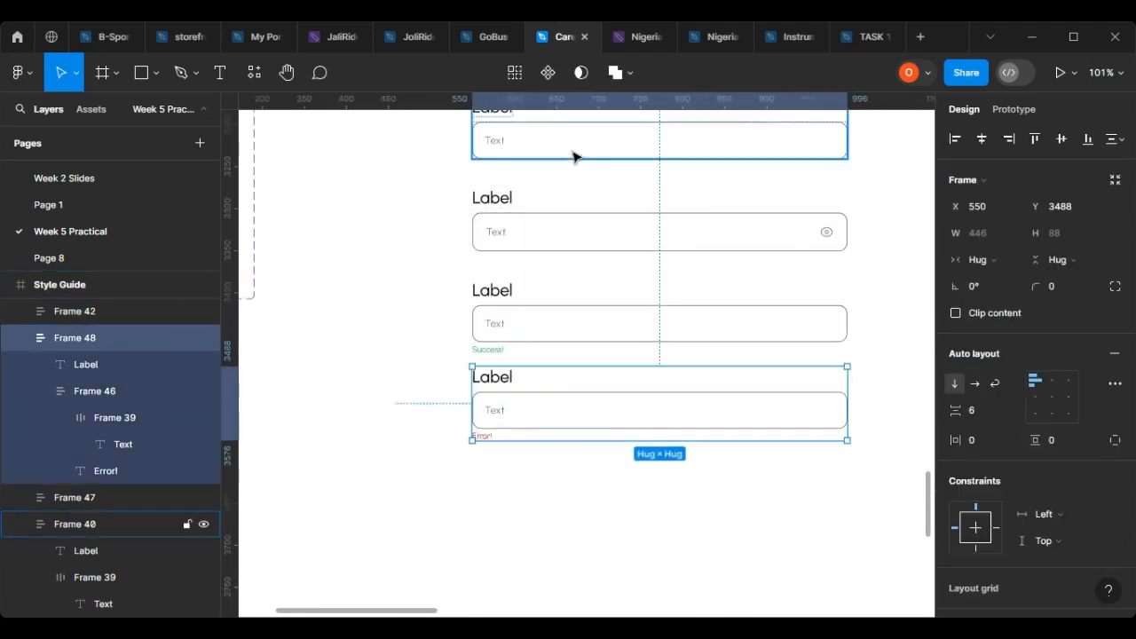
scroll(550, 368, up, 2)
scroll(560, 258, down, 3)
Copy the first input field below the Error! field at Y 3610 and enlarge the copy's text box to a height of 168.
click(565, 255)
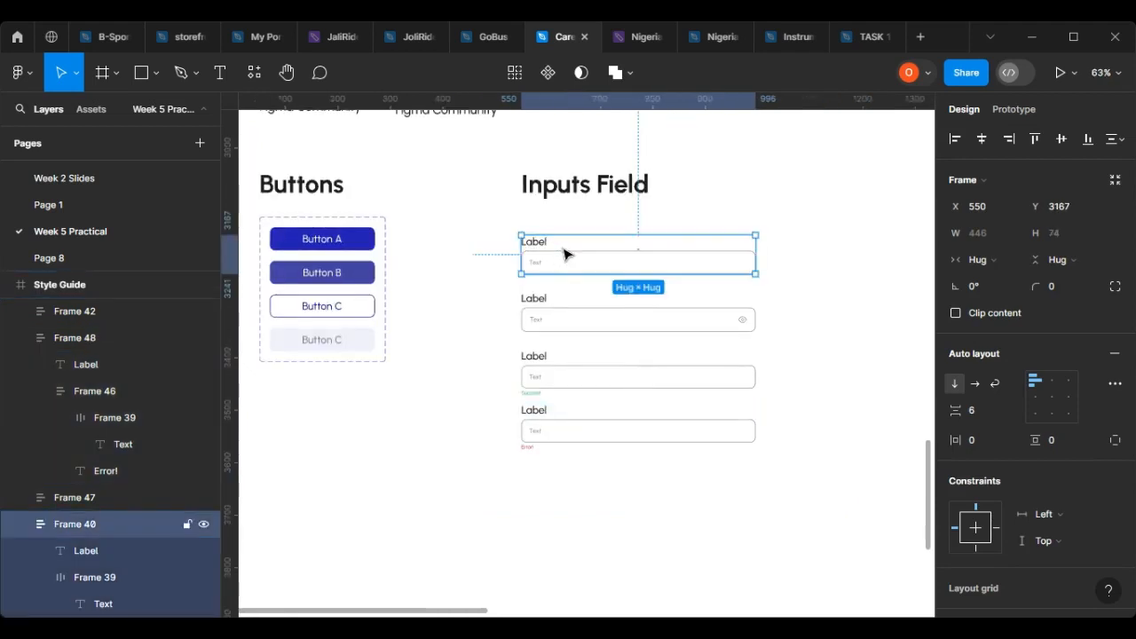
drag(573, 448, 587, 486)
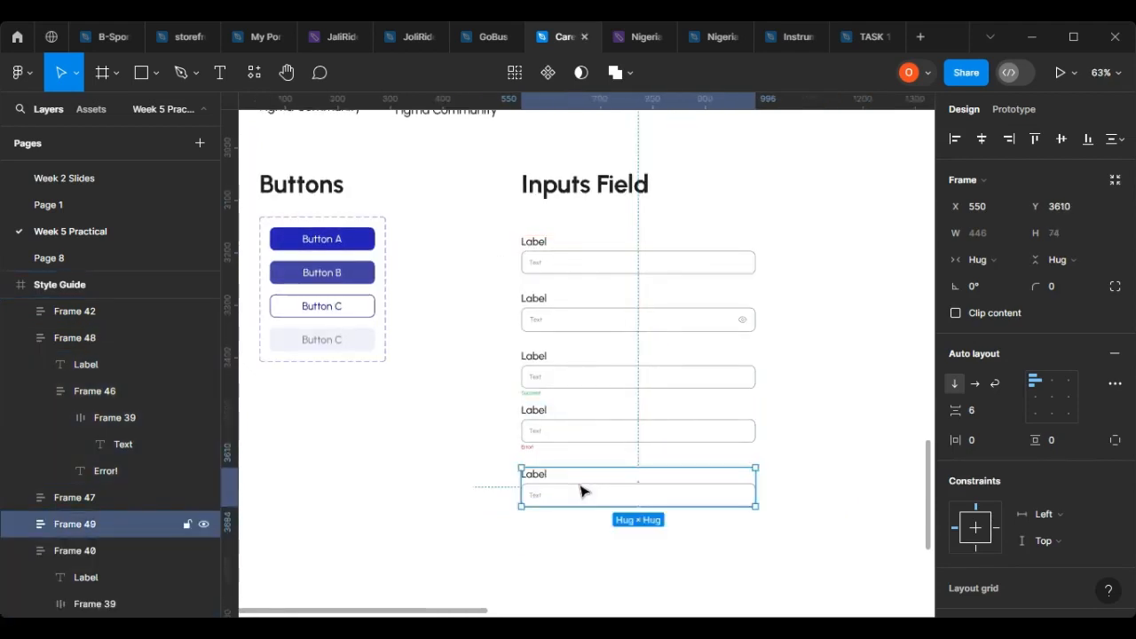
scroll(580, 487, up, 4)
scroll(555, 520, down, 1)
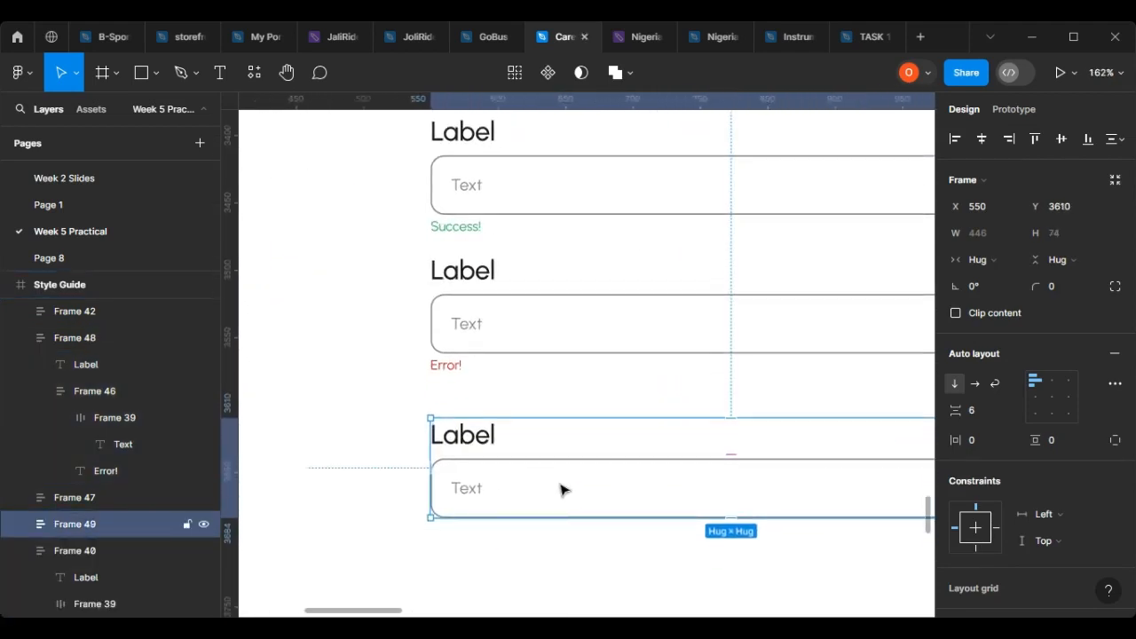
click(464, 473)
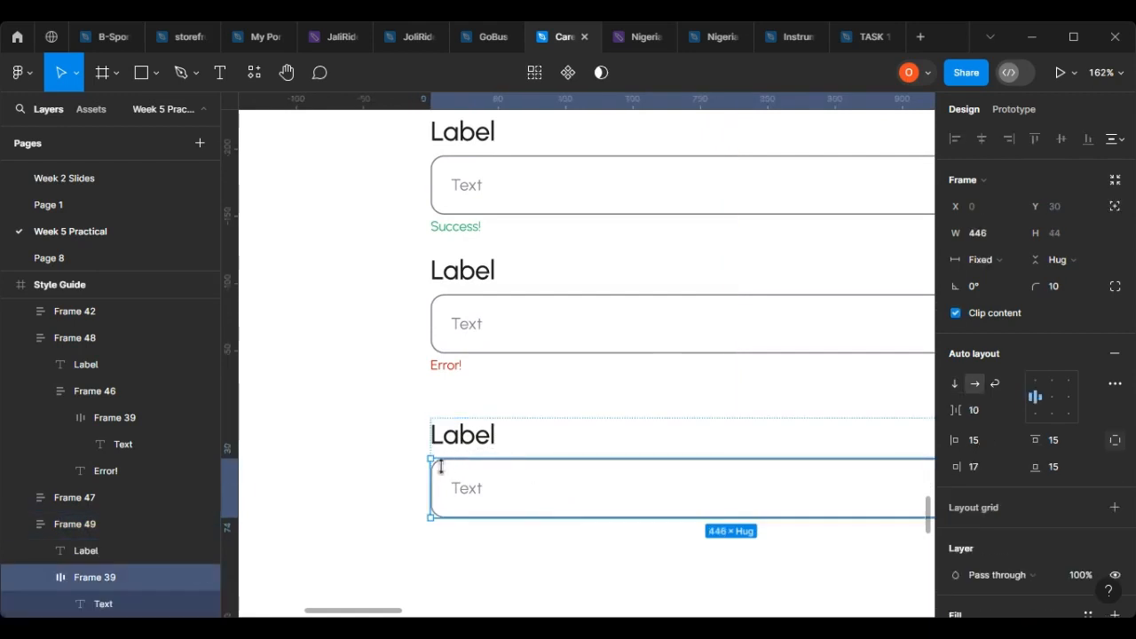
scroll(683, 497, down, 3)
drag(677, 539, 674, 598)
scroll(667, 517, down, 1)
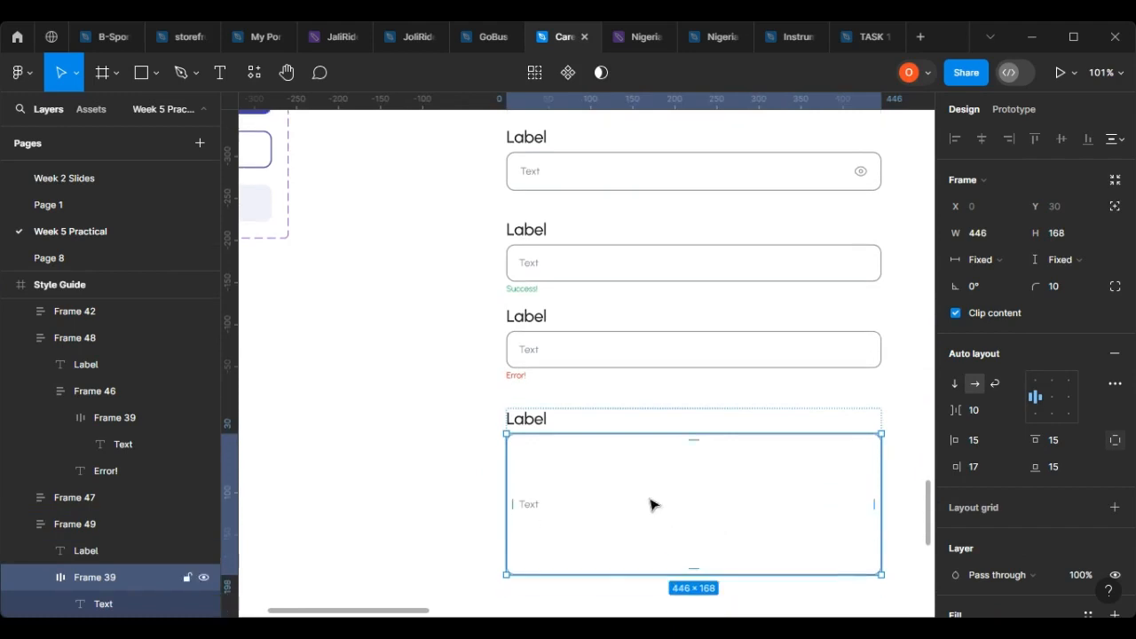
Align the placeholder text to the top left inside the tall text box.
scroll(523, 541, up, 5)
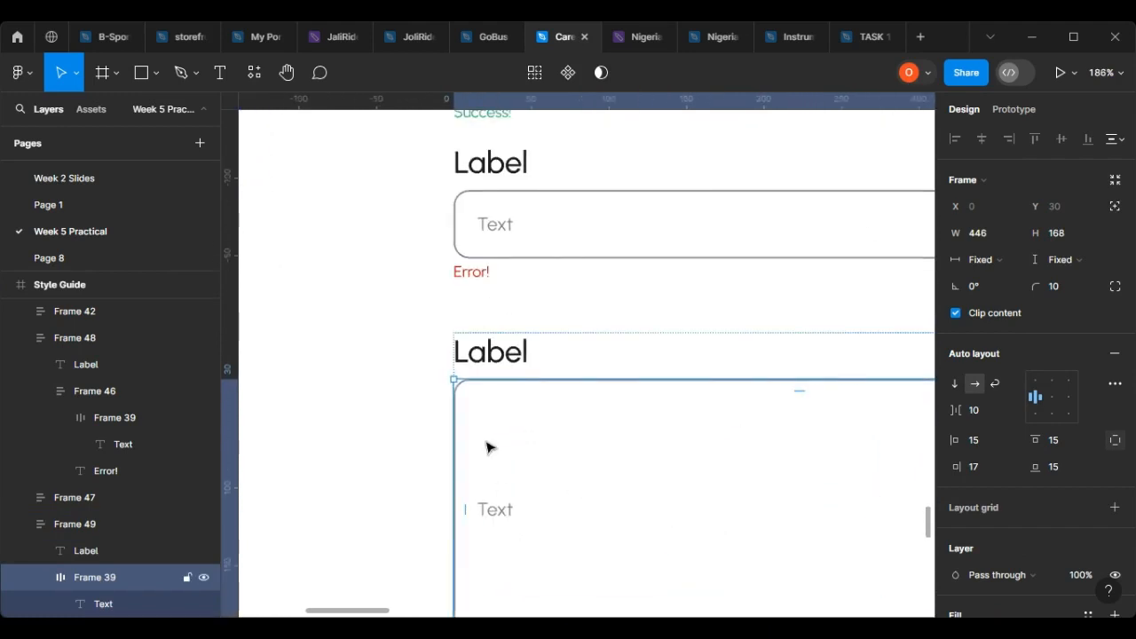
click(1036, 382)
scroll(501, 388, down, 5)
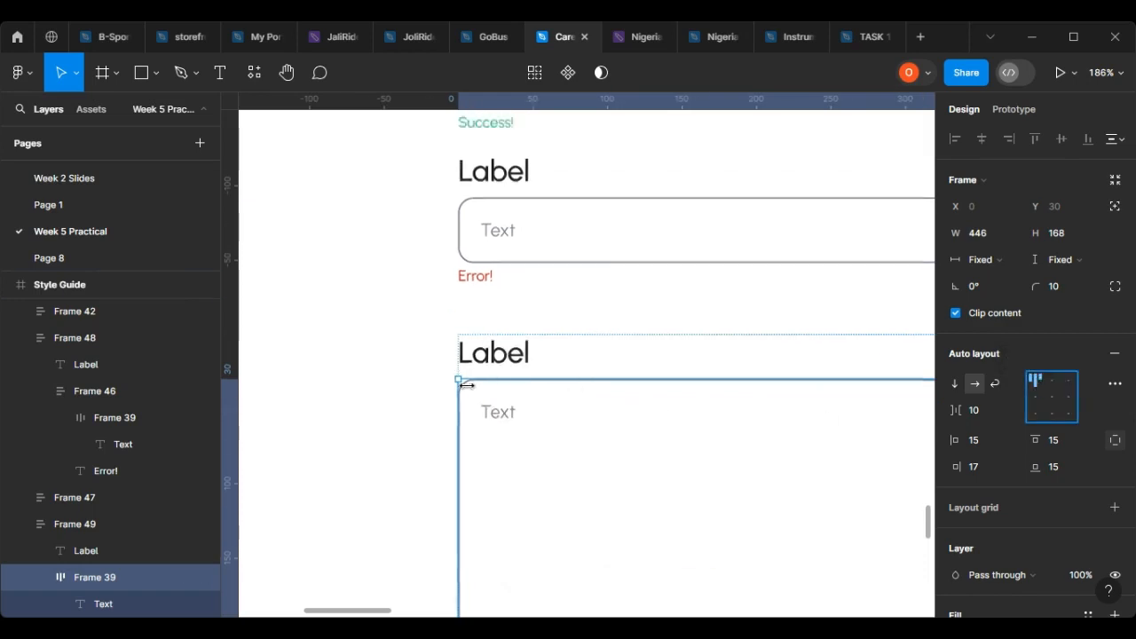
click(506, 555)
scroll(718, 497, up, 4)
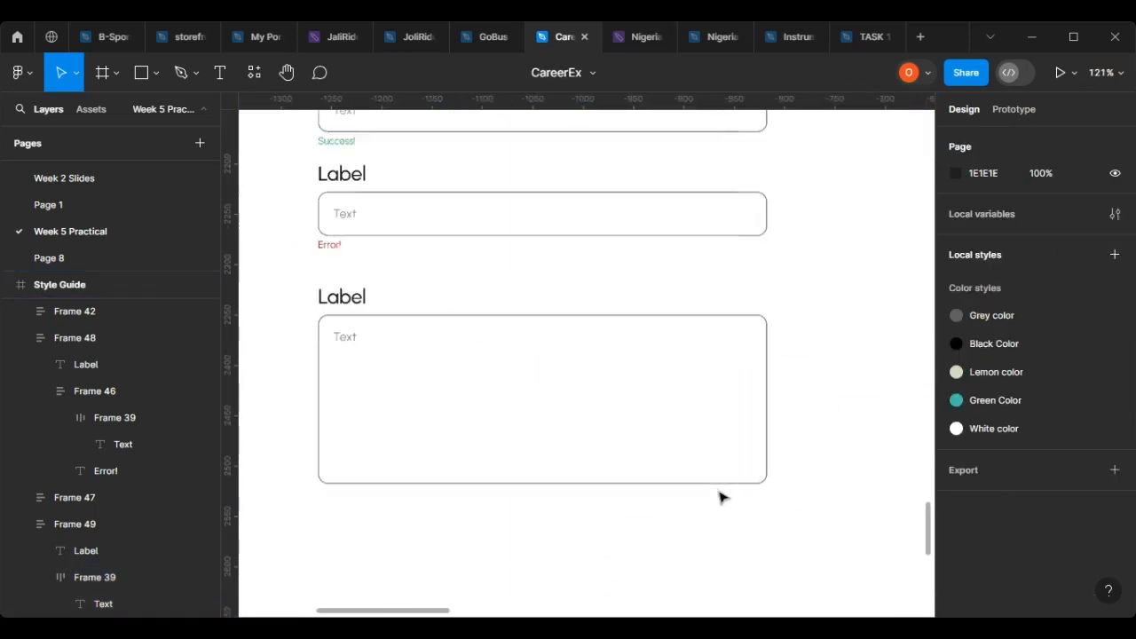
Copy the Error! message below the tall text box's lower right corner and change its text to 0/200.
click(328, 129)
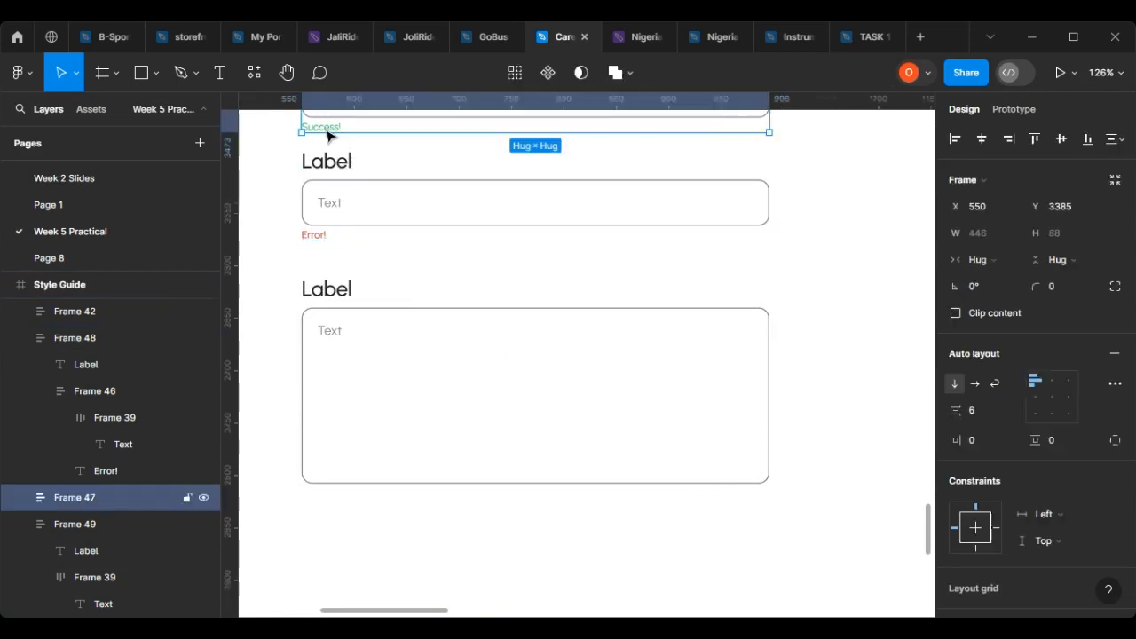
triple_click(325, 233)
drag(321, 235, 758, 495)
scroll(758, 496, up, 6)
double_click(758, 497)
text(0)
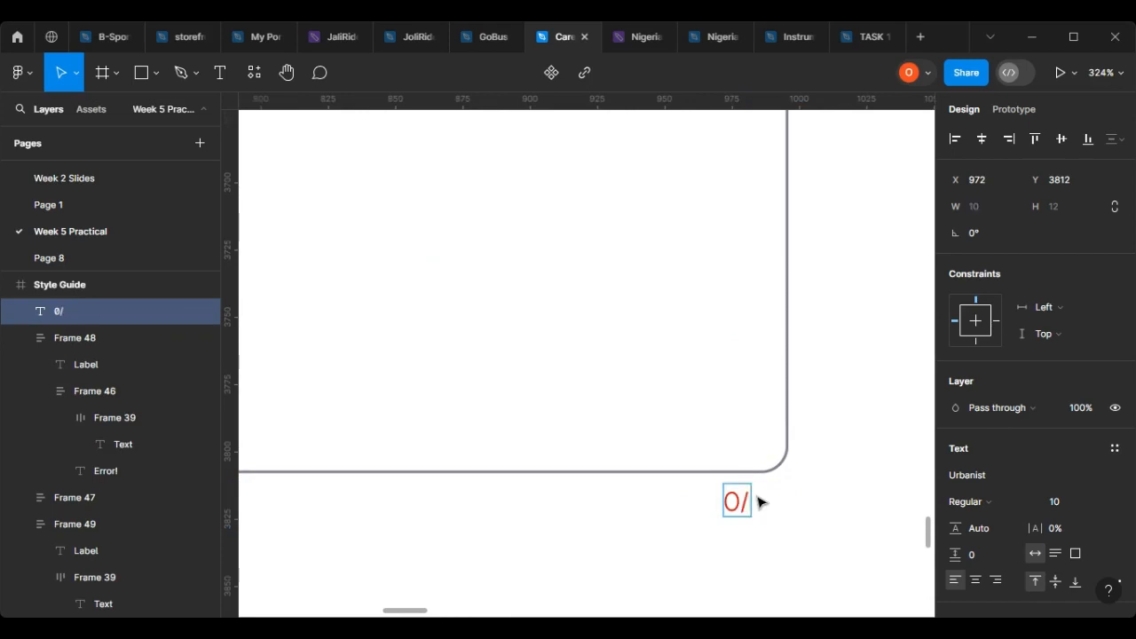
text(/200)
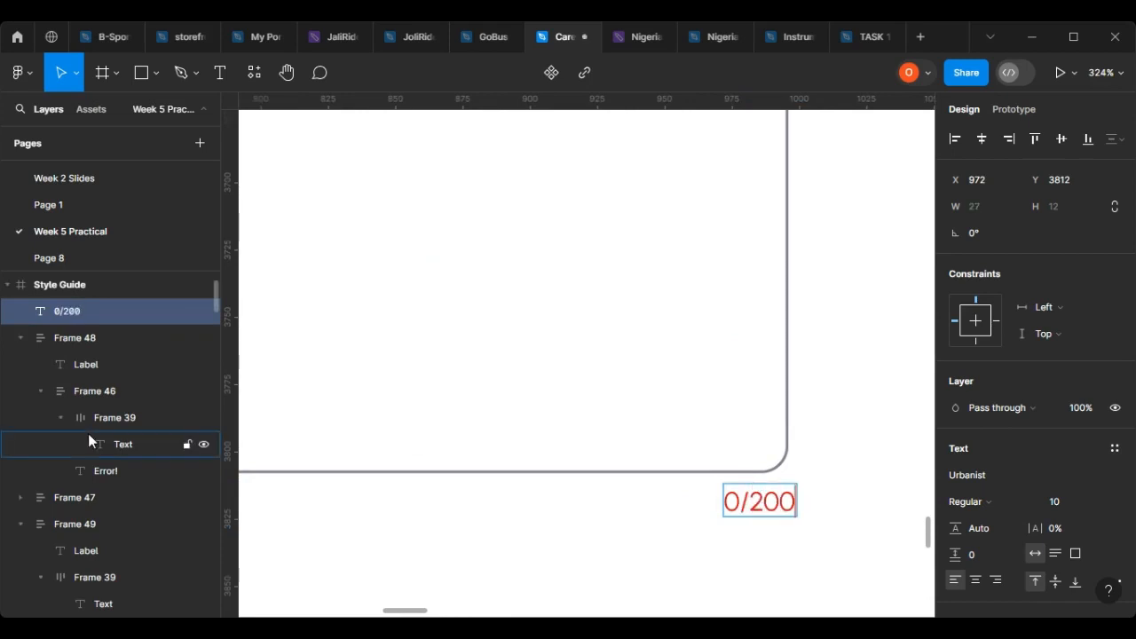
key(Escape)
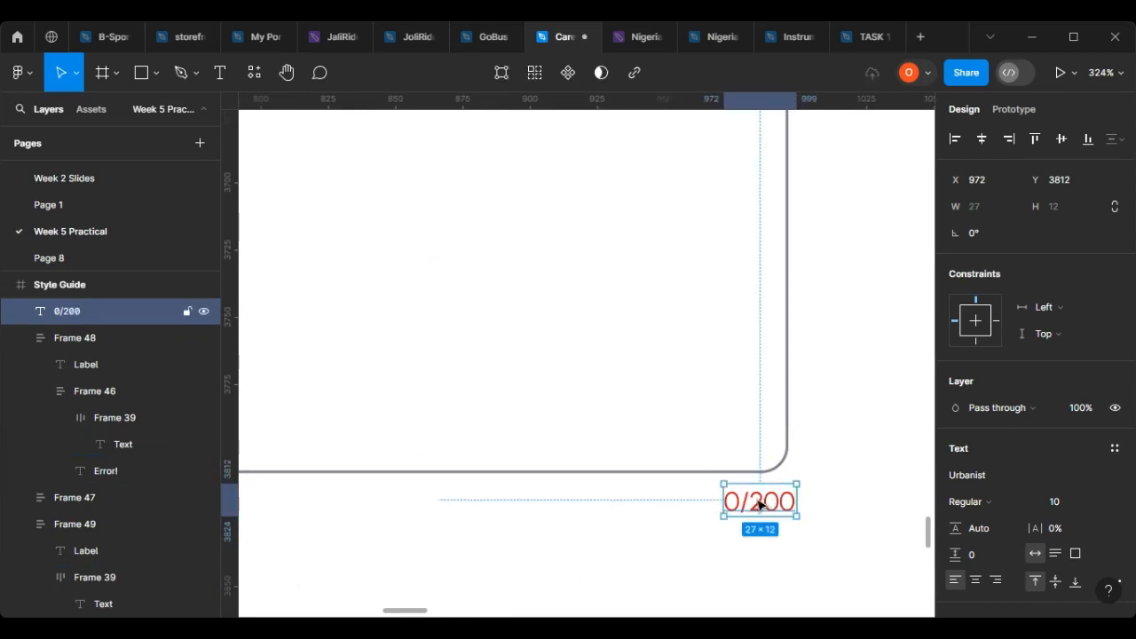
Line up the 0/200 counter with the text box's right edge at X 969 and recolor it with the placeholder's grey.
drag(759, 506, 751, 504)
scroll(432, 450, down, 8)
scroll(444, 378, up, 15)
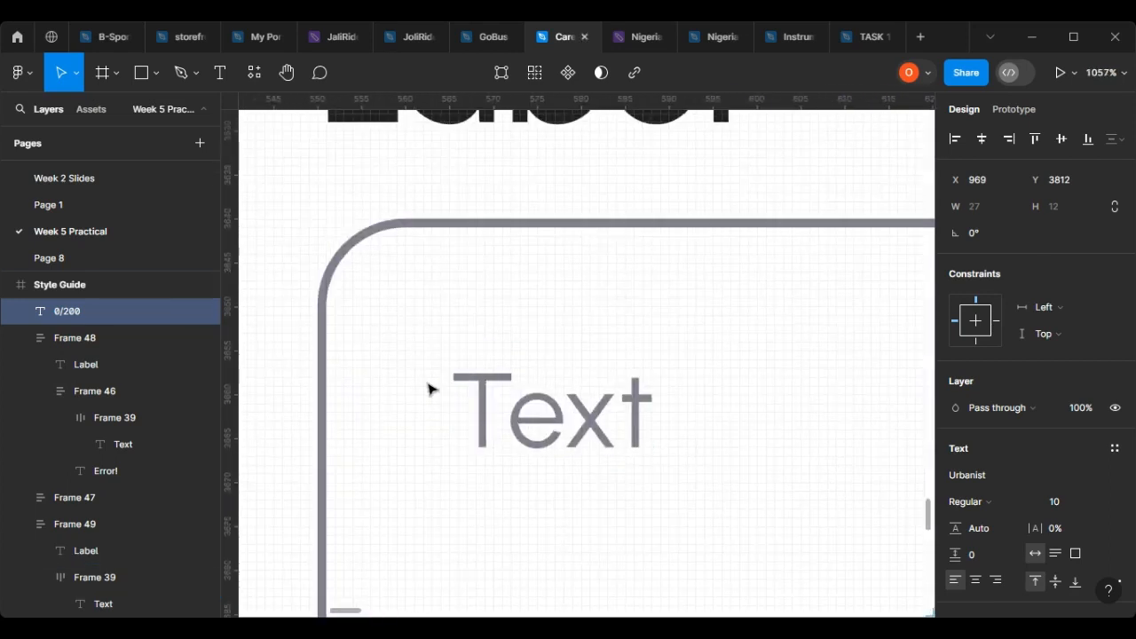
key(i)
scroll(485, 387, down, 10)
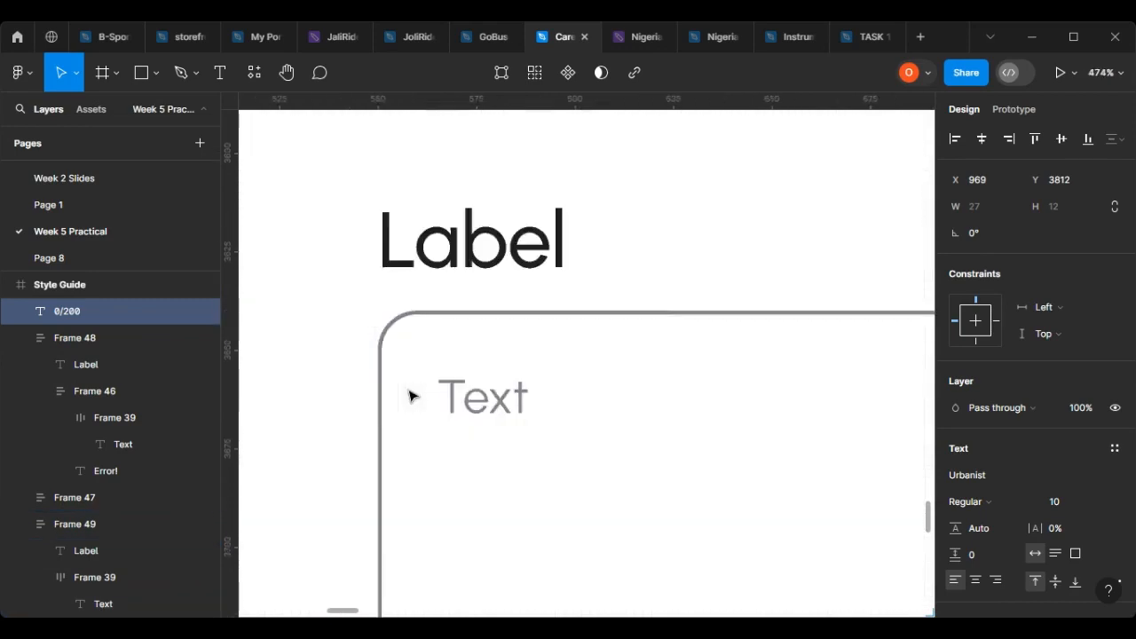
scroll(551, 460, up, 4)
Ungroup the tall field and combine its text box with the 0/200 counter in a right-aligned vertical auto layout with gap 4.
click(551, 421)
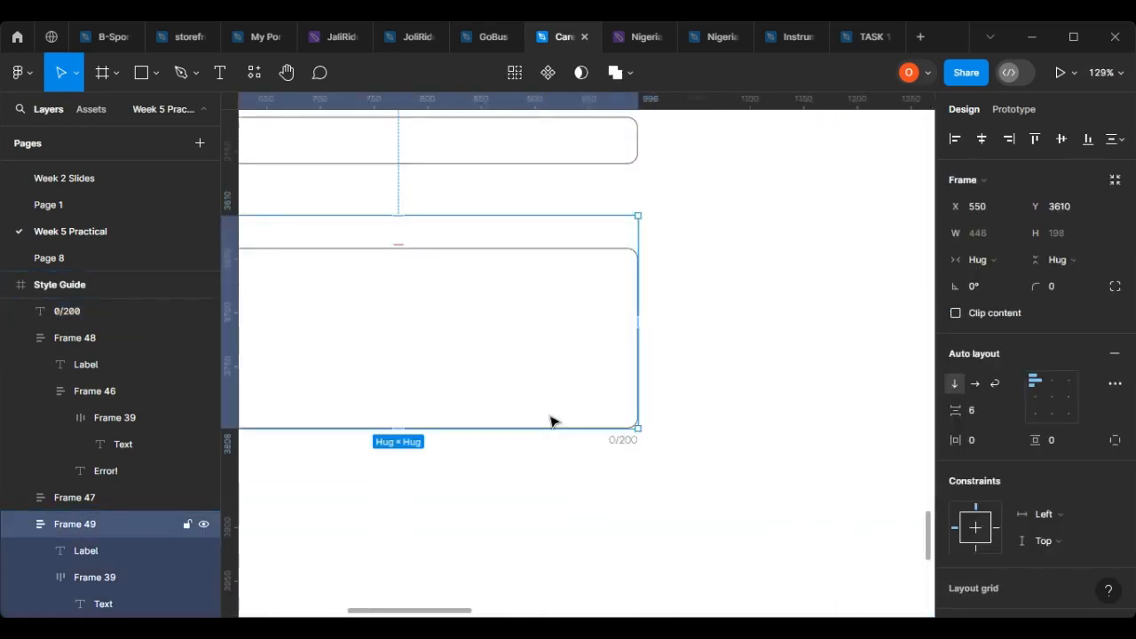
key(Return)
scroll(643, 400, left, 2)
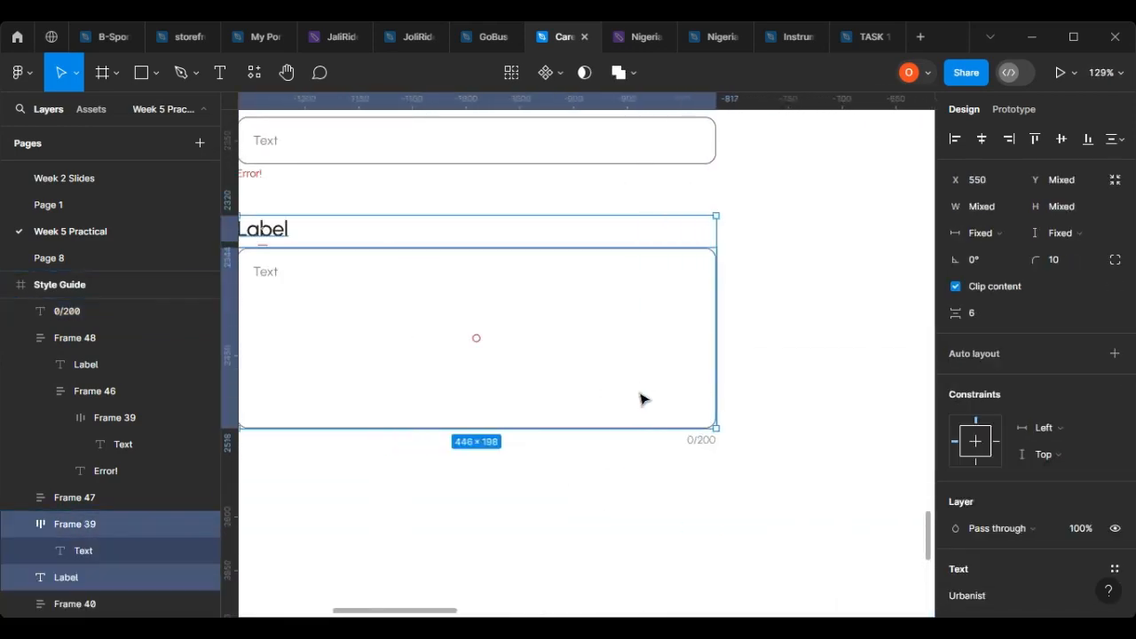
click(365, 263)
scroll(695, 456, up, 4)
shift+click(710, 439)
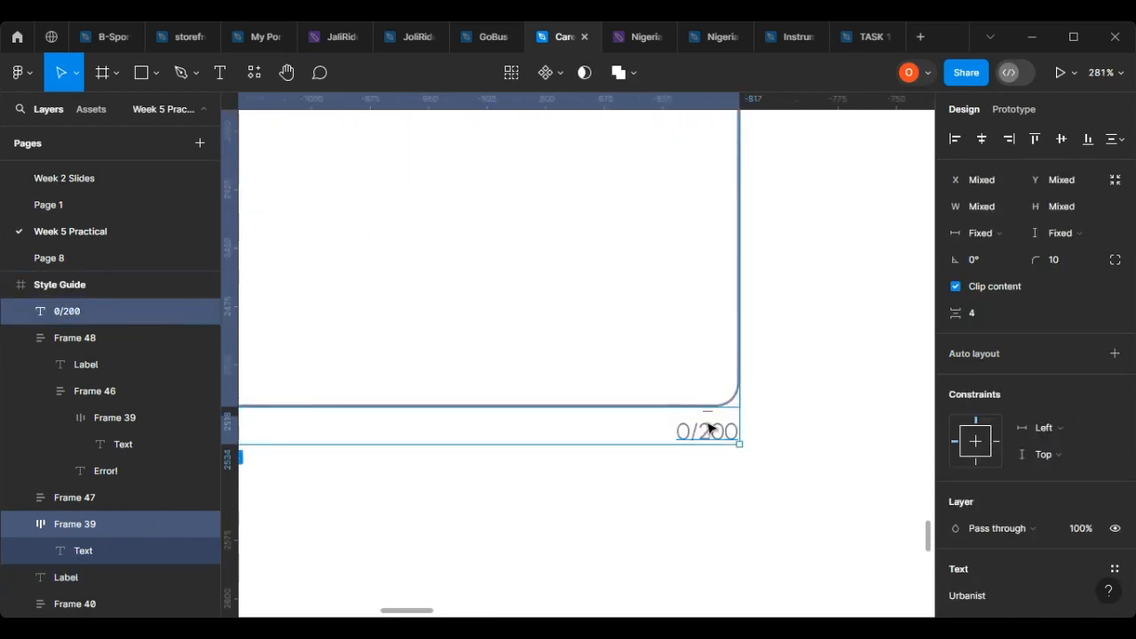
key(shift+a)
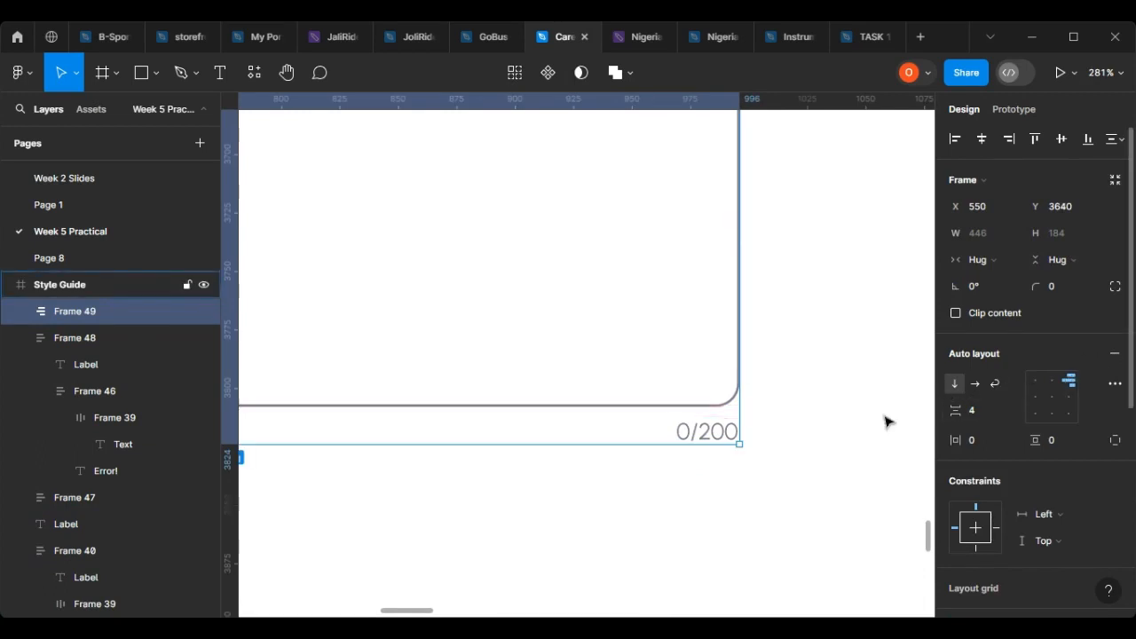
scroll(467, 378, down, 10)
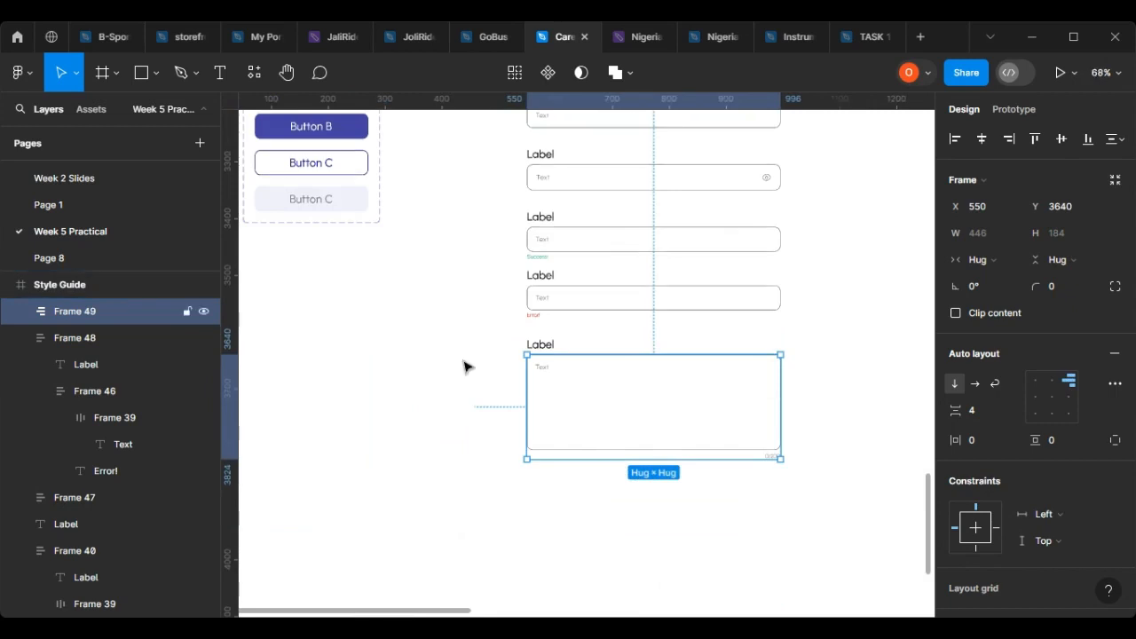
Combine the tall field's Label with the text box and counter in a vertical auto layout.
scroll(583, 338, up, 3)
shift+click(548, 356)
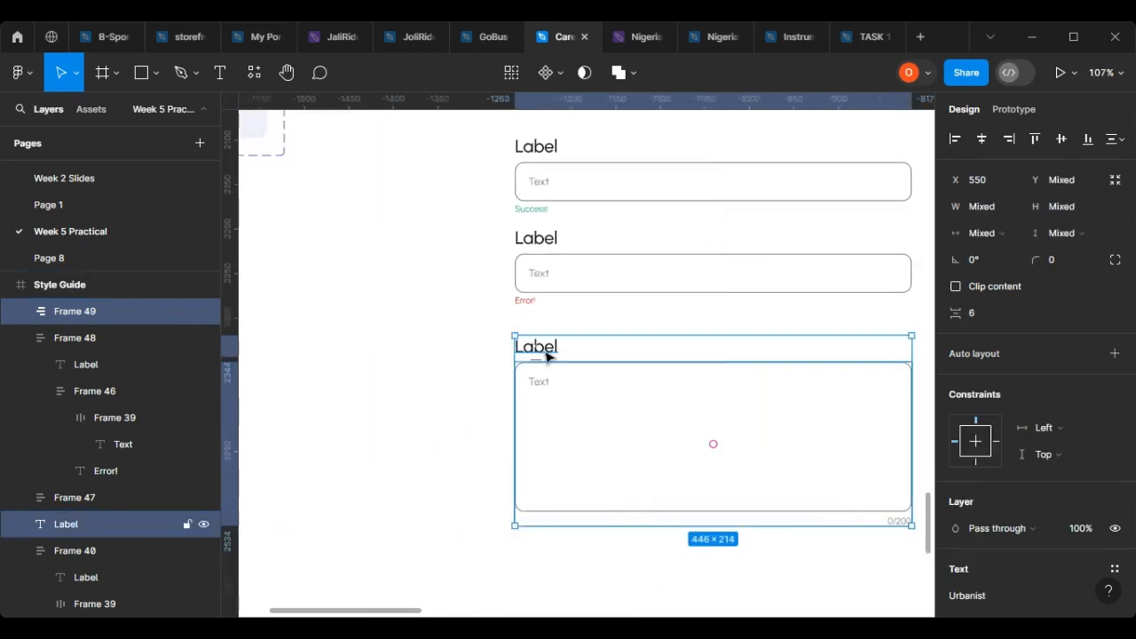
key(shift+a)
scroll(507, 376, down, 6)
click(500, 190)
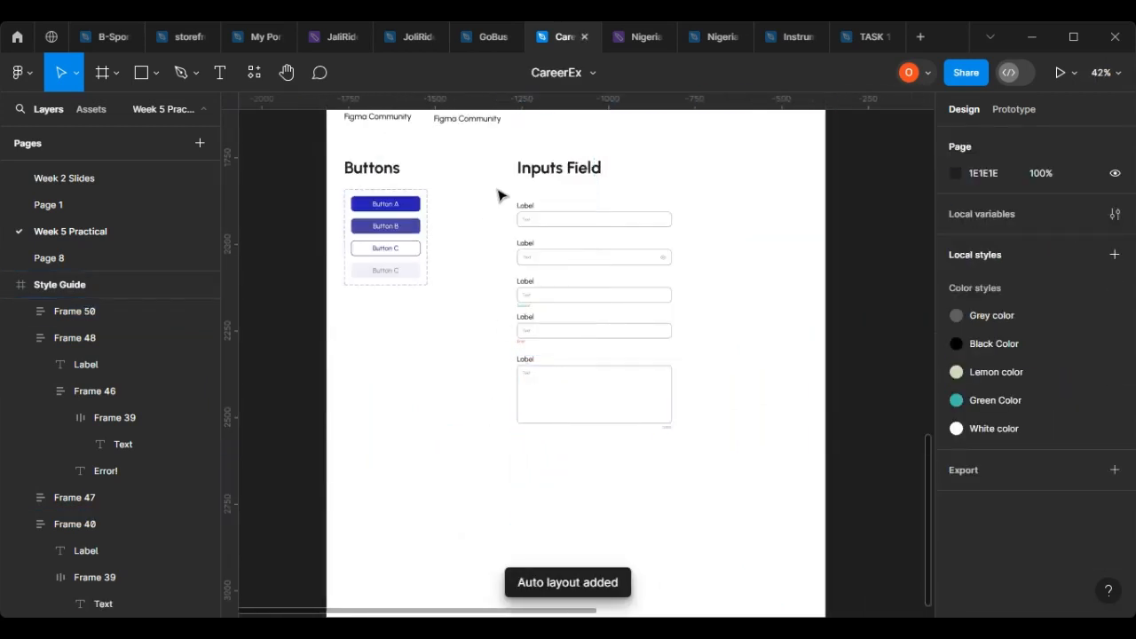
Stack all five input fields in one vertical auto layout with a gap of 29.
click(582, 220)
click(592, 259)
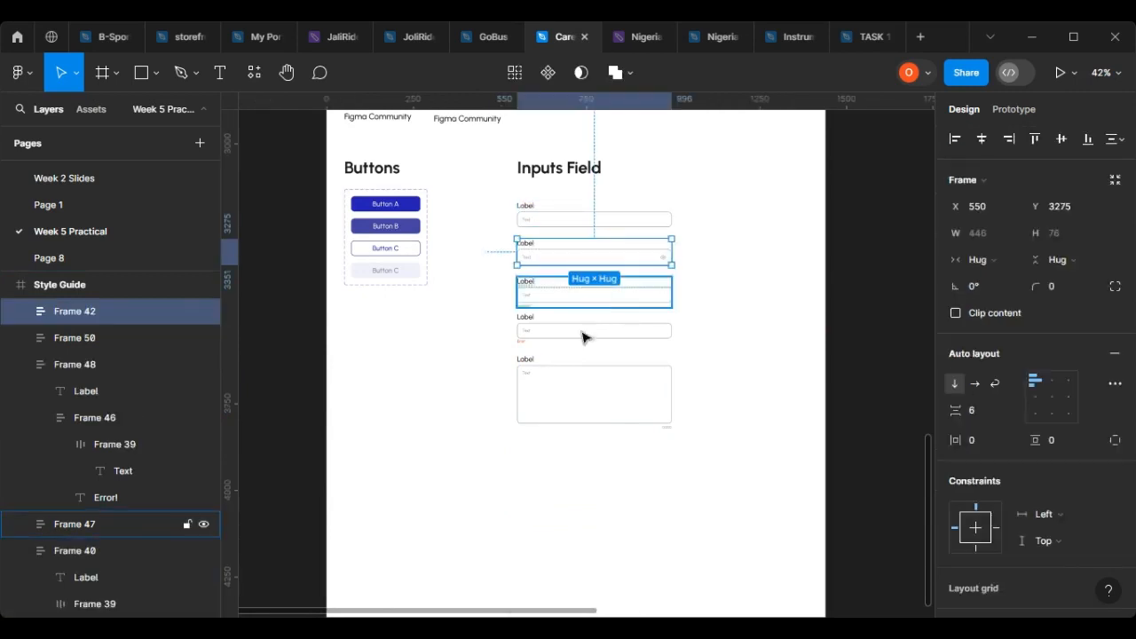
drag(480, 192, 692, 462)
click(544, 72)
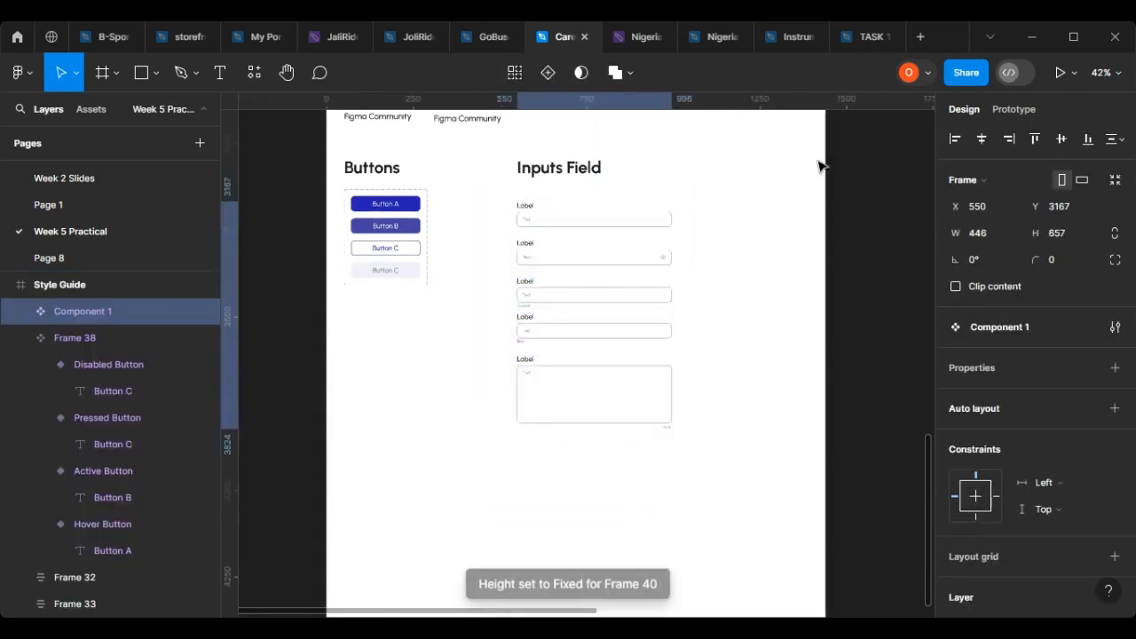
key(ctrl+z)
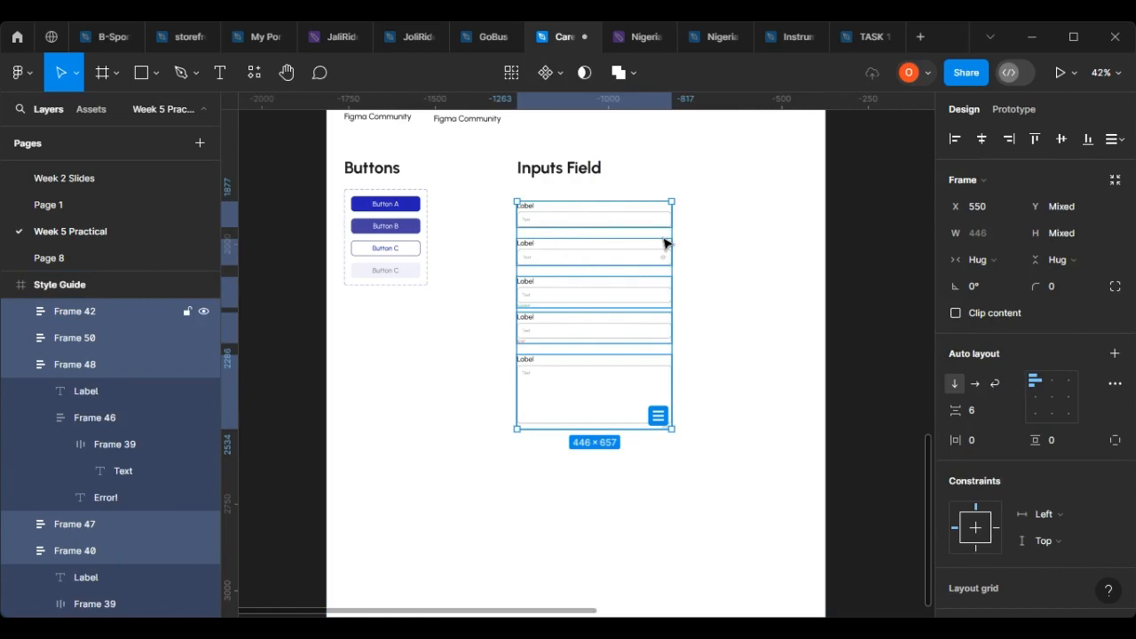
key(shift+a)
scroll(632, 302, up, 5)
click(601, 218)
scroll(601, 217, down, 3)
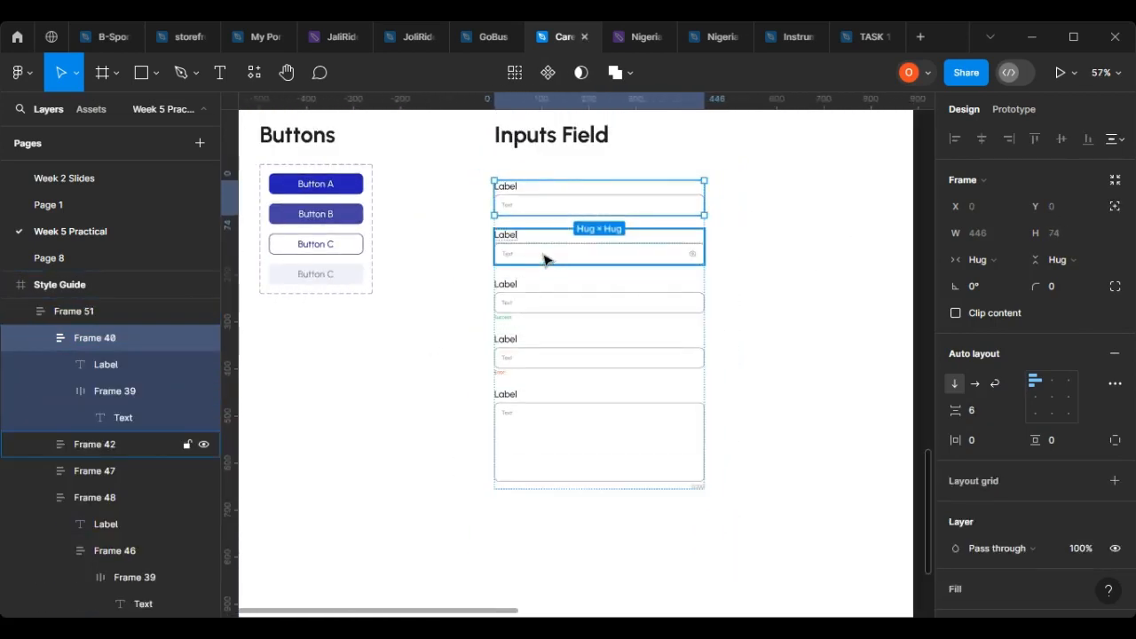
scroll(547, 310, down, 2)
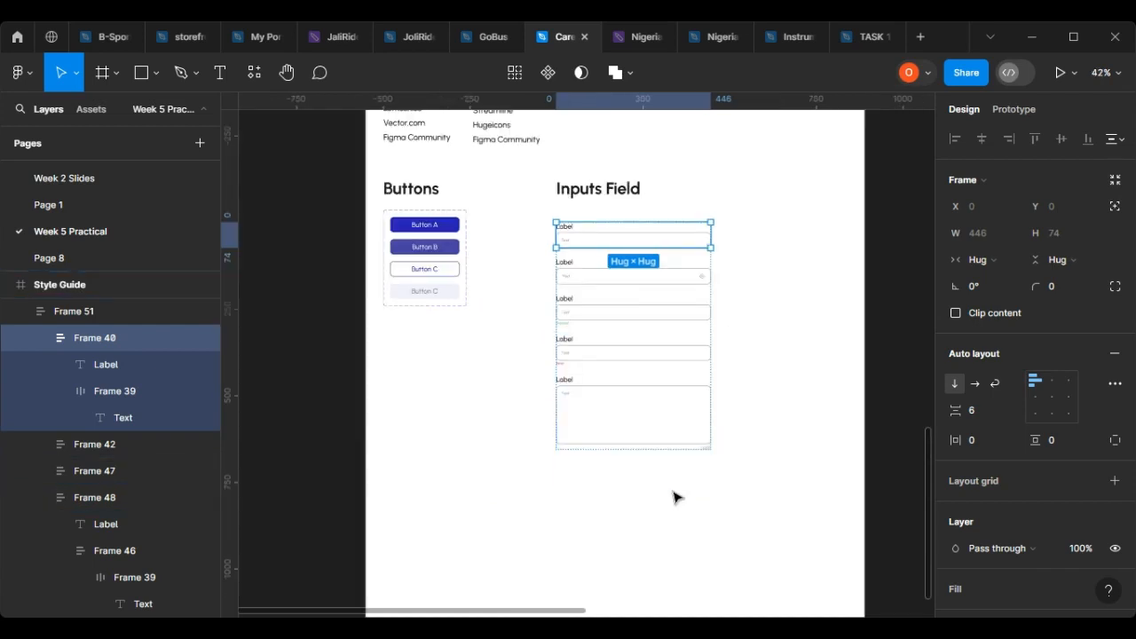
Duplicate the Inputs Field heading and its fields alongside at X 874, and ungroup the copied field stack.
click(717, 479)
scroll(717, 479, up, 2)
drag(792, 483, 533, 183)
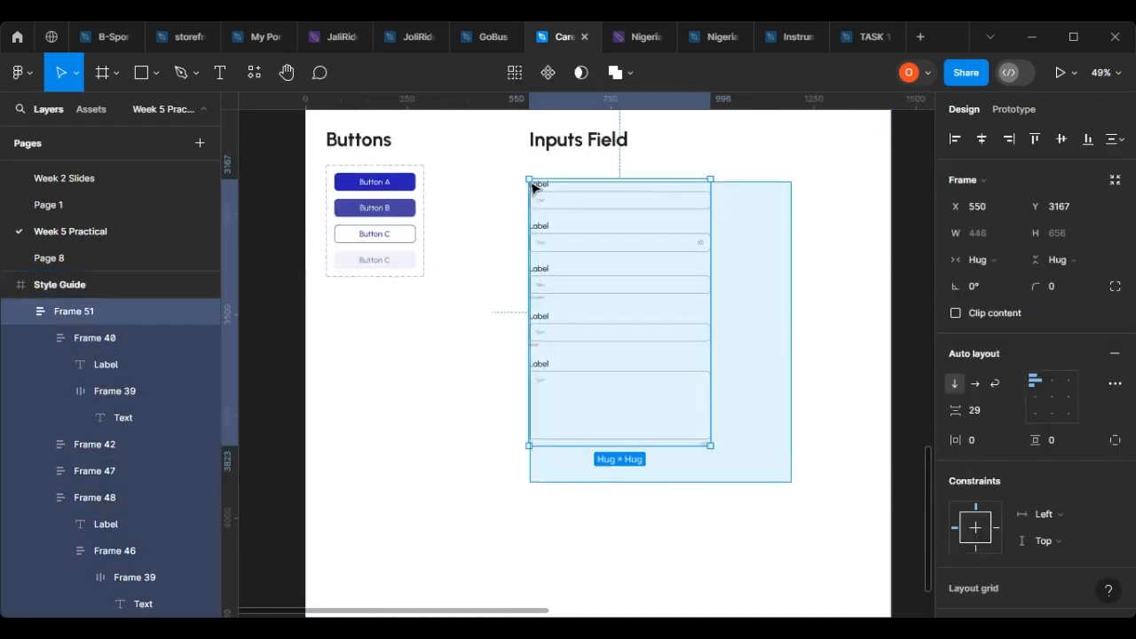
scroll(593, 252, down, 2)
click(597, 239)
drag(513, 153, 717, 414)
drag(609, 257, 709, 256)
key(Return)
key(Escape)
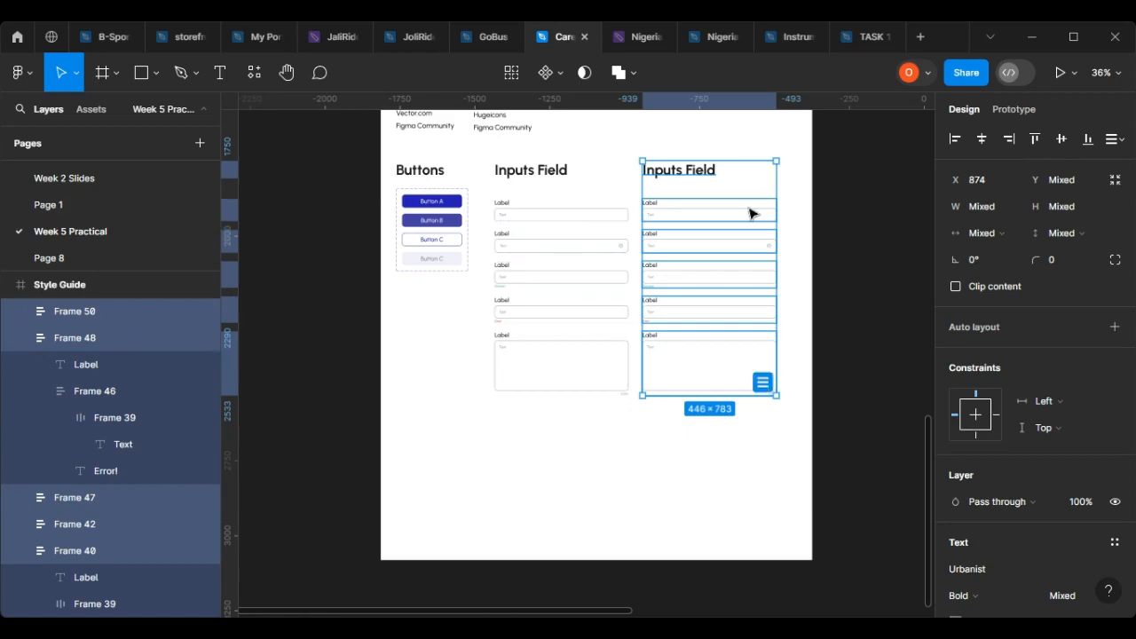
Move the copied column's lower four fields down to X 994, leaving the first field under the heading.
scroll(749, 206, up, 3)
click(828, 468)
drag(831, 525, 573, 254)
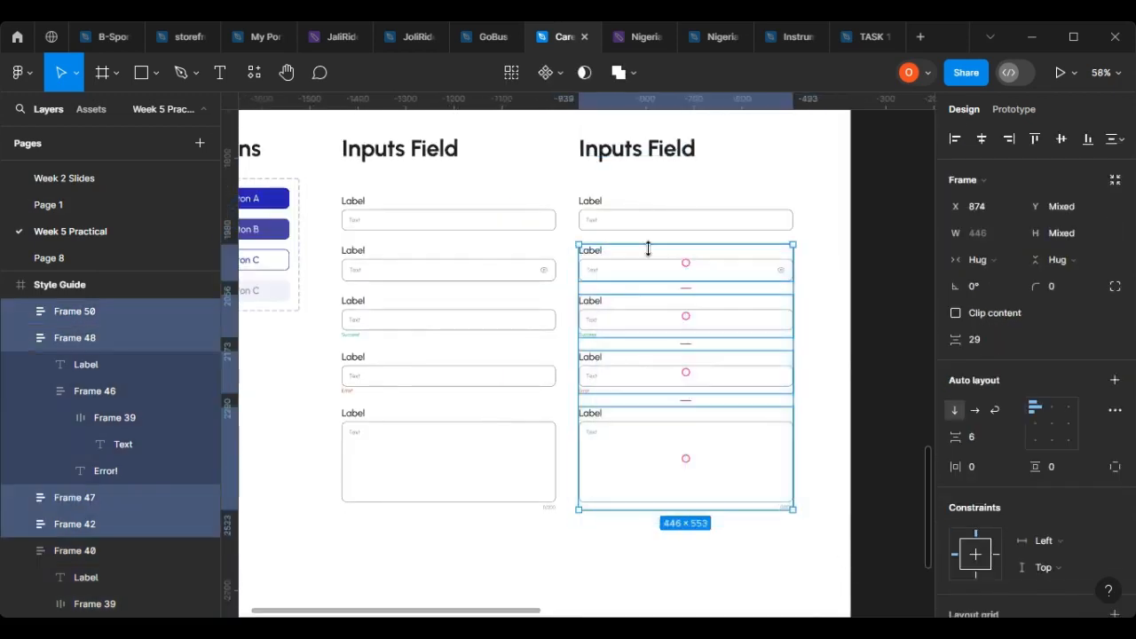
scroll(648, 289, down, 1)
drag(643, 280, 694, 441)
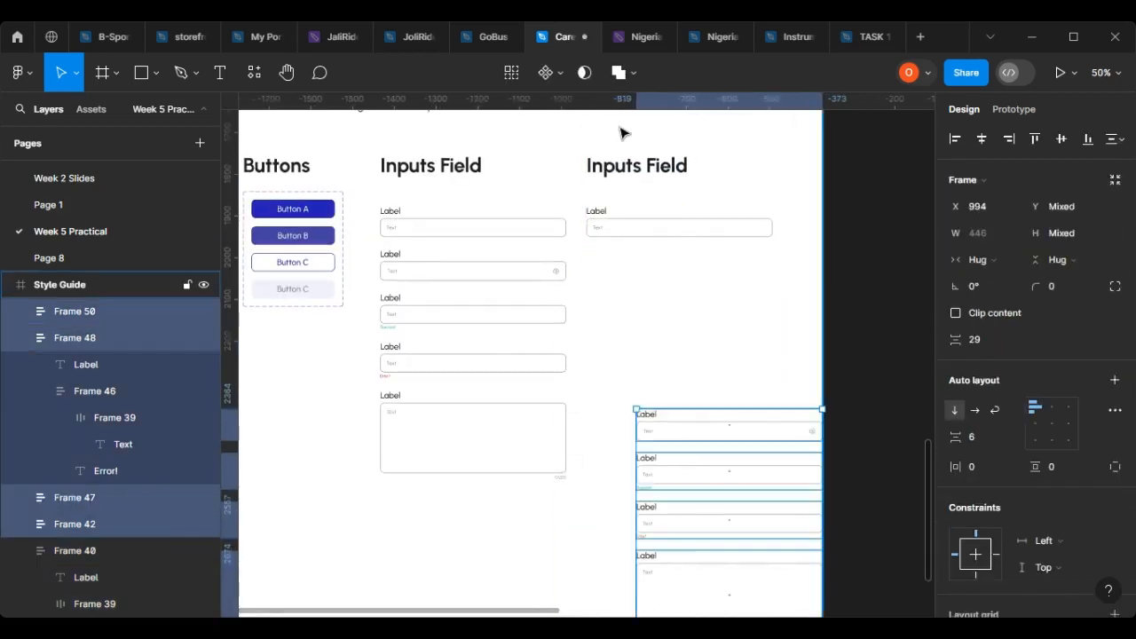
Turn the copied column's first input field into a component and add a second variant.
scroll(620, 129, up, 2)
click(575, 253)
scroll(355, 338, down, 3)
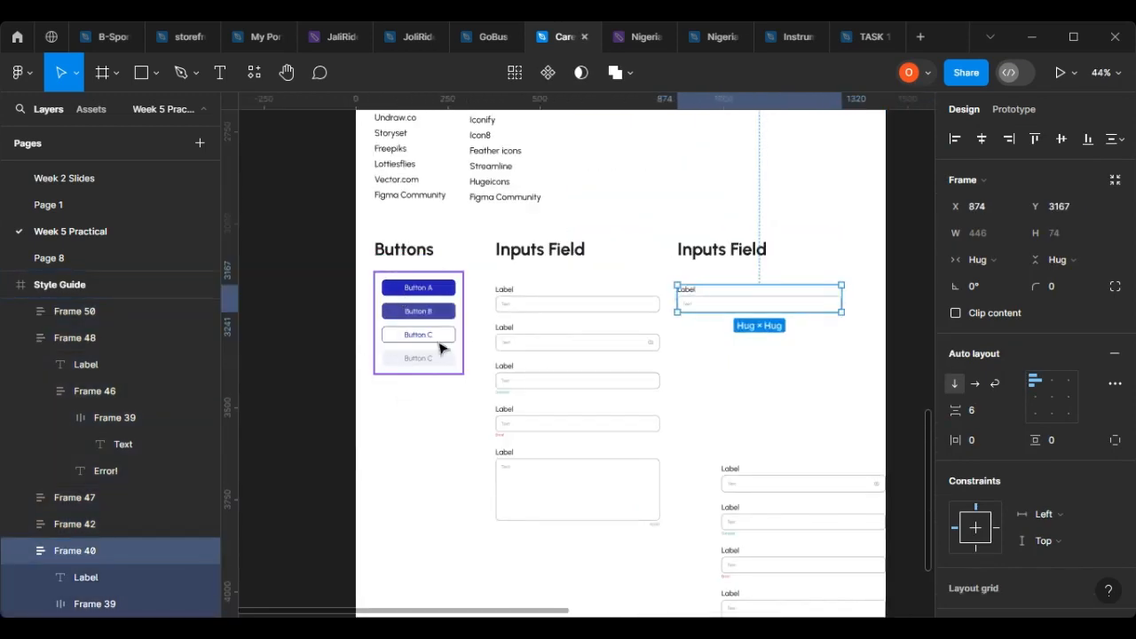
scroll(865, 305, up, 4)
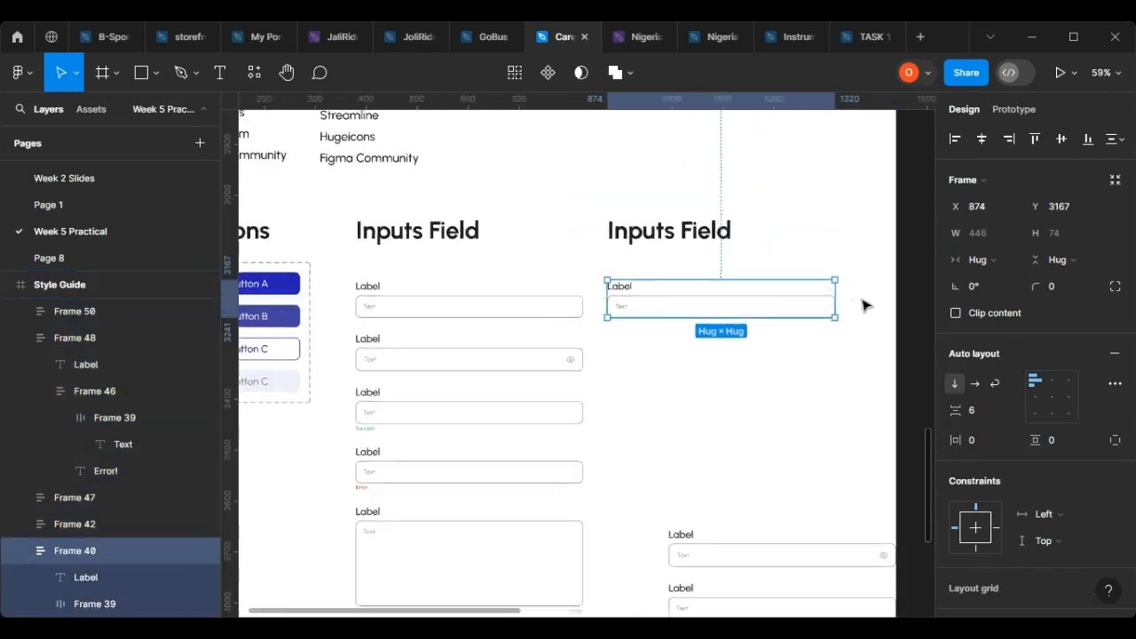
click(549, 73)
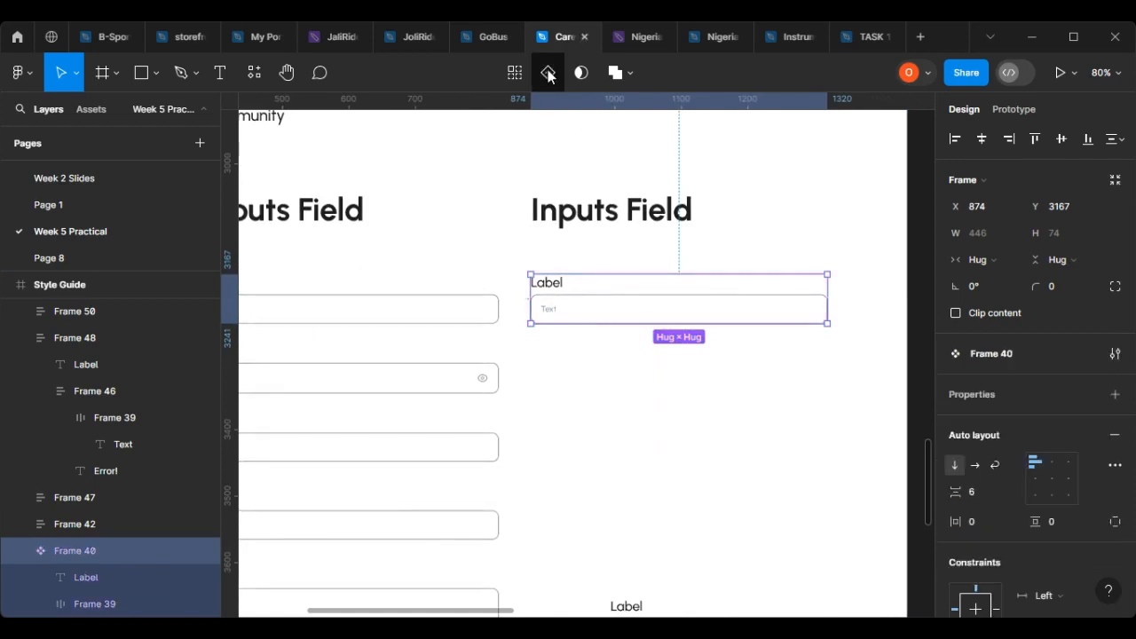
click(549, 73)
scroll(715, 416, down, 3)
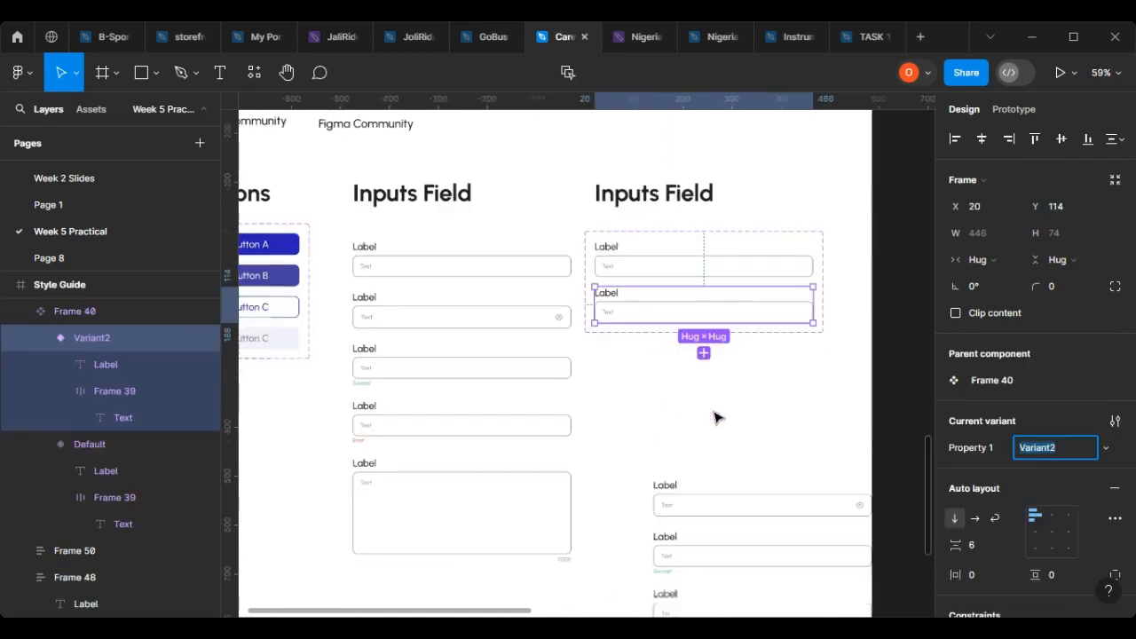
scroll(776, 326, up, 2)
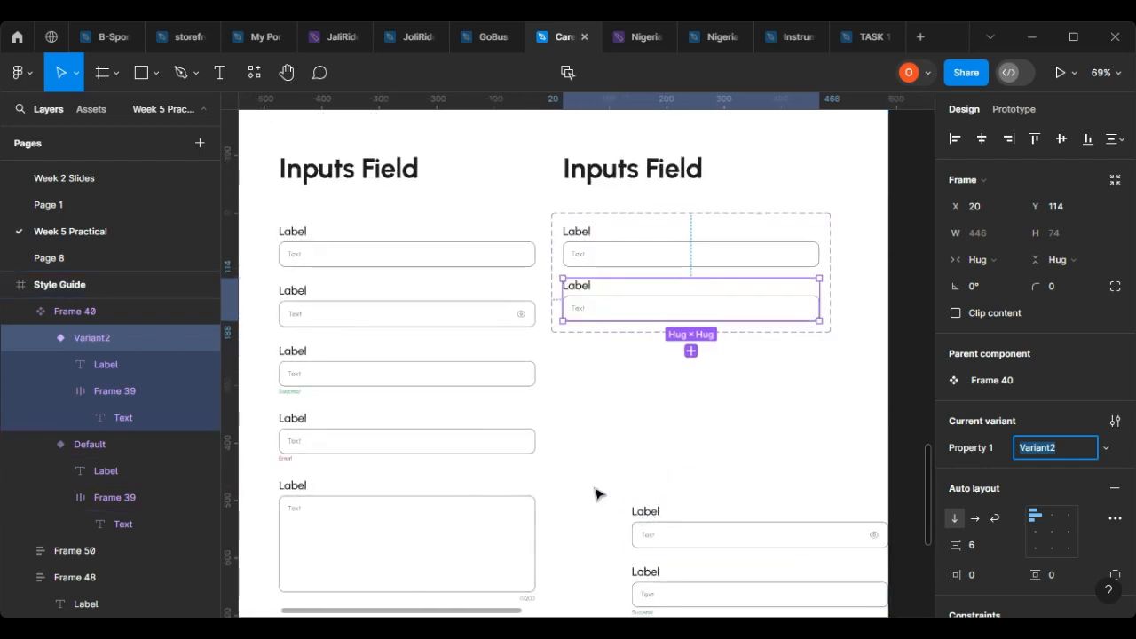
Move the four loose field copies closer beneath the component set, at X 889.
scroll(607, 483, down, 2)
drag(605, 483, 849, 511)
drag(728, 296, 684, 260)
scroll(782, 328, up, 5)
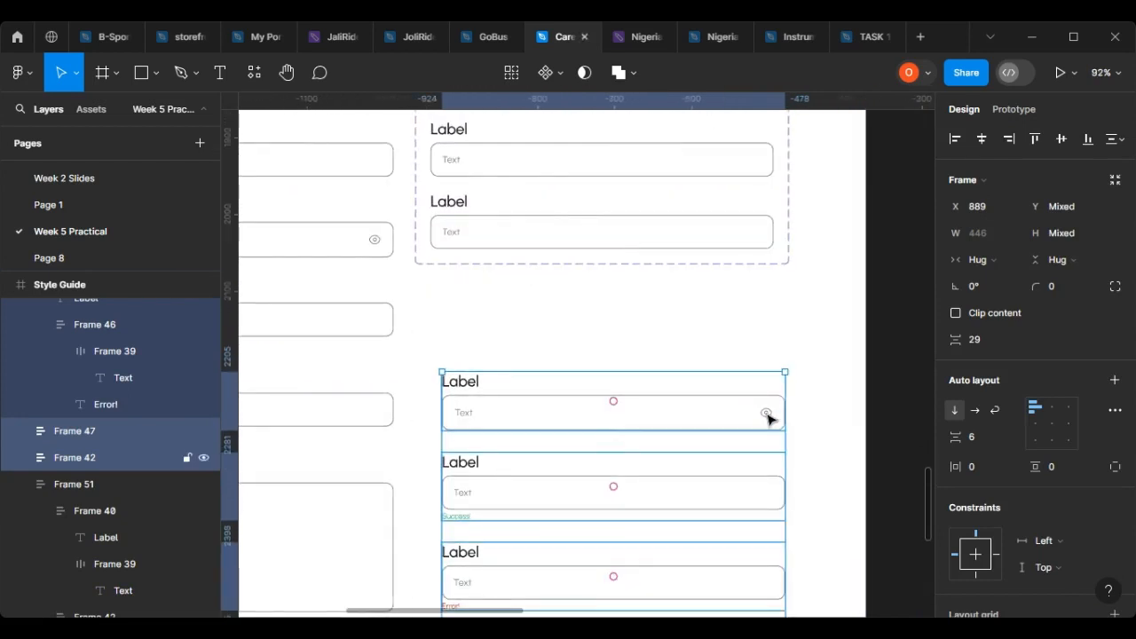
Copy the eye icon from the loose password field into the second variant's text box.
click(769, 417)
click(769, 417)
drag(768, 411, 751, 237)
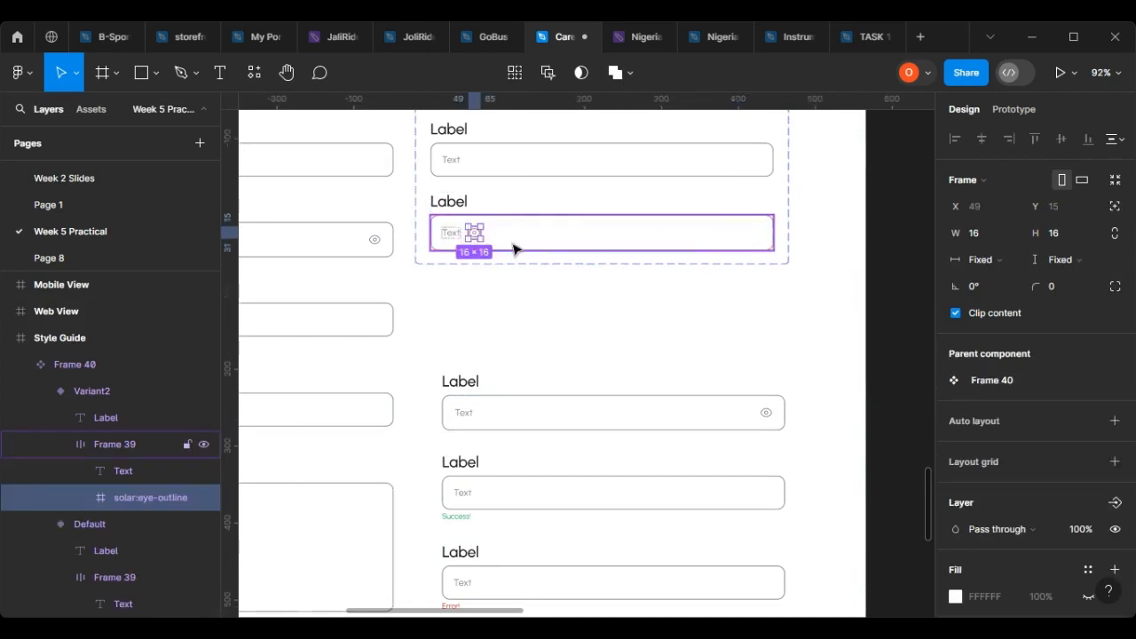
Wrap the second variant's placeholder text and eye icon in a horizontal auto layout with a gap of 372.
scroll(469, 238, up, 5)
shift+click(451, 235)
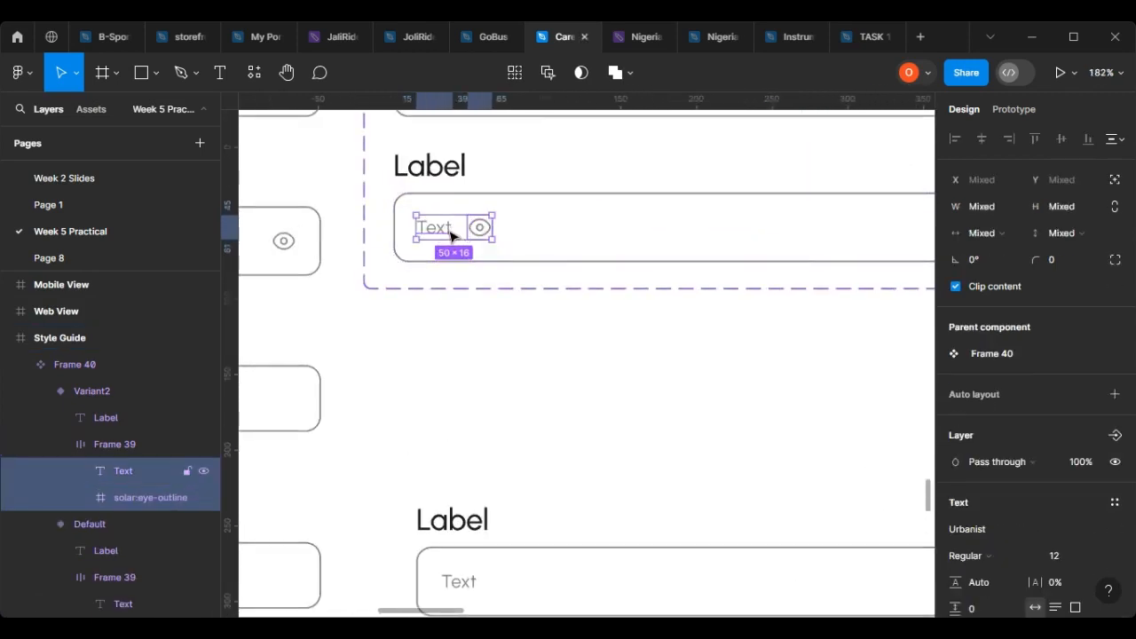
key(shift+a)
drag(956, 471, 43, 469)
scroll(360, 343, down, 5)
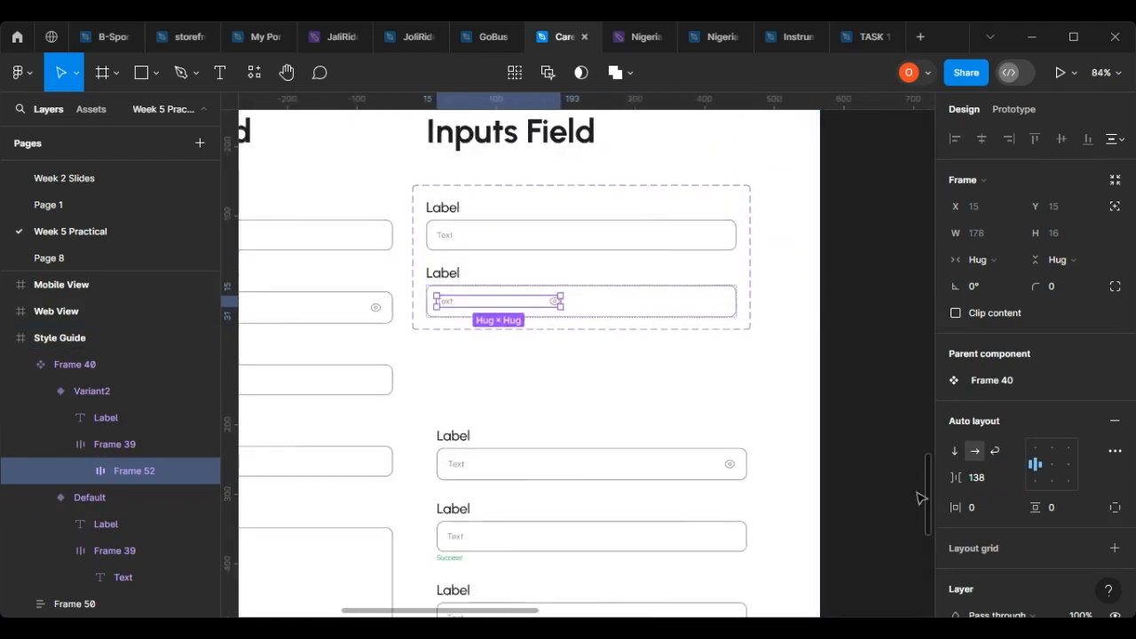
drag(957, 477, 212, 473)
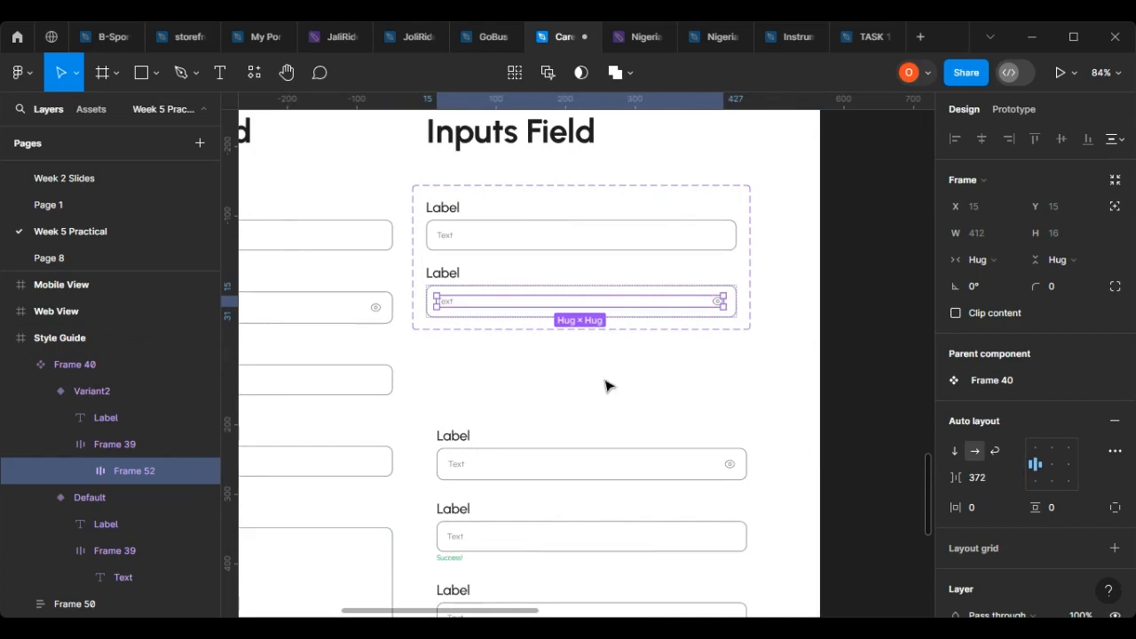
Center the content of the second variant's text box and set its right padding to 15.
click(486, 293)
click(1057, 470)
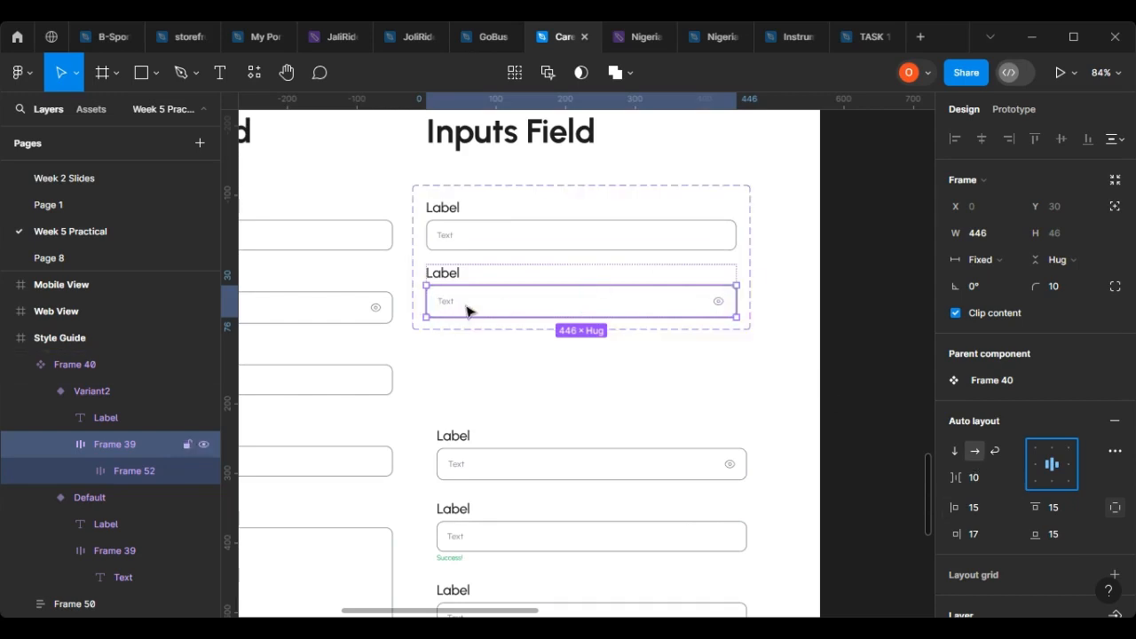
click(989, 535)
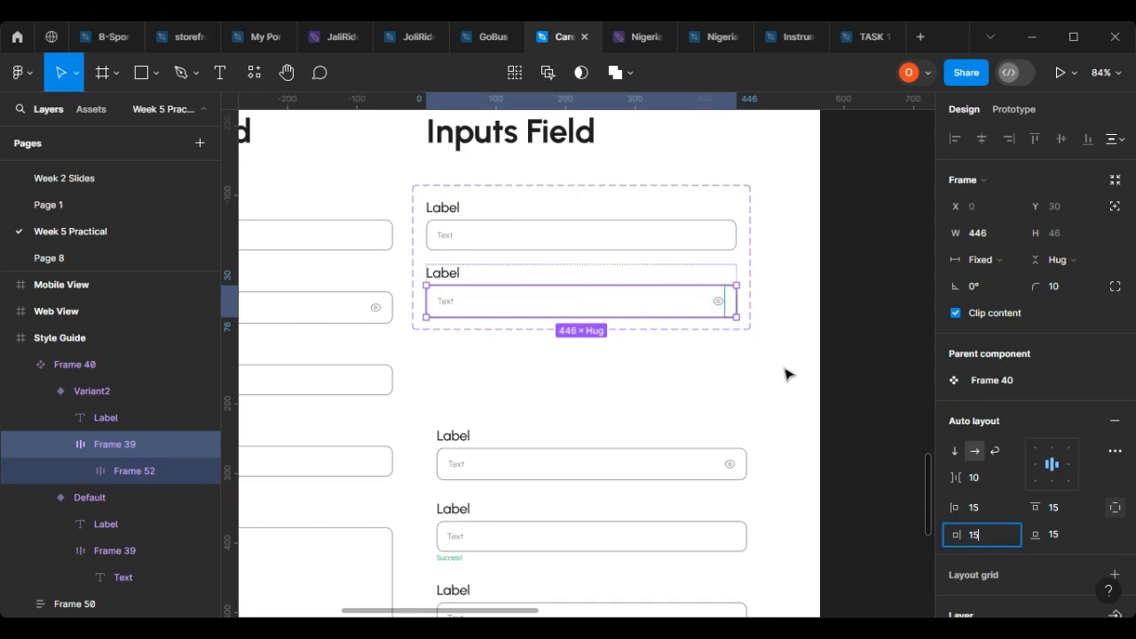
key(Return)
Delete the loose password field copy below the component set.
scroll(736, 304, down, 1)
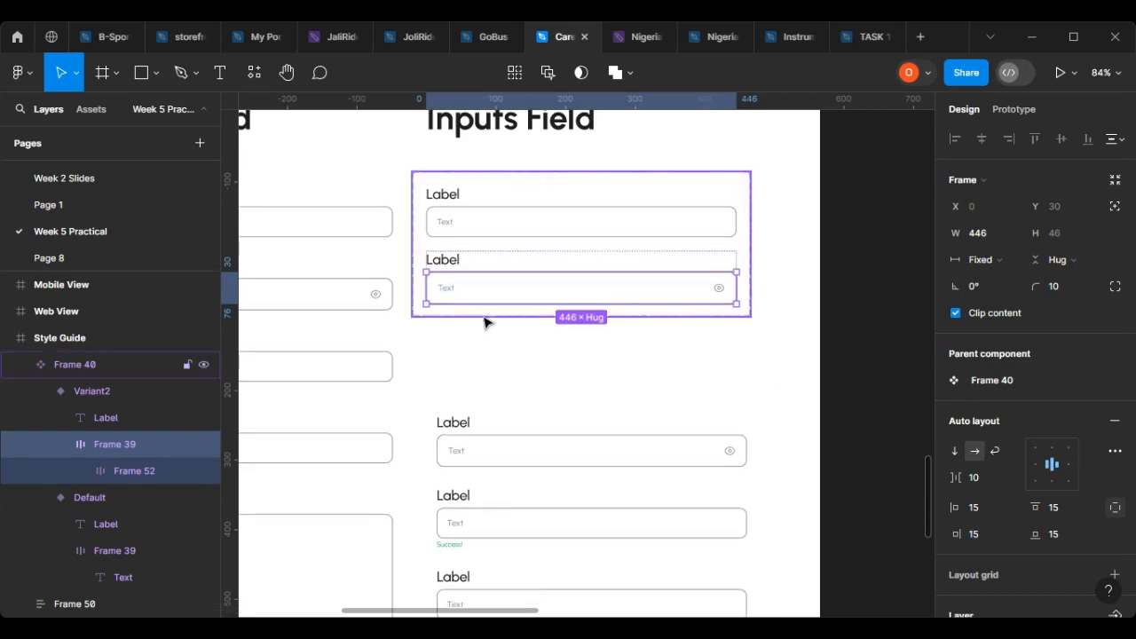
scroll(533, 462, down, 1)
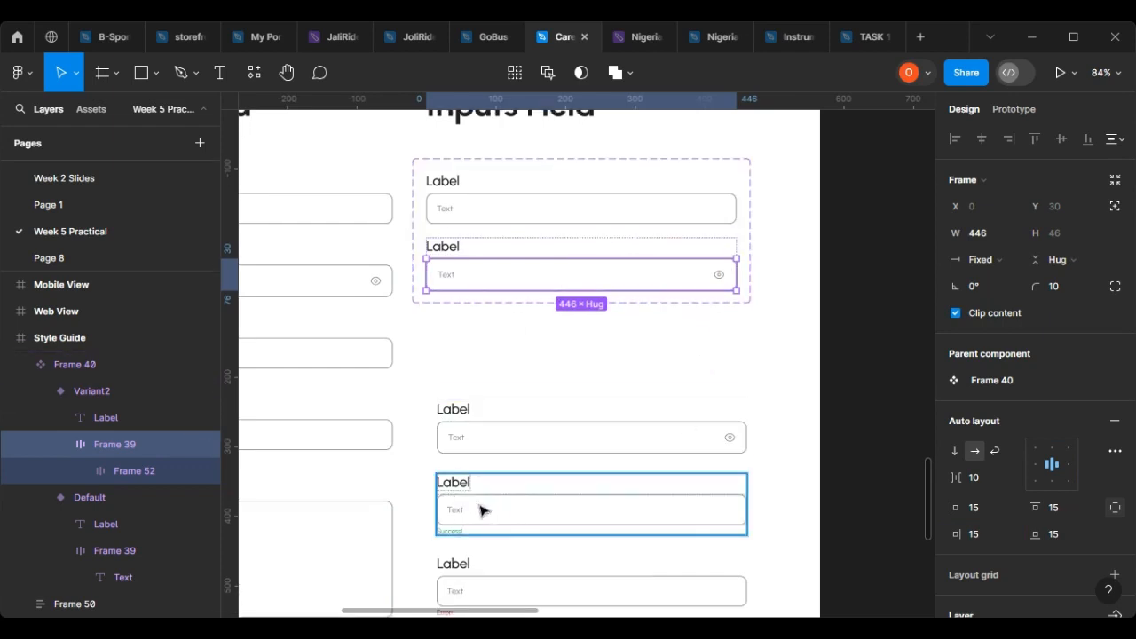
click(510, 444)
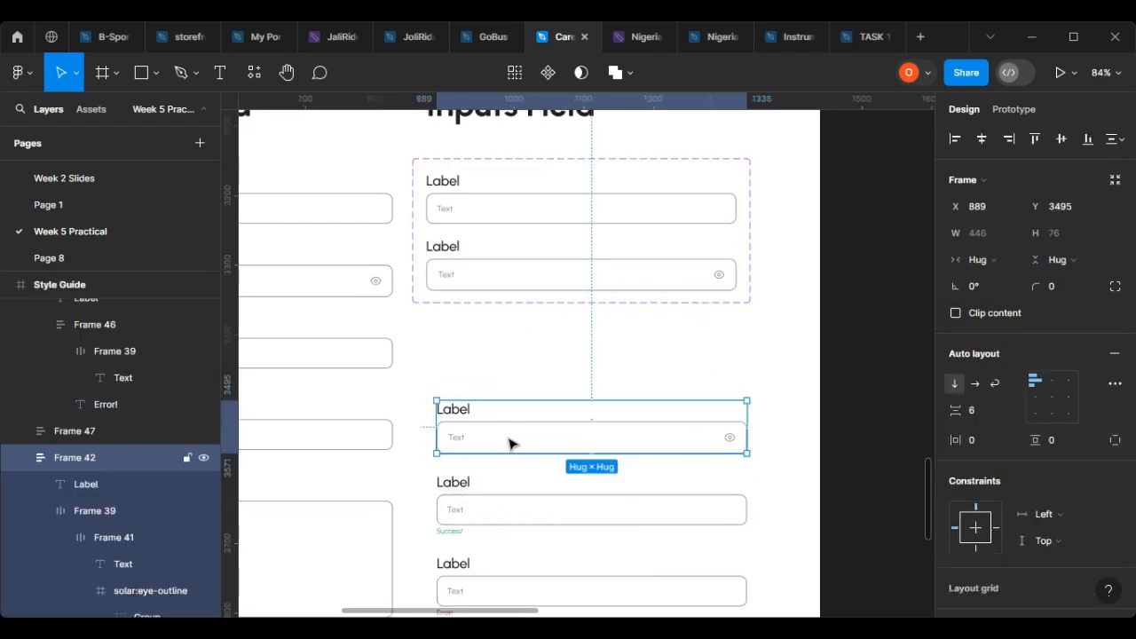
key(Delete)
click(464, 488)
scroll(484, 502, down, 1)
Add a third variant to the input field component set, based on the password variant.
click(546, 266)
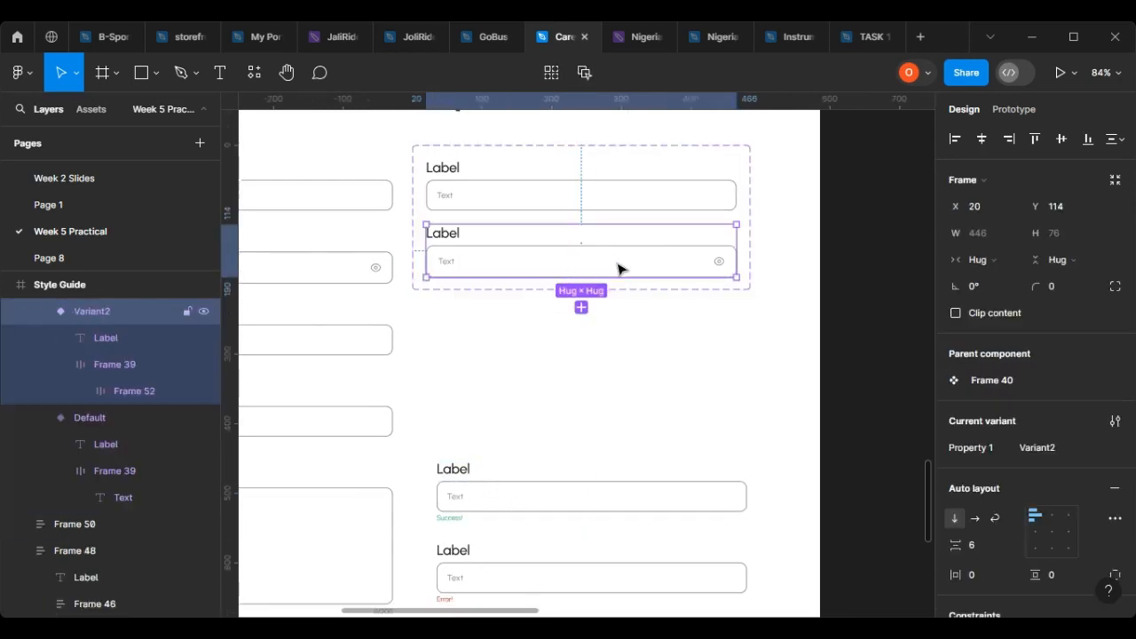
click(581, 308)
scroll(738, 332, down, 1)
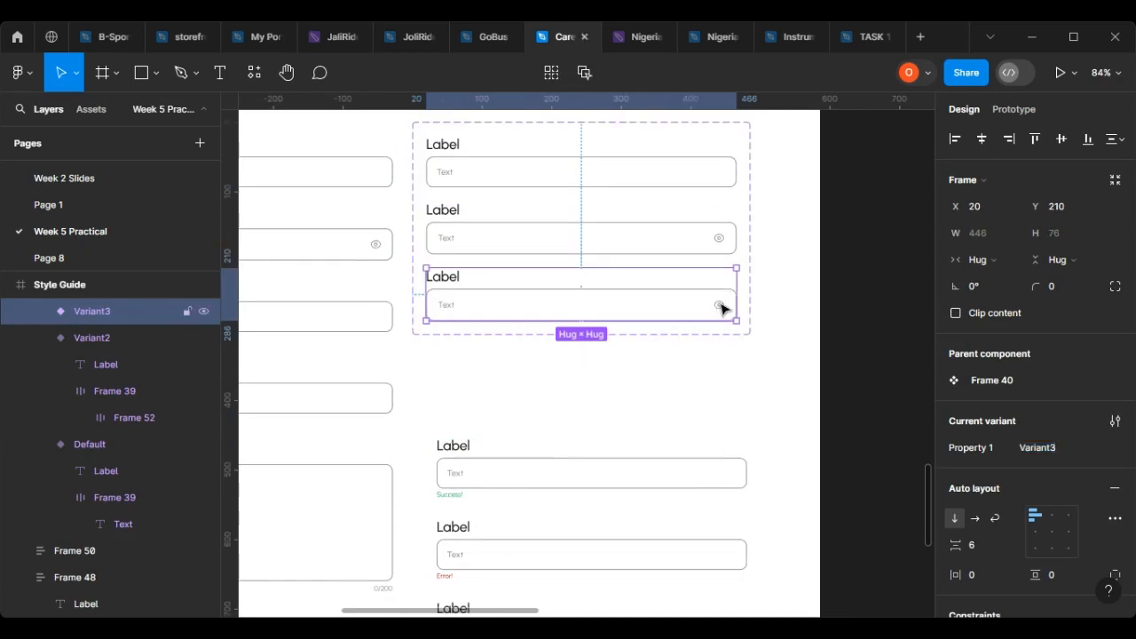
Ungroup the placeholder text and eye icon in the third variant's text box, and delete the eye icon.
double_click(721, 307)
double_click(720, 306)
click(647, 313)
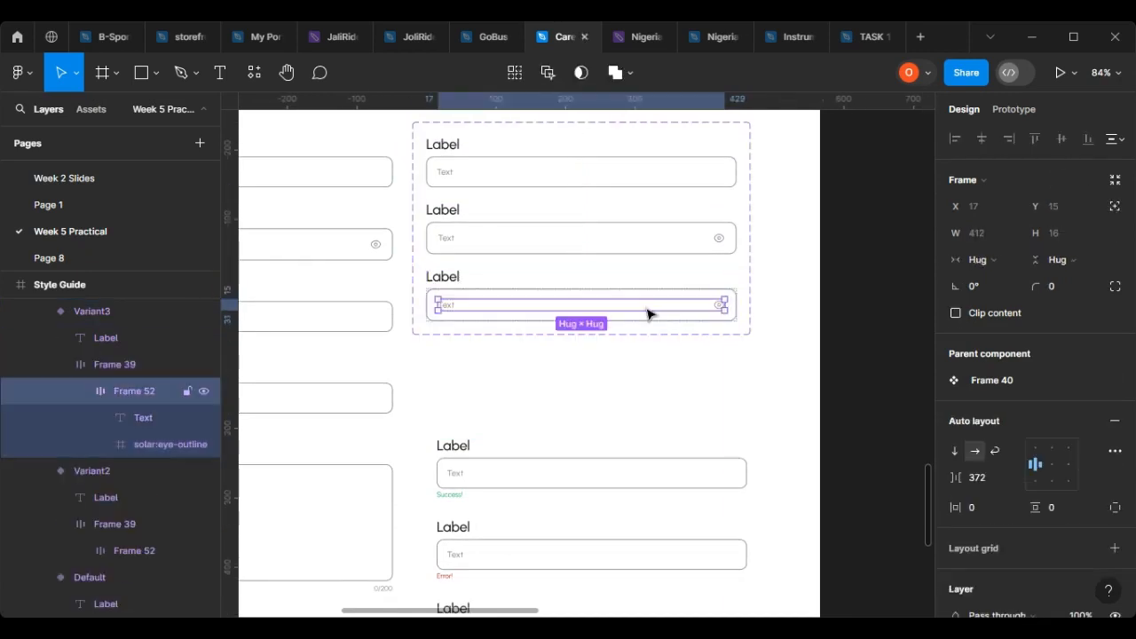
key(ctrl+shift+g)
scroll(635, 306, up, 5)
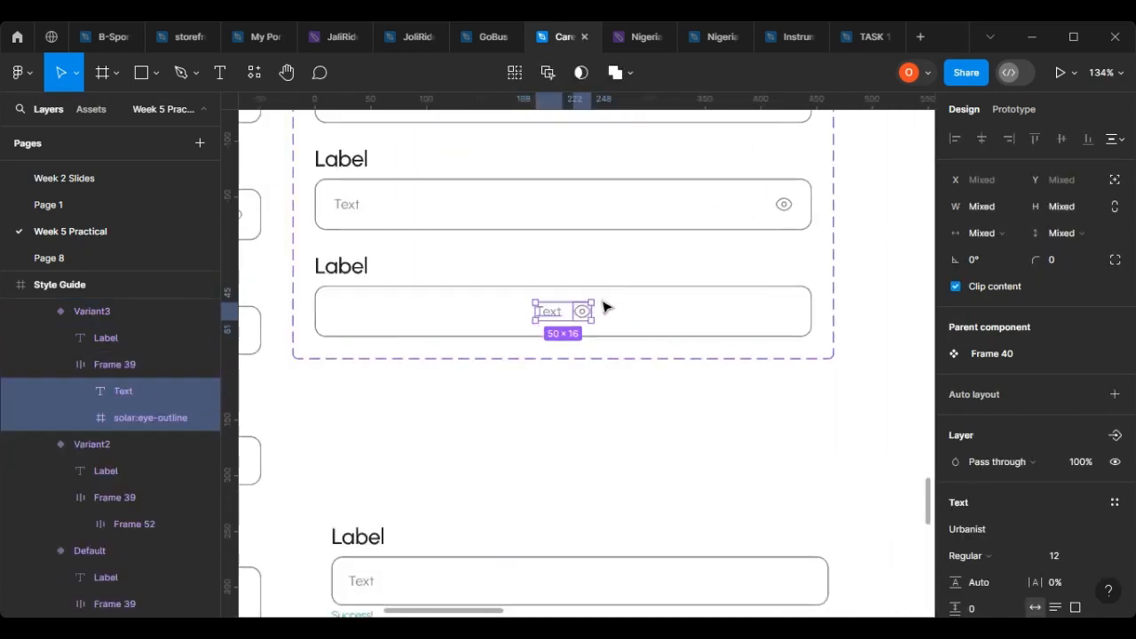
click(582, 312)
key(Delete)
Align the placeholder text to the left, vertically centered, in the third variant's text box.
click(731, 304)
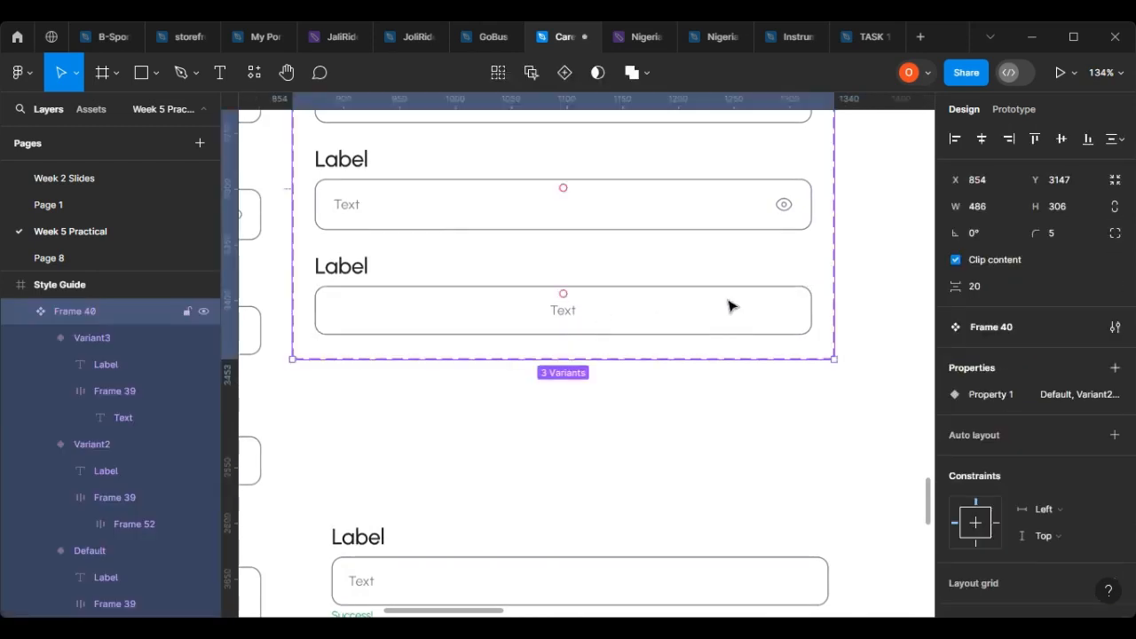
click(728, 307)
click(728, 307)
click(1036, 464)
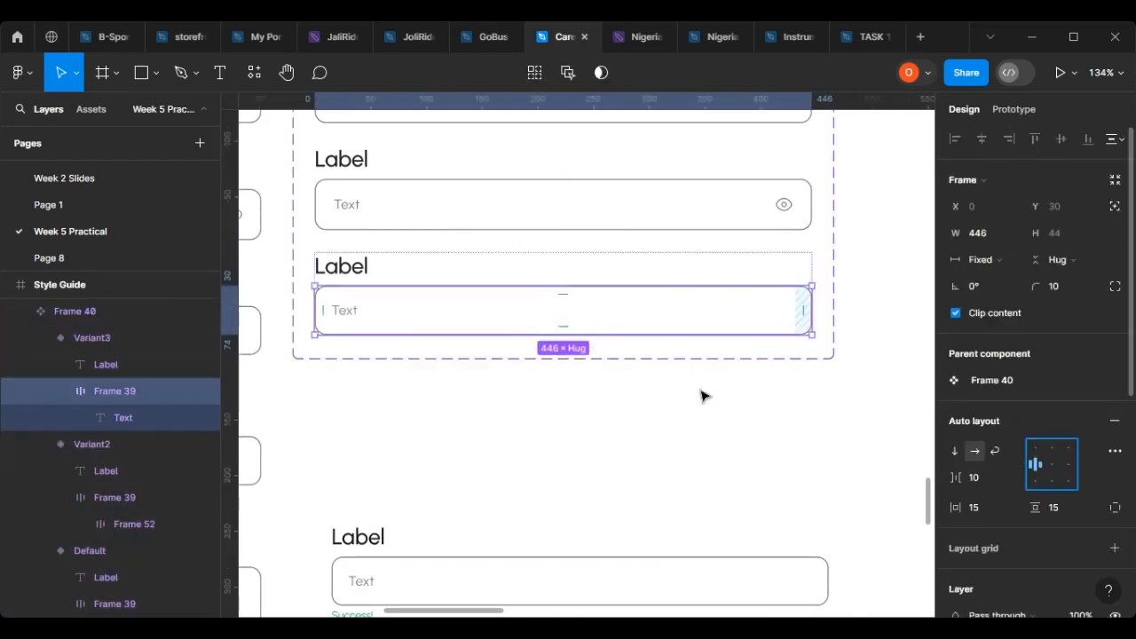
Copy the Success! message from the loose success field and place it just below the component set.
scroll(692, 382, down, 2)
scroll(684, 371, down, 3)
scroll(536, 464, up, 3)
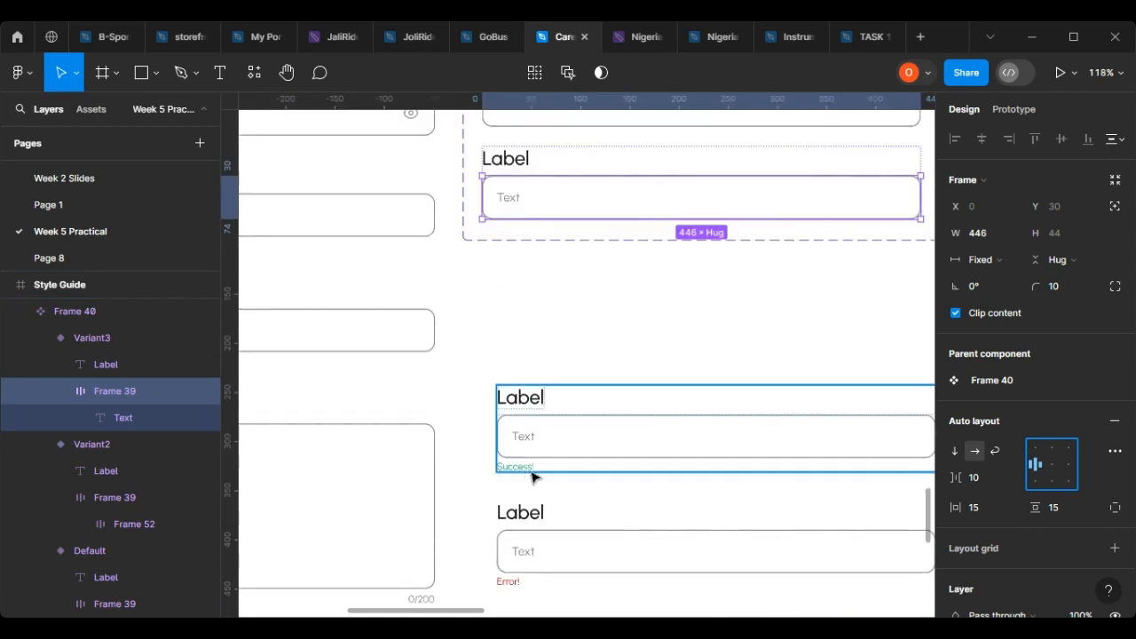
scroll(497, 177, up, 3)
scroll(505, 464, down, 2)
click(508, 608)
click(509, 608)
drag(507, 609, 483, 180)
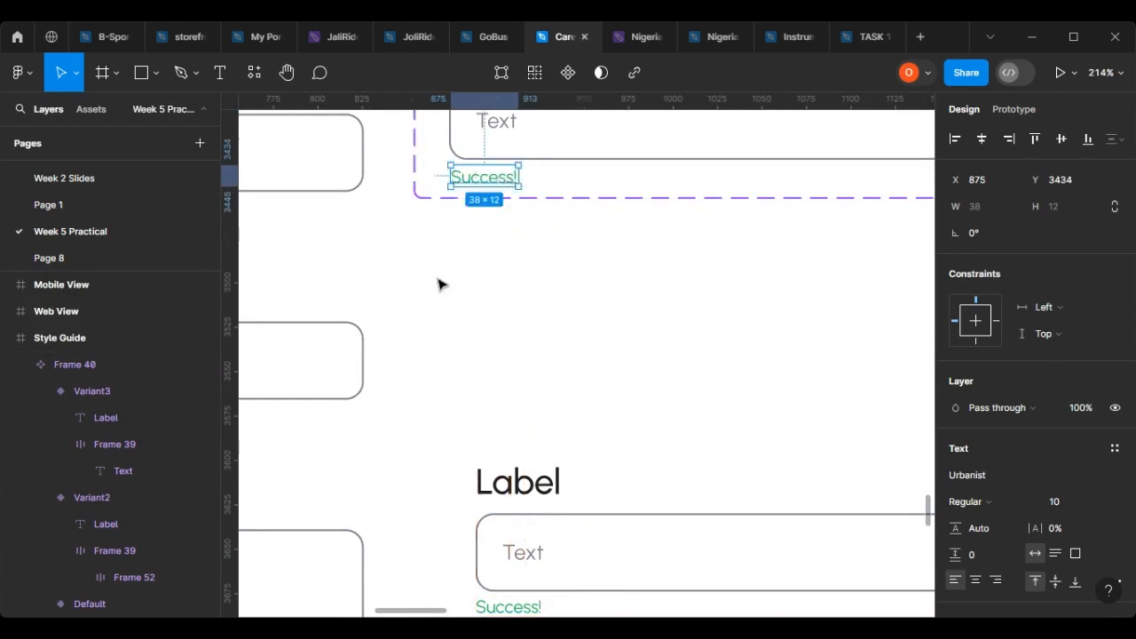
scroll(497, 286, up, 2)
scroll(490, 244, up, 4)
drag(497, 247, 515, 409)
Try to place a copy of the third variant's placeholder text below its text box.
scroll(510, 372, up, 2)
click(496, 220)
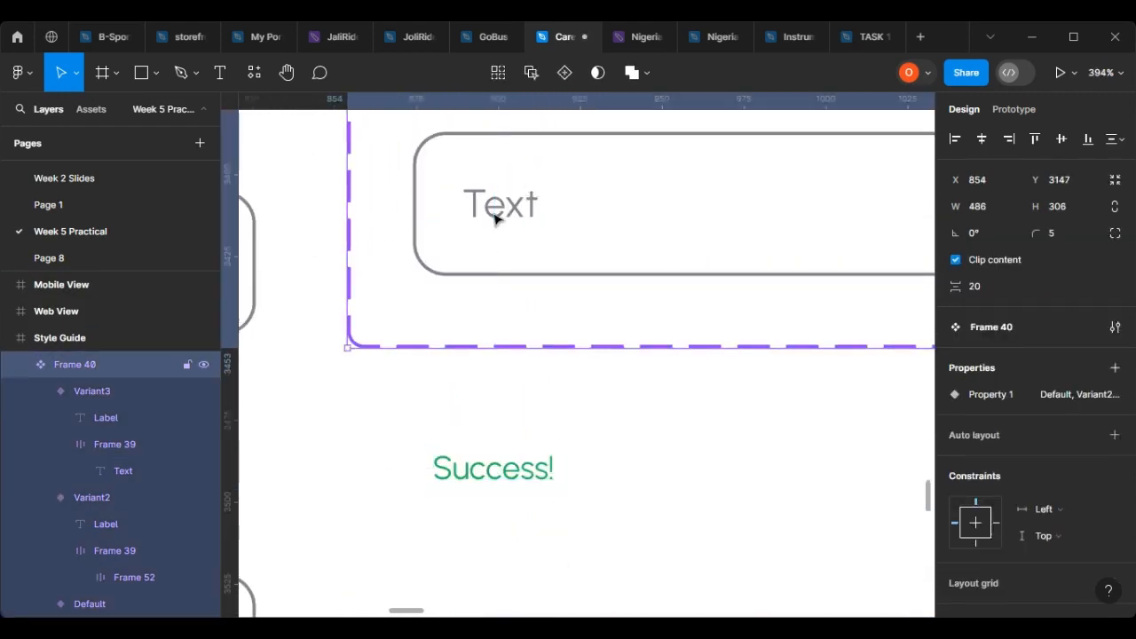
double_click(496, 213)
key(Escape)
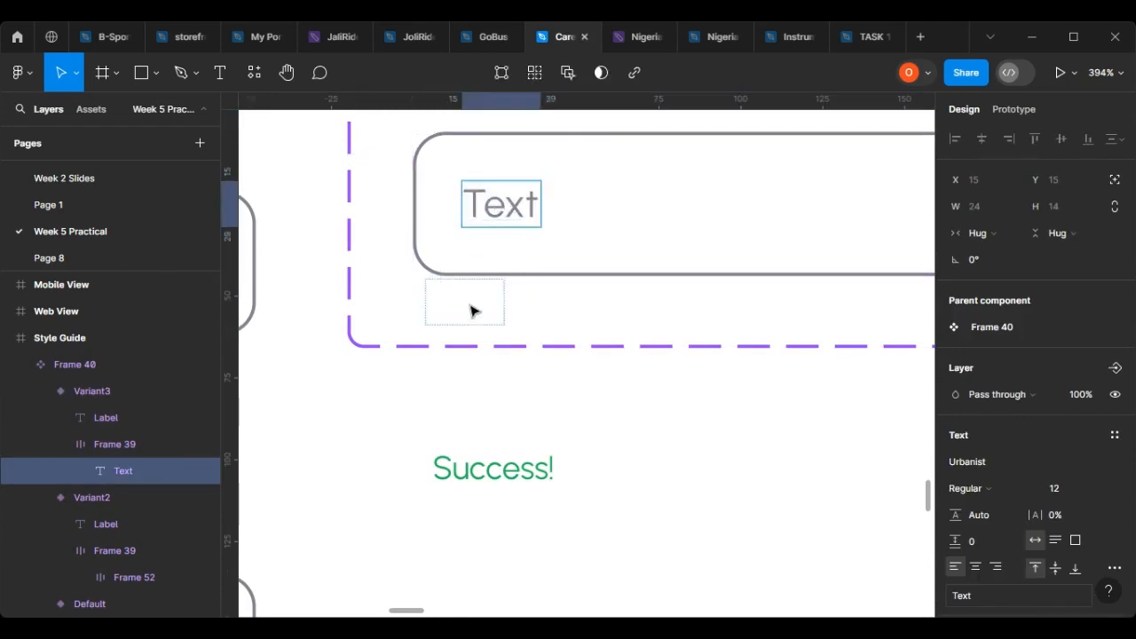
click(860, 496)
click(526, 229)
double_click(523, 220)
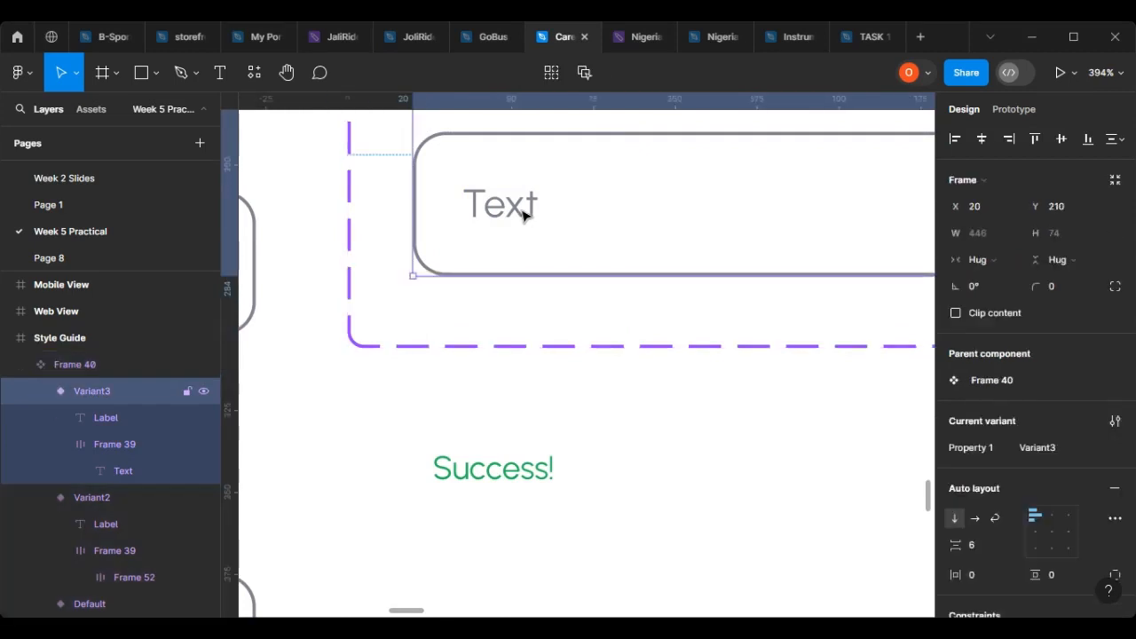
double_click(521, 215)
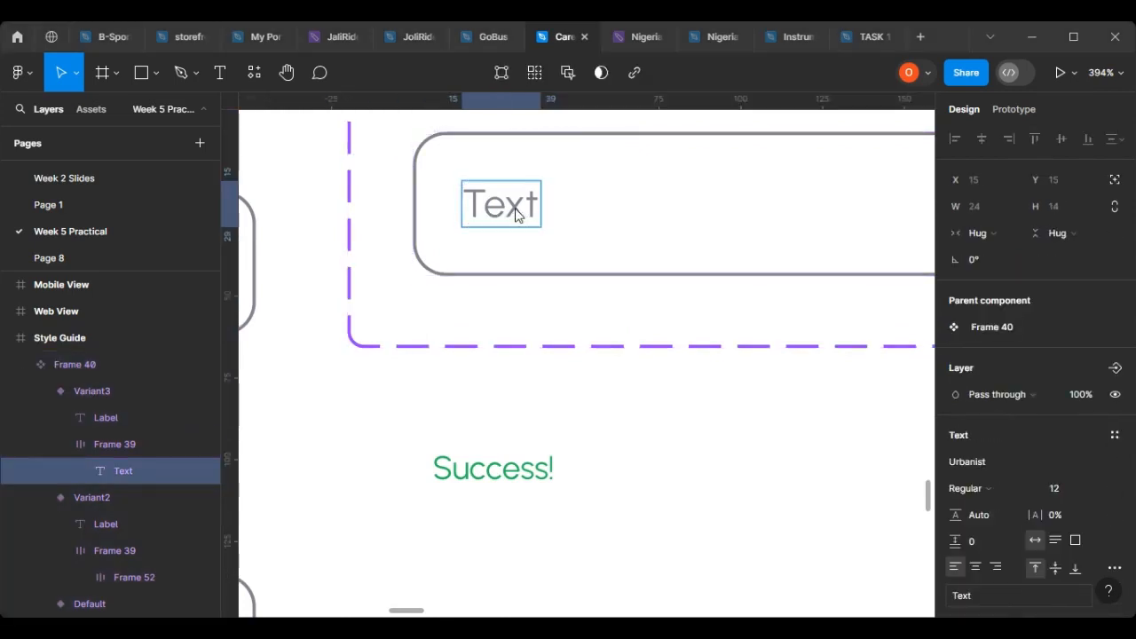
drag(516, 209, 494, 239)
drag(601, 212, 460, 299)
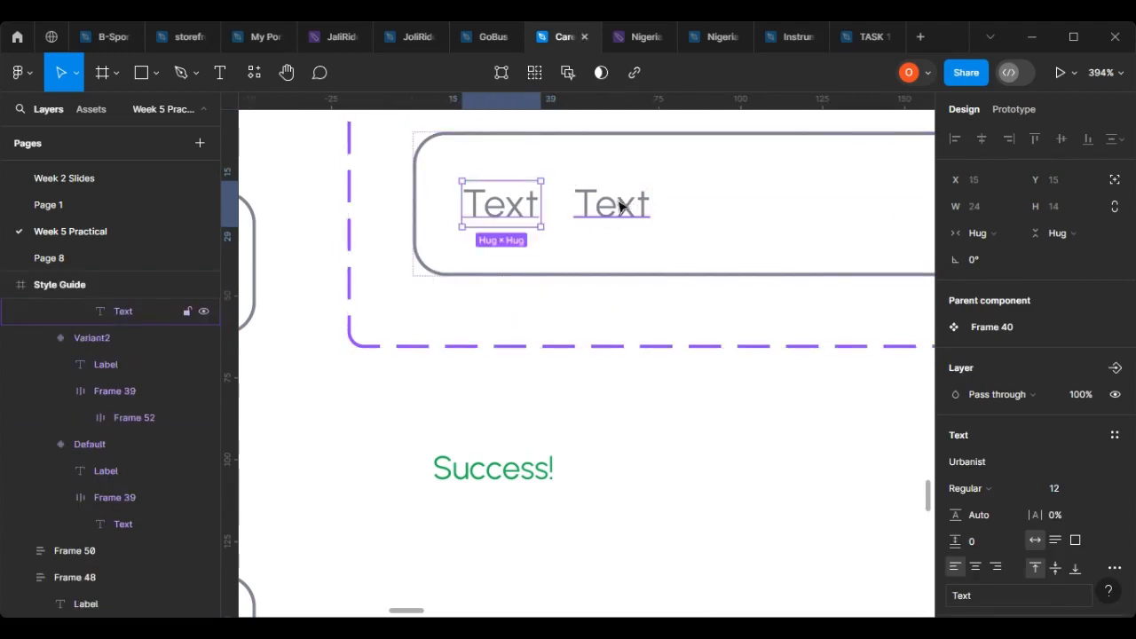
double_click(620, 204)
scroll(567, 320, up, 1)
scroll(310, 372, down, 2)
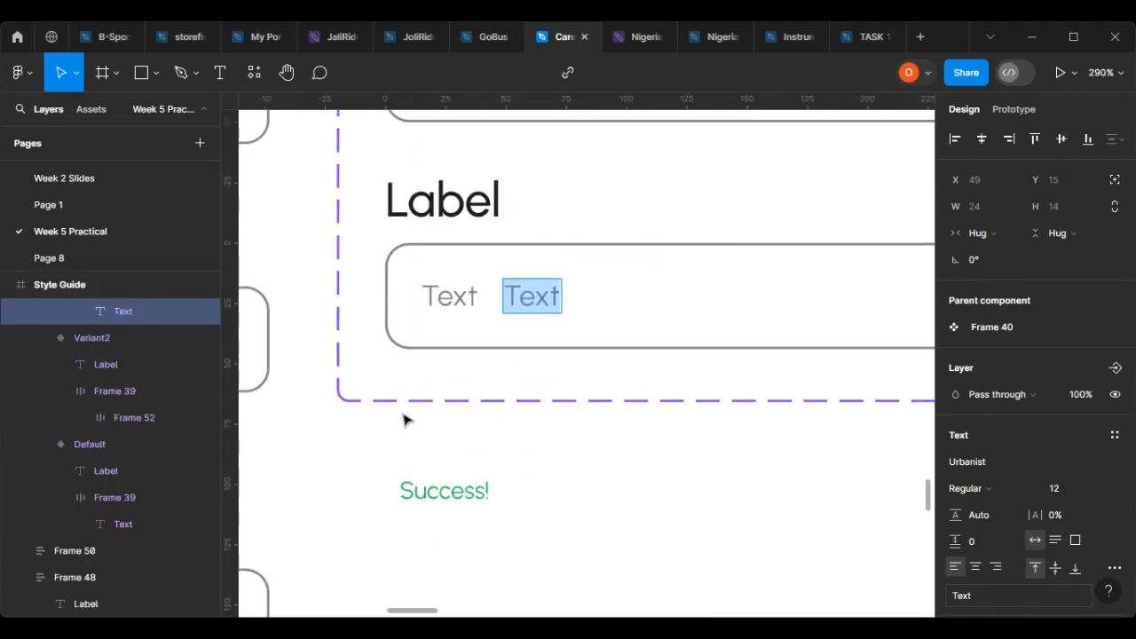
Extend the component set downward to a height of 336 and move the copied Success! message farther below it.
click(446, 405)
click(572, 402)
drag(567, 442, 563, 475)
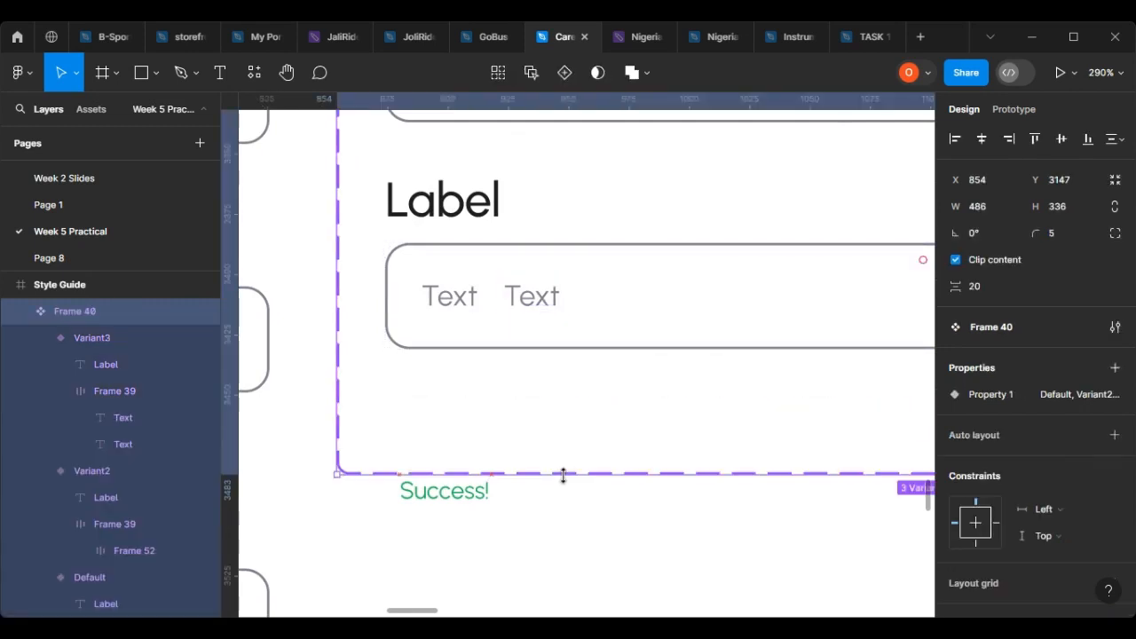
click(532, 301)
click(532, 300)
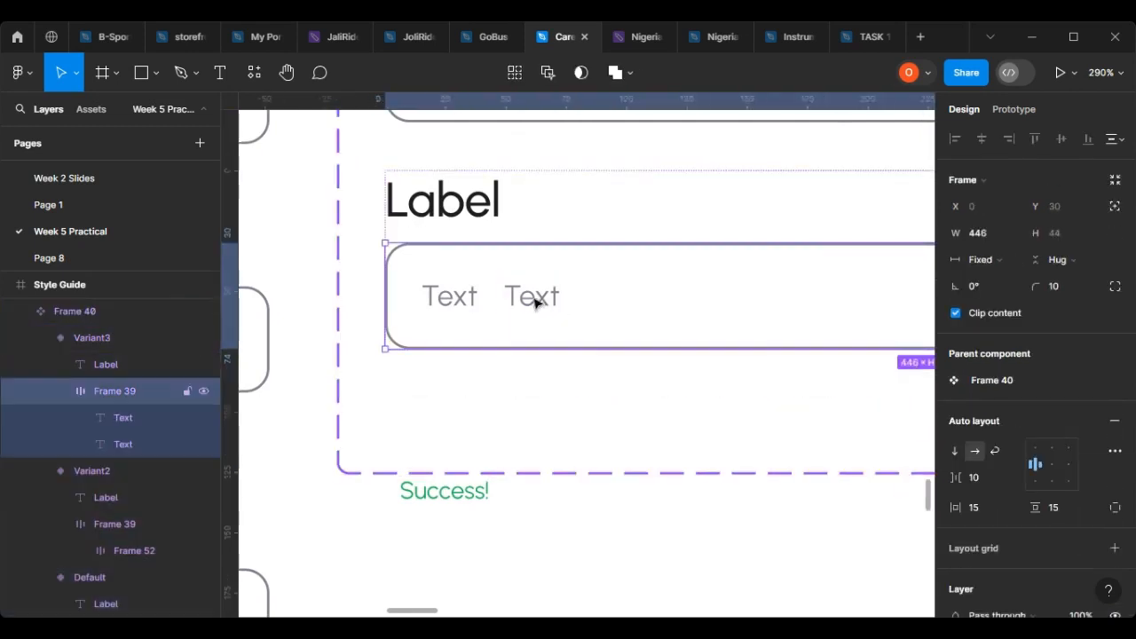
click(426, 497)
drag(443, 496, 439, 553)
Try to move the placeholder text out of the third variant's text box, and delete the duplicate placeholder.
click(542, 299)
click(542, 300)
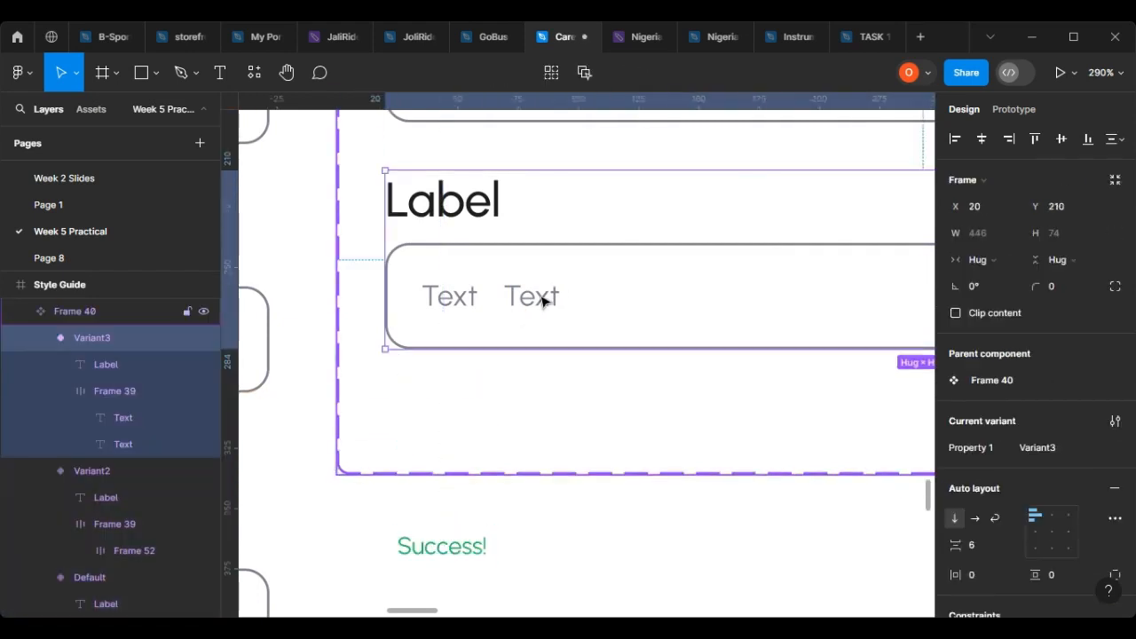
click(543, 302)
click(544, 302)
click(544, 301)
click(551, 301)
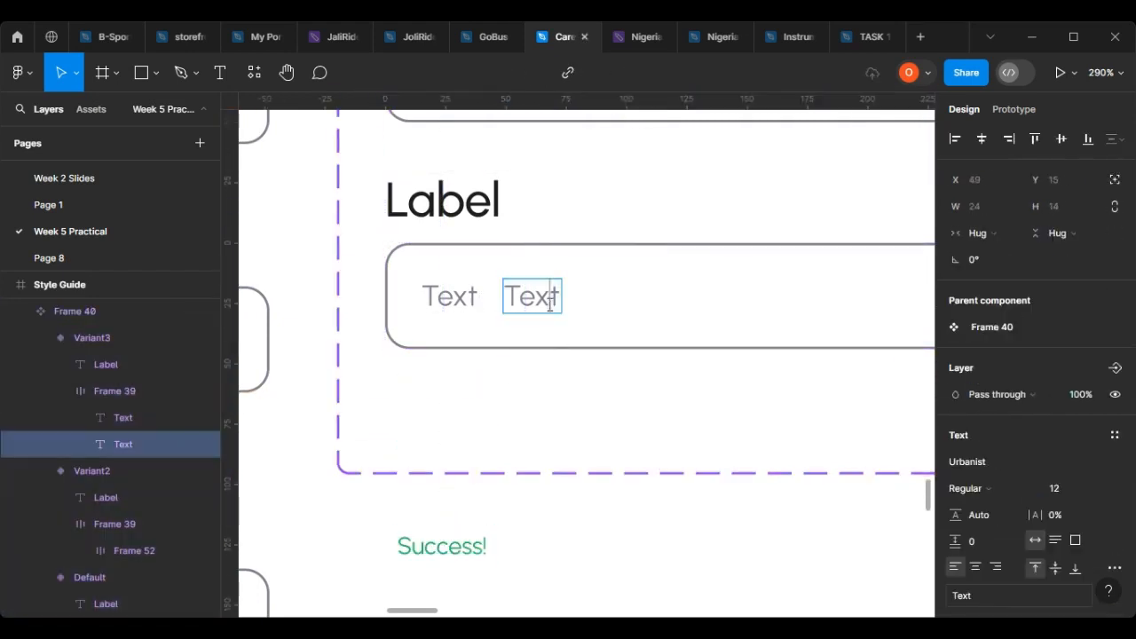
key(Escape)
key(shift+Tab)
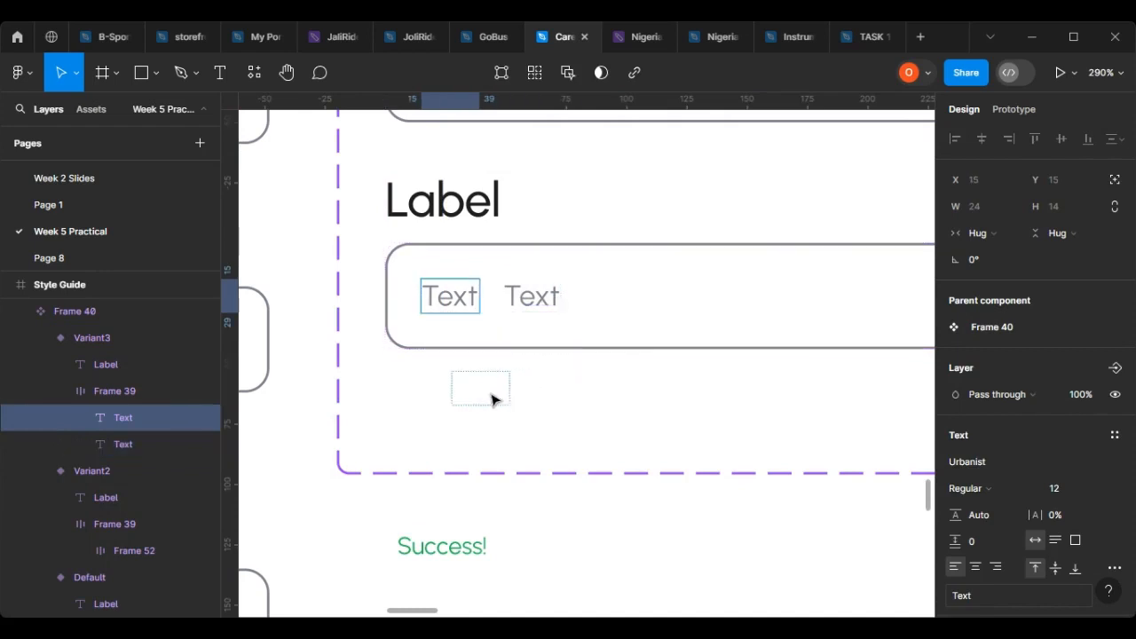
drag(130, 420, 114, 336)
click(541, 309)
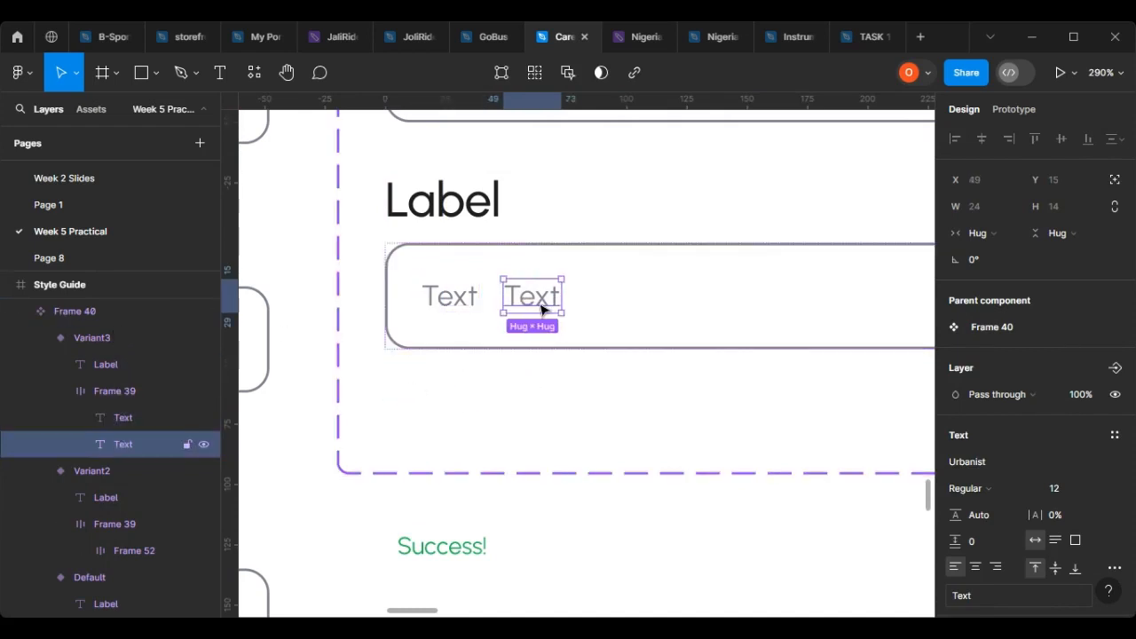
key(Delete)
Extend the third variant downward to a height of 99, leaving room beneath its text box.
scroll(665, 489, down, 2)
scroll(535, 467, down, 5)
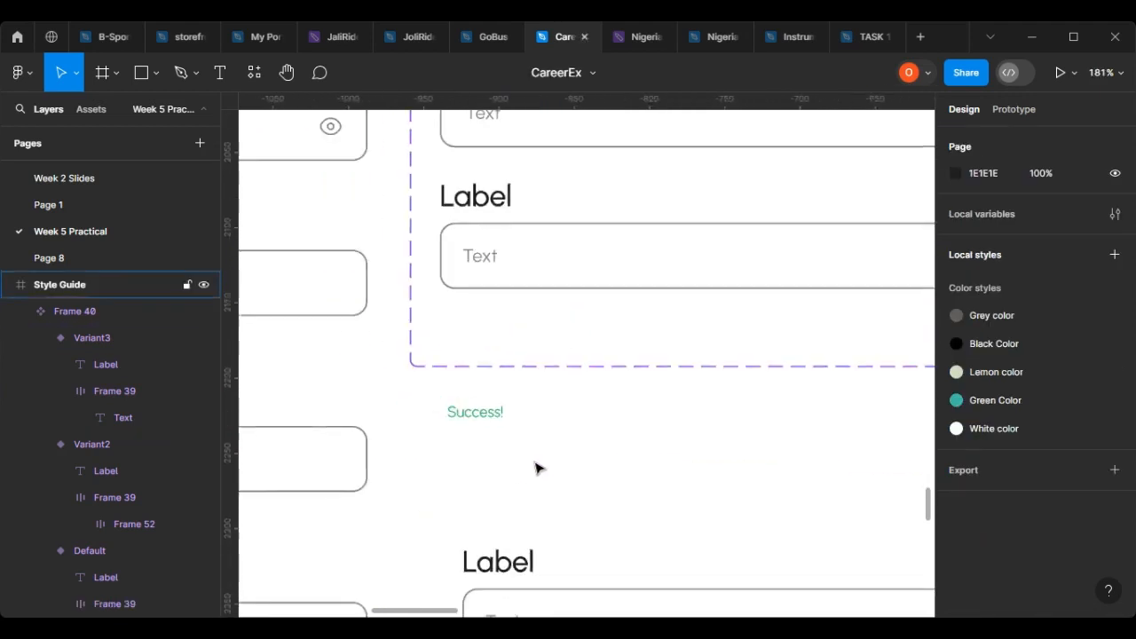
scroll(647, 436, down, 3)
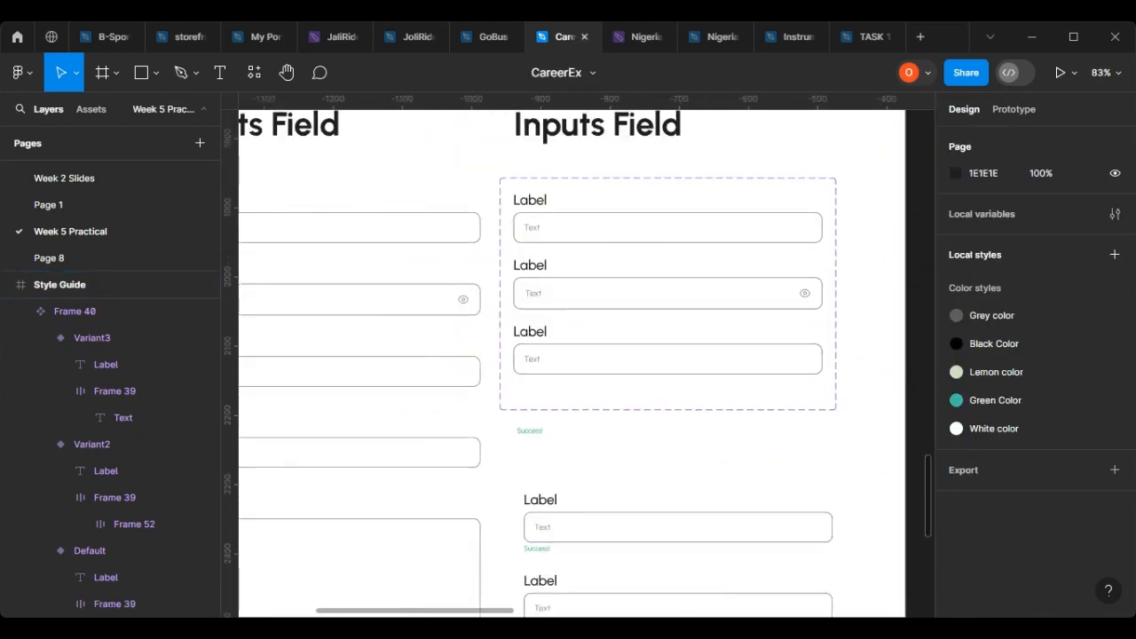
scroll(578, 409, up, 5)
double_click(604, 282)
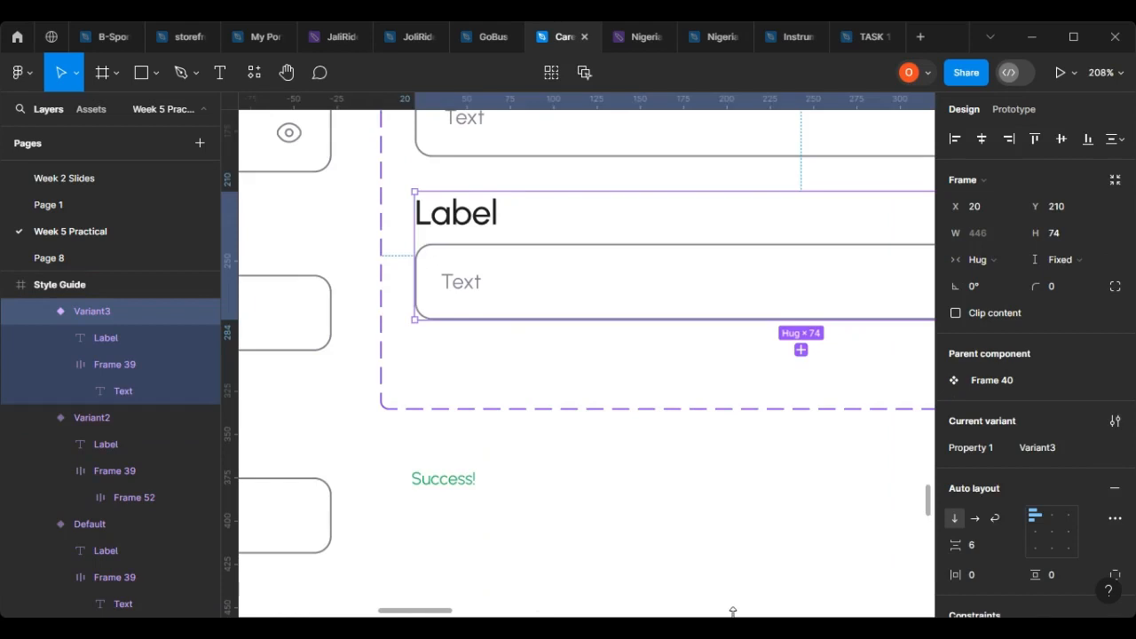
click(509, 504)
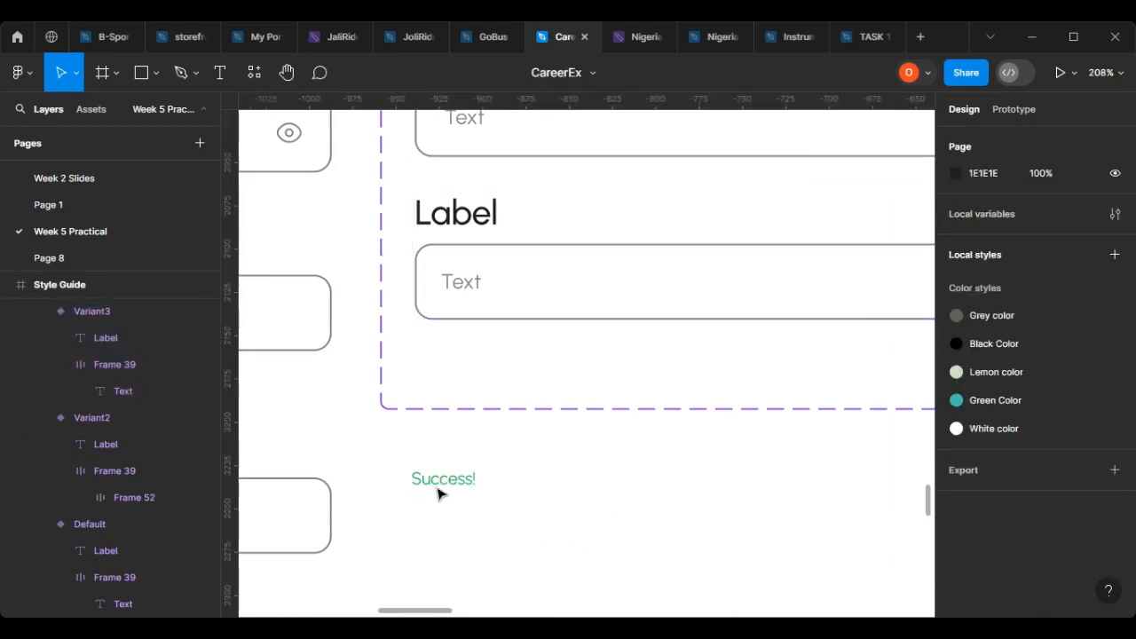
click(435, 481)
scroll(509, 307, down, 2)
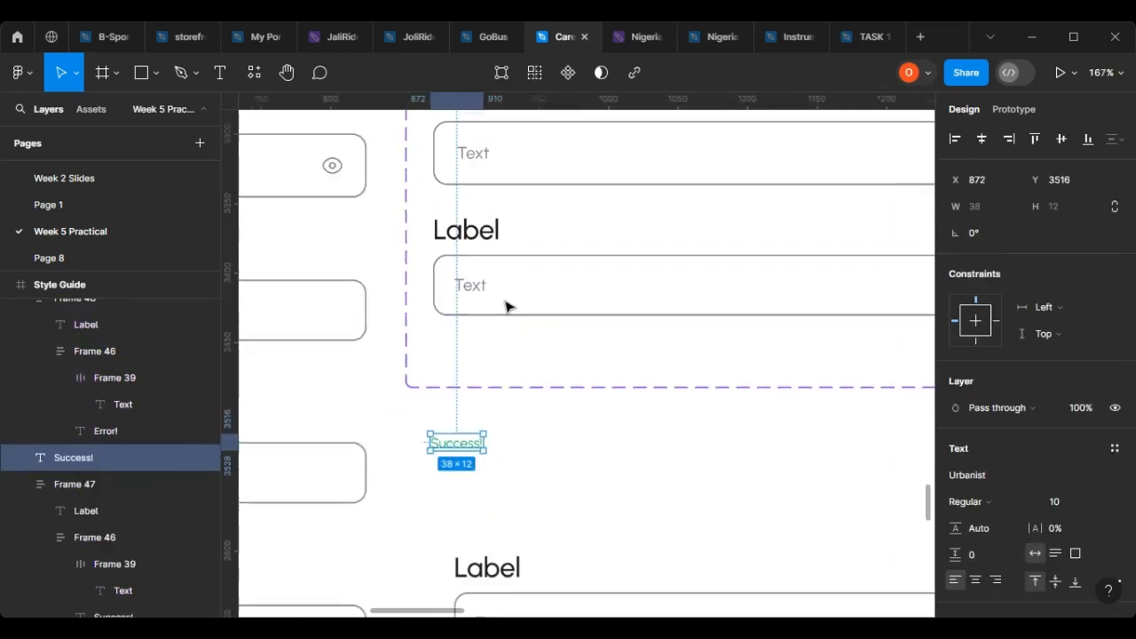
click(511, 263)
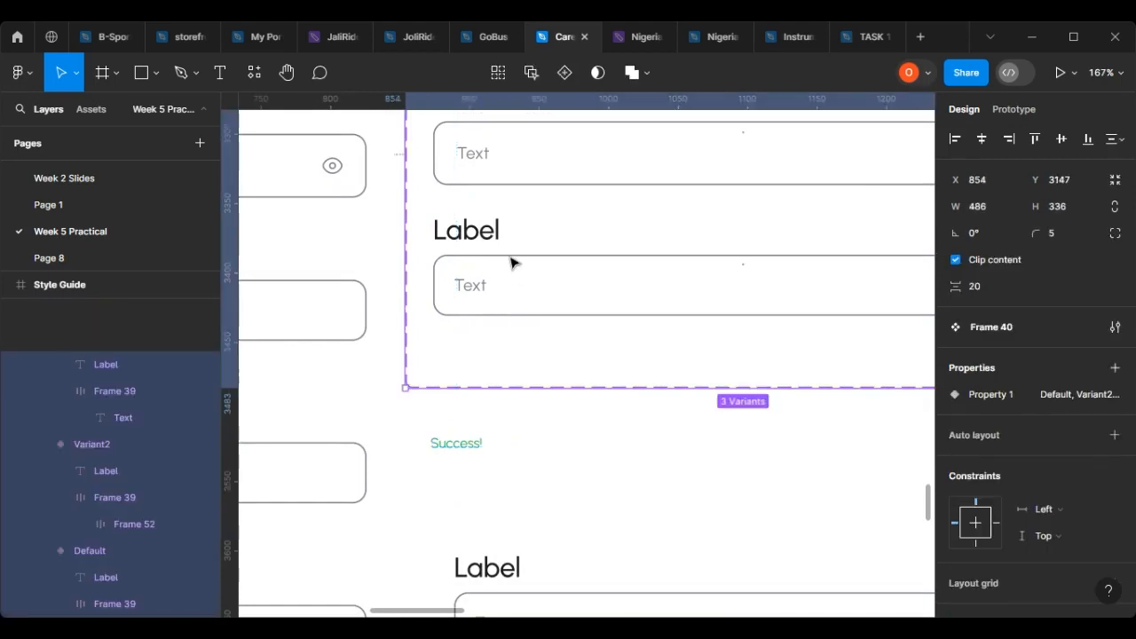
click(511, 263)
drag(737, 333, 738, 351)
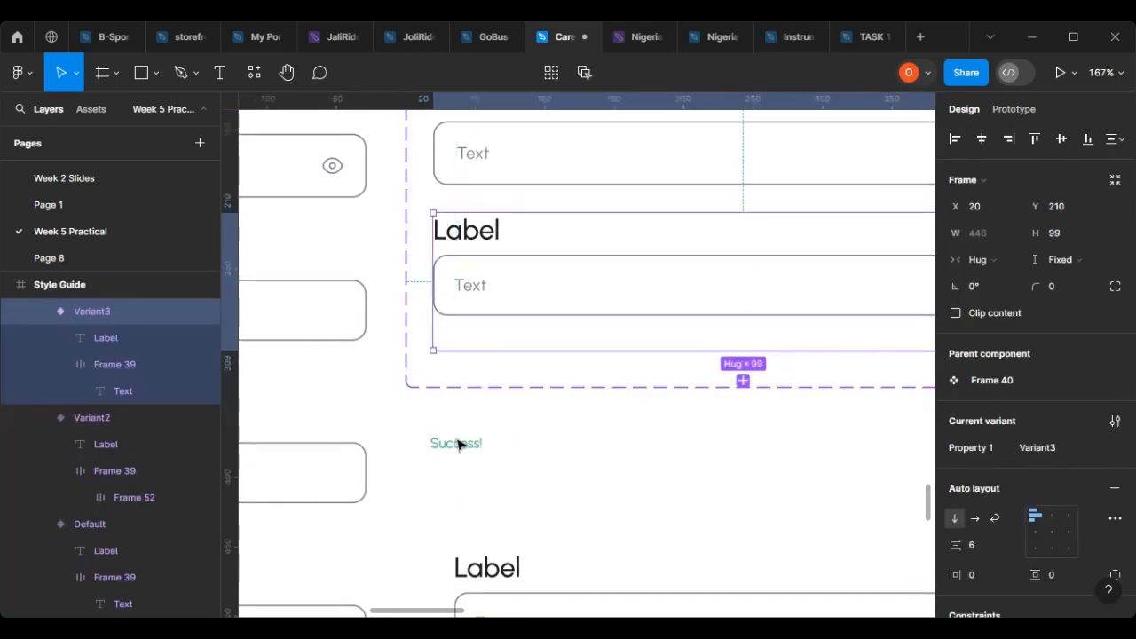
Move the copied Success! message into the third variant beneath its text box and shorten the variant to end at the message.
drag(465, 445, 465, 329)
scroll(456, 299, up, 5)
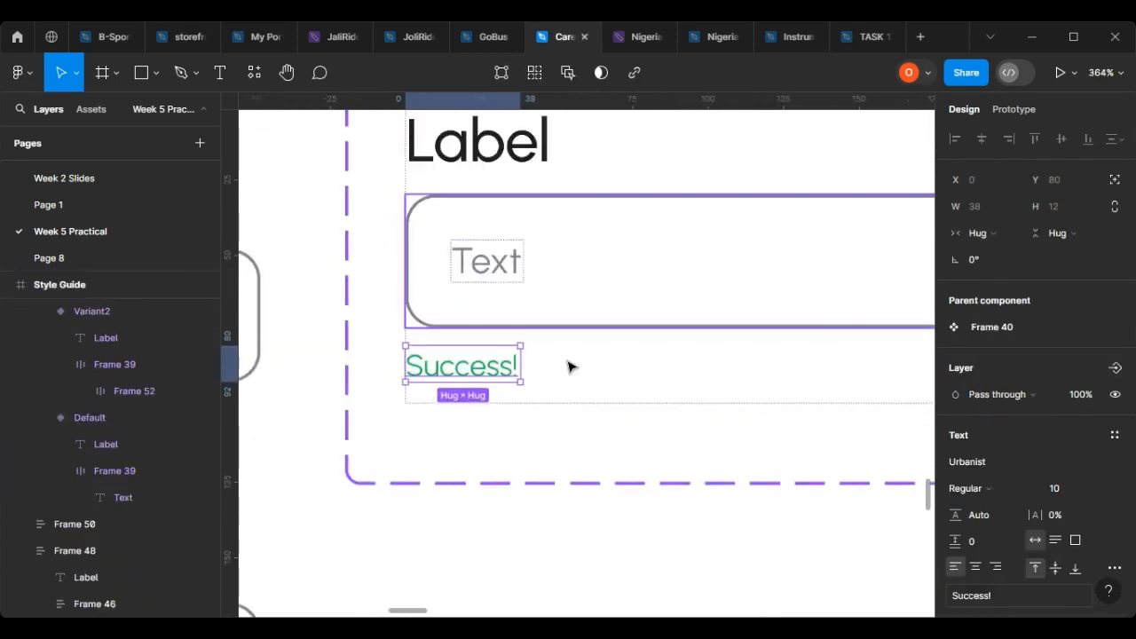
click(599, 390)
drag(572, 403, 573, 384)
Group the third variant's text box and Success! message in a vertical auto layout with spacing 0.
click(473, 375)
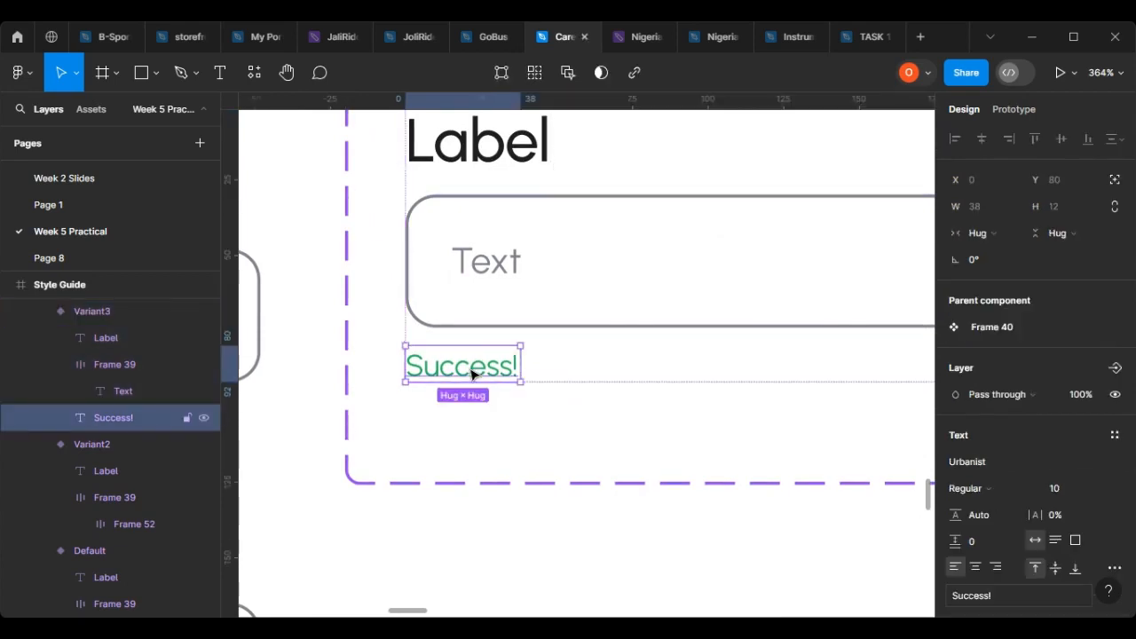
shift+click(479, 330)
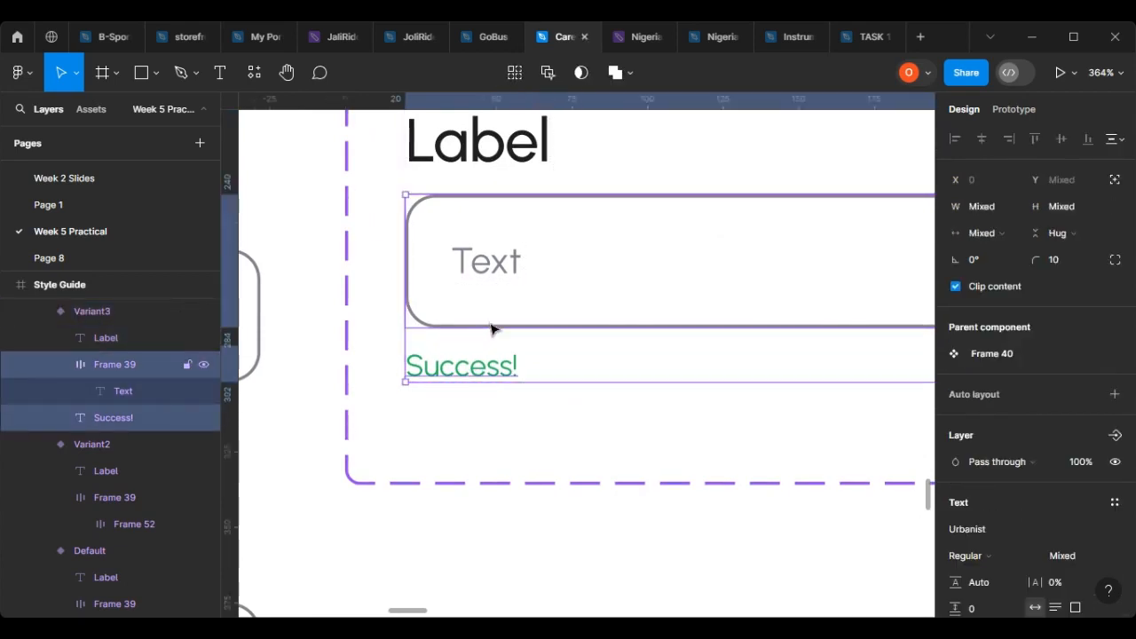
key(shift+a)
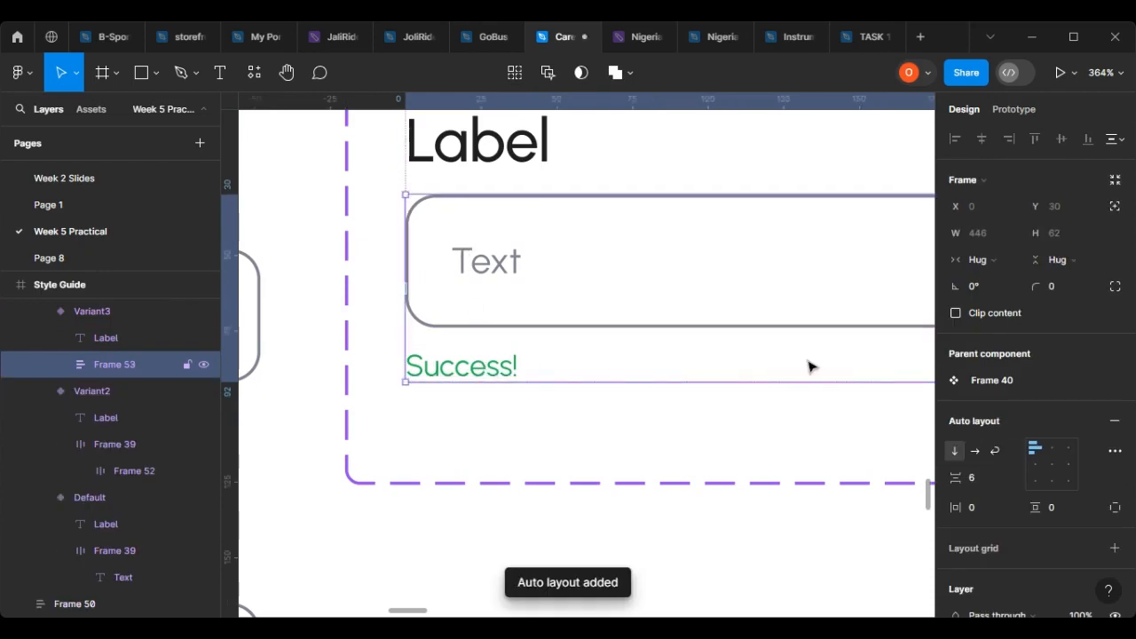
scroll(604, 376, down, 5)
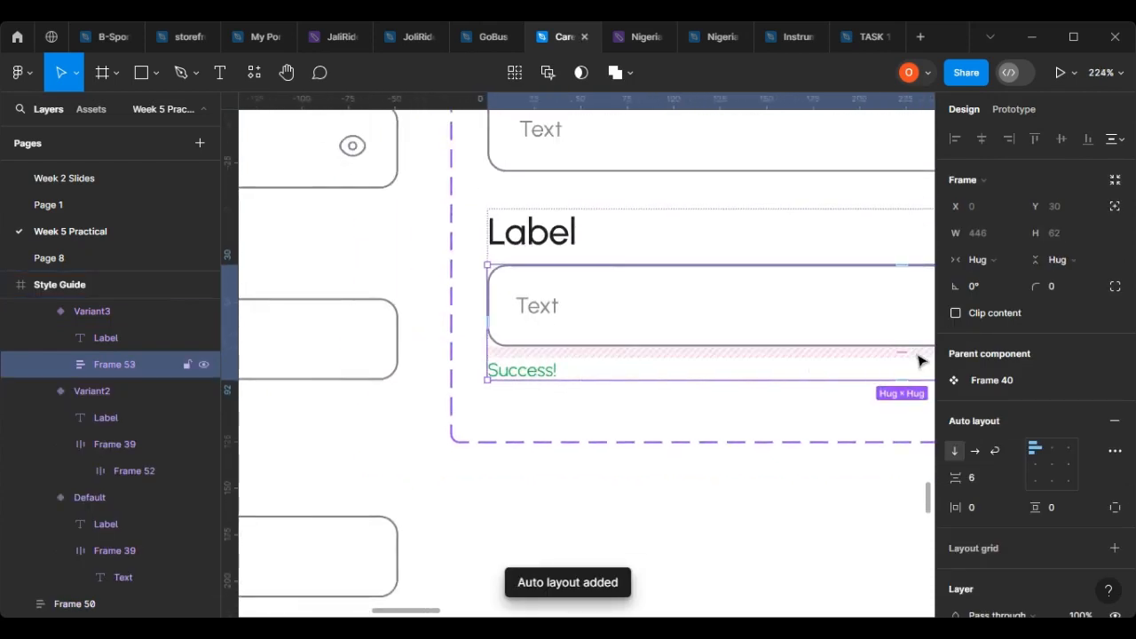
drag(906, 350, 907, 345)
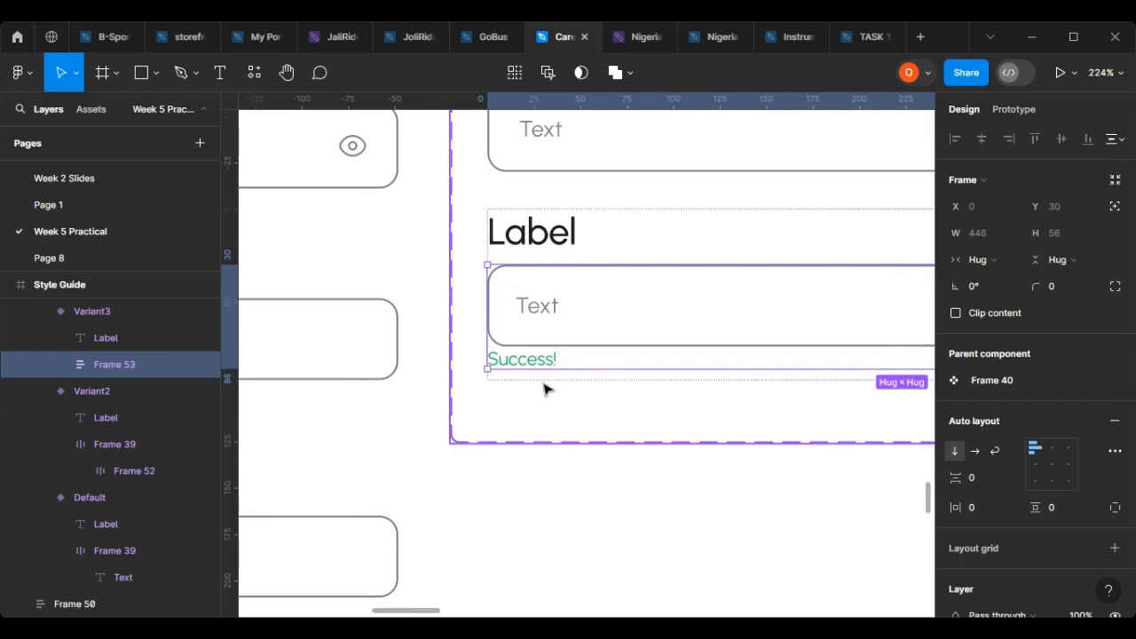
Shorten the third variant to a height of 86 so it ends at the Success! message.
click(649, 221)
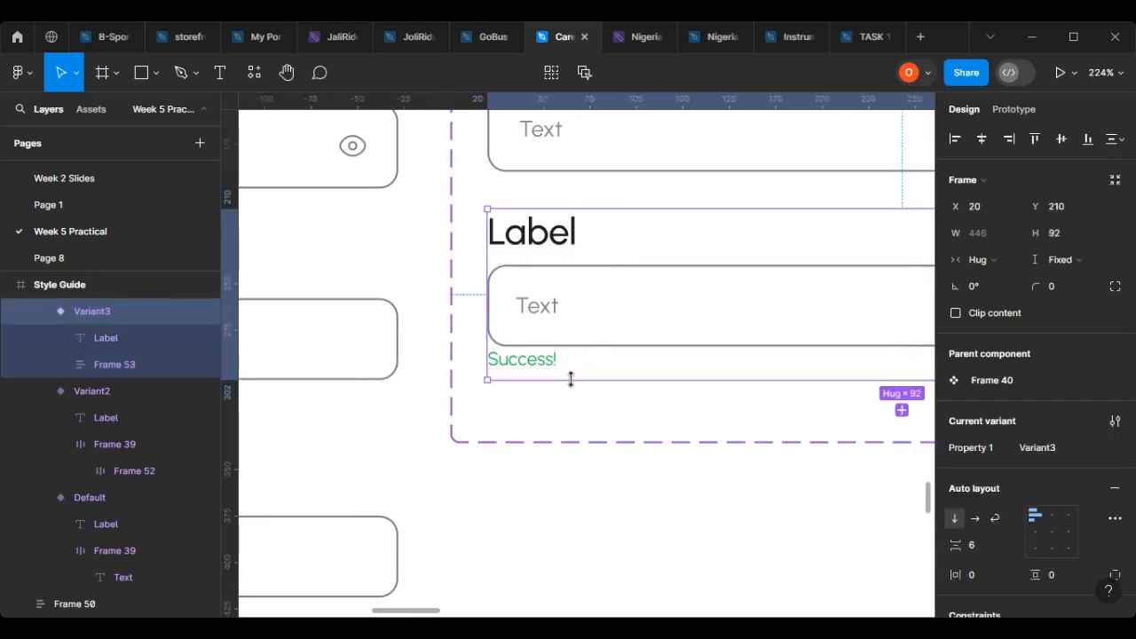
drag(571, 379, 572, 373)
scroll(572, 373, down, 3)
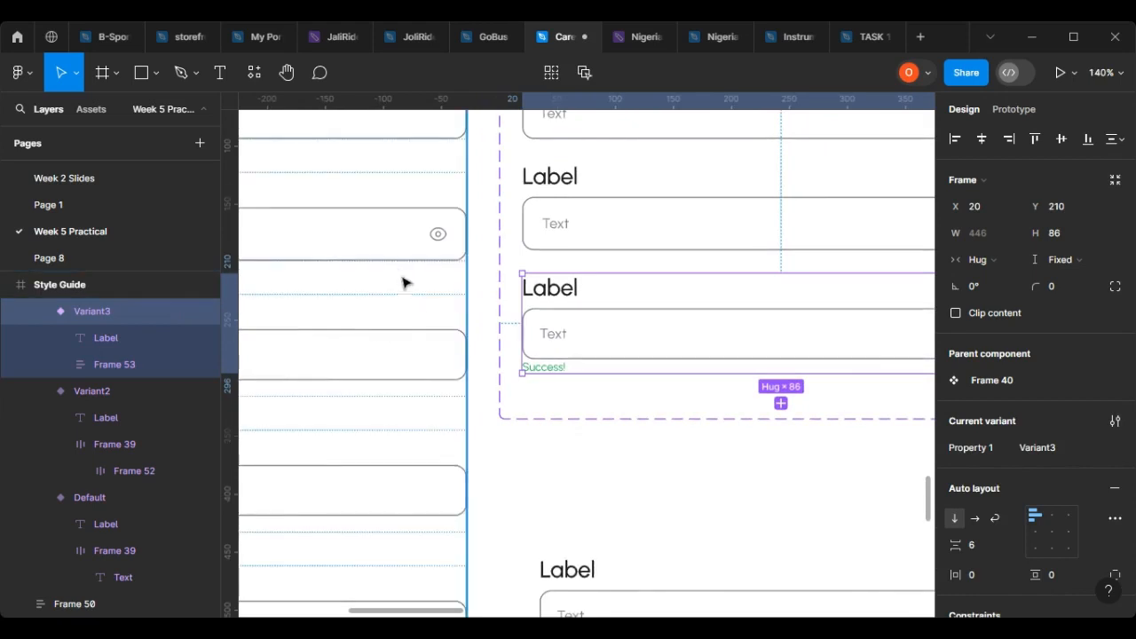
Add a fourth variant beneath the Success! variant and delete the loose Success! field below the component set.
scroll(710, 391, down, 3)
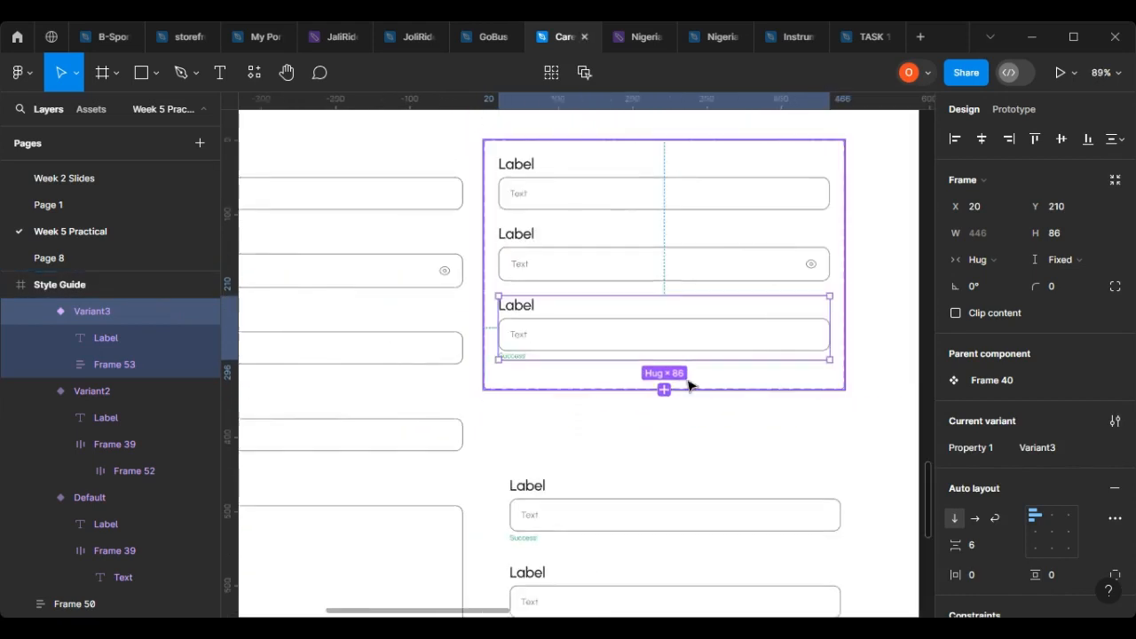
scroll(755, 355, up, 1)
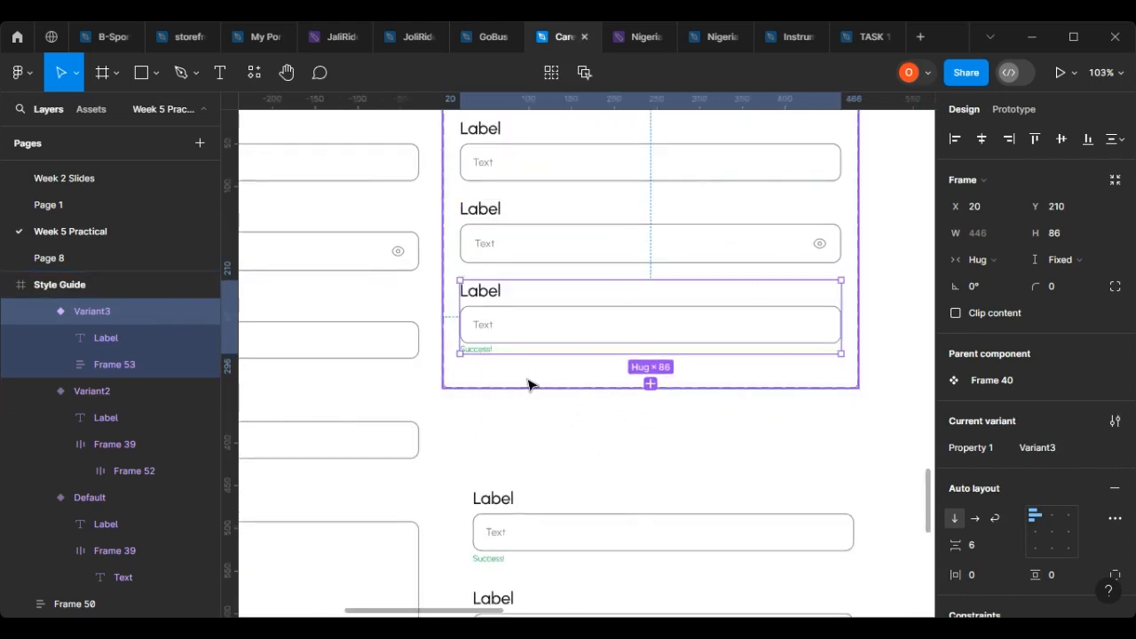
click(651, 384)
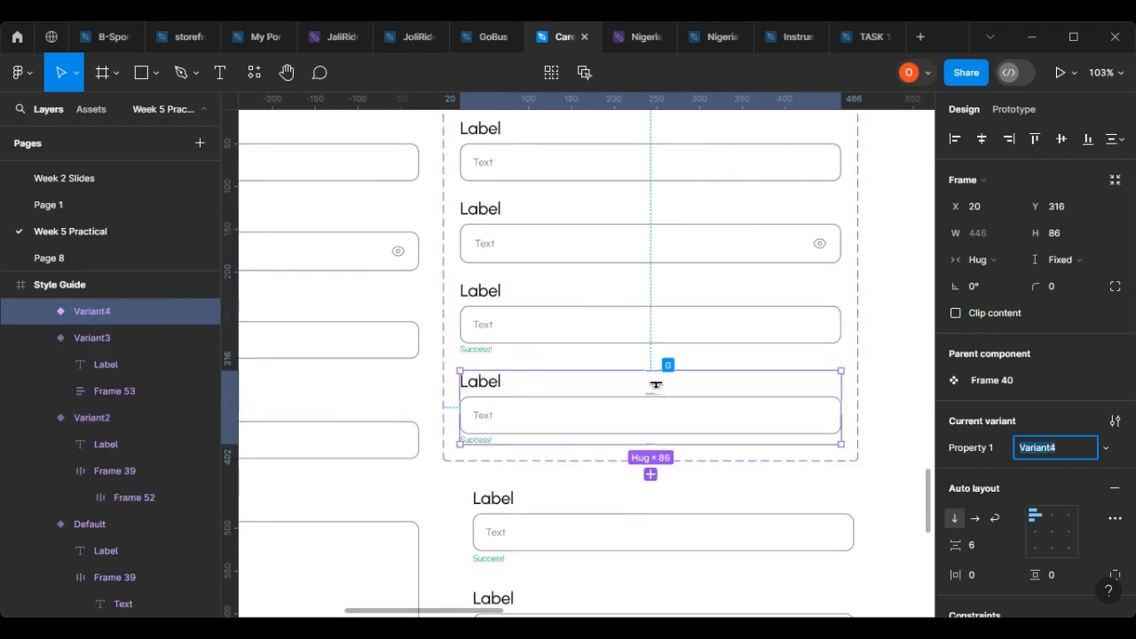
scroll(657, 388, down, 4)
click(510, 285)
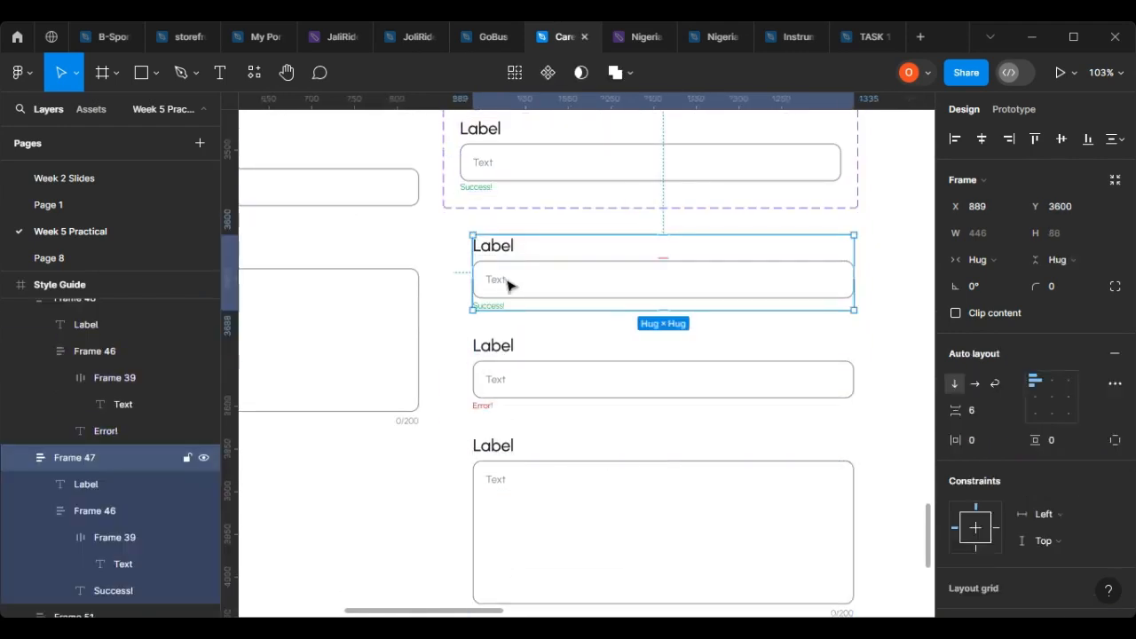
key(Delete)
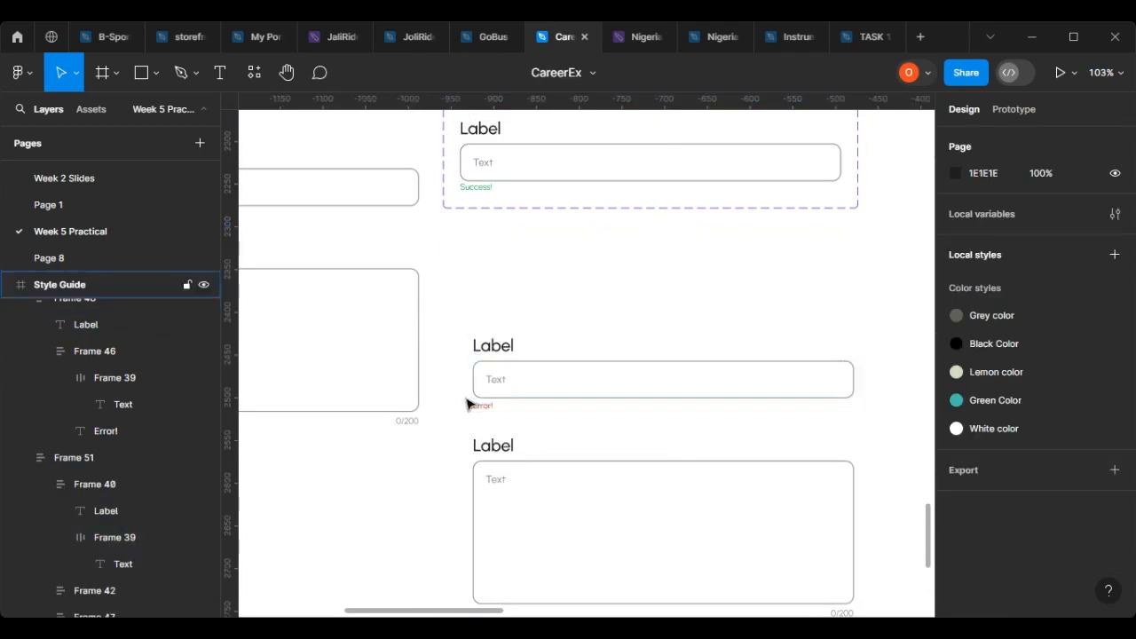
Change the fourth variant's message text from Success! to Error!
scroll(479, 404, up, 5)
scroll(519, 399, up, 5)
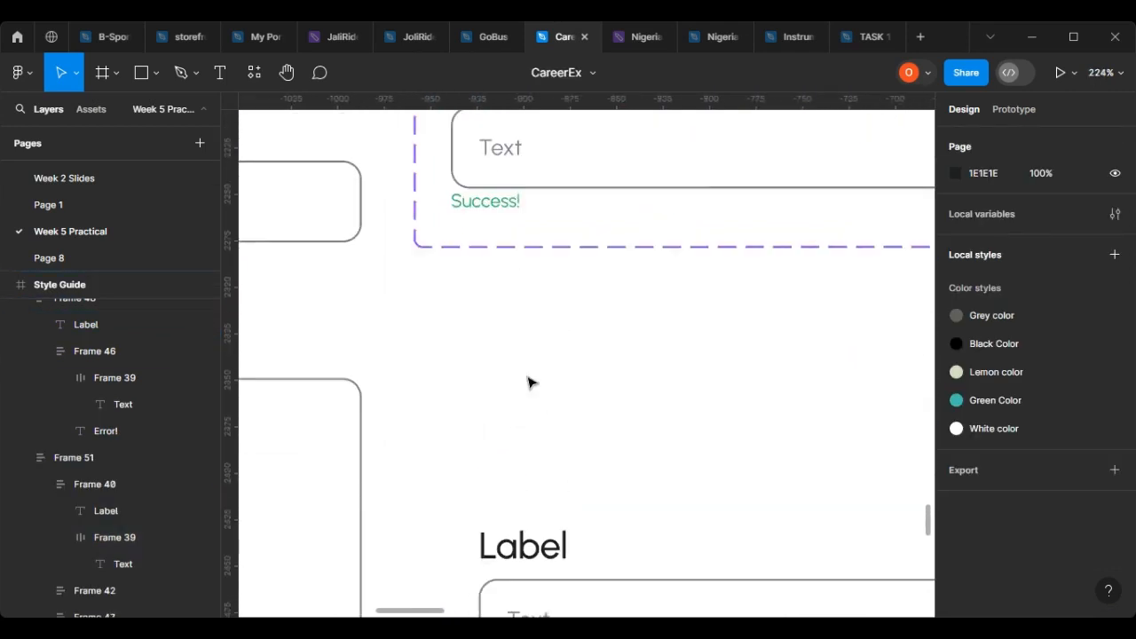
scroll(500, 307, up, 2)
click(505, 304)
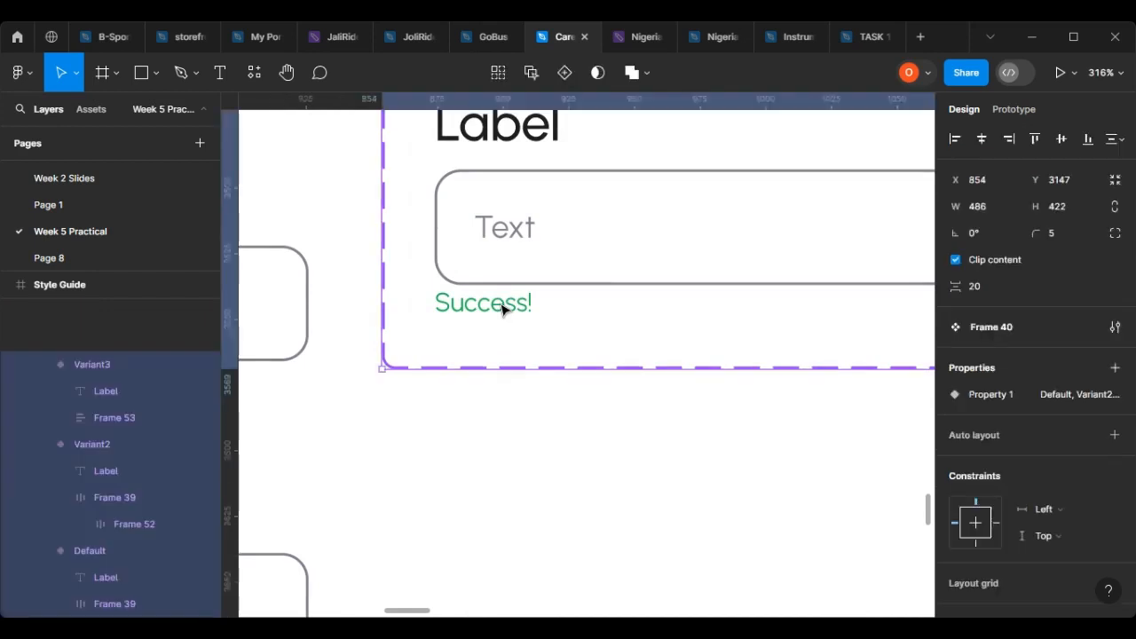
double_click(518, 302)
double_click(523, 301)
double_click(526, 301)
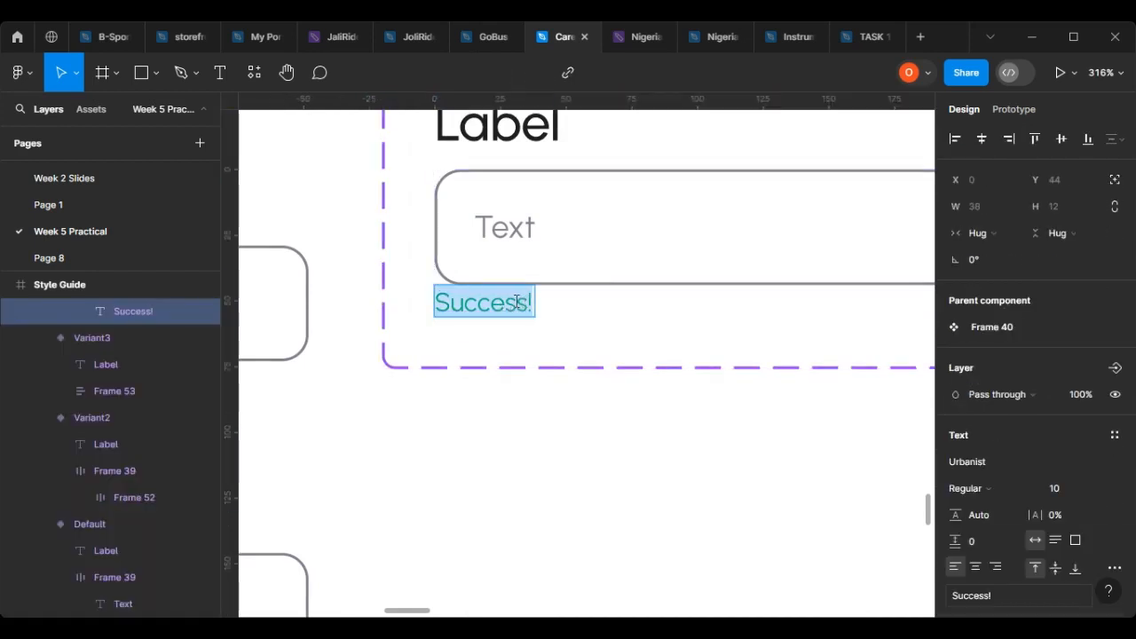
drag(527, 302, 485, 207)
key(BackSpace)
key(BackSpace)
key(BackSpace)
key(BackSpace)
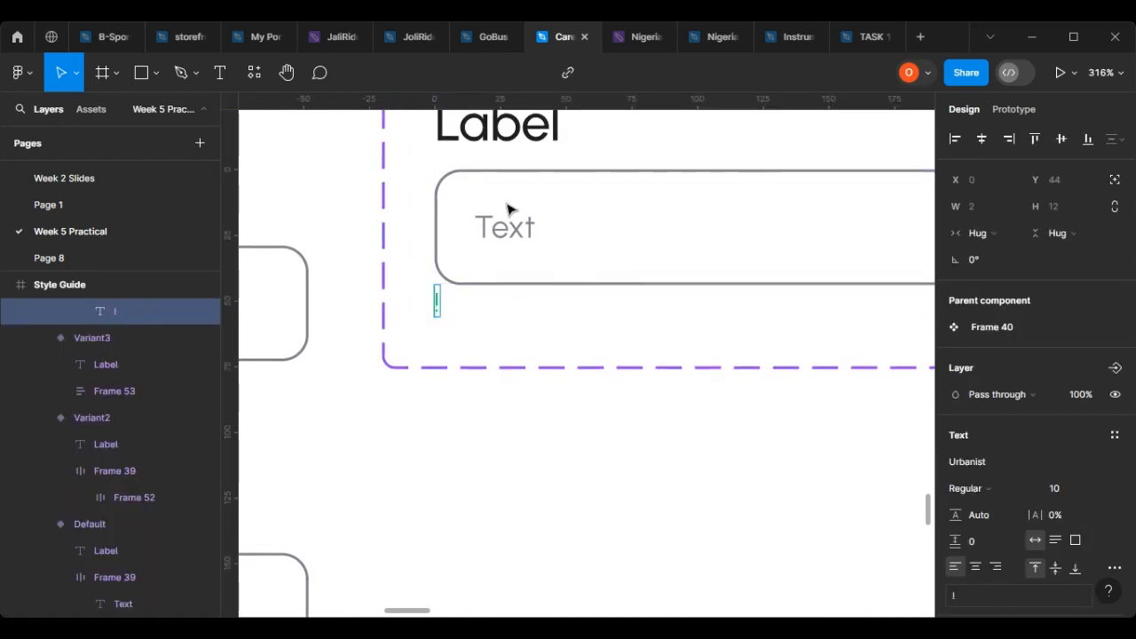
text(eR)
key(BackSpace)
key(BackSpace)
text(Error)
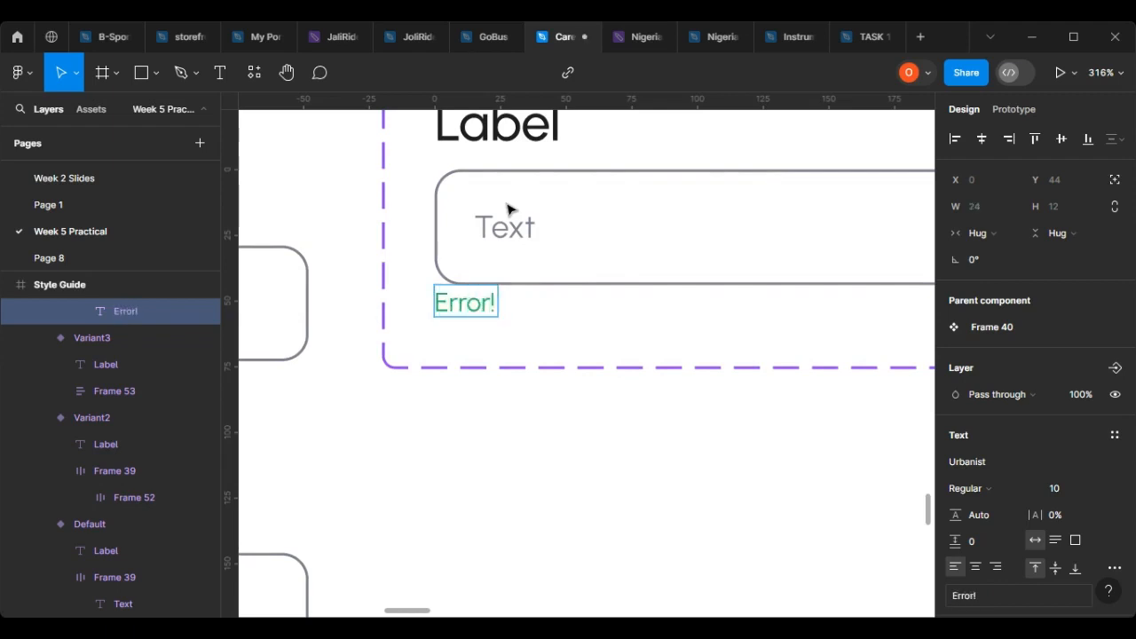
key(Escape)
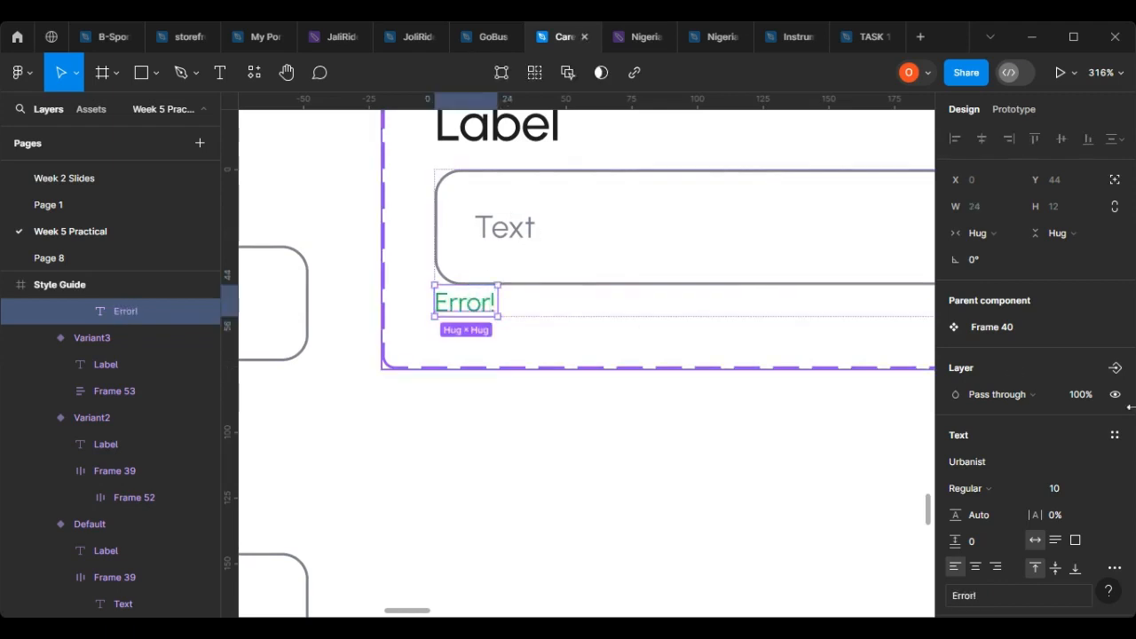
Set the fill of the fourth variant's Error! message to the page's red, EB1313.
scroll(971, 531, down, 3)
click(955, 432)
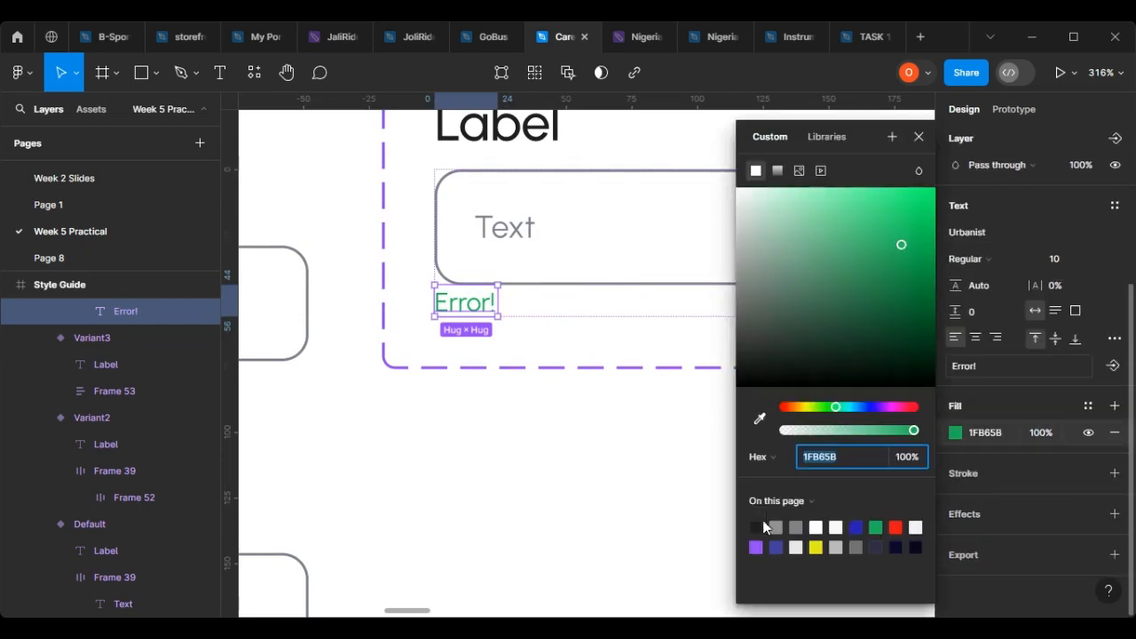
click(895, 527)
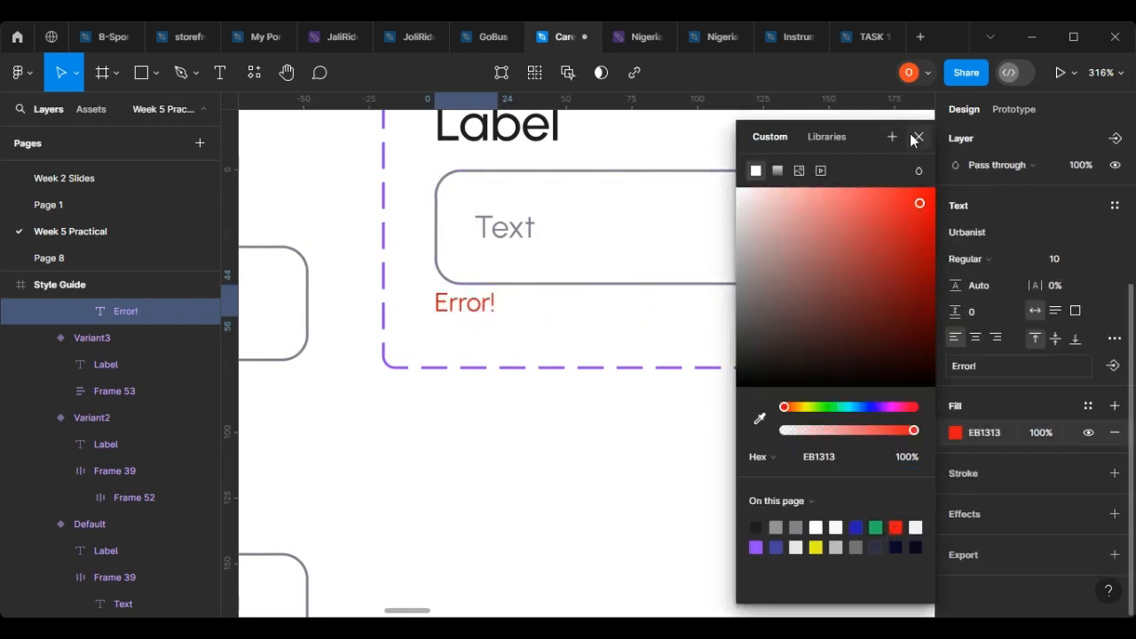
click(919, 136)
Delete the loose Error! field below the component set.
ctrl+scroll(565, 335, down, 5)
ctrl+scroll(565, 334, down, 3)
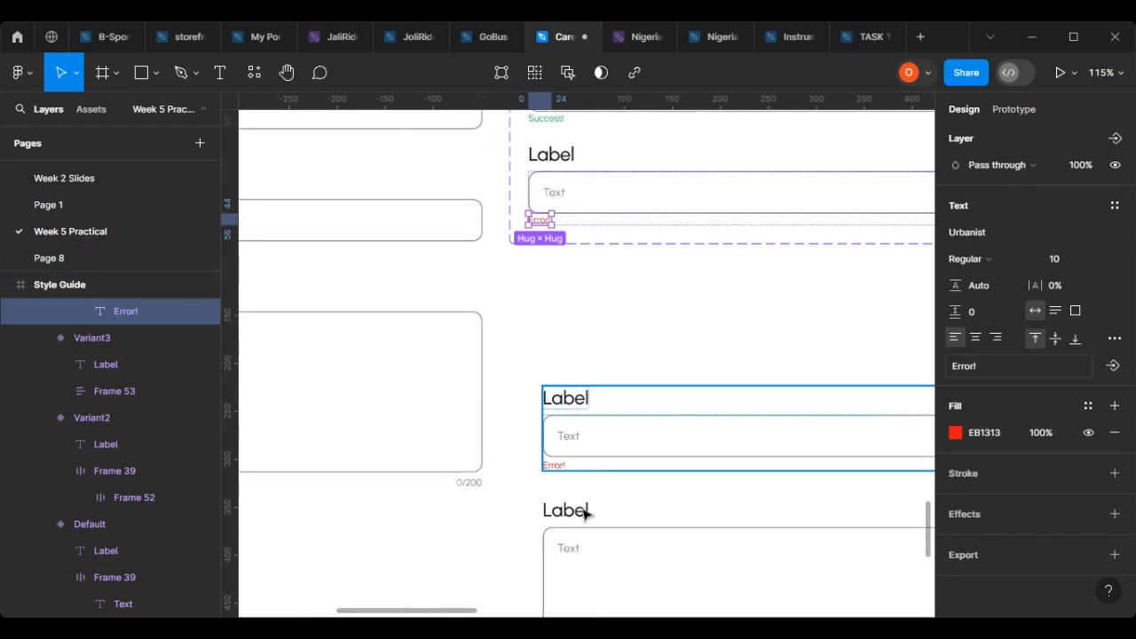
click(573, 427)
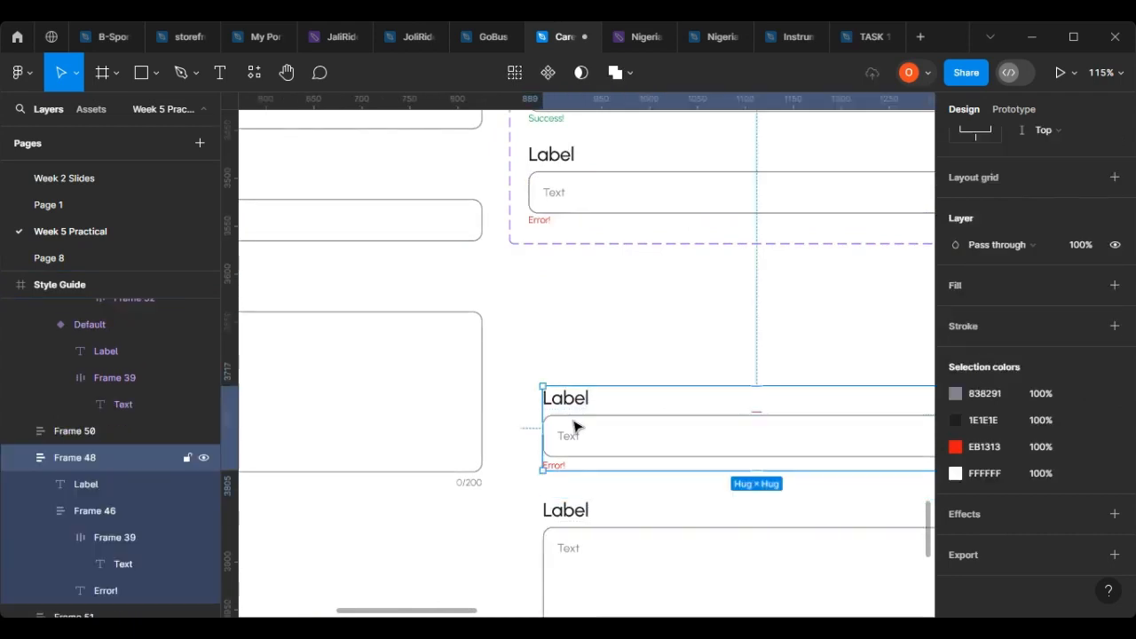
key(Delete)
Add a fifth variant to the component set beneath the Error! variant.
click(669, 517)
scroll(622, 511, down, 1)
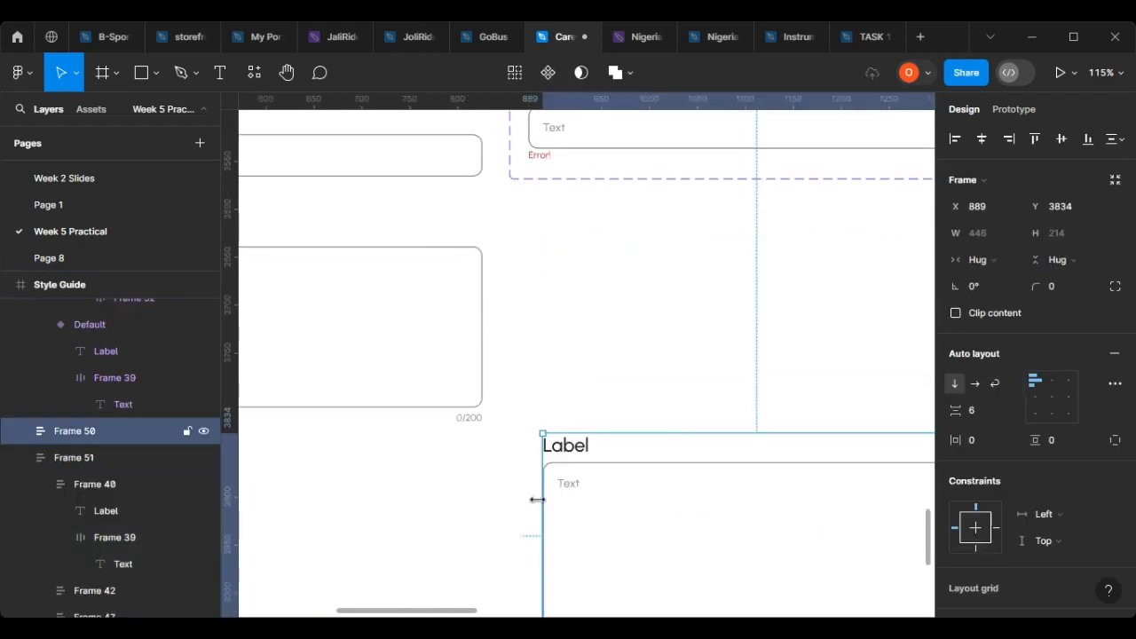
scroll(612, 521, down, 2)
scroll(827, 518, right, 1)
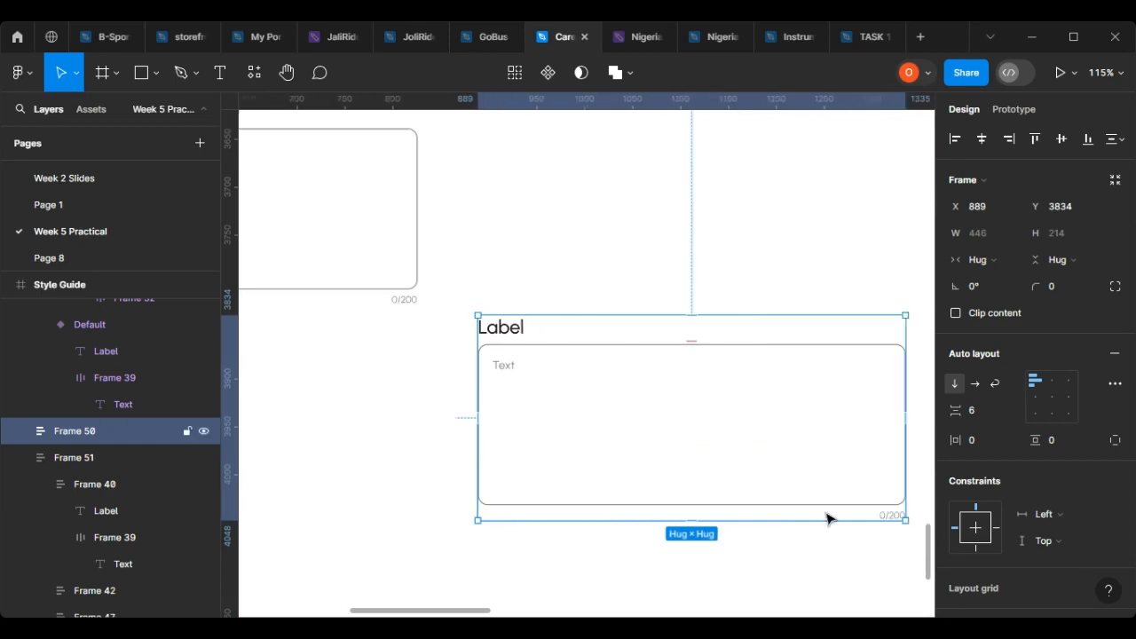
scroll(844, 527, up, 3)
scroll(528, 441, up, 1)
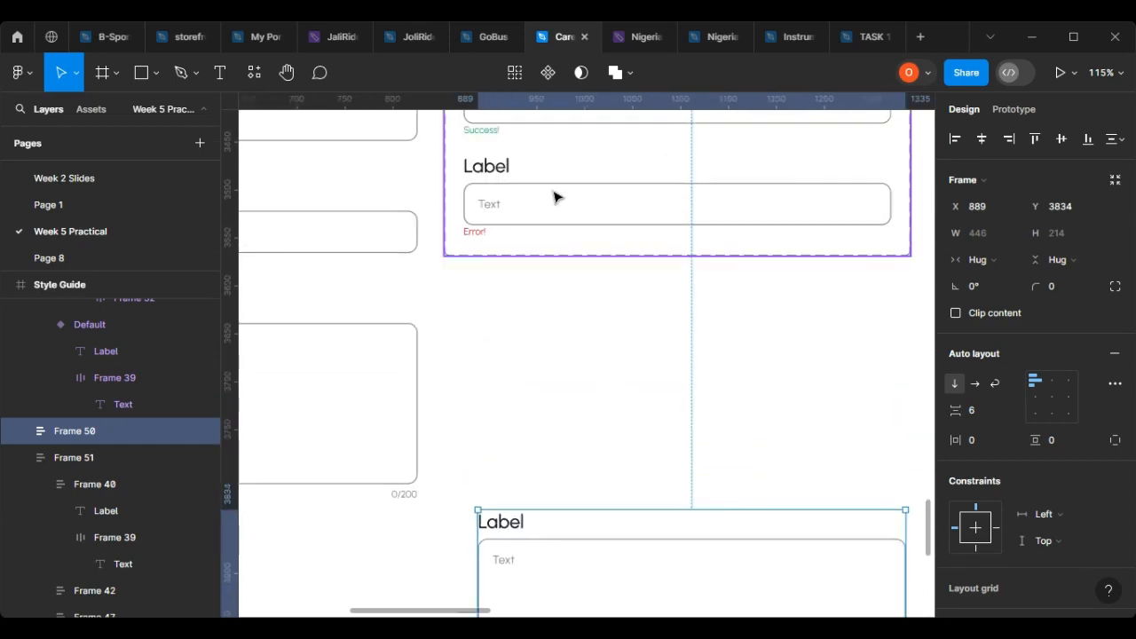
click(550, 197)
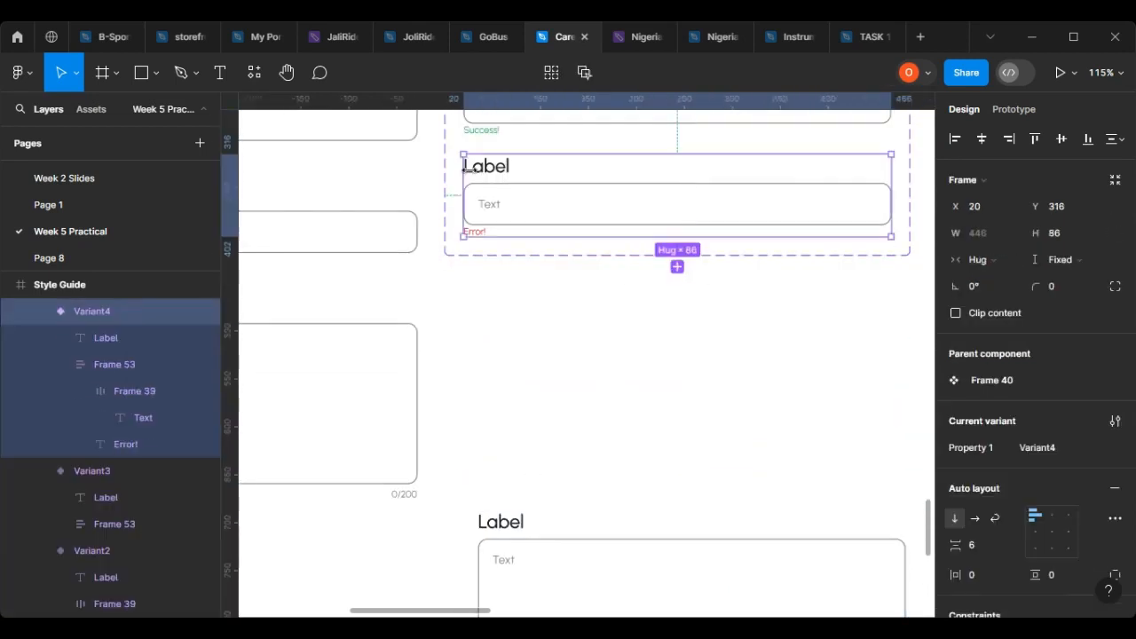
click(677, 267)
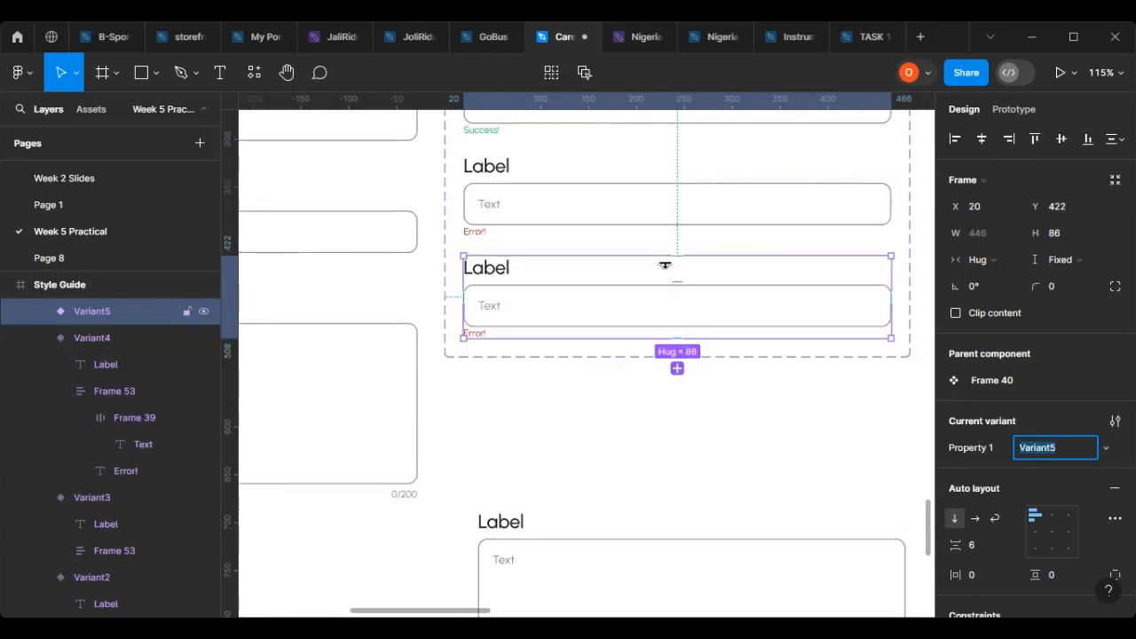
Extend the component set downward to a height of 674, leaving room beneath the fifth variant.
scroll(538, 310, up, 2)
scroll(540, 380, down, 2)
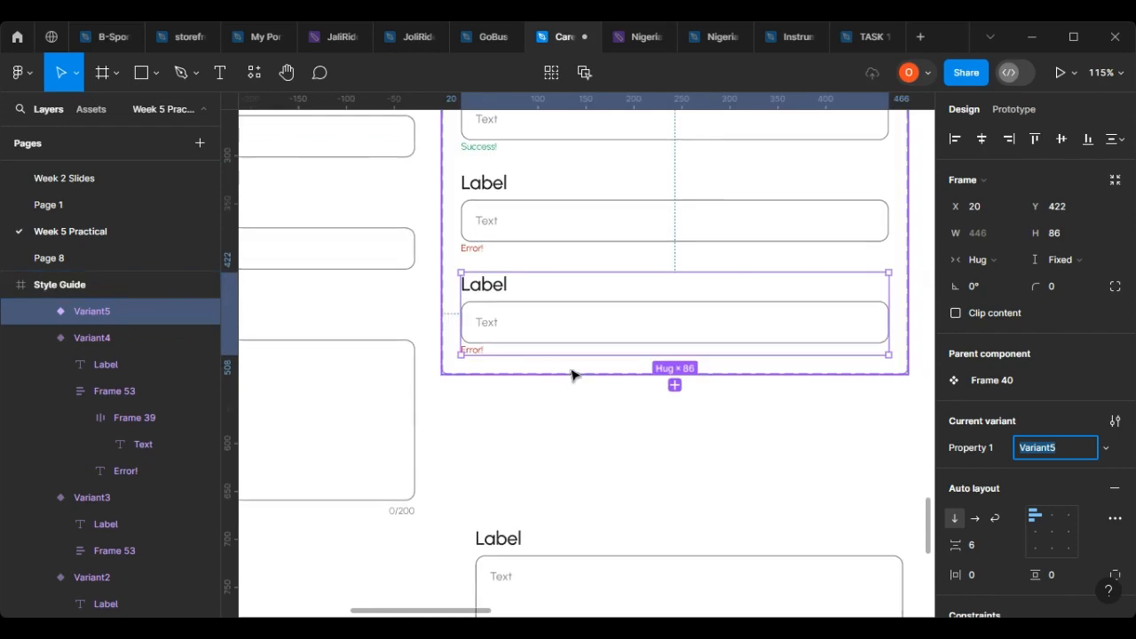
click(590, 374)
drag(590, 399, 591, 515)
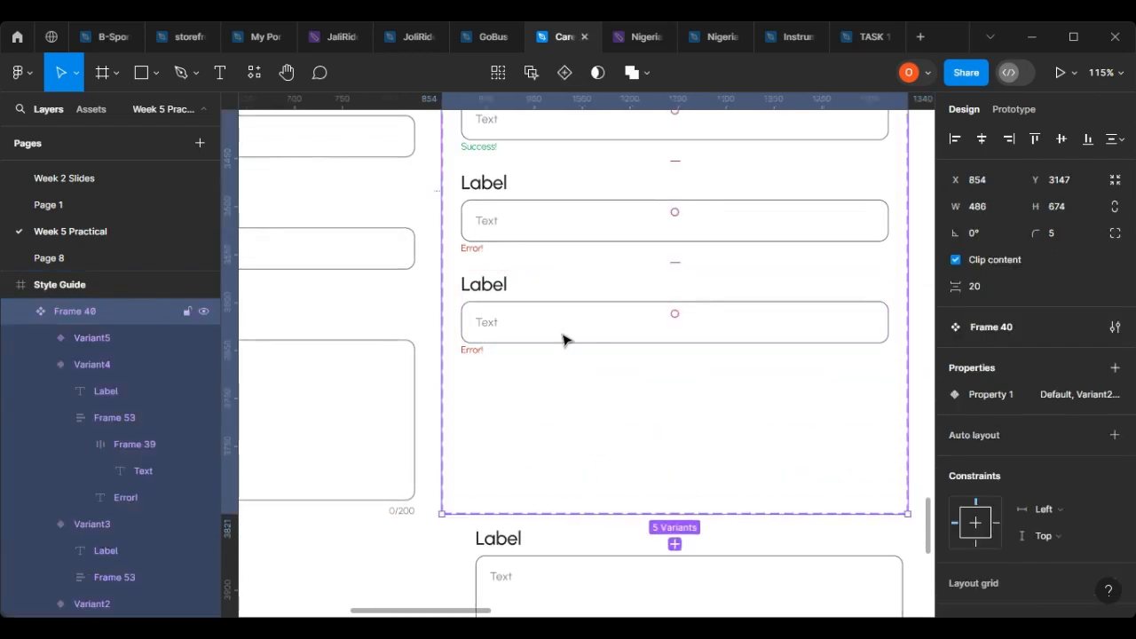
Enlarge the fifth variant's text box to a height of 159 and align its placeholder text to the top left.
double_click(563, 339)
double_click(563, 339)
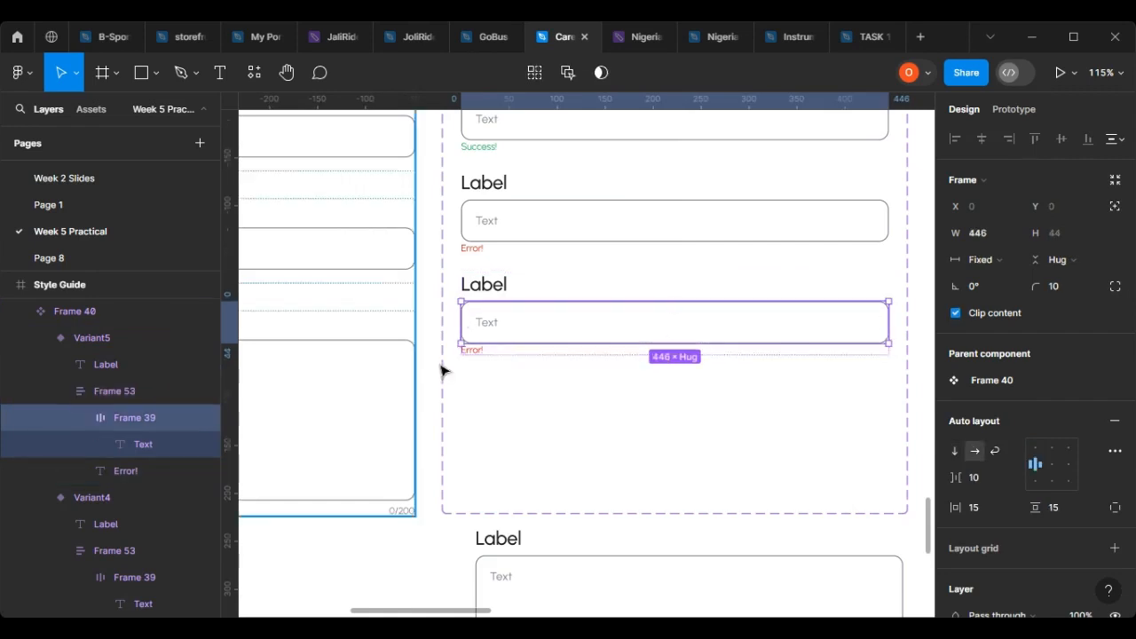
drag(703, 344, 705, 453)
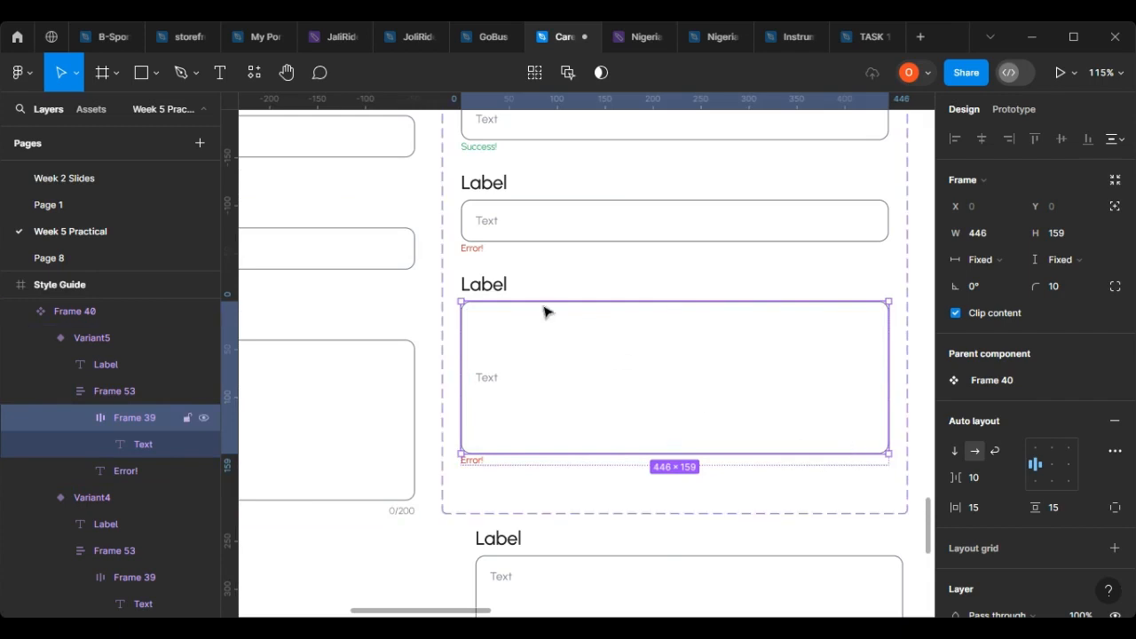
click(1035, 449)
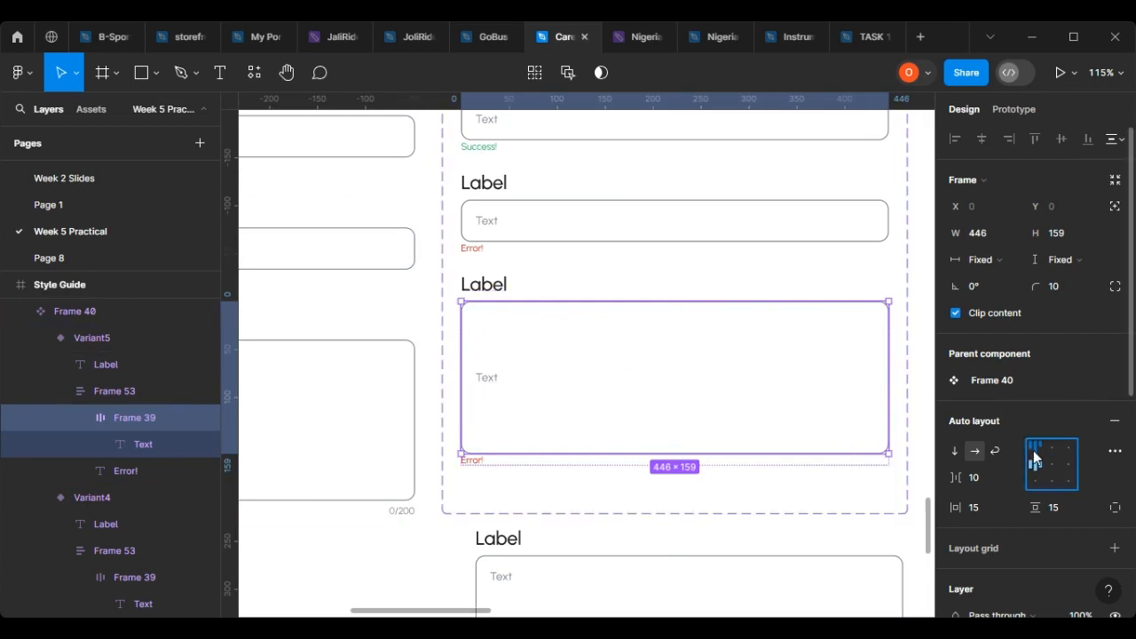
Align the auto layout holding the fifth variant's text box and message to the top right.
click(502, 462)
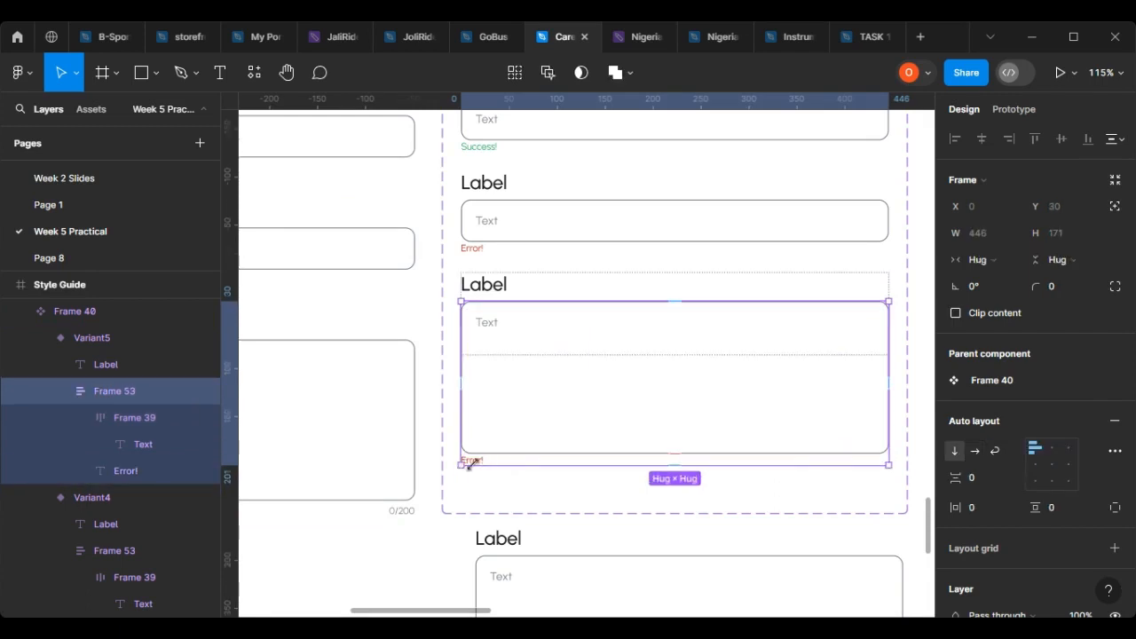
click(1067, 451)
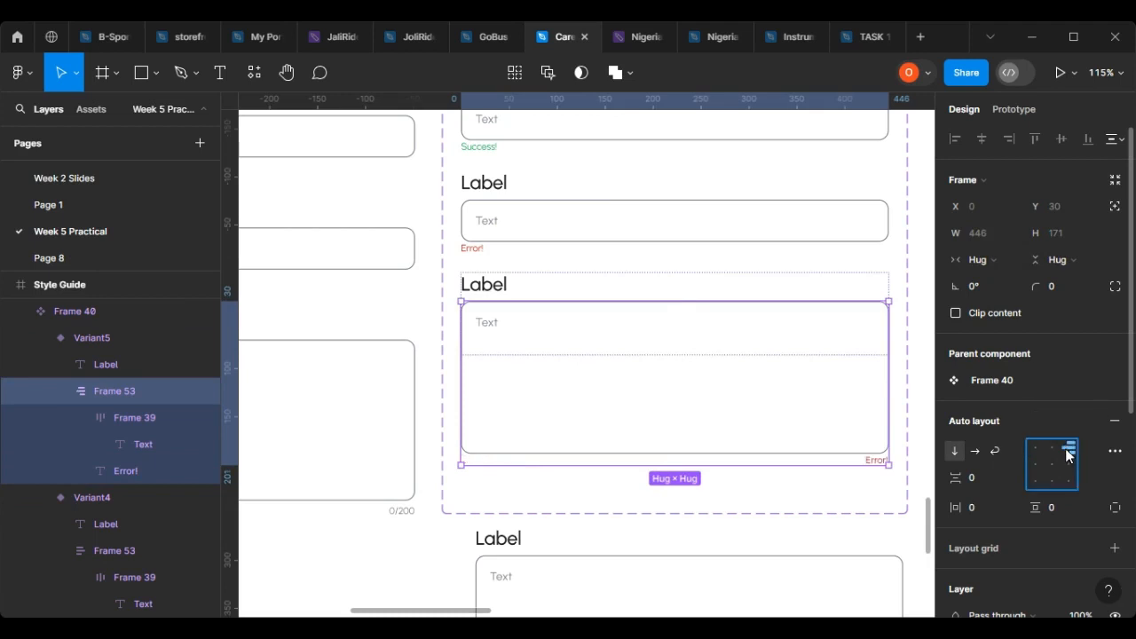
Replace the Error! message in the fifth variant with the character counter text 0/200.
scroll(879, 450, up, 5)
click(876, 475)
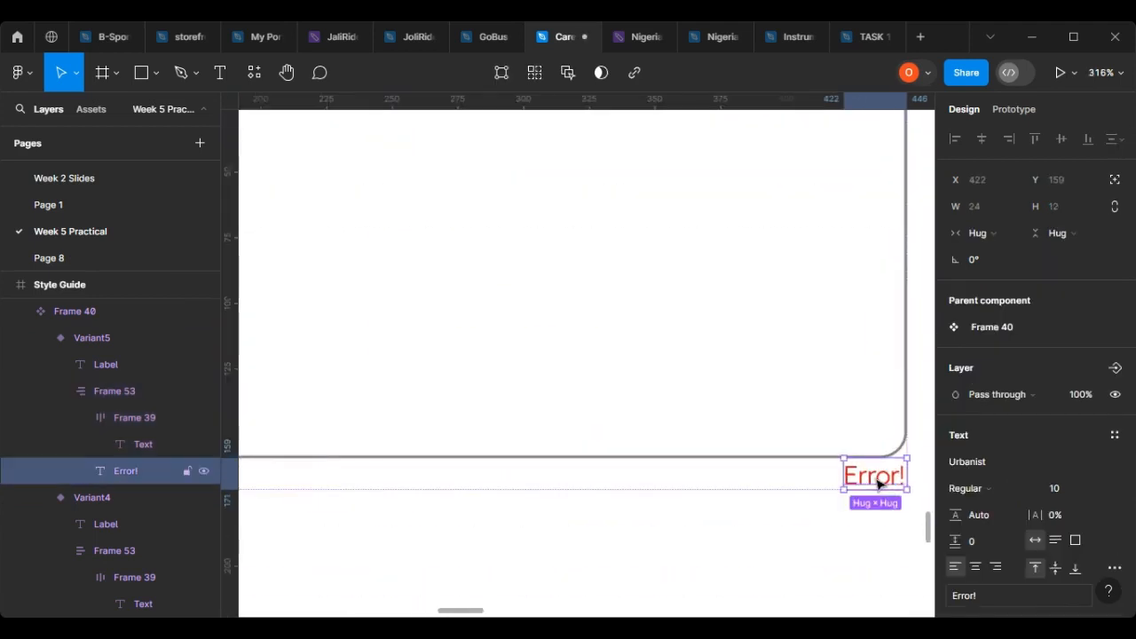
text(0/)
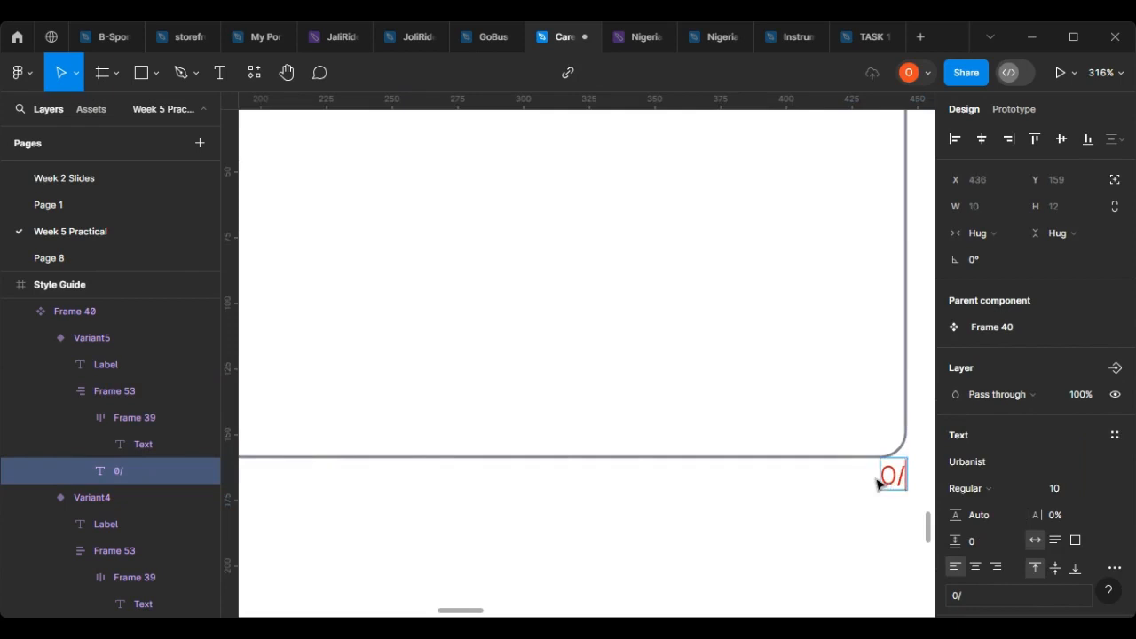
text(200)
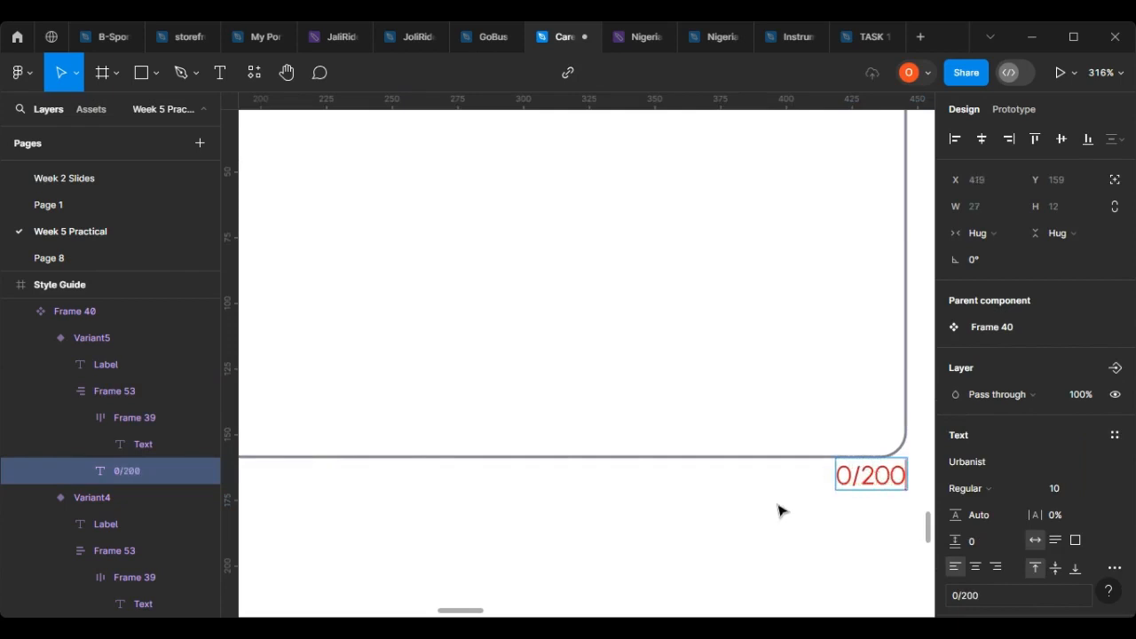
key(Escape)
Recolor the 0/200 counter text with the grey 838291 from the page colors.
scroll(993, 556, down, 3)
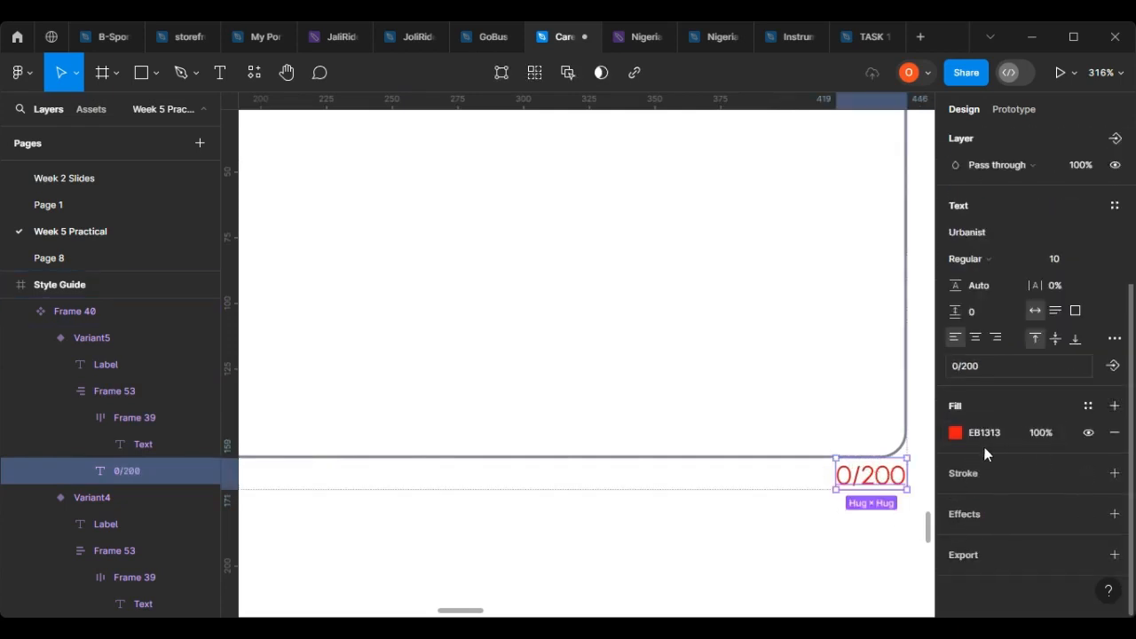
click(955, 435)
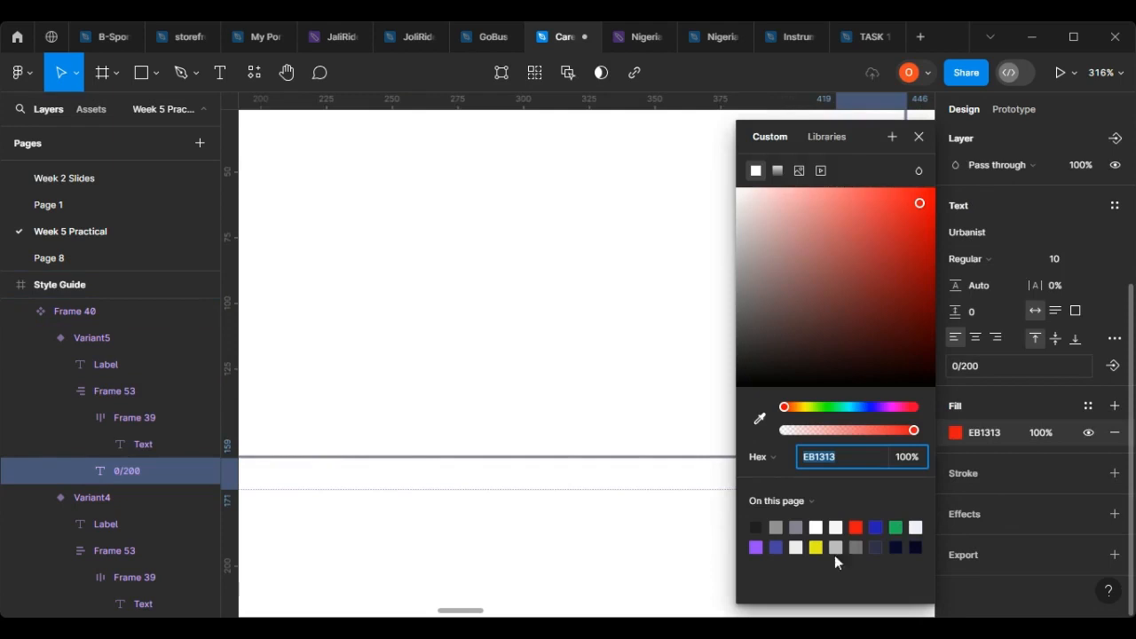
click(798, 528)
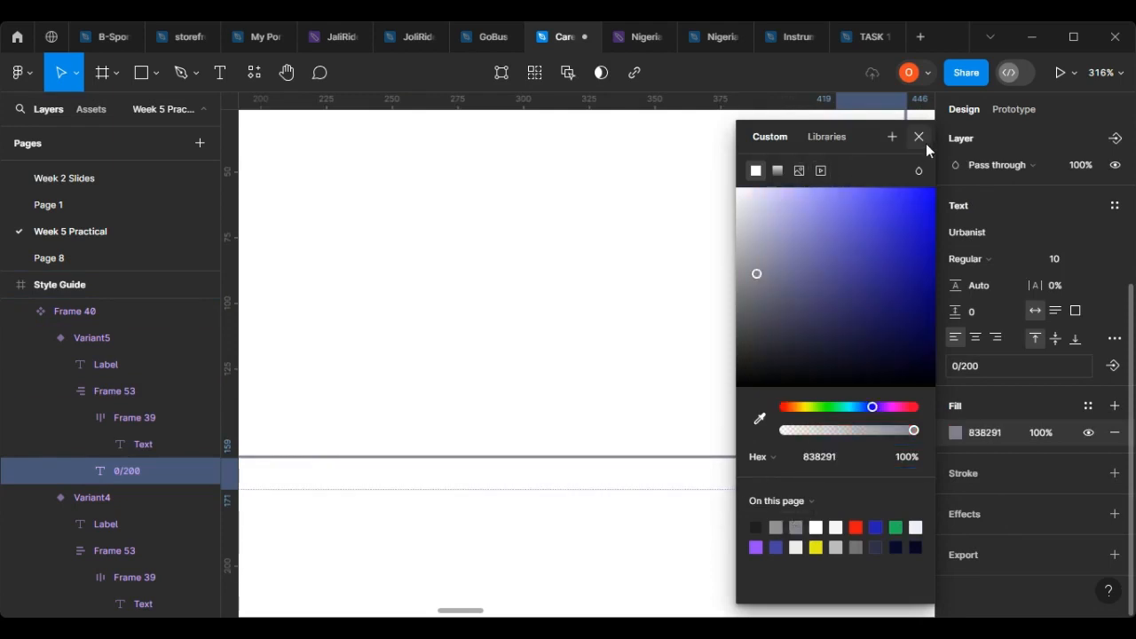
click(920, 137)
Delete the leftover large text box field beneath the component set.
scroll(736, 398, down, 6)
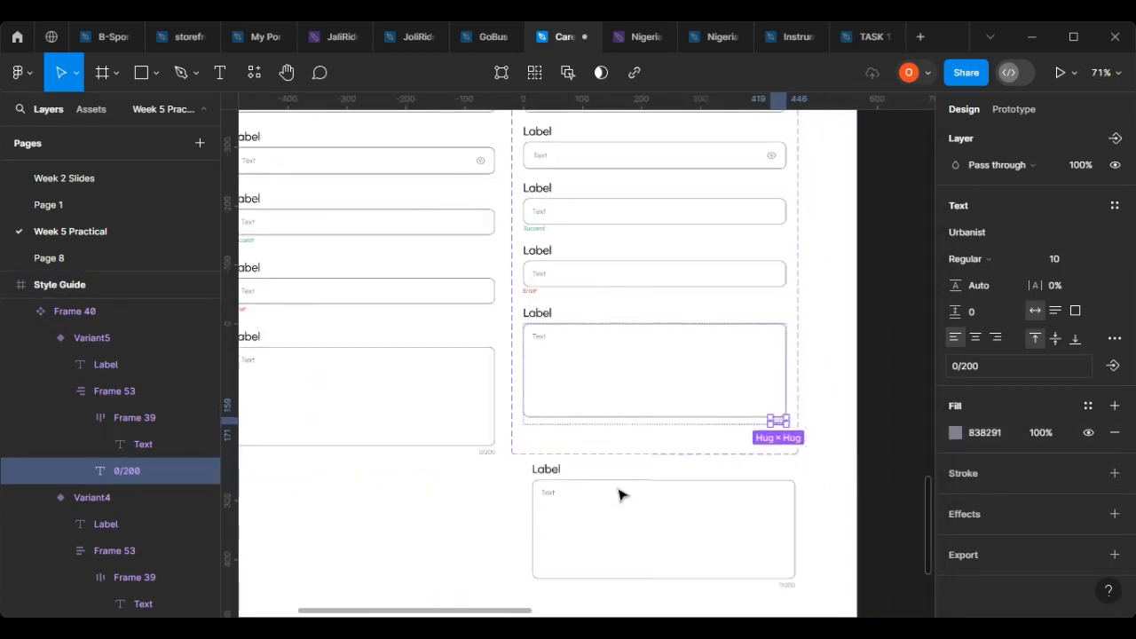
click(598, 492)
key(Delete)
scroll(843, 514, down, 3)
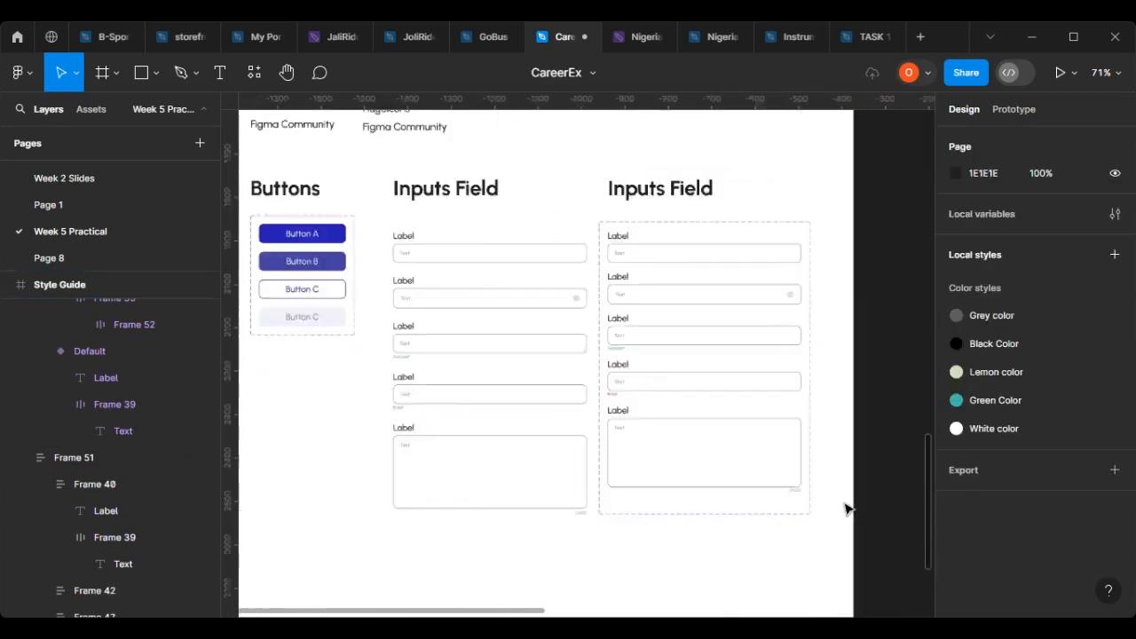
Move the original Inputs Field heading and its non-component fields off the Style Guide onto the empty canvas beside it.
click(477, 400)
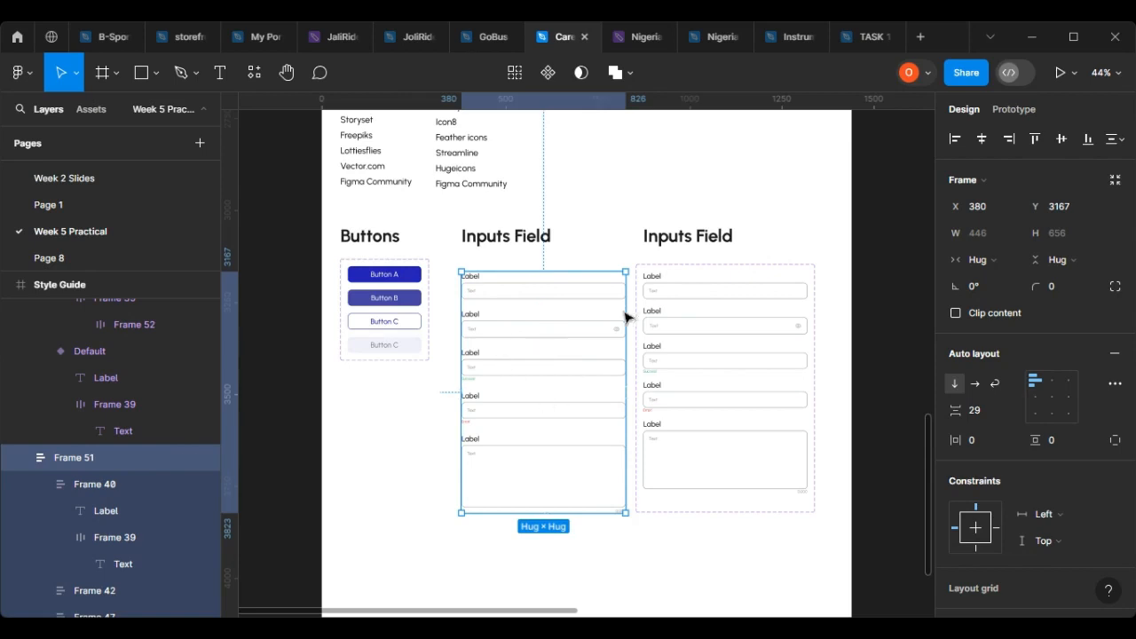
scroll(547, 413, up, 3)
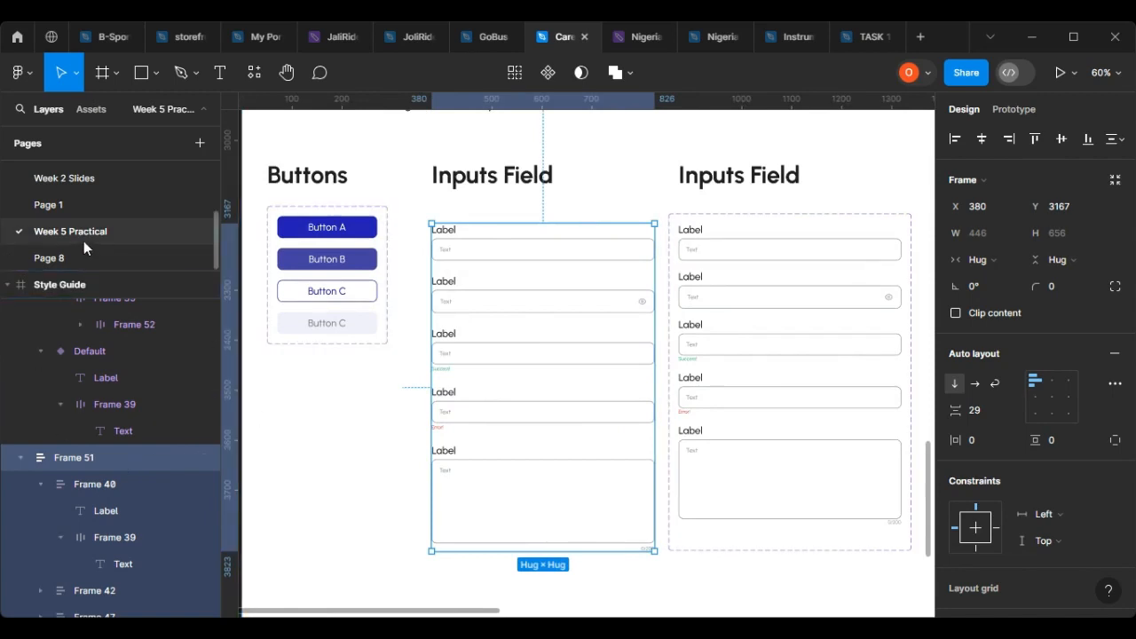
drag(435, 157, 568, 490)
scroll(552, 491, down, 3)
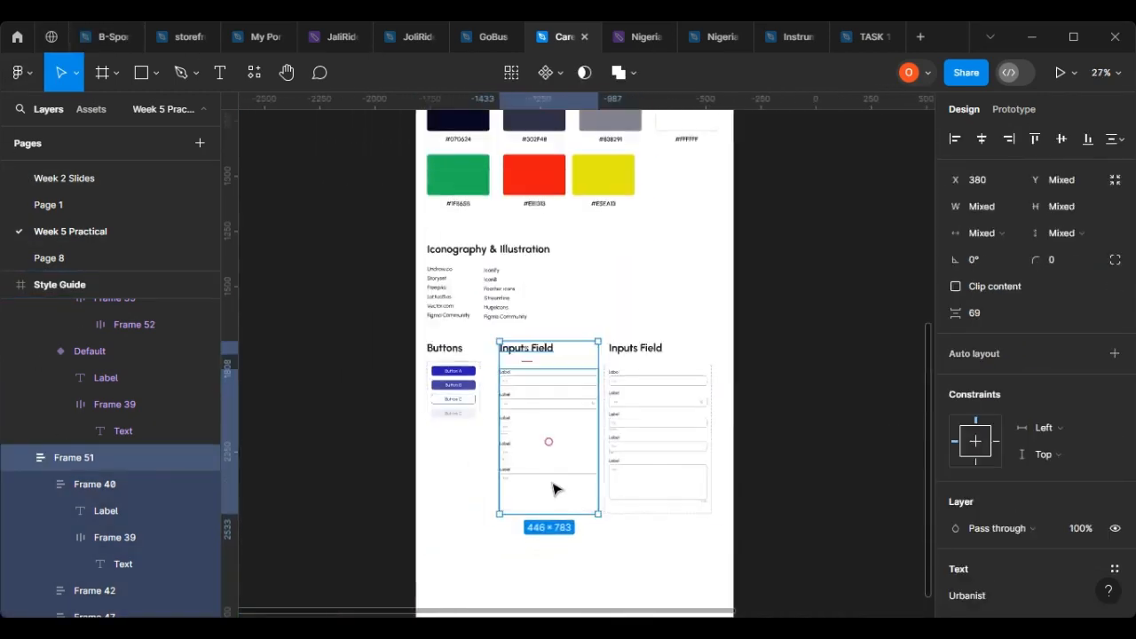
drag(548, 431, 843, 387)
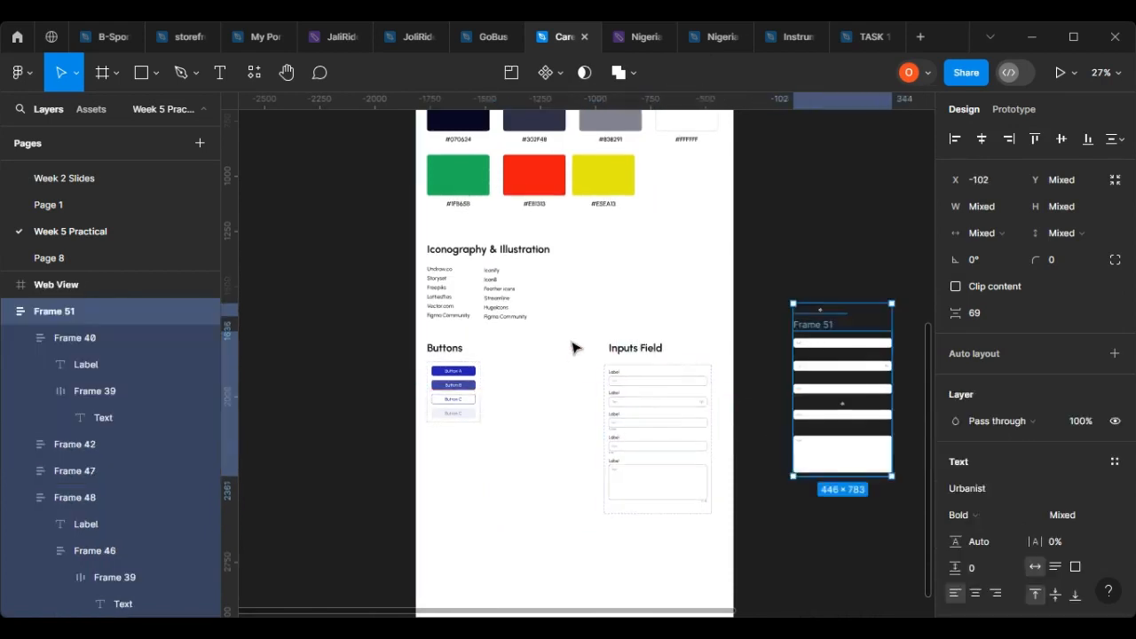
Move the remaining Inputs Field heading and its component set into the freed space beside the Buttons section.
click(573, 347)
drag(575, 331, 682, 479)
scroll(627, 355, up, 2)
drag(664, 415, 519, 415)
scroll(350, 394, up, 2)
scroll(477, 416, down, 4)
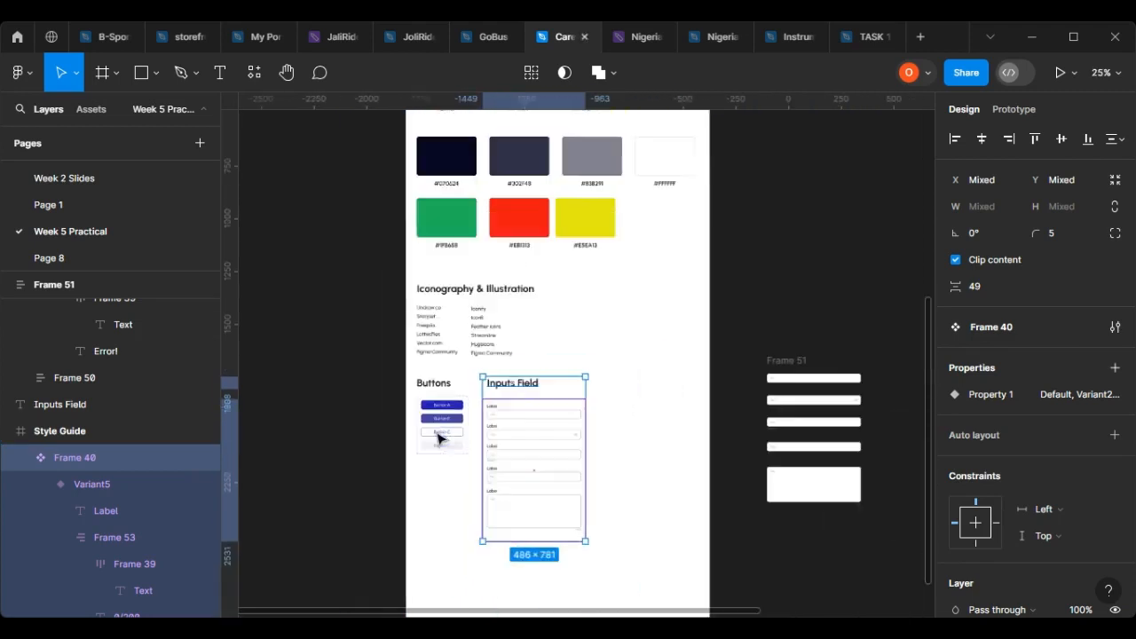
scroll(568, 446, up, 5)
scroll(628, 397, down, 3)
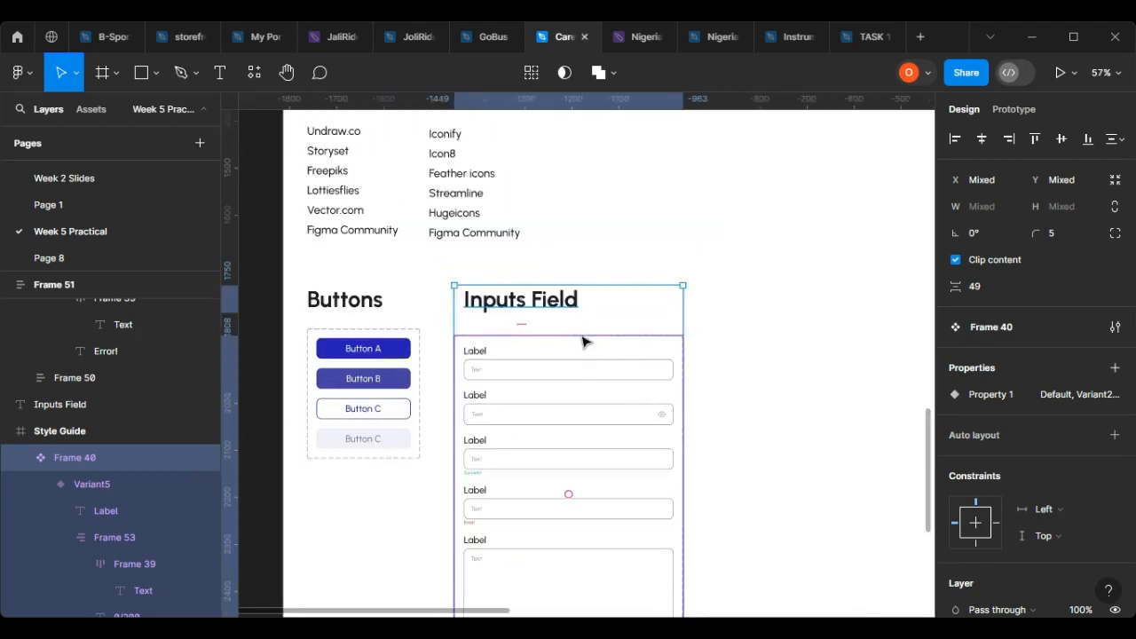
scroll(612, 390, down, 3)
Set Property 1 to Active for the first input variant and With icon for the second variant.
click(627, 284)
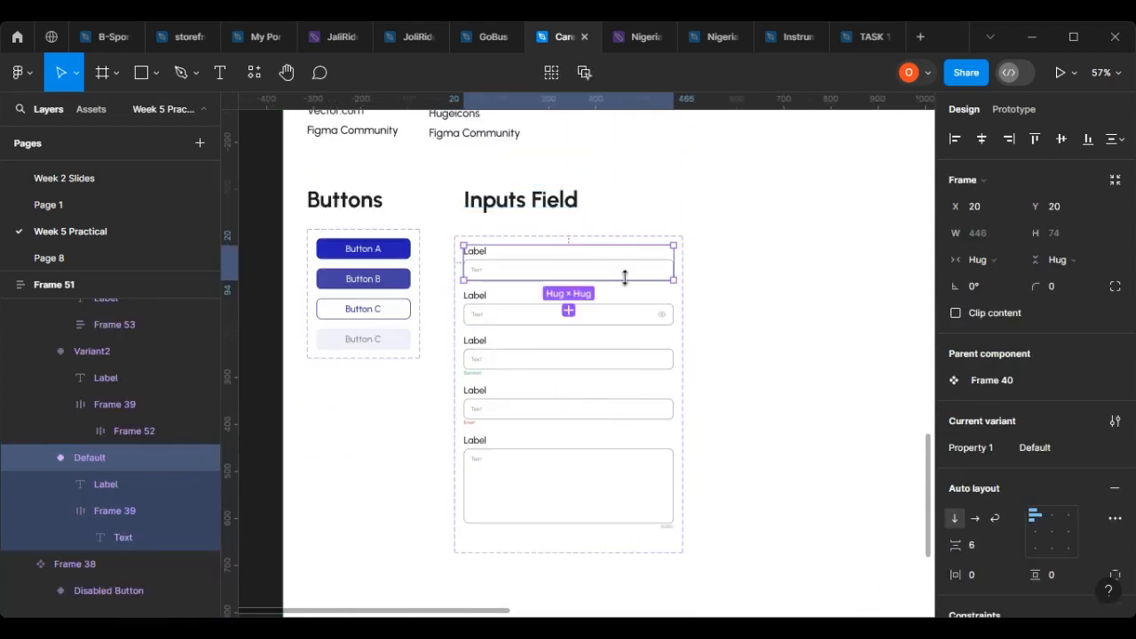
click(563, 281)
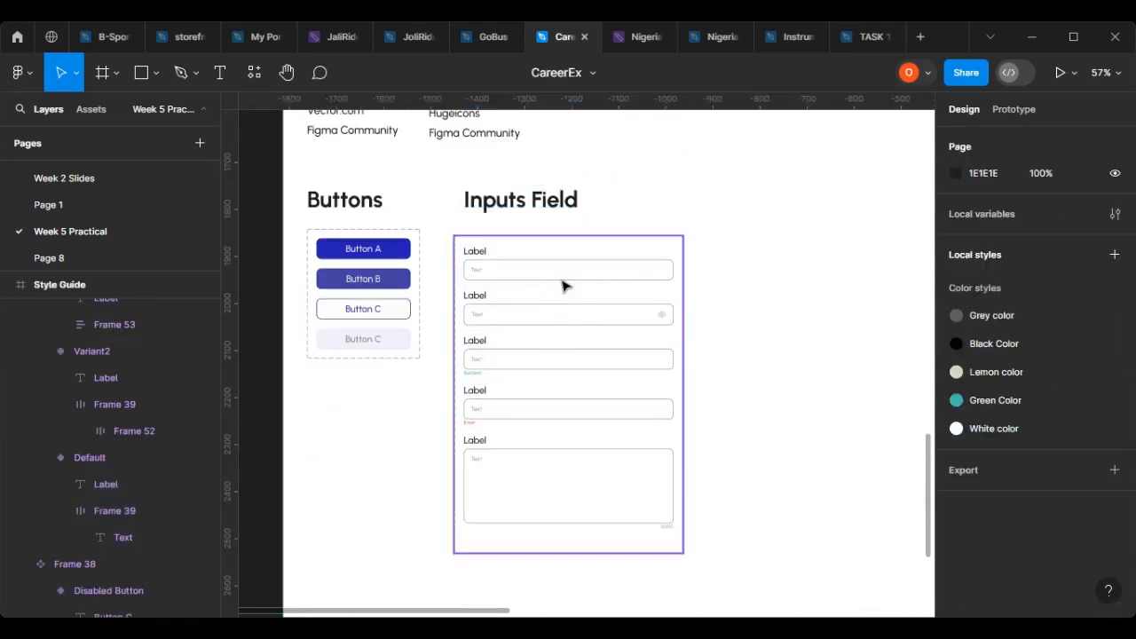
double_click(560, 279)
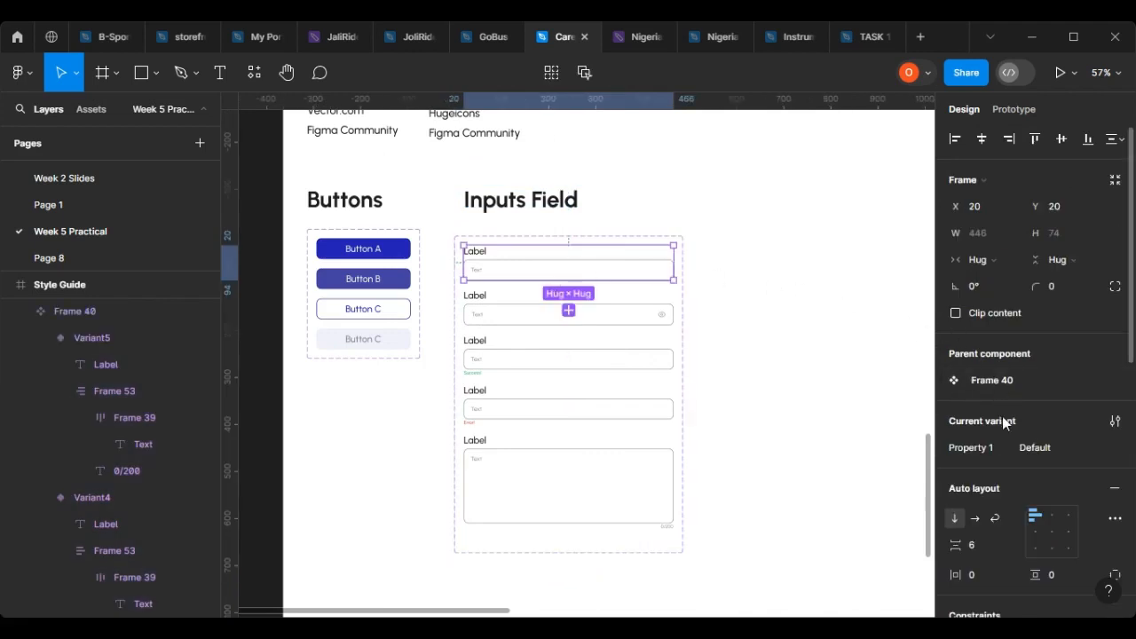
click(1042, 449)
text(Active)
click(609, 314)
click(1054, 447)
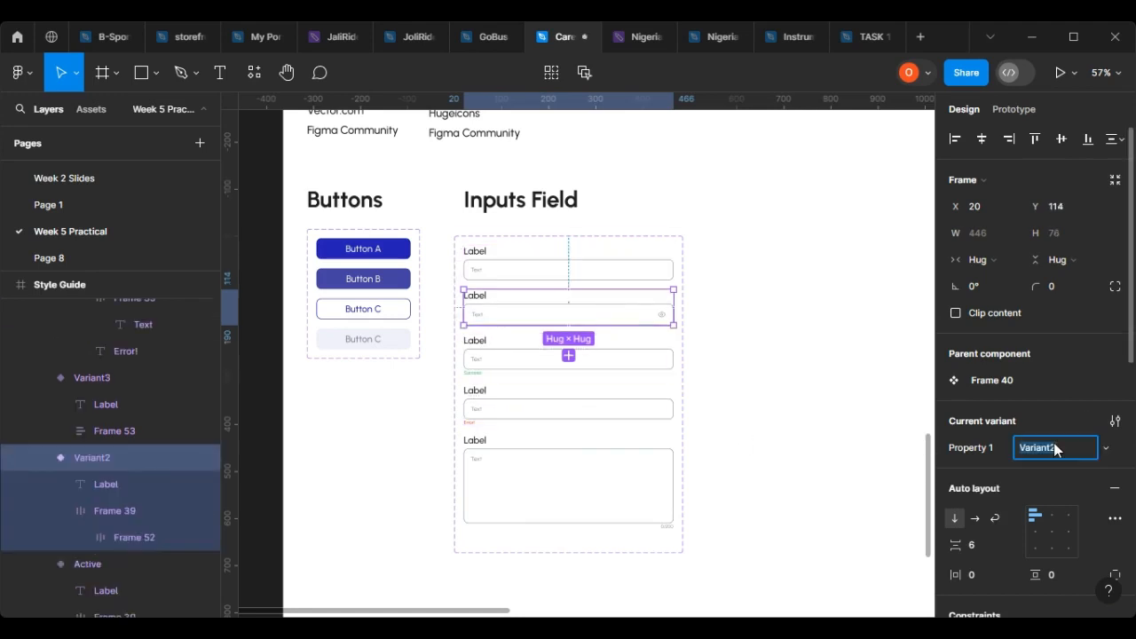
text(With icon)
Set Property 1 to success for the Success! variant and error for the Error! variant.
click(624, 367)
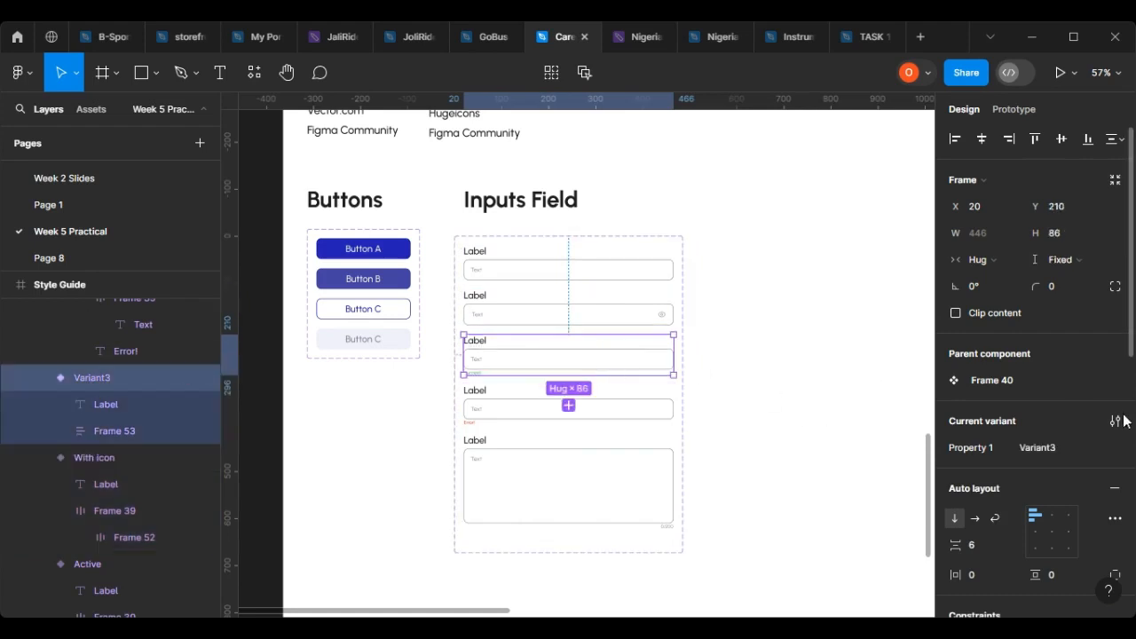
click(1023, 449)
click(545, 406)
click(1067, 447)
text(error)
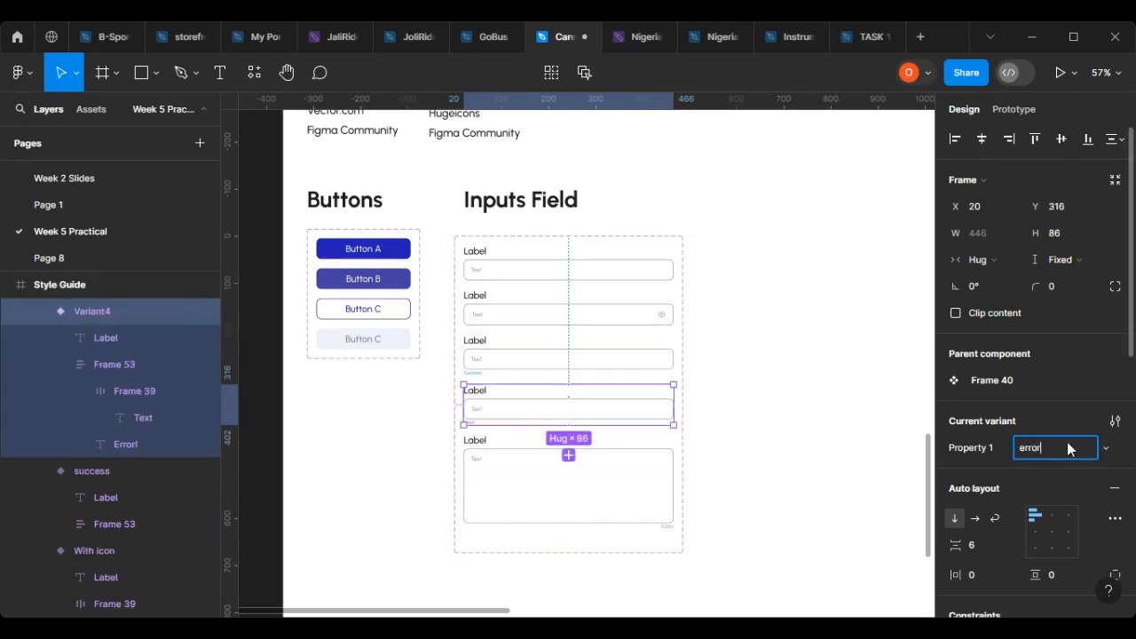
Set Property 1 of the large 0/200 variant to Text field.
click(593, 511)
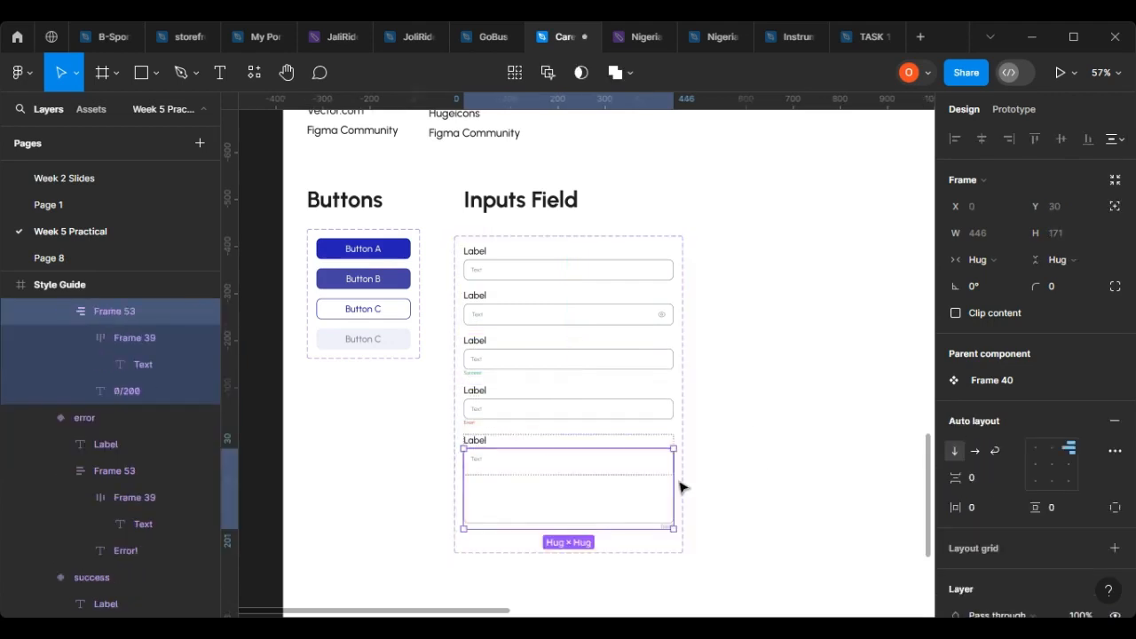
click(495, 438)
scroll(519, 502, up, 3)
drag(525, 475, 530, 539)
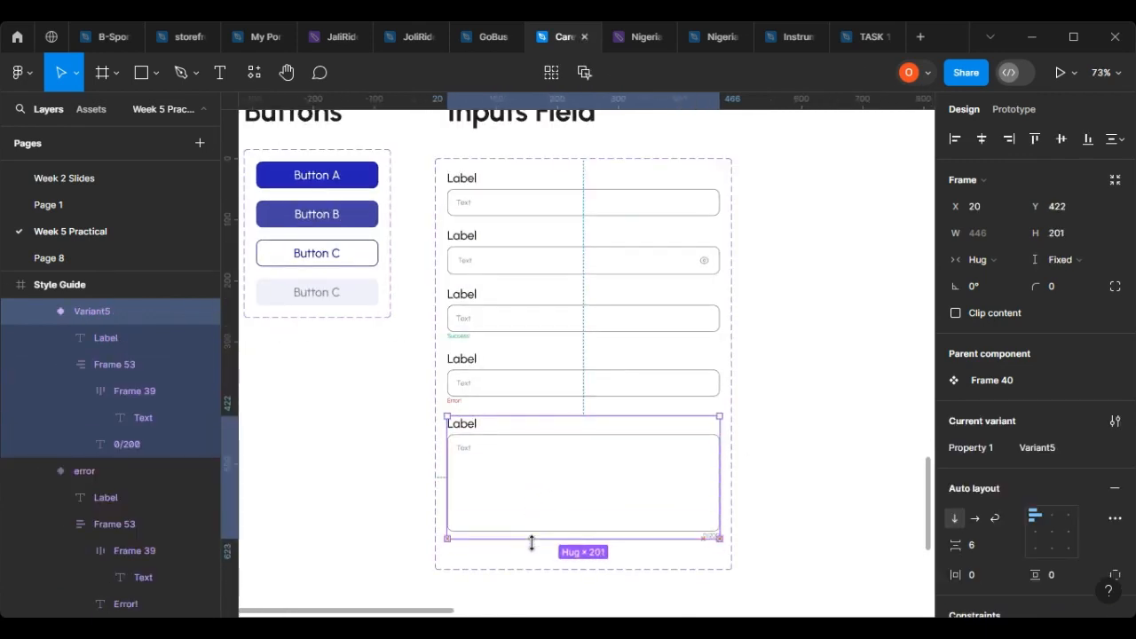
click(1037, 448)
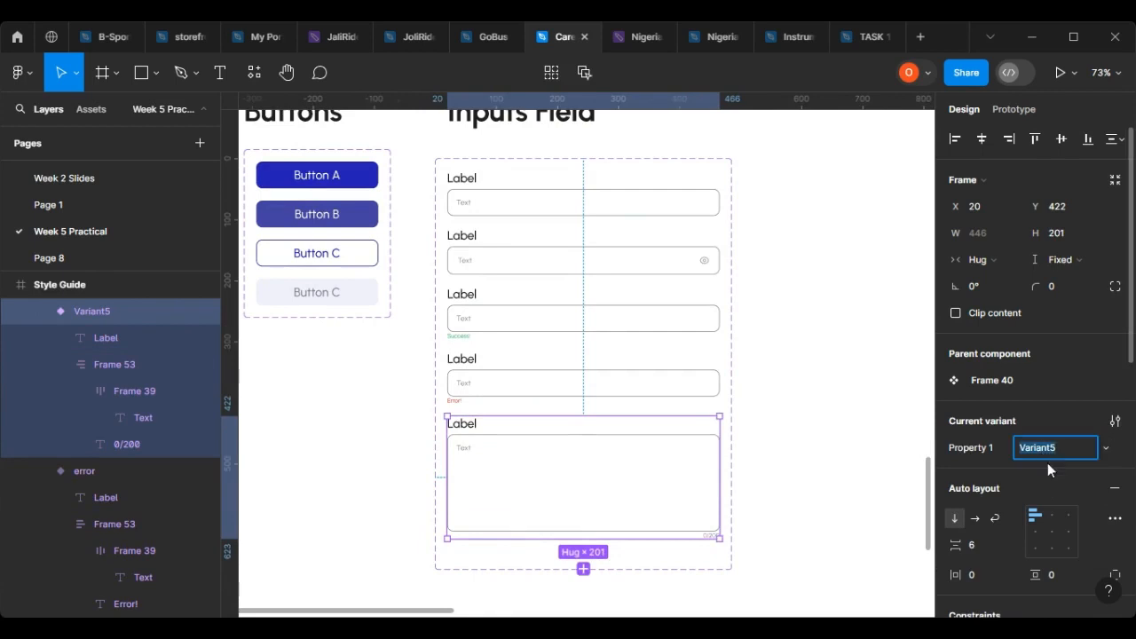
text(Text feil)
click(770, 438)
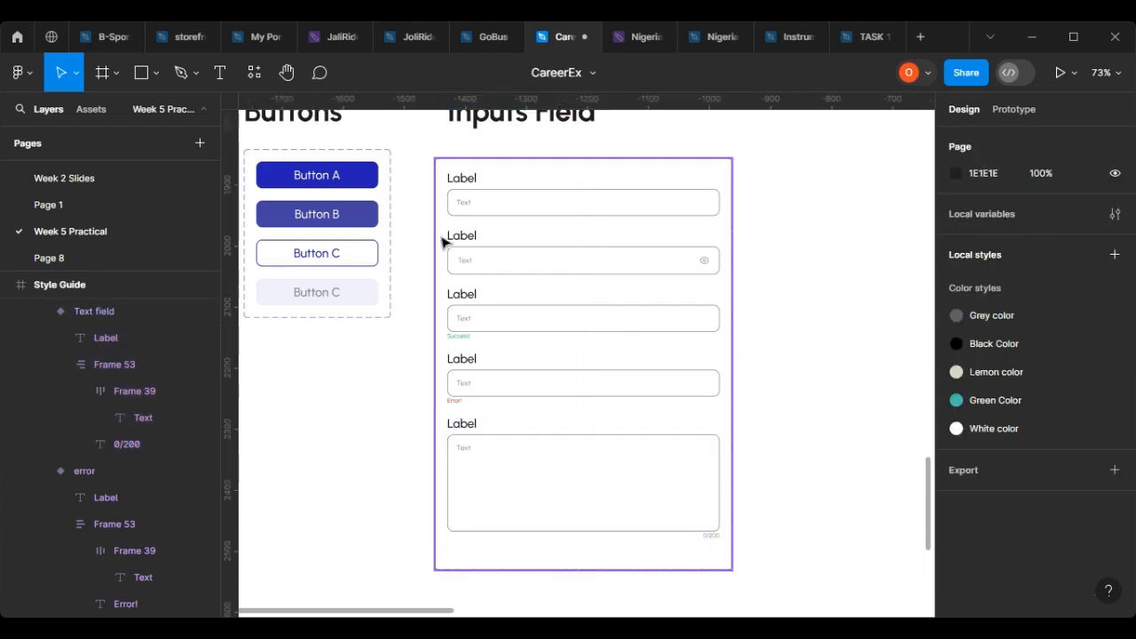
Review the values of the input component set's variant property.
click(482, 209)
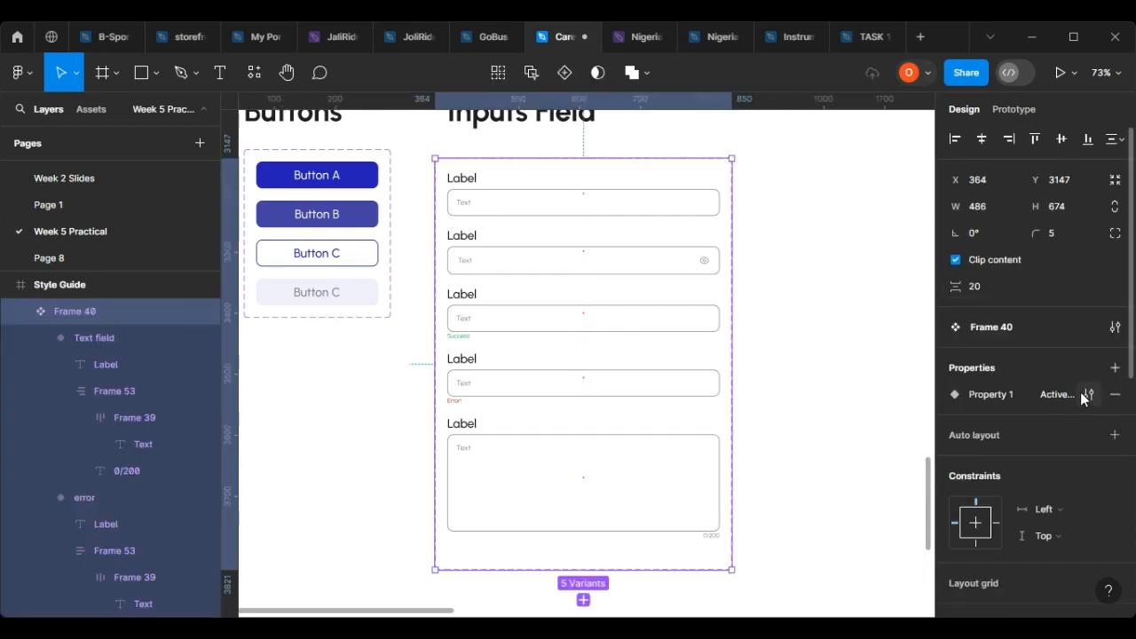
click(1089, 395)
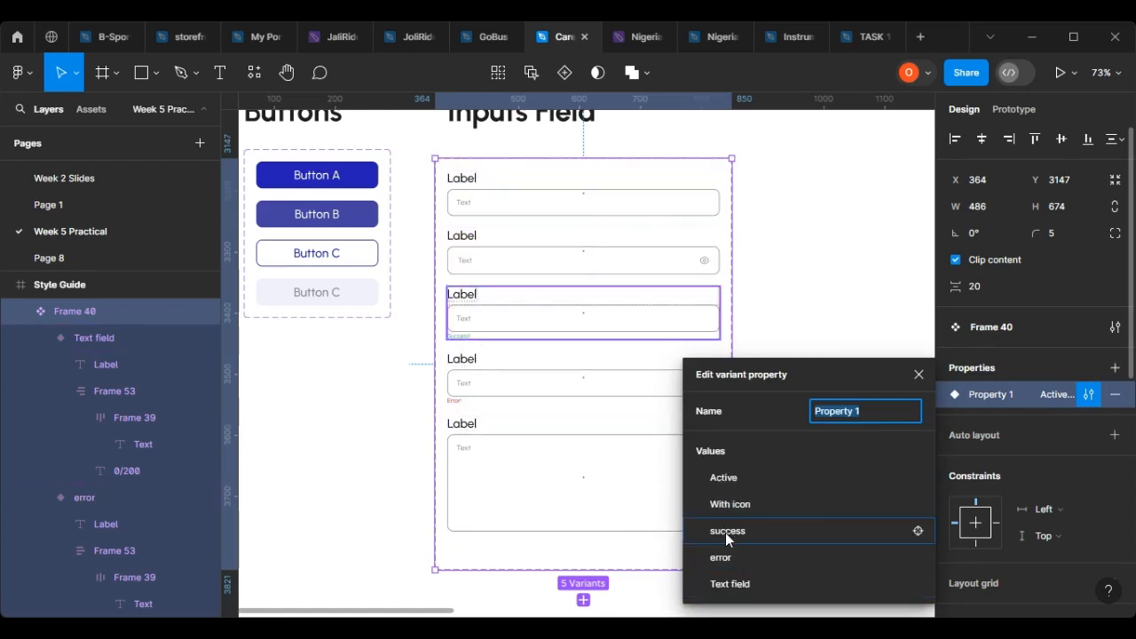
click(873, 334)
Move Frame 51 farther away from the Style Guide, to about X 1219, Y 1308.
scroll(848, 331, down, 1)
scroll(721, 364, down, 10)
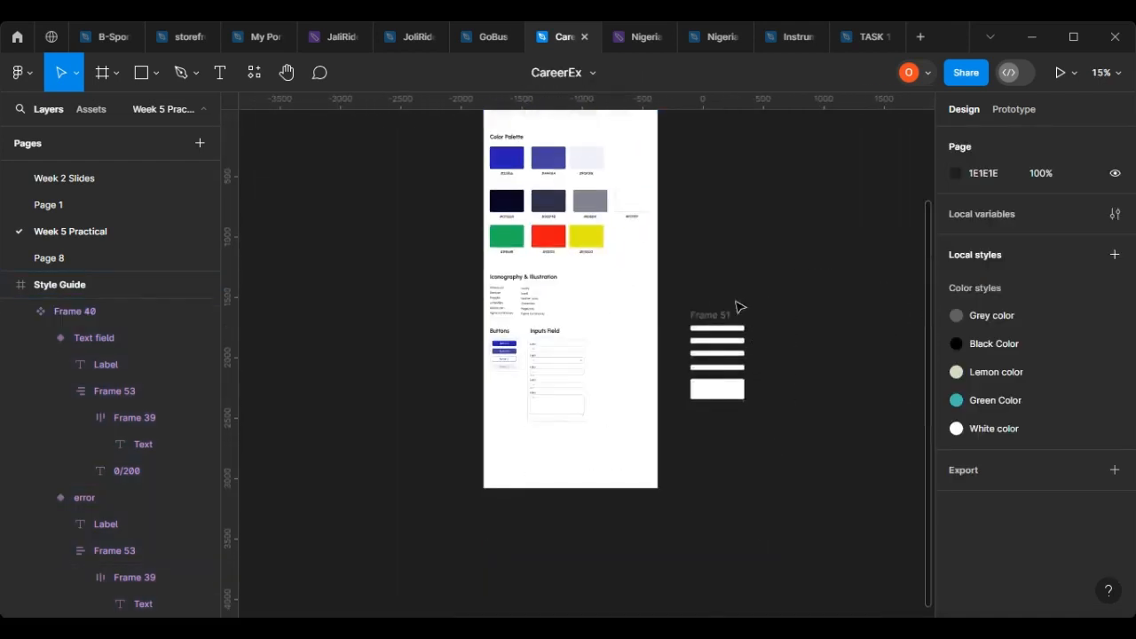
click(713, 316)
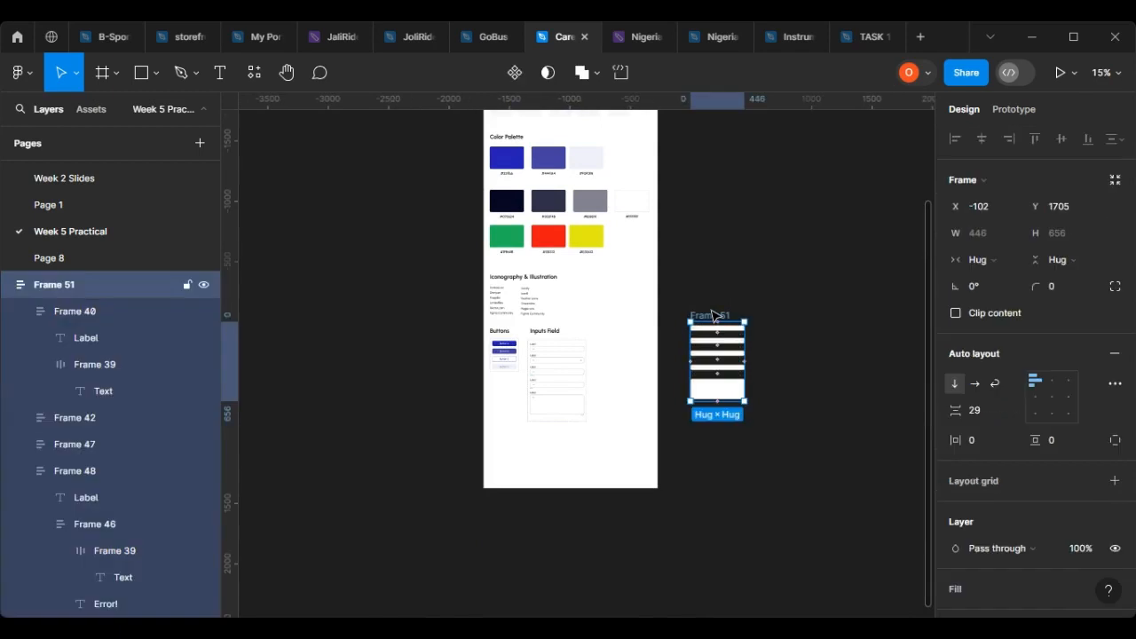
drag(718, 354, 877, 305)
Make the layout grids visible on the Web View and Mobile View frames.
scroll(609, 363, up, 3)
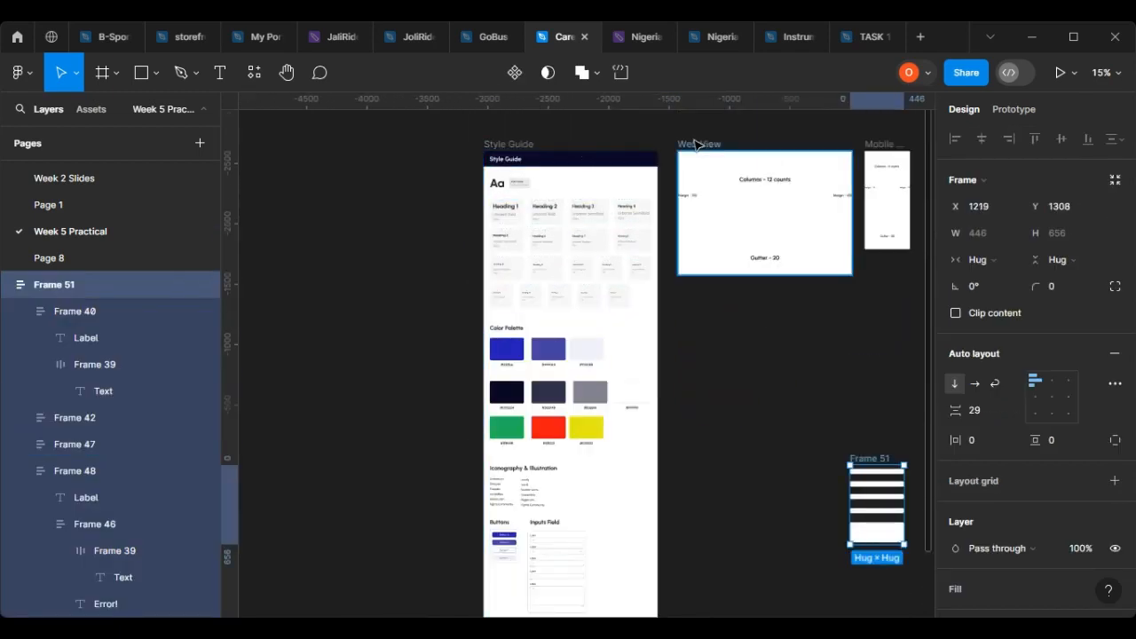
click(697, 145)
scroll(843, 133, right, 2)
shift+click(822, 145)
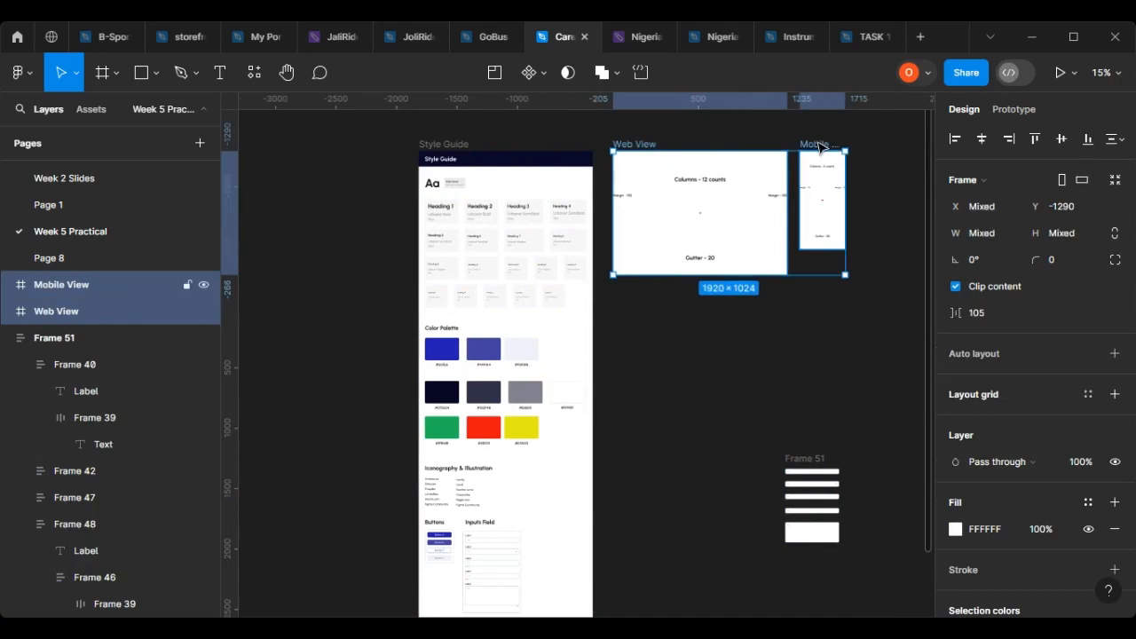
click(778, 248)
click(626, 145)
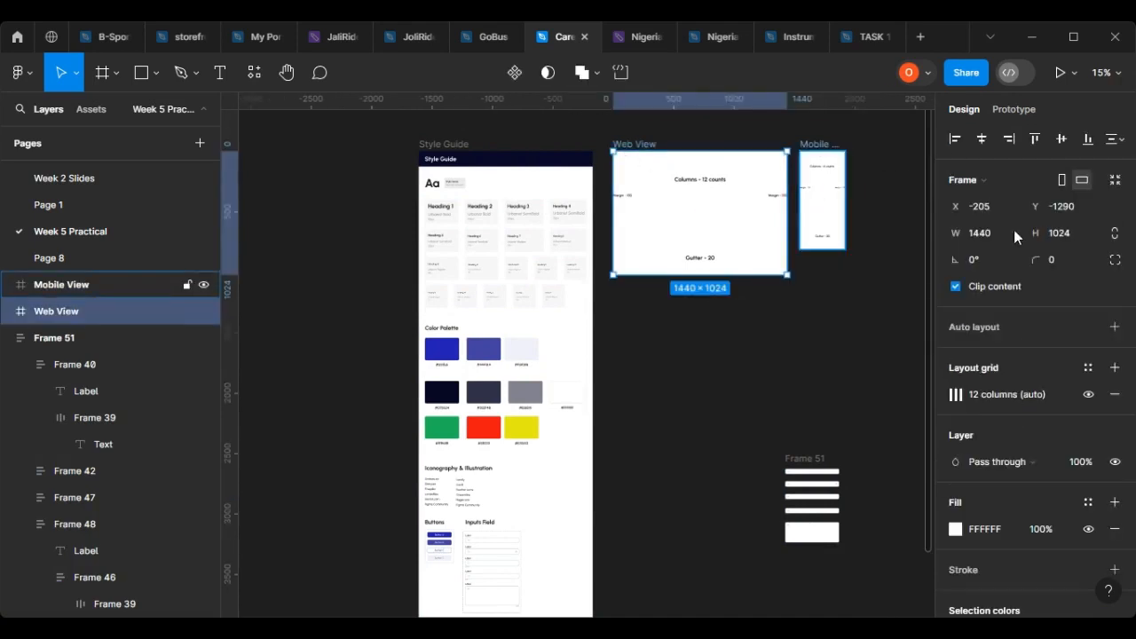
click(1087, 395)
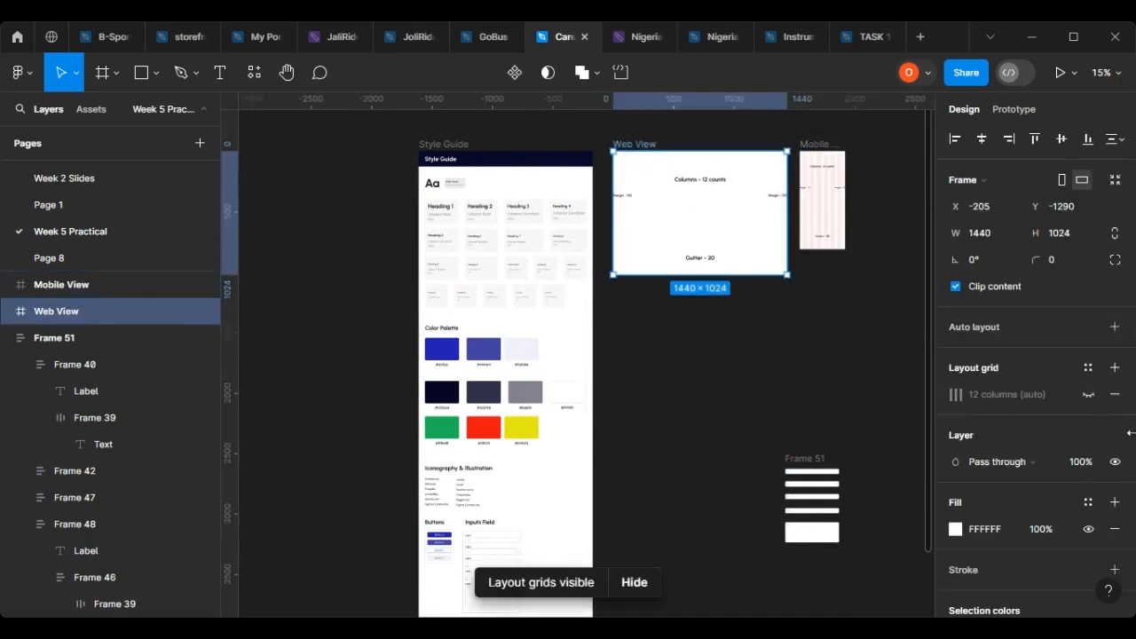
click(1089, 394)
click(868, 249)
Examine the finished Style Guide's typography, color palette, iconography, buttons and inputs sections alongside the Web View grid.
scroll(774, 249, up, 3)
scroll(660, 292, down, 5)
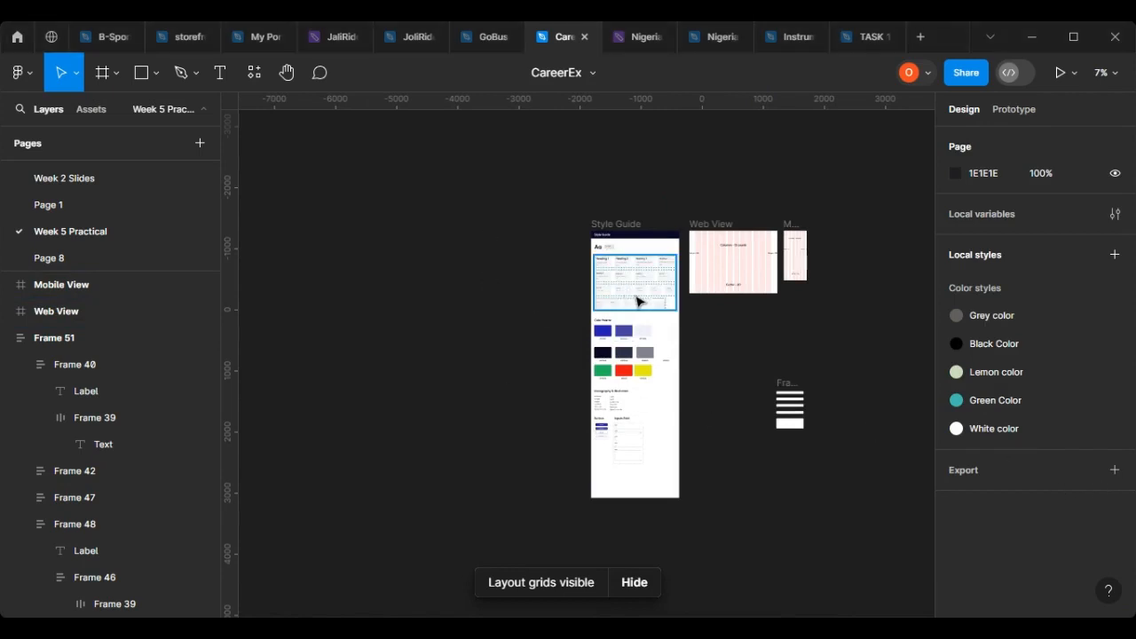
scroll(635, 300, up, 2)
scroll(619, 371, up, 5)
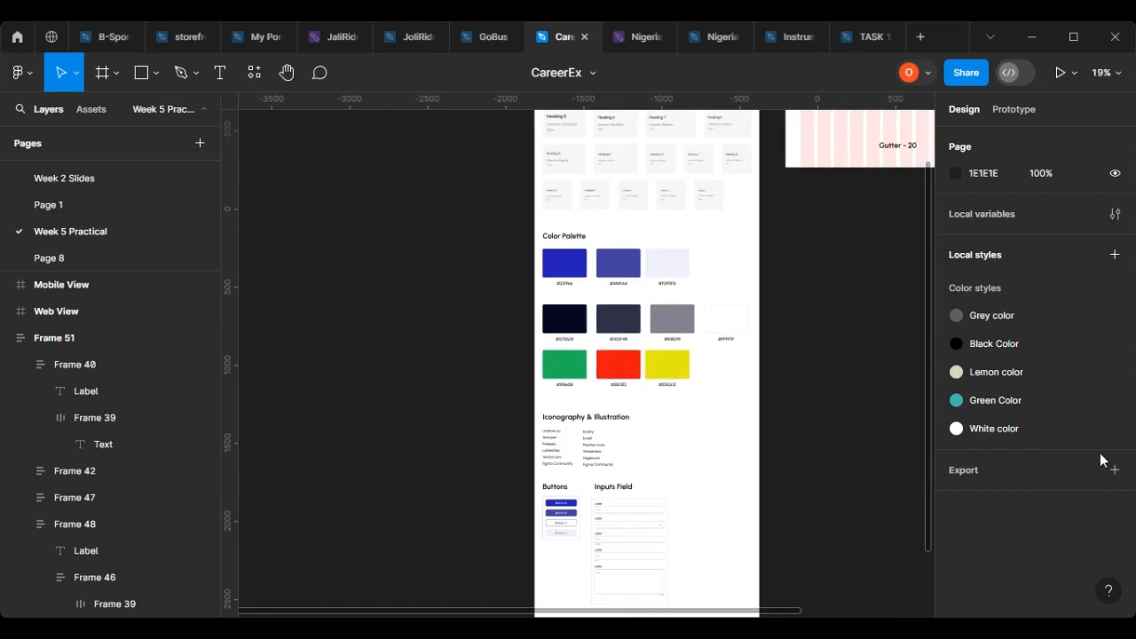
scroll(665, 270, up, 3)
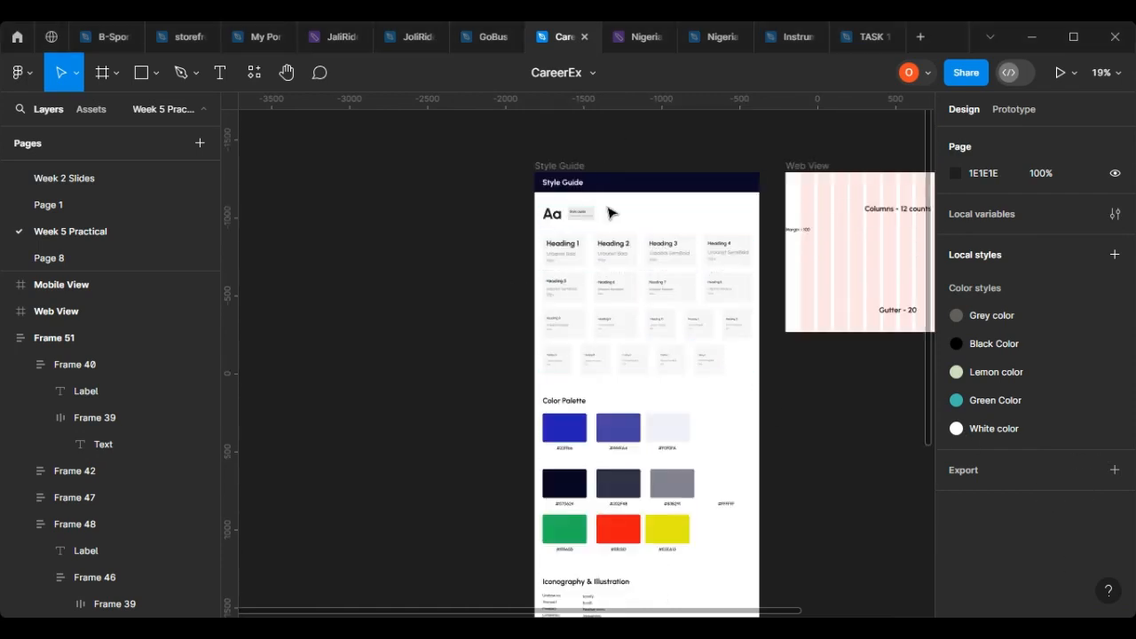
scroll(563, 385, down, 3)
scroll(558, 394, down, 1)
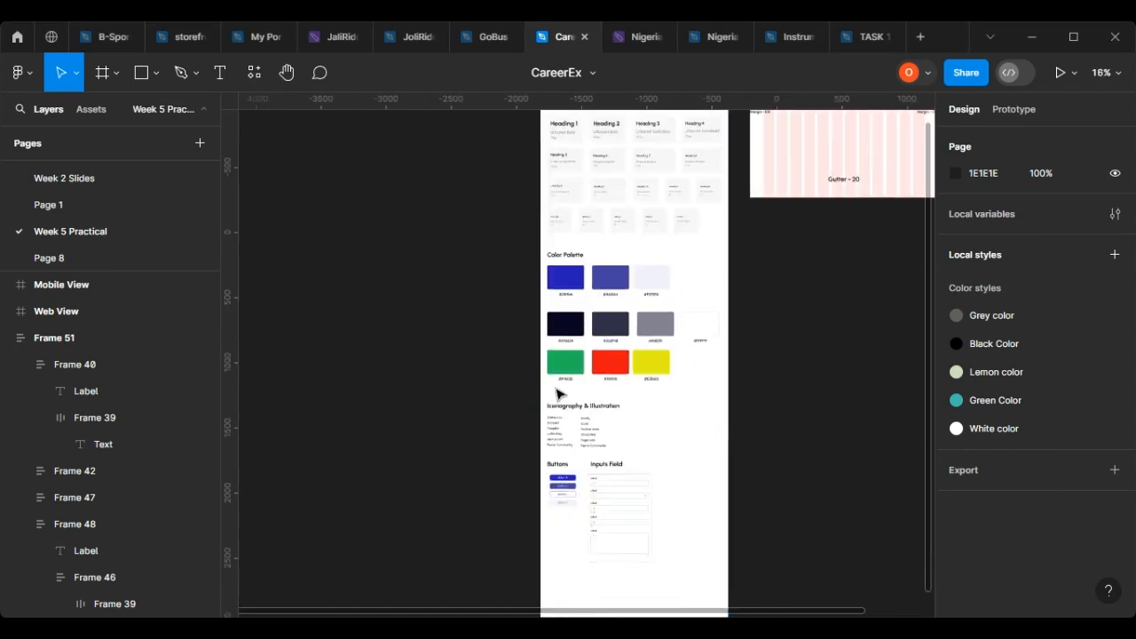
scroll(737, 328, up, 3)
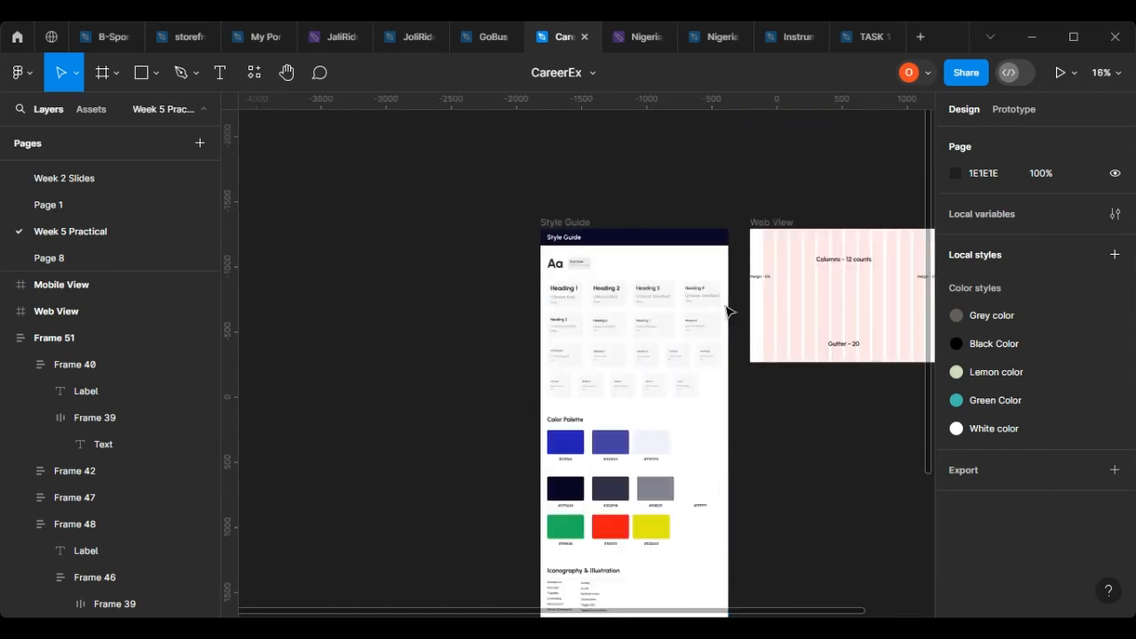
click(552, 223)
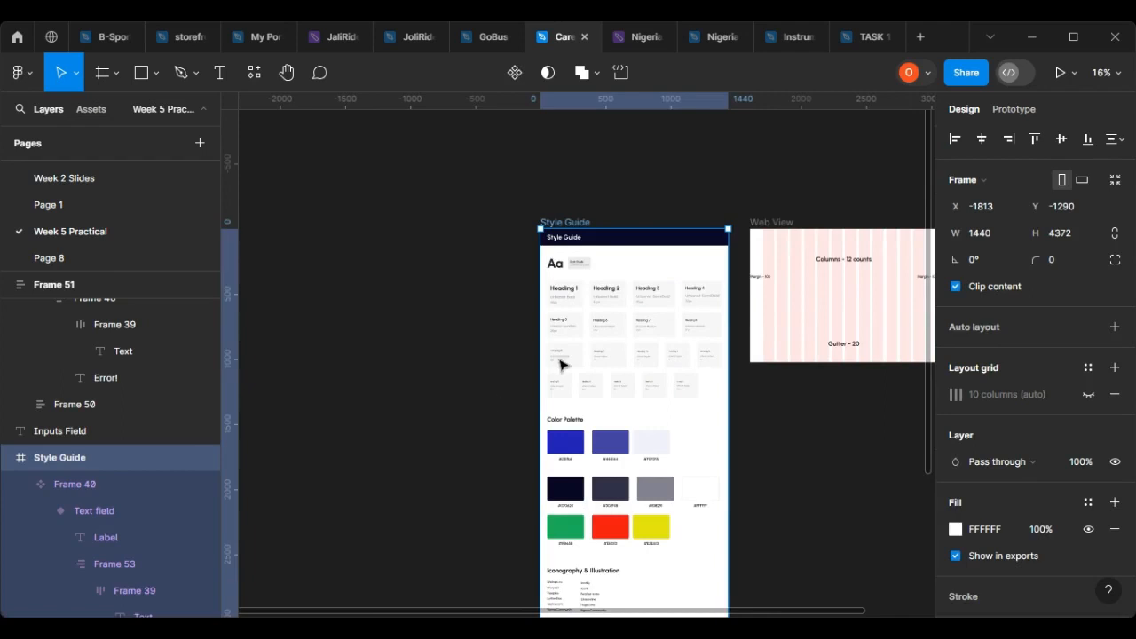
scroll(638, 346, down, 1)
scroll(662, 504, up, 2)
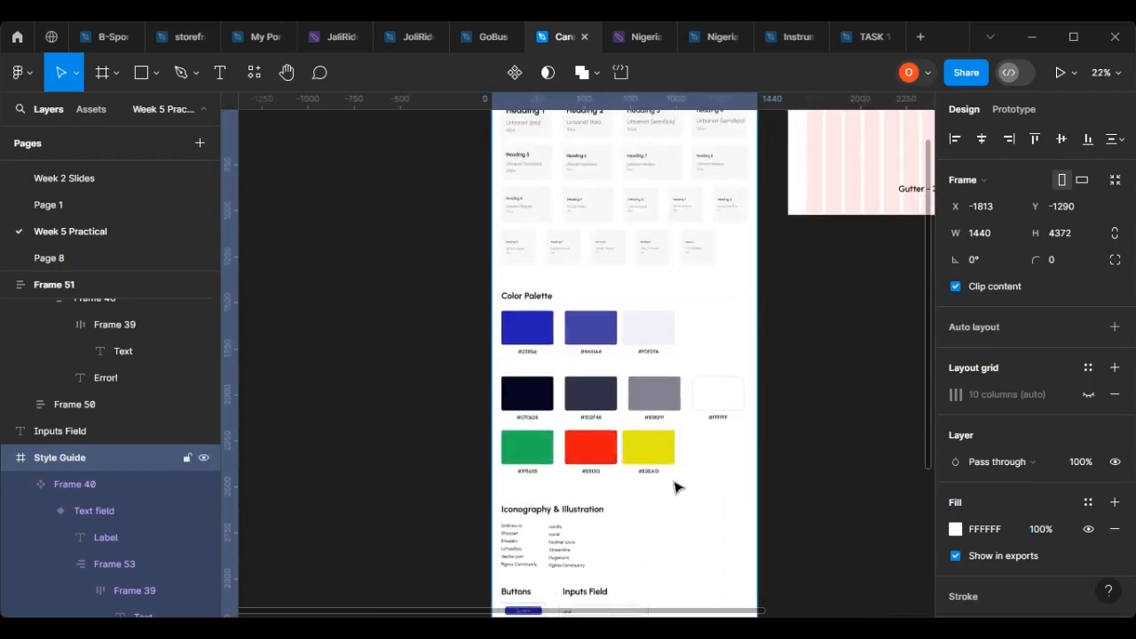
scroll(655, 488, down, 1)
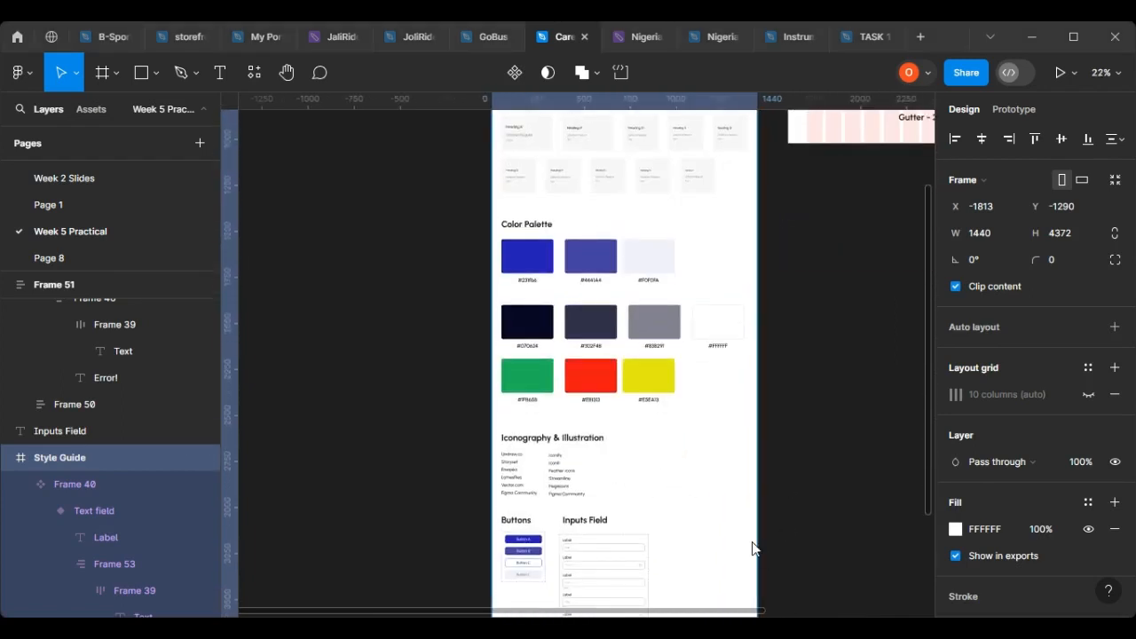